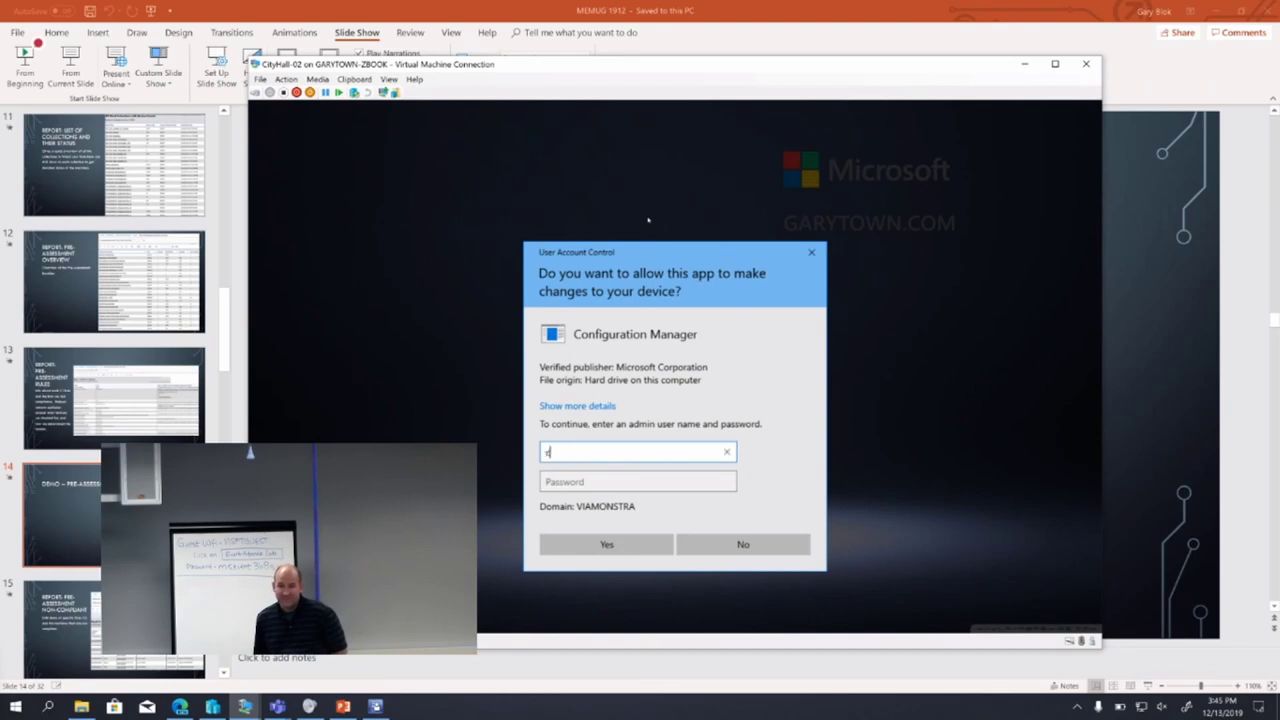
Approve the UAC prompt with the admin password and maximize Edge showing the compliance report
{"action": "key", "text": "Tab"}
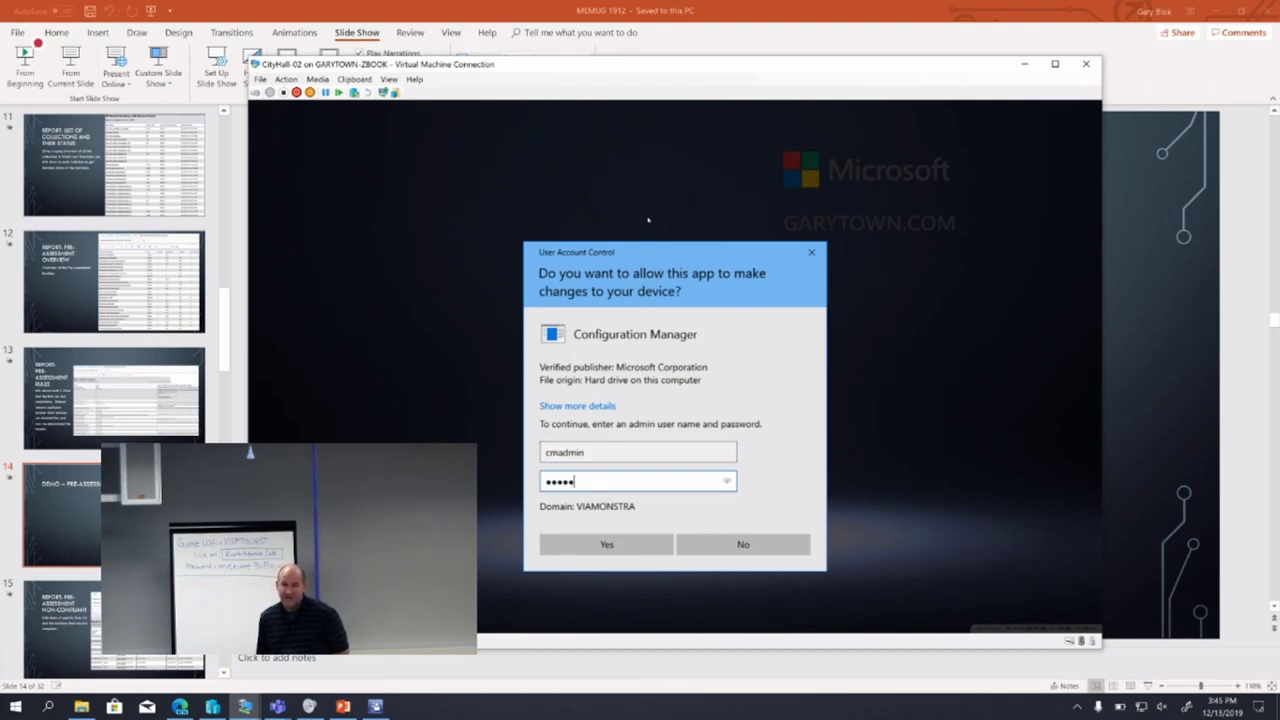
{"action": "key", "text": "Return"}
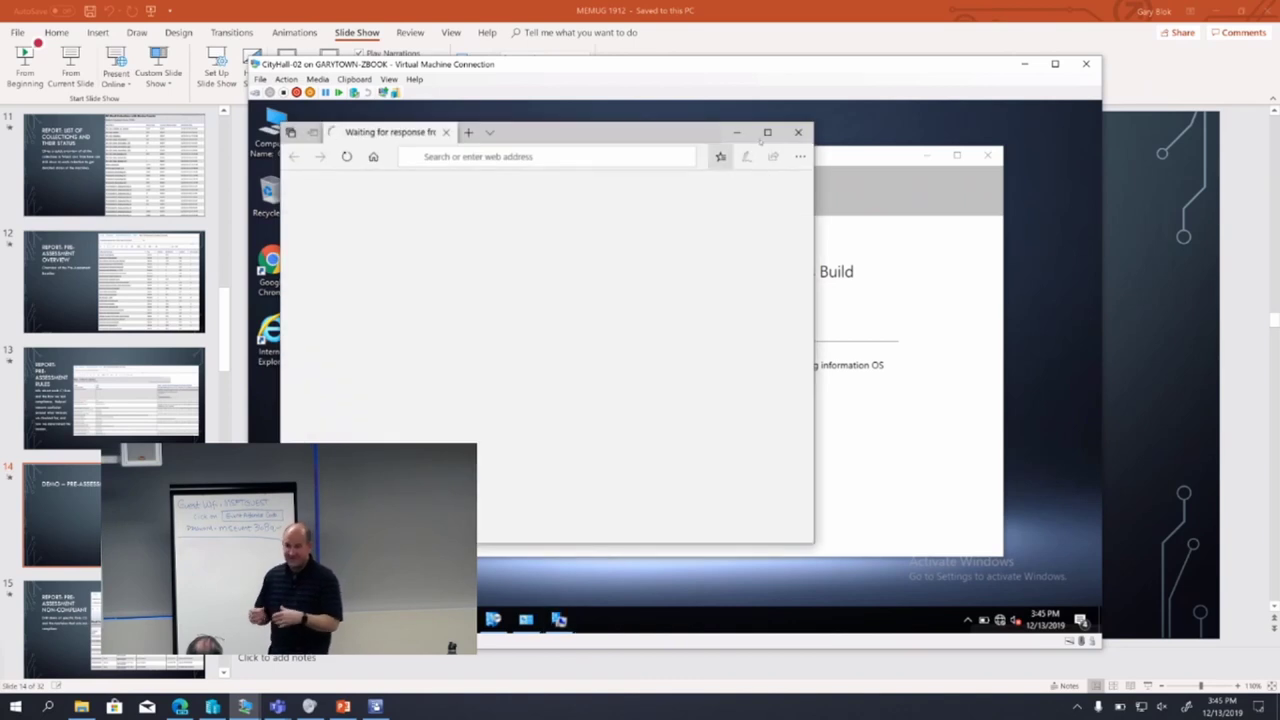
{"action": "left_click", "coordinate": [765, 137]}
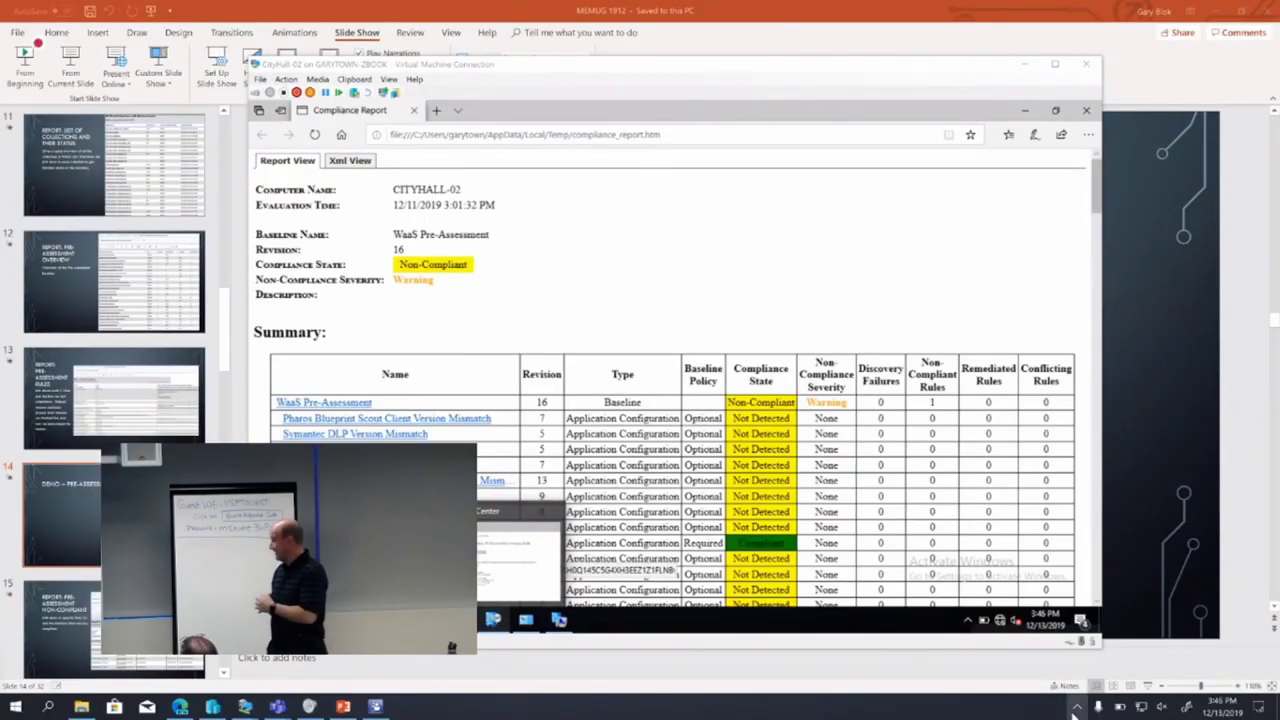
Lower ZoomIt's initial magnification to 1.5 and apply it
{"action": "left_click", "coordinate": [1077, 706]}
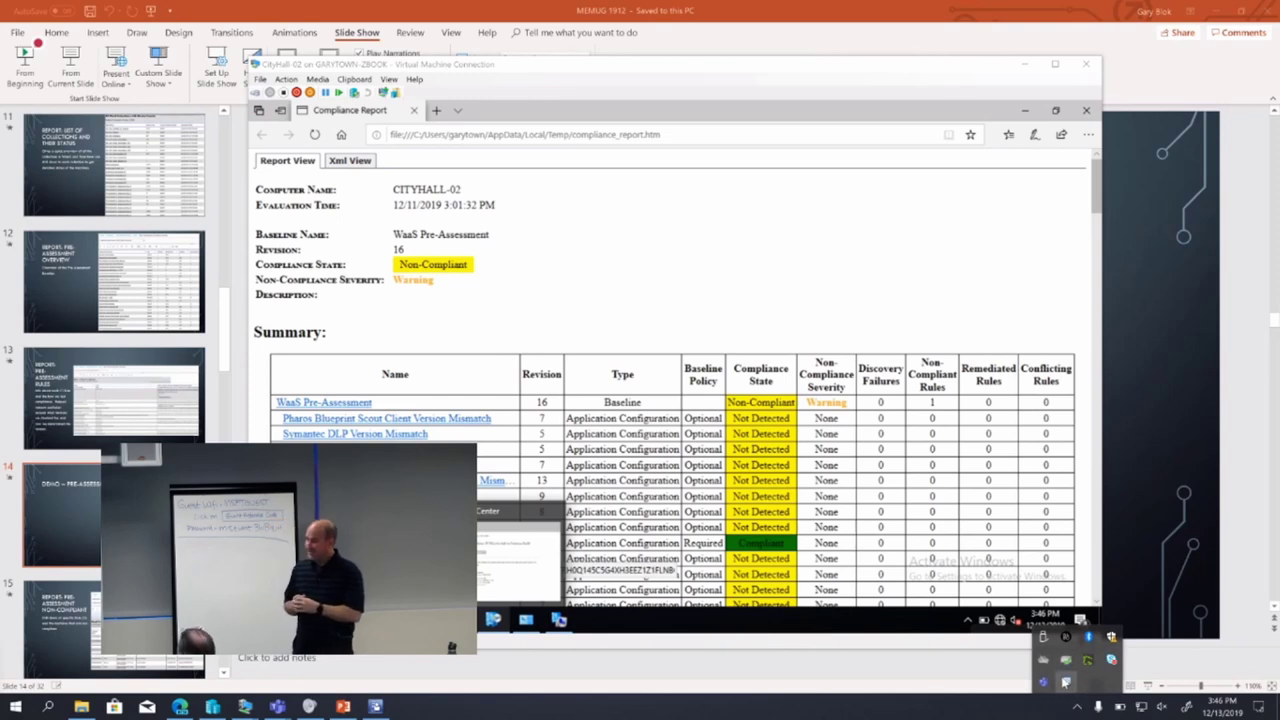
{"action": "left_click", "coordinate": [1065, 681]}
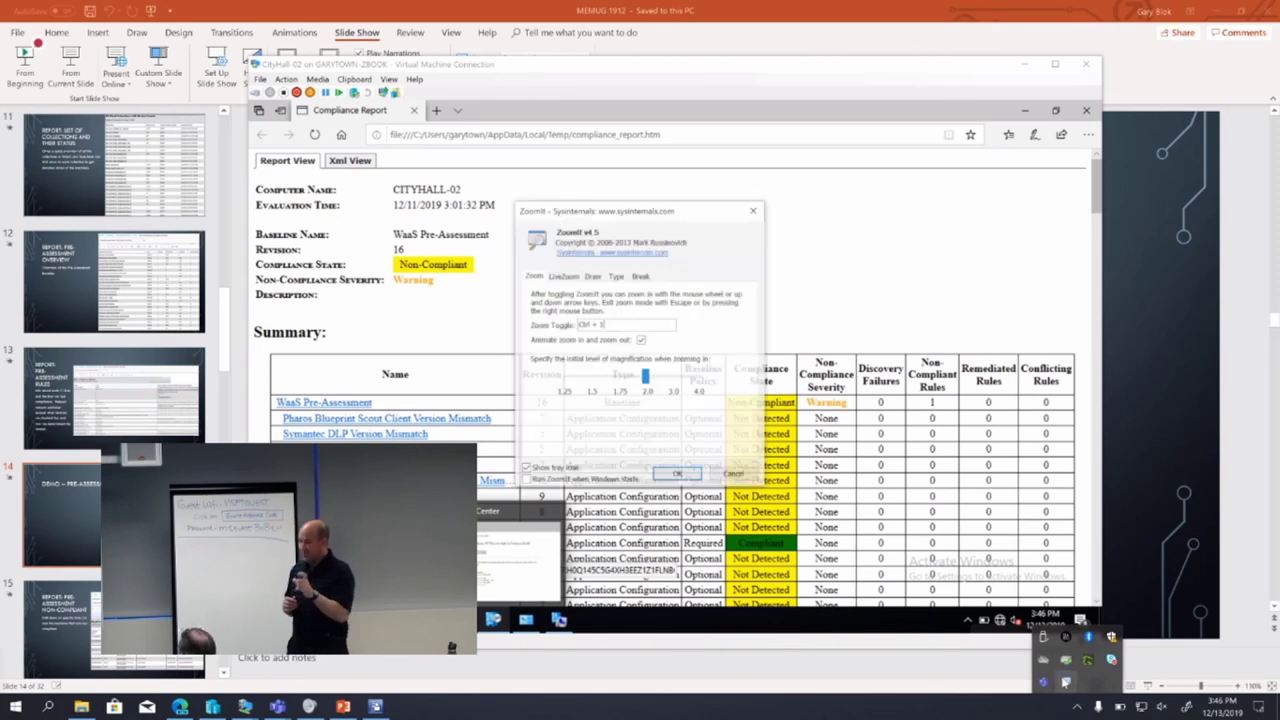
{"action": "left_click", "coordinate": [592, 380]}
{"action": "left_click", "coordinate": [592, 380]}
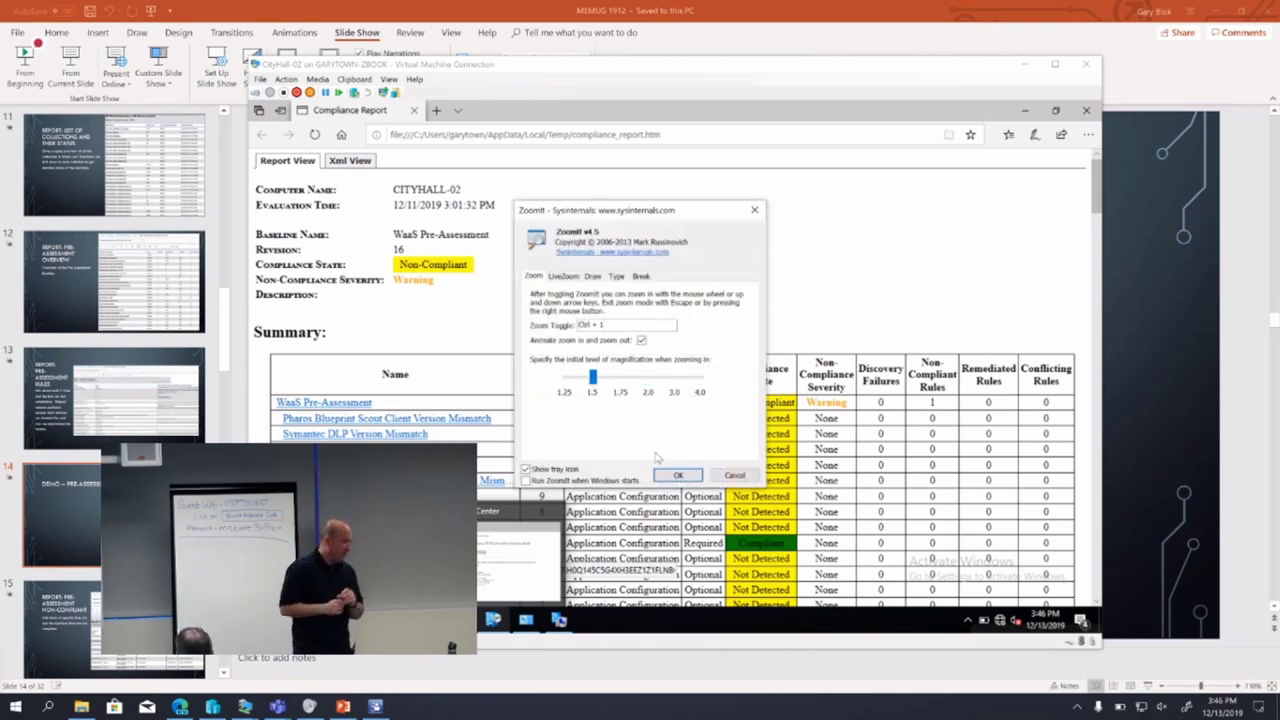
{"action": "left_click", "coordinate": [678, 475]}
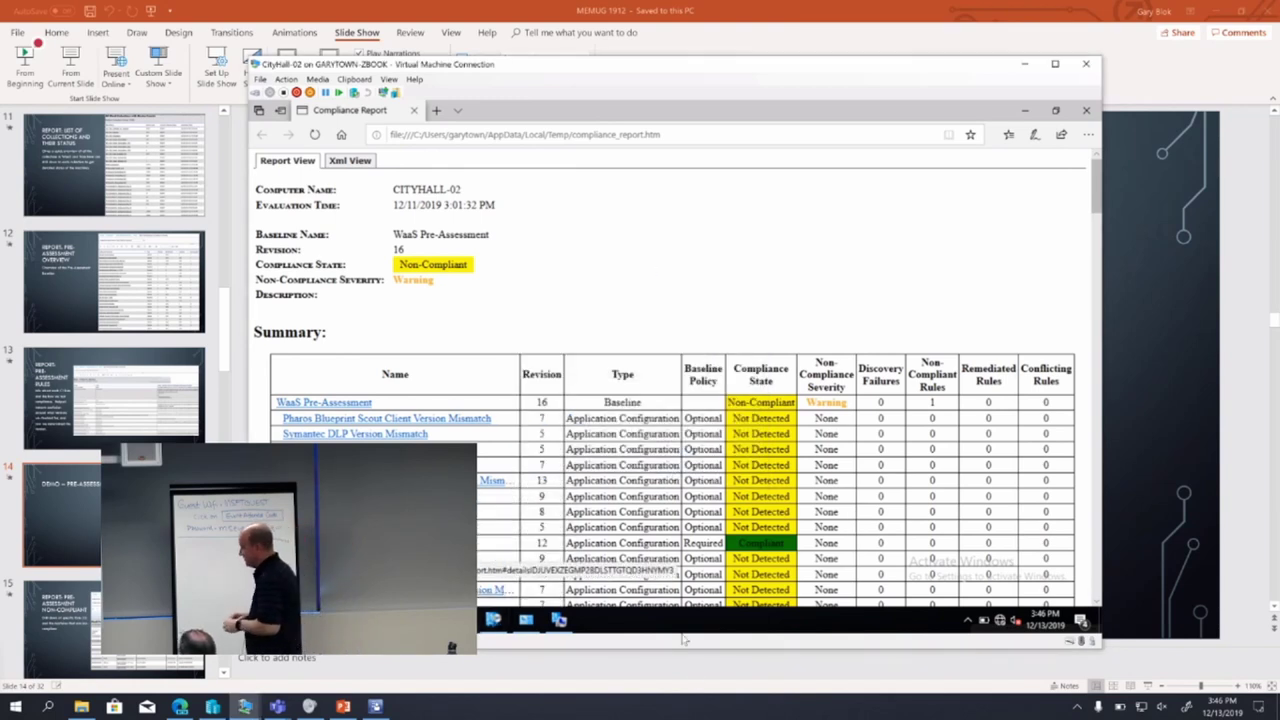
{"action": "left_click", "coordinate": [559, 620]}
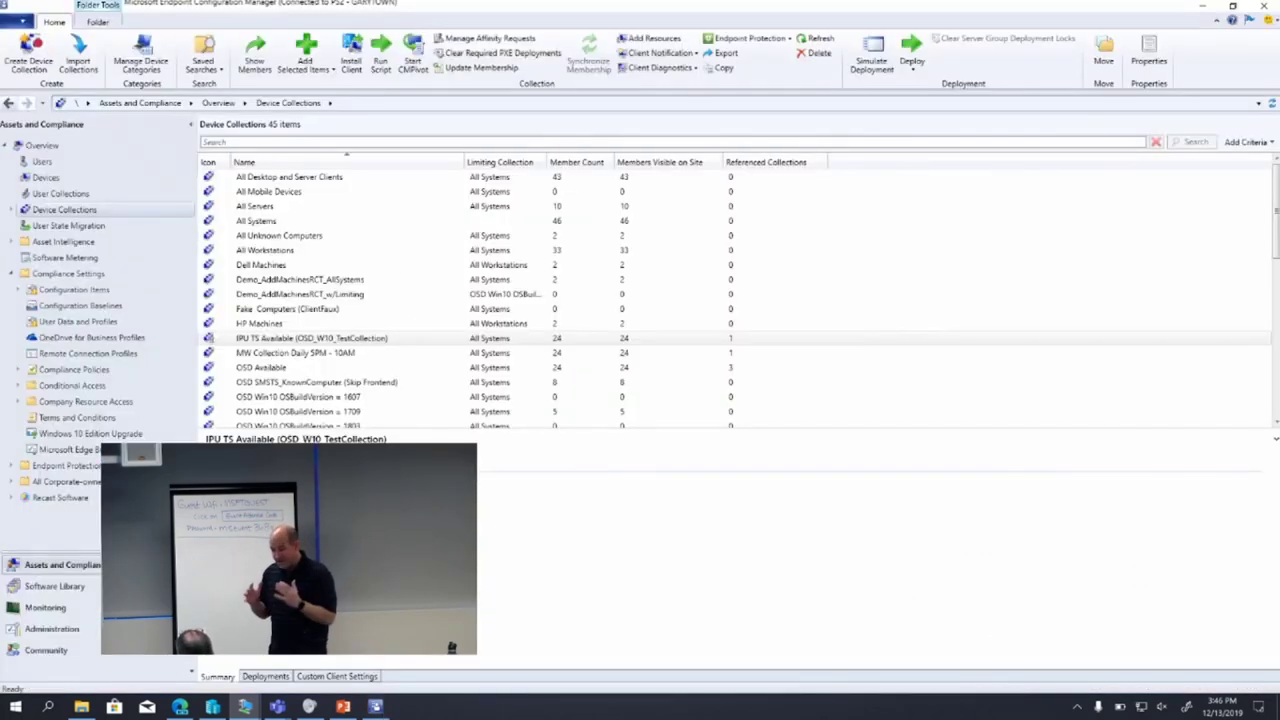
Show all 23 Configuration Items with the list enlarged and the Name column widened
{"action": "left_click", "coordinate": [88, 577]}
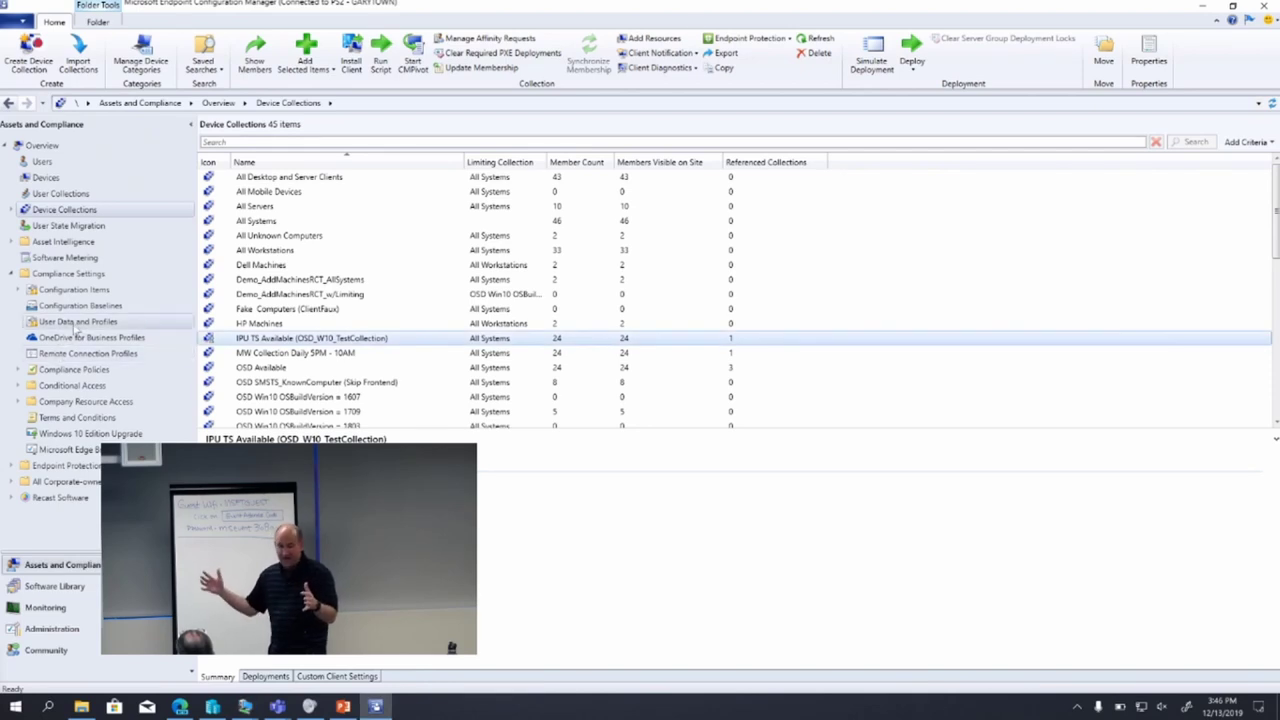
{"action": "left_click", "coordinate": [73, 290]}
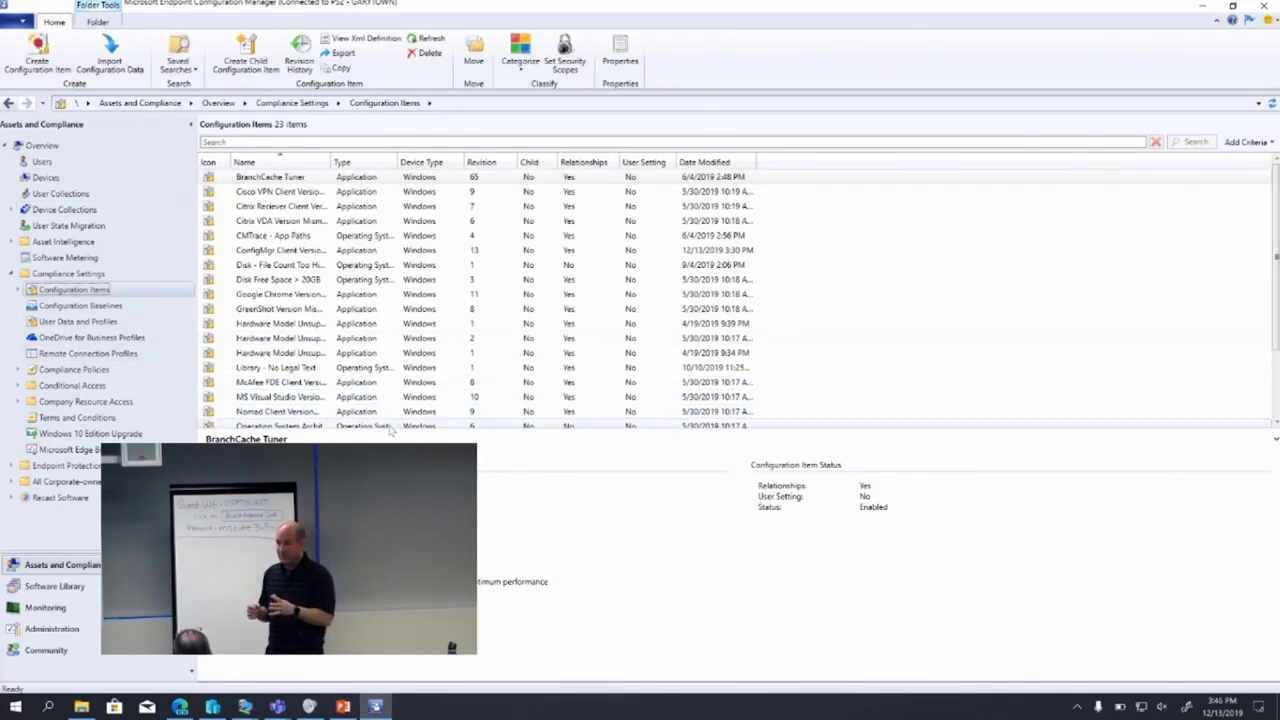
{"action": "left_click_drag", "start_coordinate": [375, 434], "coordinate": [375, 553]}
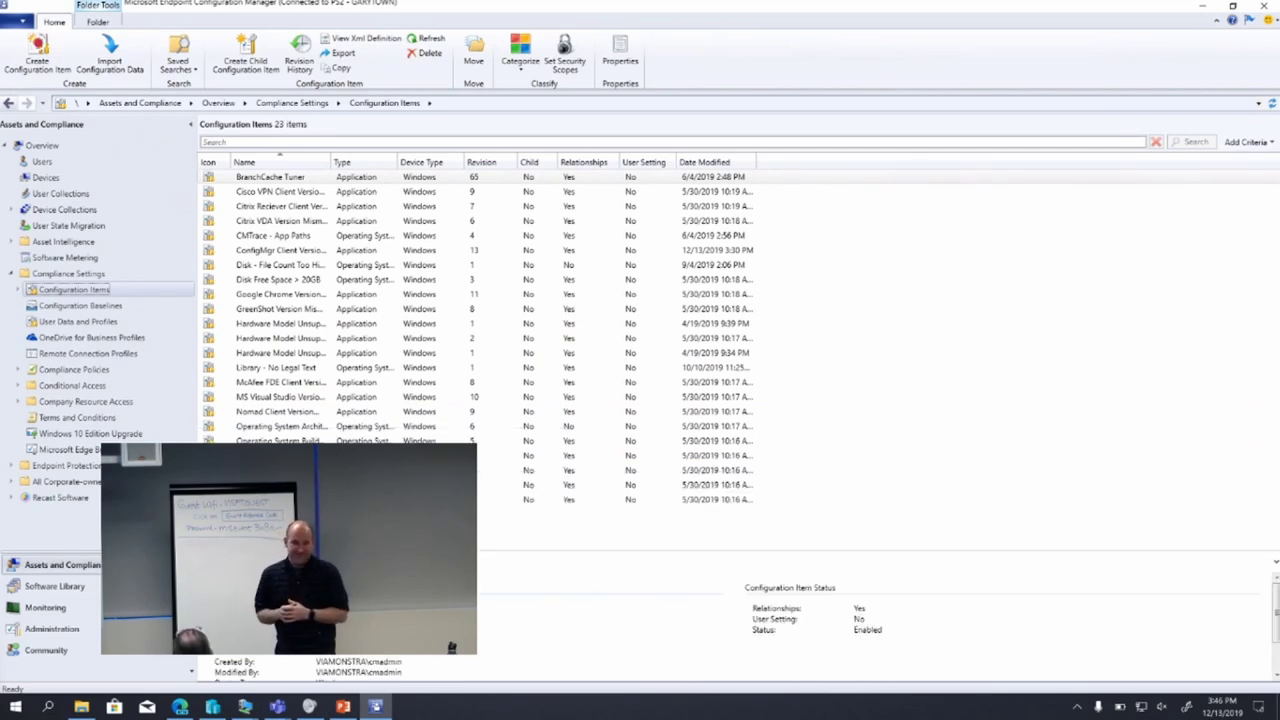
{"action": "left_click_drag", "start_coordinate": [331, 166], "coordinate": [485, 168]}
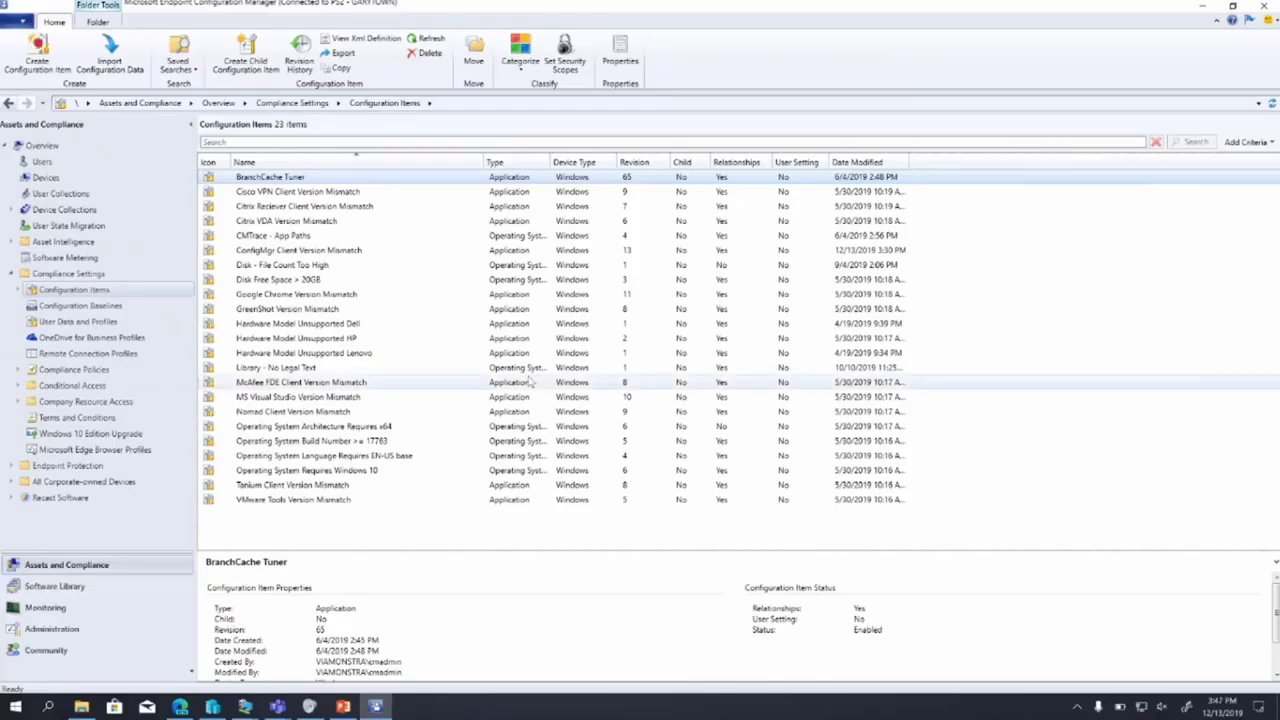
Open Properties for the WaaS Pre-Assessment baseline under Configuration Baselines
{"action": "left_click", "coordinate": [125, 308]}
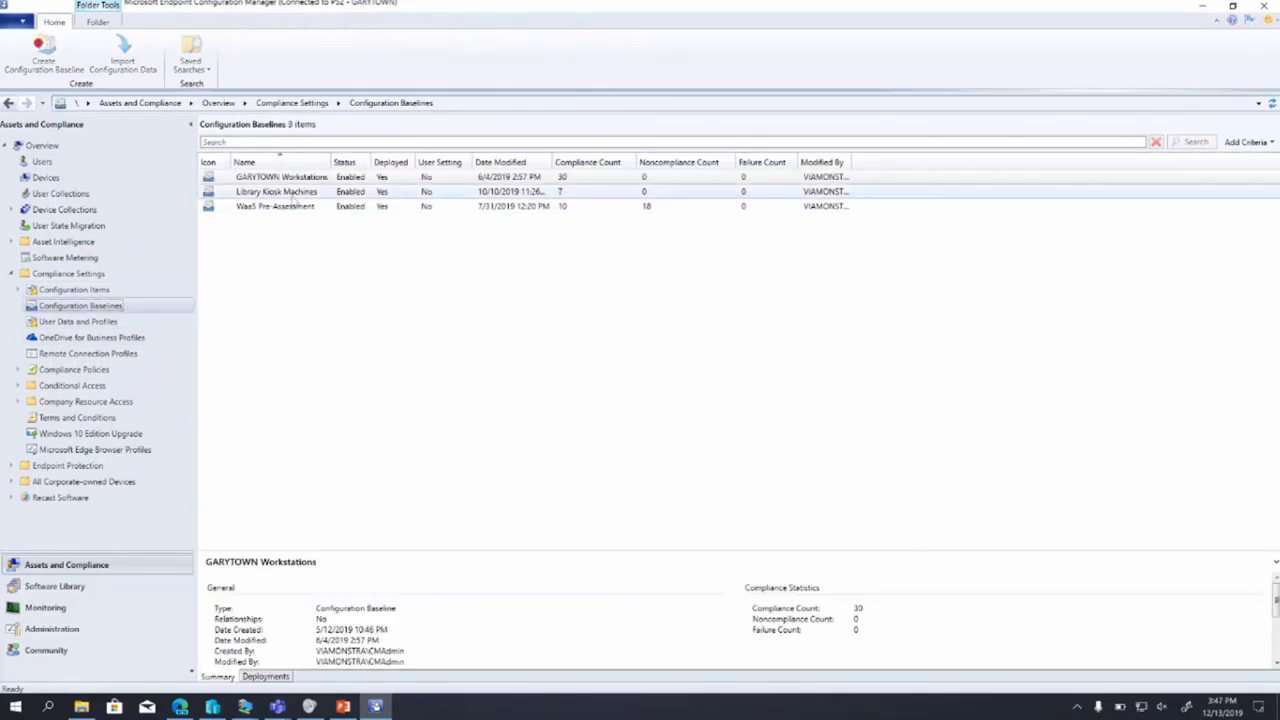
{"action": "left_click", "coordinate": [286, 208]}
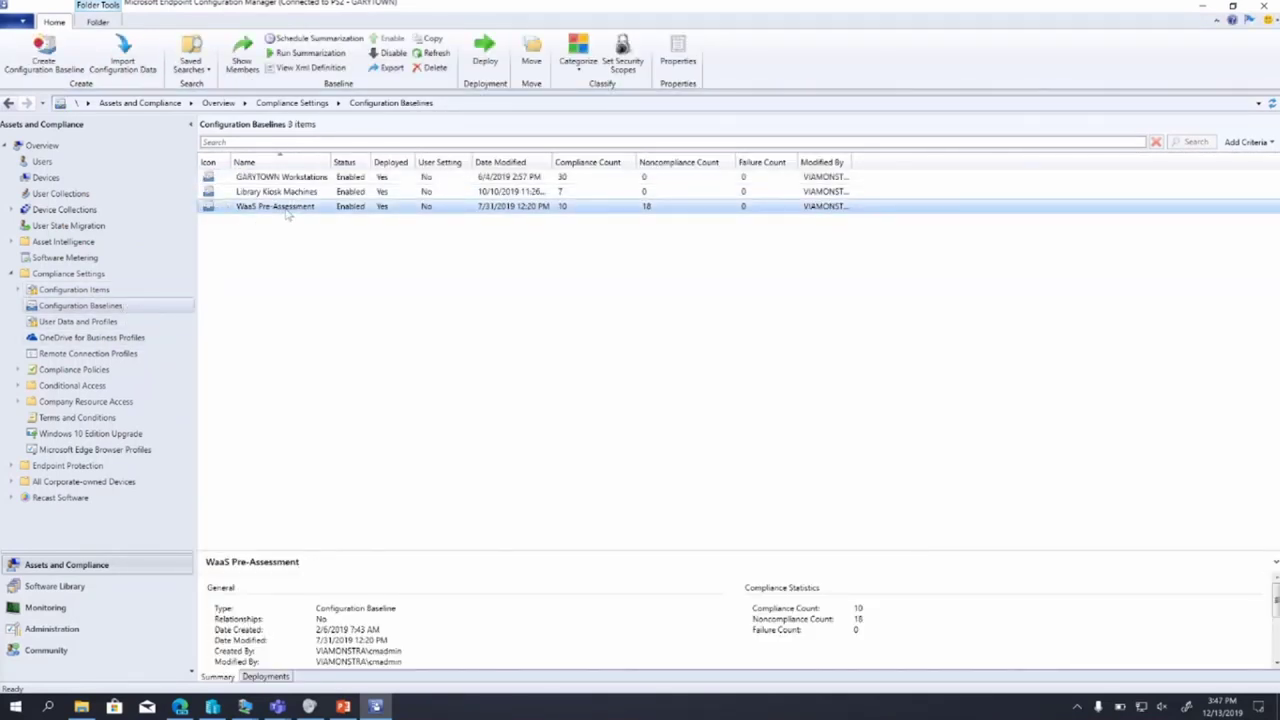
{"action": "right_click", "coordinate": [287, 211]}
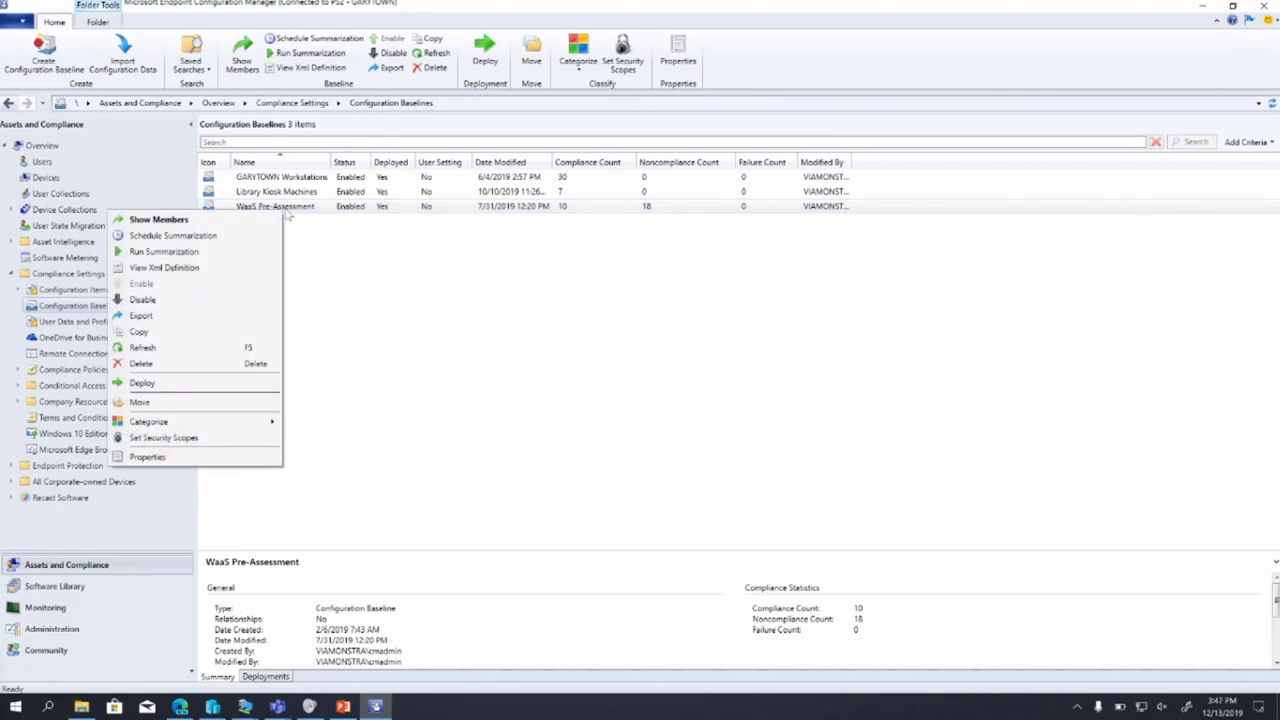
{"action": "left_click", "coordinate": [181, 459]}
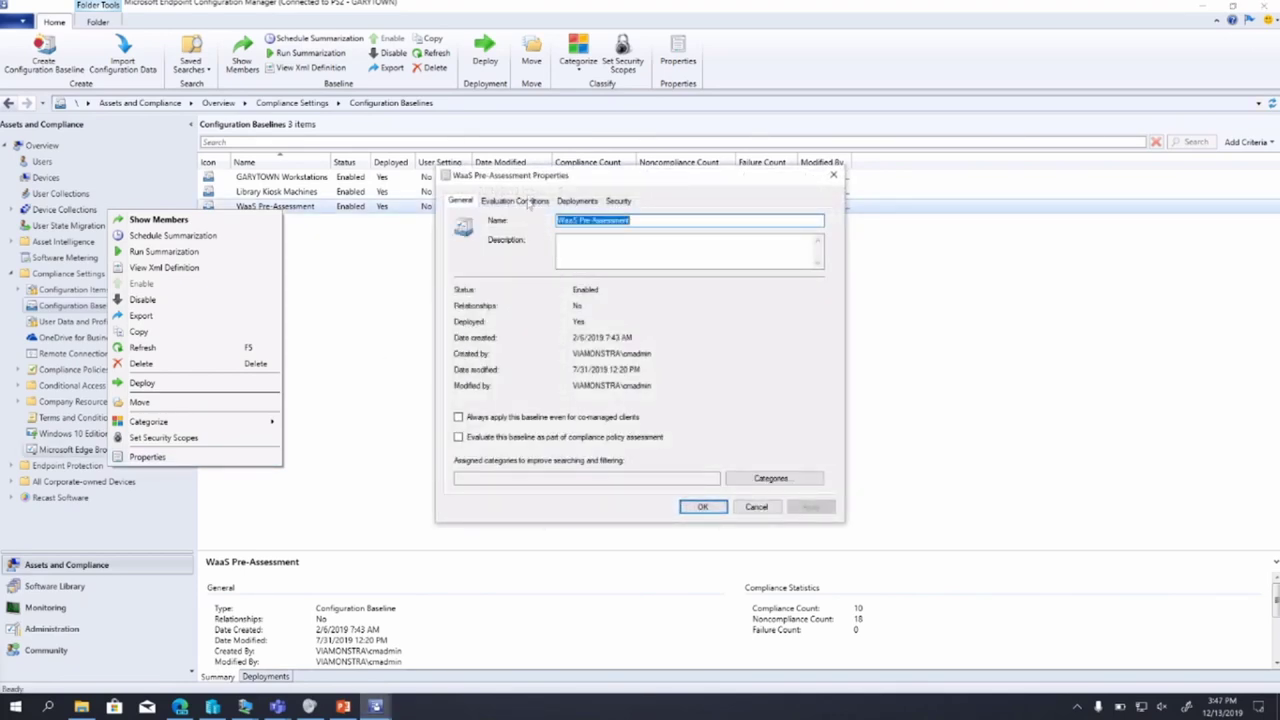
{"action": "key", "text": "Escape"}
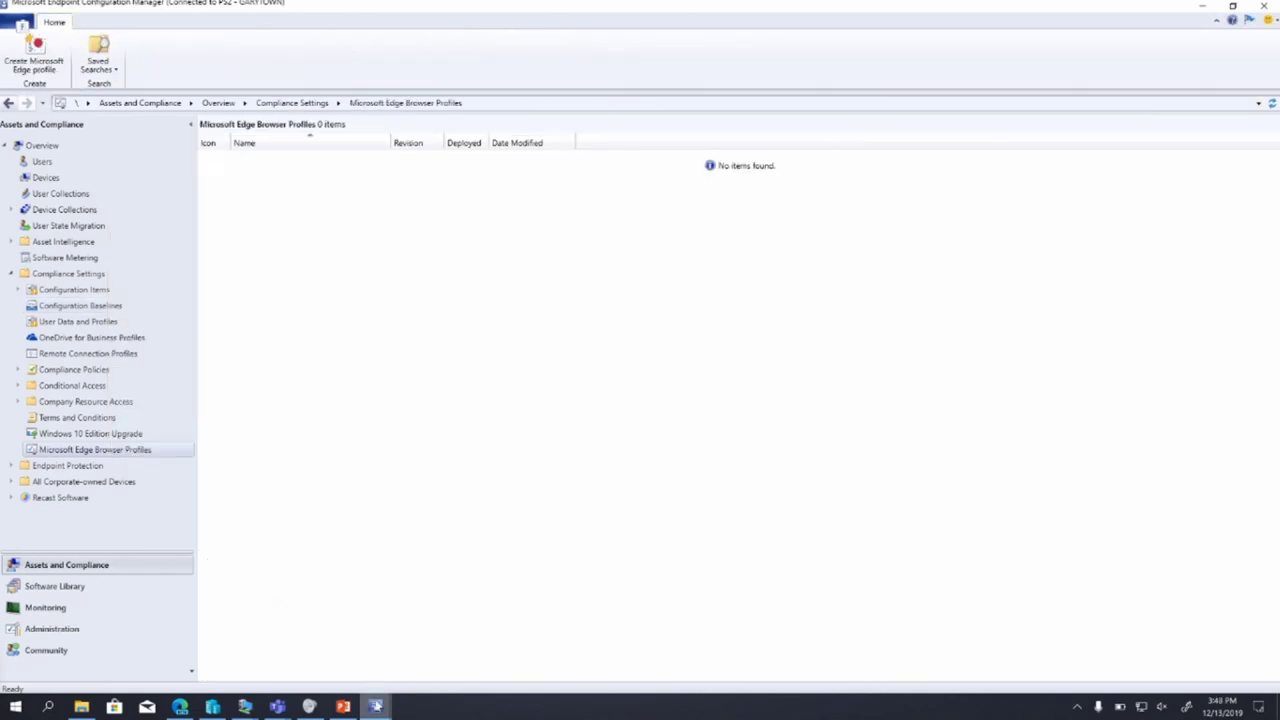
{"action": "mouse_move", "coordinate": [375, 706]}
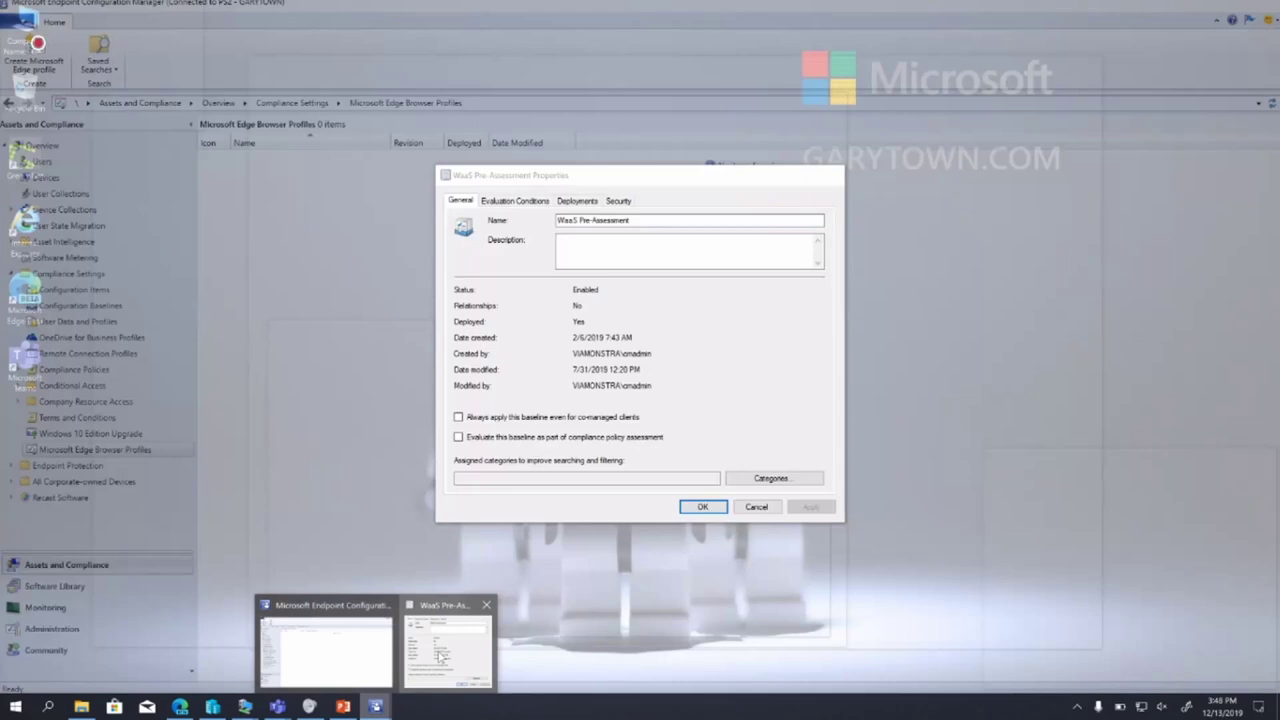
{"action": "left_click", "coordinate": [445, 650]}
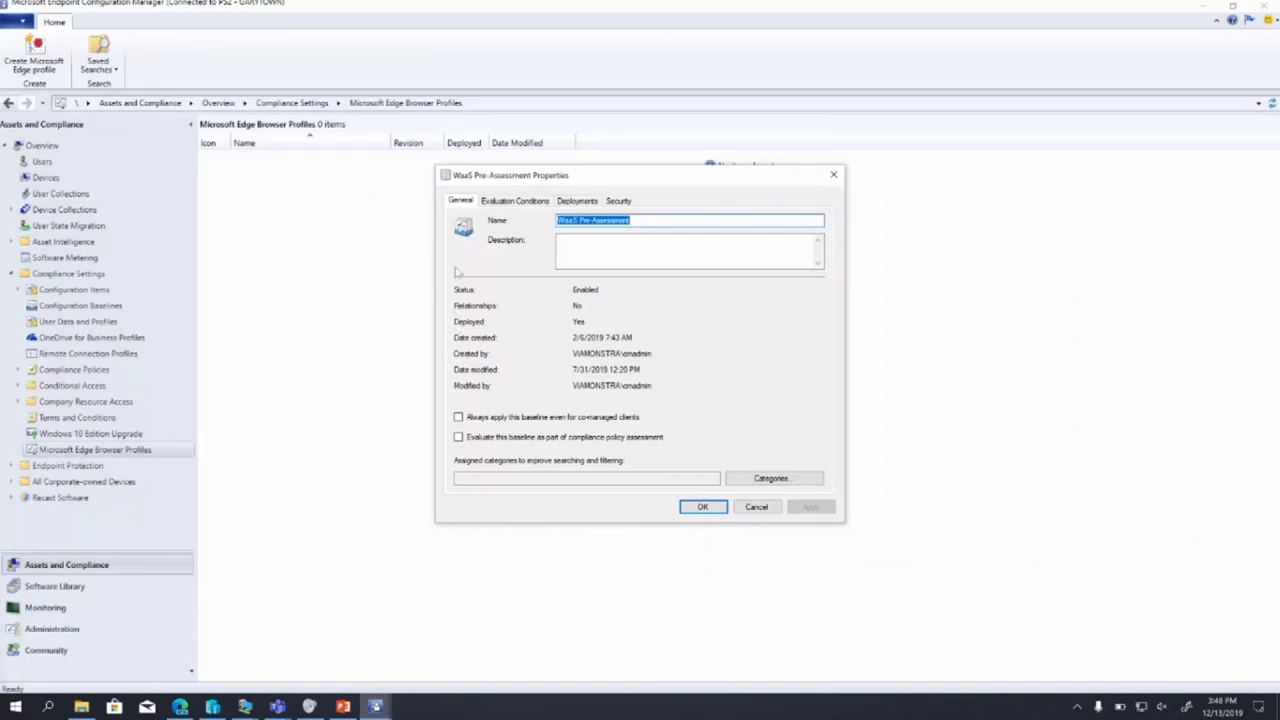
Review the Bromium, Cybereason and GreenShot items in Evaluation Conditions, then close the dialog
{"action": "left_click", "coordinate": [500, 201]}
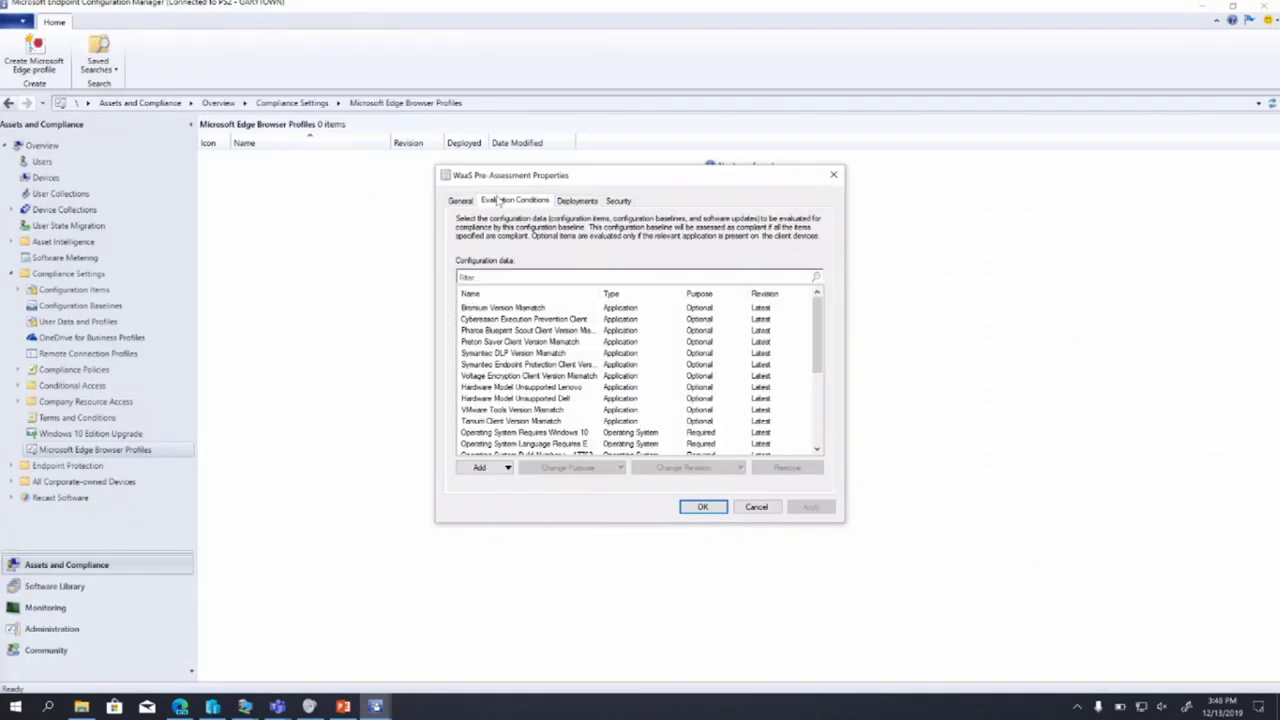
{"action": "left_click", "coordinate": [580, 308]}
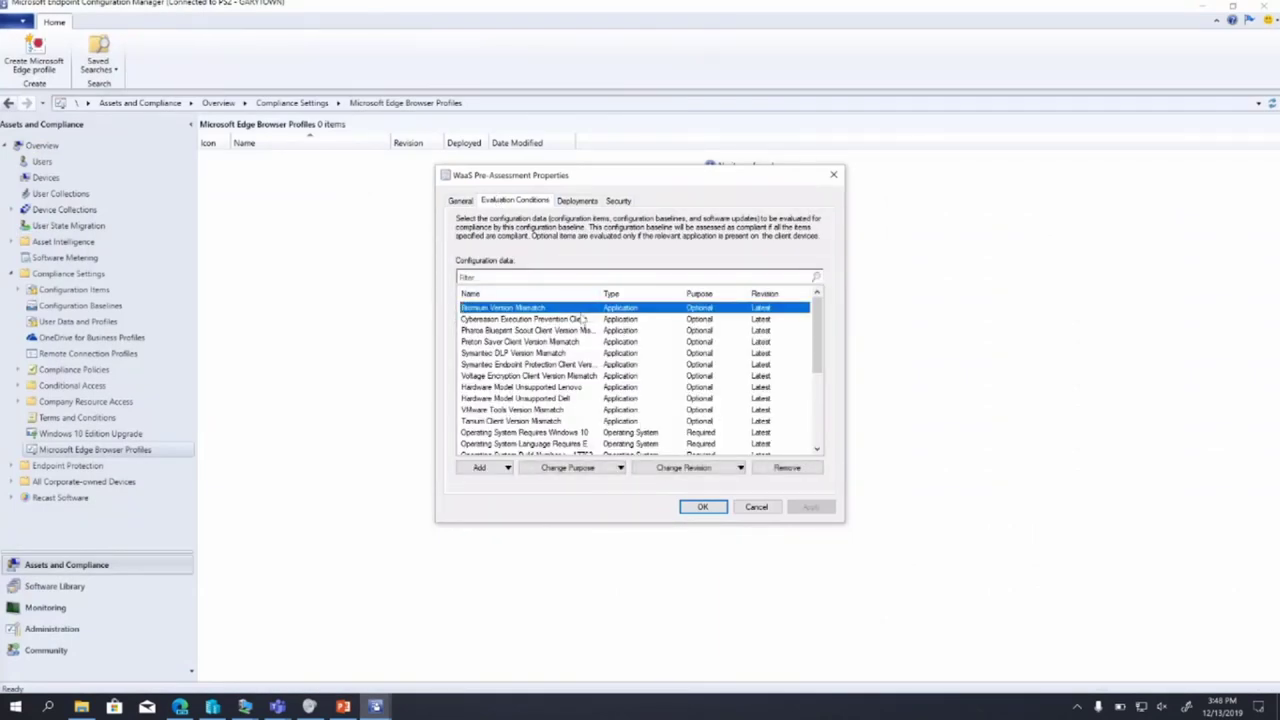
{"action": "left_click", "coordinate": [582, 319]}
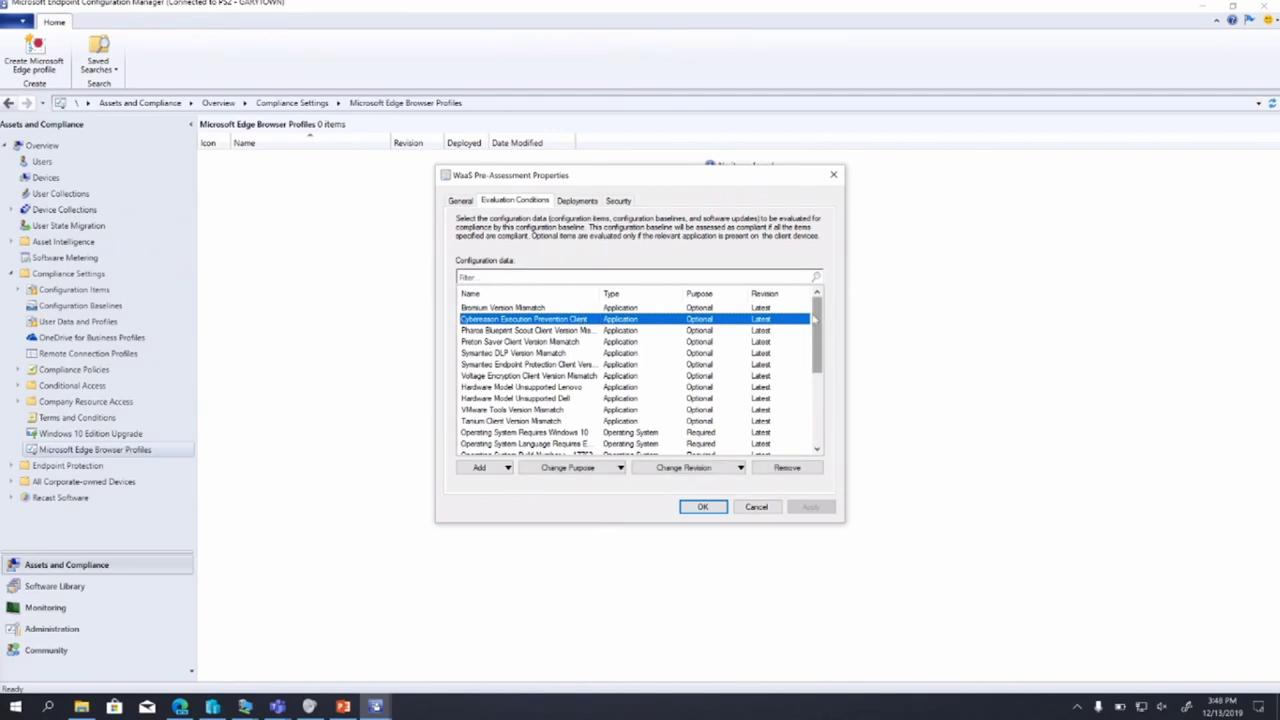
{"action": "scroll", "coordinate": [575, 378], "scroll_direction": "down", "scroll_amount": 4}
{"action": "left_click", "coordinate": [562, 378]}
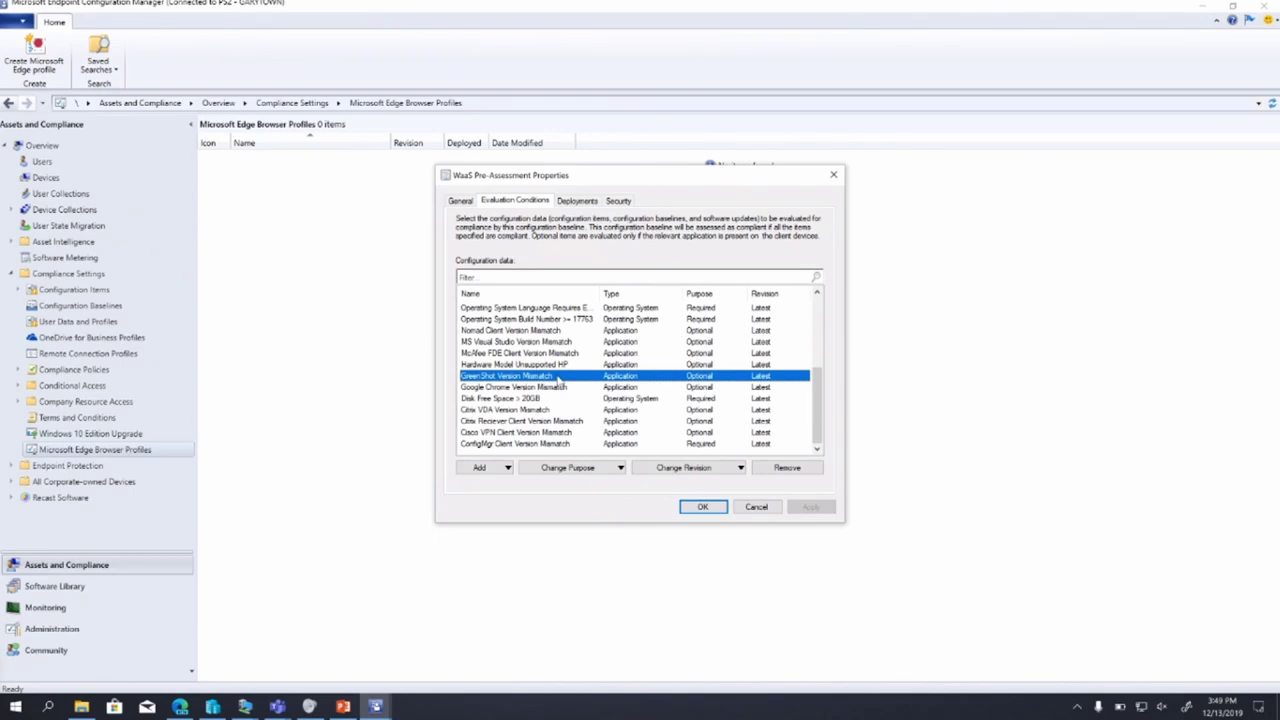
{"action": "key", "text": "Escape"}
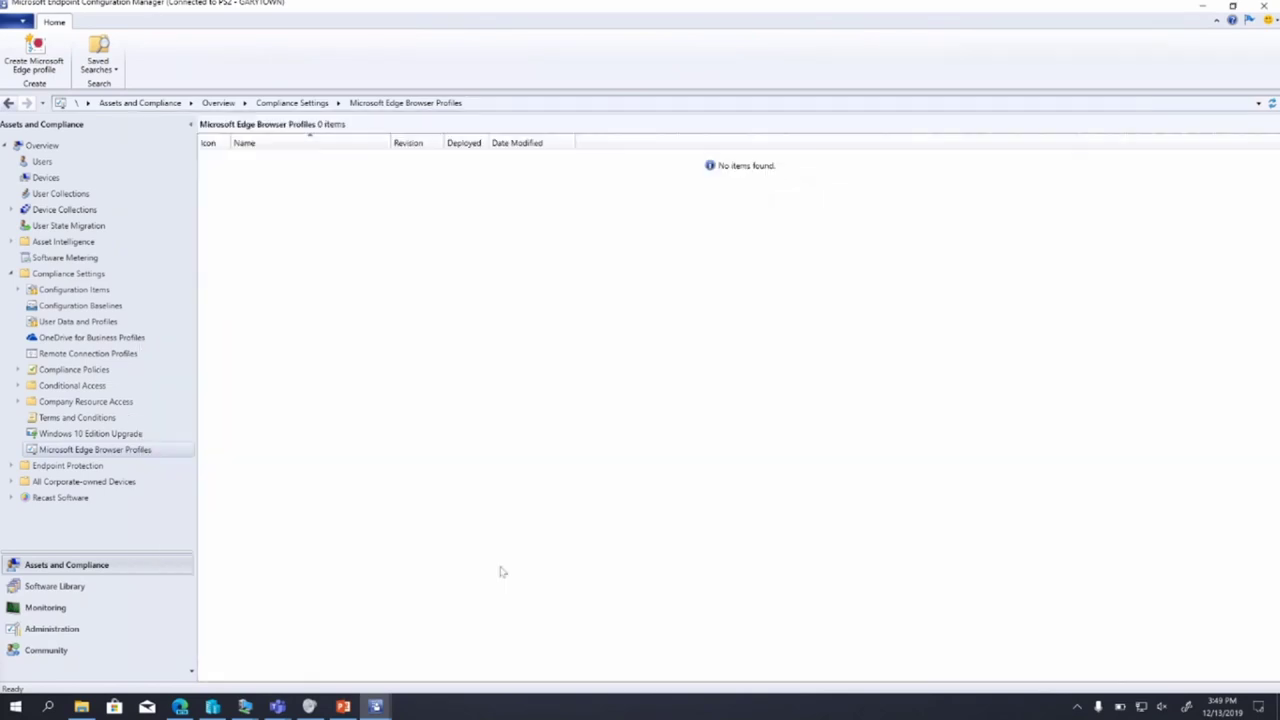
Return to CityHall-02 and scroll the report to the failing Operating System Build Number >= 17763 rule
{"action": "mouse_move", "coordinate": [243, 708]}
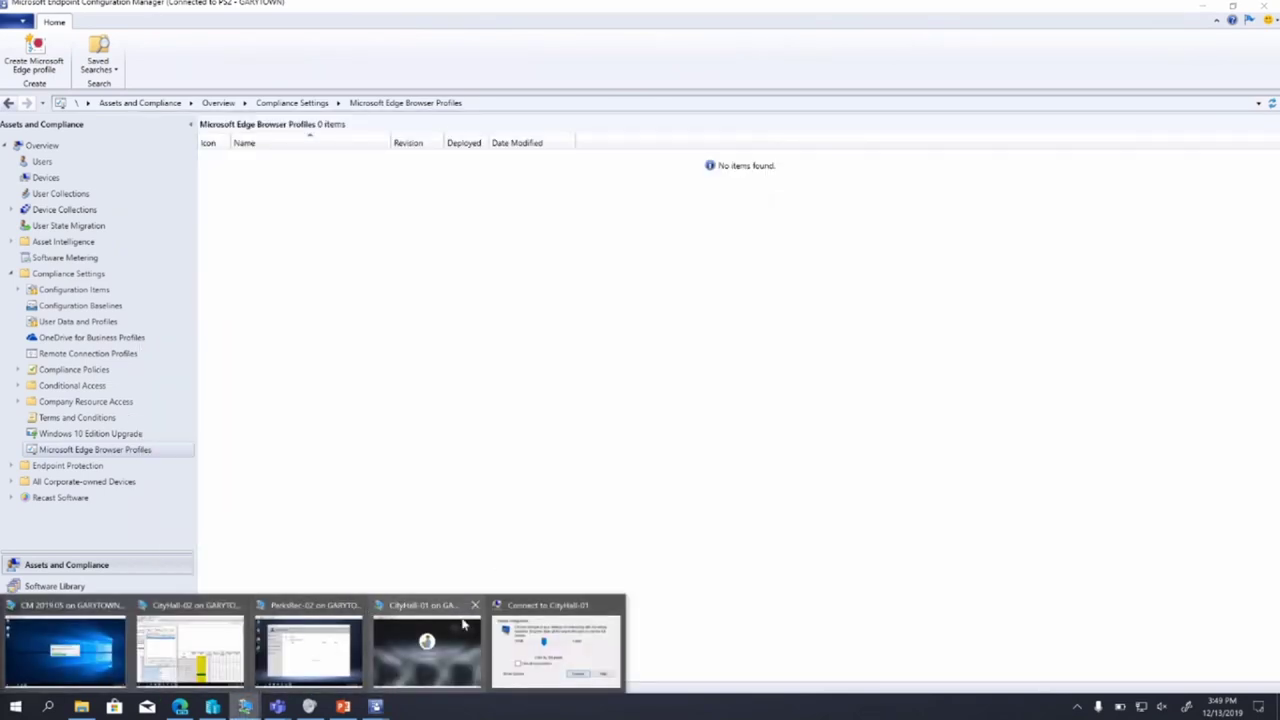
{"action": "mouse_move", "coordinate": [363, 645]}
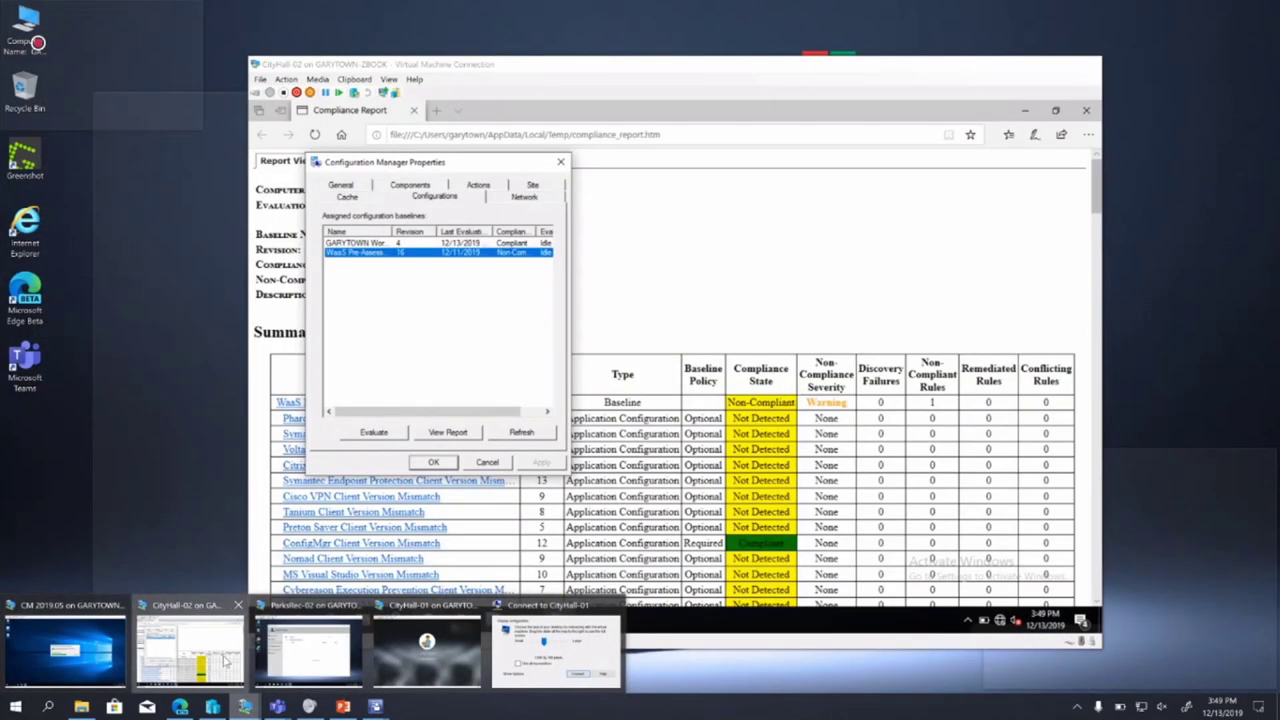
{"action": "left_click", "coordinate": [190, 650]}
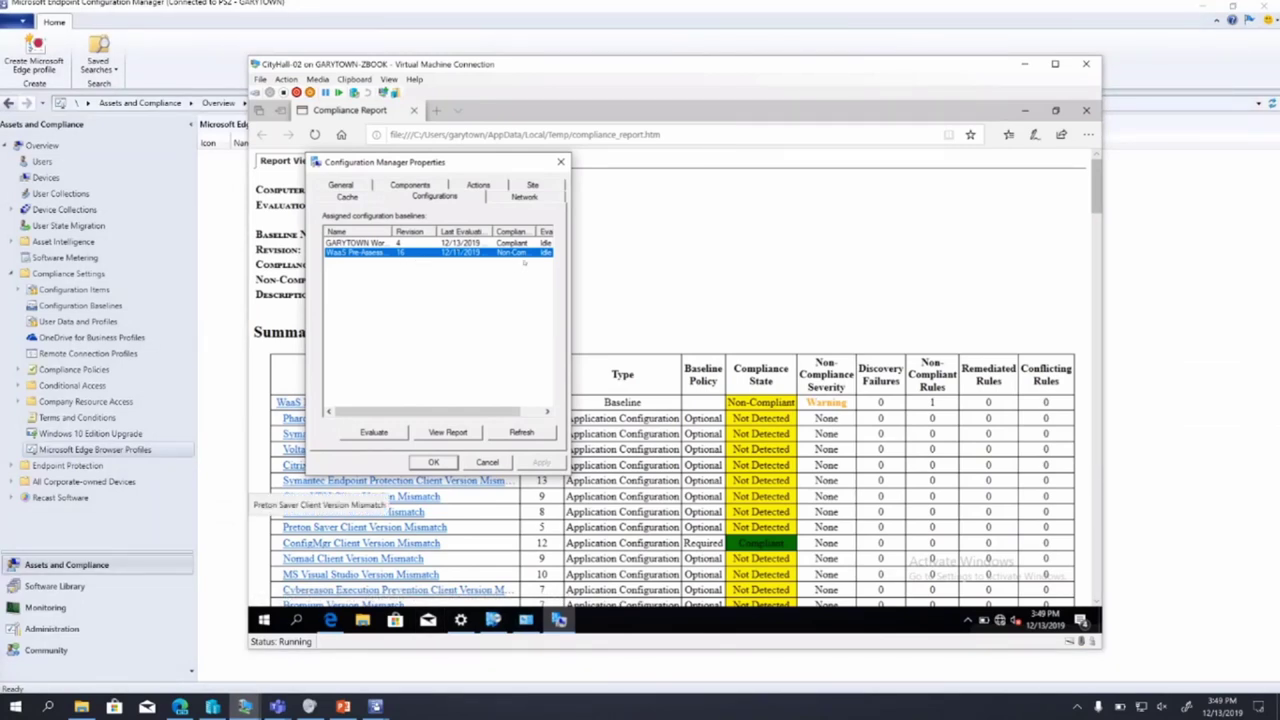
{"action": "left_click", "coordinate": [615, 262]}
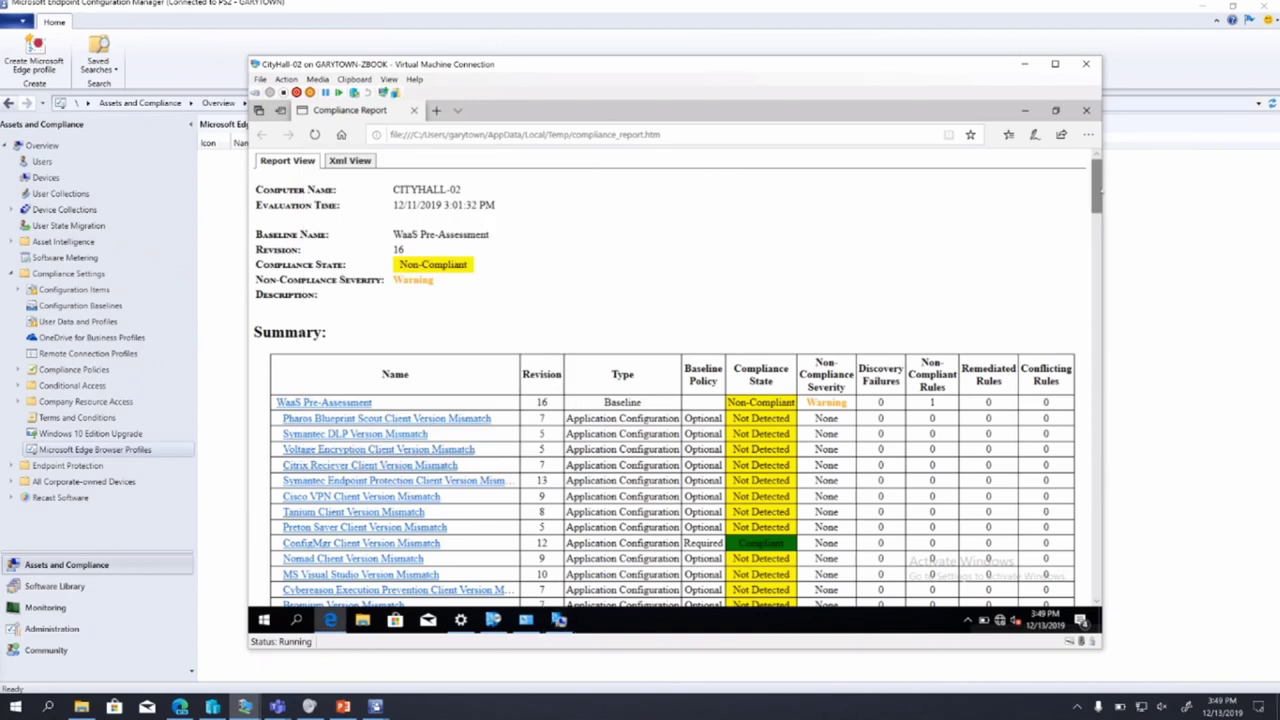
{"action": "scroll", "coordinate": [1097, 190], "scroll_direction": "down", "scroll_amount": 3}
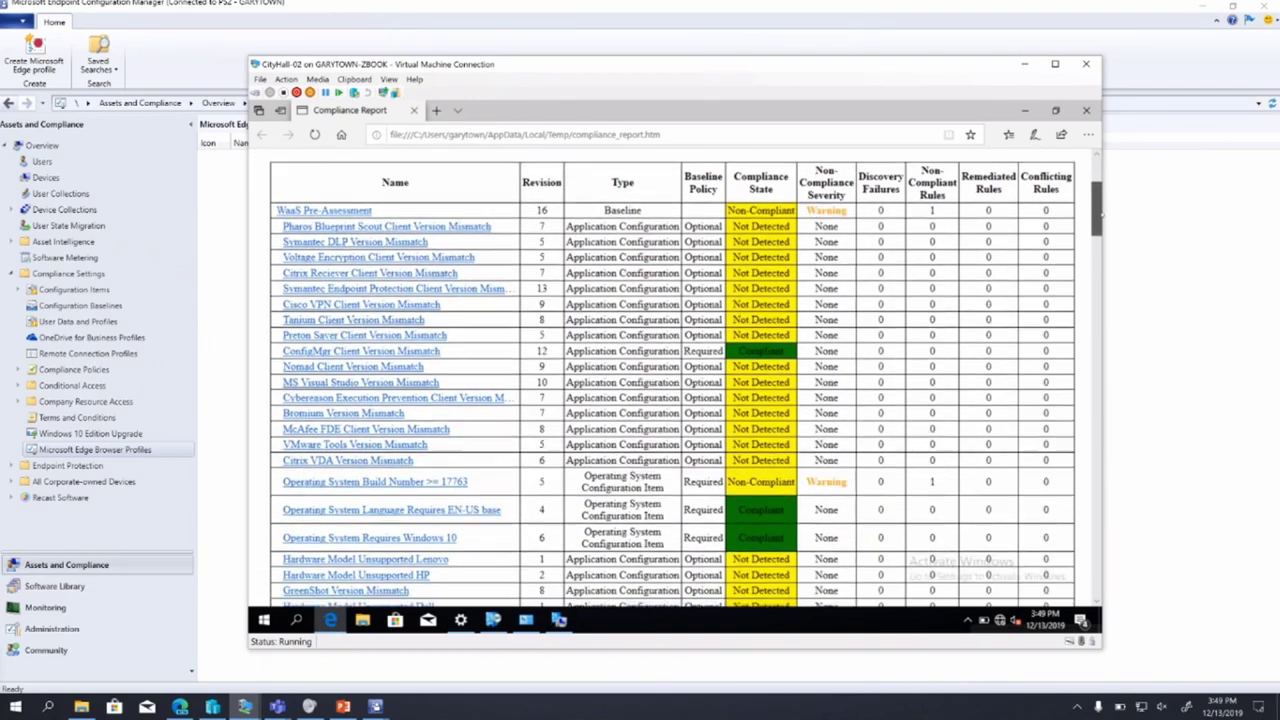
{"action": "scroll", "coordinate": [1097, 200], "scroll_direction": "down", "scroll_amount": 1}
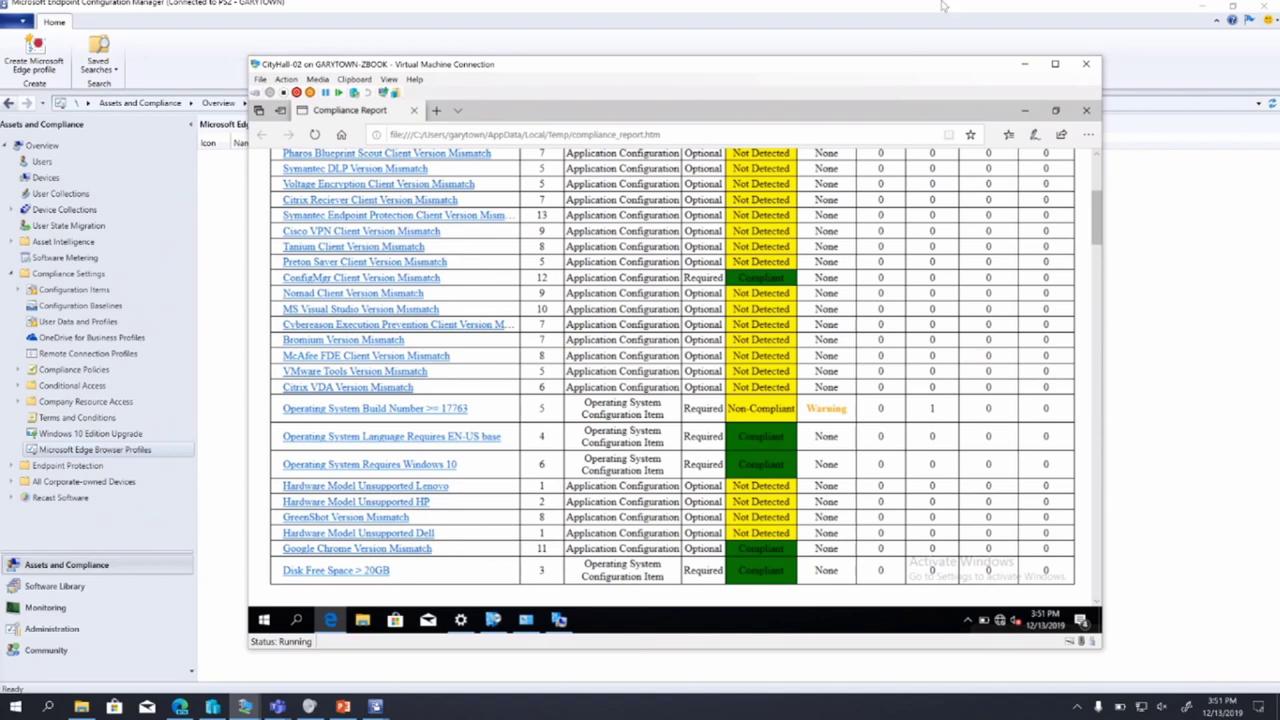
Select Windows 10 OS Uninstall to Previous Build in Software Center and request its installation
{"action": "left_click", "coordinate": [1024, 68]}
{"action": "left_click", "coordinate": [493, 620]}
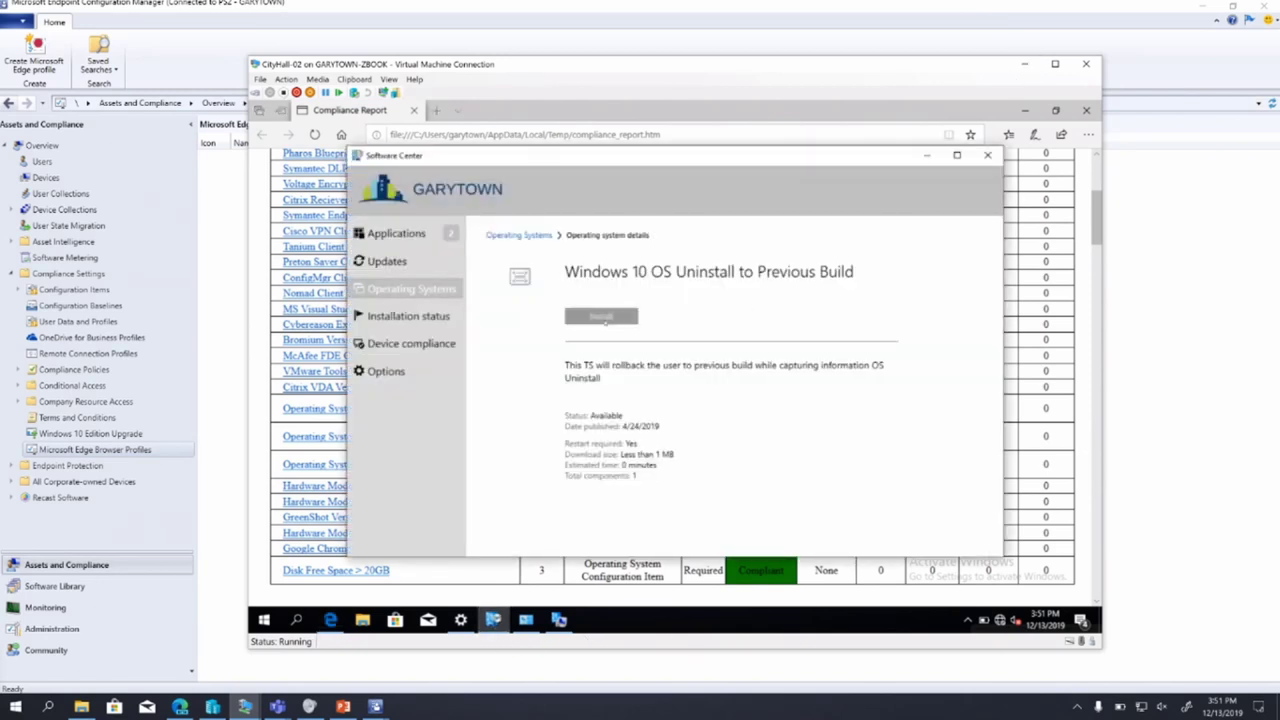
{"action": "left_click", "coordinate": [602, 317]}
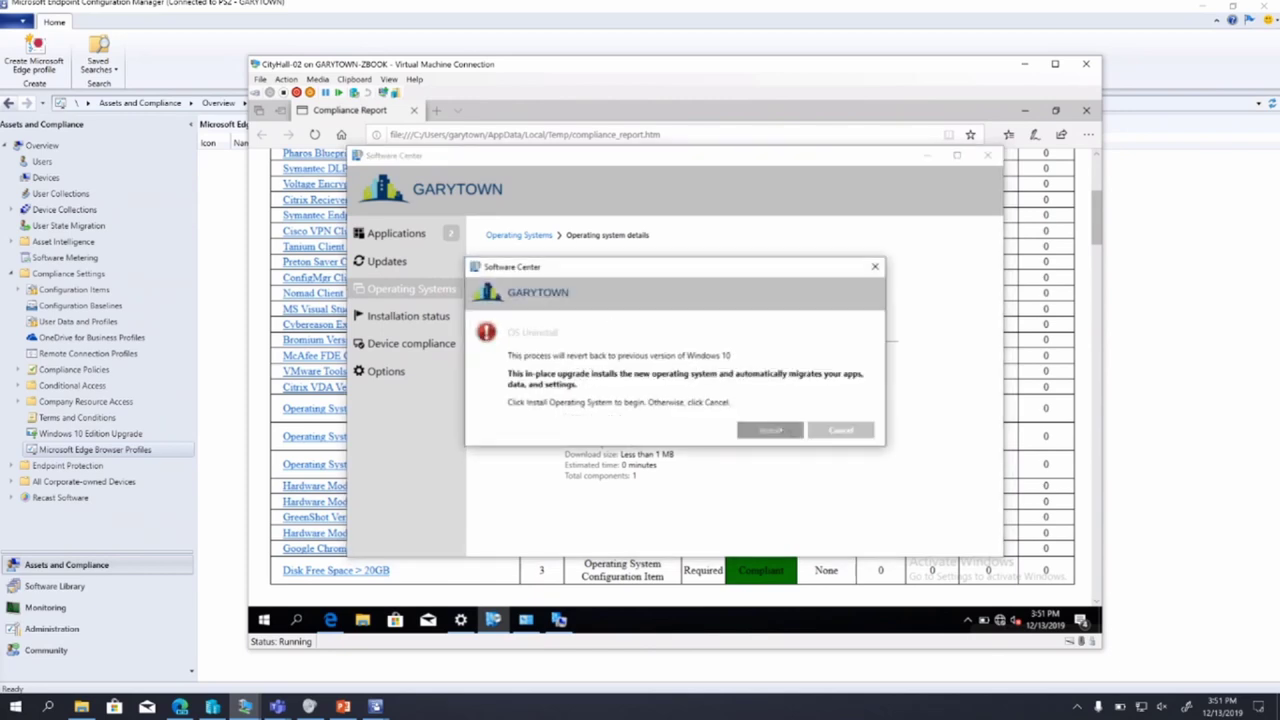
Confirm the OS Uninstall so the OSUninstallTS task sequence starts running
{"action": "left_click", "coordinate": [770, 430]}
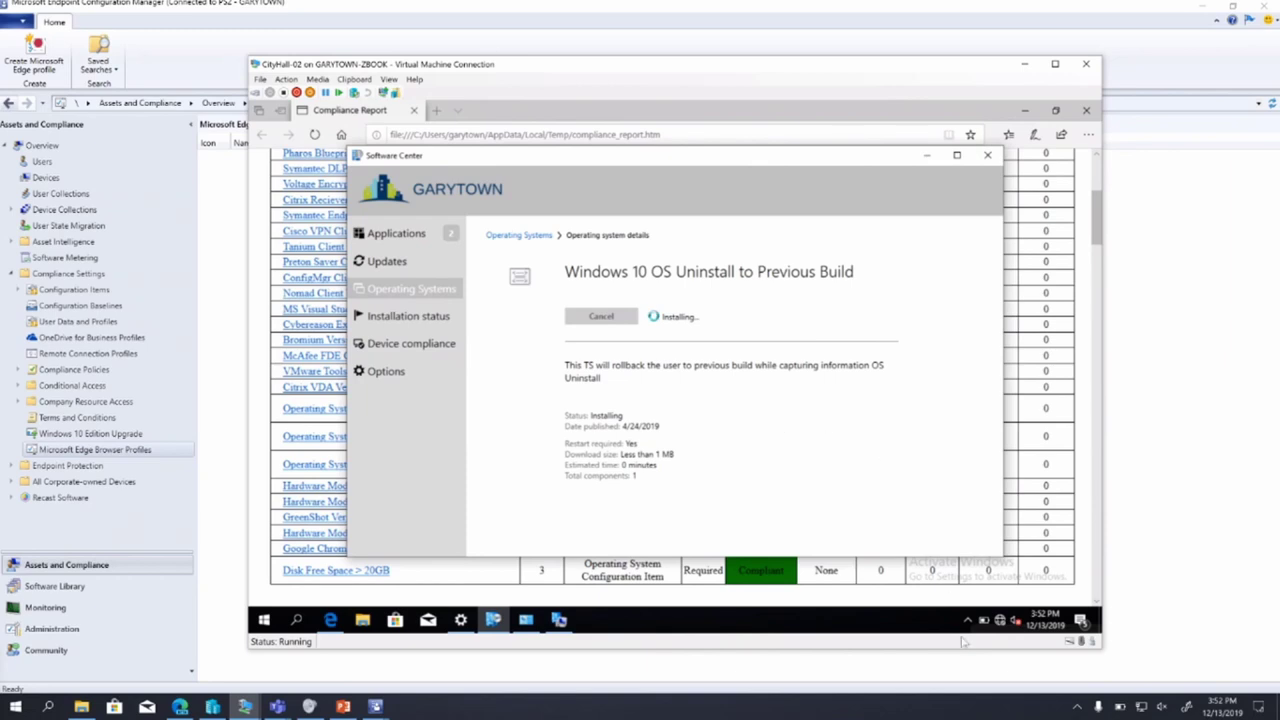
{"action": "mouse_move", "coordinate": [1000, 621]}
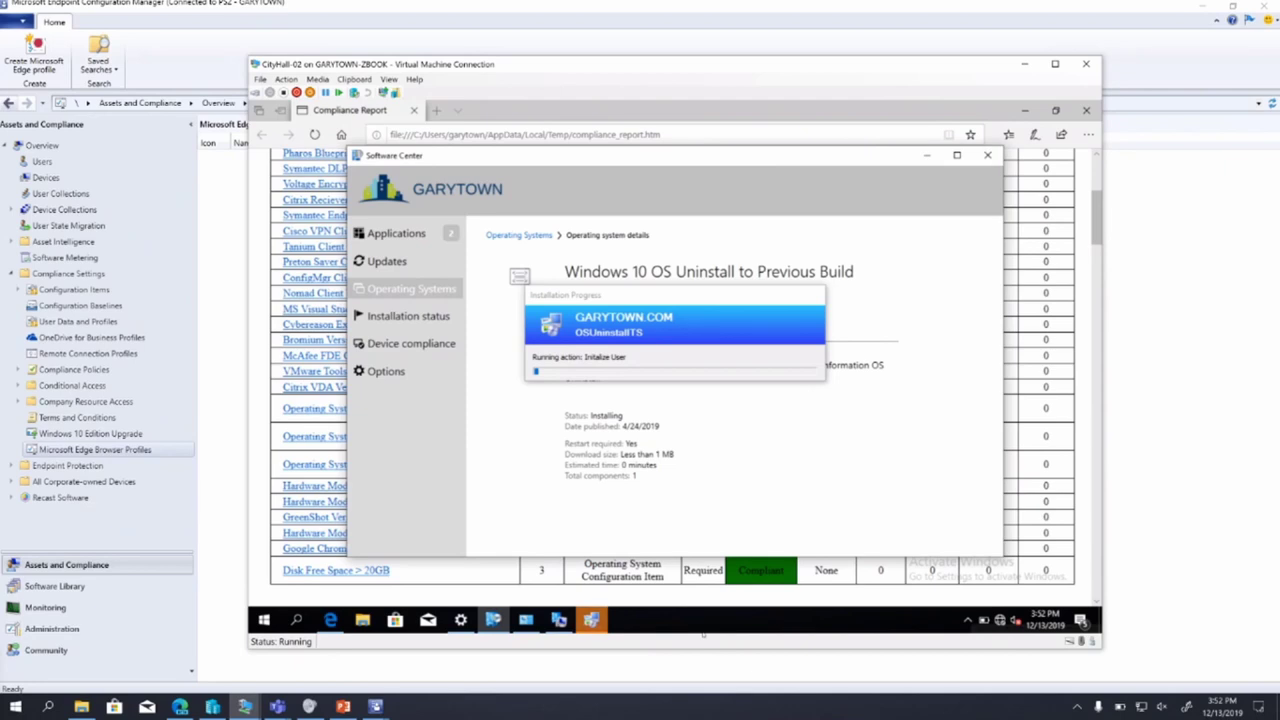
Bring the Configuration Manager client window forward while the task sequence proceeds
{"action": "left_click", "coordinate": [559, 620]}
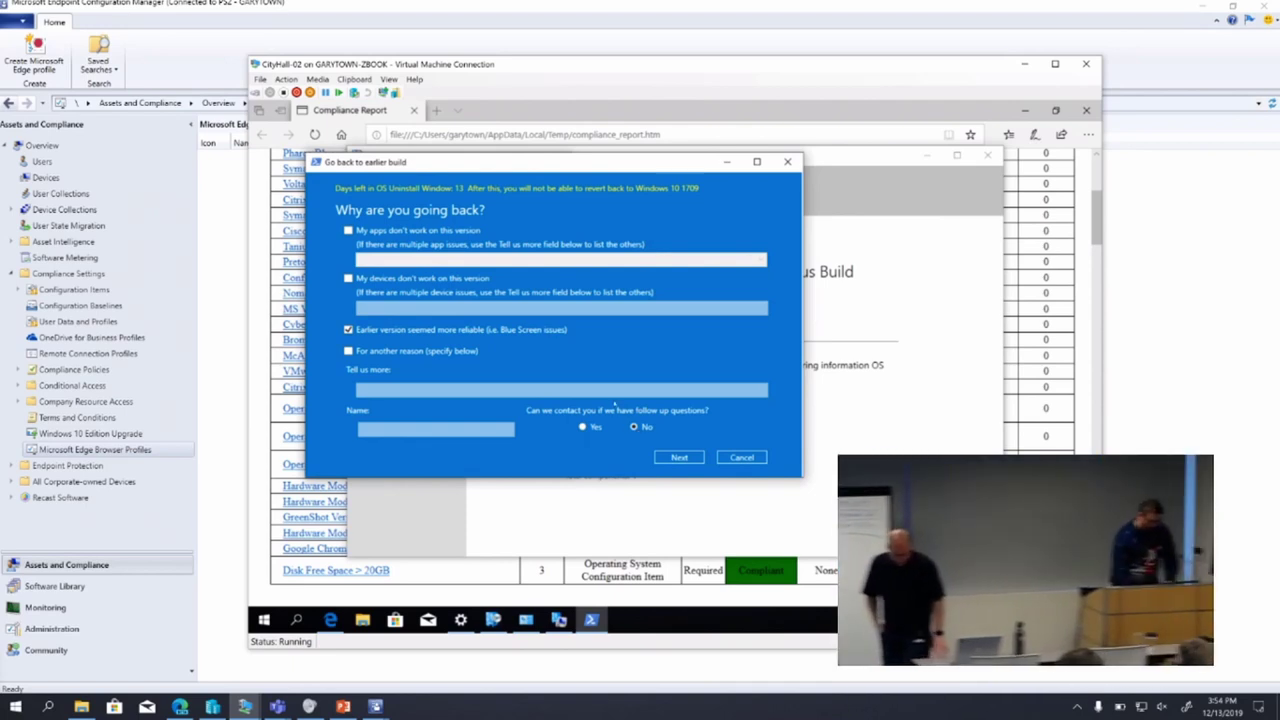
Give Google Chrome, 'PS2 Microsoft Mouse' and 'I used to have kittens on my wallpaper' as go-back reasons
{"action": "left_click", "coordinate": [437, 233]}
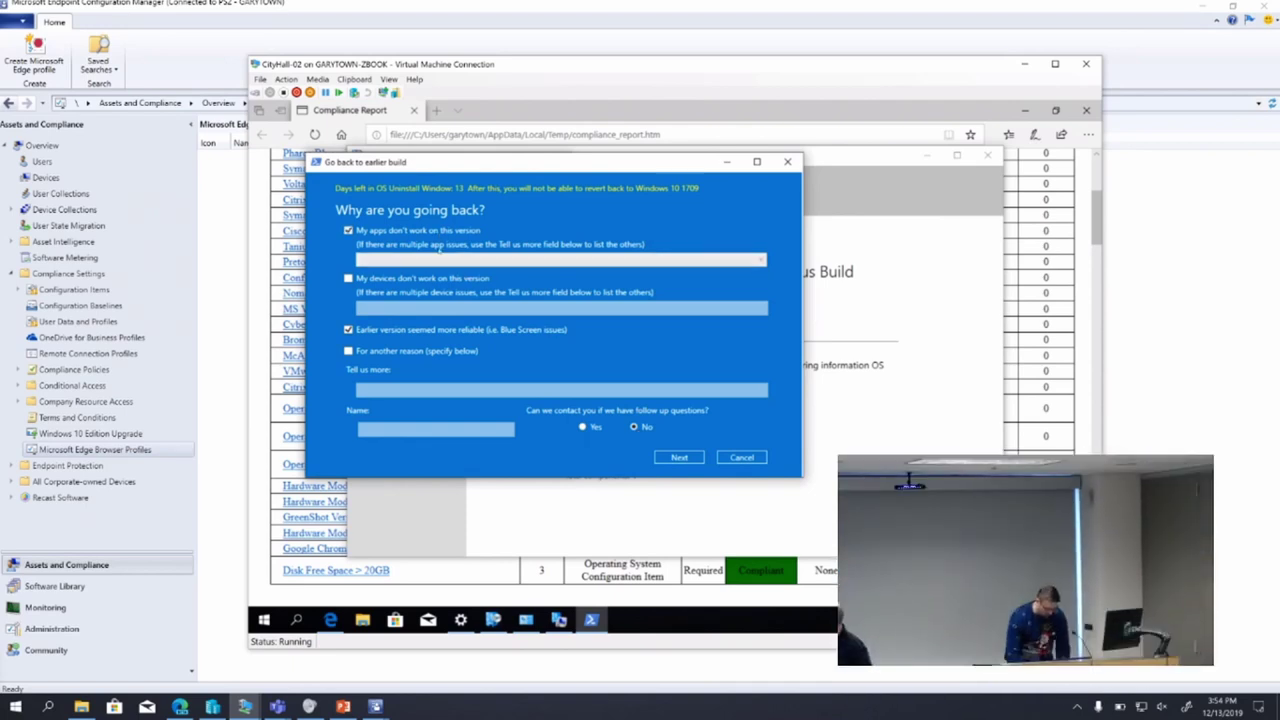
{"action": "left_click", "coordinate": [439, 260]}
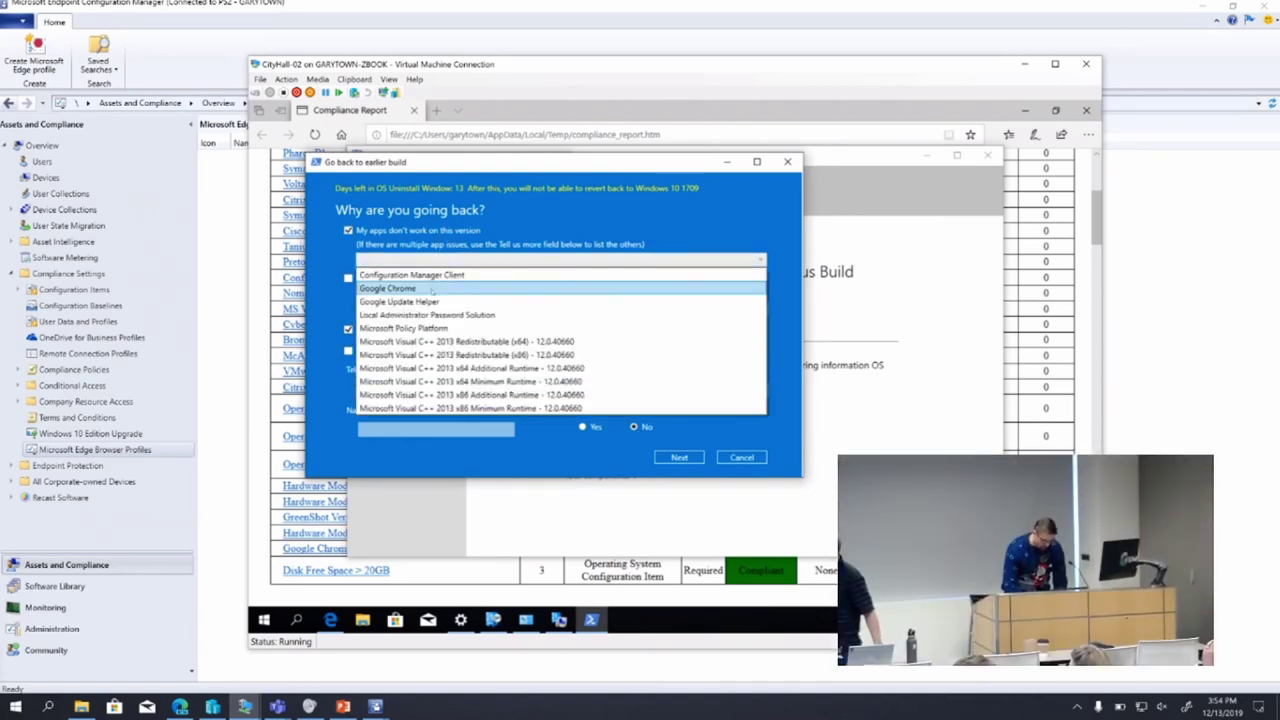
{"action": "left_click", "coordinate": [440, 288]}
{"action": "left_click", "coordinate": [348, 278]}
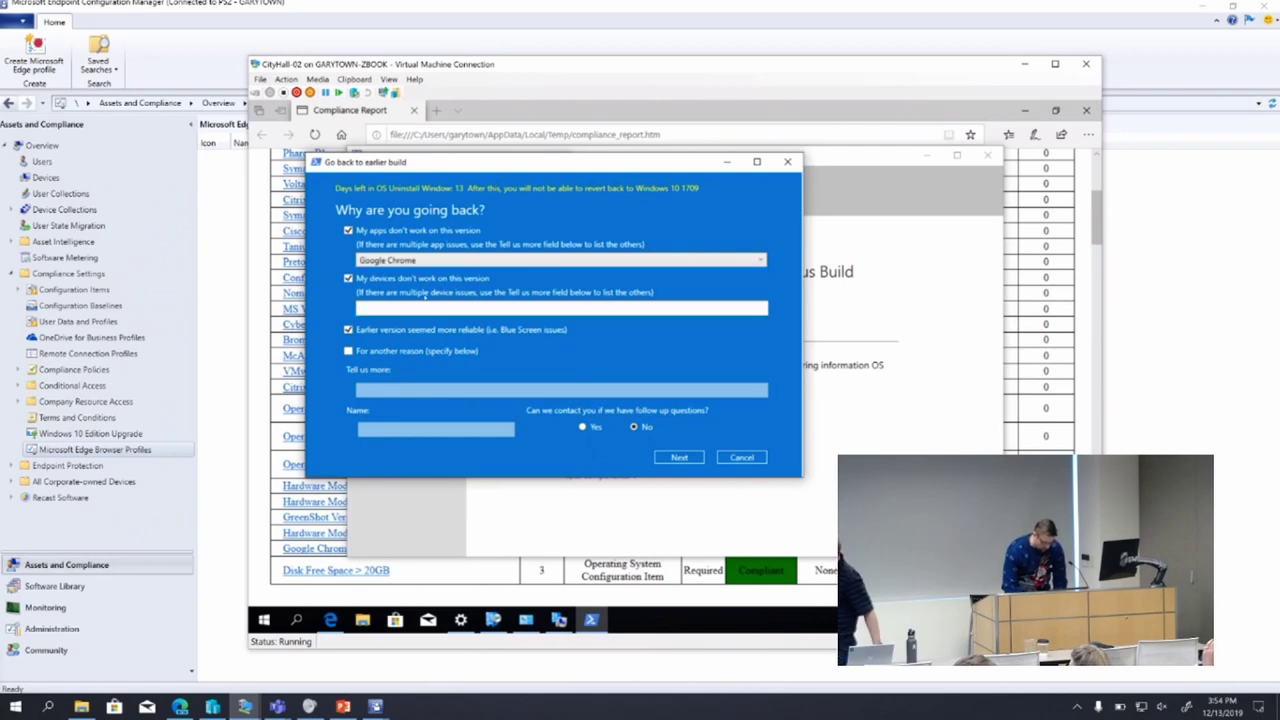
{"action": "left_click", "coordinate": [419, 308]}
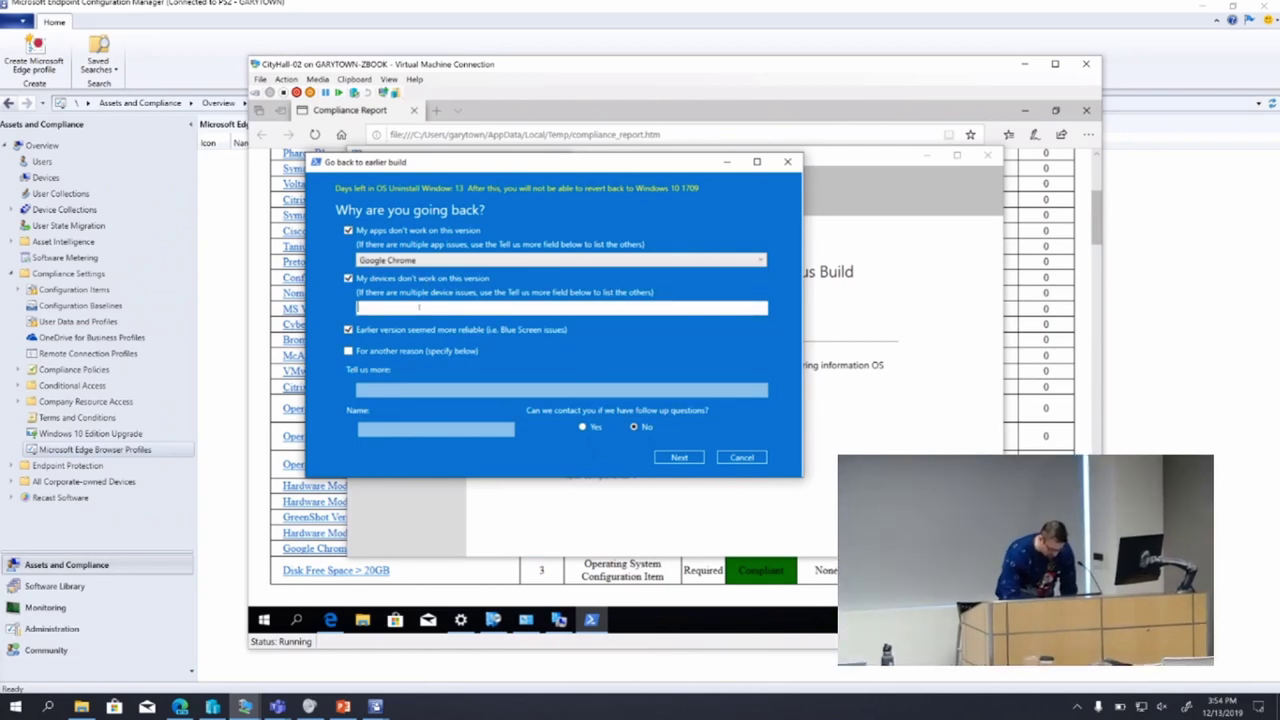
{"action": "type", "text": "PS2"}
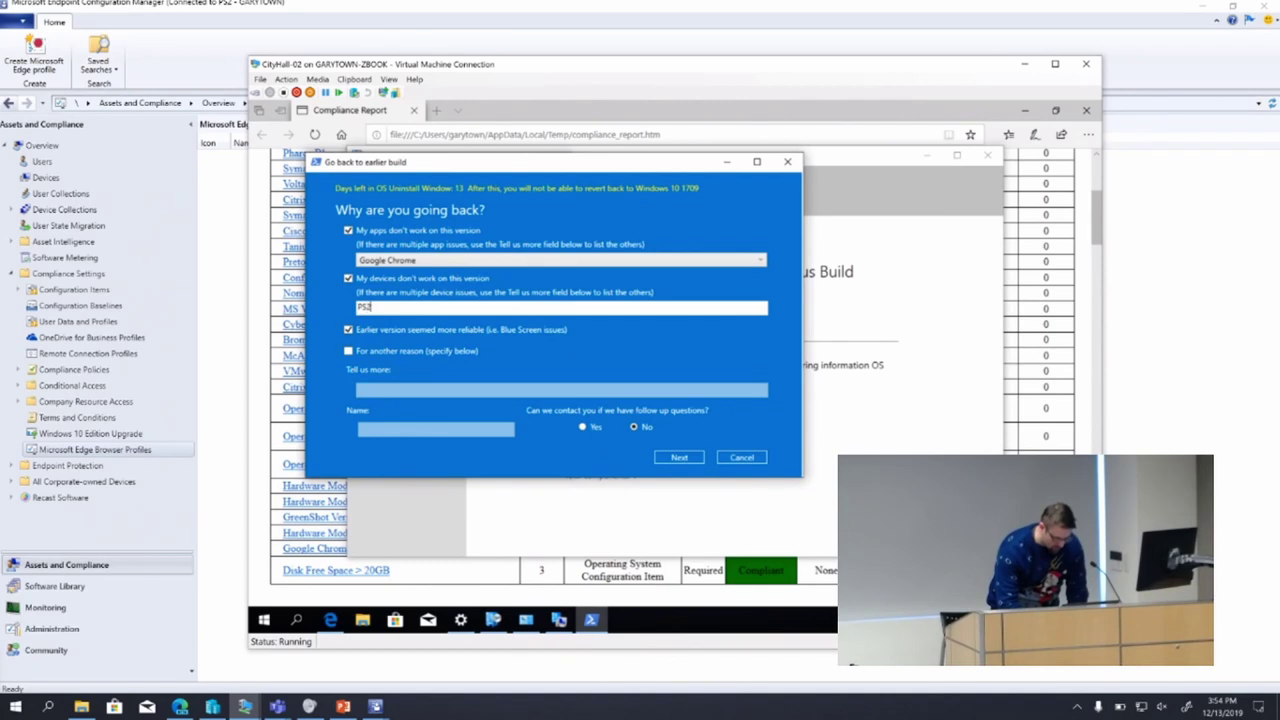
{"action": "type", "text": " Microsoft Mouse"}
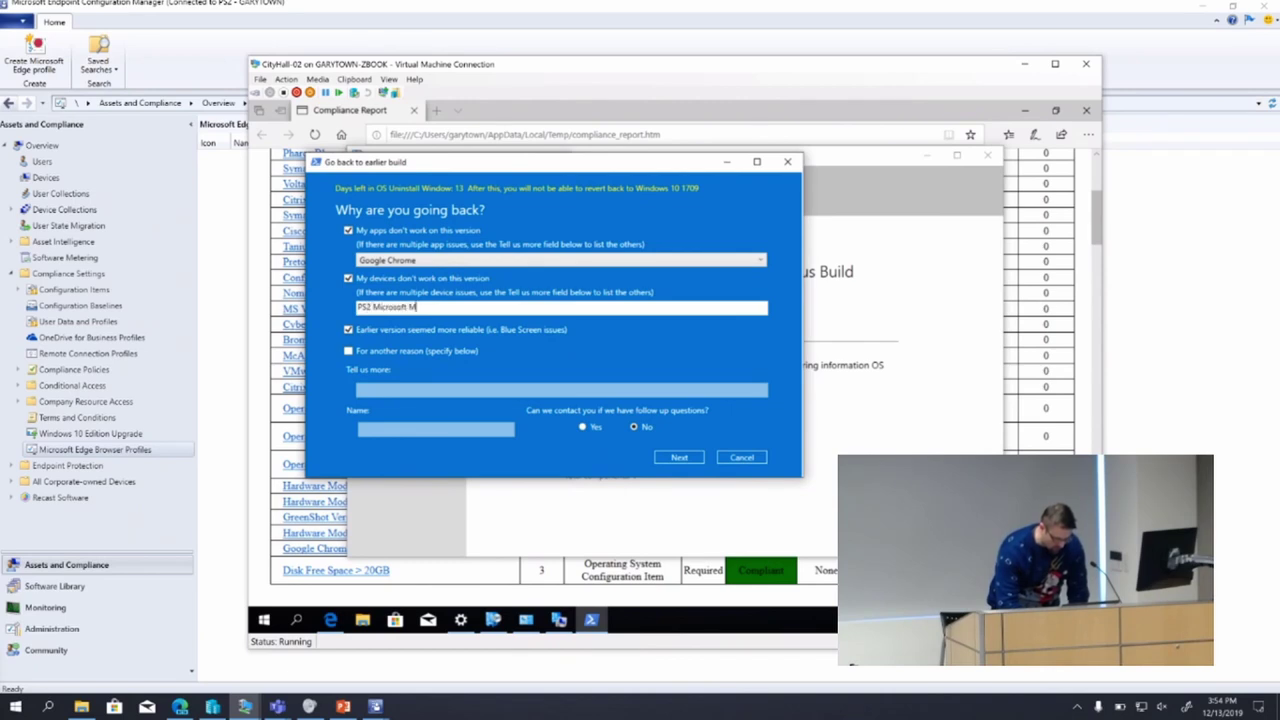
{"action": "left_click", "coordinate": [403, 350]}
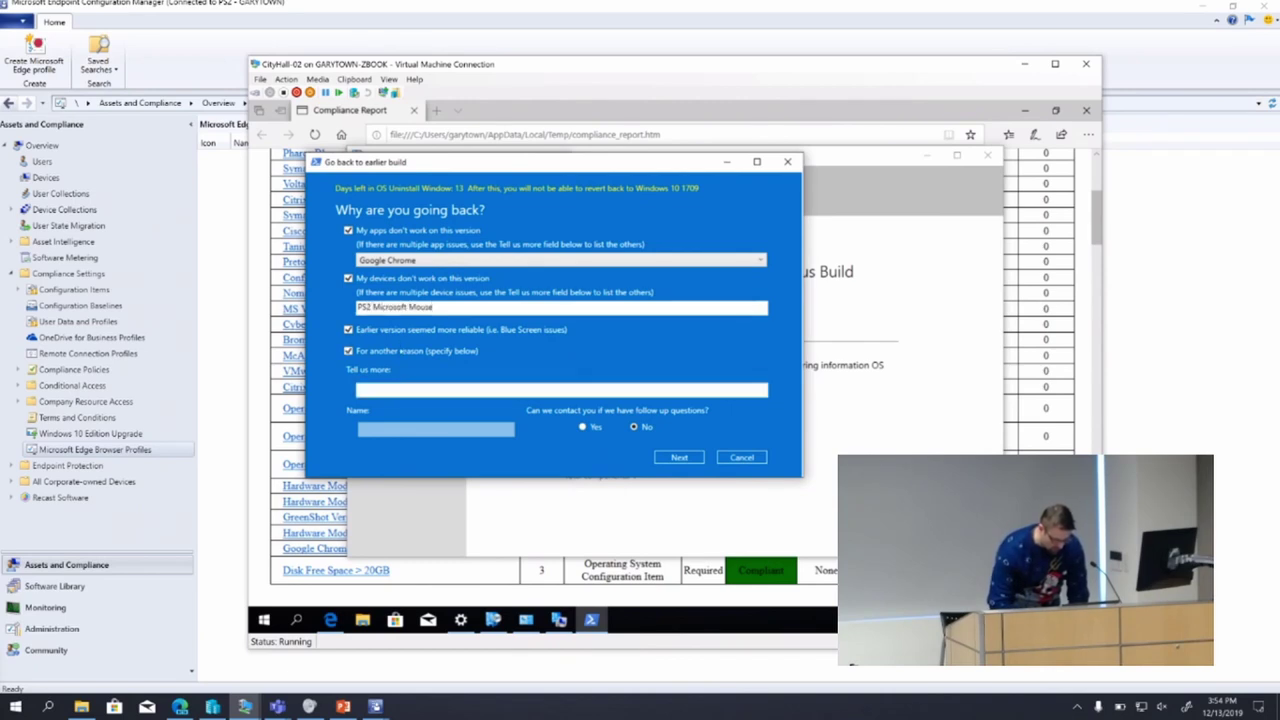
{"action": "left_click", "coordinate": [407, 392]}
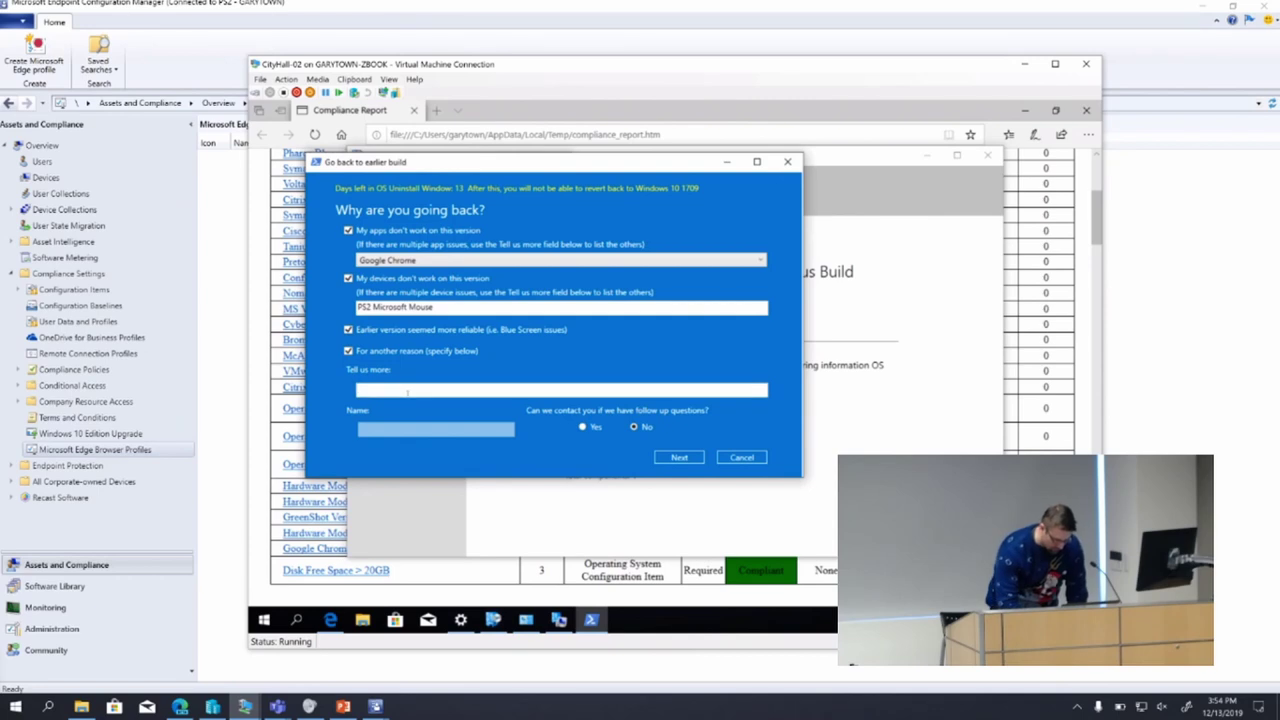
{"action": "type", "text": "I used to have ki"}
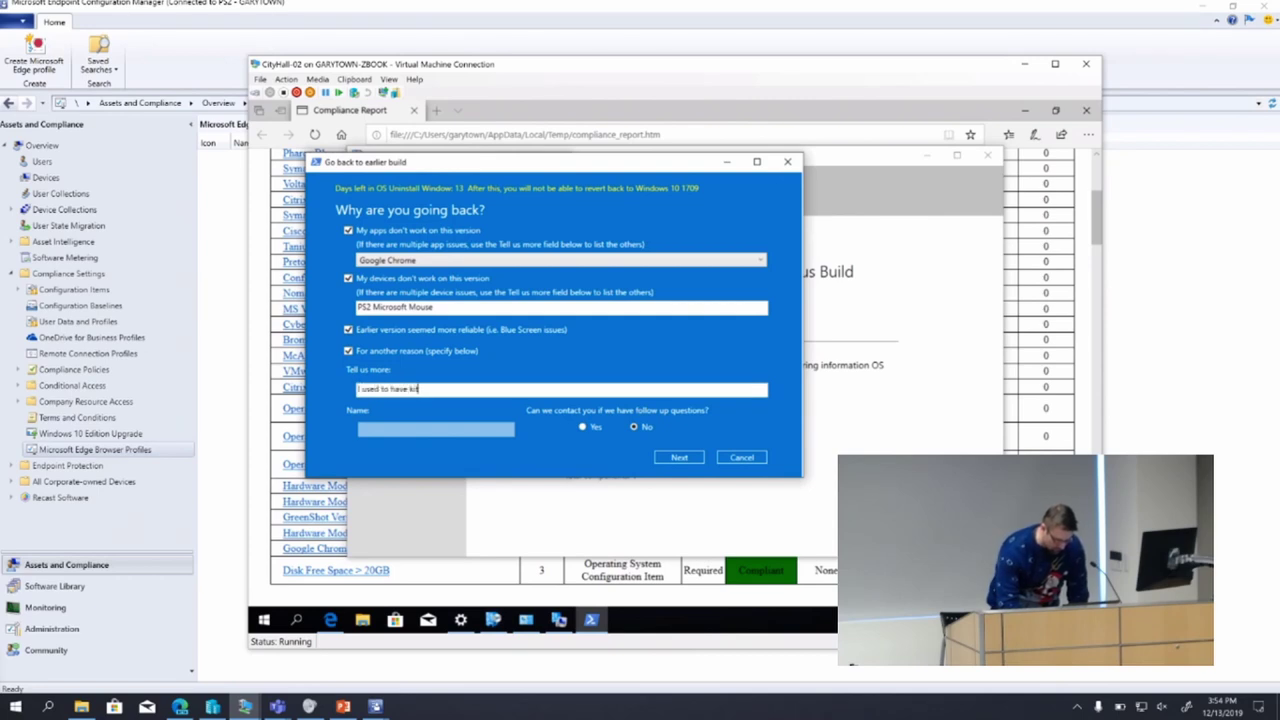
{"action": "type", "text": "ttens on my wallp"}
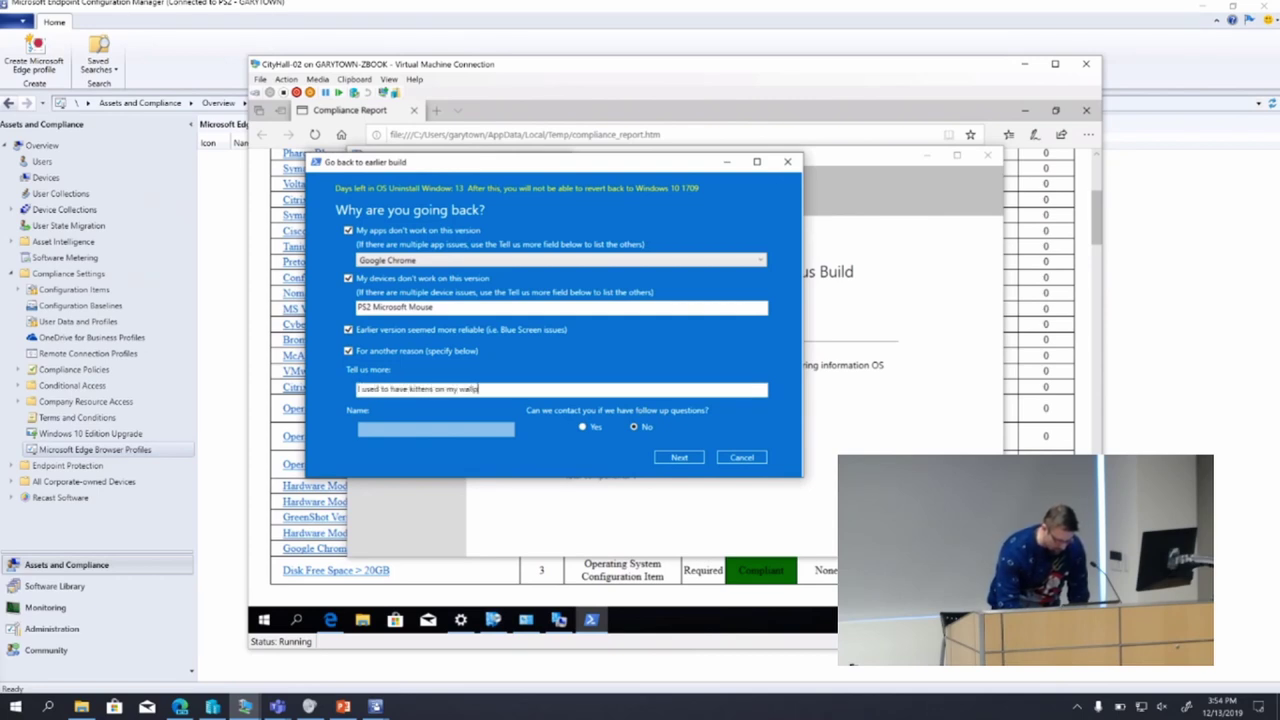
{"action": "type", "text": "aper"}
Decline follow-up contact after entering a name, and submit the reasons
{"action": "left_click", "coordinate": [581, 427]}
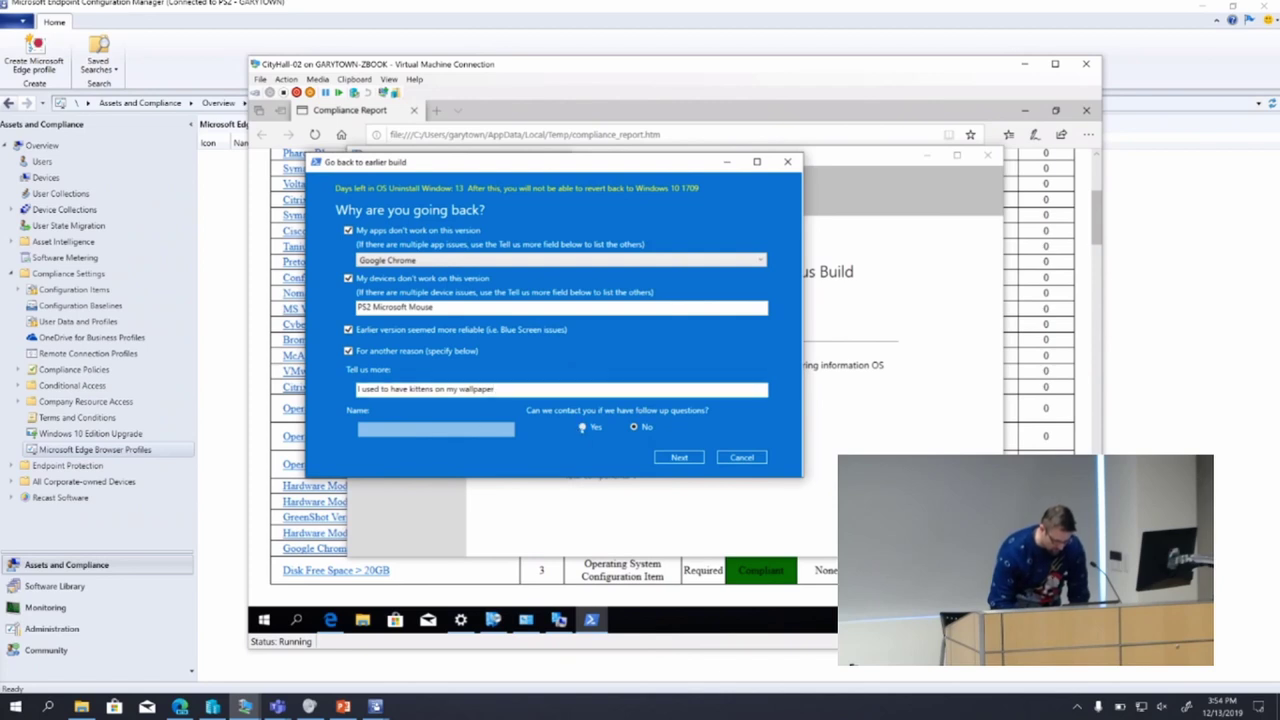
{"action": "double_click", "coordinate": [506, 429]}
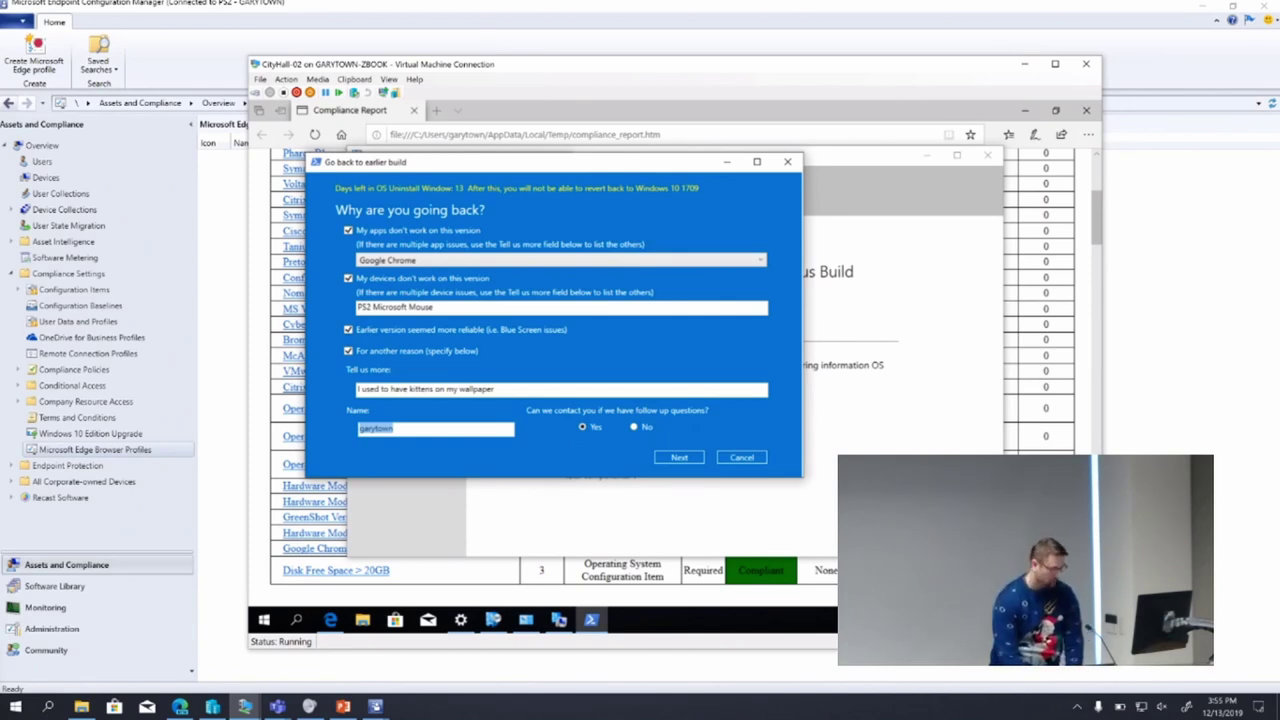
{"action": "type", "text": "Mike"}
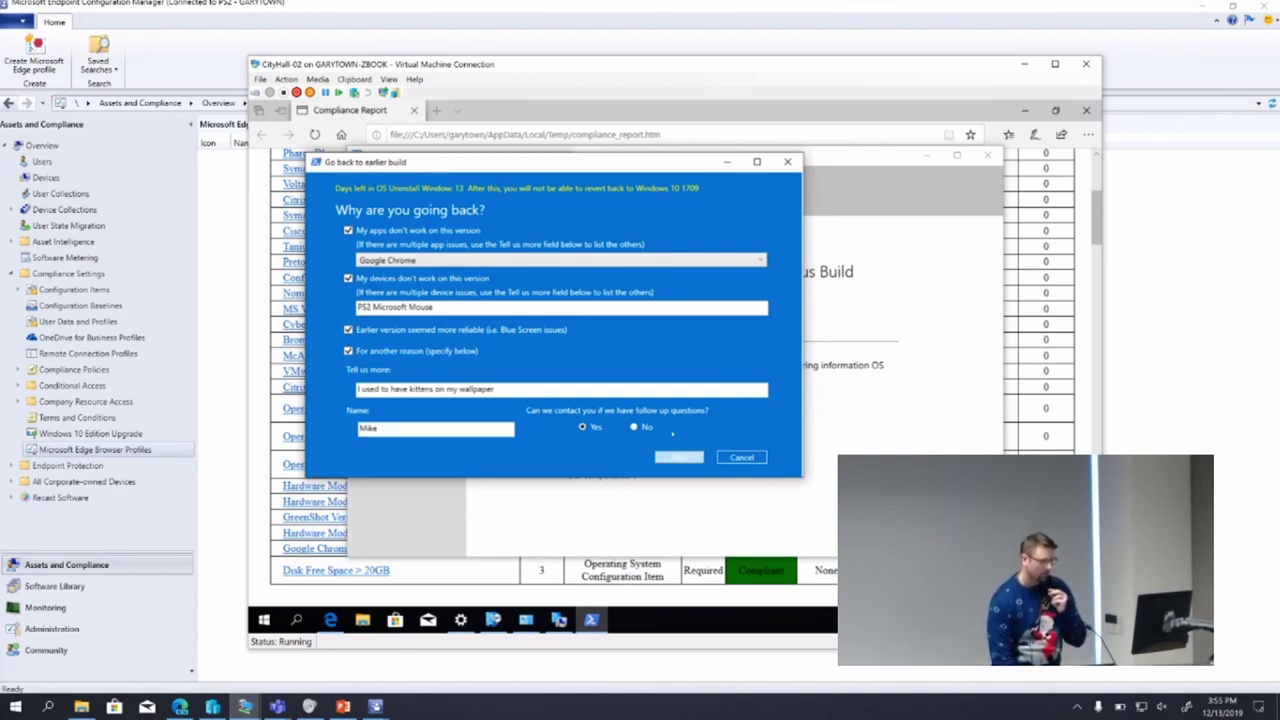
{"action": "left_click", "coordinate": [633, 427]}
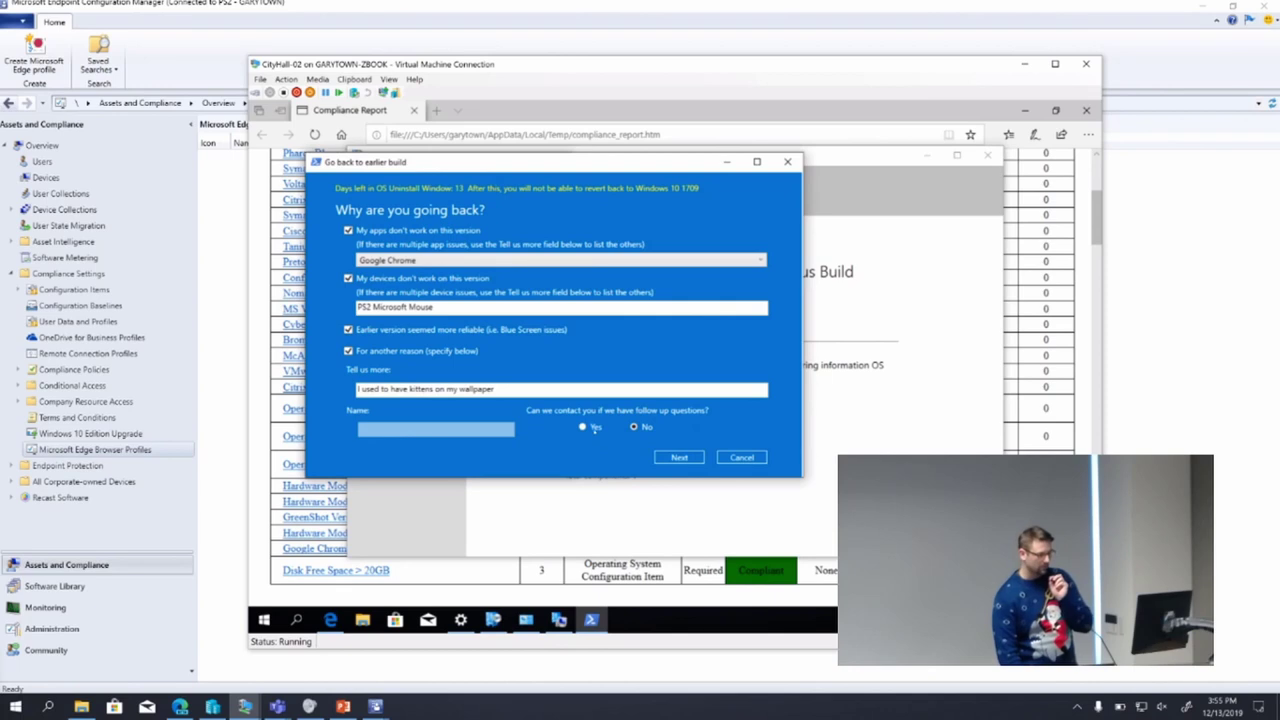
{"action": "left_click", "coordinate": [583, 427]}
{"action": "left_click", "coordinate": [633, 427]}
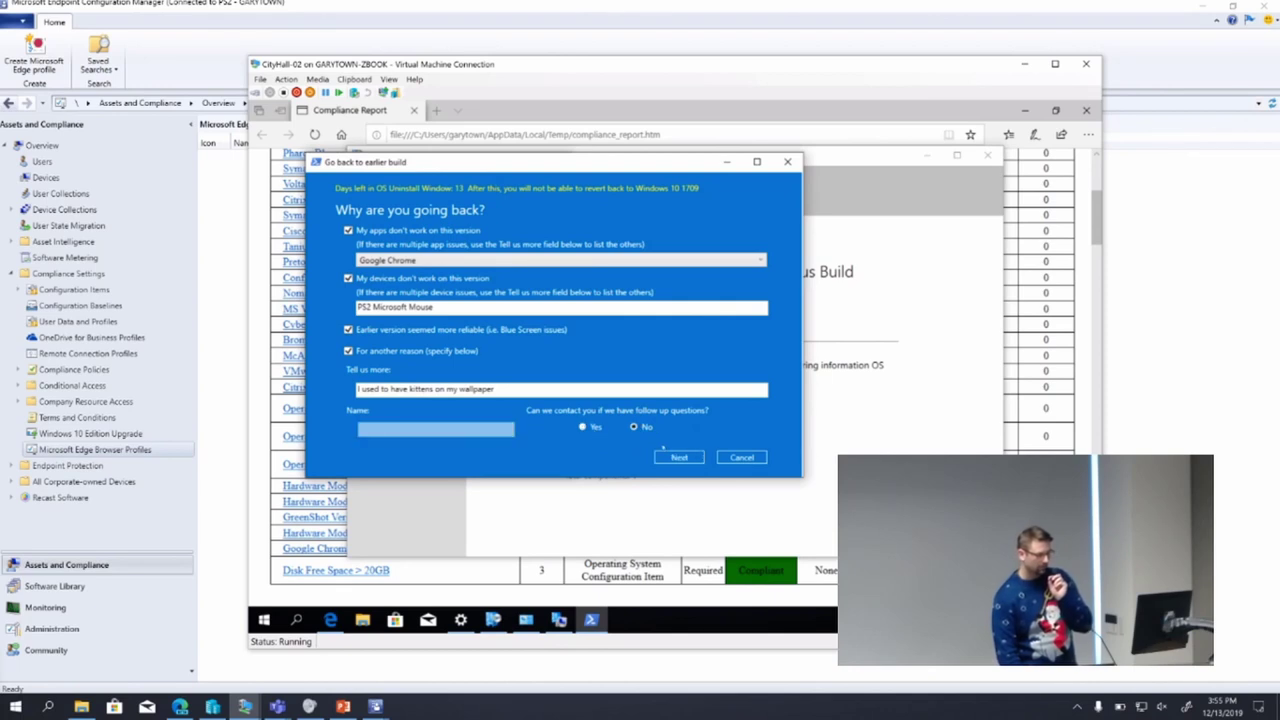
{"action": "left_click", "coordinate": [671, 455]}
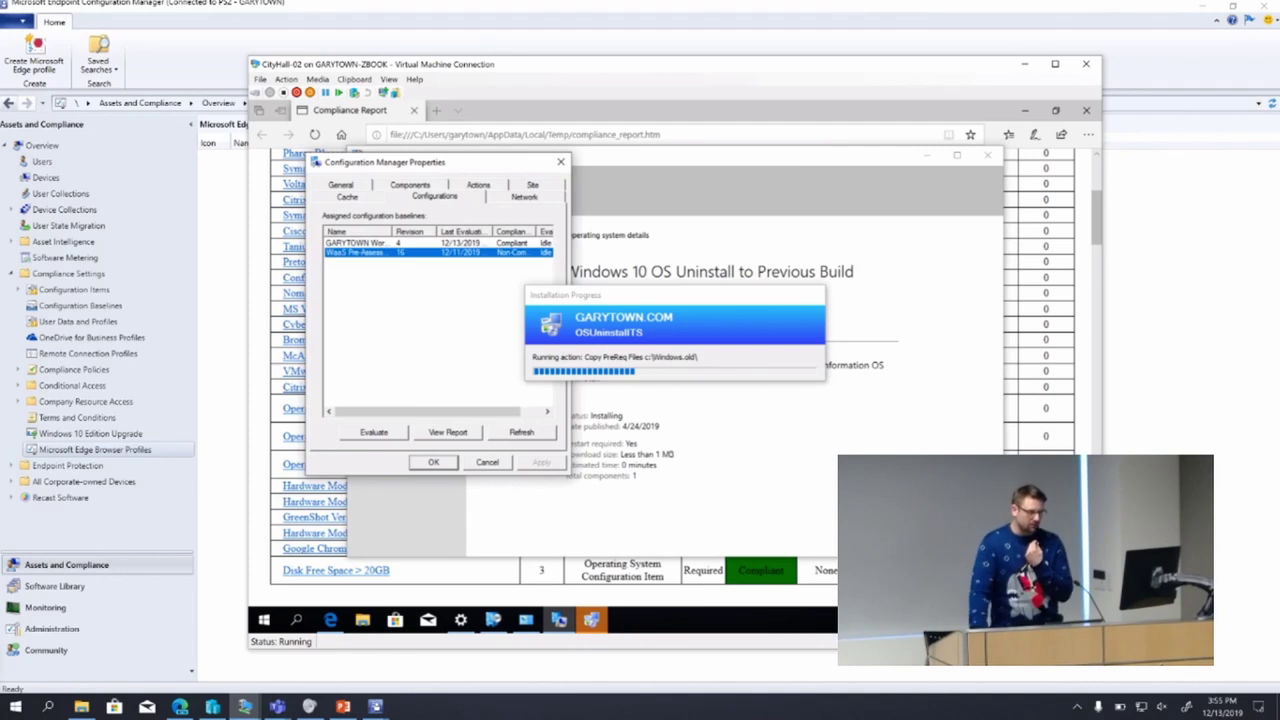
In File Explorer, move the progress window aside and select Windows.old on Windows (C:)
{"action": "left_click", "coordinate": [362, 624]}
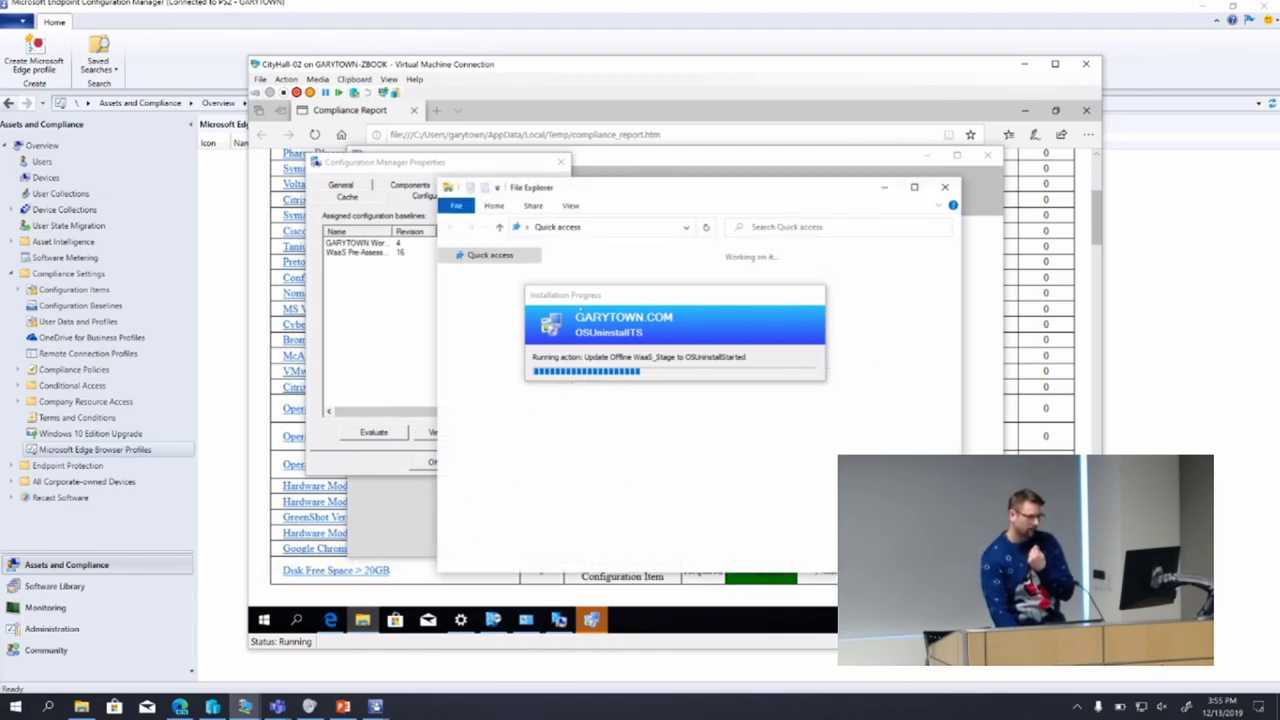
{"action": "left_click_drag", "start_coordinate": [598, 295], "coordinate": [825, 144]}
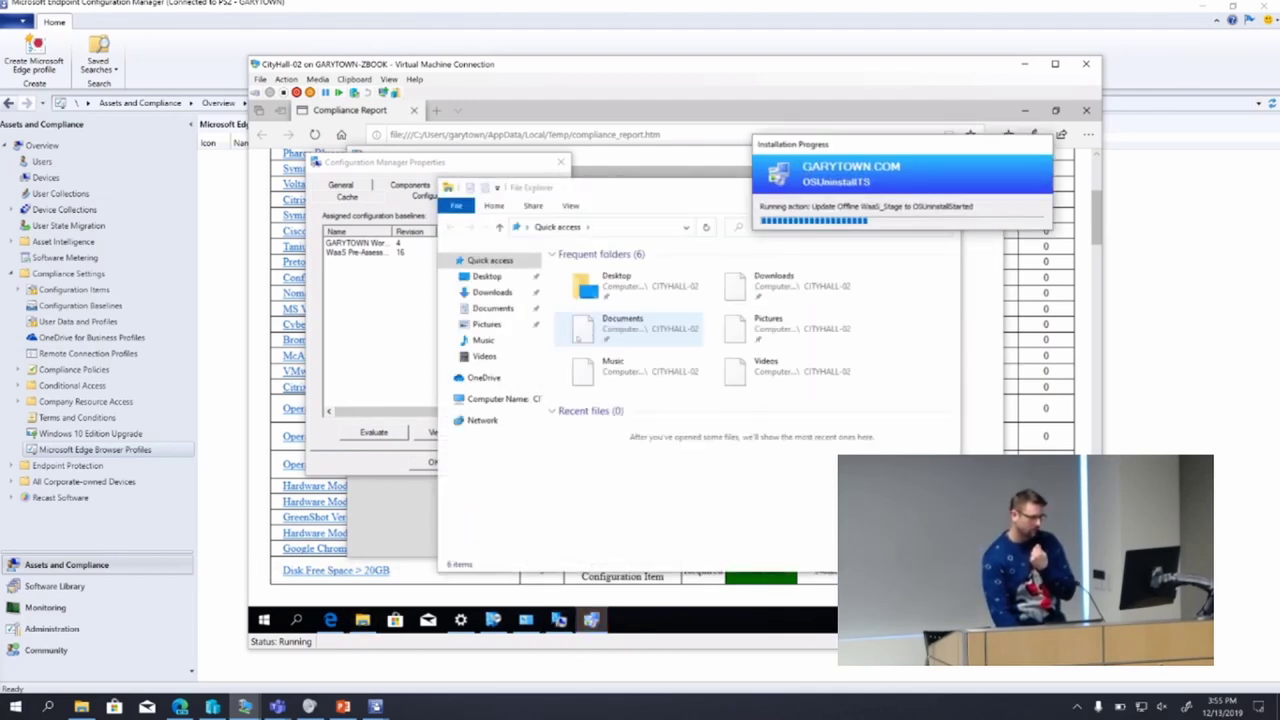
{"action": "left_click", "coordinate": [505, 398]}
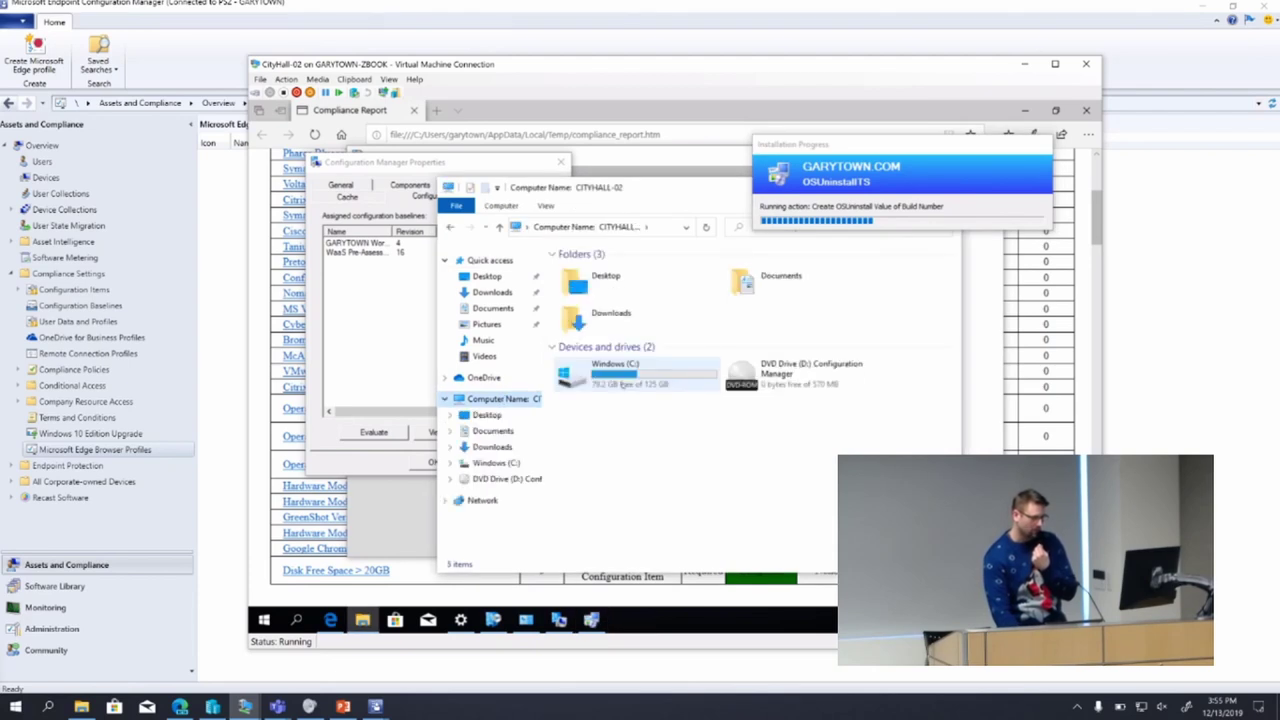
{"action": "left_click", "coordinate": [621, 390]}
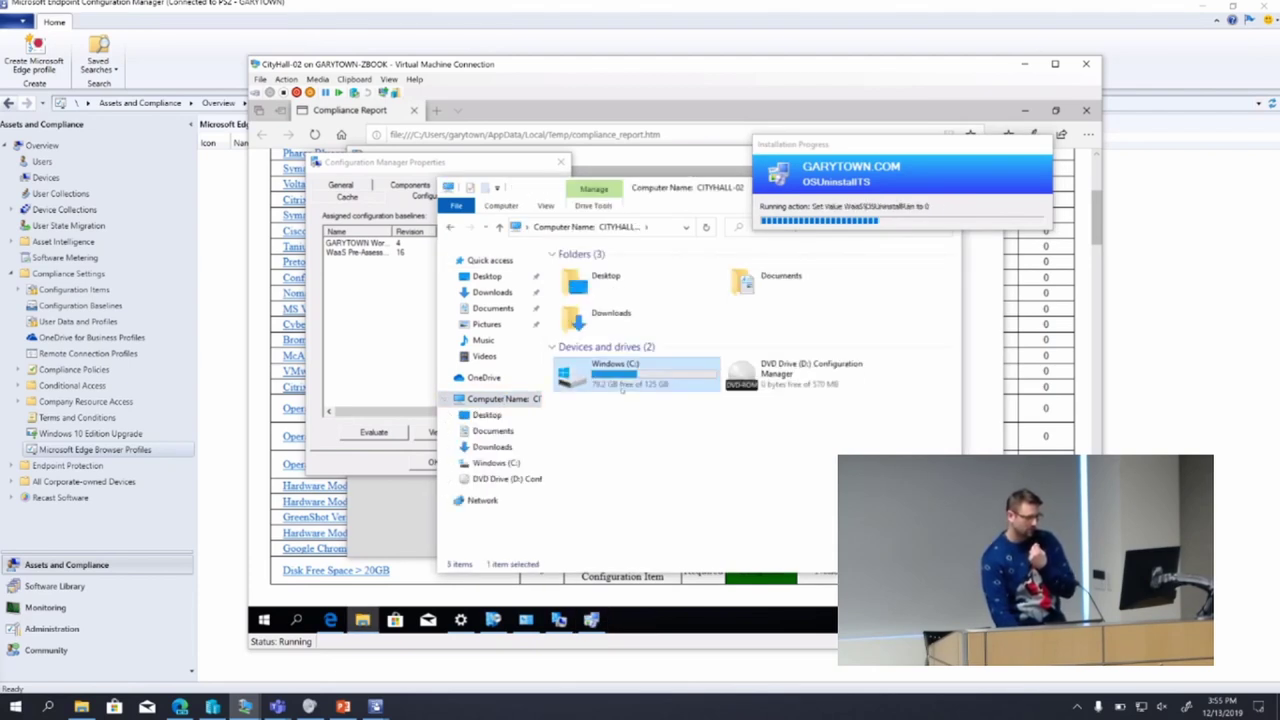
{"action": "double_click", "coordinate": [610, 384]}
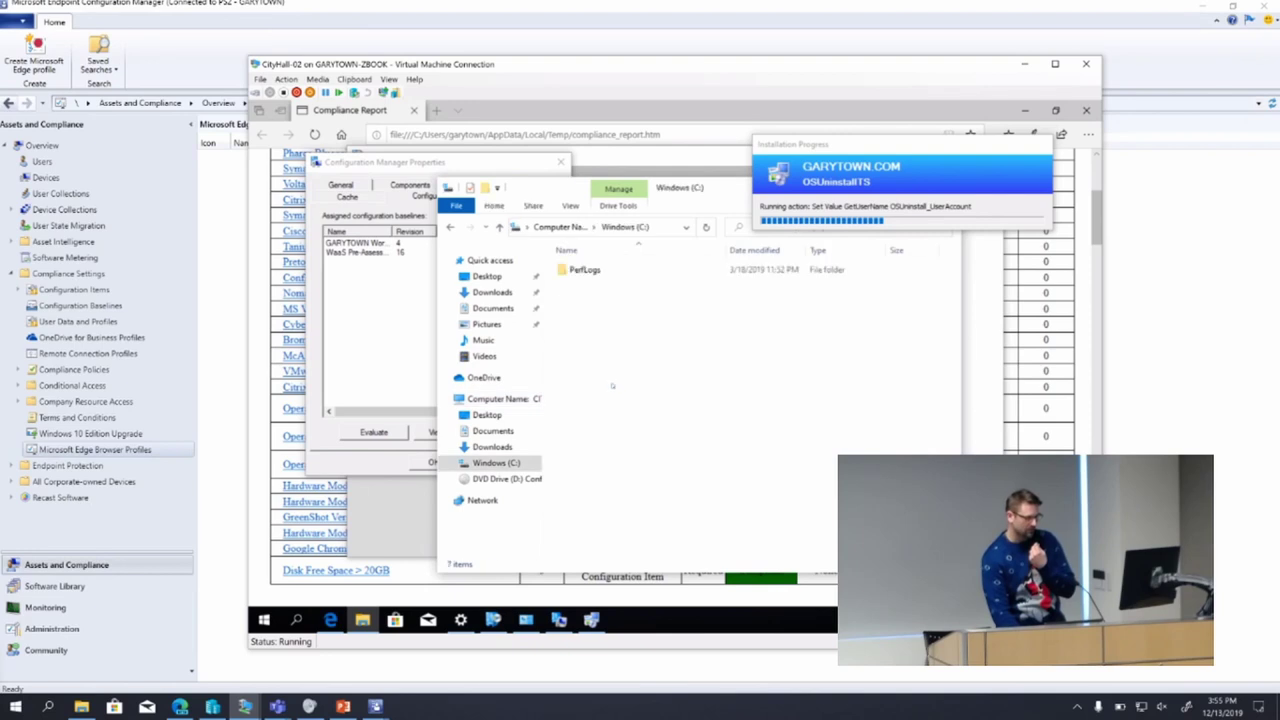
{"action": "left_click", "coordinate": [640, 353]}
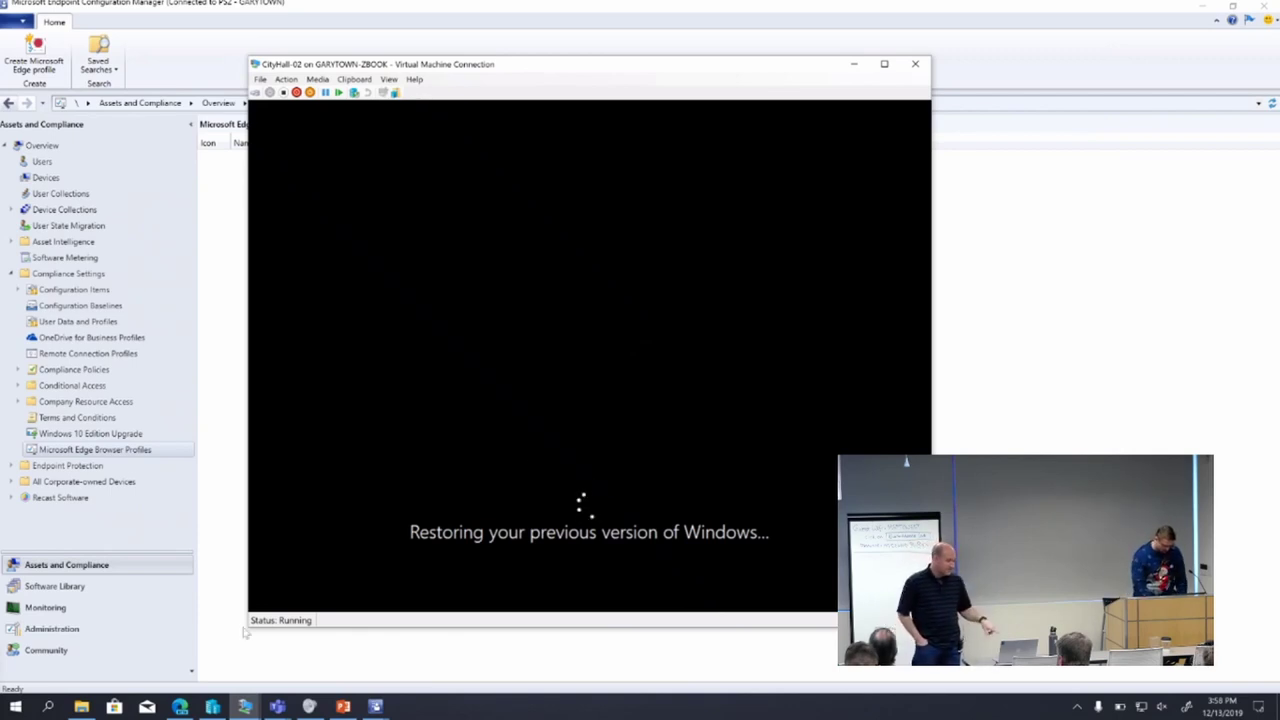
Bring the Edge browser in front of the restoring CityHall-02 VM
{"action": "left_click", "coordinate": [180, 707]}
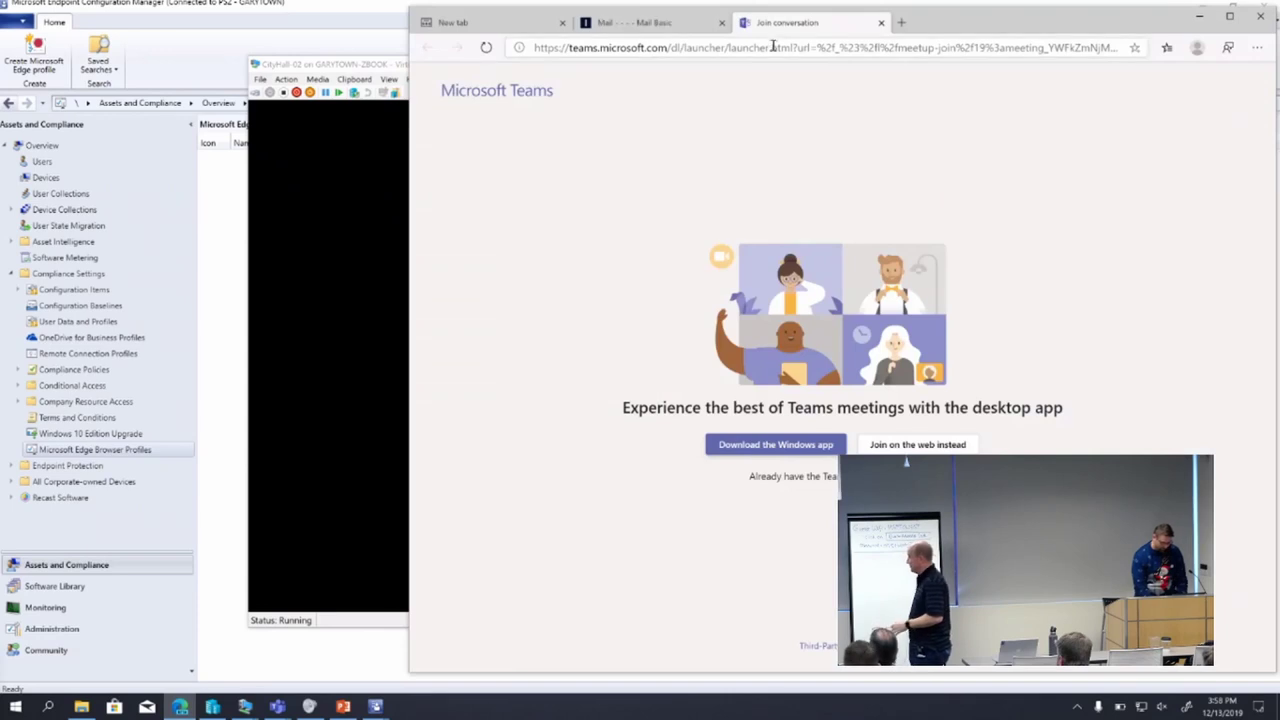
Search 'whats new 1803' and open the Microsoft Docs page on Windows 10 version 1803
{"action": "left_click", "coordinate": [903, 22]}
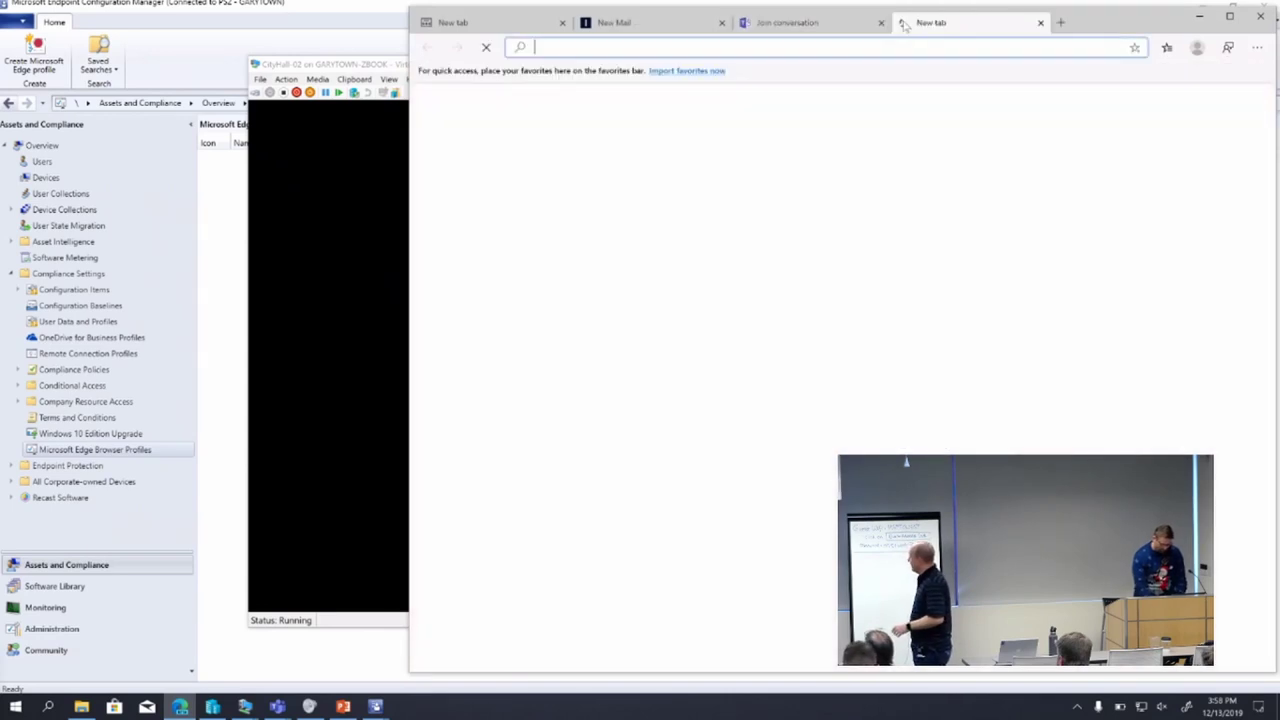
{"action": "type", "text": "w"}
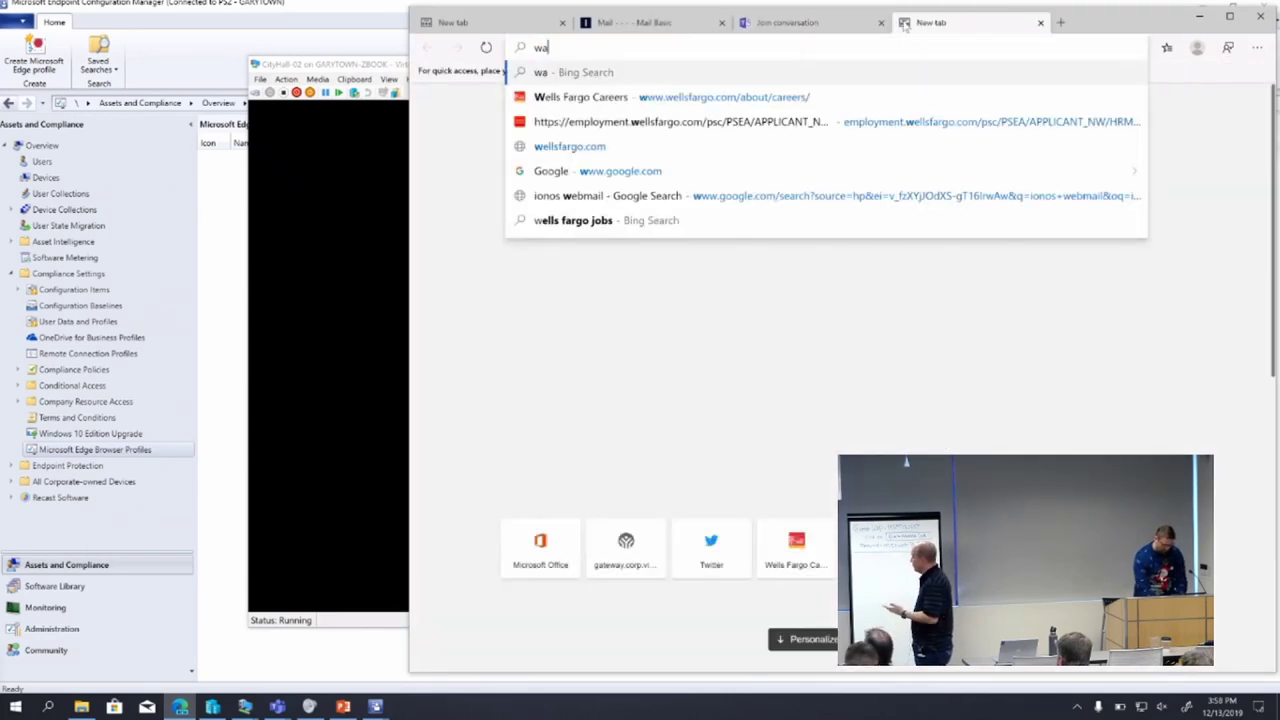
{"action": "type", "text": "hats new 1803"}
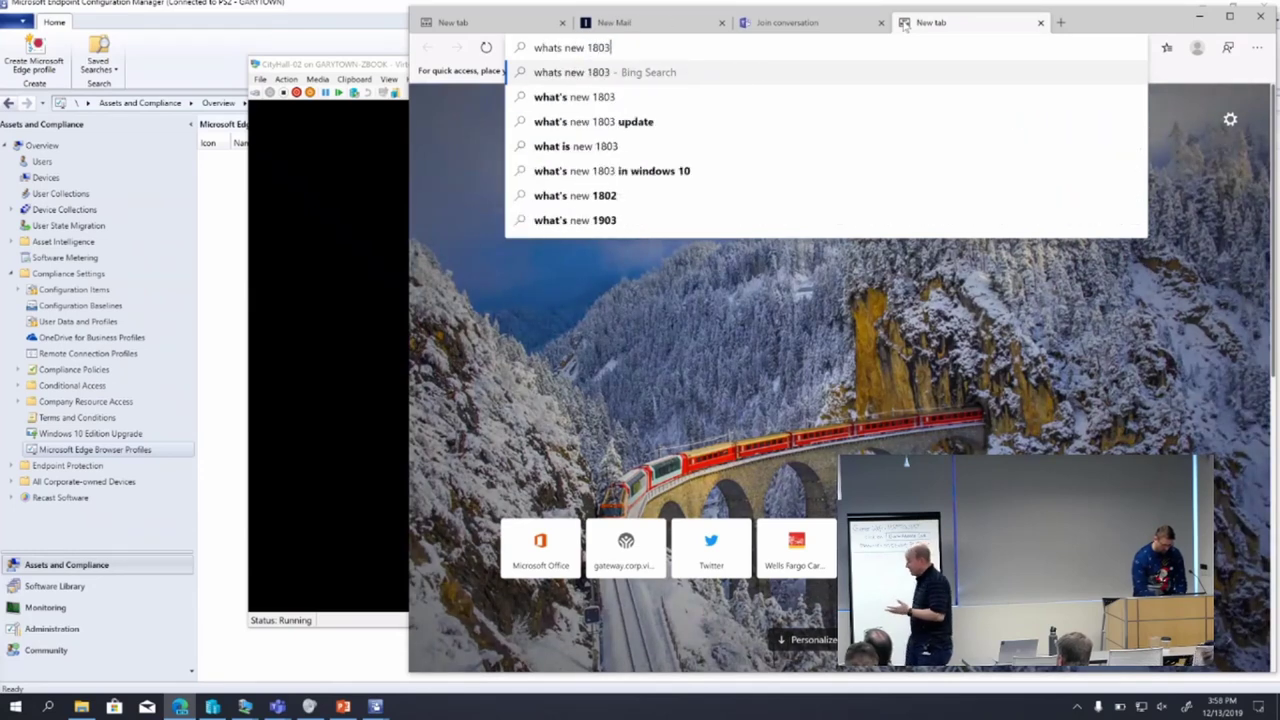
{"action": "key", "text": "Return"}
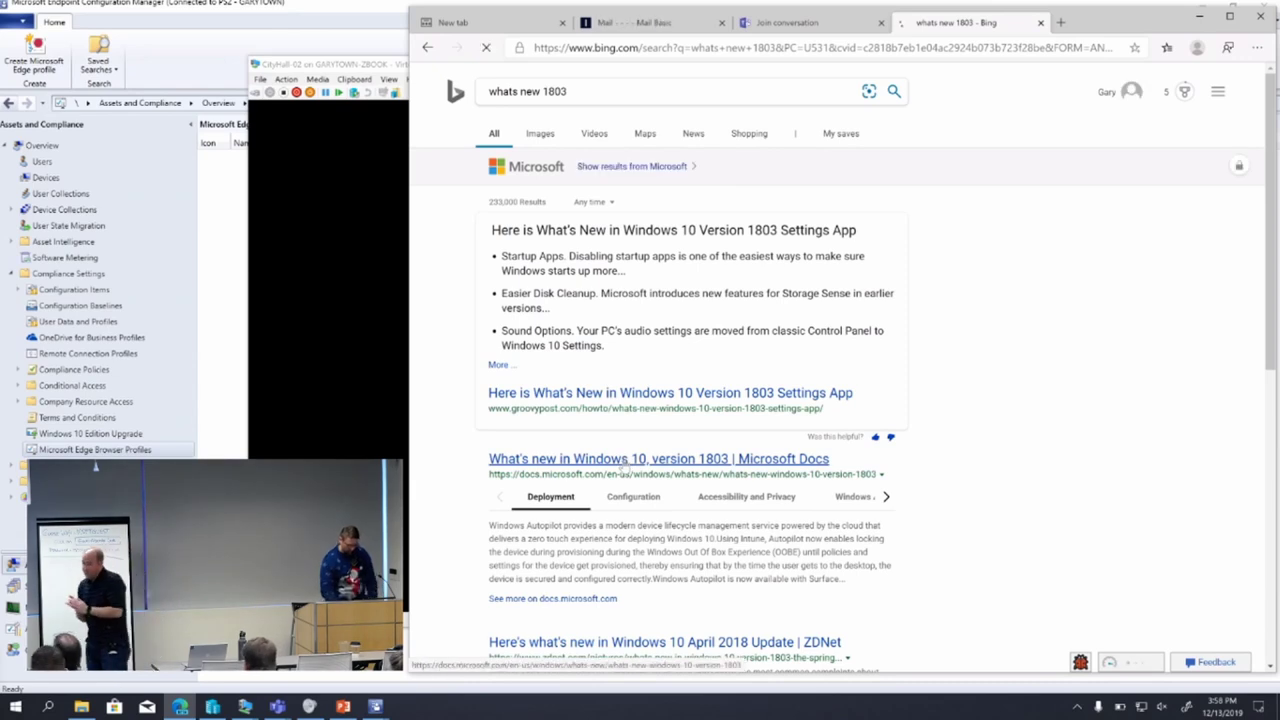
{"action": "left_click", "coordinate": [623, 465]}
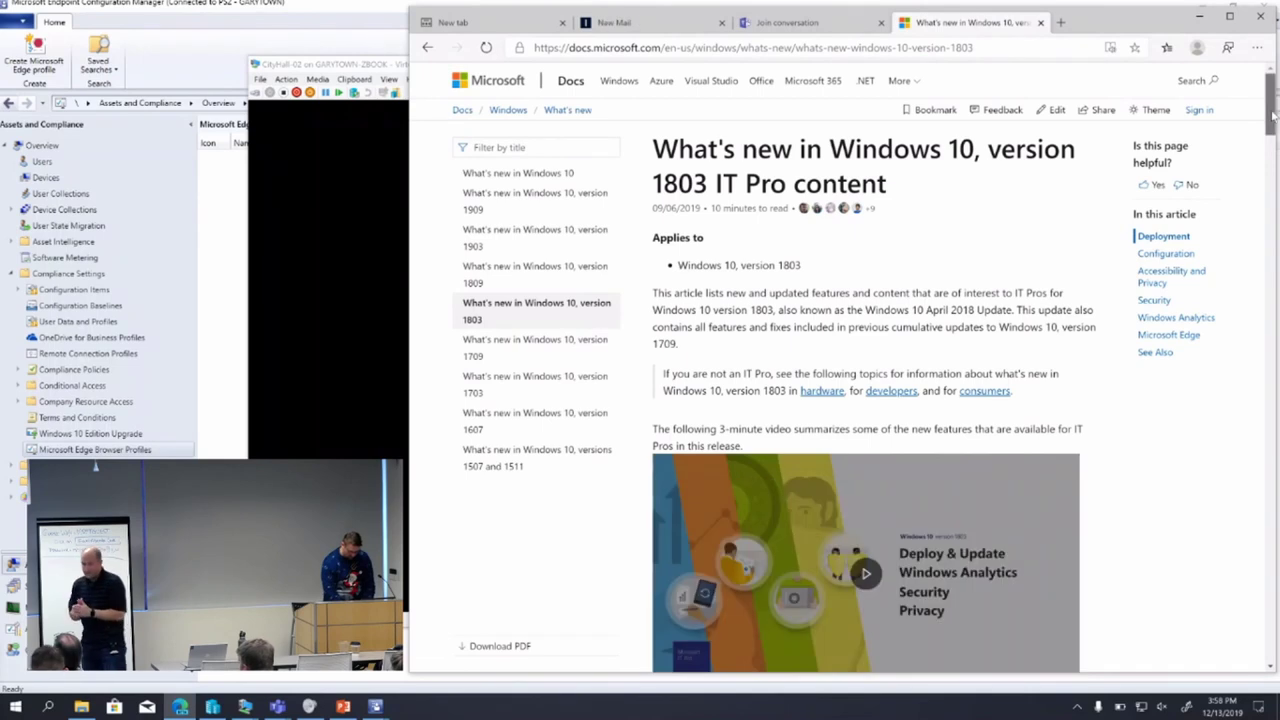
Scroll down to the DISM OS-uninstall commands and snap Edge to the screen's right half
{"action": "scroll", "coordinate": [1270, 118], "scroll_direction": "down", "scroll_amount": 2}
{"action": "scroll", "coordinate": [866, 366], "scroll_direction": "down", "scroll_amount": 15}
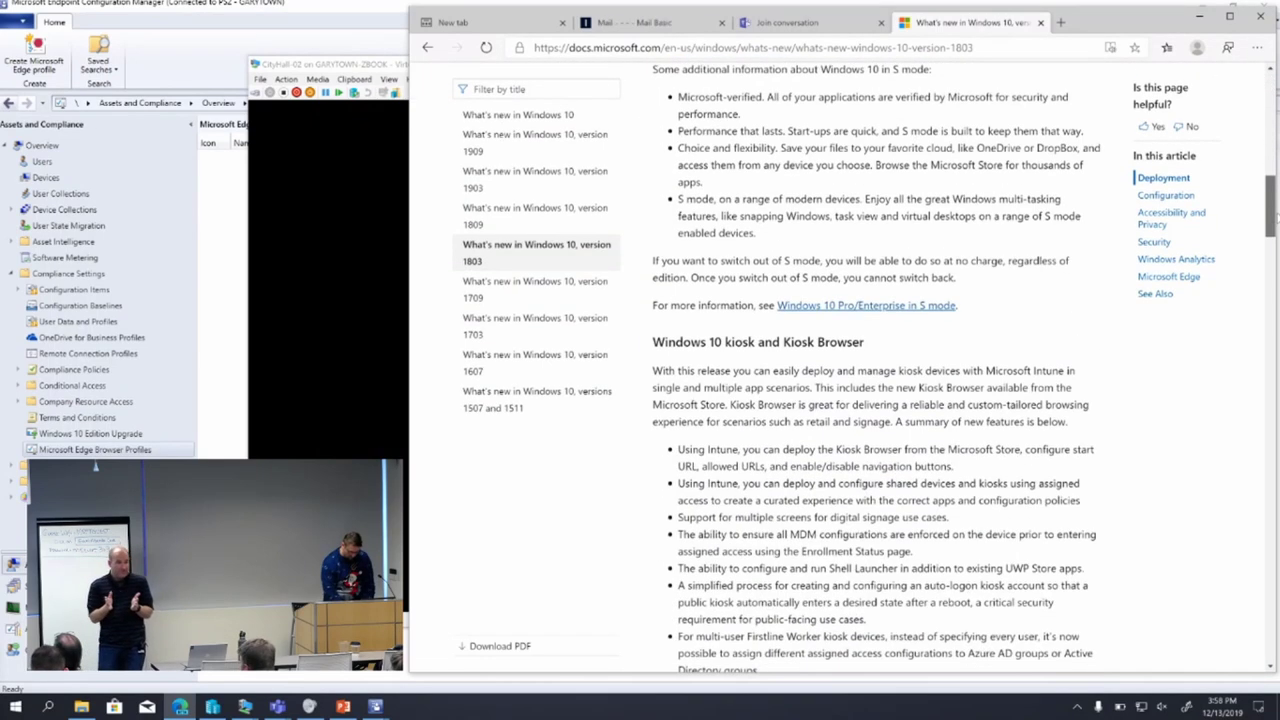
{"action": "scroll", "coordinate": [830, 658], "scroll_direction": "down", "scroll_amount": 1}
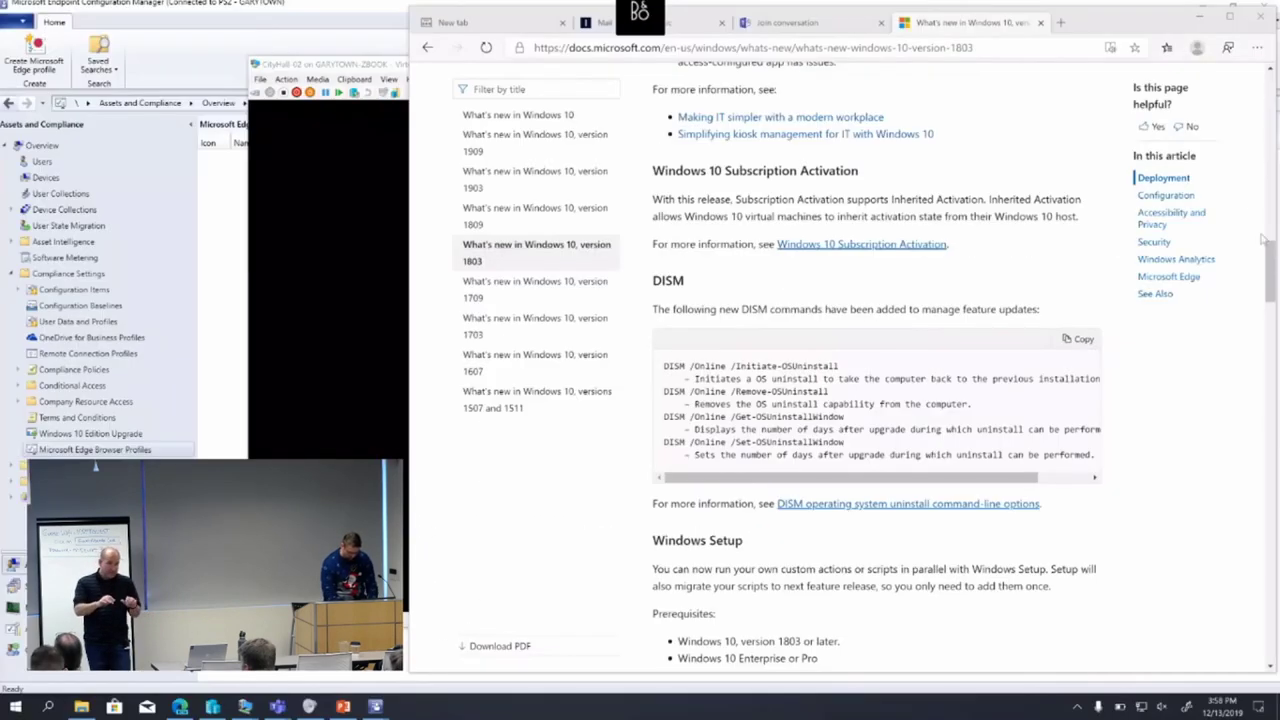
{"action": "left_click_drag", "start_coordinate": [1093, 25], "coordinate": [861, 19]}
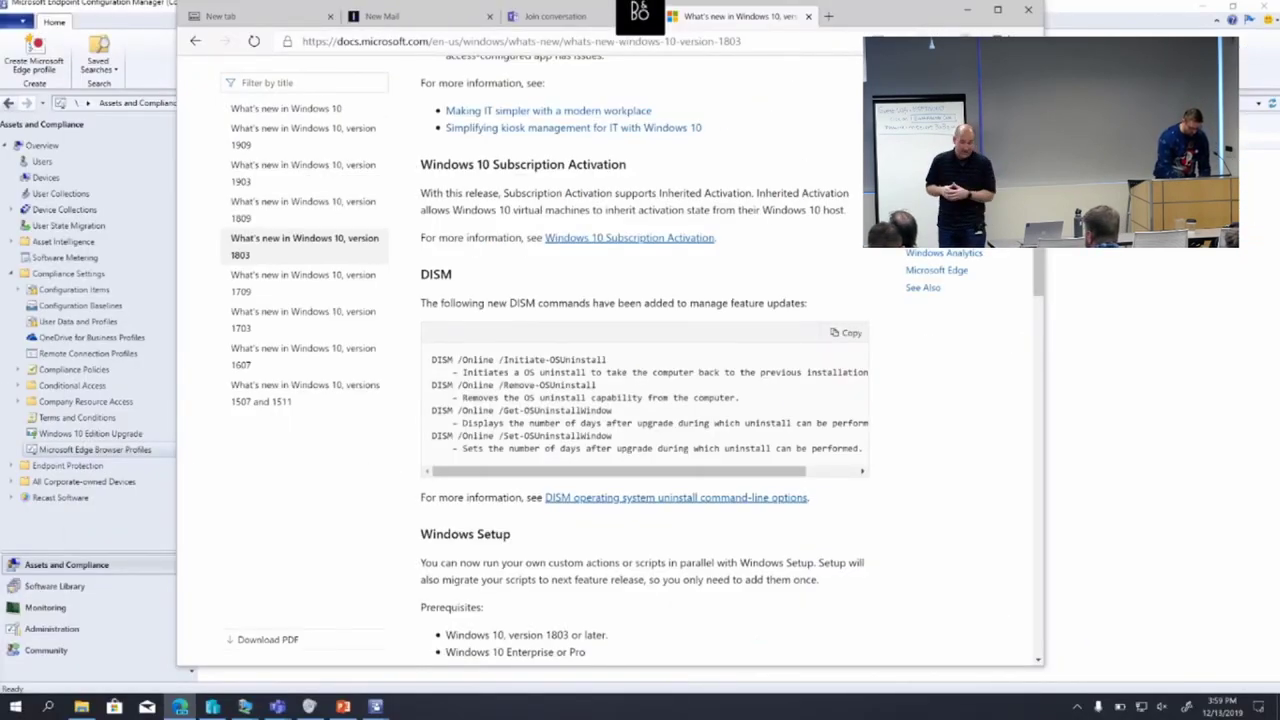
{"action": "left_click_drag", "start_coordinate": [905, 24], "coordinate": [1279, 24]}
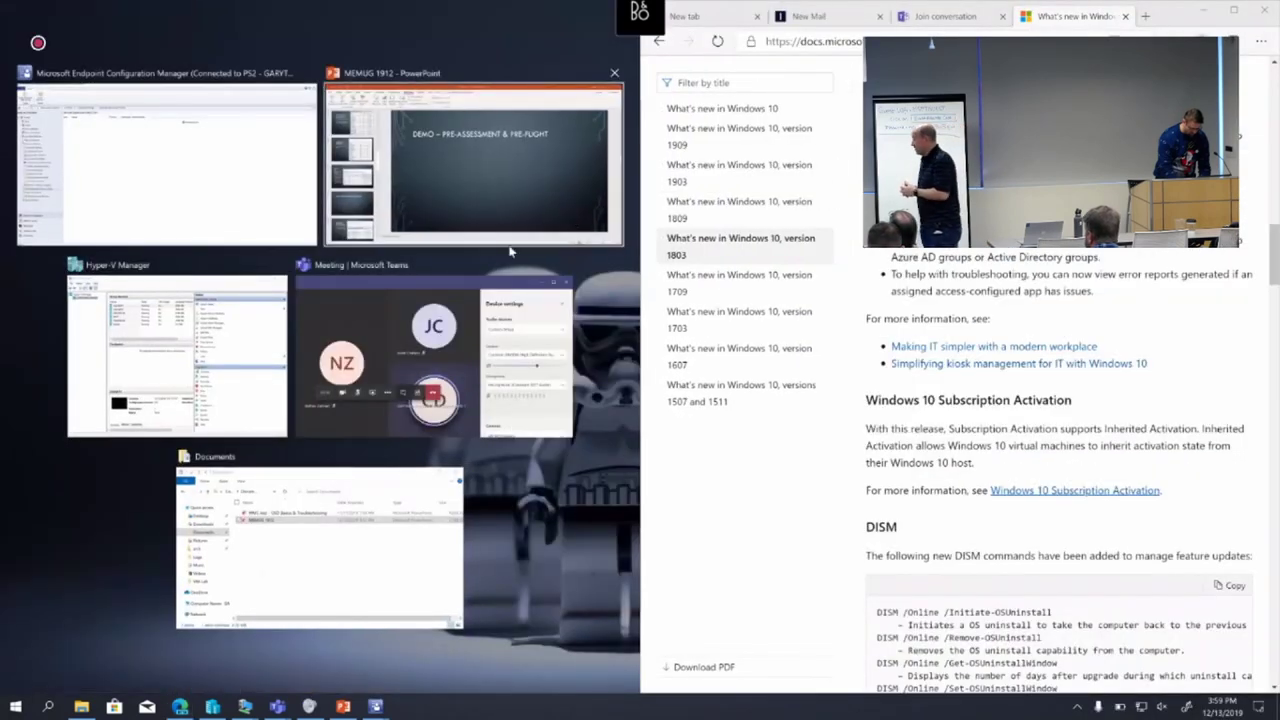
{"action": "left_click", "coordinate": [553, 530]}
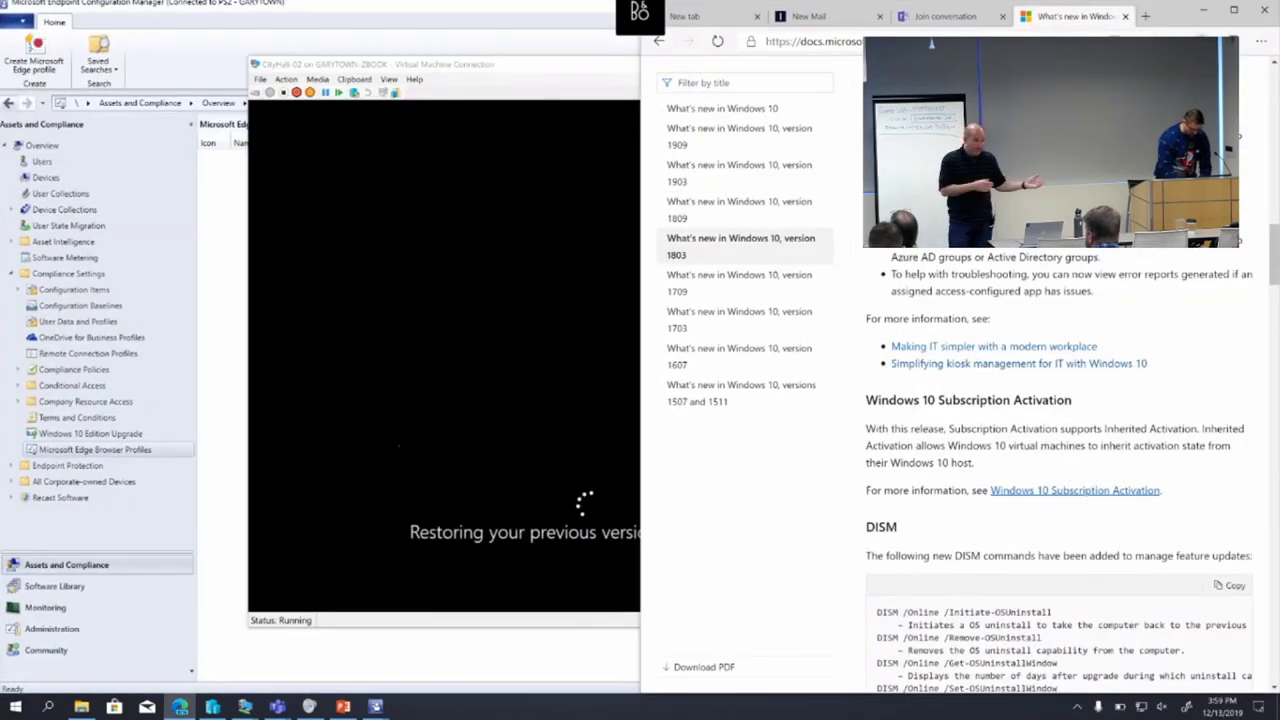
{"action": "key", "text": "super"}
{"action": "type", "text": "gobac"}
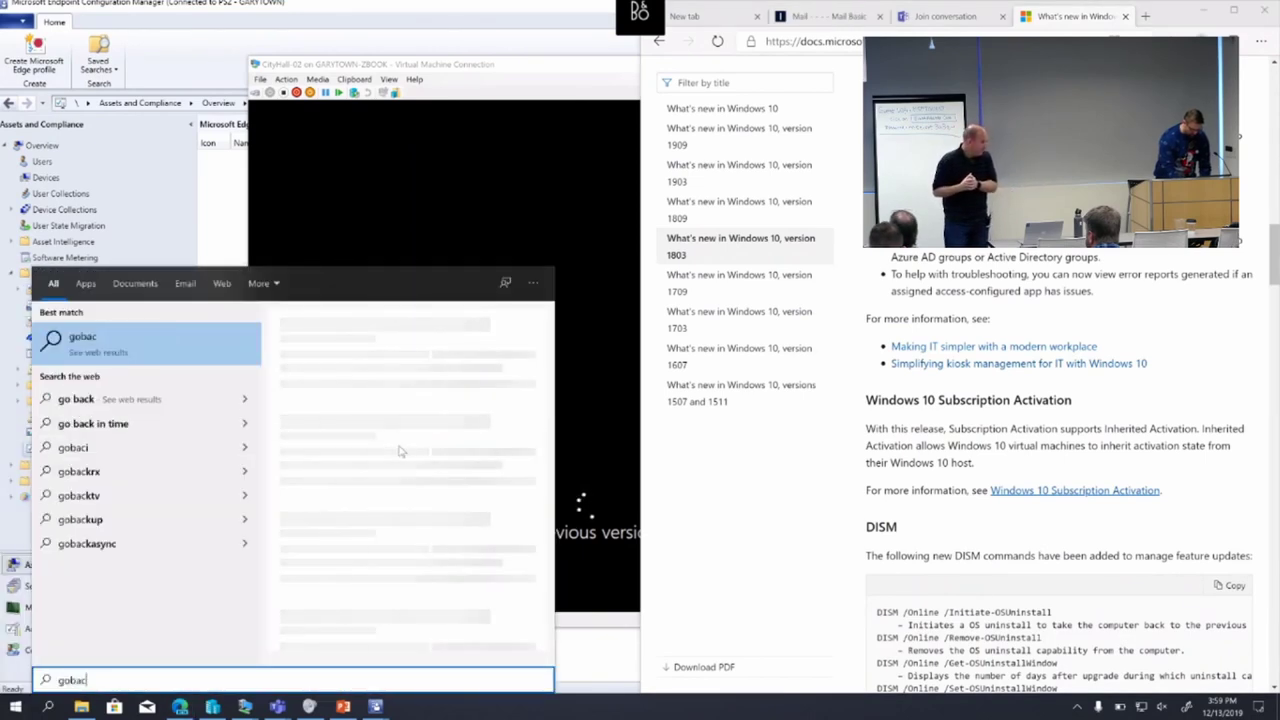
{"action": "key", "text": "BackSpace"}
{"action": "key", "text": "BackSpace"}
{"action": "key", "text": "BackSpace"}
{"action": "type", "text": "bac"}
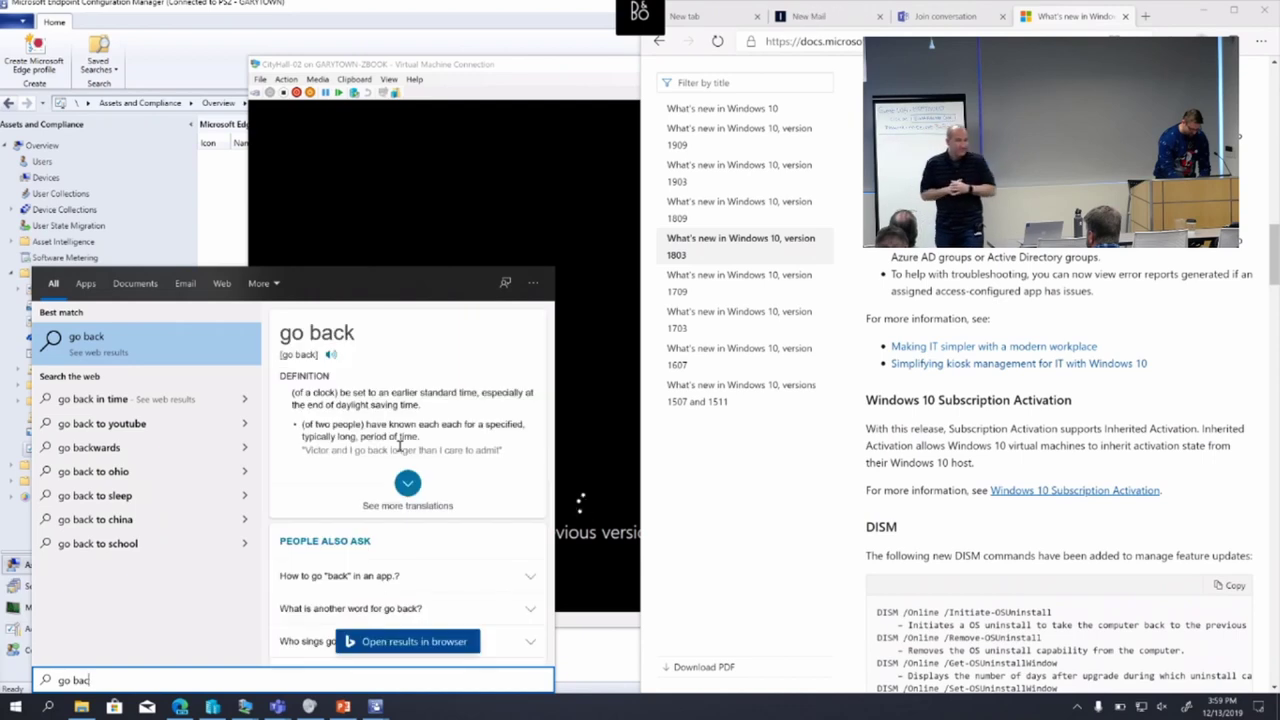
{"action": "key", "text": "BackSpace"}
{"action": "key", "text": "BackSpace"}
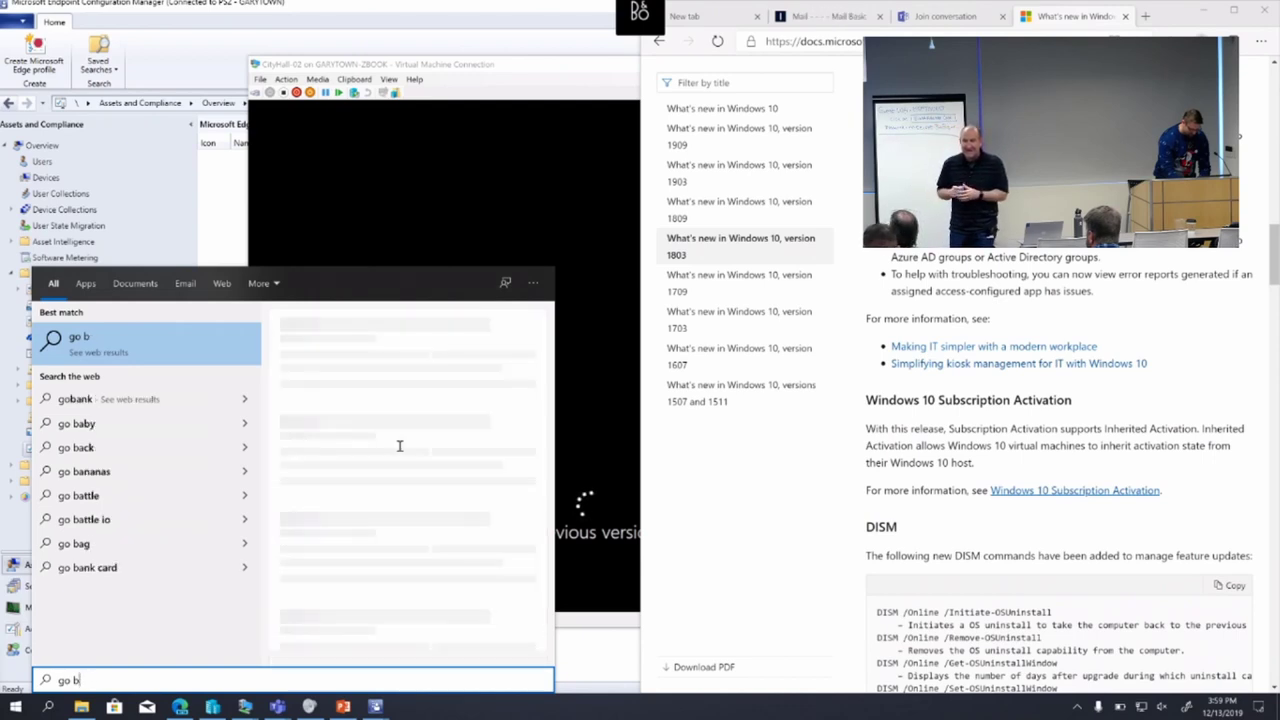
{"action": "key", "text": "BackSpace"}
{"action": "key", "text": "BackSpace"}
{"action": "key", "text": "BackSpace"}
{"action": "key", "text": "BackSpace"}
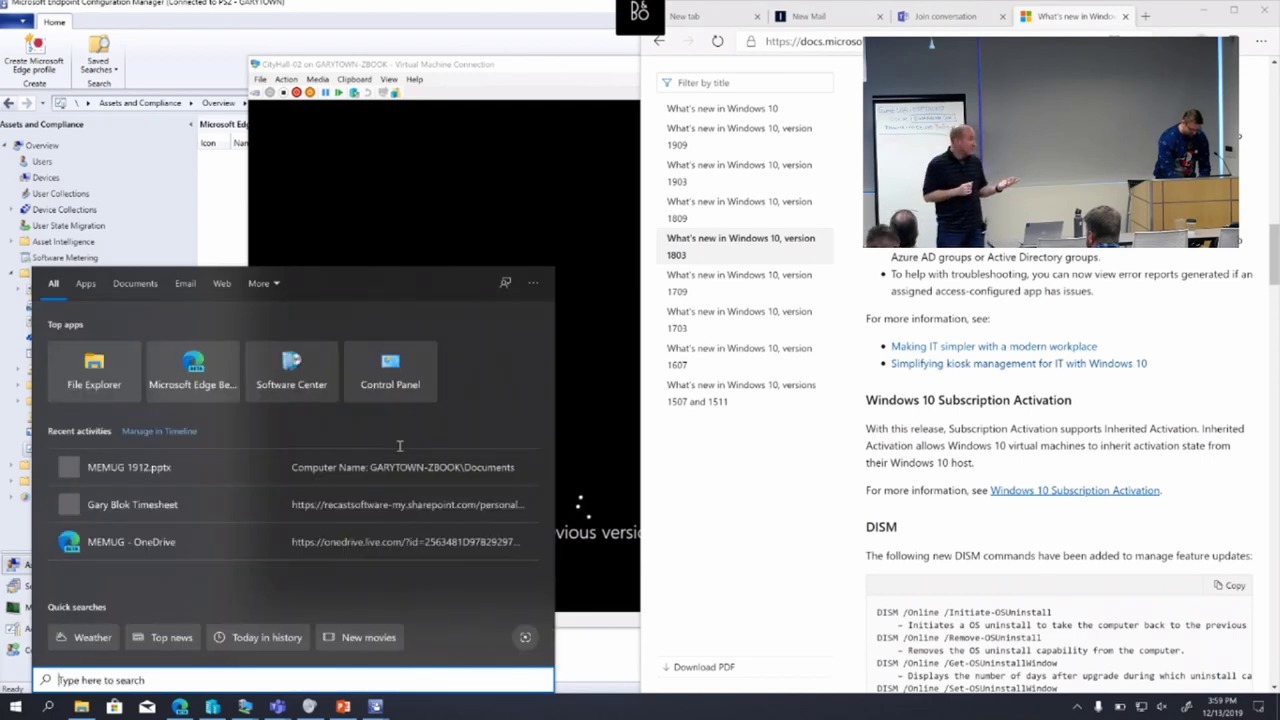
{"action": "type", "text": "revert"}
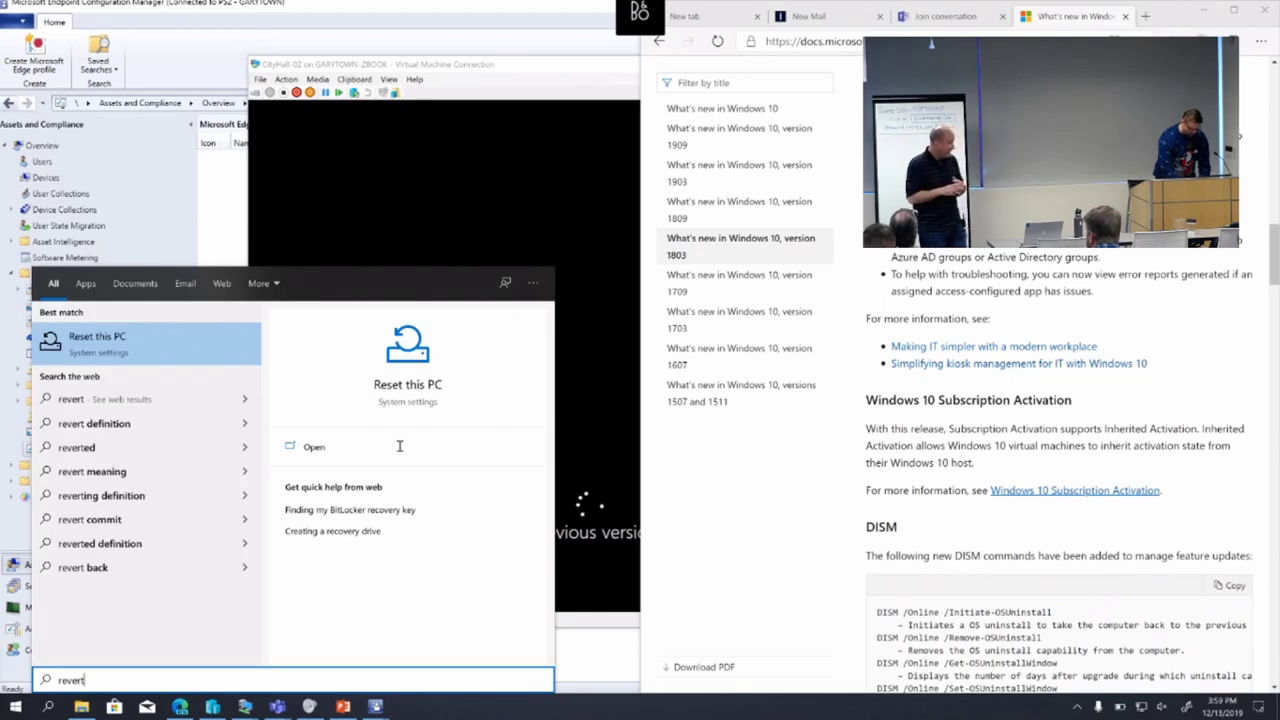
{"action": "key", "text": "Escape"}
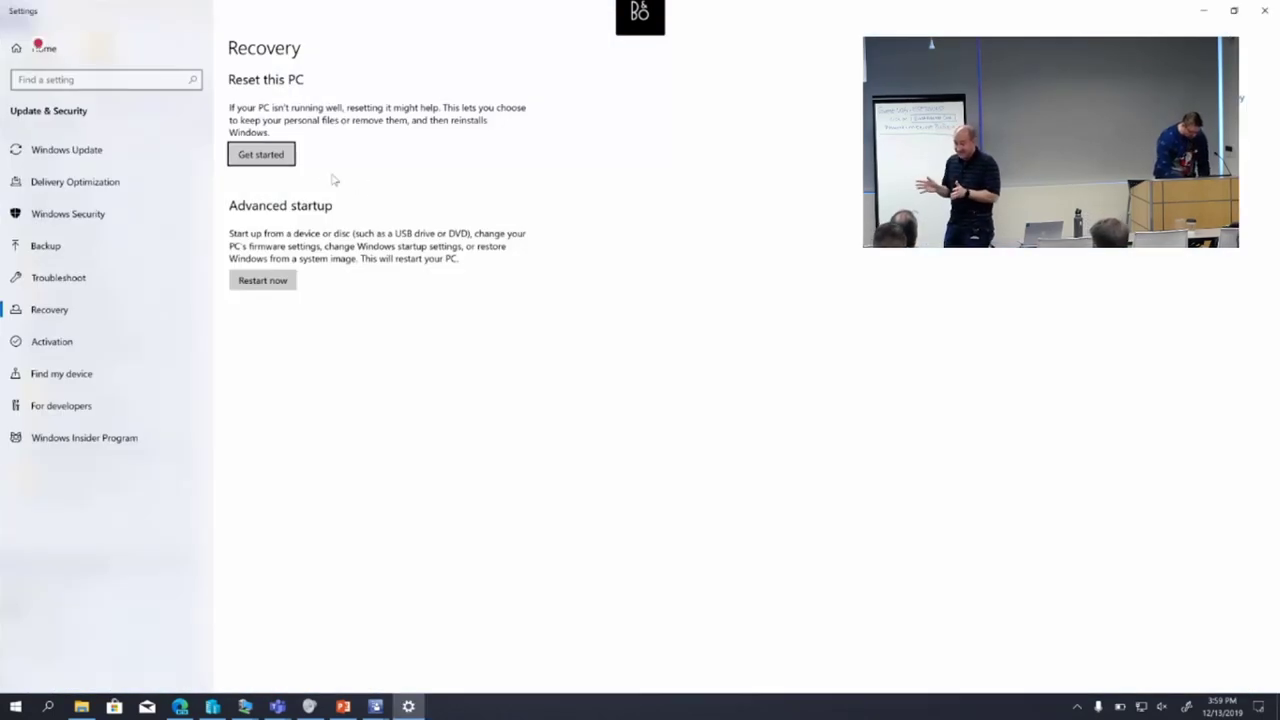
{"action": "left_click", "coordinate": [1263, 12]}
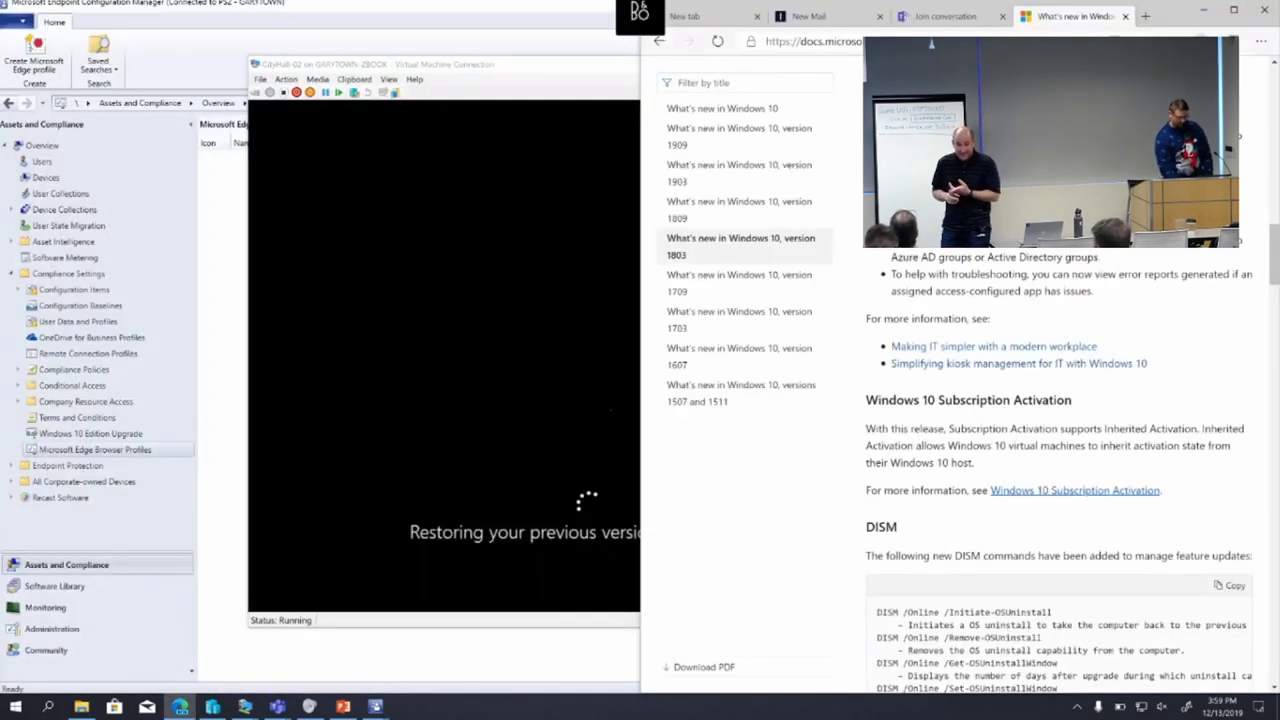
Bring the CityHall-02 VM forward showing 'Restoring your previous version of Windows...'
{"action": "left_click", "coordinate": [490, 66]}
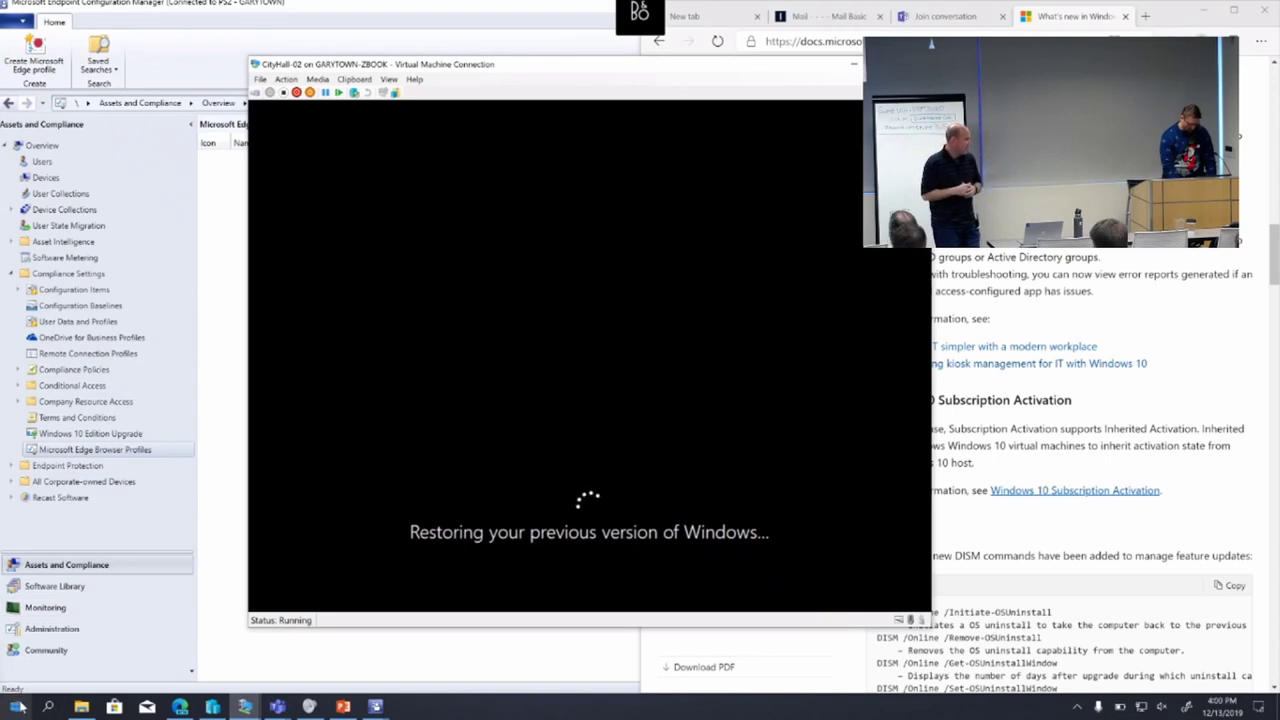
{"action": "left_click", "coordinate": [16, 705]}
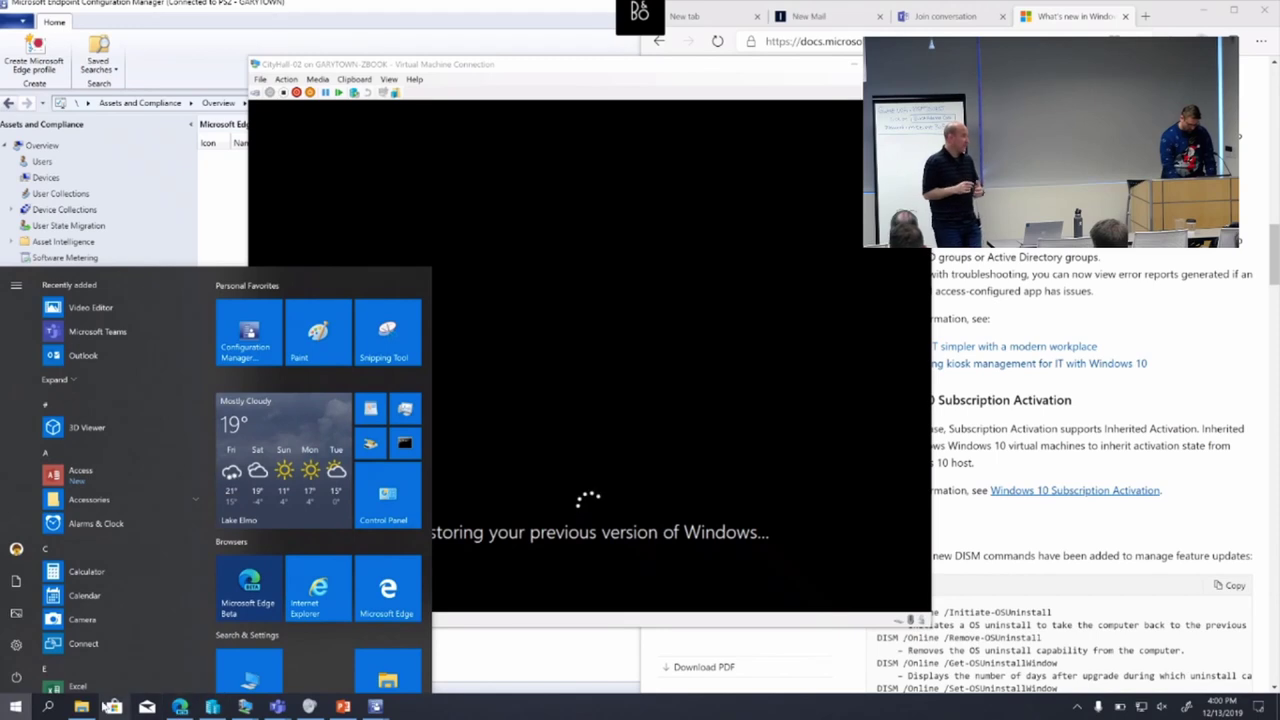
Run PowerShell ISE as administrator, dismiss the previous-session warning, and bring up the Open dialog
{"action": "type", "text": "ise"}
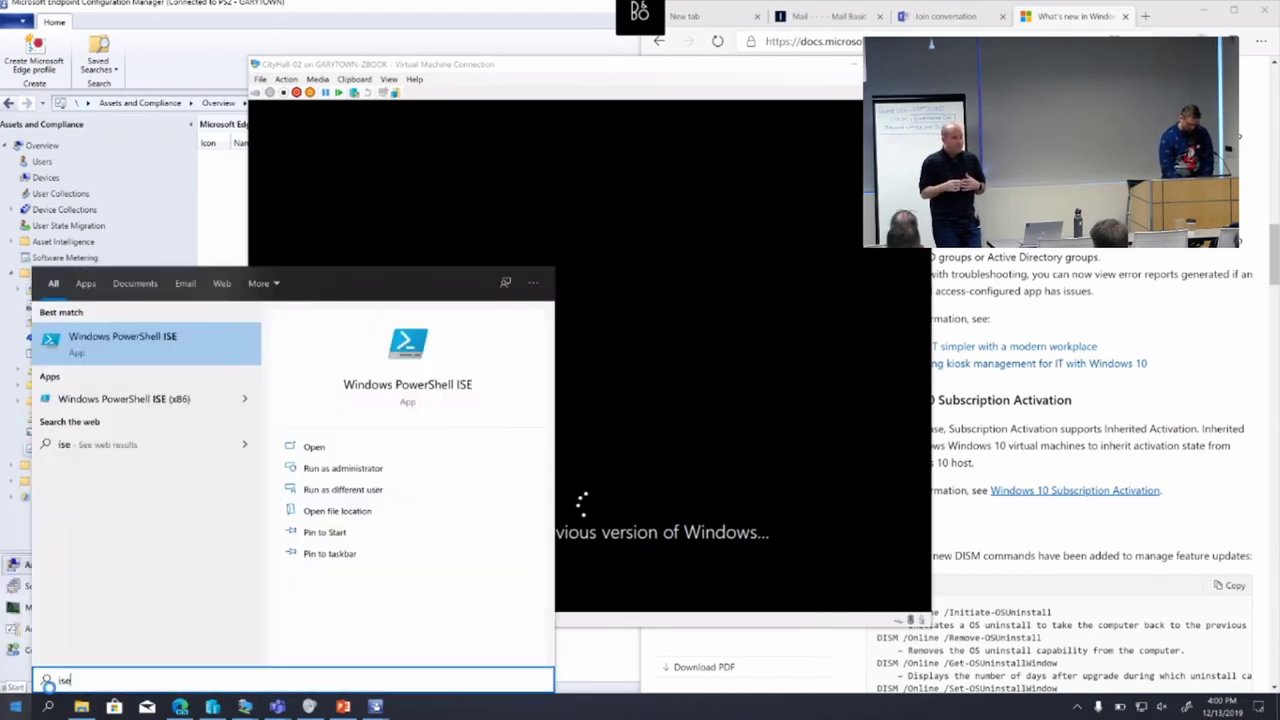
{"action": "left_click", "coordinate": [371, 470]}
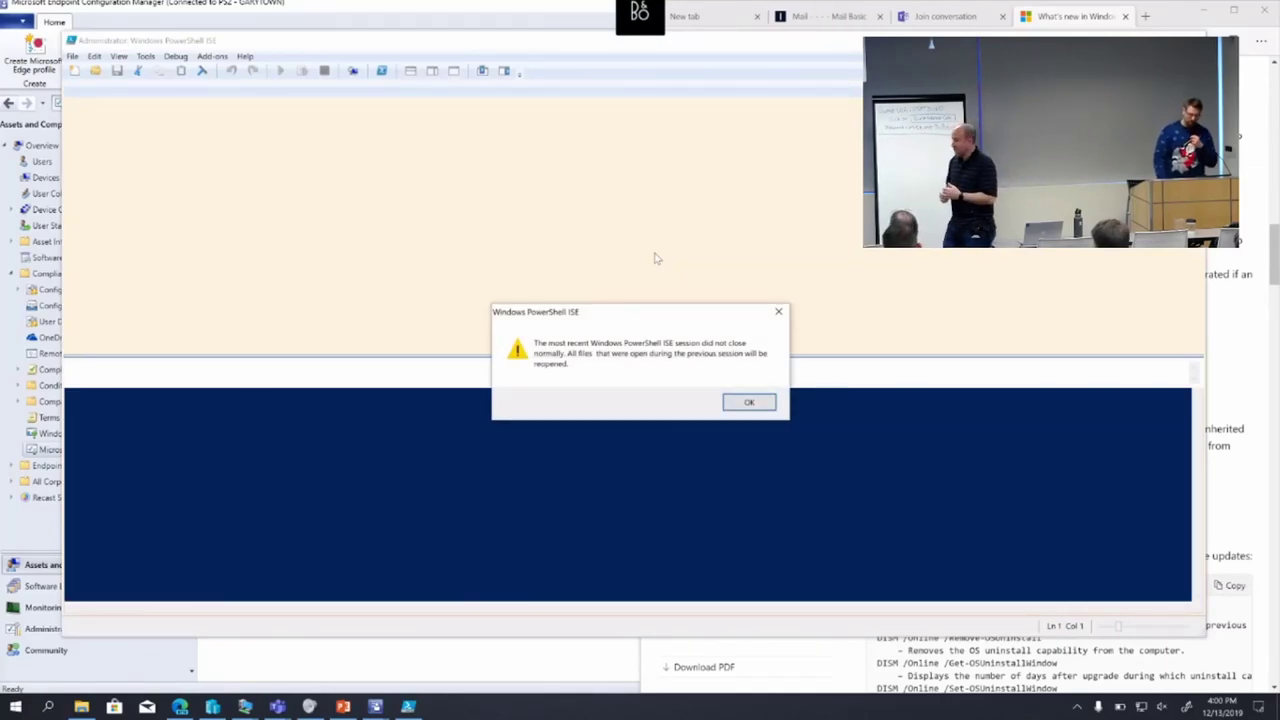
{"action": "key", "text": "Return"}
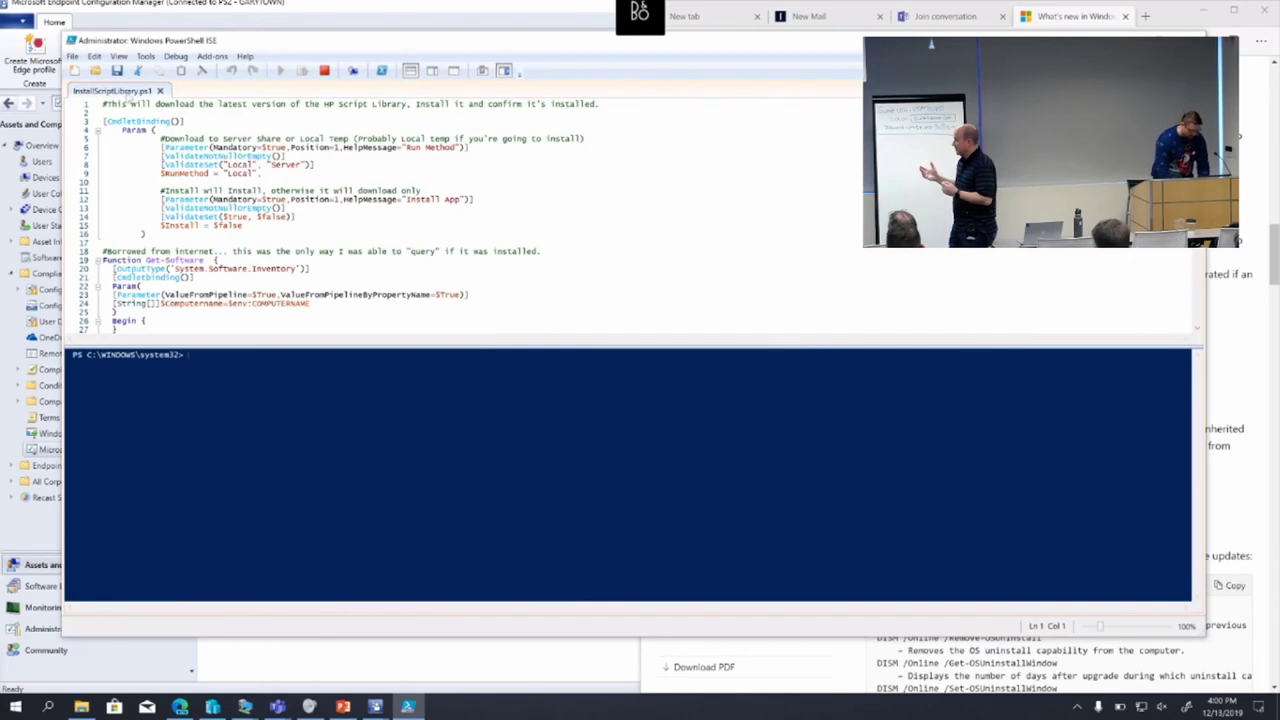
{"action": "key", "text": "ctrl+o"}
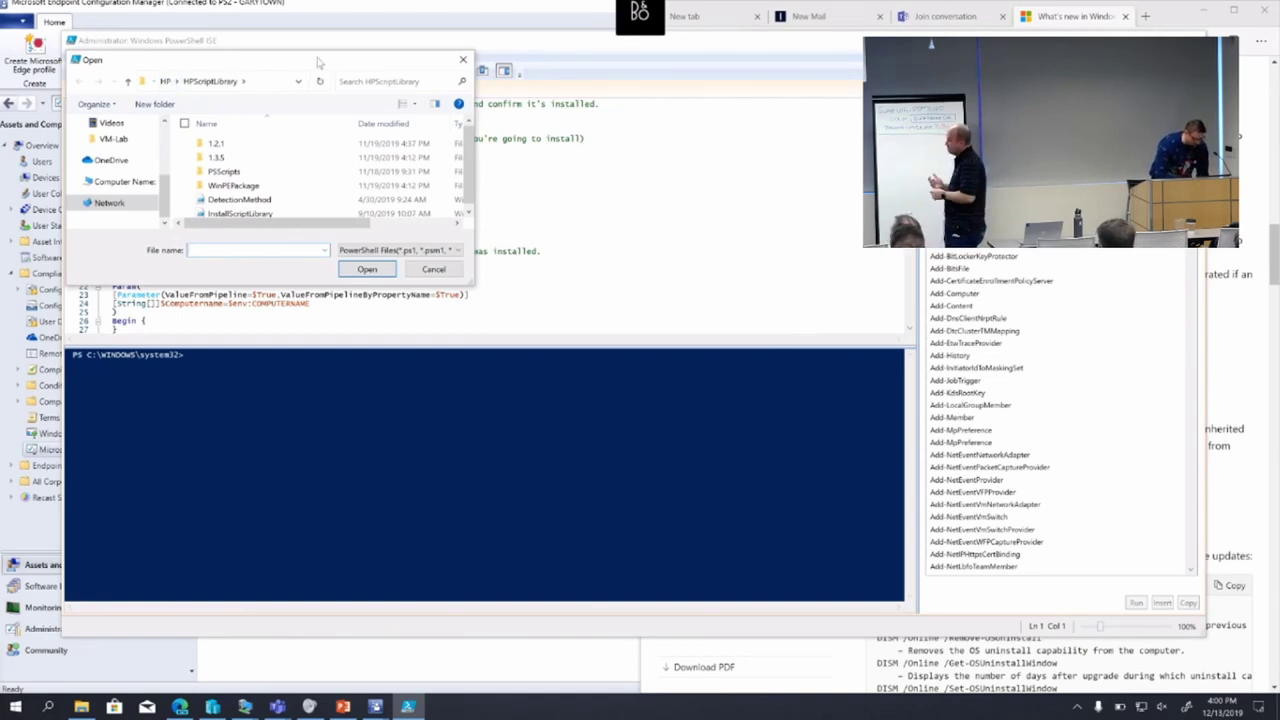
Browse to the src$ share and open its OSD folder
{"action": "left_click", "coordinate": [151, 81]}
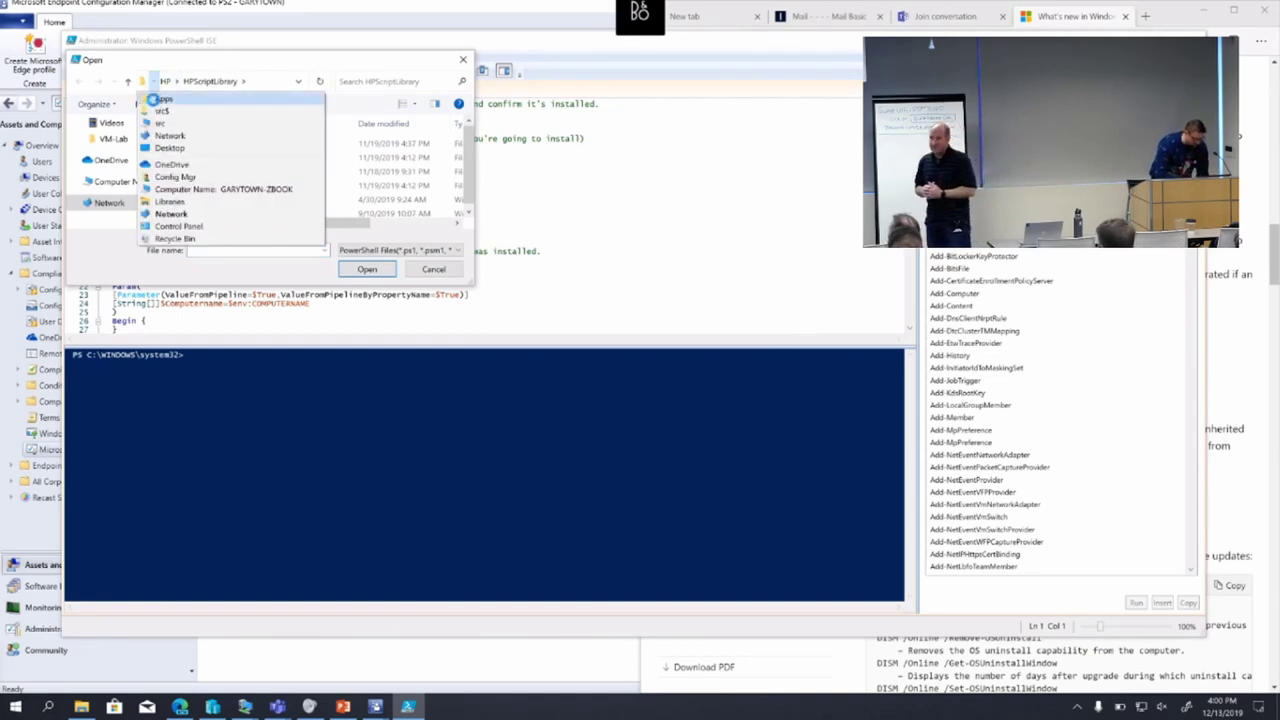
{"action": "left_click", "coordinate": [156, 100]}
{"action": "left_click", "coordinate": [151, 81]}
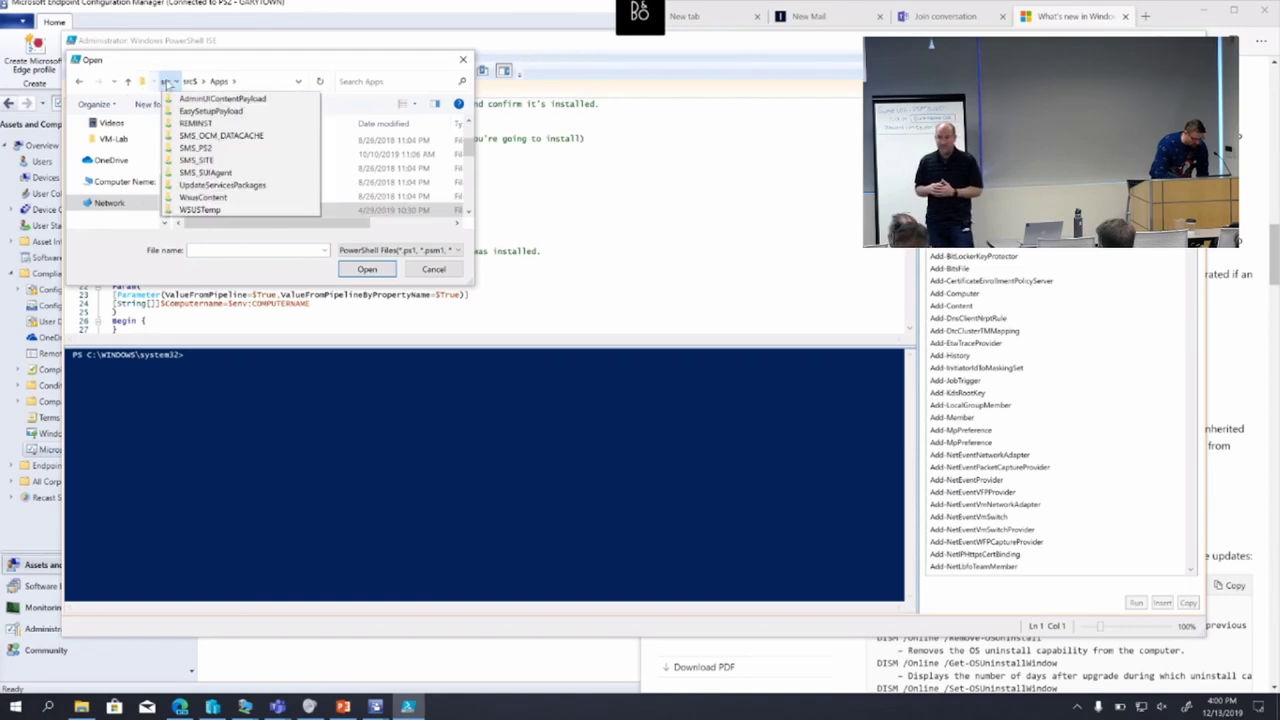
{"action": "left_click", "coordinate": [185, 85]}
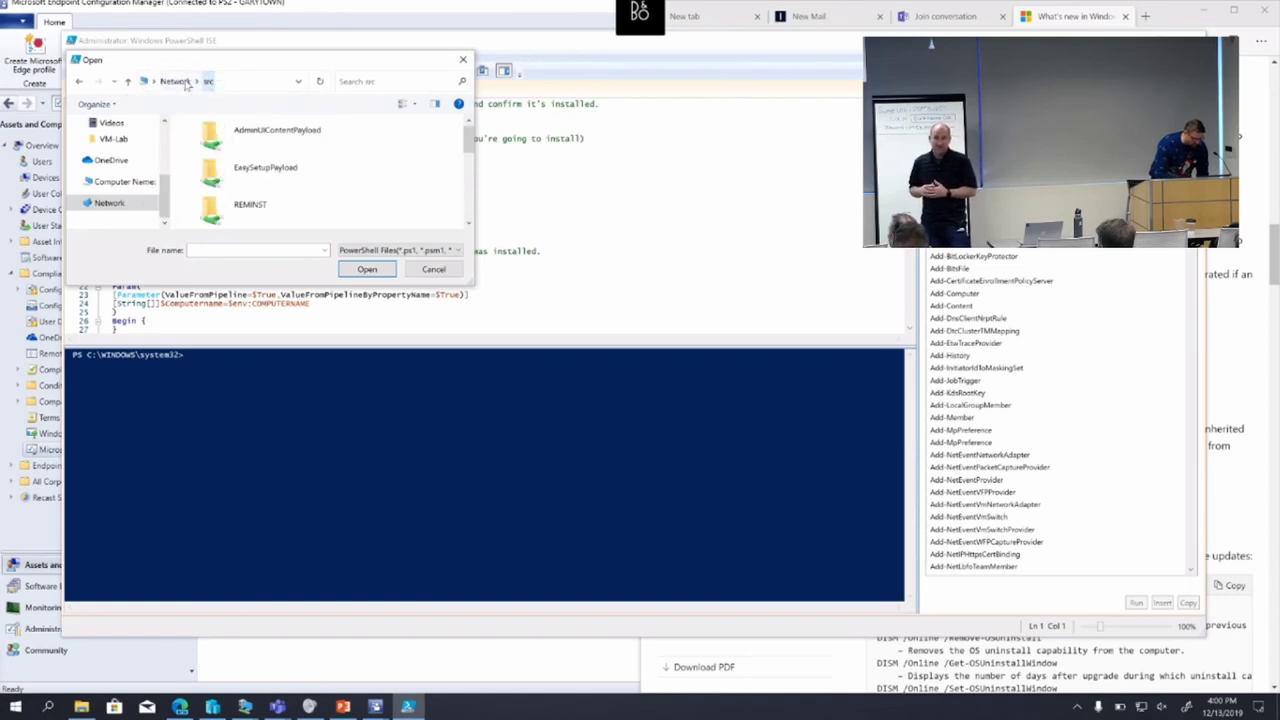
{"action": "left_click", "coordinate": [238, 83]}
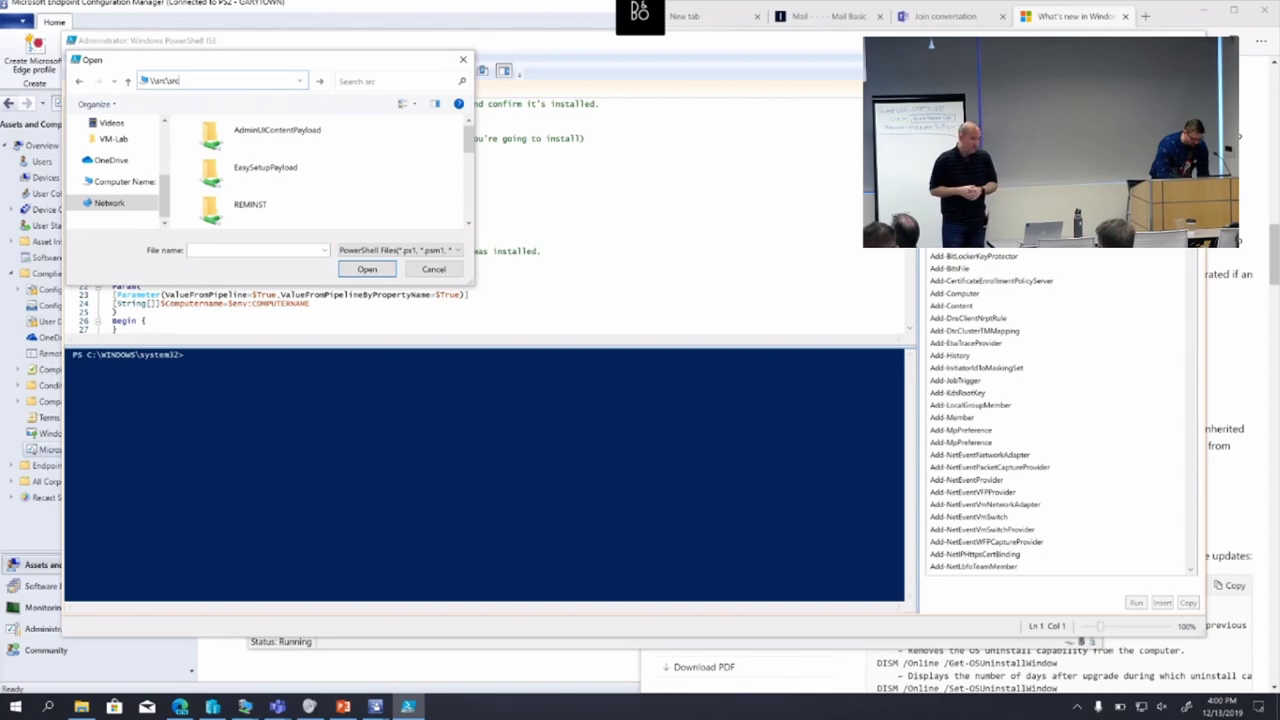
{"action": "key", "text": "Return"}
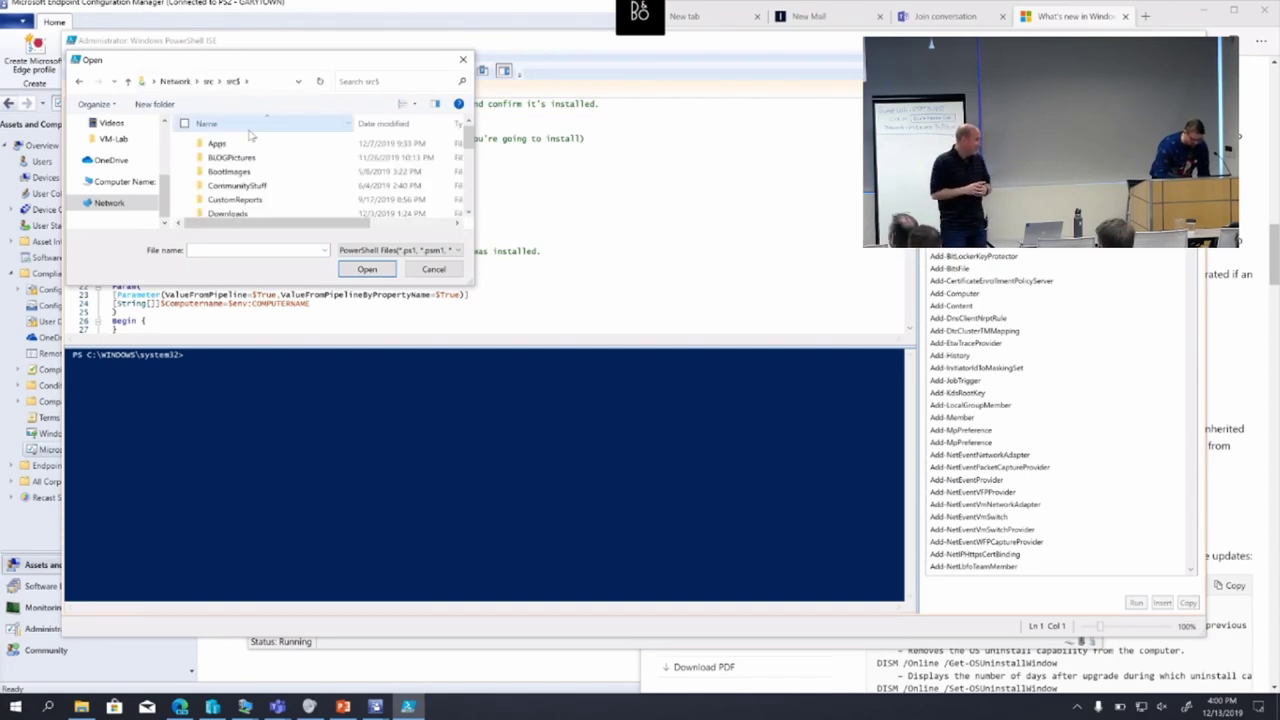
{"action": "left_click", "coordinate": [256, 163]}
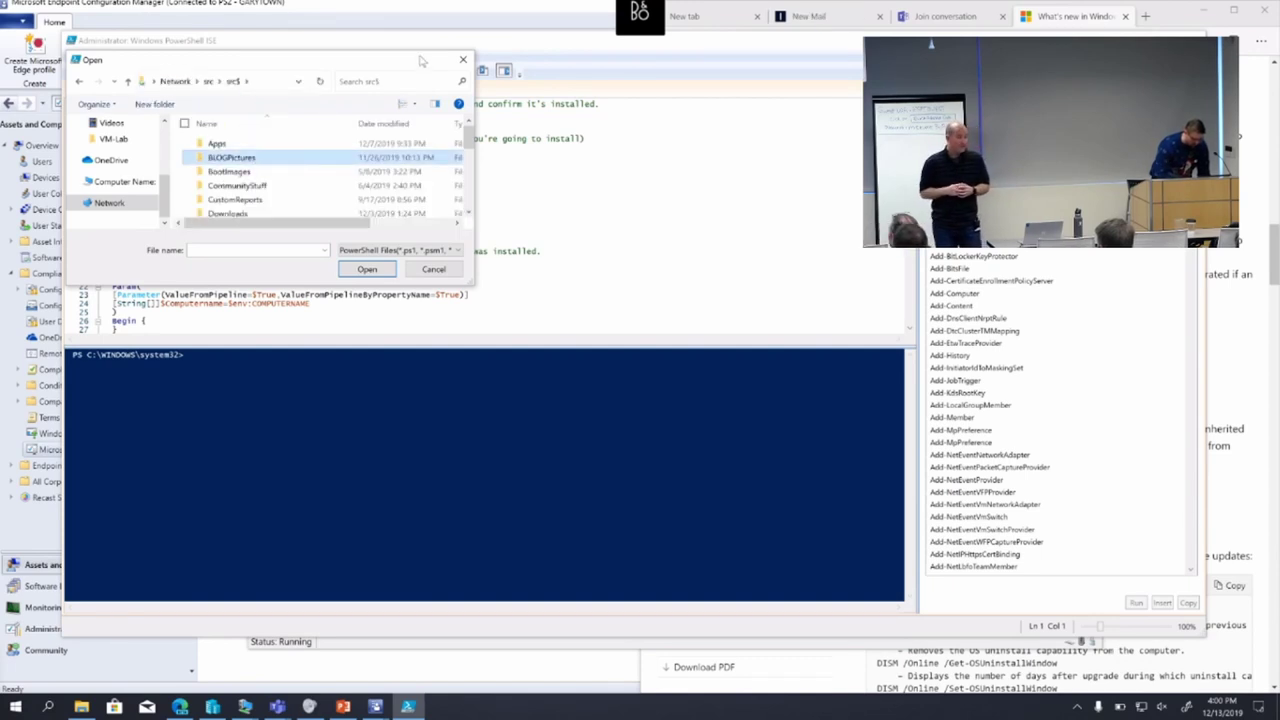
{"action": "left_click", "coordinate": [468, 213]}
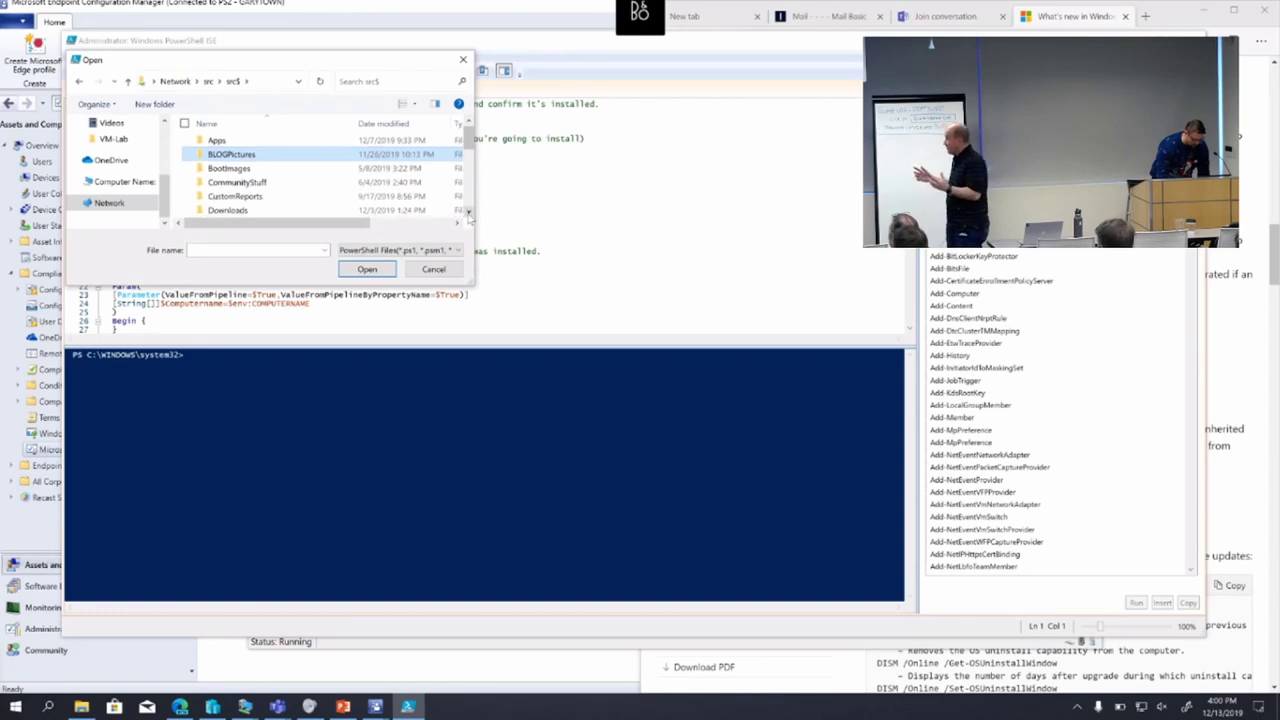
{"action": "left_click", "coordinate": [468, 213]}
{"action": "left_click", "coordinate": [468, 213]}
{"action": "left_click", "coordinate": [468, 213]}
{"action": "left_click", "coordinate": [468, 213]}
{"action": "left_click", "coordinate": [468, 213]}
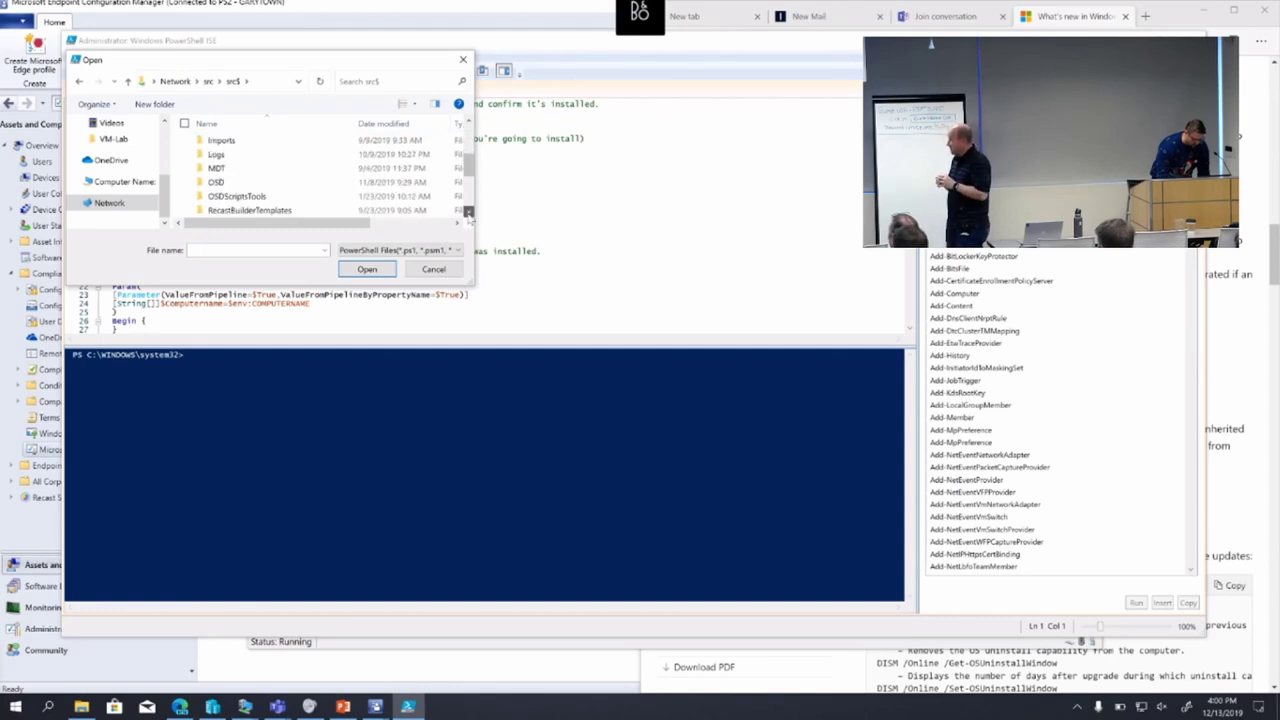
{"action": "left_click", "coordinate": [468, 213]}
{"action": "left_click", "coordinate": [252, 171]}
{"action": "double_click", "coordinate": [252, 170]}
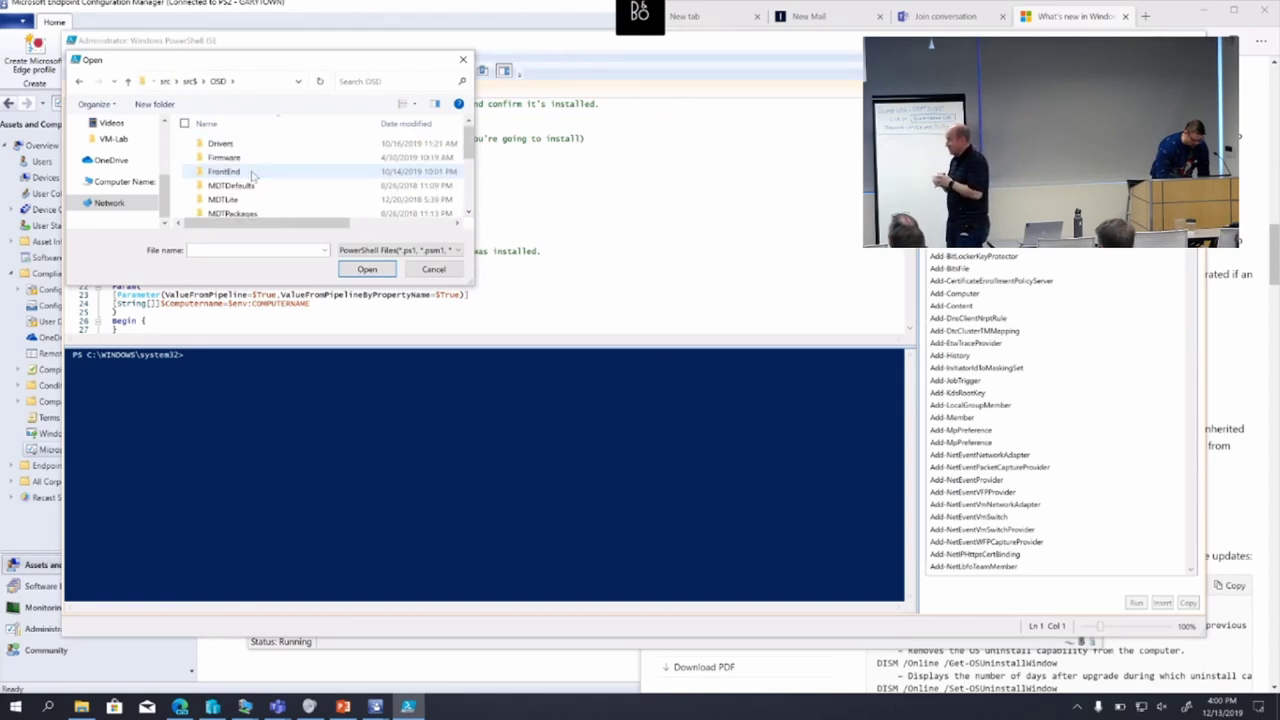
Open SetupOSUninstall.ps1 from Packages > OSD TS Scripts & Tools > OSUninstall
{"action": "scroll", "coordinate": [252, 175], "scroll_direction": "down", "scroll_amount": 3}
{"action": "double_click", "coordinate": [252, 171]}
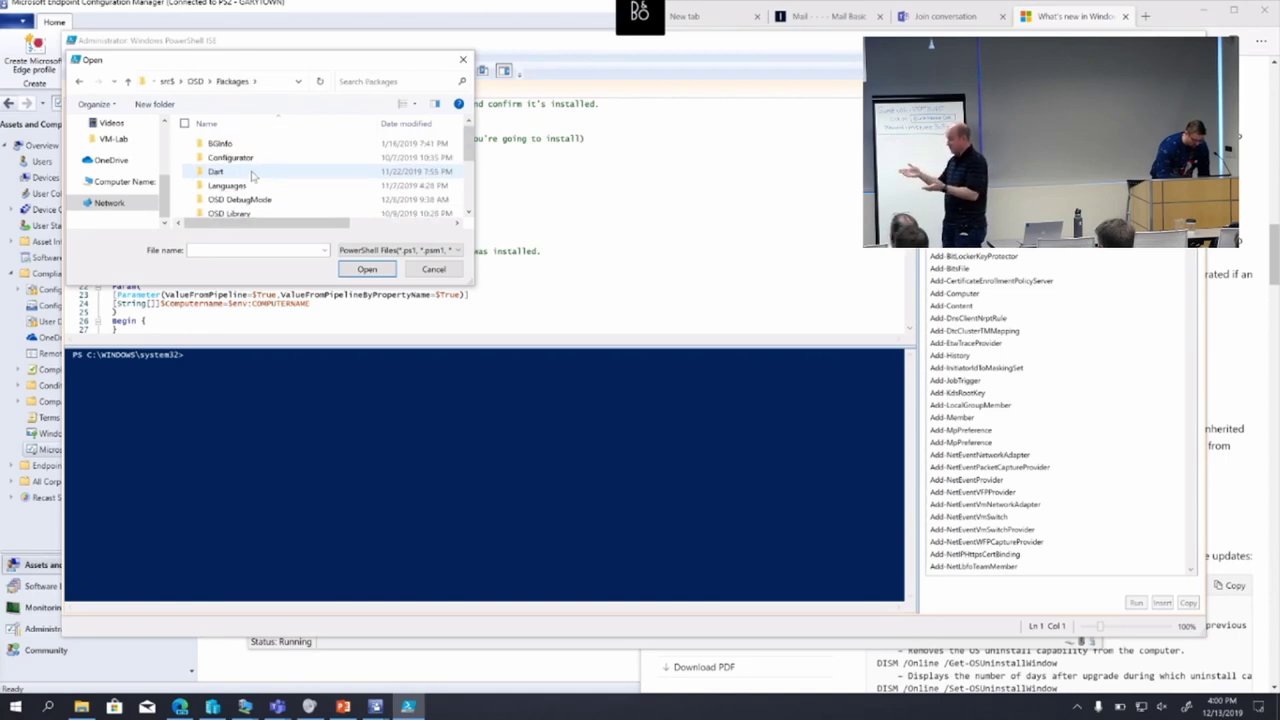
{"action": "left_click", "coordinate": [468, 213]}
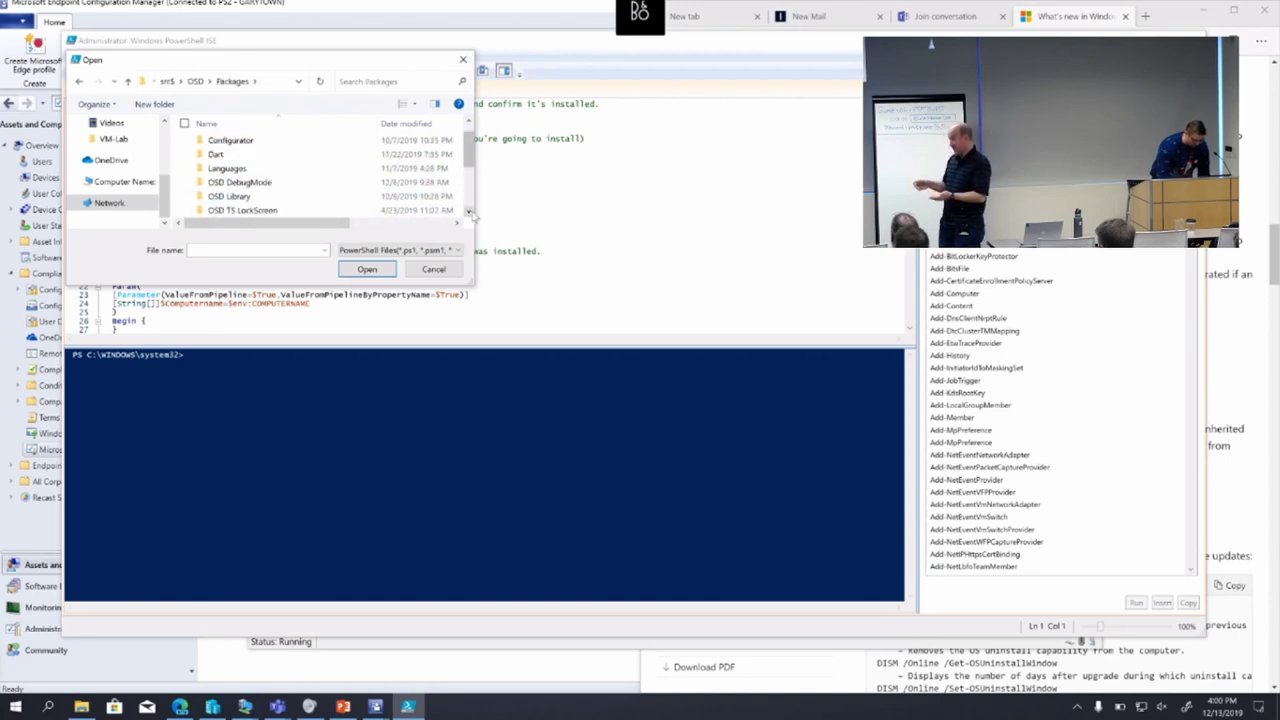
{"action": "left_click", "coordinate": [468, 213]}
{"action": "left_click", "coordinate": [468, 213]}
{"action": "left_click", "coordinate": [468, 213]}
{"action": "double_click", "coordinate": [286, 182]}
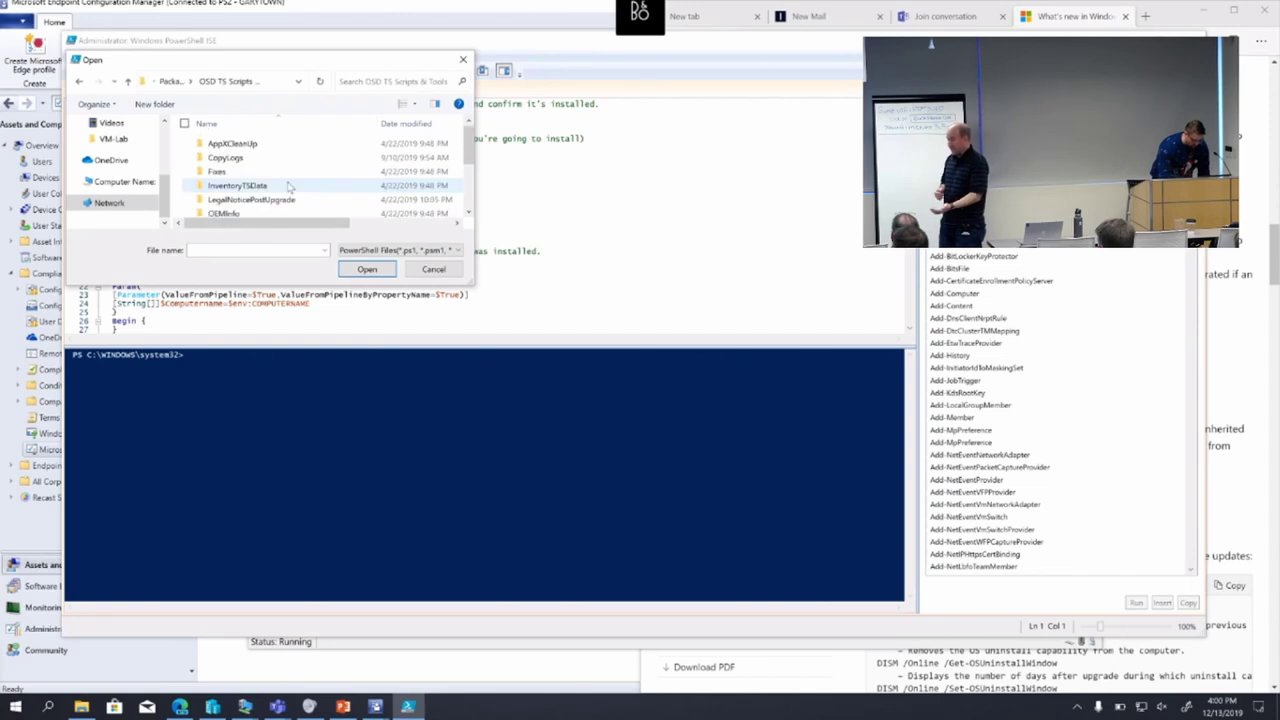
{"action": "key", "text": "Return"}
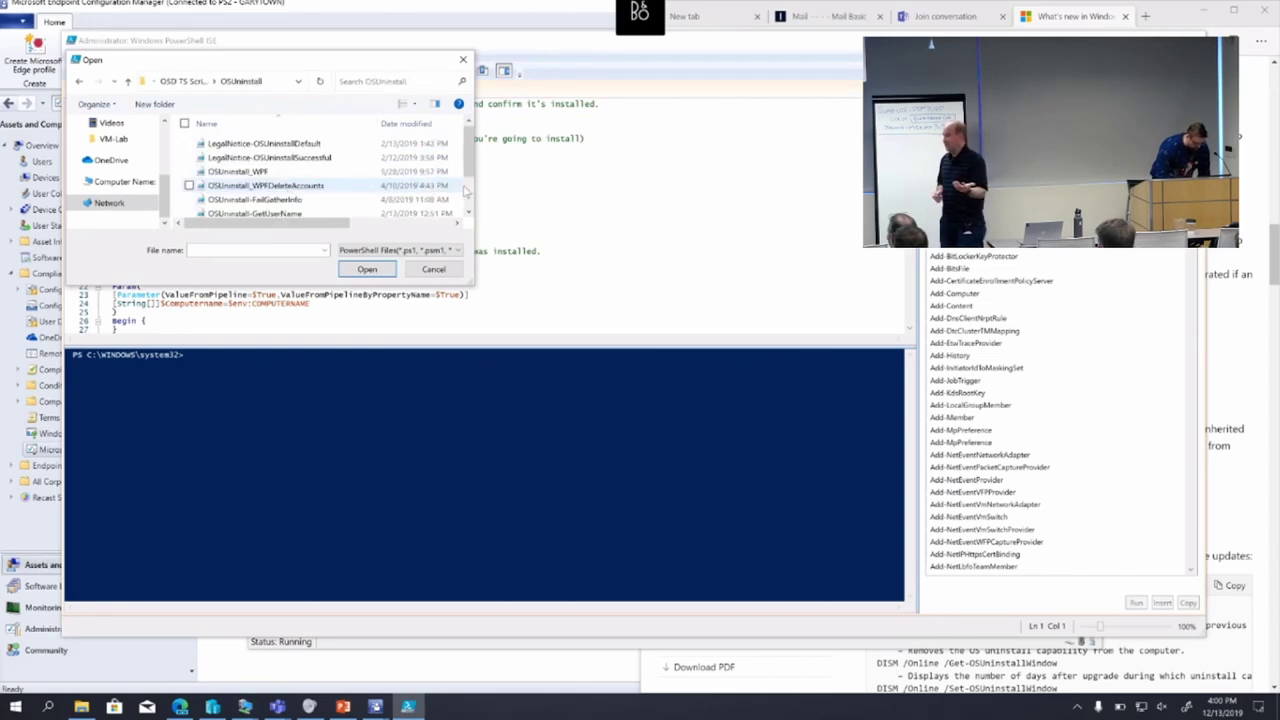
{"action": "scroll", "coordinate": [468, 214], "scroll_direction": "down", "scroll_amount": 3}
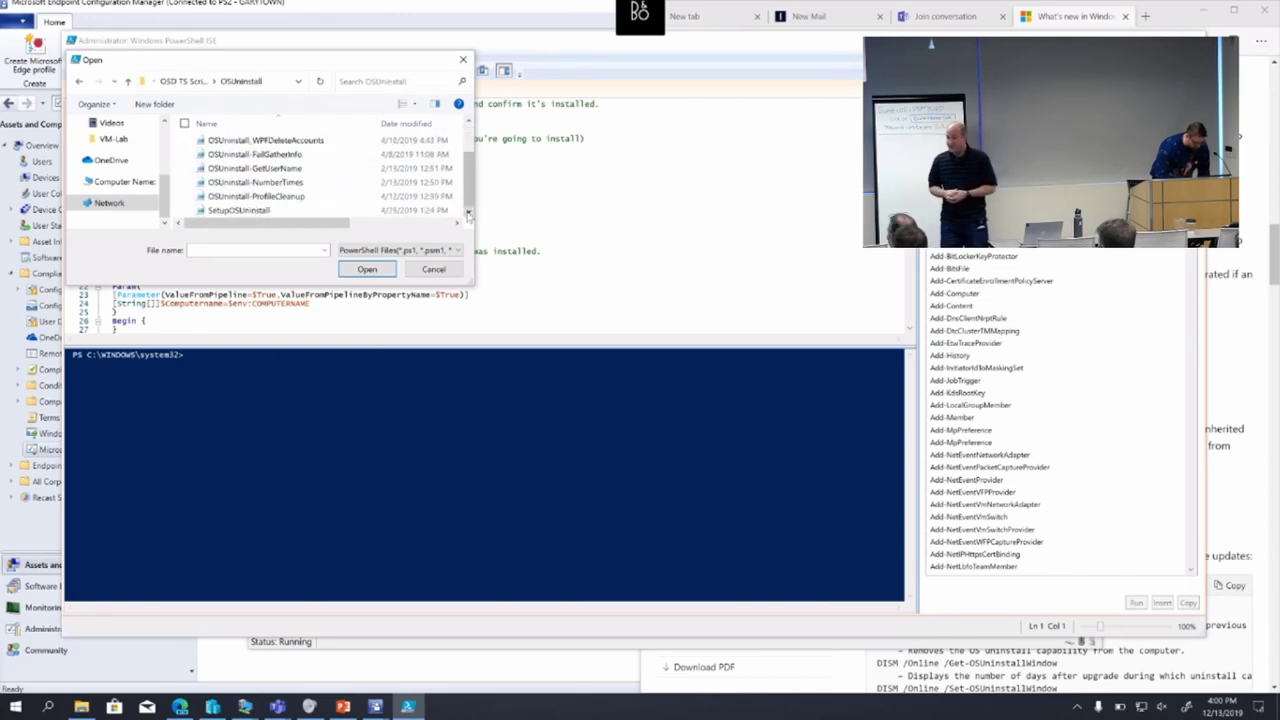
{"action": "double_click", "coordinate": [337, 213]}
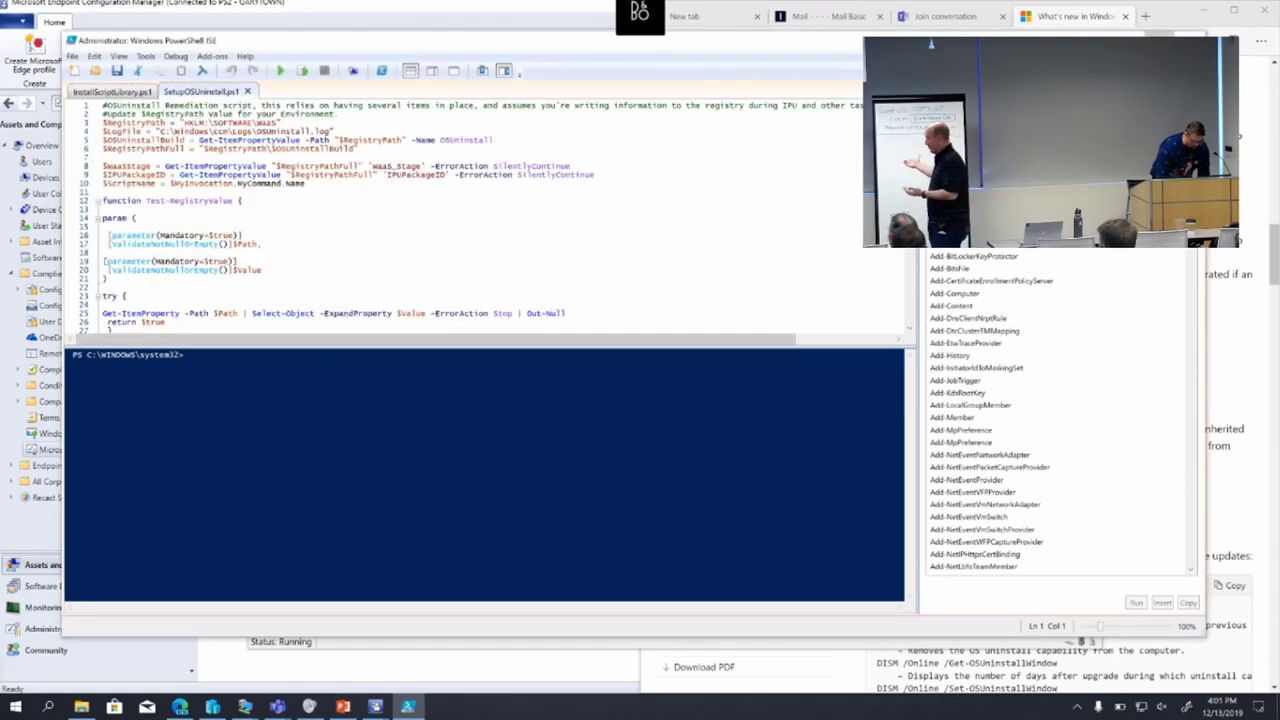
Maximize PowerShell ISE and scroll through the SetupOSUninstall script
{"action": "key", "text": "super+Up"}
{"action": "scroll", "coordinate": [470, 200], "scroll_direction": "down", "scroll_amount": 10}
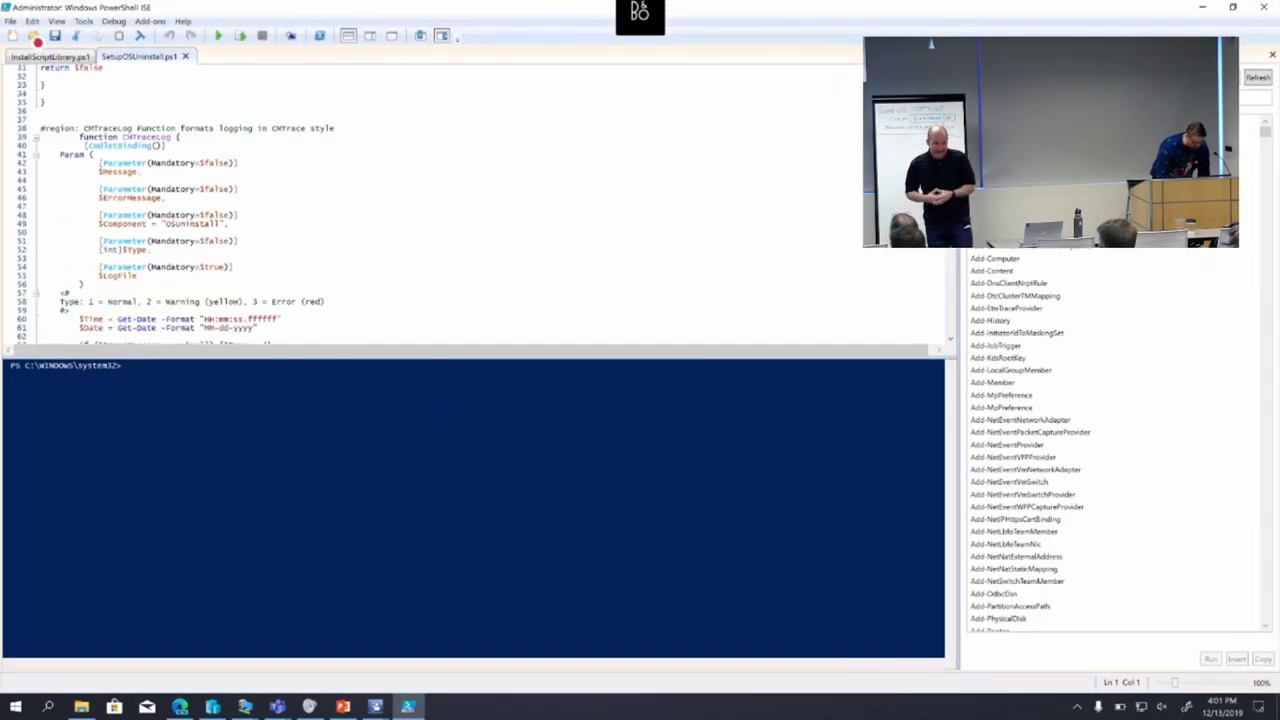
{"action": "scroll", "coordinate": [470, 200], "scroll_direction": "down", "scroll_amount": 13}
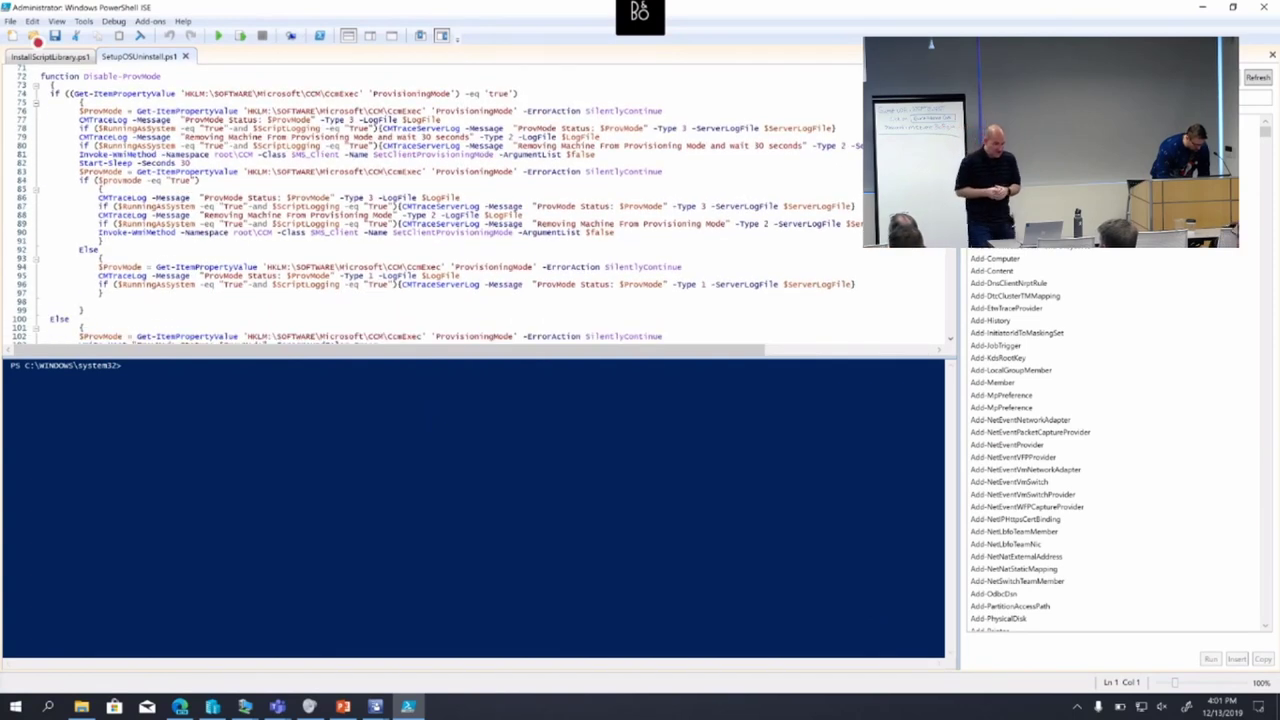
{"action": "scroll", "coordinate": [470, 200], "scroll_direction": "down", "scroll_amount": 10}
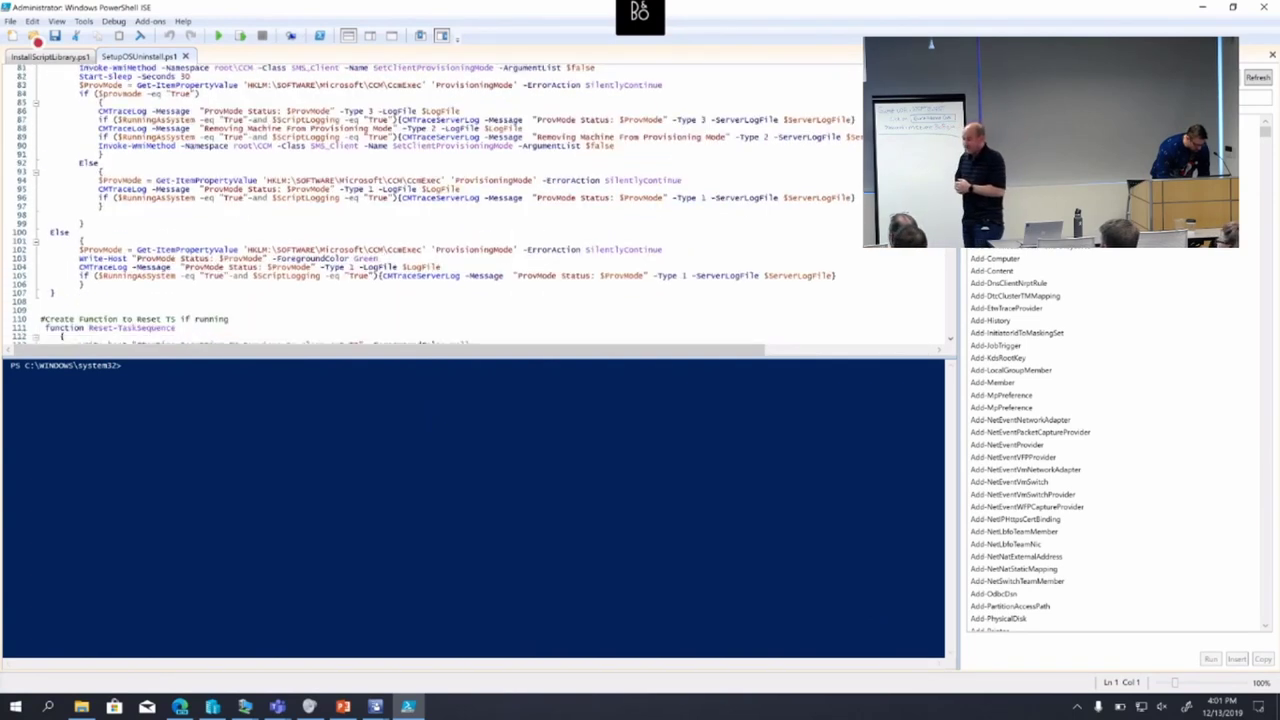
{"action": "scroll", "coordinate": [434, 200], "scroll_direction": "down", "scroll_amount": 13}
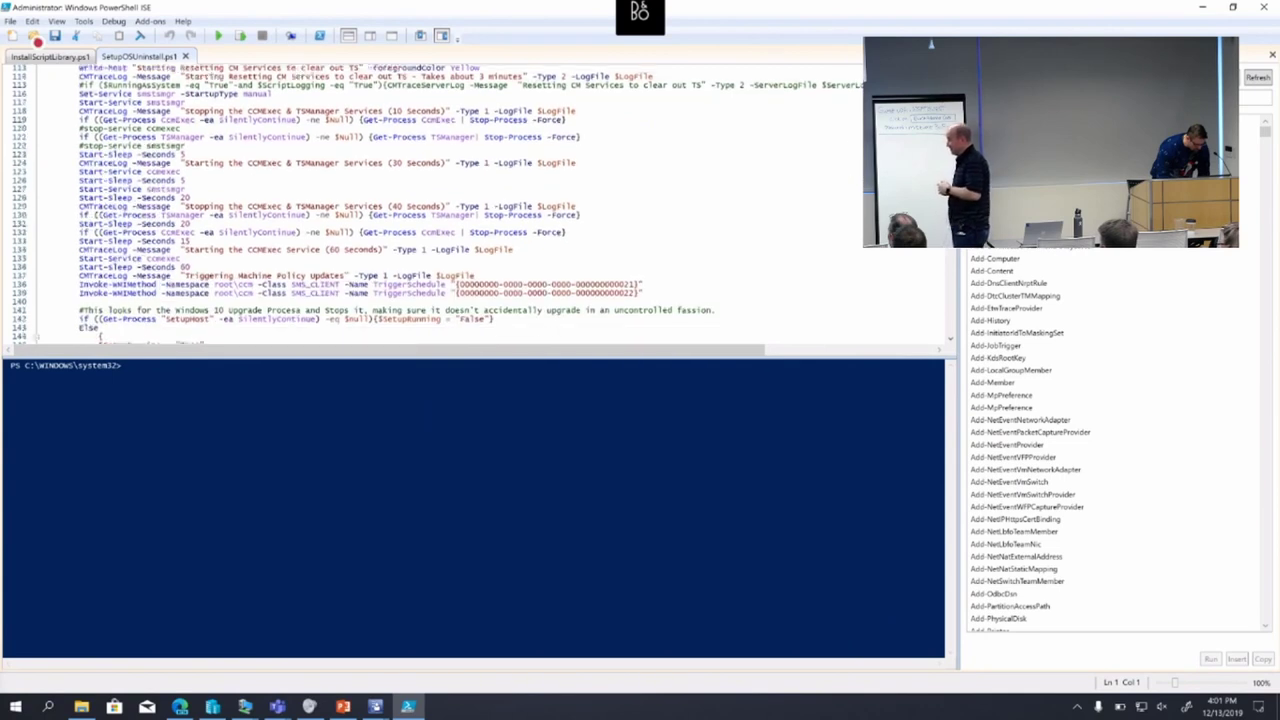
{"action": "scroll", "coordinate": [958, 288], "scroll_direction": "down", "scroll_amount": 20}
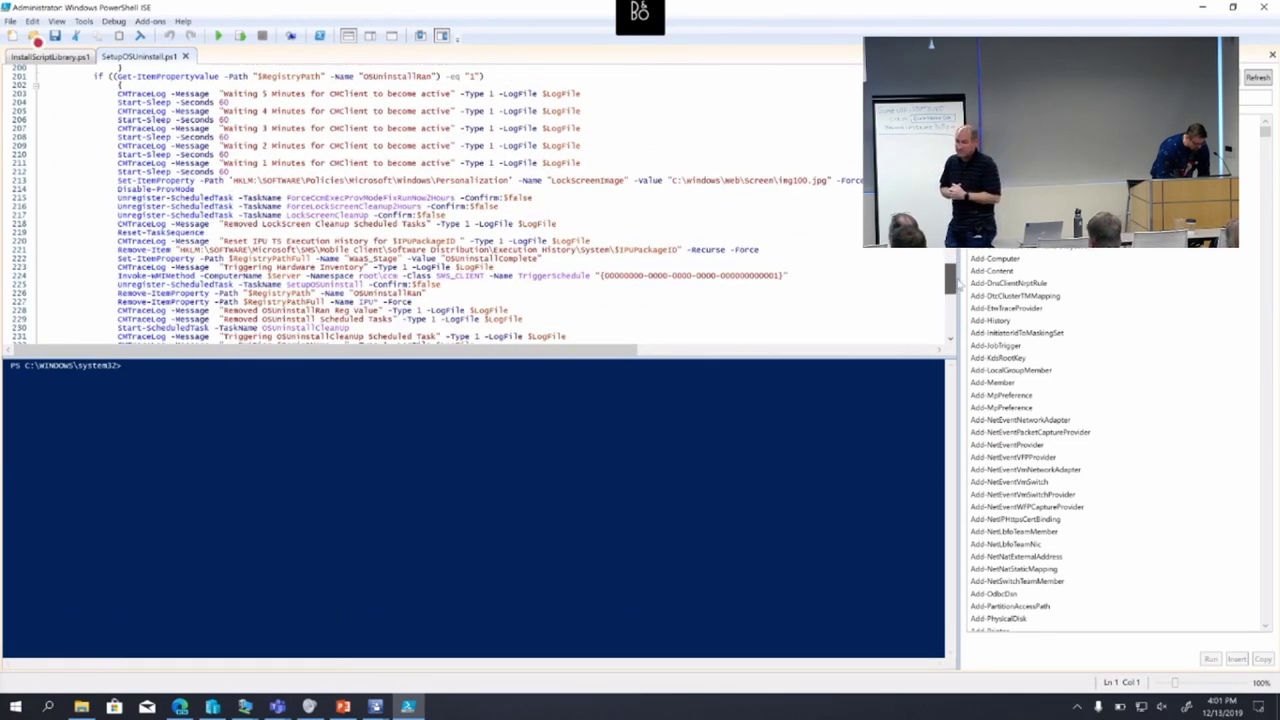
{"action": "left_click_drag", "start_coordinate": [957, 285], "coordinate": [957, 262]}
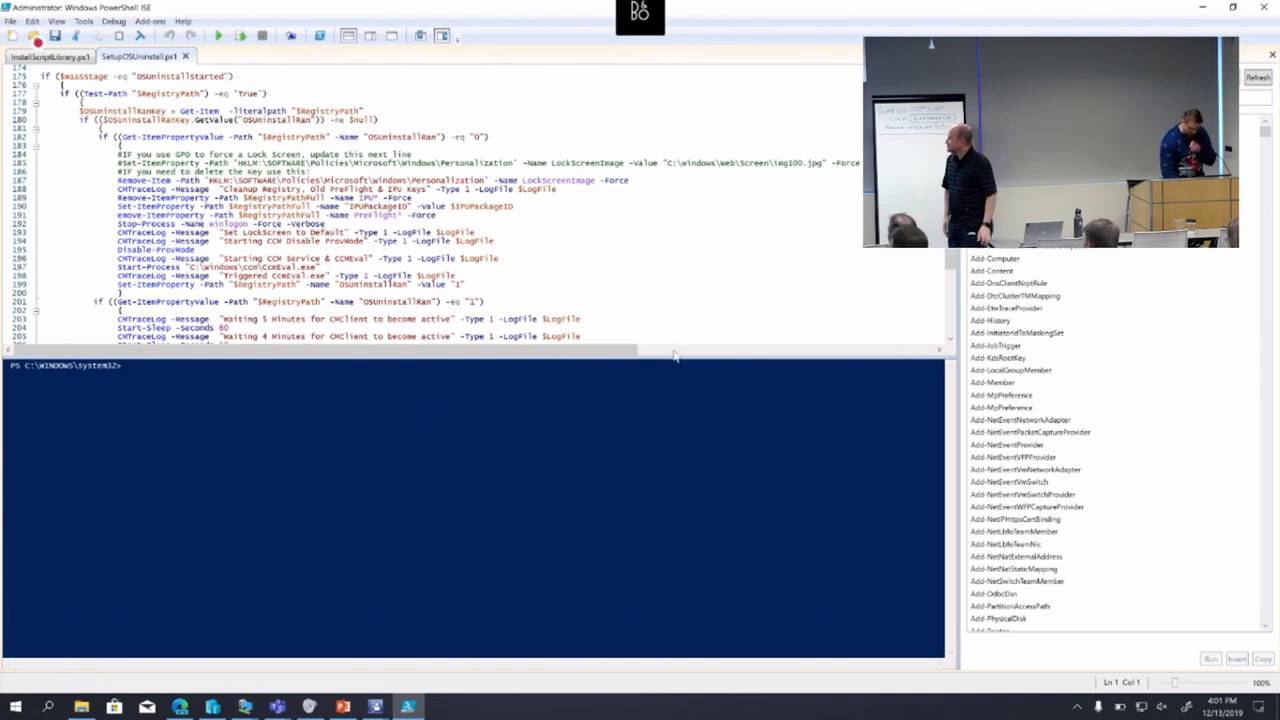
Zoom the script text in to 135%
{"action": "left_click", "coordinate": [58, 22]}
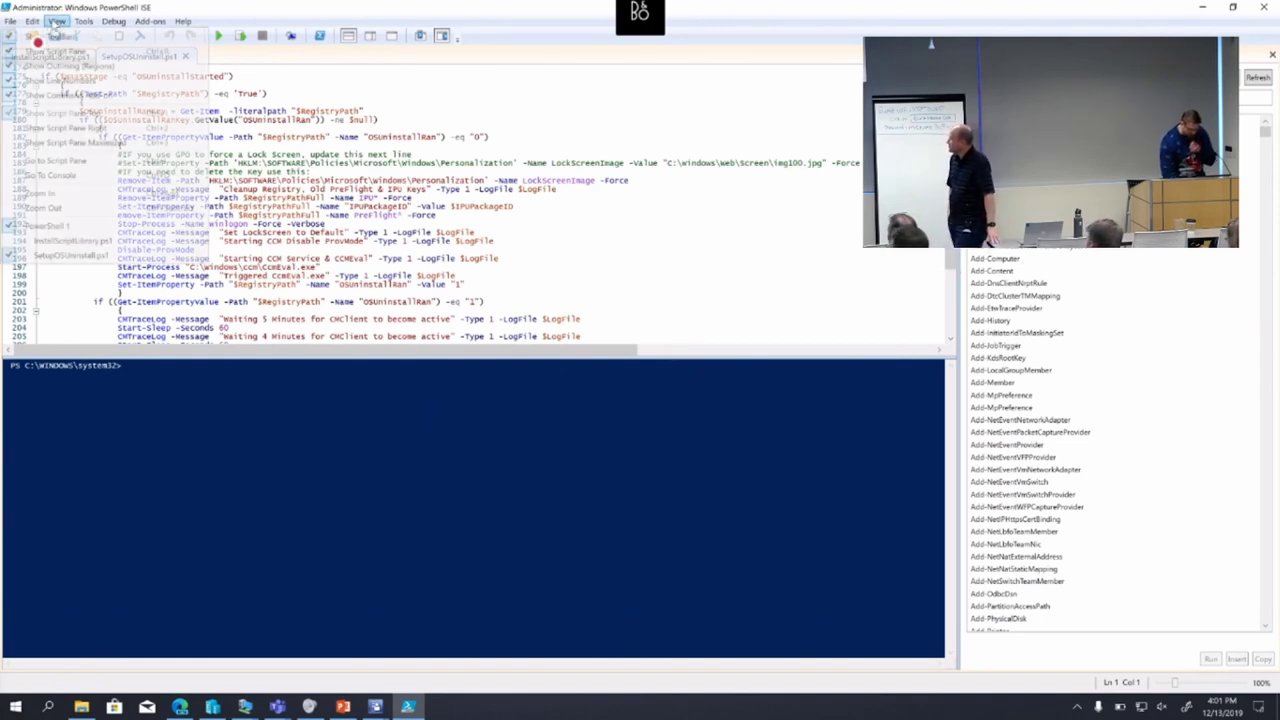
{"action": "mouse_move", "coordinate": [84, 22]}
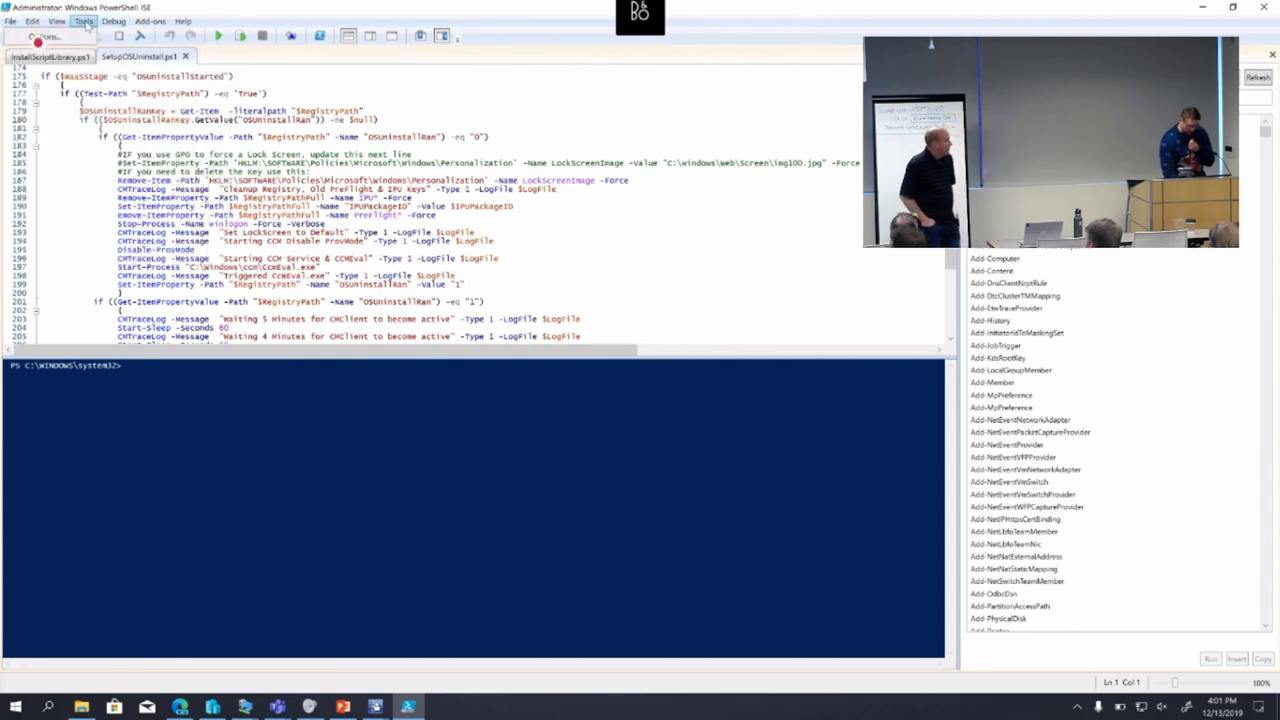
{"action": "left_click", "coordinate": [33, 22]}
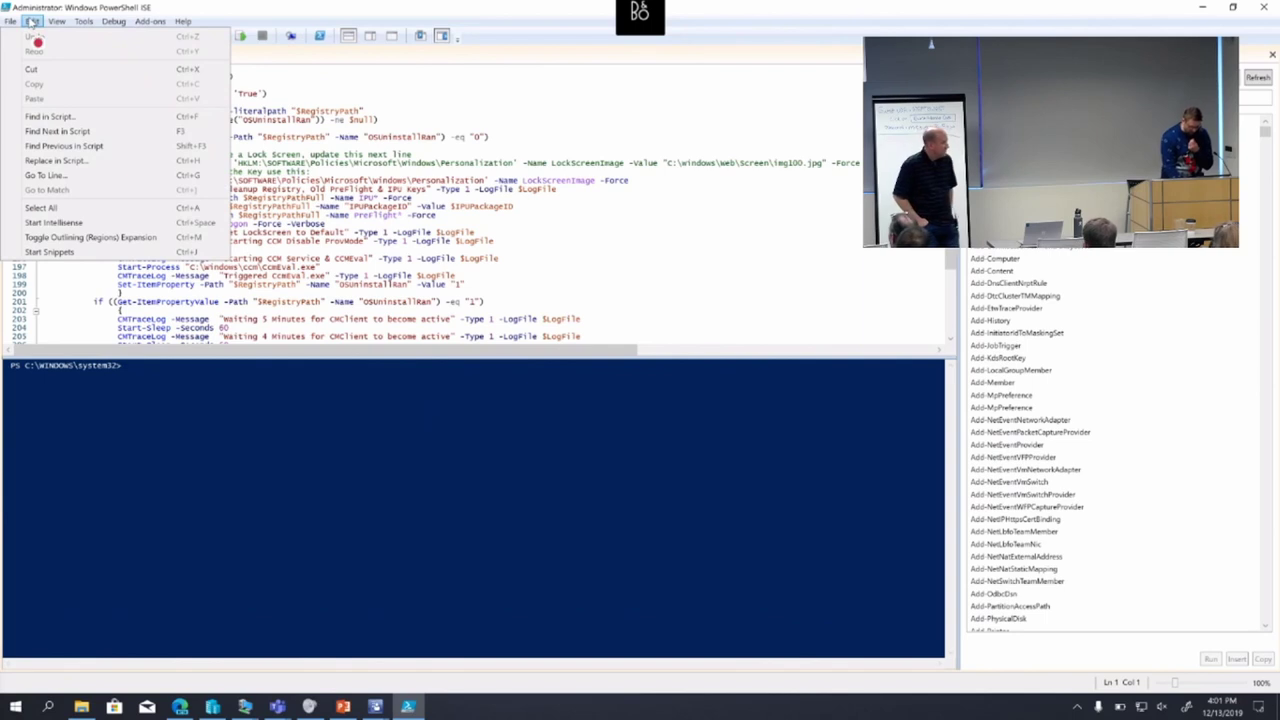
{"action": "mouse_move", "coordinate": [57, 22]}
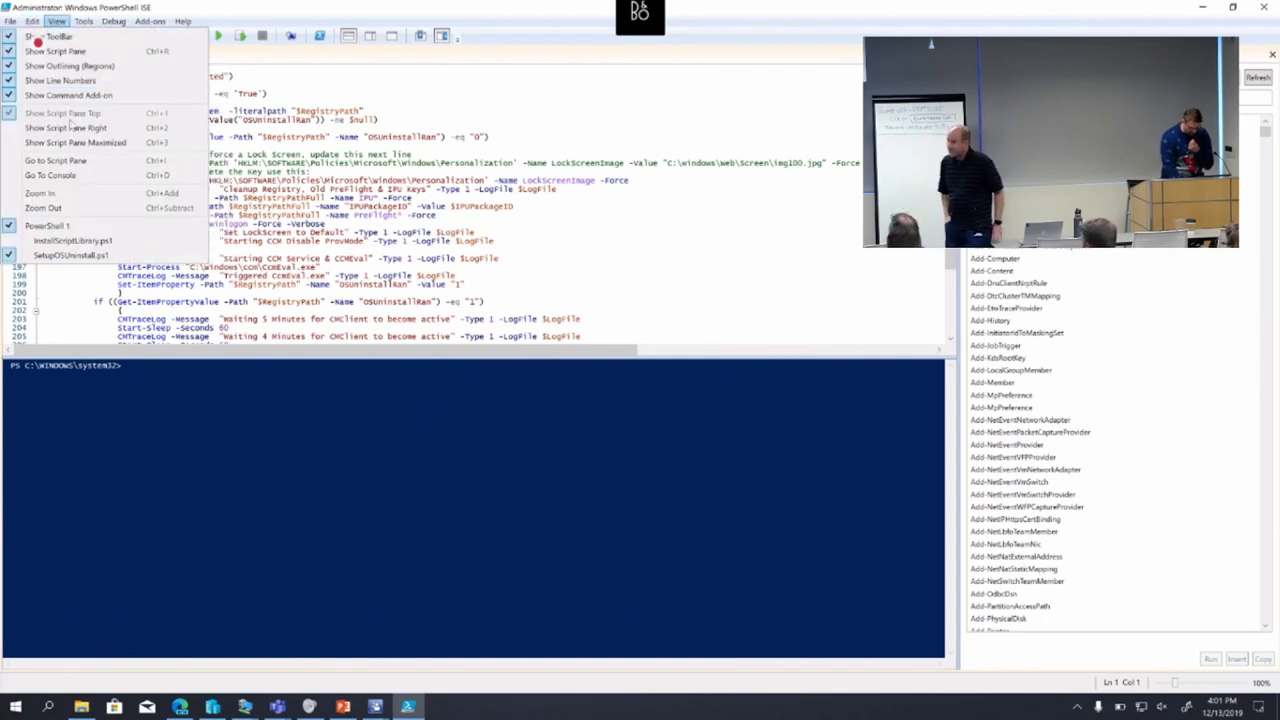
{"action": "left_click", "coordinate": [74, 193]}
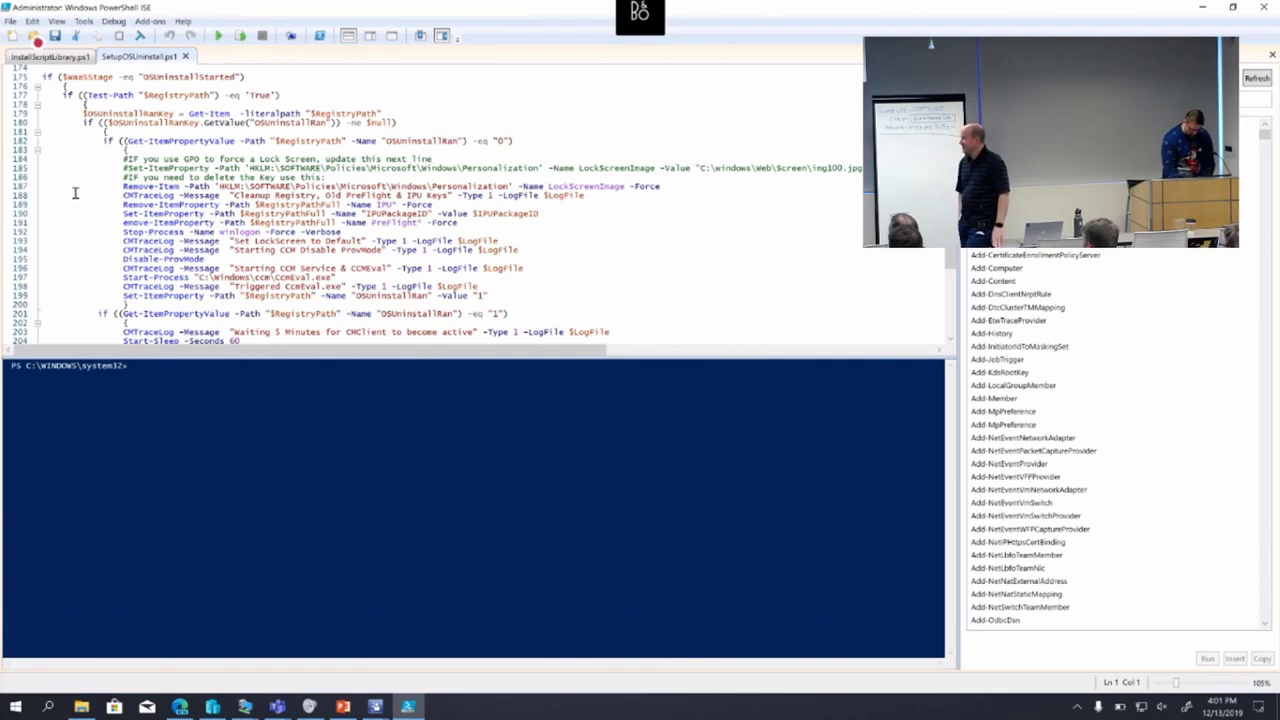
{"action": "key", "text": "ctrl+plus"}
{"action": "key", "text": "ctrl+plus"}
{"action": "key", "text": "ctrl+plus"}
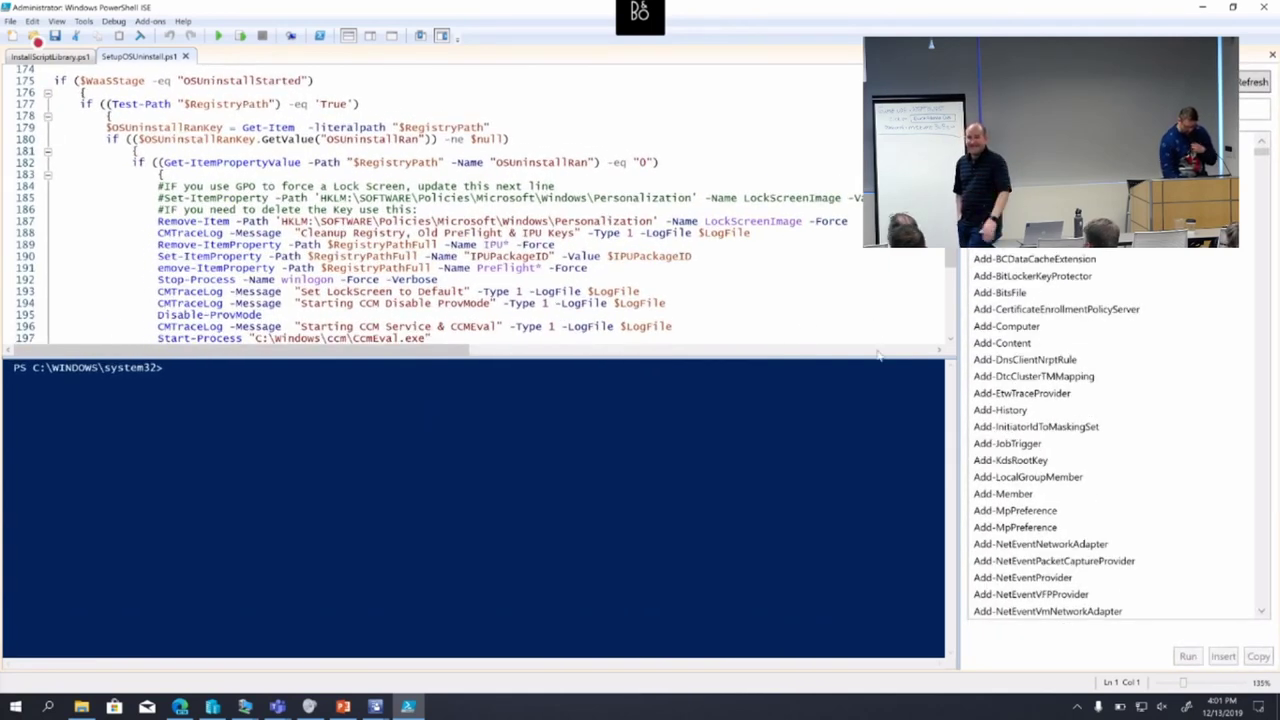
Enlarge the script pane above the console and close the Commands pane
{"action": "left_click_drag", "start_coordinate": [880, 360], "coordinate": [908, 564]}
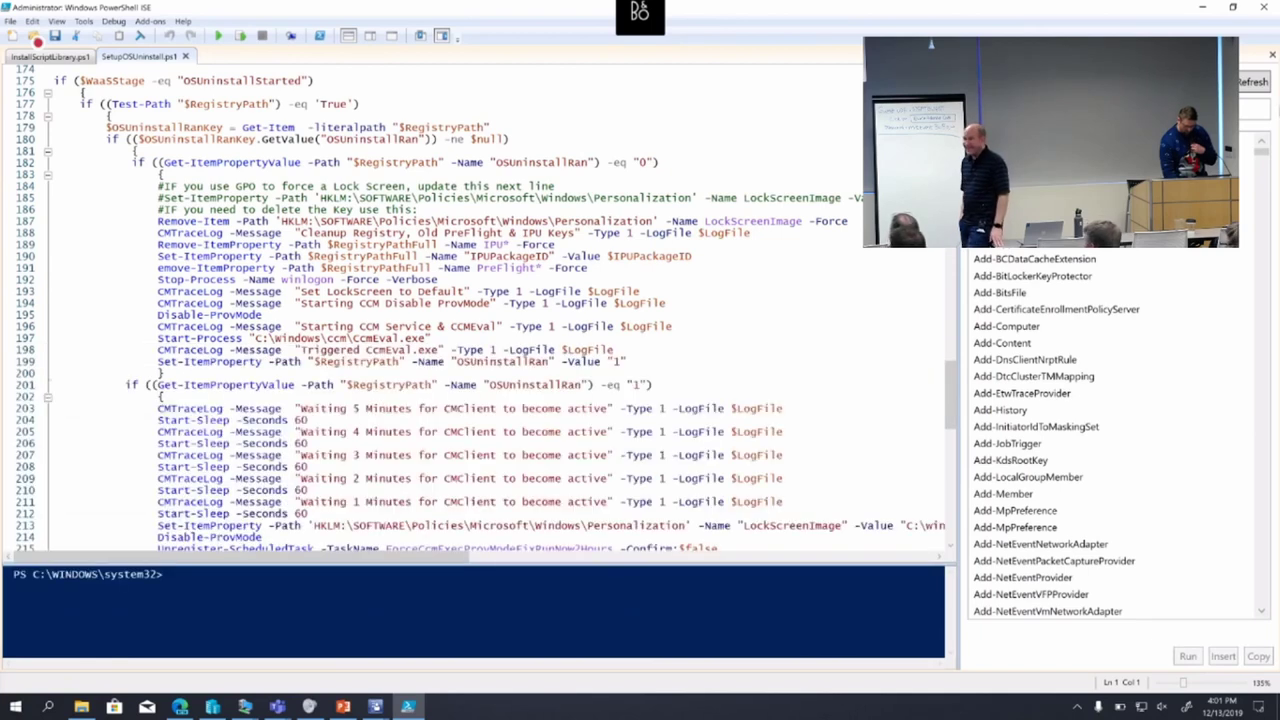
{"action": "left_click", "coordinate": [1272, 54]}
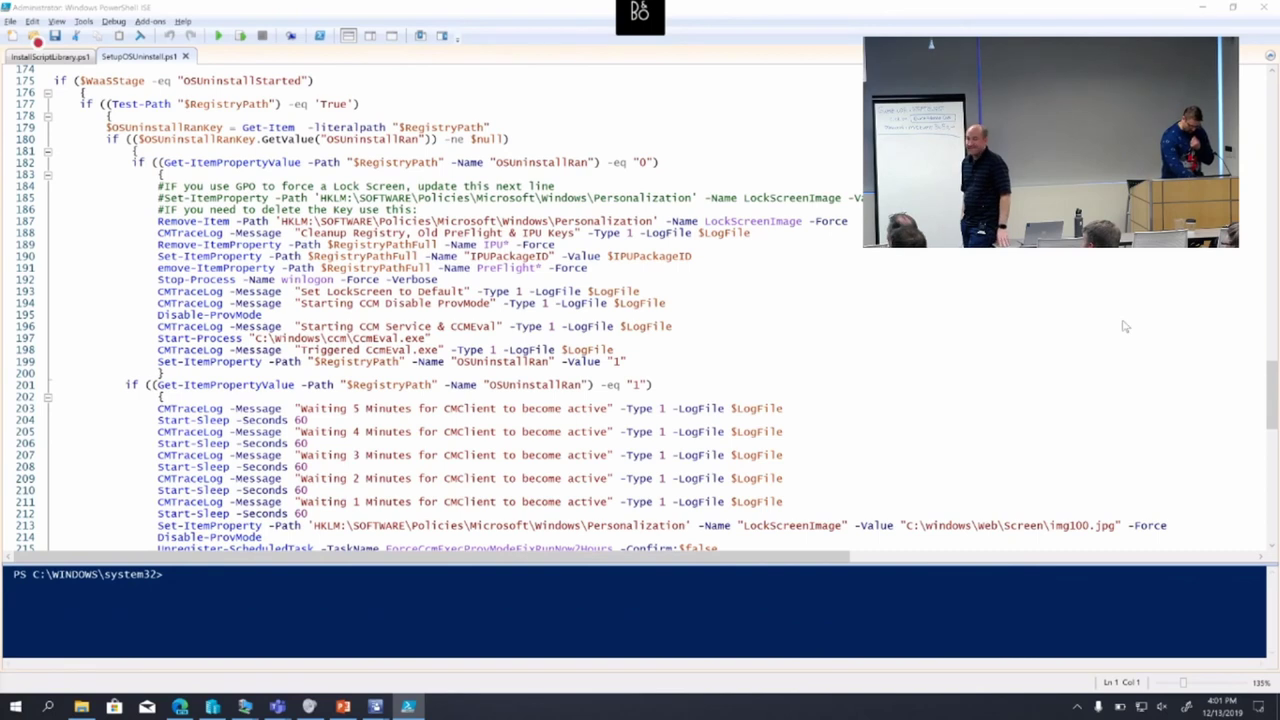
{"action": "key", "text": "alt+Tab"}
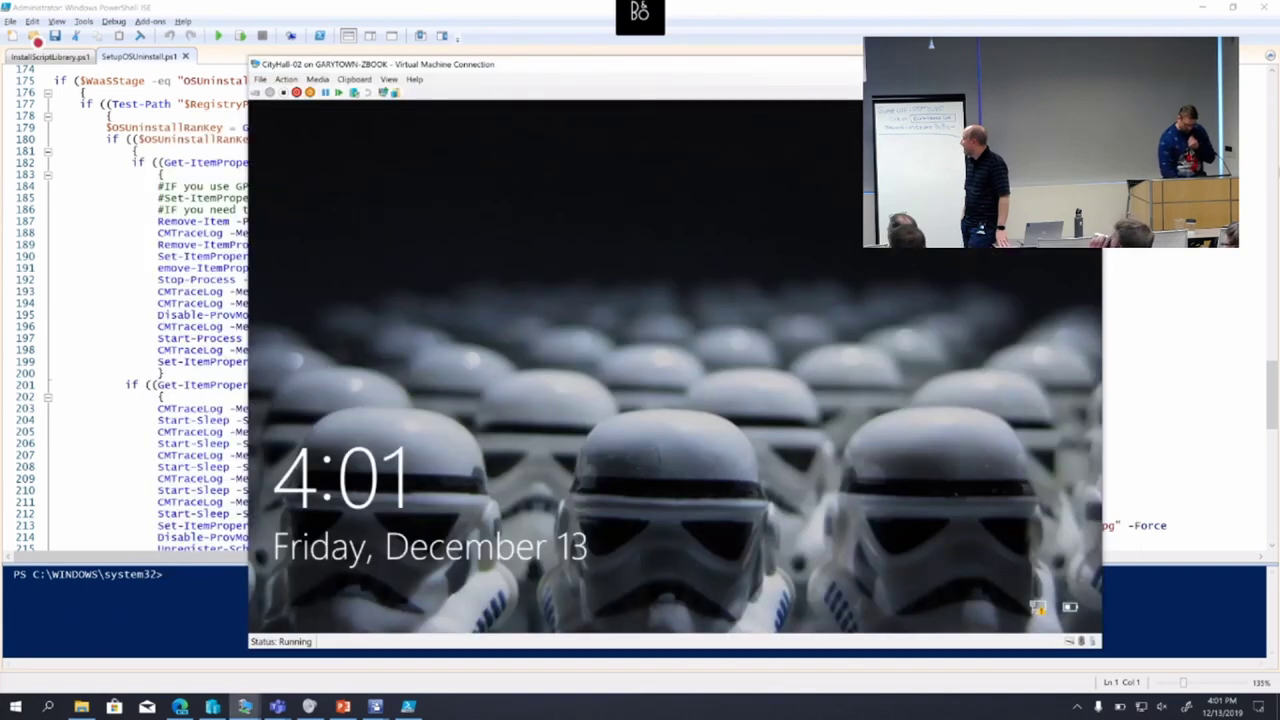
Dismiss OS Uninstall Successful, sign in to CityHall-02 with the account password, and minimize Edge
{"action": "left_click", "coordinate": [754, 318]}
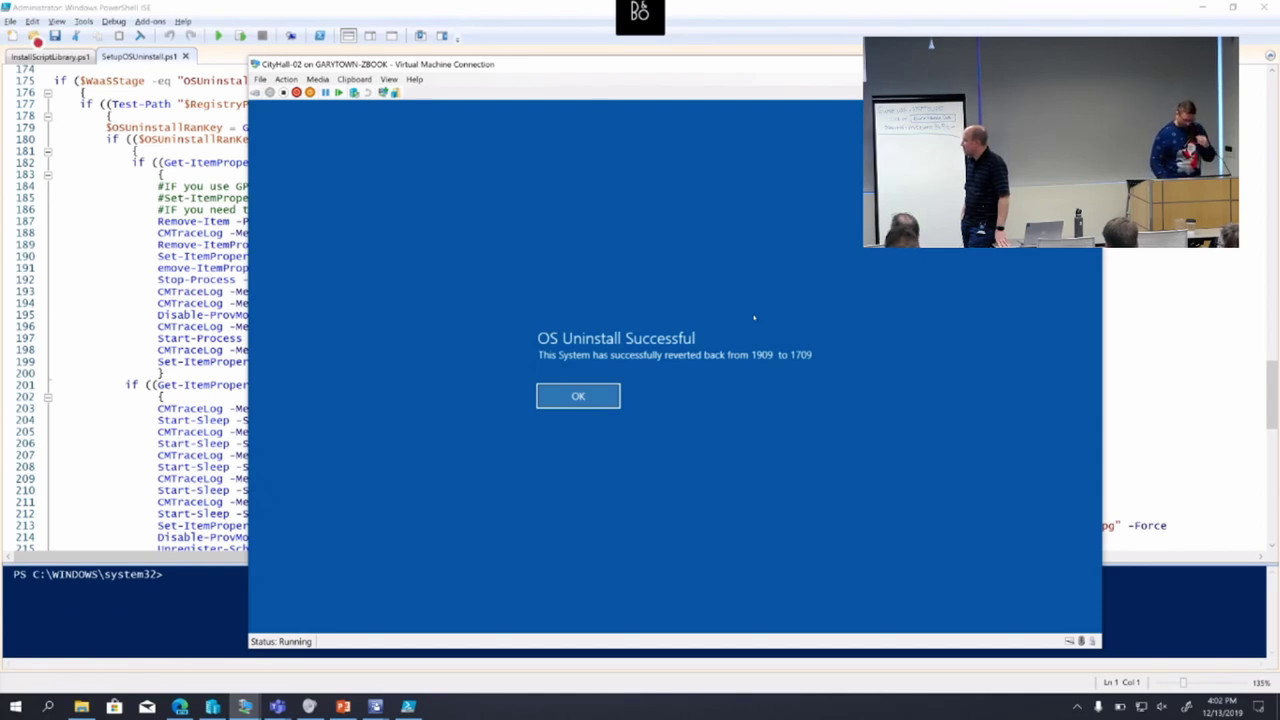
{"action": "key", "text": "Return"}
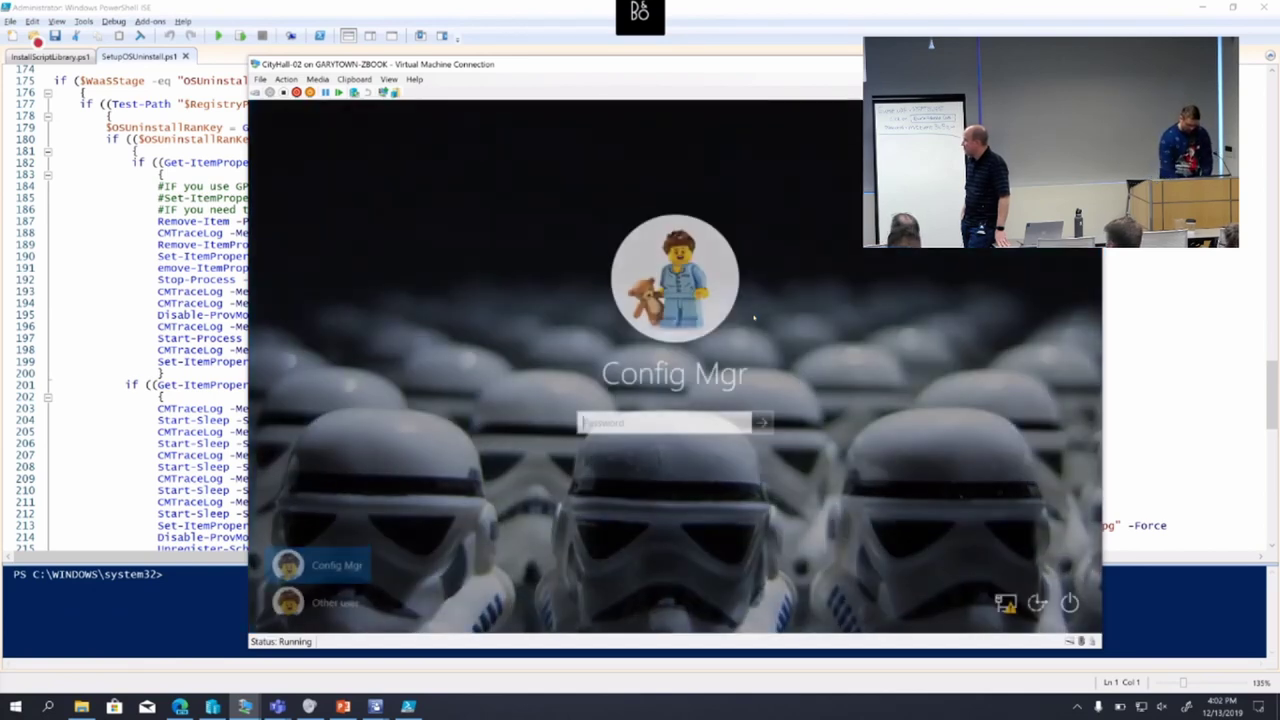
{"action": "type", "text": "********"}
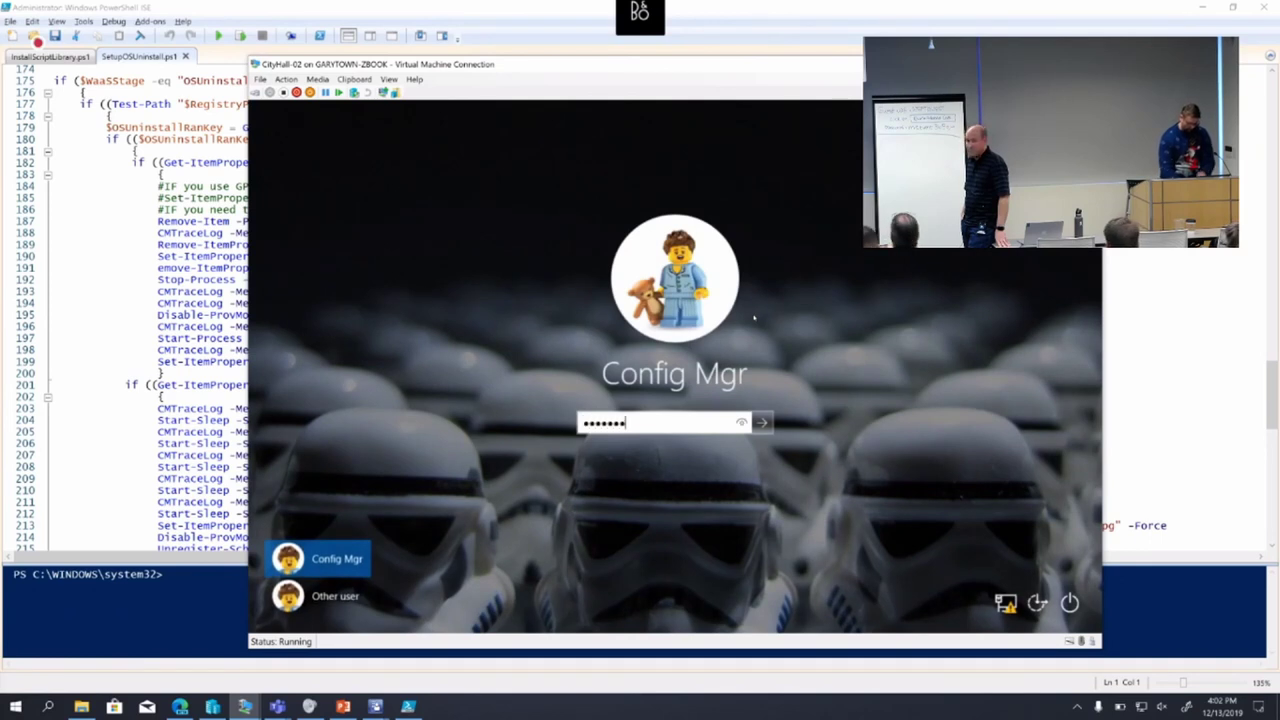
{"action": "key", "text": "Return"}
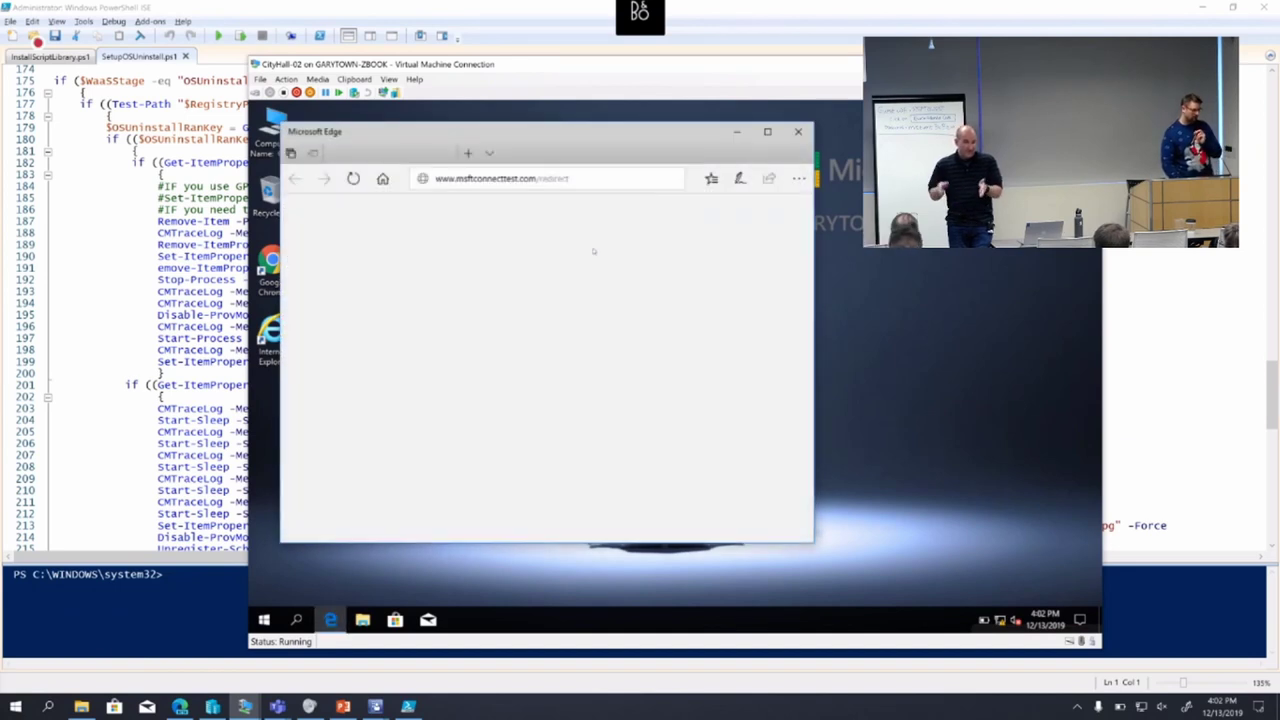
{"action": "left_click", "coordinate": [737, 131]}
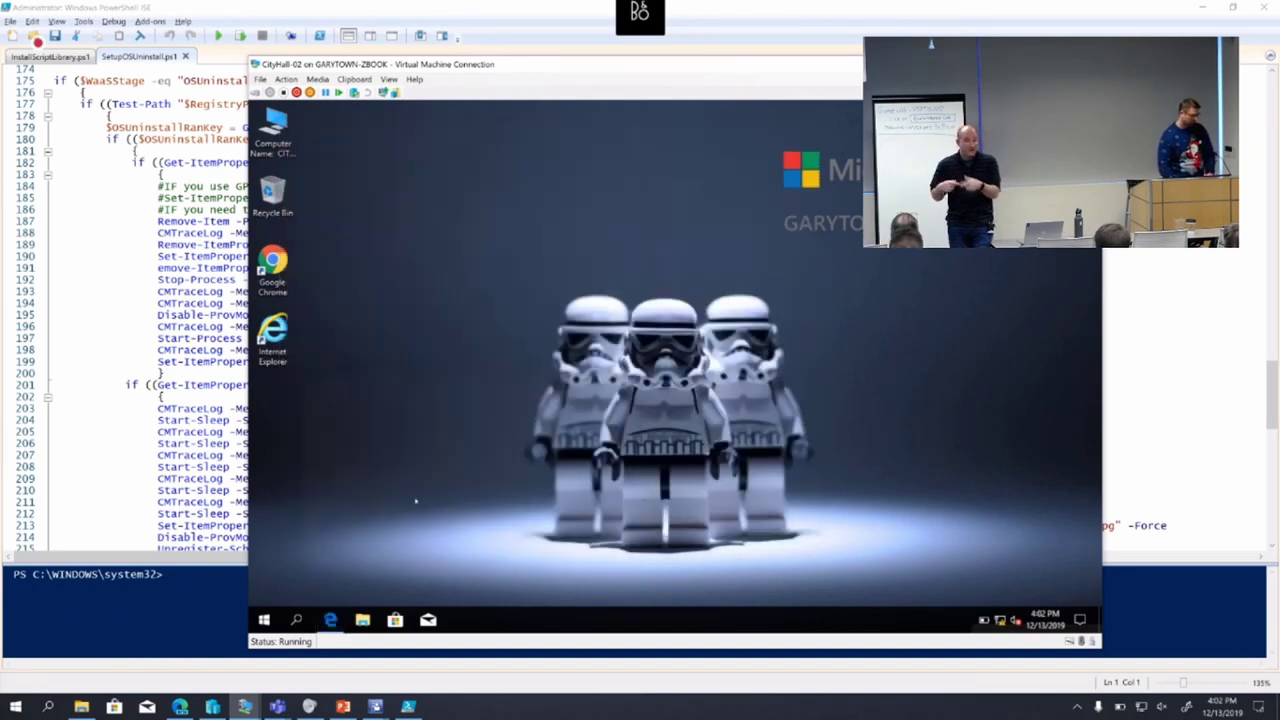
Launch CMTrace as default viewer and open c:\windows\ccm\Logs\OSUninstall.log maximized
{"action": "left_click", "coordinate": [264, 620]}
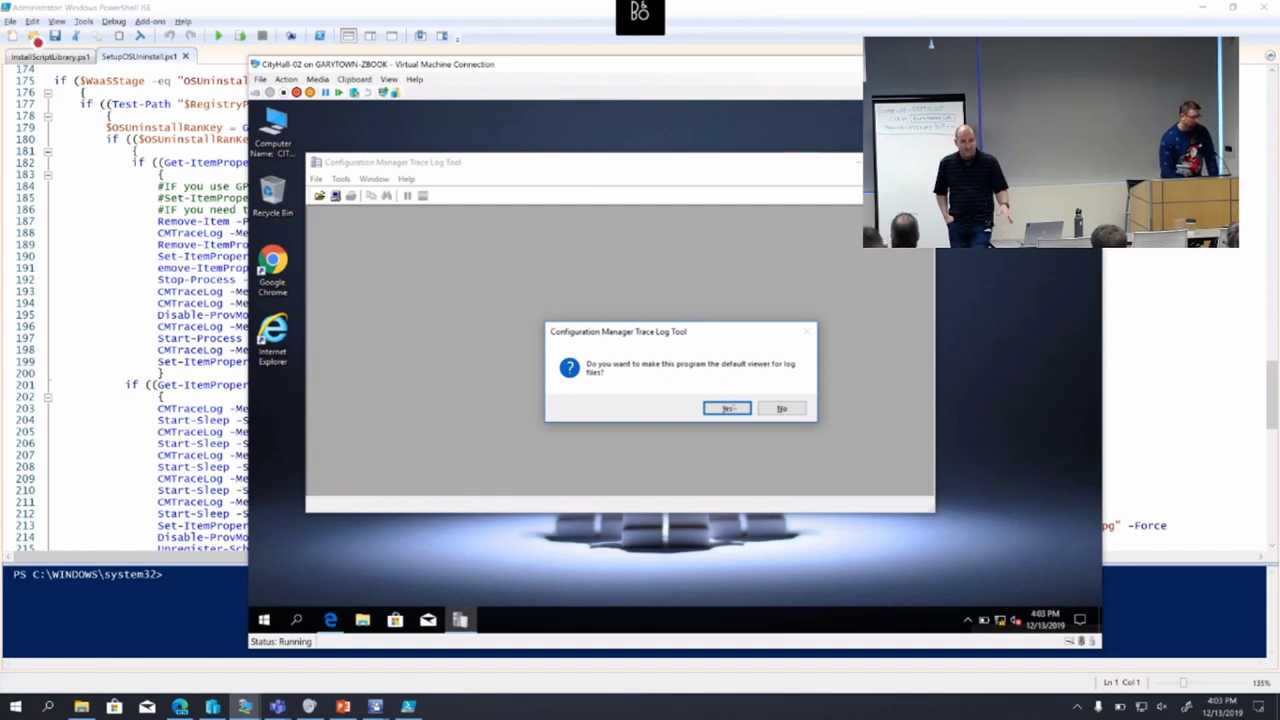
{"action": "left_click", "coordinate": [727, 408]}
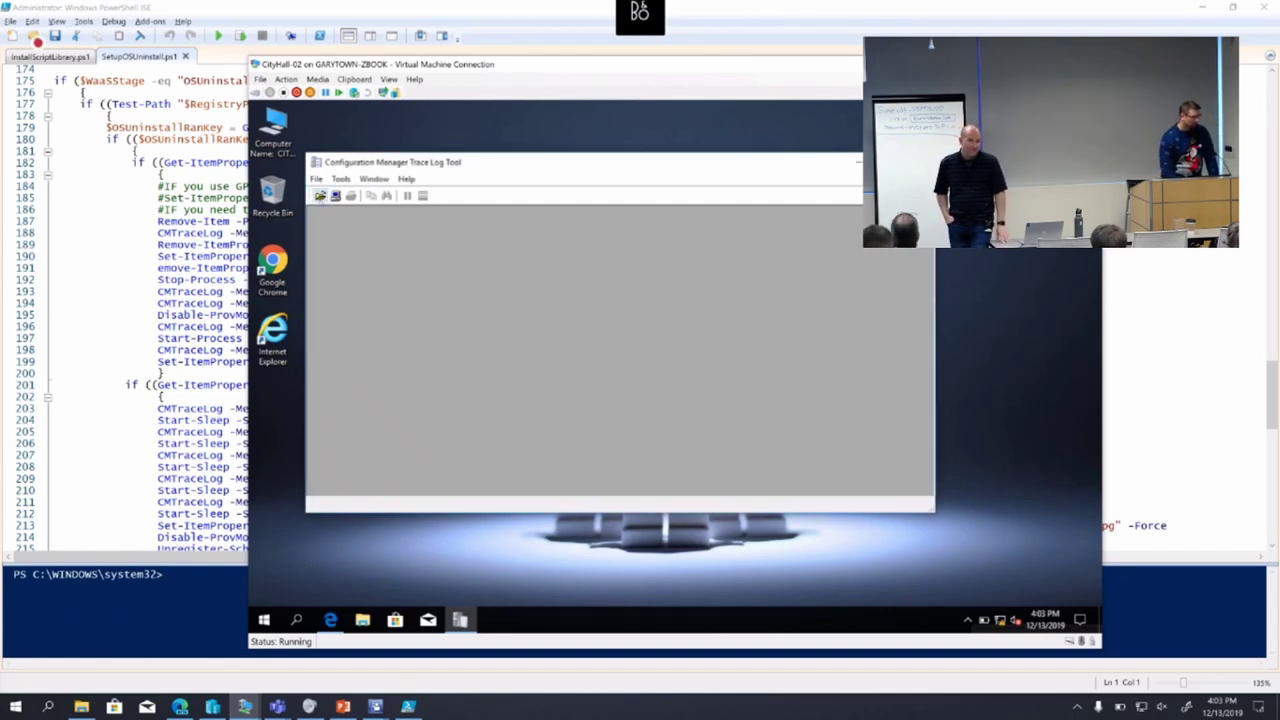
{"action": "left_click", "coordinate": [320, 196]}
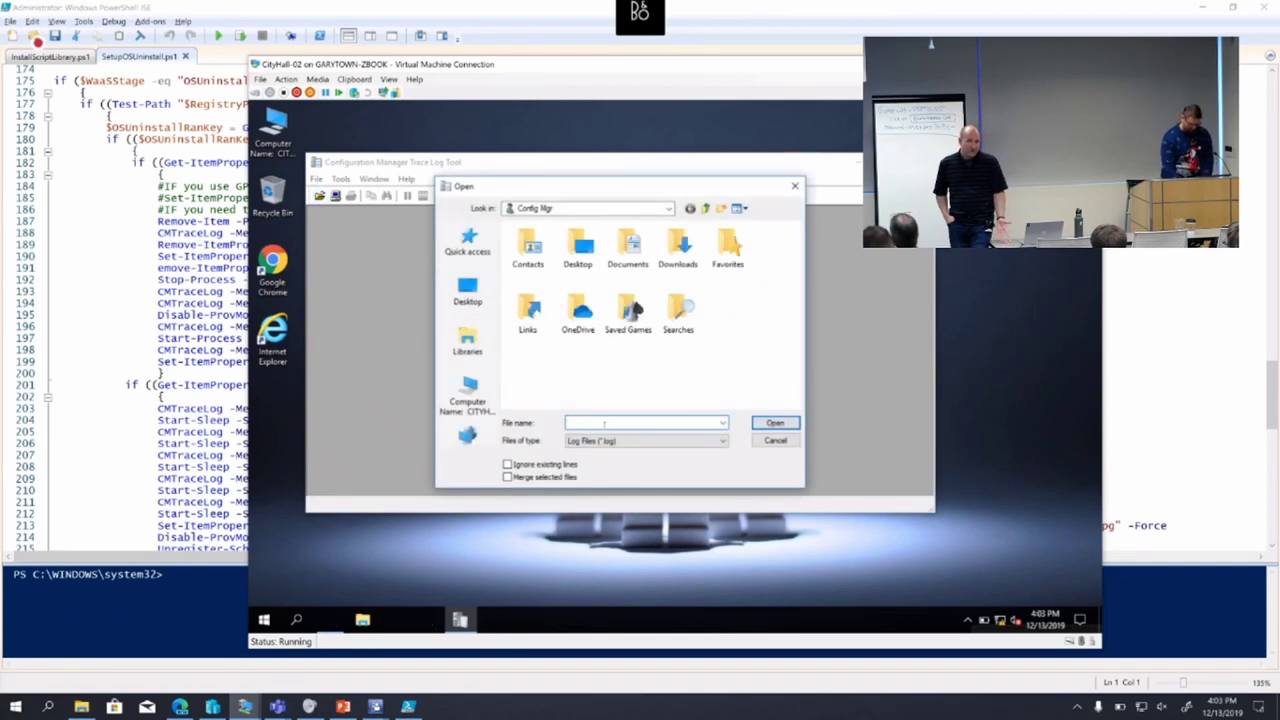
{"action": "type", "text": "c:\\windows"}
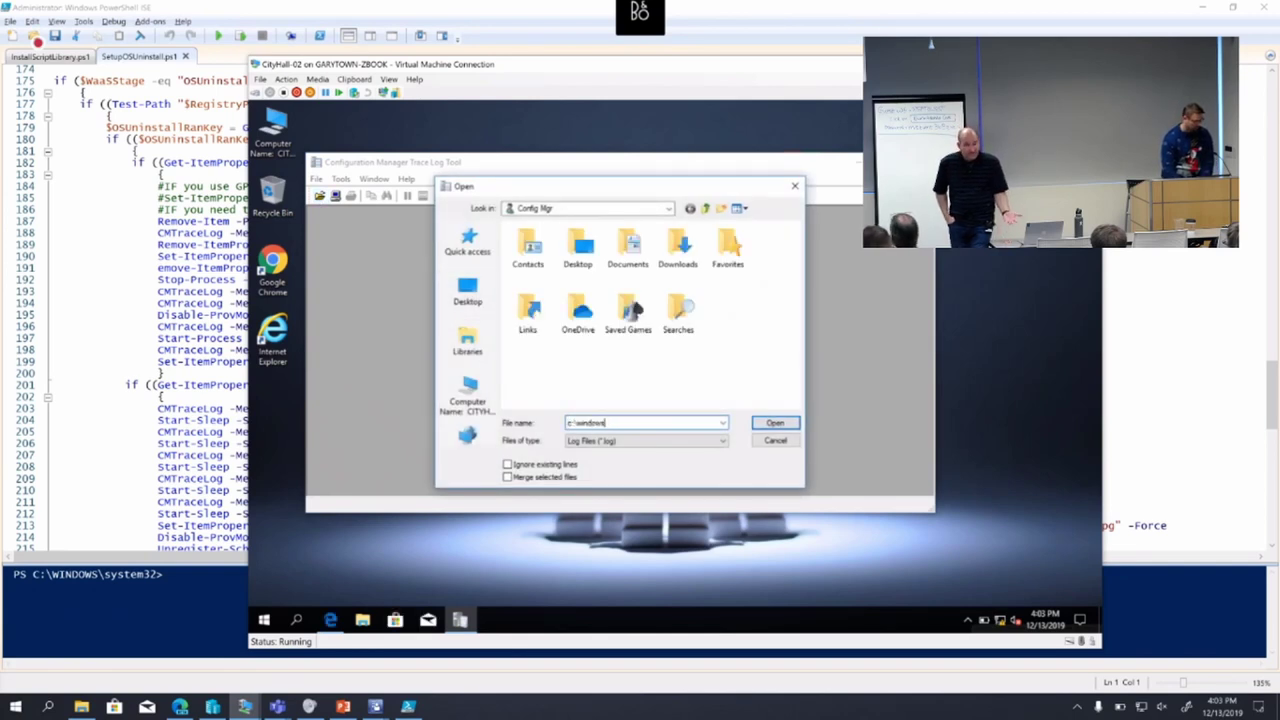
{"action": "type", "text": "\\ccm"}
{"action": "key", "text": "Return"}
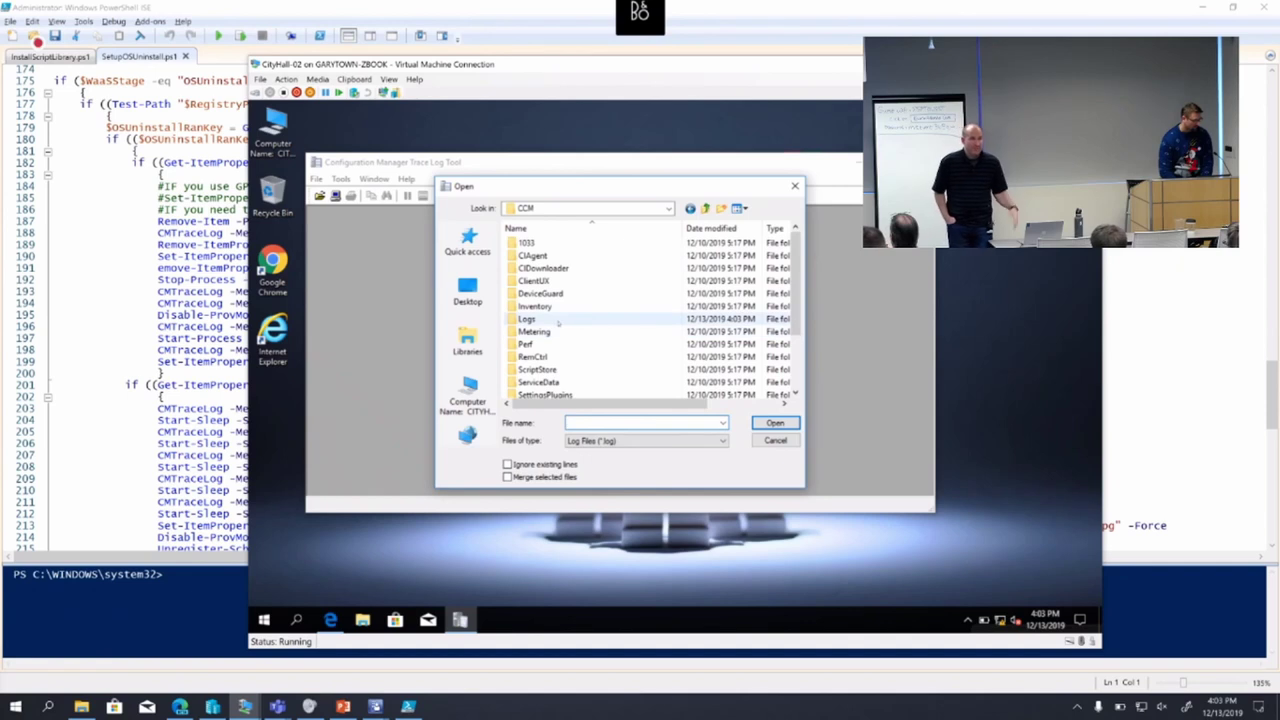
{"action": "double_click", "coordinate": [557, 321]}
{"action": "type", "text": "os"}
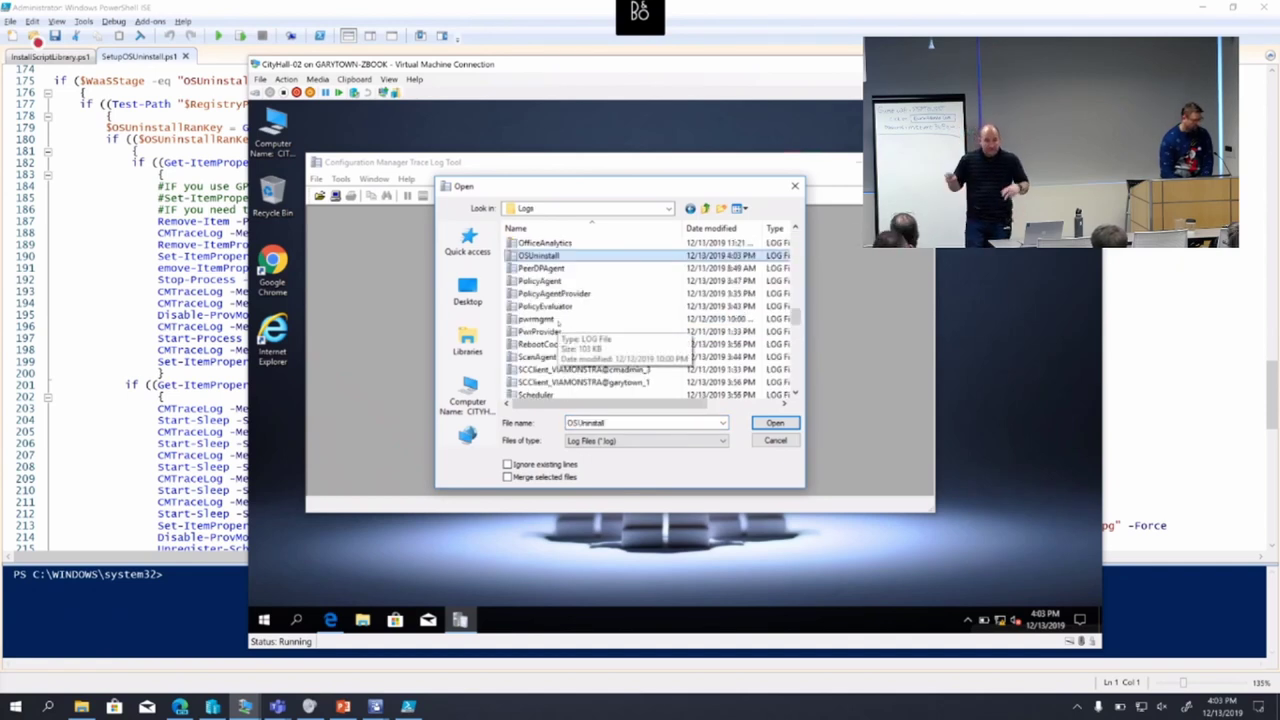
{"action": "key", "text": "Return"}
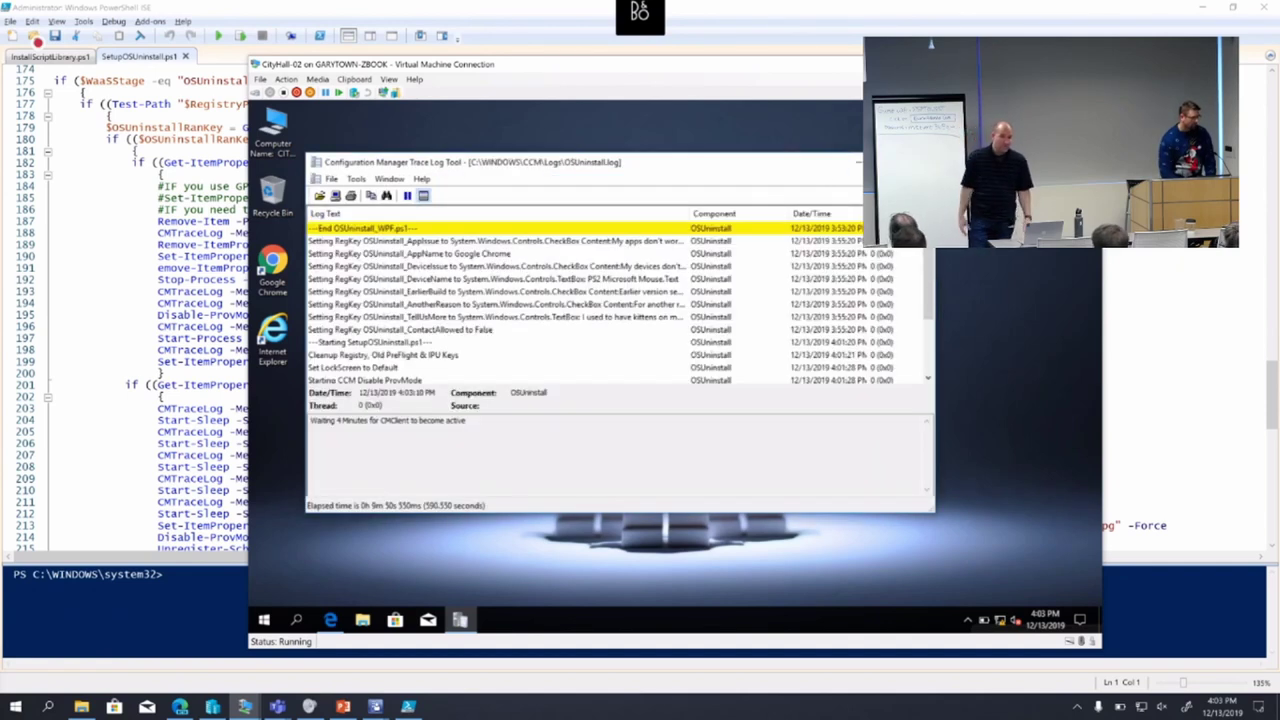
{"action": "left_click", "coordinate": [899, 161]}
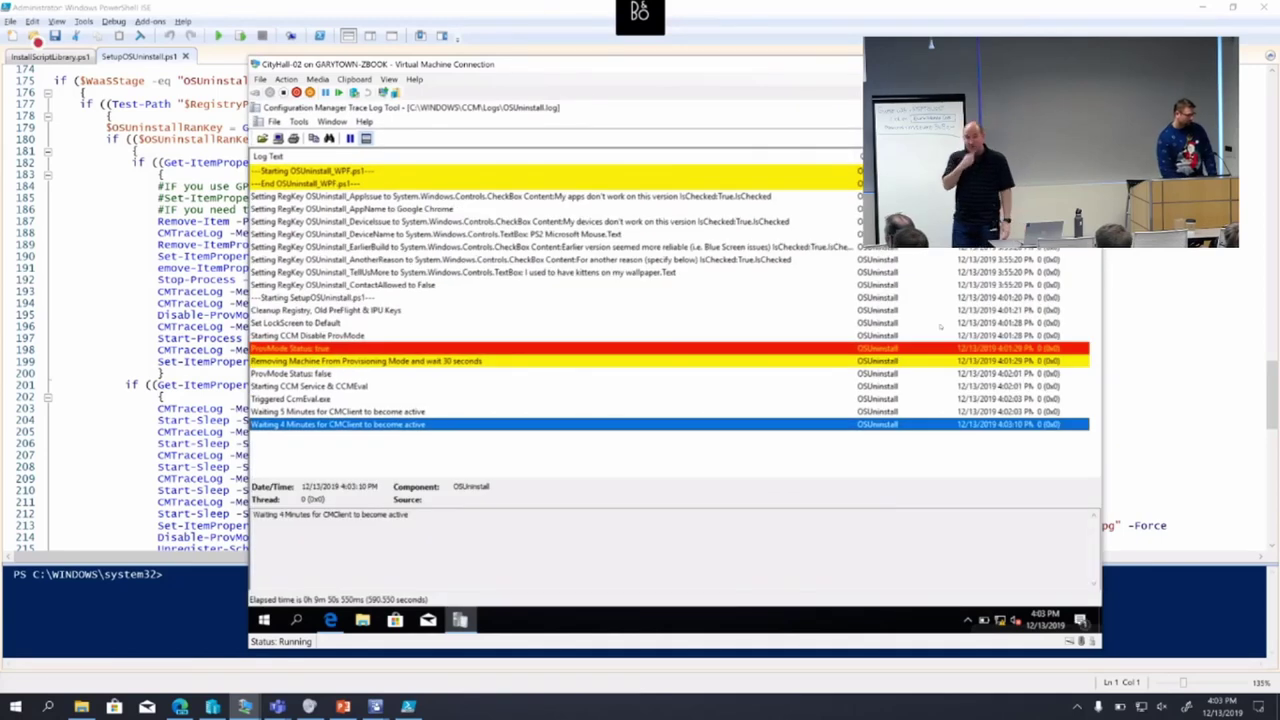
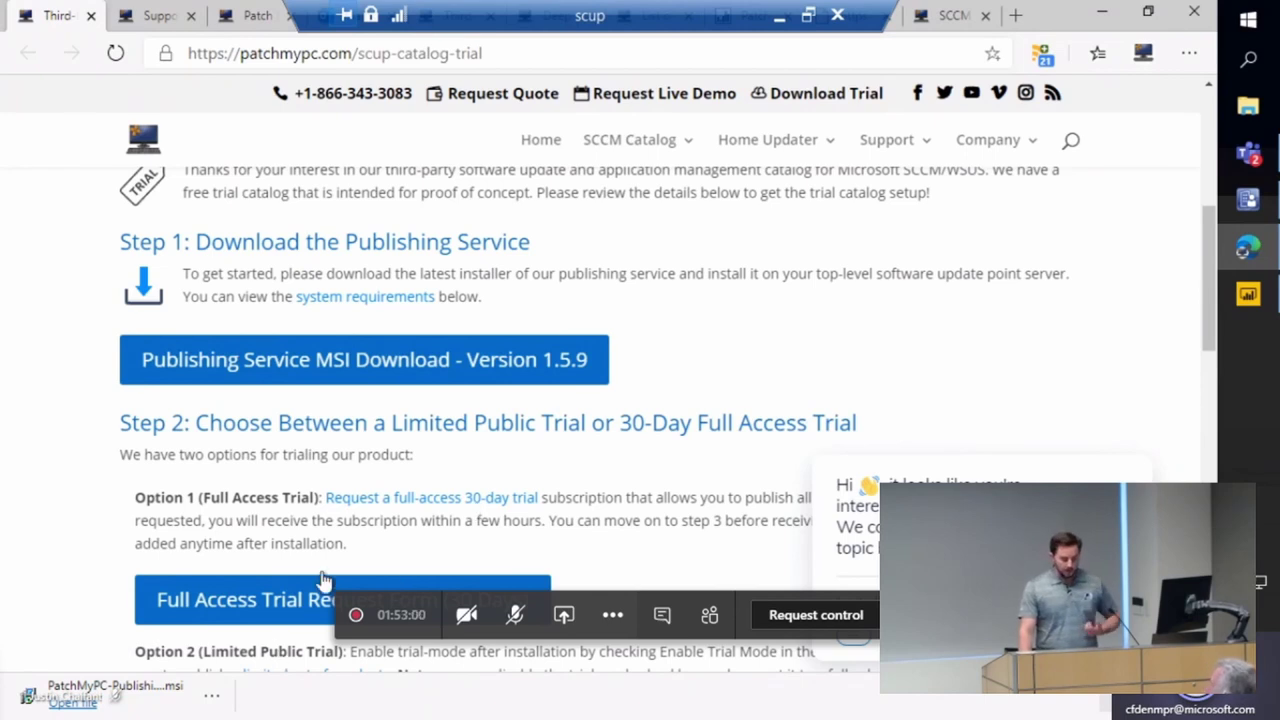
Run PatchMyPC-Publishing-Service.msi, approve the UAC prompts, accept the license and complete installation
{"action": "left_click", "coordinate": [182, 697]}
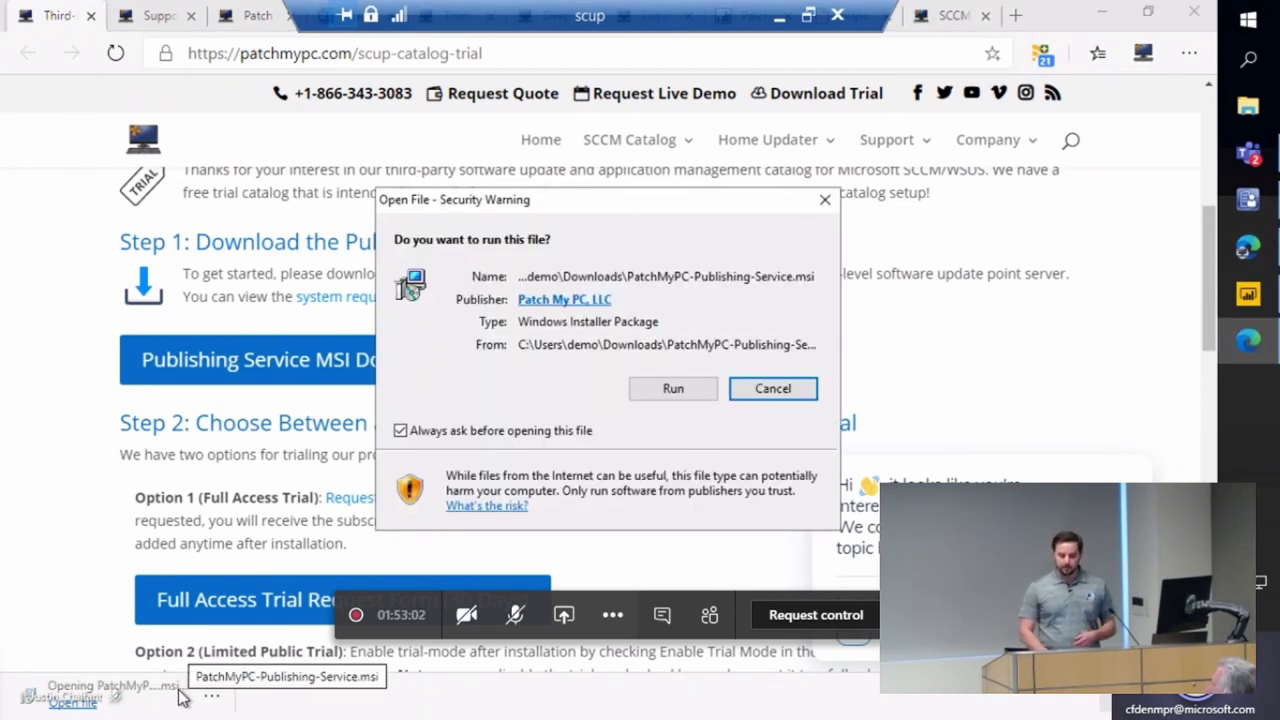
{"action": "left_click", "coordinate": [693, 390]}
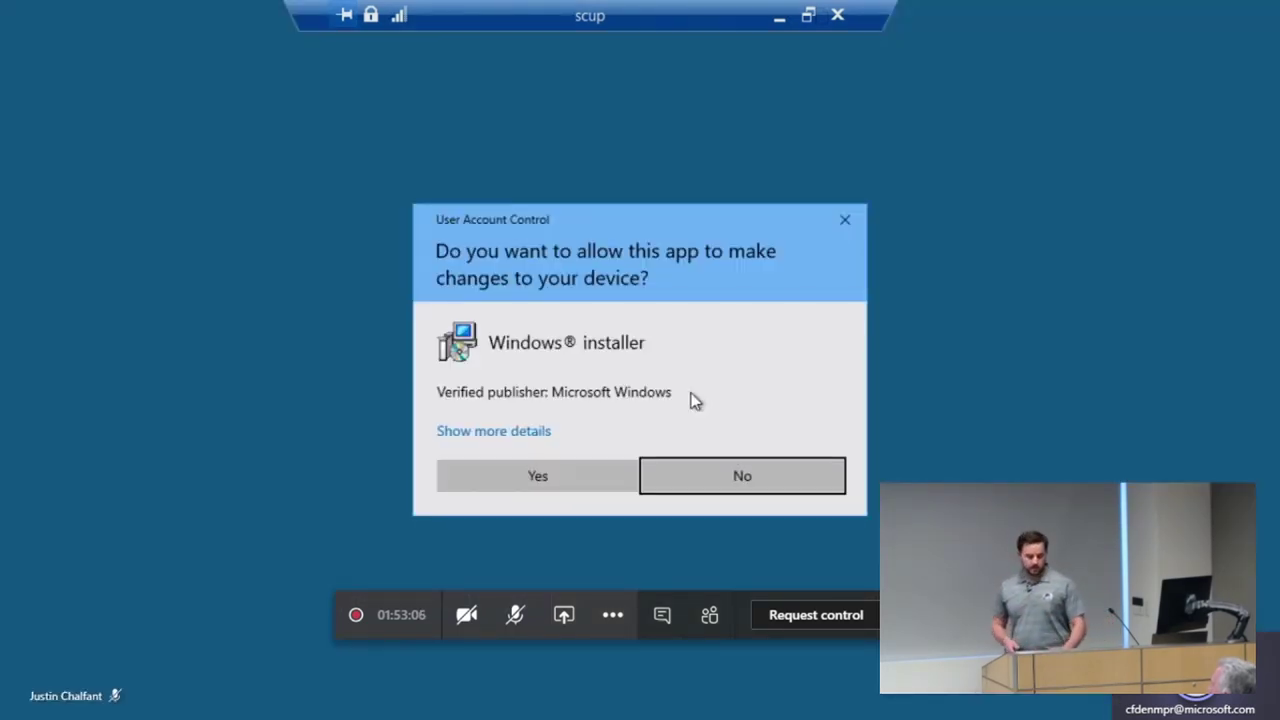
{"action": "key", "text": "Left"}
{"action": "key", "text": "Return"}
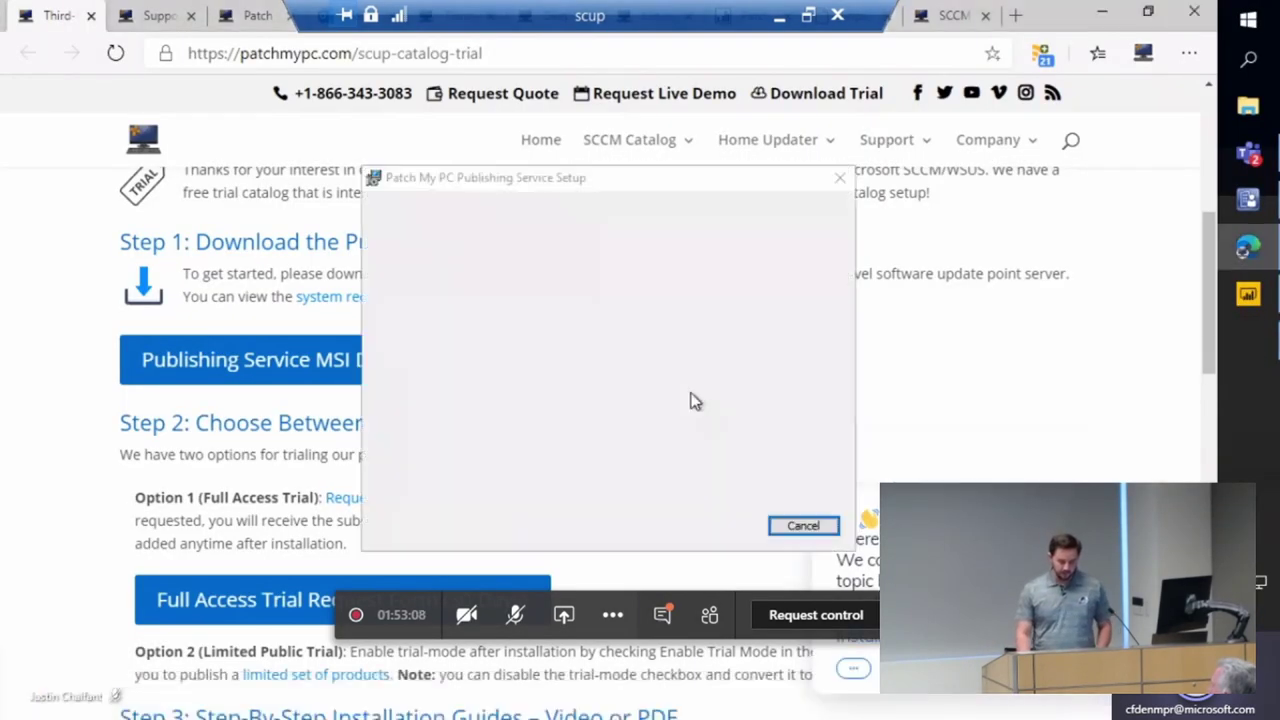
{"action": "left_click", "coordinate": [690, 530]}
{"action": "left_click", "coordinate": [574, 450]}
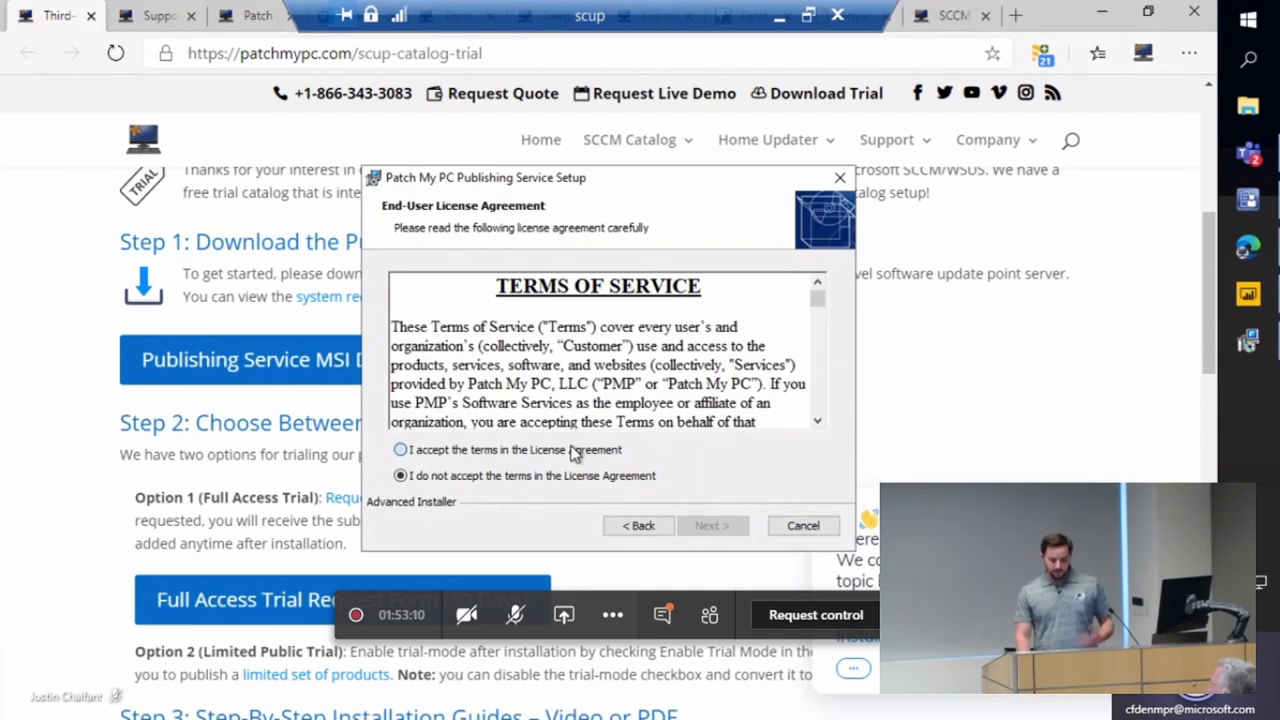
{"action": "left_click", "coordinate": [708, 527]}
{"action": "left_click", "coordinate": [708, 527]}
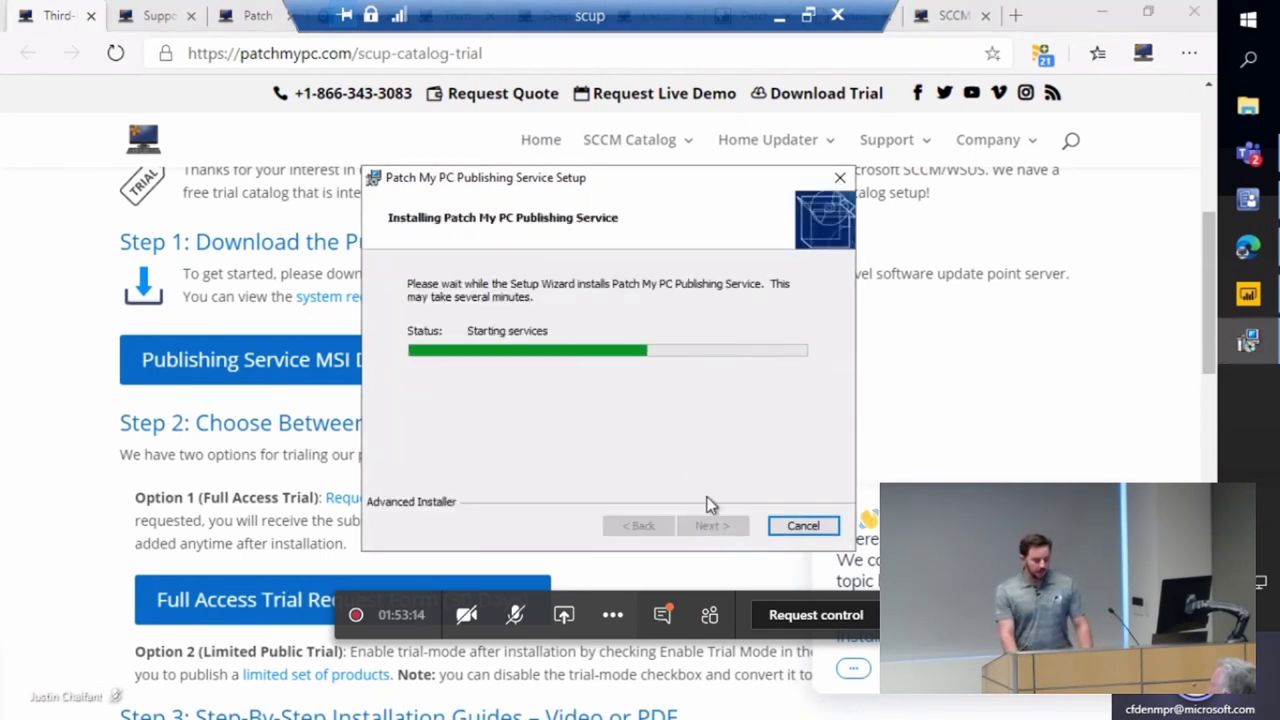
{"action": "left_click", "coordinate": [708, 527]}
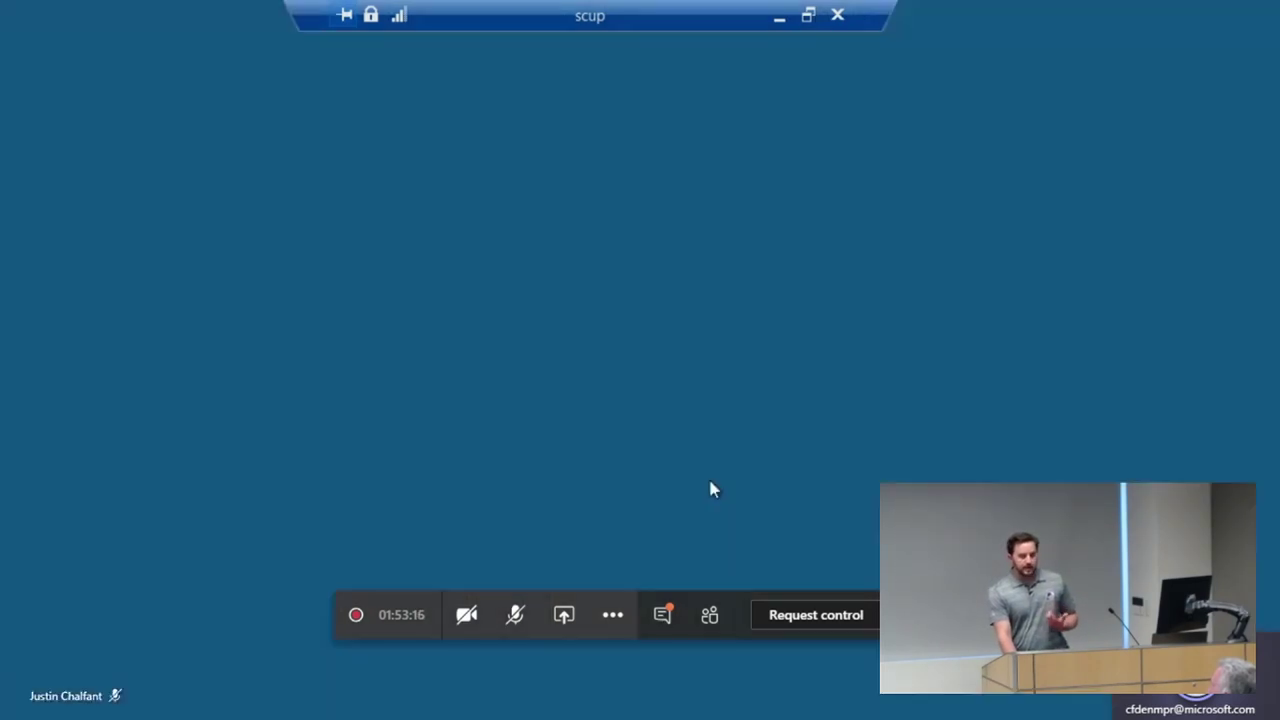
{"action": "left_click", "coordinate": [574, 485]}
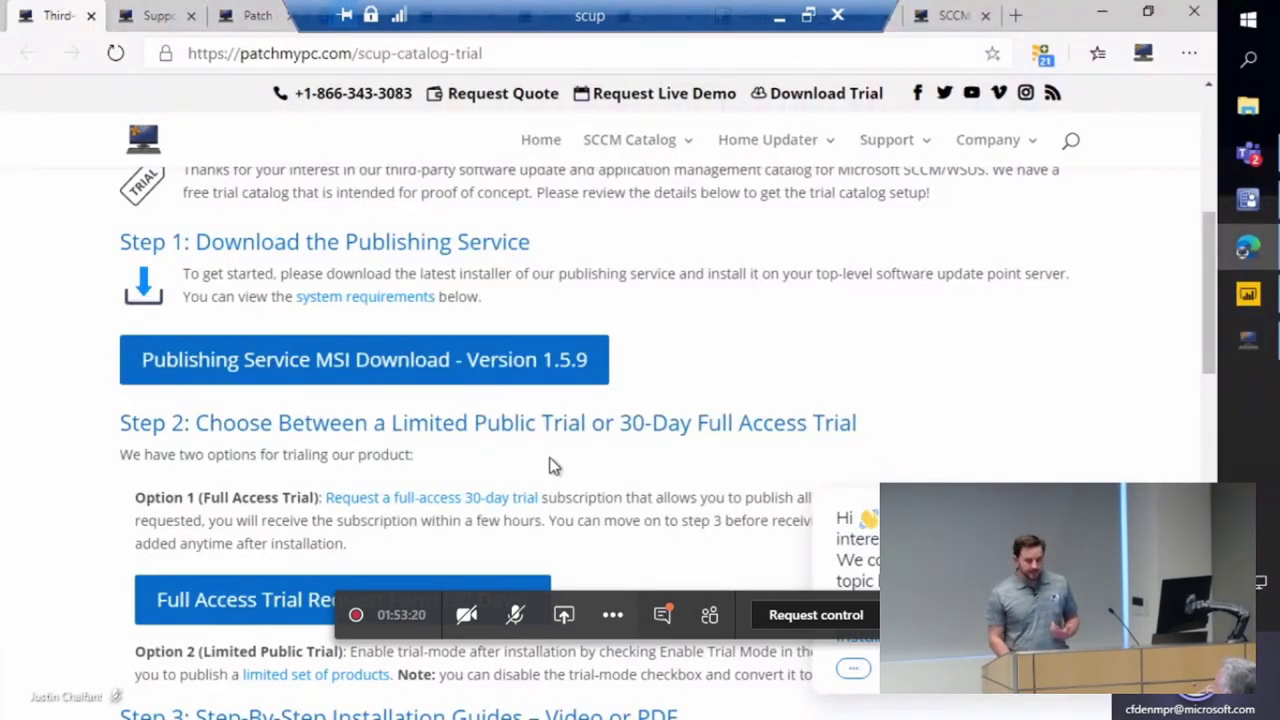
View and close the Full Access Trial Request Form, then switch to the Publishing Settings window
{"action": "scroll", "coordinate": [552, 466], "scroll_direction": "down", "scroll_amount": 1}
{"action": "scroll", "coordinate": [538, 457], "scroll_direction": "down", "scroll_amount": 2}
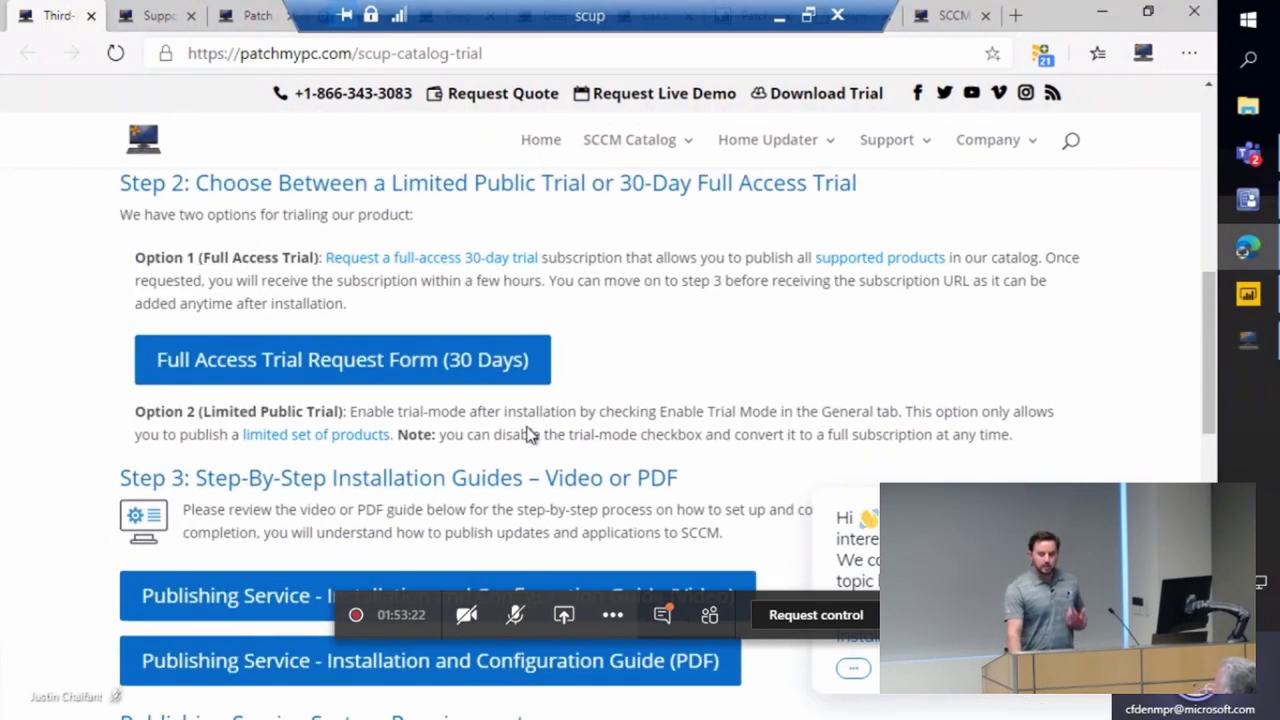
{"action": "left_click", "coordinate": [485, 371]}
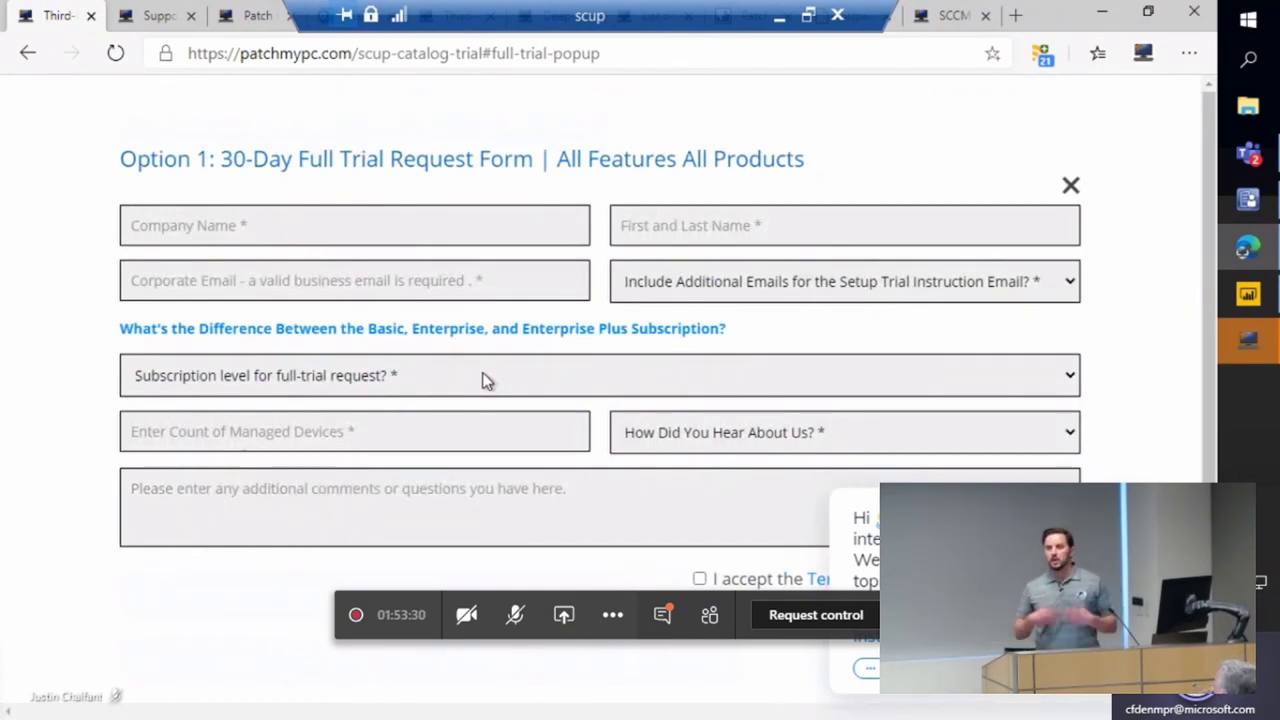
{"action": "left_click", "coordinate": [25, 251]}
{"action": "left_click", "coordinate": [1248, 340]}
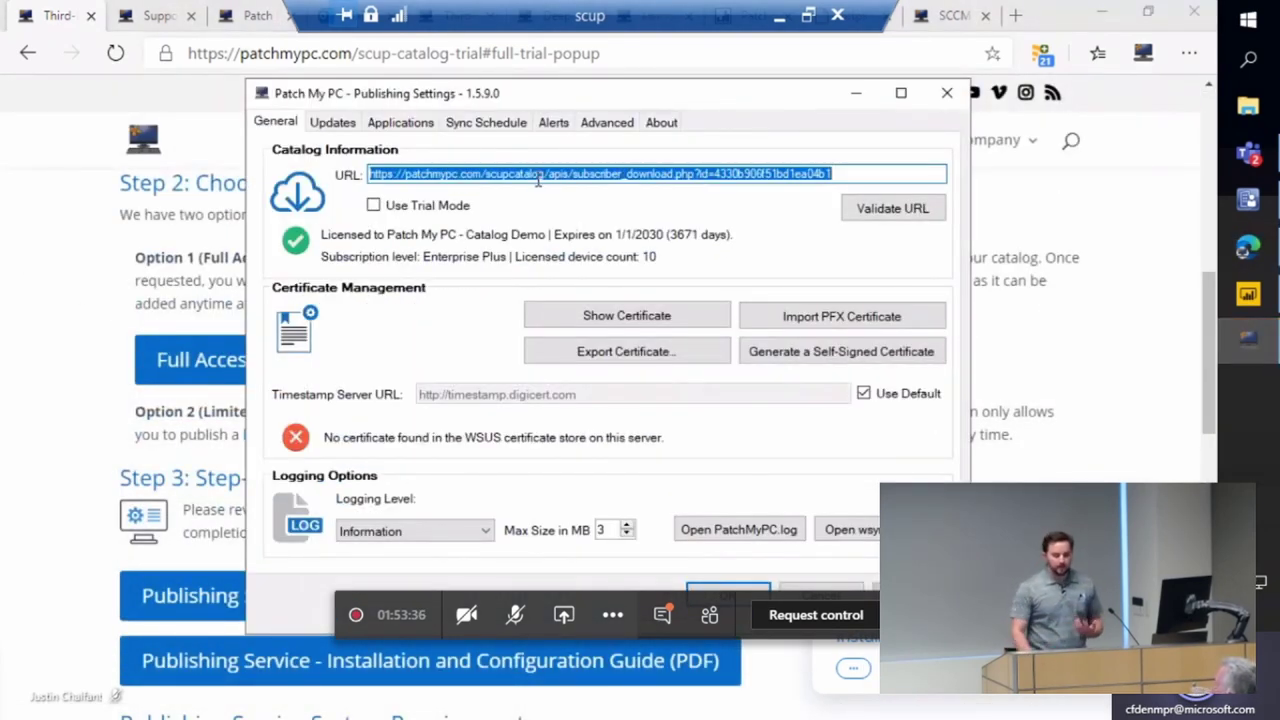
{"action": "left_click", "coordinate": [433, 207]}
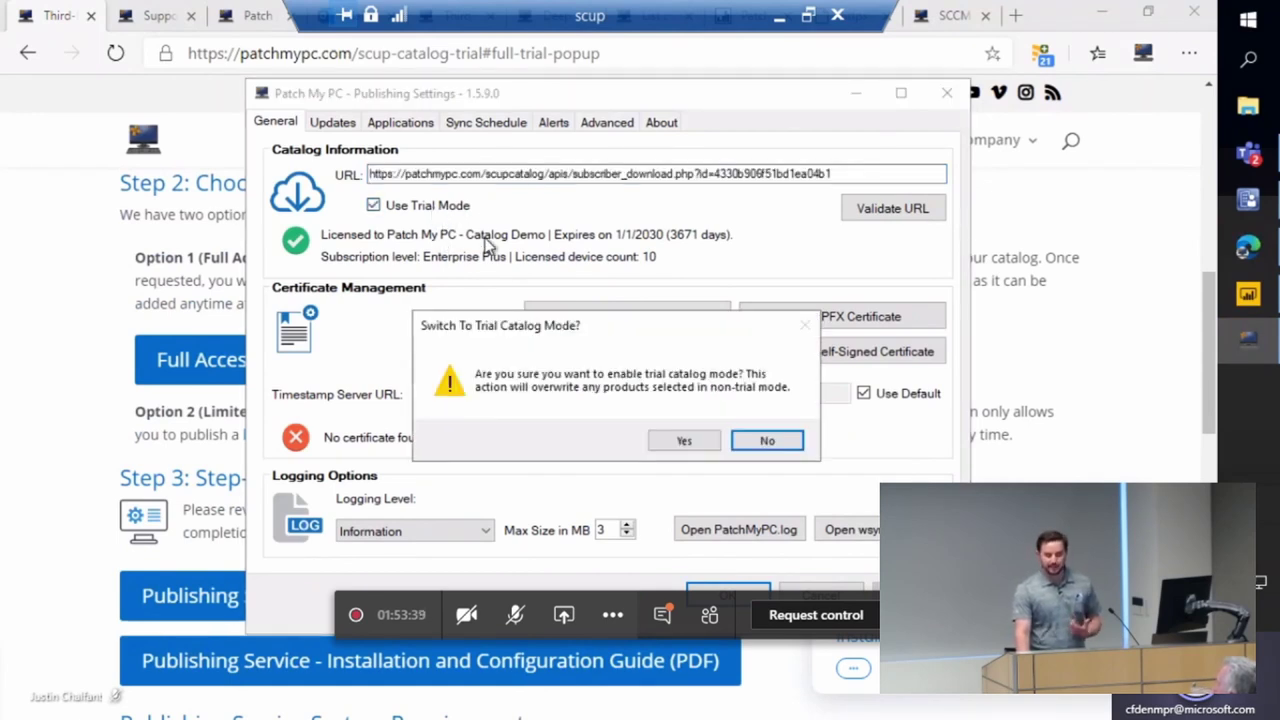
{"action": "left_click", "coordinate": [680, 438]}
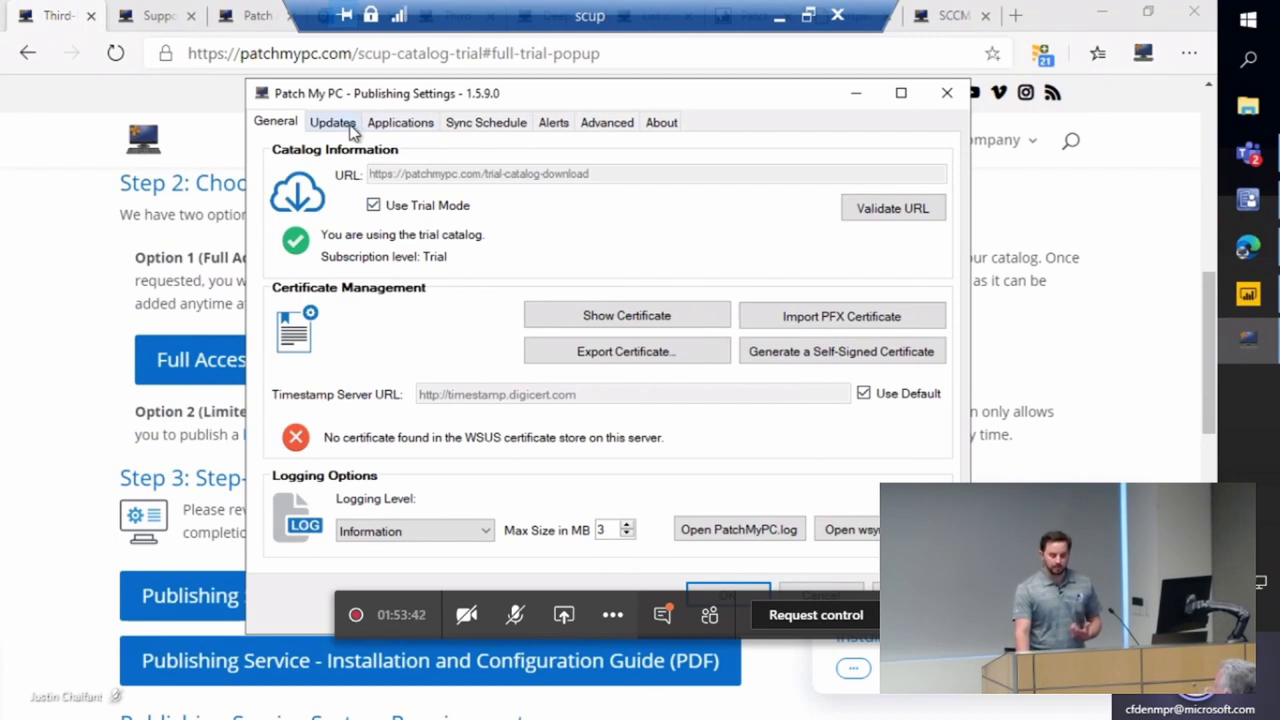
{"action": "left_click", "coordinate": [351, 128]}
{"action": "left_click", "coordinate": [935, 235]}
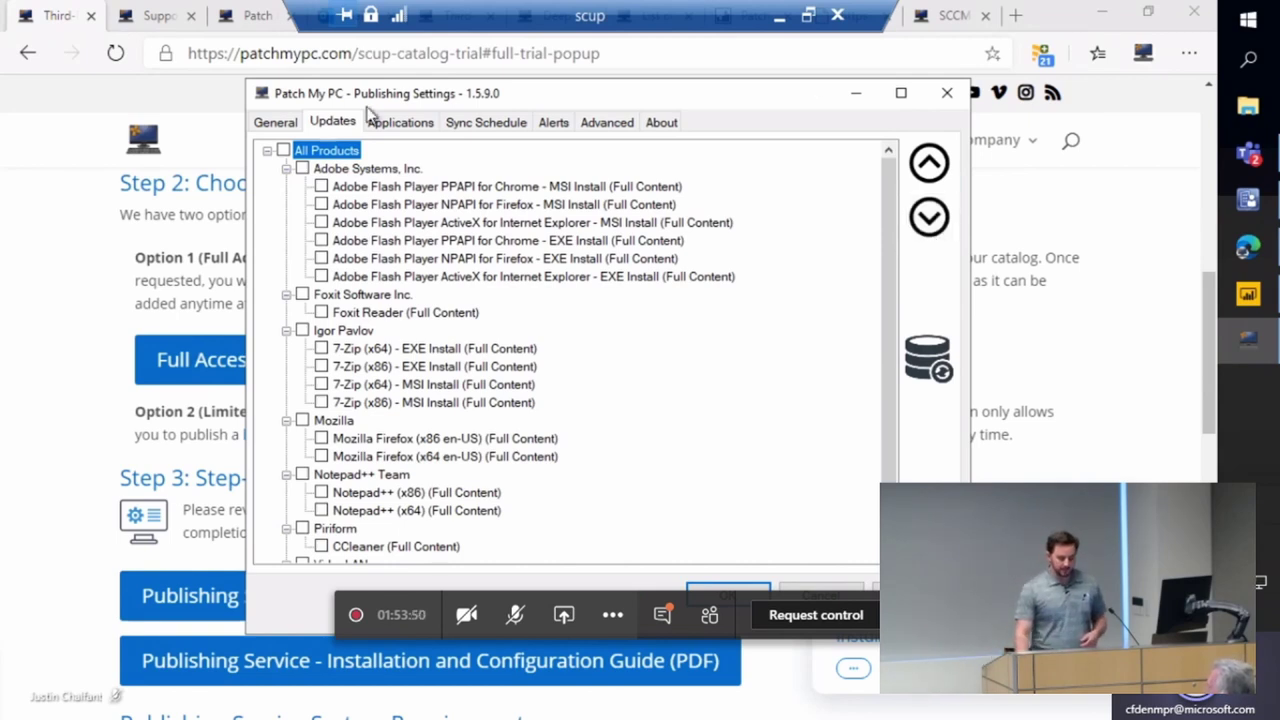
{"action": "left_click", "coordinate": [273, 122]}
{"action": "left_click", "coordinate": [373, 205]}
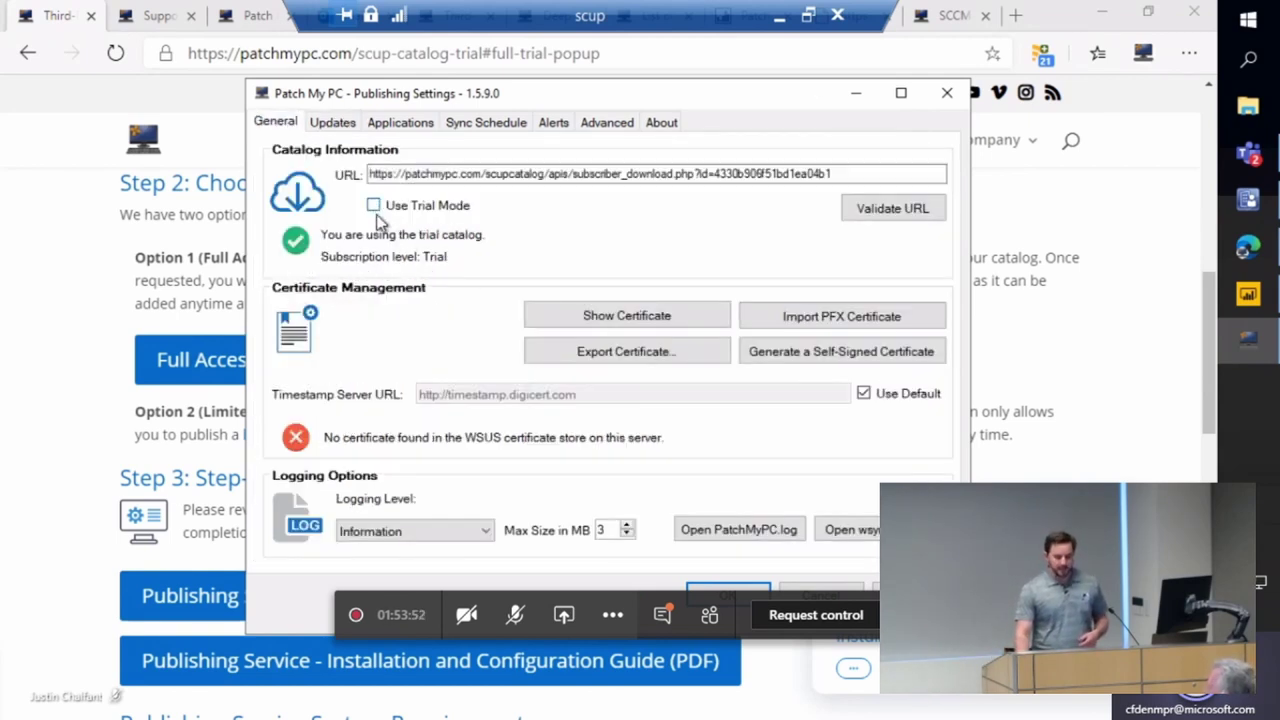
{"action": "left_click", "coordinate": [334, 124]}
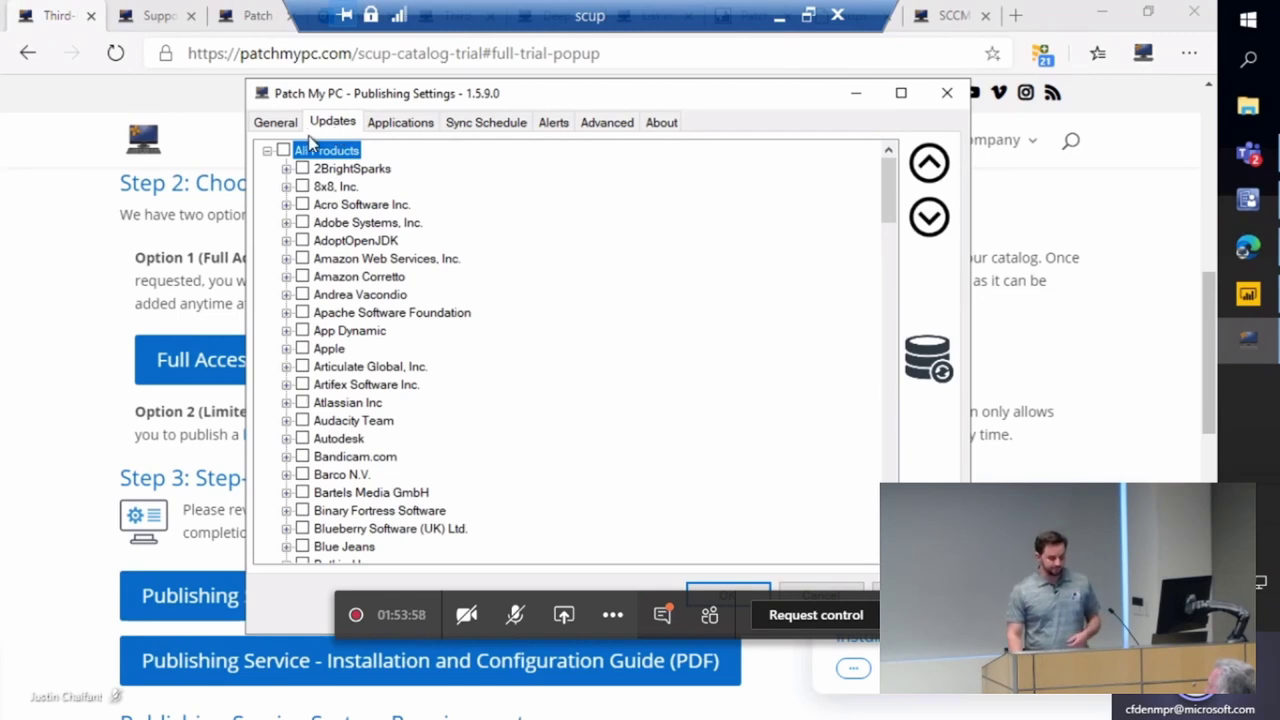
{"action": "left_click", "coordinate": [277, 124]}
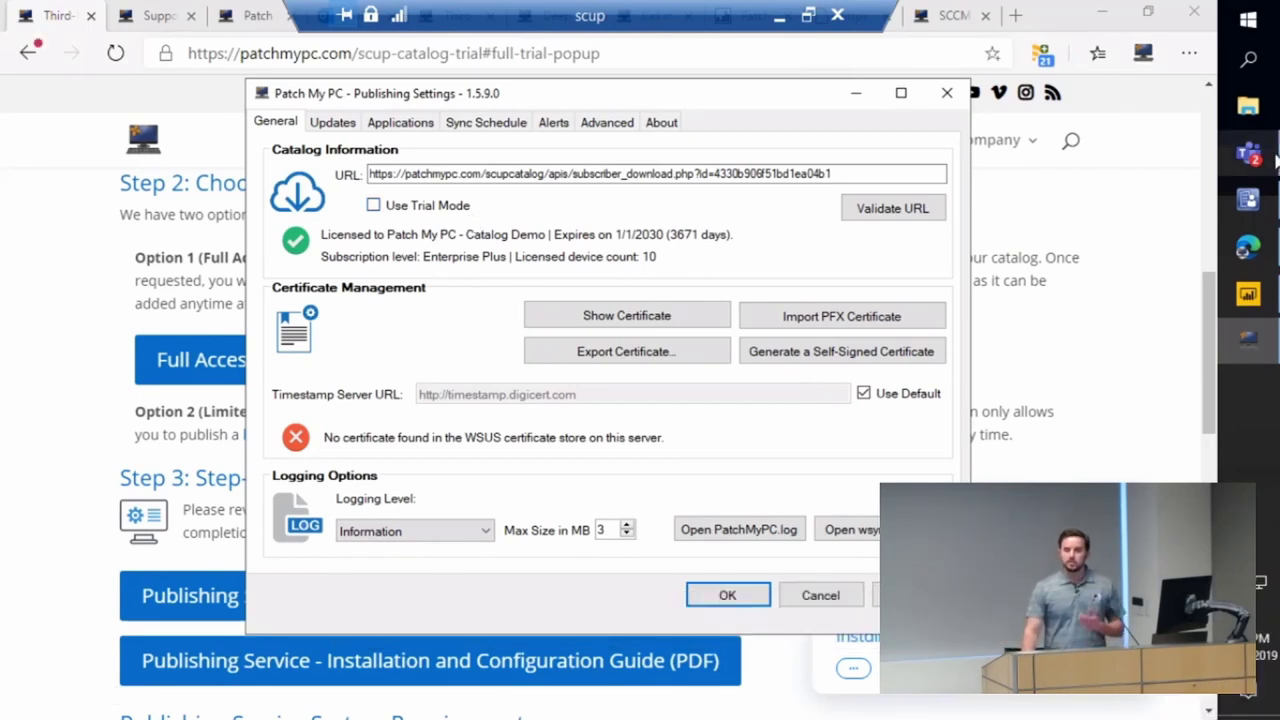
{"action": "mouse_move", "coordinate": [1248, 155]}
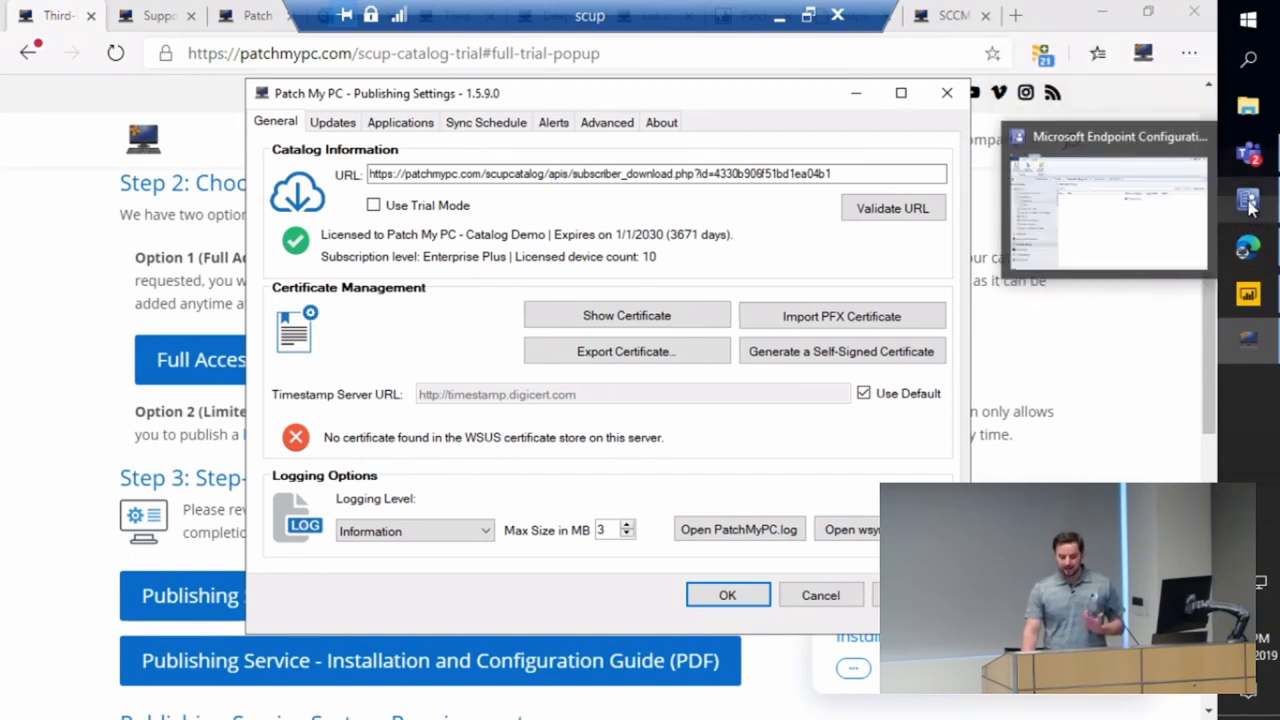
Open the TPV site's Software Update Point component properties under Administration > Sites
{"action": "left_click", "coordinate": [1242, 208]}
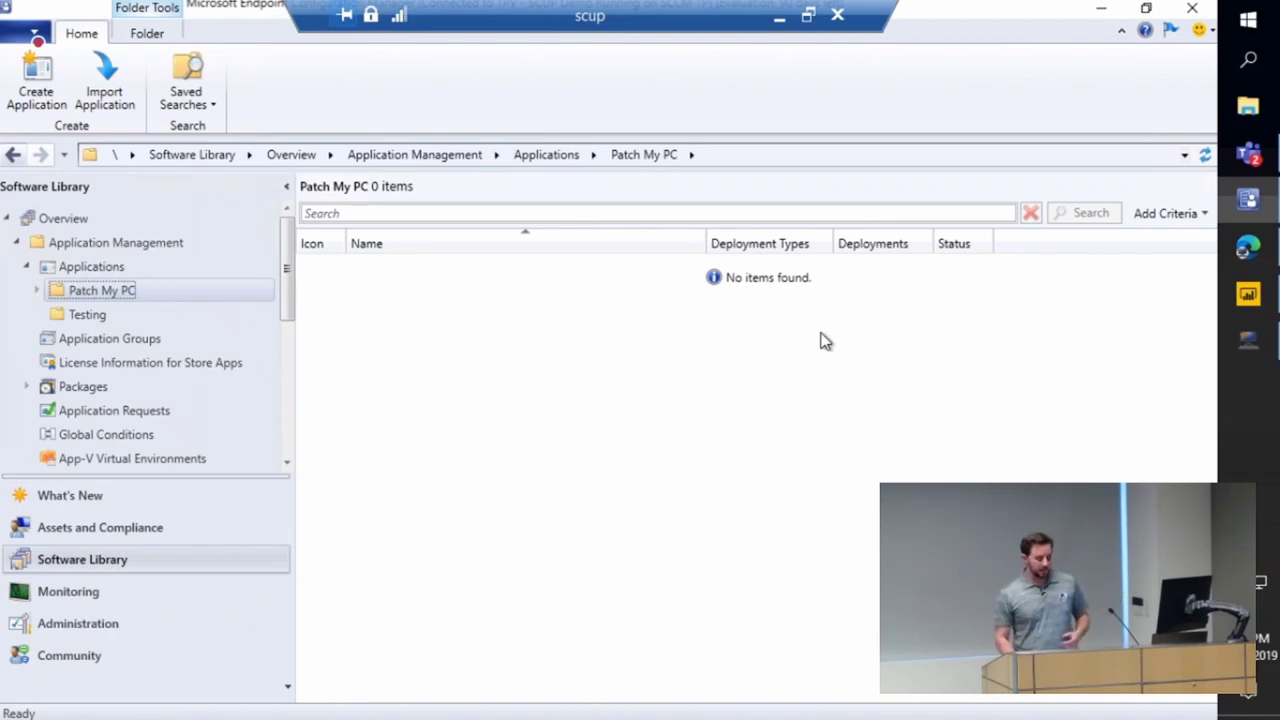
{"action": "left_click", "coordinate": [136, 628]}
{"action": "left_click", "coordinate": [97, 314]}
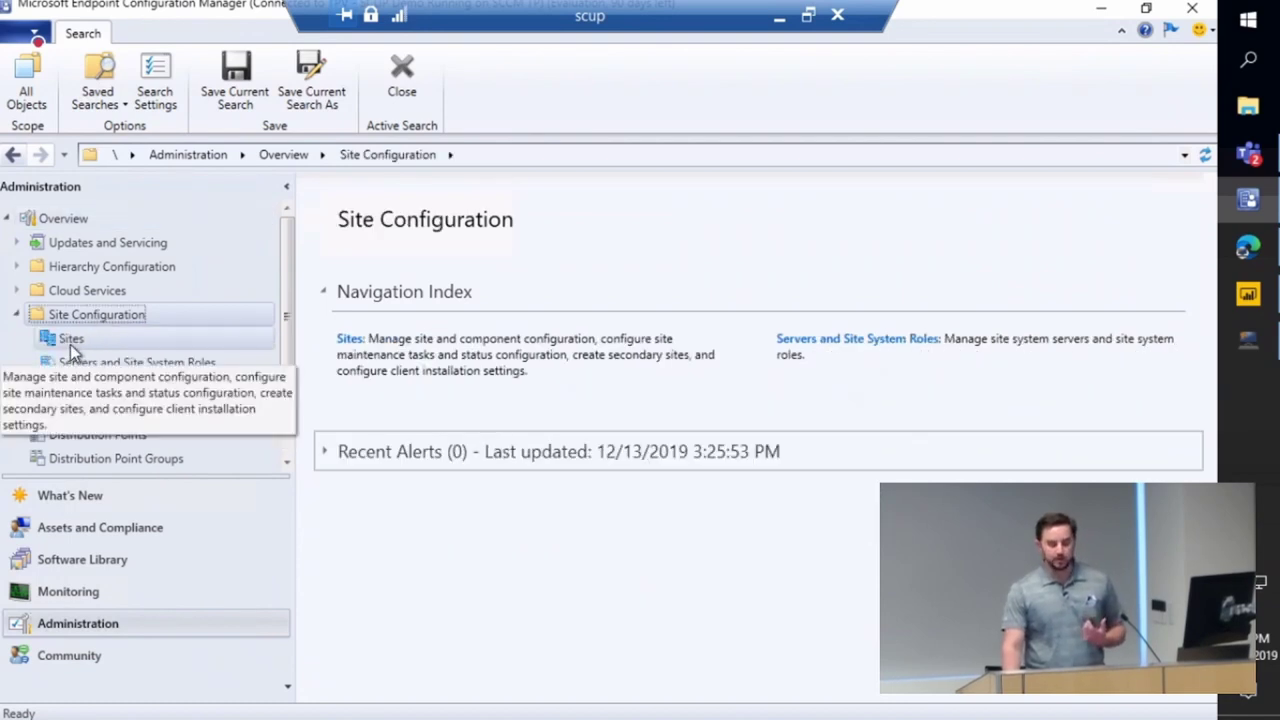
{"action": "left_click", "coordinate": [62, 338]}
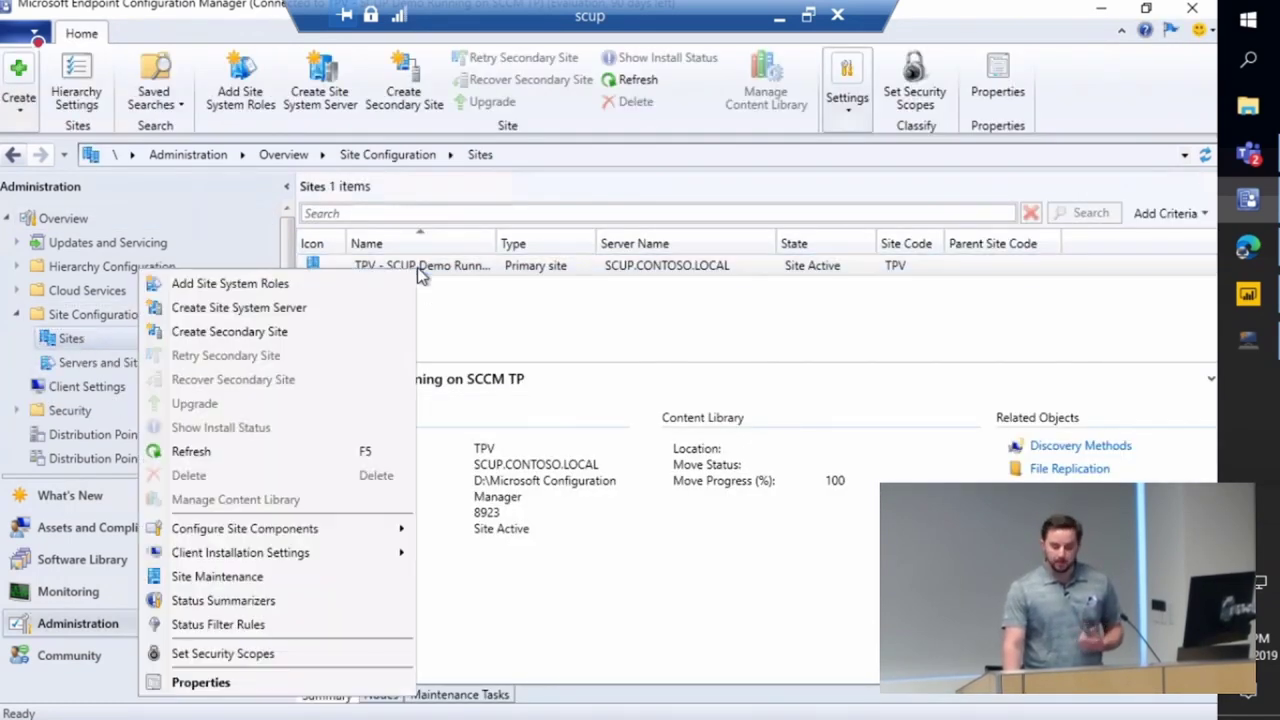
{"action": "right_click", "coordinate": [417, 268]}
{"action": "mouse_move", "coordinate": [400, 530]}
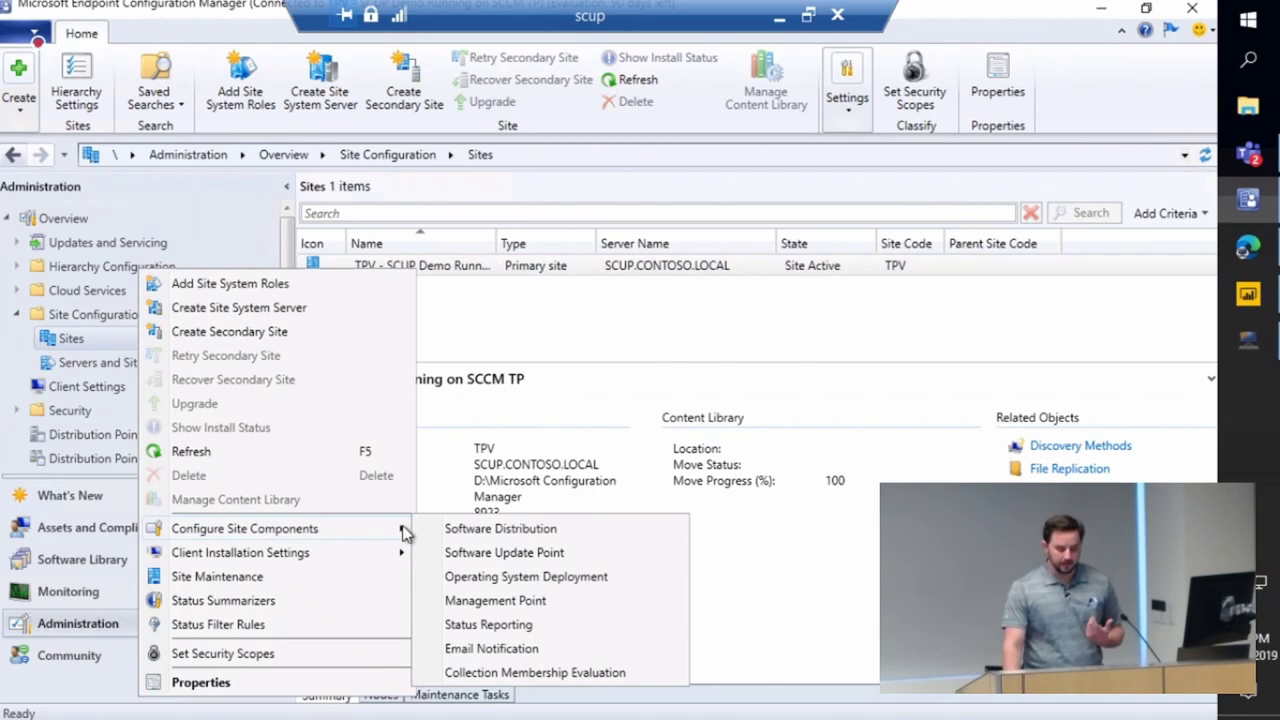
{"action": "left_click", "coordinate": [537, 555]}
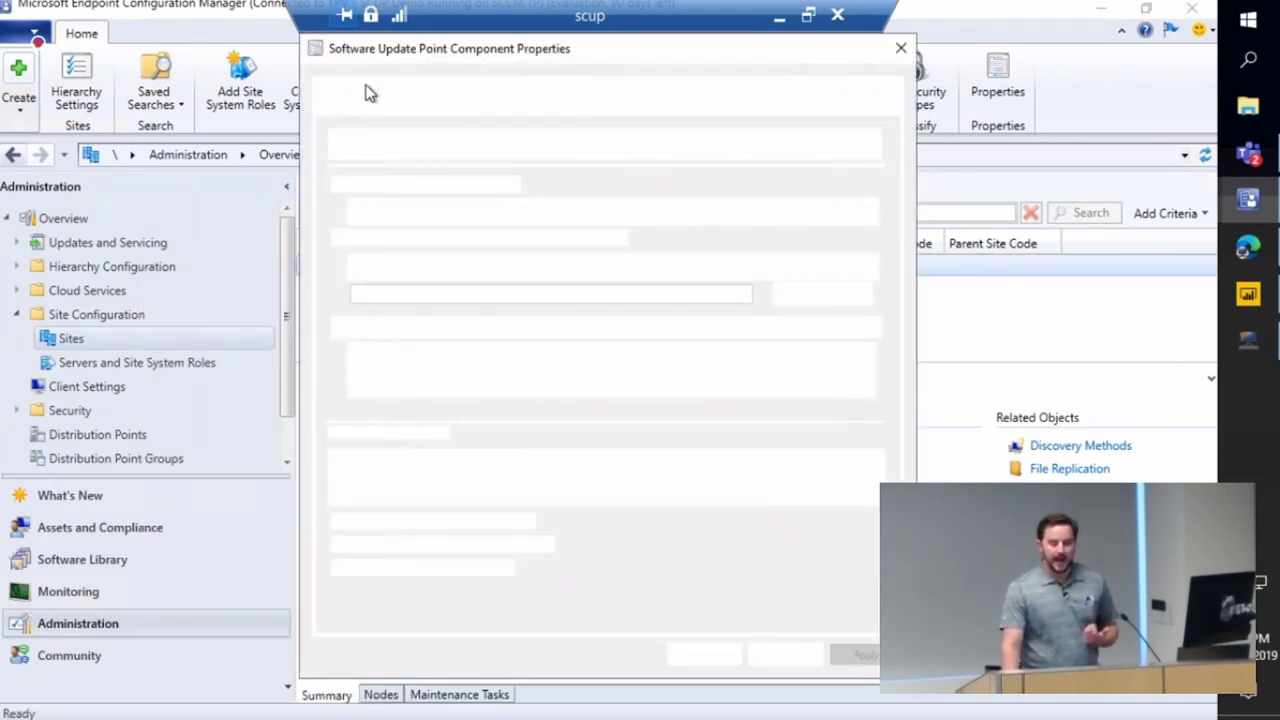
Enable third-party software updates with a Configuration Manager-managed certificate, and apply
{"action": "left_click", "coordinate": [366, 88]}
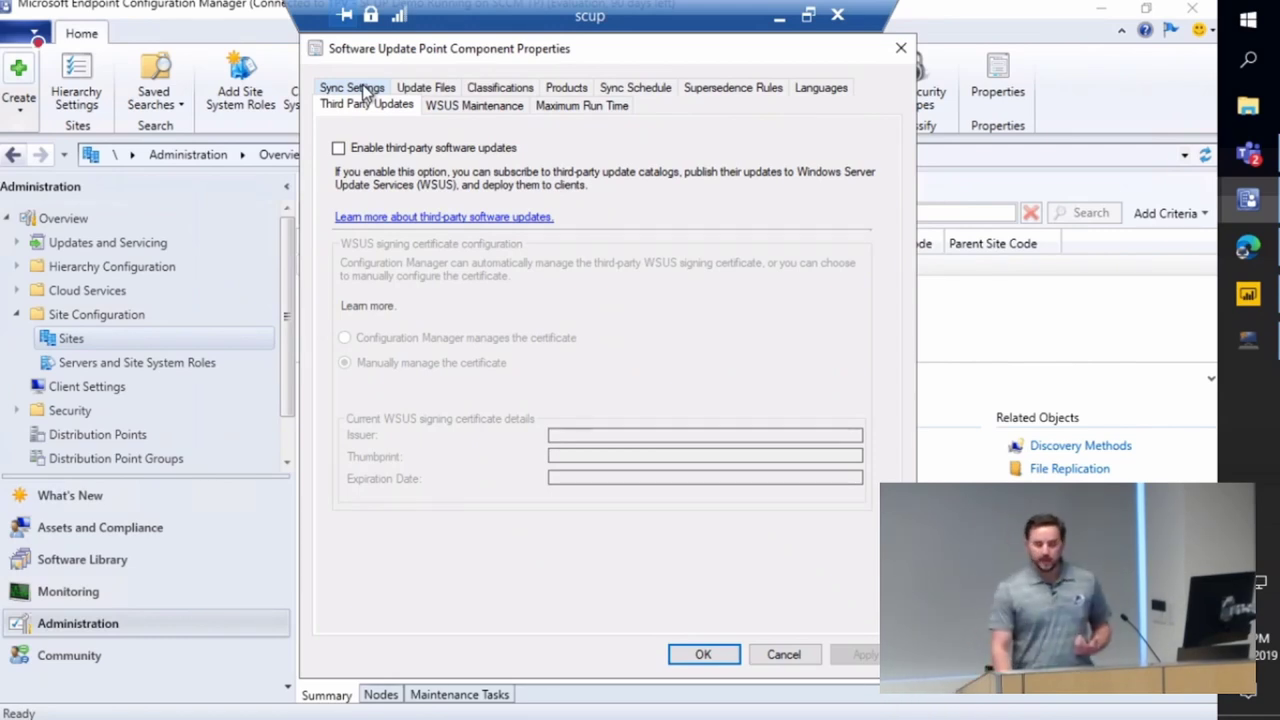
{"action": "left_click", "coordinate": [408, 149]}
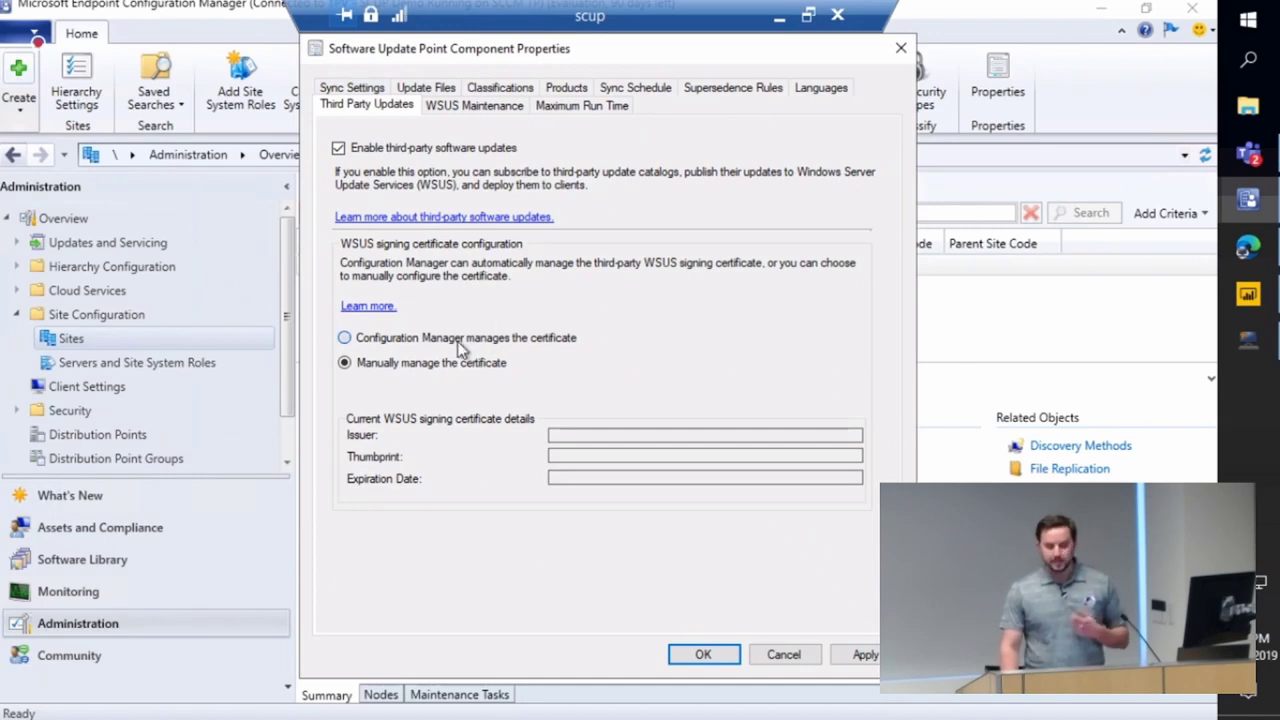
{"action": "left_click", "coordinate": [460, 345]}
{"action": "left_click", "coordinate": [858, 655]}
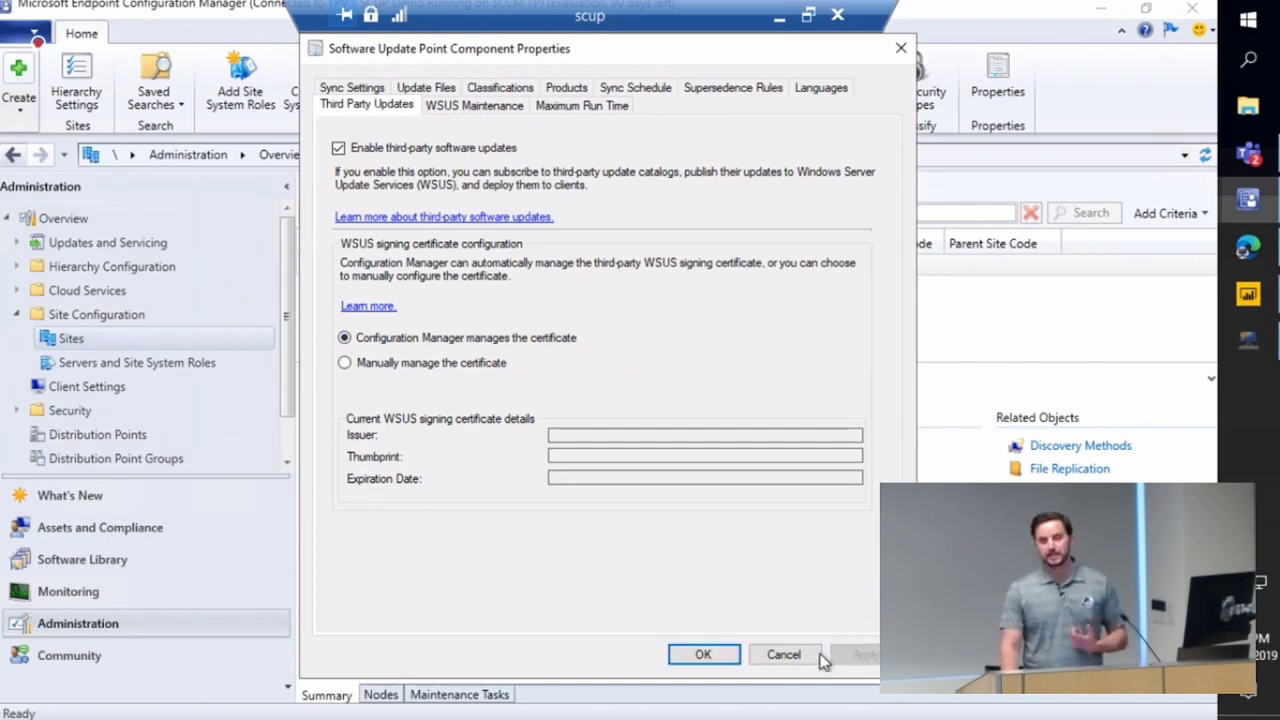
{"action": "left_click", "coordinate": [733, 664]}
{"action": "left_click", "coordinate": [131, 560]}
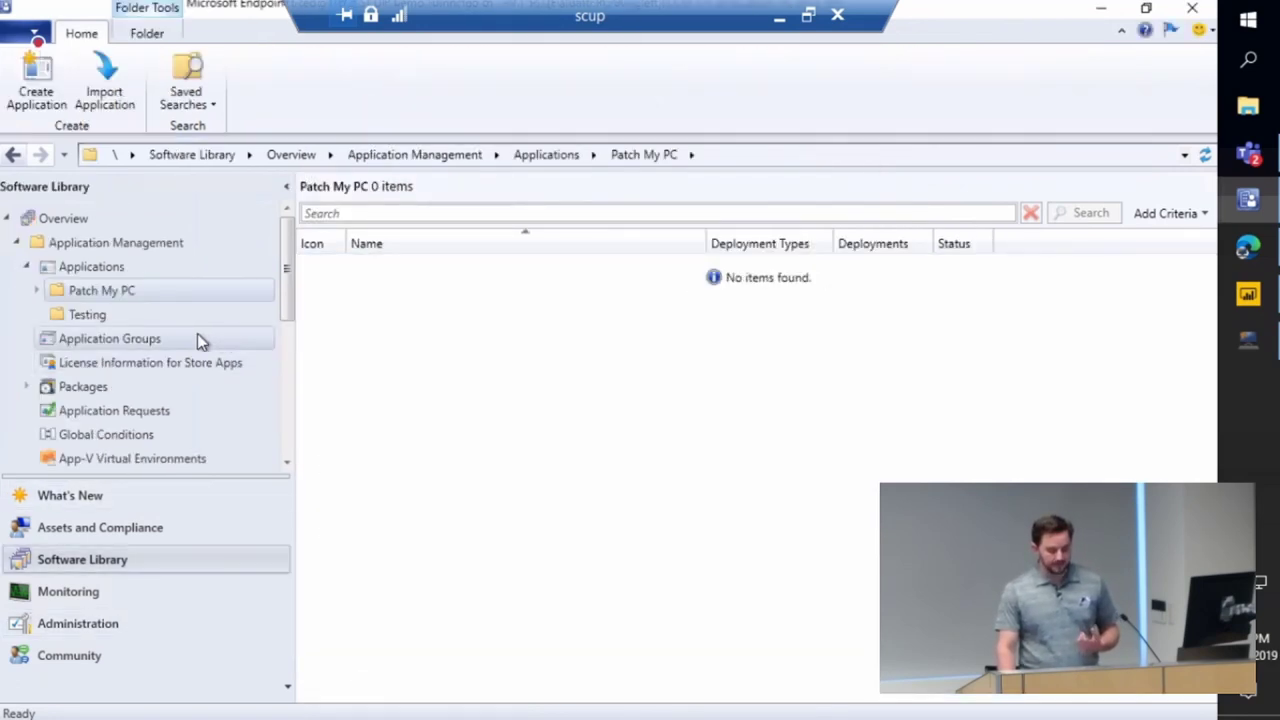
Synchronize All Software Updates site-wide, then open wsyncmgr.log from Publishing Settings
{"action": "scroll", "coordinate": [133, 400], "scroll_direction": "down", "scroll_amount": 2}
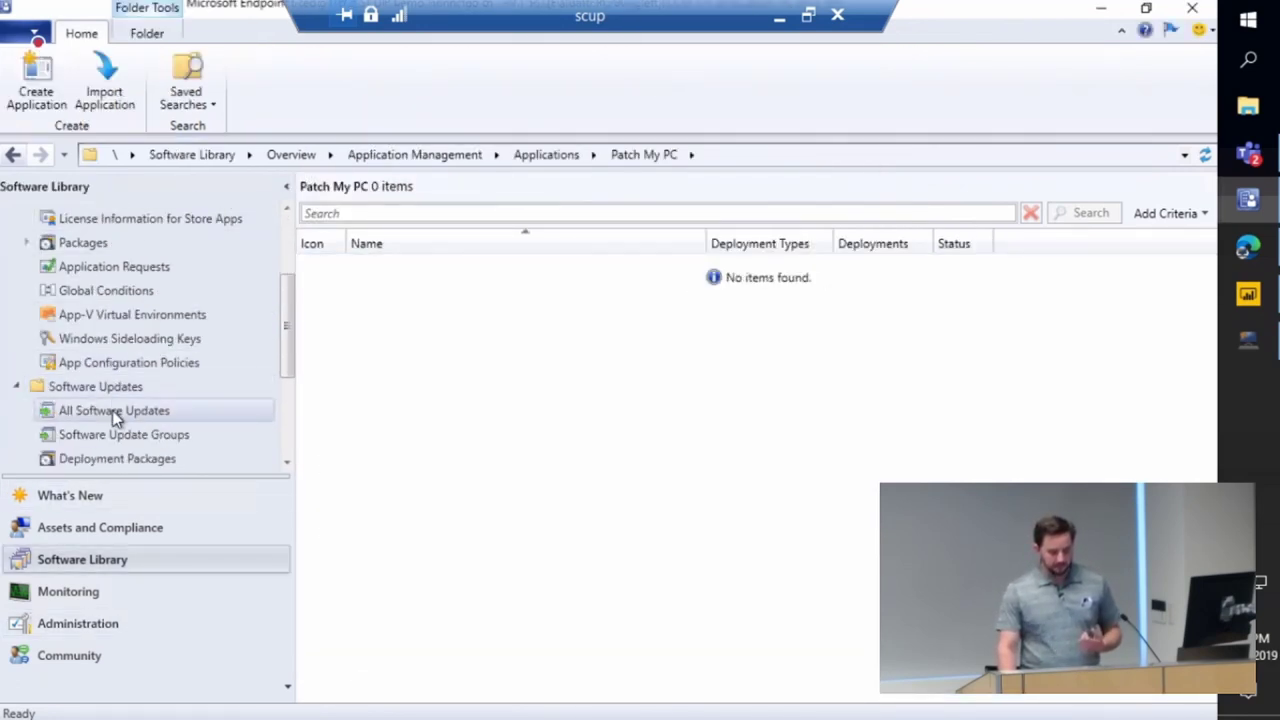
{"action": "right_click", "coordinate": [112, 410]}
{"action": "left_click", "coordinate": [188, 425]}
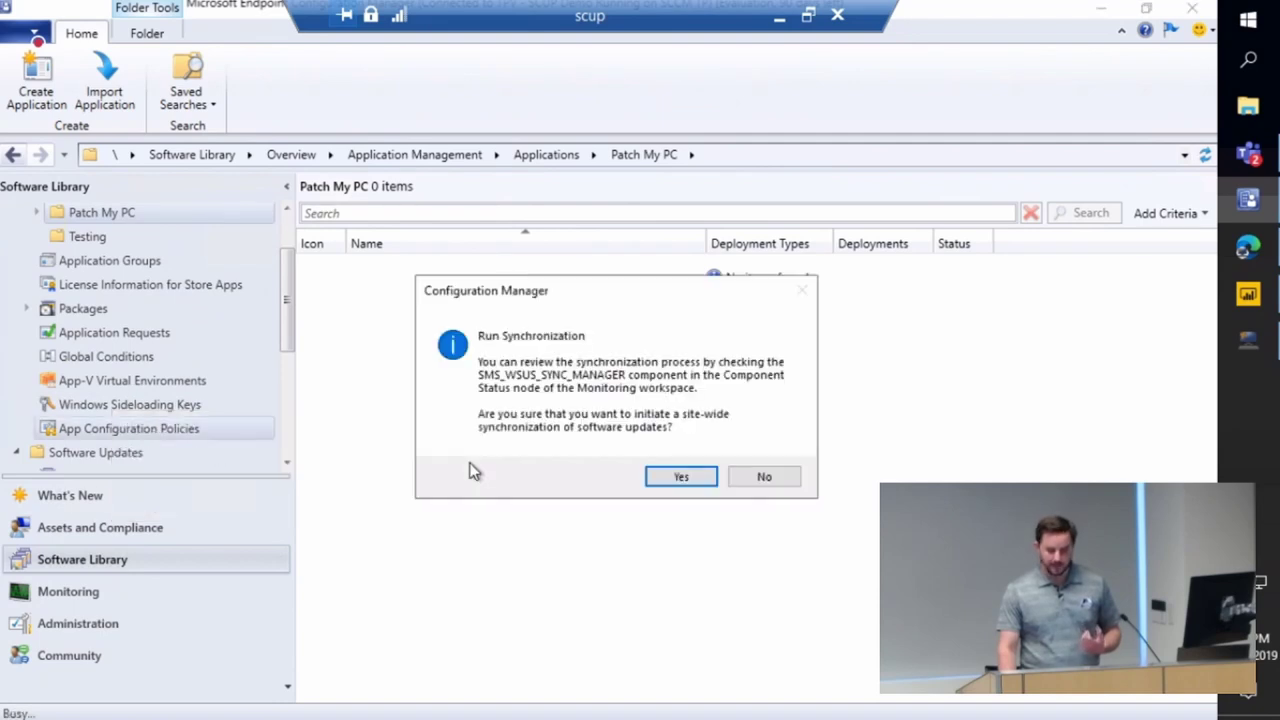
{"action": "left_click", "coordinate": [680, 477]}
{"action": "left_click", "coordinate": [1255, 341]}
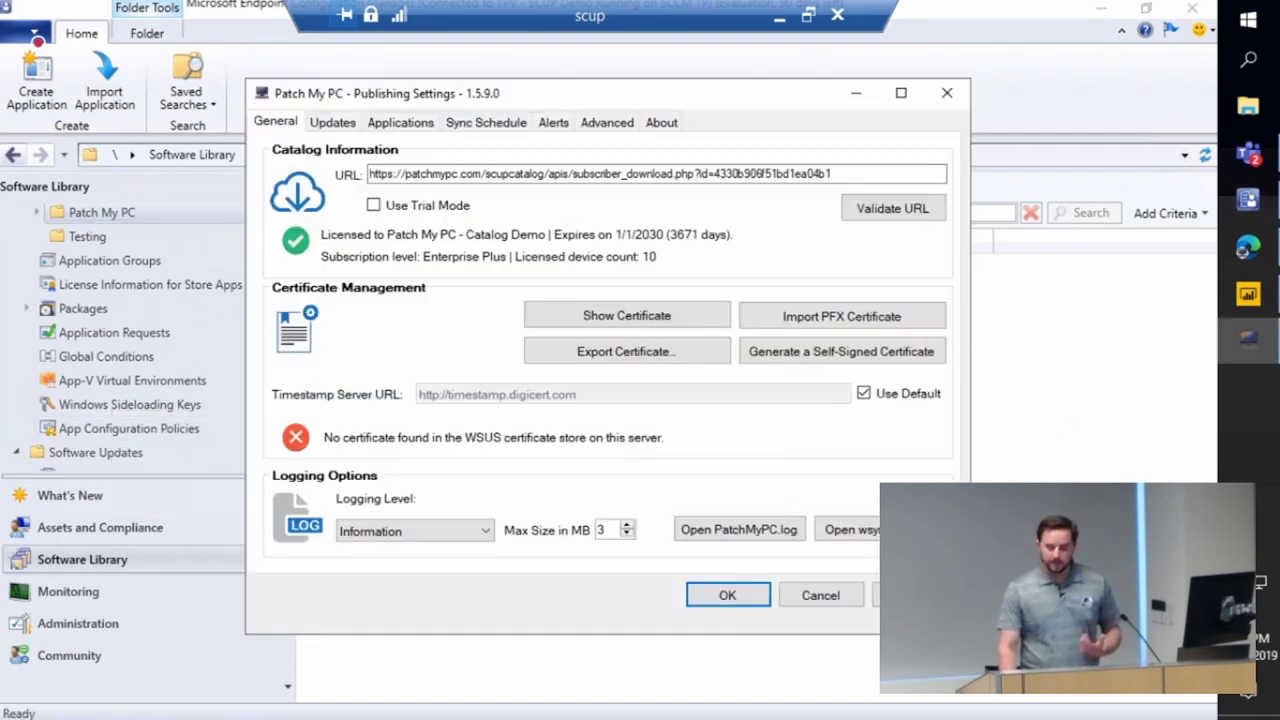
{"action": "left_click", "coordinate": [855, 531]}
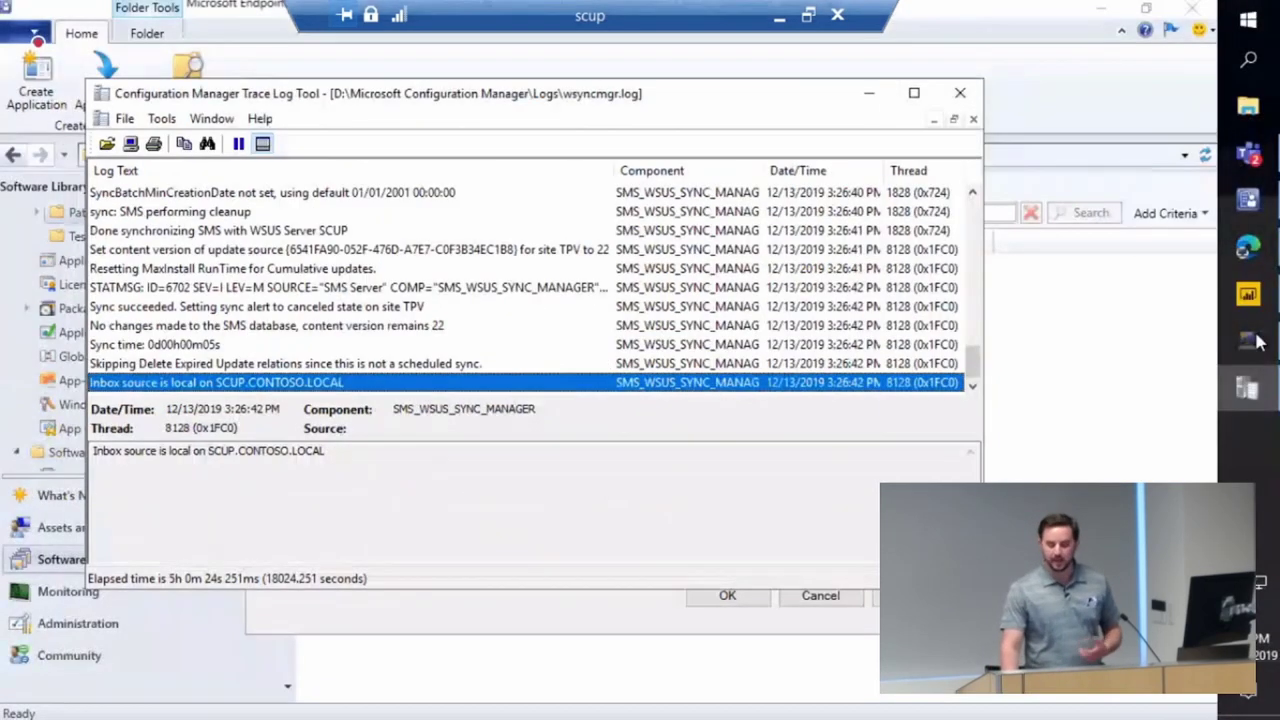
Cancel the Publishing Settings window and quit without saving
{"action": "key", "text": "alt+Tab"}
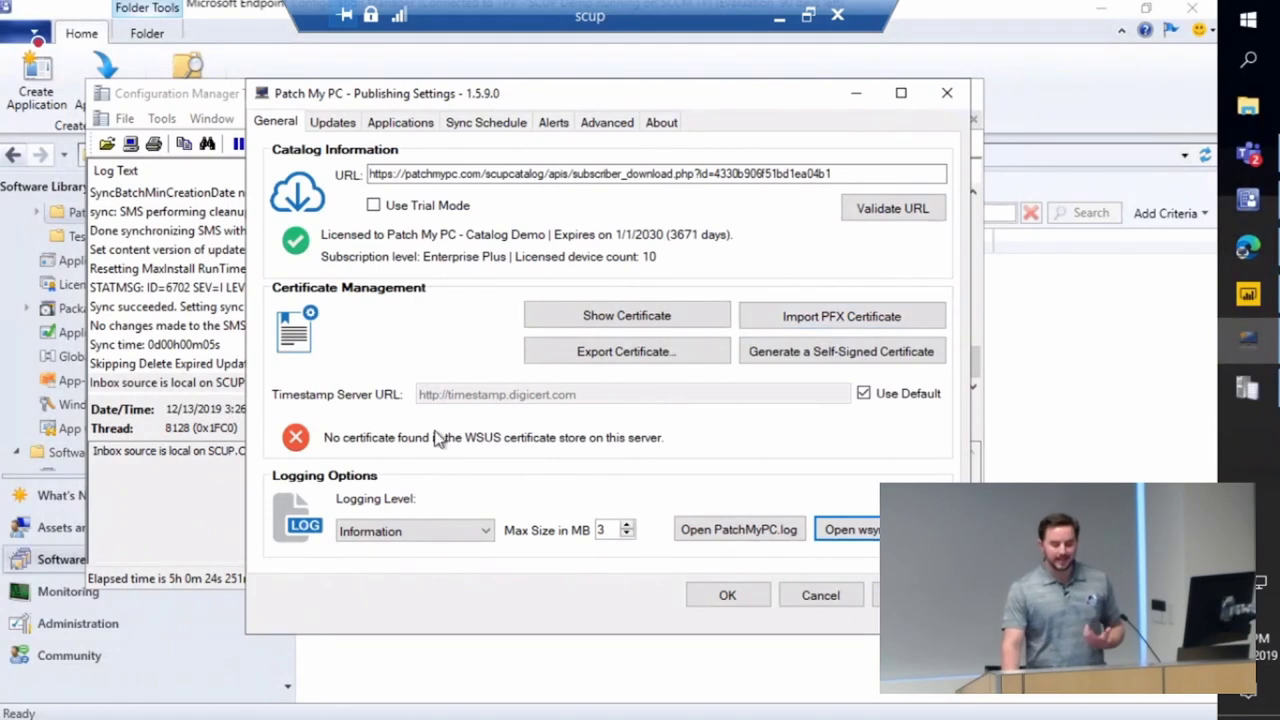
{"action": "left_click", "coordinate": [232, 450]}
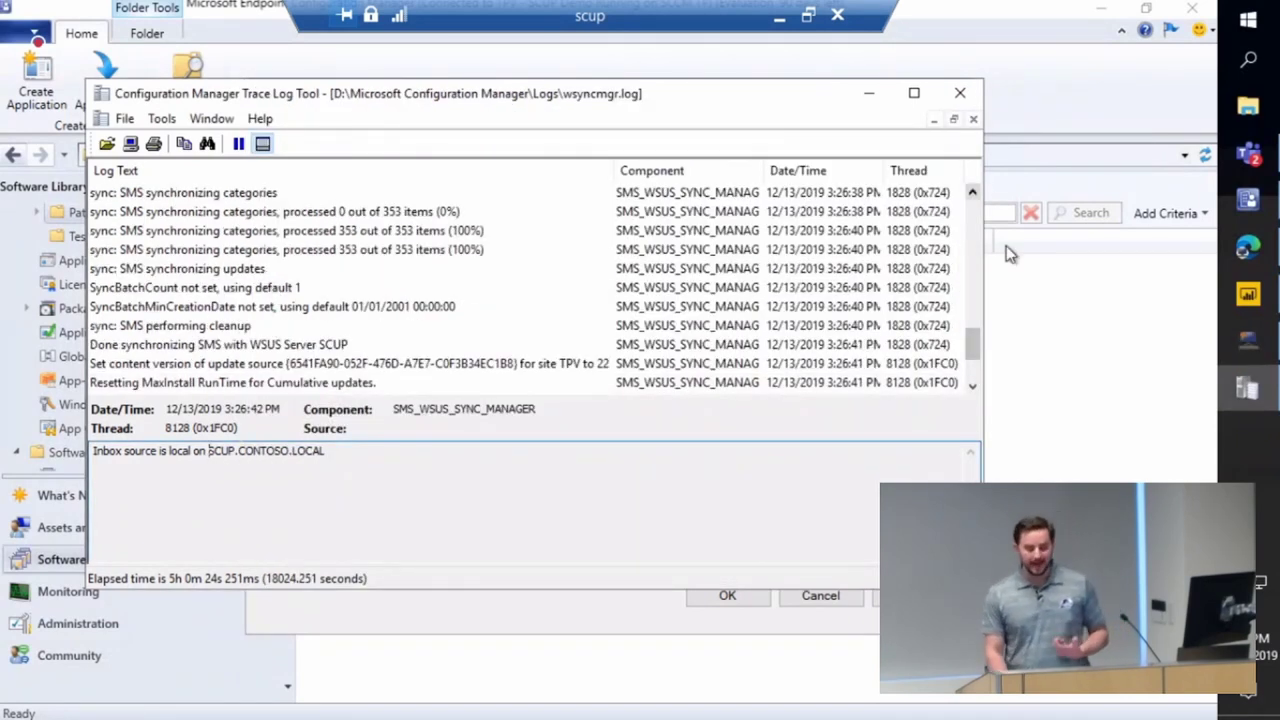
{"action": "left_click", "coordinate": [1248, 340]}
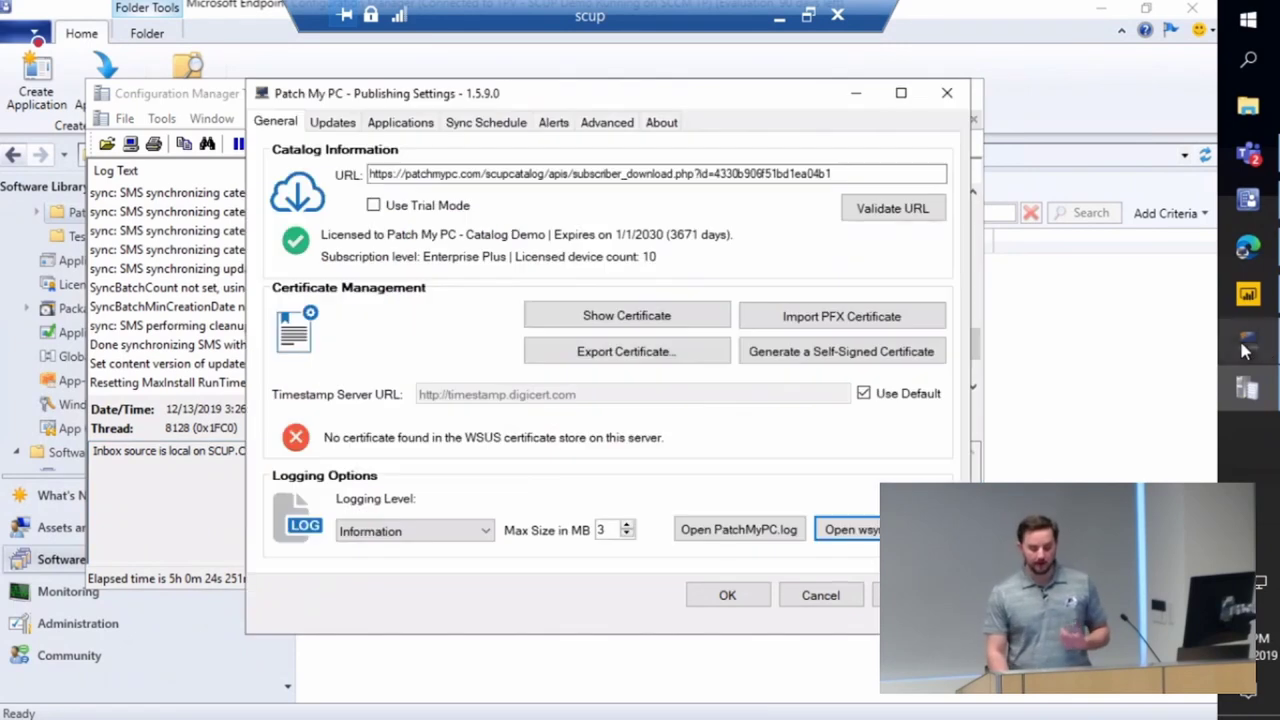
{"action": "left_click", "coordinate": [818, 592]}
{"action": "left_click", "coordinate": [607, 440]}
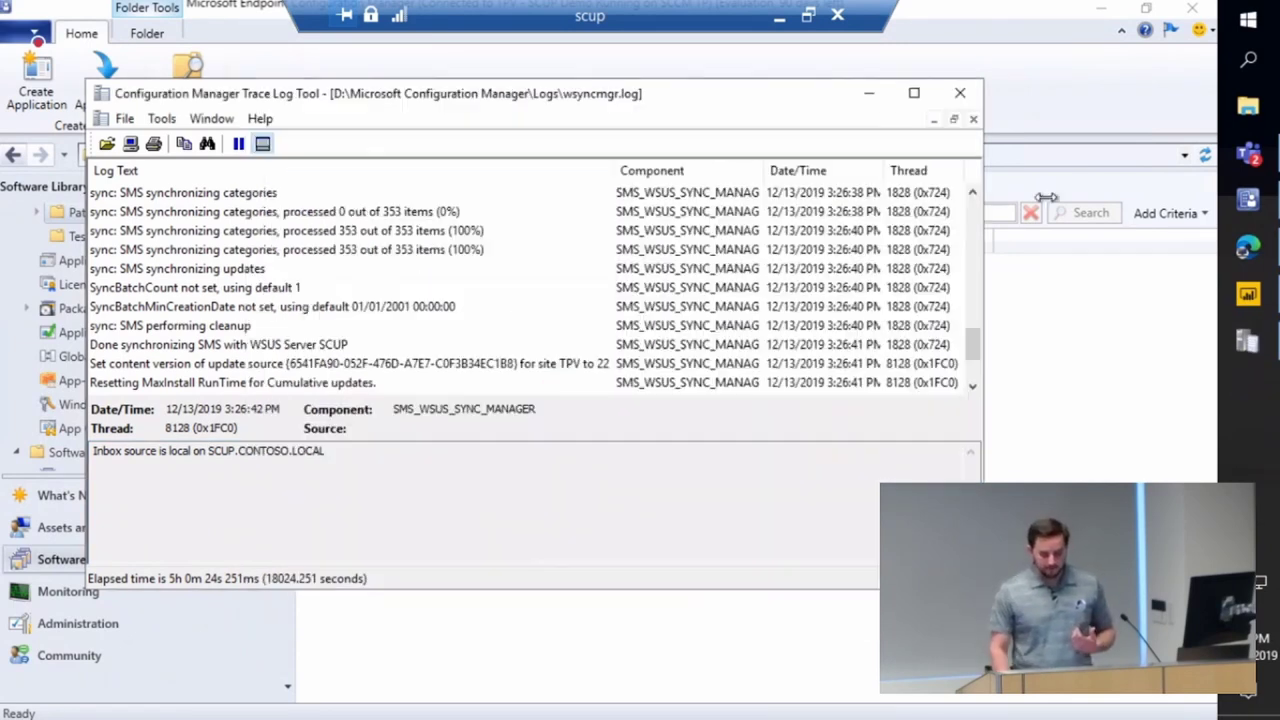
Relaunch Patch My PC Publishing Service from a Start search for 'patch', approving elevation
{"action": "left_click", "coordinate": [1265, 27]}
{"action": "type", "text": "patch"}
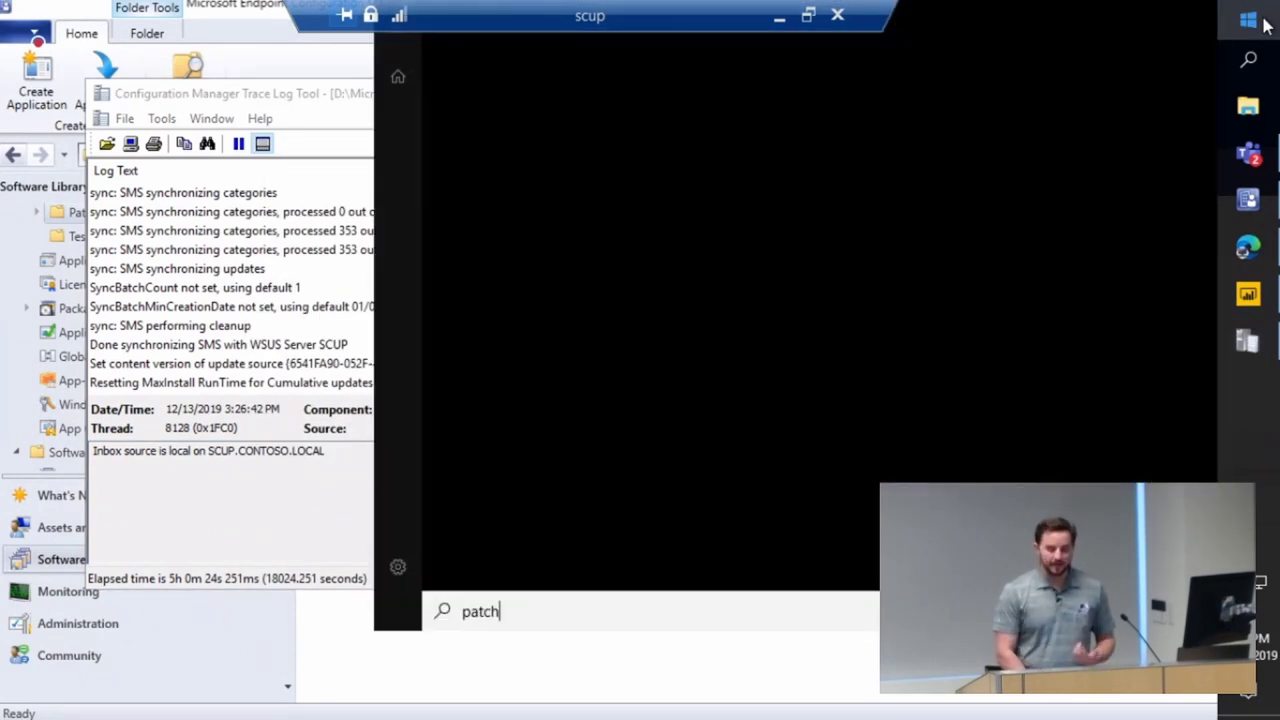
{"action": "key", "text": "Return"}
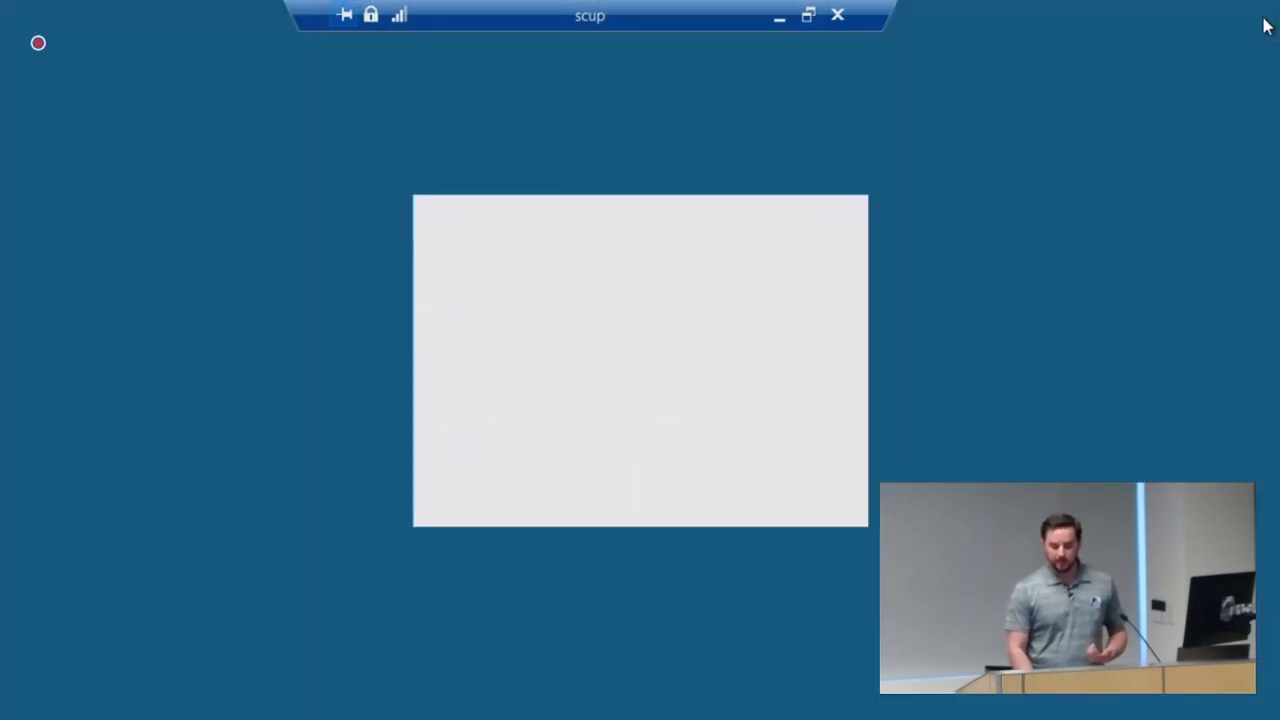
{"action": "key", "text": "Return"}
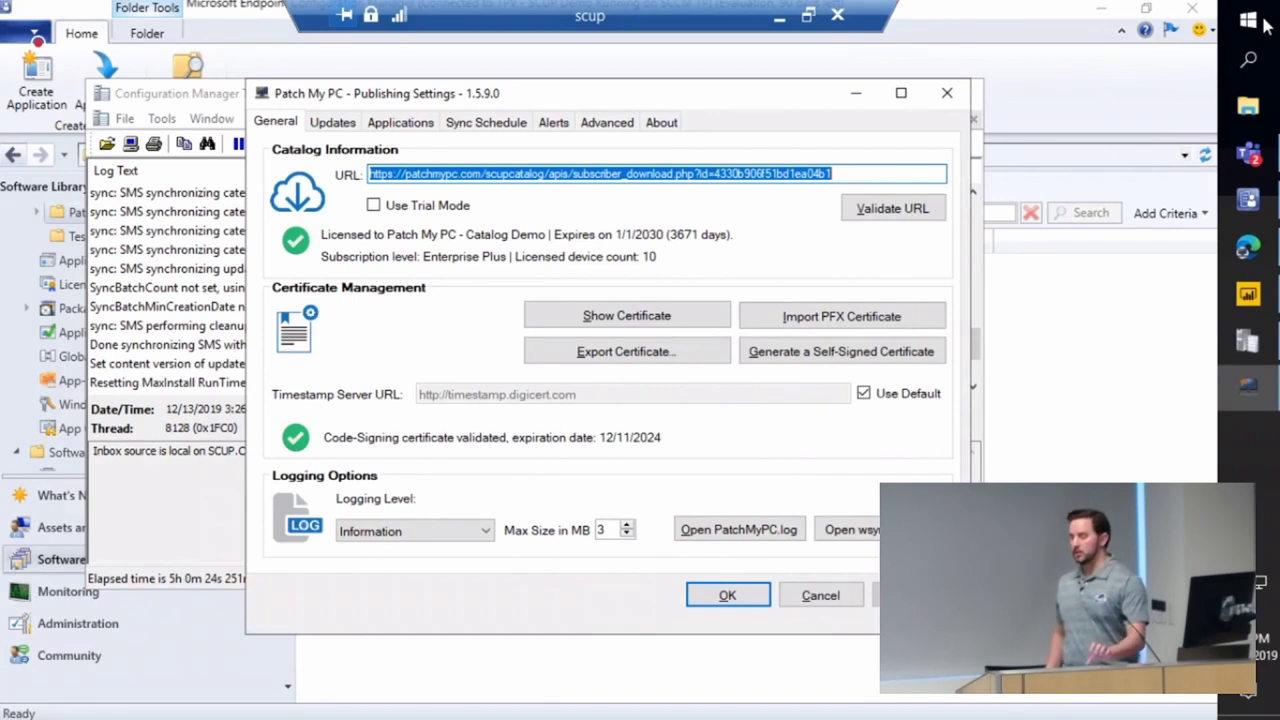
Review the TPV Software Update Point's Third Party Updates certificate options, then cancel without changes
{"action": "left_click", "coordinate": [91, 630]}
{"action": "right_click", "coordinate": [428, 270]}
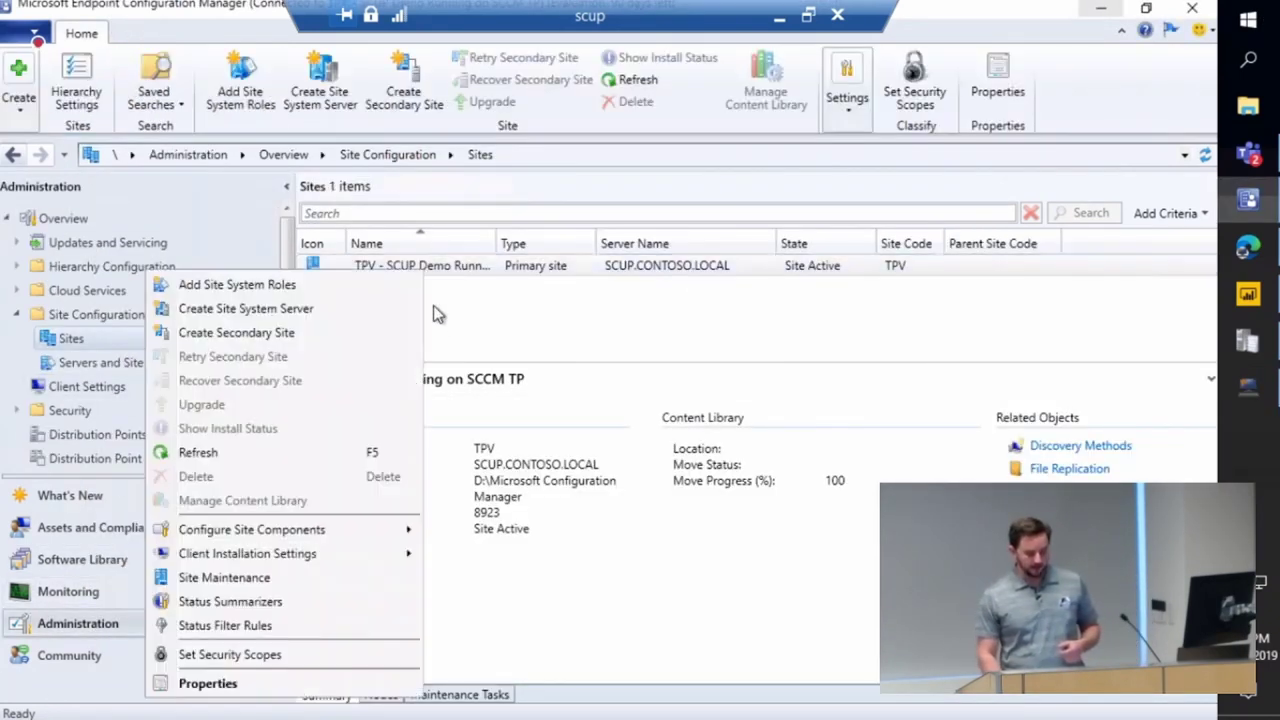
{"action": "mouse_move", "coordinate": [347, 534]}
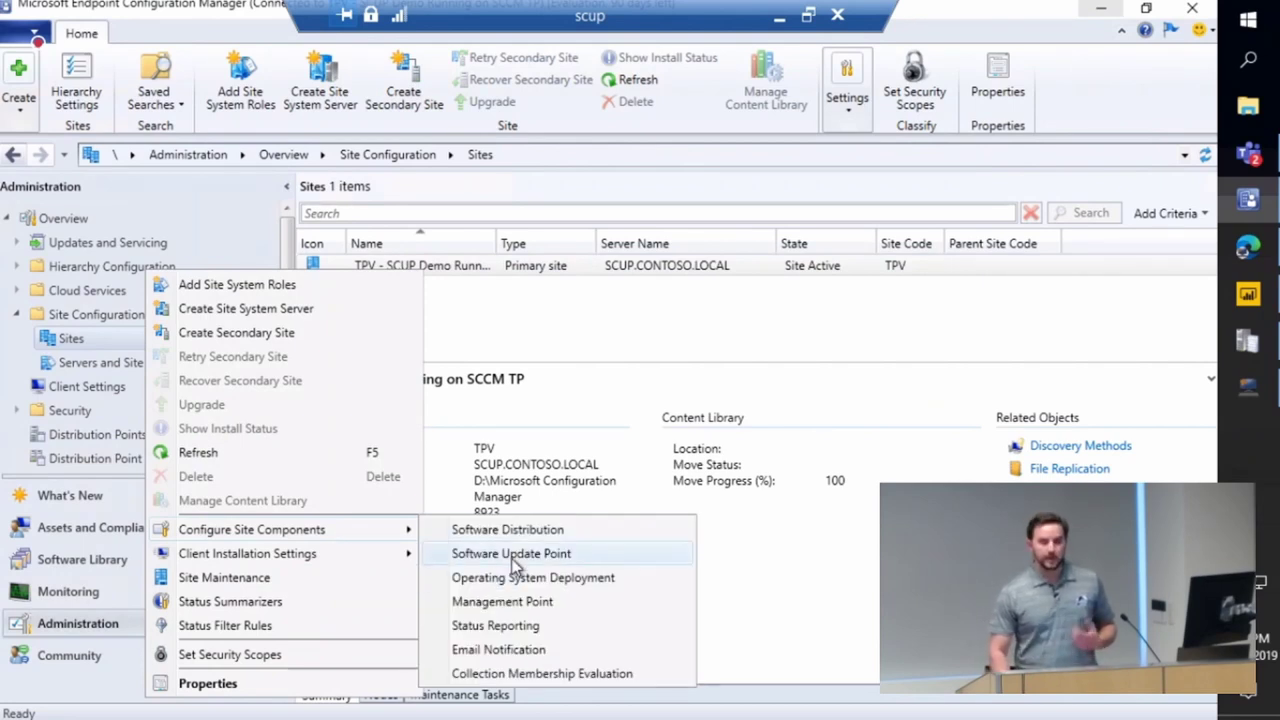
{"action": "left_click", "coordinate": [518, 551]}
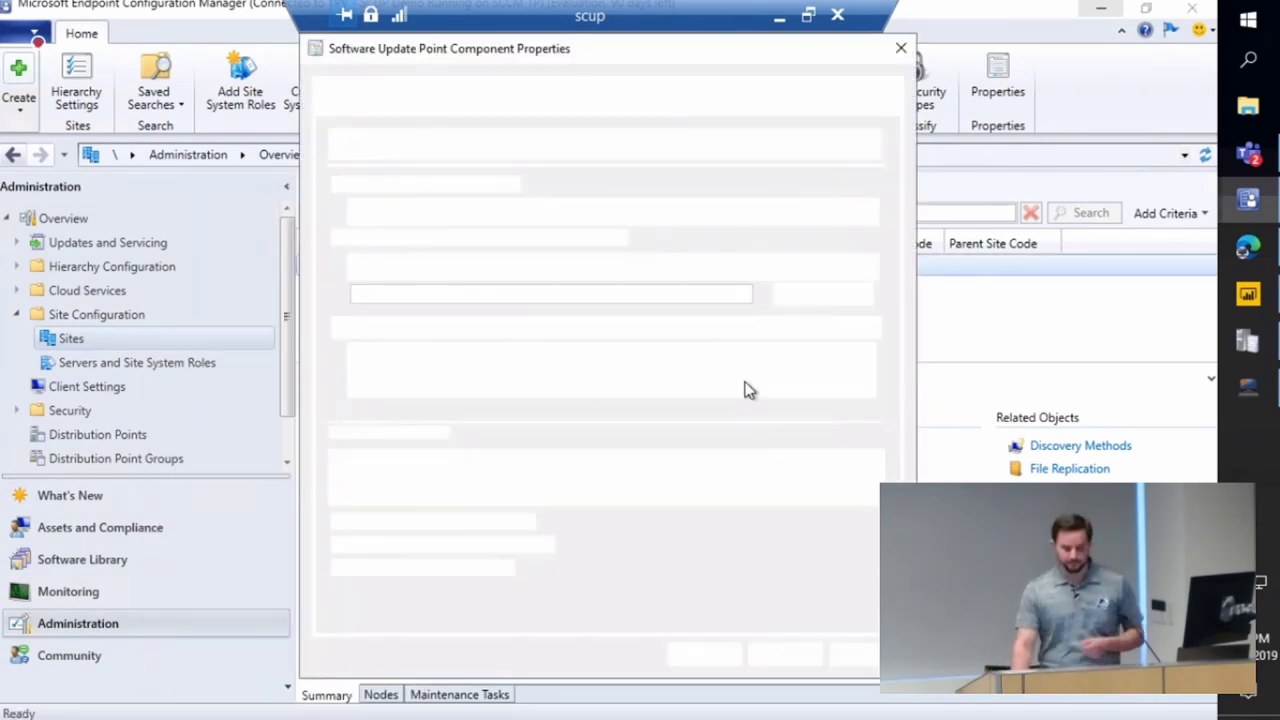
{"action": "left_click", "coordinate": [378, 91]}
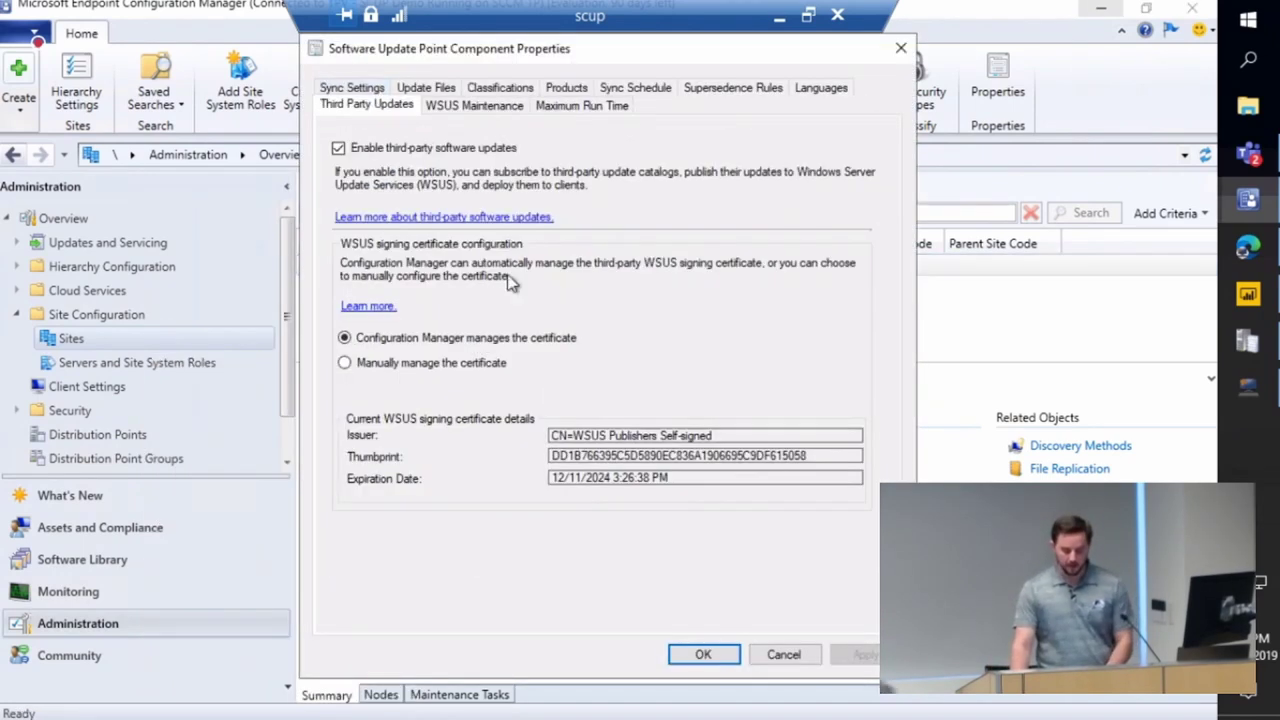
{"action": "mouse_move", "coordinate": [302, 318]}
{"action": "left_mouse_down"}
{"action": "mouse_move", "coordinate": [406, 340]}
{"action": "mouse_move", "coordinate": [922, 551]}
{"action": "mouse_move", "coordinate": [908, 545]}
{"action": "left_mouse_up"}
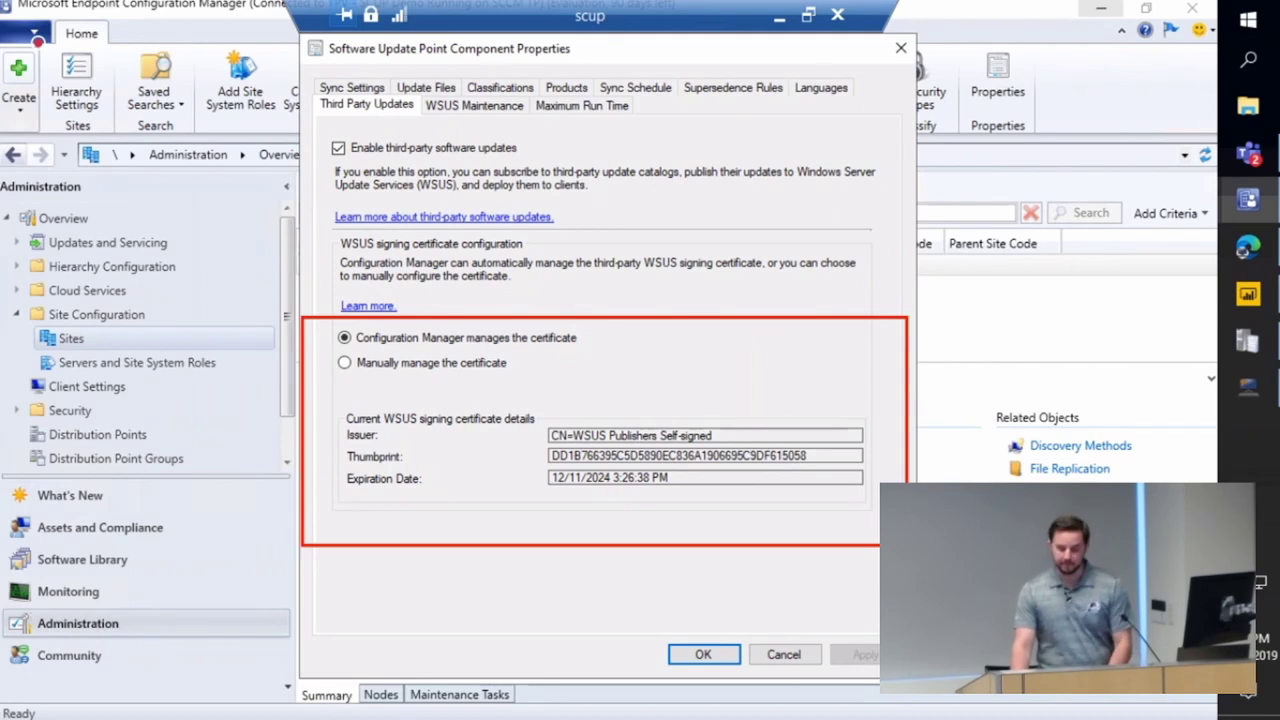
{"action": "left_click", "coordinate": [784, 654]}
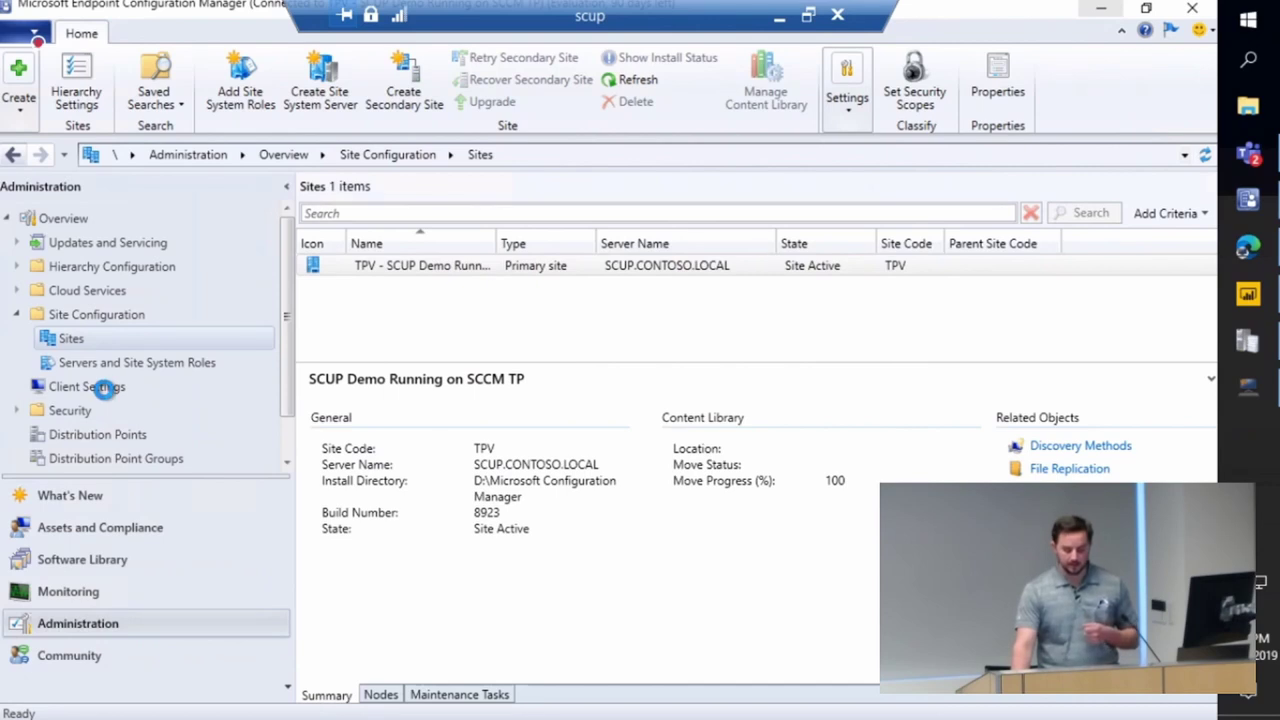
{"action": "left_click", "coordinate": [104, 390]}
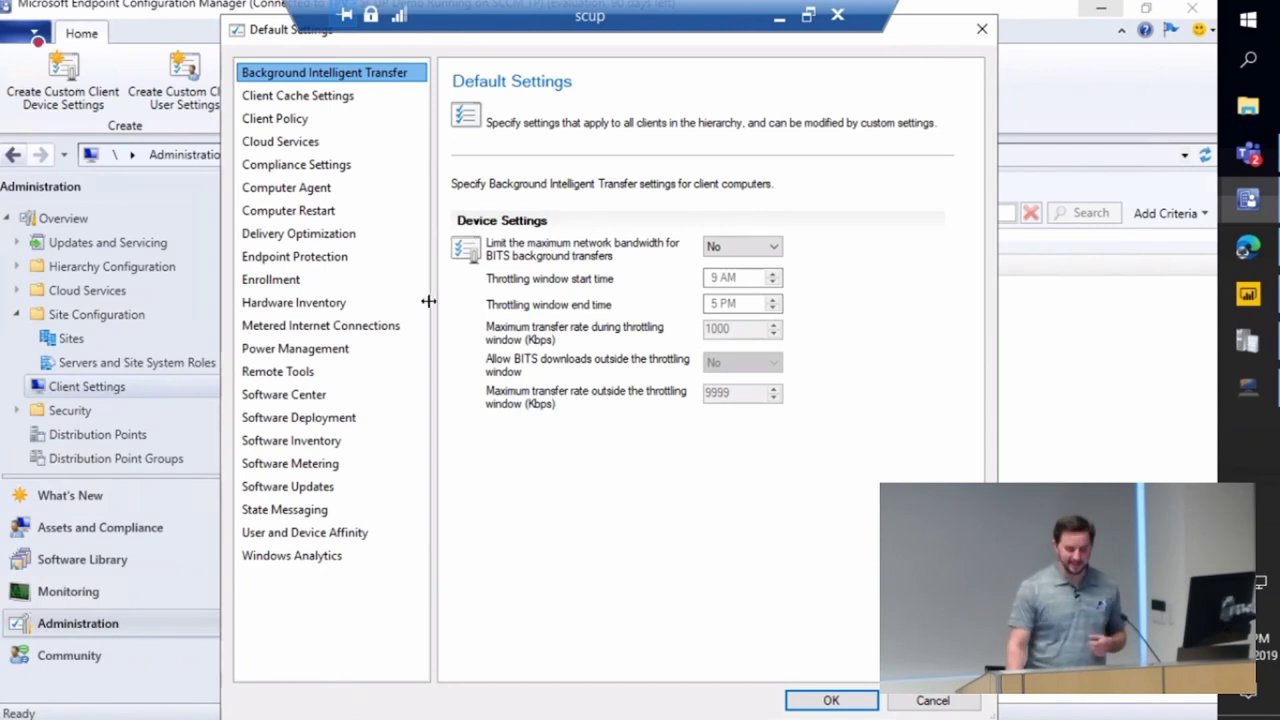
Confirm Enable third party software updates is Yes in the Software Updates default client settings, then cancel
{"action": "left_click", "coordinate": [300, 487]}
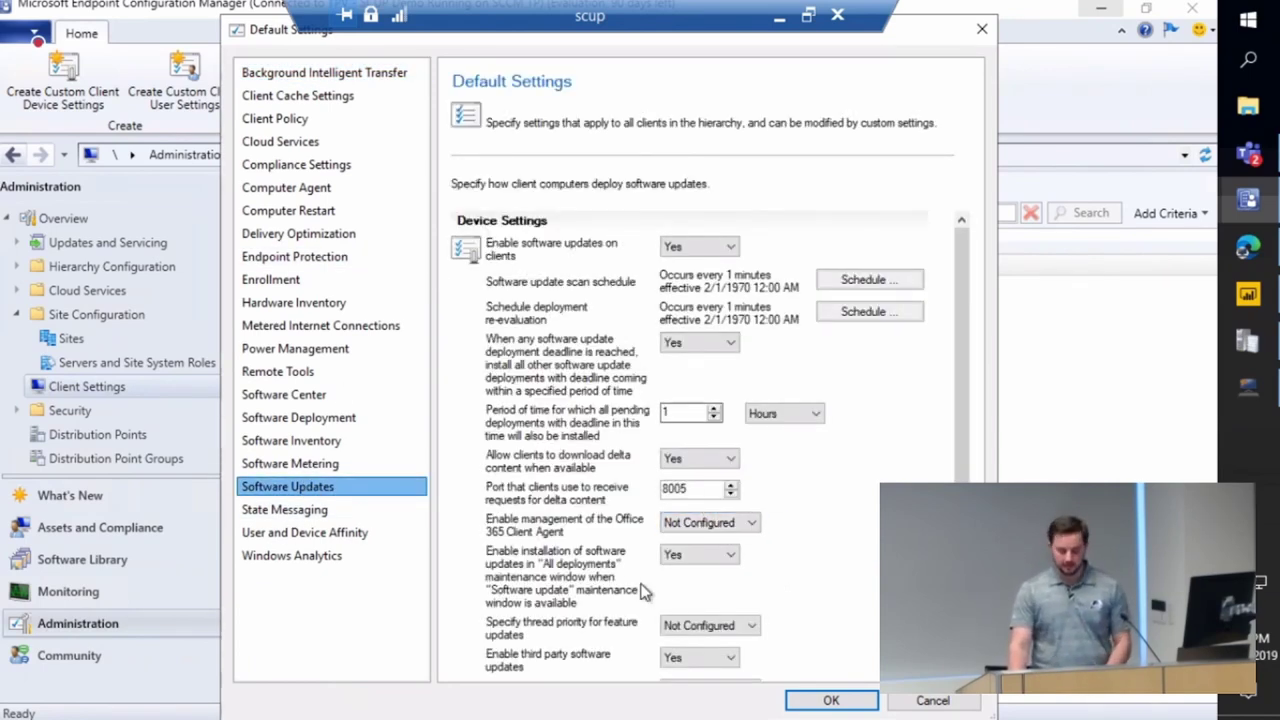
{"action": "scroll", "coordinate": [676, 610], "scroll_direction": "down", "scroll_amount": 2}
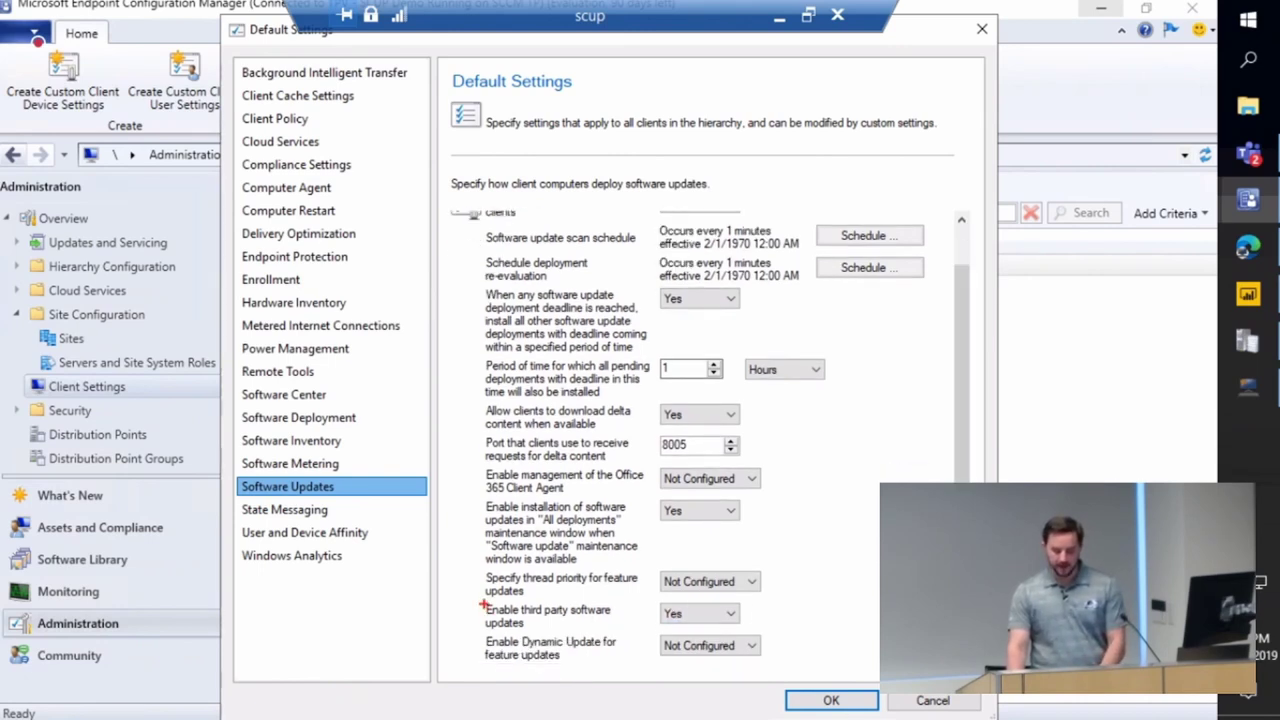
{"action": "left_click_drag", "start_coordinate": [478, 598], "coordinate": [765, 628]}
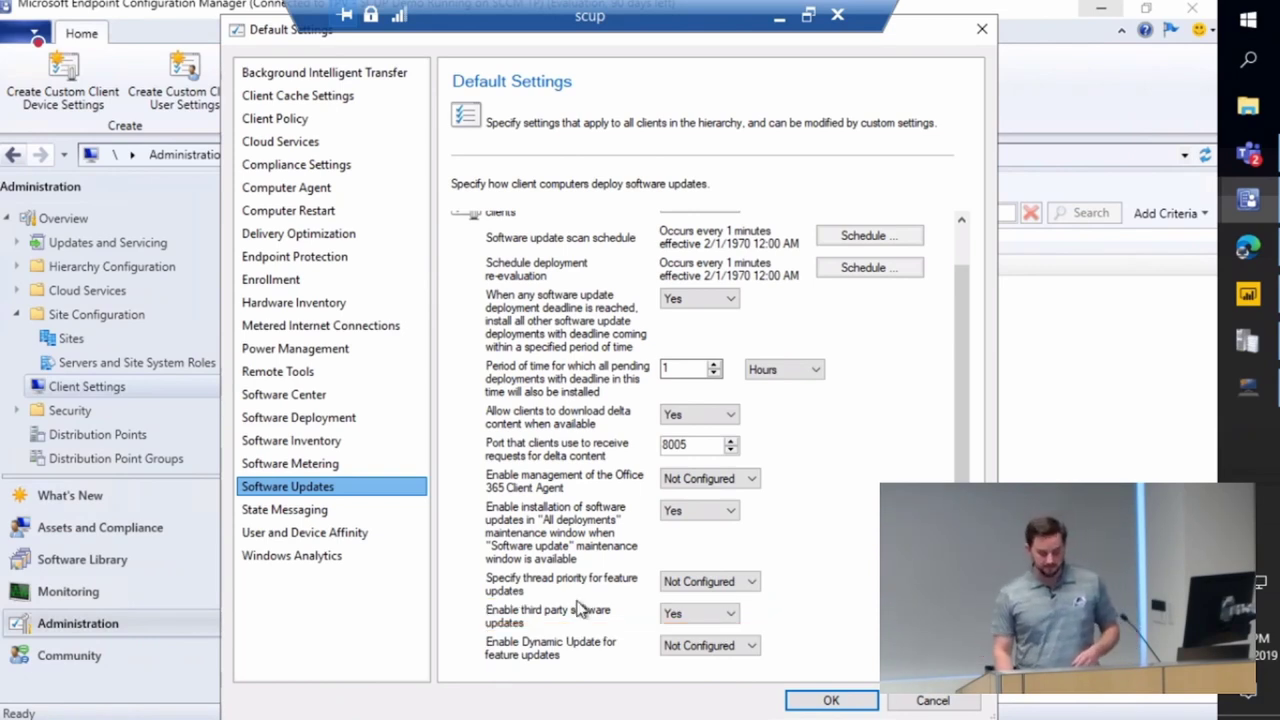
{"action": "left_click", "coordinate": [962, 700]}
{"action": "left_click", "coordinate": [1226, 418]}
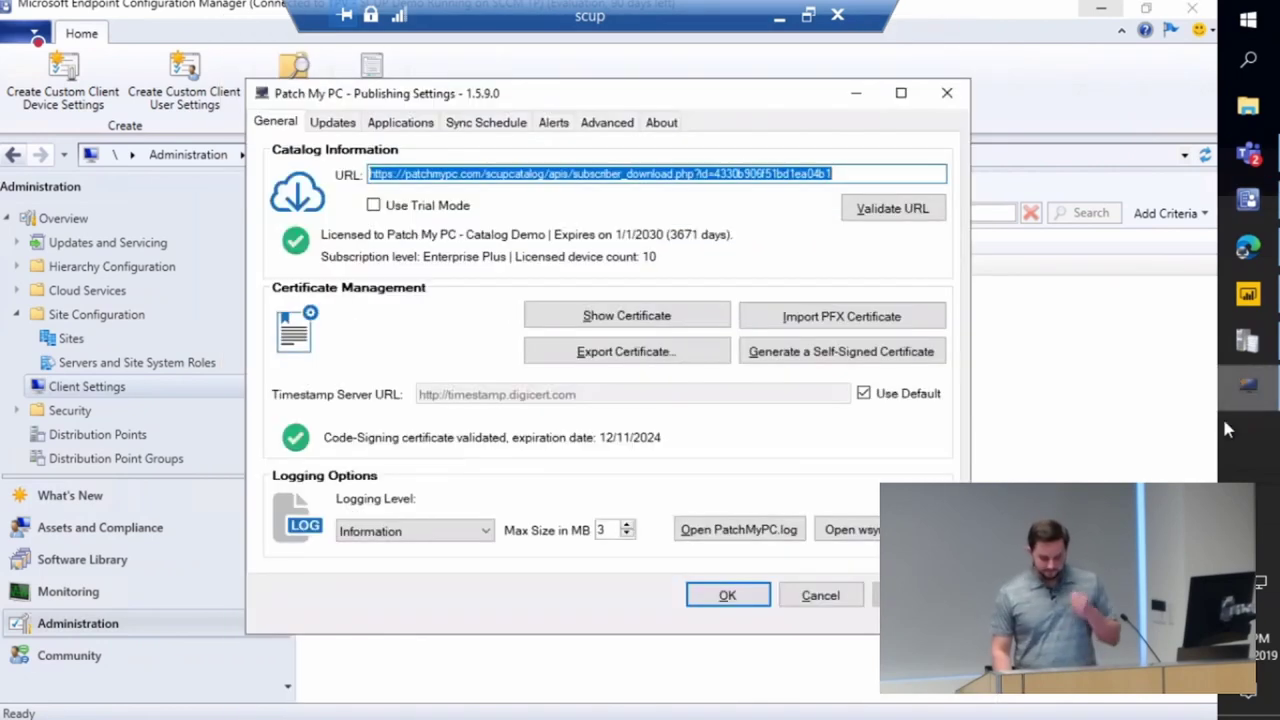
Show the Updates tab, then expand all vendors on the Applications tab
{"action": "left_click", "coordinate": [332, 122]}
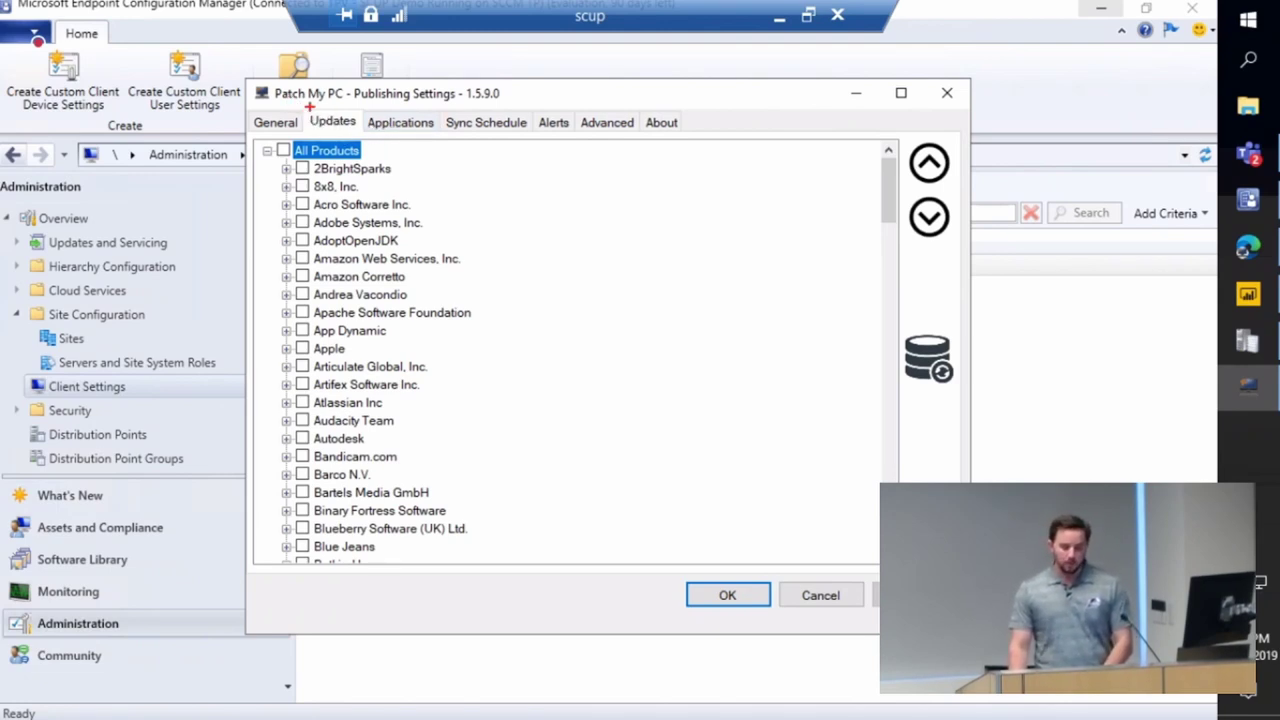
{"action": "mouse_move", "coordinate": [298, 104]}
{"action": "left_mouse_down"}
{"action": "mouse_move", "coordinate": [460, 142]}
{"action": "mouse_move", "coordinate": [444, 140]}
{"action": "left_mouse_up"}
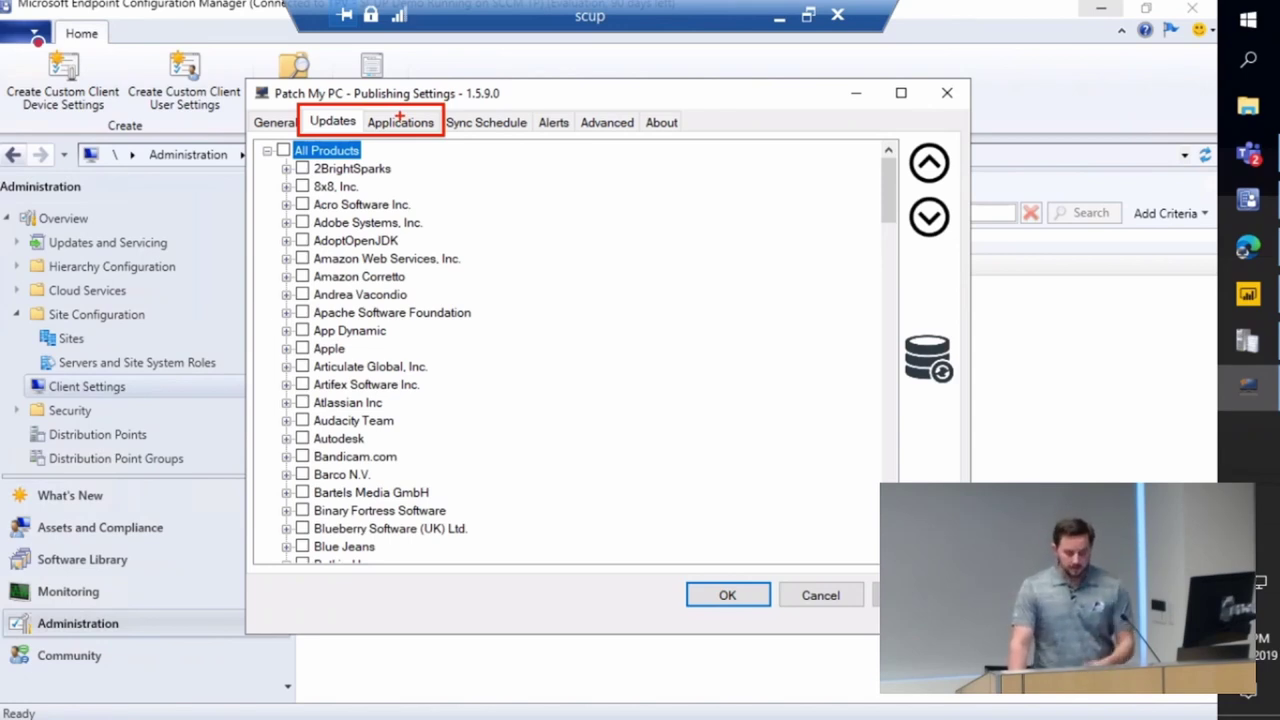
{"action": "left_click", "coordinate": [390, 126]}
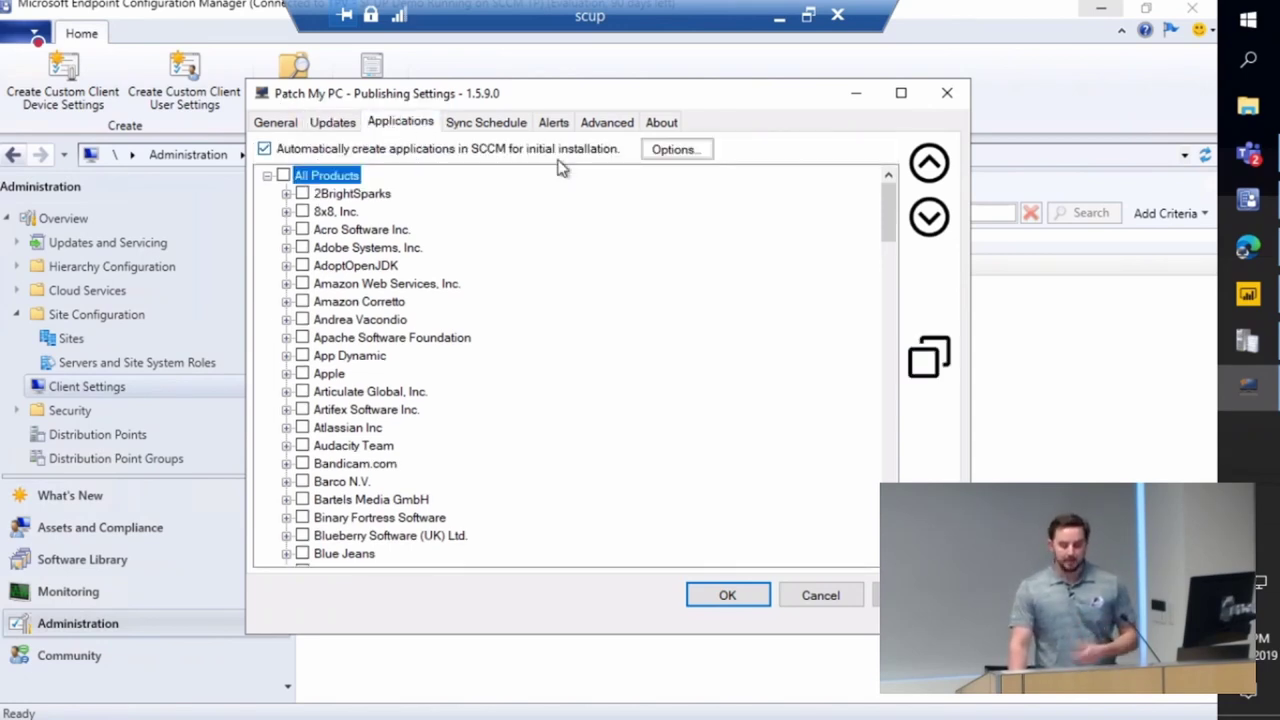
{"action": "left_click", "coordinate": [929, 215]}
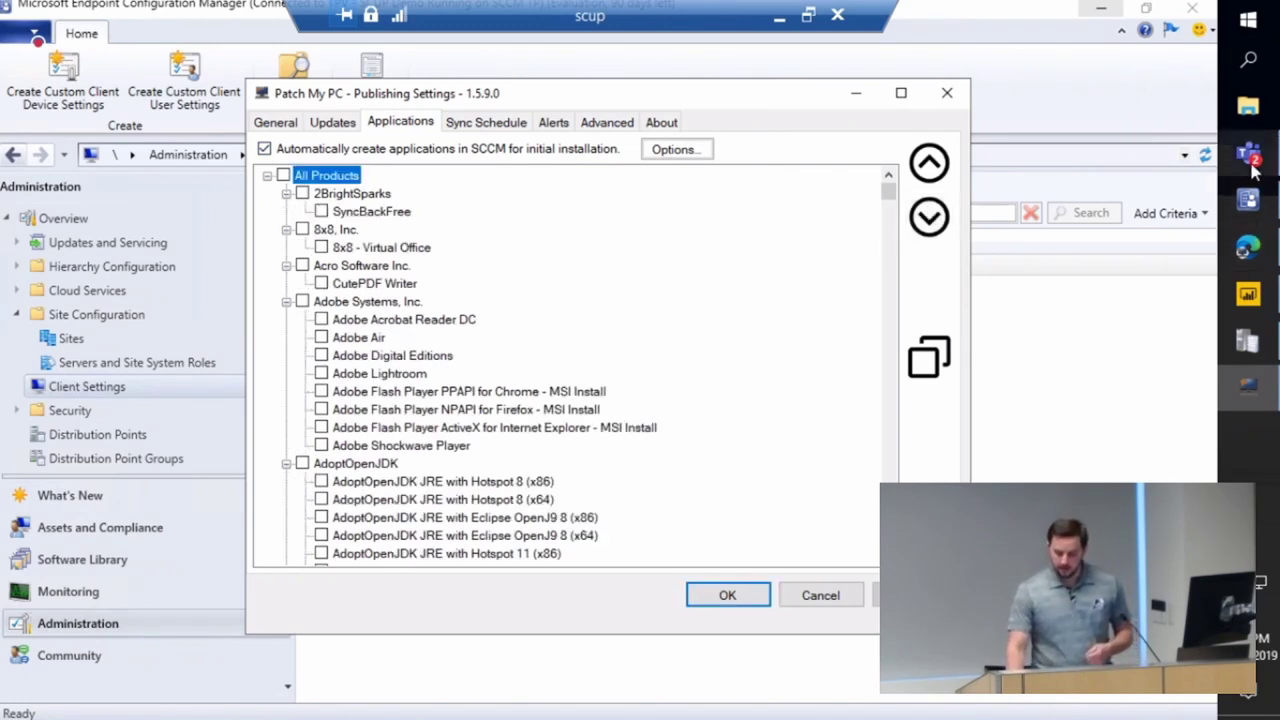
{"action": "left_click", "coordinate": [1246, 247]}
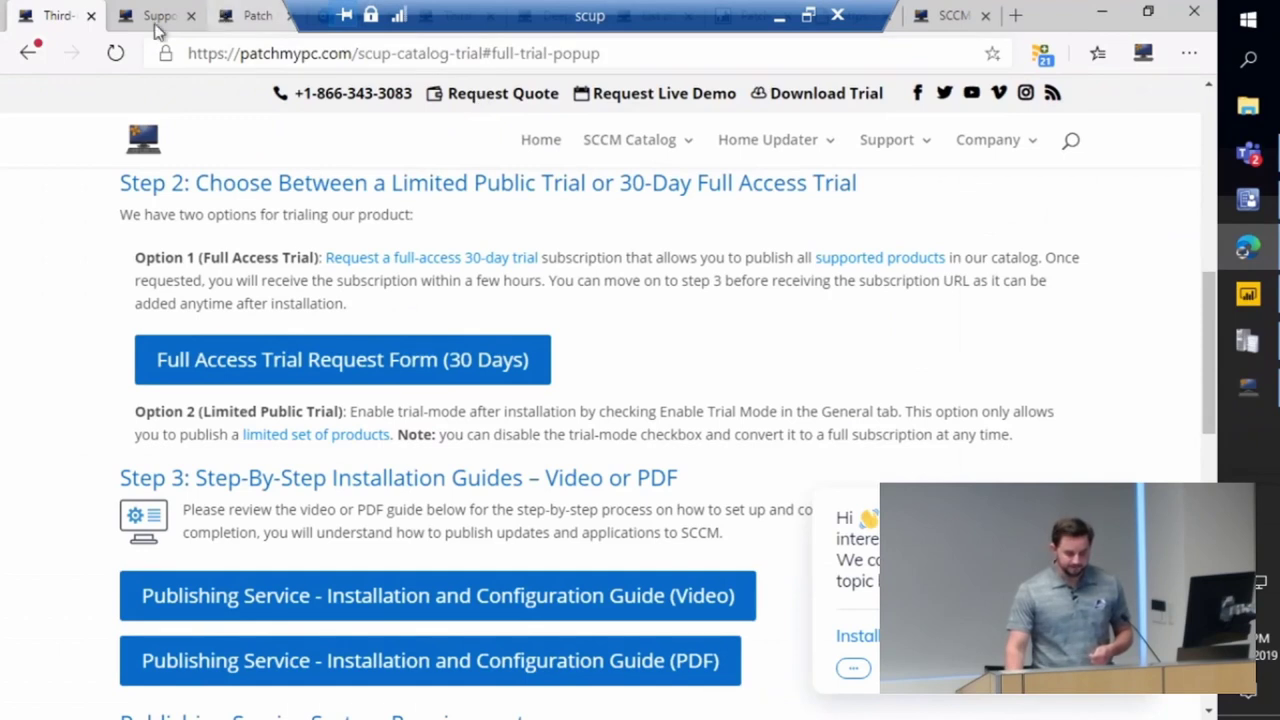
Browse the supported products page, dismissing the chat popup
{"action": "left_click", "coordinate": [150, 15]}
{"action": "scroll", "coordinate": [716, 491], "scroll_direction": "down", "scroll_amount": 4}
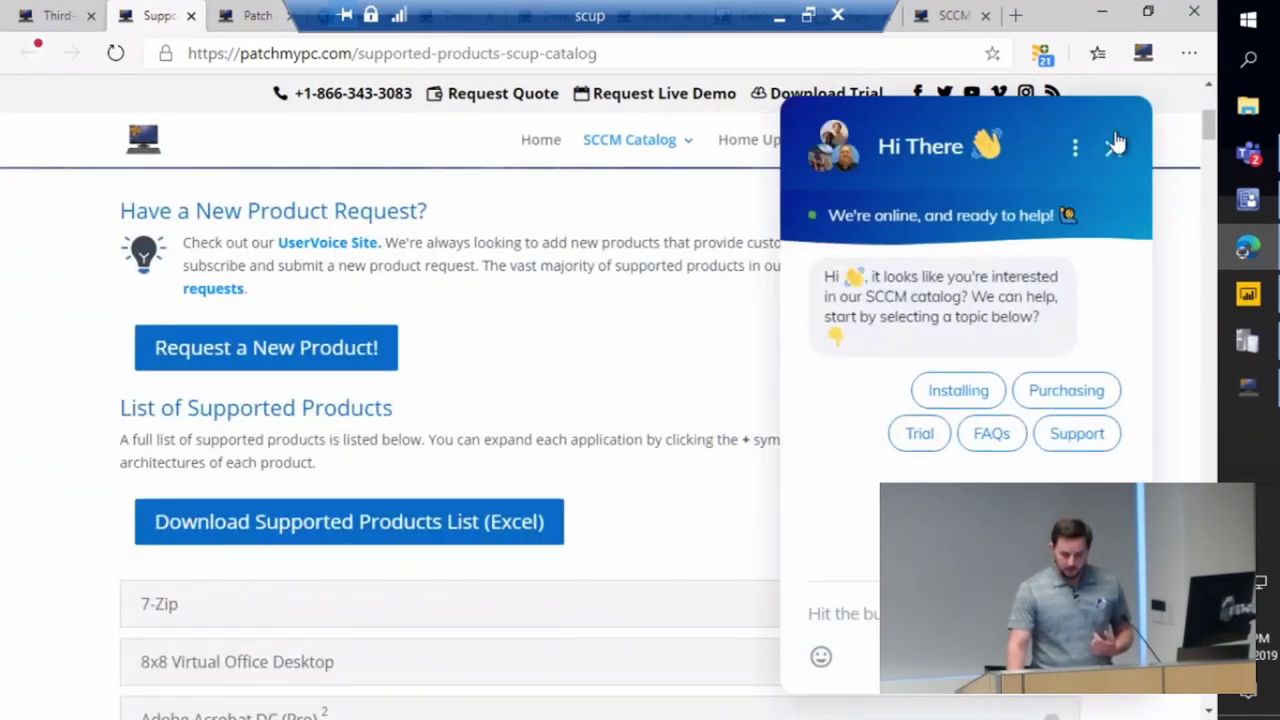
{"action": "left_click", "coordinate": [1113, 152]}
{"action": "scroll", "coordinate": [651, 389], "scroll_direction": "down", "scroll_amount": 2}
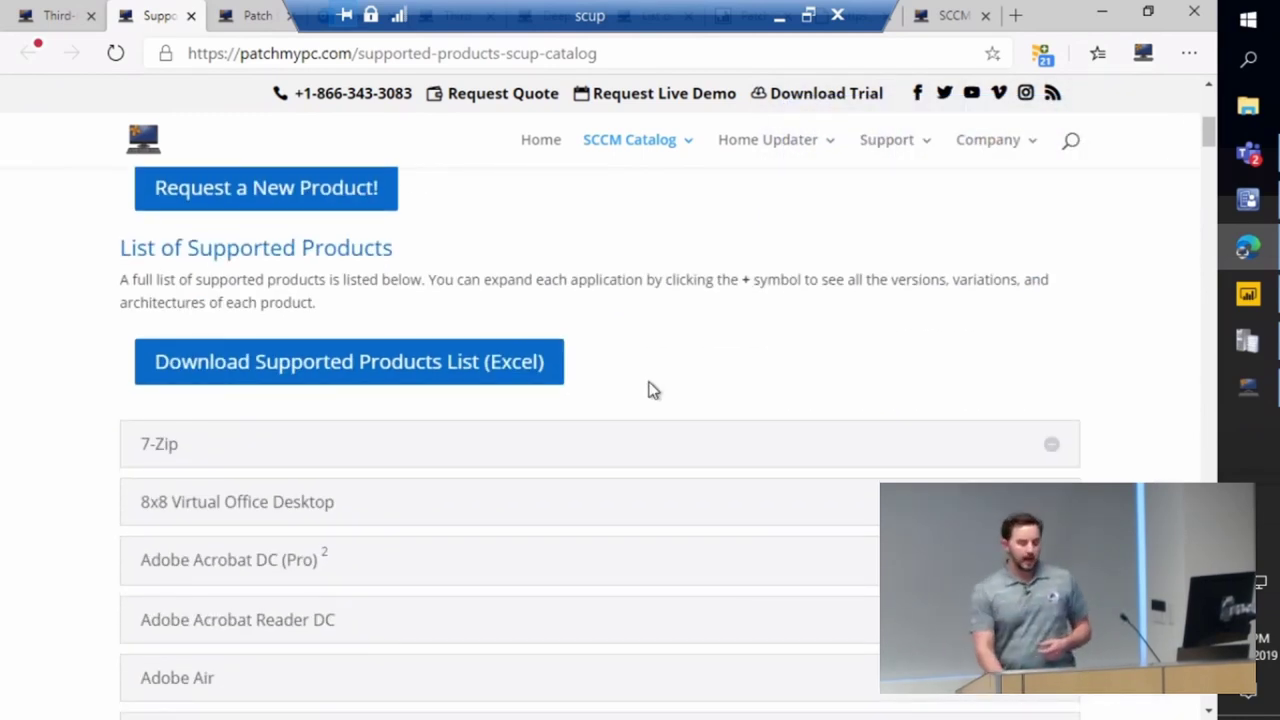
{"action": "scroll", "coordinate": [513, 538], "scroll_direction": "down", "scroll_amount": 2}
{"action": "scroll", "coordinate": [515, 525], "scroll_direction": "down", "scroll_amount": 9}
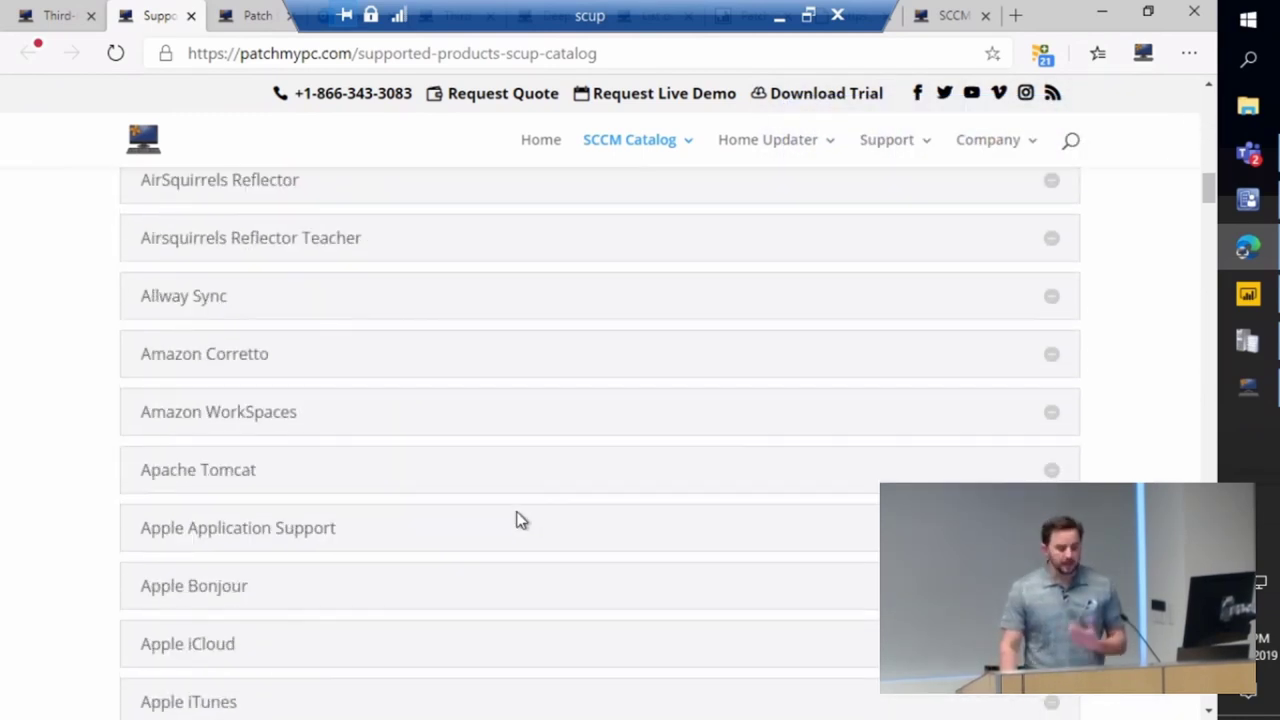
{"action": "scroll", "coordinate": [515, 522], "scroll_direction": "up", "scroll_amount": 12}
{"action": "scroll", "coordinate": [504, 521], "scroll_direction": "up", "scroll_amount": 2}
On the product request site, filter ideas to Application Request and sort by Popular
{"action": "left_click", "coordinate": [343, 443]}
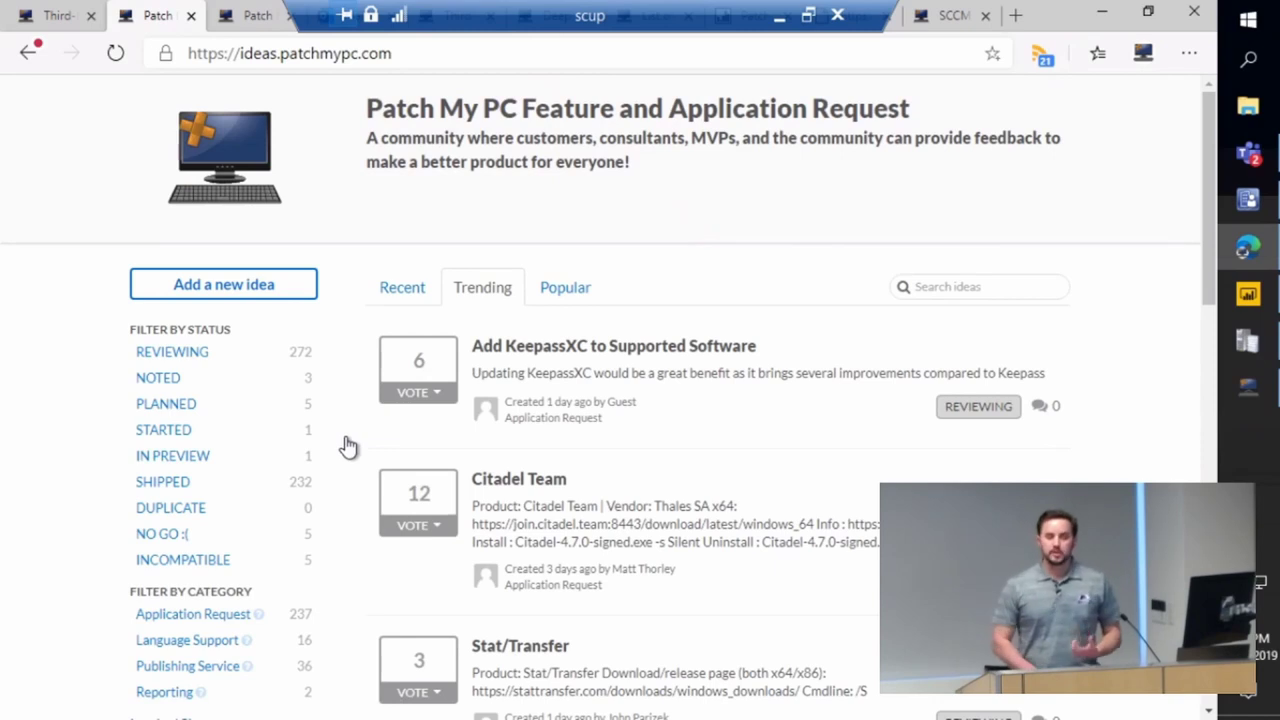
{"action": "scroll", "coordinate": [366, 371], "scroll_direction": "down", "scroll_amount": 1}
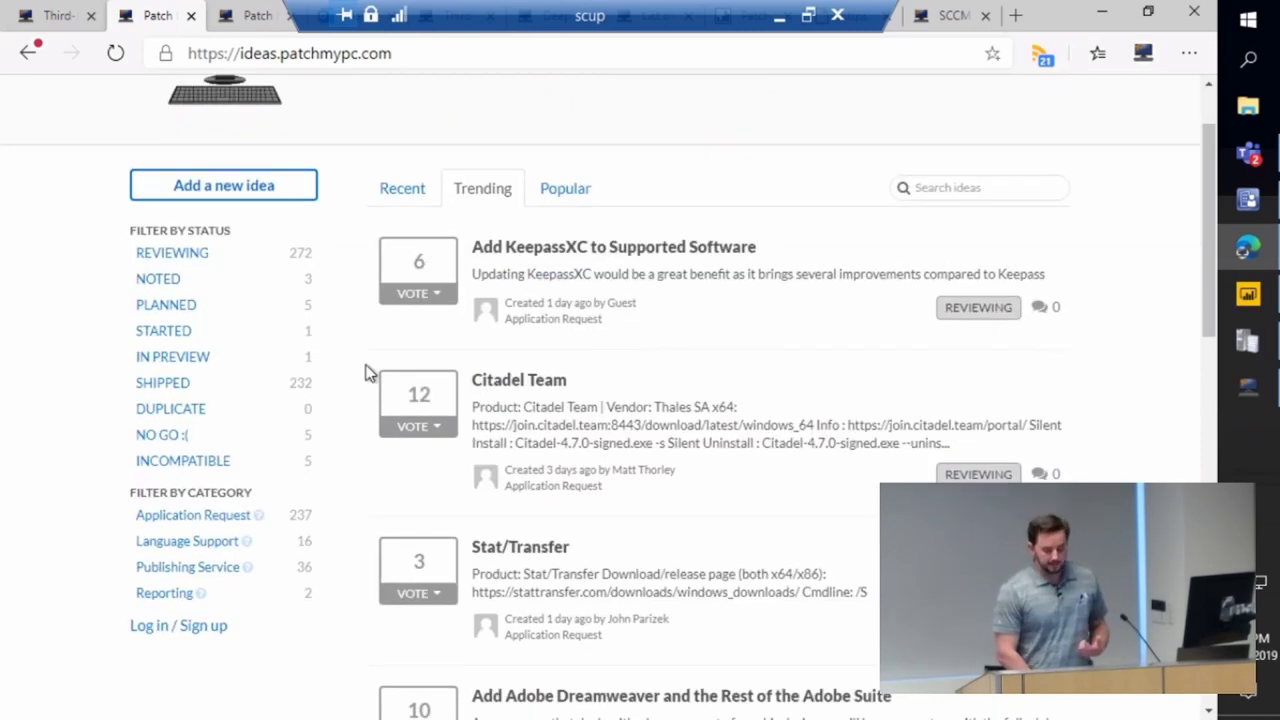
{"action": "left_click", "coordinate": [224, 528]}
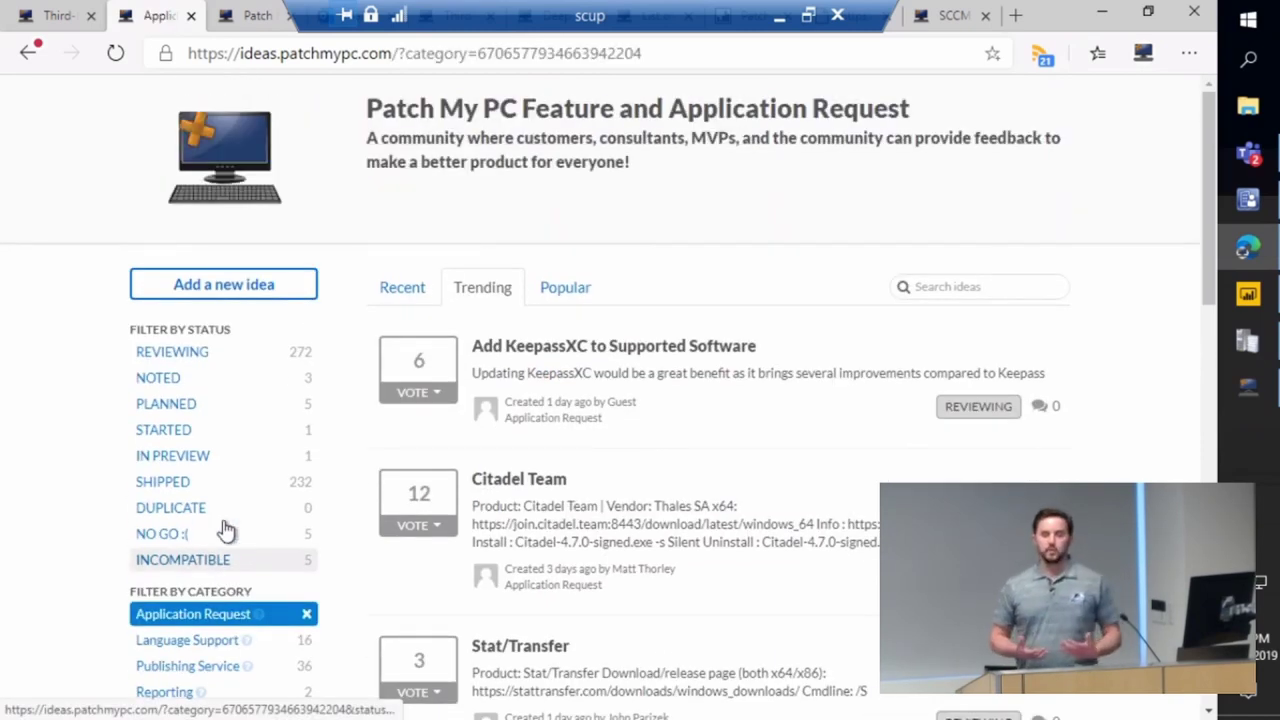
{"action": "left_click", "coordinate": [565, 287]}
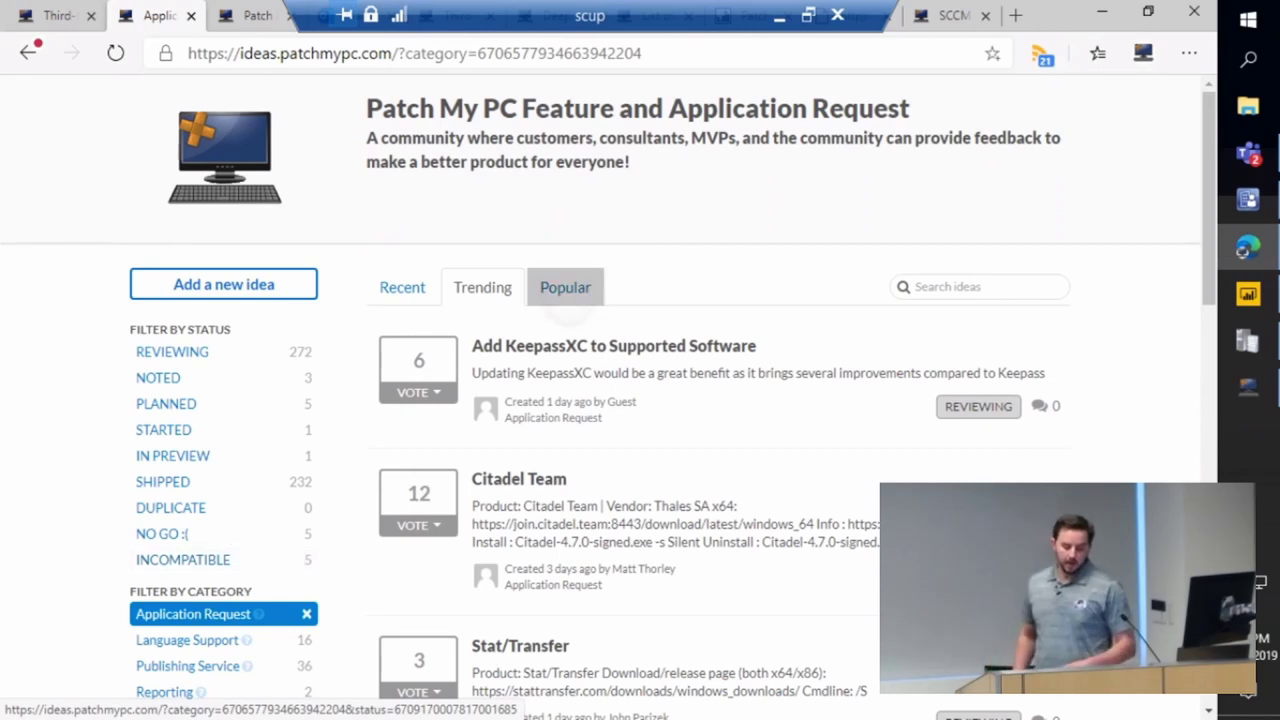
{"action": "scroll", "coordinate": [640, 400], "scroll_direction": "down", "scroll_amount": 4}
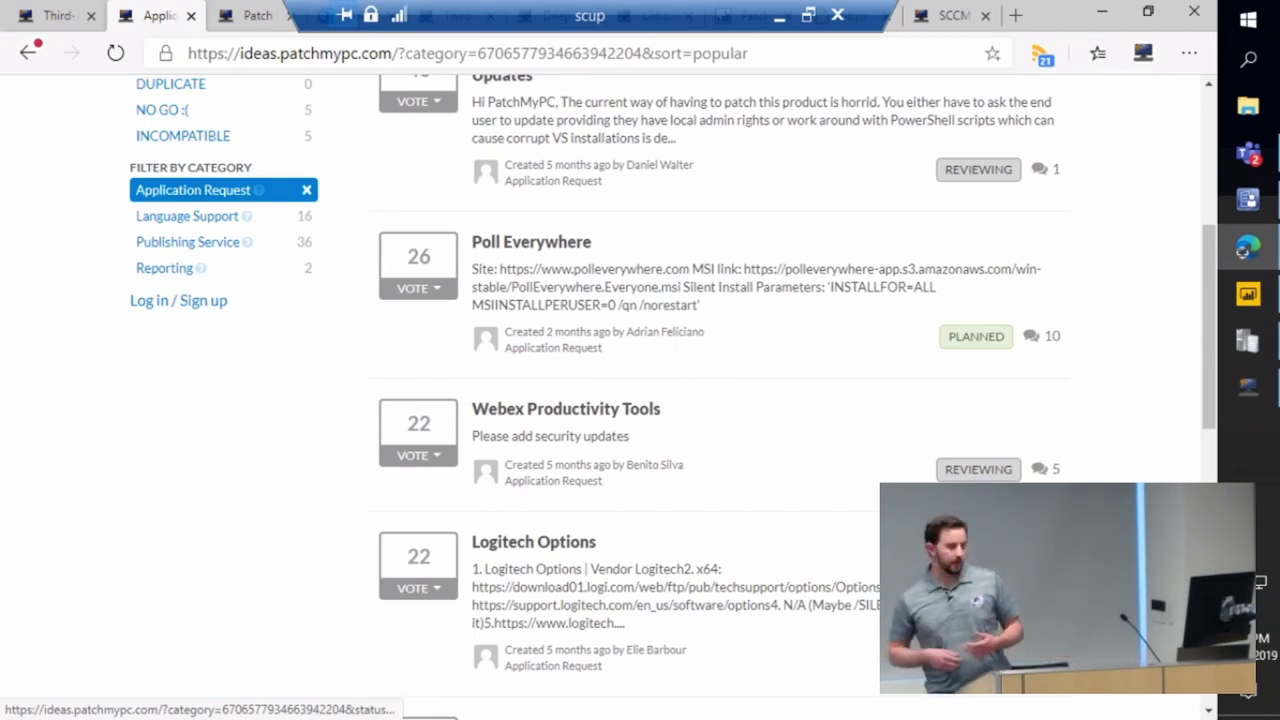
{"action": "left_click", "coordinate": [1250, 390]}
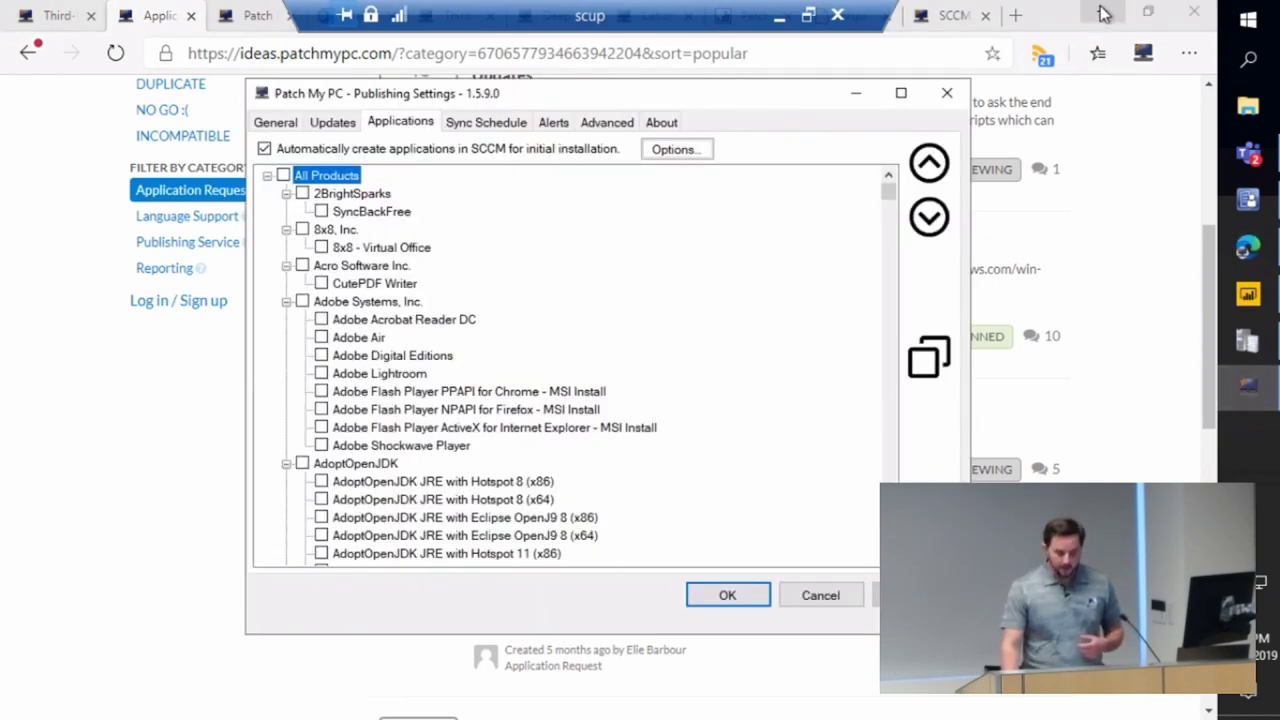
Minimize the browser, expand all vendors on the Updates tab, and open the SCCM database scan
{"action": "left_click", "coordinate": [1103, 14]}
{"action": "left_click", "coordinate": [332, 122]}
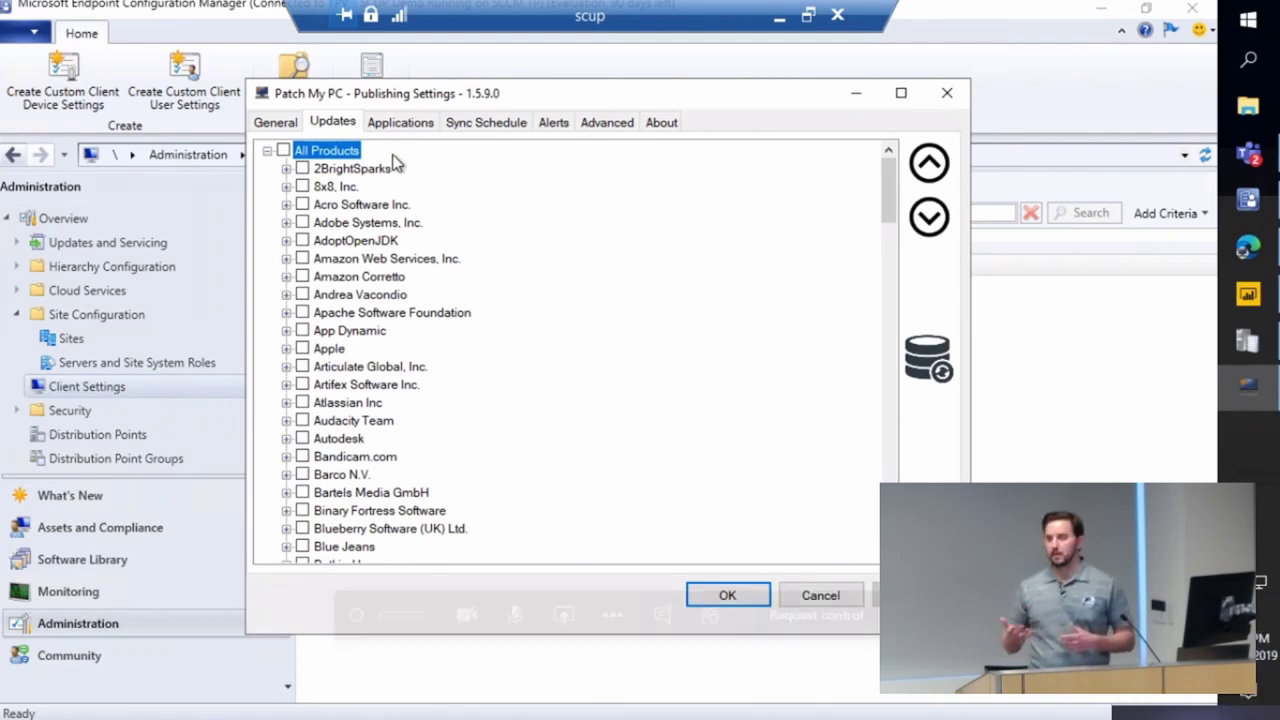
{"action": "left_click", "coordinate": [922, 228]}
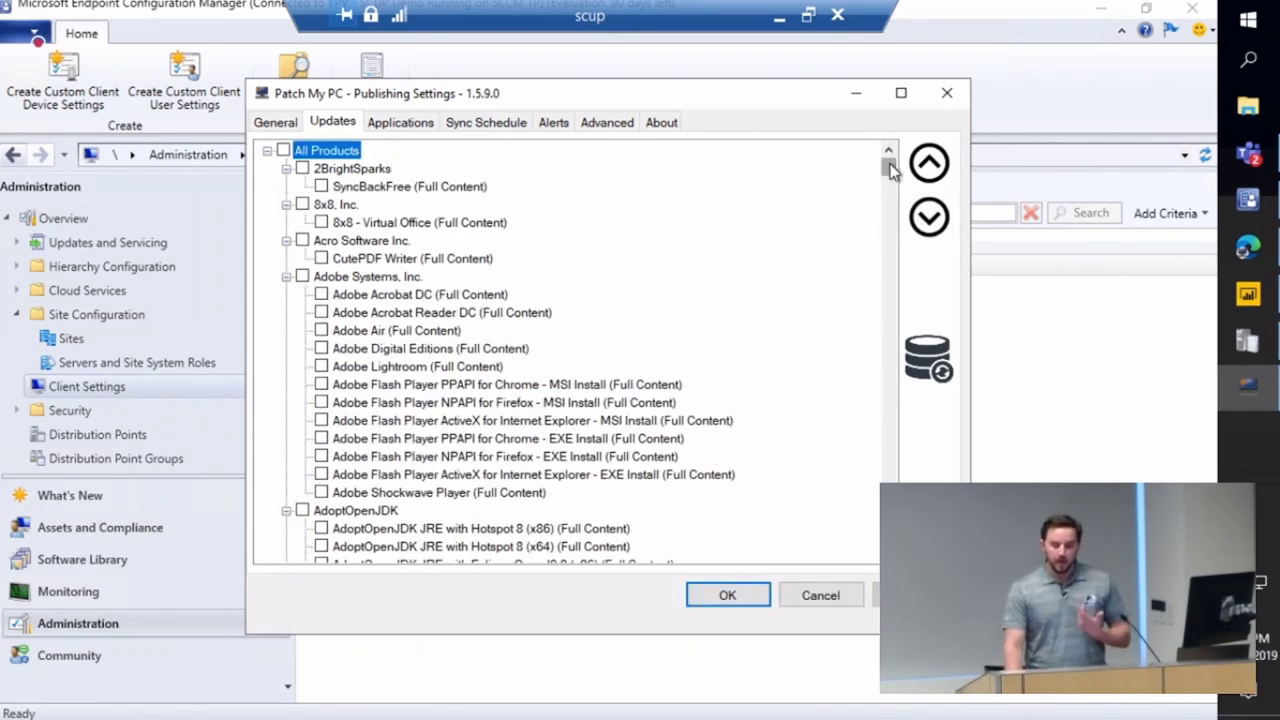
{"action": "mouse_move", "coordinate": [888, 178]}
{"action": "left_mouse_down"}
{"action": "mouse_move", "coordinate": [914, 417]}
{"action": "mouse_move", "coordinate": [890, 500]}
{"action": "mouse_move", "coordinate": [905, 166]}
{"action": "left_mouse_up"}
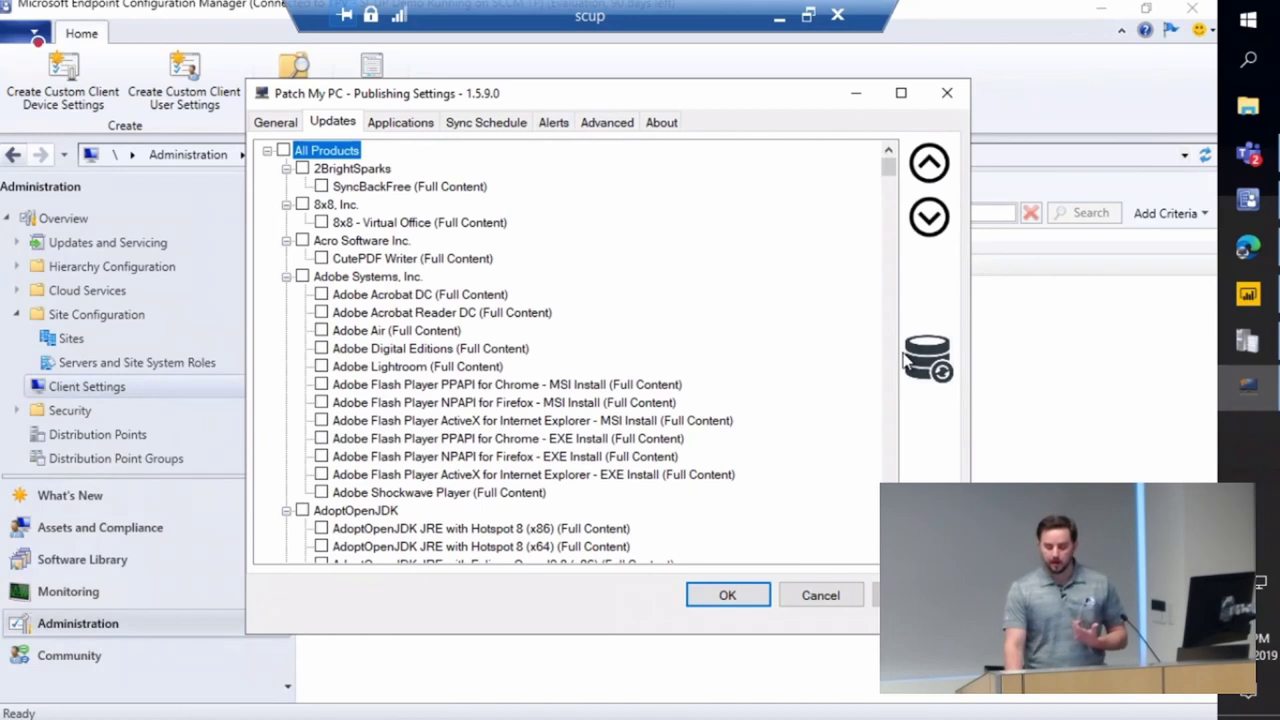
{"action": "left_click_drag", "start_coordinate": [771, 98], "coordinate": [601, 54]}
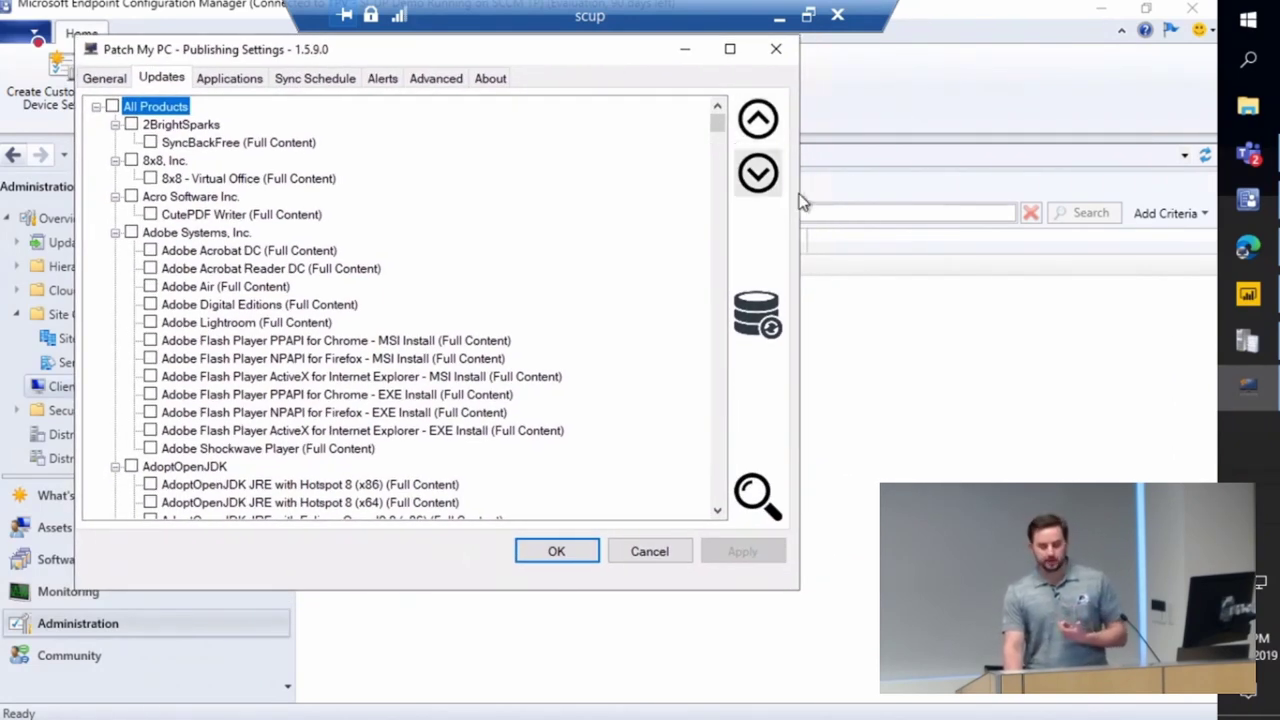
{"action": "left_click", "coordinate": [772, 305]}
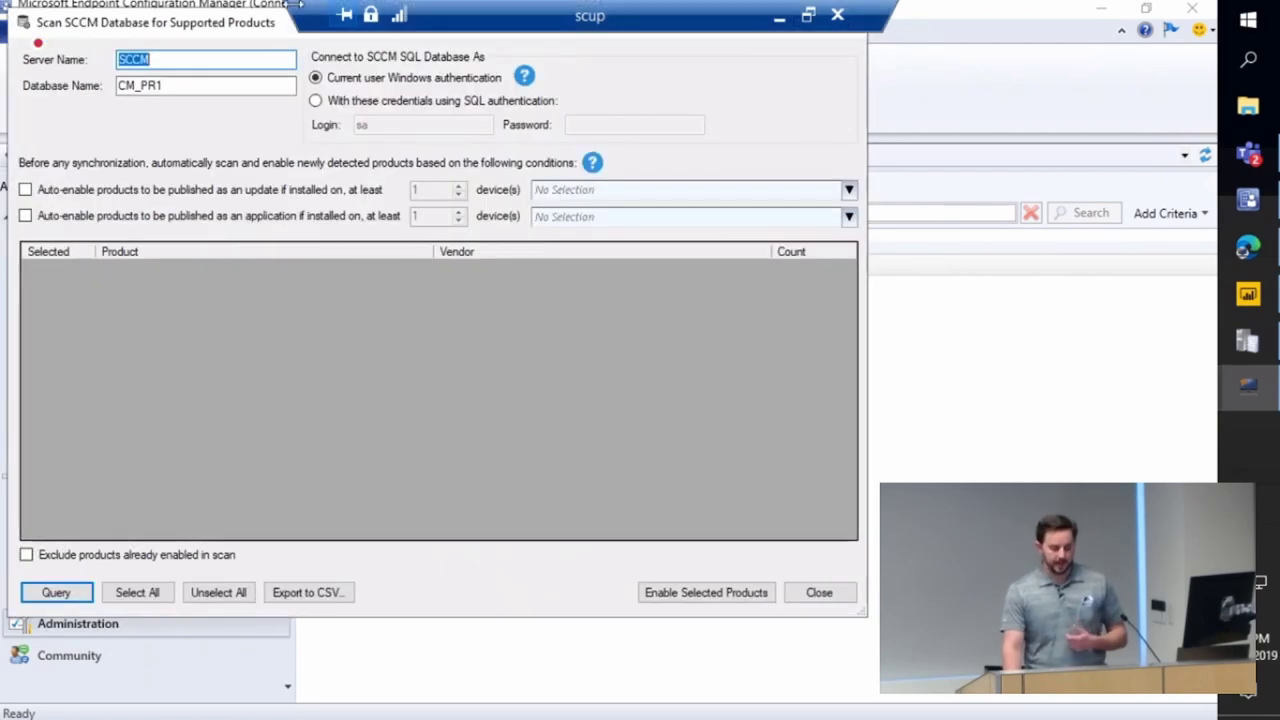
Query the SCCM database, select all found products, enable them, and check All Products
{"action": "left_click_drag", "start_coordinate": [214, 23], "coordinate": [519, 73]}
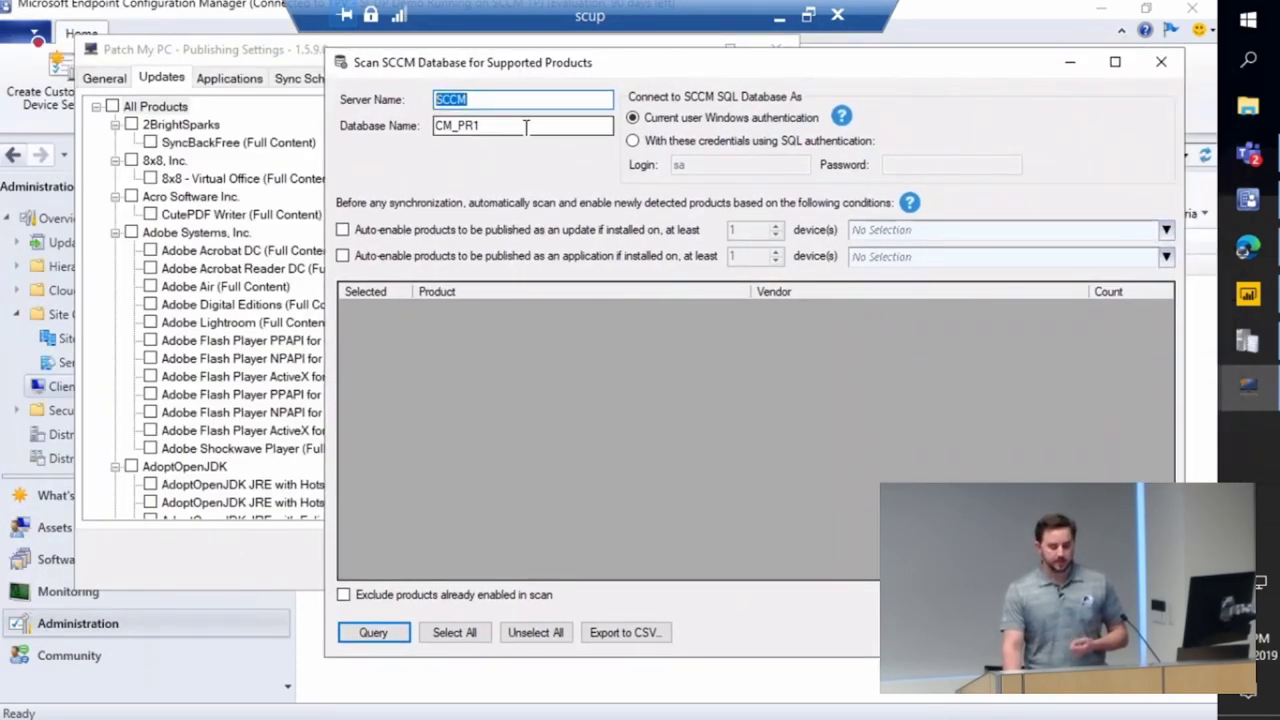
{"action": "left_click", "coordinate": [375, 632]}
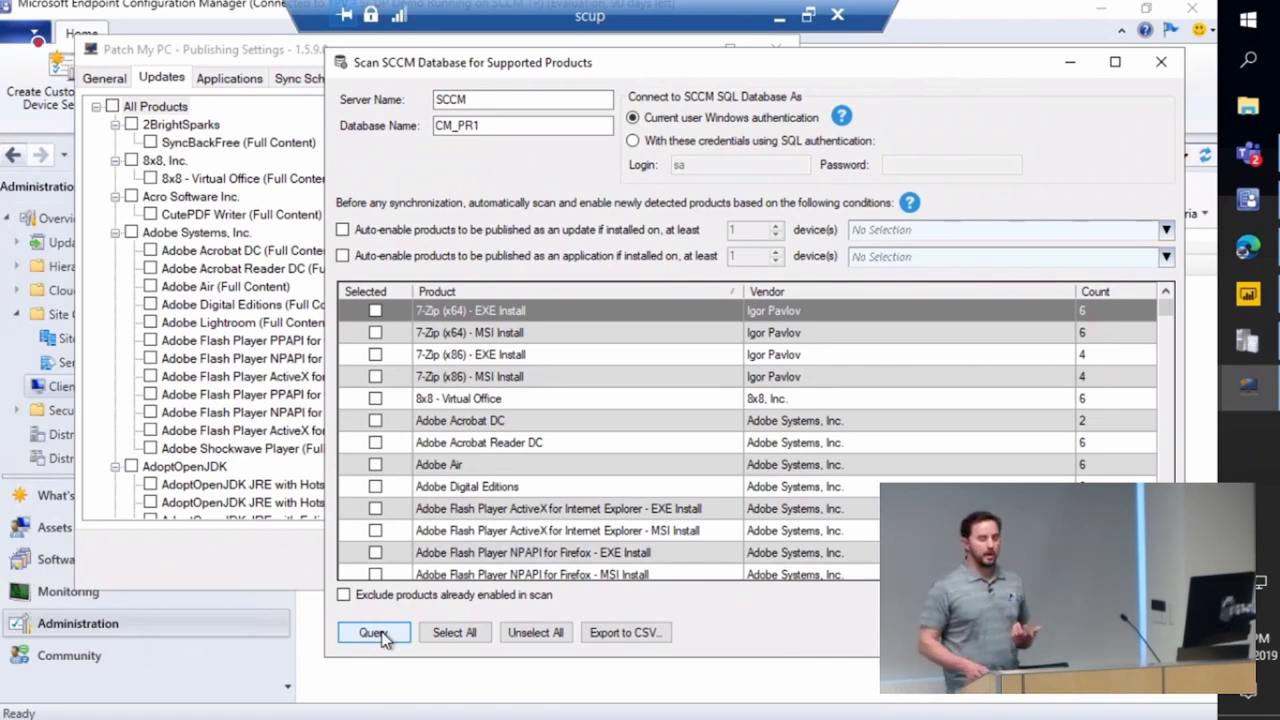
{"action": "scroll", "coordinate": [605, 467], "scroll_direction": "down", "scroll_amount": 4}
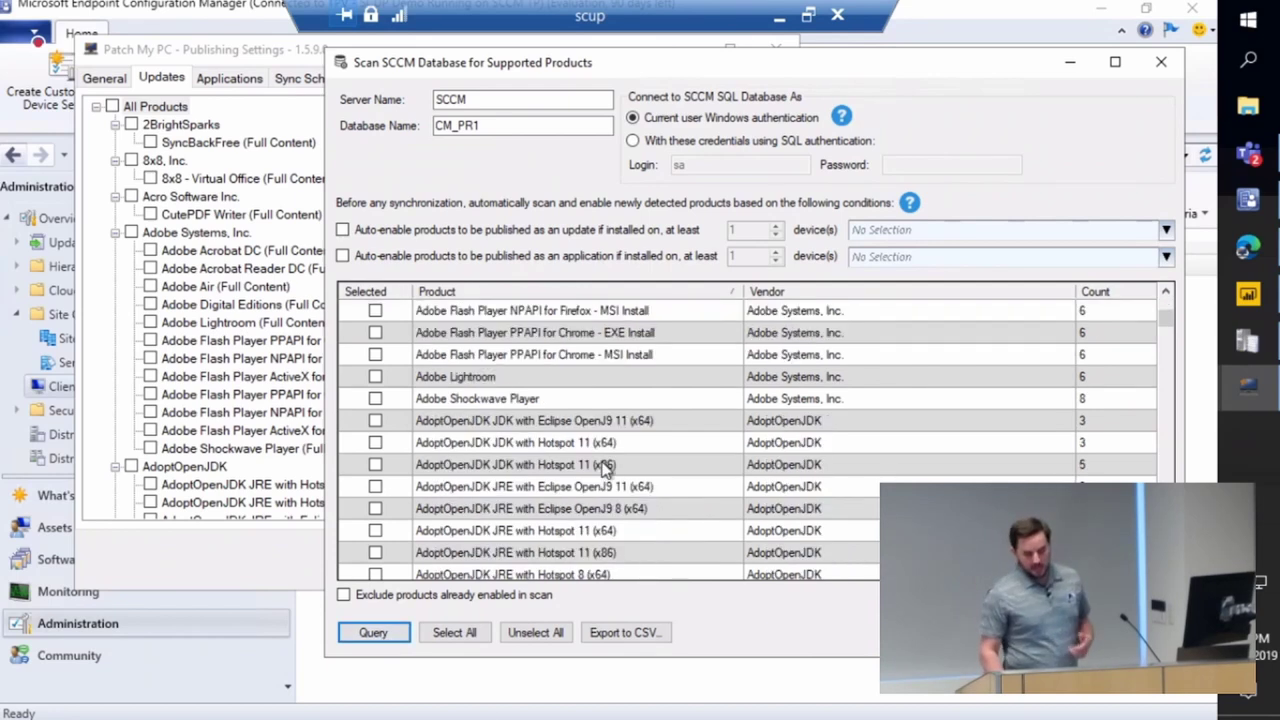
{"action": "scroll", "coordinate": [605, 467], "scroll_direction": "down", "scroll_amount": 20}
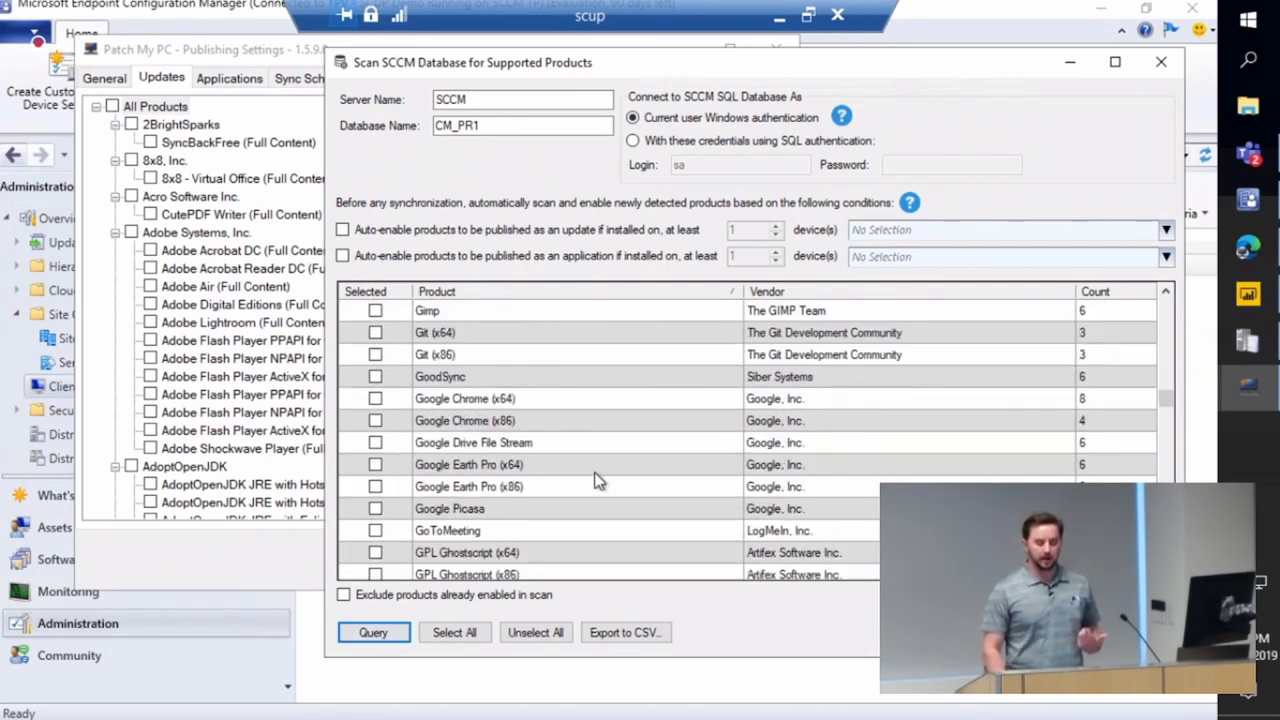
{"action": "scroll", "coordinate": [598, 482], "scroll_direction": "down", "scroll_amount": 20}
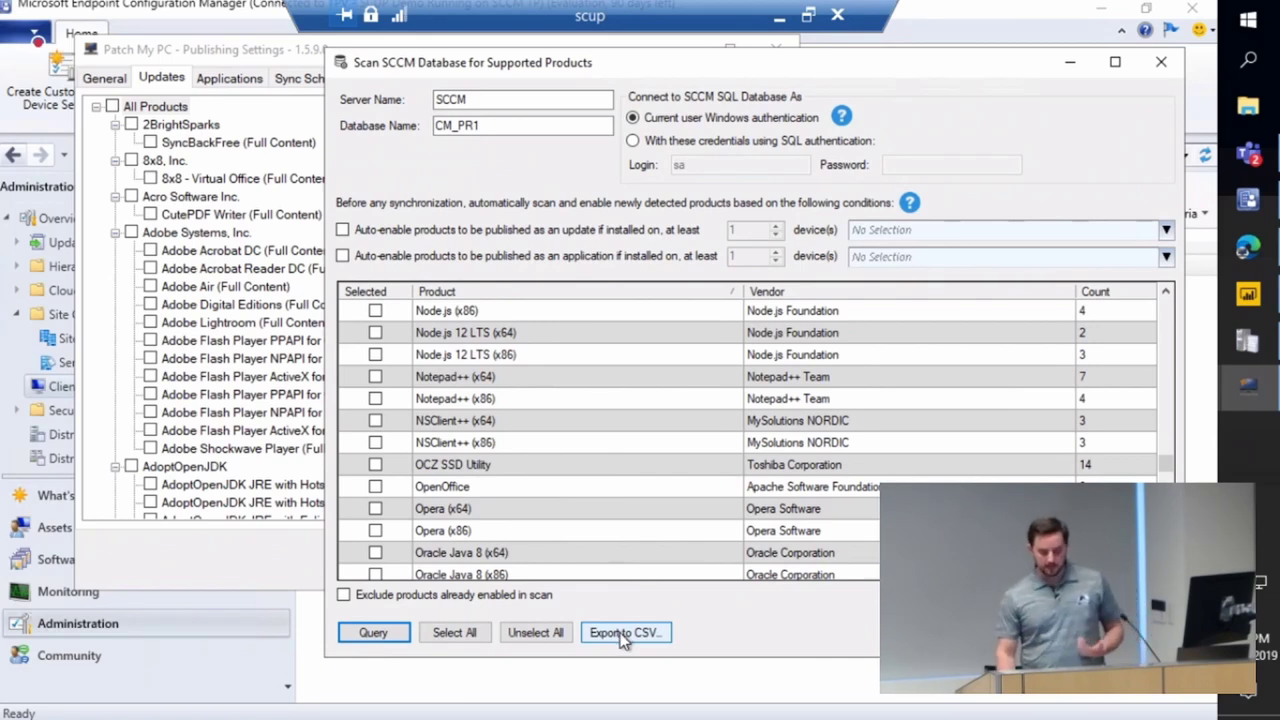
{"action": "left_click", "coordinate": [482, 645]}
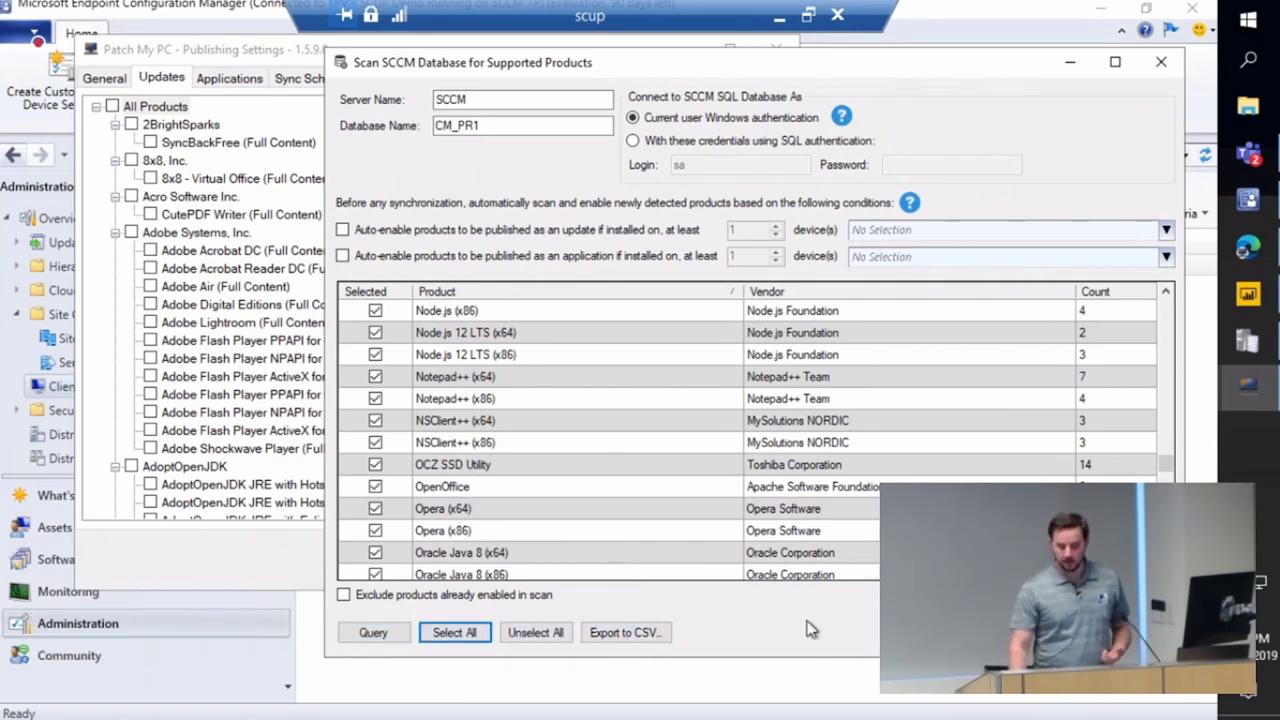
{"action": "left_click", "coordinate": [1125, 632]}
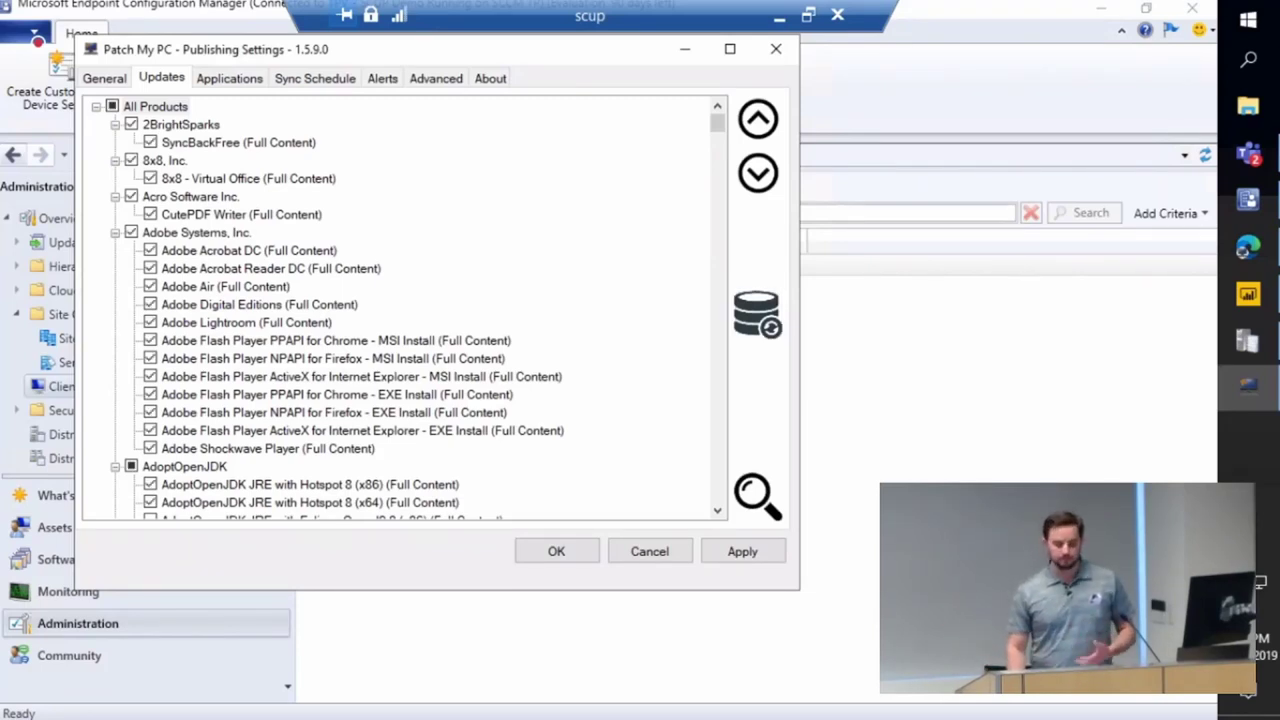
{"action": "left_click", "coordinate": [116, 108]}
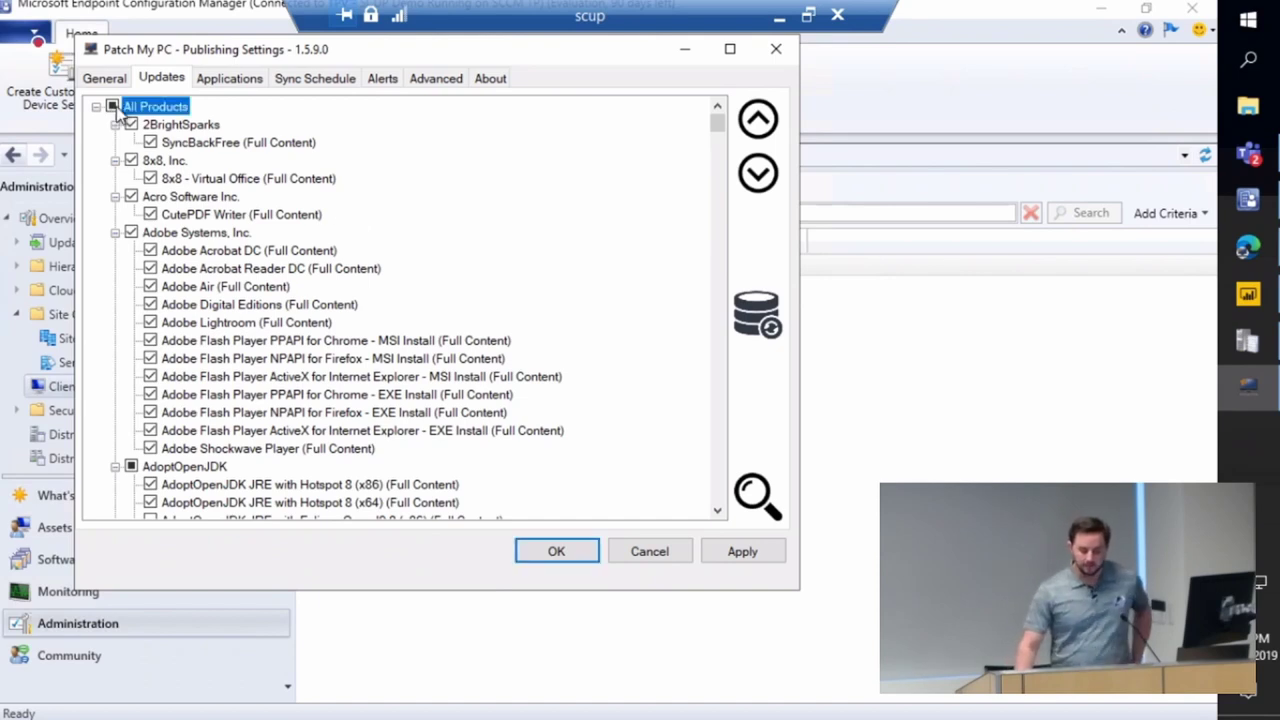
{"action": "left_click", "coordinate": [113, 107]}
Reopen the database scan, try auto-enable at 10 devices, then close it with auto-enable off
{"action": "left_click", "coordinate": [760, 312]}
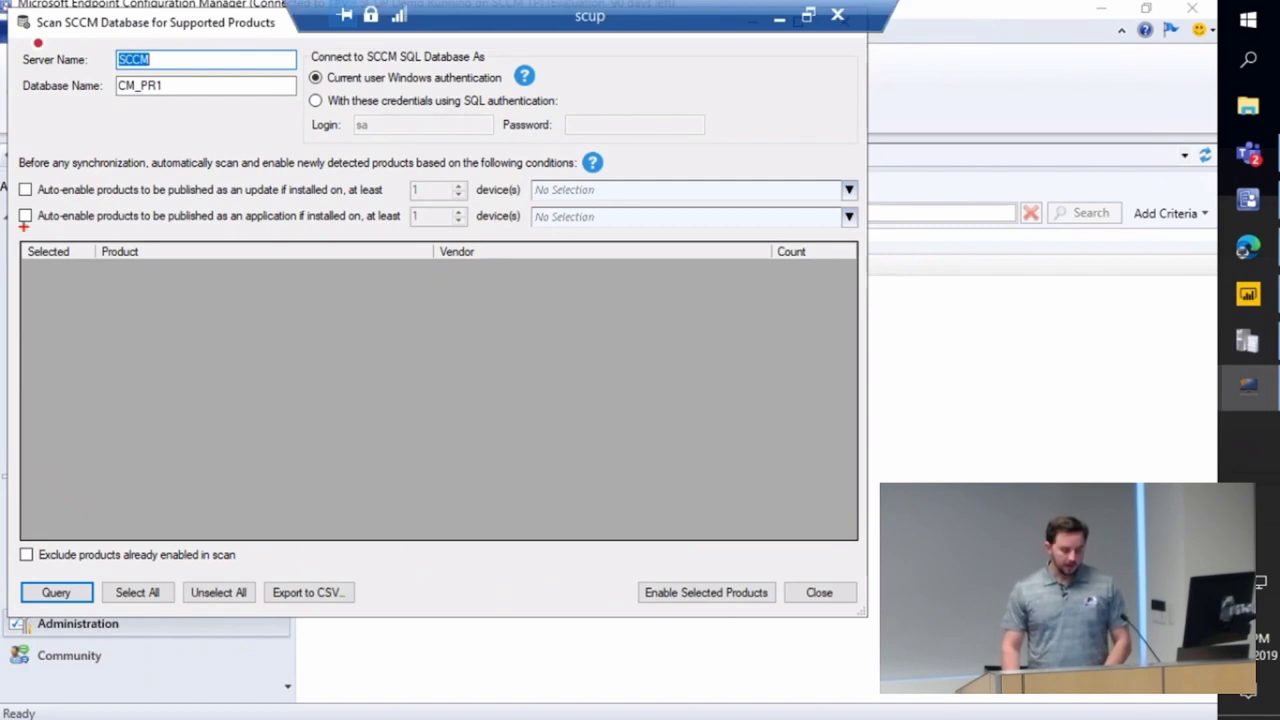
{"action": "mouse_move", "coordinate": [12, 178]}
{"action": "left_mouse_down"}
{"action": "mouse_move", "coordinate": [456, 219]}
{"action": "mouse_move", "coordinate": [862, 226]}
{"action": "left_mouse_up"}
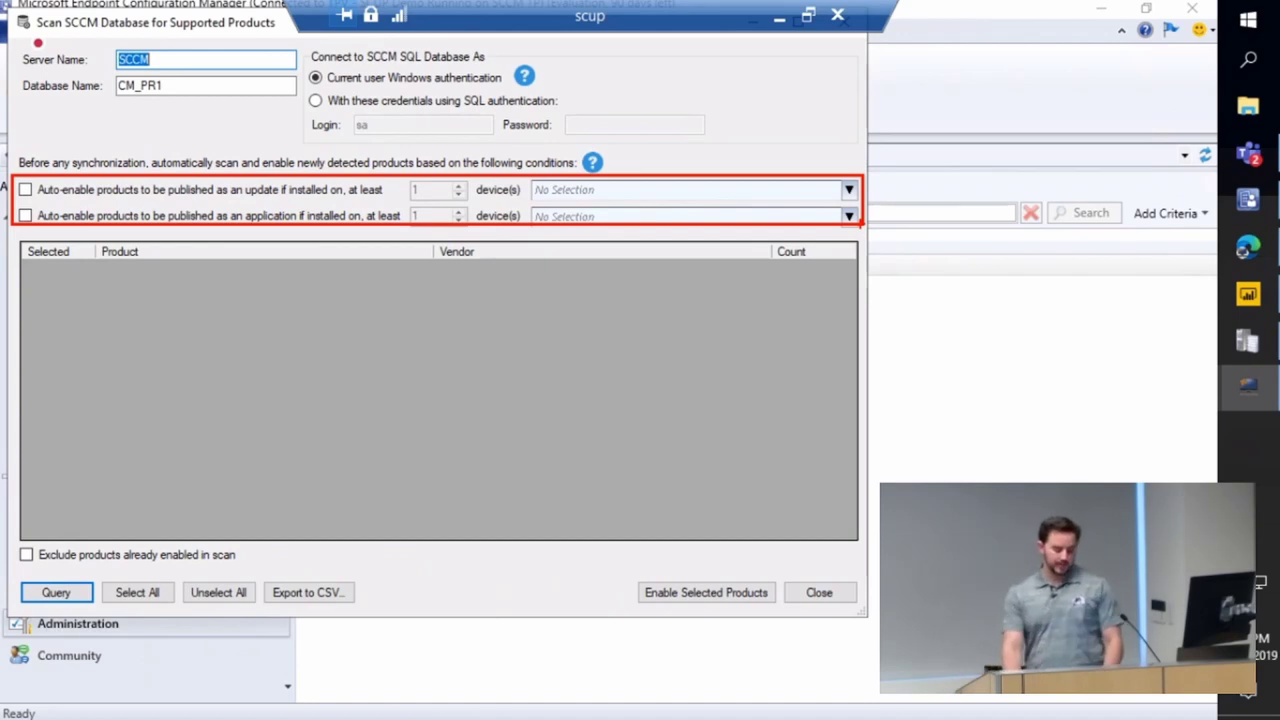
{"action": "left_click", "coordinate": [26, 190]}
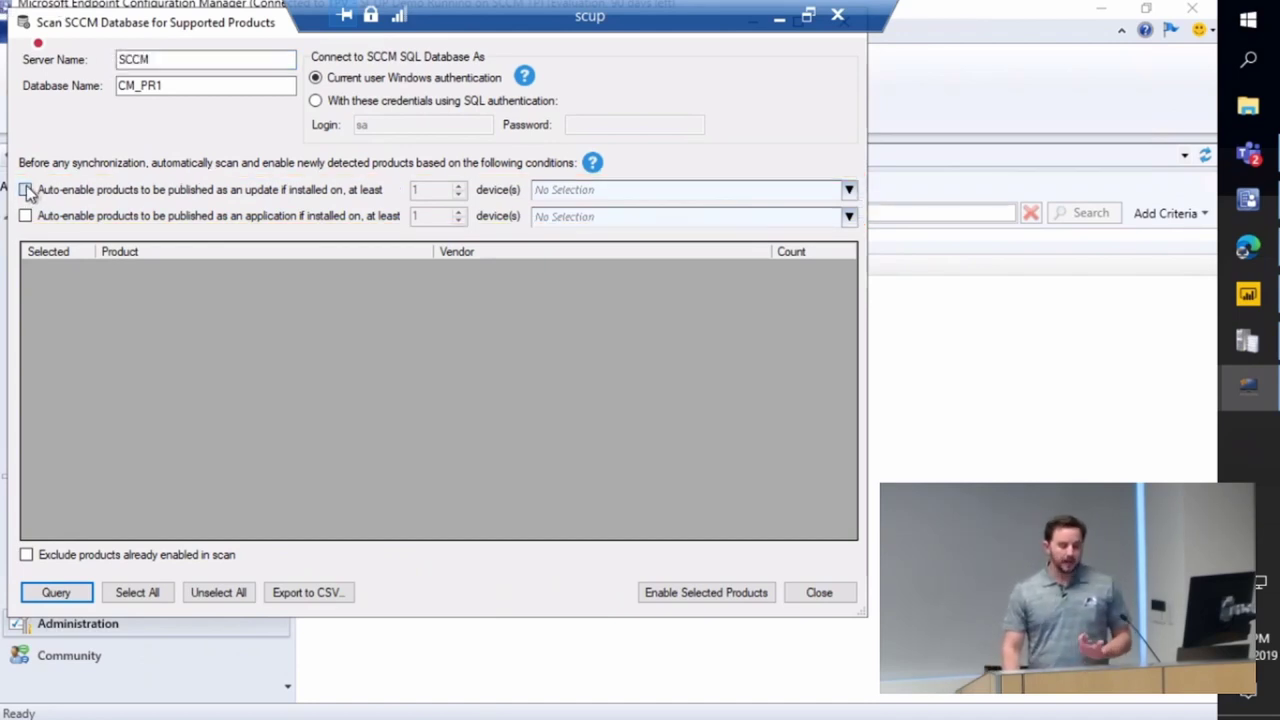
{"action": "left_click", "coordinate": [429, 190]}
{"action": "type", "text": "0"}
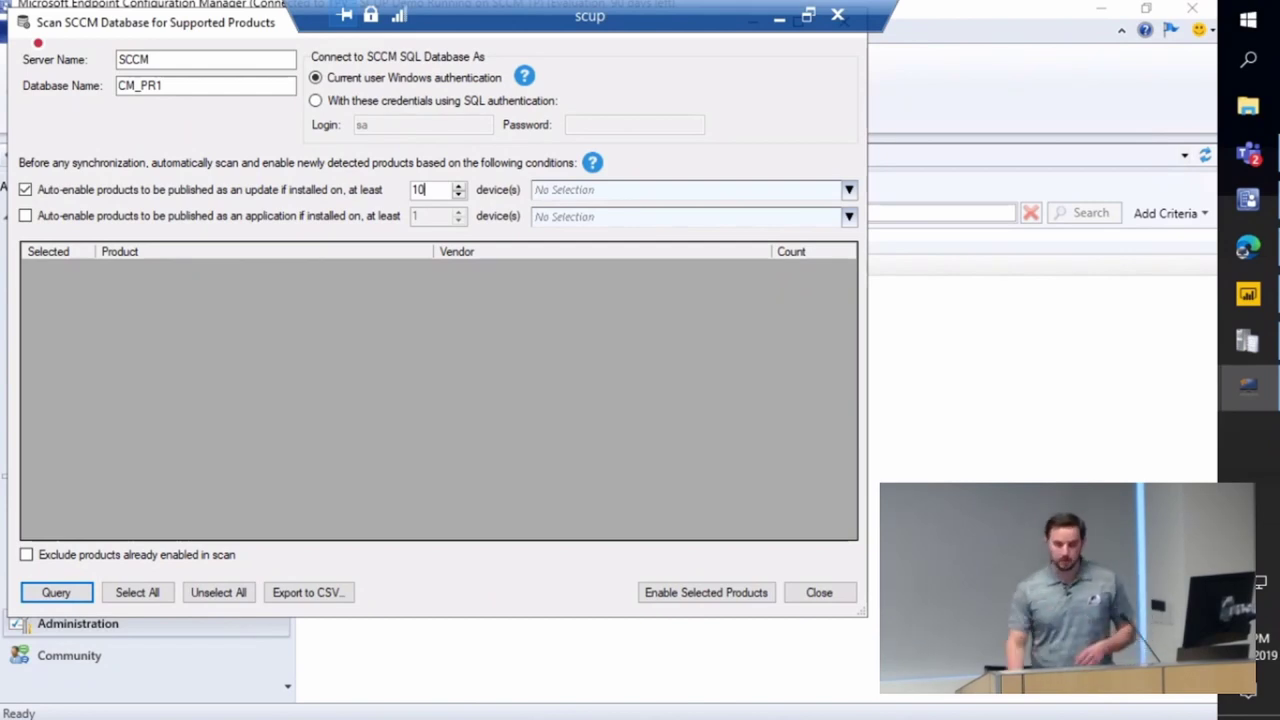
{"action": "left_click", "coordinate": [25, 189]}
{"action": "left_click", "coordinate": [824, 596]}
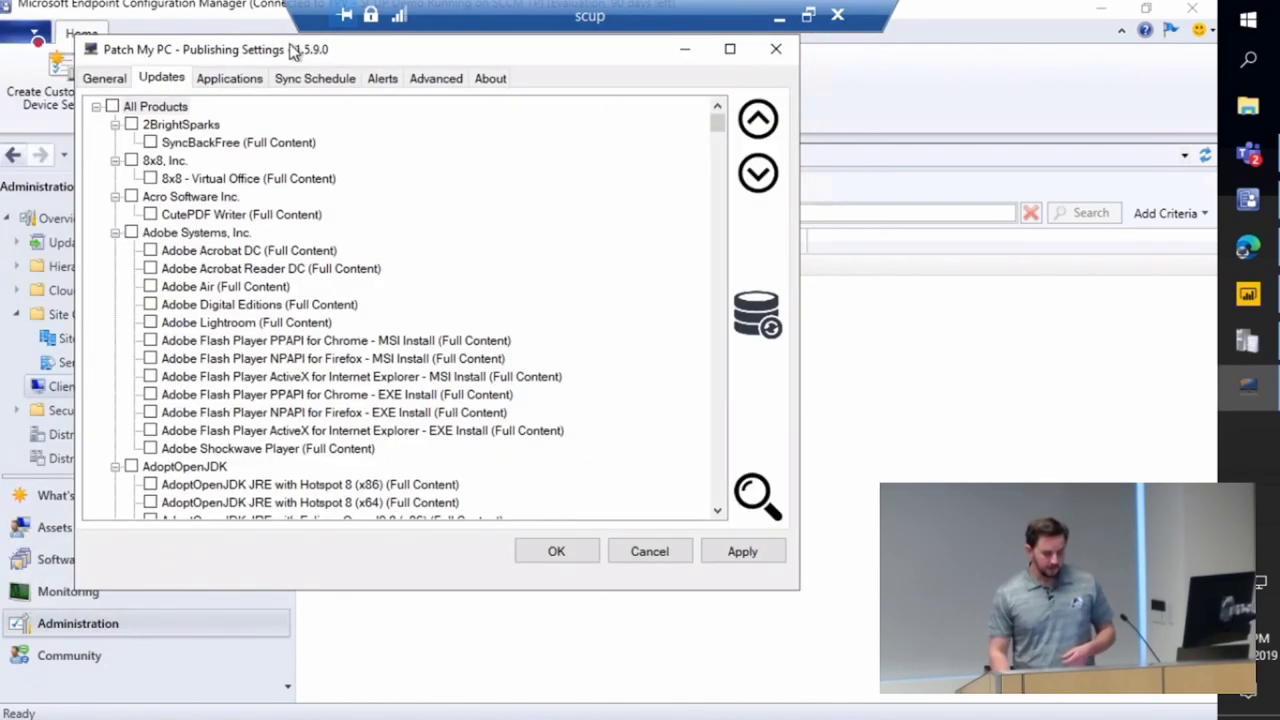
{"action": "left_click_drag", "start_coordinate": [295, 50], "coordinate": [462, 90]}
{"action": "key", "text": "ctrl+f"}
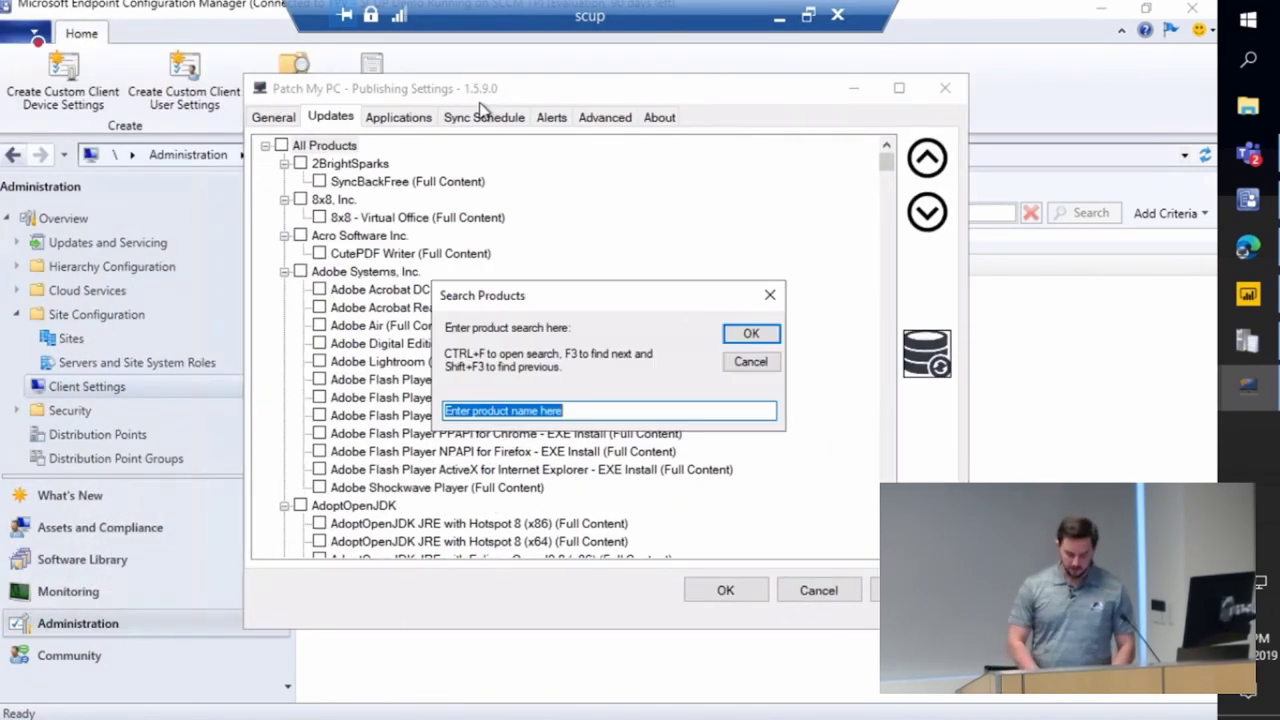
{"action": "type", "text": "goog"}
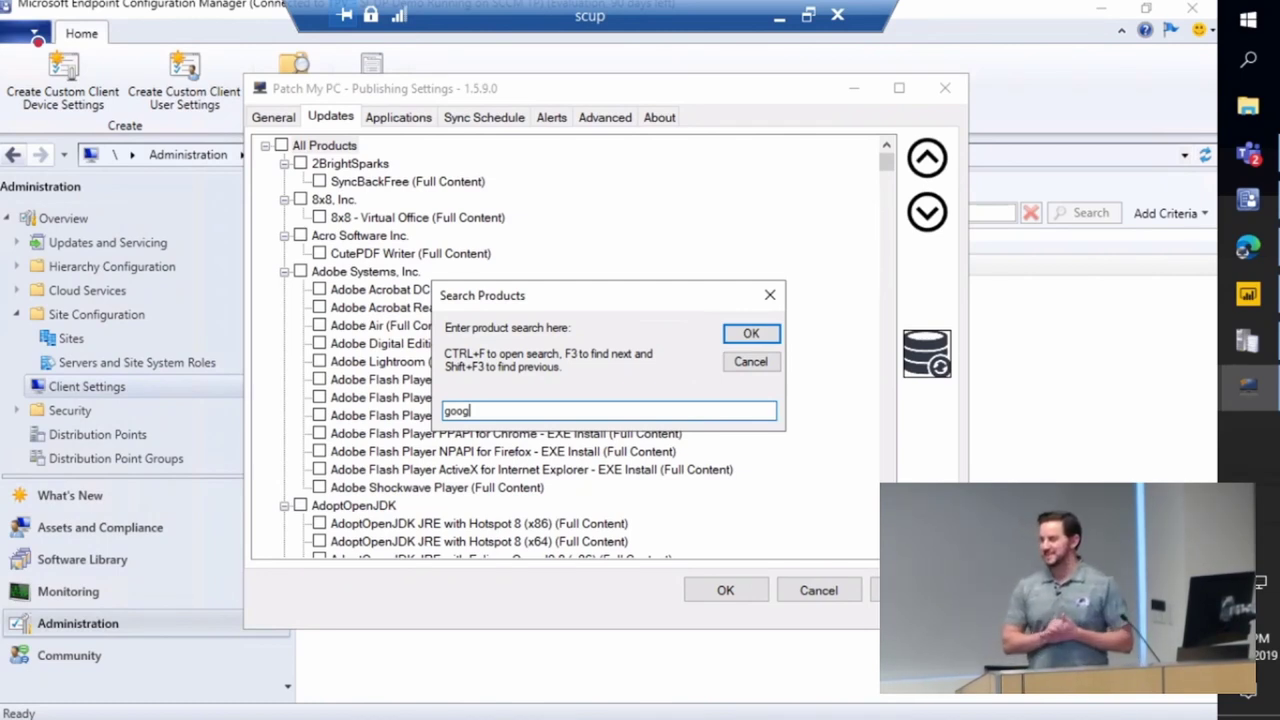
{"action": "key", "text": "Return"}
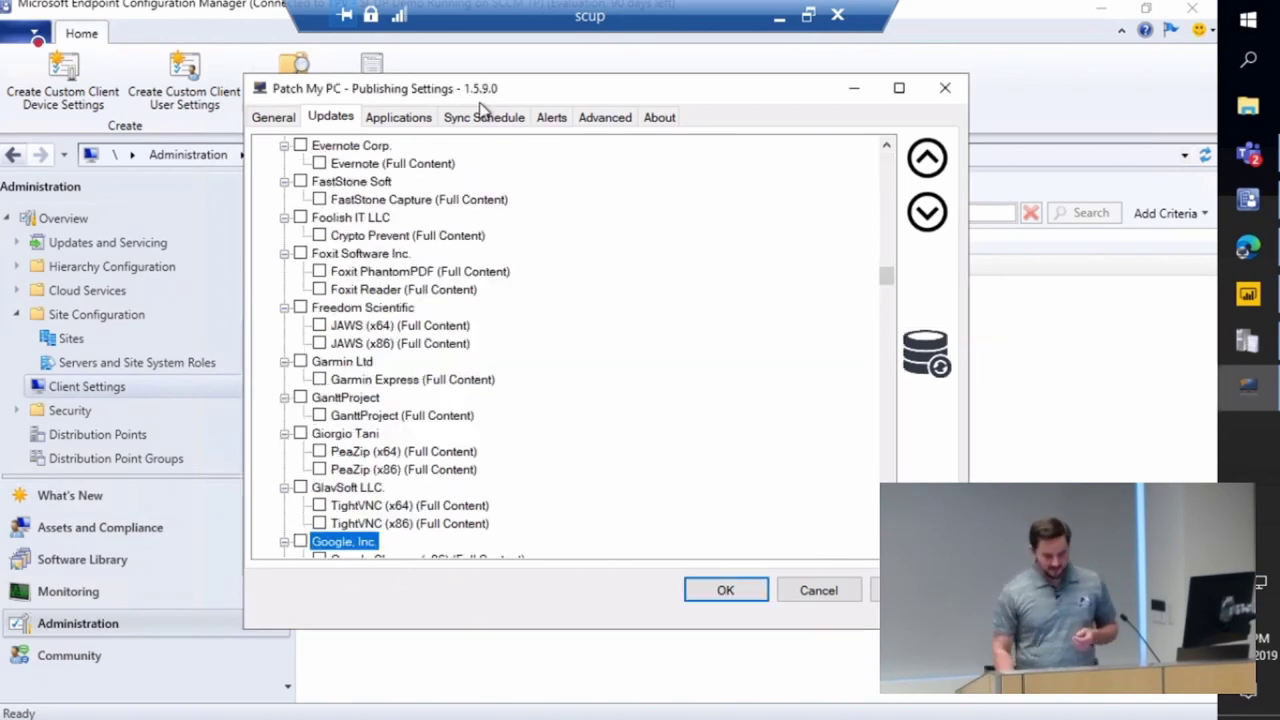
{"action": "right_click", "coordinate": [423, 258]}
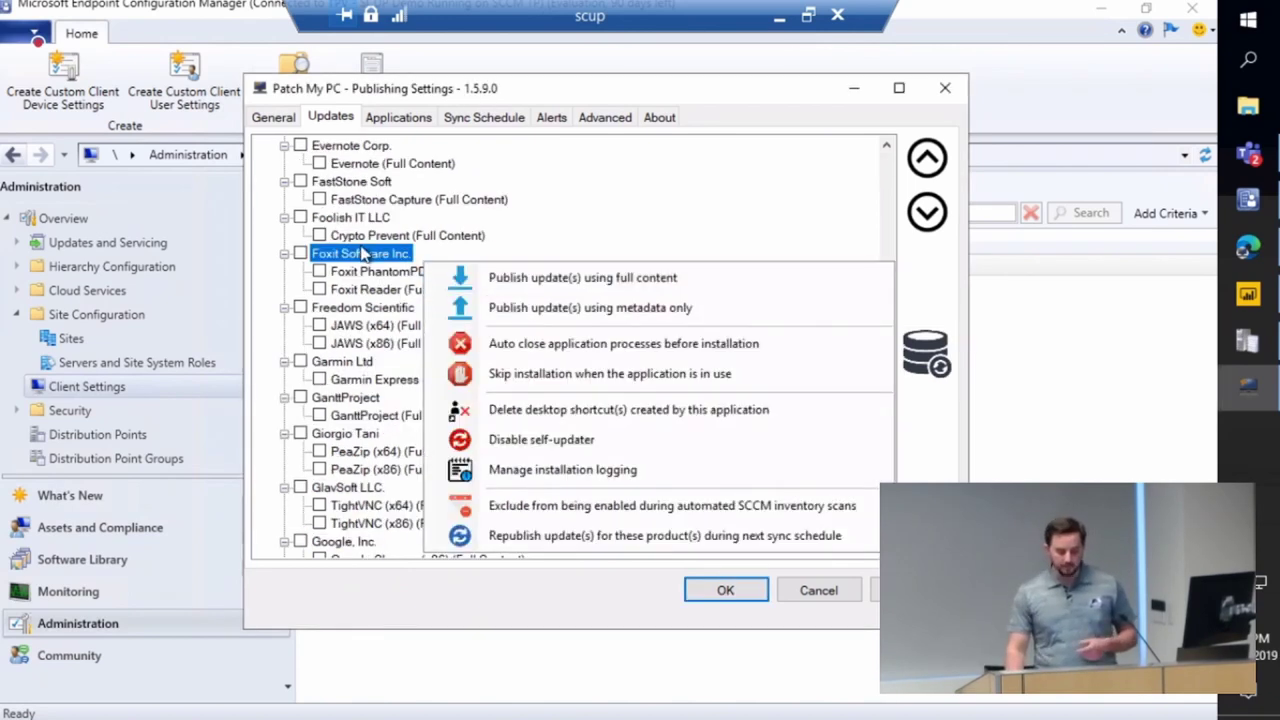
{"action": "key", "text": "Escape"}
{"action": "scroll", "coordinate": [420, 260], "scroll_direction": "up", "scroll_amount": 10}
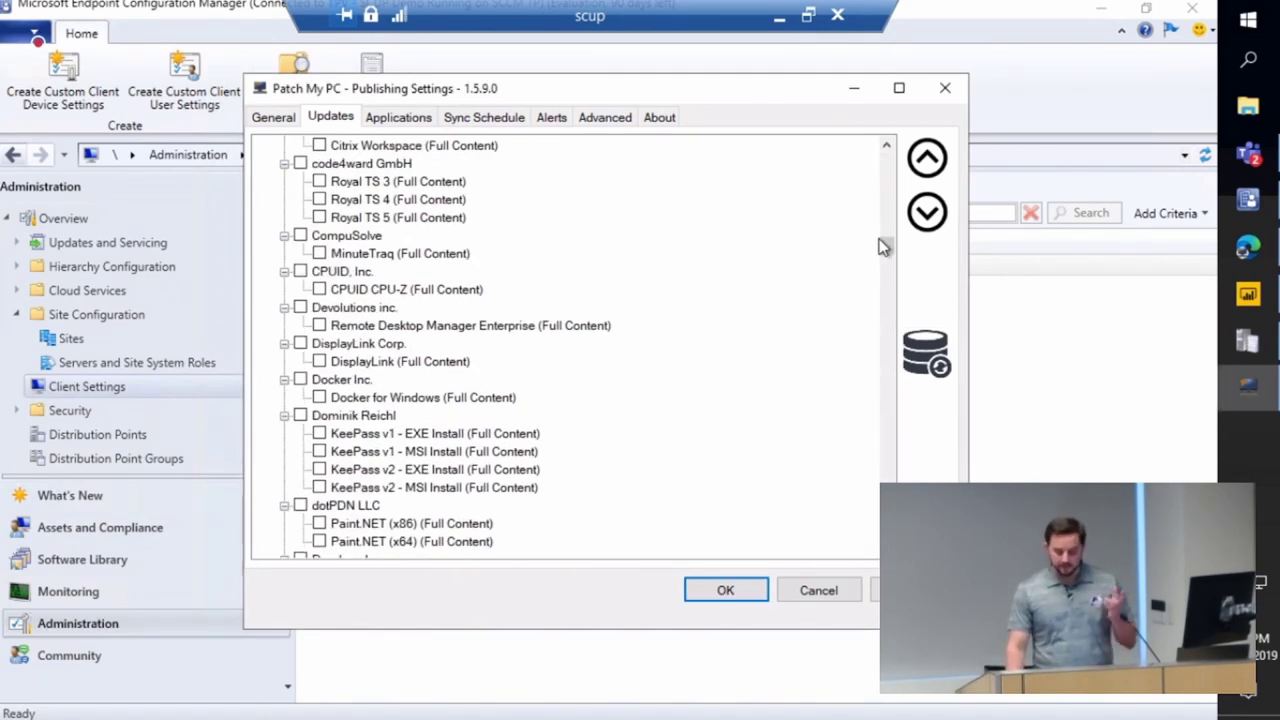
{"action": "left_click_drag", "start_coordinate": [884, 246], "coordinate": [831, 140]}
{"action": "left_click", "coordinate": [340, 148]}
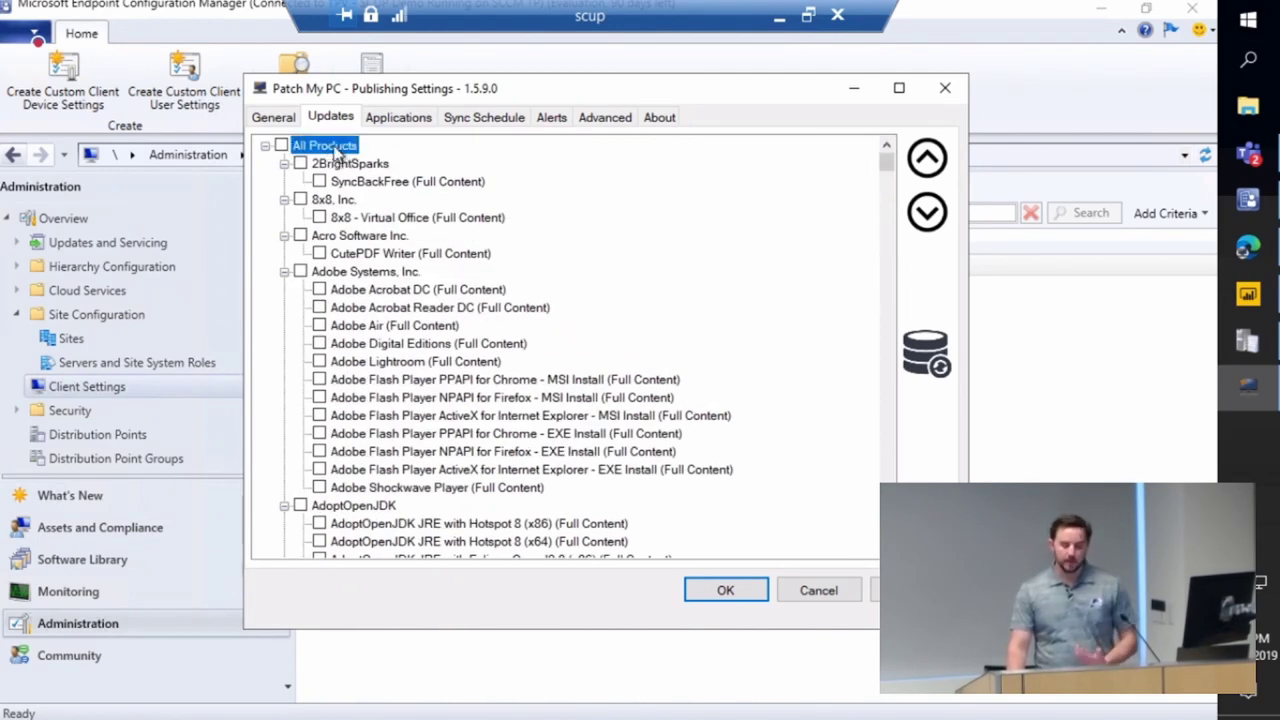
Enable auto-closing running apps and deleting desktop shortcuts for All Products
{"action": "right_click", "coordinate": [334, 146]}
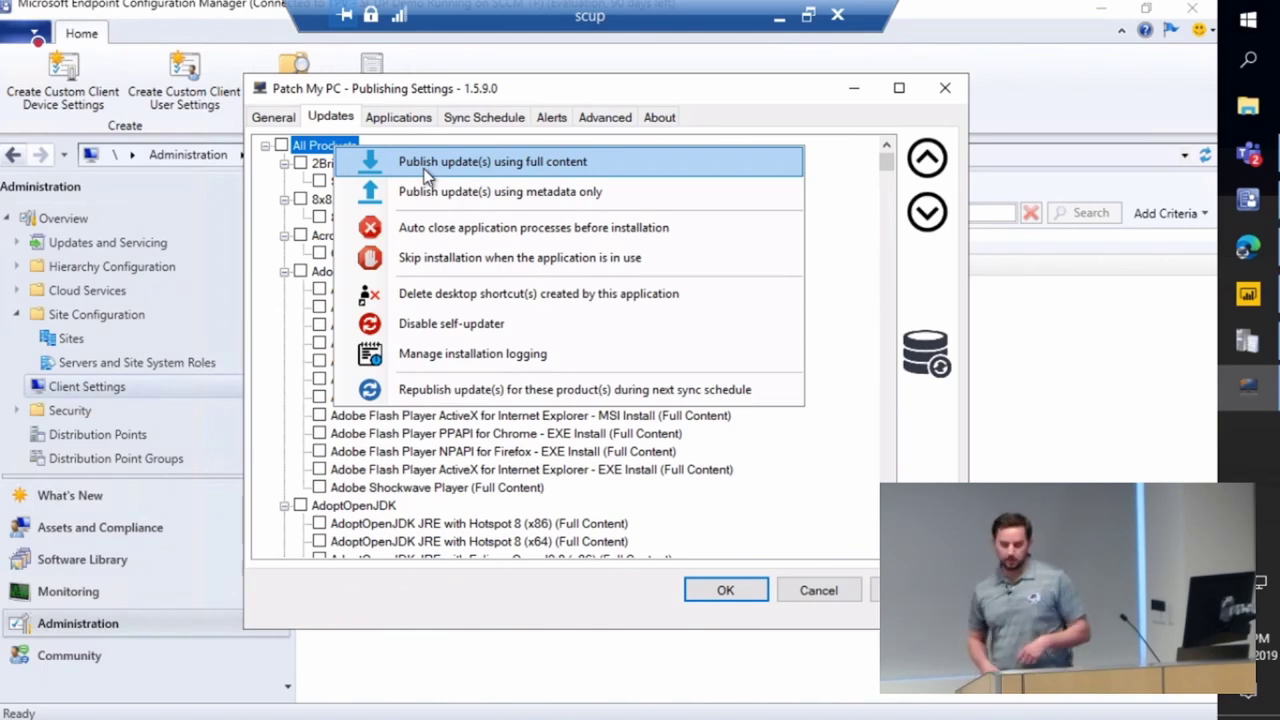
{"action": "left_click", "coordinate": [455, 228]}
{"action": "key", "text": "Return"}
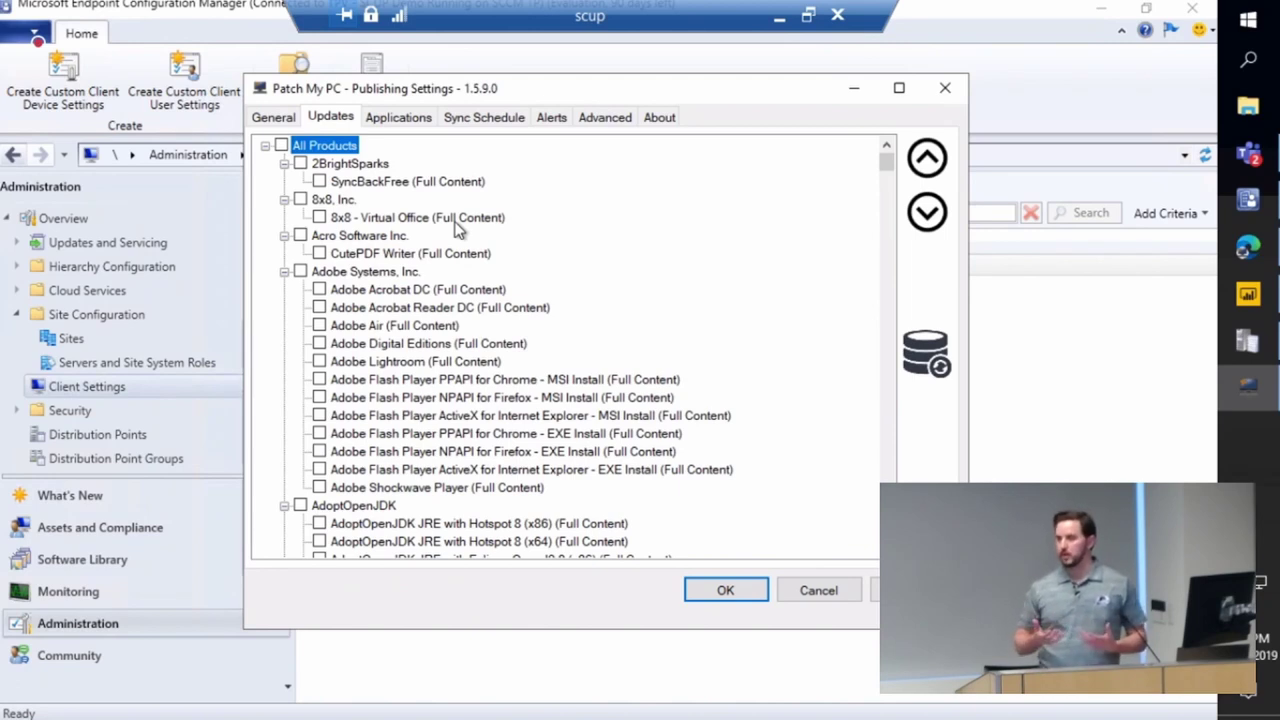
{"action": "right_click", "coordinate": [342, 151]}
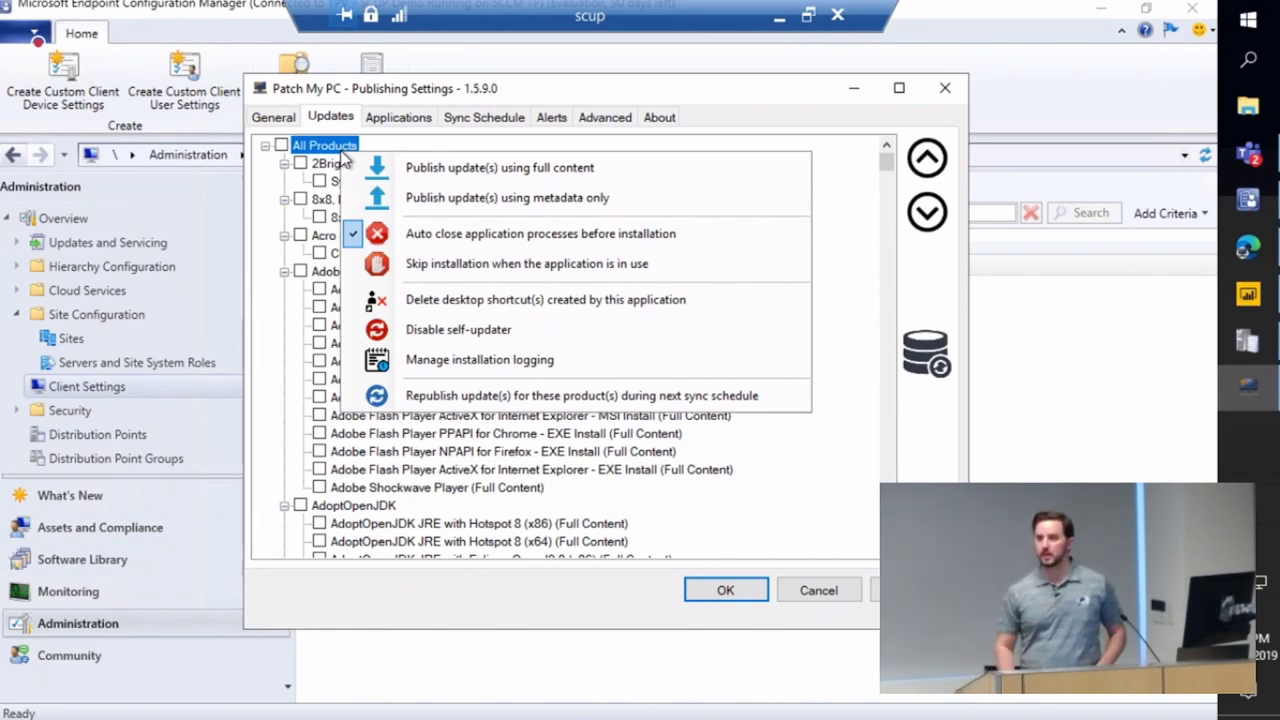
{"action": "left_click", "coordinate": [509, 300]}
{"action": "key", "text": "Return"}
Turn on self-updater disabling for All Products, applied recursively to all 59 products
{"action": "left_click", "coordinate": [327, 148]}
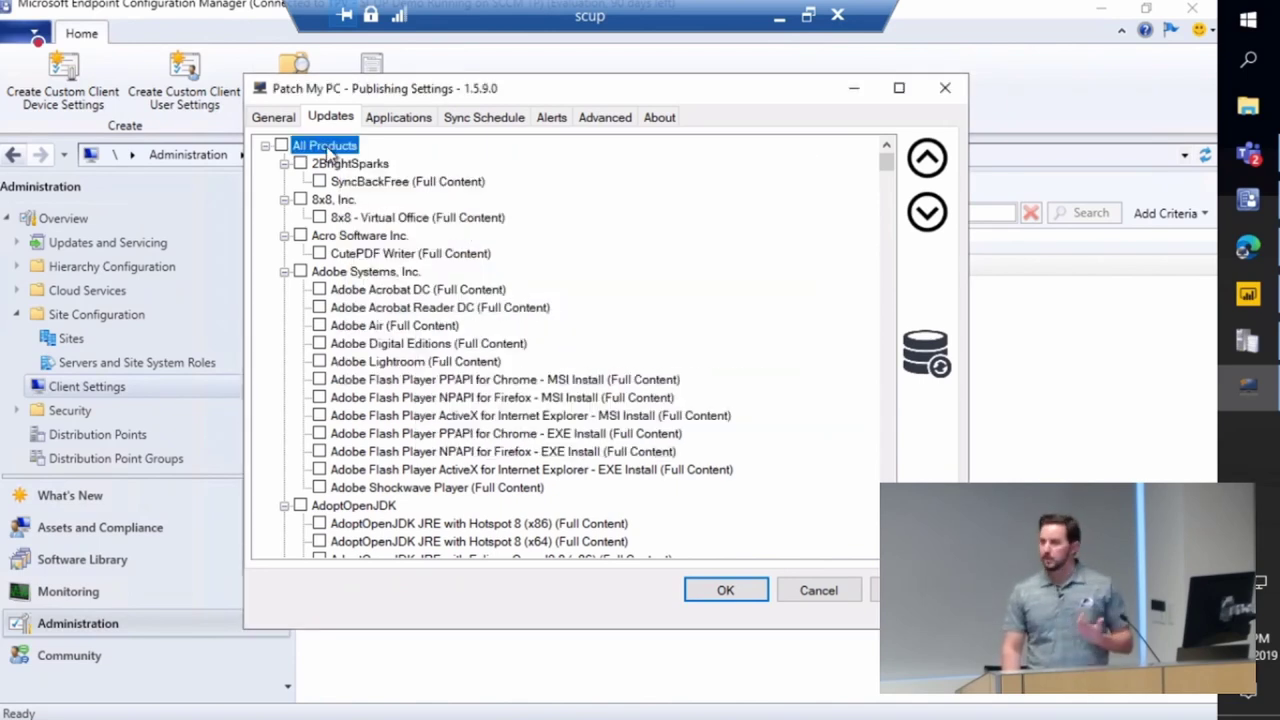
{"action": "right_click", "coordinate": [327, 150]}
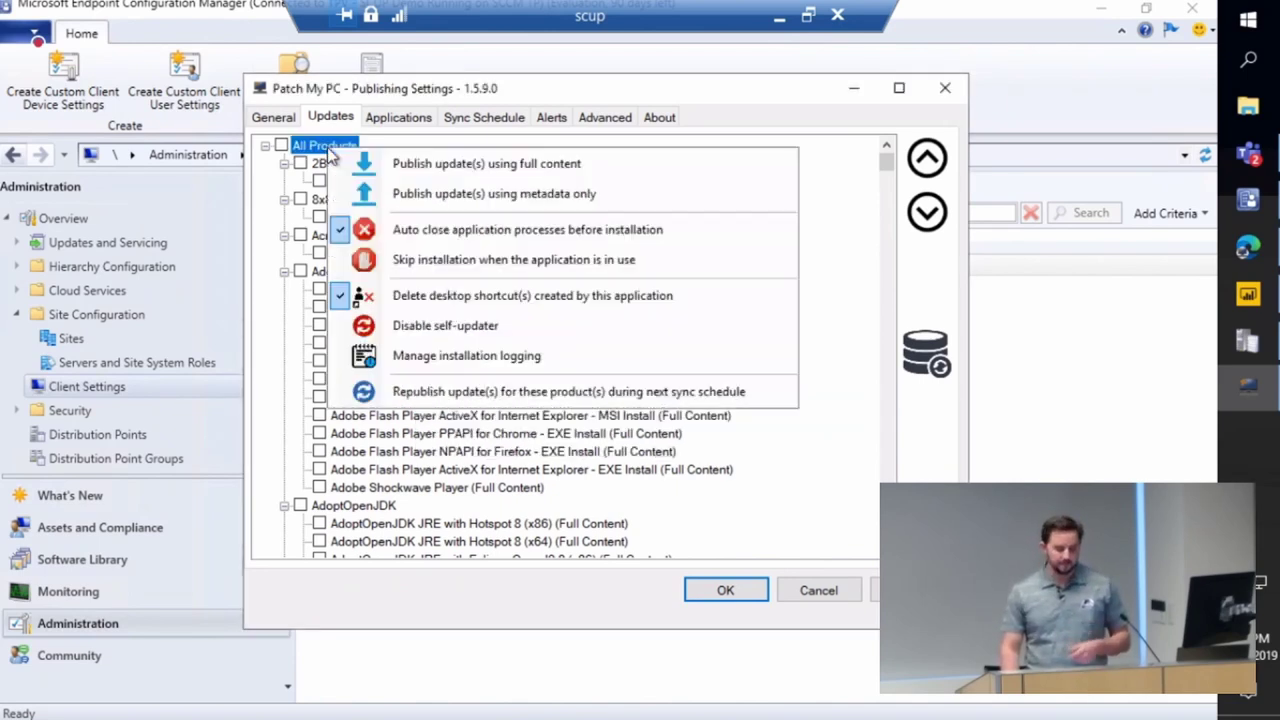
{"action": "left_click", "coordinate": [437, 326]}
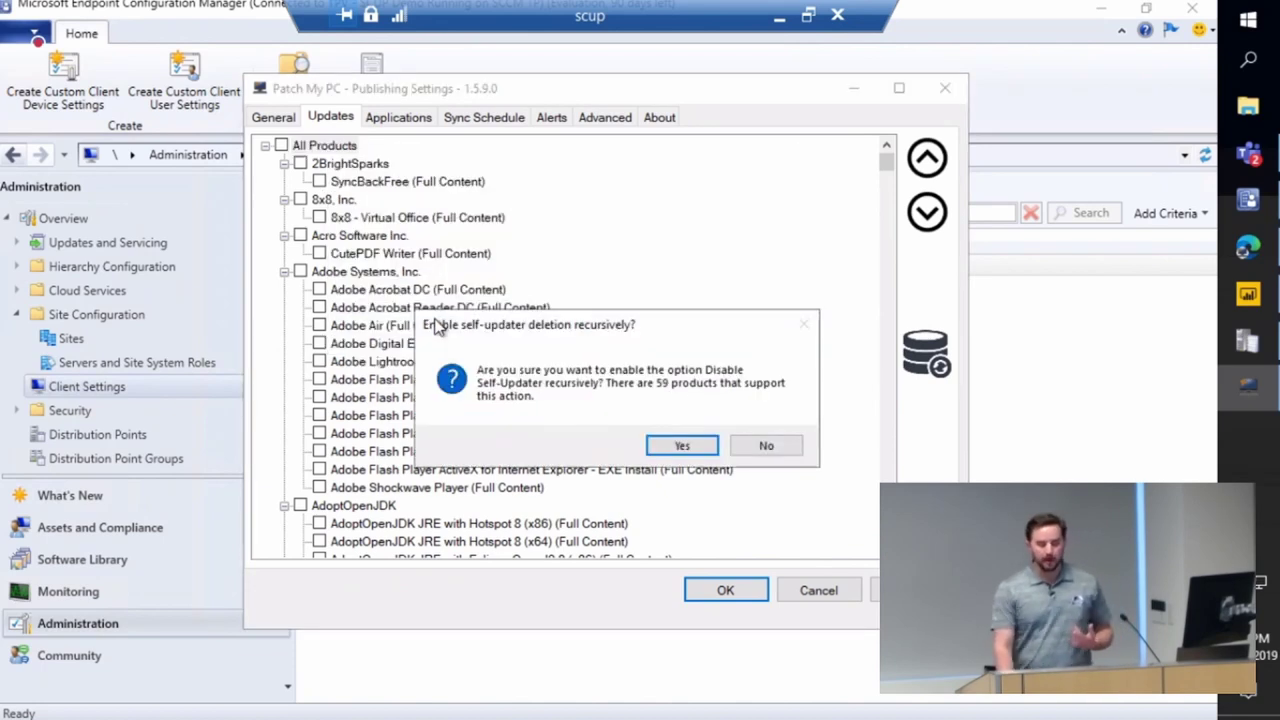
{"action": "left_click", "coordinate": [705, 442]}
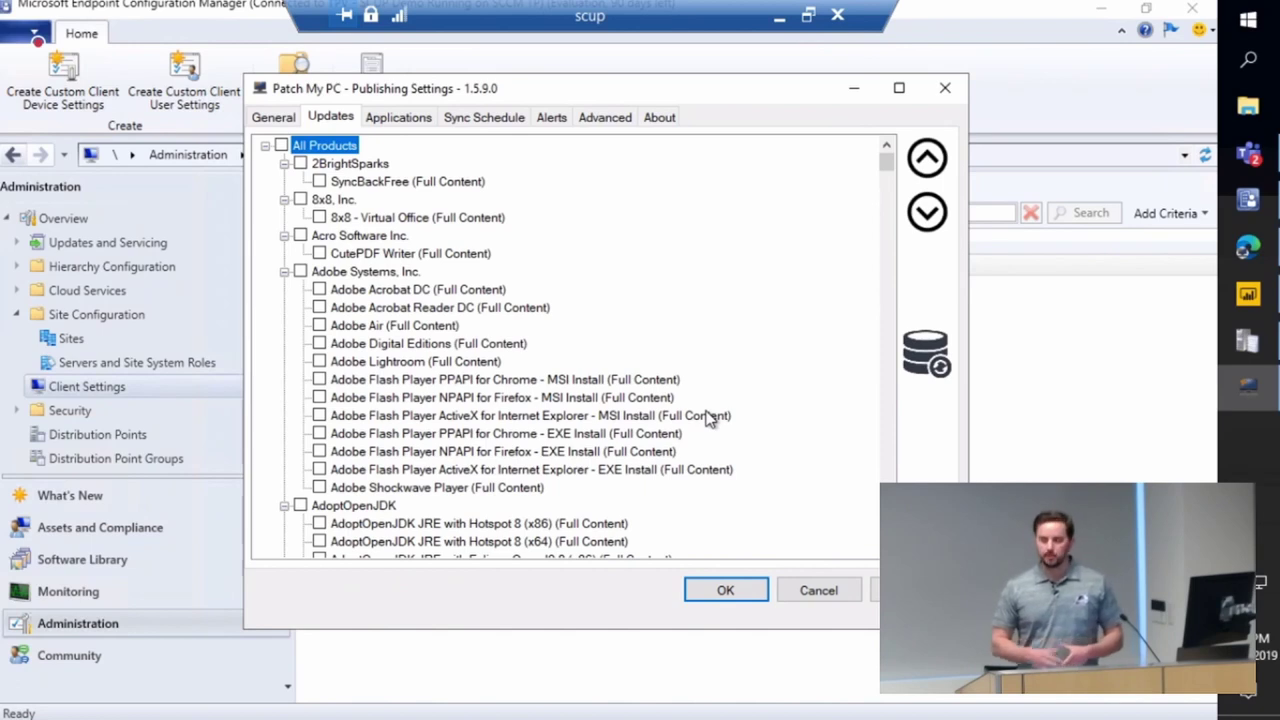
{"action": "right_click", "coordinate": [328, 147]}
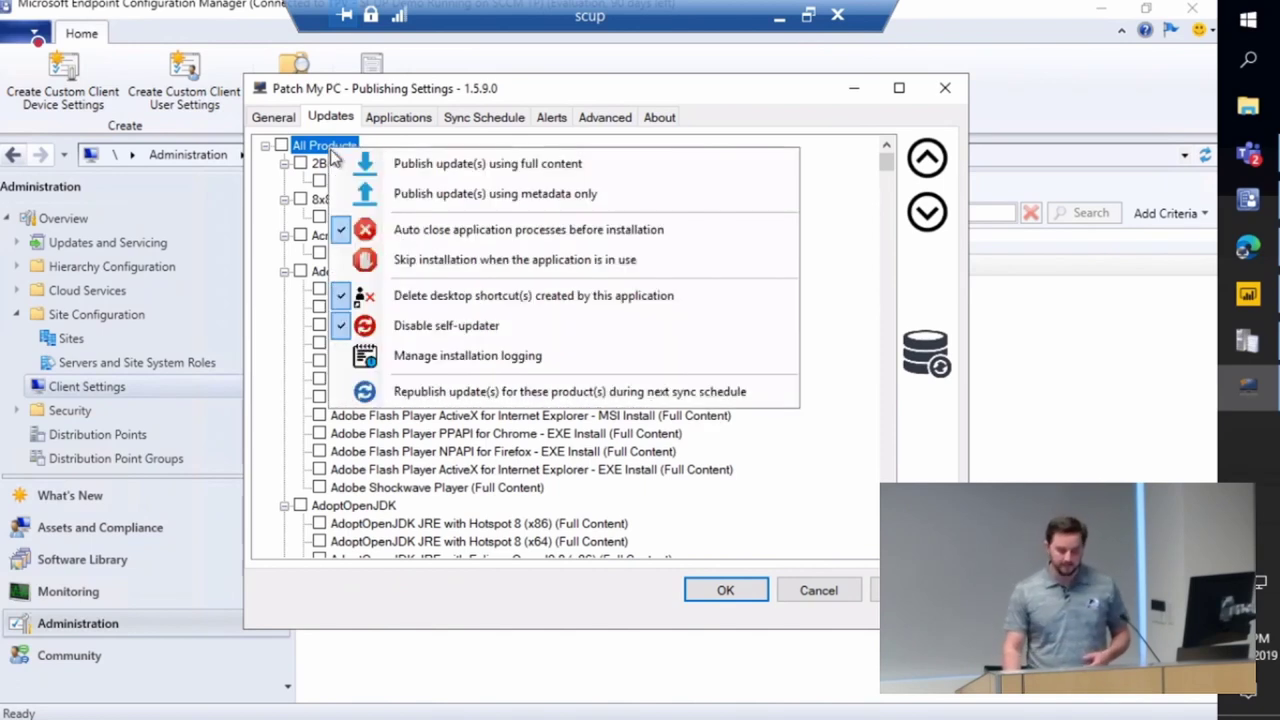
Open installation logging options and copy the \\scup.contoso.local\InstallationLogs path from File Explorer
{"action": "left_click", "coordinate": [490, 356]}
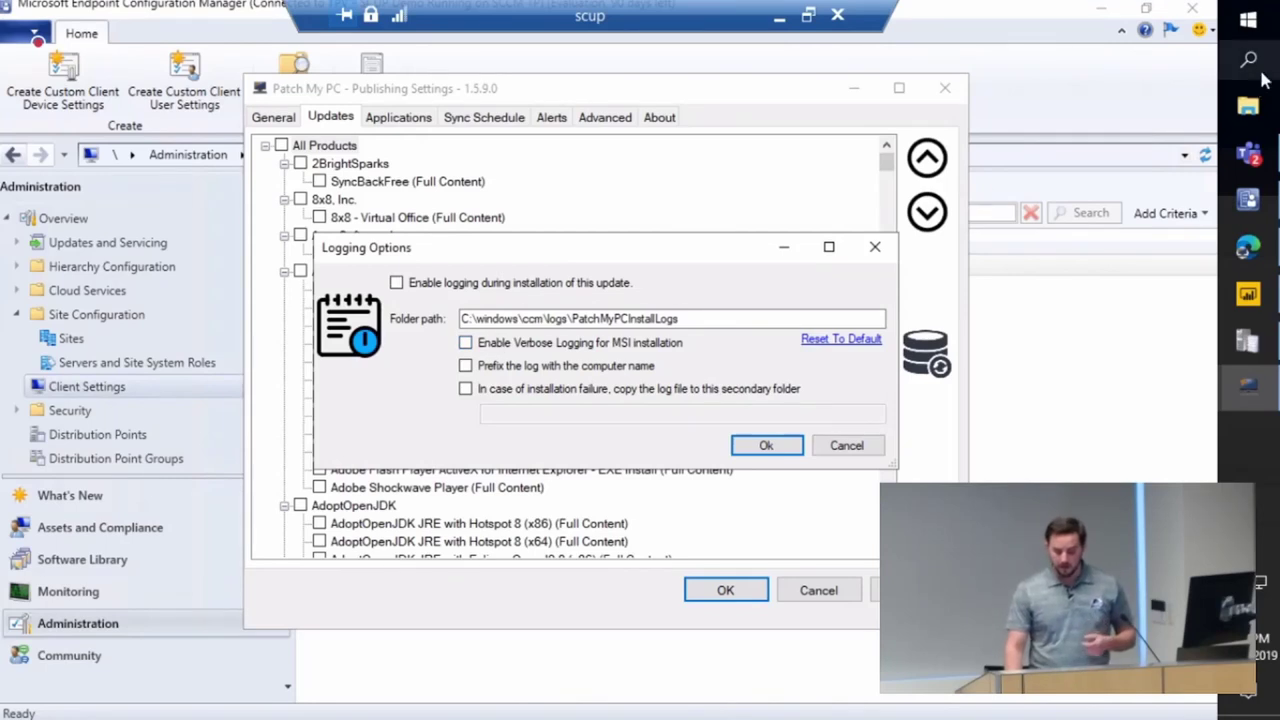
{"action": "left_click", "coordinate": [1248, 106]}
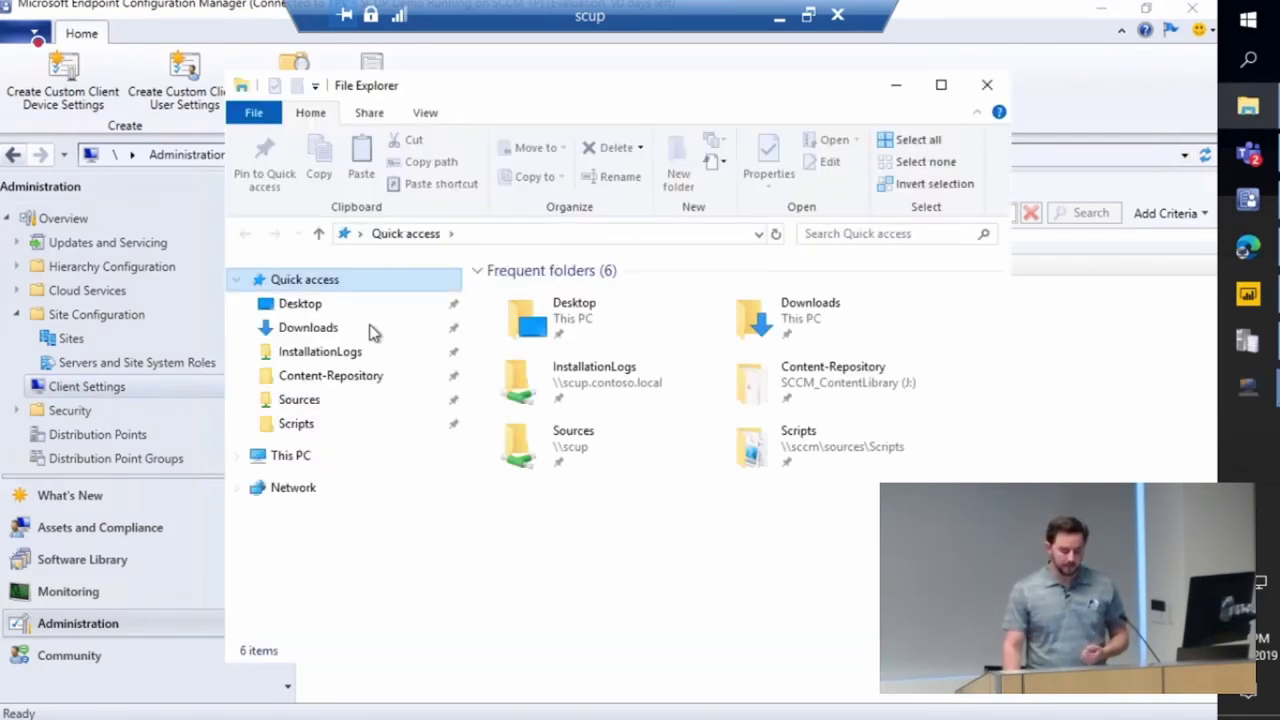
{"action": "left_click", "coordinate": [330, 352]}
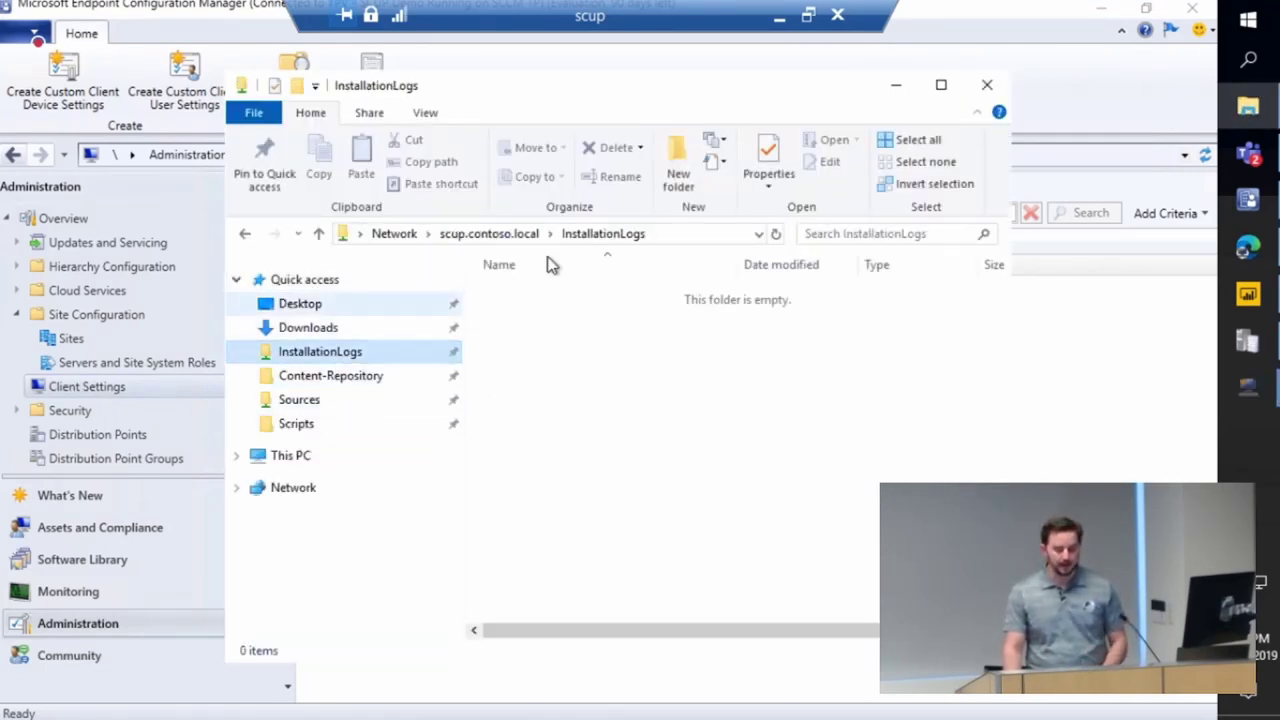
{"action": "left_click", "coordinate": [682, 233]}
{"action": "key", "text": "ctrl+c"}
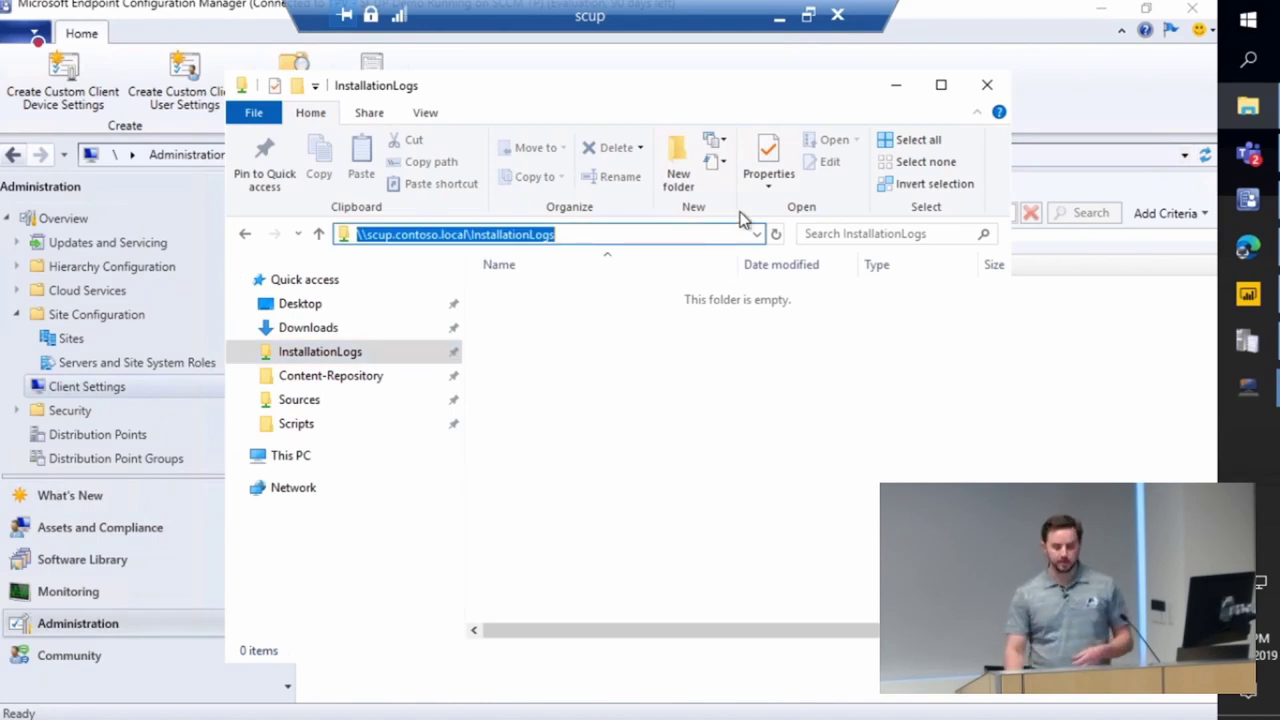
{"action": "left_click", "coordinate": [896, 85]}
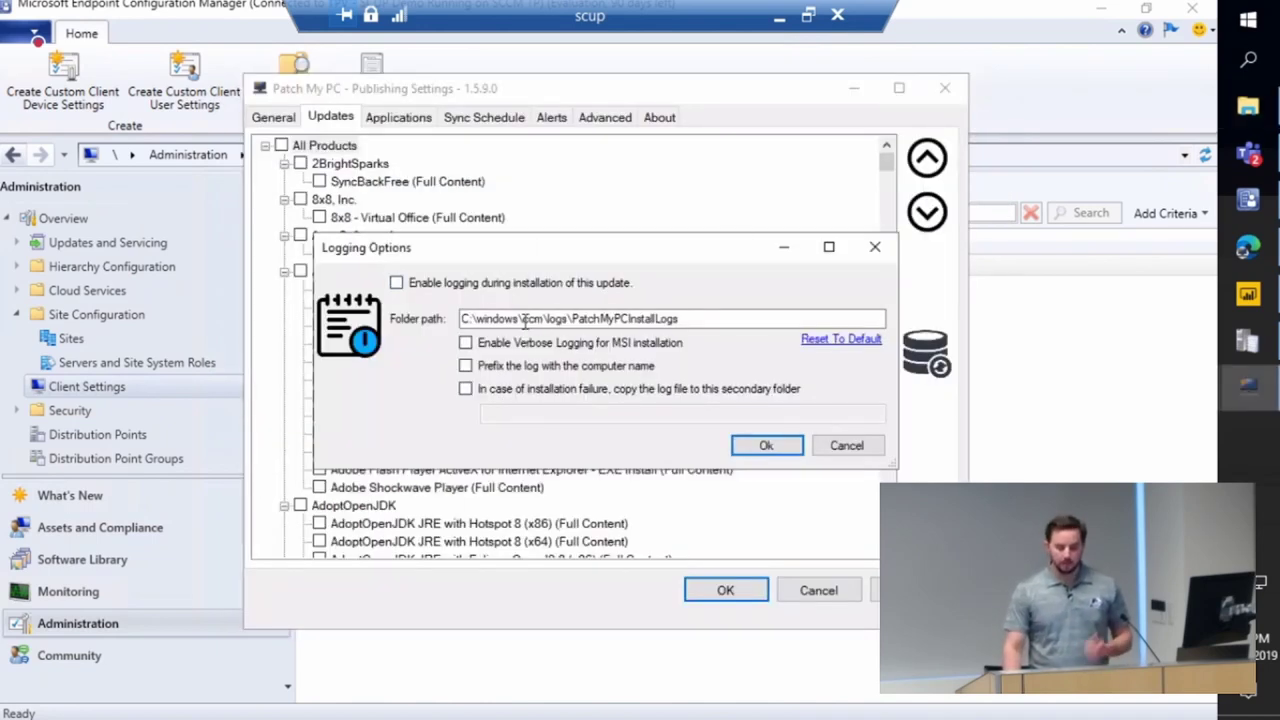
Enable verbose MSI logs, computer-name prefix, and failure copies to the InstallationLogs share, then save
{"action": "left_click", "coordinate": [466, 343]}
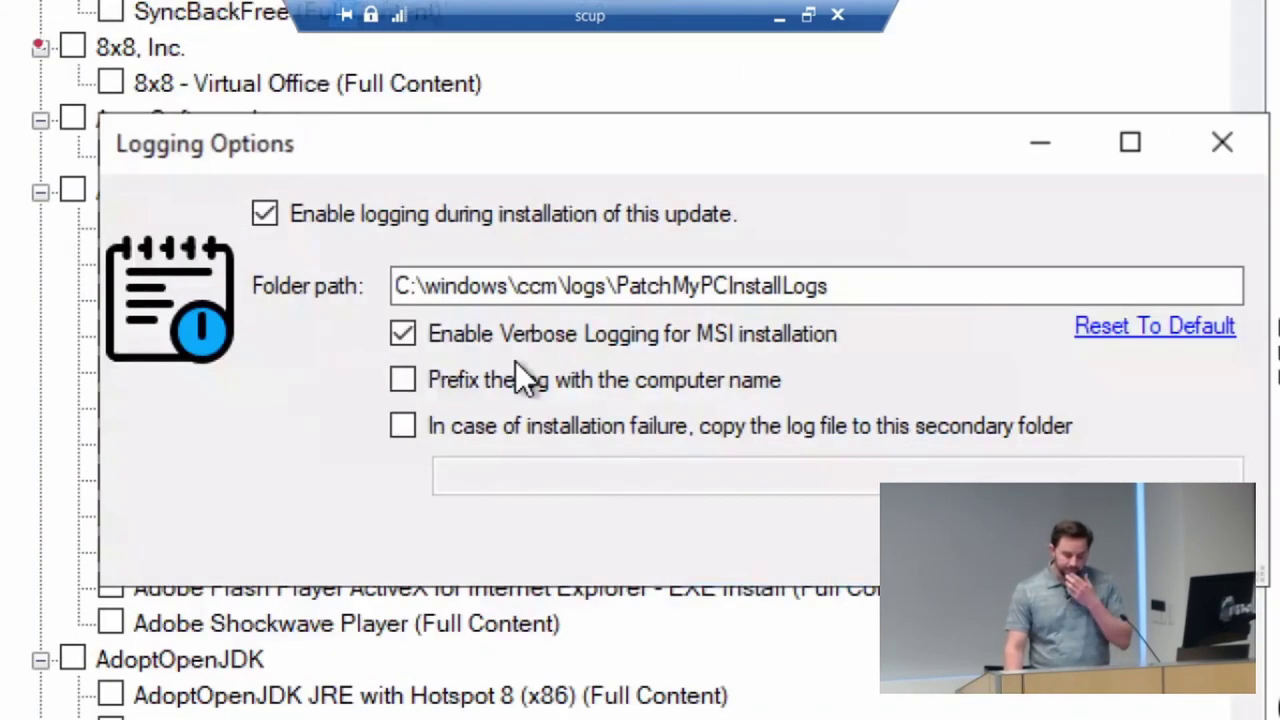
{"action": "left_click", "coordinate": [510, 366]}
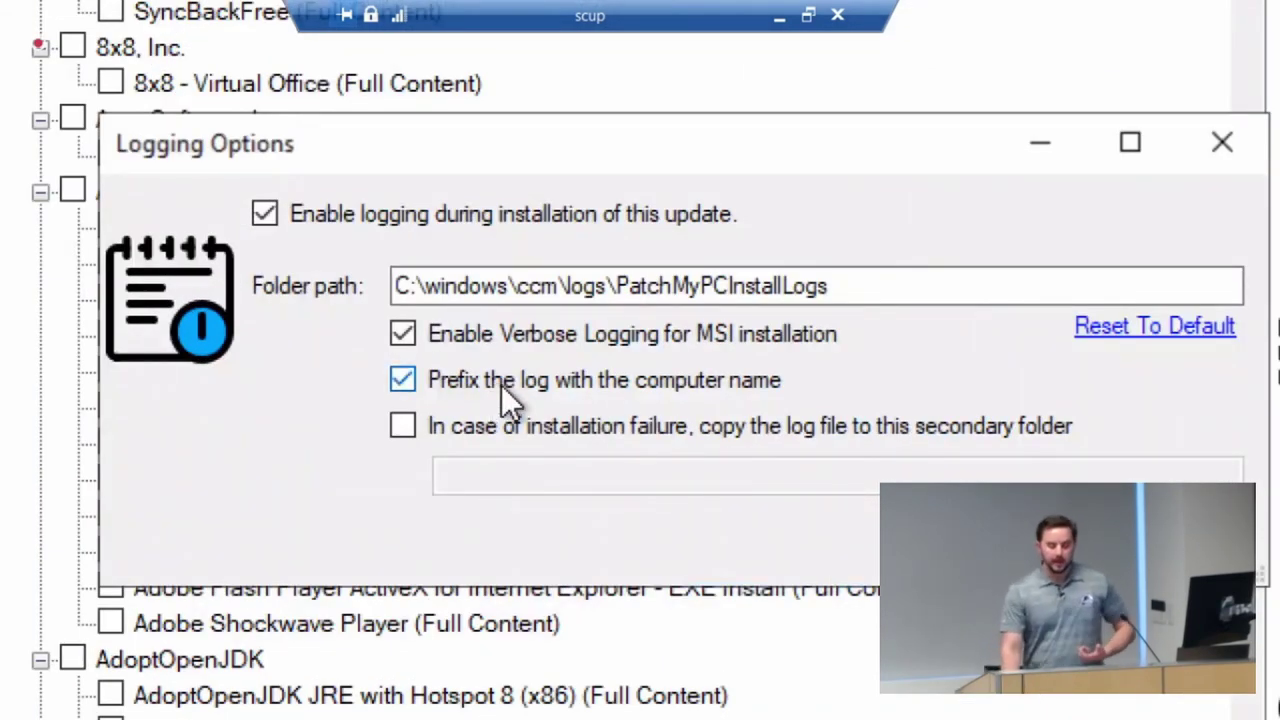
{"action": "left_click_drag", "start_coordinate": [1021, 283], "coordinate": [434, 225]}
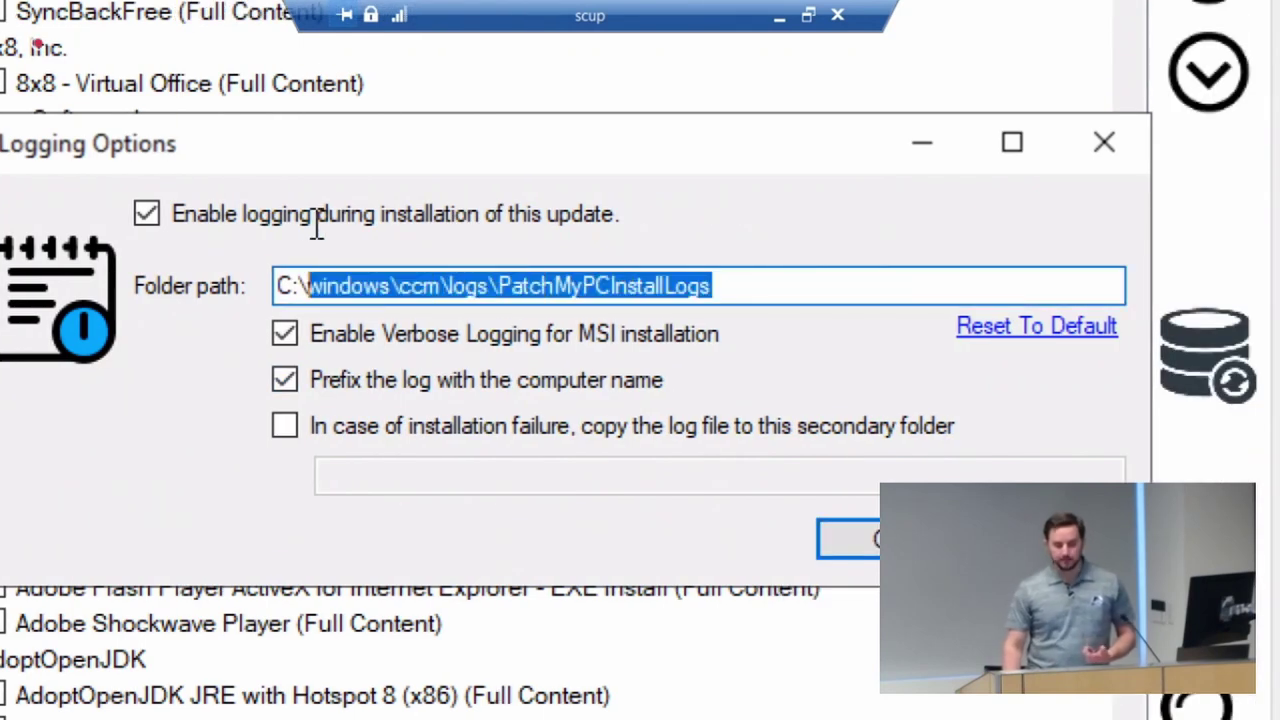
{"action": "left_click_drag", "start_coordinate": [316, 224], "coordinate": [279, 224]}
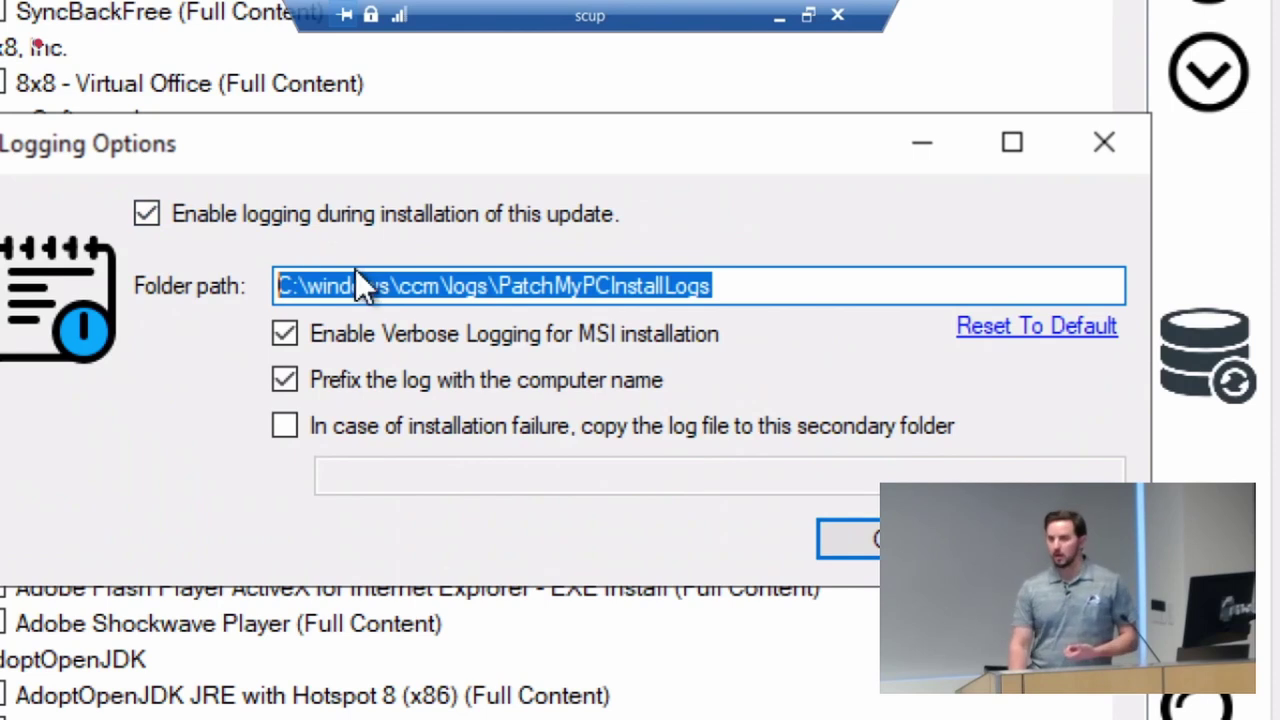
{"action": "left_click", "coordinate": [377, 427]}
{"action": "left_click", "coordinate": [400, 480]}
{"action": "key", "text": "ctrl+v"}
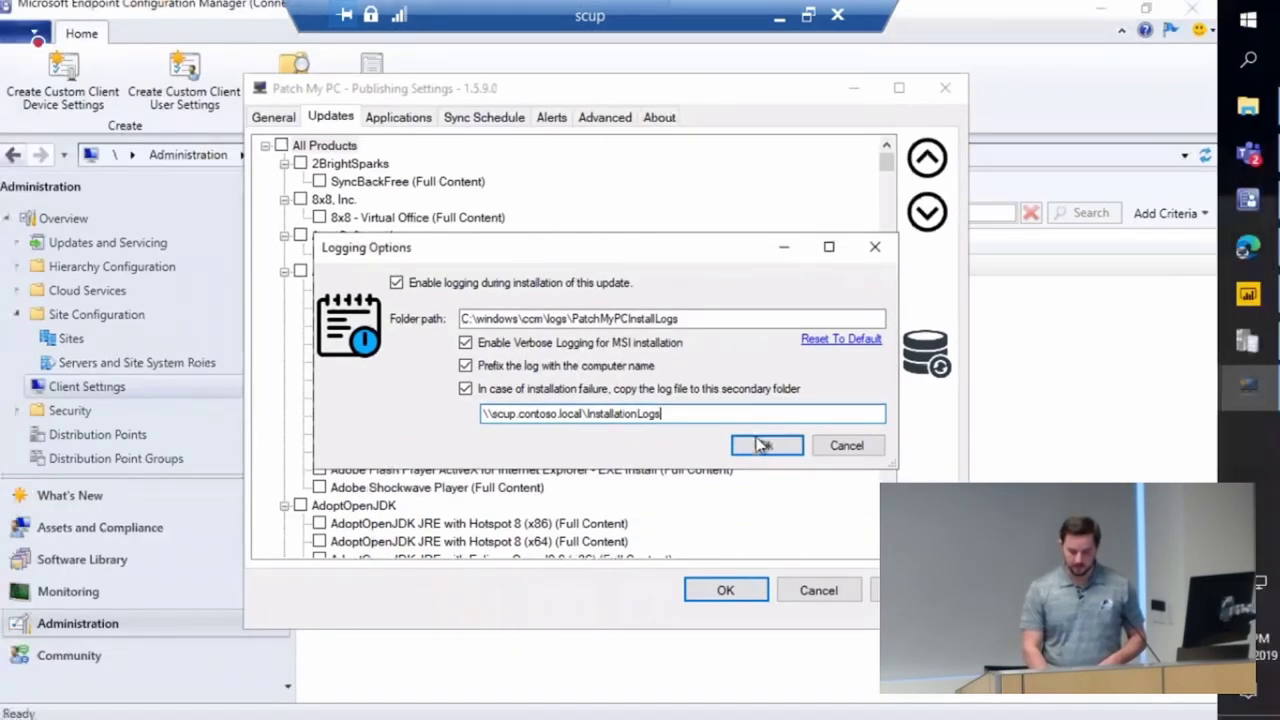
{"action": "left_click", "coordinate": [872, 540]}
Search 'goog' and tick Google Chrome (x64) under Google, Inc. for publishing
{"action": "key", "text": "ctrl+f"}
{"action": "type", "text": "goog"}
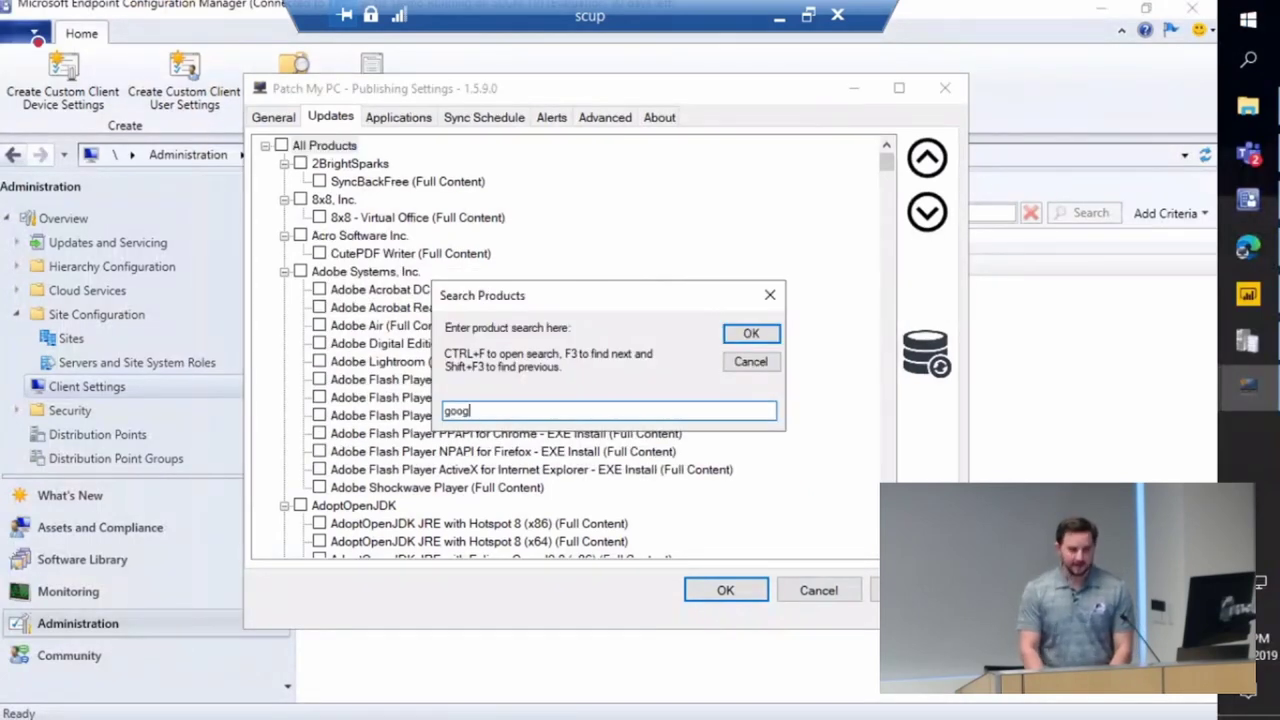
{"action": "key", "text": "Return"}
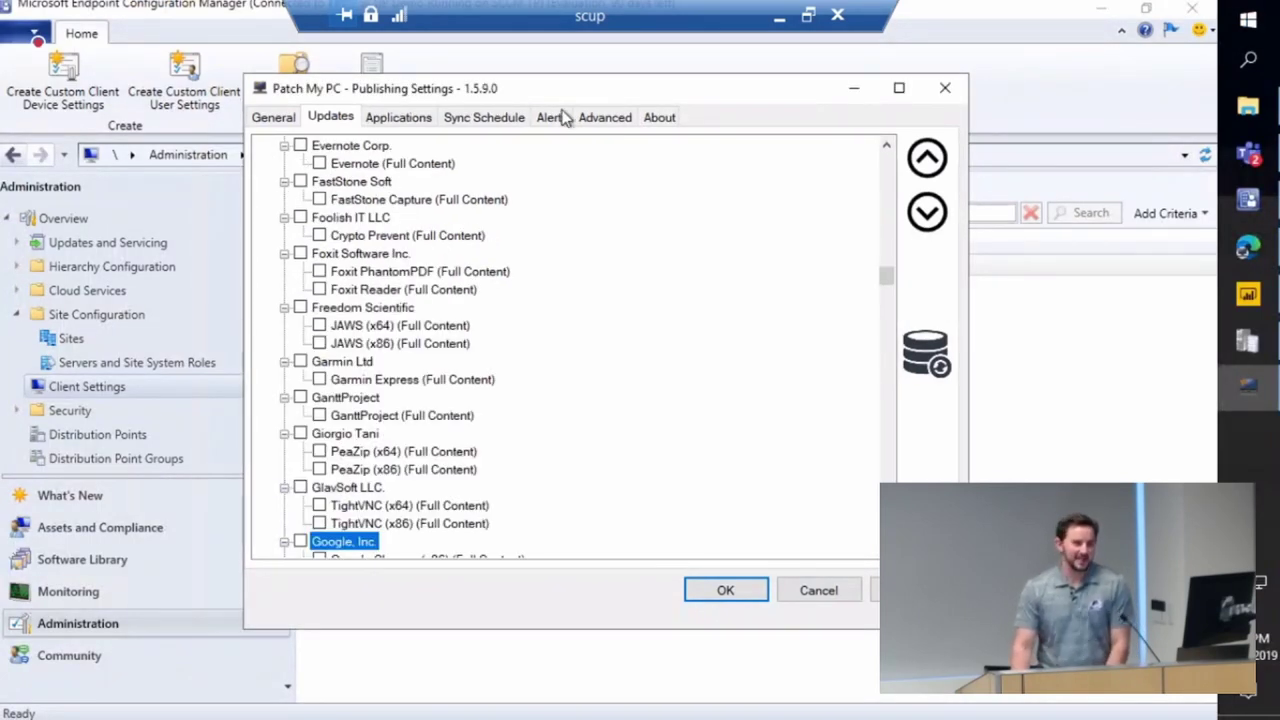
{"action": "scroll", "coordinate": [548, 289], "scroll_direction": "down", "scroll_amount": 1}
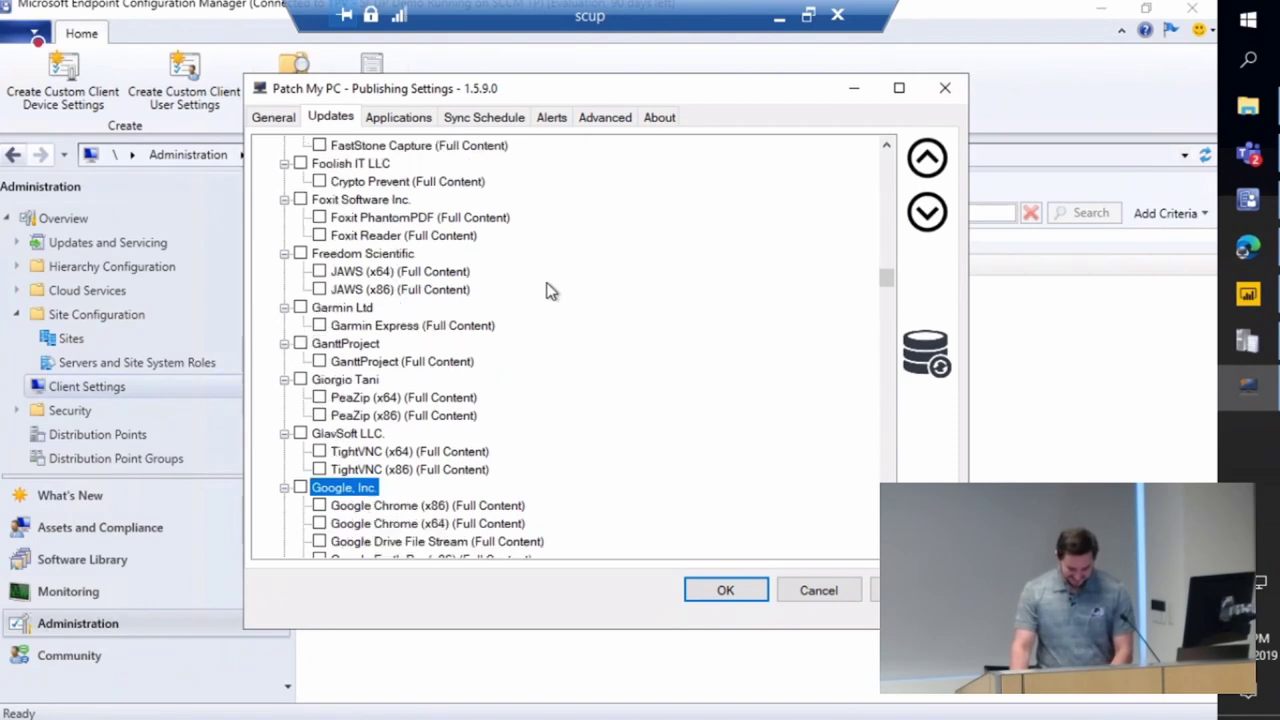
{"action": "scroll", "coordinate": [450, 430], "scroll_direction": "down", "scroll_amount": 4}
{"action": "left_click", "coordinate": [418, 310]}
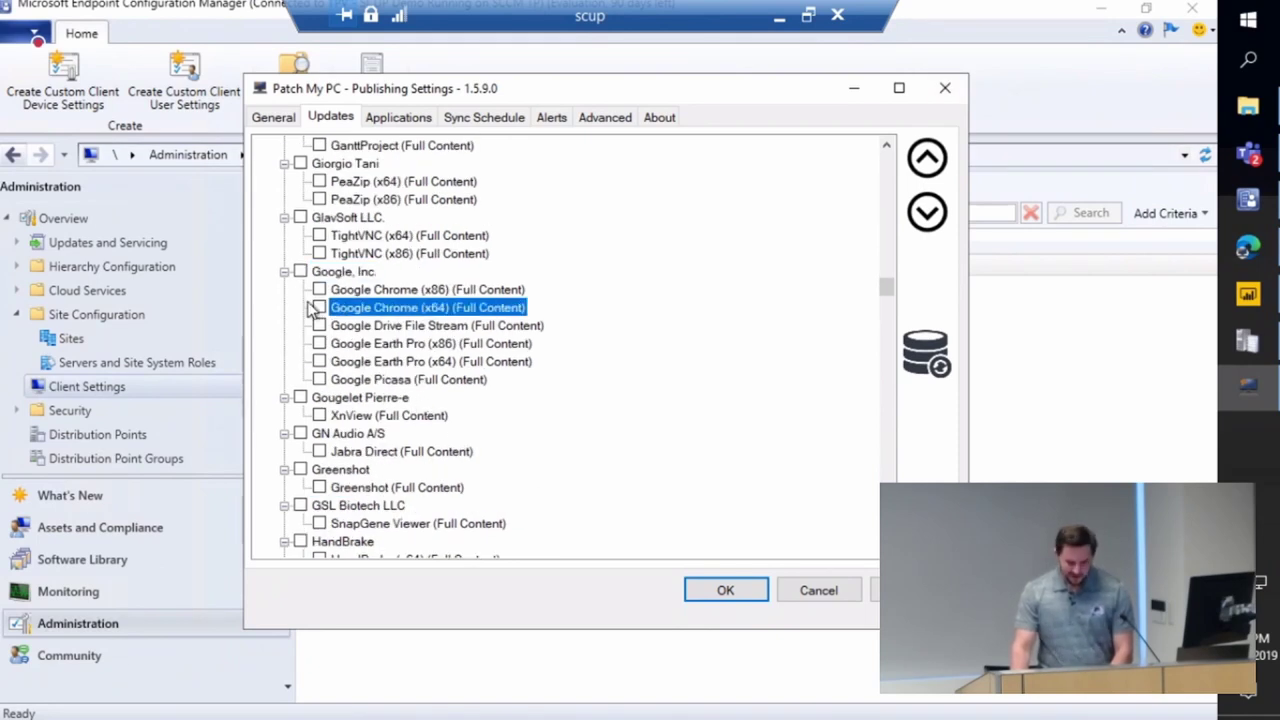
{"action": "left_click", "coordinate": [319, 307]}
{"action": "scroll", "coordinate": [398, 310], "scroll_direction": "down", "scroll_amount": 2}
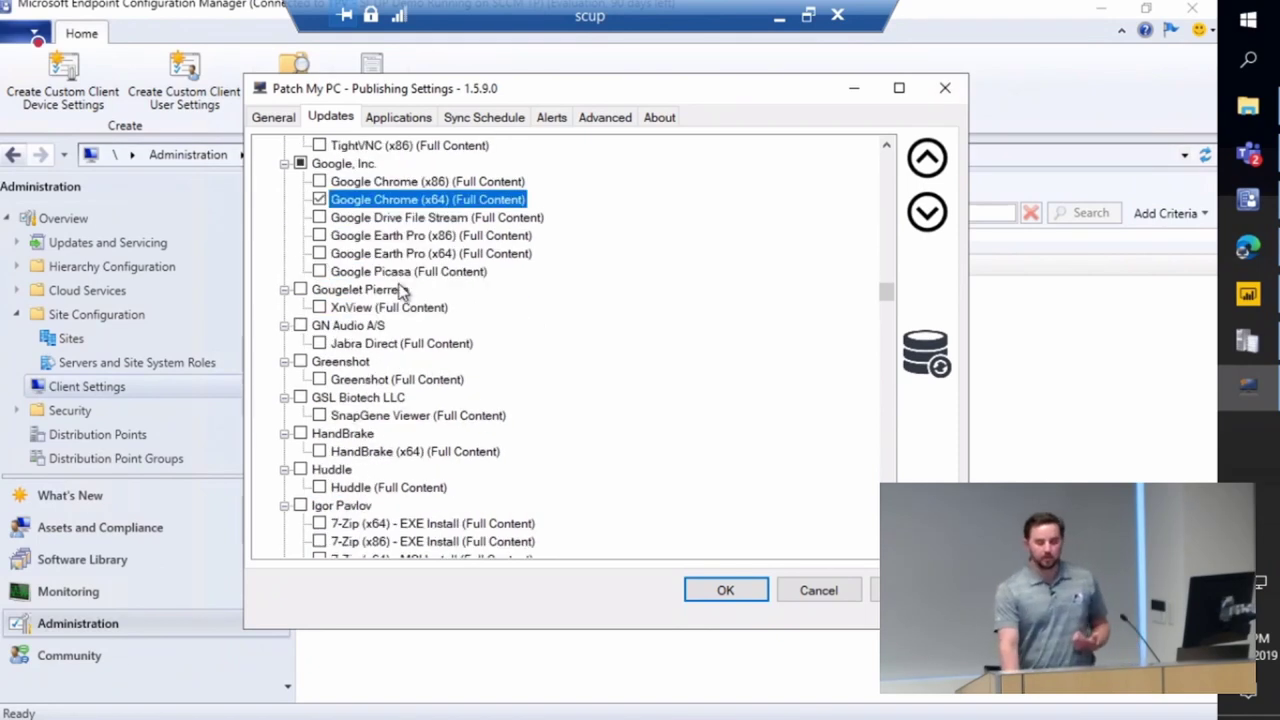
{"action": "right_click", "coordinate": [440, 204]}
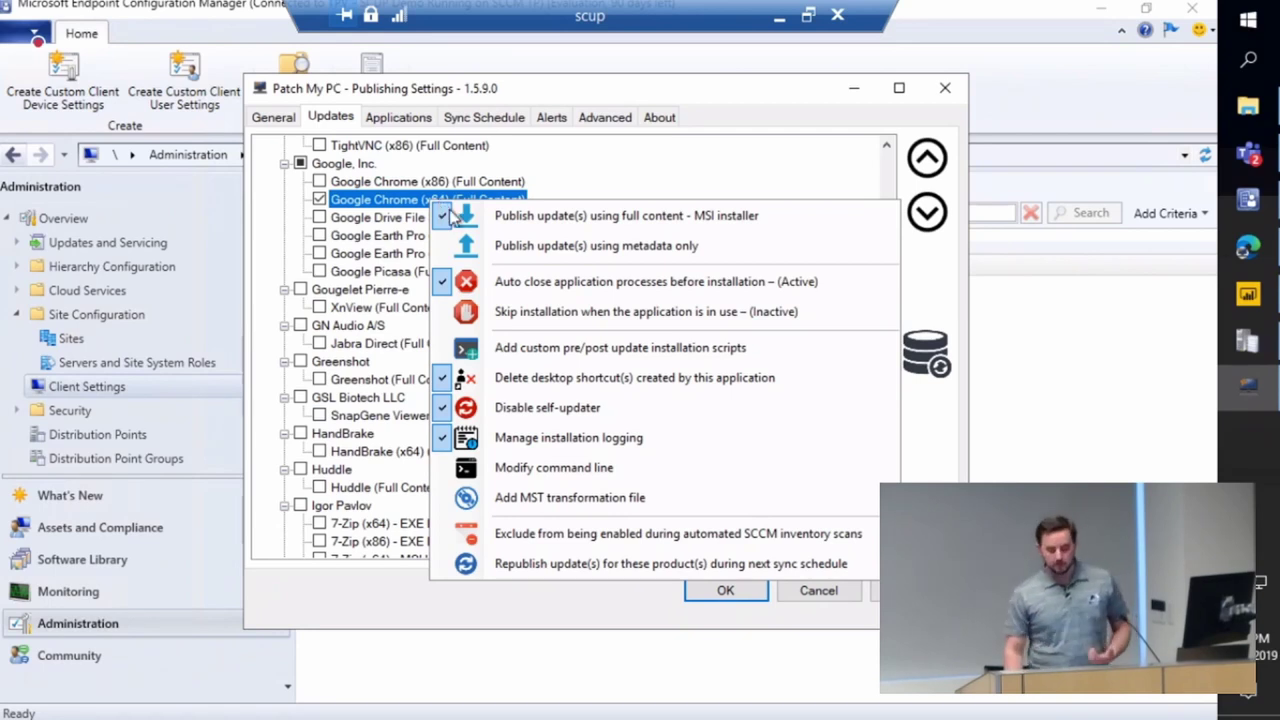
Browse the Scripts share for a post-update script and review SetGoogleChromeHomepage.ps1 in Notepad++
{"action": "left_click", "coordinate": [537, 349]}
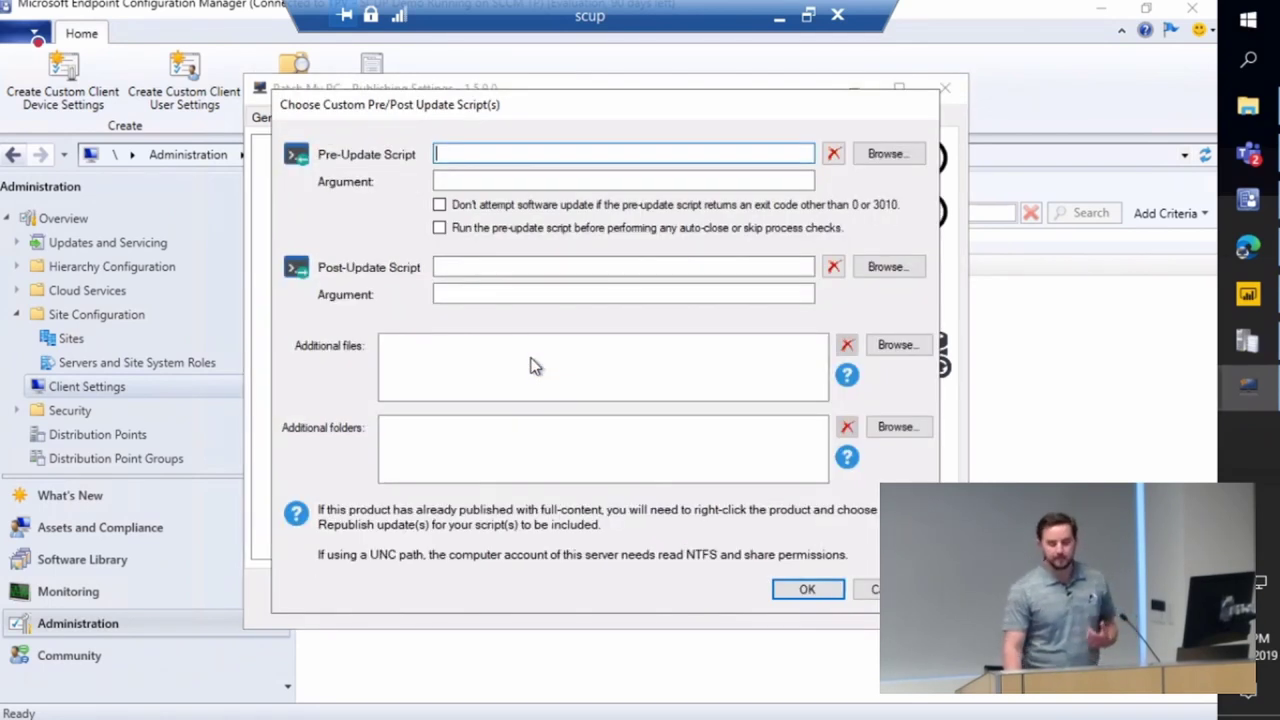
{"action": "left_click", "coordinate": [897, 275]}
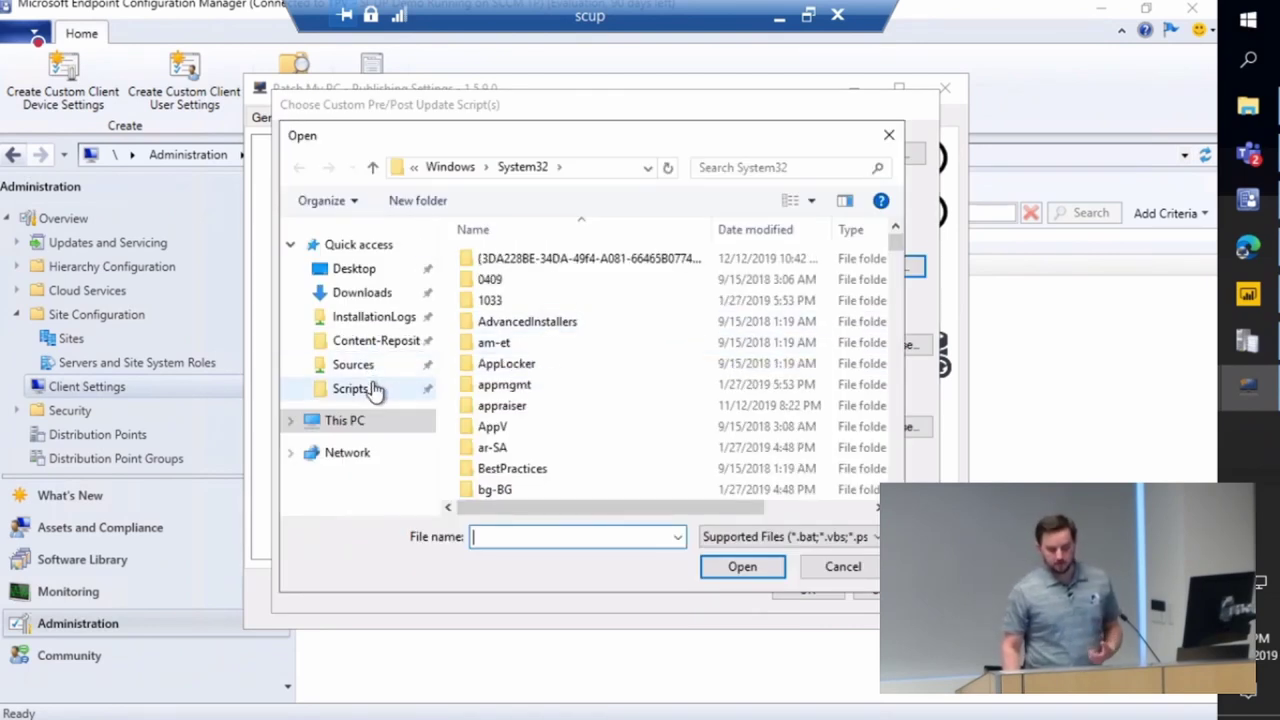
{"action": "left_click", "coordinate": [371, 386]}
{"action": "left_click", "coordinate": [500, 262]}
{"action": "right_click", "coordinate": [520, 260]}
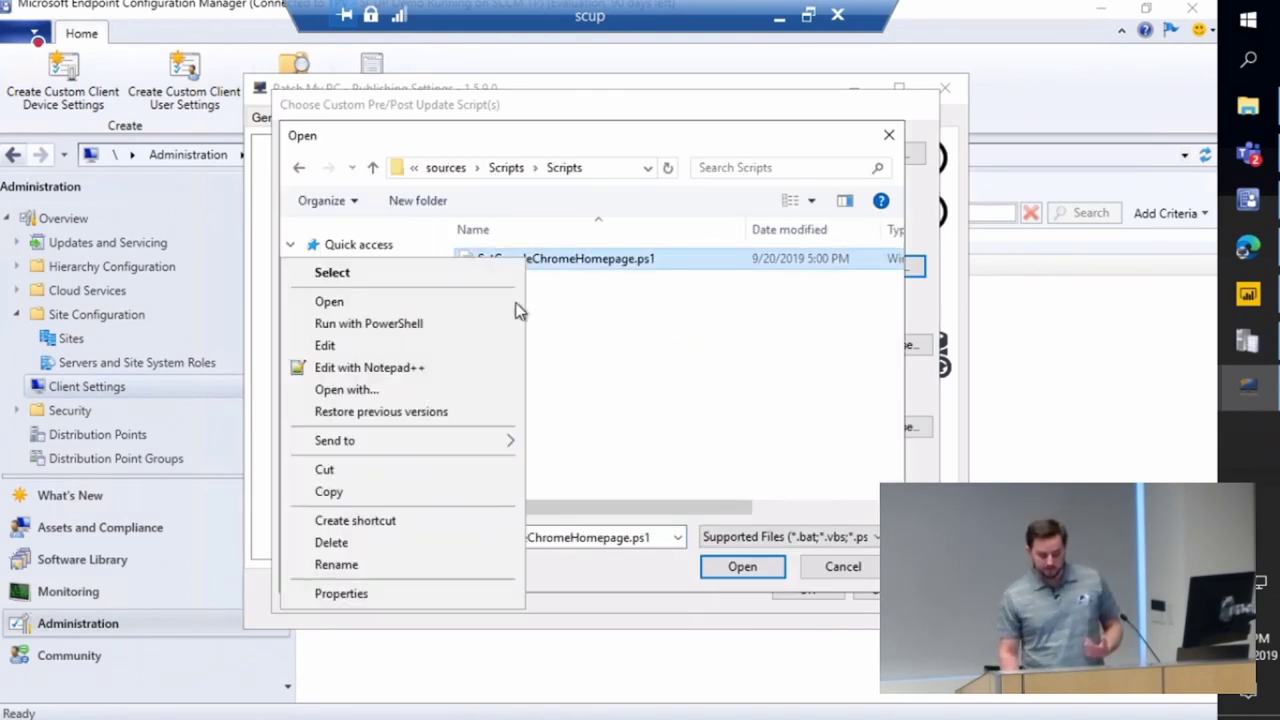
{"action": "left_click", "coordinate": [420, 367]}
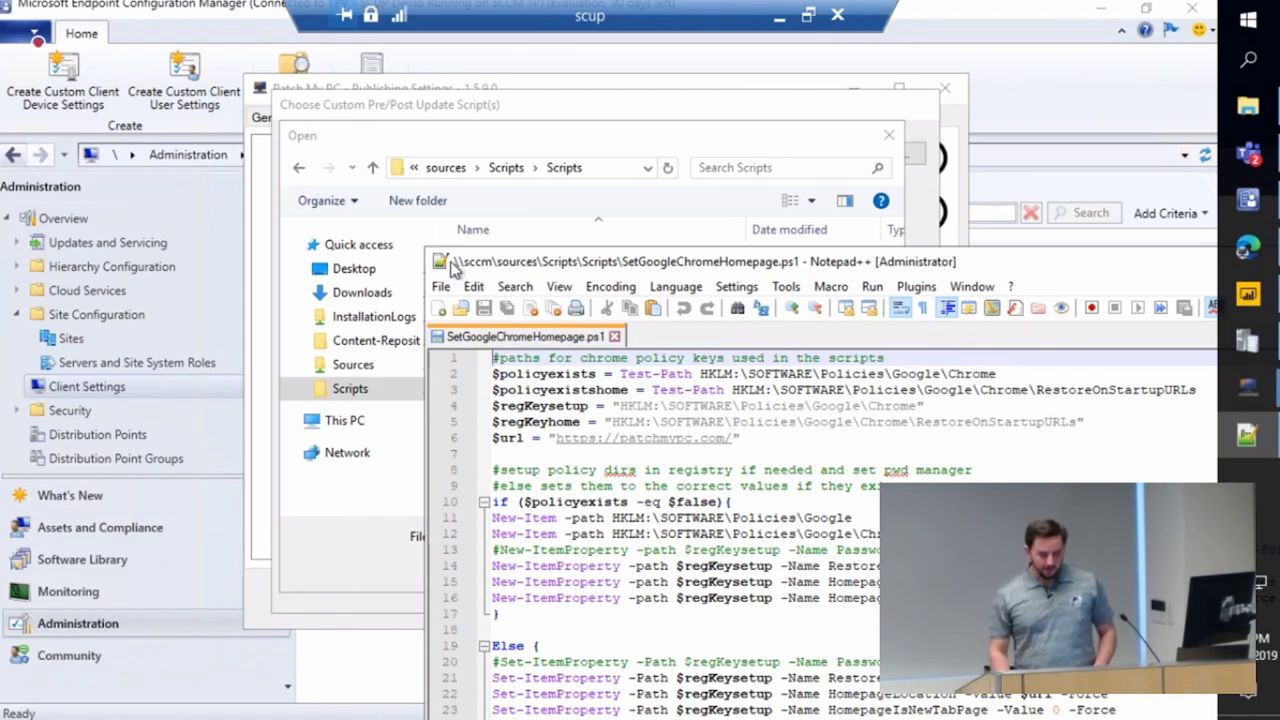
{"action": "double_click", "coordinate": [566, 263]}
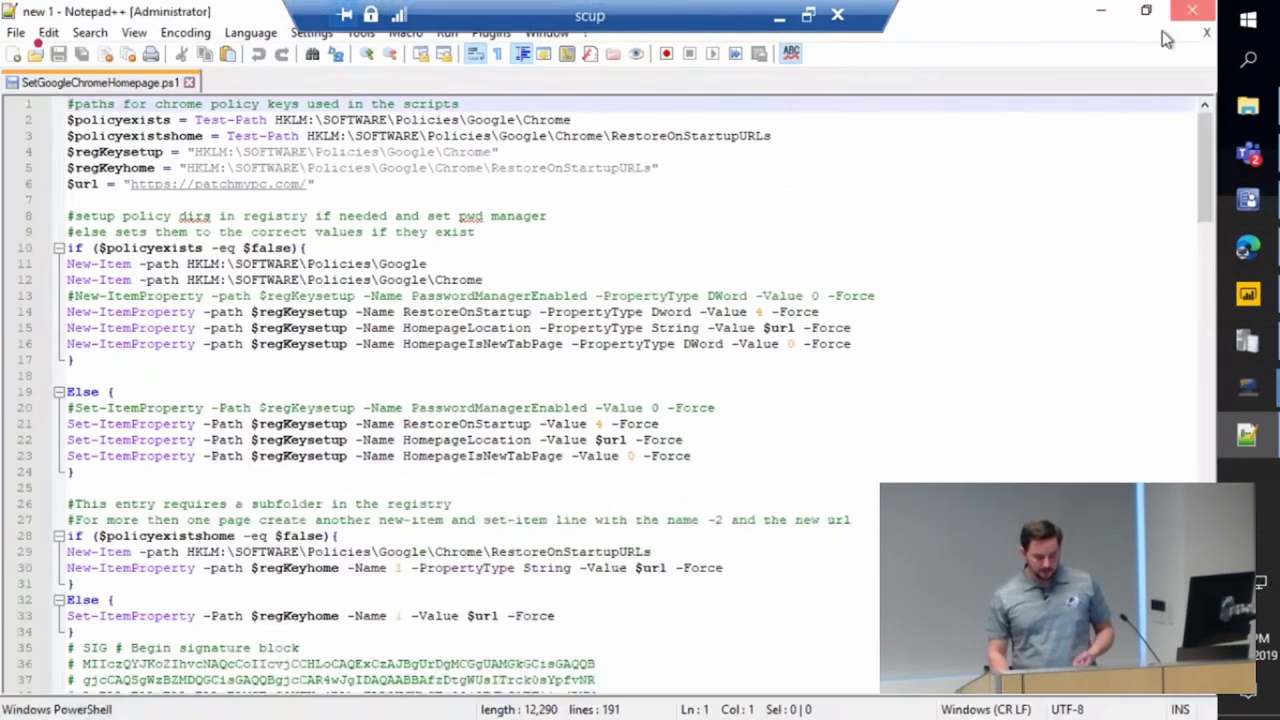
{"action": "left_click", "coordinate": [1190, 11]}
Set SetGoogleChromeHomepage.ps1 as Chrome's post-update script and save the settings
{"action": "left_click", "coordinate": [842, 537]}
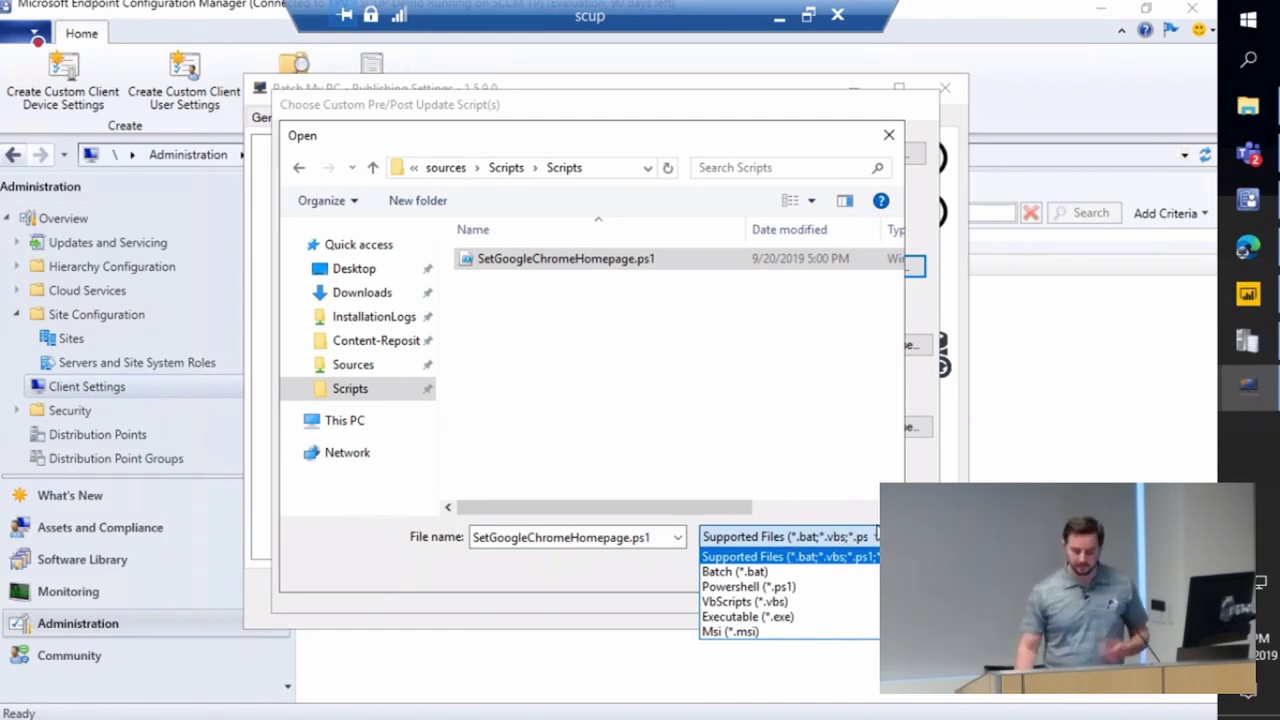
{"action": "left_click", "coordinate": [598, 268]}
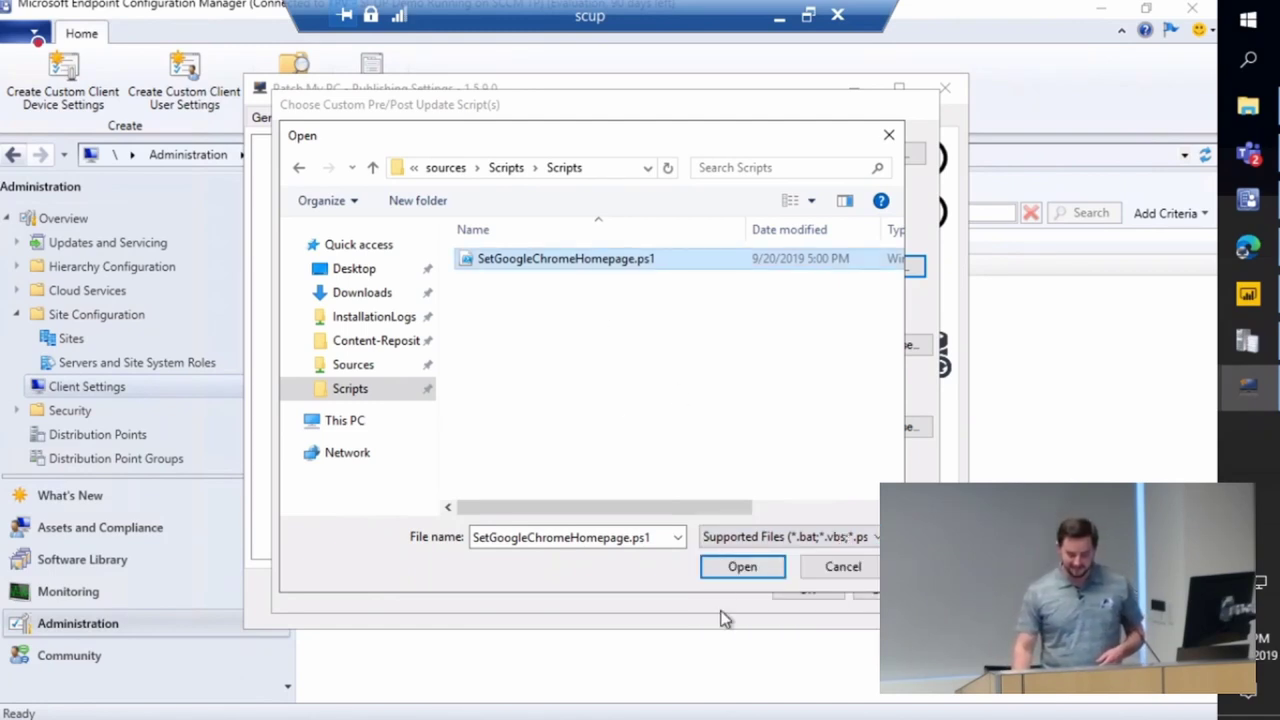
{"action": "left_click", "coordinate": [741, 577]}
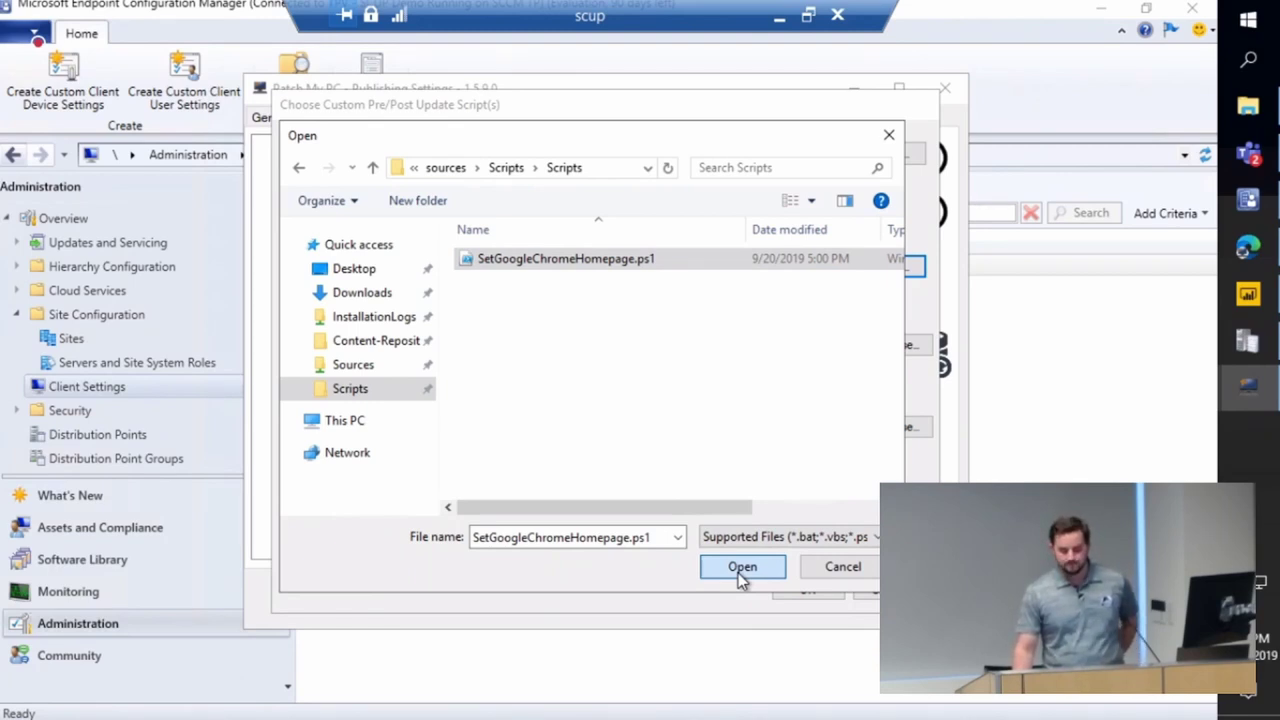
{"action": "left_click", "coordinate": [741, 577]}
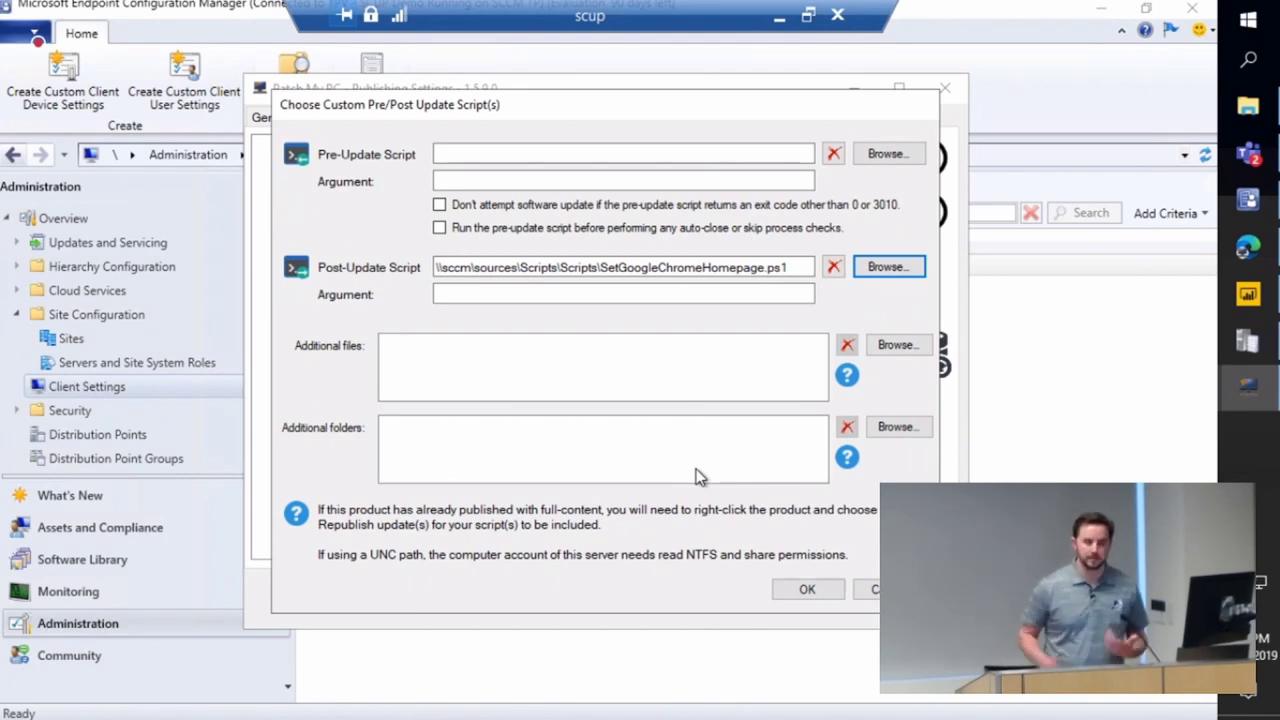
{"action": "left_click", "coordinate": [808, 590]}
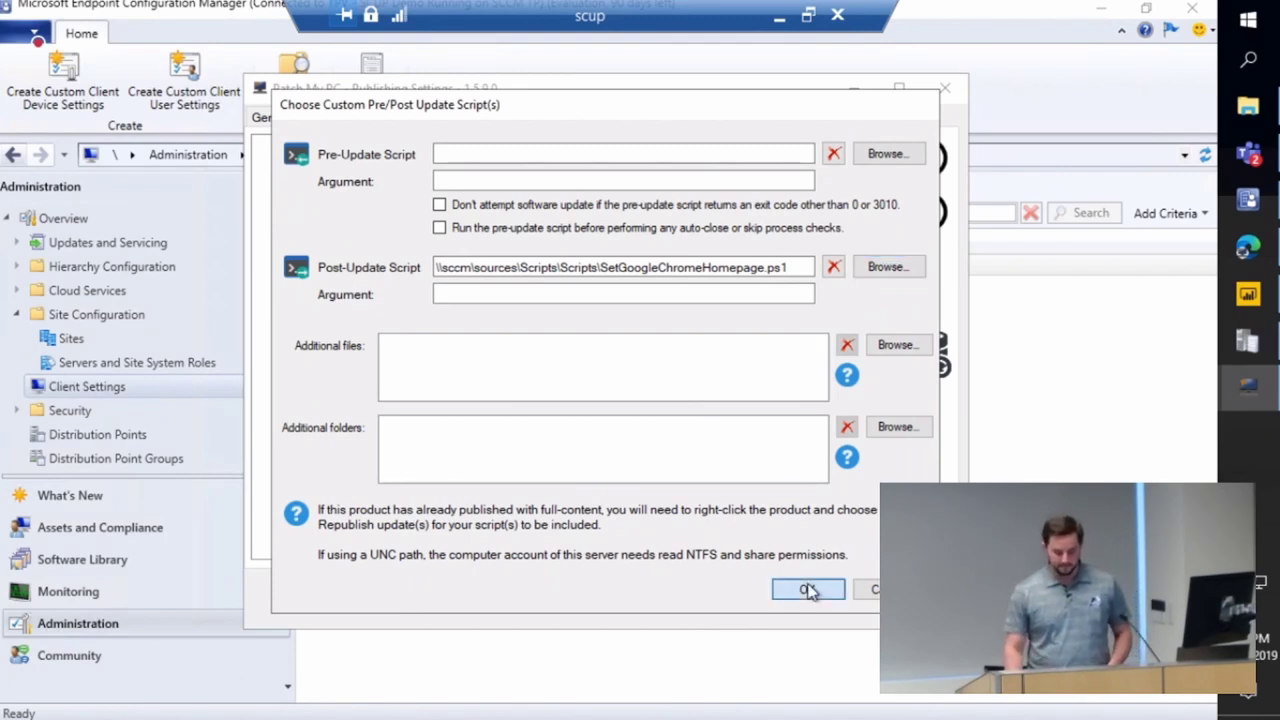
Search 'java' and tick Oracle Java 8 (x86) for update publishing
{"action": "right_click", "coordinate": [420, 200]}
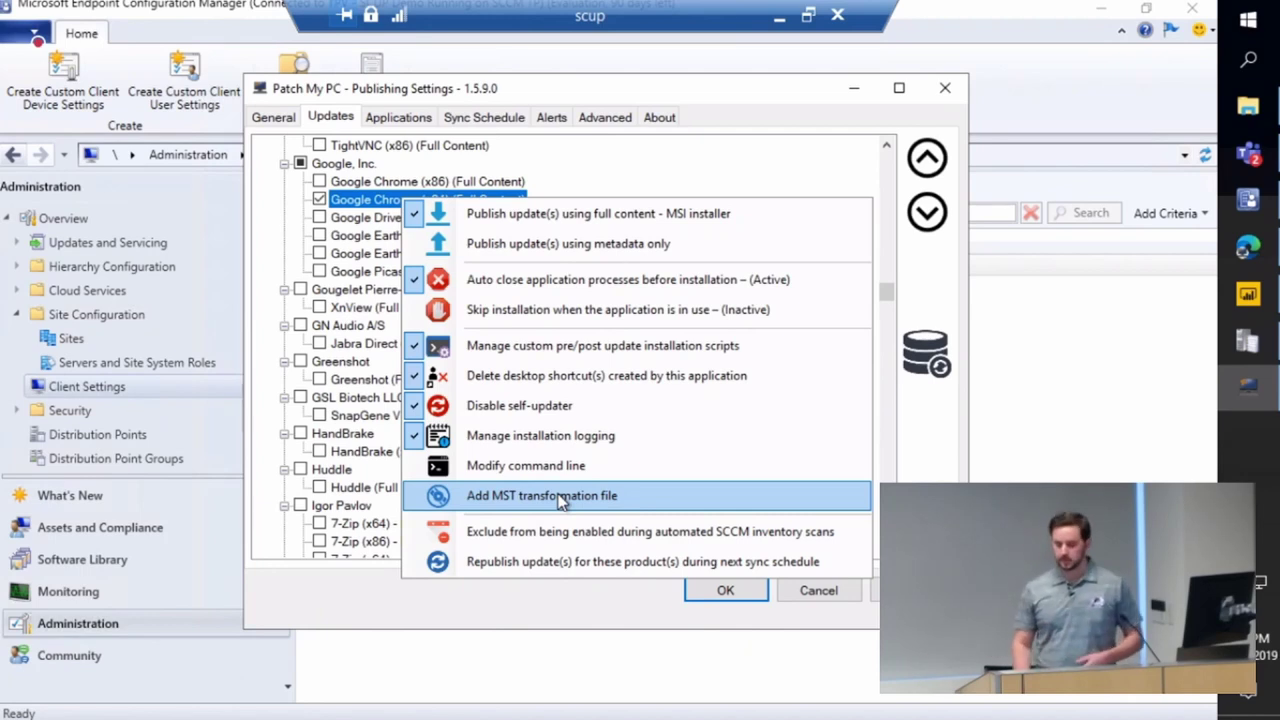
{"action": "left_click", "coordinate": [395, 200]}
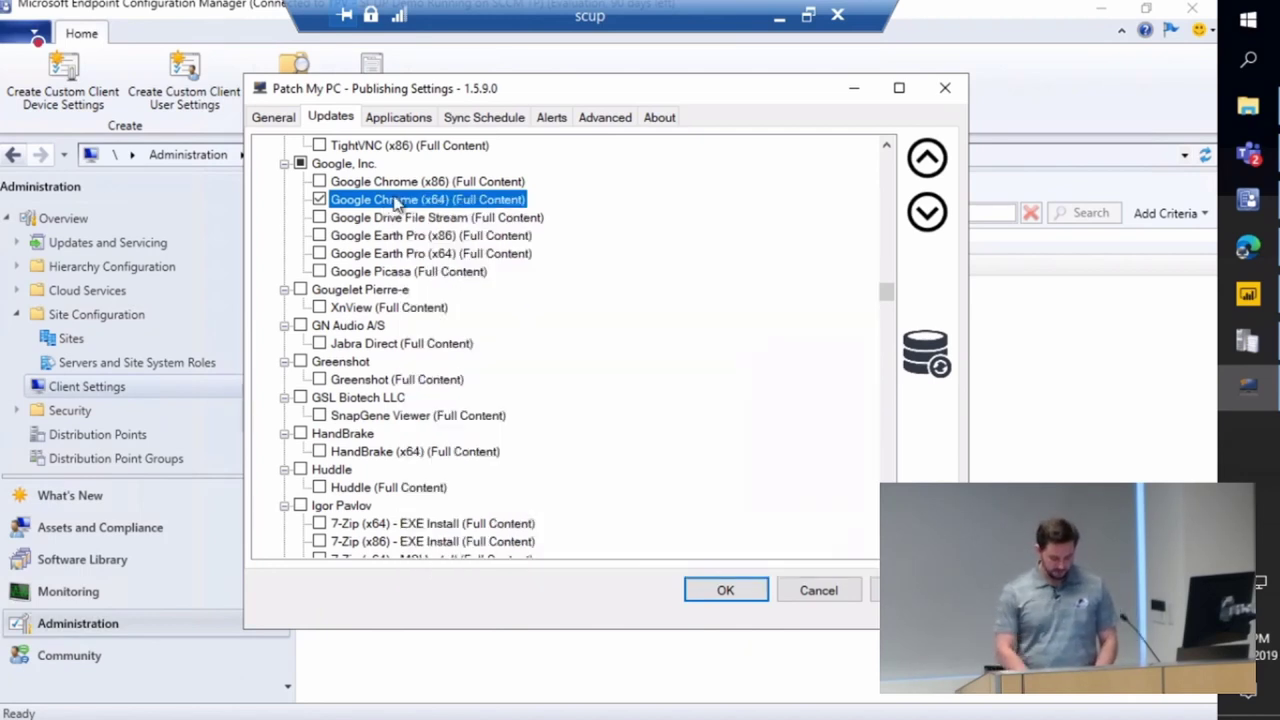
{"action": "key", "text": "ctrl+f"}
{"action": "type", "text": "java"}
{"action": "key", "text": "Return"}
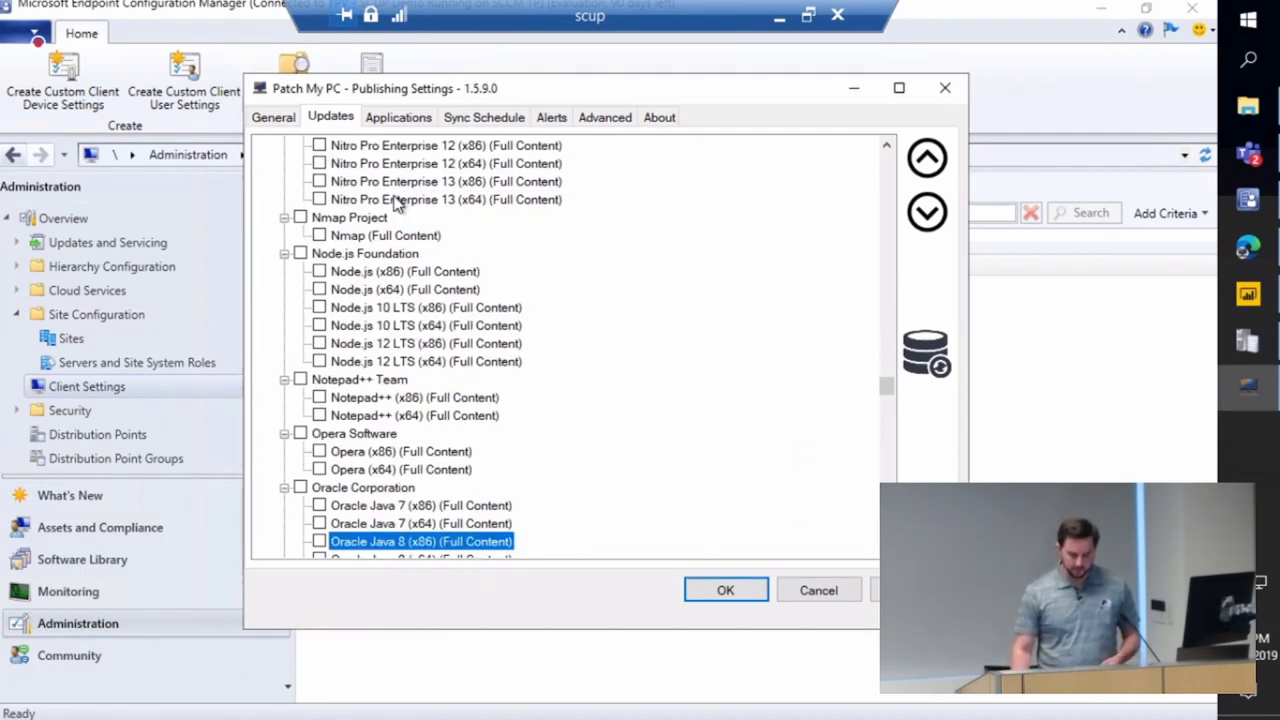
{"action": "scroll", "coordinate": [430, 340], "scroll_direction": "down", "scroll_amount": 5}
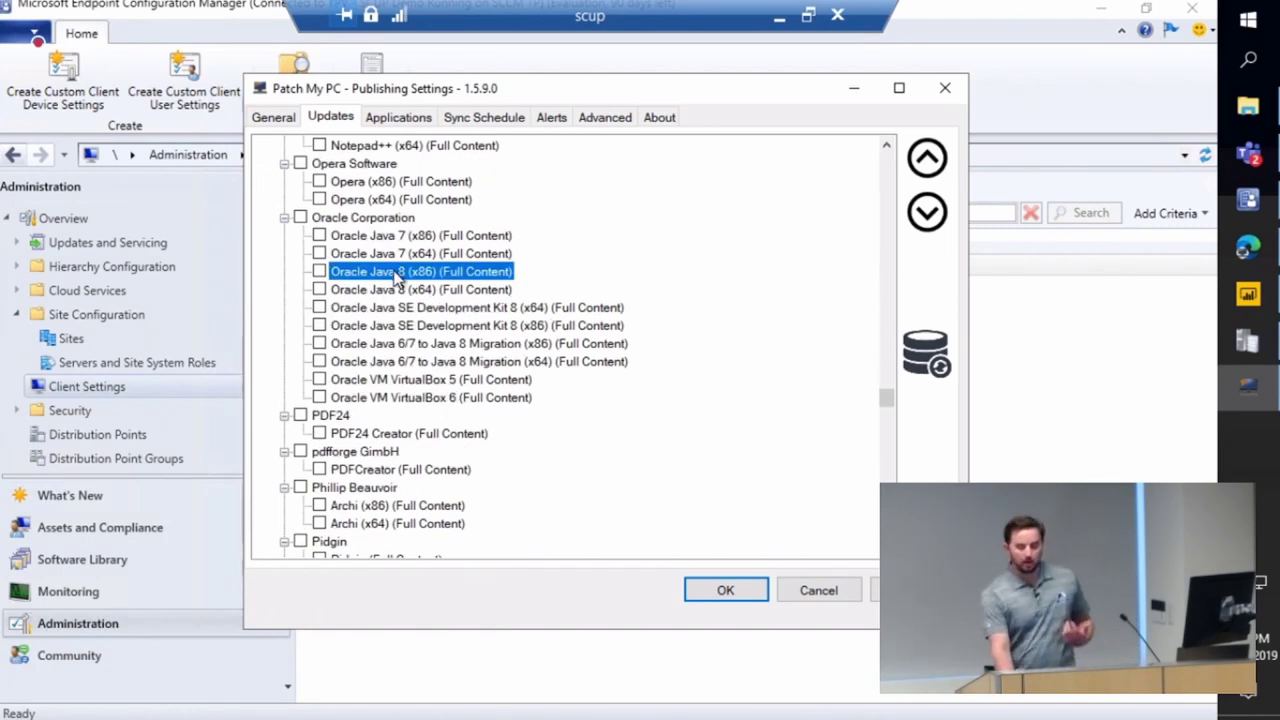
{"action": "right_click", "coordinate": [394, 271]}
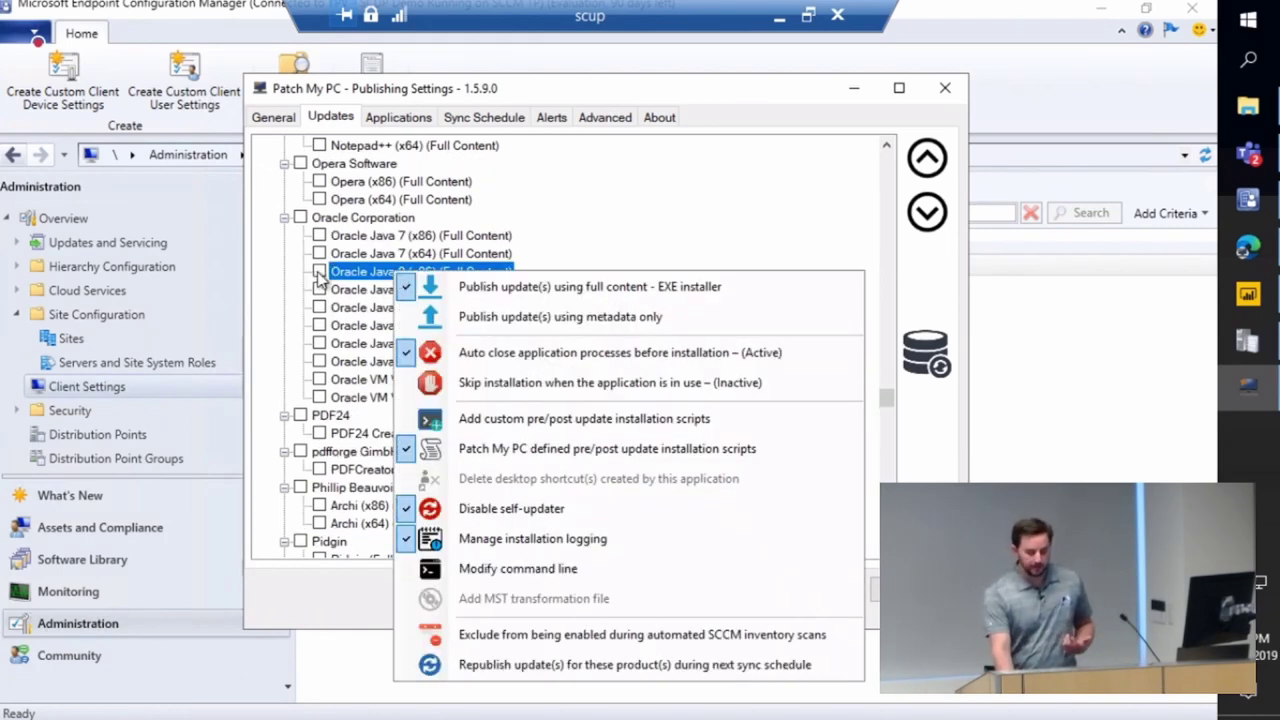
{"action": "left_click", "coordinate": [318, 272]}
Review Patch My PC's predefined pre-update script that removes older Java 8 installs
{"action": "right_click", "coordinate": [372, 273]}
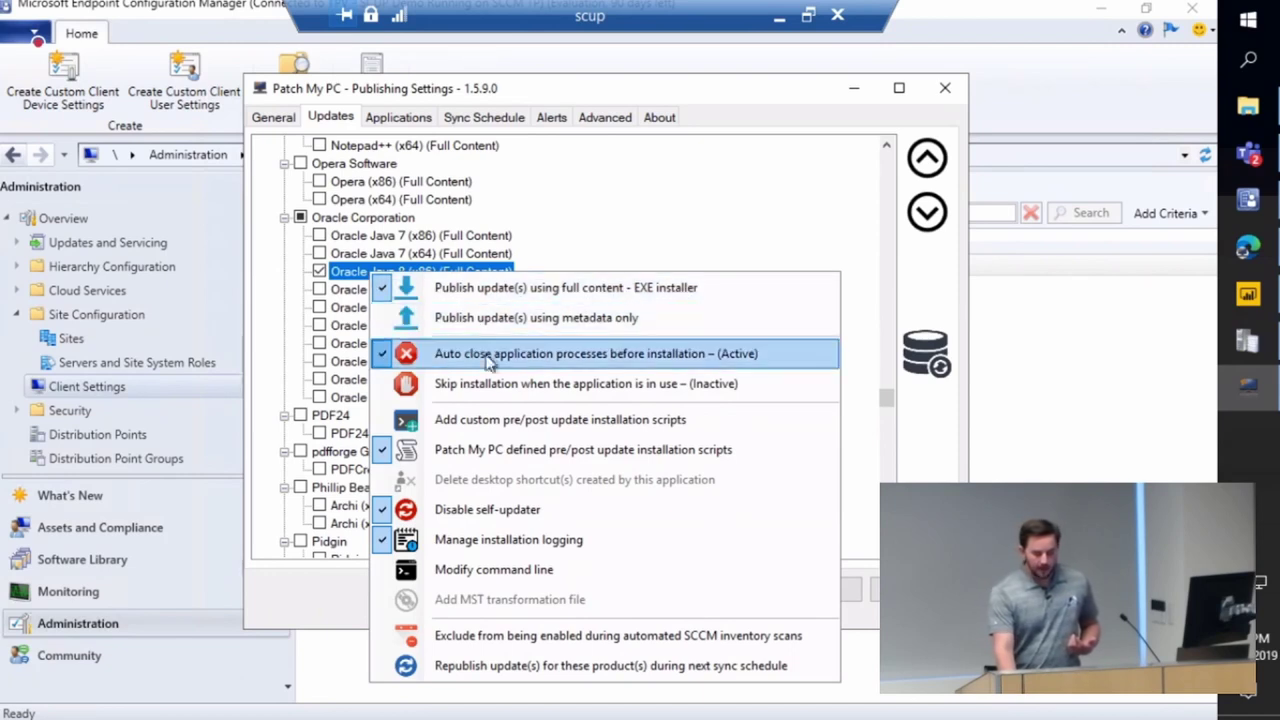
{"action": "left_click", "coordinate": [533, 451]}
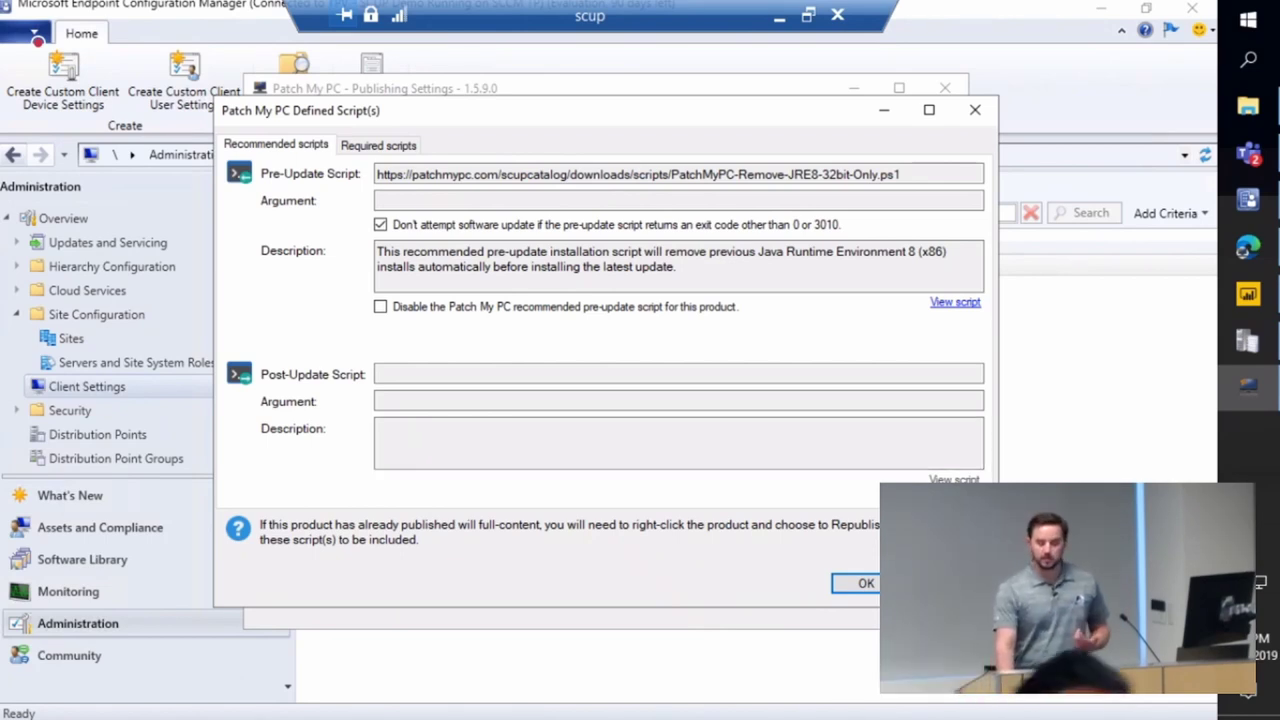
{"action": "left_click", "coordinate": [858, 584]}
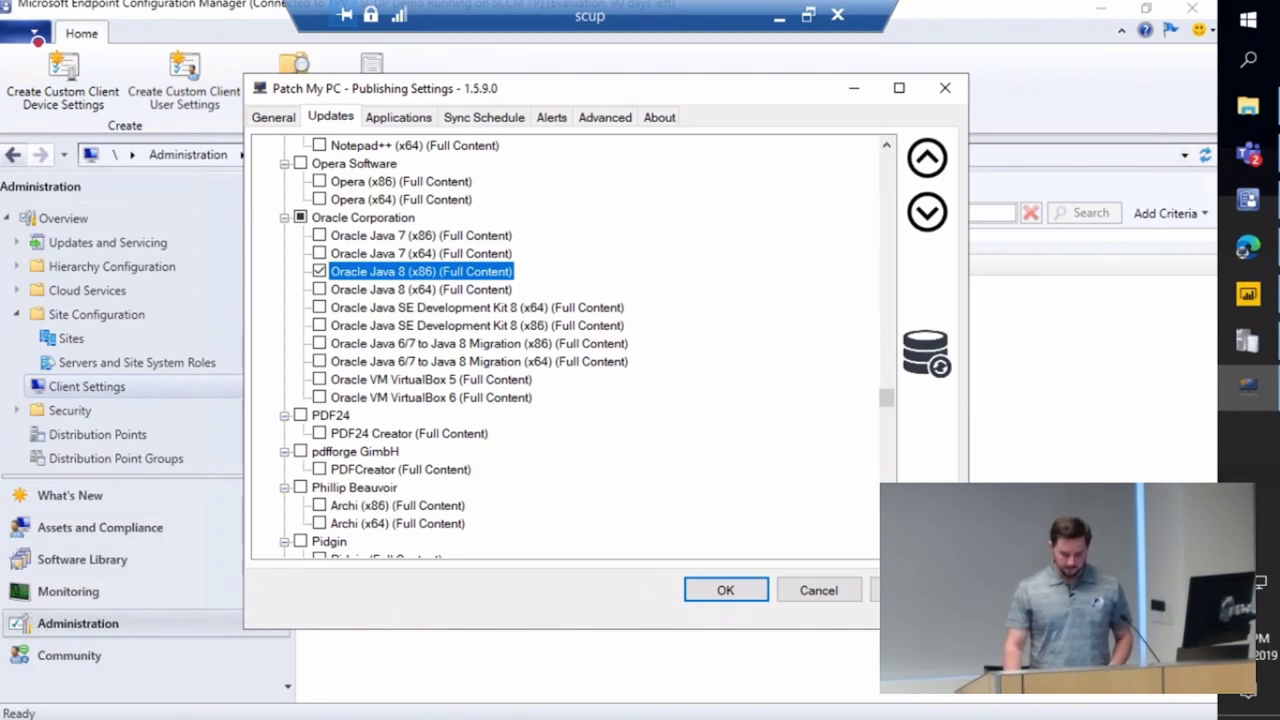
Open base install options on the Applications tab, check the SMS provider connection, reach source folder \\scup\Sources
{"action": "left_click", "coordinate": [412, 118]}
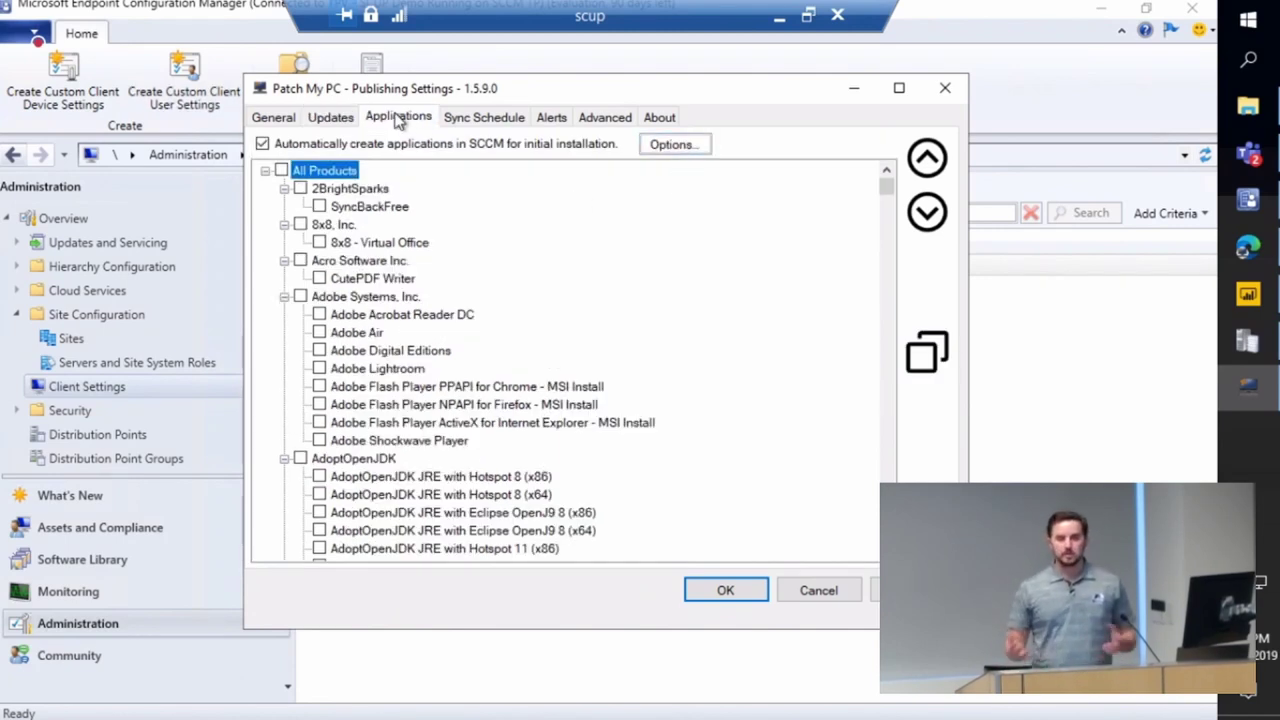
{"action": "left_click", "coordinate": [669, 146]}
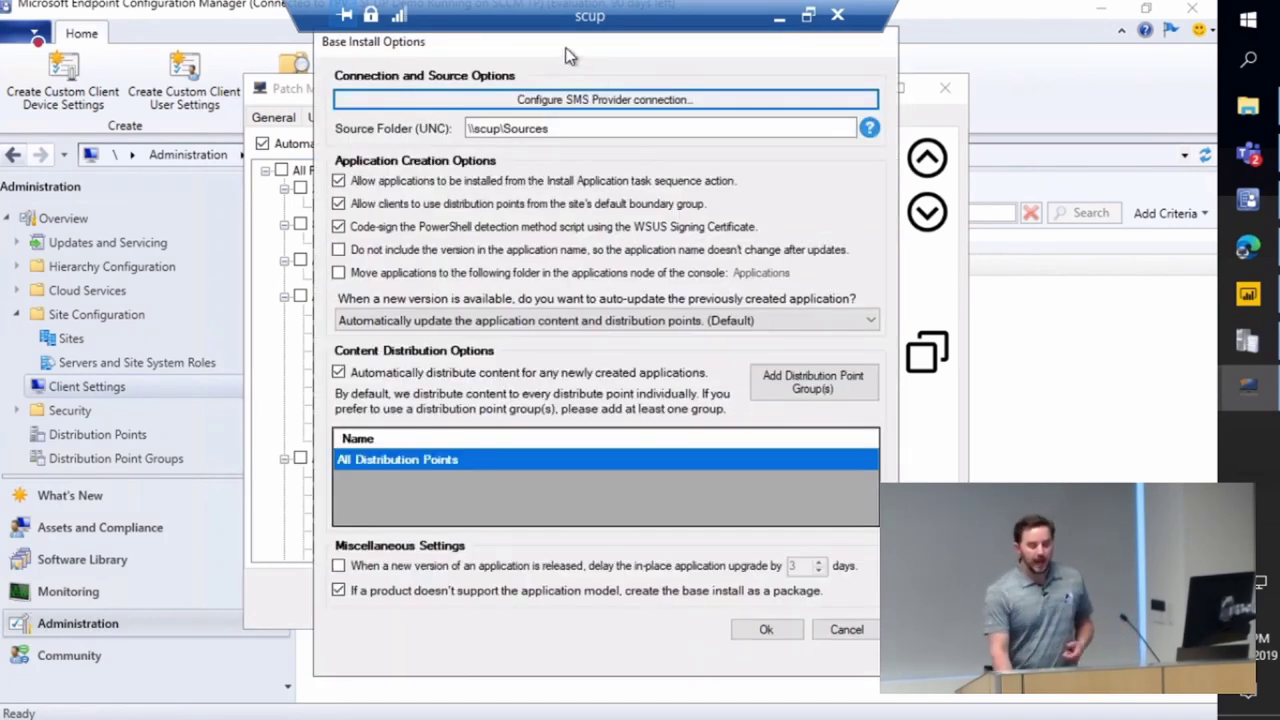
{"action": "left_click_drag", "start_coordinate": [558, 48], "coordinate": [815, 46]}
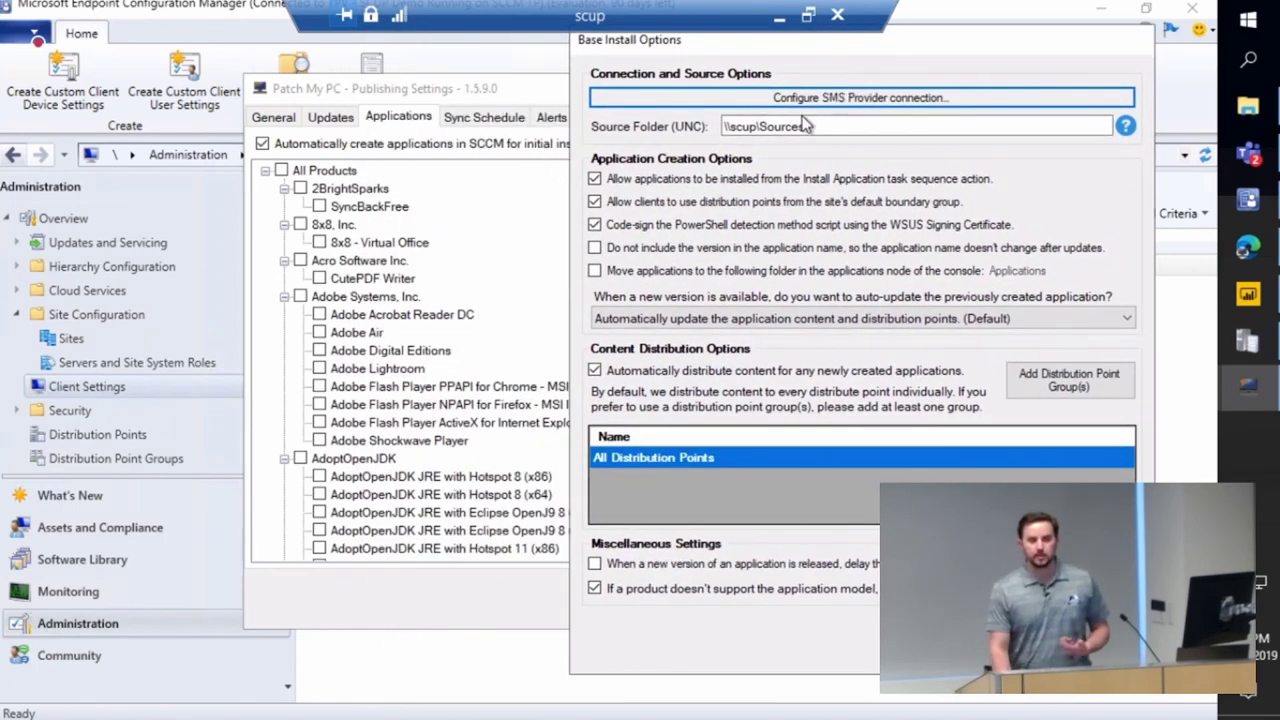
{"action": "left_click", "coordinate": [826, 101]}
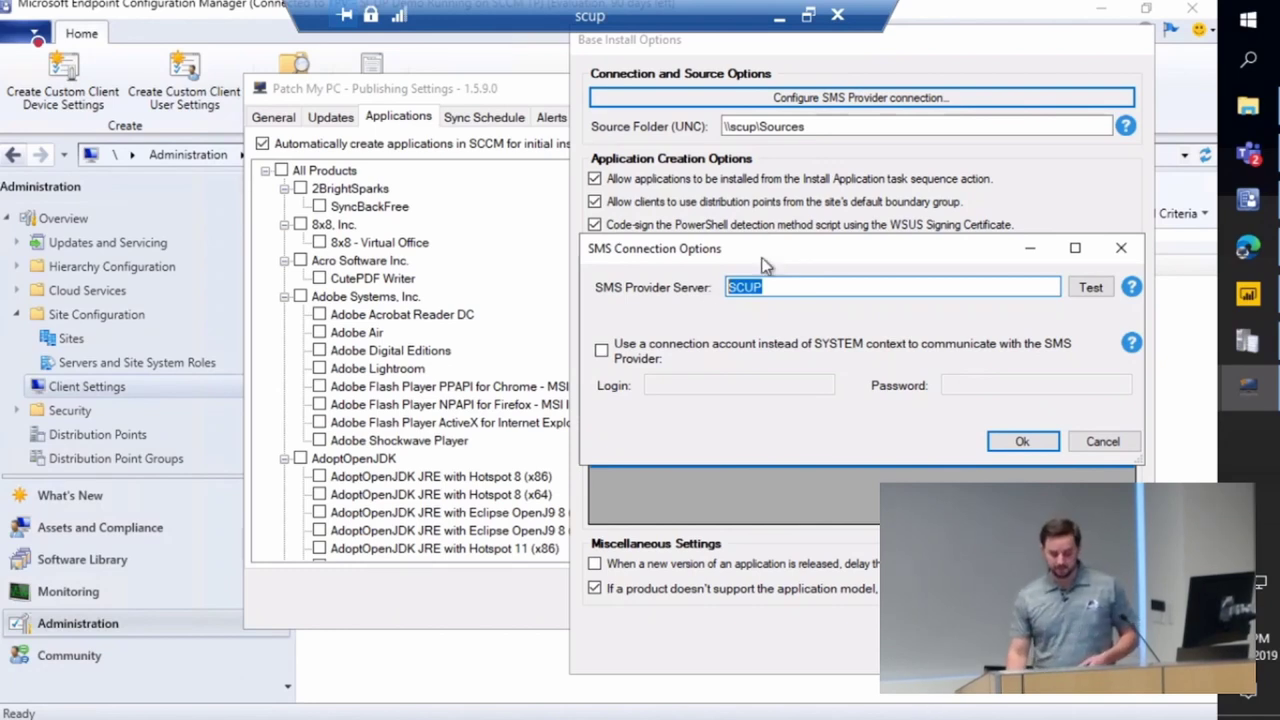
{"action": "left_click", "coordinate": [1086, 442]}
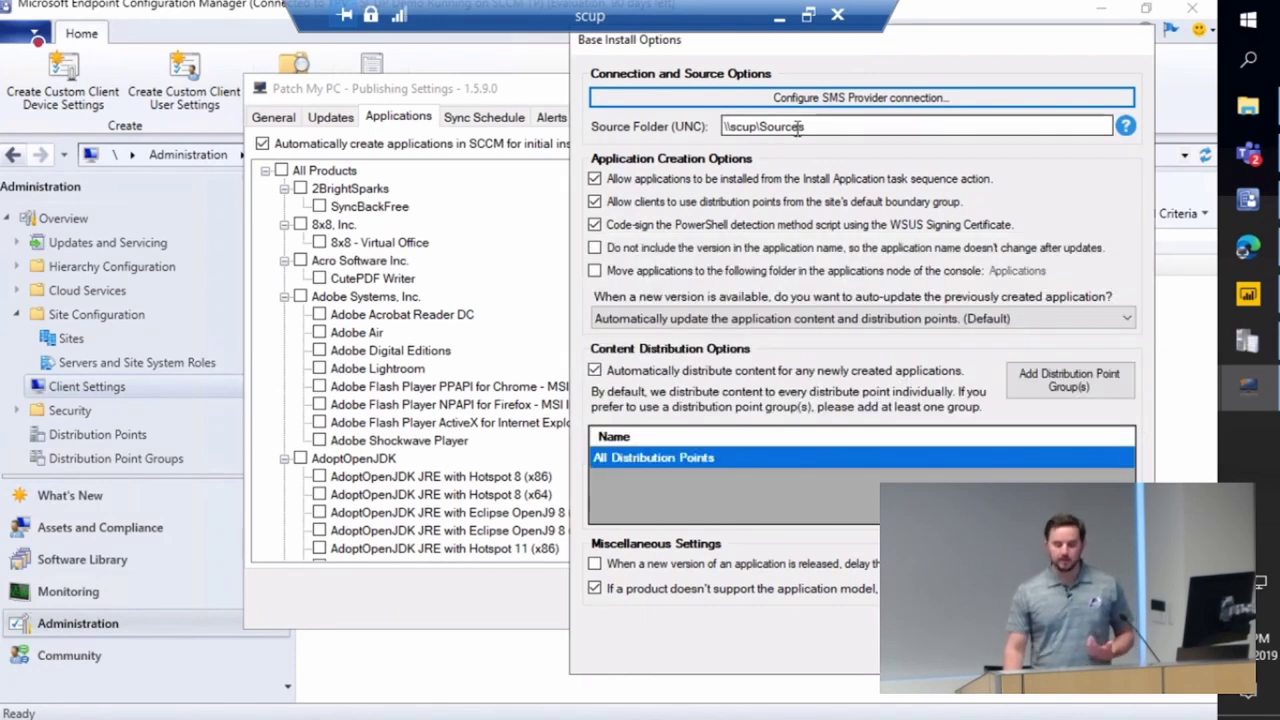
{"action": "key", "text": "Tab"}
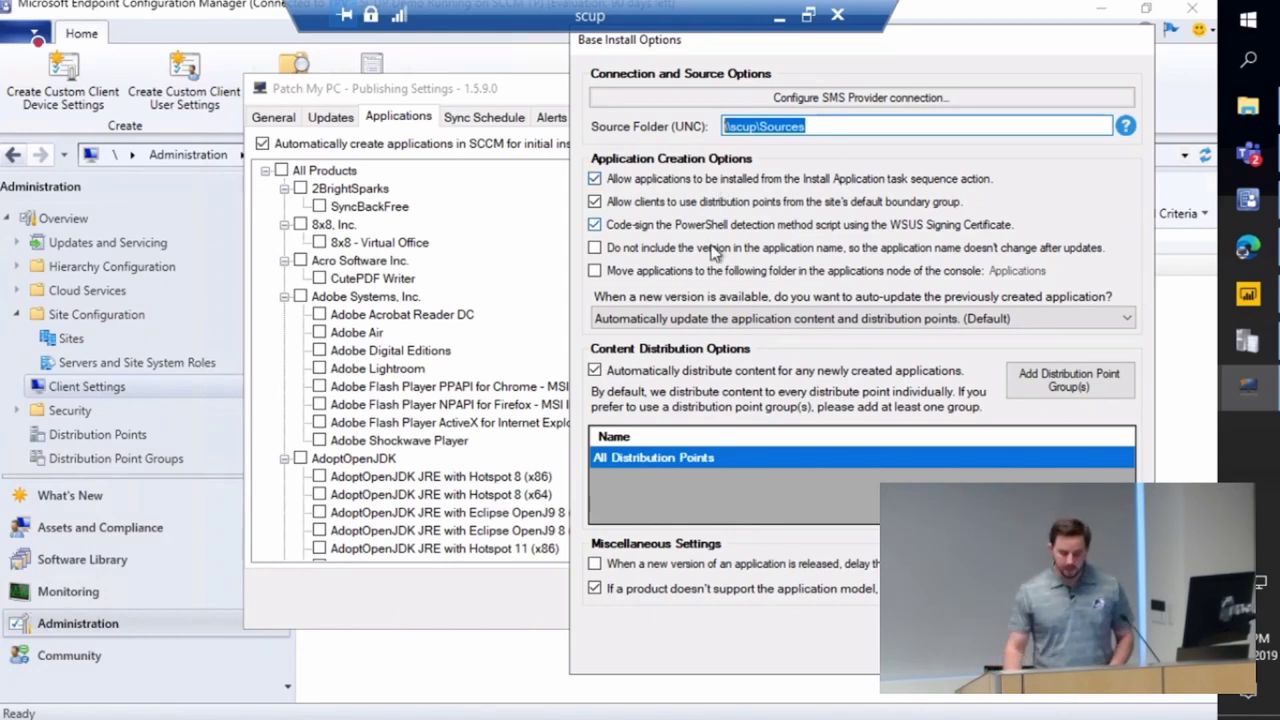
Review the auto-update choices and distribution point groups, then close Base Install Options
{"action": "left_click", "coordinate": [744, 320]}
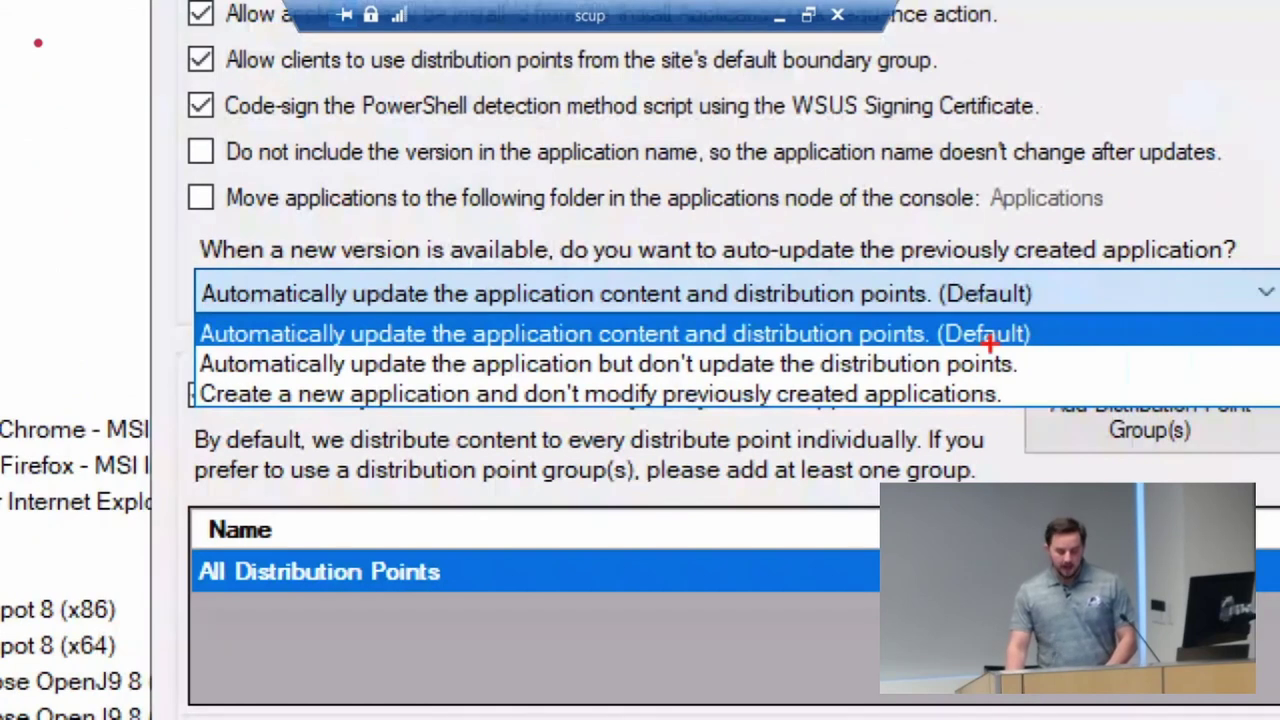
{"action": "mouse_move", "coordinate": [166, 266]}
{"action": "left_mouse_down"}
{"action": "mouse_move", "coordinate": [1157, 363]}
{"action": "mouse_move", "coordinate": [1196, 419]}
{"action": "left_mouse_up"}
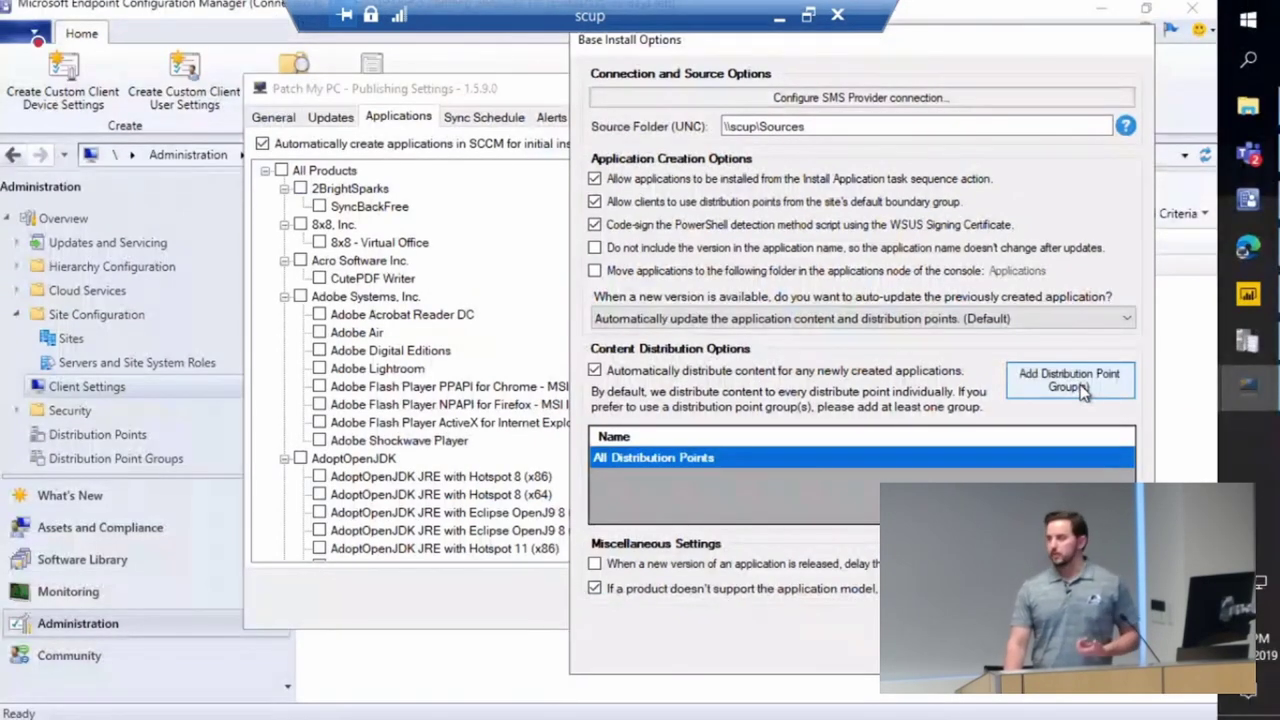
{"action": "left_click", "coordinate": [1083, 392]}
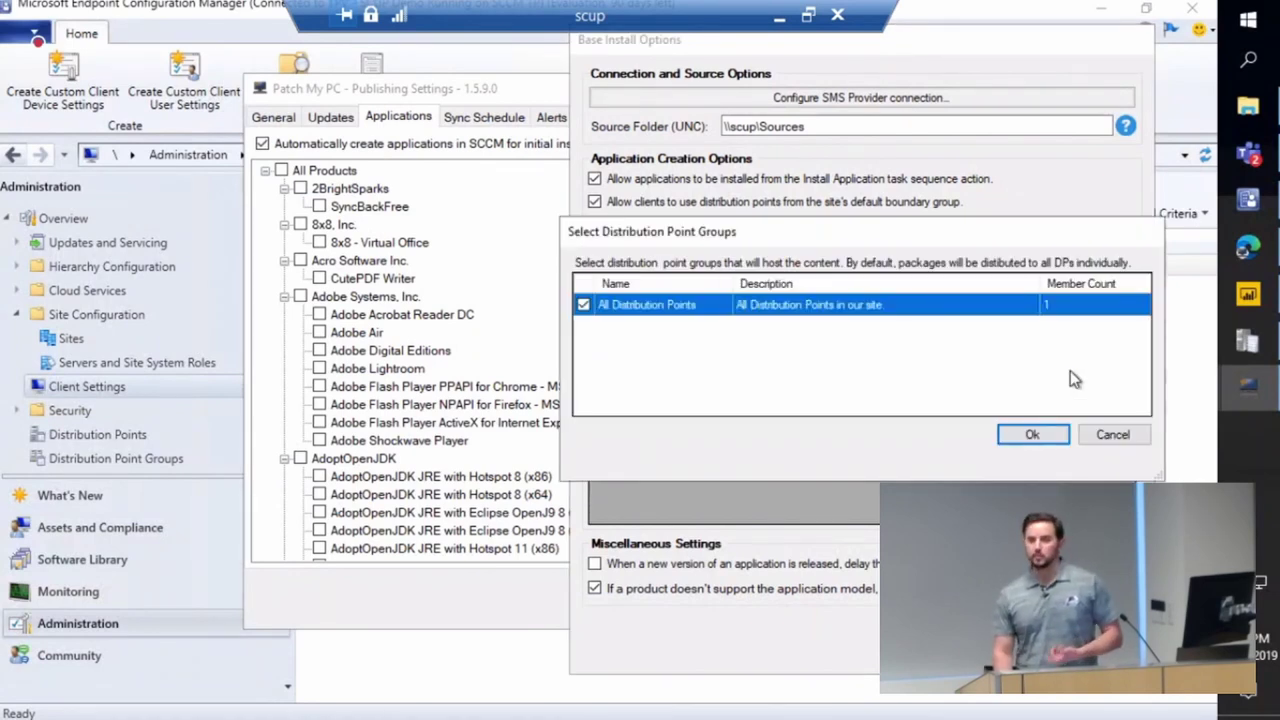
{"action": "left_click", "coordinate": [1114, 444]}
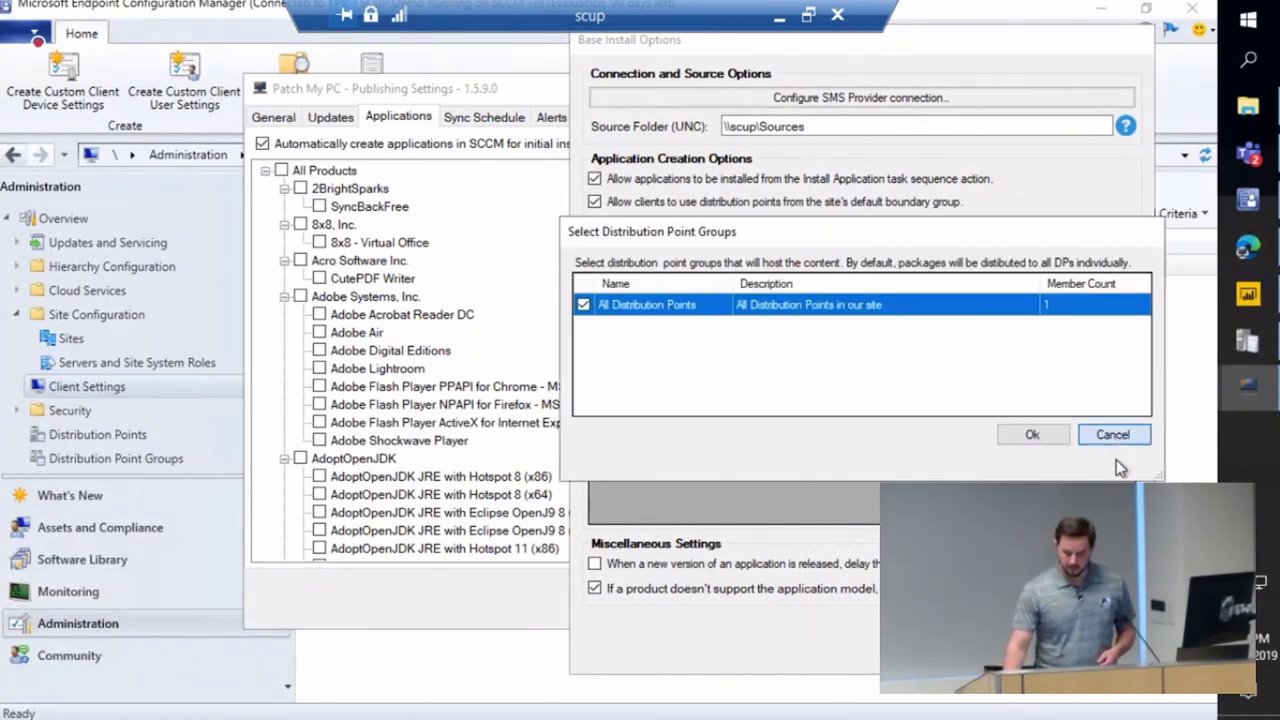
{"action": "left_click", "coordinate": [990, 652]}
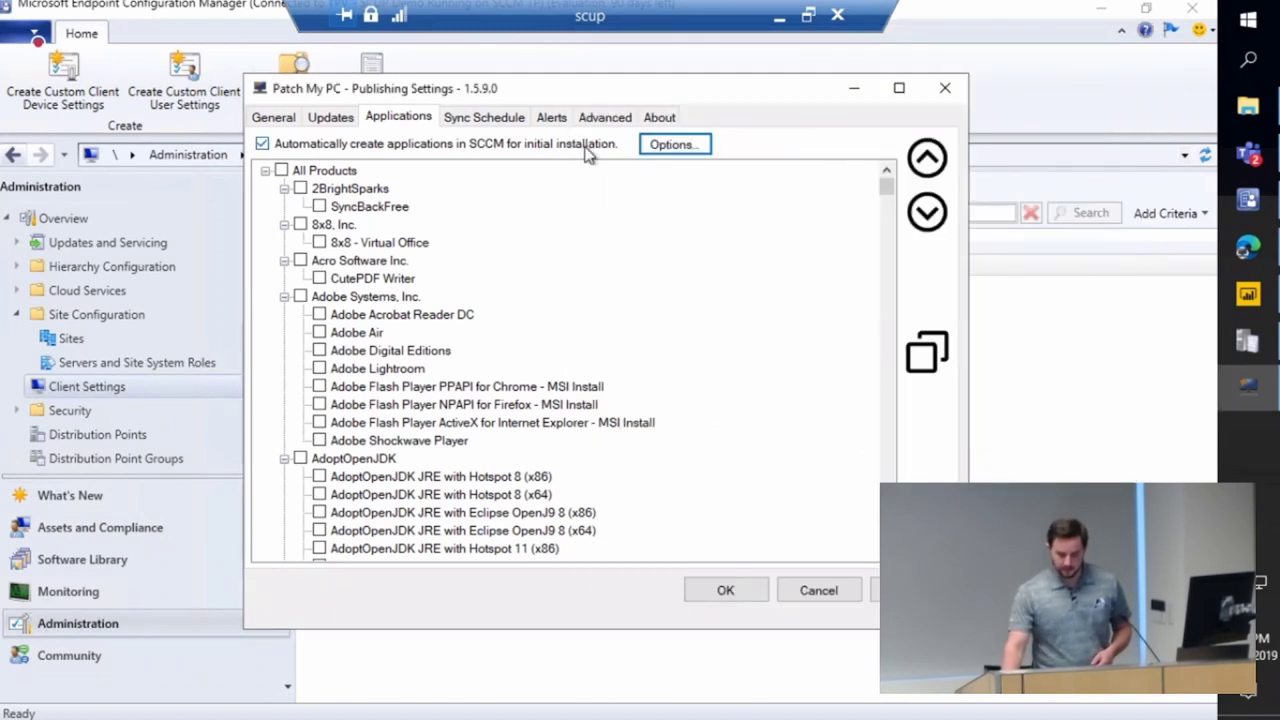
Run the publishing service now from Sync Schedule and acknowledge the Run Now Successful message
{"action": "left_click", "coordinate": [486, 120]}
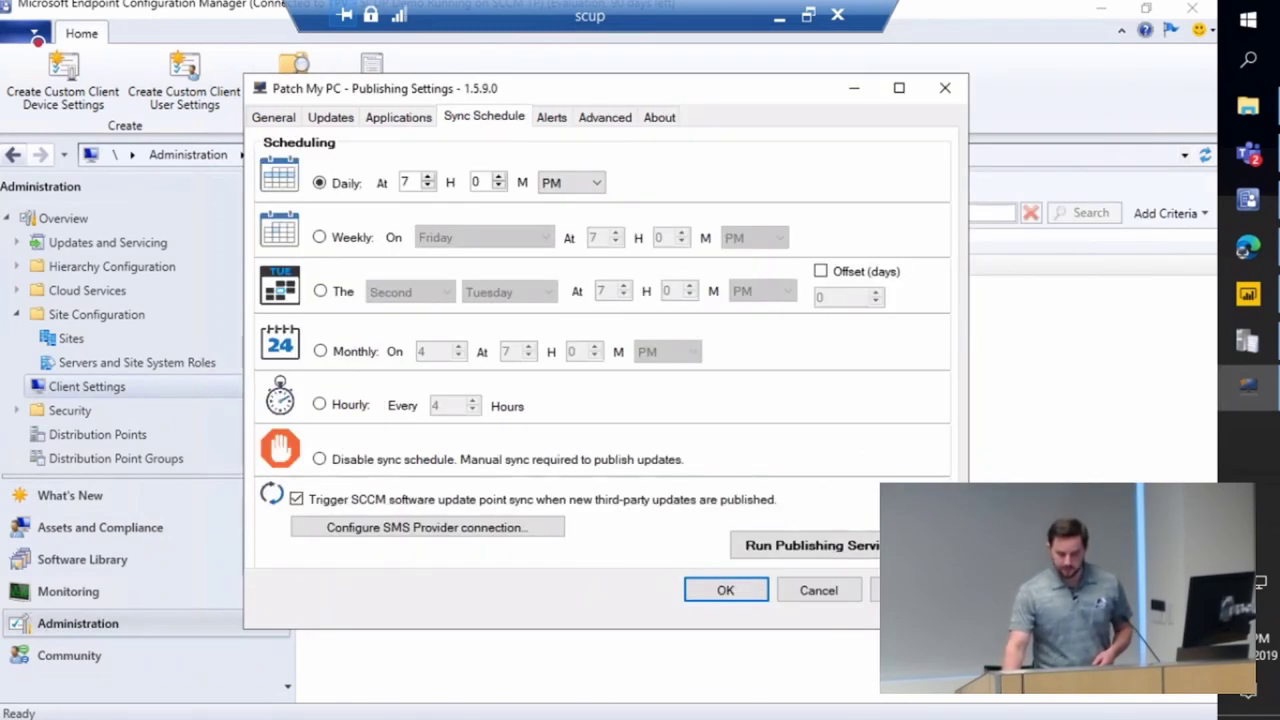
{"action": "left_click", "coordinate": [832, 548]}
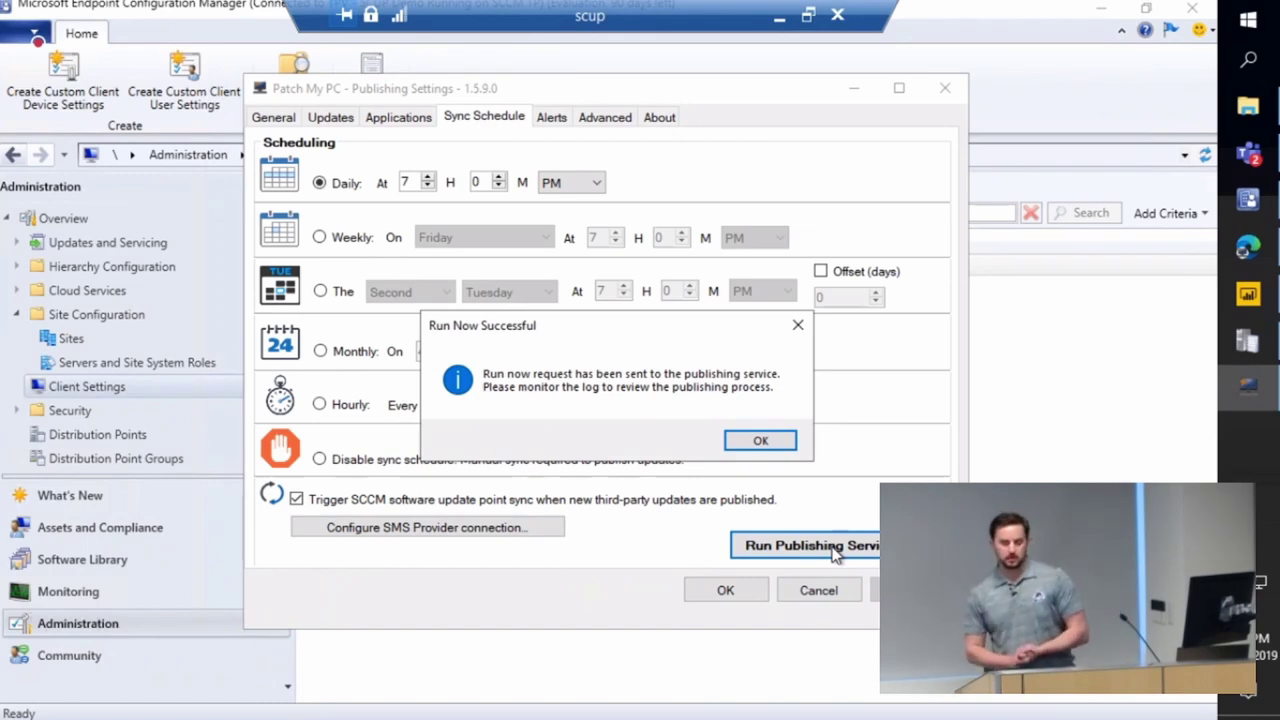
{"action": "left_click", "coordinate": [760, 441]}
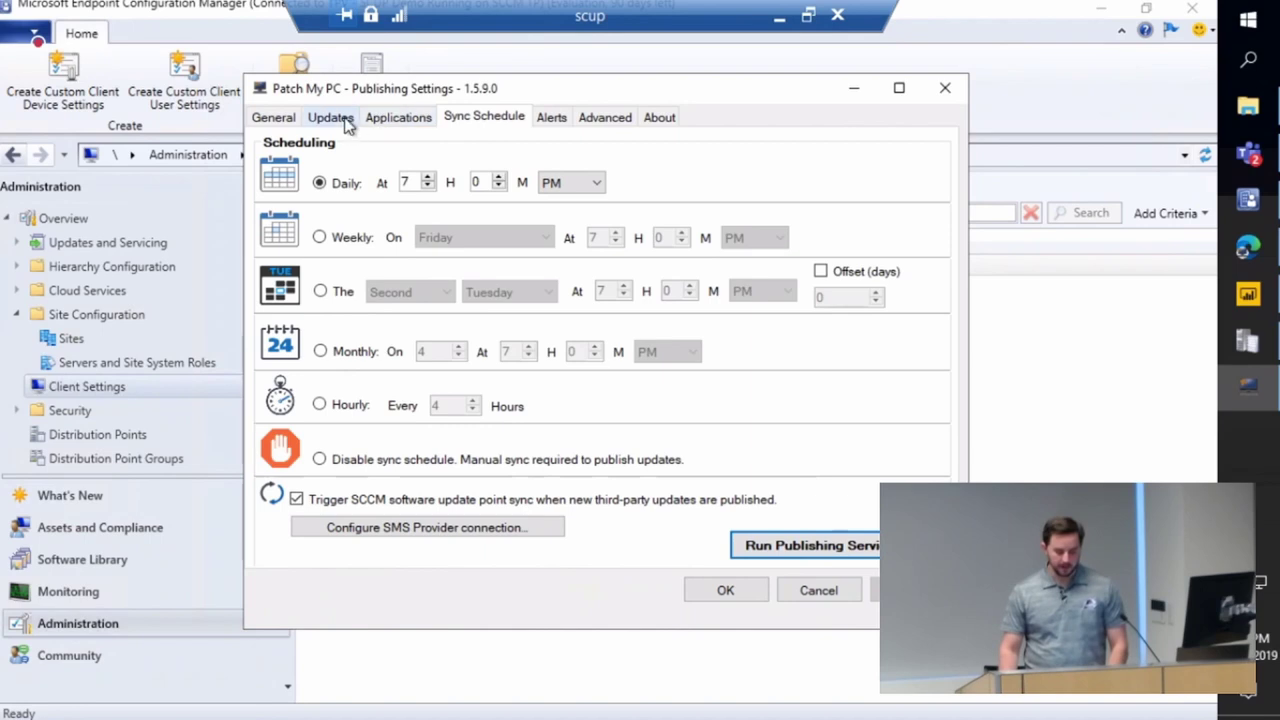
Search the updates product list for 'teamviewer' to review the TeamViewer products, then go to the ideas page
{"action": "left_click", "coordinate": [344, 120]}
{"action": "key", "text": "ctrl+f"}
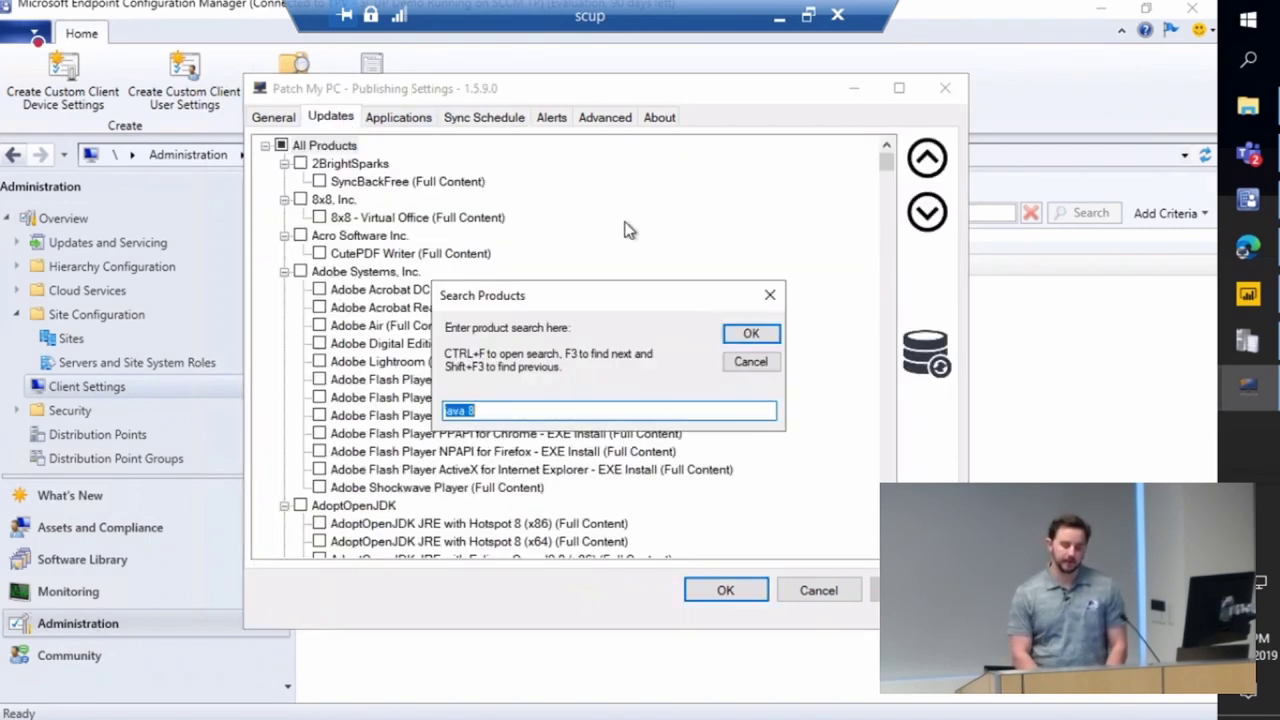
{"action": "type", "text": "teamviewer"}
{"action": "key", "text": "Return"}
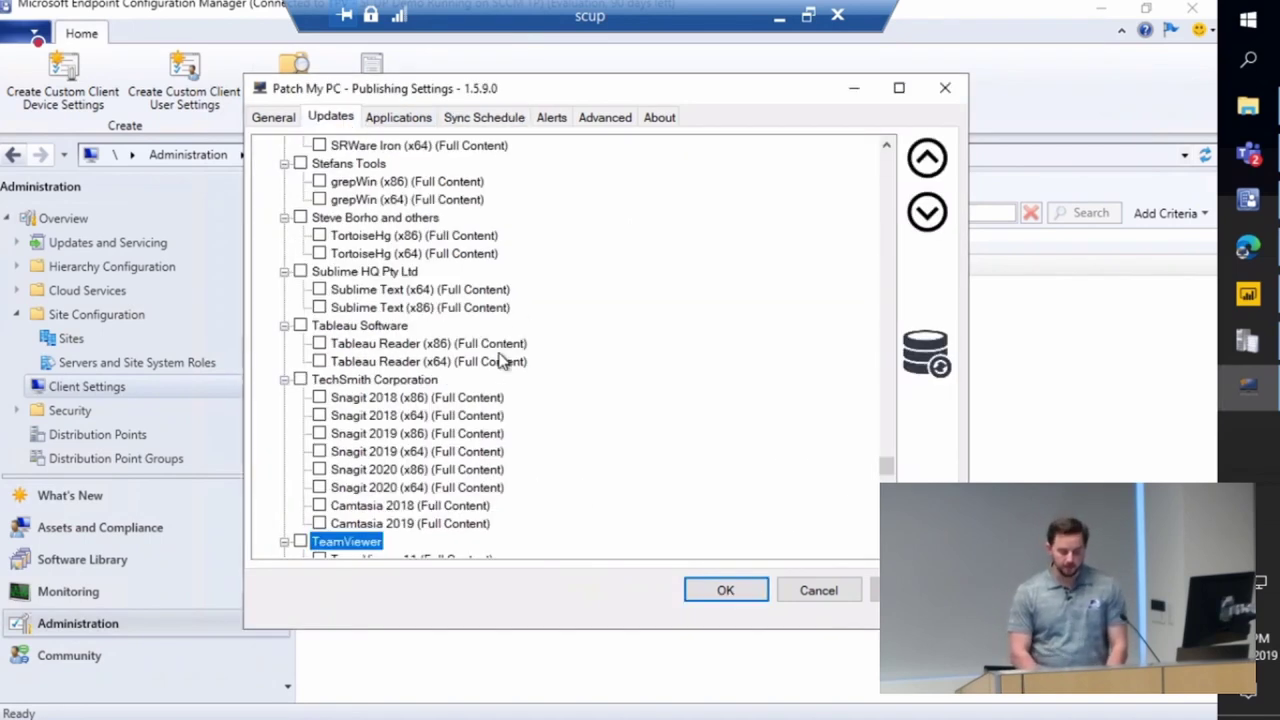
{"action": "scroll", "coordinate": [500, 360], "scroll_direction": "down", "scroll_amount": 8}
{"action": "scroll", "coordinate": [404, 307], "scroll_direction": "up", "scroll_amount": 6}
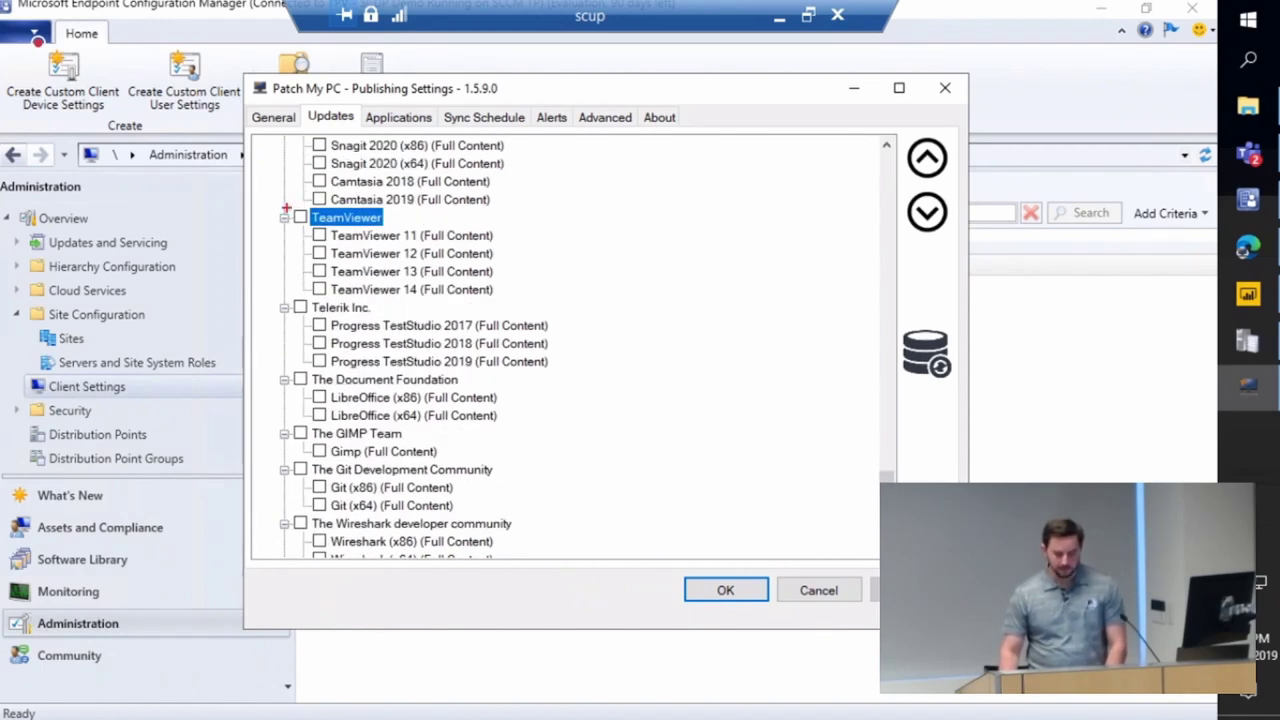
{"action": "mouse_move", "coordinate": [272, 204]}
{"action": "left_mouse_down"}
{"action": "mouse_move", "coordinate": [377, 251]}
{"action": "mouse_move", "coordinate": [423, 294]}
{"action": "mouse_move", "coordinate": [522, 298]}
{"action": "left_mouse_up"}
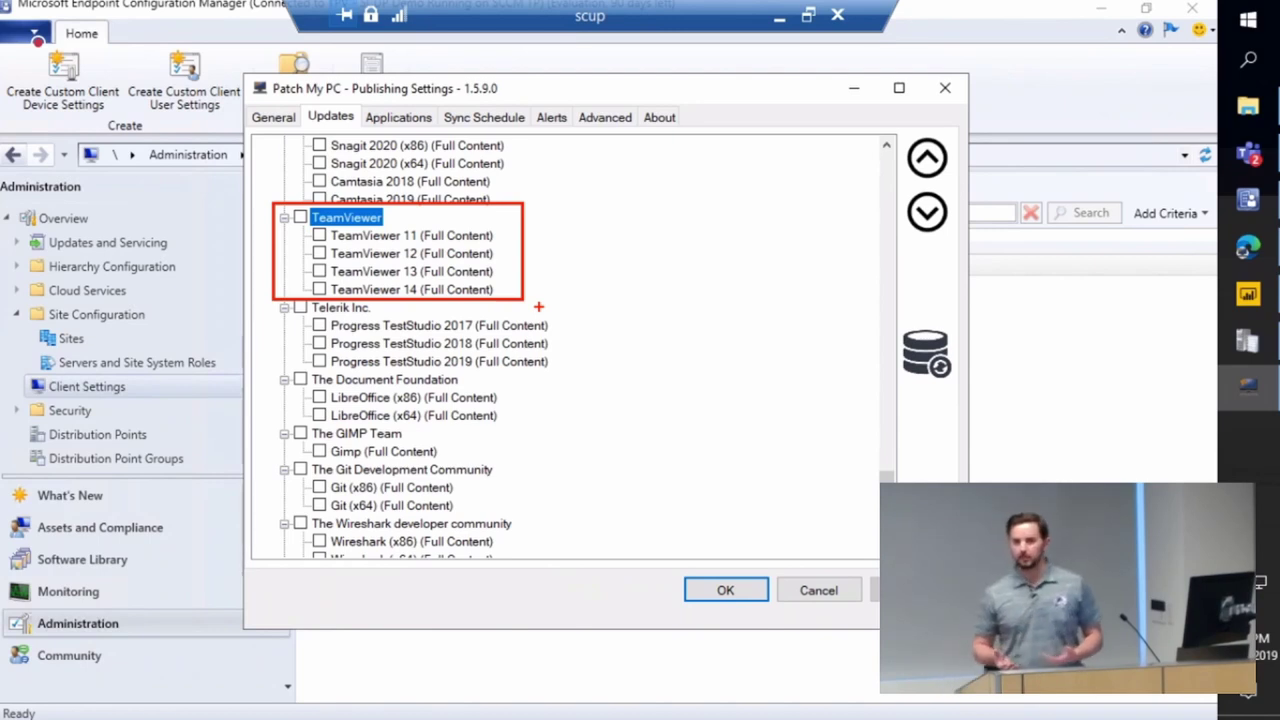
{"action": "key", "text": "Escape"}
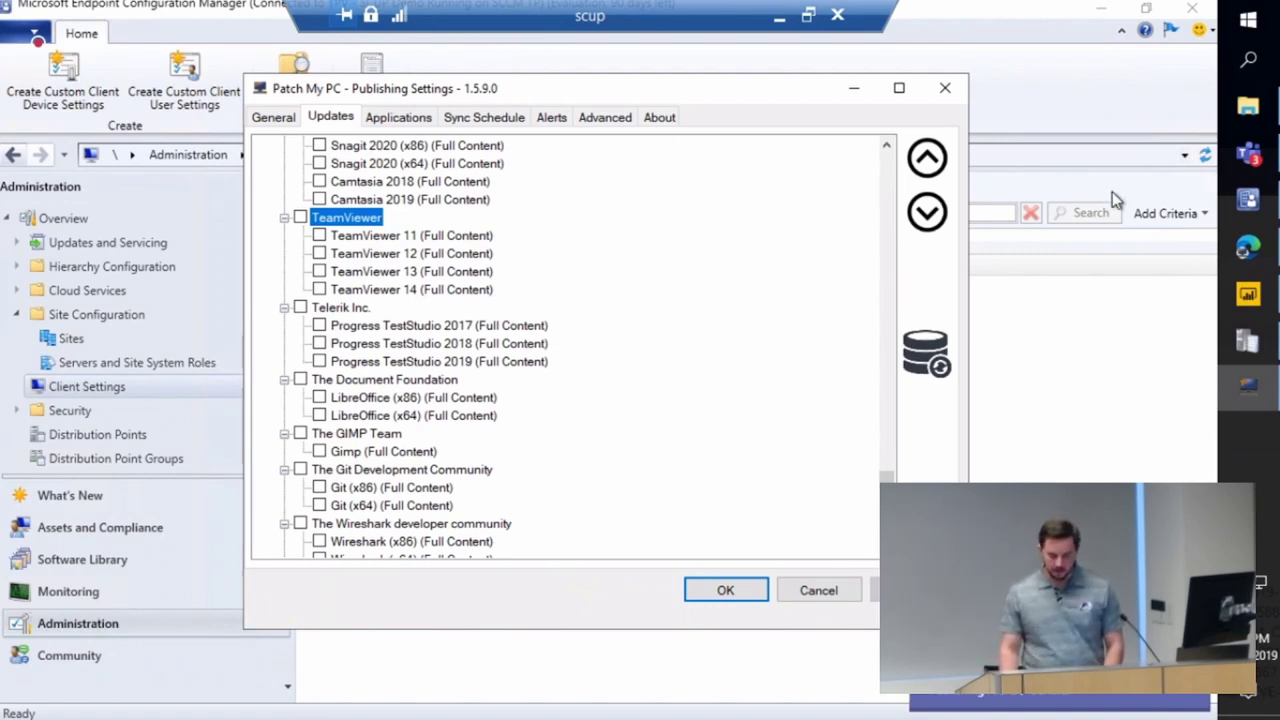
{"action": "left_click", "coordinate": [1248, 247]}
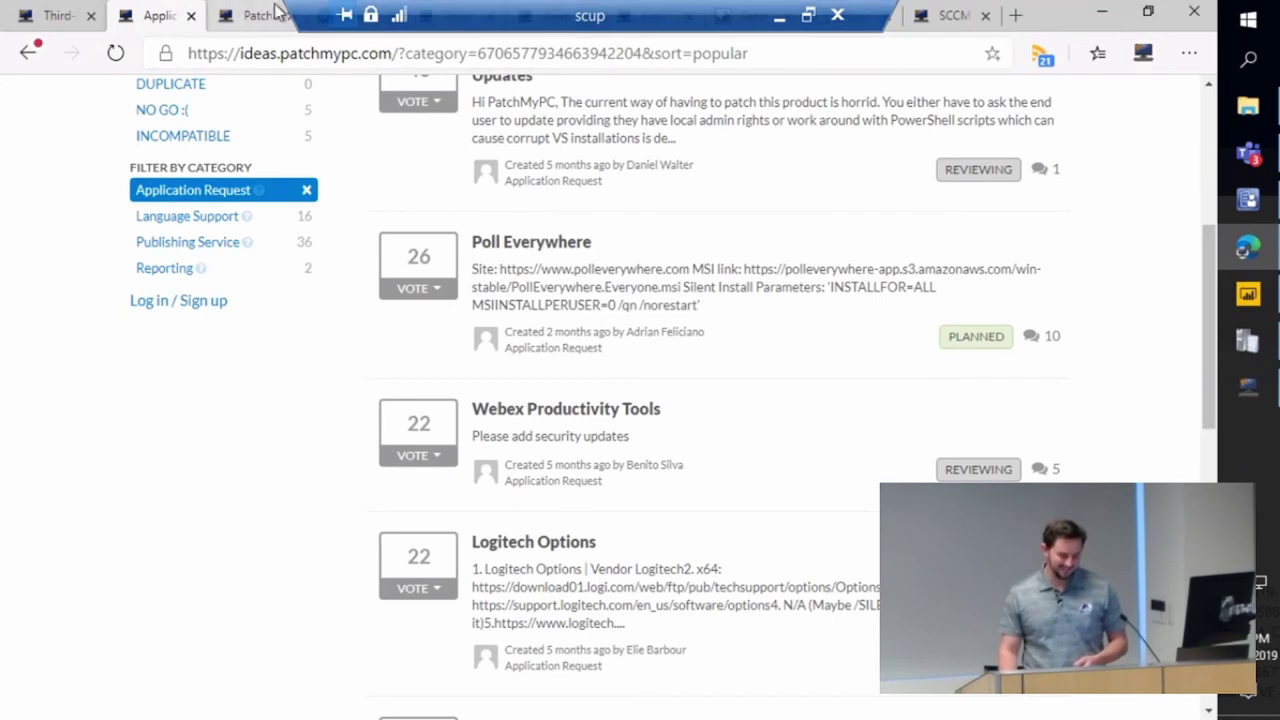
Search the ideas portal for 'air' and open the 'Support for air-gapped (offline) networks' idea
{"action": "left_click_drag", "start_coordinate": [586, 16], "coordinate": [950, 22]}
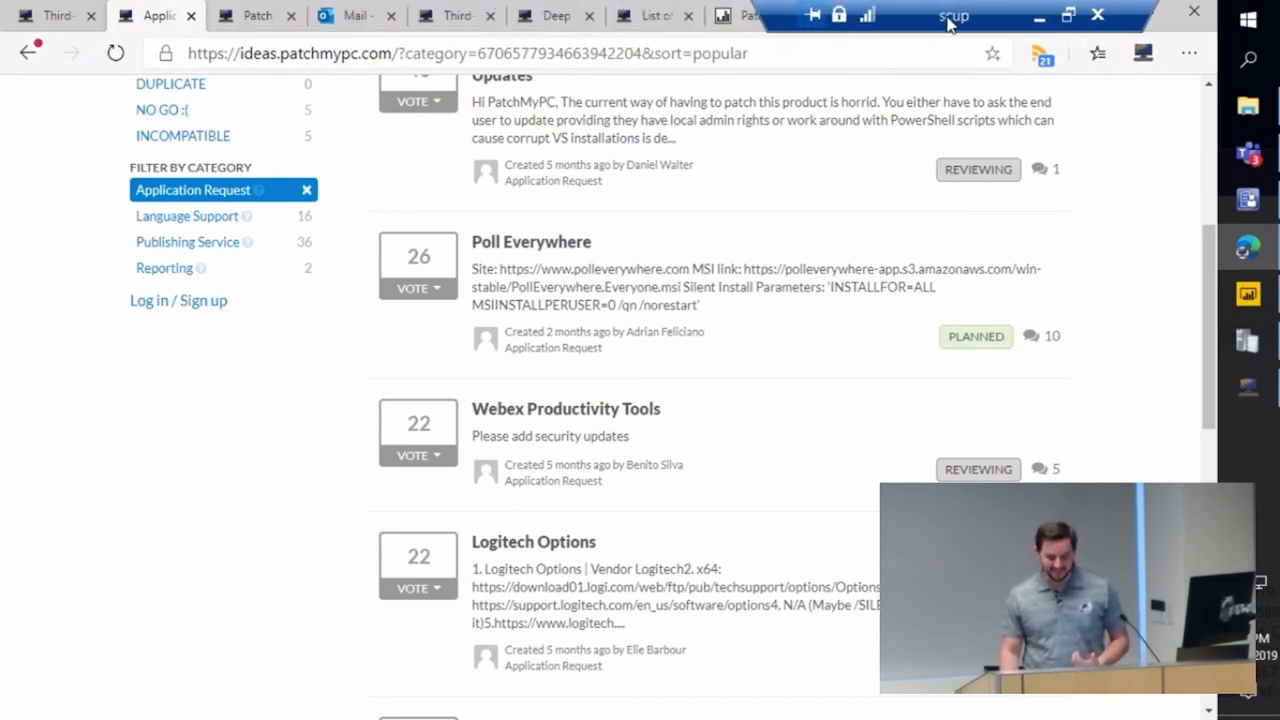
{"action": "scroll", "coordinate": [709, 291], "scroll_direction": "up", "scroll_amount": 5}
{"action": "left_click", "coordinate": [931, 286]}
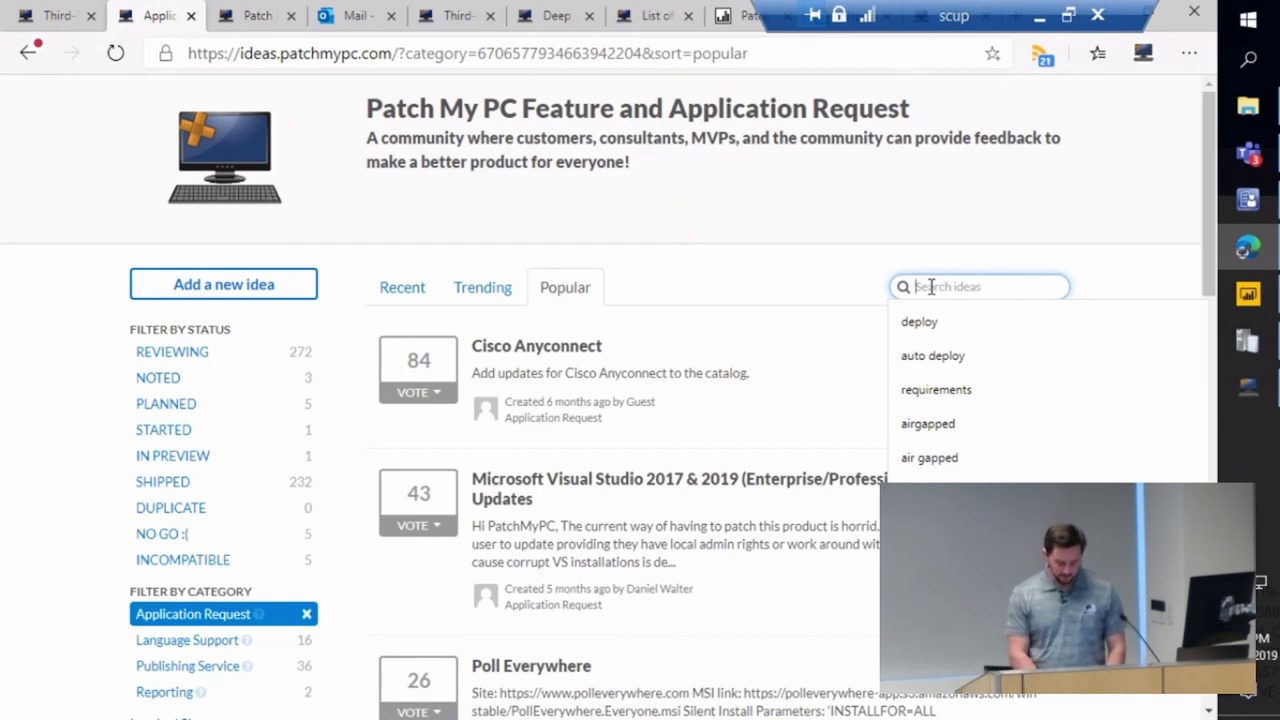
{"action": "type", "text": "air"}
{"action": "key", "text": "Return"}
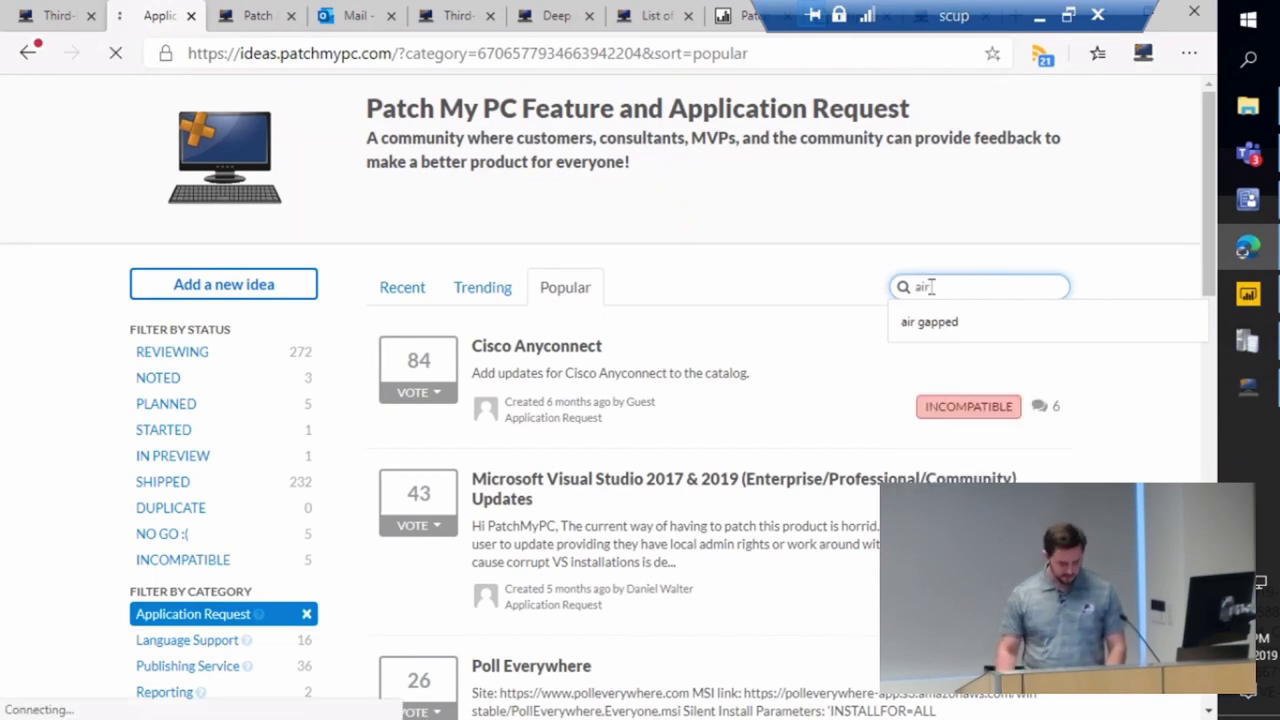
{"action": "left_click", "coordinate": [760, 347]}
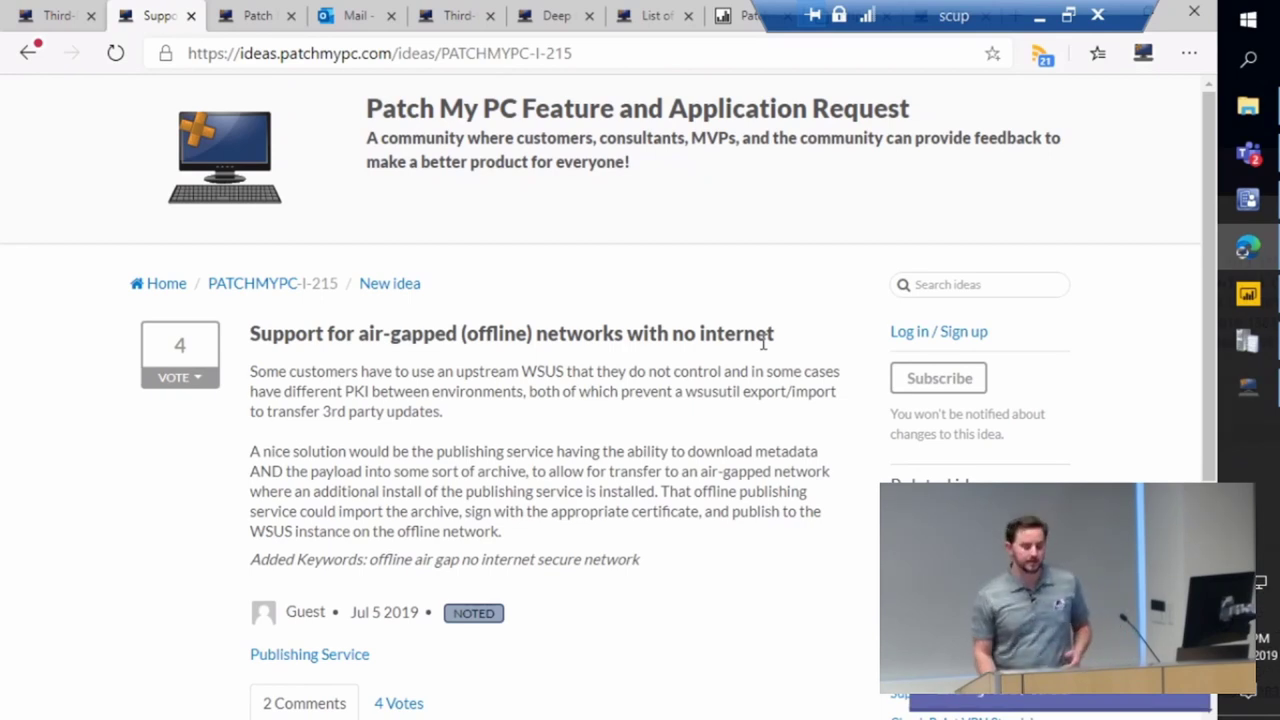
{"action": "left_click_drag", "start_coordinate": [981, 30], "coordinate": [765, 33]}
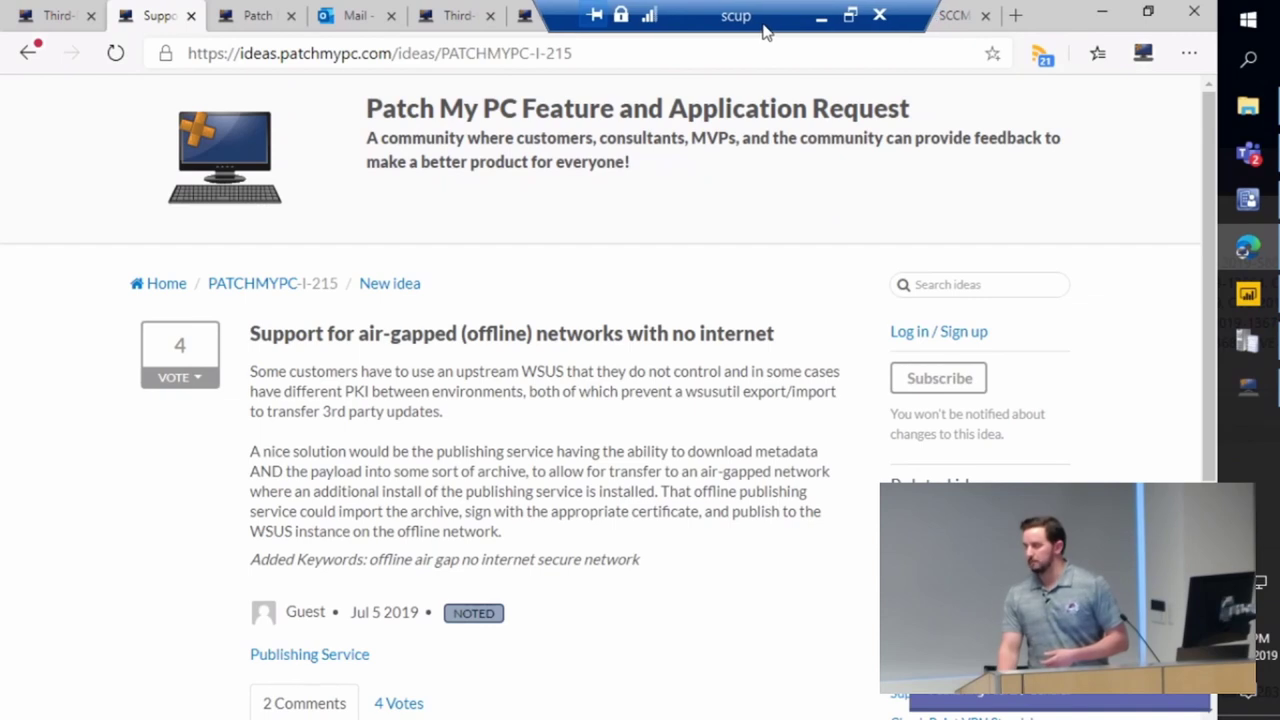
Return to Publishing Settings and show the Sync Schedule, set to run daily at 7:00 PM
{"action": "left_click", "coordinate": [1100, 12]}
{"action": "left_click", "coordinate": [484, 118]}
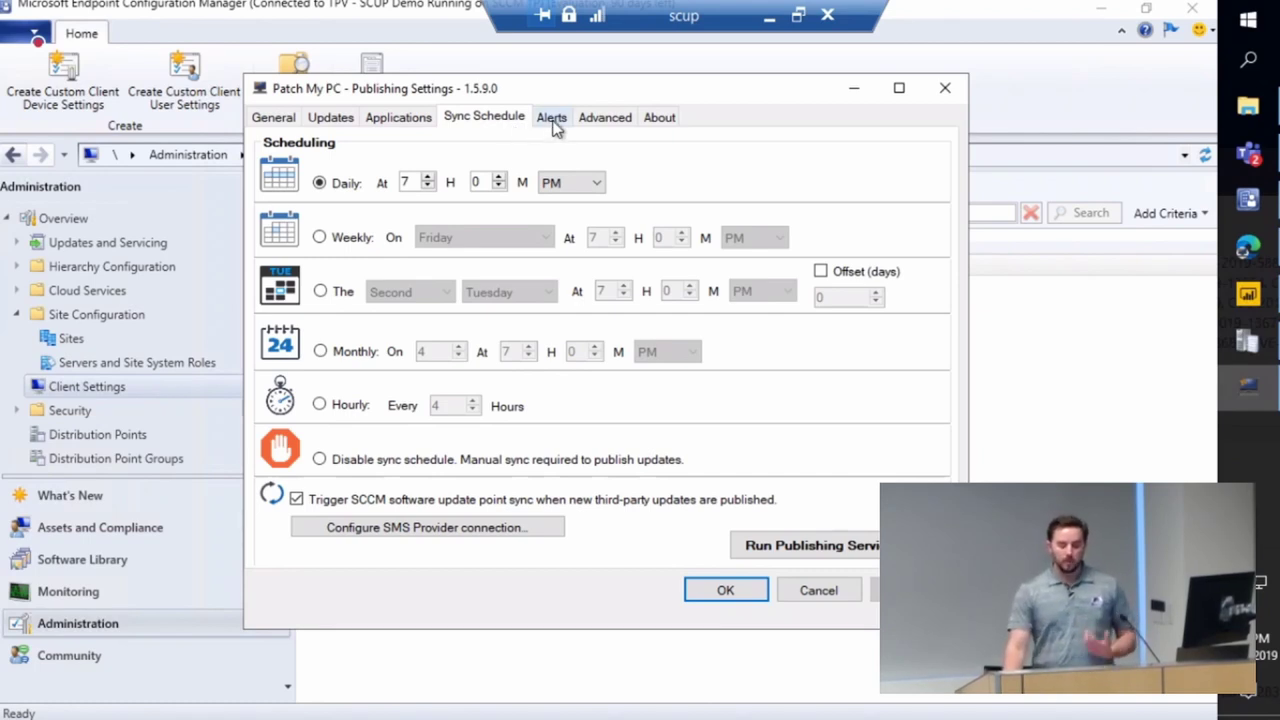
Review the SMTP email and Microsoft Teams alert settings, then view the Teams Publishing Alerts channel
{"action": "left_click", "coordinate": [550, 120]}
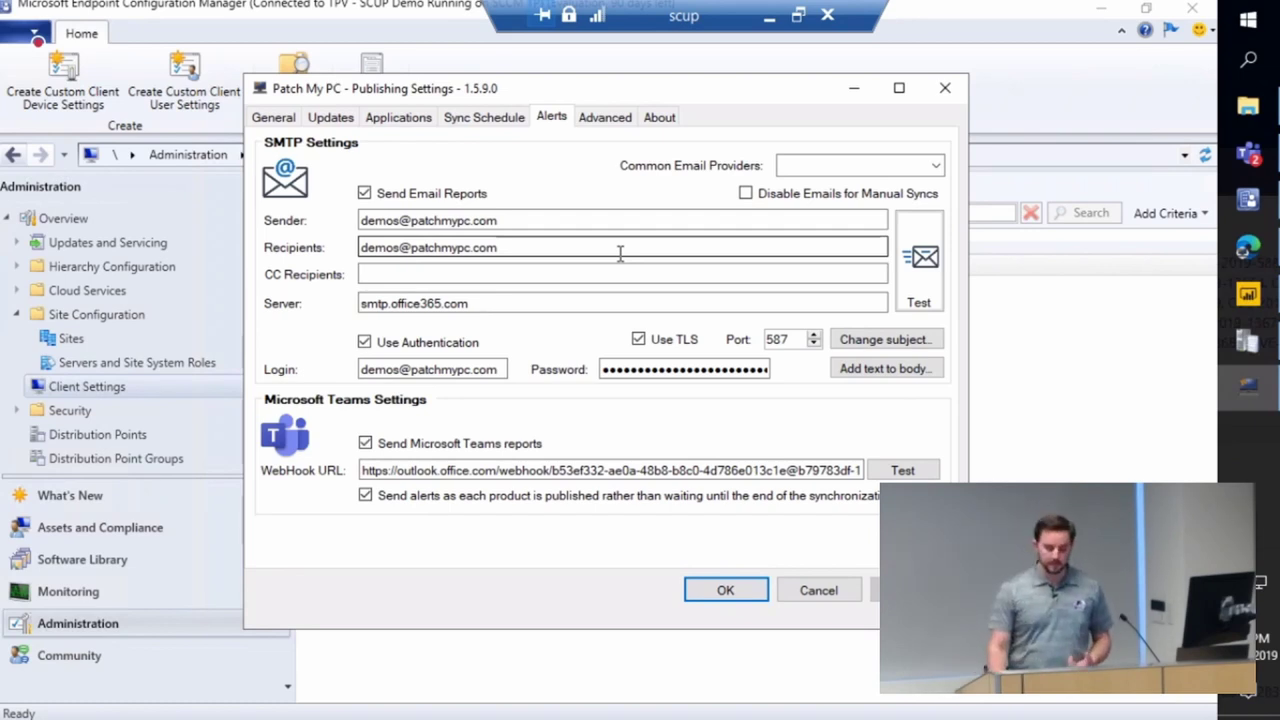
{"action": "key", "text": "Tab"}
{"action": "left_click", "coordinate": [652, 373]}
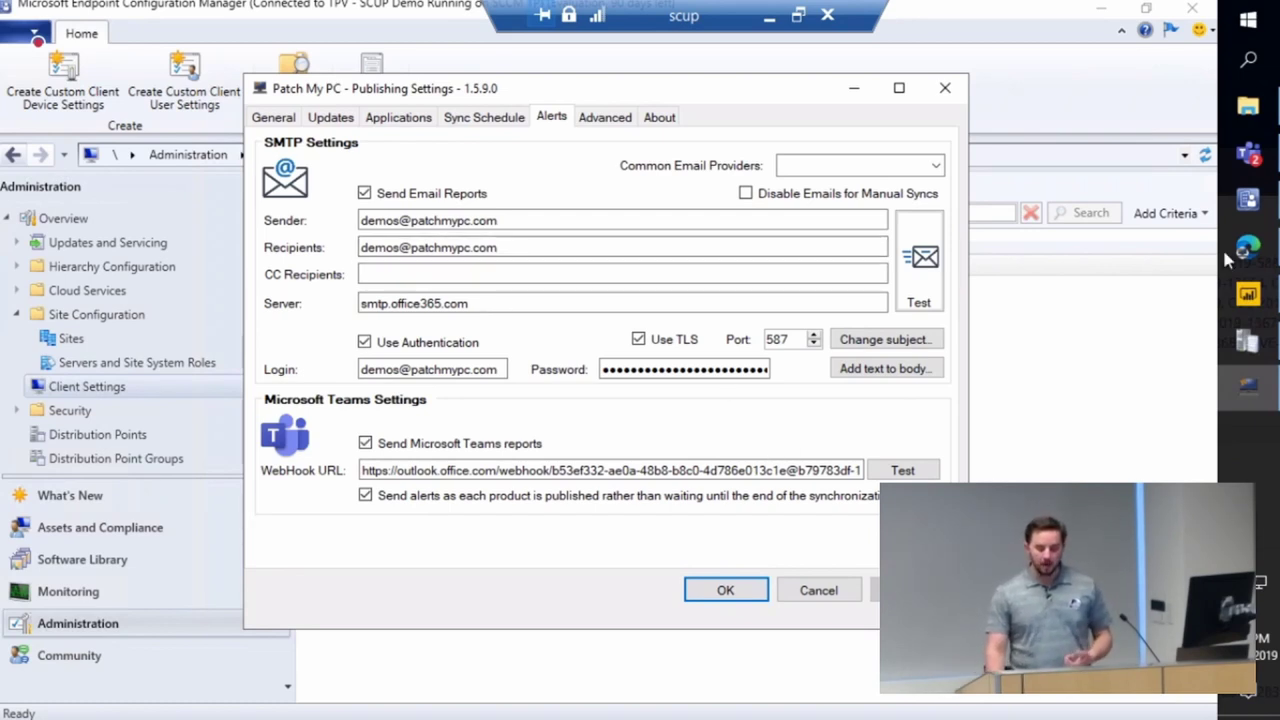
{"action": "left_click", "coordinate": [1248, 155]}
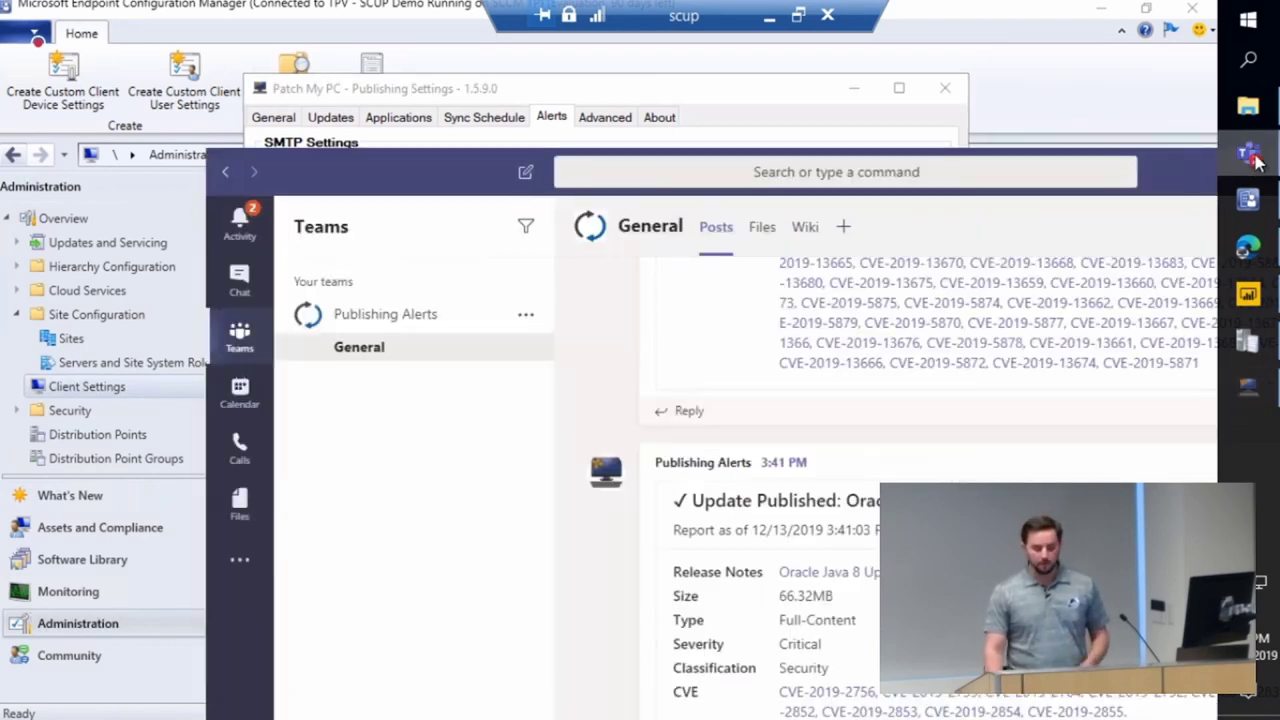
Maximize Teams and review the Oracle Java 8 Update 221 alert's Security classification and Critical severity
{"action": "double_click", "coordinate": [1148, 188]}
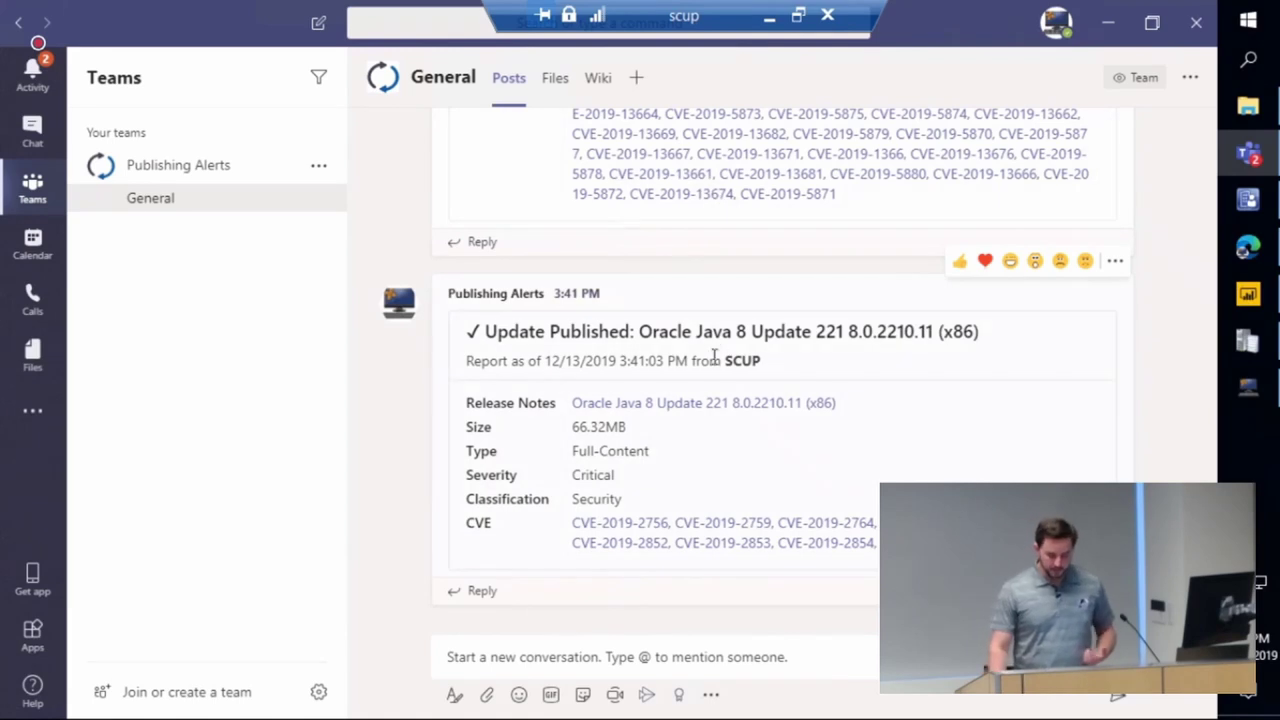
{"action": "scroll", "coordinate": [826, 457], "scroll_direction": "up", "scroll_amount": 2}
{"action": "scroll", "coordinate": [820, 466], "scroll_direction": "down", "scroll_amount": 2}
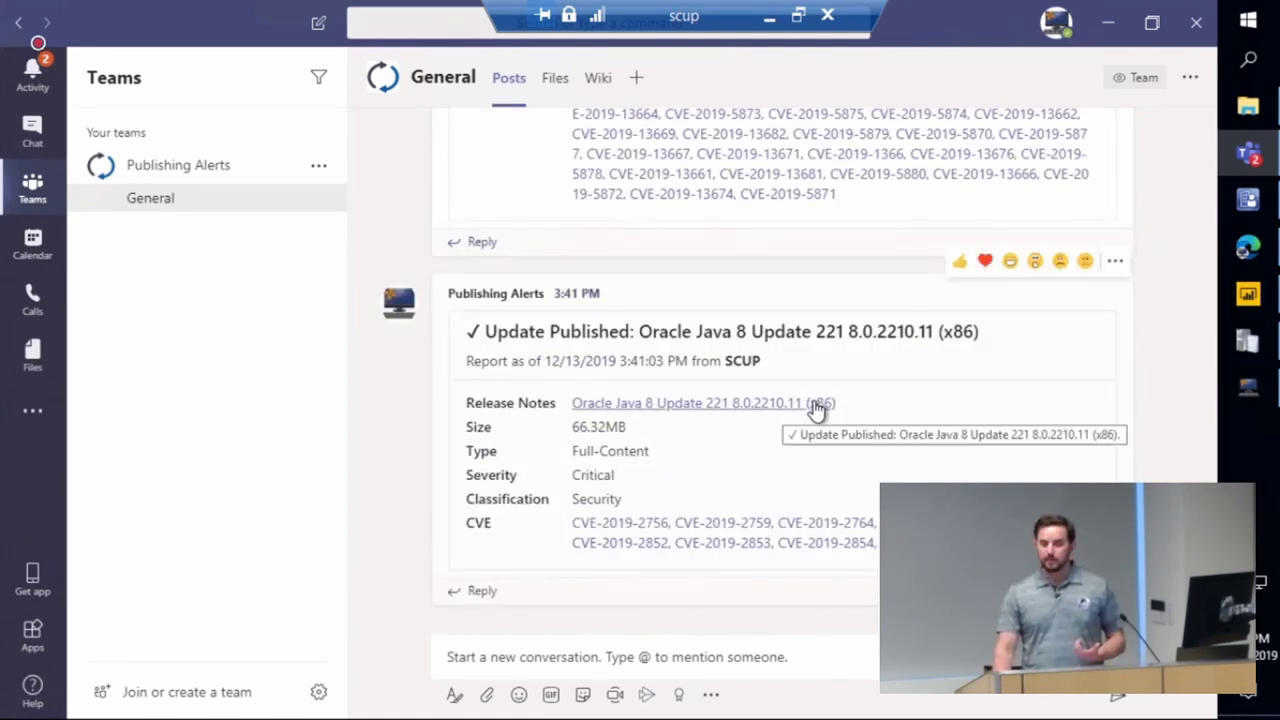
{"action": "double_click", "coordinate": [600, 500]}
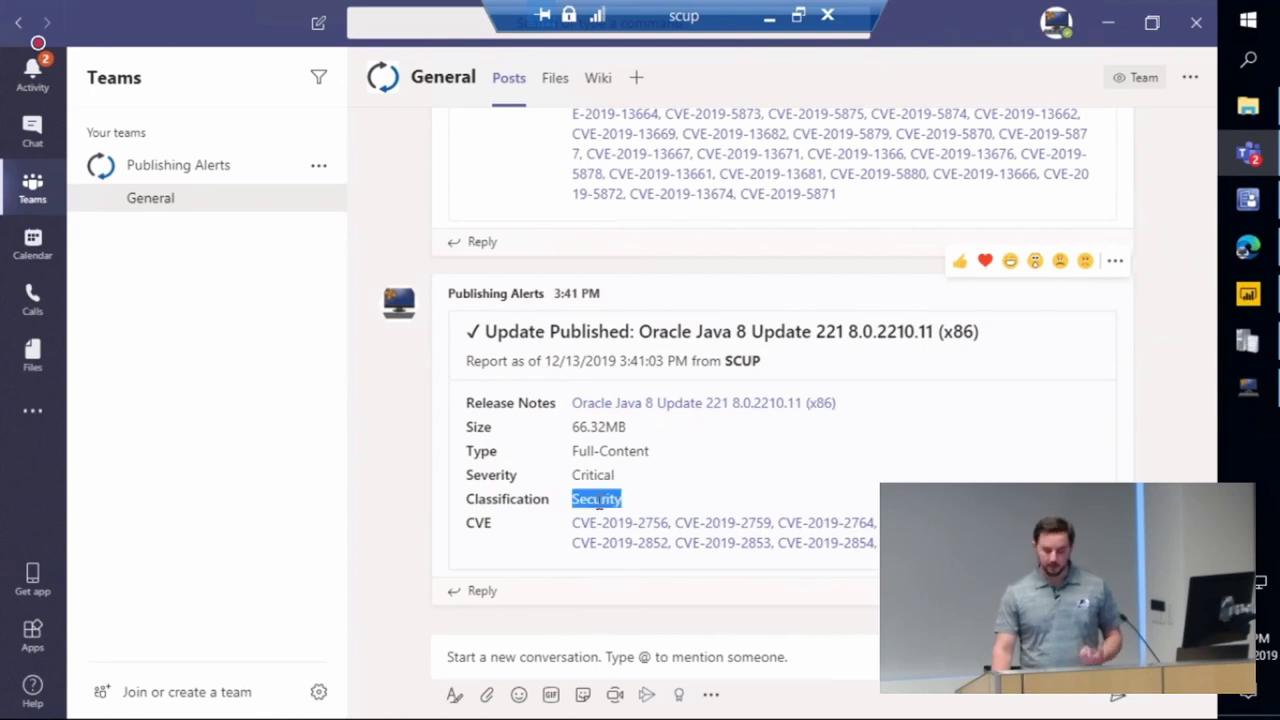
{"action": "double_click", "coordinate": [593, 475]}
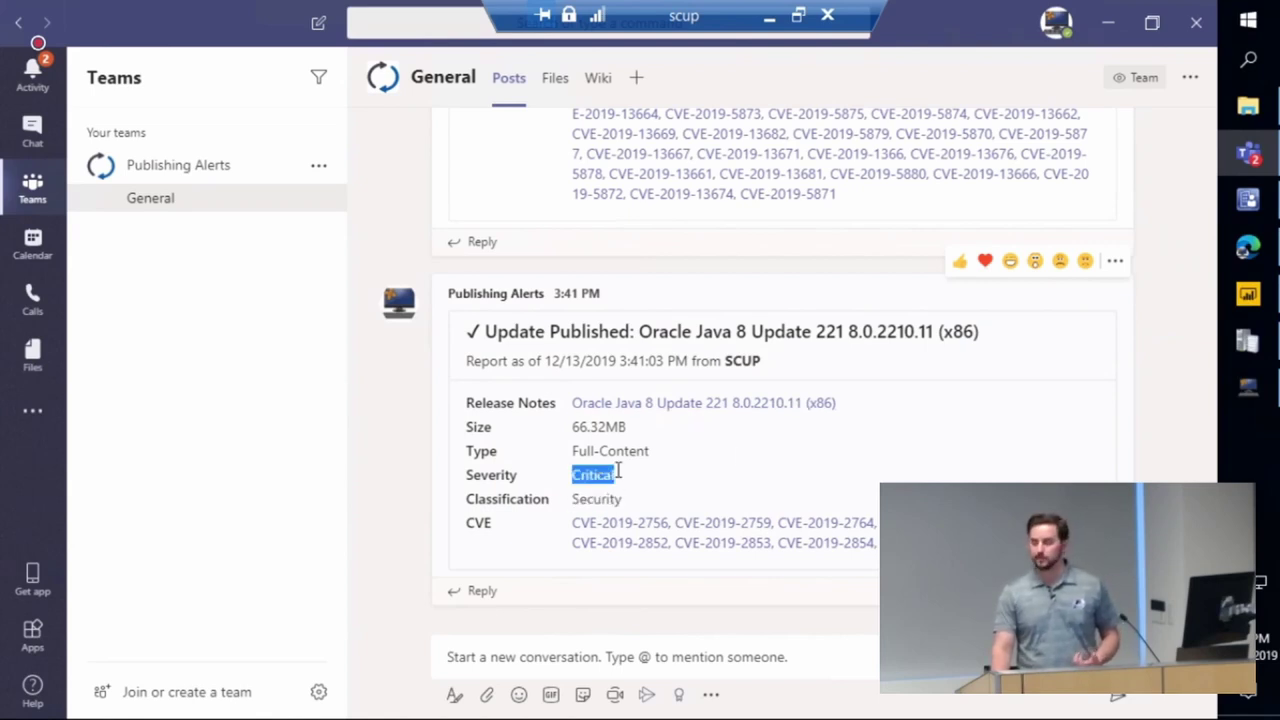
View the update's release notes and the CVE-2019-2756 details, then return to Publishing Settings
{"action": "left_click", "coordinate": [738, 408]}
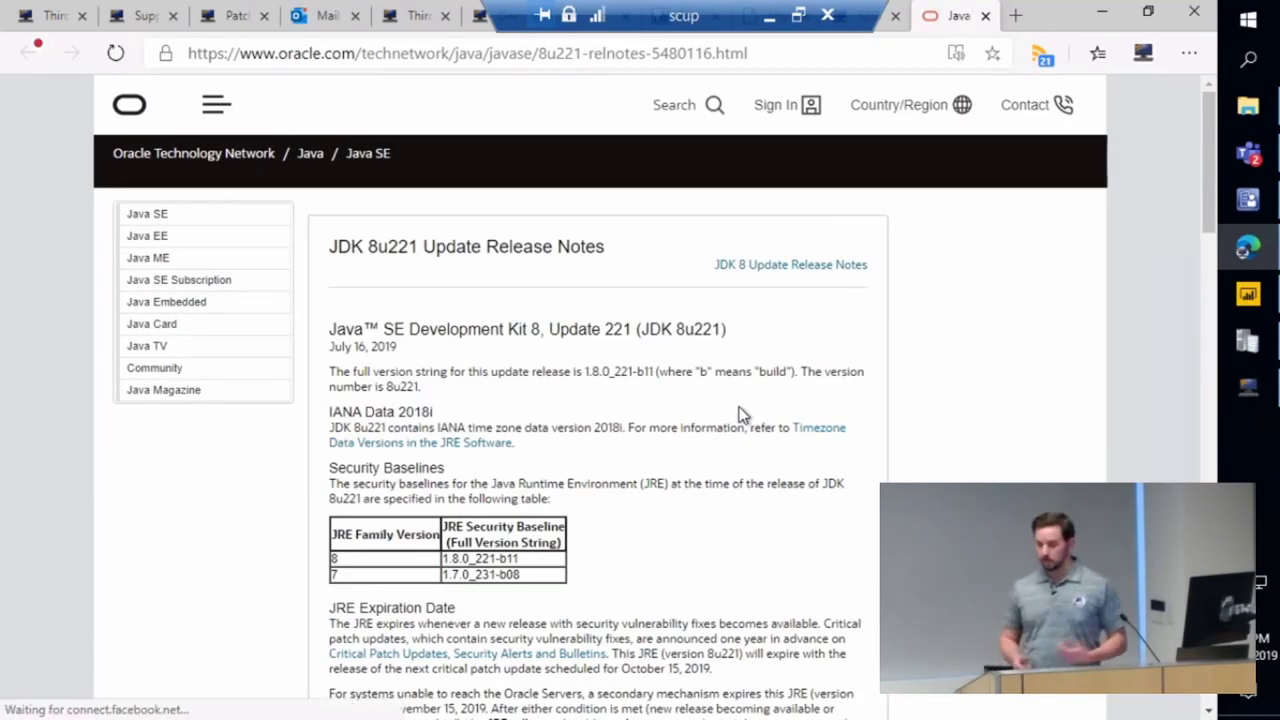
{"action": "left_click", "coordinate": [1103, 12]}
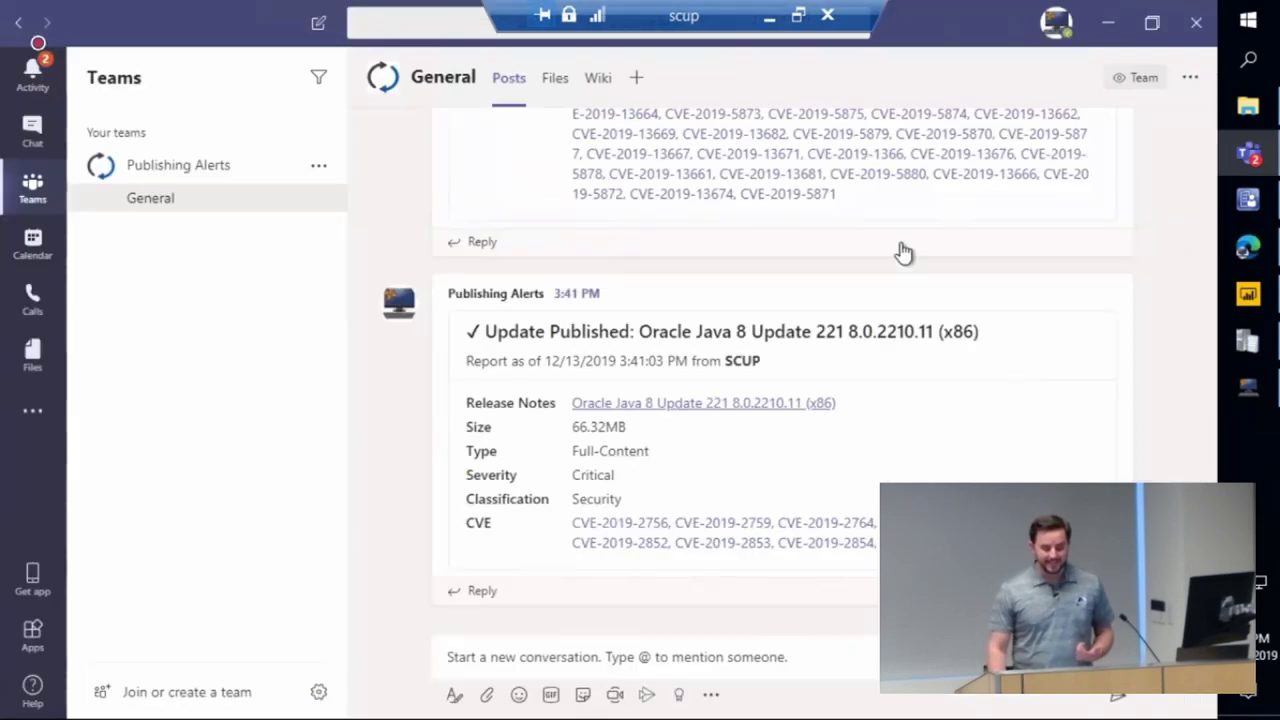
{"action": "left_click", "coordinate": [652, 530]}
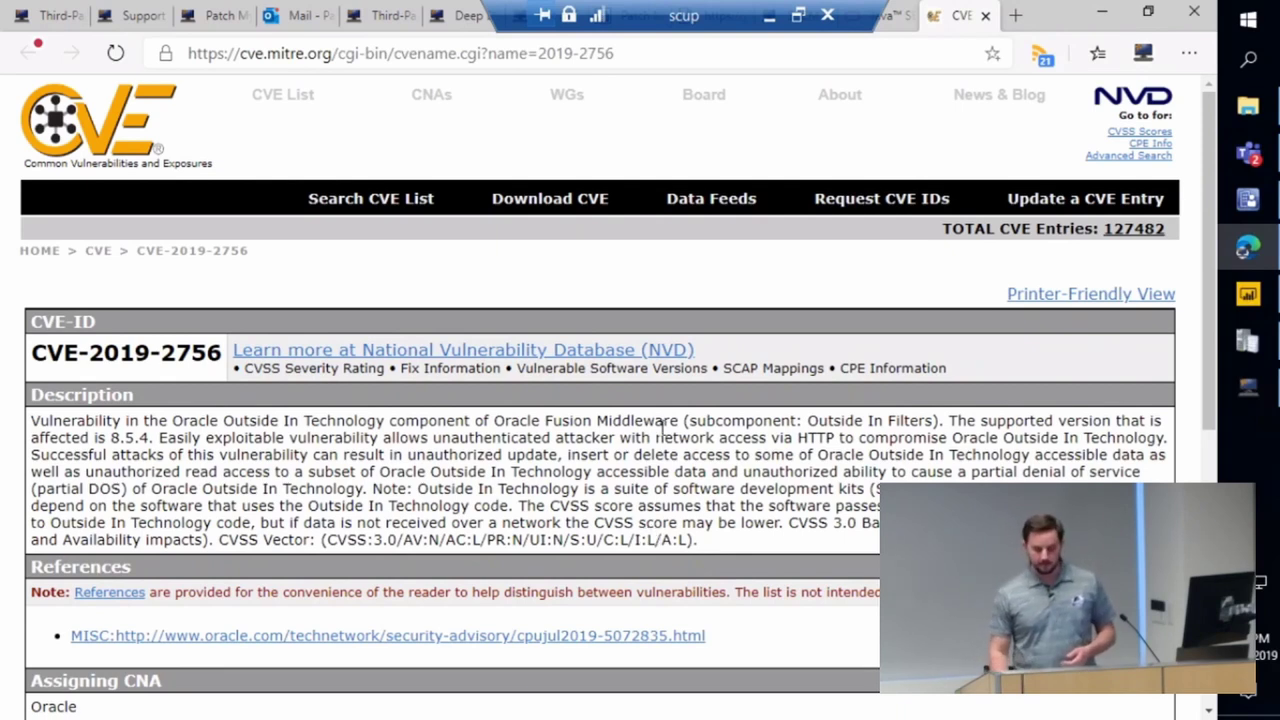
{"action": "left_click", "coordinate": [1102, 14]}
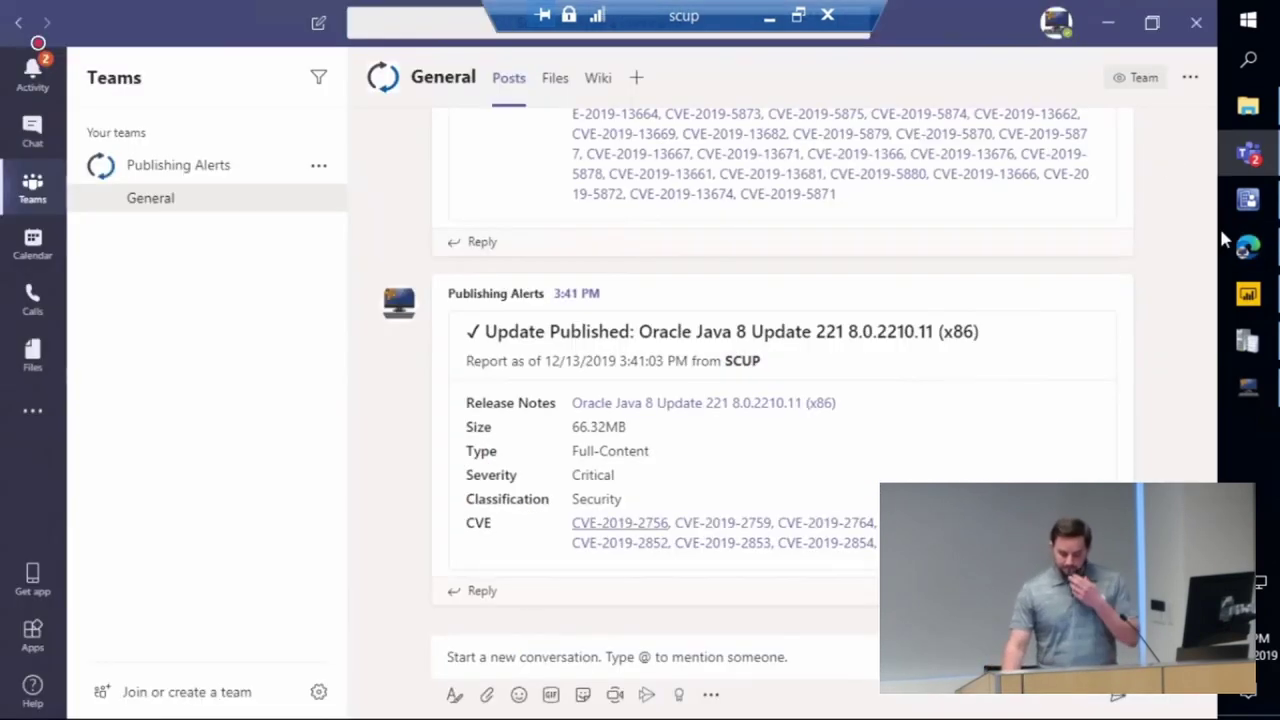
{"action": "left_click", "coordinate": [1248, 388]}
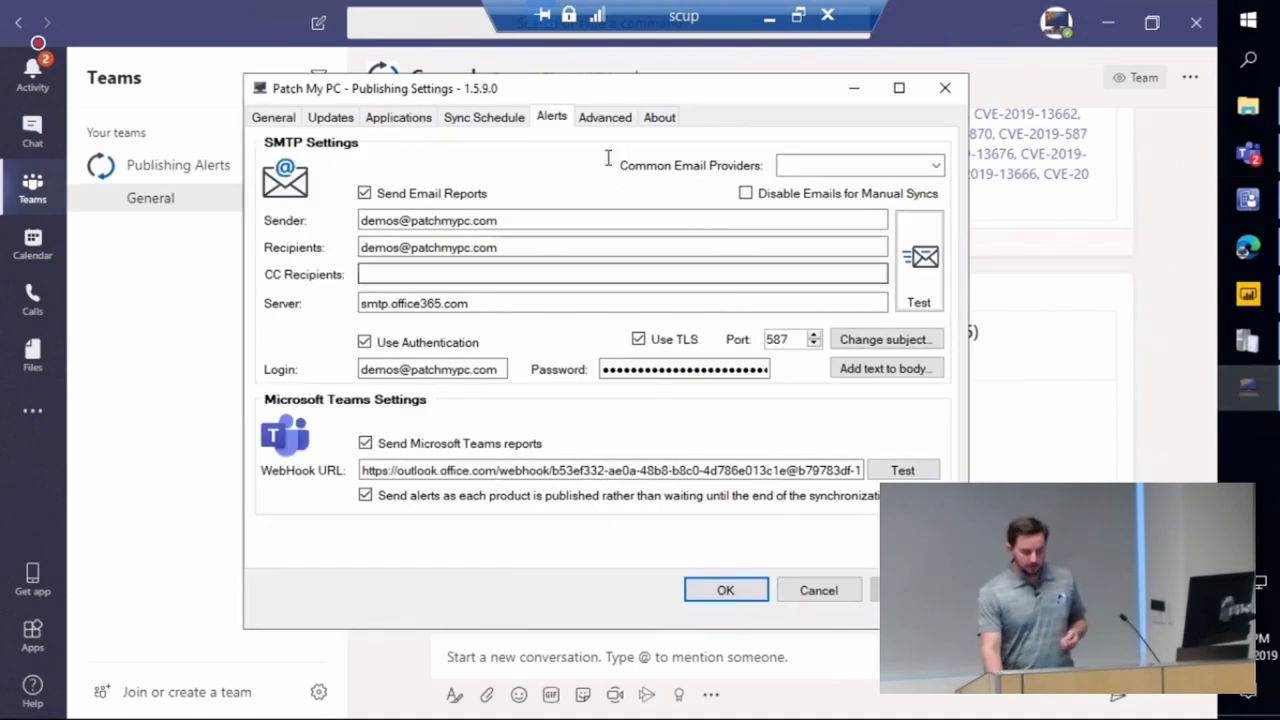
Test the Teams webhook URL, confirm the test notification in Publishing Alerts, and dismiss the sent message
{"action": "left_click_drag", "start_coordinate": [366, 471], "coordinate": [1036, 430]}
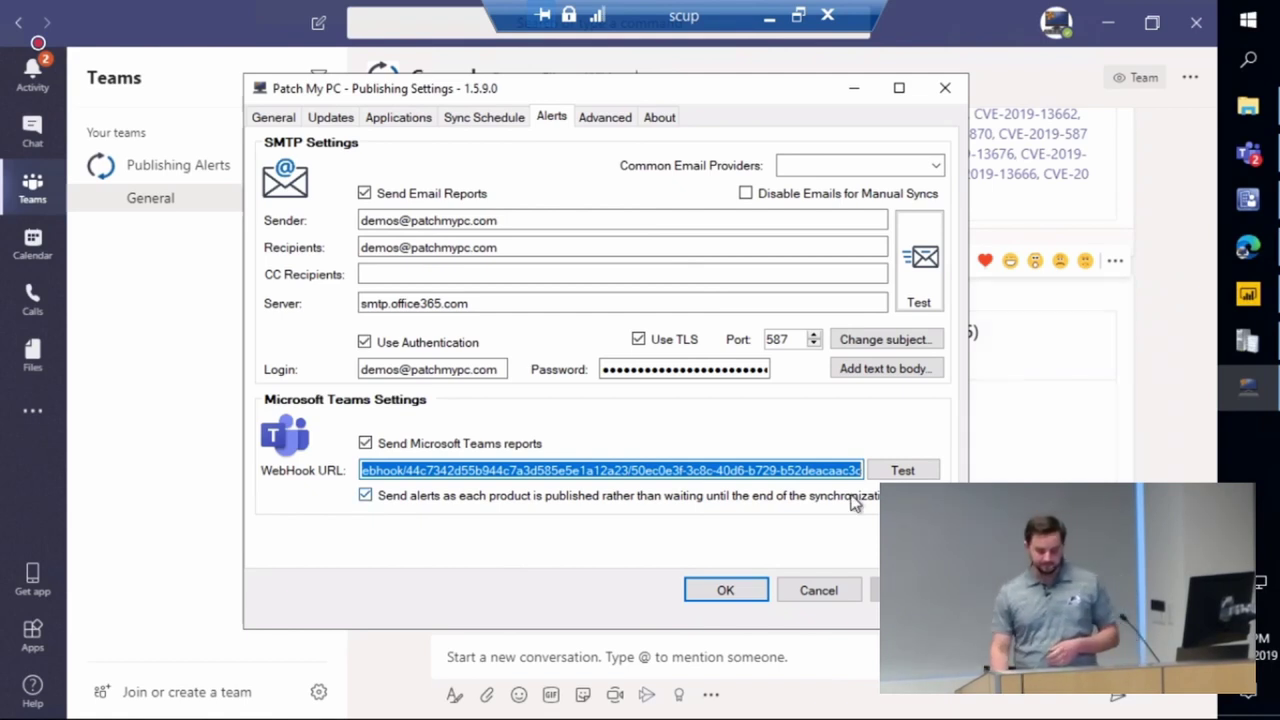
{"action": "left_click", "coordinate": [903, 470]}
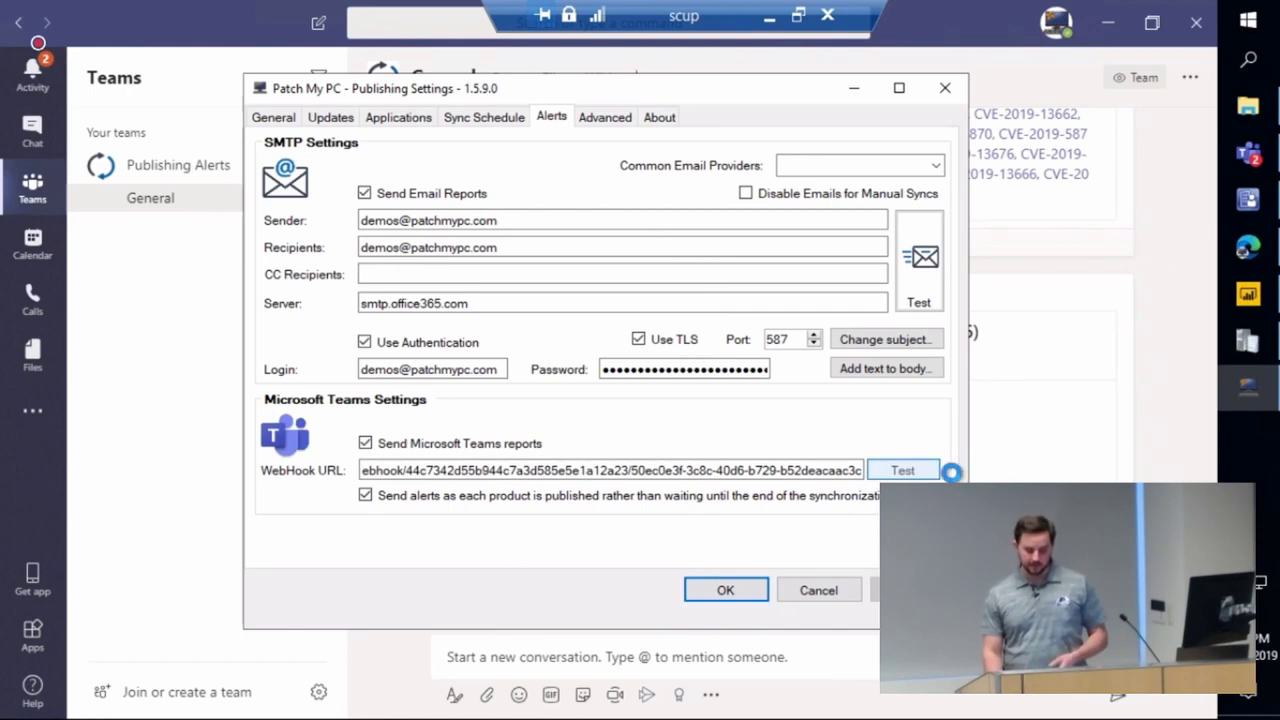
{"action": "left_click", "coordinate": [1143, 459]}
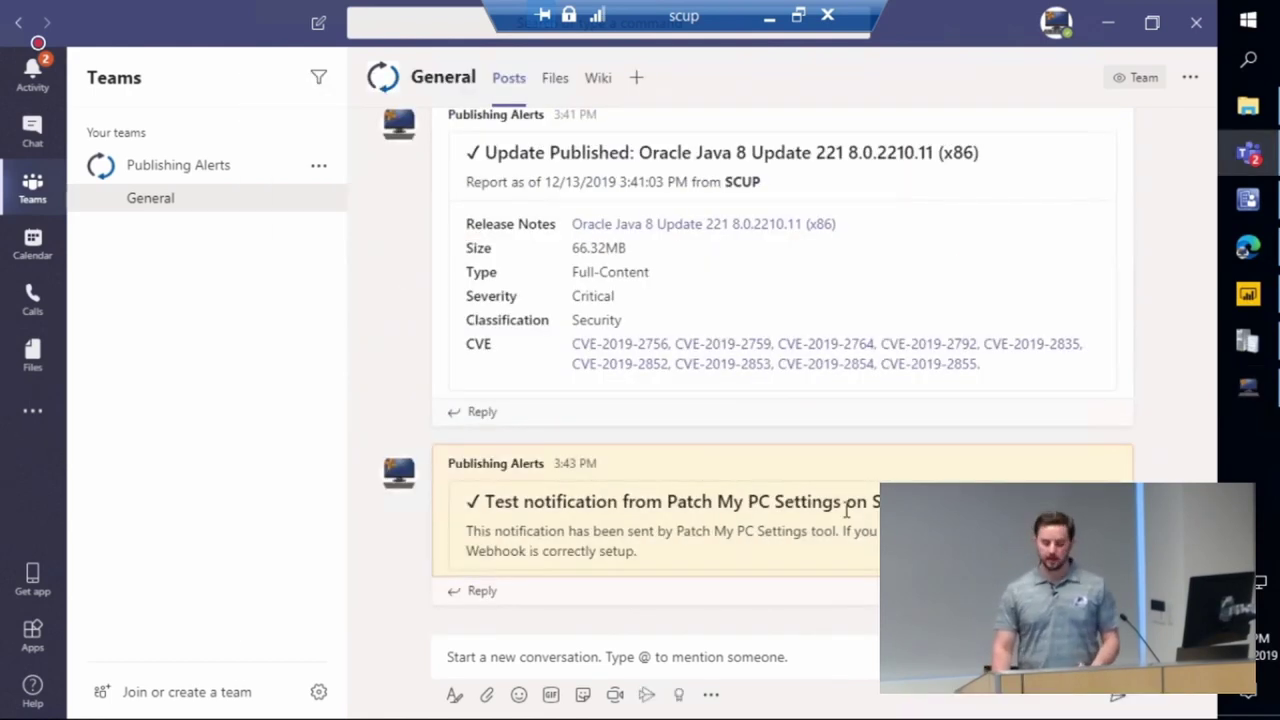
{"action": "scroll", "coordinate": [780, 425], "scroll_direction": "up", "scroll_amount": 10}
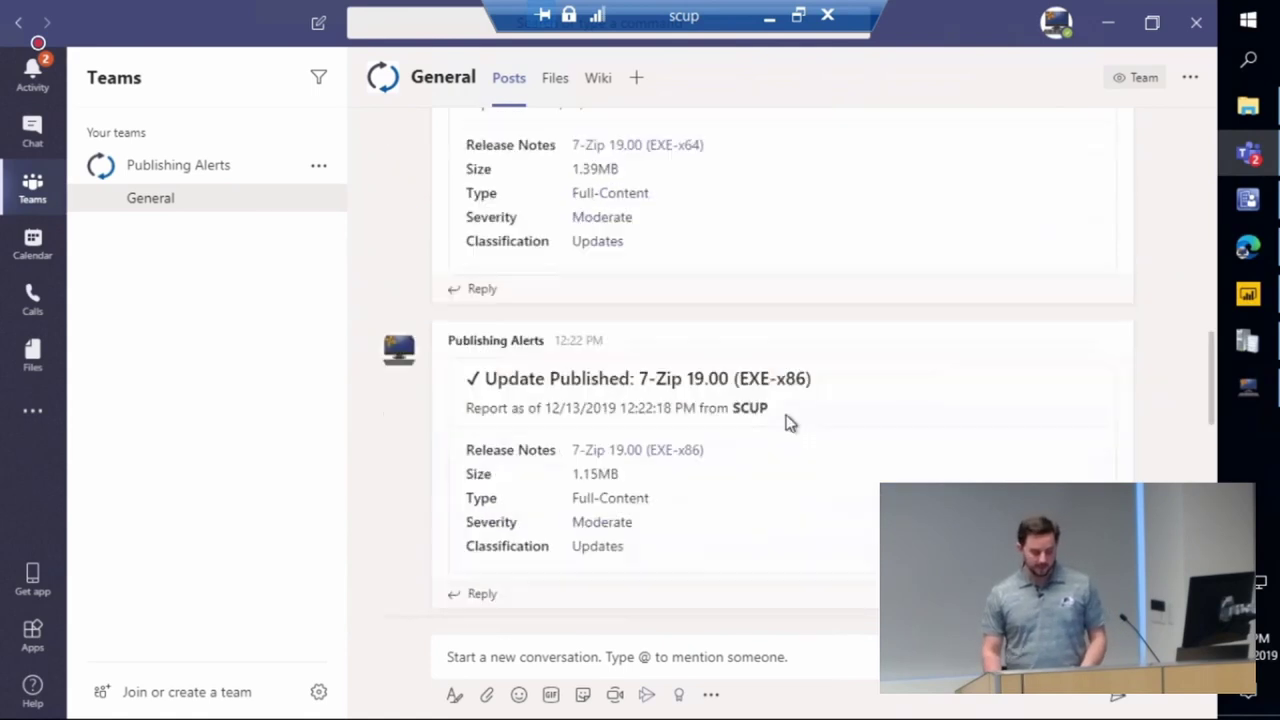
{"action": "scroll", "coordinate": [785, 422], "scroll_direction": "up", "scroll_amount": 8}
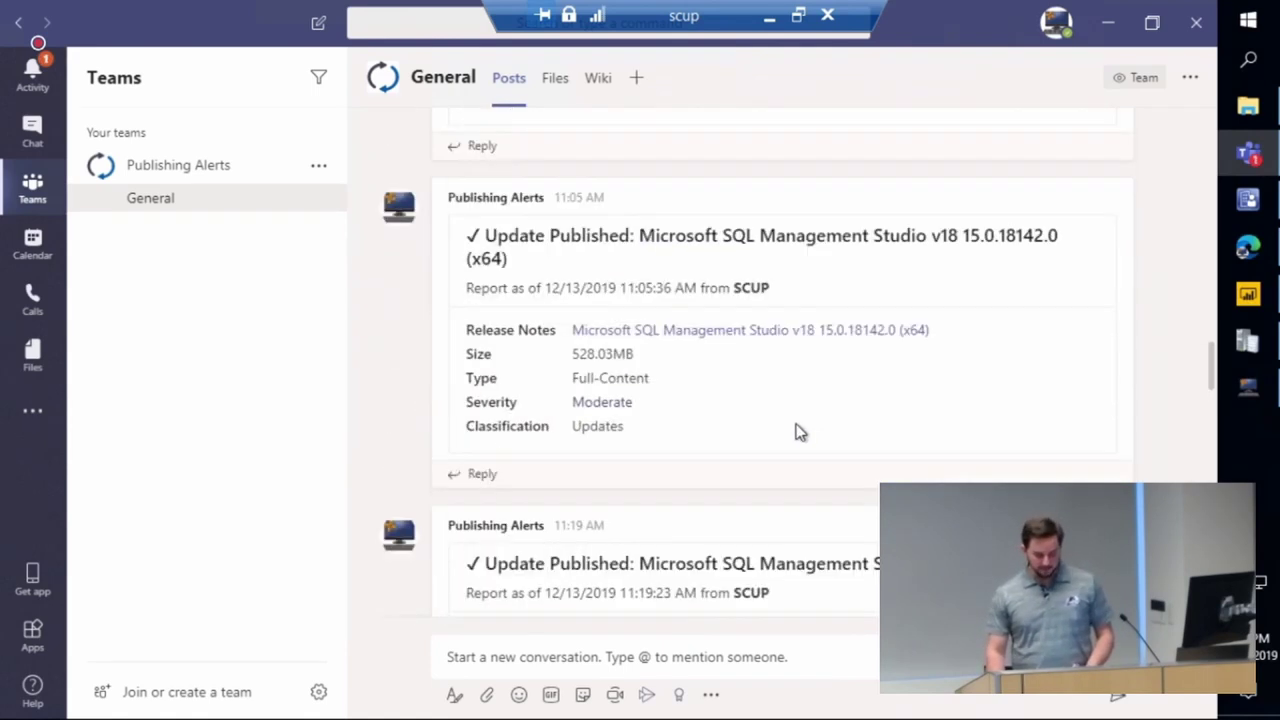
{"action": "scroll", "coordinate": [800, 432], "scroll_direction": "down", "scroll_amount": 18}
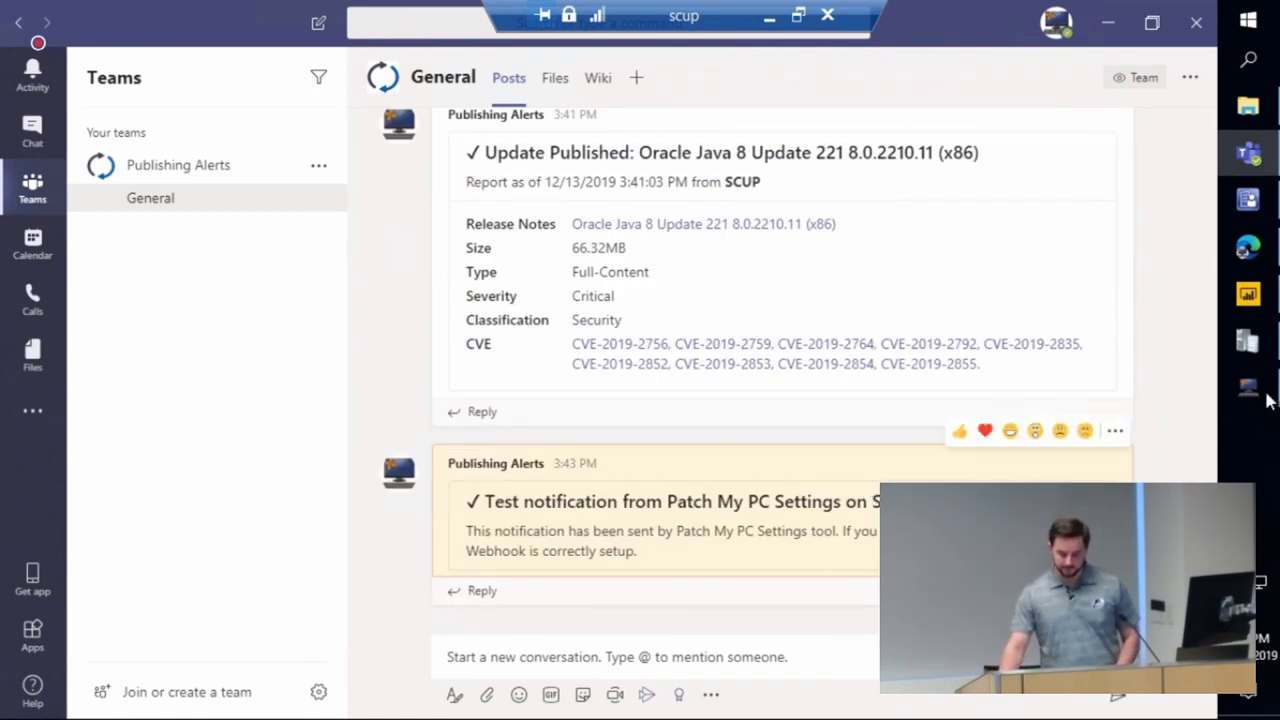
{"action": "left_click", "coordinate": [1250, 388]}
{"action": "left_click", "coordinate": [749, 440]}
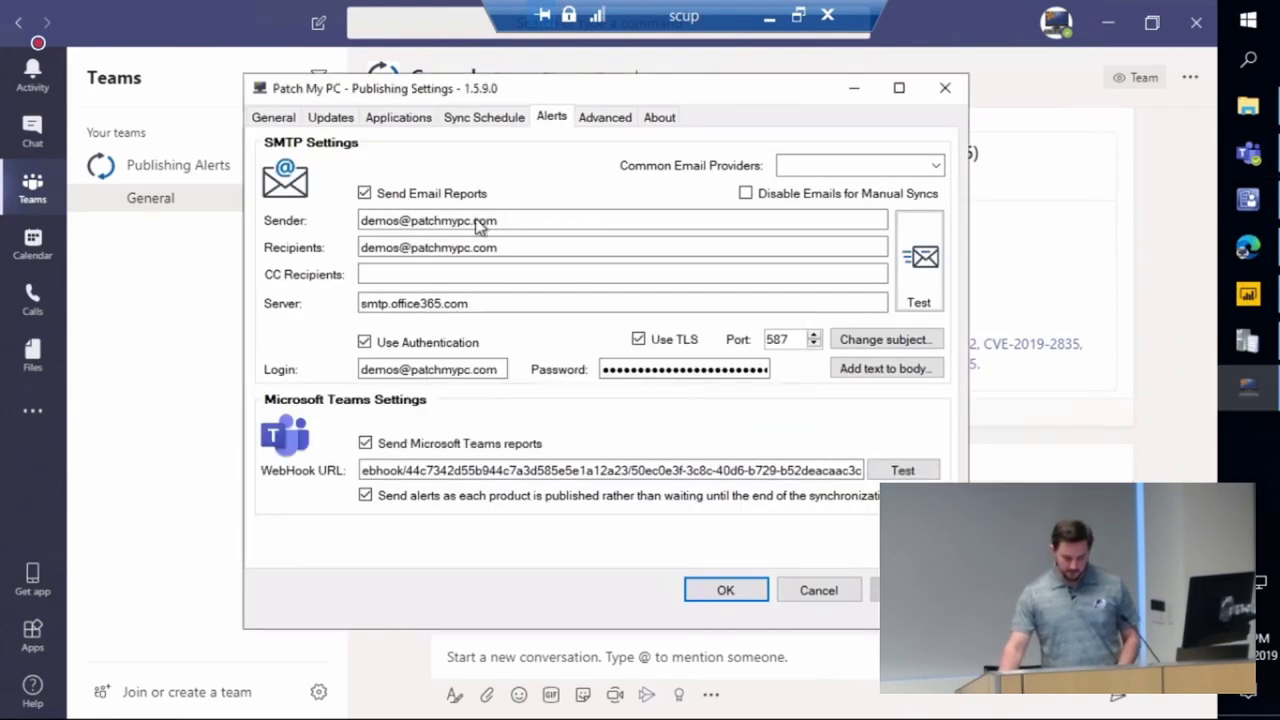
Open PatchMyPC.log in CMTrace, read the report of 2 published updates, then show the Applications tab
{"action": "left_click", "coordinate": [266, 117]}
{"action": "left_click", "coordinate": [765, 530]}
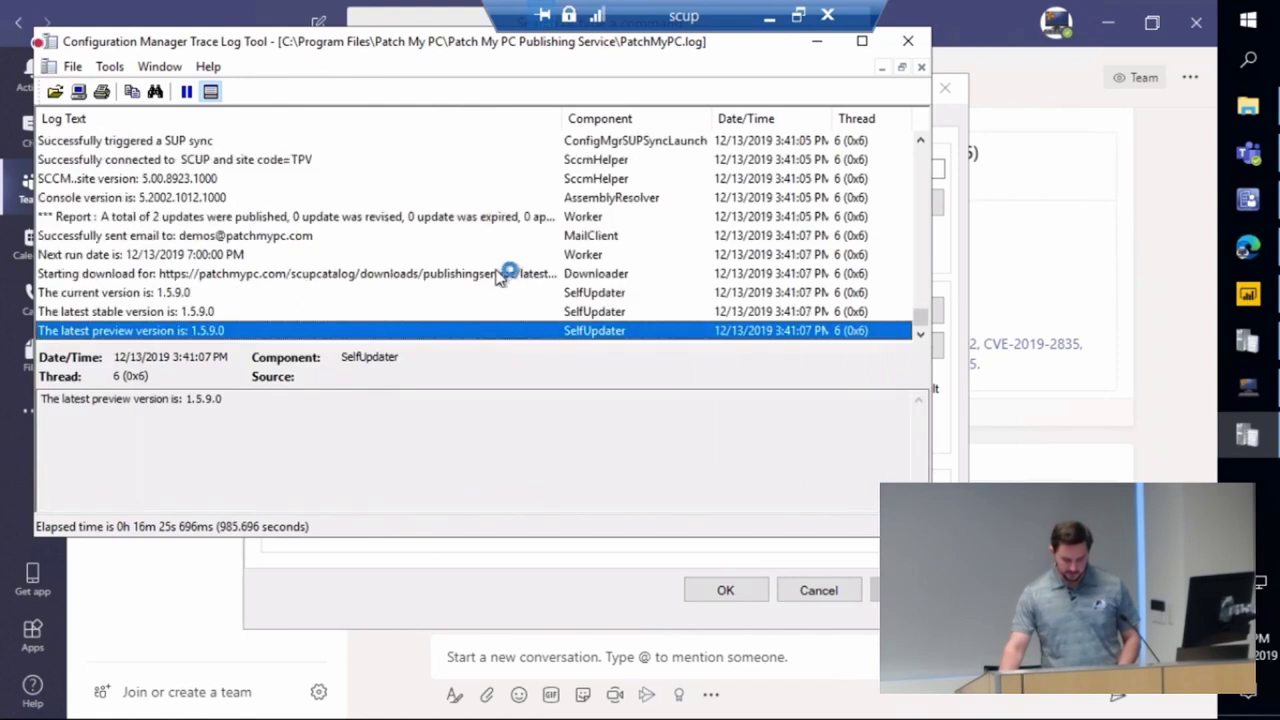
{"action": "double_click", "coordinate": [380, 45]}
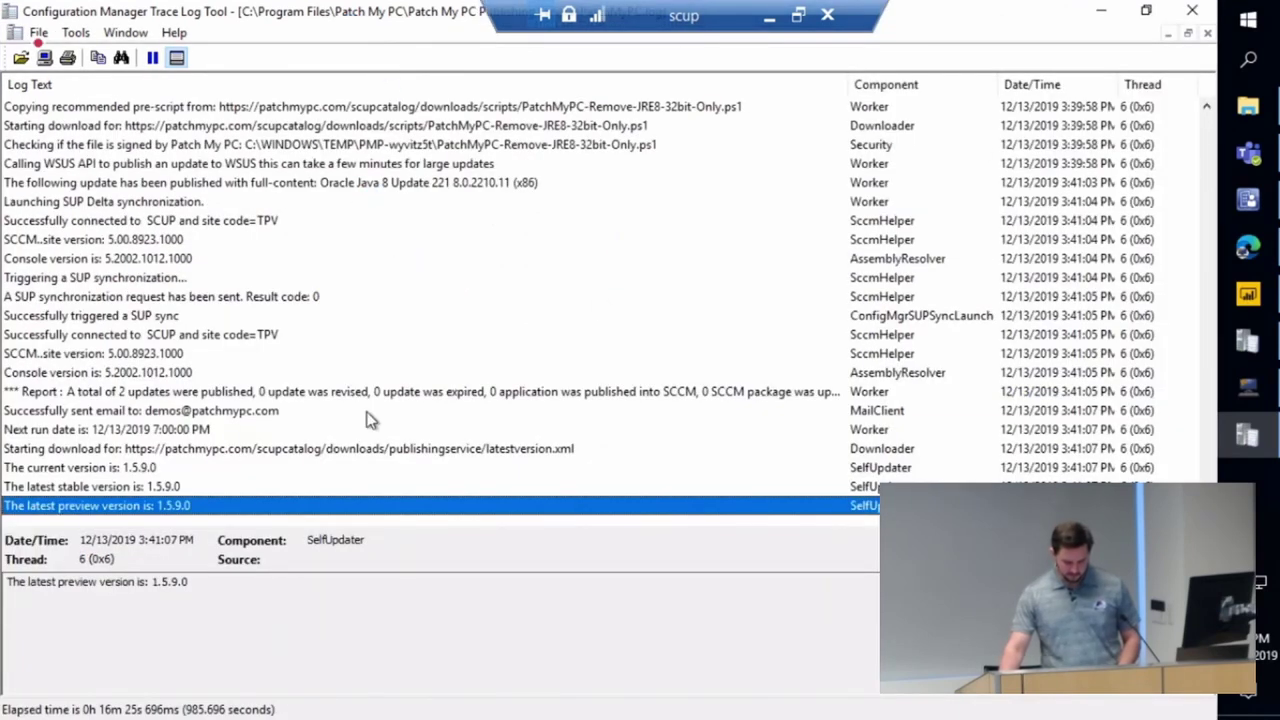
{"action": "left_click", "coordinate": [280, 392]}
{"action": "scroll", "coordinate": [376, 622], "scroll_direction": "down", "scroll_amount": 3}
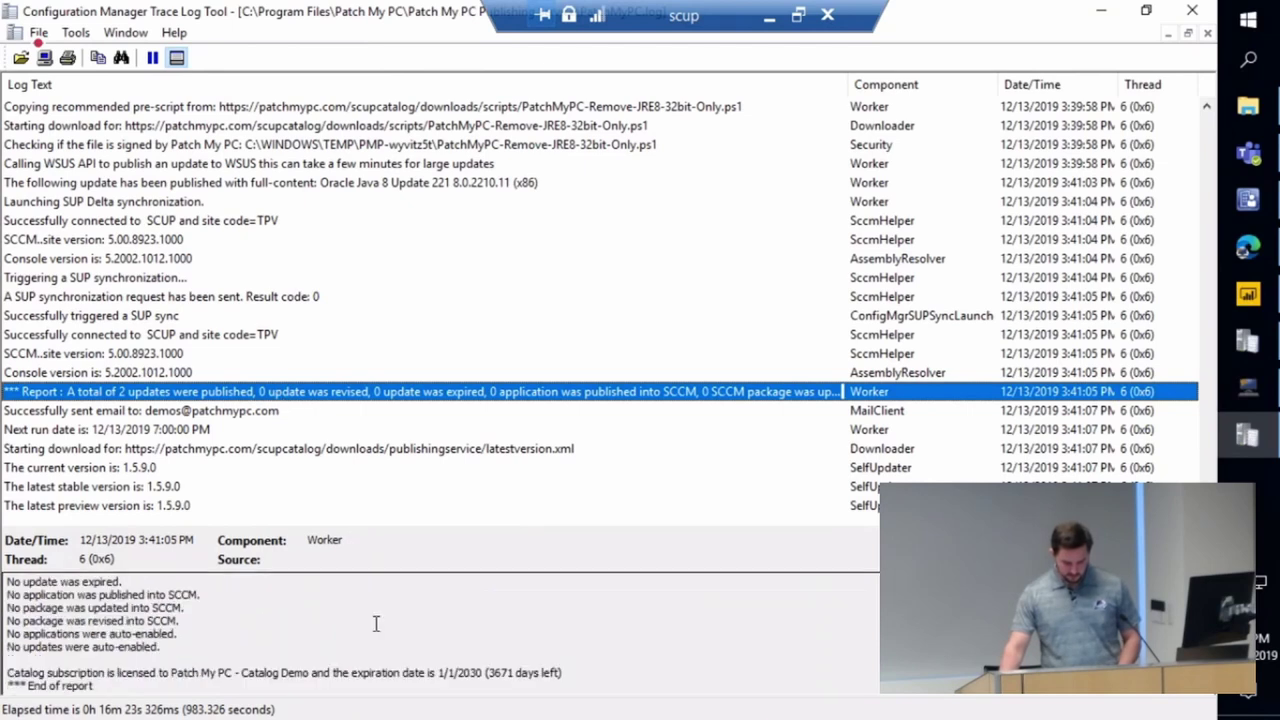
{"action": "scroll", "coordinate": [378, 621], "scroll_direction": "up", "scroll_amount": 1}
{"action": "scroll", "coordinate": [383, 620], "scroll_direction": "up", "scroll_amount": 2}
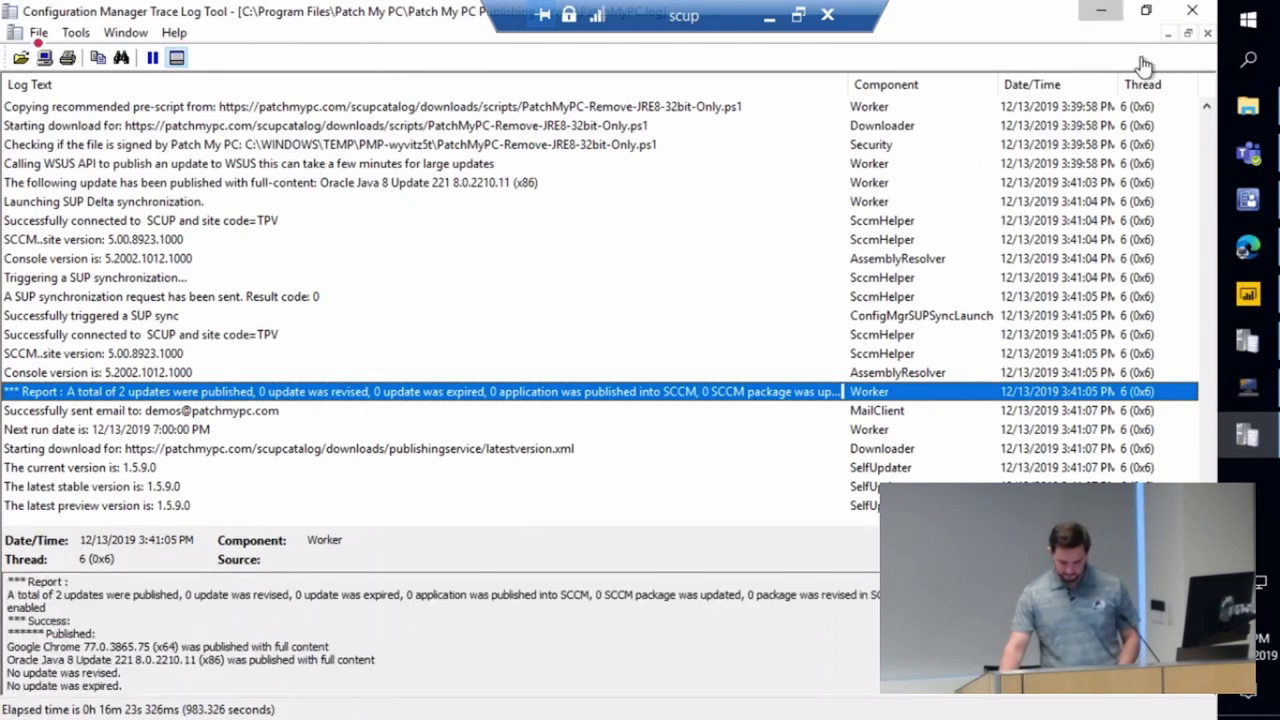
{"action": "left_click", "coordinate": [1248, 152]}
{"action": "left_click", "coordinate": [420, 122]}
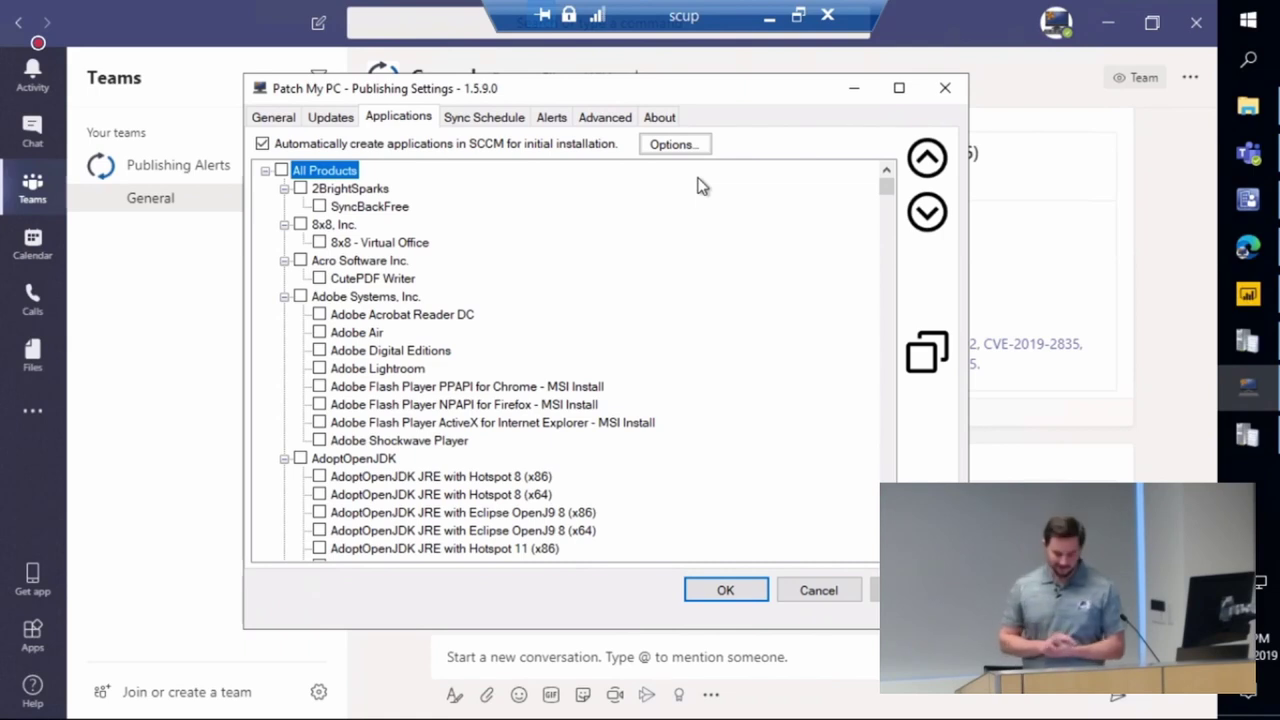
Find the Google products and review copying custom actions to Google Chrome (x64)
{"action": "key", "text": "ctrl+f"}
{"action": "type", "text": "goo"}
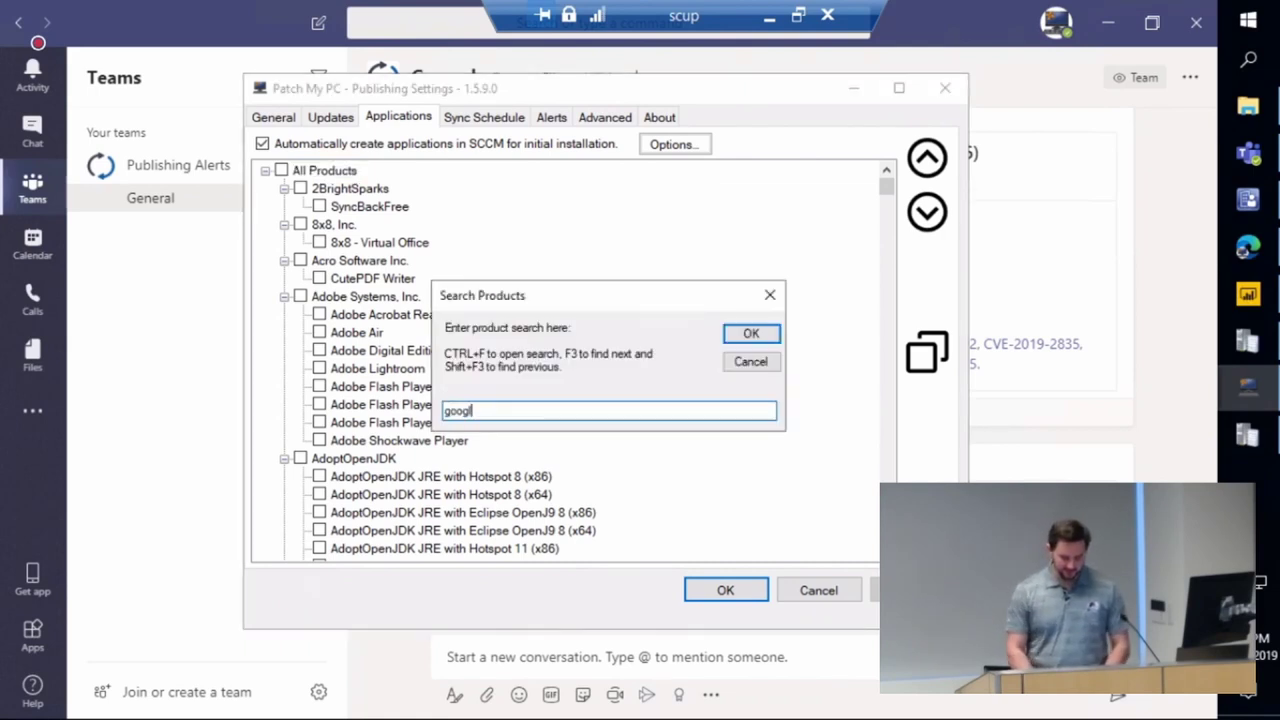
{"action": "type", "text": "gl"}
{"action": "key", "text": "Return"}
{"action": "scroll", "coordinate": [686, 351], "scroll_direction": "down", "scroll_amount": 4}
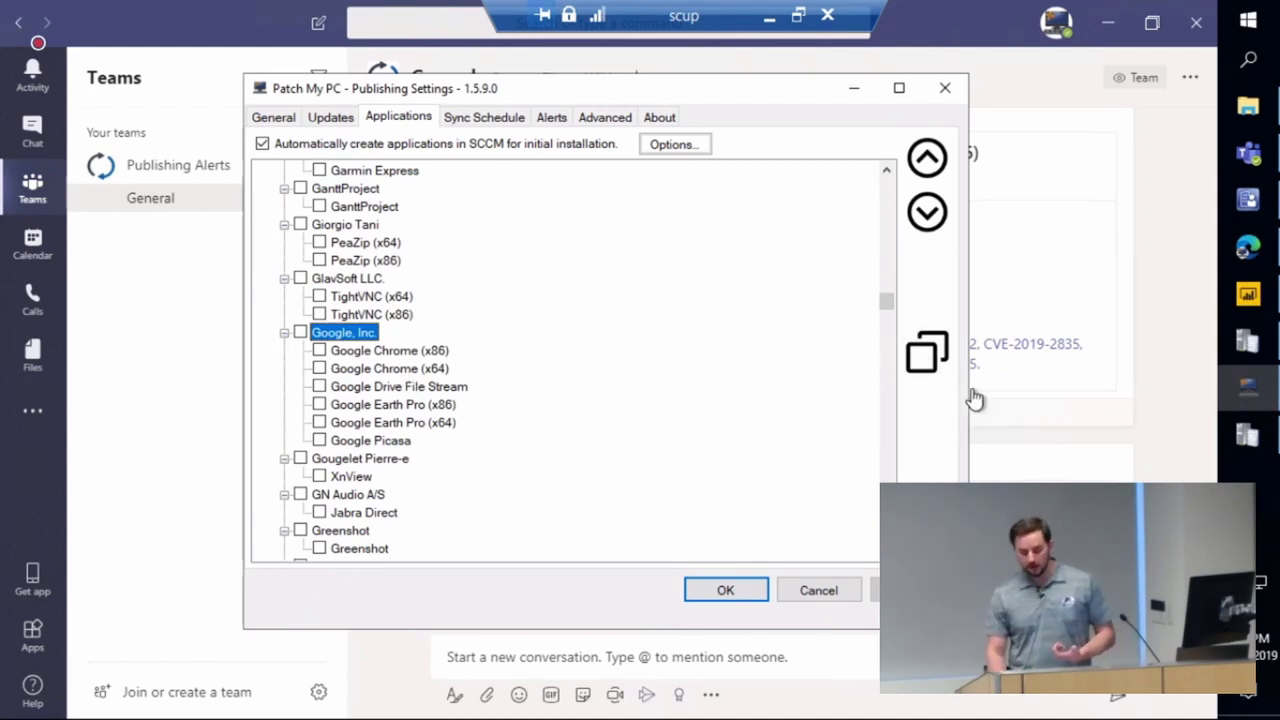
{"action": "left_click", "coordinate": [927, 352]}
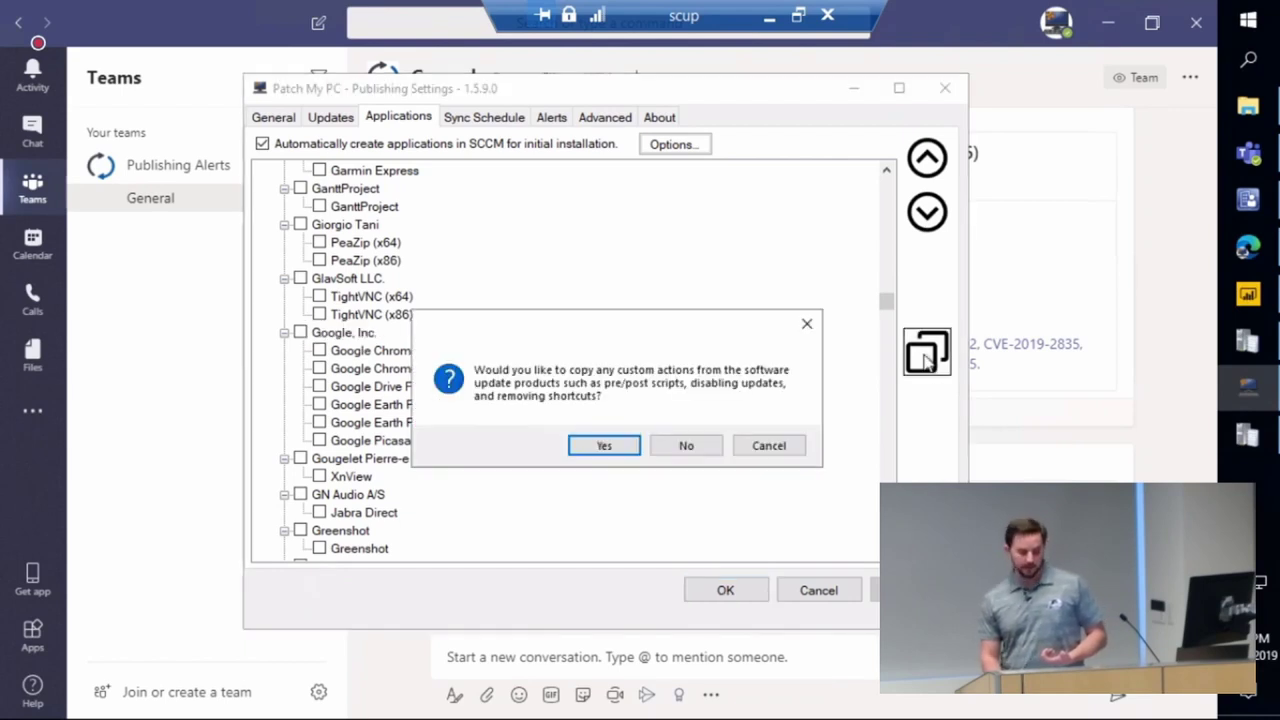
{"action": "left_click", "coordinate": [606, 448]}
{"action": "right_click", "coordinate": [401, 372]}
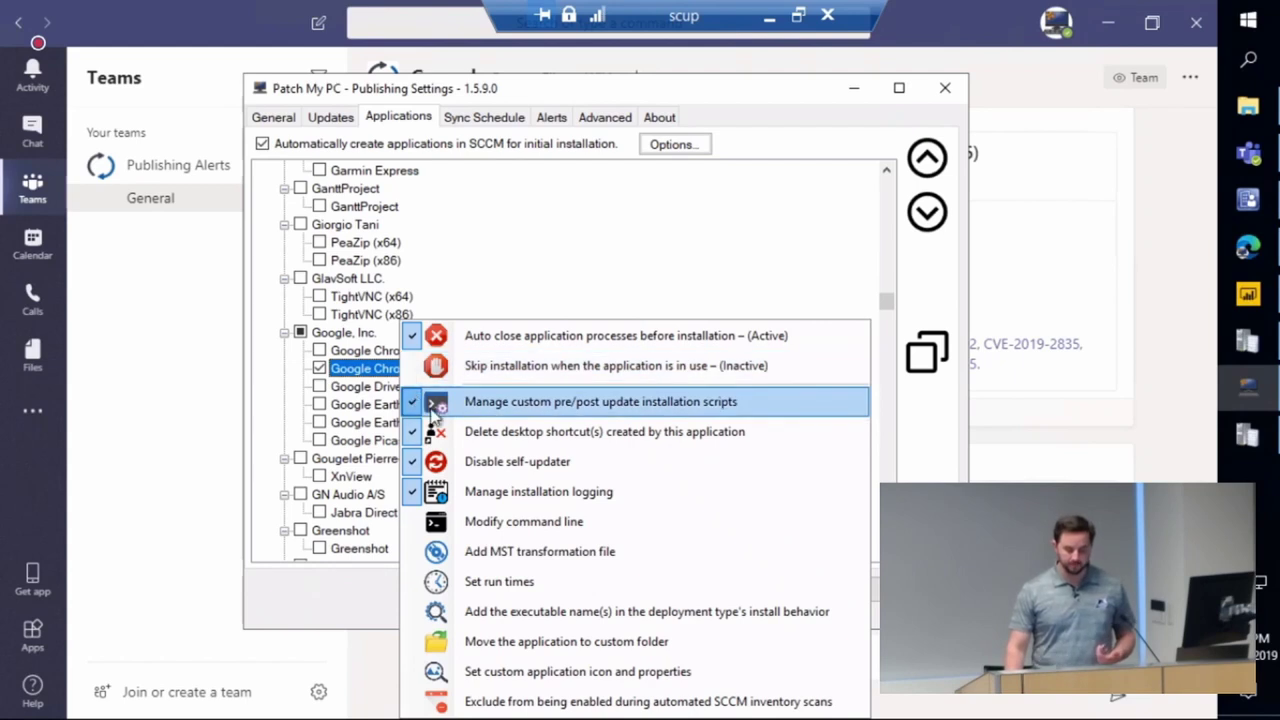
{"action": "left_click", "coordinate": [327, 565]}
Enable 7-Zip (x64) - EXE Install with a 30-minute maximum run time and add its executable names
{"action": "key", "text": "ctrl+f"}
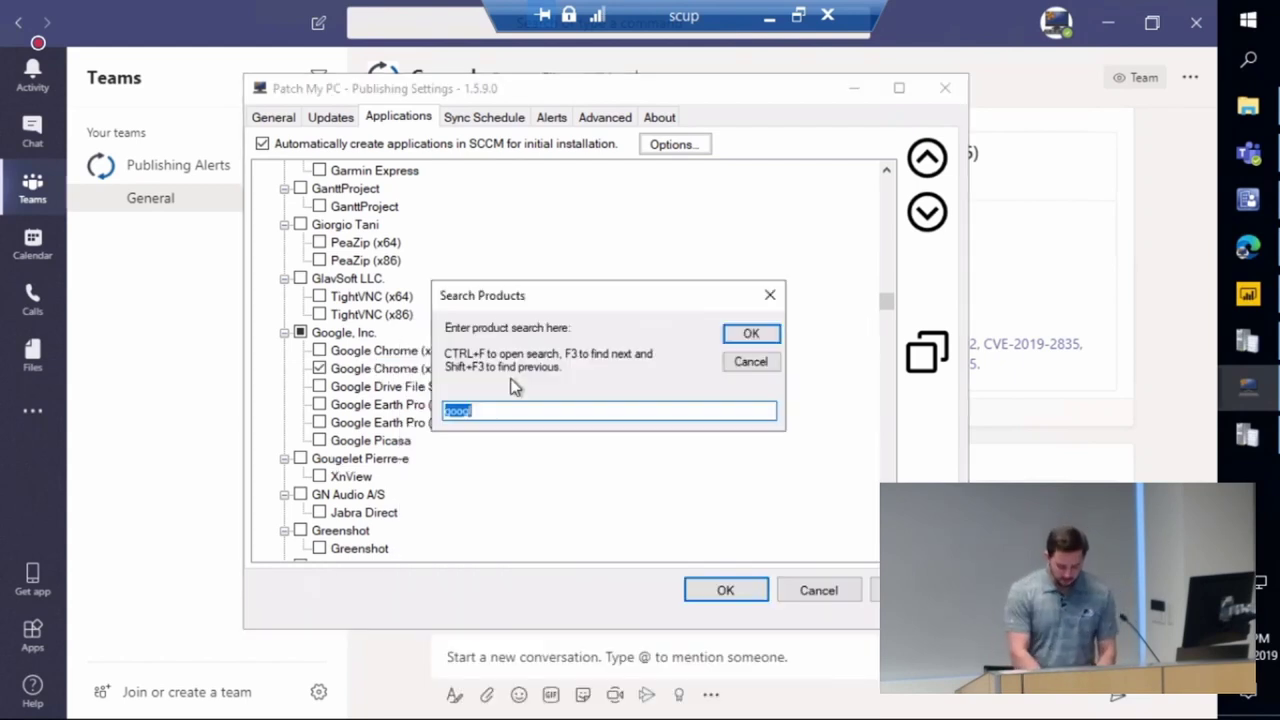
{"action": "type", "text": "7-z"}
{"action": "key", "text": "Return"}
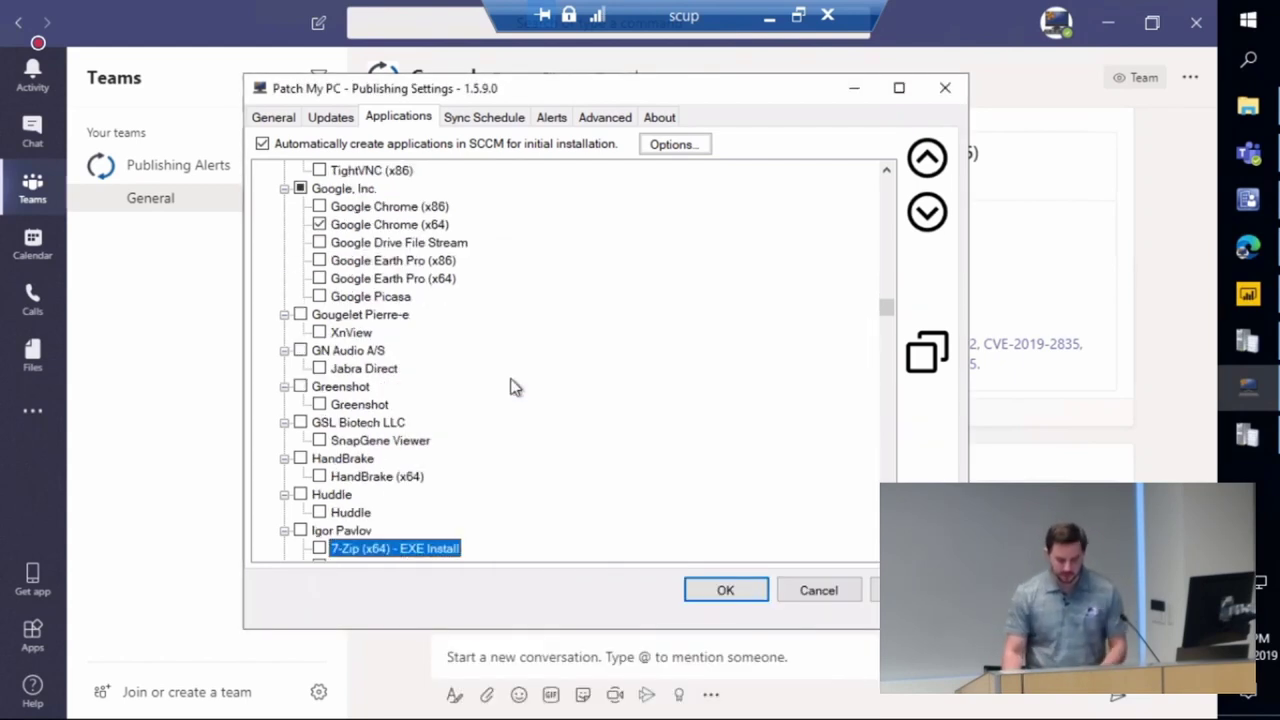
{"action": "scroll", "coordinate": [486, 409], "scroll_direction": "down", "scroll_amount": 4}
{"action": "left_click", "coordinate": [319, 334]}
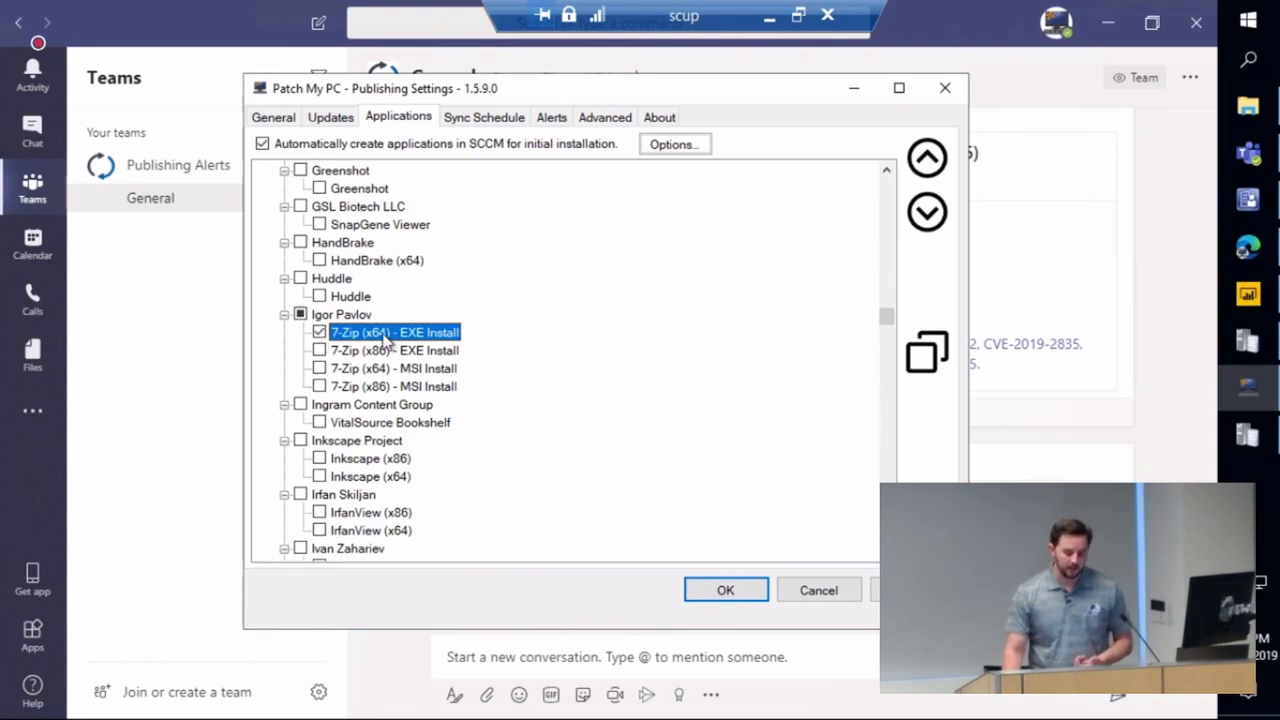
{"action": "right_click", "coordinate": [394, 333]}
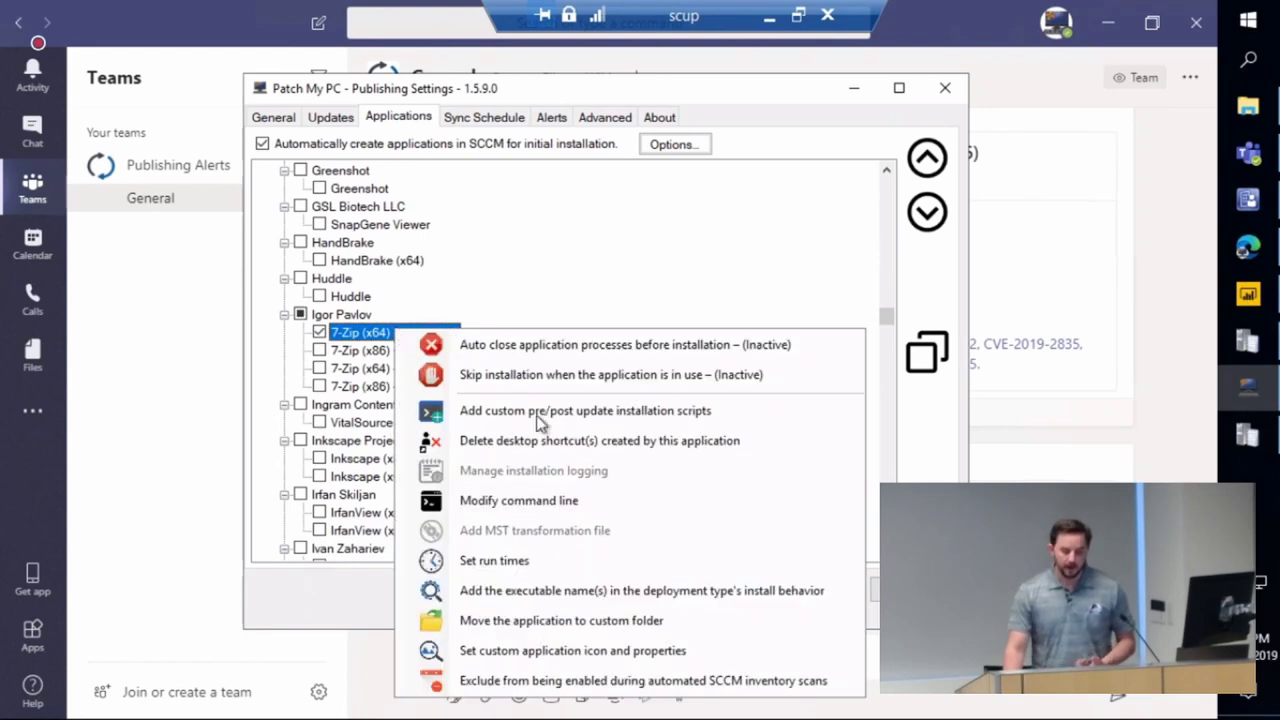
{"action": "left_click", "coordinate": [536, 564]}
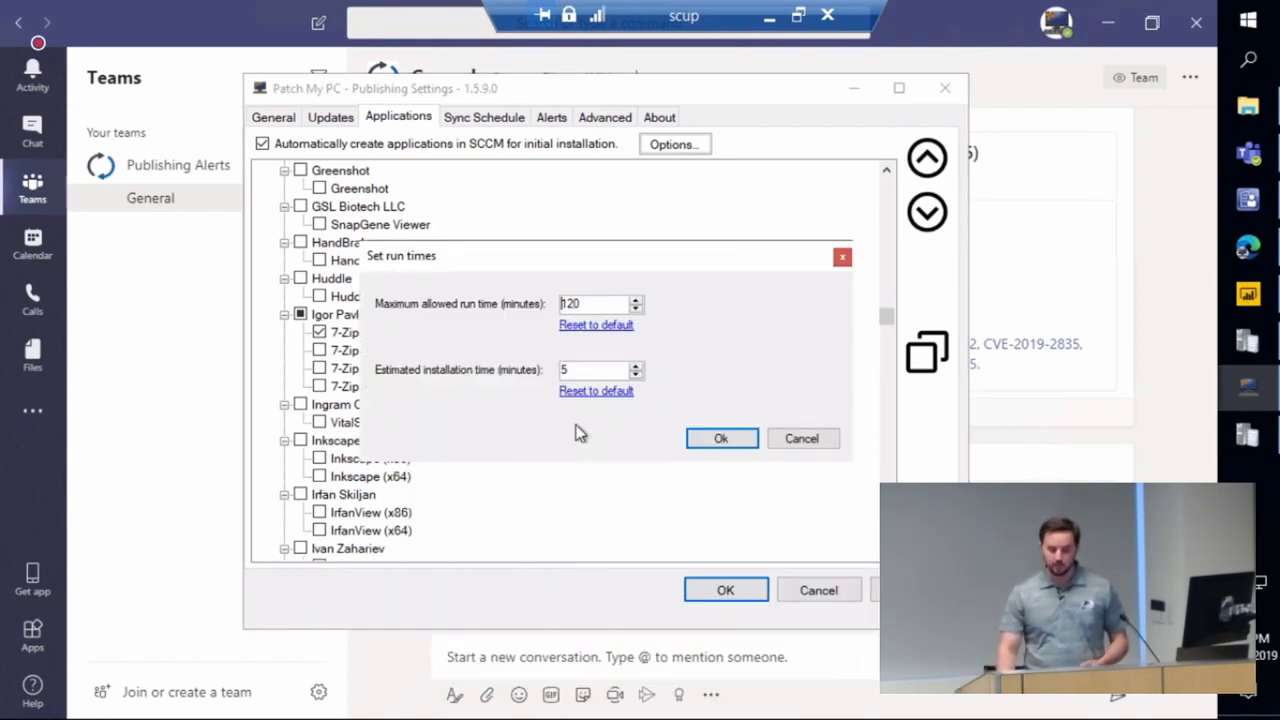
{"action": "left_click", "coordinate": [603, 304]}
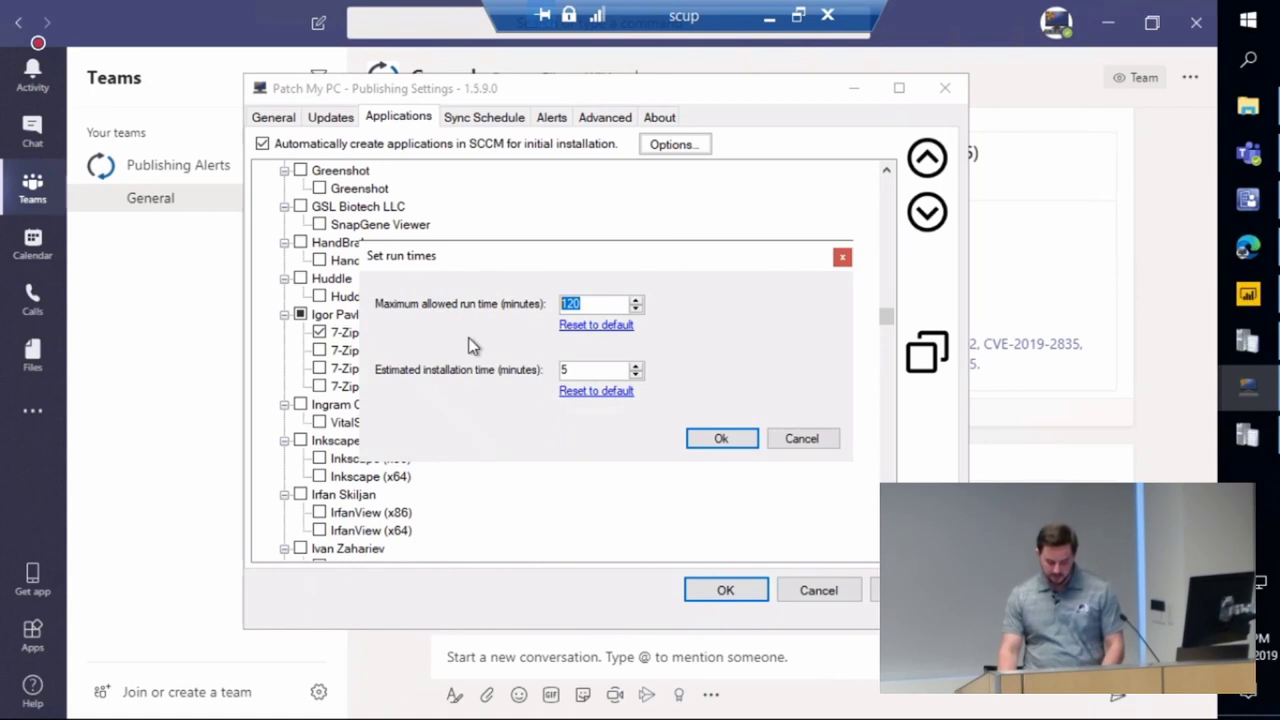
{"action": "type", "text": "30"}
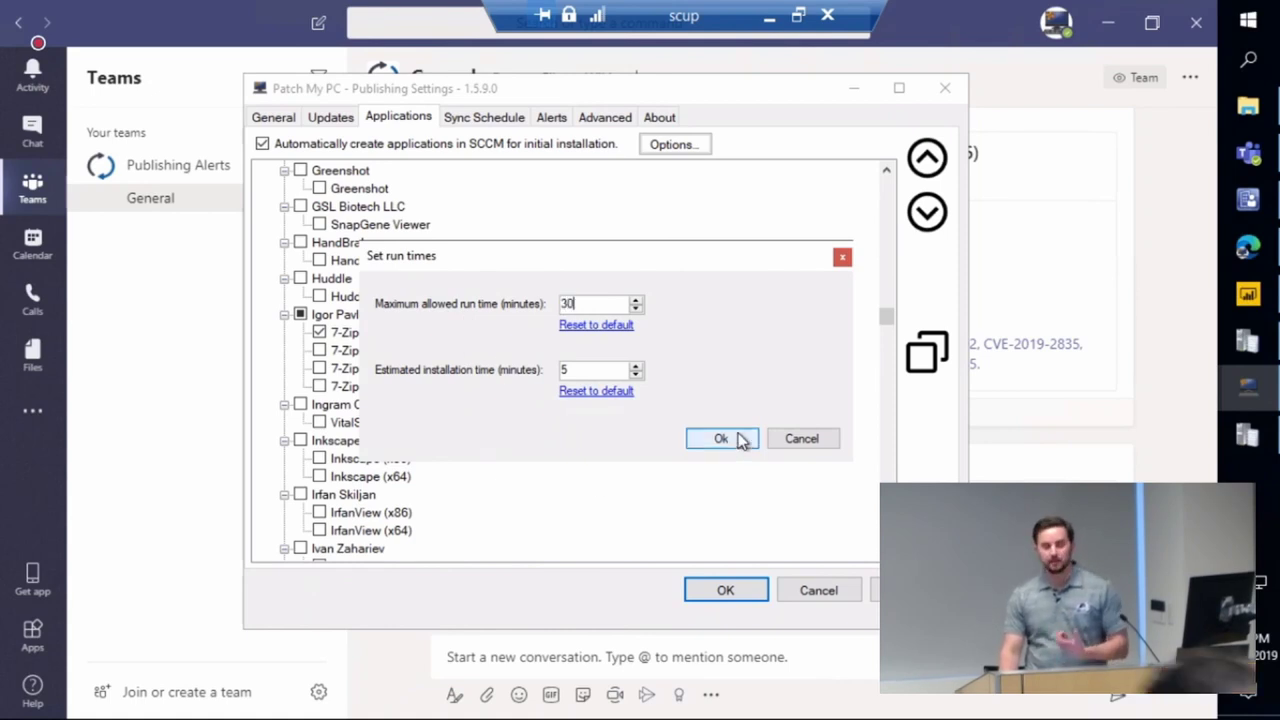
{"action": "left_click", "coordinate": [740, 440]}
{"action": "right_click", "coordinate": [389, 332]}
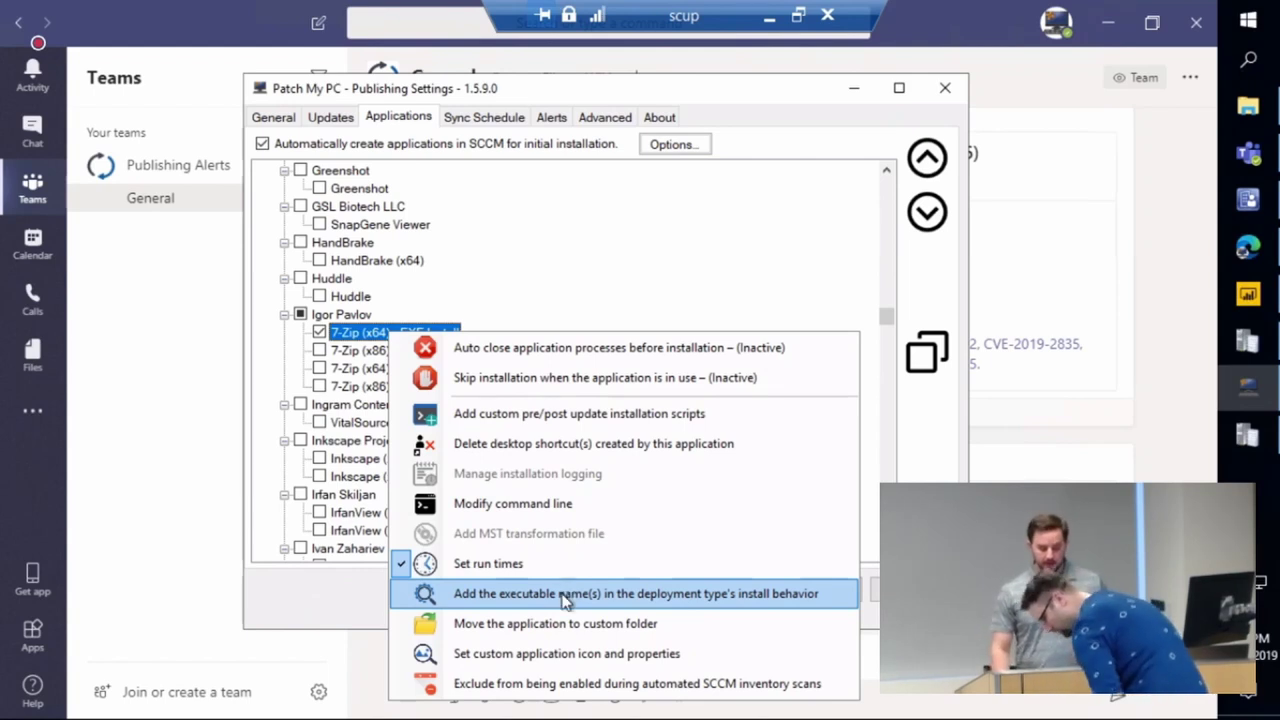
{"action": "left_click", "coordinate": [565, 595]}
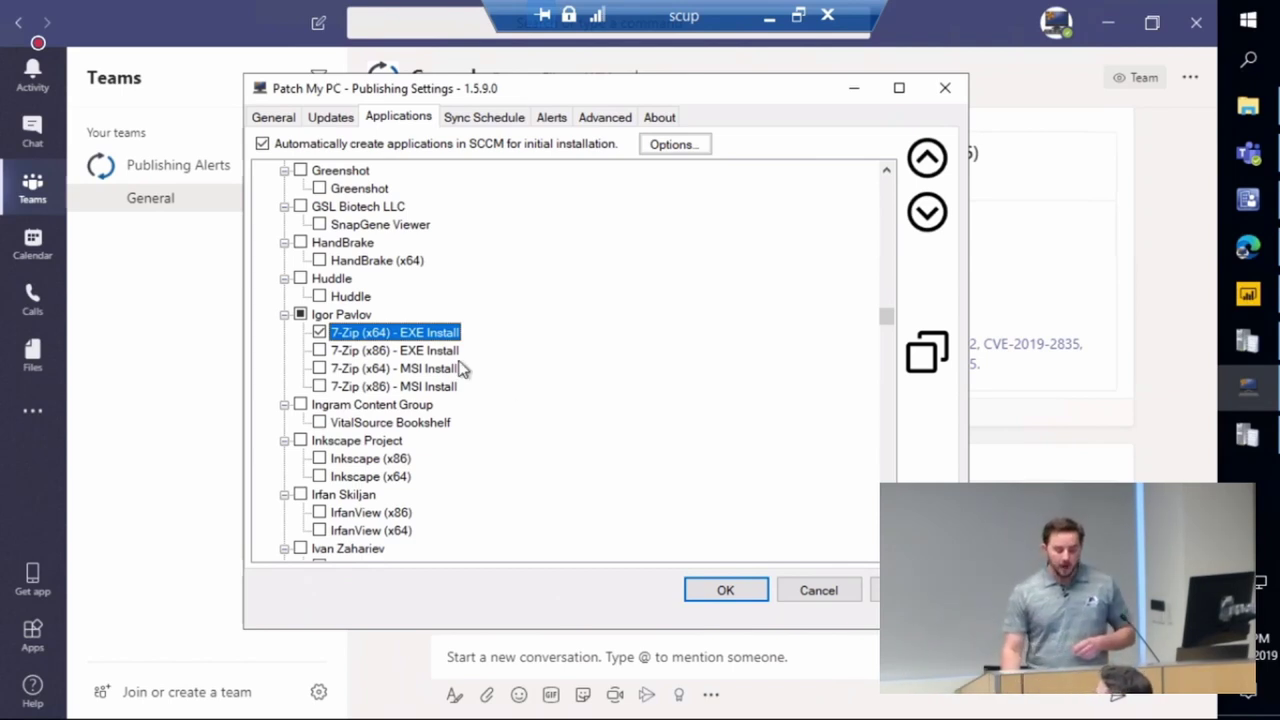
In base install options, turn on moving new applications into a console folder
{"action": "right_click", "coordinate": [430, 333]}
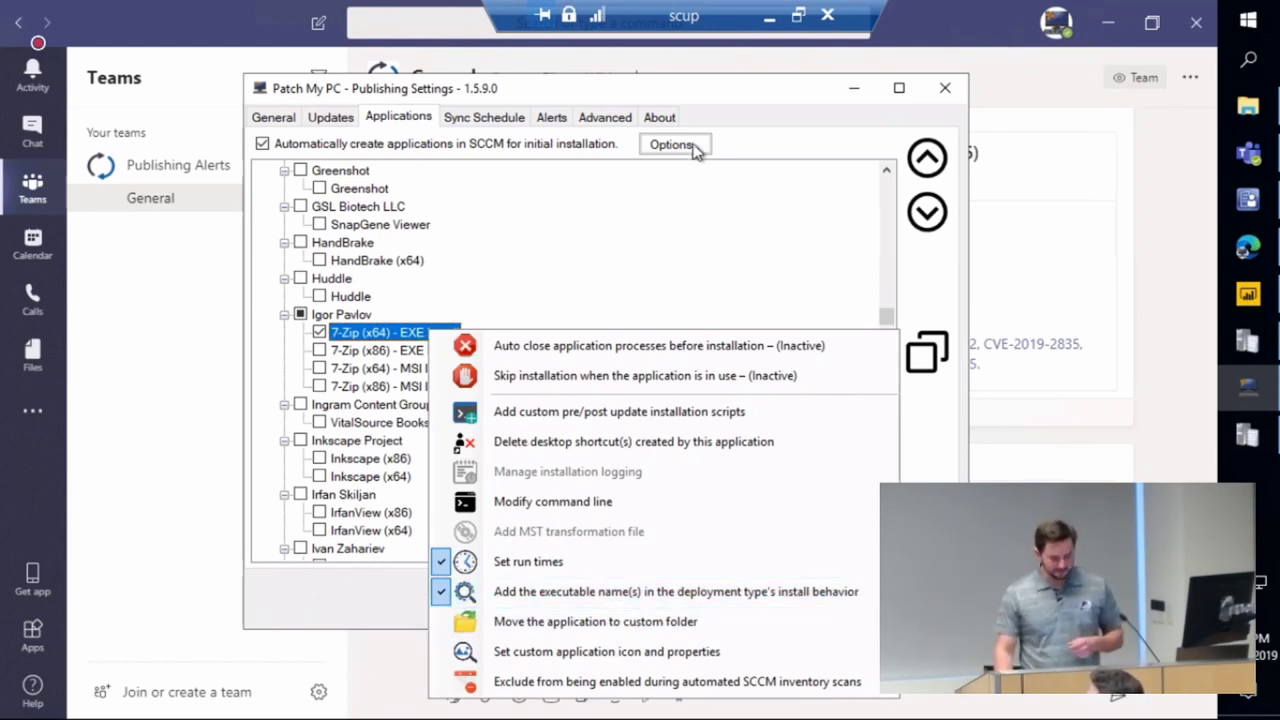
{"action": "left_click", "coordinate": [696, 148]}
{"action": "left_click", "coordinate": [339, 272]}
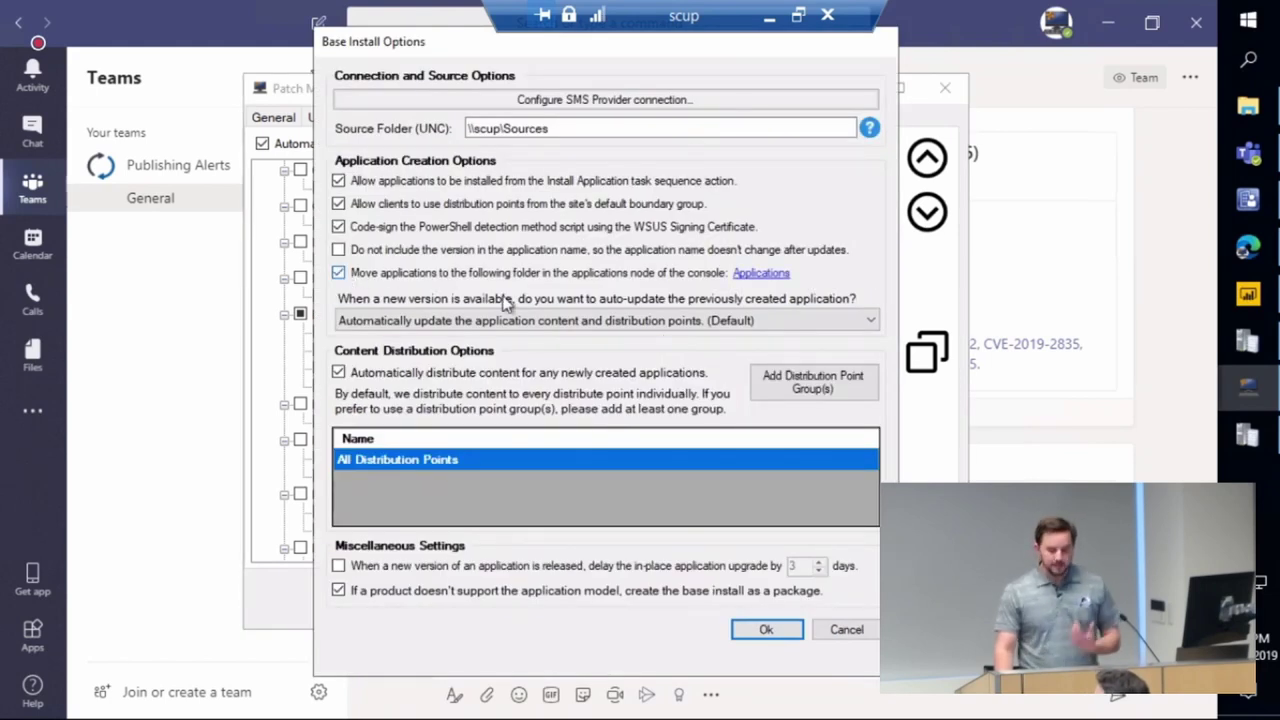
{"action": "left_click", "coordinate": [762, 273]}
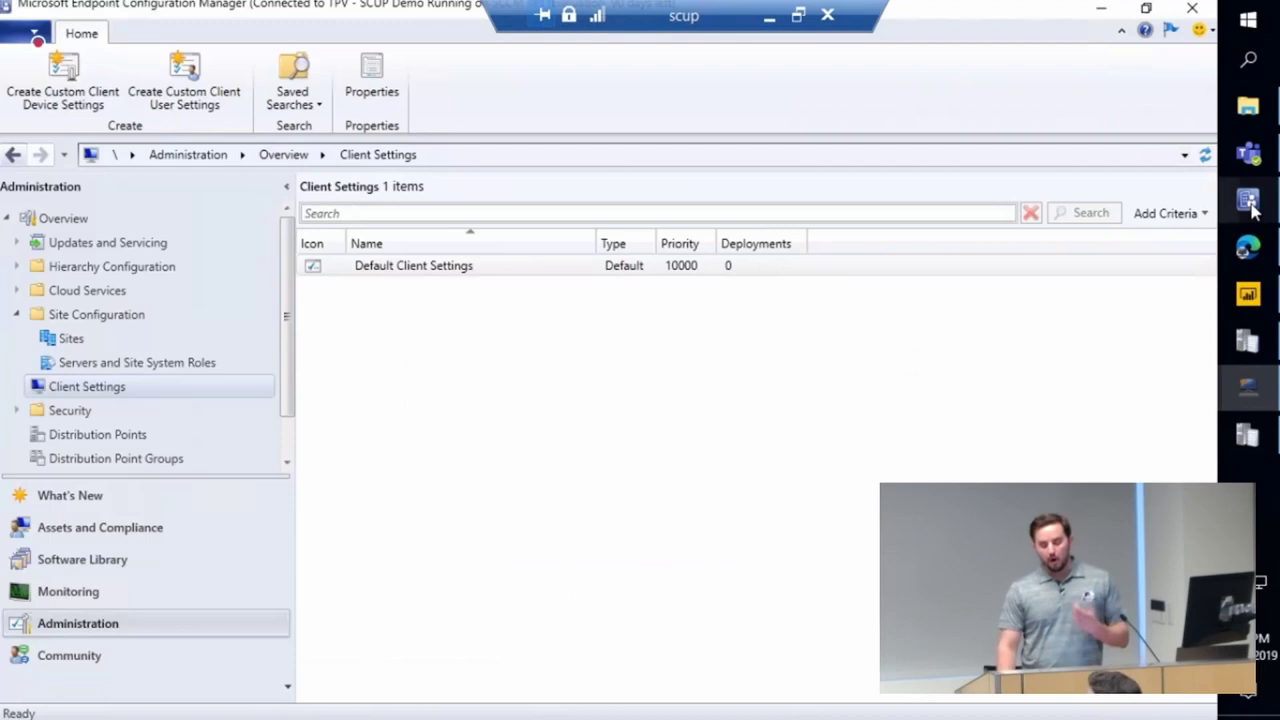
{"action": "left_click", "coordinate": [1248, 199]}
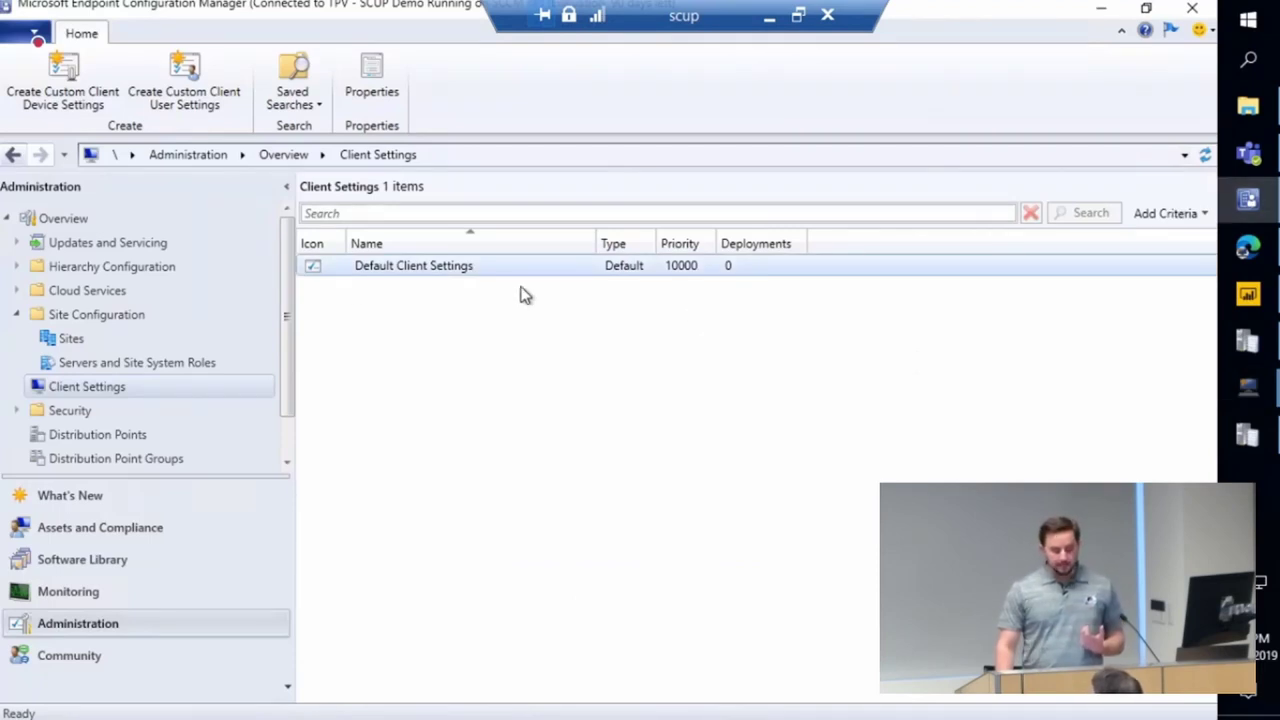
Open Software Library's Patch My PC applications folder and expand it to reveal the 7-Zip subfolder
{"action": "left_click", "coordinate": [144, 552]}
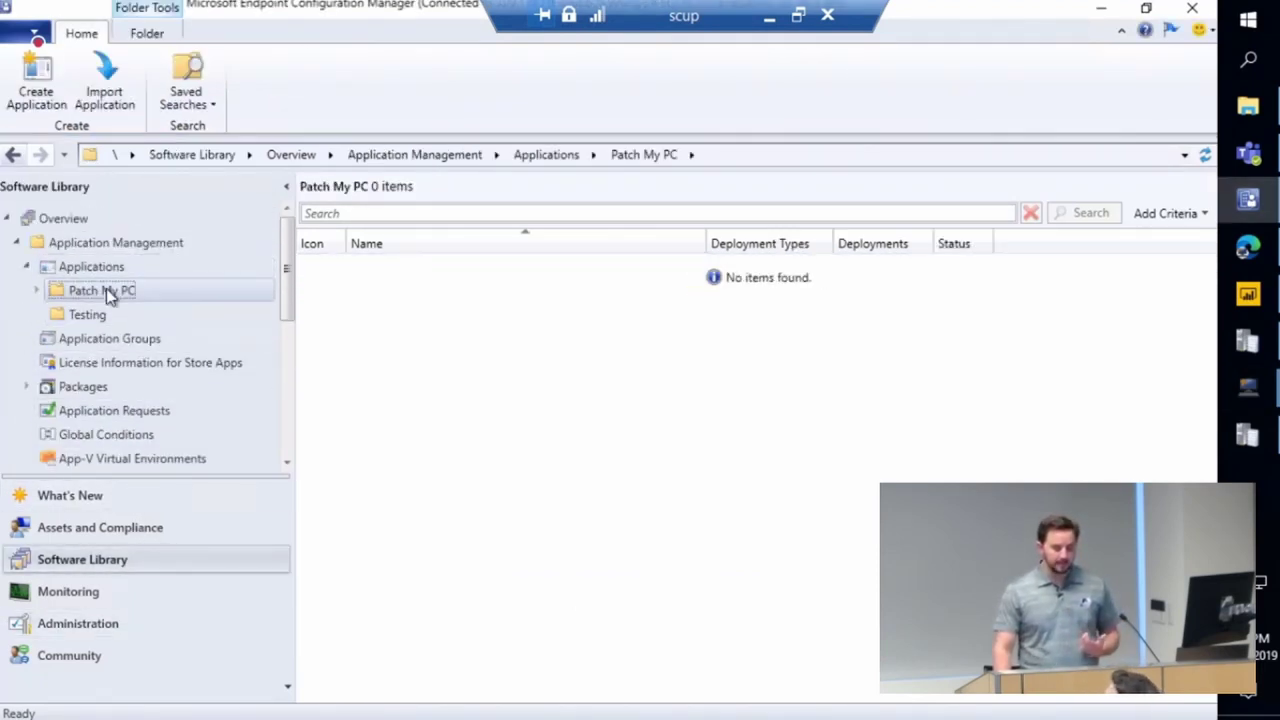
{"action": "double_click", "coordinate": [106, 289]}
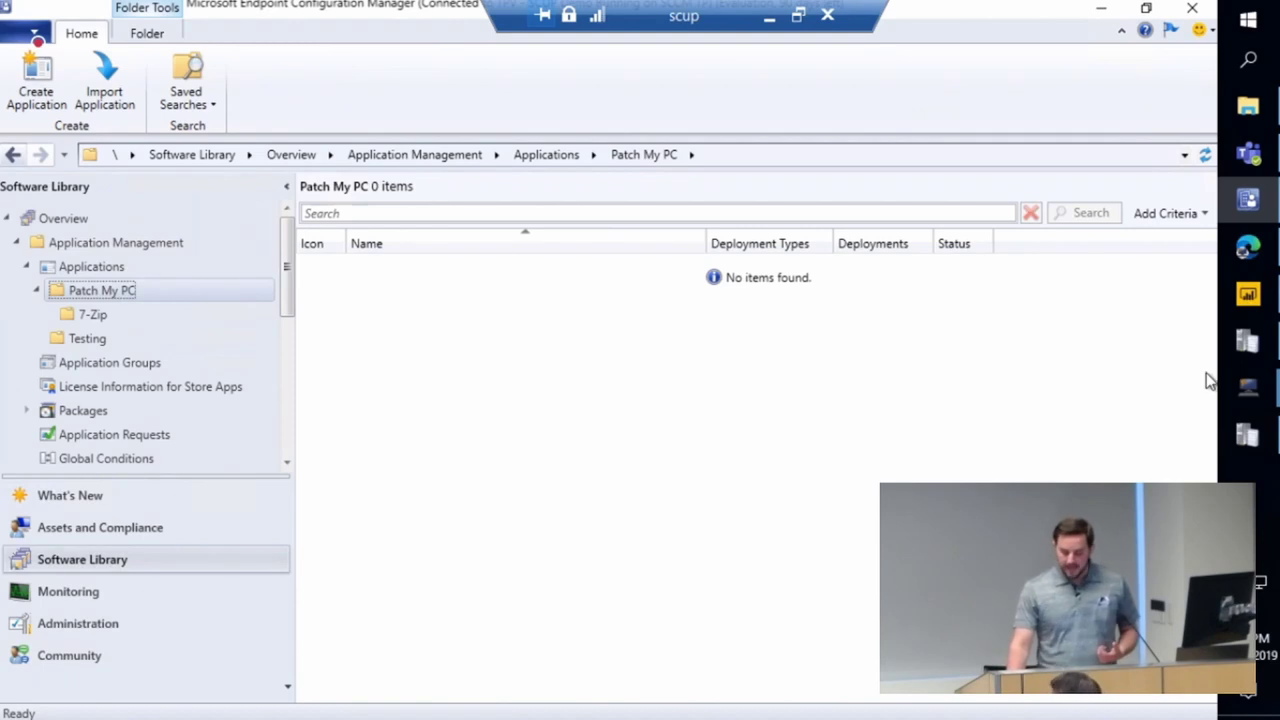
{"action": "mouse_move", "coordinate": [1247, 386]}
{"action": "left_click", "coordinate": [1134, 434]}
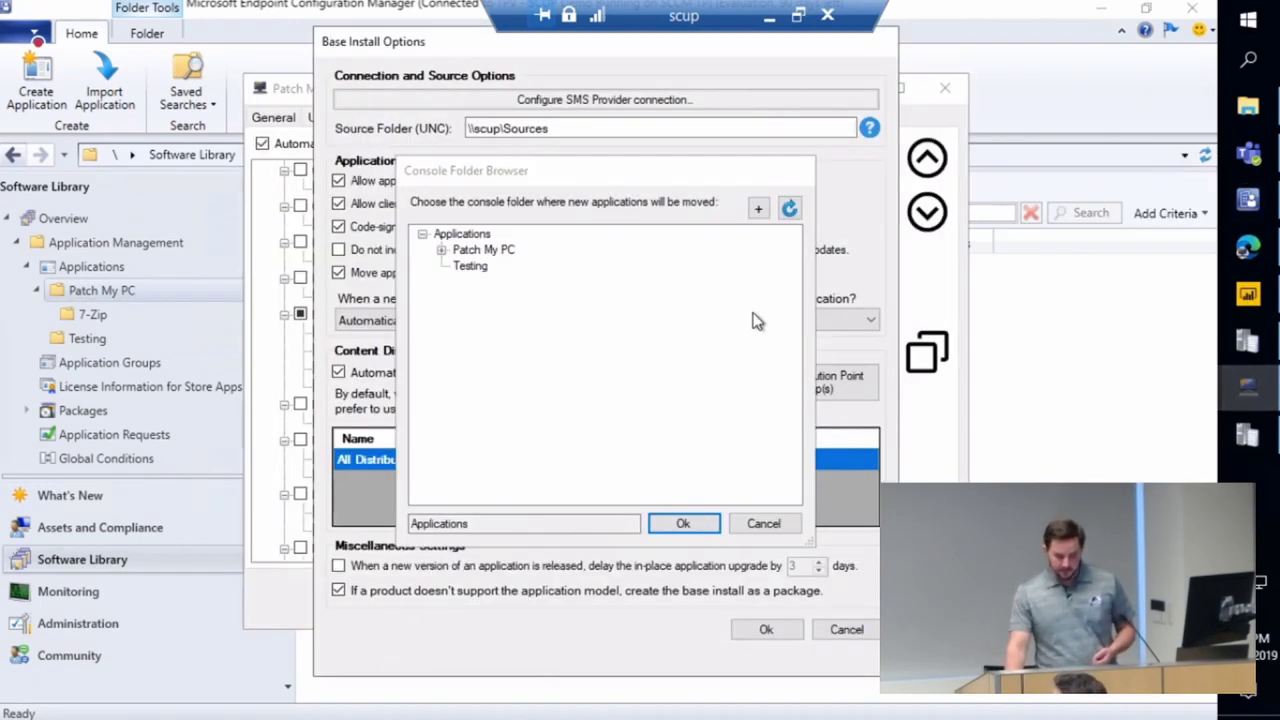
Set Applications\Patch My PC as the destination folder for new applications and save
{"action": "left_click", "coordinate": [511, 262]}
{"action": "left_click", "coordinate": [684, 523]}
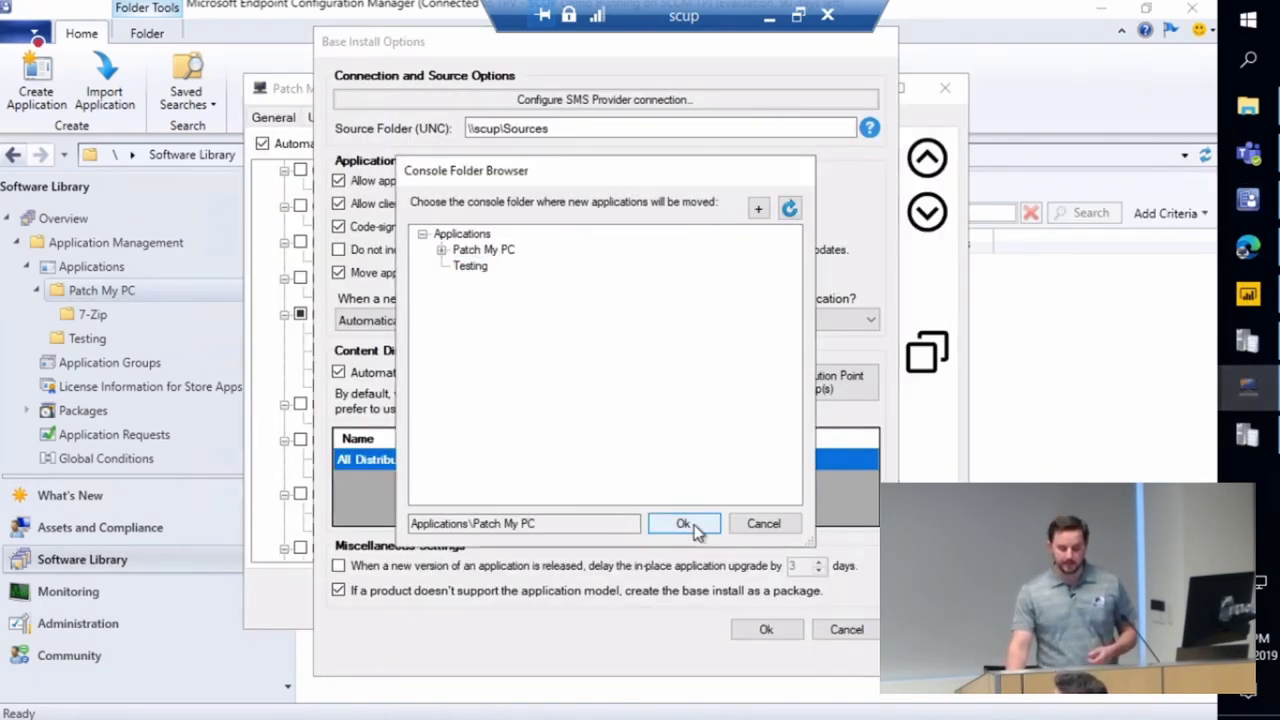
{"action": "left_click", "coordinate": [766, 629]}
Move 7-Zip (x64) - EXE Install into the custom folder Applications\Patch My PC\7-Zip
{"action": "right_click", "coordinate": [421, 336]}
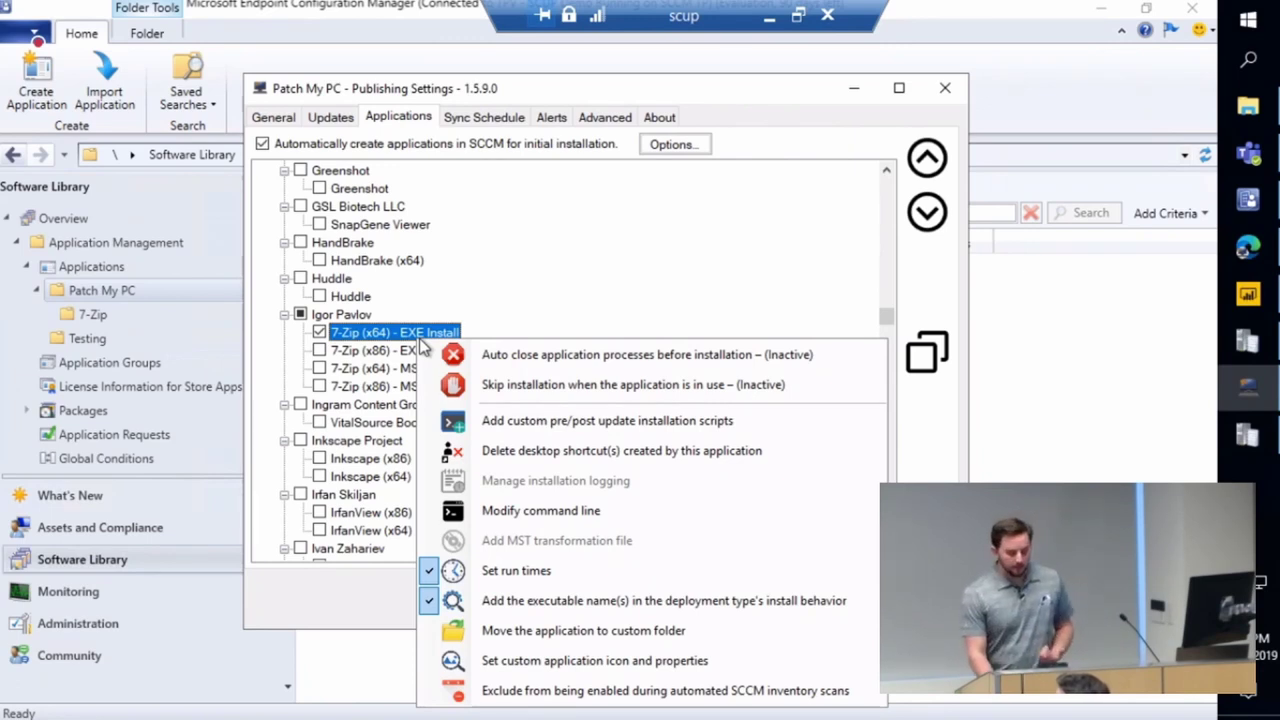
{"action": "left_click", "coordinate": [622, 628]}
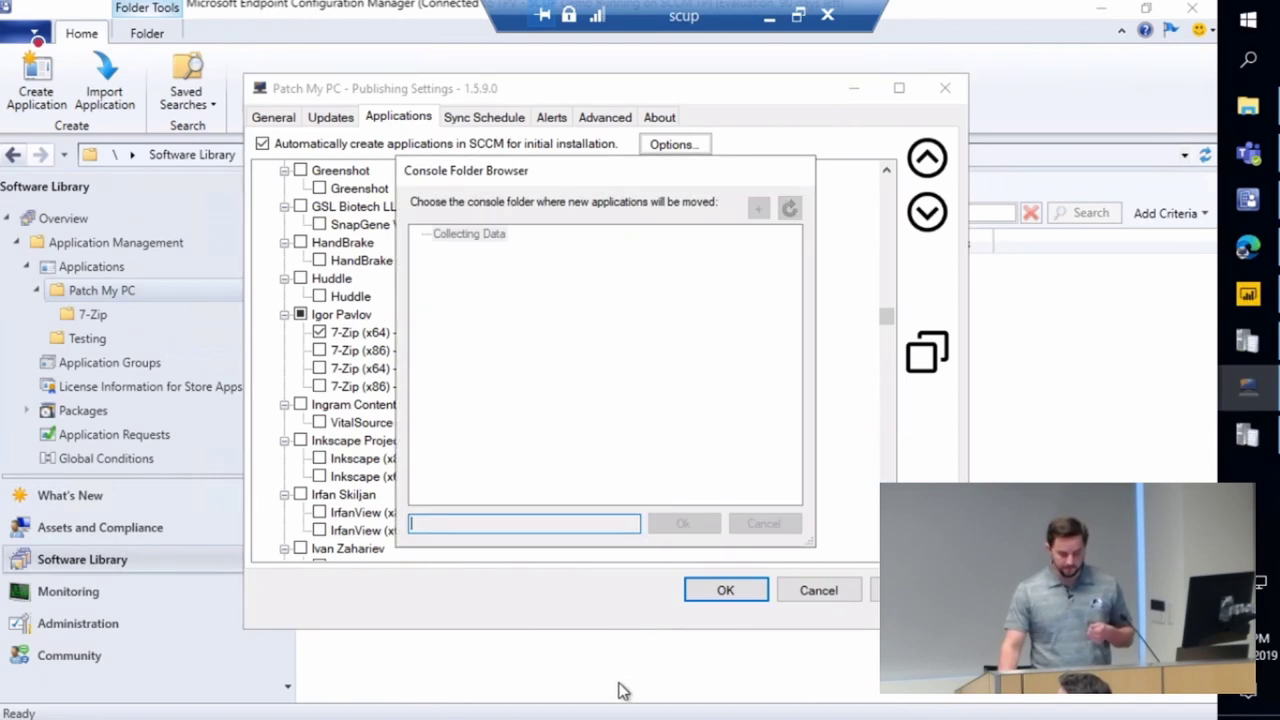
{"action": "left_click", "coordinate": [440, 251]}
{"action": "left_click", "coordinate": [484, 266]}
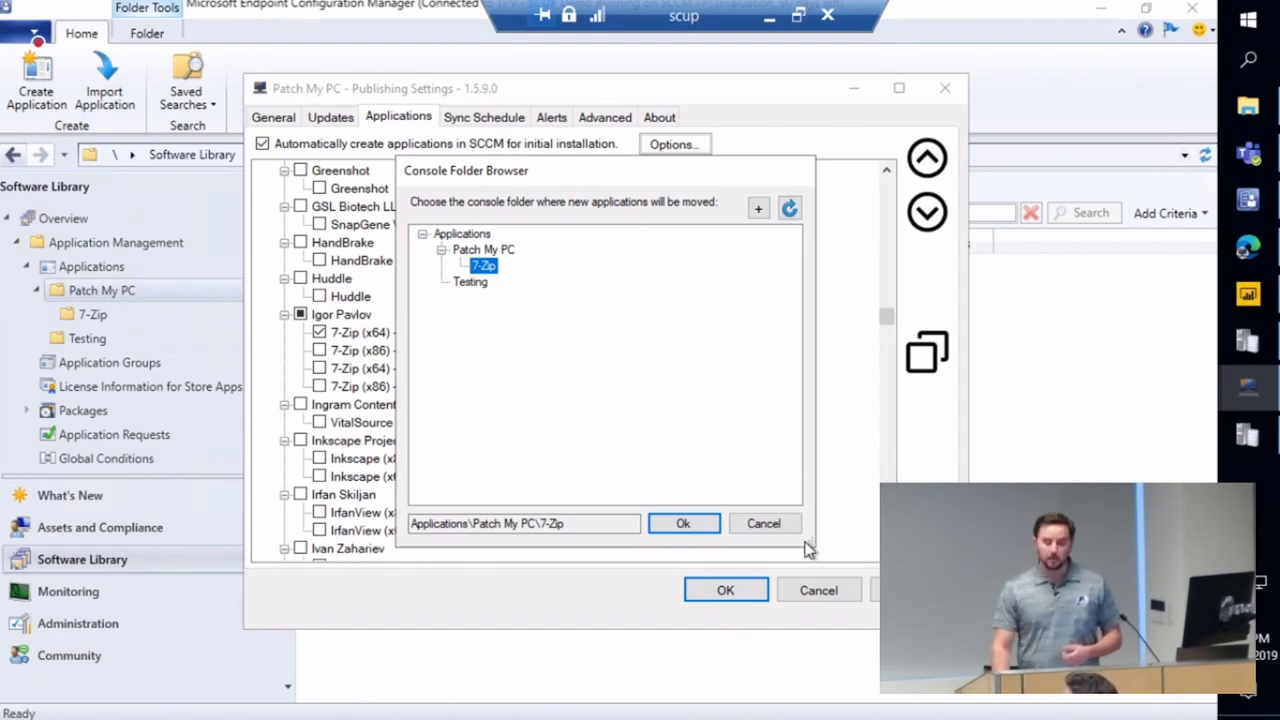
{"action": "left_click", "coordinate": [683, 524]}
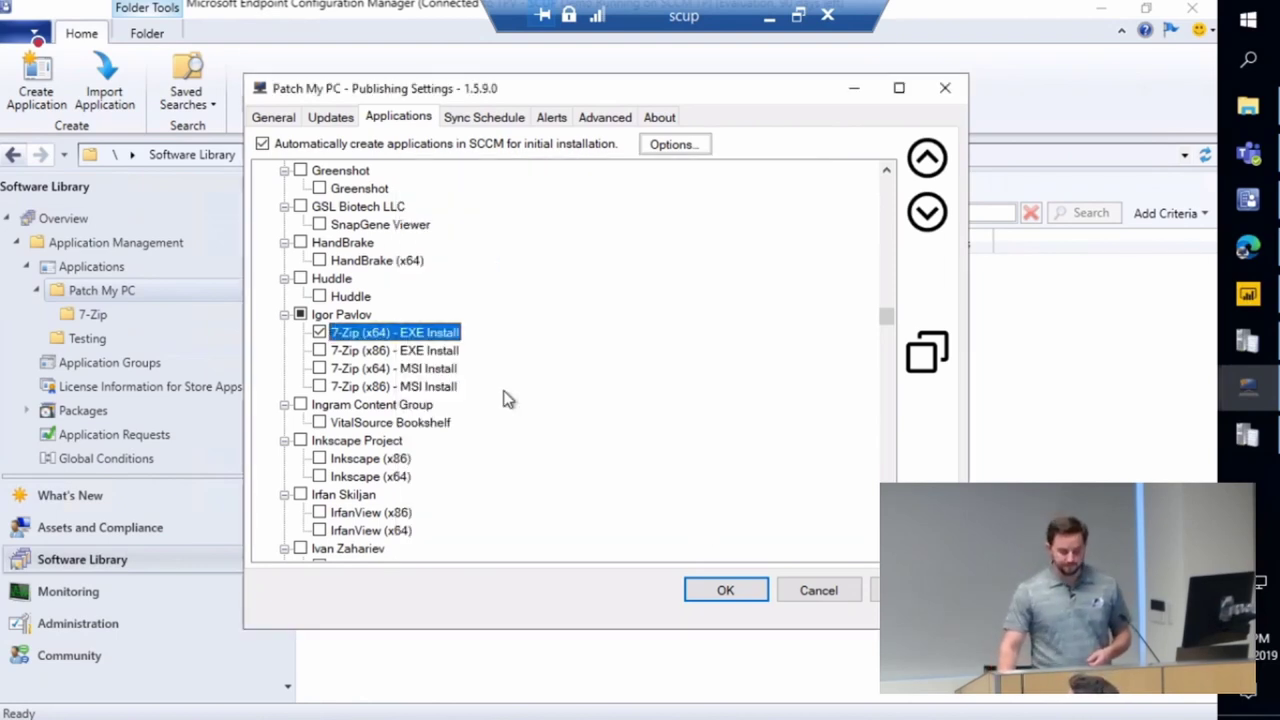
Open 7-Zip's custom application icon and properties settings
{"action": "right_click", "coordinate": [414, 342]}
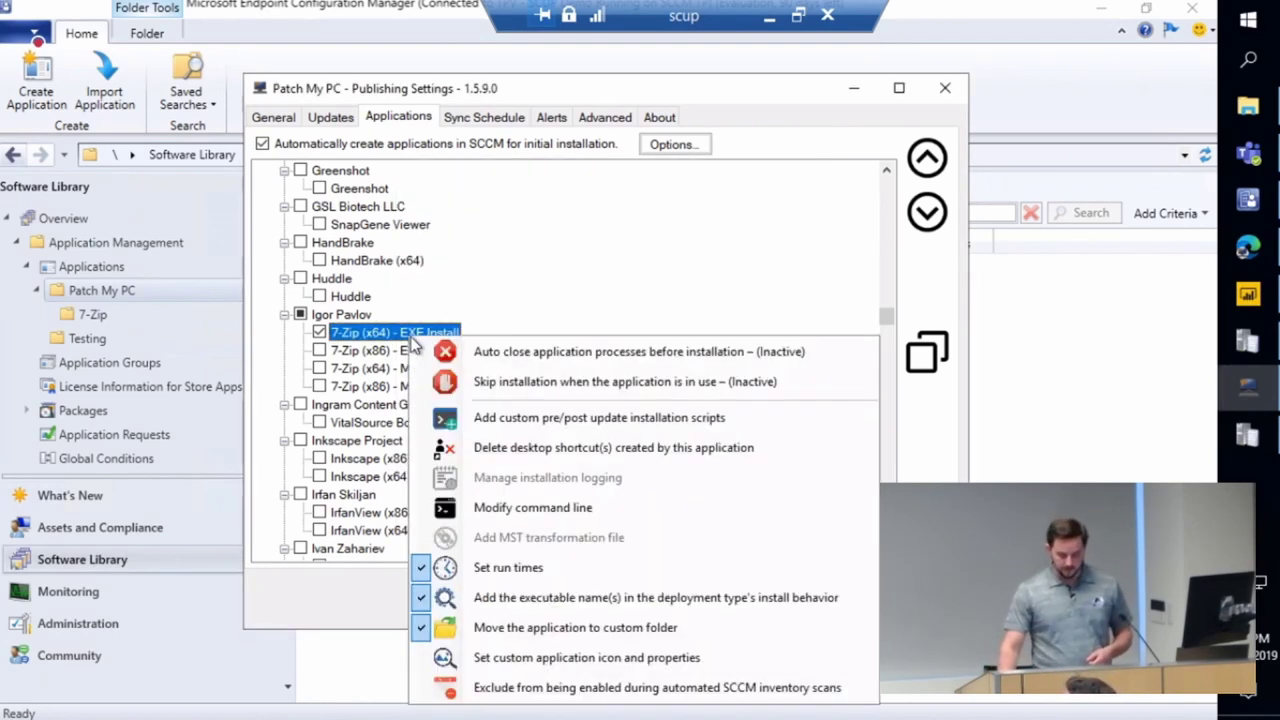
{"action": "left_click", "coordinate": [643, 668]}
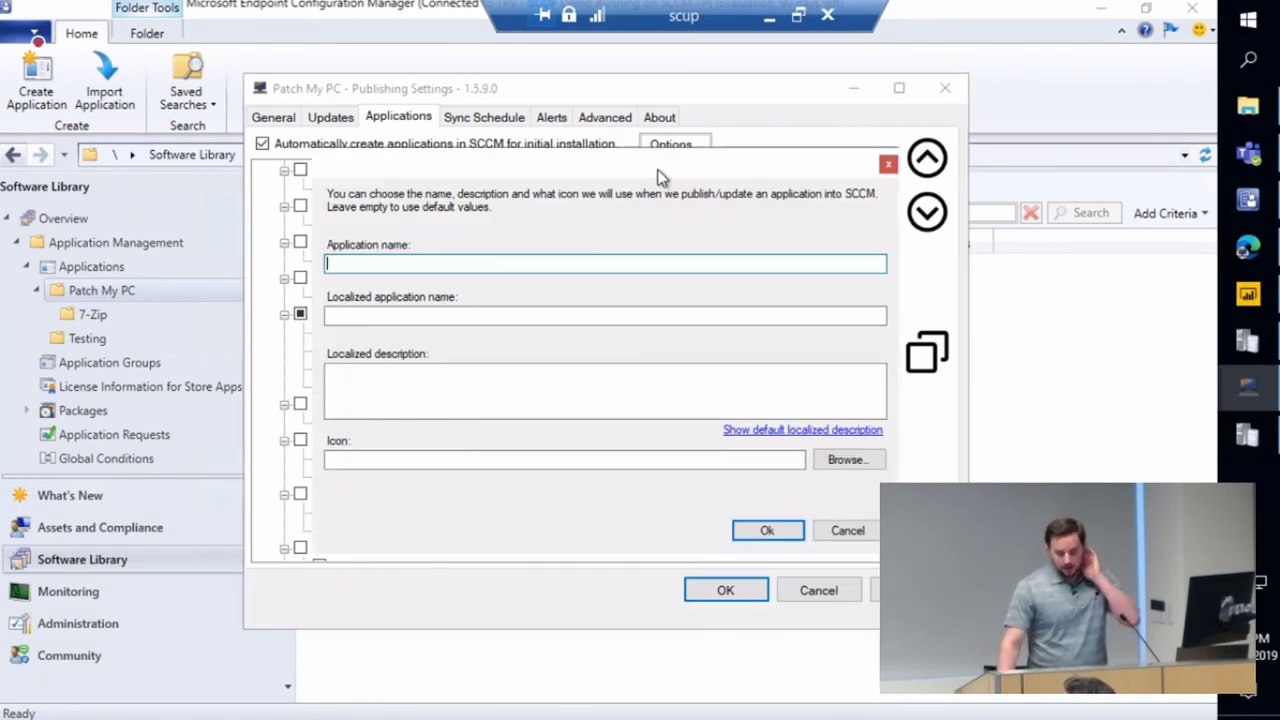
{"action": "left_click_drag", "start_coordinate": [663, 147], "coordinate": [873, 153]}
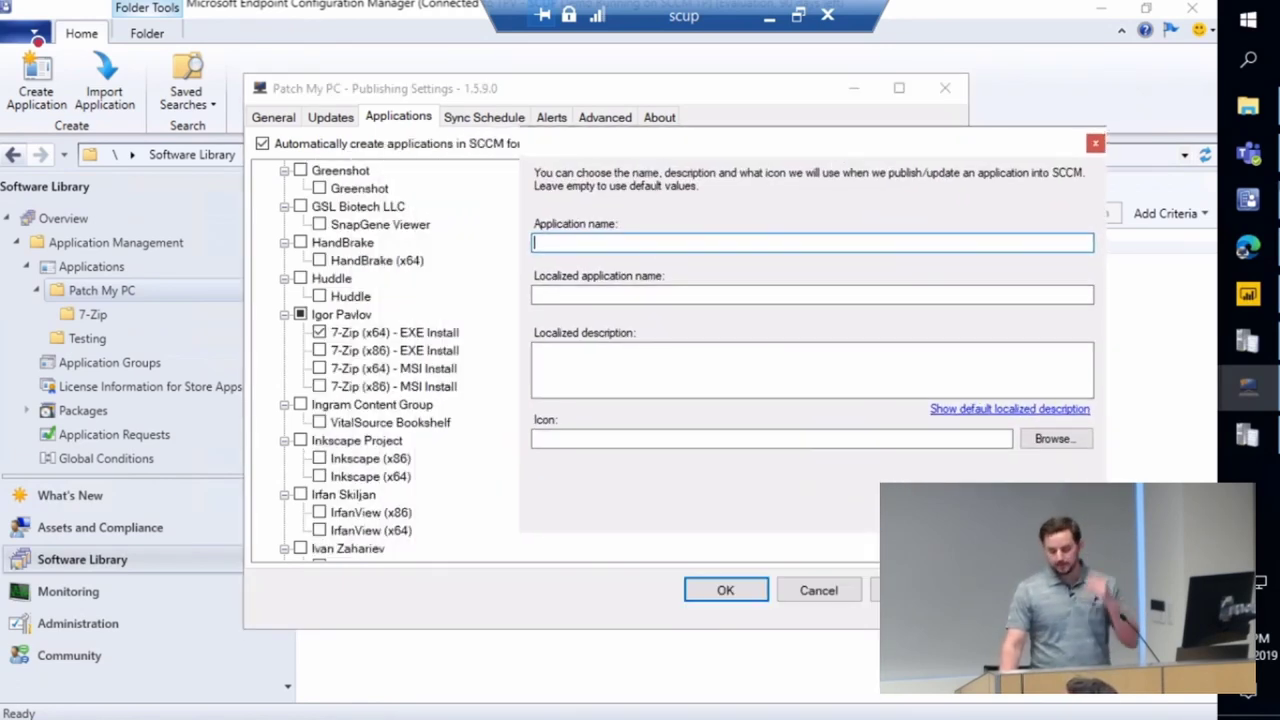
{"action": "left_click", "coordinate": [1258, 245]}
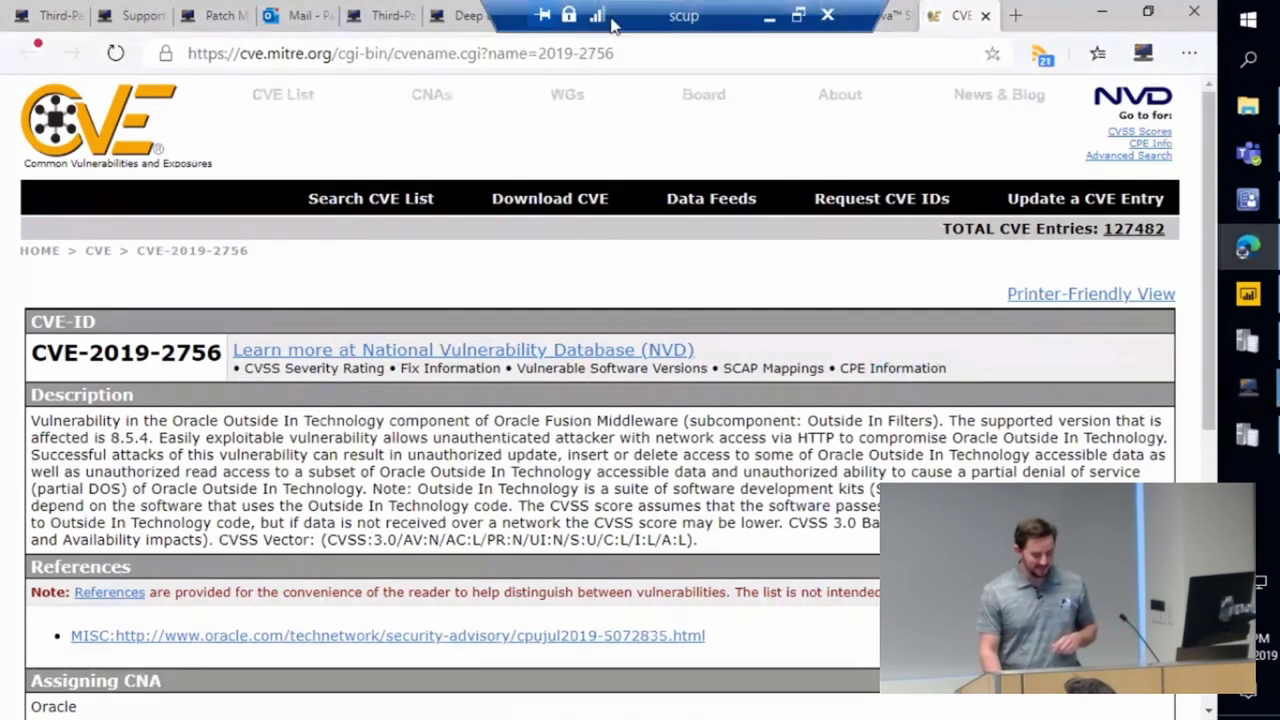
Filter the Patch My PC ideas page to show only shipped ideas
{"action": "left_click", "coordinate": [214, 15]}
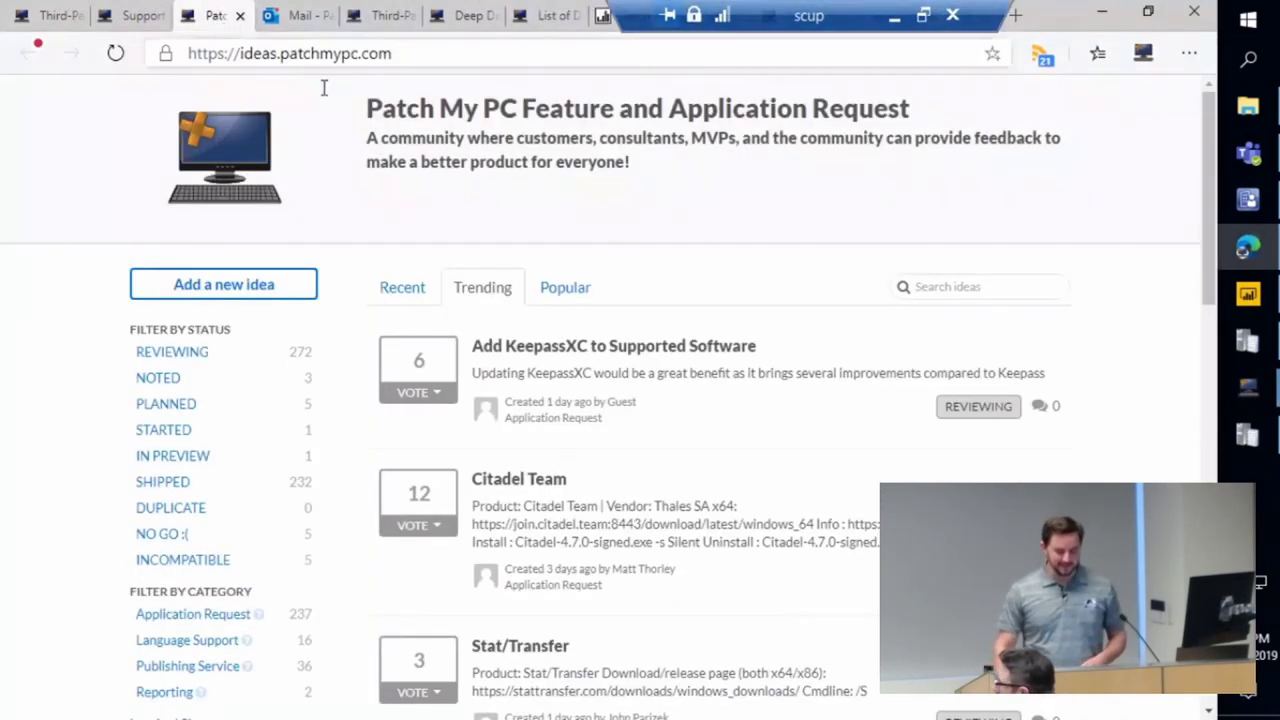
{"action": "scroll", "coordinate": [294, 372], "scroll_direction": "down", "scroll_amount": 2}
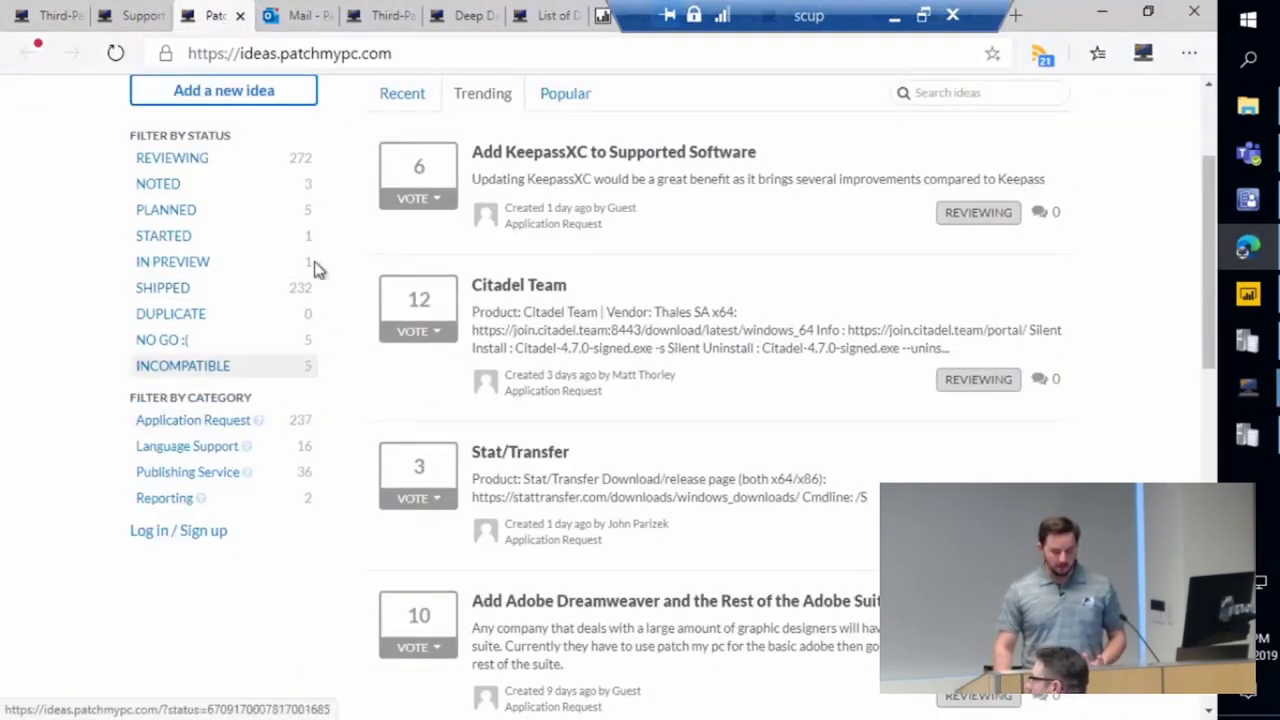
{"action": "left_click", "coordinate": [214, 296]}
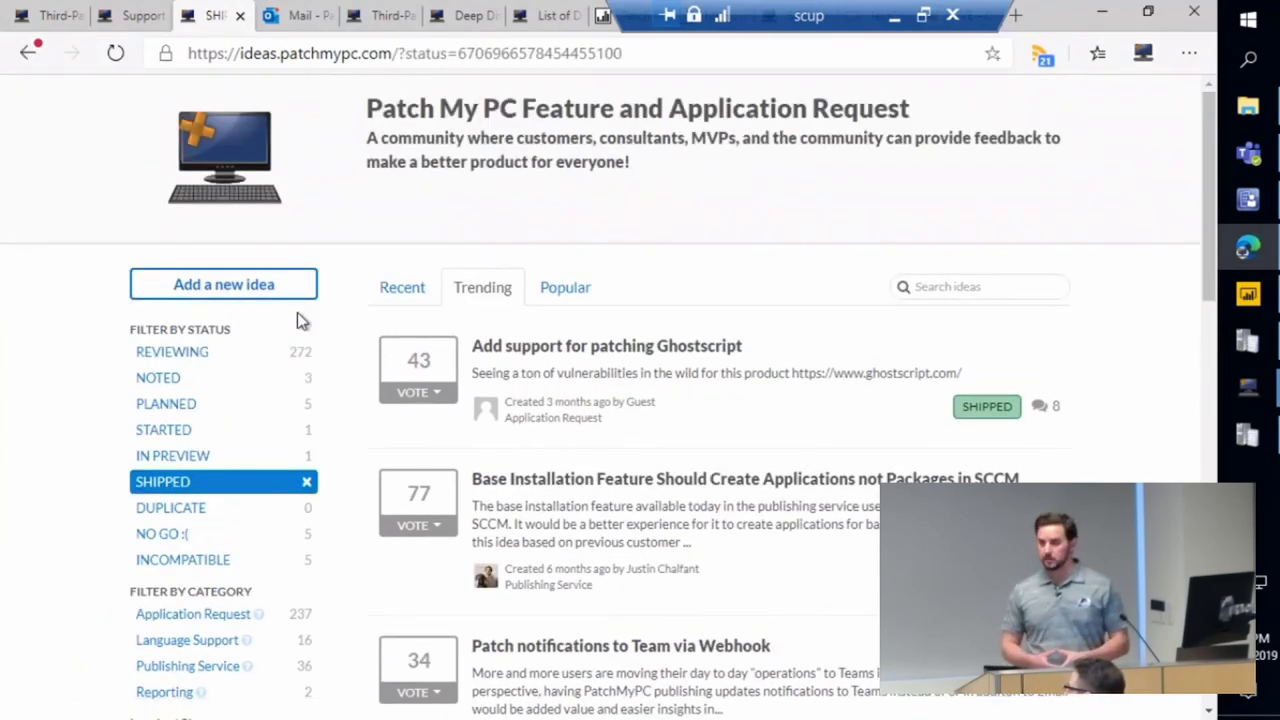
Load patchmypc.com/roadmap in a new Edge tab
{"action": "key", "text": "ctrl+t"}
{"action": "type", "text": "p"}
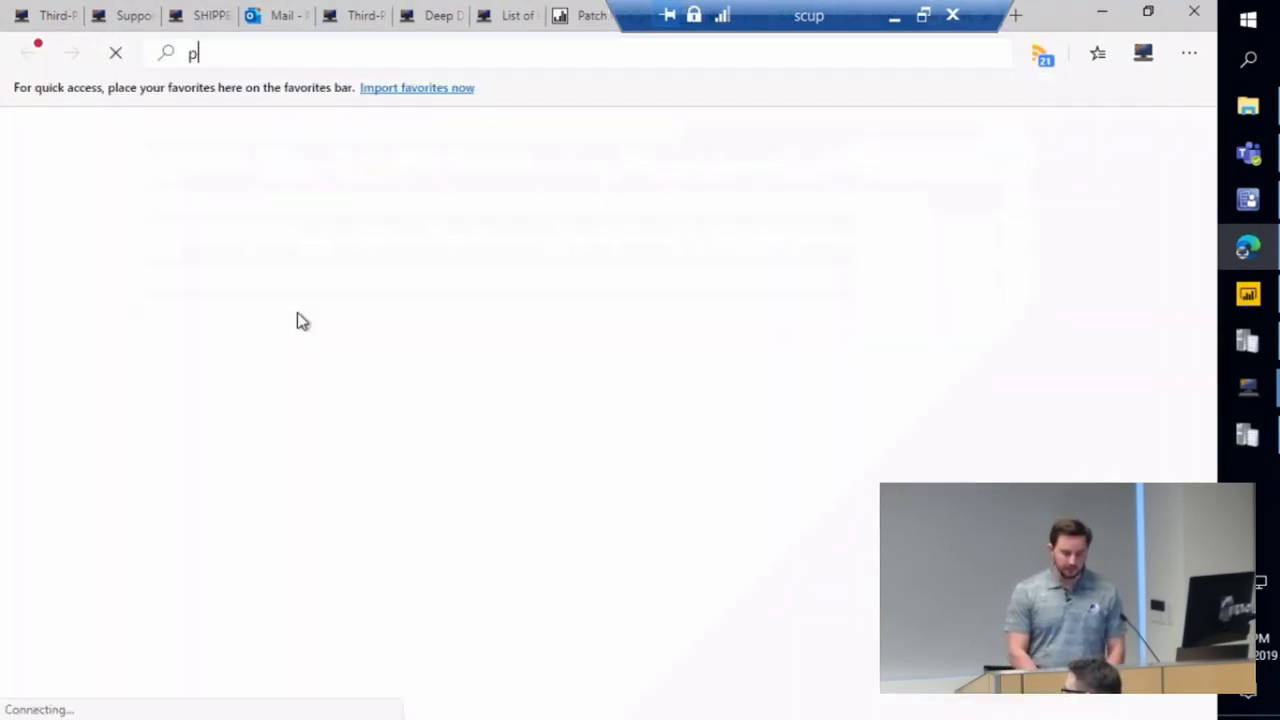
{"action": "type", "text": "atchmypc."}
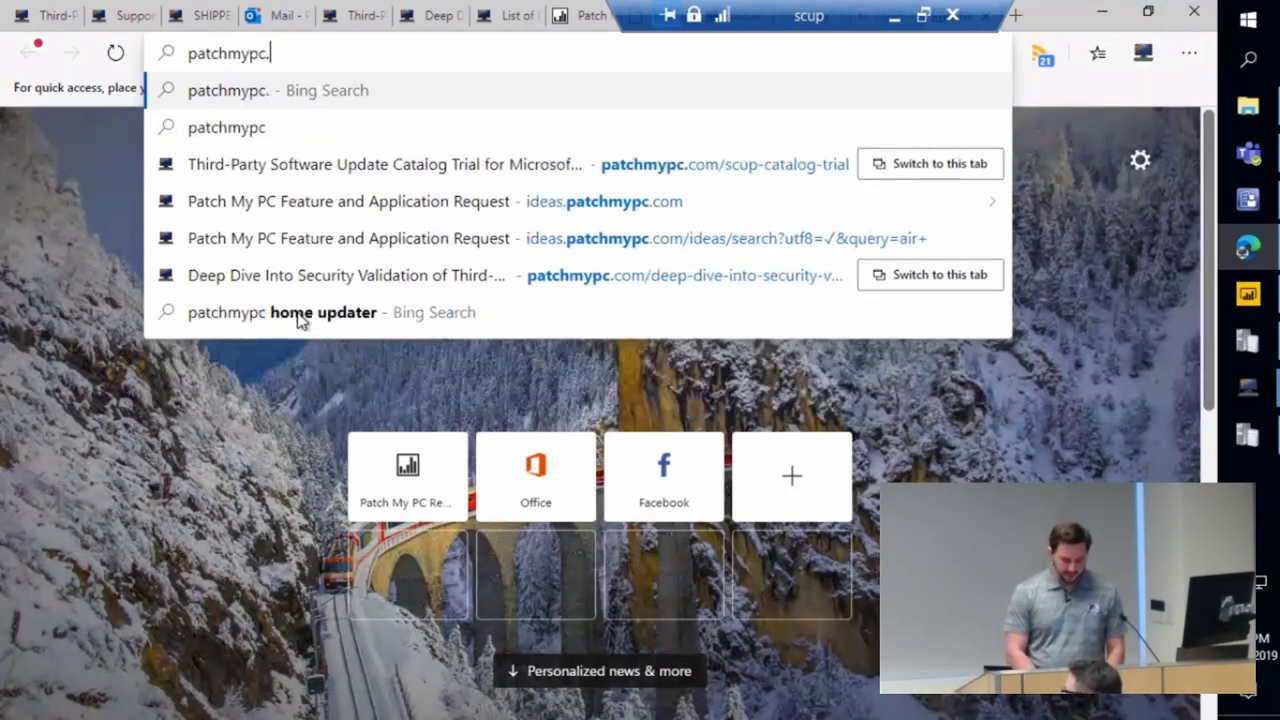
{"action": "type", "text": "com/roadmap"}
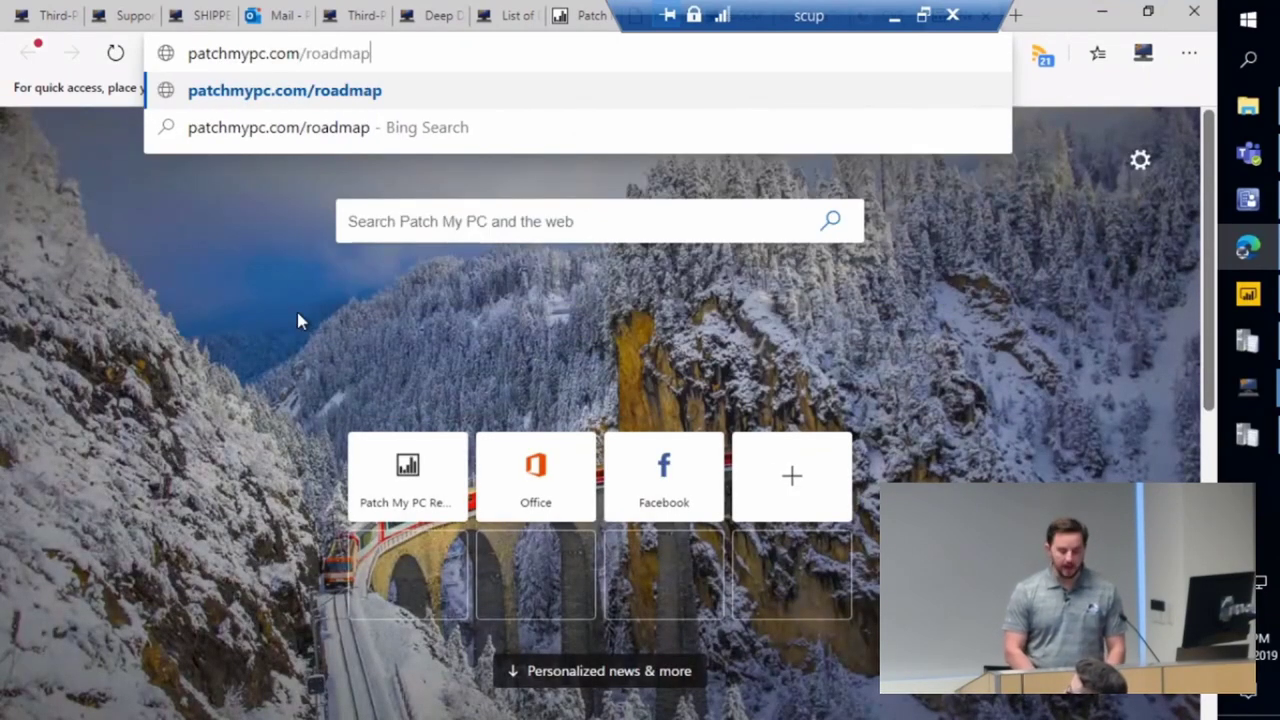
{"action": "key", "text": "Return"}
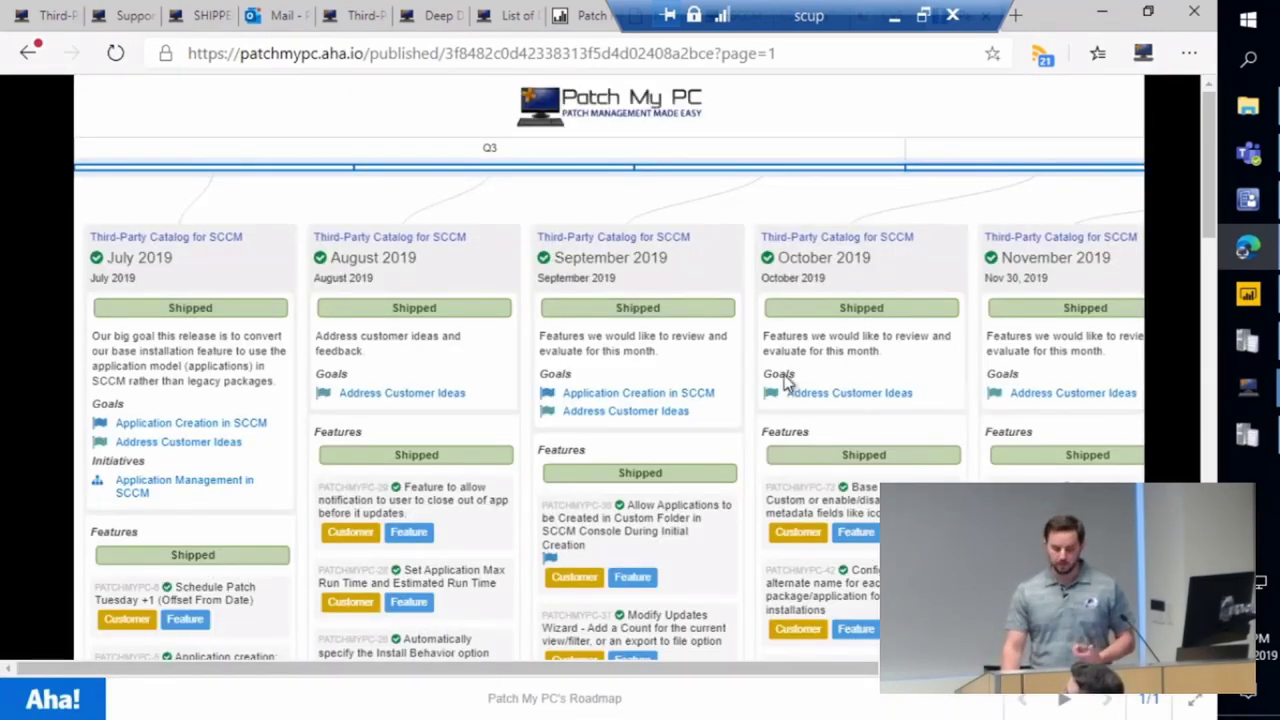
View the roadmap full screen and scroll through the shipped and planned releases
{"action": "scroll", "coordinate": [600, 420], "scroll_direction": "down", "scroll_amount": 4}
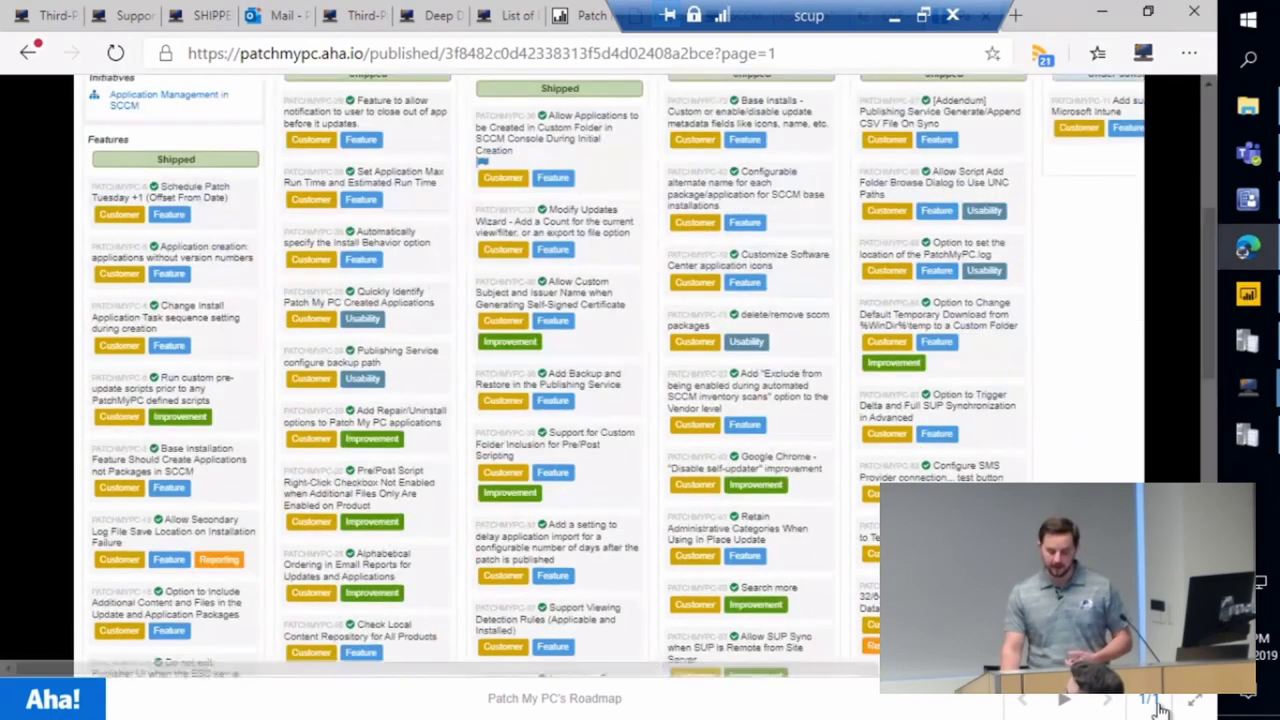
{"action": "left_click", "coordinate": [1195, 699]}
{"action": "scroll", "coordinate": [900, 450], "scroll_direction": "down", "scroll_amount": 10}
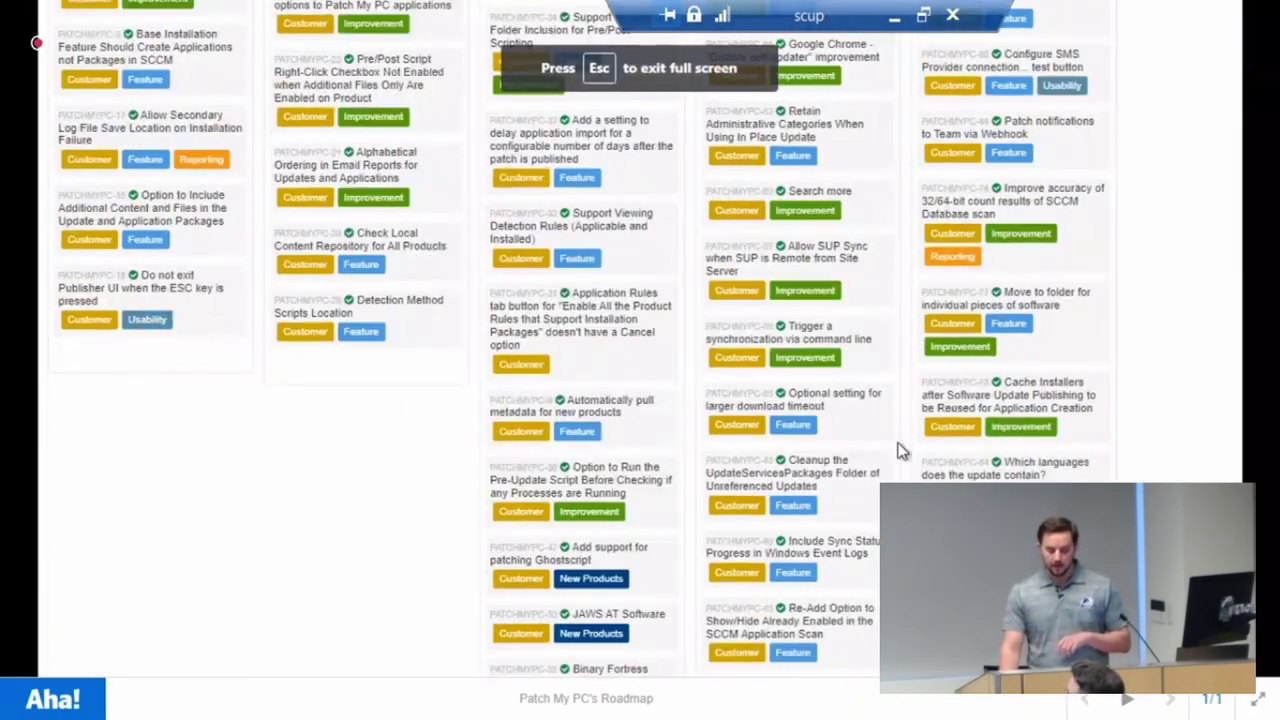
{"action": "scroll", "coordinate": [897, 450], "scroll_direction": "up", "scroll_amount": 10}
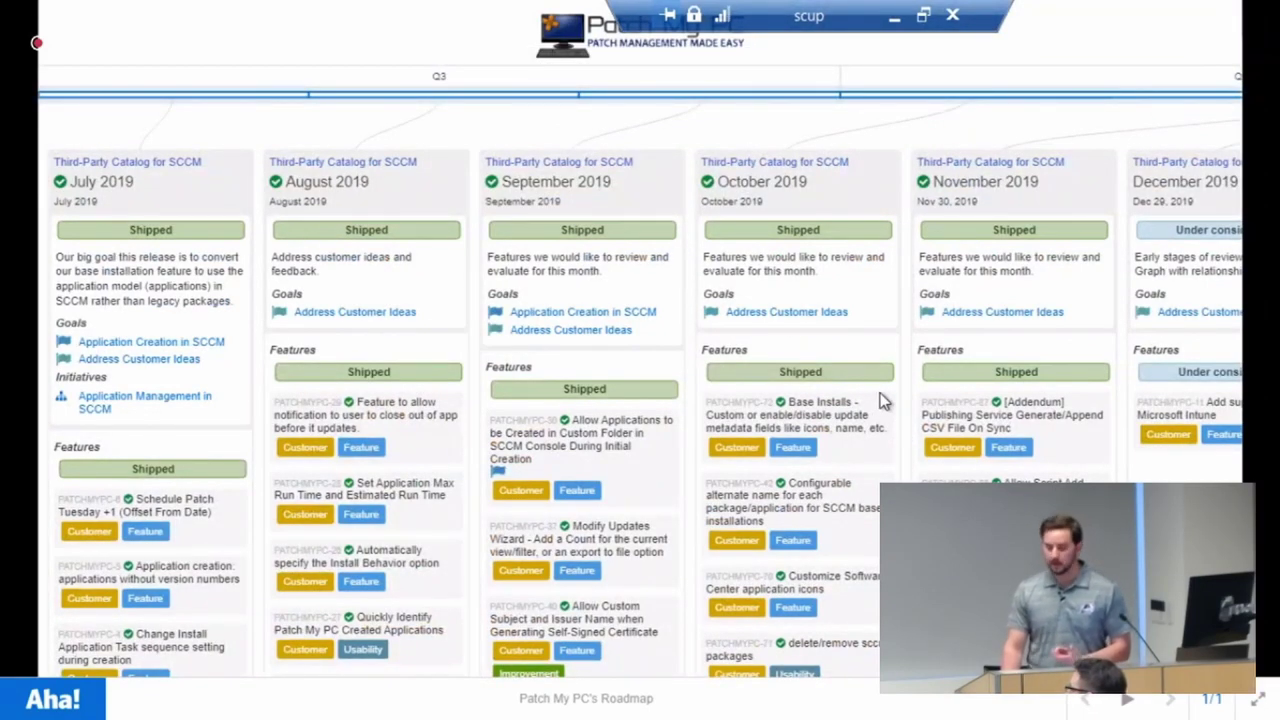
{"action": "scroll", "coordinate": [882, 400], "scroll_direction": "down", "scroll_amount": 10}
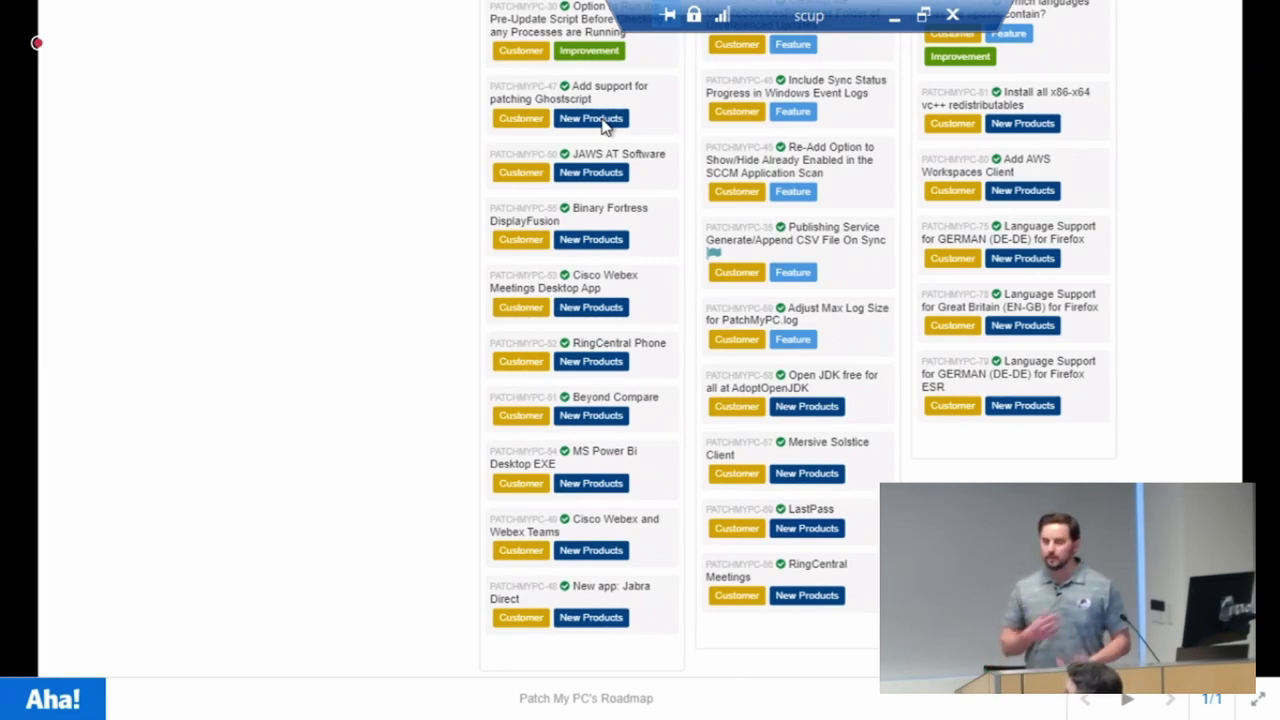
{"action": "scroll", "coordinate": [794, 372], "scroll_direction": "up", "scroll_amount": 15}
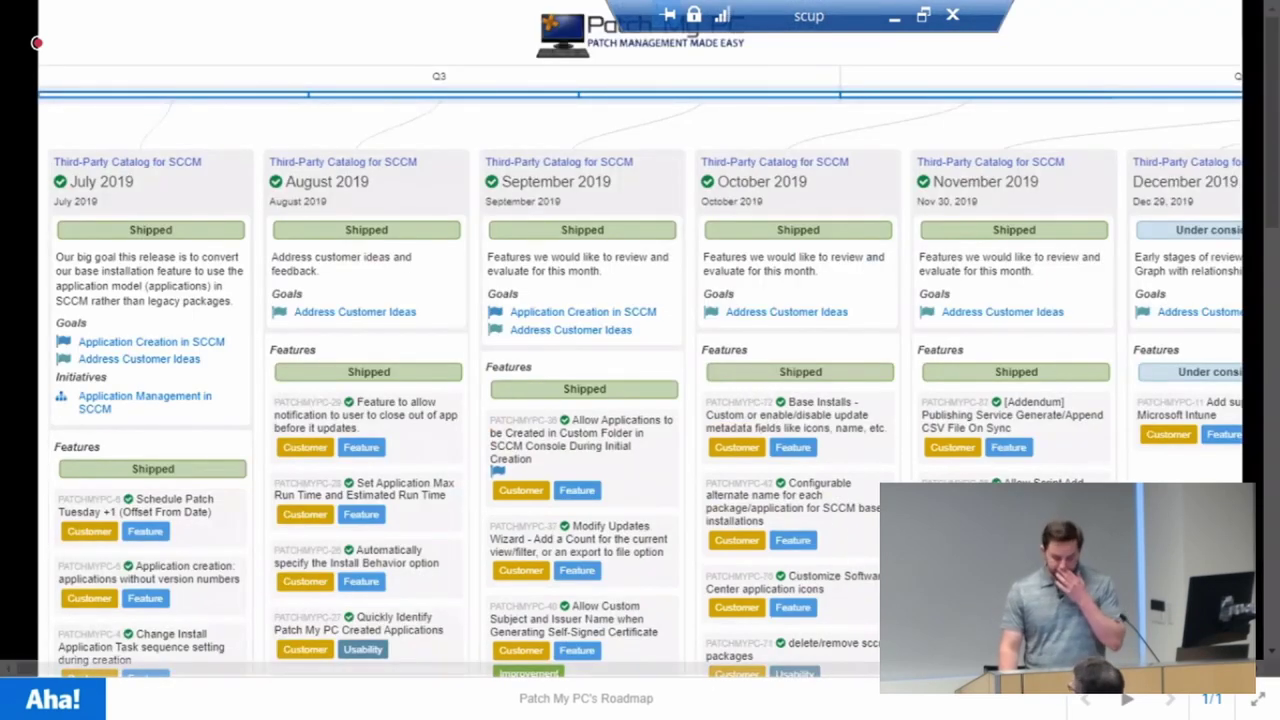
Bring the Parking Lot column into view and highlight the December 2019 / Q1 2020 column
{"action": "left_click_drag", "start_coordinate": [626, 676], "coordinate": [815, 677]}
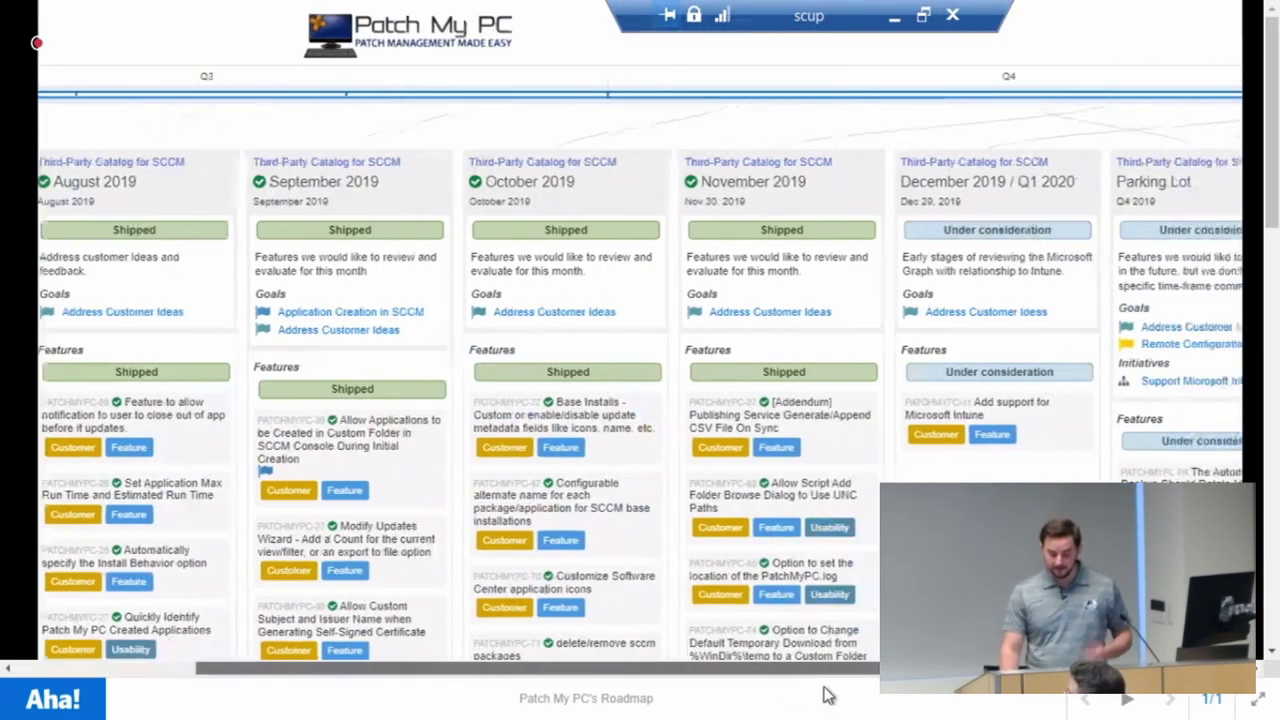
{"action": "key", "text": "ctrl+1"}
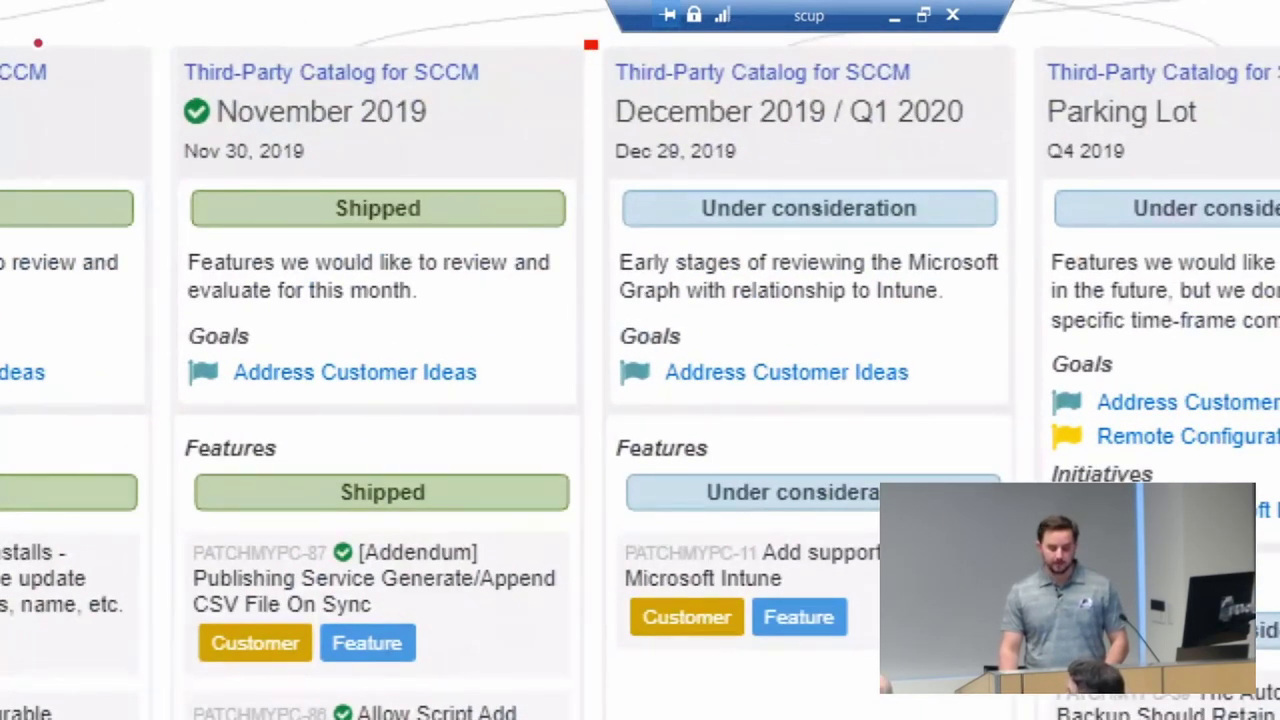
{"action": "left_click_drag", "start_coordinate": [588, 42], "coordinate": [1056, 688]}
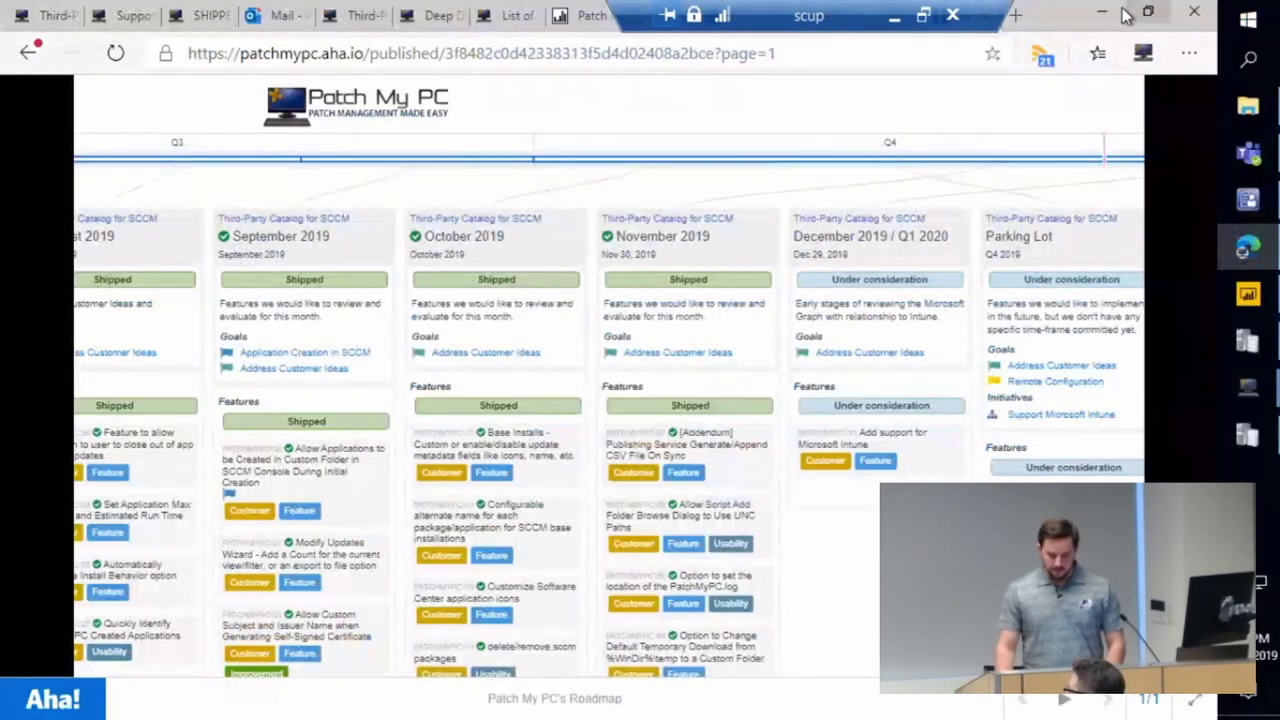
Set both the Application name and Localized name of 7-Zip (x64) to '7-Zip Custom'
{"action": "left_click", "coordinate": [1110, 14]}
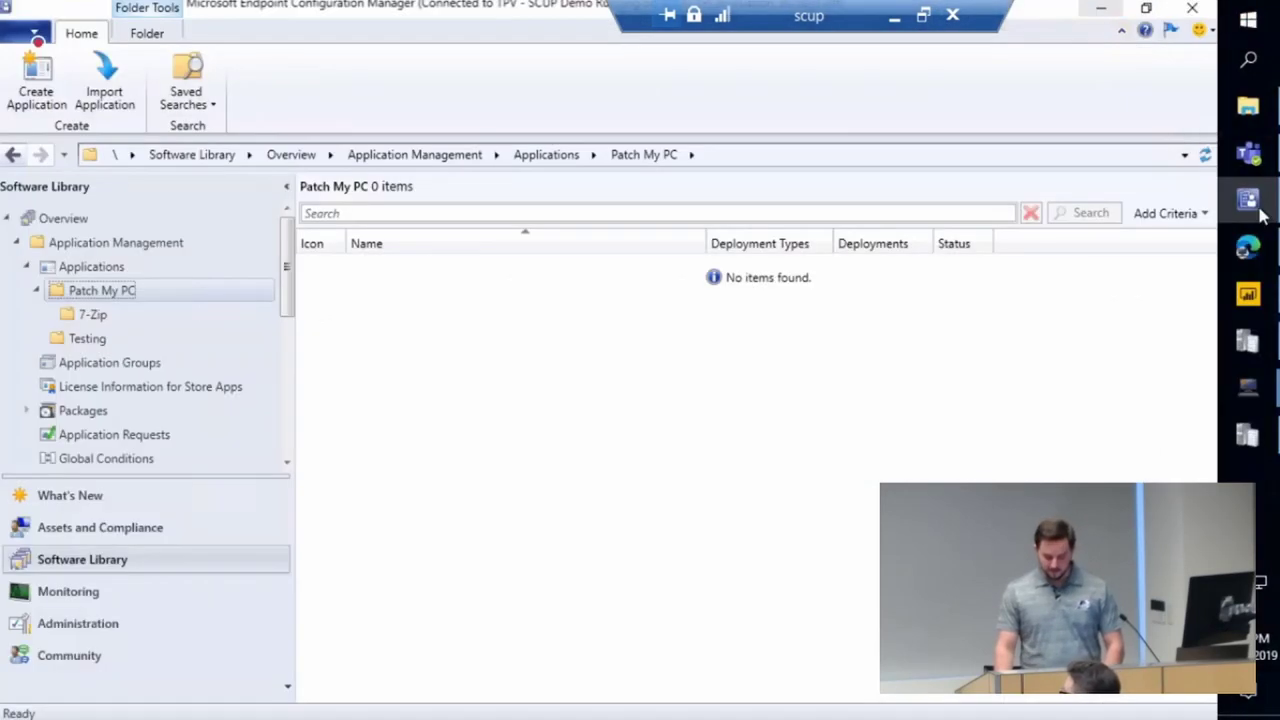
{"action": "mouse_move", "coordinate": [1248, 388]}
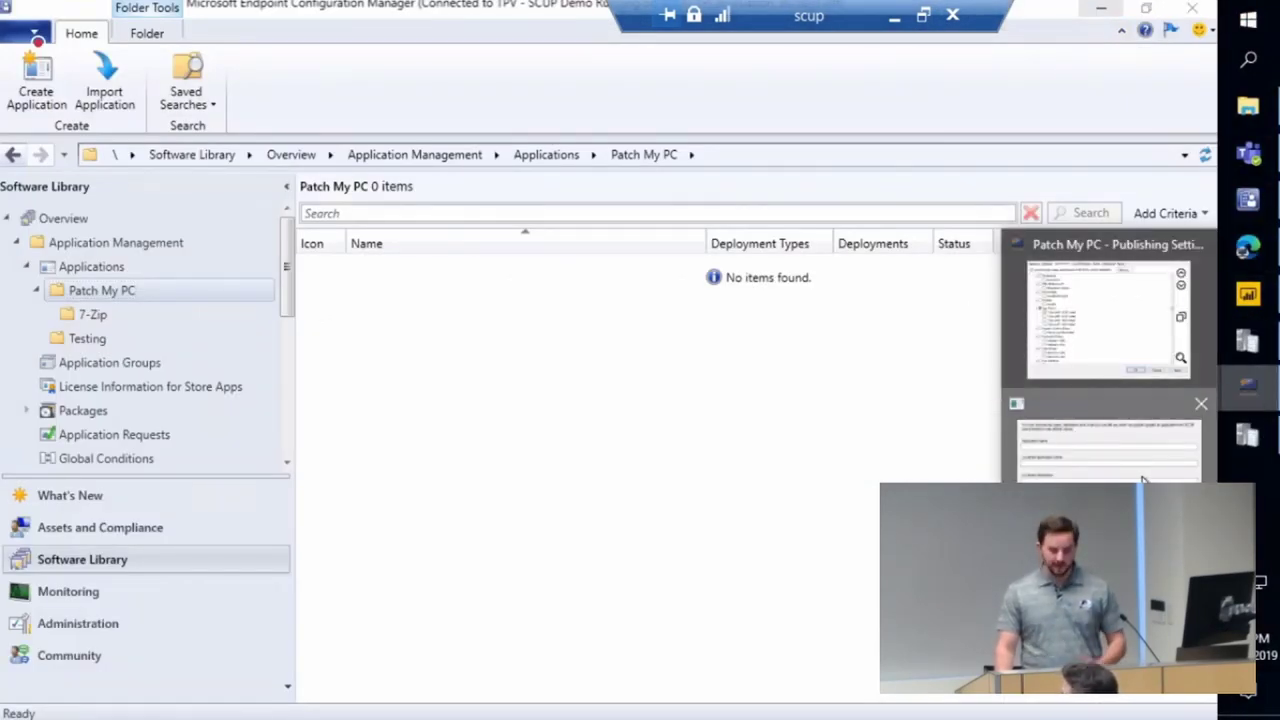
{"action": "left_click", "coordinate": [1128, 382]}
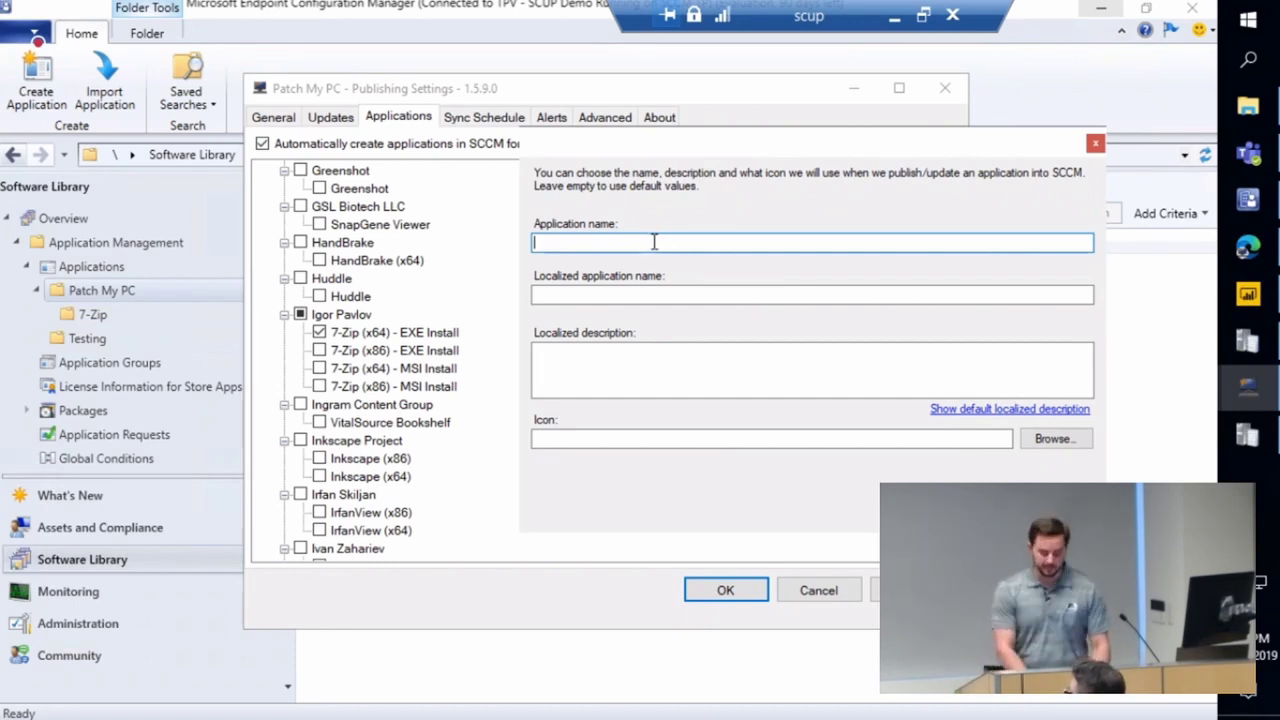
{"action": "type", "text": "7-Zip Custom"}
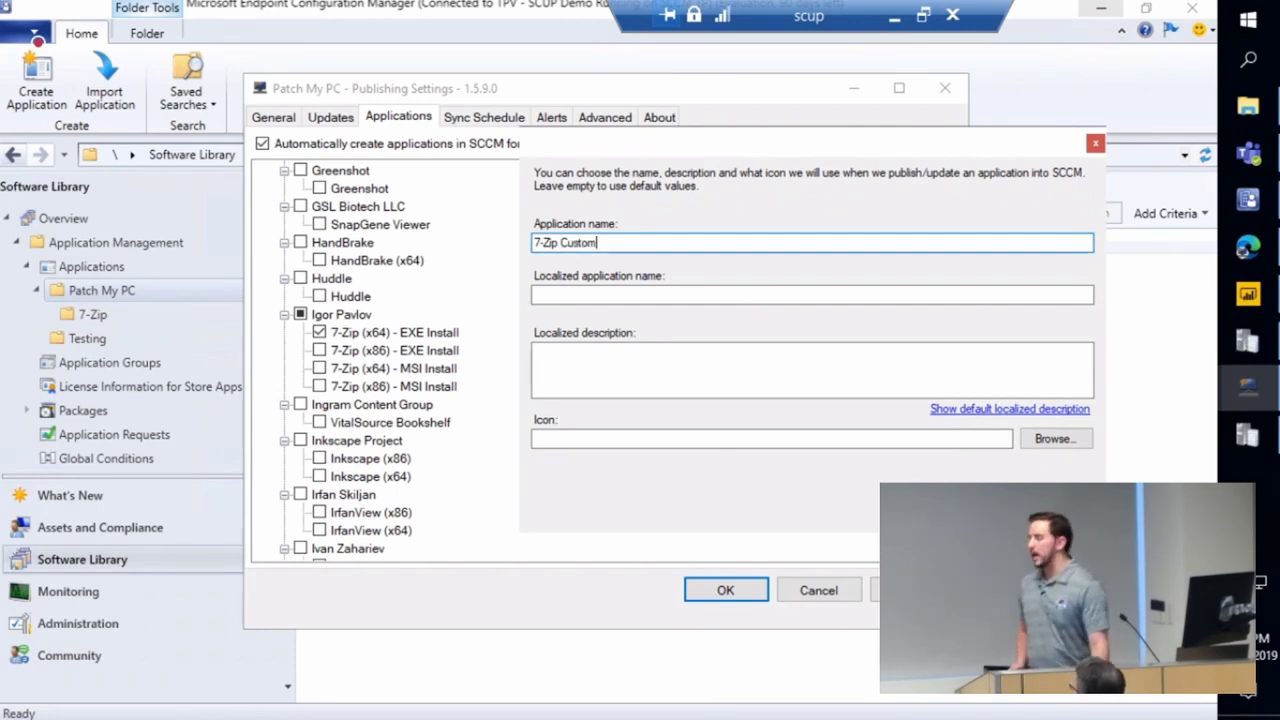
{"action": "left_click", "coordinate": [534, 294]}
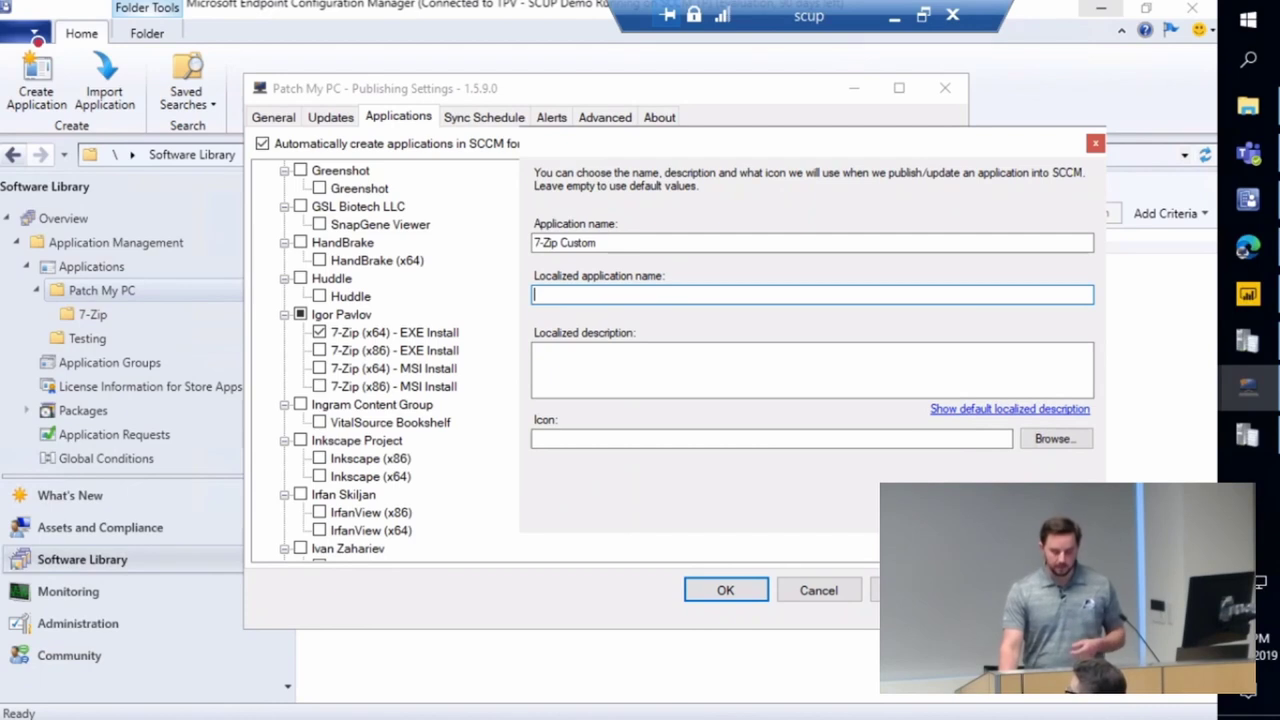
{"action": "left_click", "coordinate": [677, 242]}
{"action": "key", "text": "ctrl+a"}
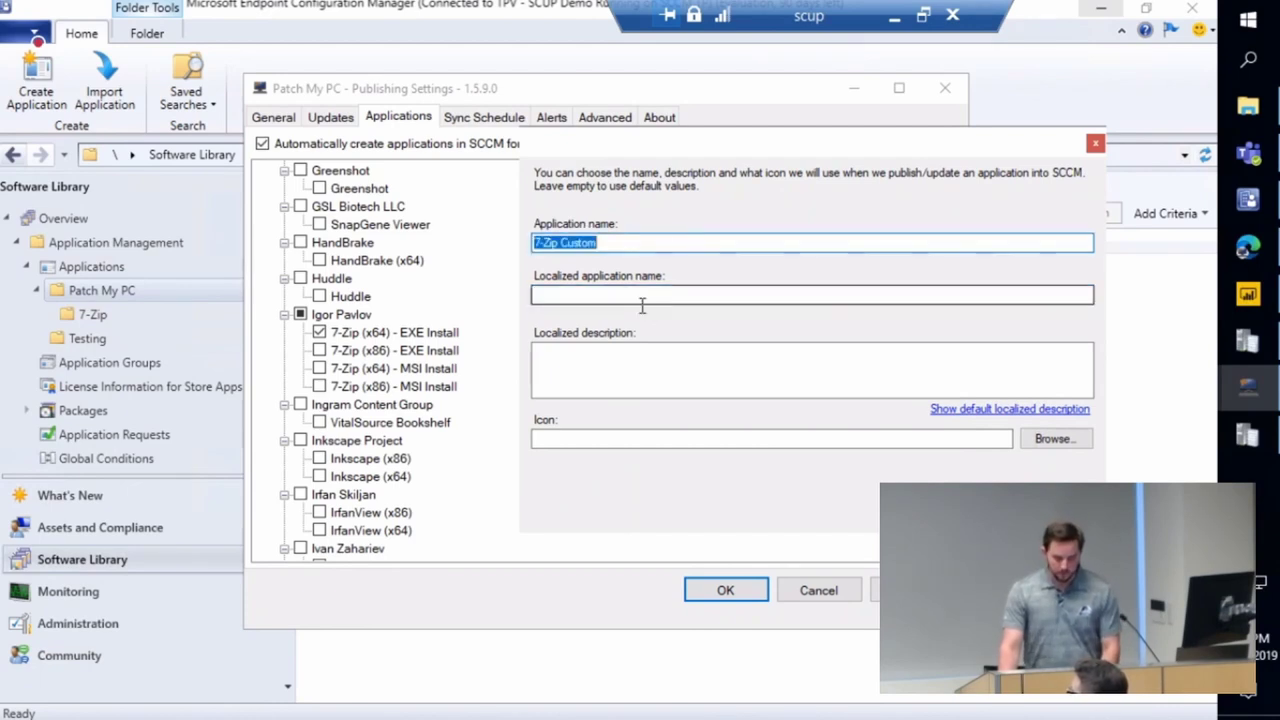
{"action": "left_click", "coordinate": [645, 298]}
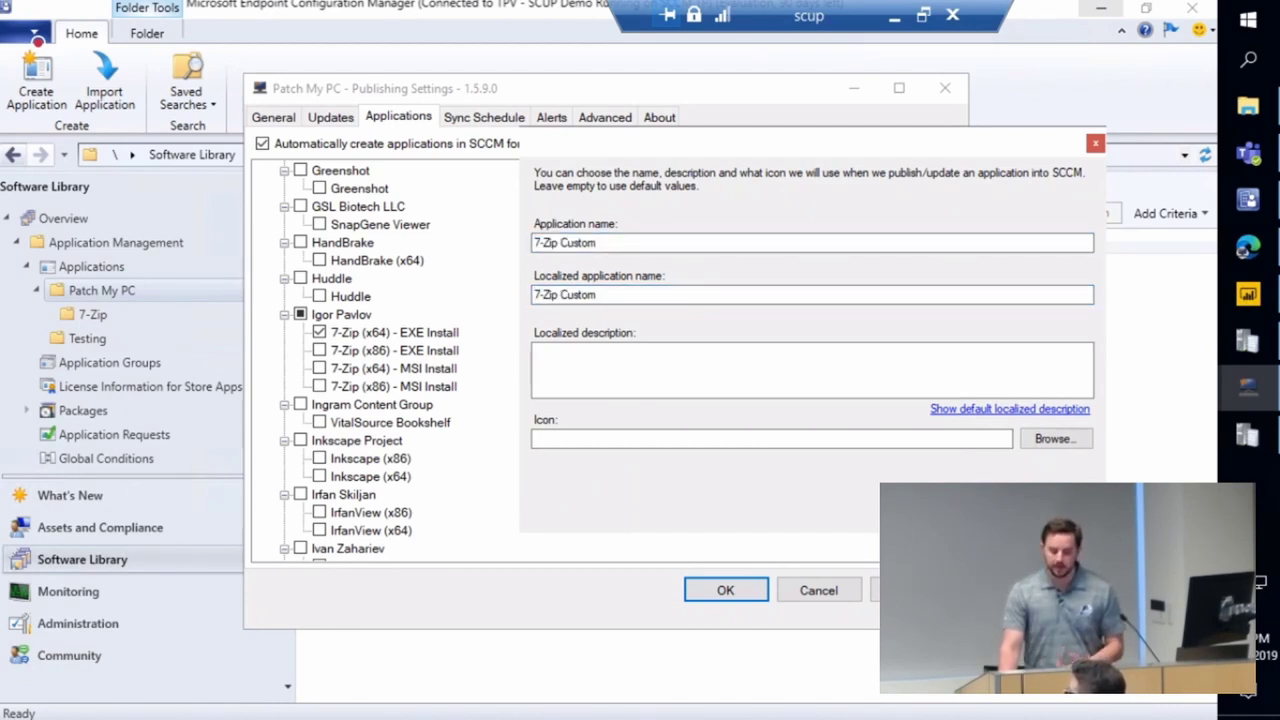
{"action": "key", "text": "Escape"}
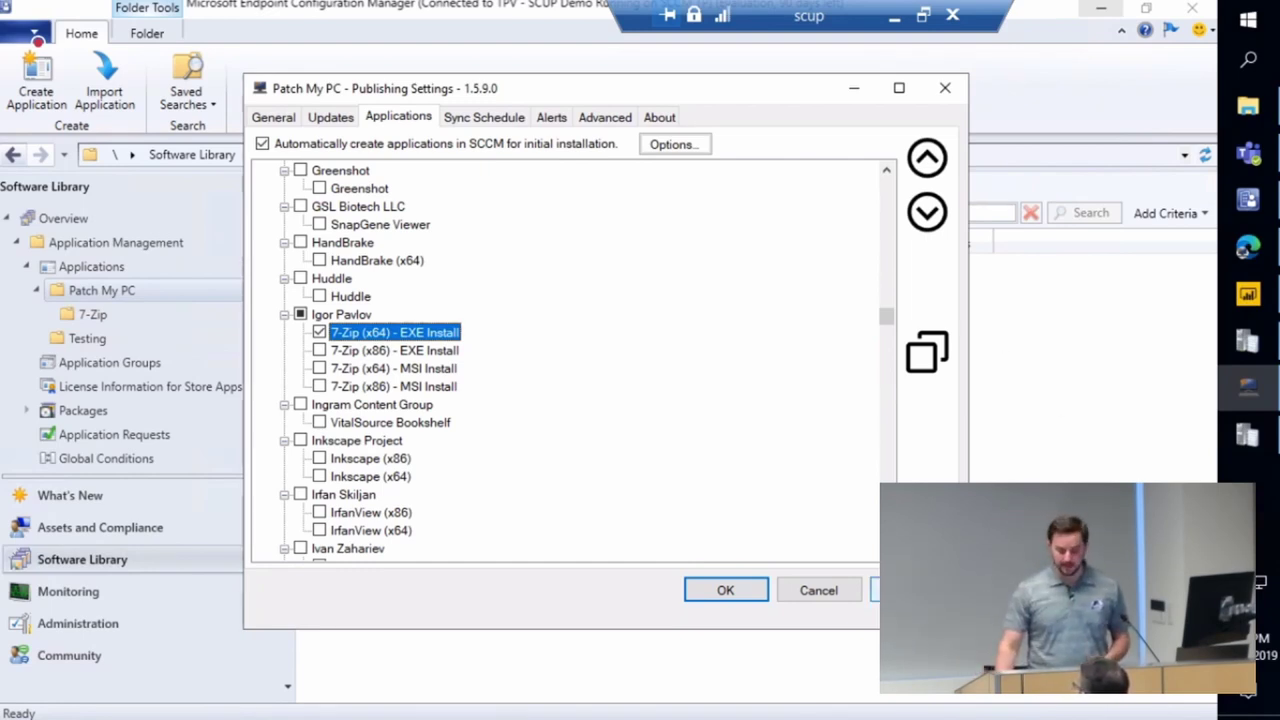
Run the Publishing Service now from Sync Schedule and confirm the request
{"action": "left_click", "coordinate": [488, 118]}
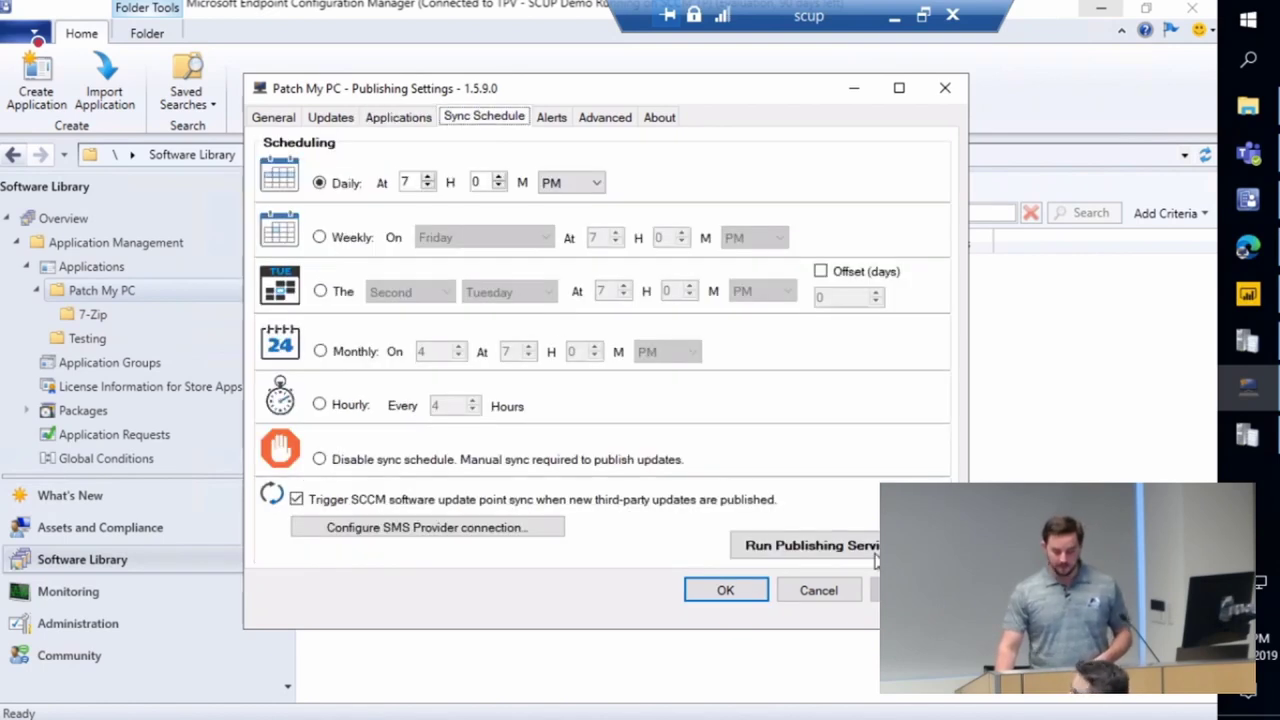
{"action": "left_click", "coordinate": [875, 552]}
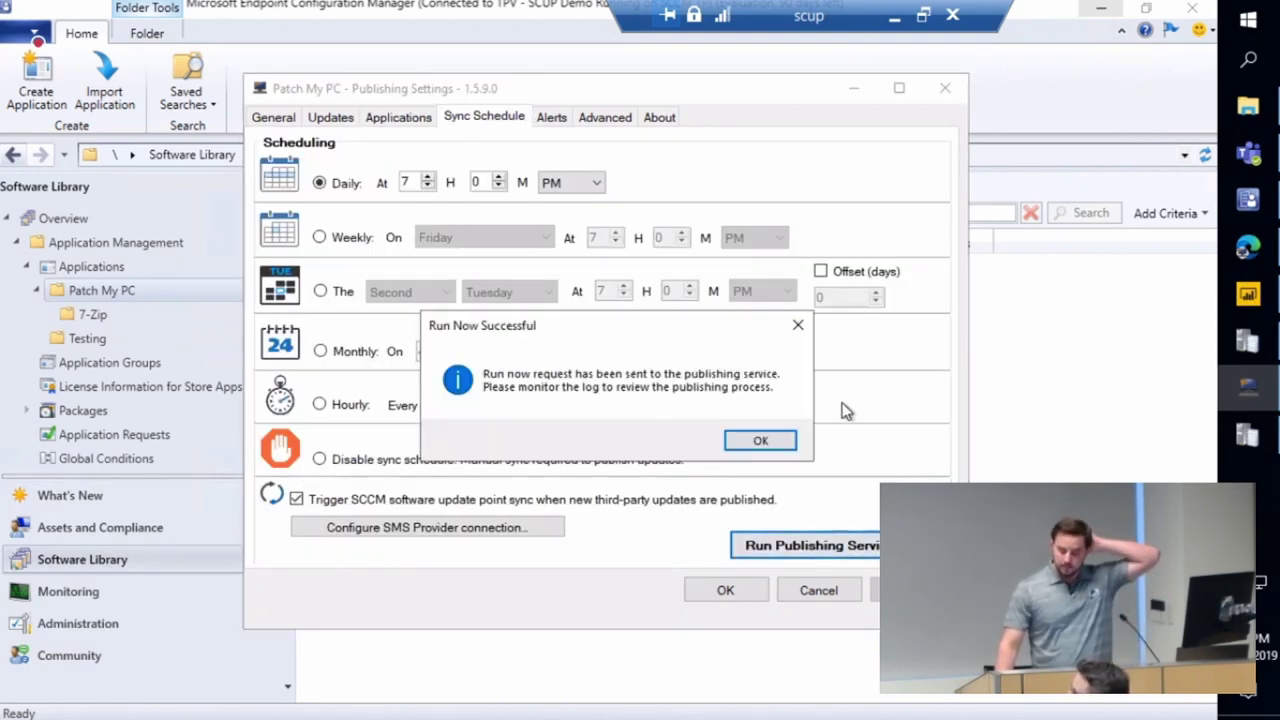
{"action": "left_click", "coordinate": [763, 441]}
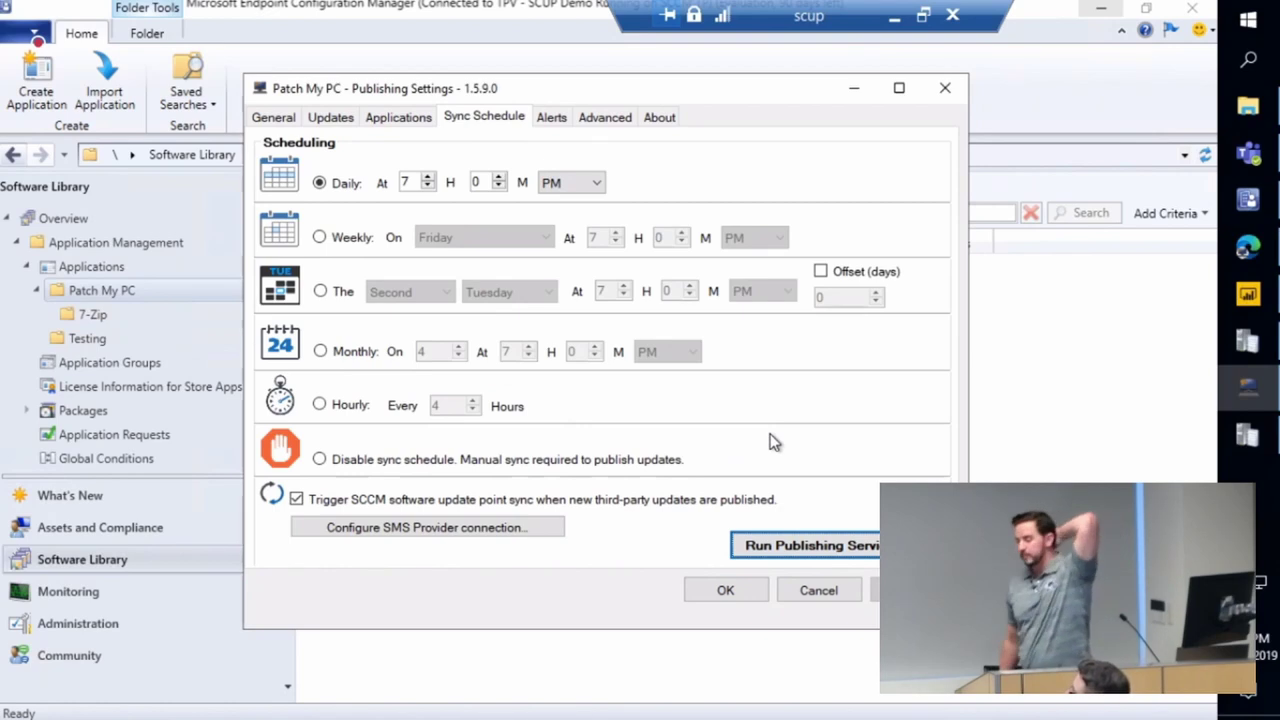
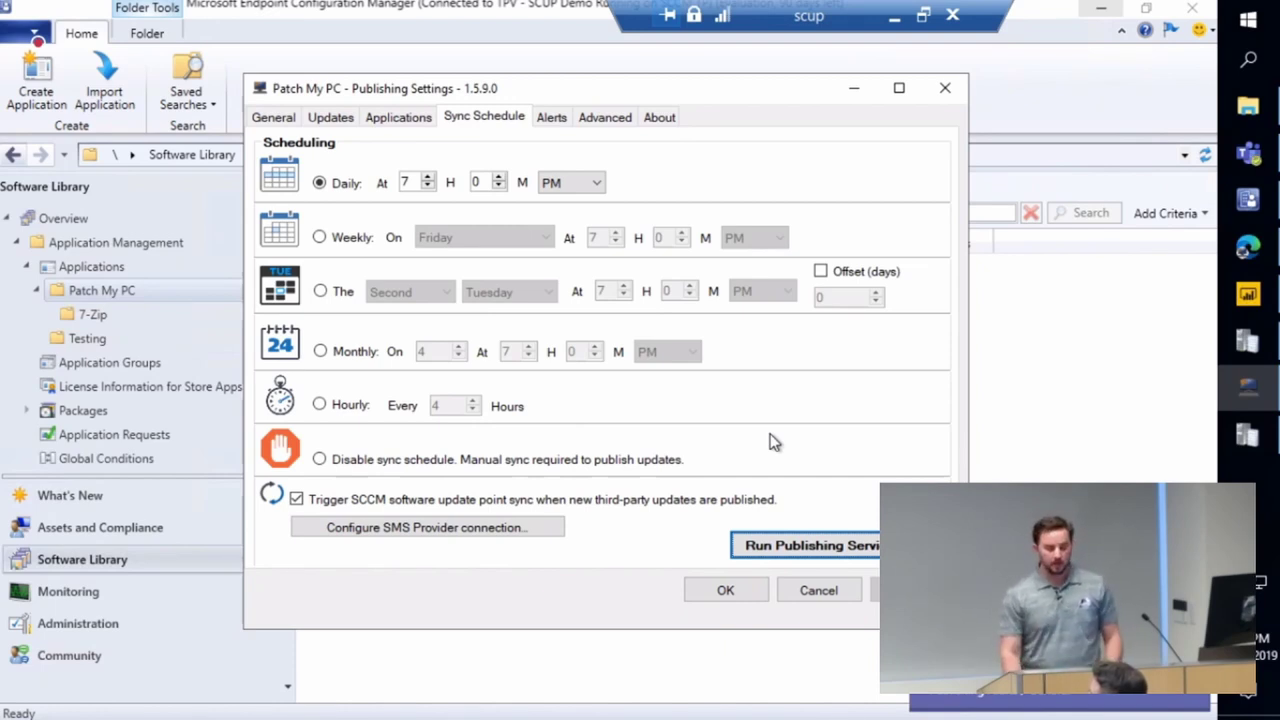
Check the email and Teams alert settings, close Publishing Settings, and view Teams' Publishing Alerts General channel
{"action": "left_click", "coordinate": [555, 124]}
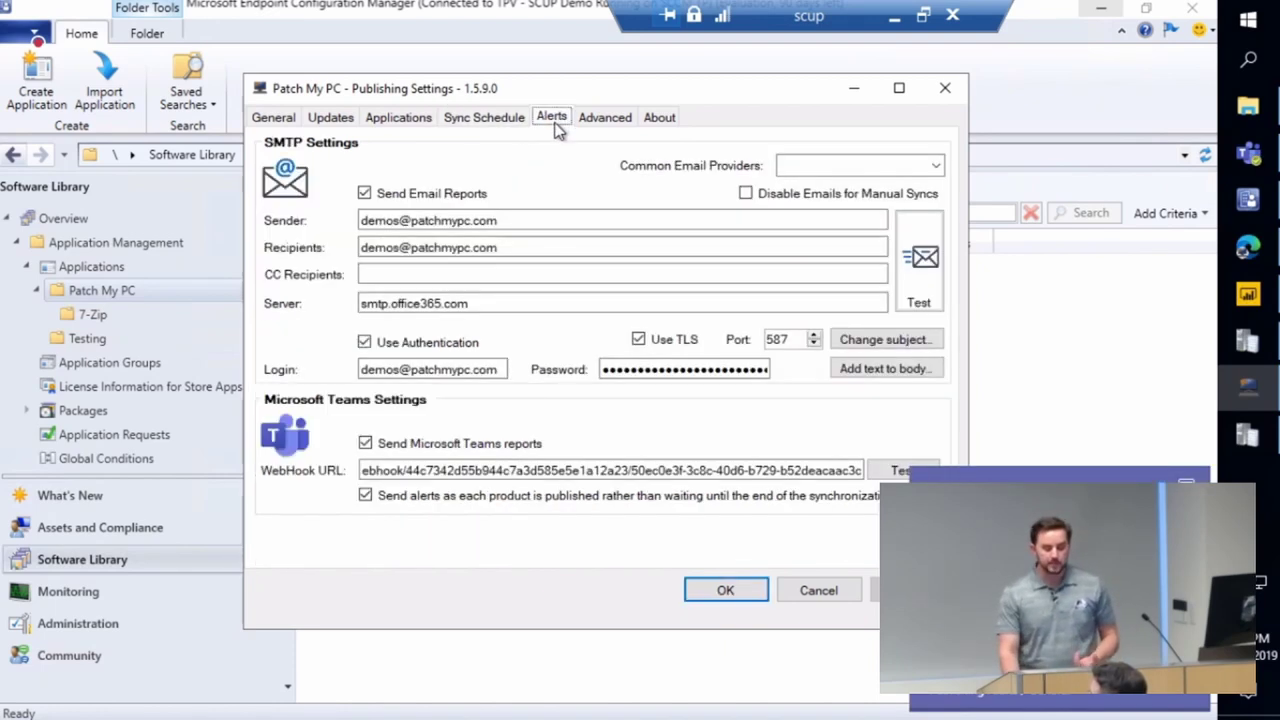
{"action": "key", "text": "Return"}
{"action": "left_click", "coordinate": [1248, 153]}
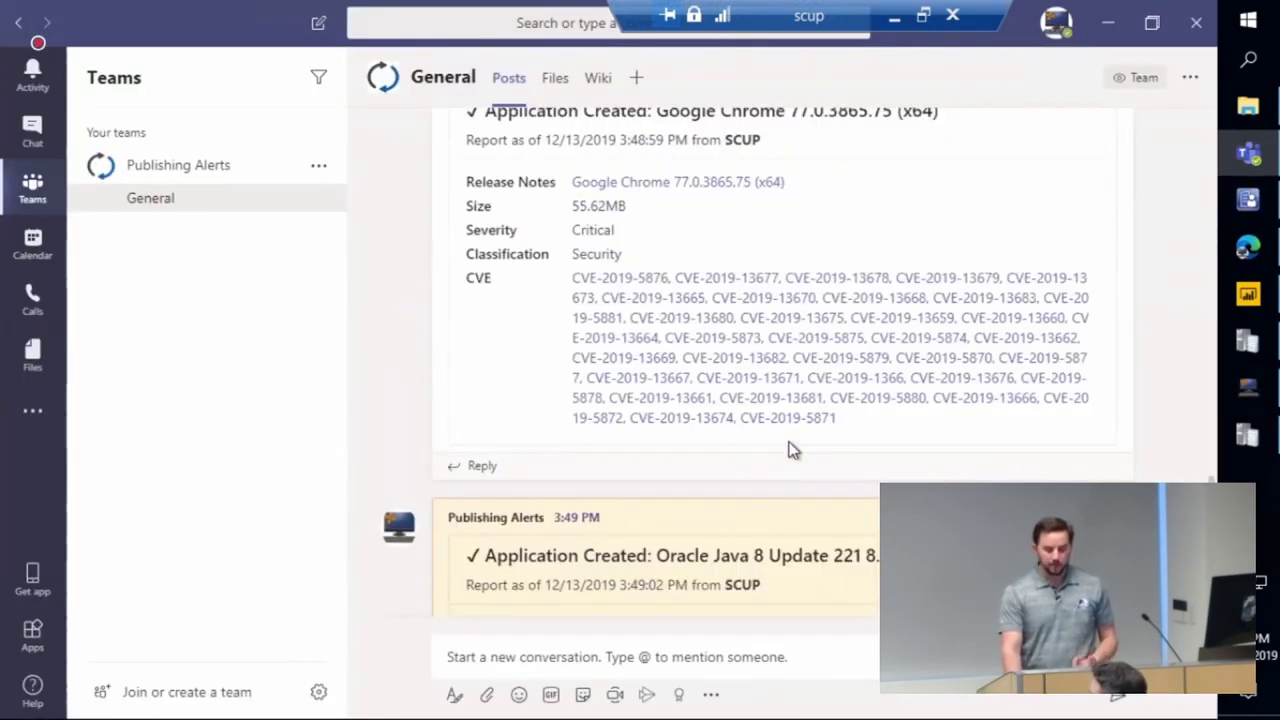
Open the Google Chrome release notes from the Chrome alert in the Teams channel
{"action": "scroll", "coordinate": [791, 449], "scroll_direction": "up", "scroll_amount": 3}
{"action": "scroll", "coordinate": [845, 410], "scroll_direction": "up", "scroll_amount": 5}
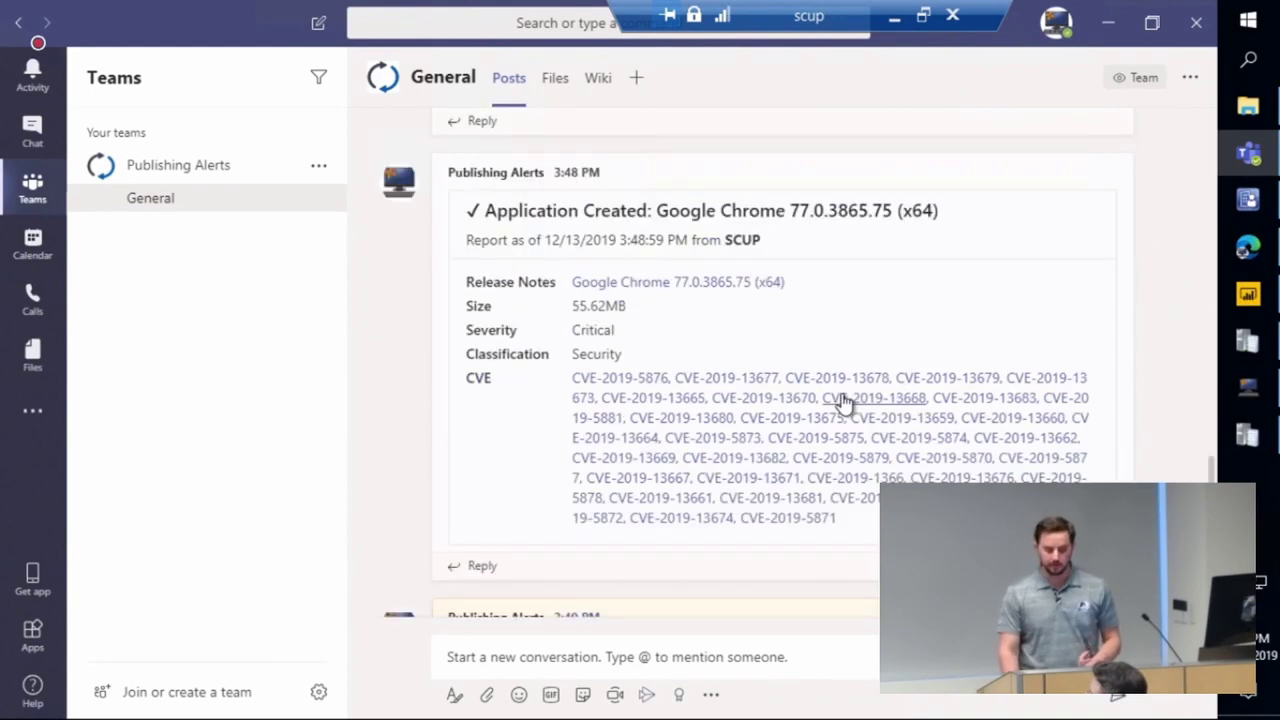
{"action": "scroll", "coordinate": [703, 320], "scroll_direction": "down", "scroll_amount": 5}
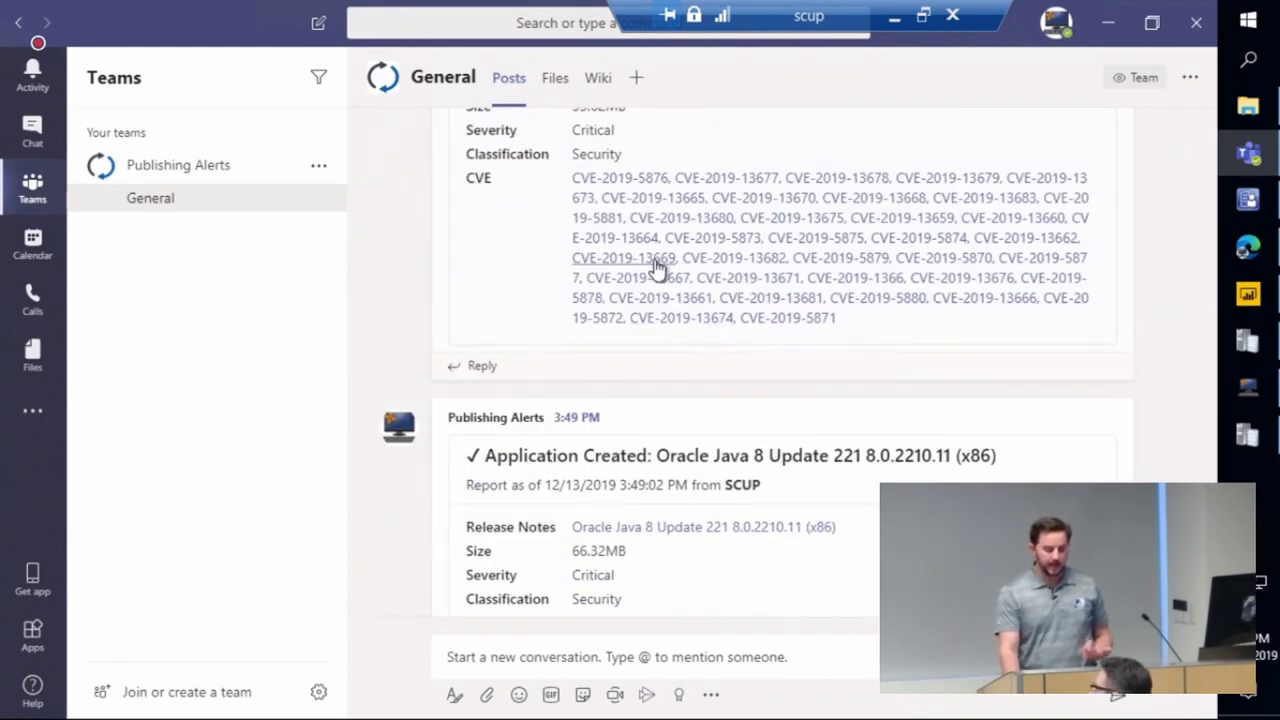
{"action": "scroll", "coordinate": [660, 275], "scroll_direction": "up", "scroll_amount": 2}
{"action": "scroll", "coordinate": [675, 305], "scroll_direction": "down", "scroll_amount": 1}
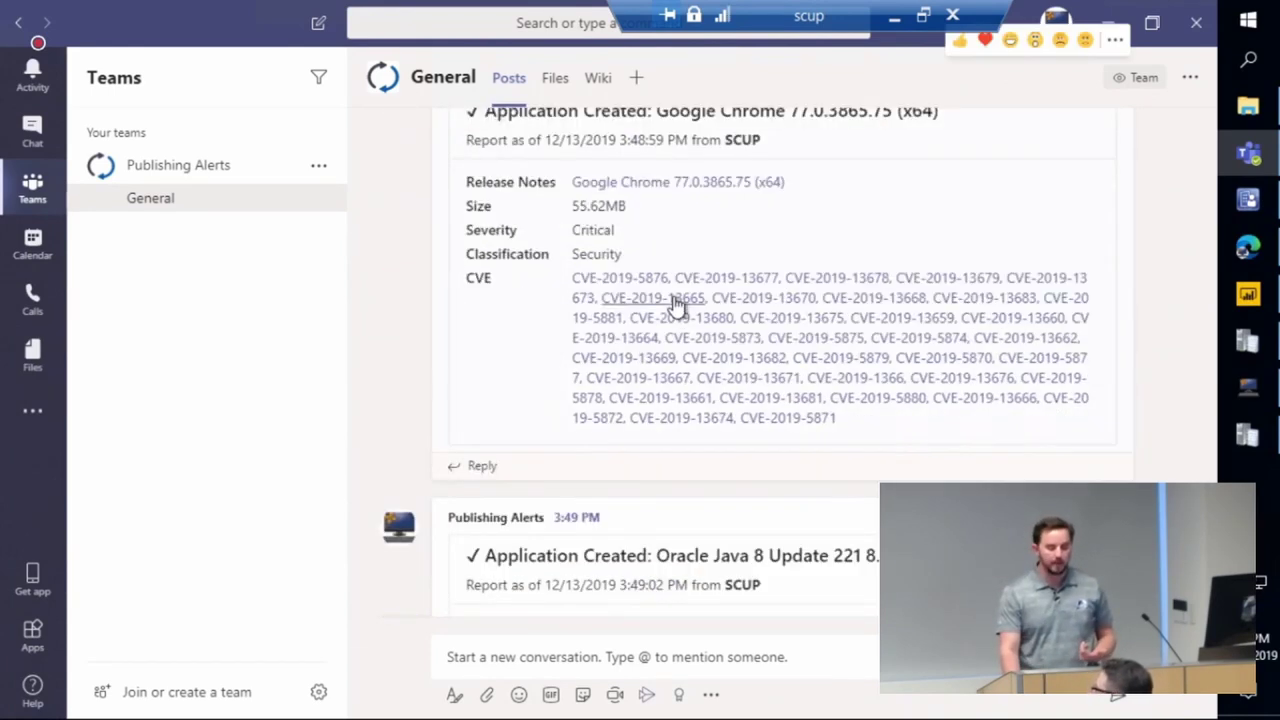
{"action": "left_click", "coordinate": [613, 186]}
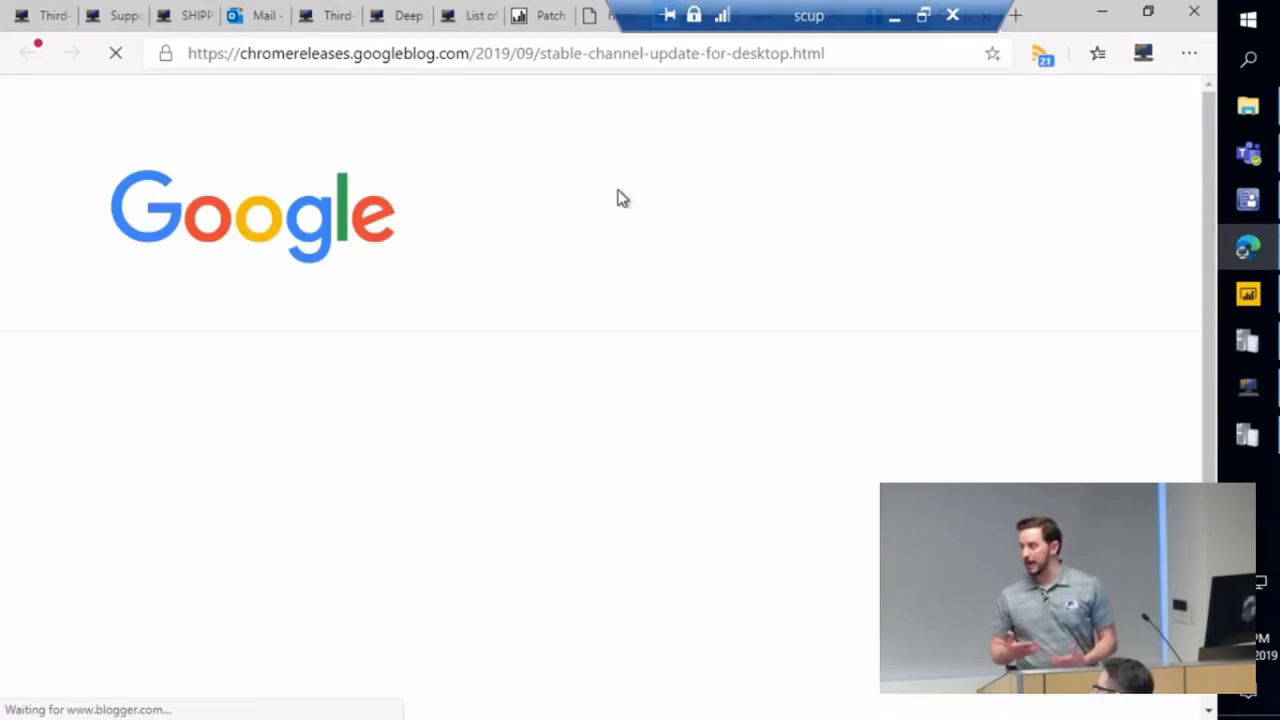
{"action": "left_click", "coordinate": [1101, 11]}
Open the CVE-2019-5876 details page, then return to Configuration Manager
{"action": "left_click", "coordinate": [650, 279]}
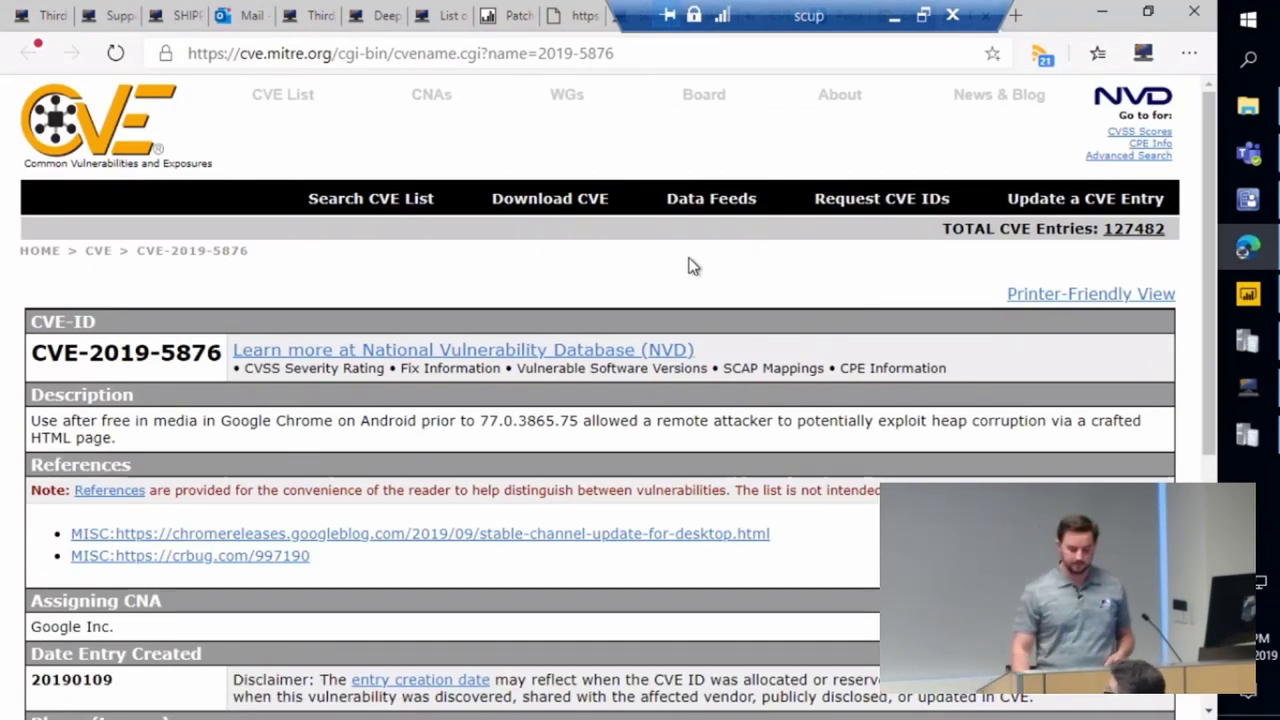
{"action": "left_click", "coordinate": [1101, 11]}
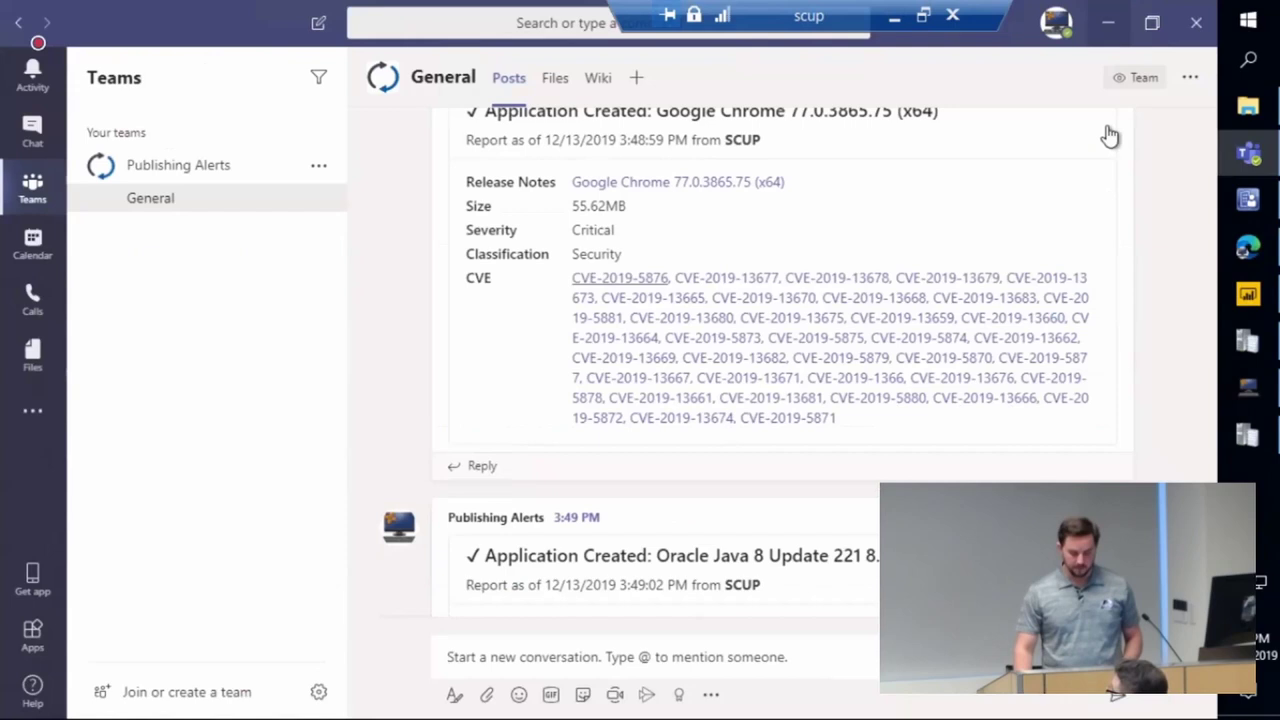
{"action": "left_click", "coordinate": [1250, 202]}
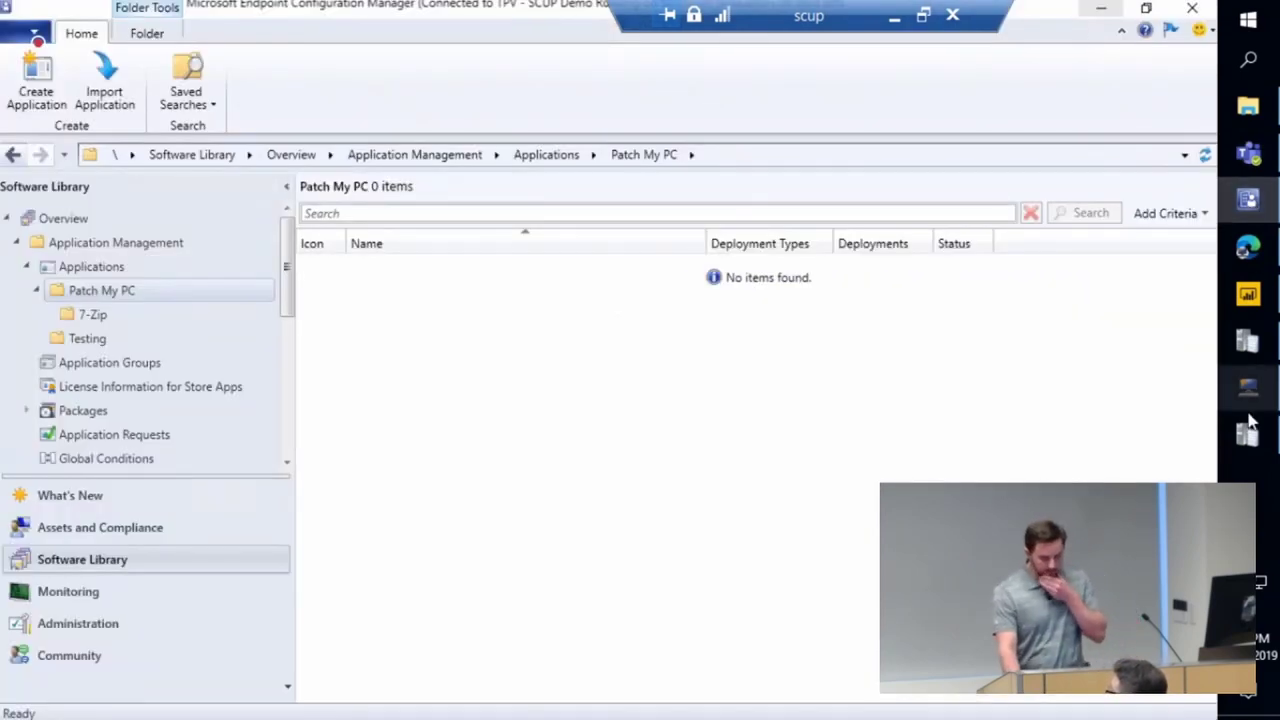
Review the Sync Schedule, Updates and Applications settings, ending on the daily 7:00 PM sync schedule
{"action": "mouse_move", "coordinate": [1250, 398]}
{"action": "left_click", "coordinate": [1100, 398]}
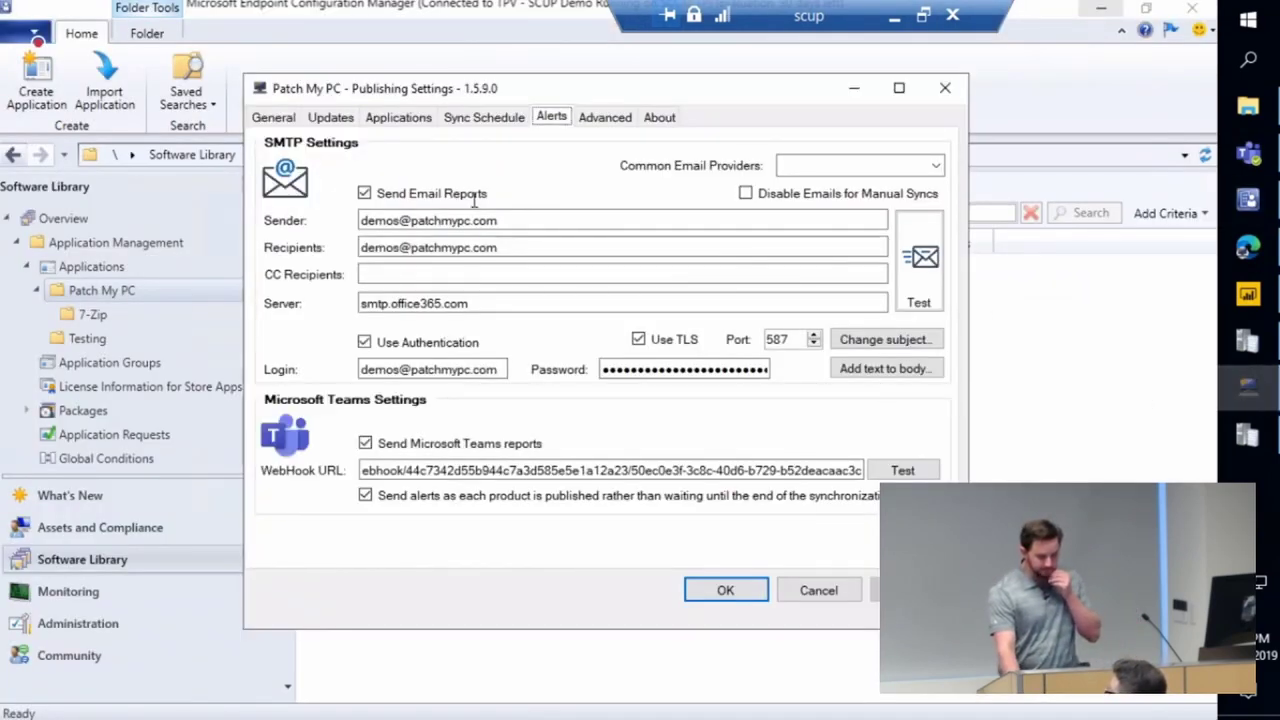
{"action": "left_click", "coordinate": [508, 118]}
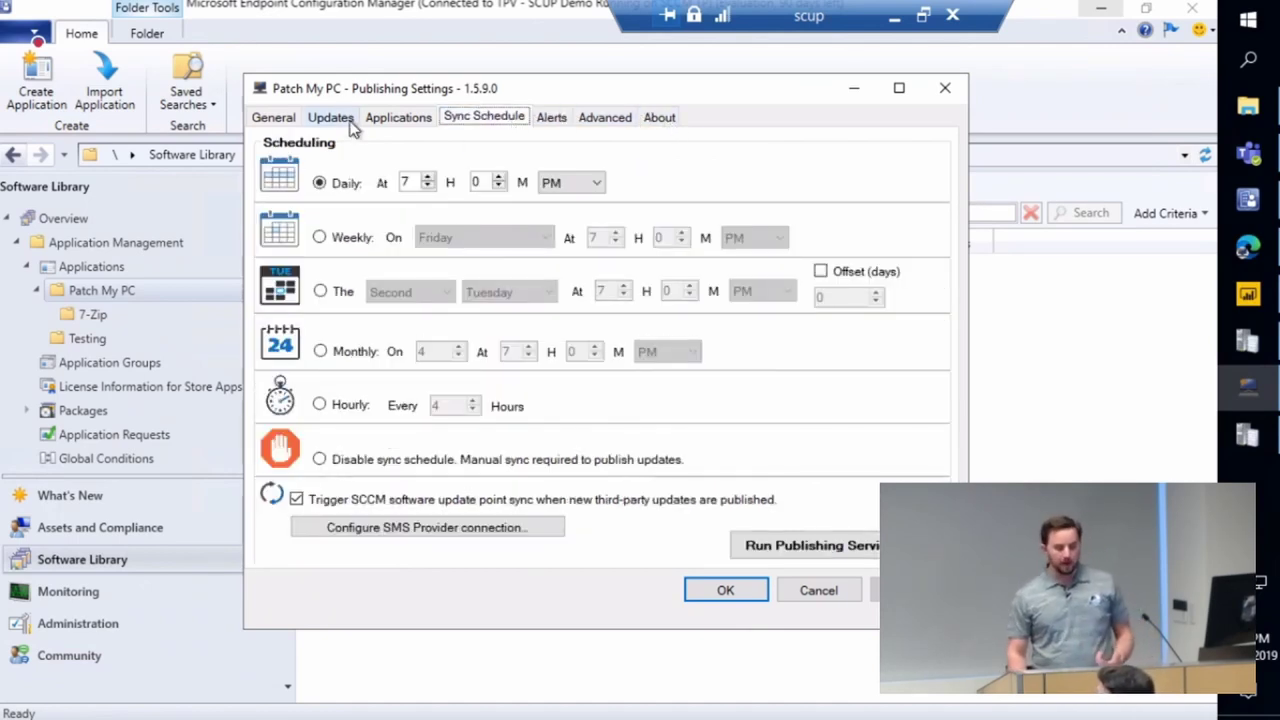
{"action": "left_click", "coordinate": [338, 117]}
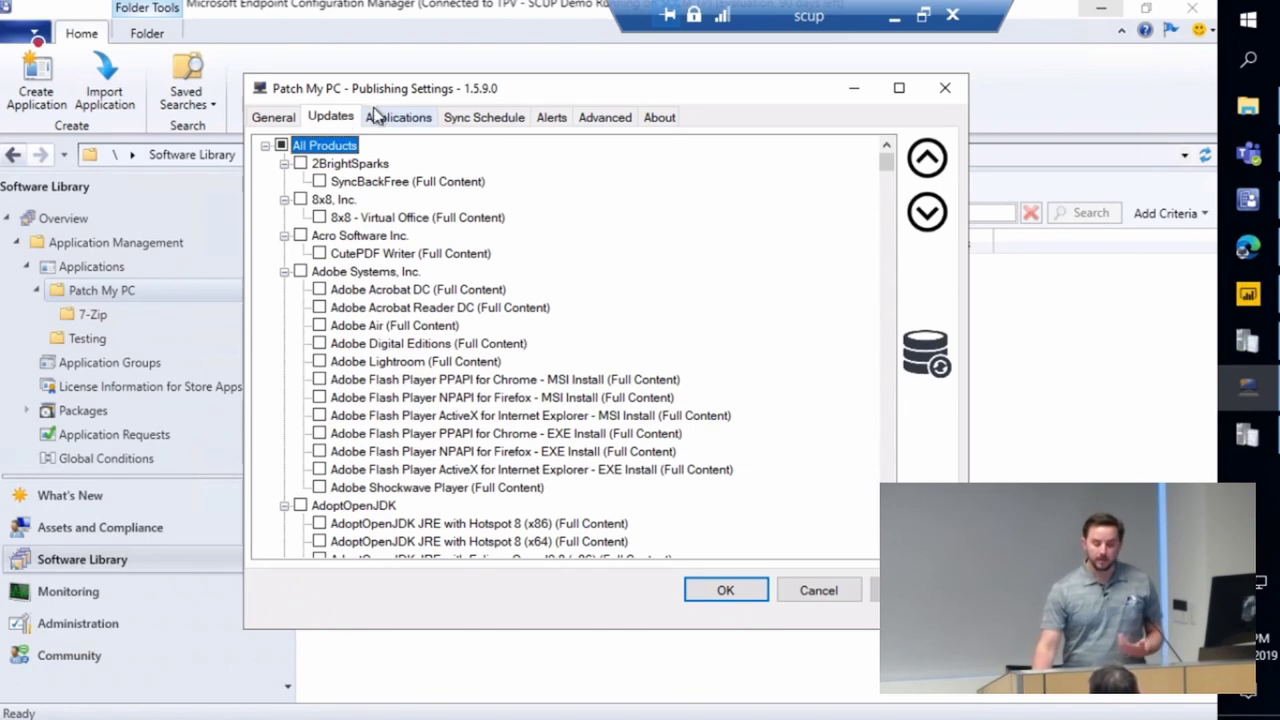
{"action": "left_click", "coordinate": [386, 118]}
{"action": "left_click", "coordinate": [468, 118]}
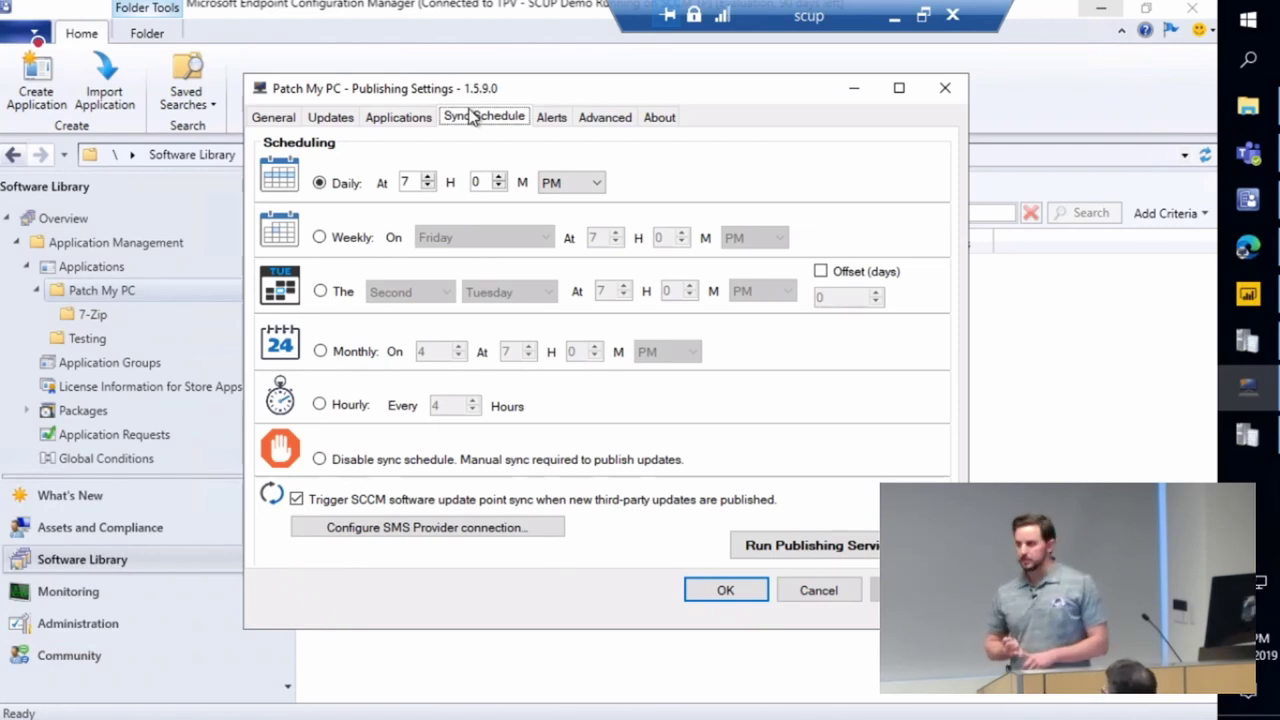
{"action": "left_click", "coordinate": [1247, 248]}
Pop out a Patch My PC report email, follow its Google Chrome link, and confirm Publishing Settings with OK
{"action": "left_click", "coordinate": [244, 16]}
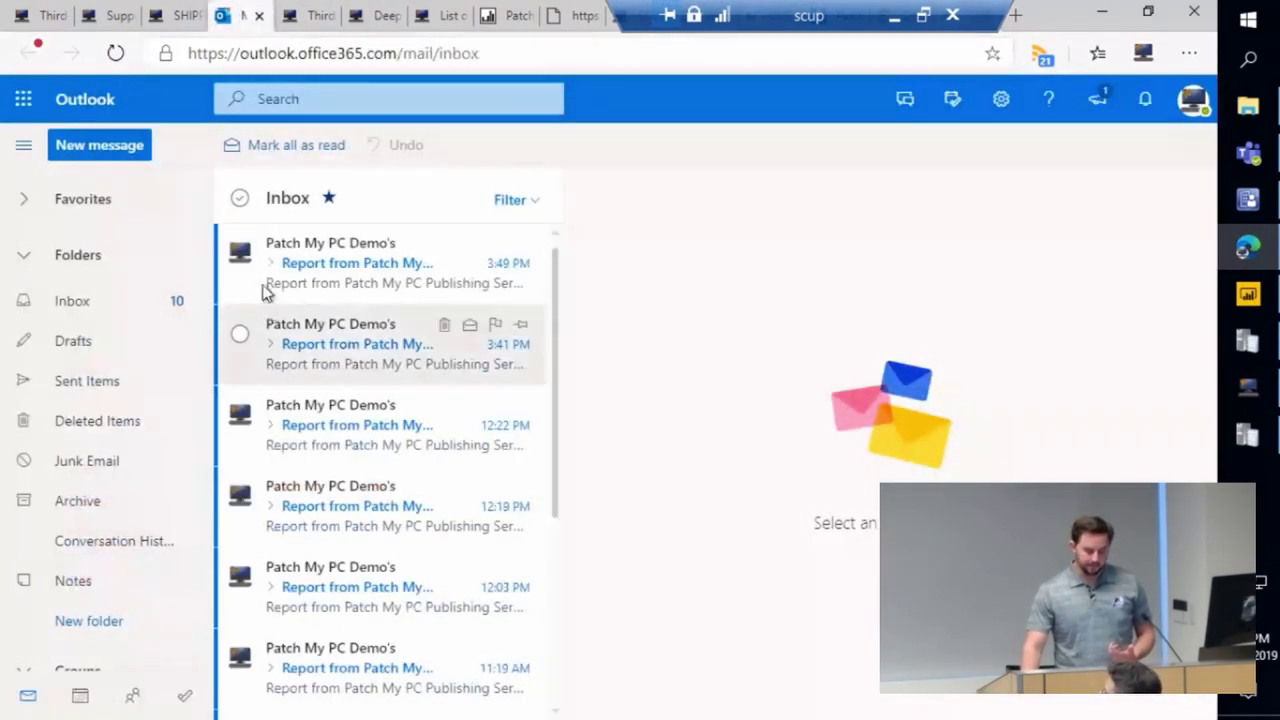
{"action": "left_click", "coordinate": [358, 265]}
{"action": "right_click", "coordinate": [358, 264]}
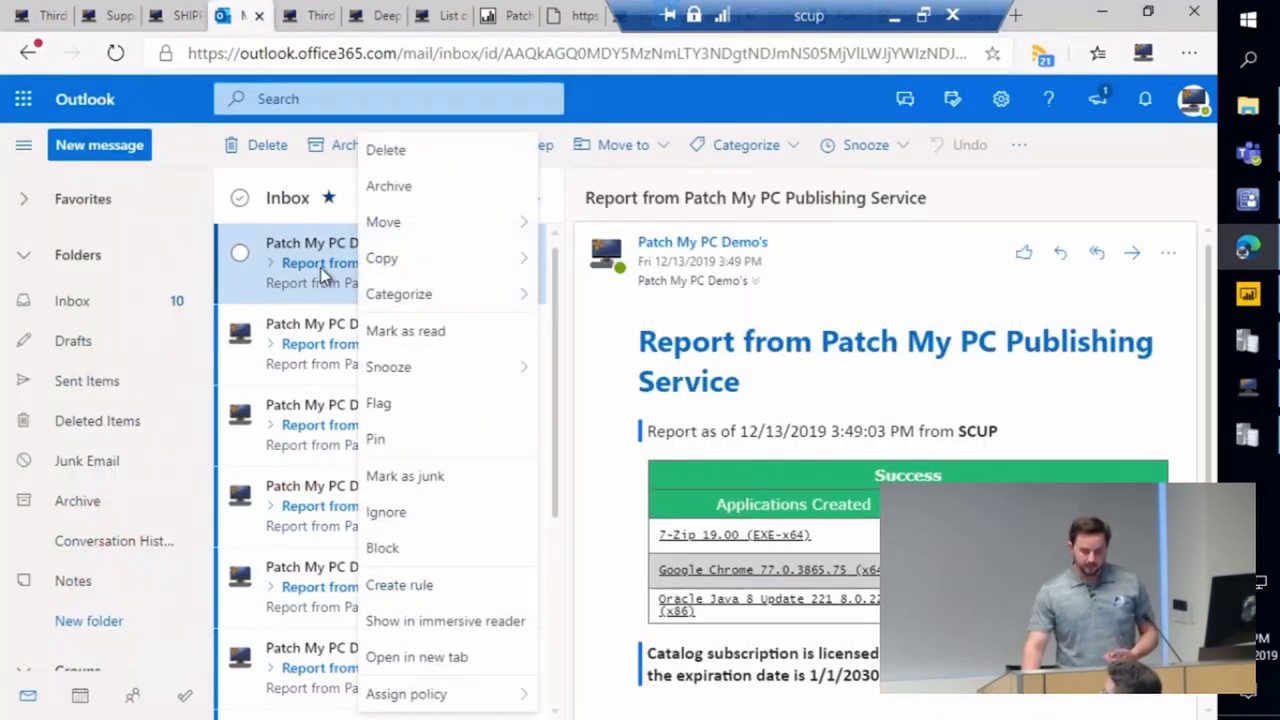
{"action": "double_click", "coordinate": [322, 340]}
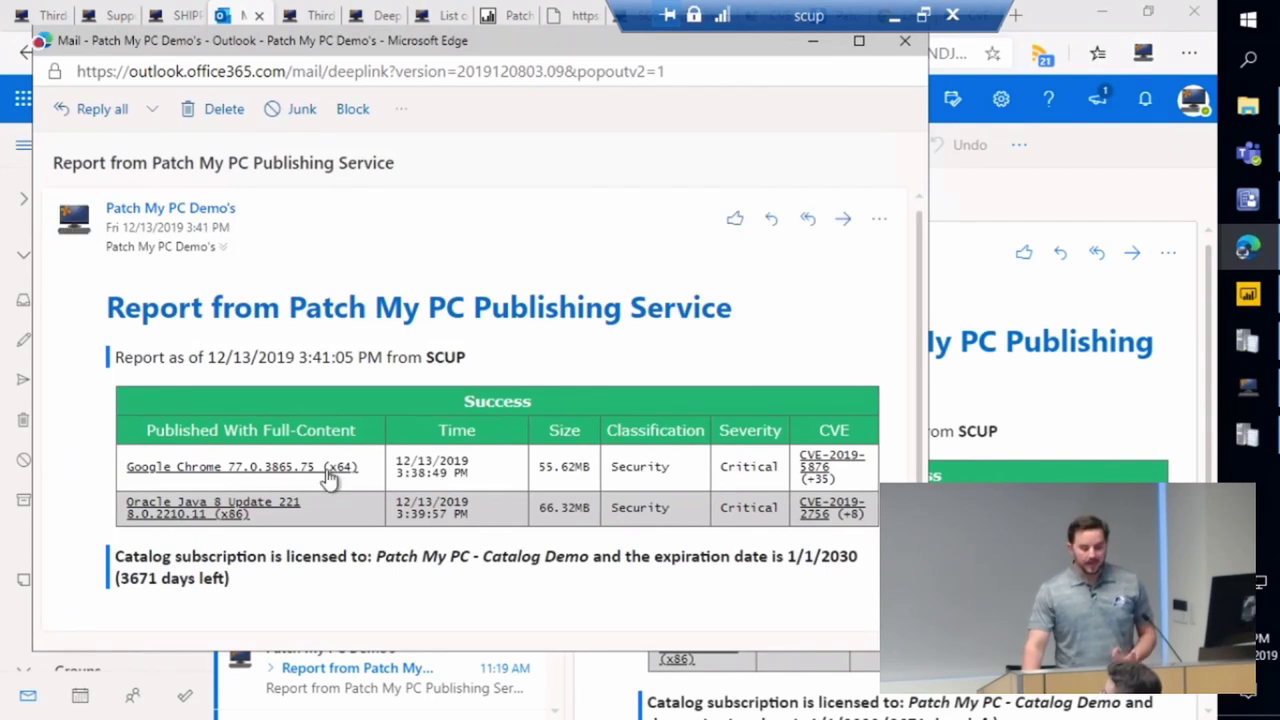
{"action": "left_click", "coordinate": [323, 476]}
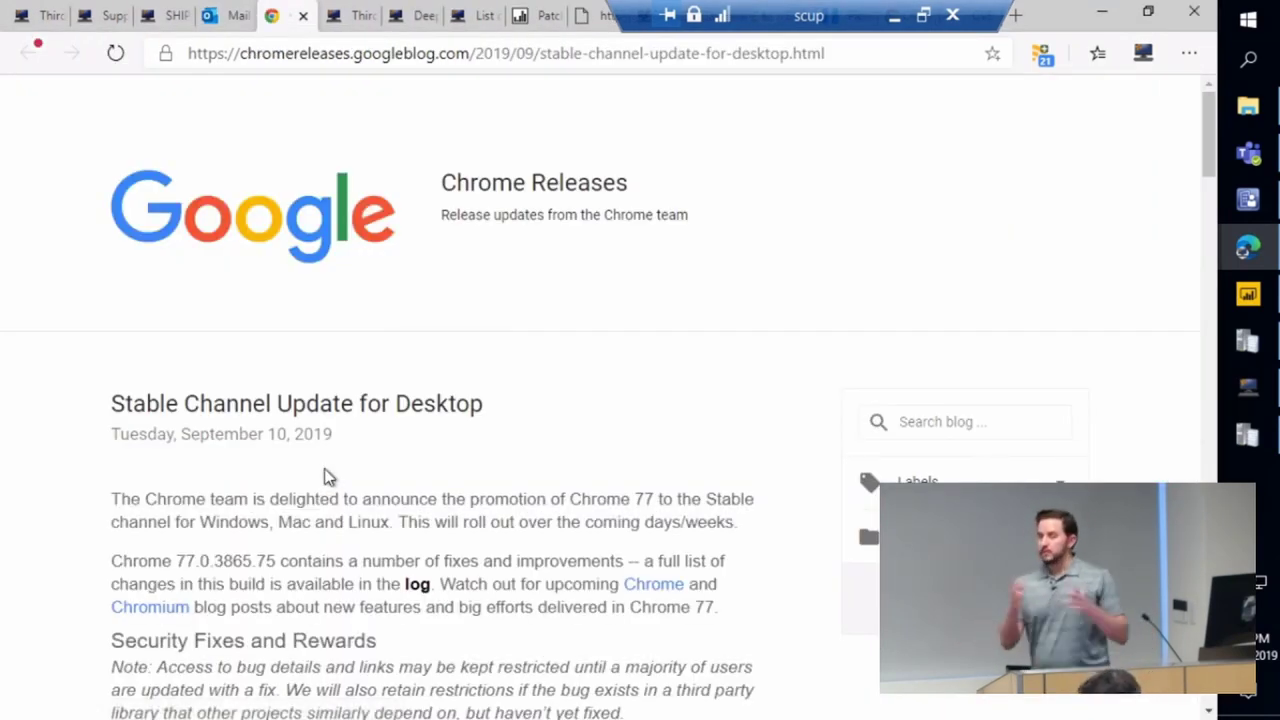
{"action": "left_click", "coordinate": [1250, 397]}
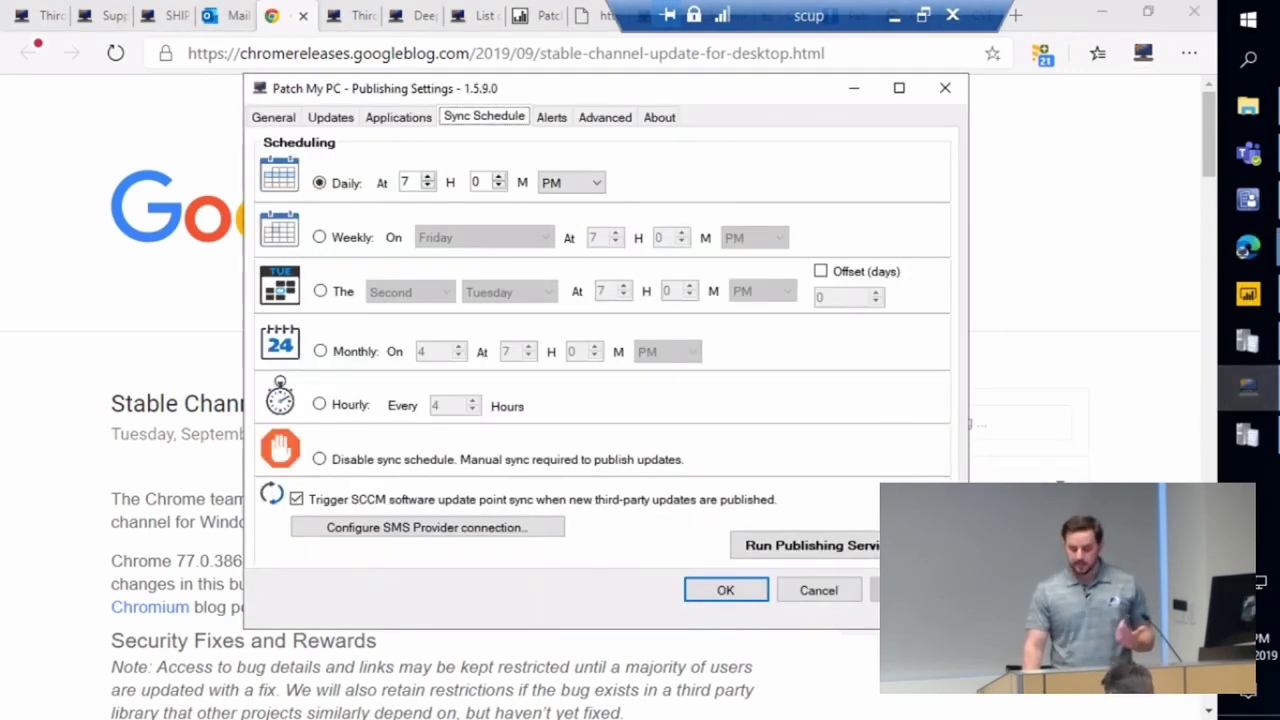
{"action": "left_click", "coordinate": [757, 591]}
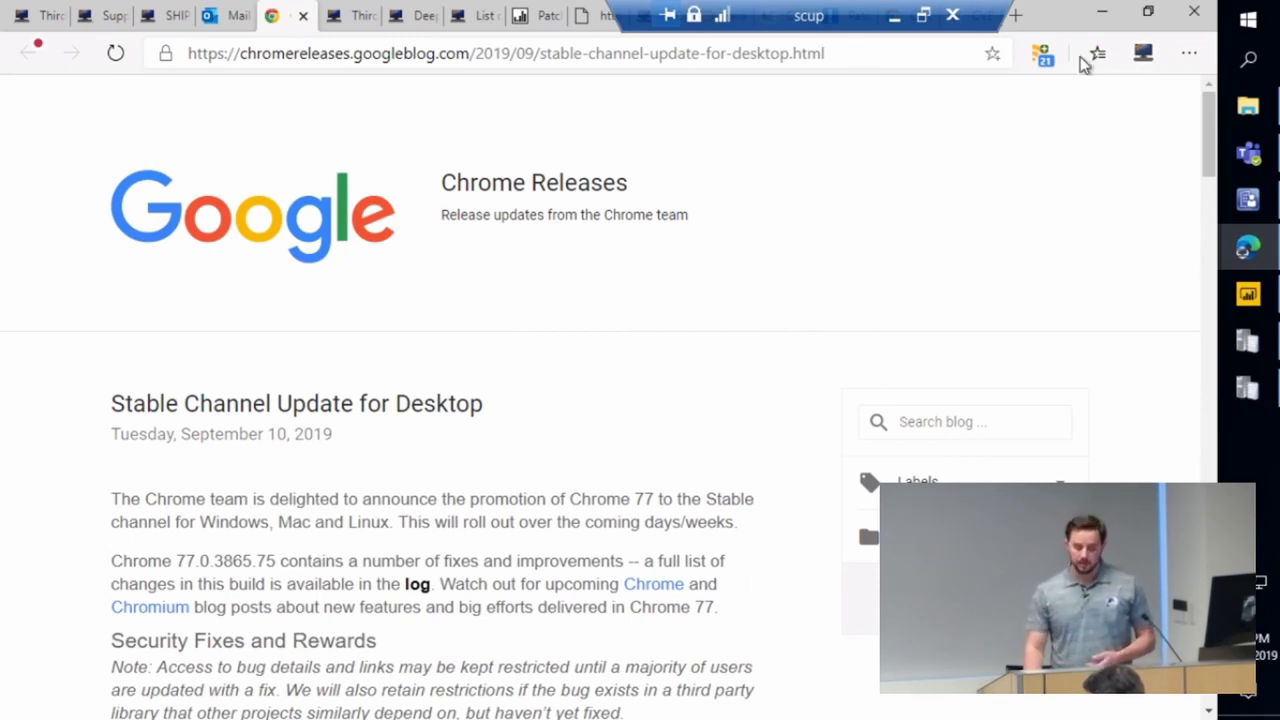
Show All Software Updates with a wider Title column and a taller update list
{"action": "left_click", "coordinate": [1252, 210]}
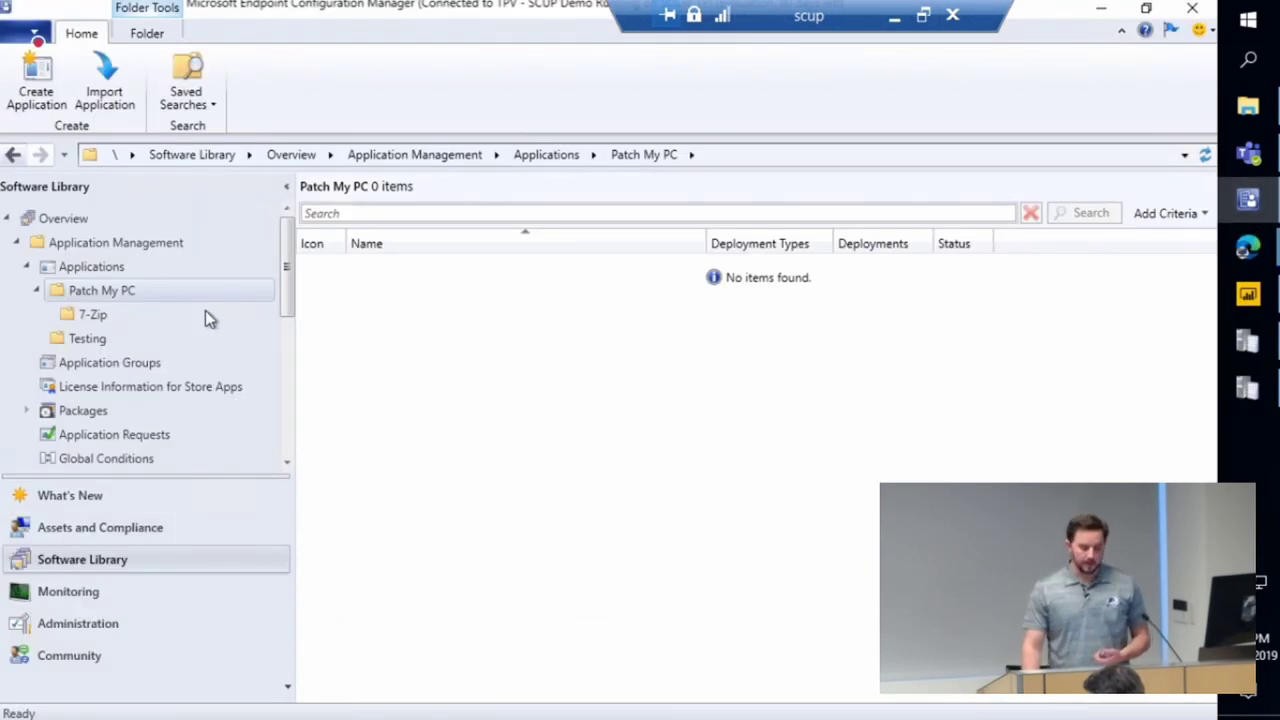
{"action": "scroll", "coordinate": [150, 435], "scroll_direction": "down", "scroll_amount": 2}
{"action": "scroll", "coordinate": [145, 430], "scroll_direction": "down", "scroll_amount": 1}
{"action": "left_click", "coordinate": [132, 436]}
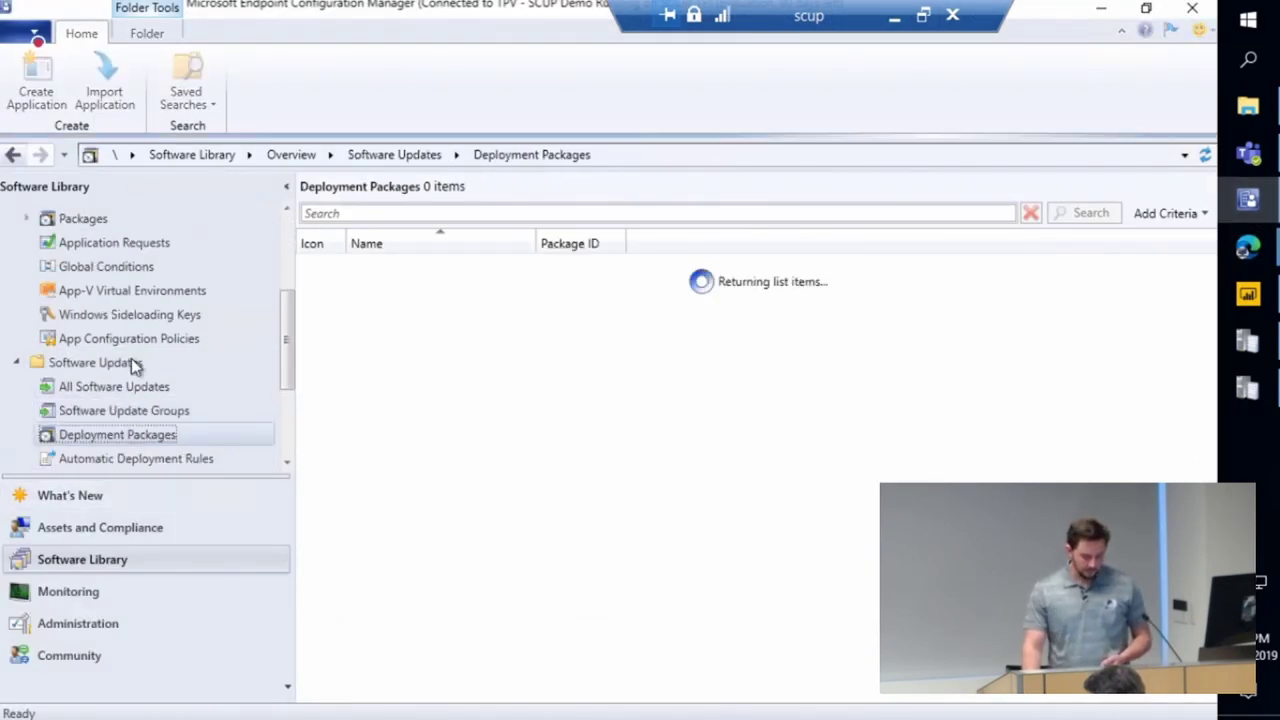
{"action": "left_click", "coordinate": [120, 389]}
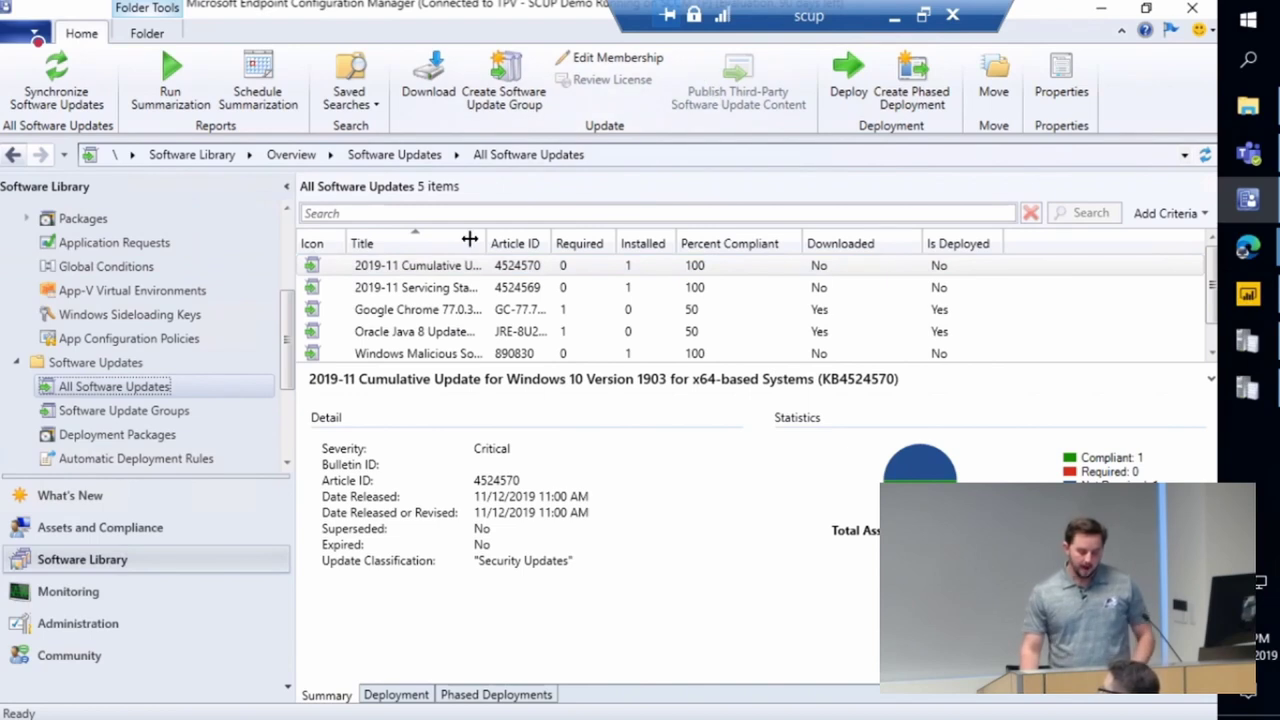
{"action": "left_click_drag", "start_coordinate": [487, 243], "coordinate": [628, 250]}
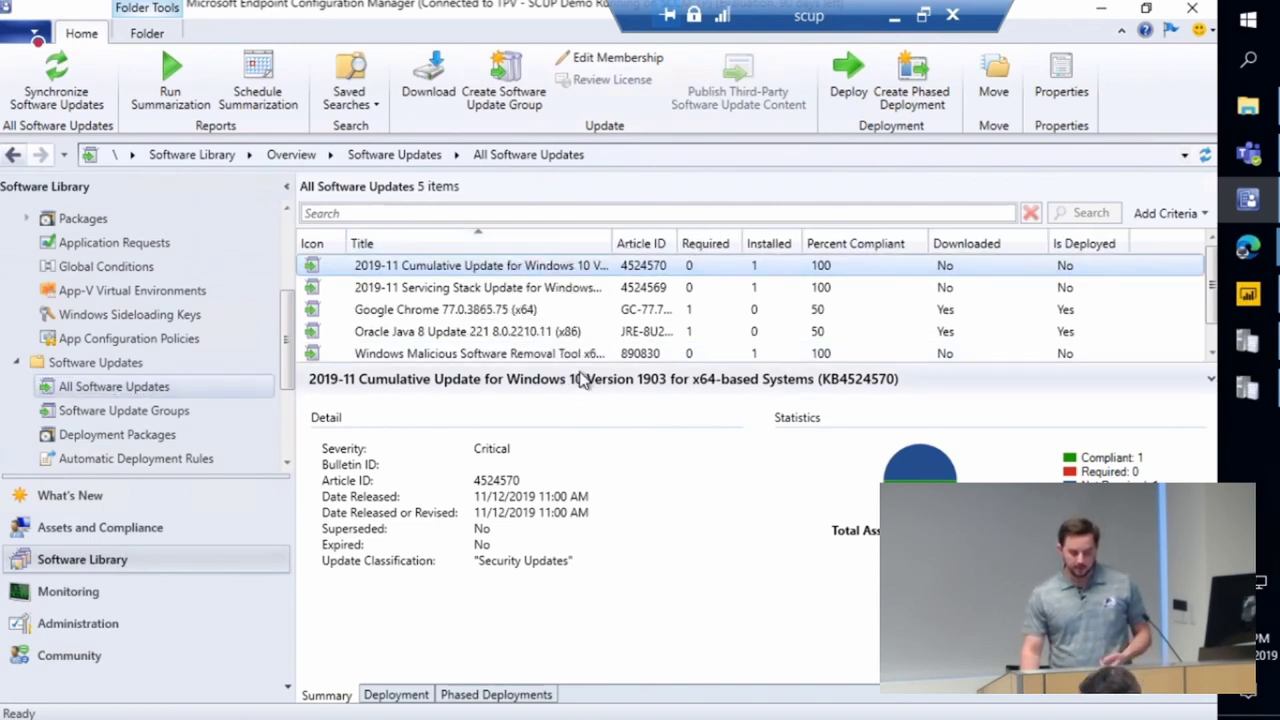
{"action": "left_click_drag", "start_coordinate": [590, 368], "coordinate": [610, 430]}
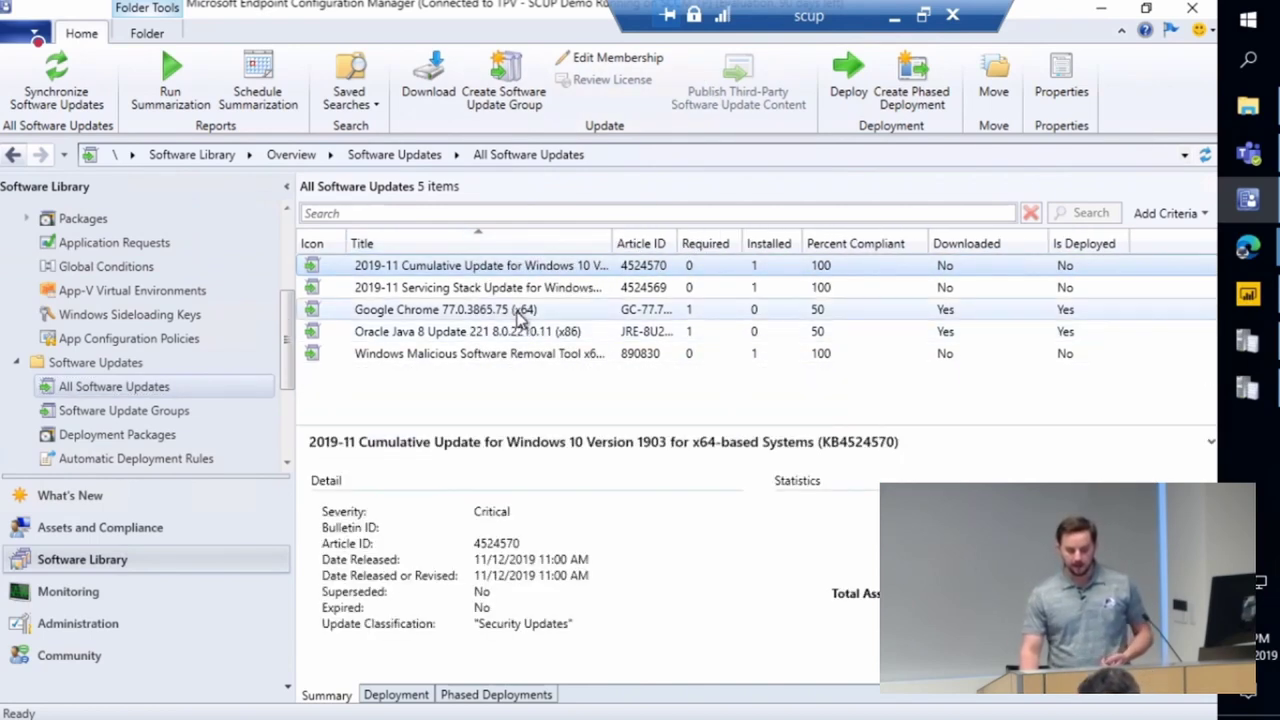
Review the details of the Google Chrome 77.0.3865.75 and Oracle Java 8 Update 221 updates
{"action": "left_click", "coordinate": [533, 312]}
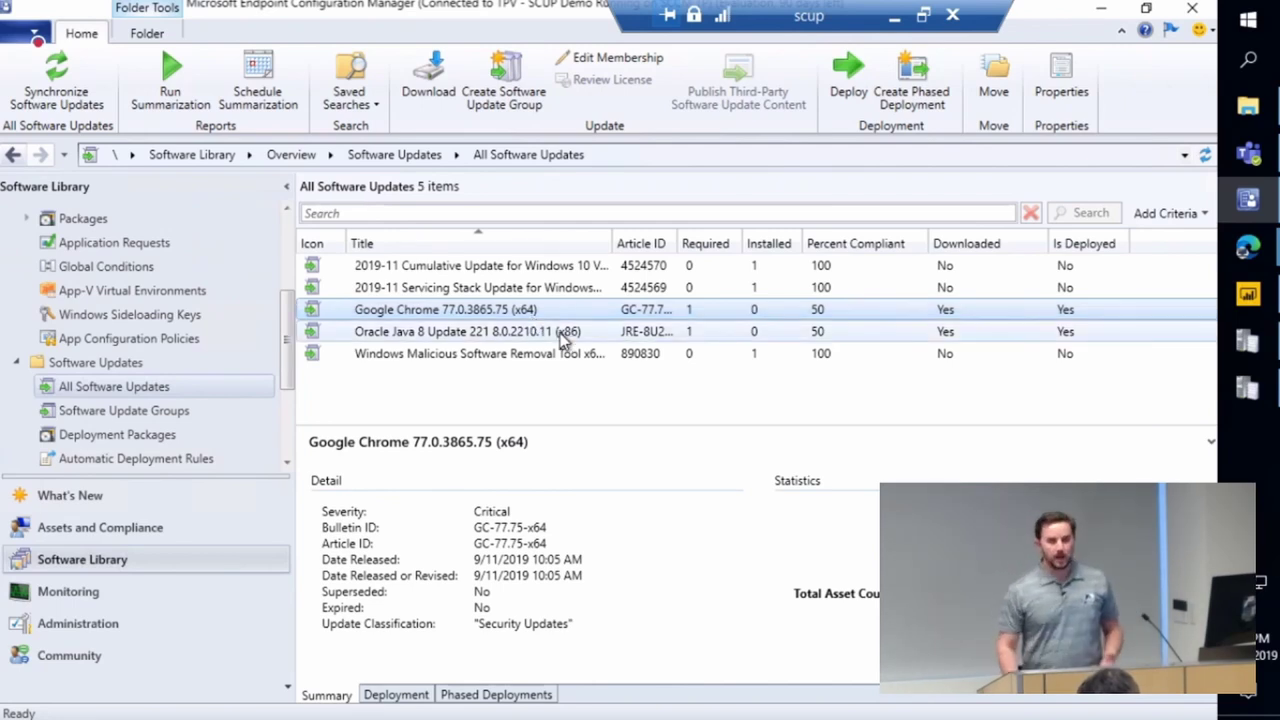
{"action": "left_click", "coordinate": [565, 338]}
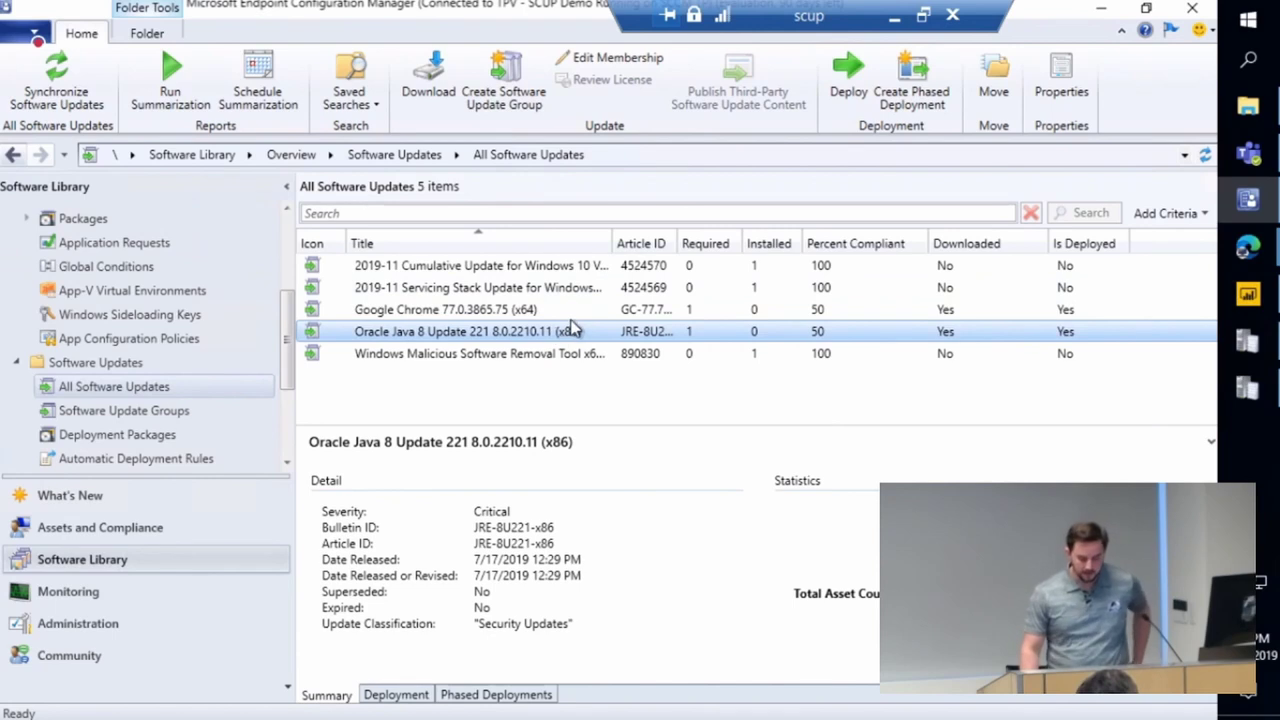
{"action": "left_click", "coordinate": [470, 310]}
{"action": "scroll", "coordinate": [222, 330], "scroll_direction": "up", "scroll_amount": 2}
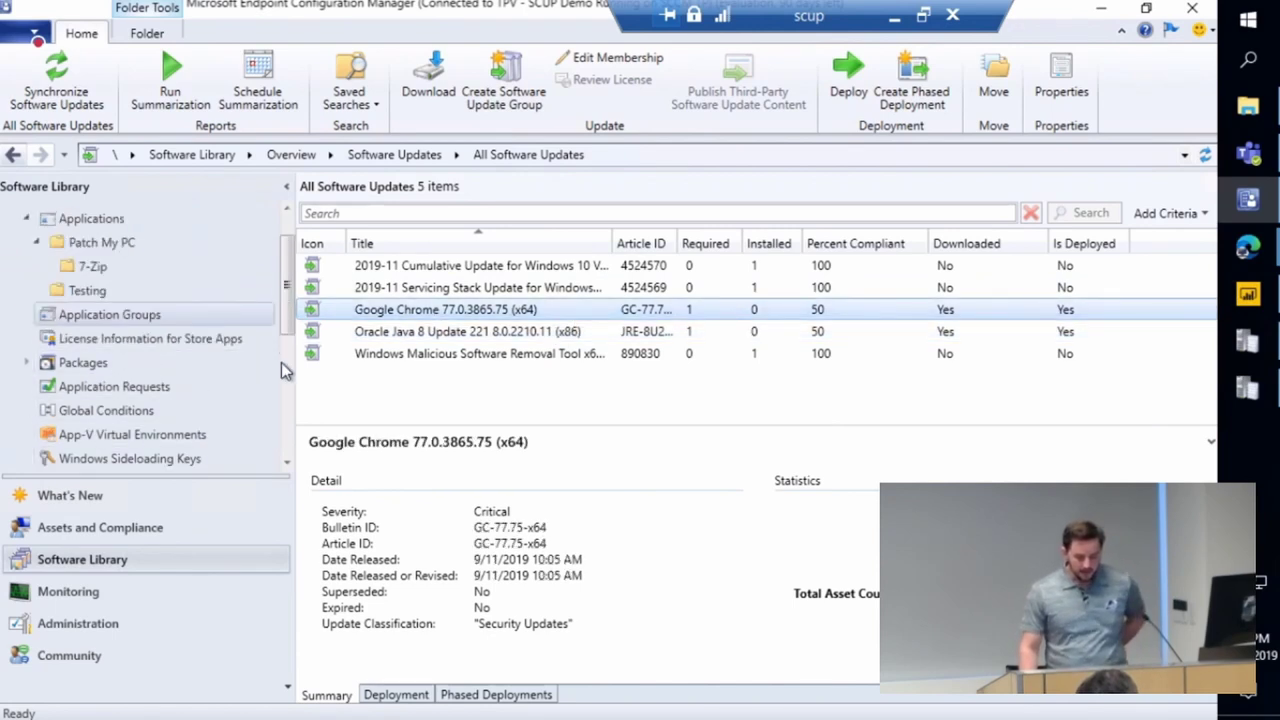
Filter All Software Updates by Vendor set to Patch My PC and run the search
{"action": "left_click", "coordinate": [1165, 213]}
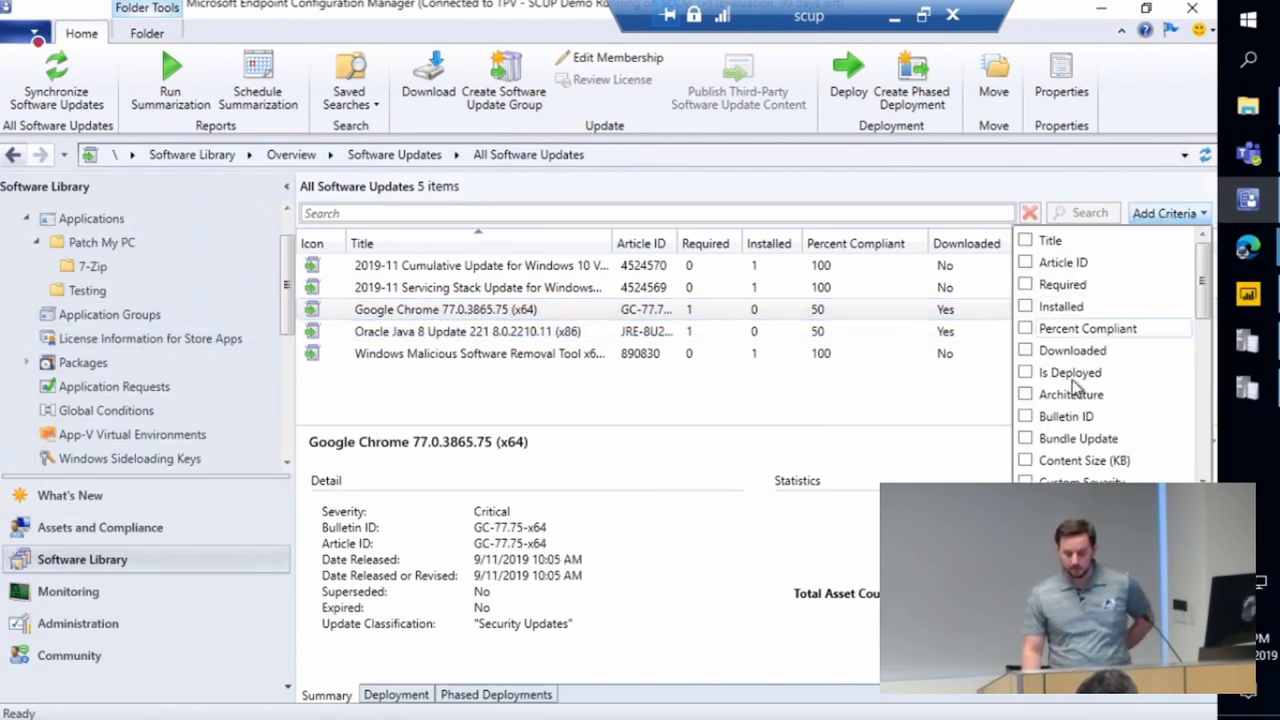
{"action": "scroll", "coordinate": [1070, 400], "scroll_direction": "down", "scroll_amount": 10}
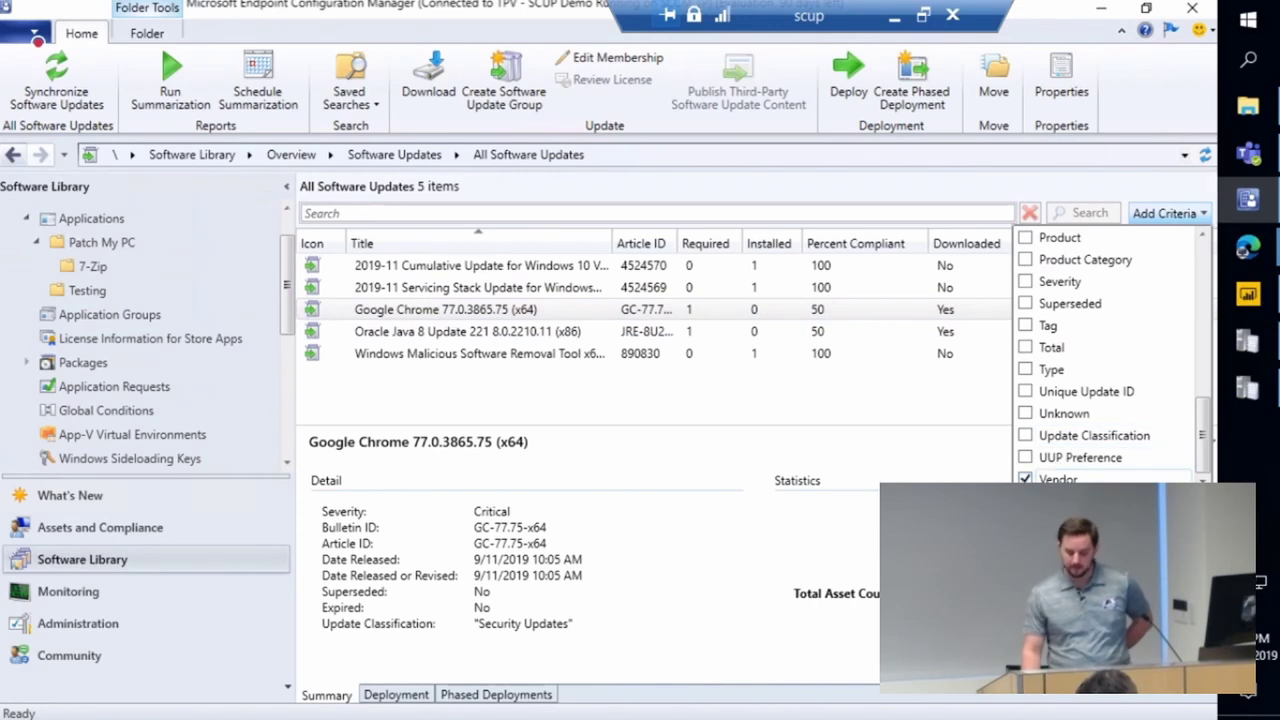
{"action": "left_click", "coordinate": [809, 383]}
{"action": "left_click", "coordinate": [430, 250]}
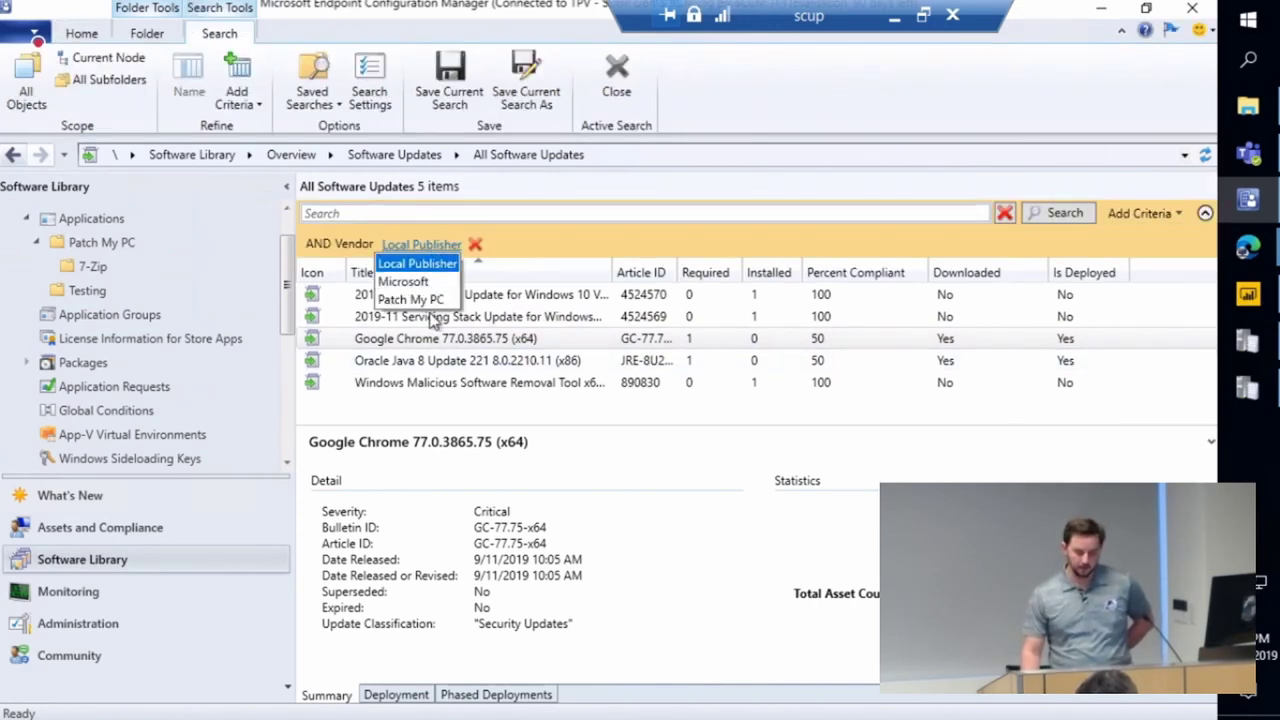
{"action": "left_click", "coordinate": [415, 299]}
{"action": "left_click", "coordinate": [1058, 216]}
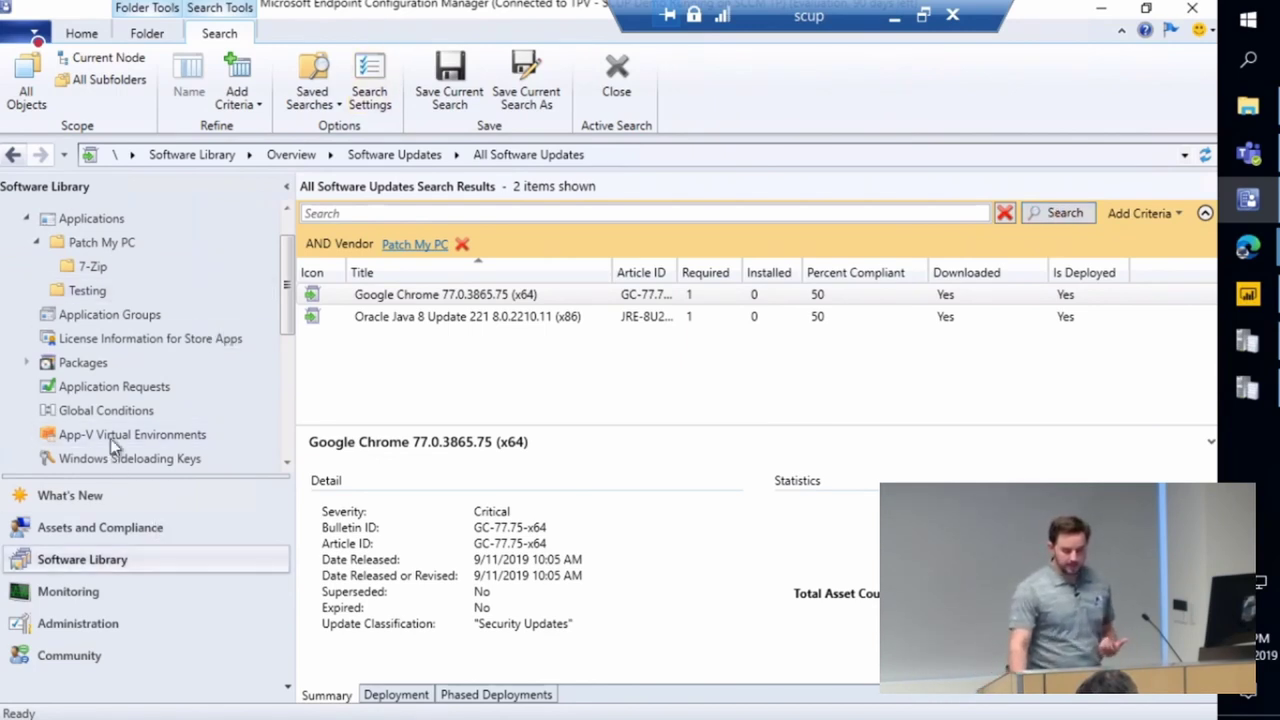
{"action": "scroll", "coordinate": [129, 425], "scroll_direction": "down", "scroll_amount": 2}
{"action": "scroll", "coordinate": [128, 422], "scroll_direction": "down", "scroll_amount": 3}
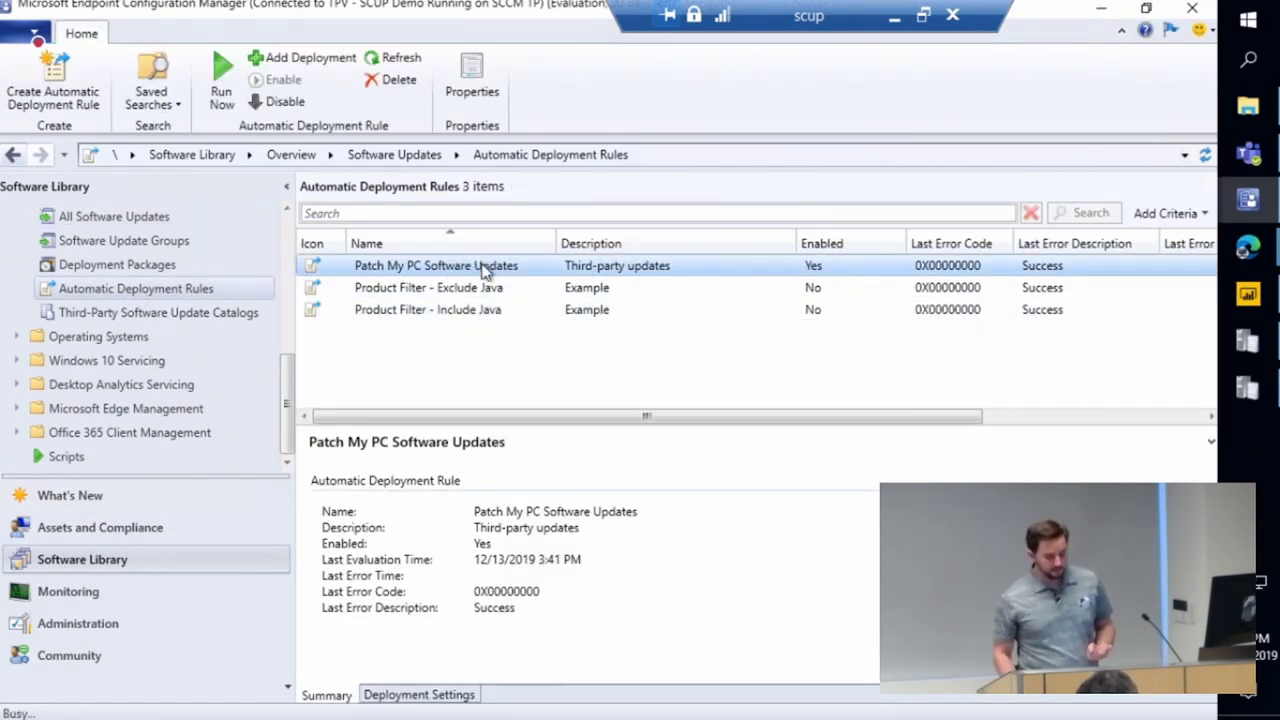
Preview the updates matched by the Patch My PC Software Updates rule's criteria, then cancel
{"action": "double_click", "coordinate": [480, 268]}
{"action": "left_click", "coordinate": [510, 120]}
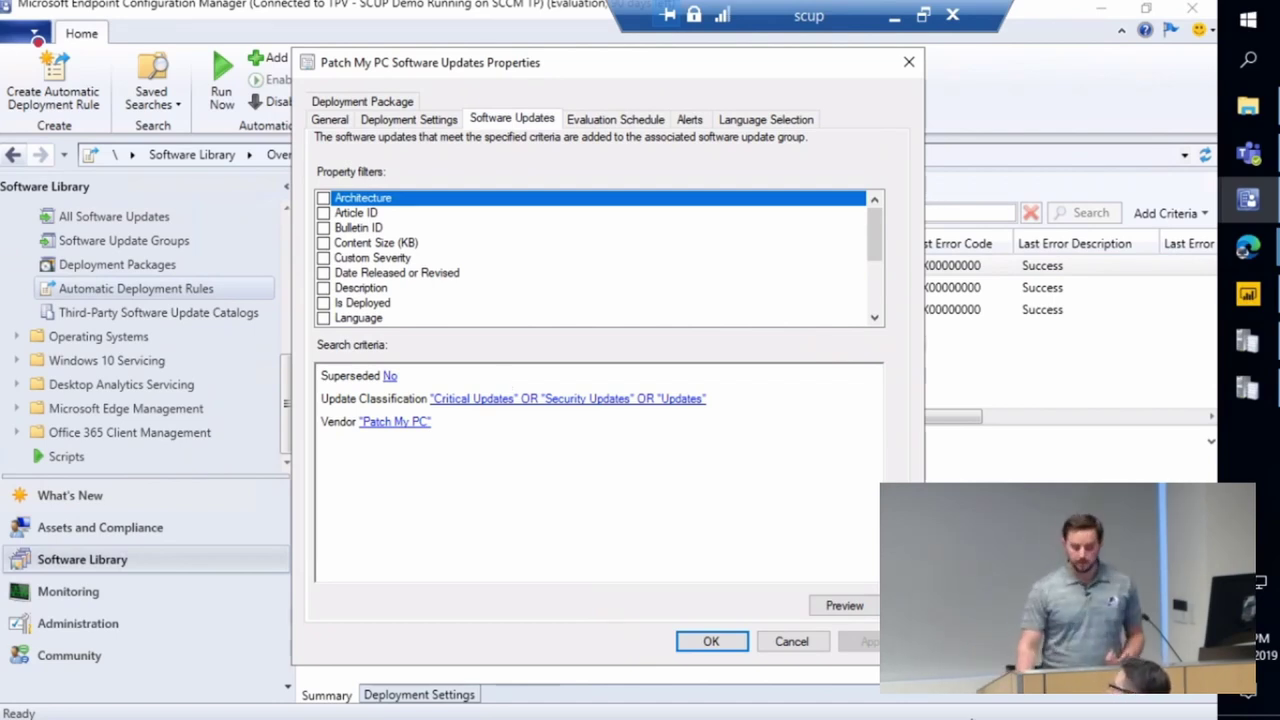
{"action": "left_click", "coordinate": [840, 606]}
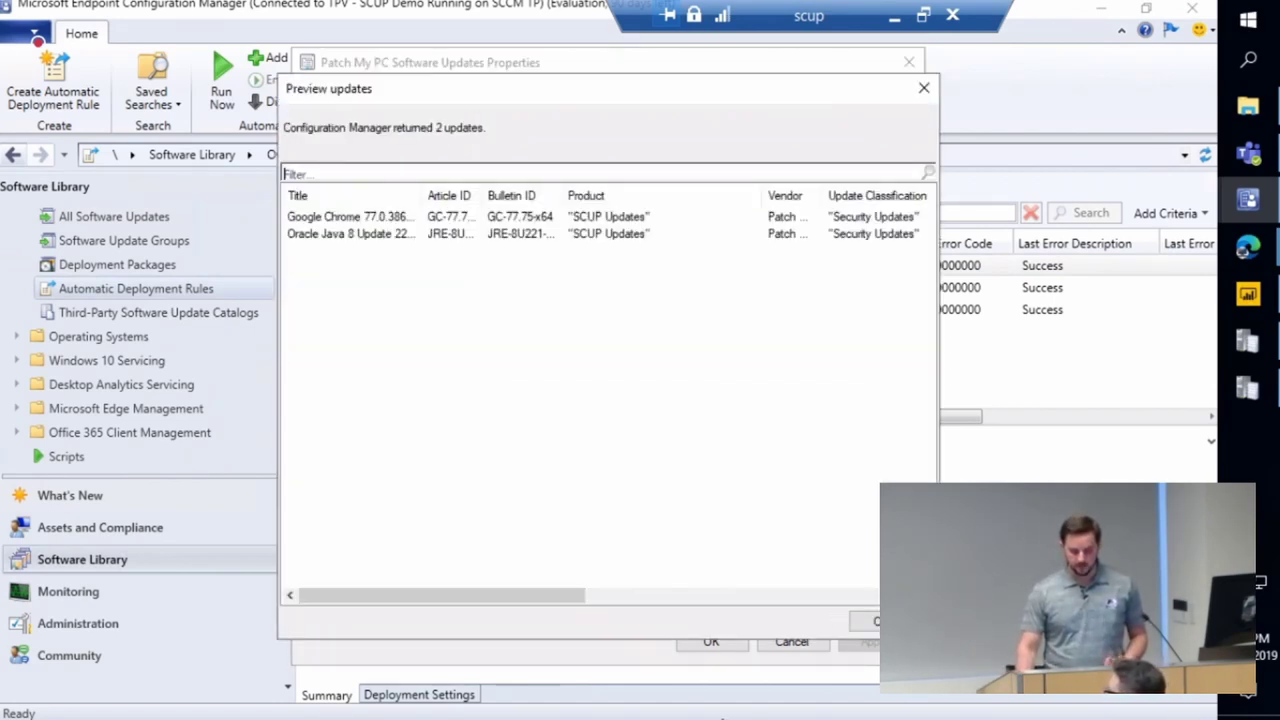
{"action": "left_click", "coordinate": [868, 626]}
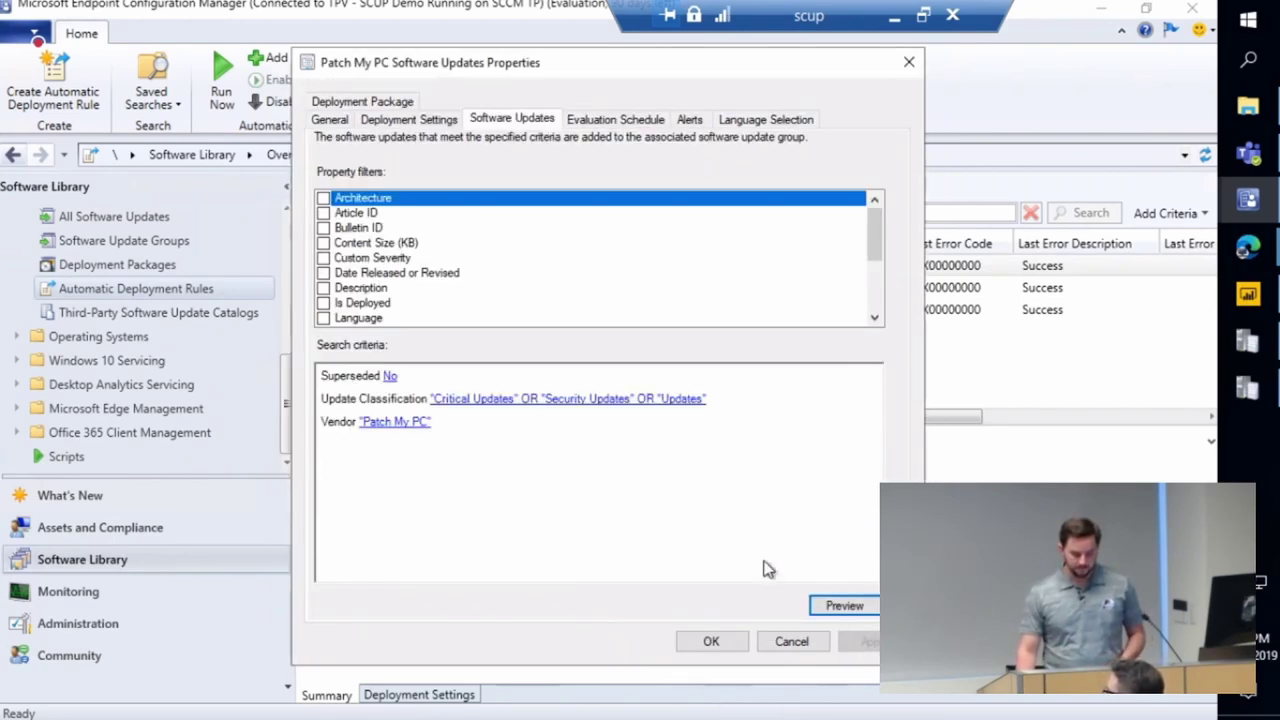
{"action": "left_click", "coordinate": [798, 646]}
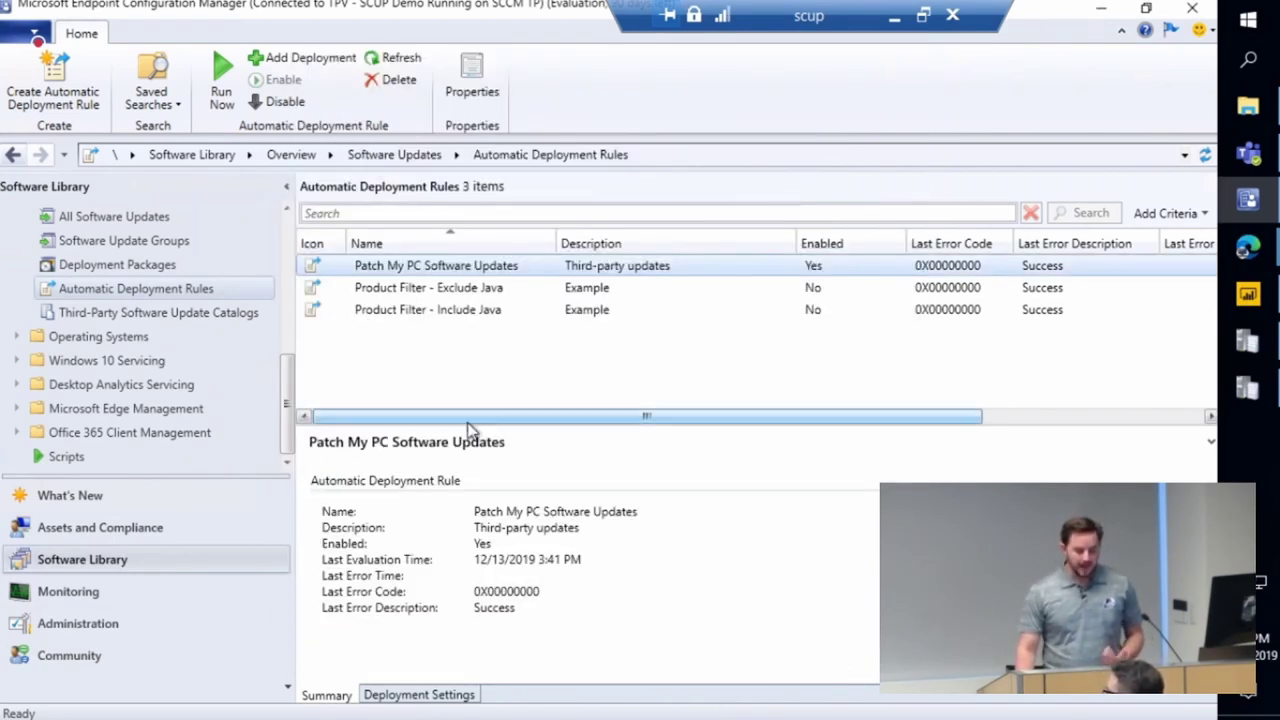
List the rule's three target collections with full names and inspect the IT pilot deployment settings
{"action": "left_click", "coordinate": [420, 693]}
{"action": "left_click", "coordinate": [410, 490]}
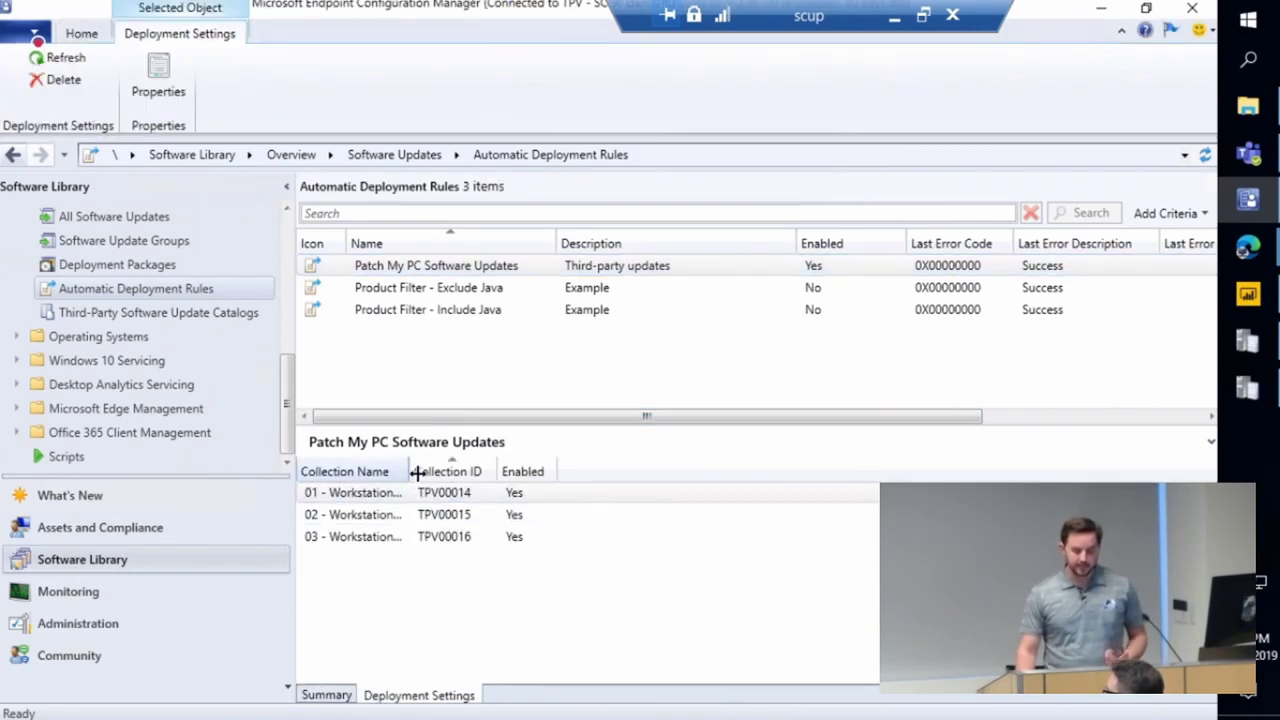
{"action": "left_click_drag", "start_coordinate": [409, 471], "coordinate": [598, 471]}
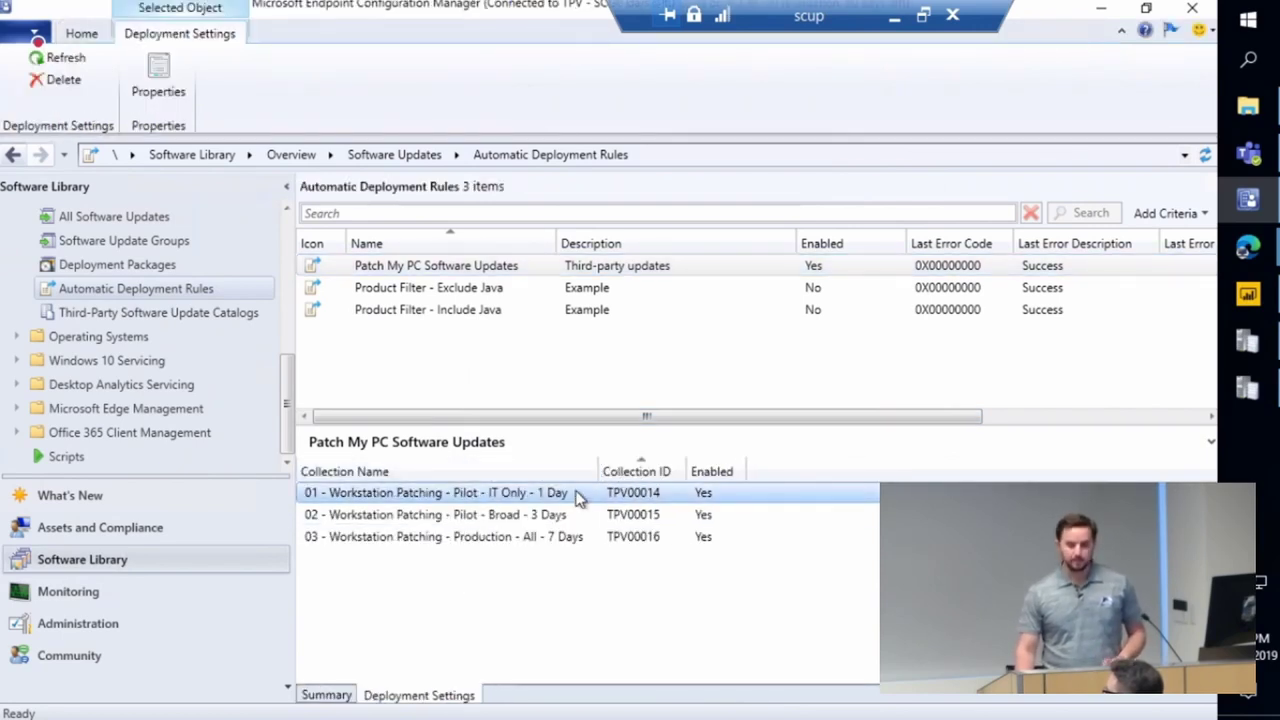
{"action": "double_click", "coordinate": [588, 494]}
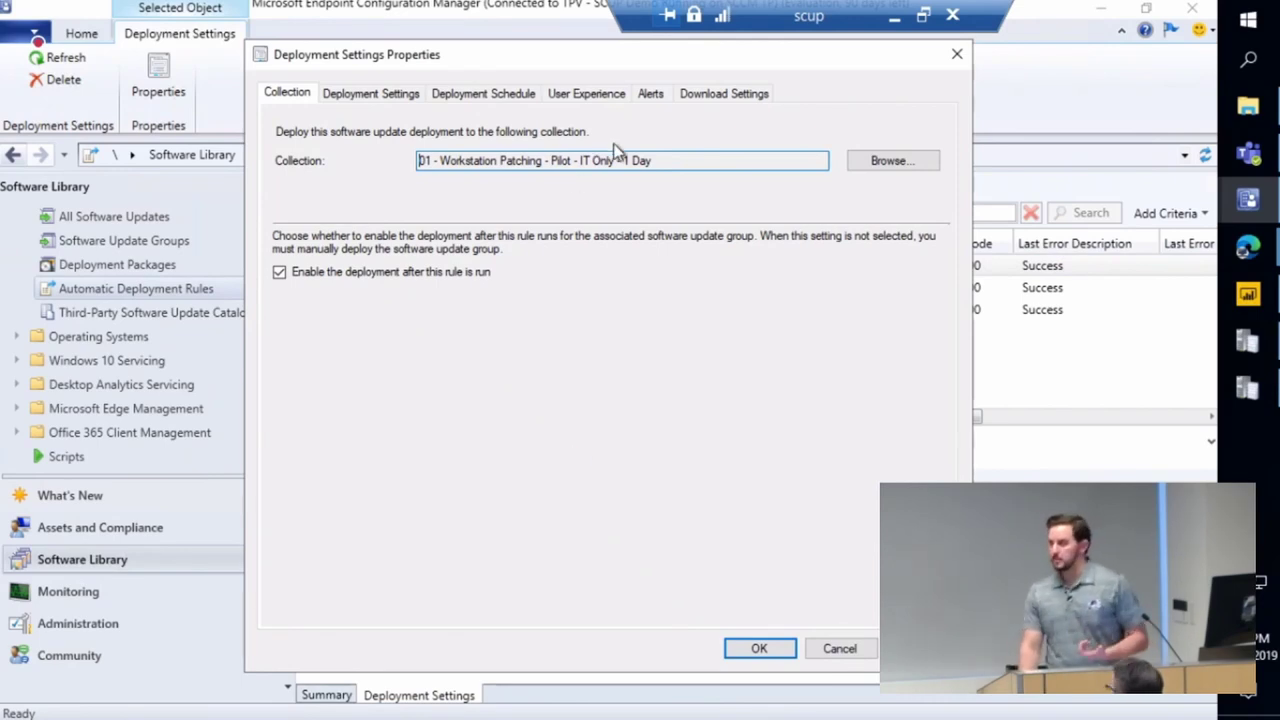
{"action": "left_click", "coordinate": [506, 94]}
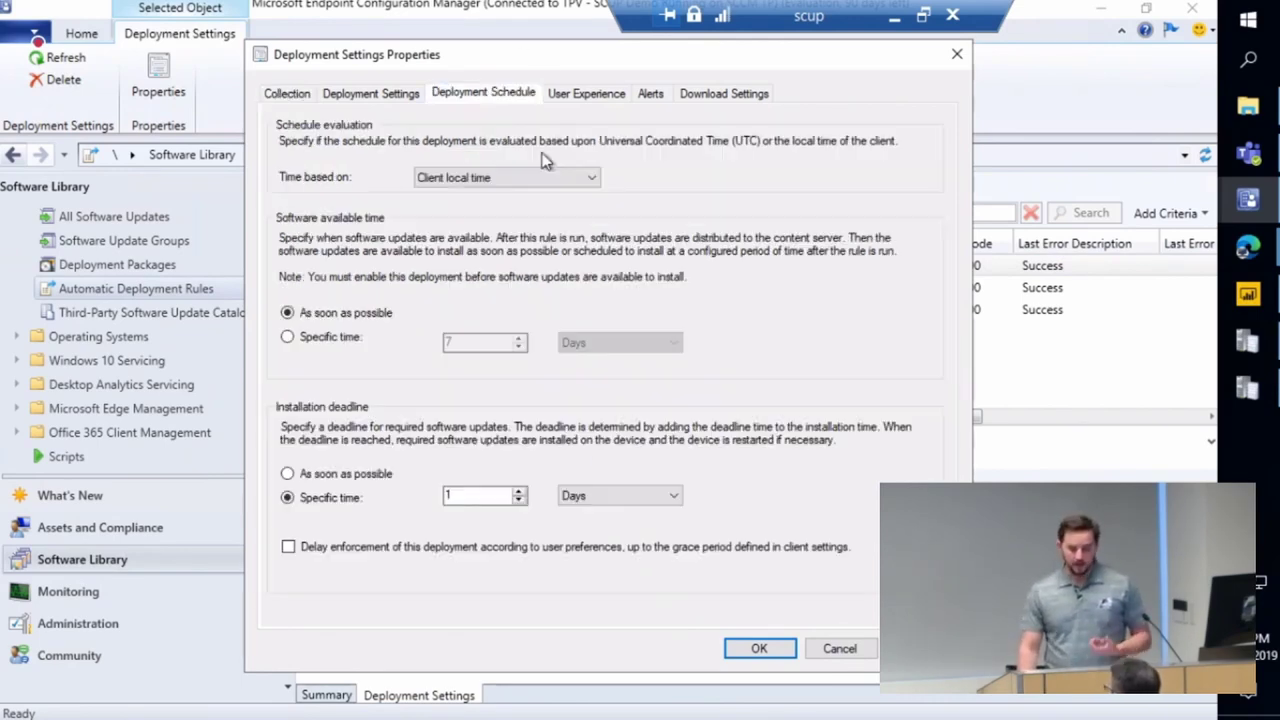
{"action": "left_click", "coordinate": [610, 95]}
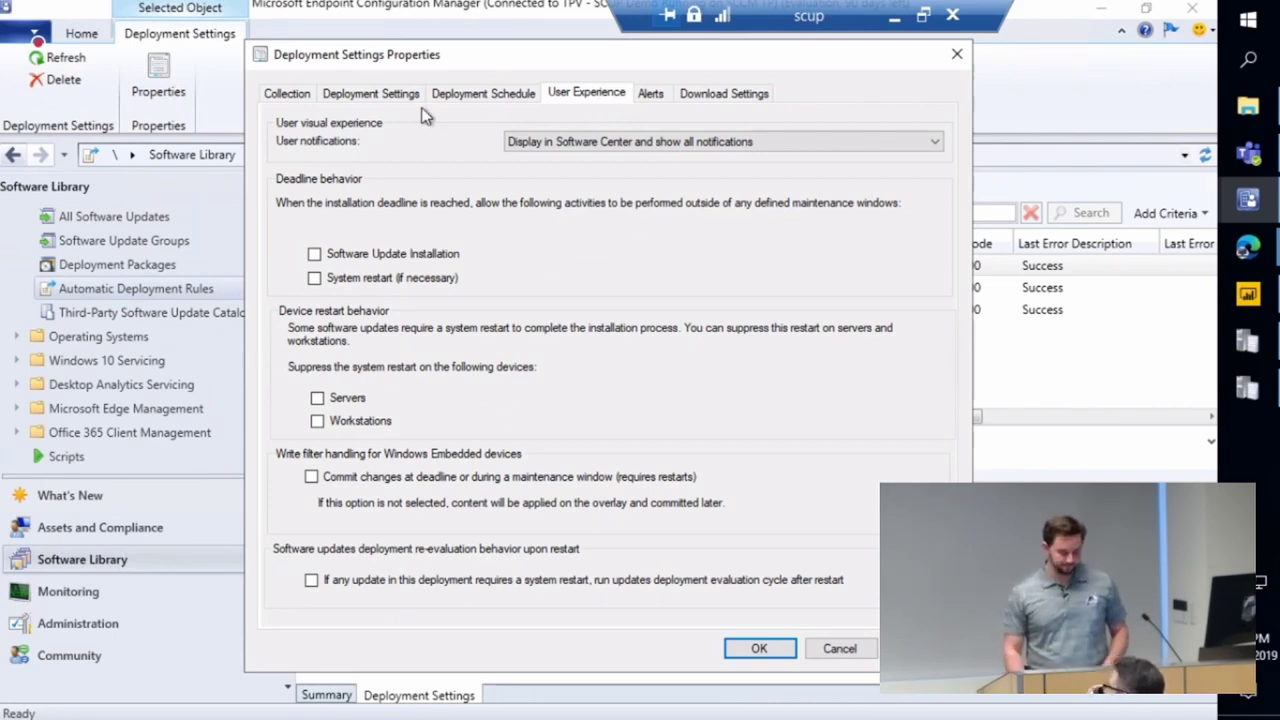
{"action": "left_click", "coordinate": [839, 650]}
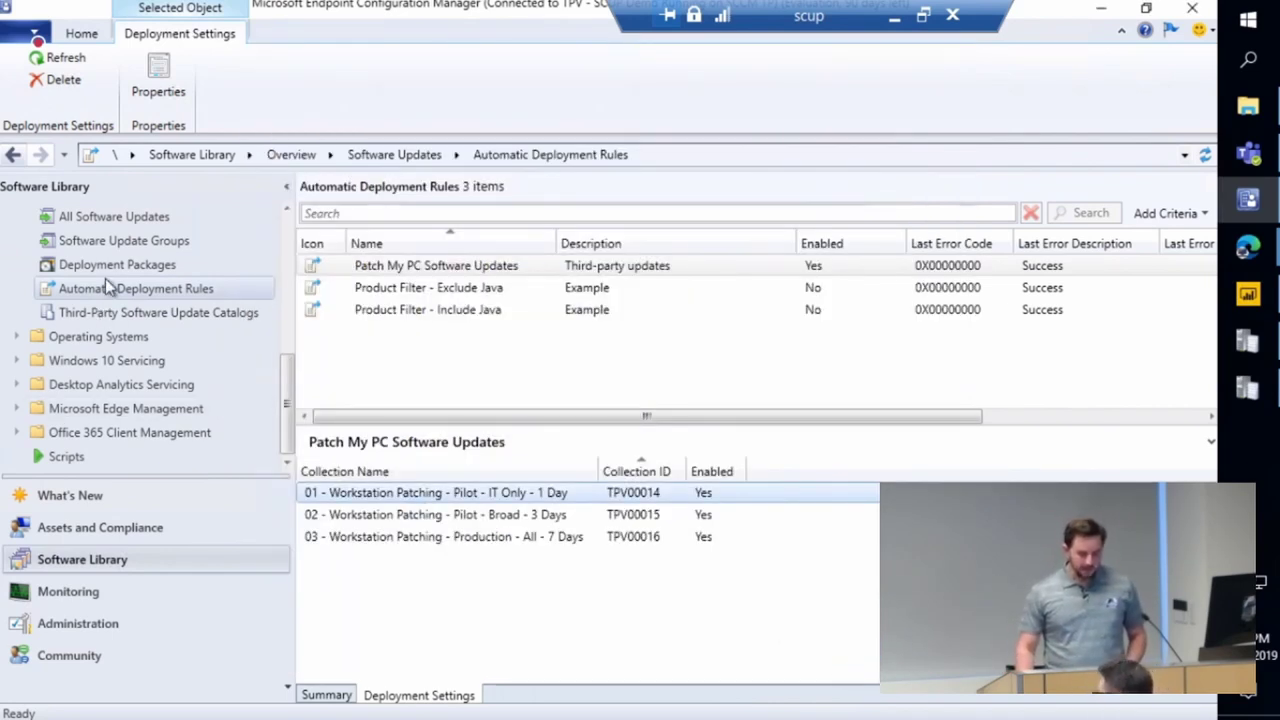
View the PatchMyPC Updates package's Chrome 77 and Java 8 updates, then show Software Update Groups
{"action": "left_click", "coordinate": [110, 265]}
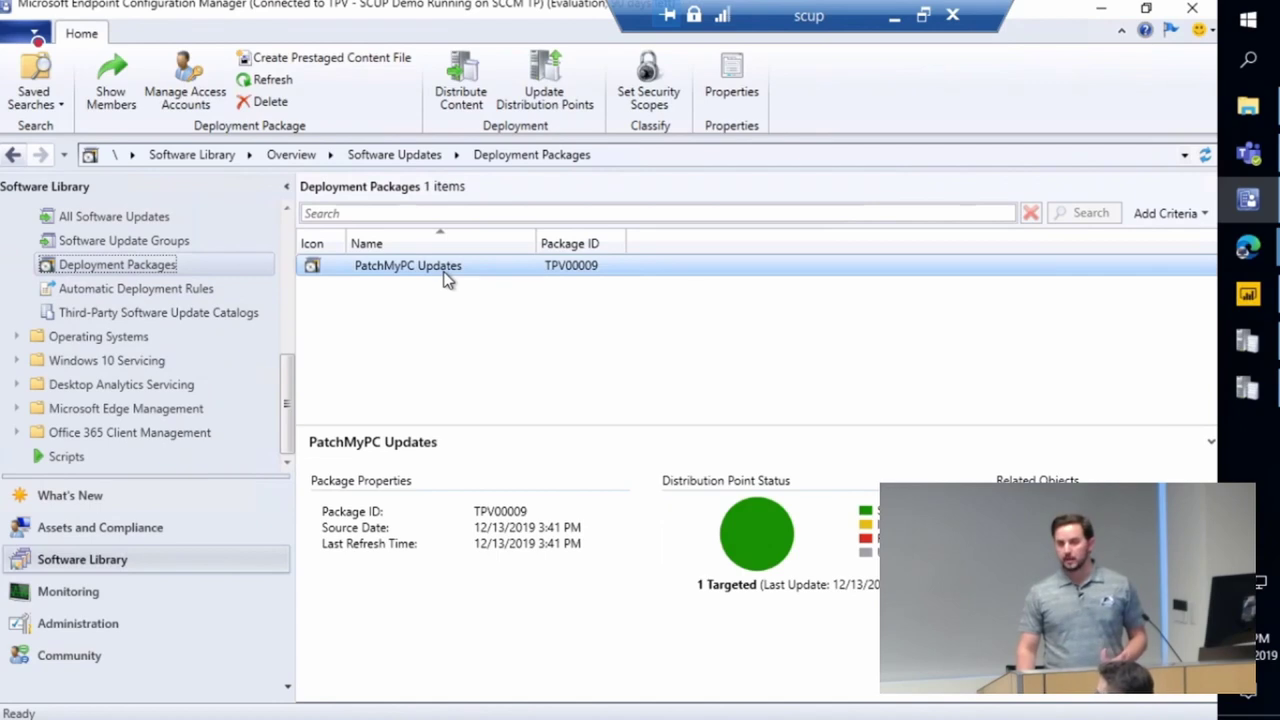
{"action": "double_click", "coordinate": [447, 278]}
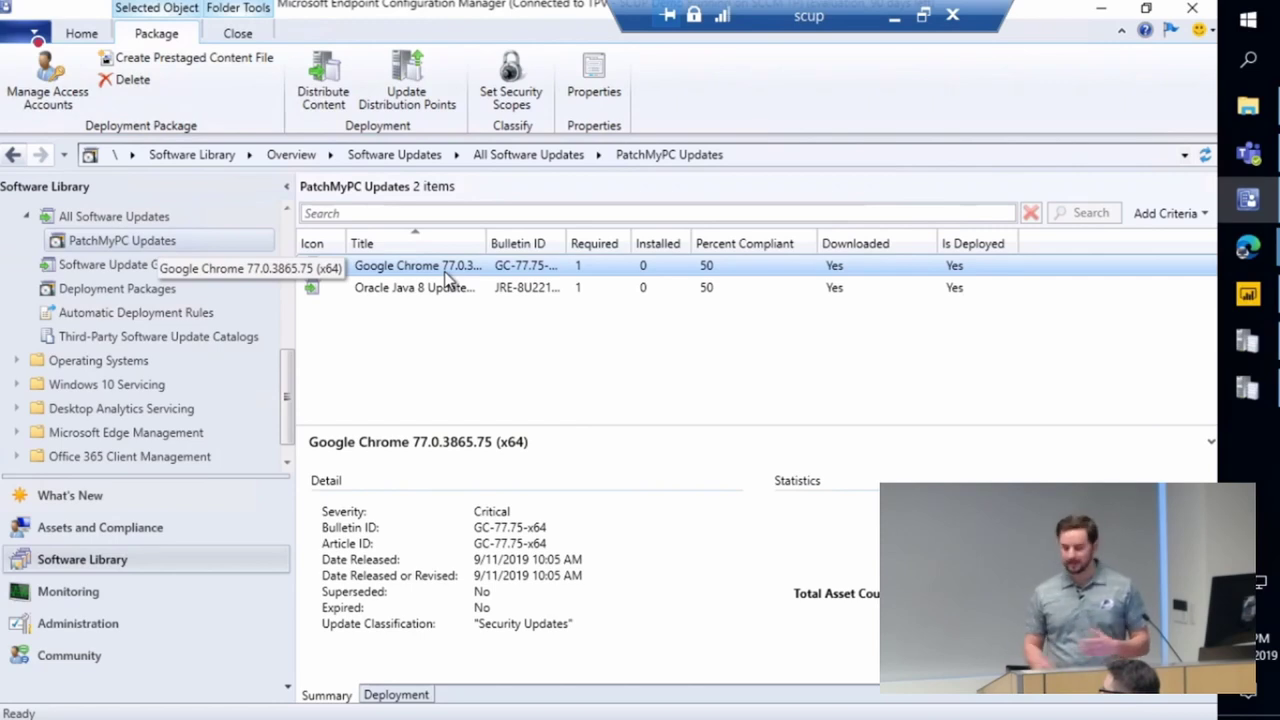
{"action": "left_click", "coordinate": [125, 265]}
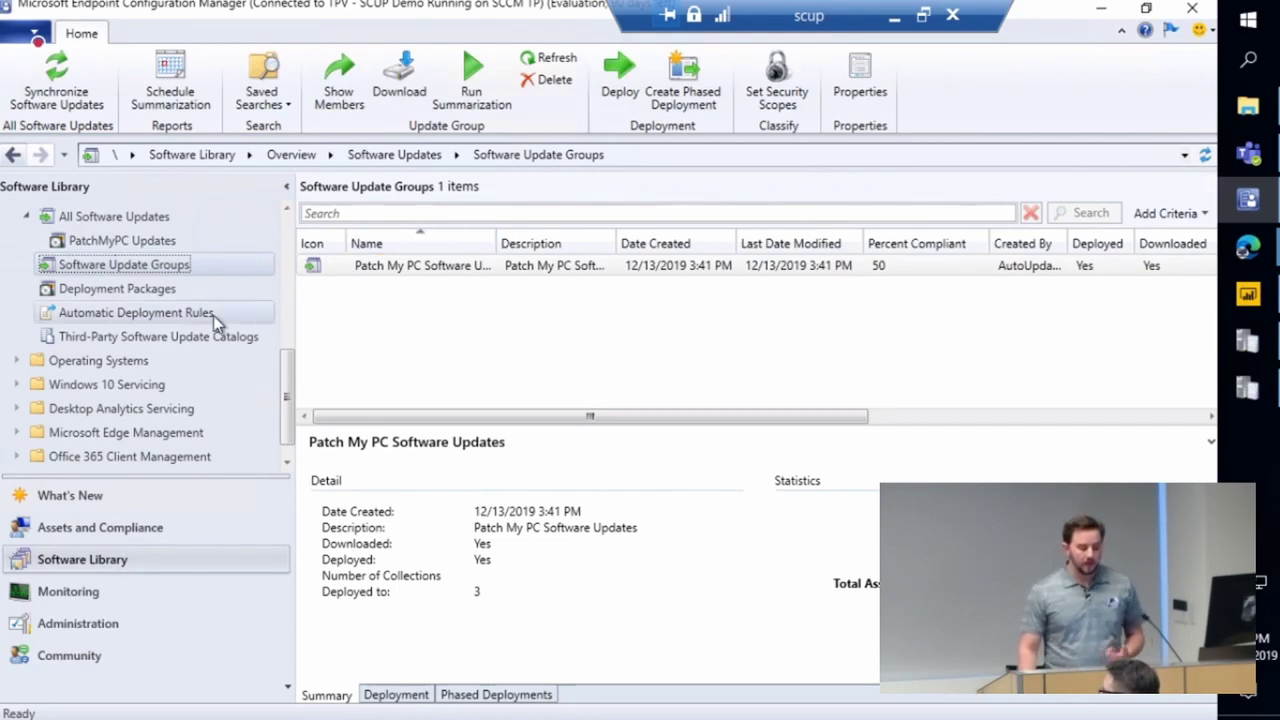
Browse the Patch My PC, Testing and 7-Zip application folders
{"action": "scroll", "coordinate": [205, 313], "scroll_direction": "up", "scroll_amount": 3}
{"action": "scroll", "coordinate": [188, 316], "scroll_direction": "up", "scroll_amount": 3}
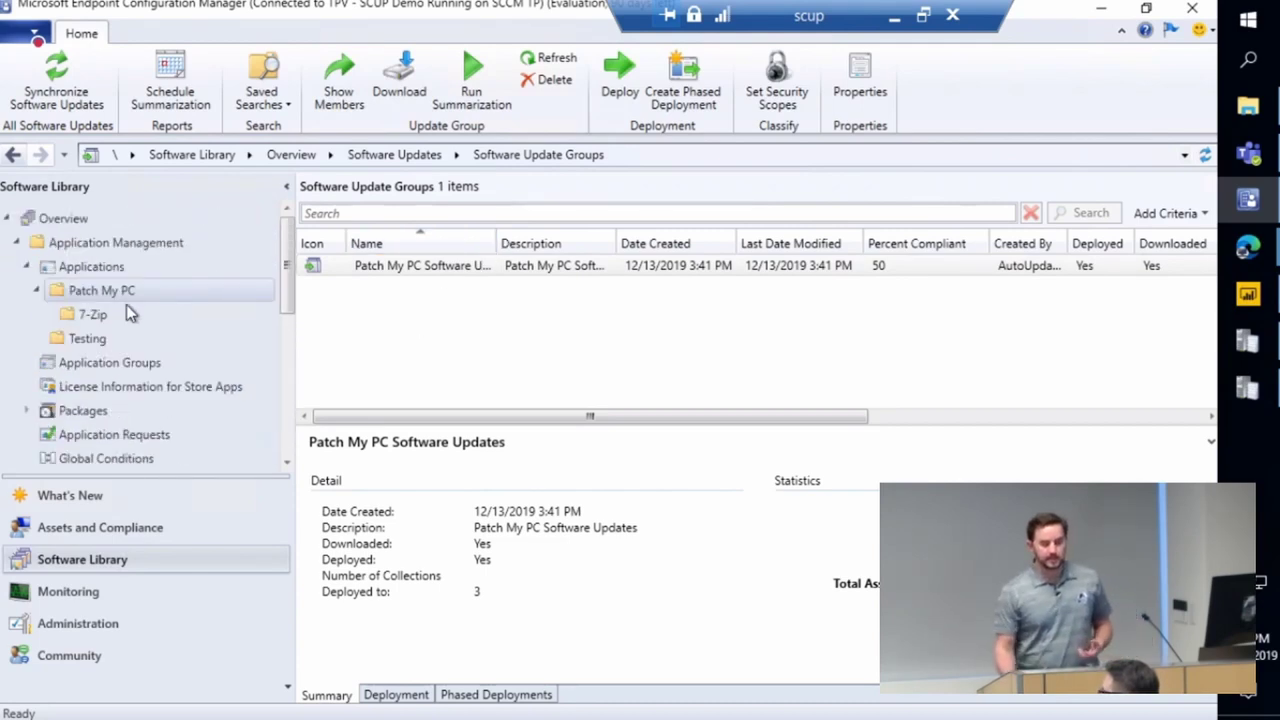
{"action": "left_click", "coordinate": [125, 297]}
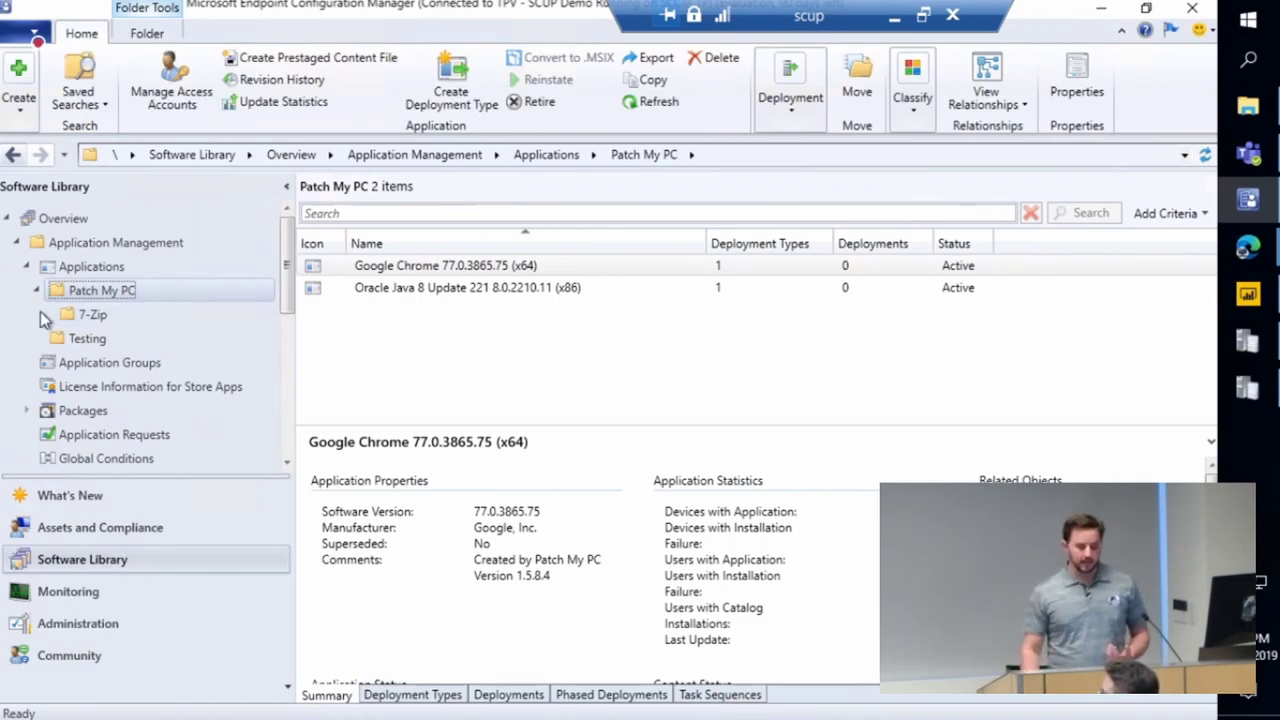
{"action": "left_click", "coordinate": [101, 337]}
{"action": "left_click", "coordinate": [102, 316]}
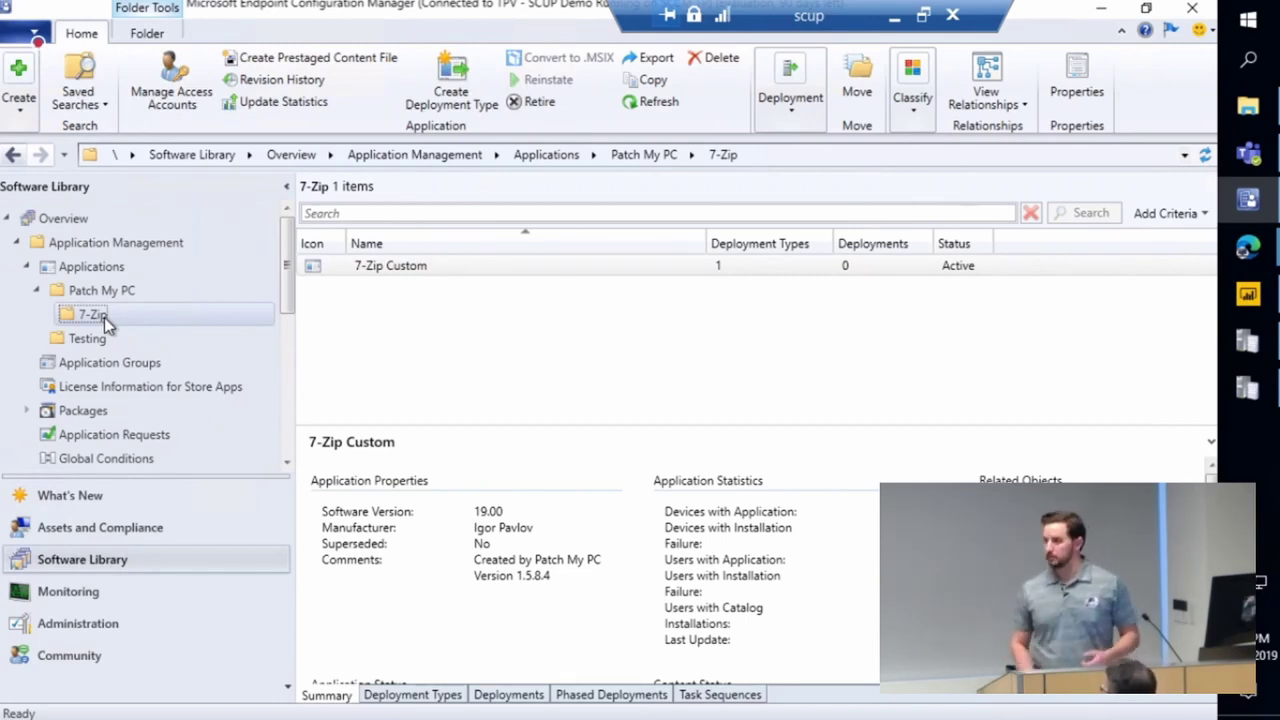
{"action": "left_click", "coordinate": [260, 292]}
Inspect the Google Chrome application's Software Center properties, cancel, and minimise the console
{"action": "left_click", "coordinate": [443, 266]}
{"action": "right_click", "coordinate": [443, 266]}
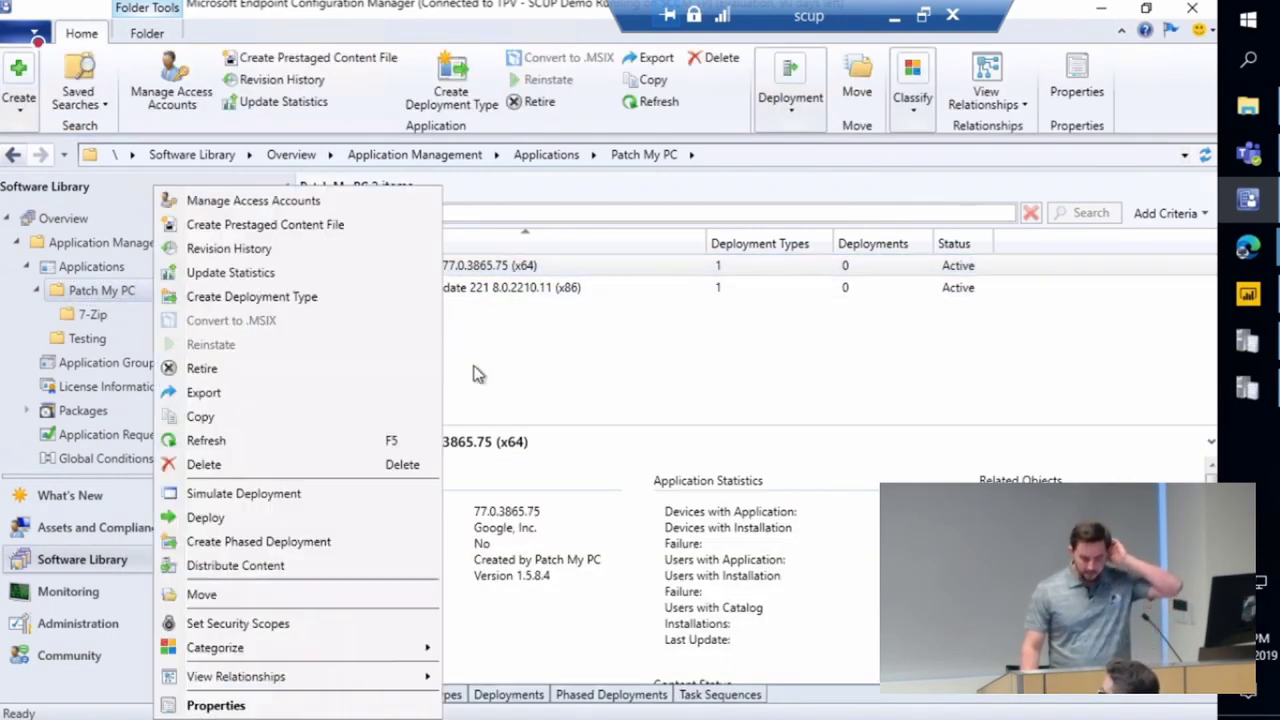
{"action": "left_click", "coordinate": [216, 706]}
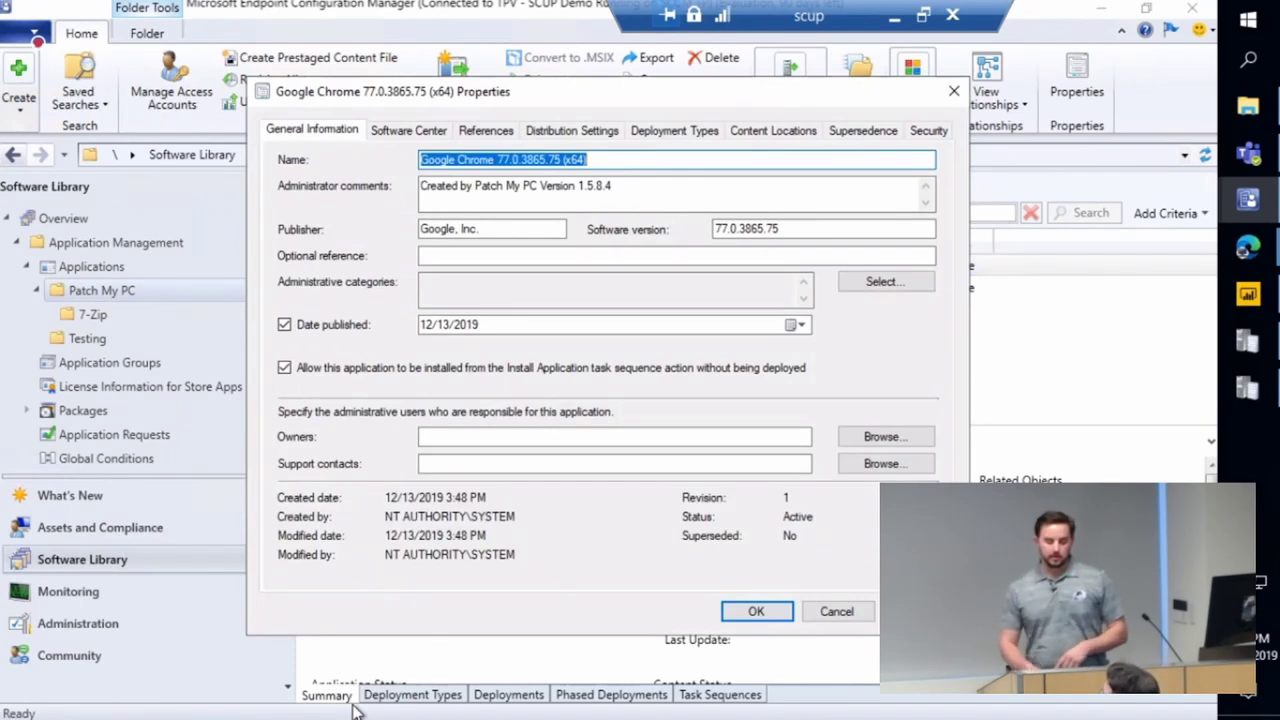
{"action": "left_click", "coordinate": [397, 137]}
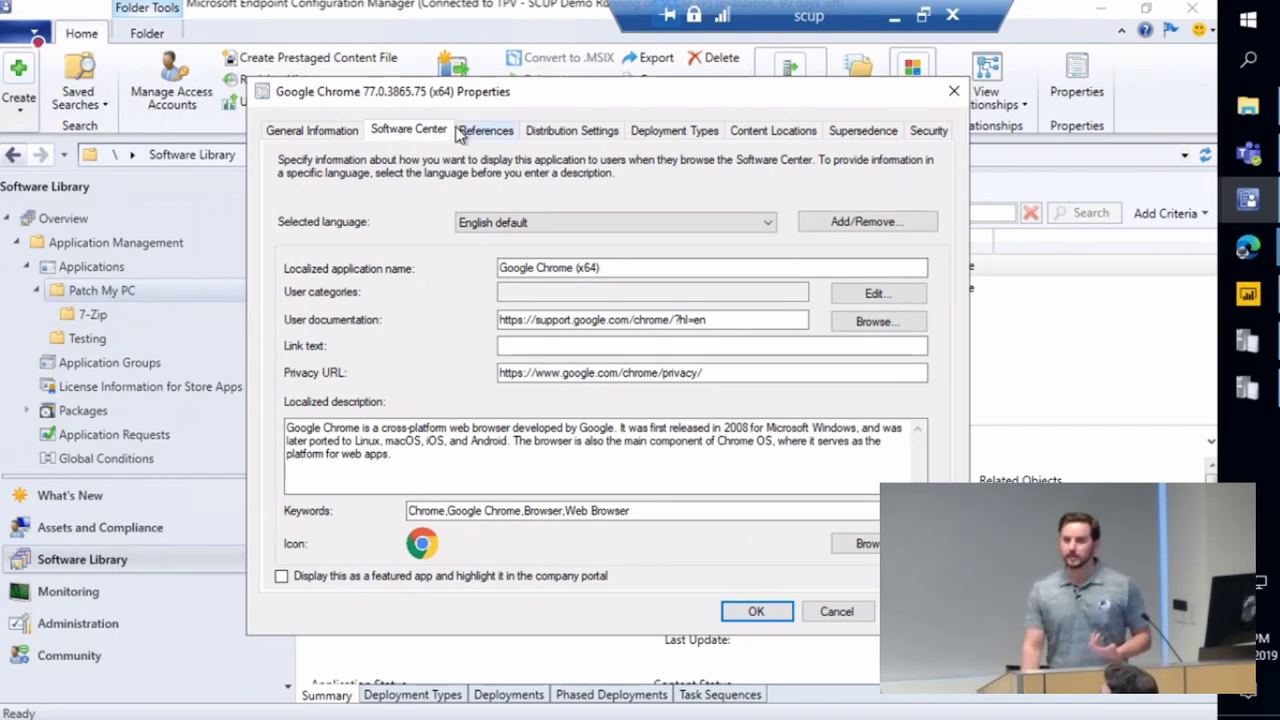
{"action": "left_click", "coordinate": [852, 613]}
{"action": "left_click", "coordinate": [1101, 8]}
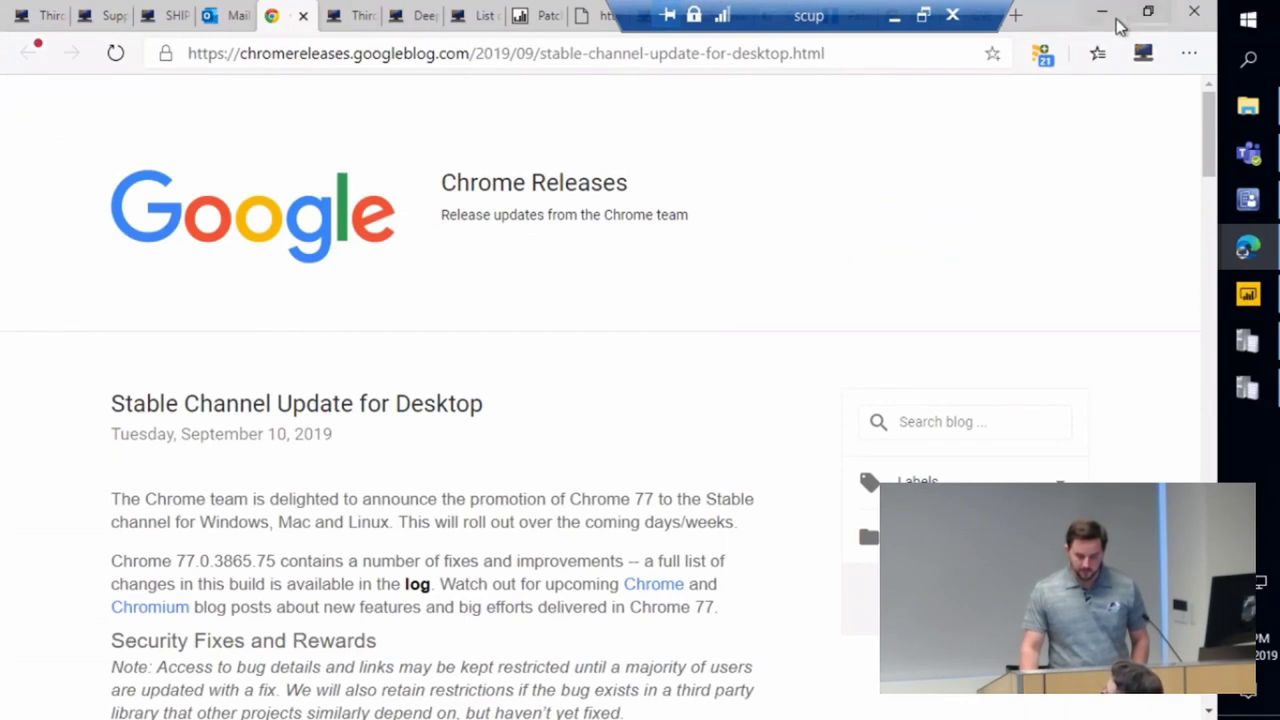
Minimise the browser, Outlook and Teams windows to reveal the remote server's desktop
{"action": "left_click", "coordinate": [1103, 14]}
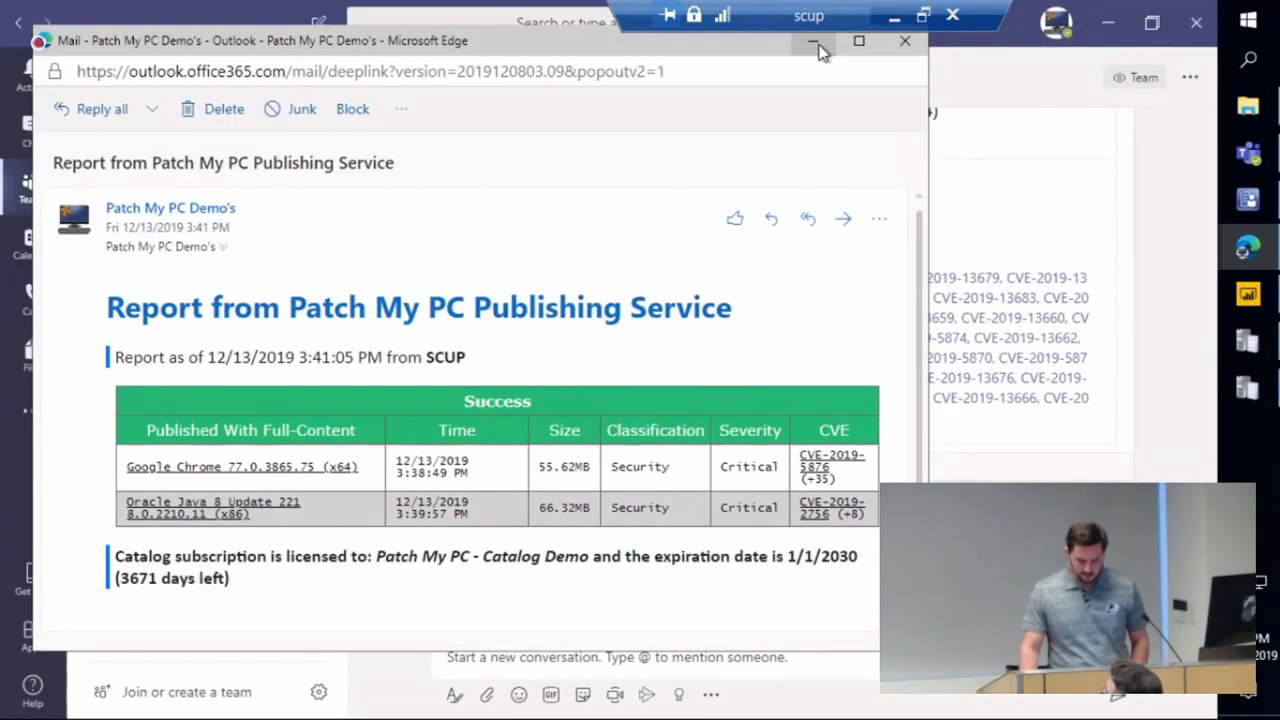
{"action": "left_click", "coordinate": [813, 42]}
{"action": "left_click", "coordinate": [1108, 22]}
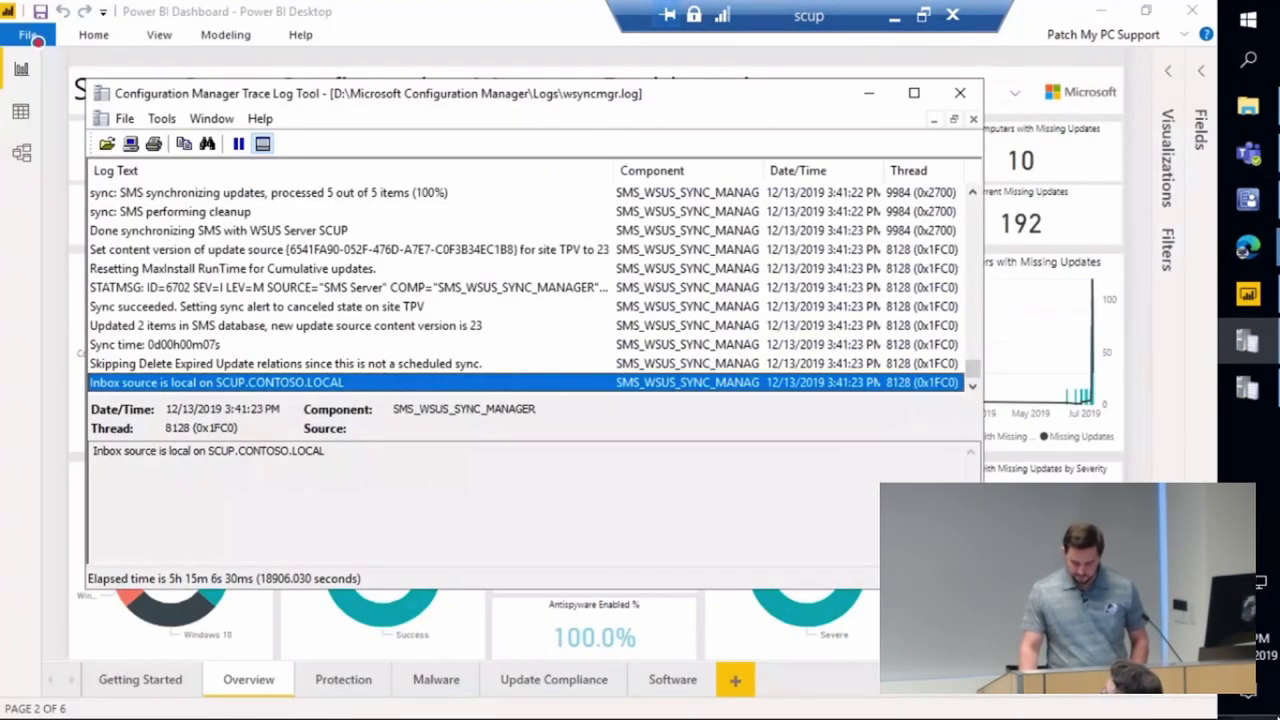
{"action": "left_click", "coordinate": [1255, 714]}
{"action": "left_click", "coordinate": [1256, 715]}
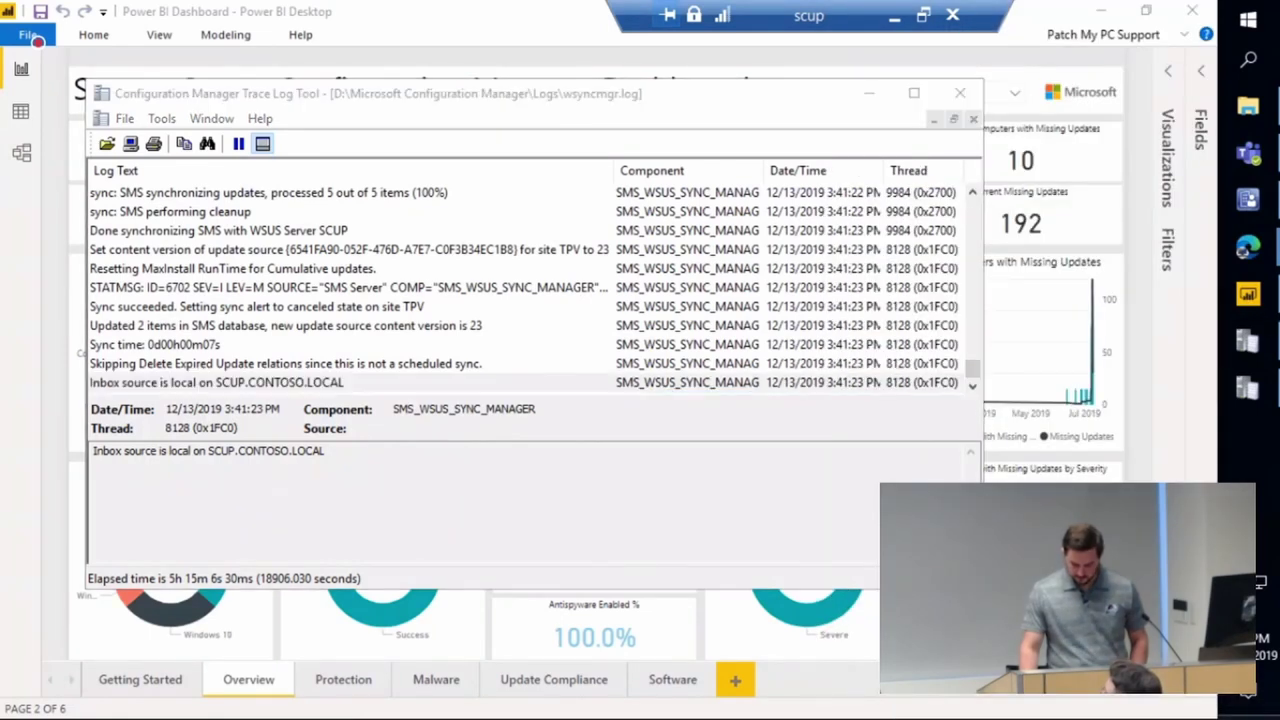
{"action": "left_click", "coordinate": [1256, 717]}
Run the Deploy script with PowerShell, deploying 7-Zip Custom and Chrome 77.0.3865.75 (x64) to All Users
{"action": "right_click", "coordinate": [12, 342]}
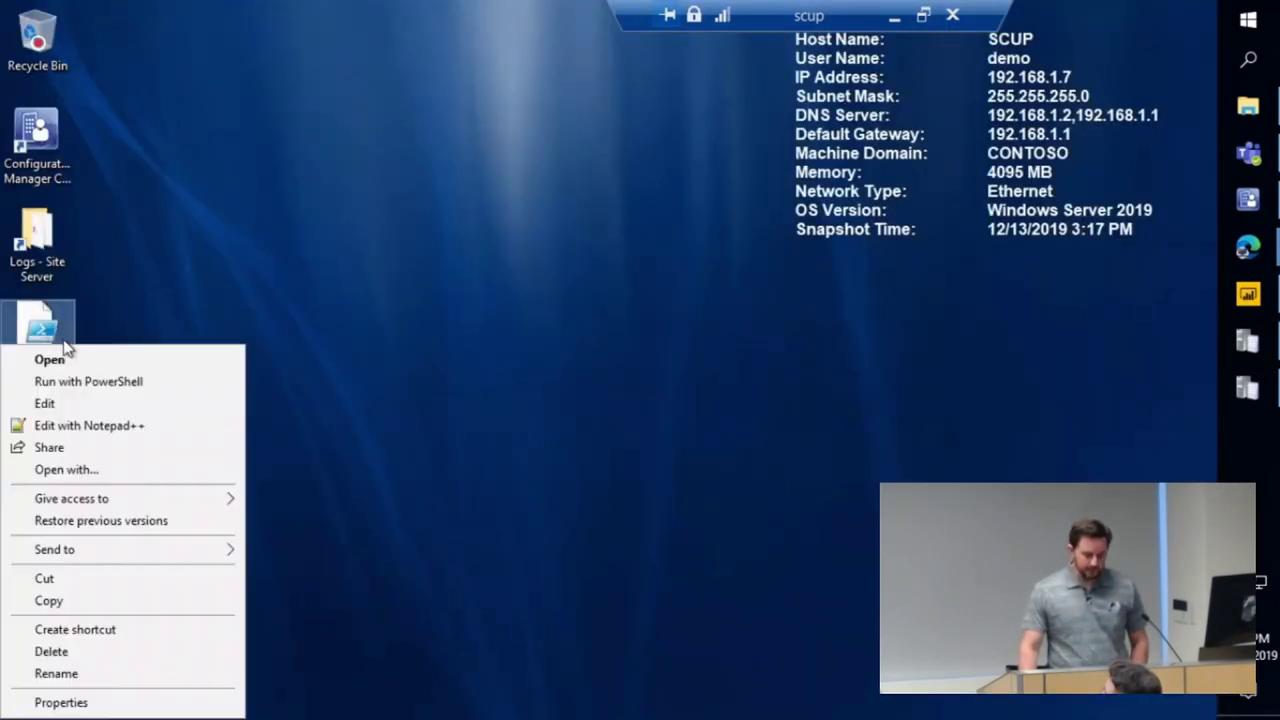
{"action": "left_click", "coordinate": [121, 381]}
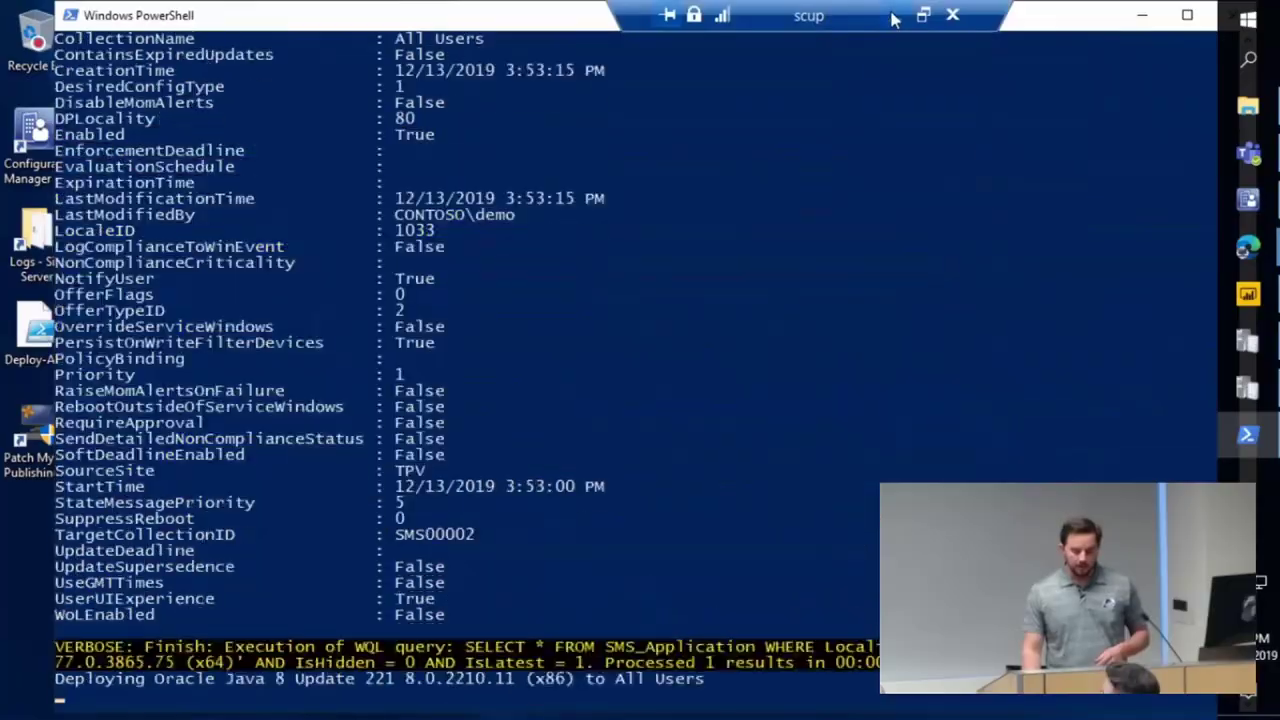
{"action": "left_click", "coordinate": [893, 18]}
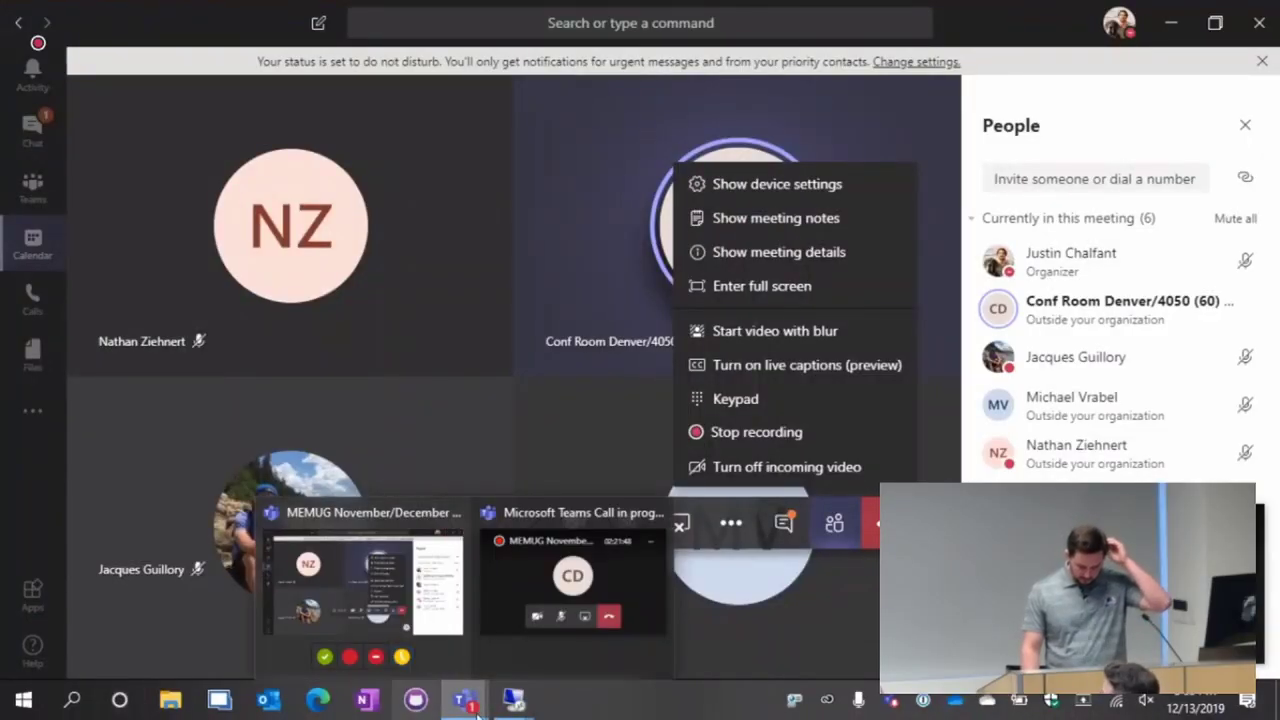
List Software Center's two scheduled Chrome and Java updates with full status, then show Programs and Features
{"action": "mouse_move", "coordinate": [515, 705]}
{"action": "left_click", "coordinate": [660, 595]}
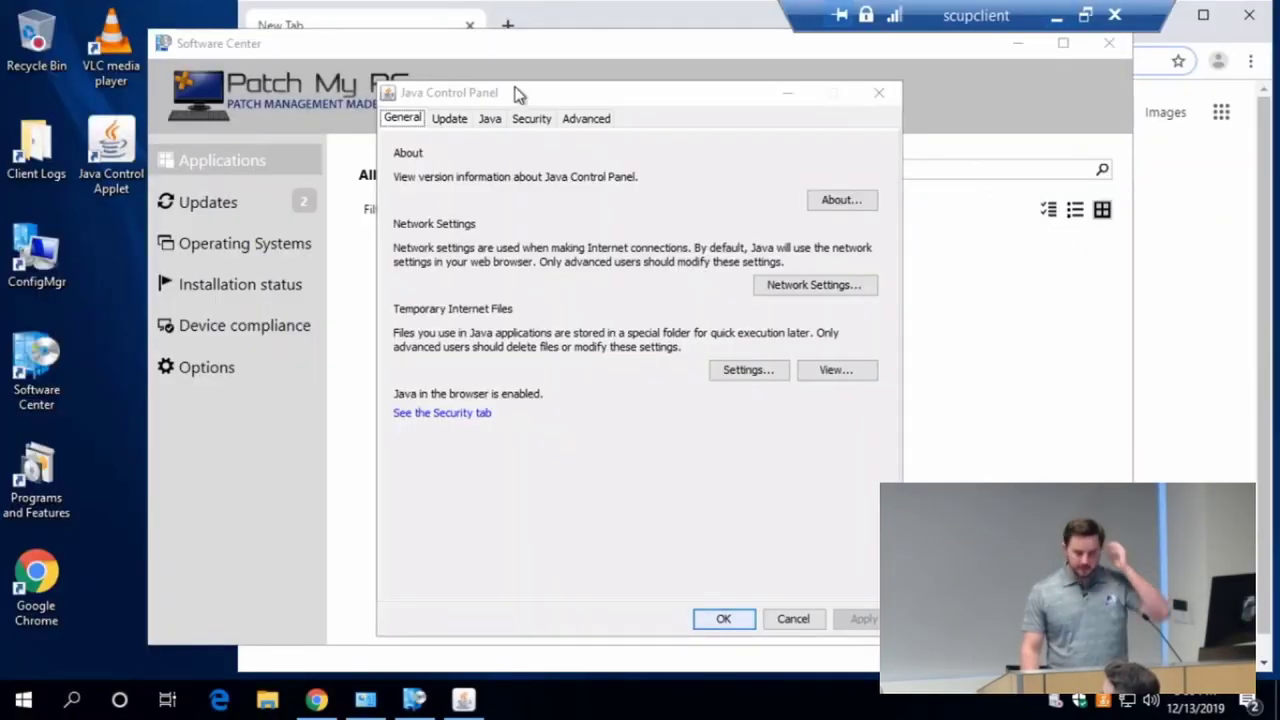
{"action": "left_click_drag", "start_coordinate": [512, 101], "coordinate": [877, 88]}
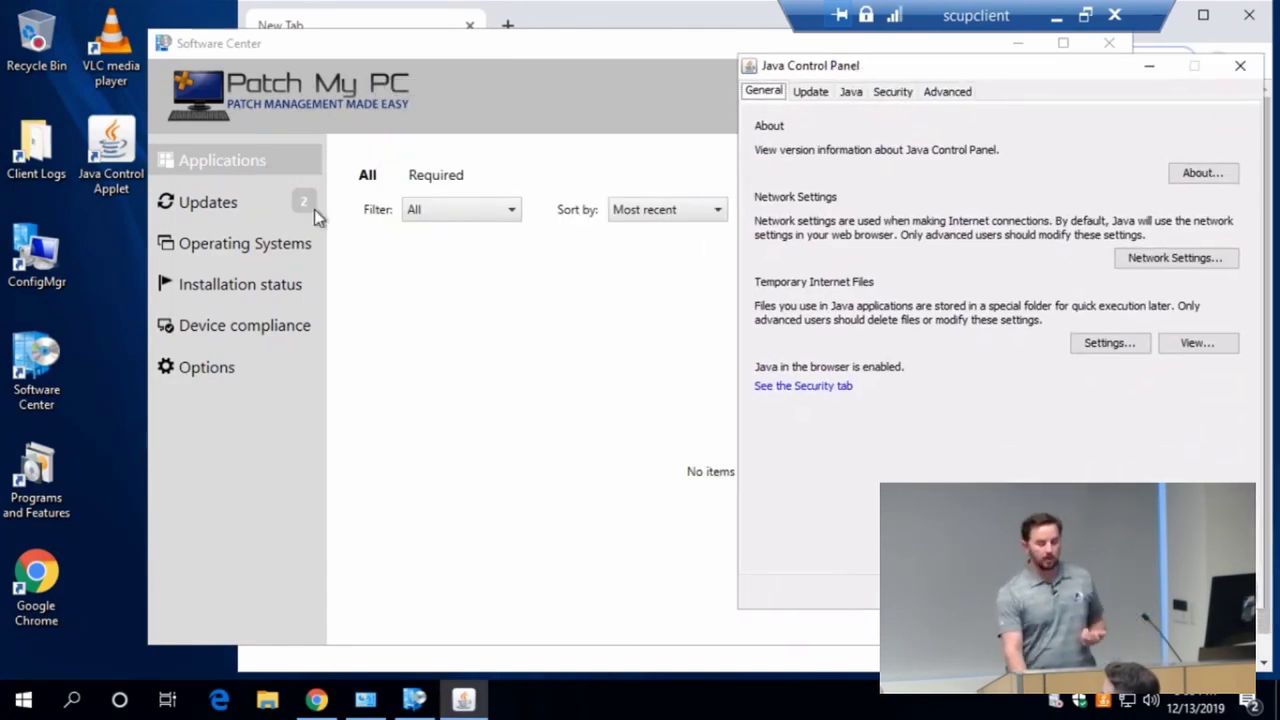
{"action": "left_click", "coordinate": [185, 203]}
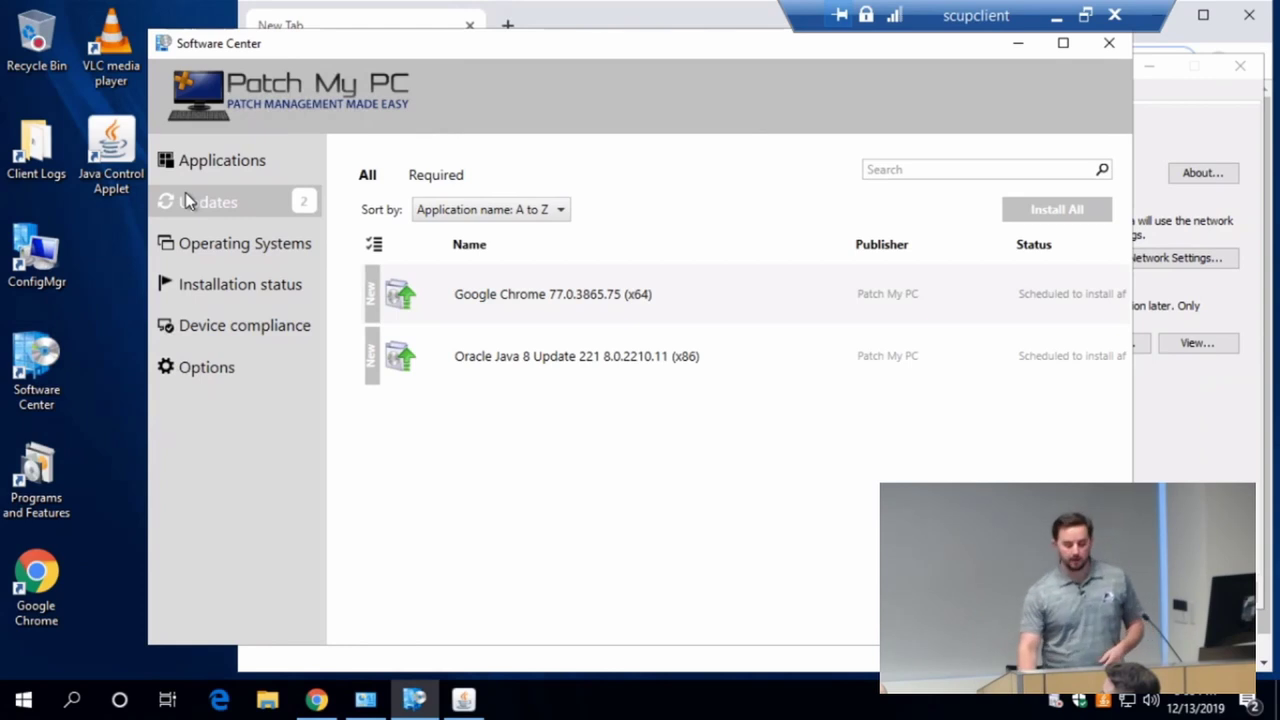
{"action": "left_click_drag", "start_coordinate": [846, 243], "coordinate": [720, 244]}
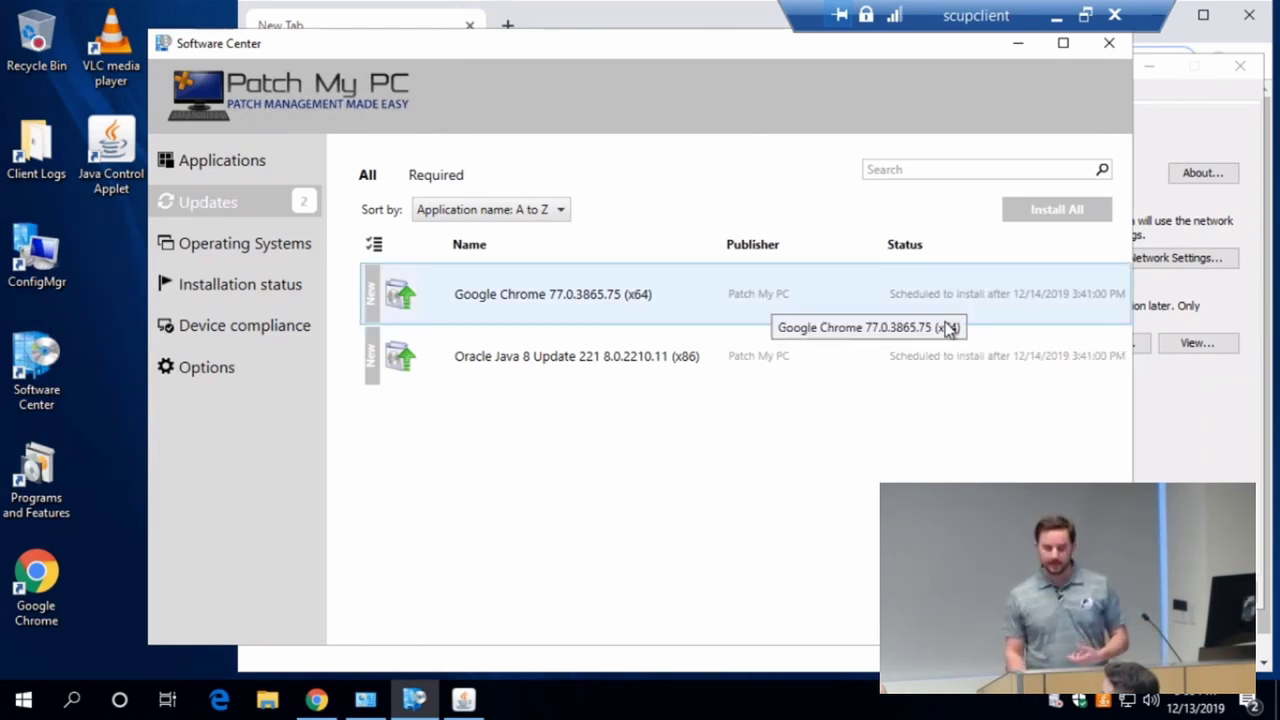
{"action": "left_click", "coordinate": [365, 700]}
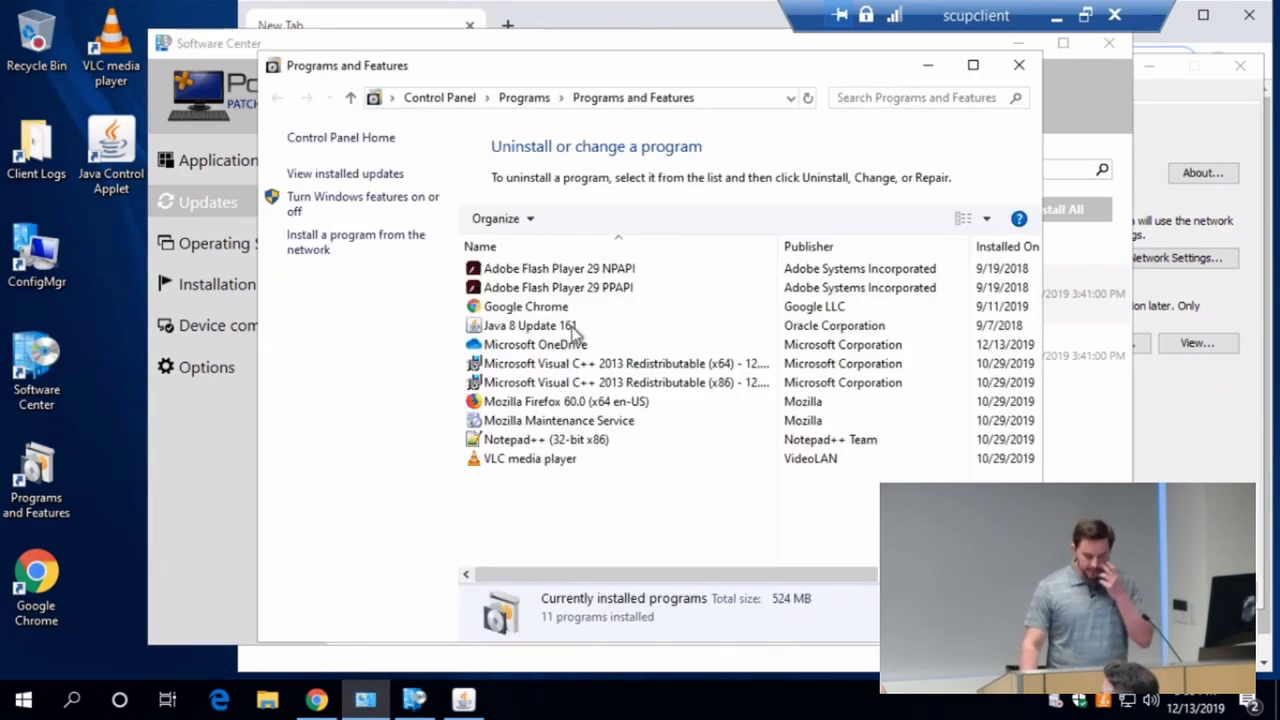
Confirm installed Chrome 75.0.3770.100 and Java 8 Update 161 in maximized Programs and Features, then minimize it
{"action": "left_click", "coordinate": [975, 68]}
{"action": "left_click", "coordinate": [300, 267]}
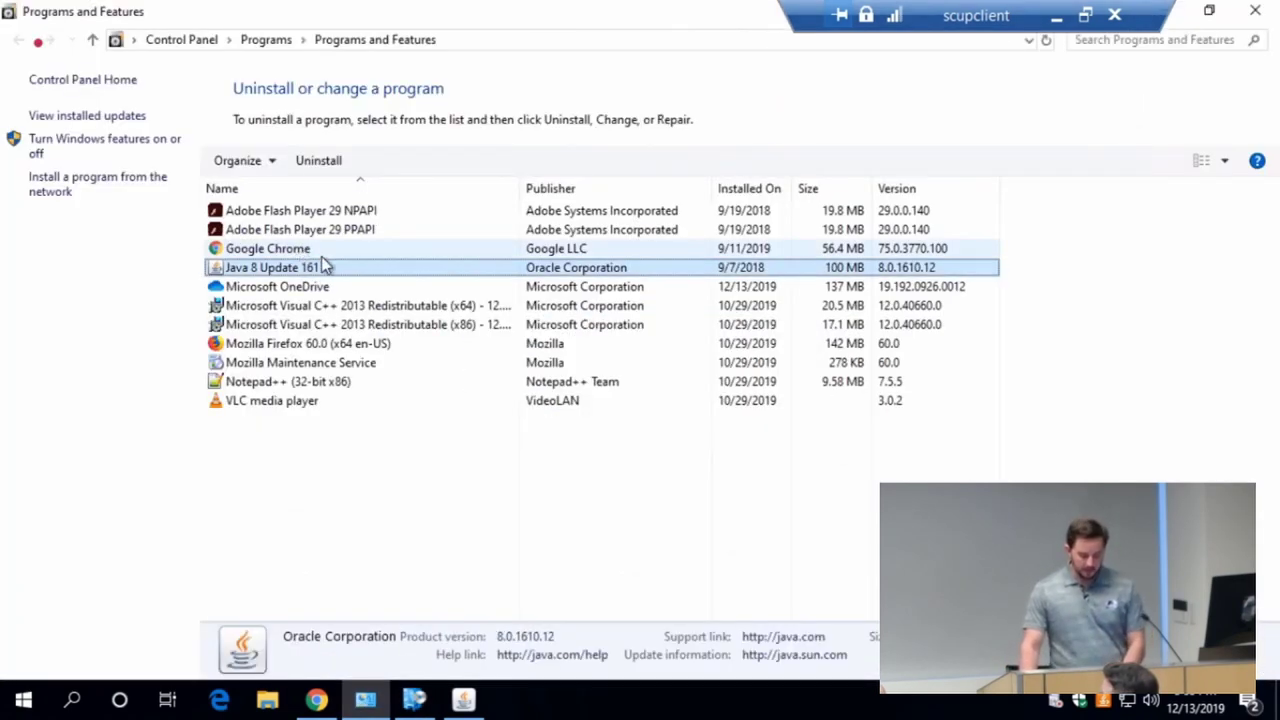
{"action": "mouse_move", "coordinate": [183, 235]}
{"action": "left_mouse_down"}
{"action": "mouse_move", "coordinate": [514, 266]}
{"action": "mouse_move", "coordinate": [970, 266]}
{"action": "mouse_move", "coordinate": [992, 286]}
{"action": "left_mouse_up"}
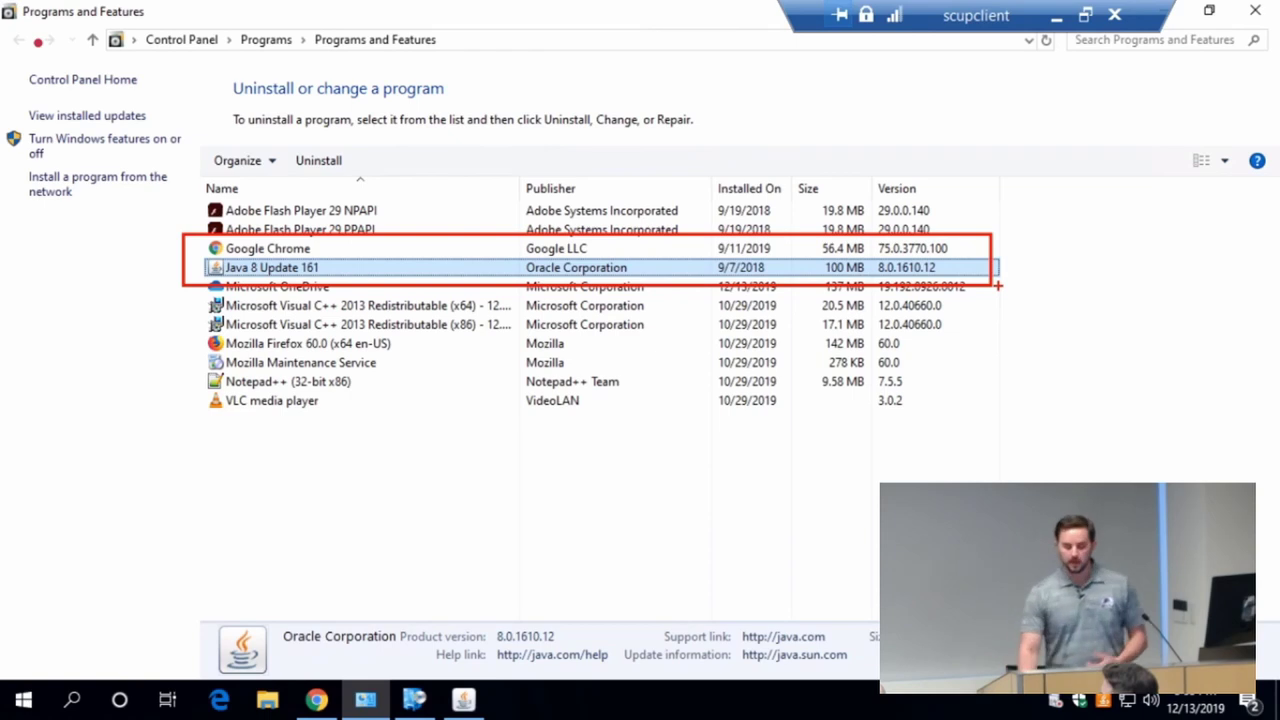
{"action": "left_click_drag", "start_coordinate": [1015, 30], "coordinate": [902, 30]}
{"action": "key", "text": "Escape"}
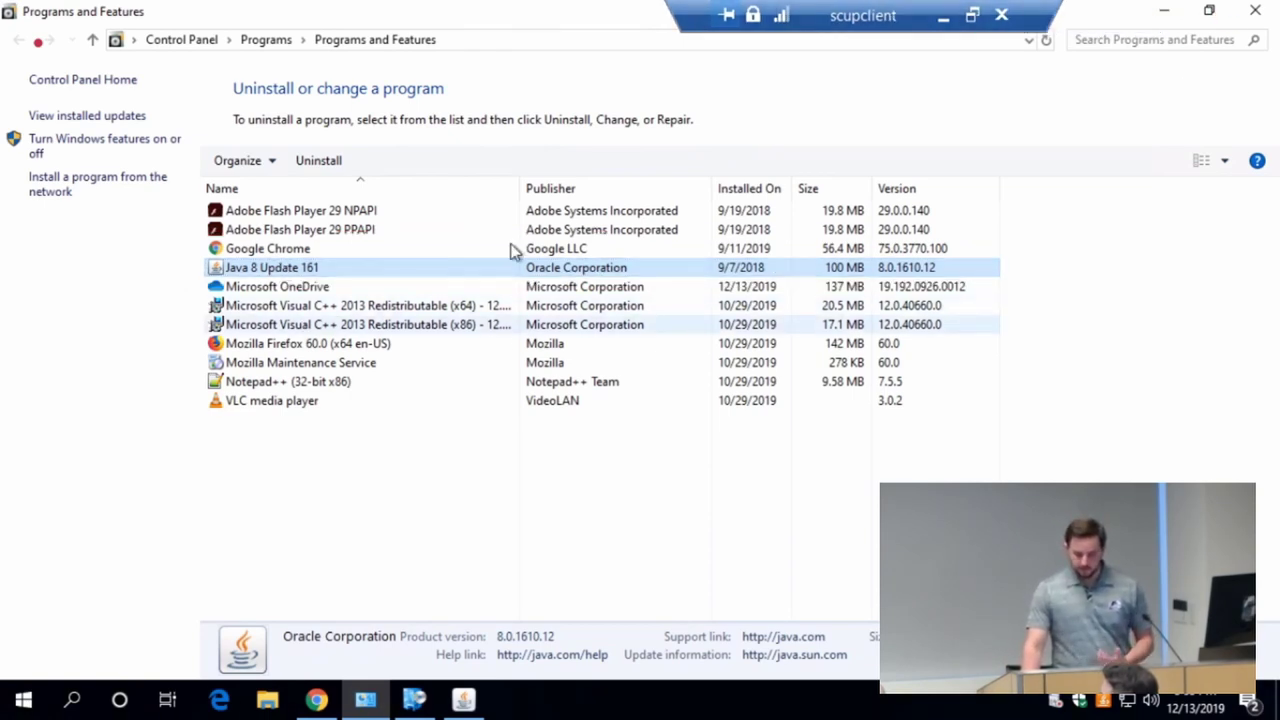
{"action": "left_click", "coordinate": [1165, 12]}
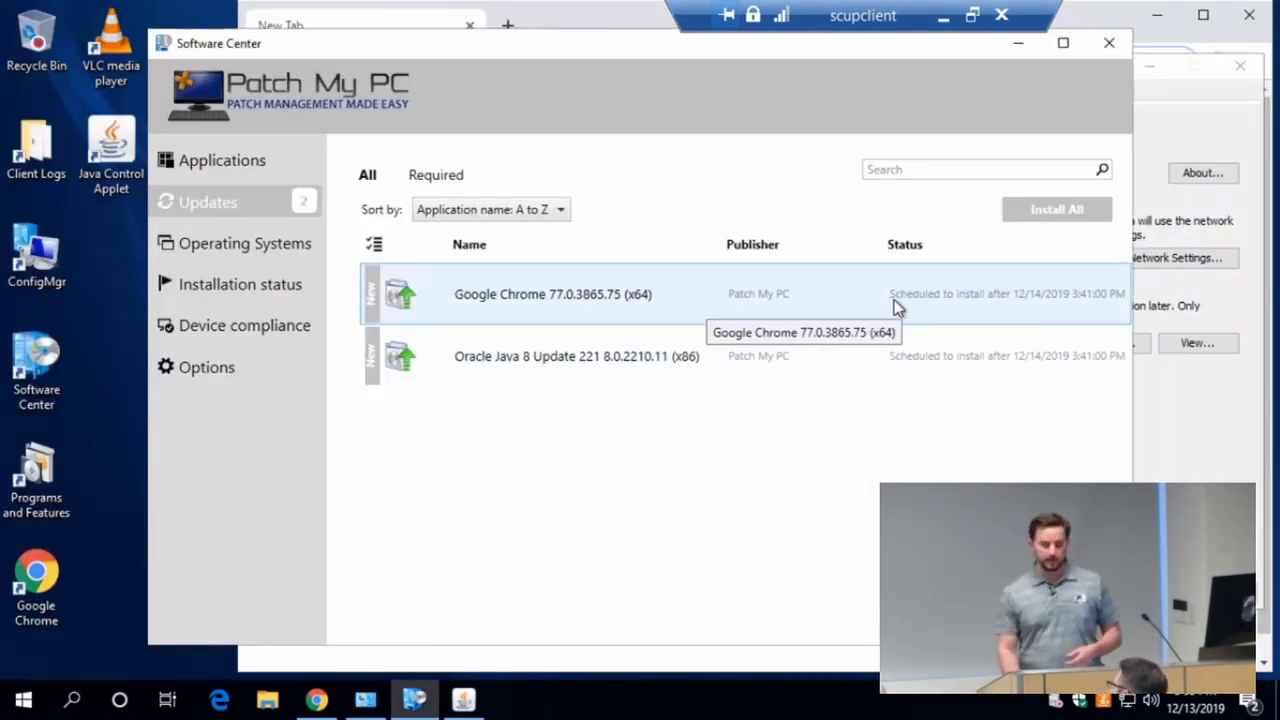
Open the Chrome update details and test-launch Google Chrome from its desktop shortcut
{"action": "left_click", "coordinate": [690, 308]}
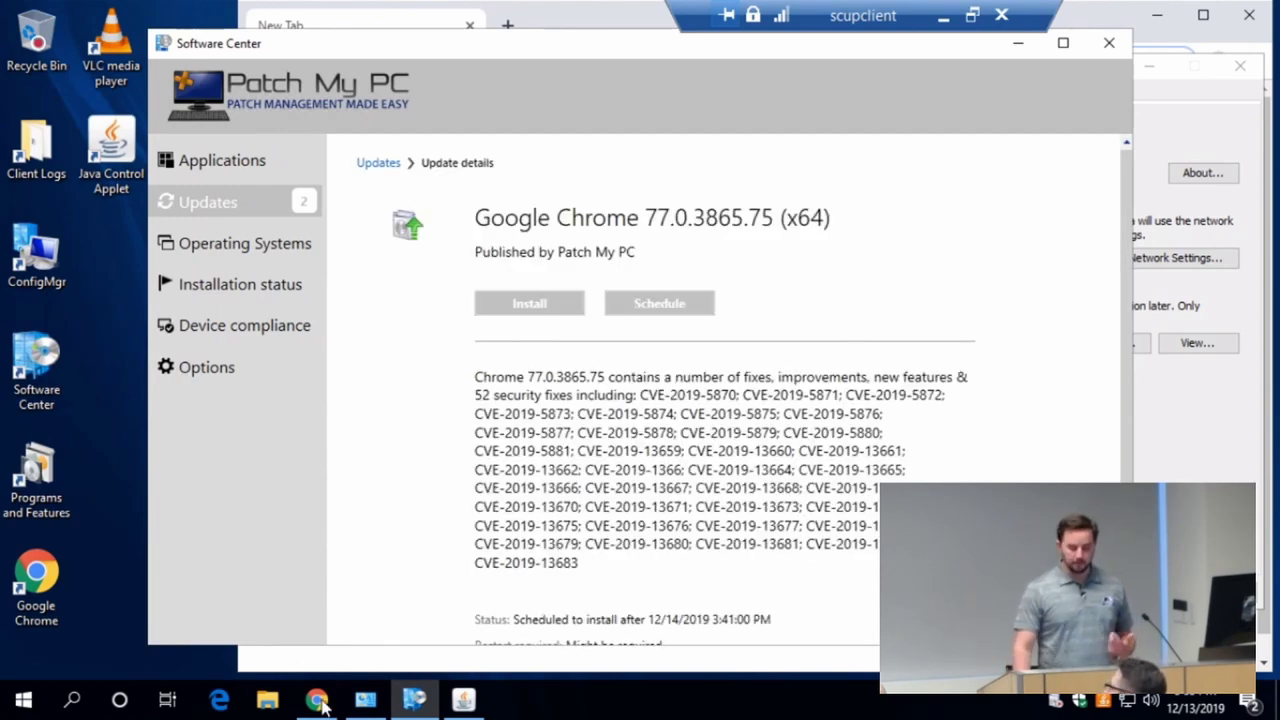
{"action": "left_click", "coordinate": [316, 700]}
{"action": "left_click", "coordinate": [1249, 15]}
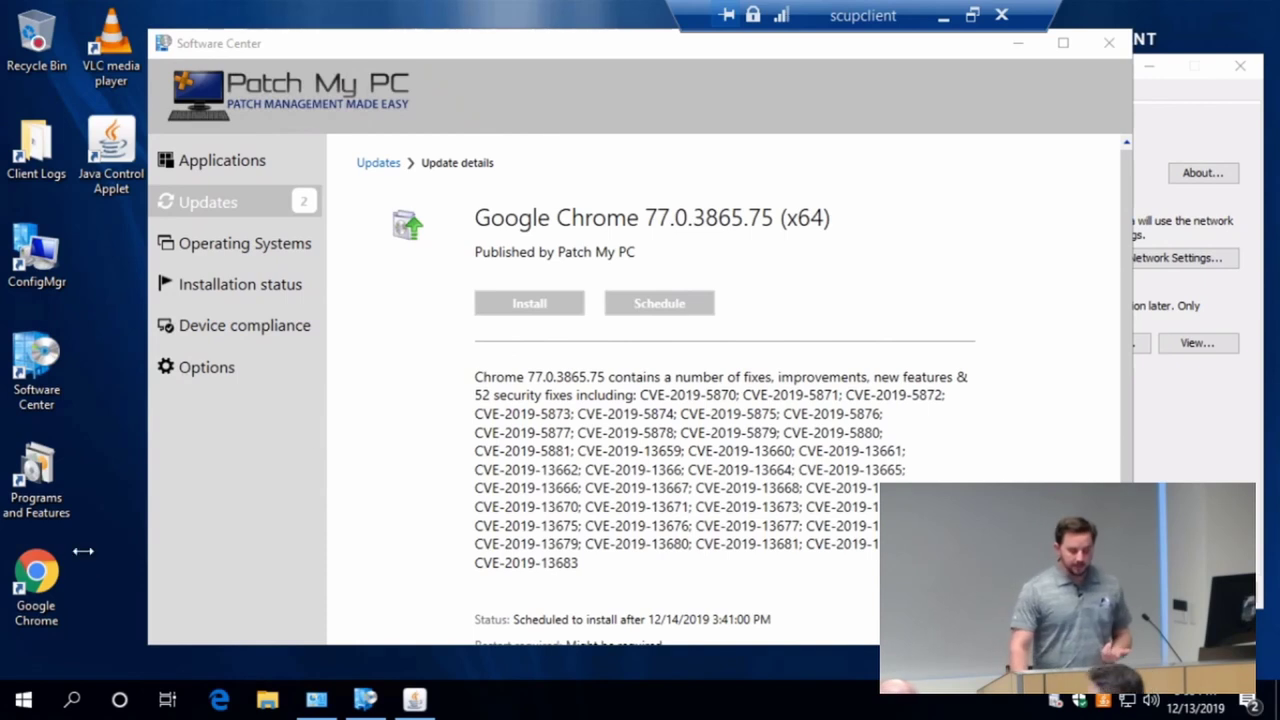
{"action": "double_click", "coordinate": [36, 585]}
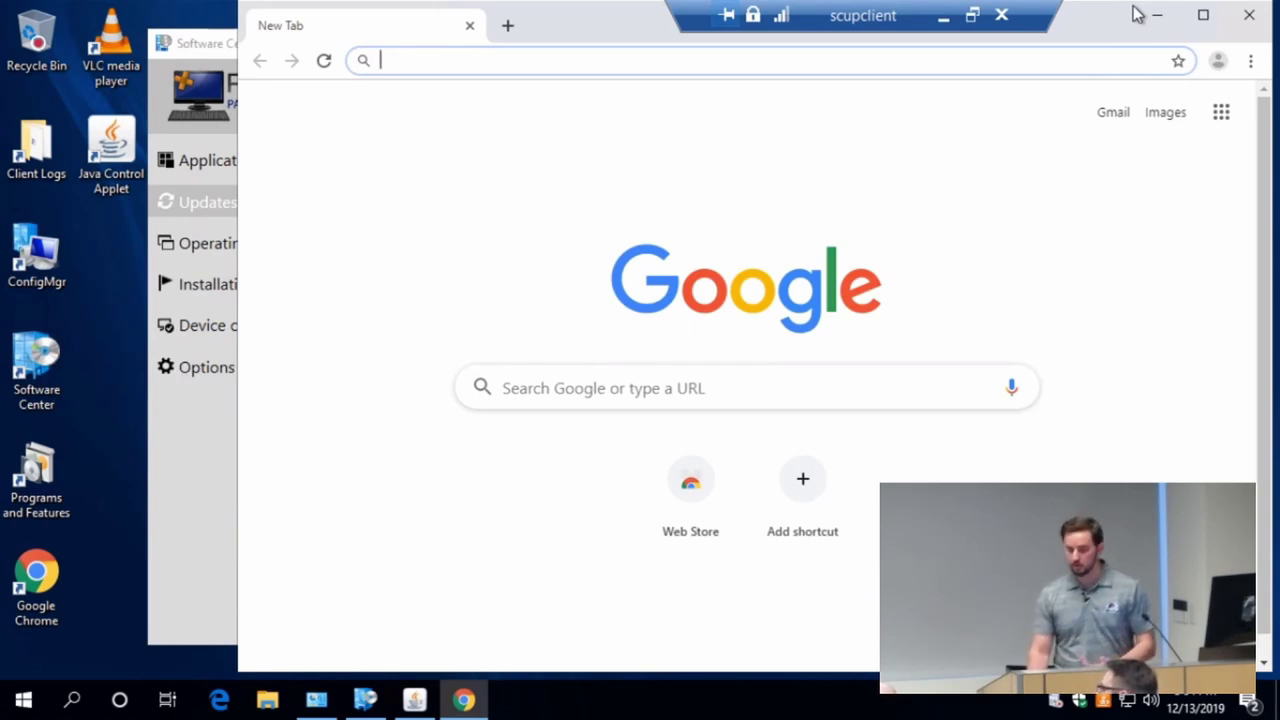
{"action": "left_click", "coordinate": [1249, 14]}
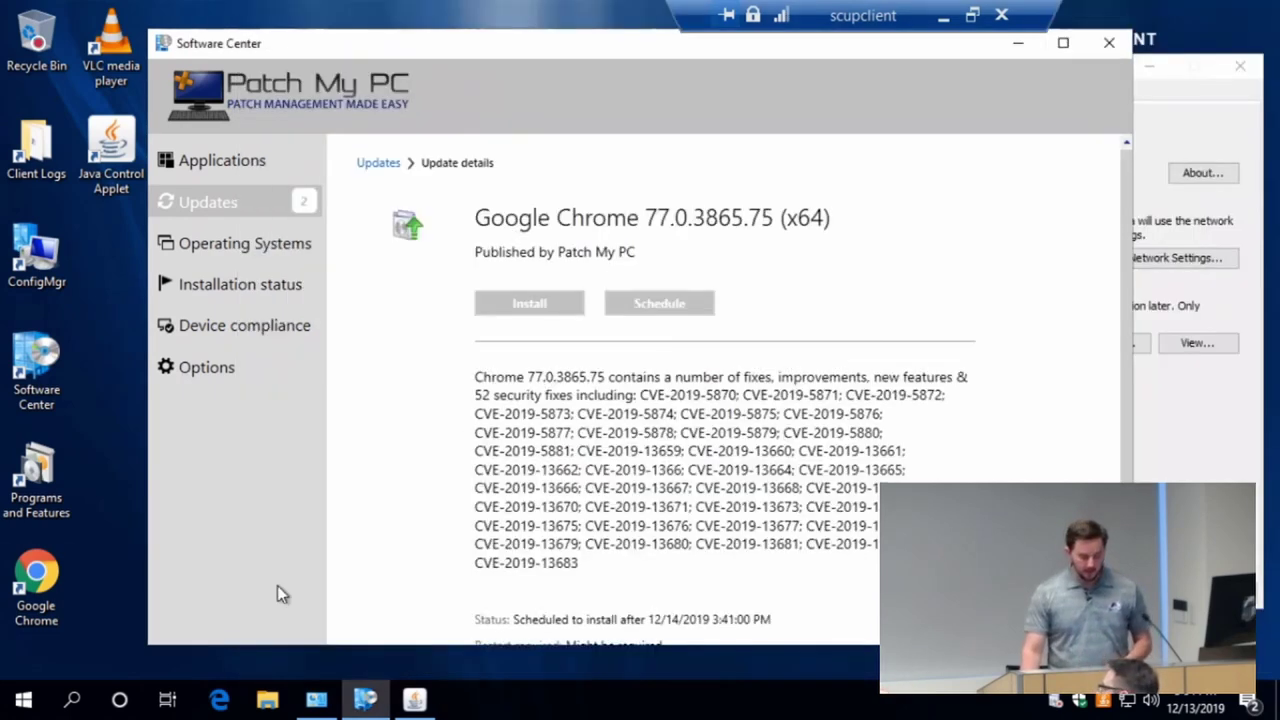
Review the desktop Chrome shortcut's properties, then install the Google Chrome 77.0.3865.75 update
{"action": "right_click", "coordinate": [40, 585]}
{"action": "left_click", "coordinate": [90, 566]}
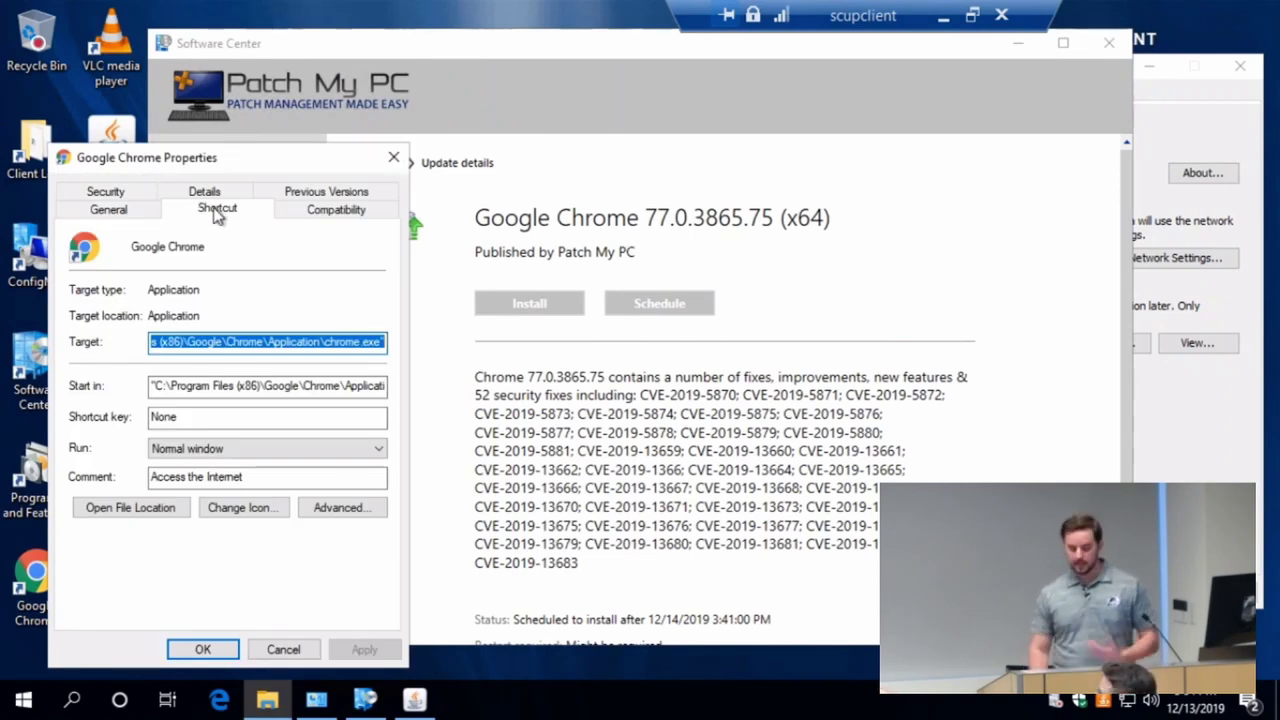
{"action": "left_click", "coordinate": [125, 208]}
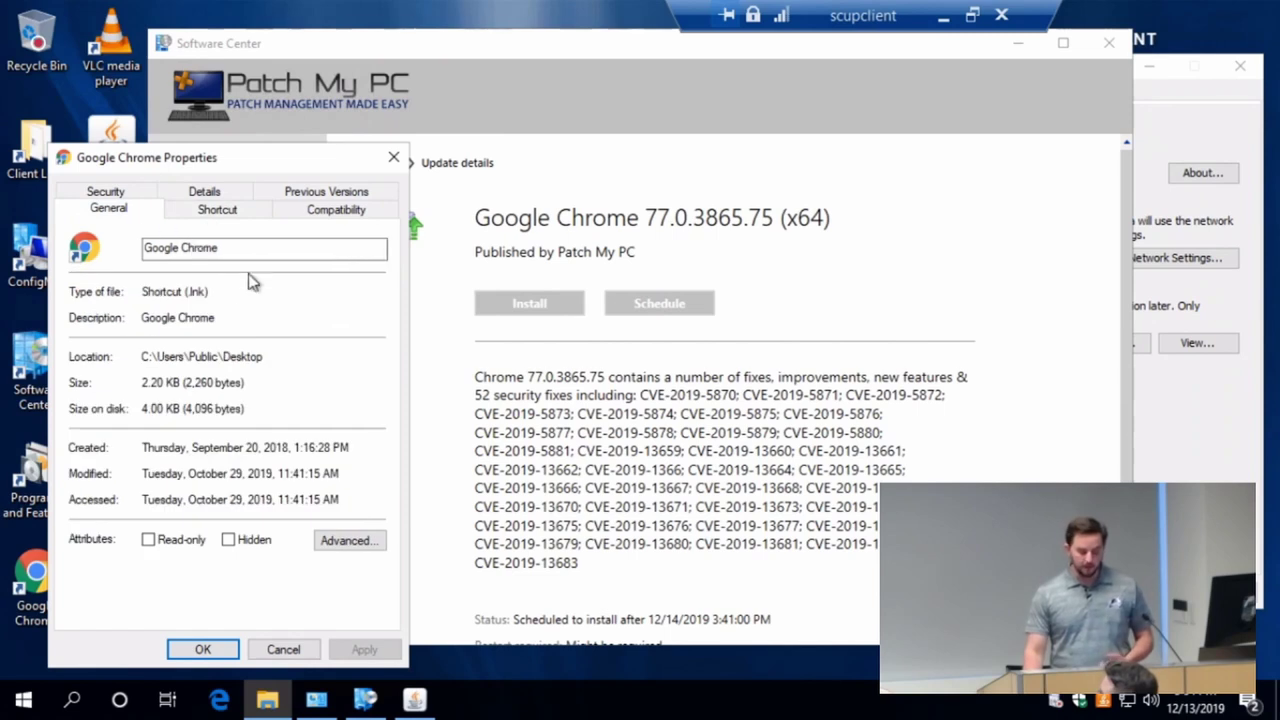
{"action": "left_click", "coordinate": [393, 157]}
{"action": "left_click", "coordinate": [520, 313]}
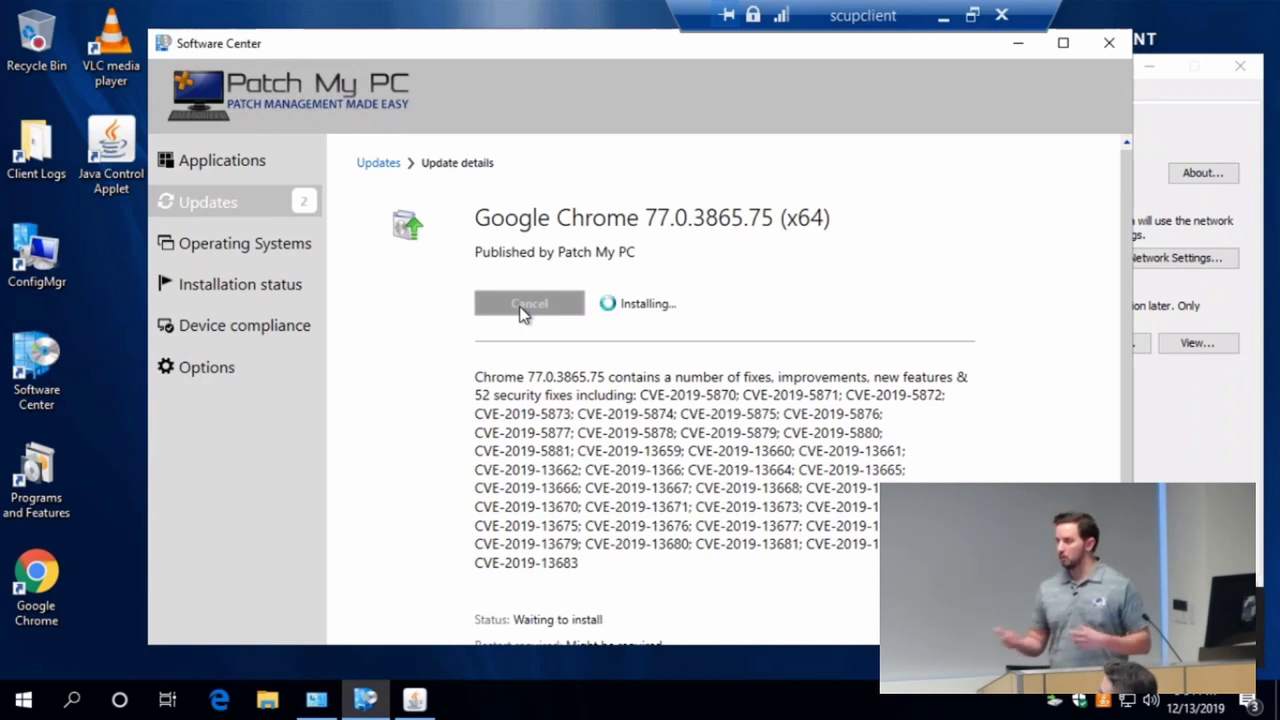
Open the Client Logs folder snapped right, with Software Center filling the left half
{"action": "double_click", "coordinate": [36, 148]}
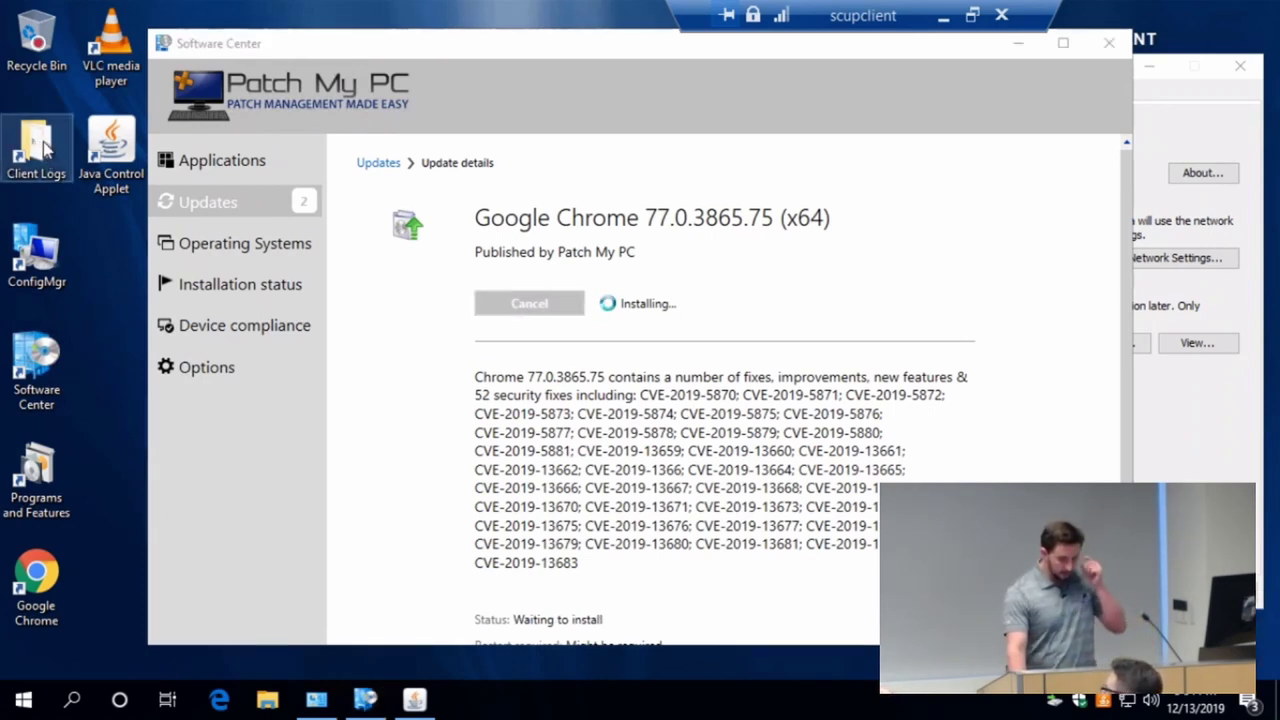
{"action": "left_click_drag", "start_coordinate": [525, 80], "coordinate": [1279, 150]}
{"action": "left_click", "coordinate": [275, 272]}
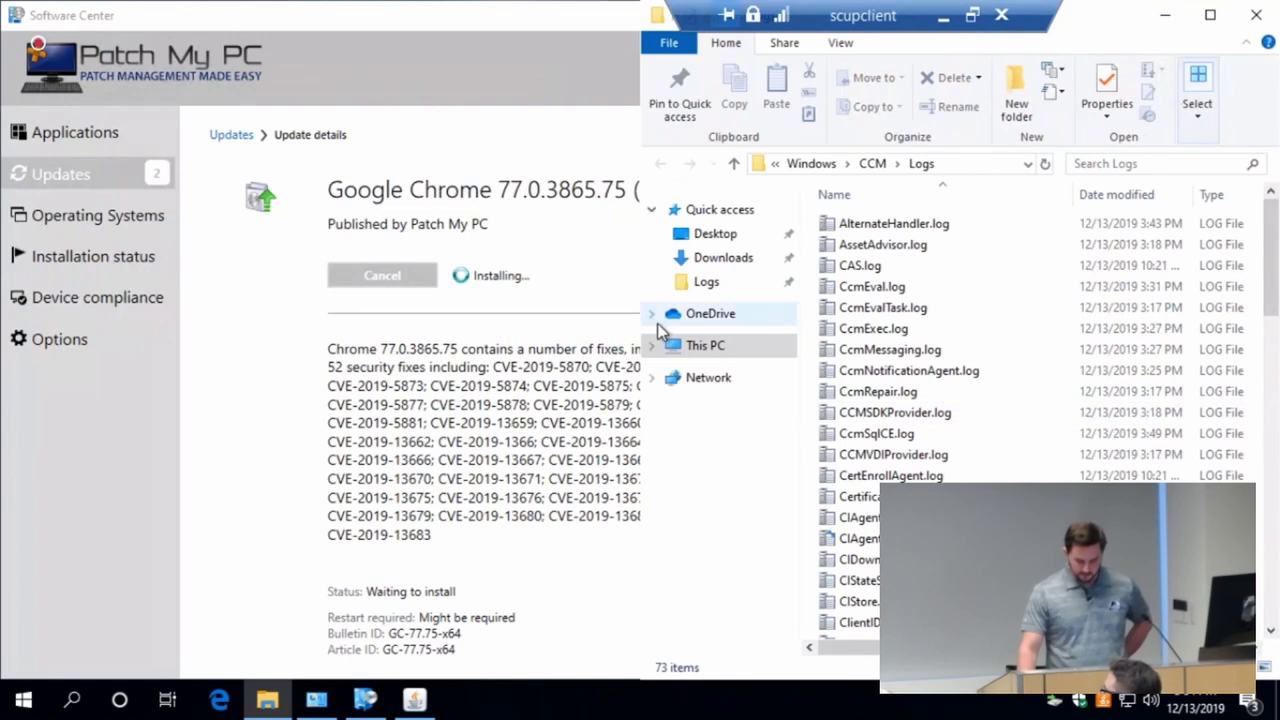
{"action": "left_click_drag", "start_coordinate": [641, 322], "coordinate": [588, 326]}
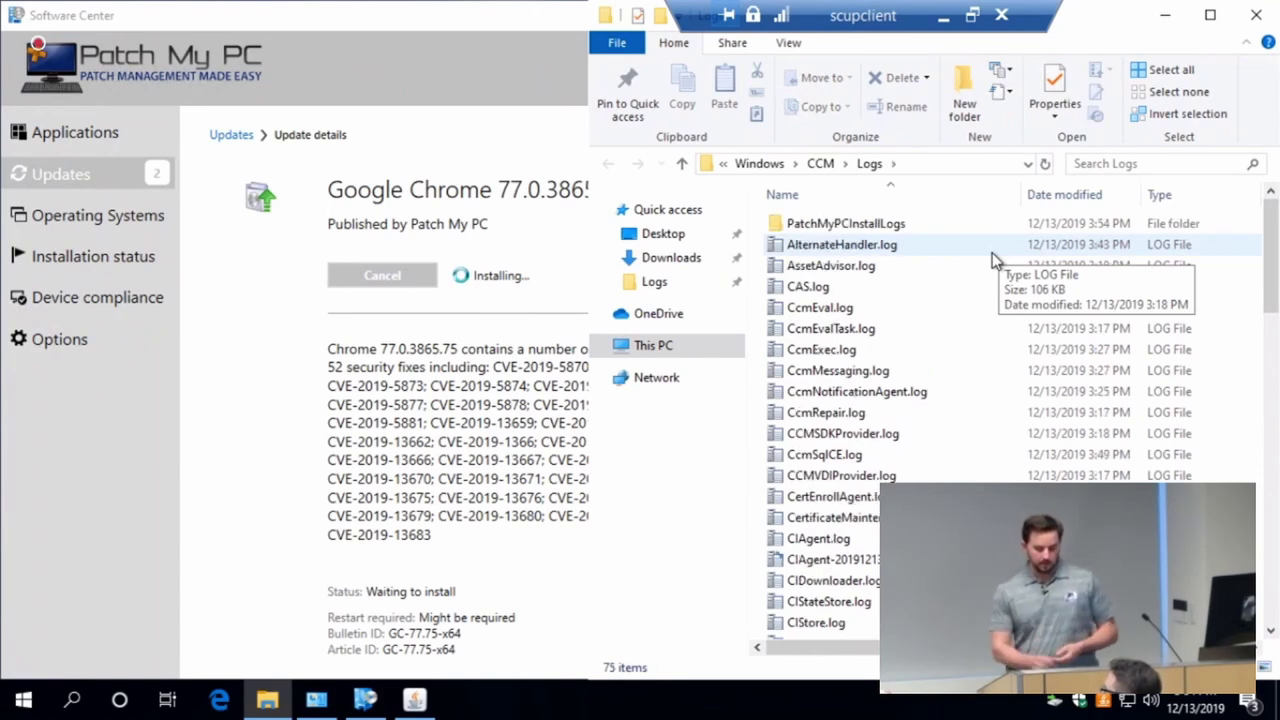
Open the Chrome MSI install log from PatchMyPCInstallLogs in CMTrace
{"action": "key", "text": "Down"}
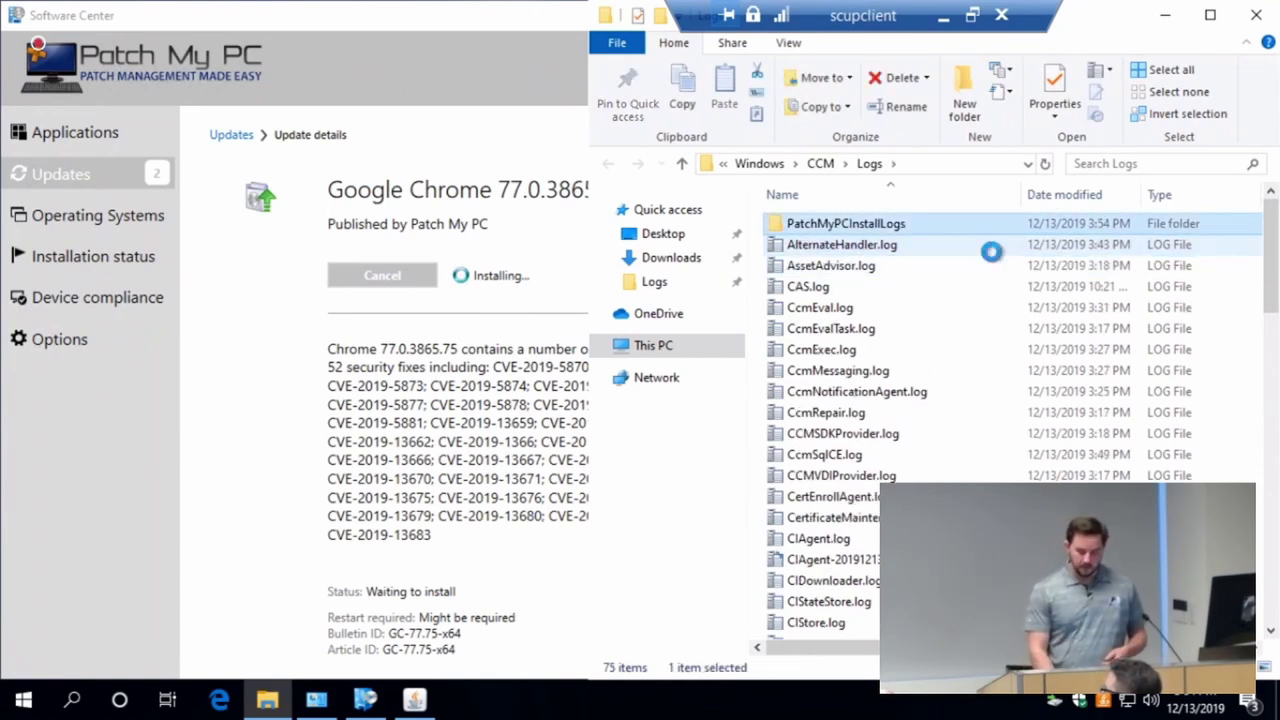
{"action": "key", "text": "Return"}
{"action": "key", "text": "Down"}
{"action": "key", "text": "Return"}
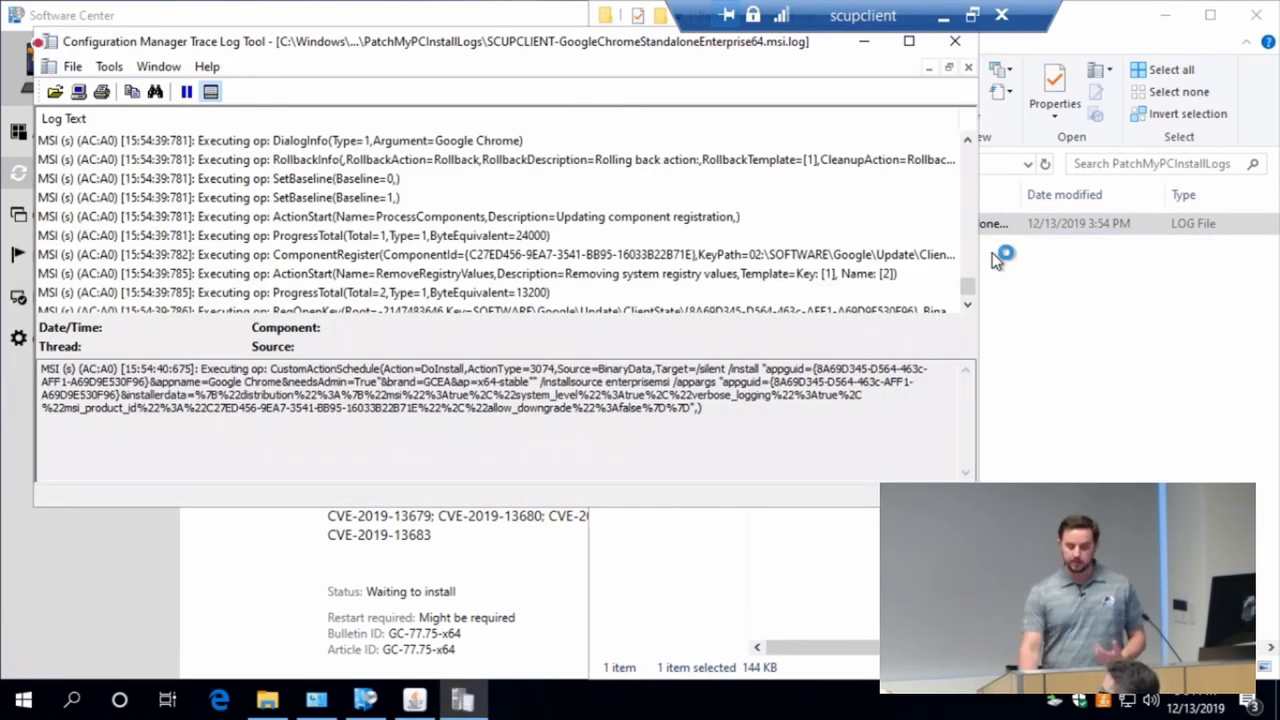
Read the Chrome MSI install log full screen, then minimize it and return to Windows\CCM\Logs
{"action": "left_click", "coordinate": [908, 41]}
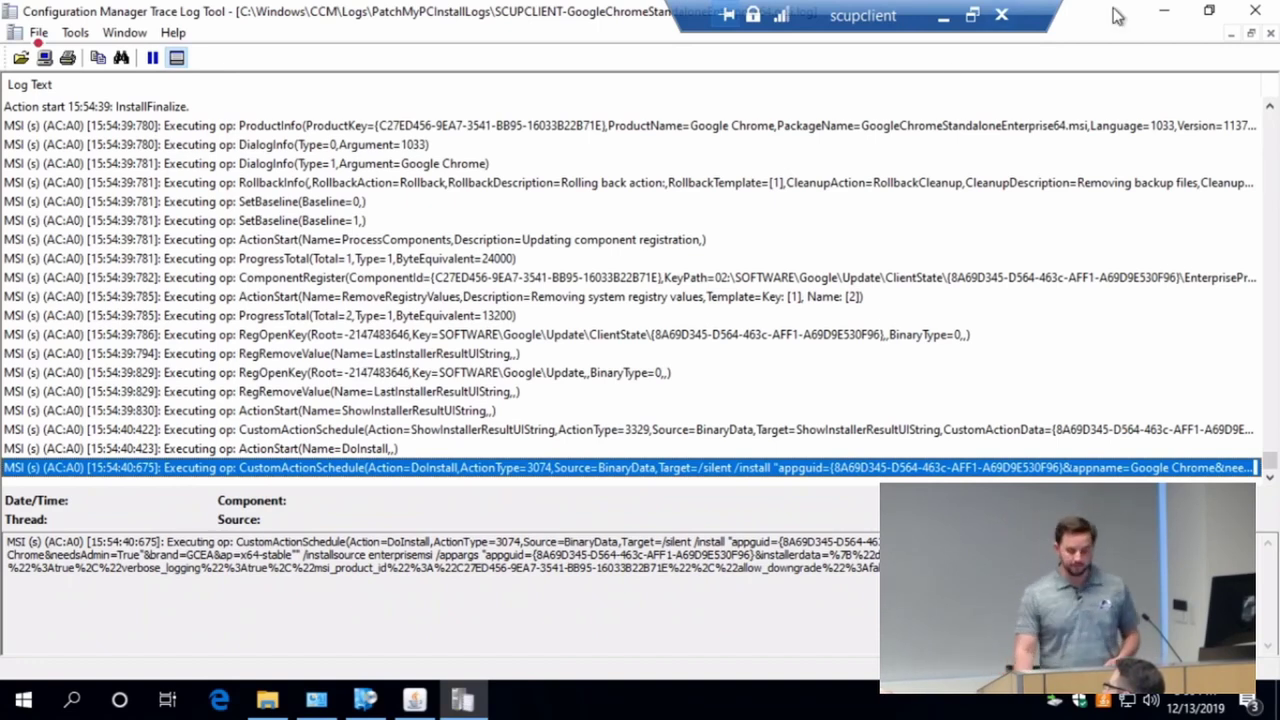
{"action": "left_click", "coordinate": [1164, 10]}
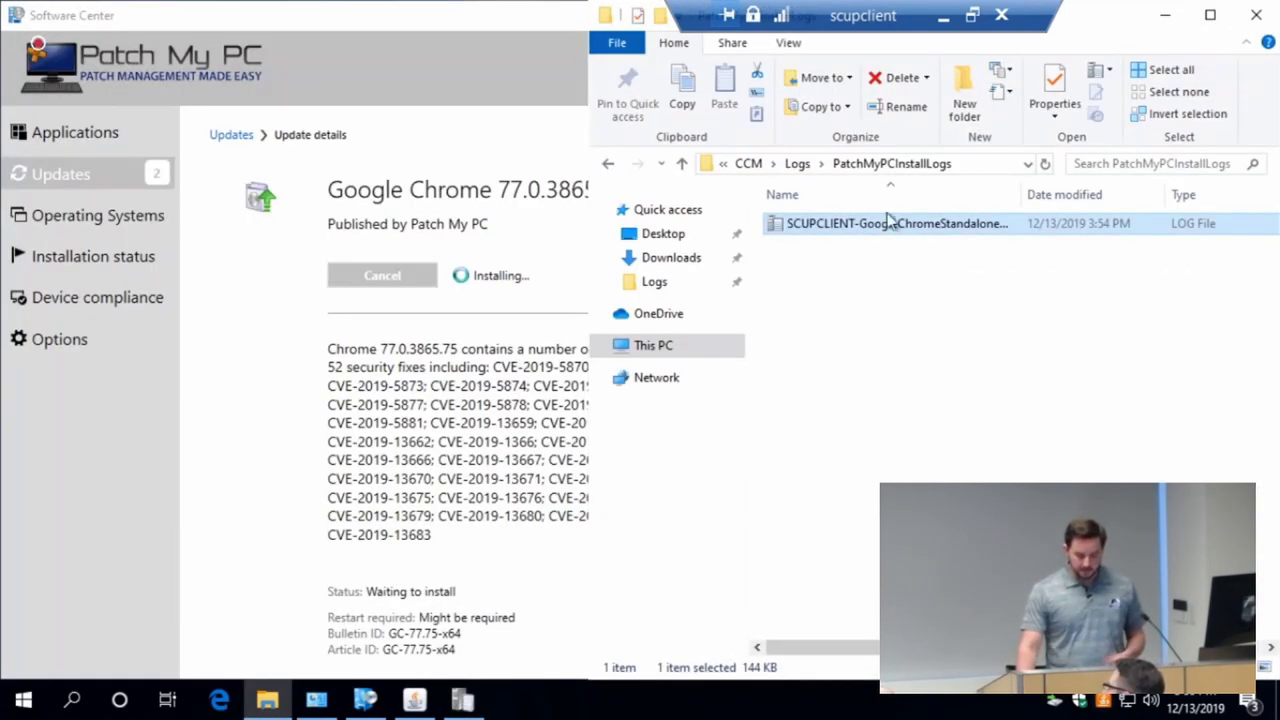
{"action": "left_click", "coordinate": [795, 163]}
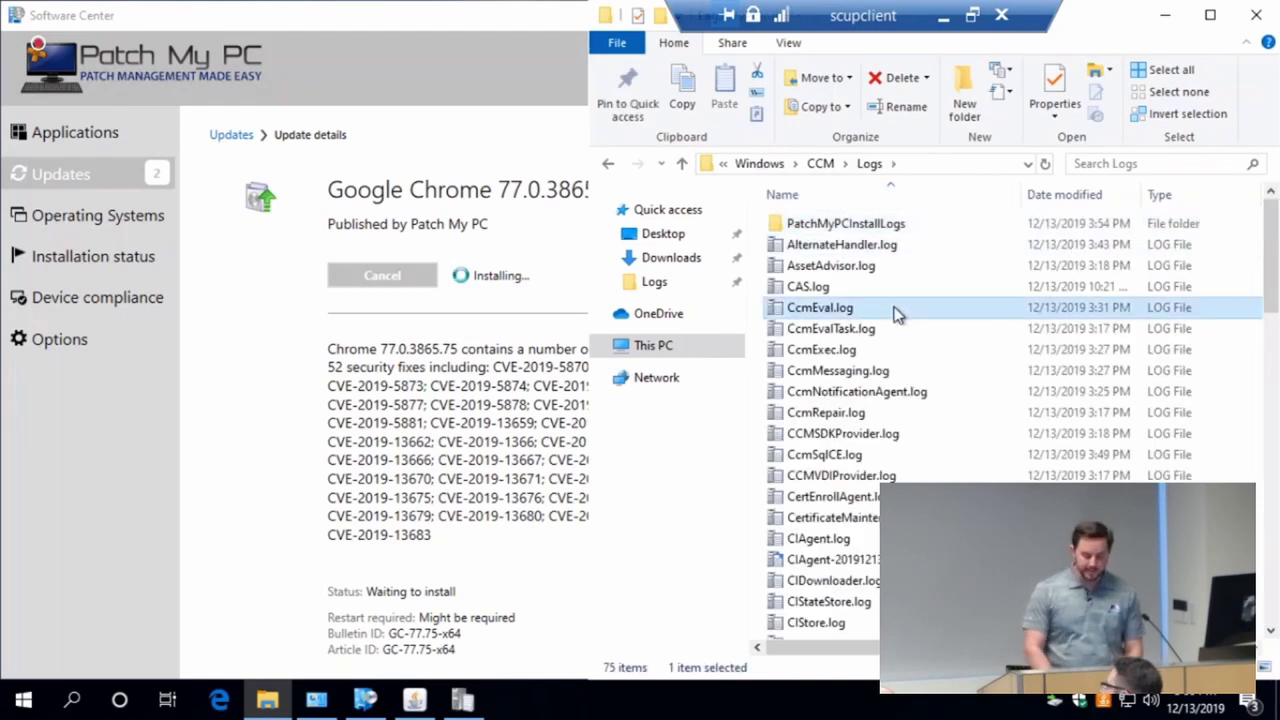
Open PatchMyPC-ScriptRunner.log in CMTrace and maximize it
{"action": "key", "text": "p"}
{"action": "key", "text": "Return"}
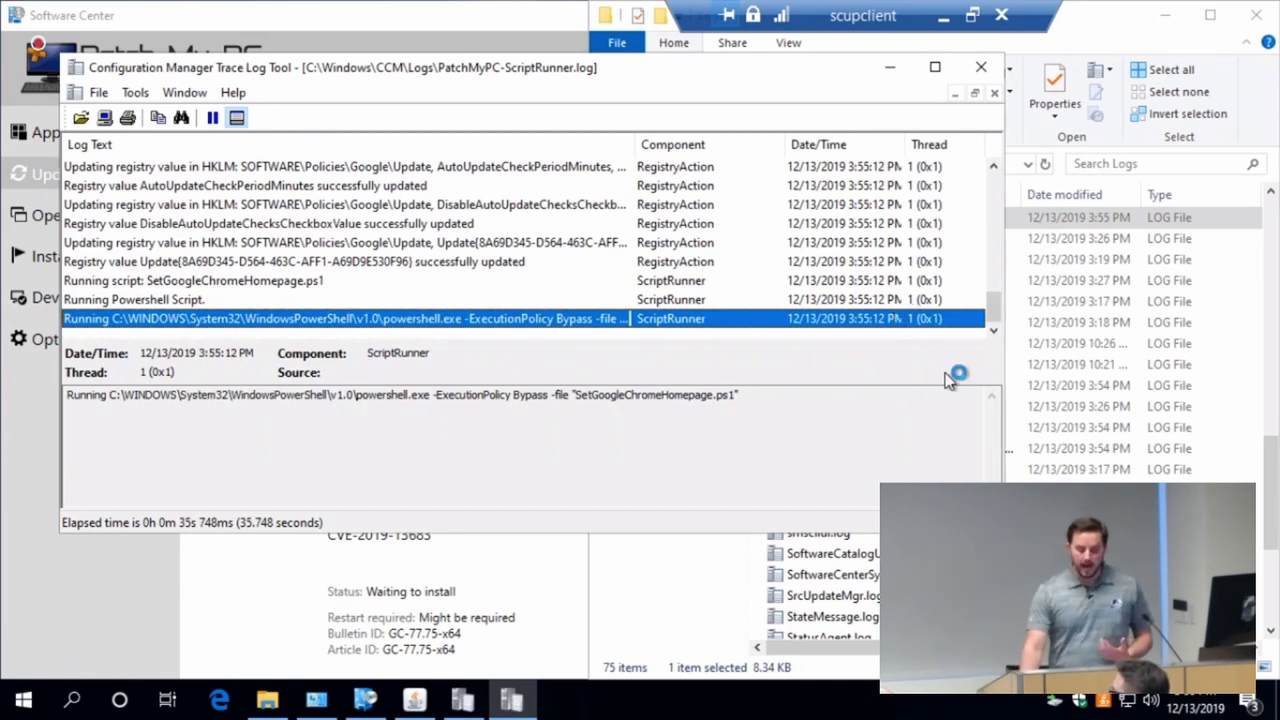
{"action": "left_click", "coordinate": [1095, 390]}
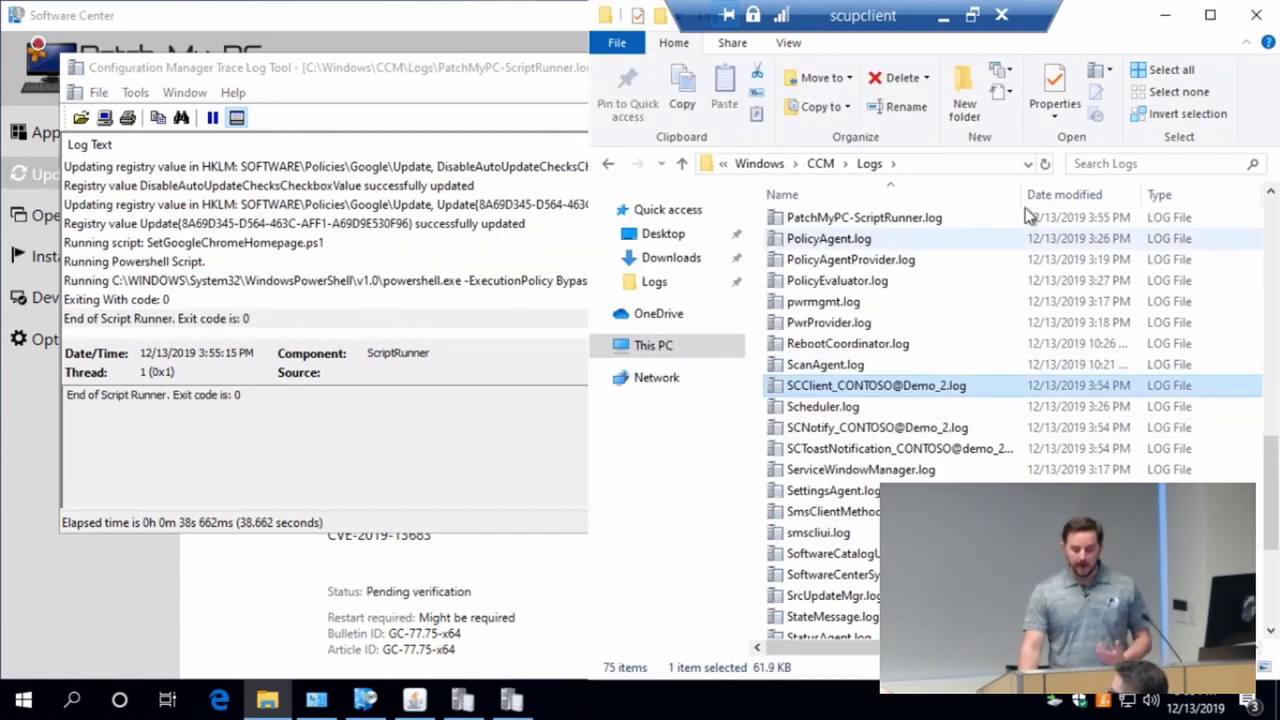
{"action": "left_click", "coordinate": [407, 78]}
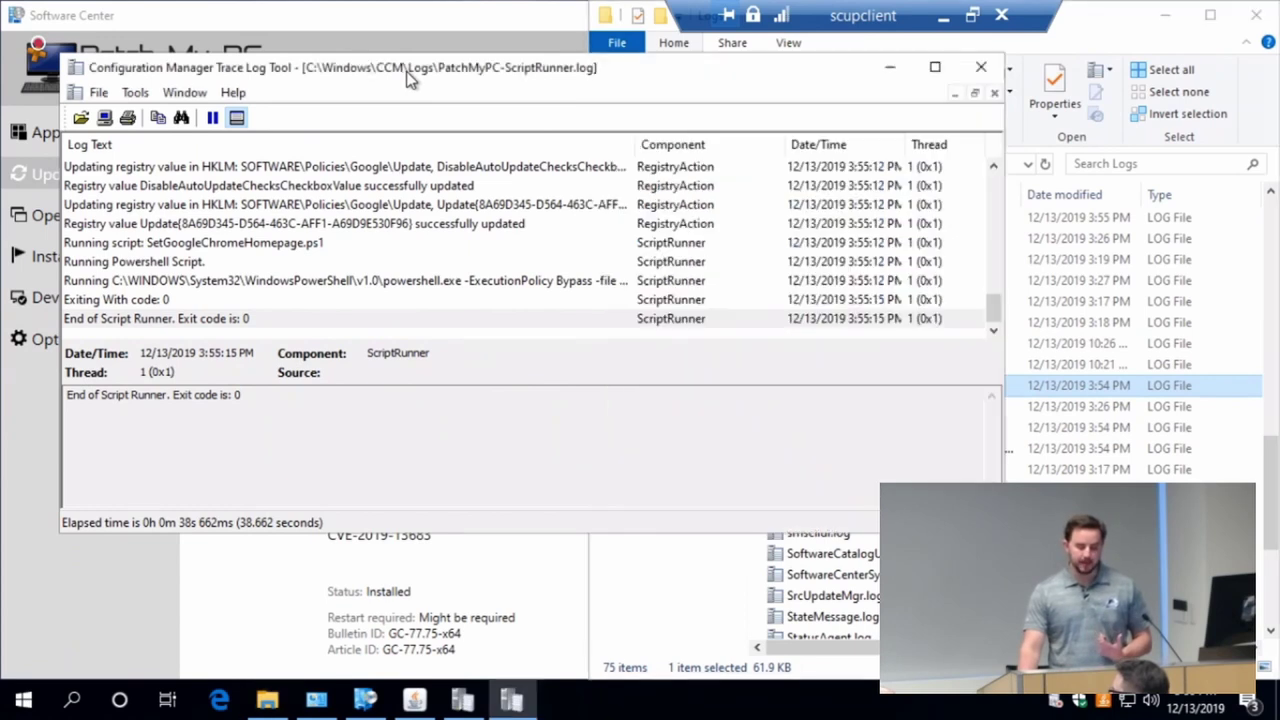
{"action": "double_click", "coordinate": [407, 78]}
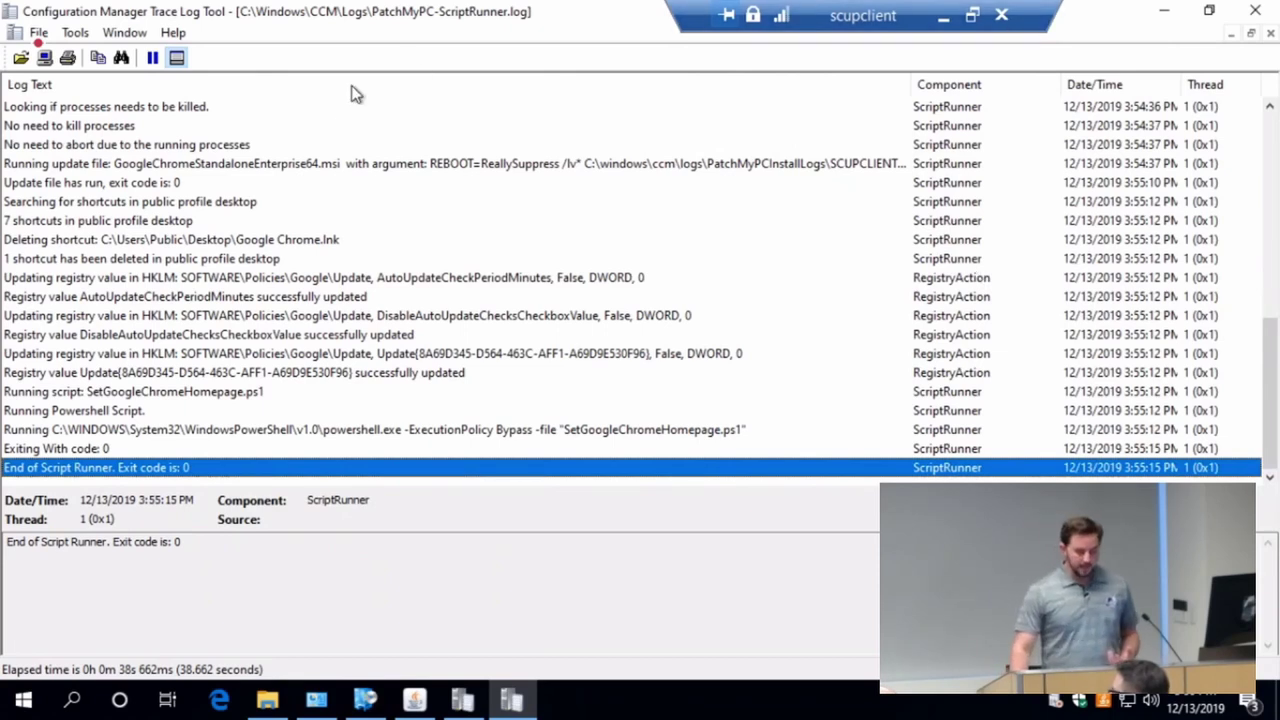
Inspect the update-run, shortcut-deletion, Google Update registry policy and SetGoogleChromeHomepage.ps1 entries, then minimize
{"action": "left_click", "coordinate": [260, 166]}
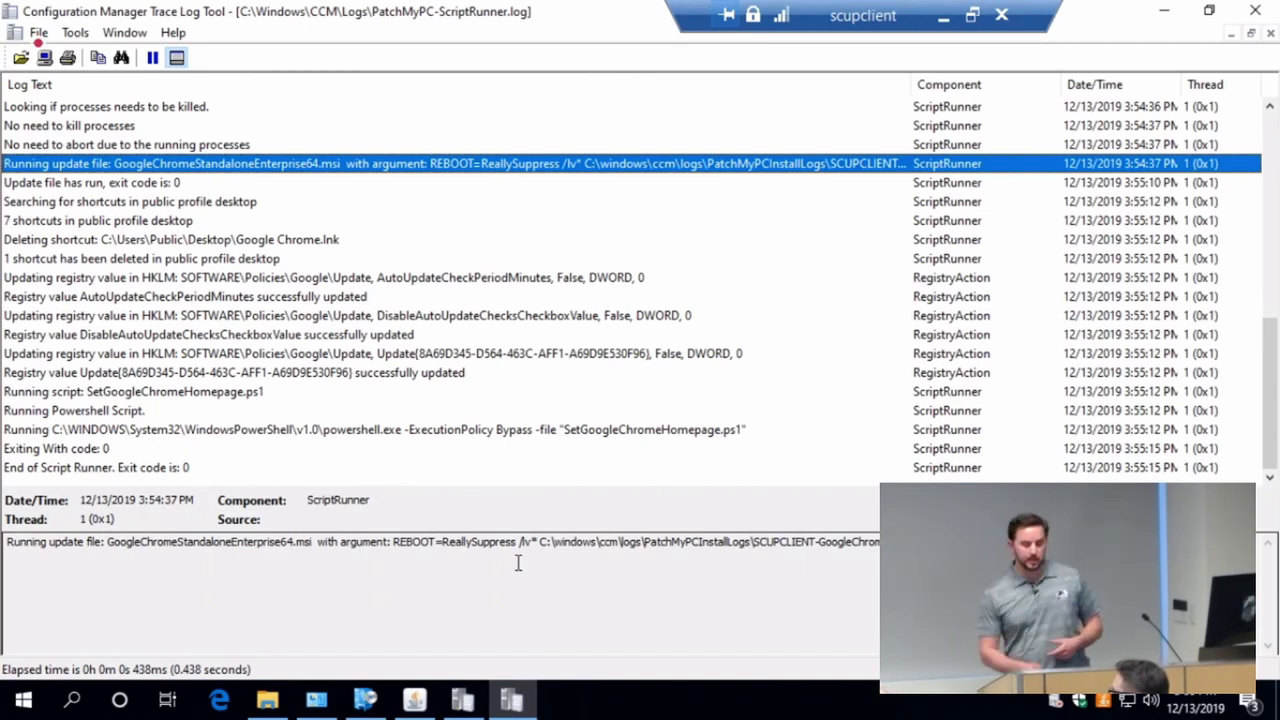
{"action": "key", "text": "Down"}
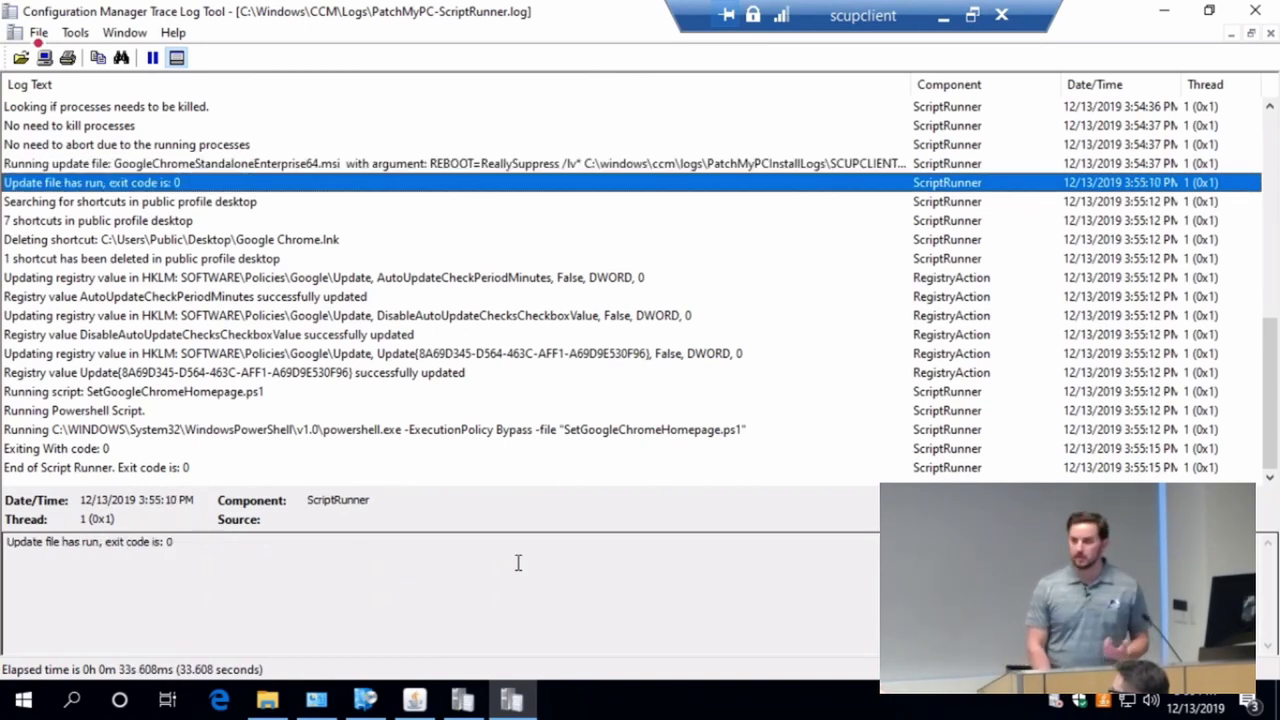
{"action": "key", "text": "Down"}
{"action": "key", "text": "Down"}
{"action": "key", "text": "Down"}
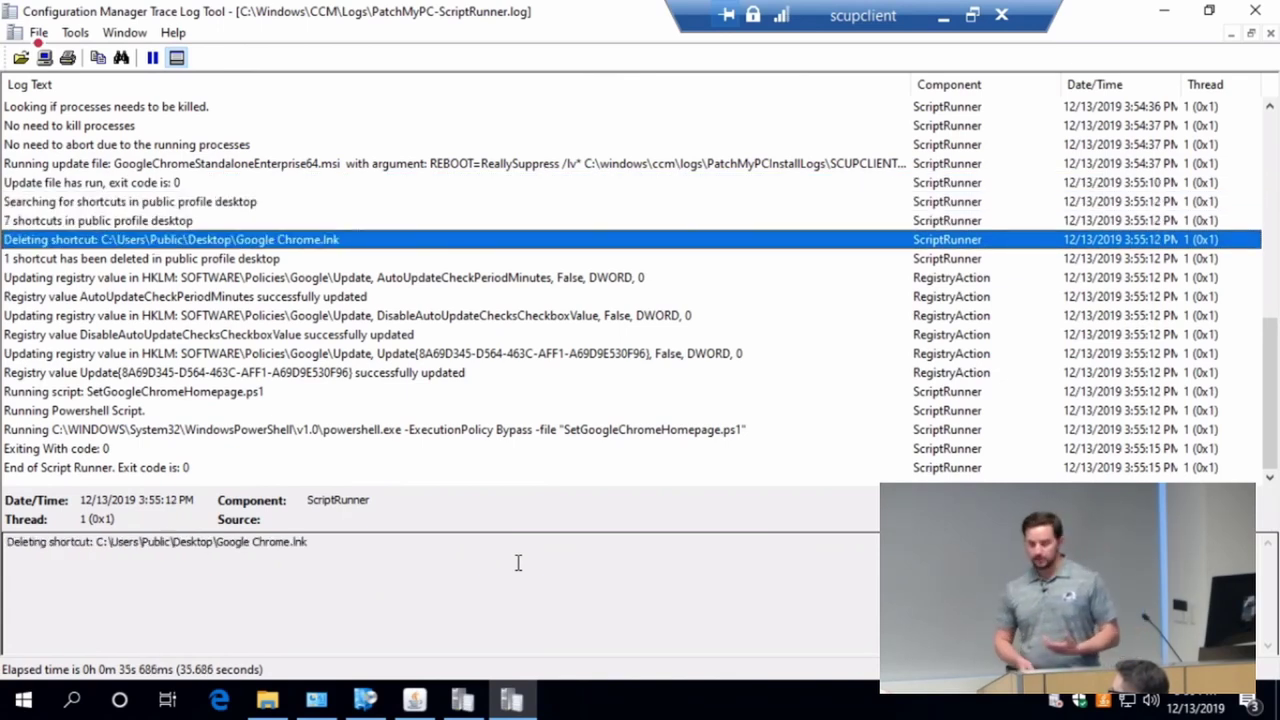
{"action": "left_click", "coordinate": [482, 280]}
{"action": "left_click", "coordinate": [530, 318], "text": "ctrl"}
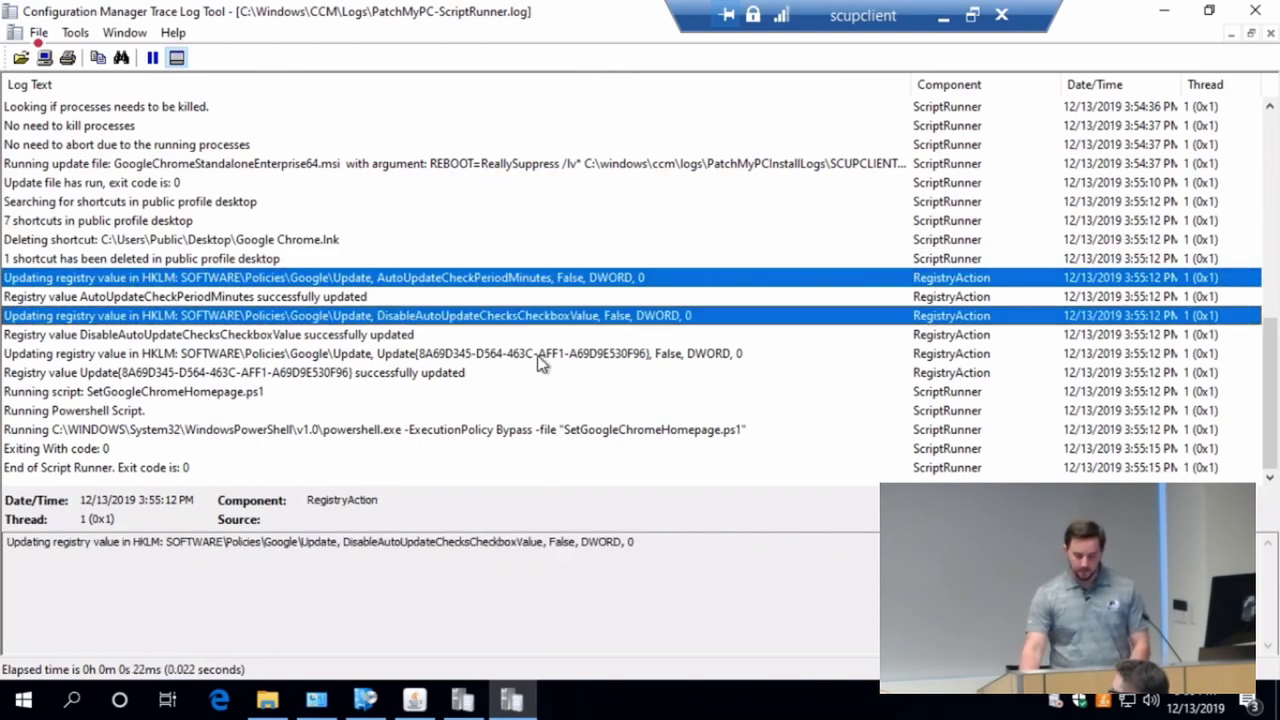
{"action": "left_click", "coordinate": [539, 355], "text": "ctrl"}
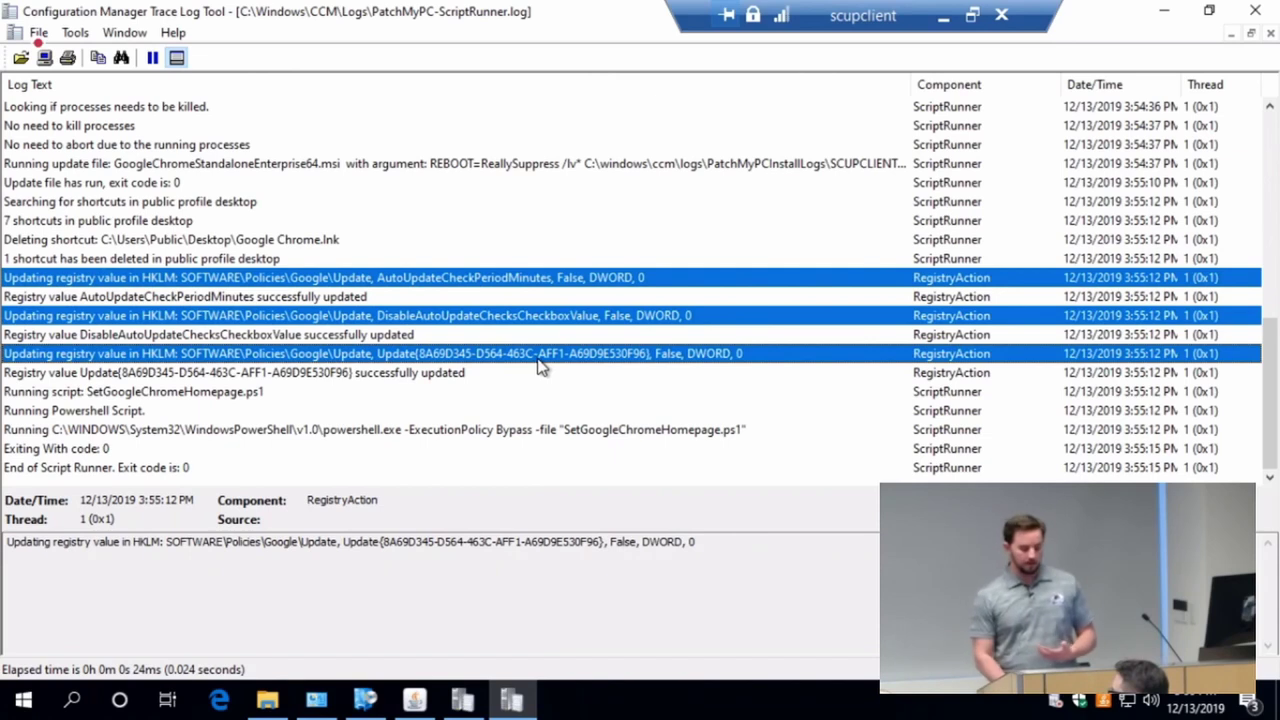
{"action": "left_click", "coordinate": [258, 396]}
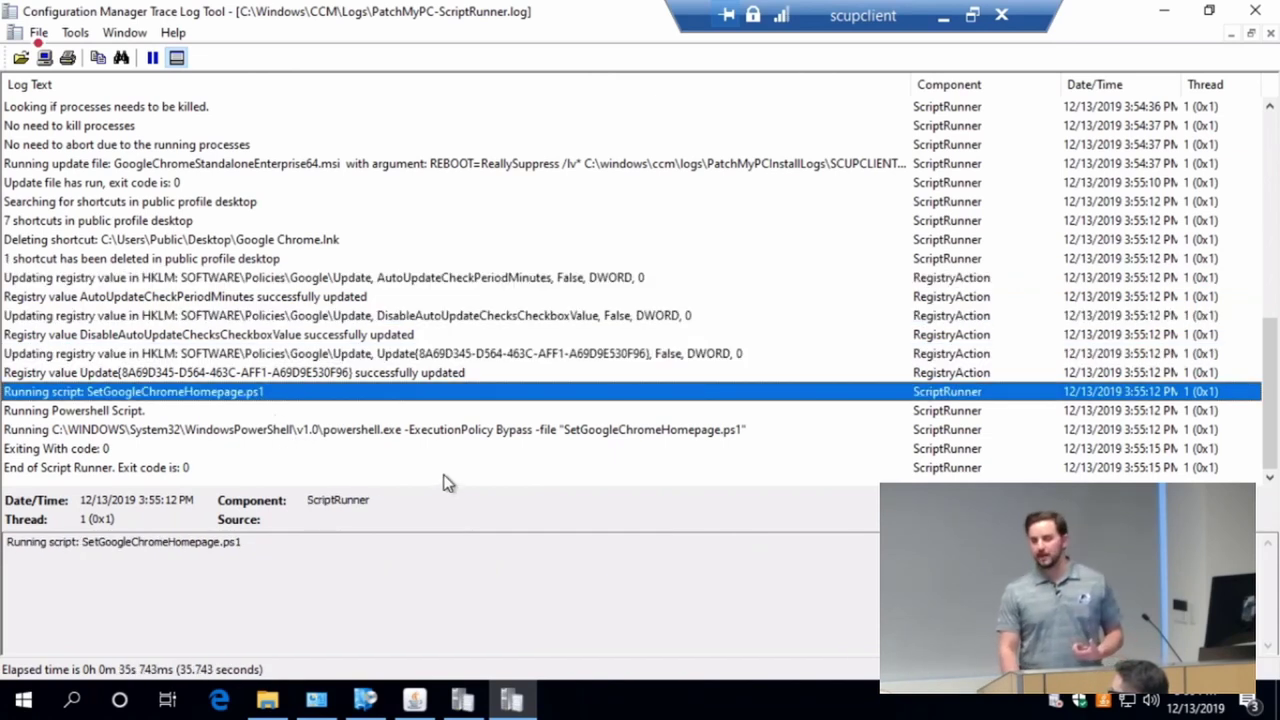
{"action": "left_click", "coordinate": [1164, 12]}
Move Software Center aside and launch Google Chrome from a Start search for 'chro'
{"action": "left_click", "coordinate": [560, 15]}
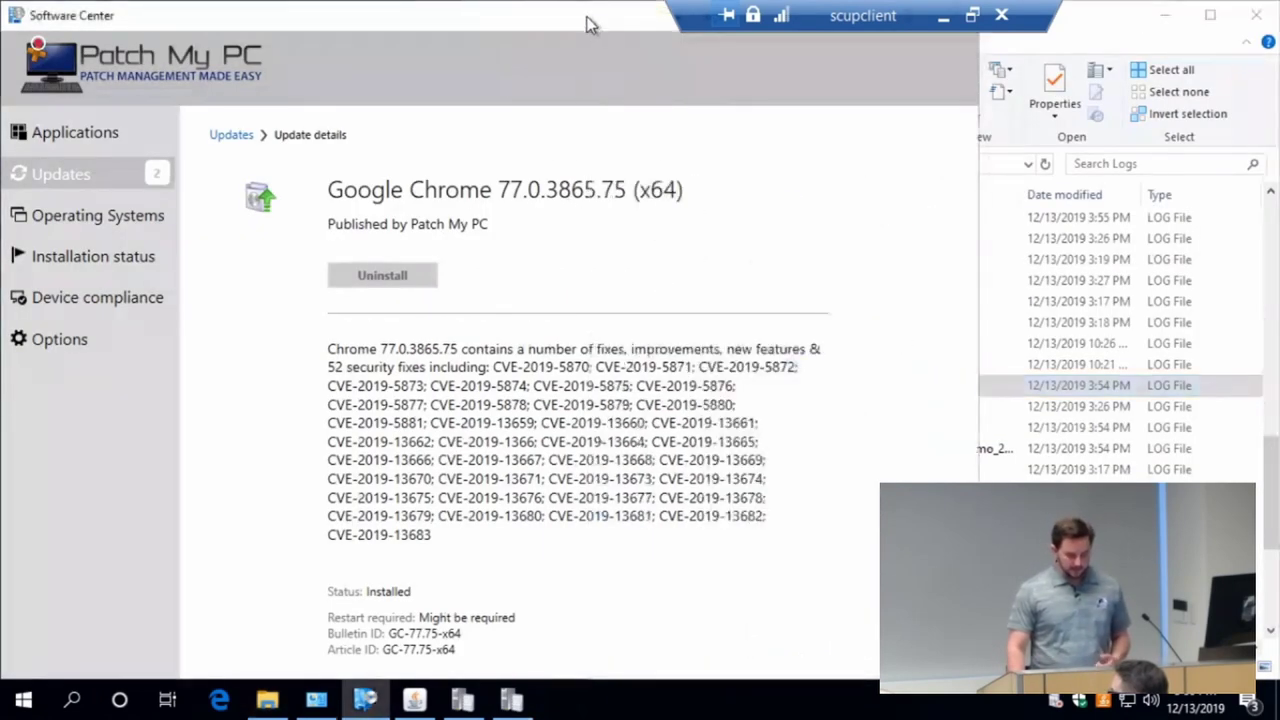
{"action": "left_click_drag", "start_coordinate": [586, 23], "coordinate": [856, 83]}
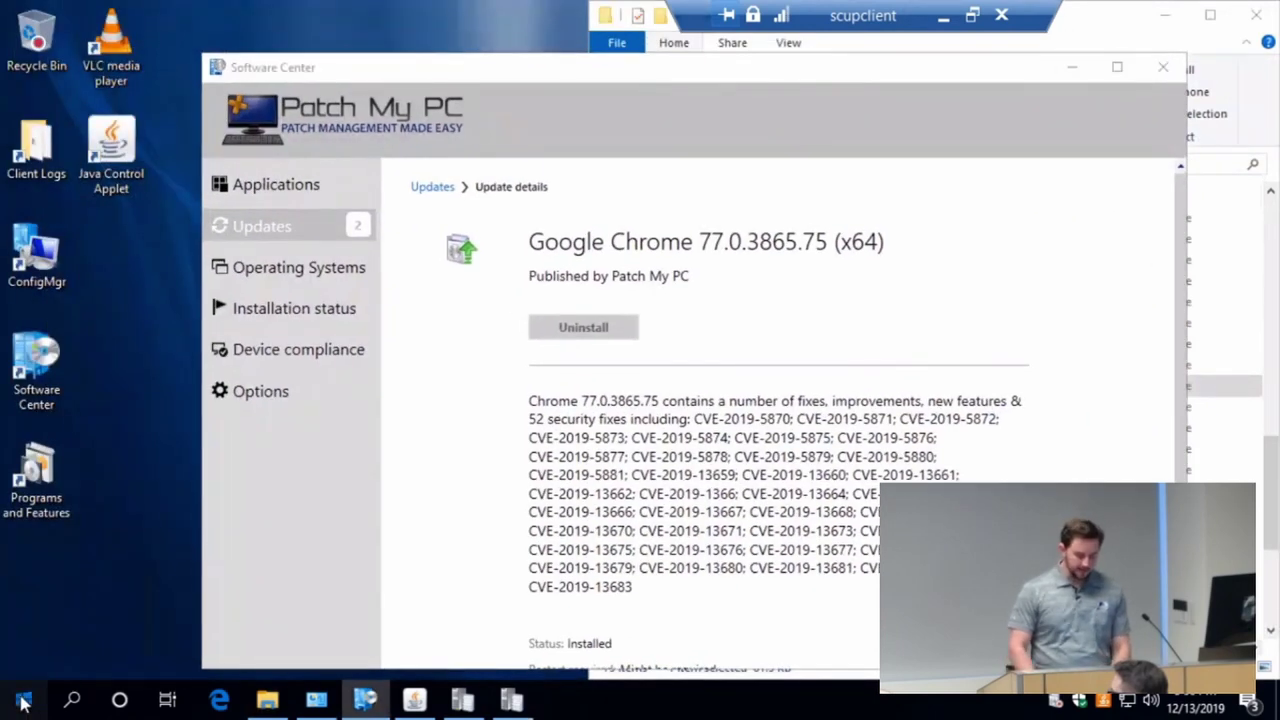
{"action": "left_click", "coordinate": [23, 700]}
{"action": "type", "text": "chro"}
{"action": "key", "text": "Return"}
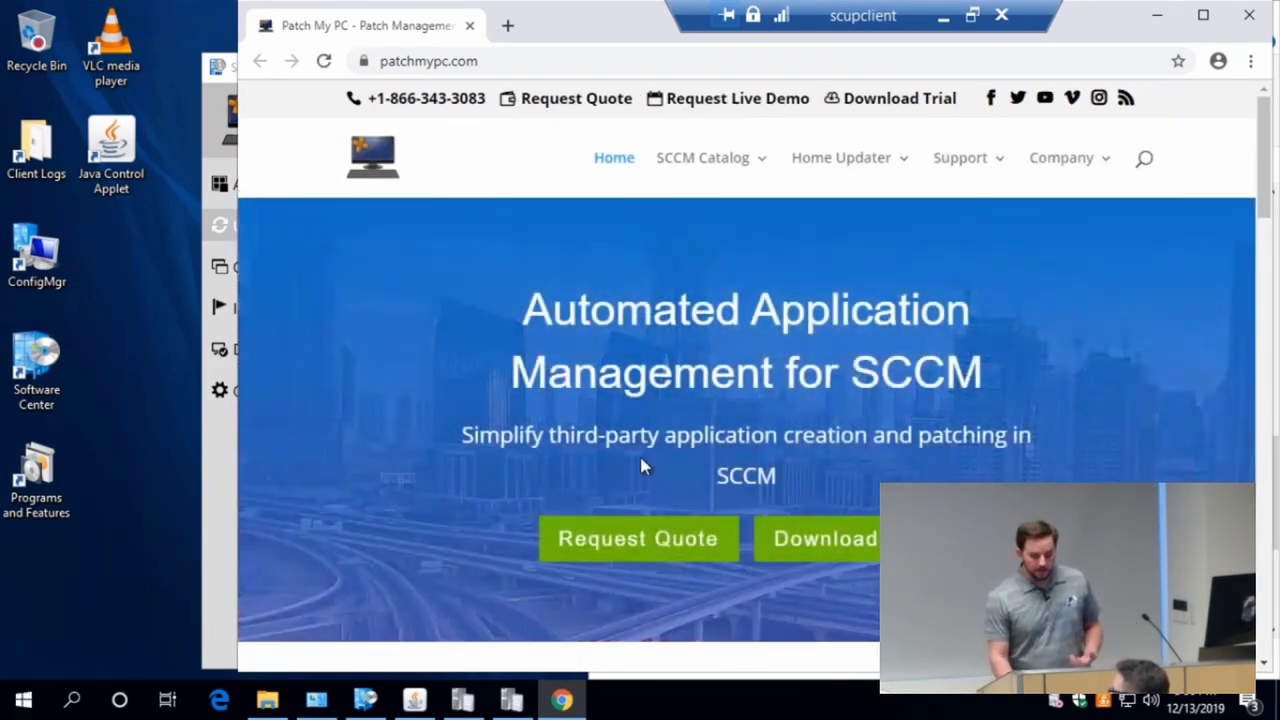
Show About Google Chrome: version 77.0.3865.75 with updates disabled by administrator, then minimize
{"action": "left_click", "coordinate": [1250, 61]}
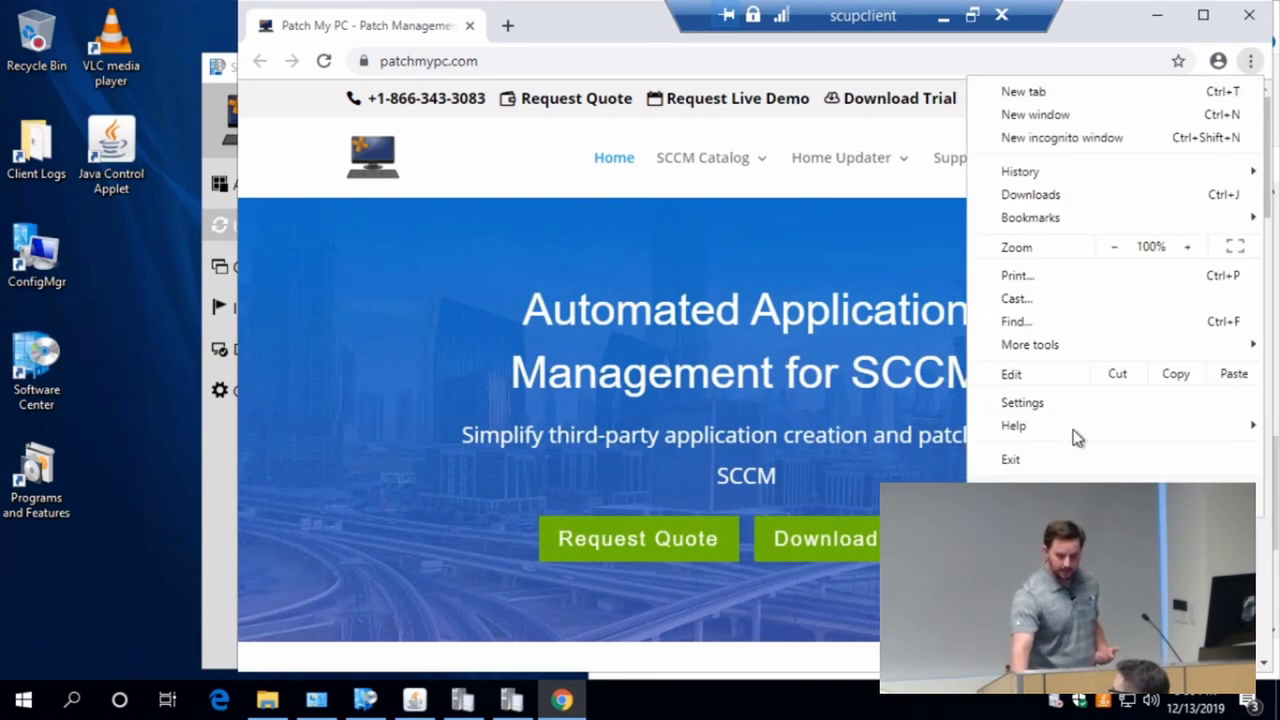
{"action": "mouse_move", "coordinate": [1073, 429]}
{"action": "left_click", "coordinate": [838, 430]}
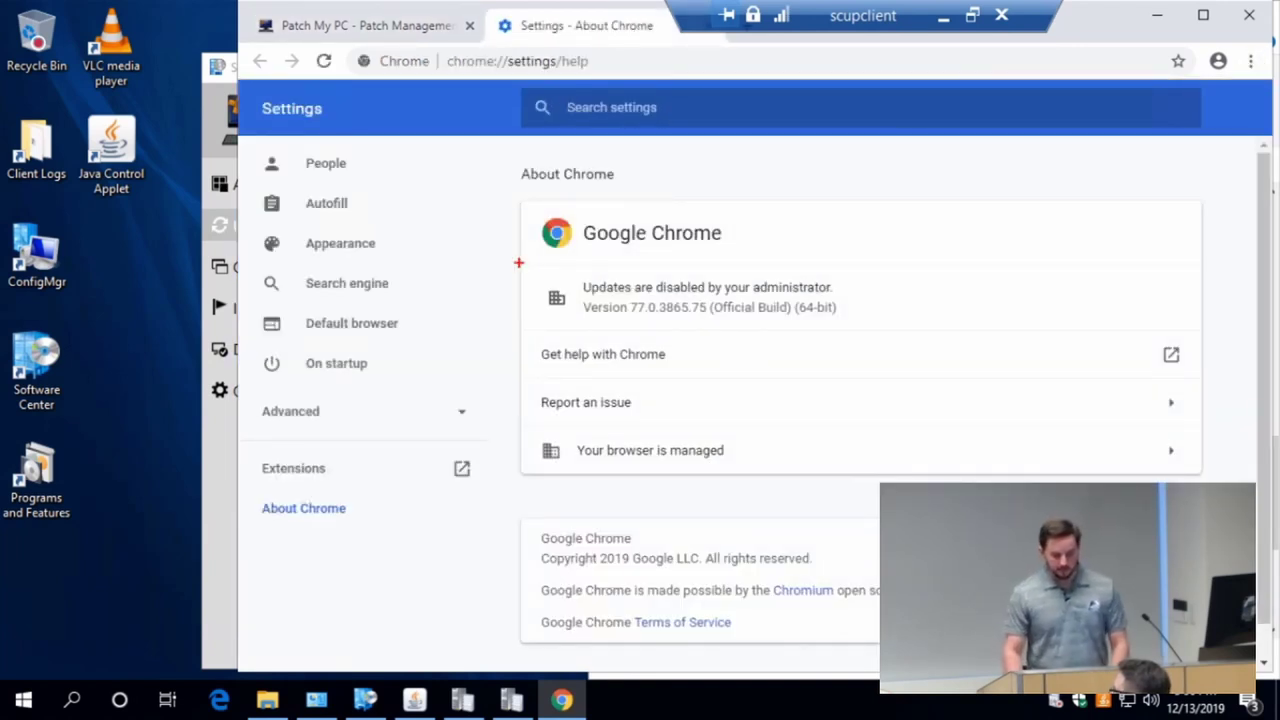
{"action": "mouse_move", "coordinate": [519, 263]}
{"action": "left_mouse_down"}
{"action": "mouse_move", "coordinate": [915, 365]}
{"action": "mouse_move", "coordinate": [944, 358]}
{"action": "mouse_move", "coordinate": [946, 340]}
{"action": "left_mouse_up"}
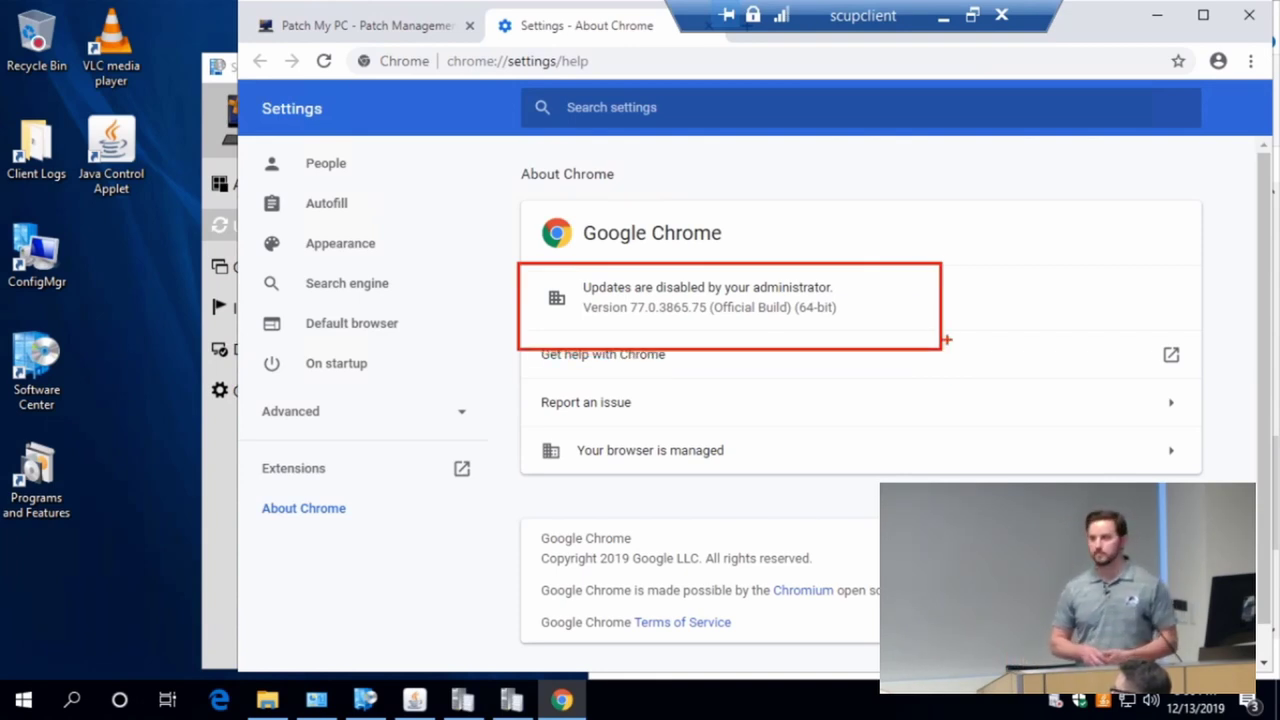
{"action": "key", "text": "Escape"}
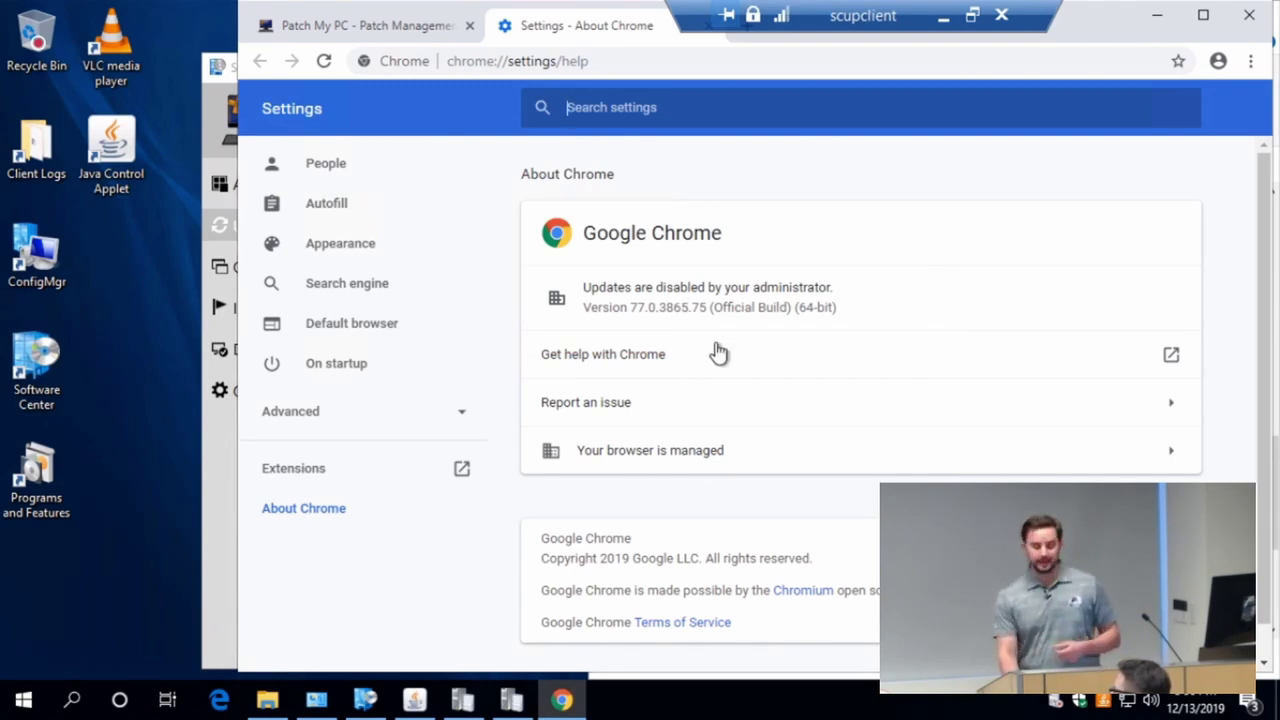
{"action": "left_click", "coordinate": [1157, 16]}
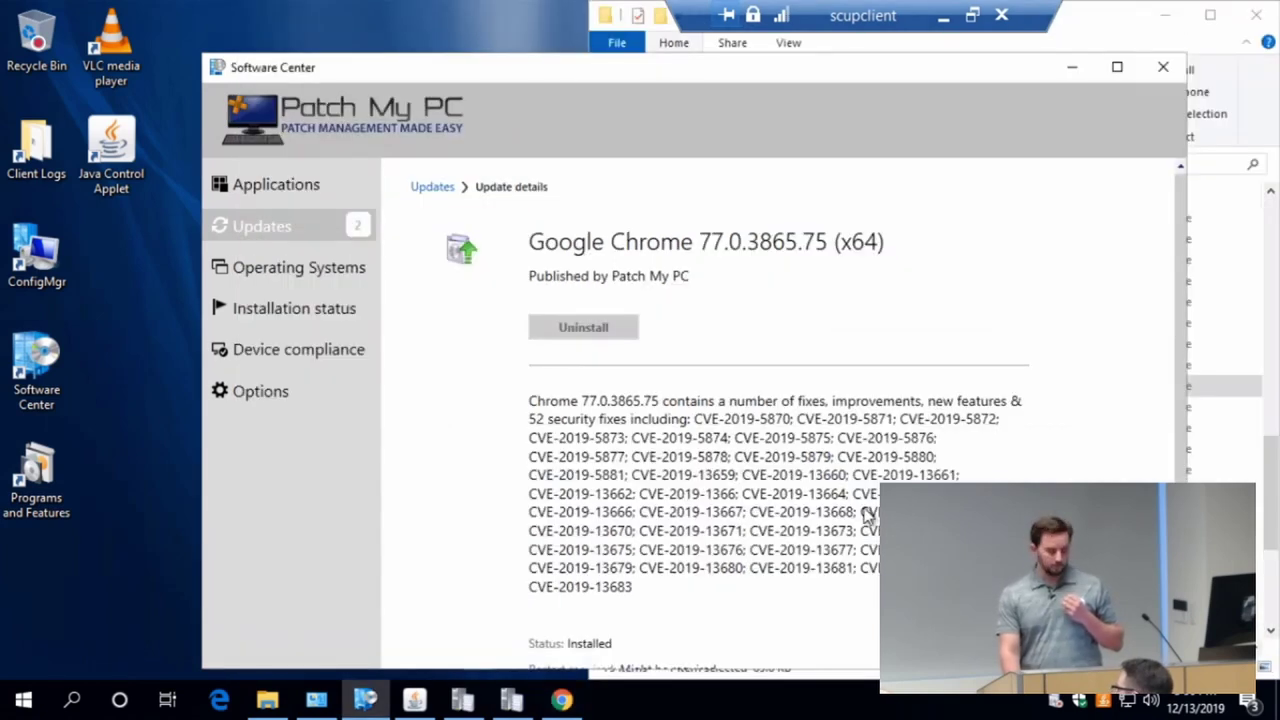
Show the Java Control Panel's Update tab and launch Registry Editor with admin rights
{"action": "double_click", "coordinate": [112, 150]}
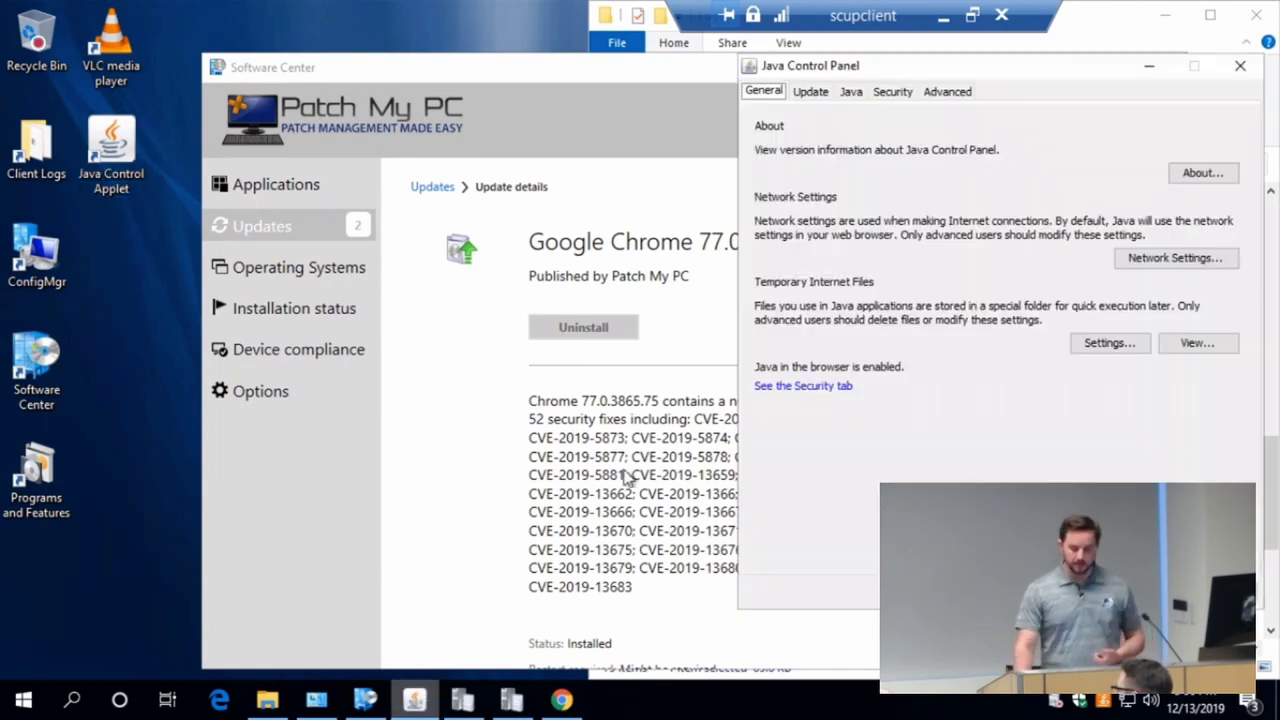
{"action": "left_click", "coordinate": [808, 94]}
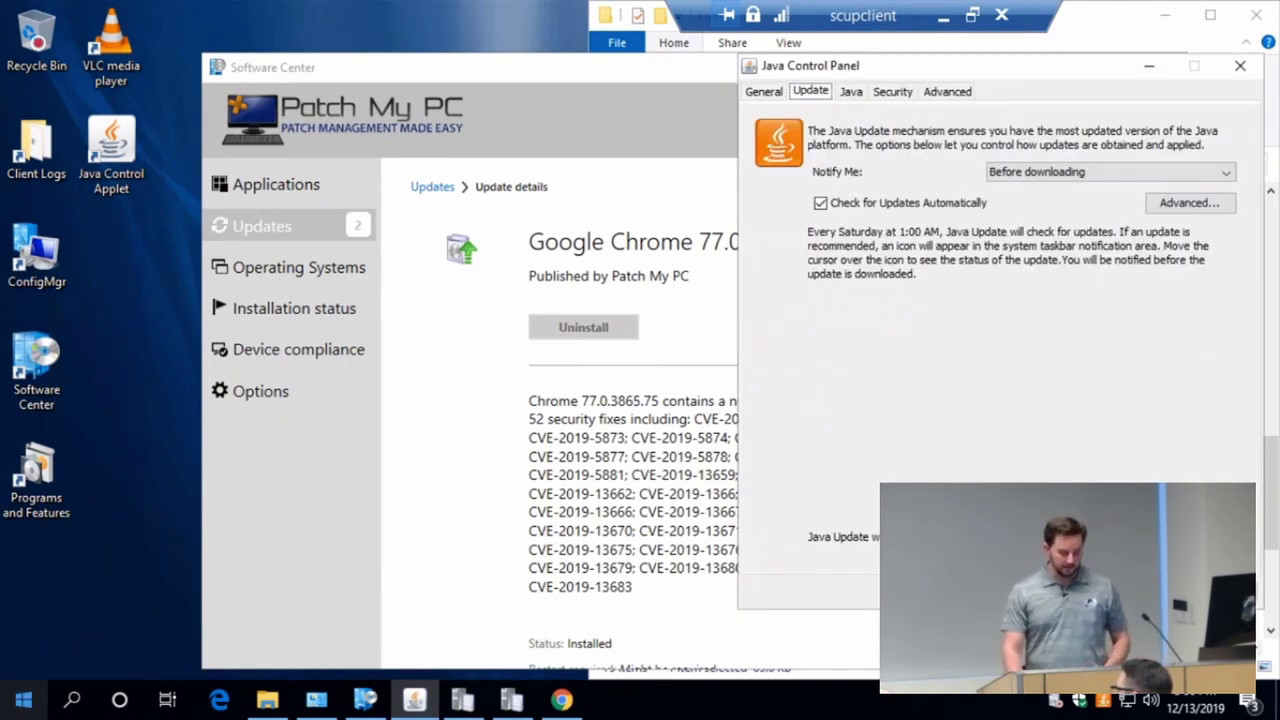
{"action": "left_click", "coordinate": [25, 703]}
{"action": "type", "text": "rege"}
{"action": "key", "text": "Return"}
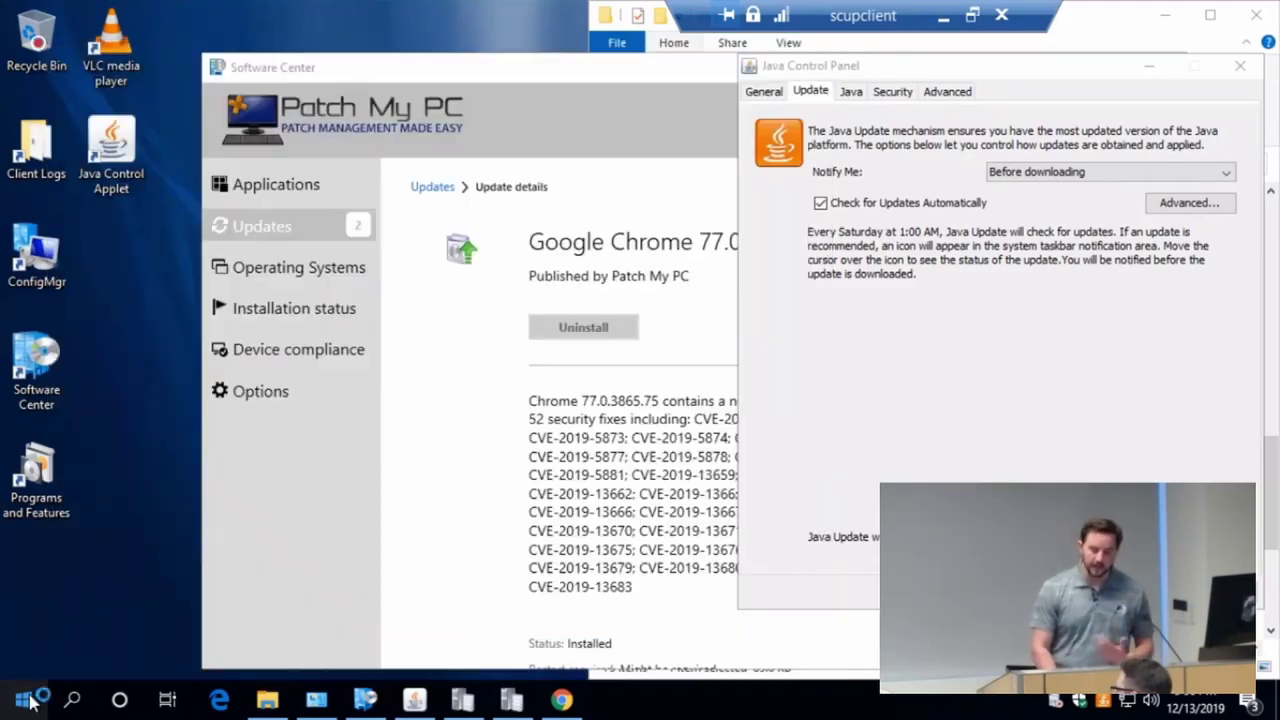
{"action": "key", "text": "Return"}
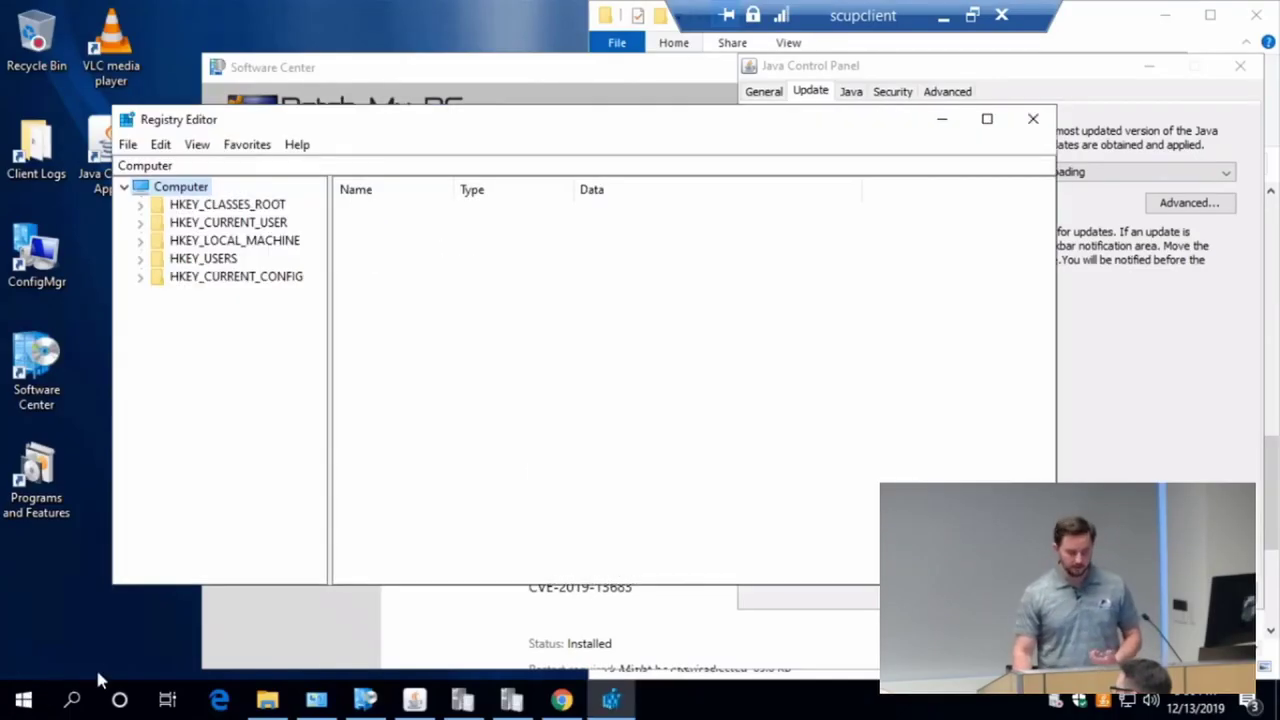
Select EnableJavaUpdate (1) under HKLM\SOFTWARE\WOW6432Node\JavaSoft\Java Update\Policy, then minimize Registry Editor
{"action": "double_click", "coordinate": [290, 242]}
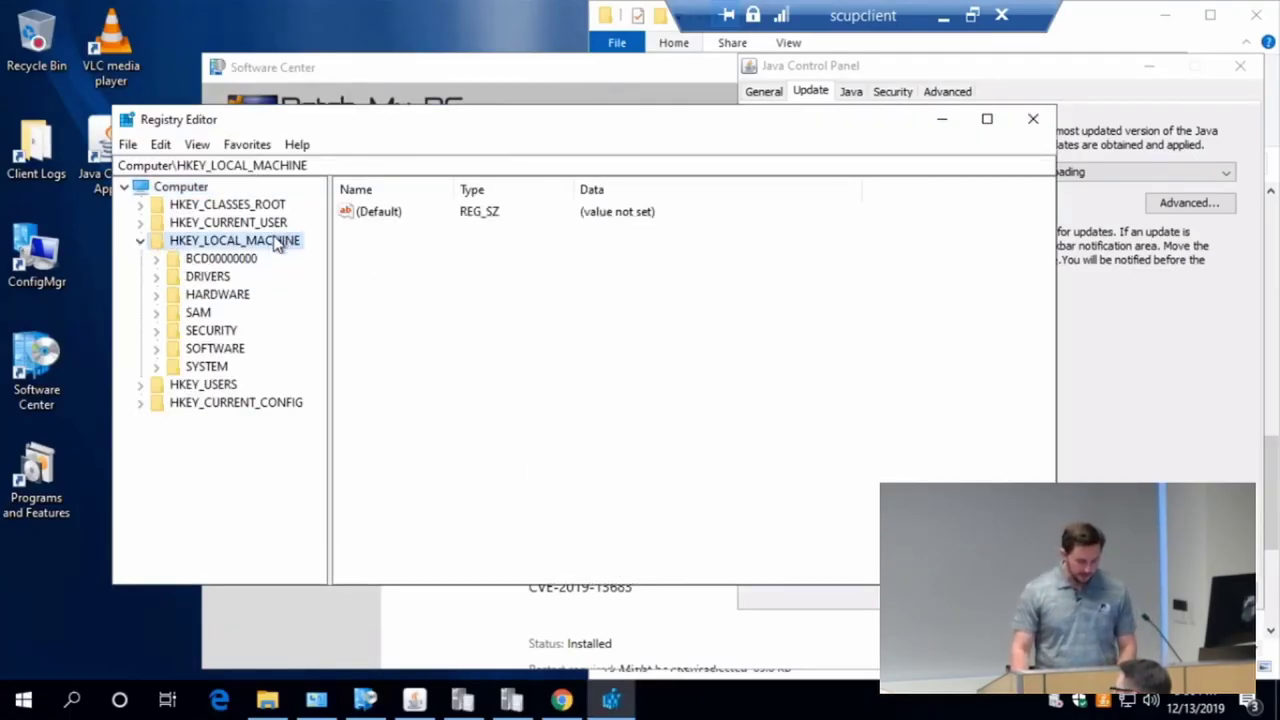
{"action": "double_click", "coordinate": [232, 350]}
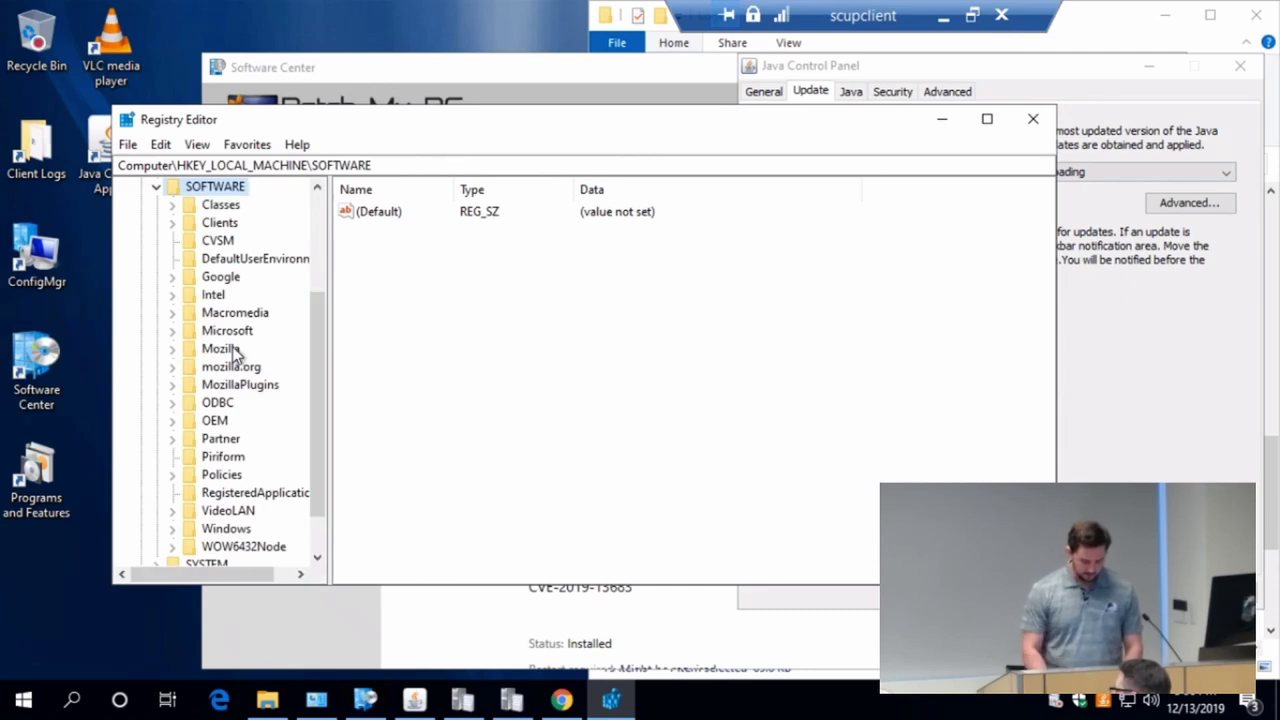
{"action": "scroll", "coordinate": [282, 370], "scroll_direction": "down", "scroll_amount": 1}
{"action": "double_click", "coordinate": [232, 492]}
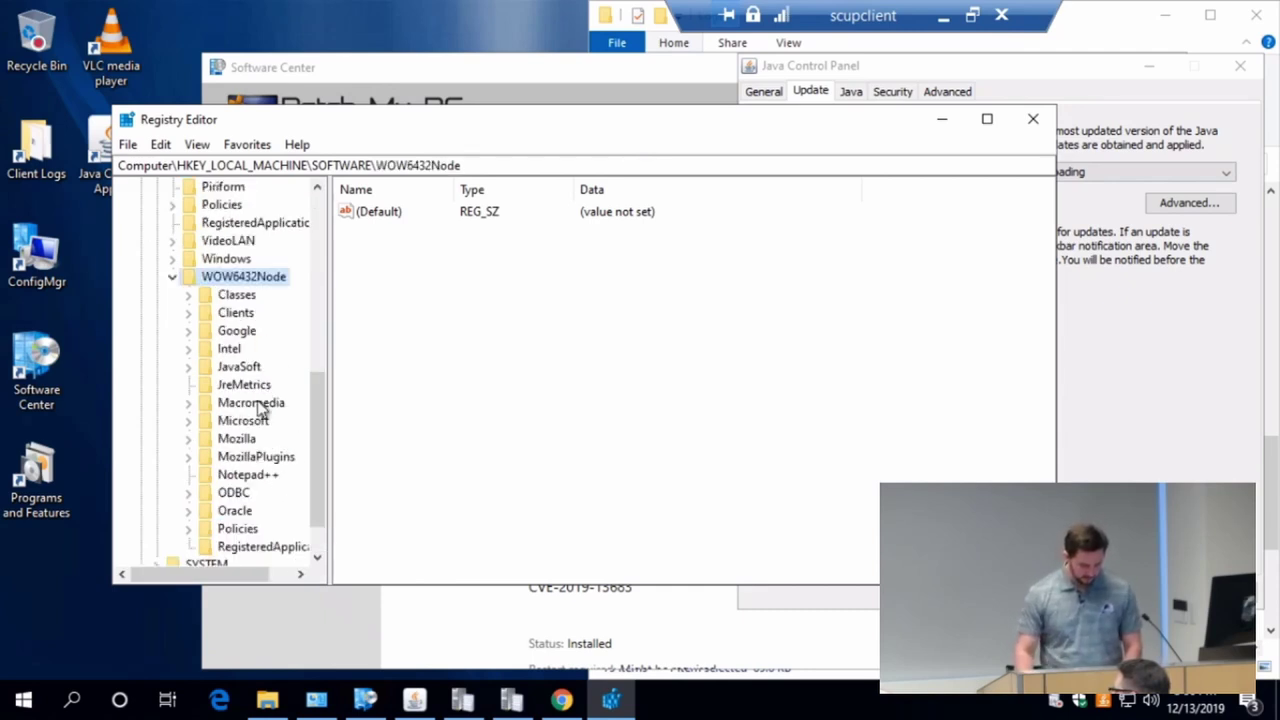
{"action": "double_click", "coordinate": [245, 370]}
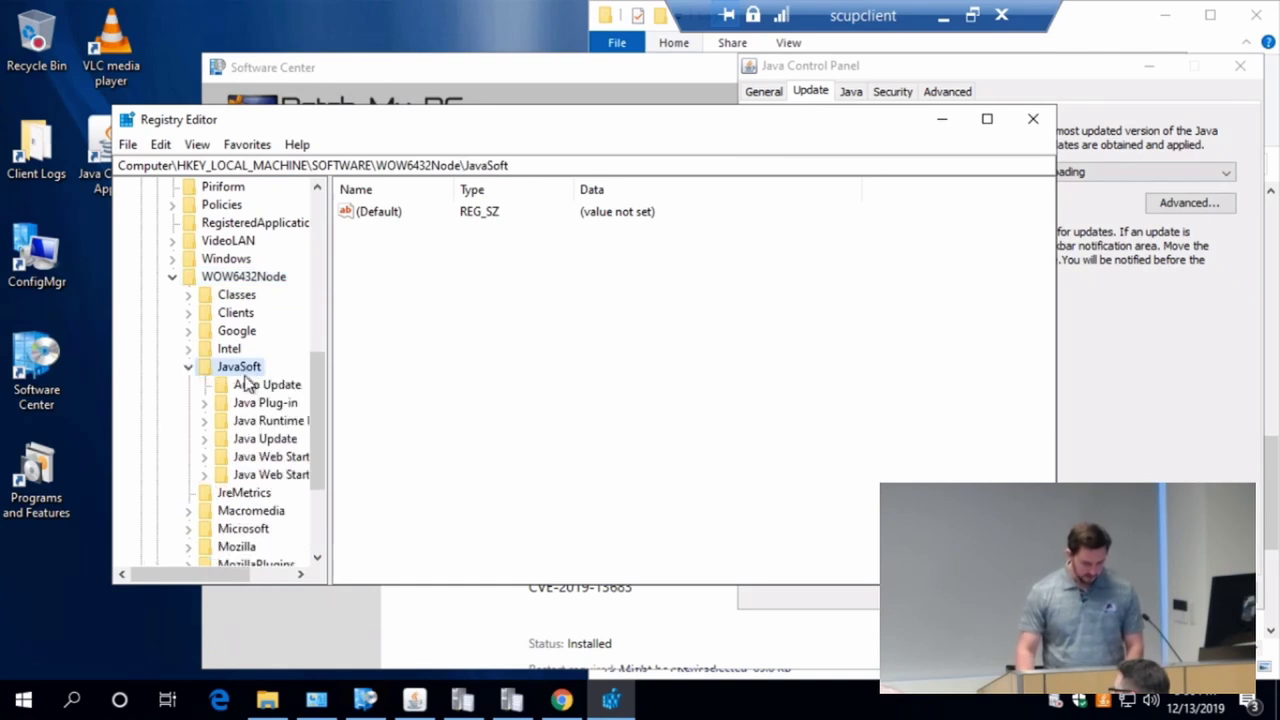
{"action": "left_click", "coordinate": [278, 442]}
{"action": "double_click", "coordinate": [280, 447]}
{"action": "left_click", "coordinate": [265, 456]}
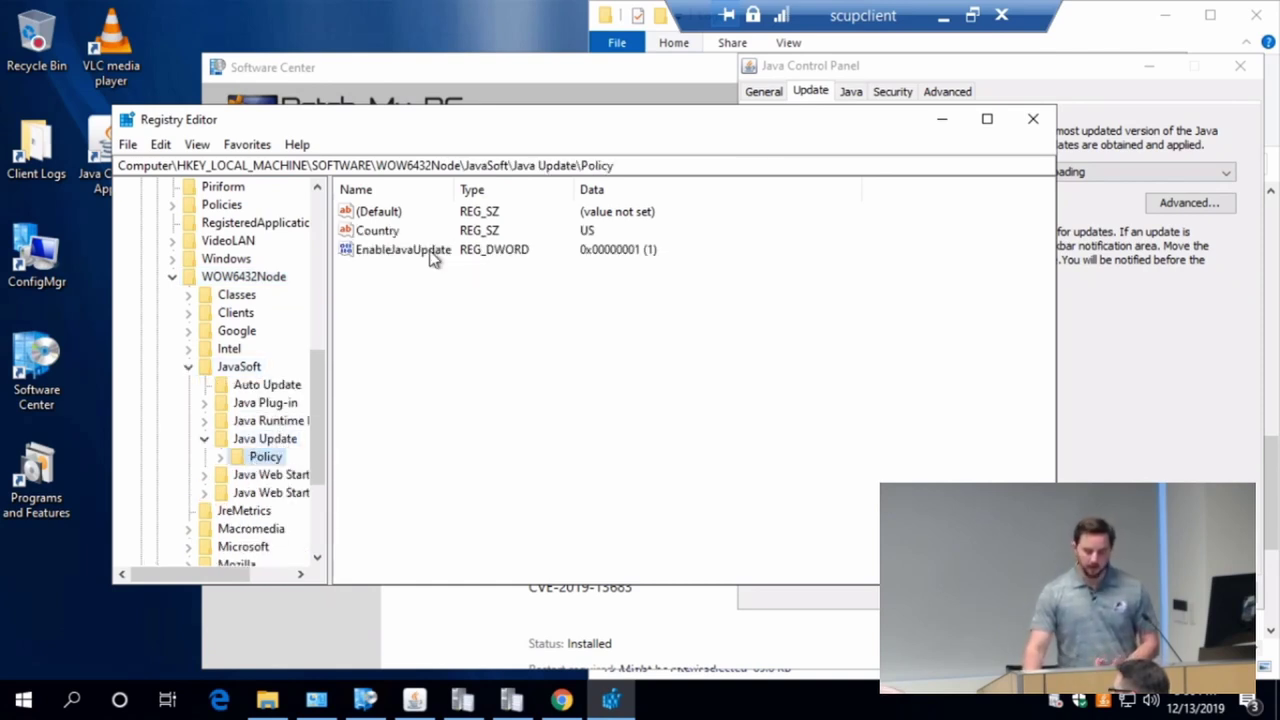
{"action": "left_click", "coordinate": [437, 250]}
{"action": "left_click", "coordinate": [941, 120]}
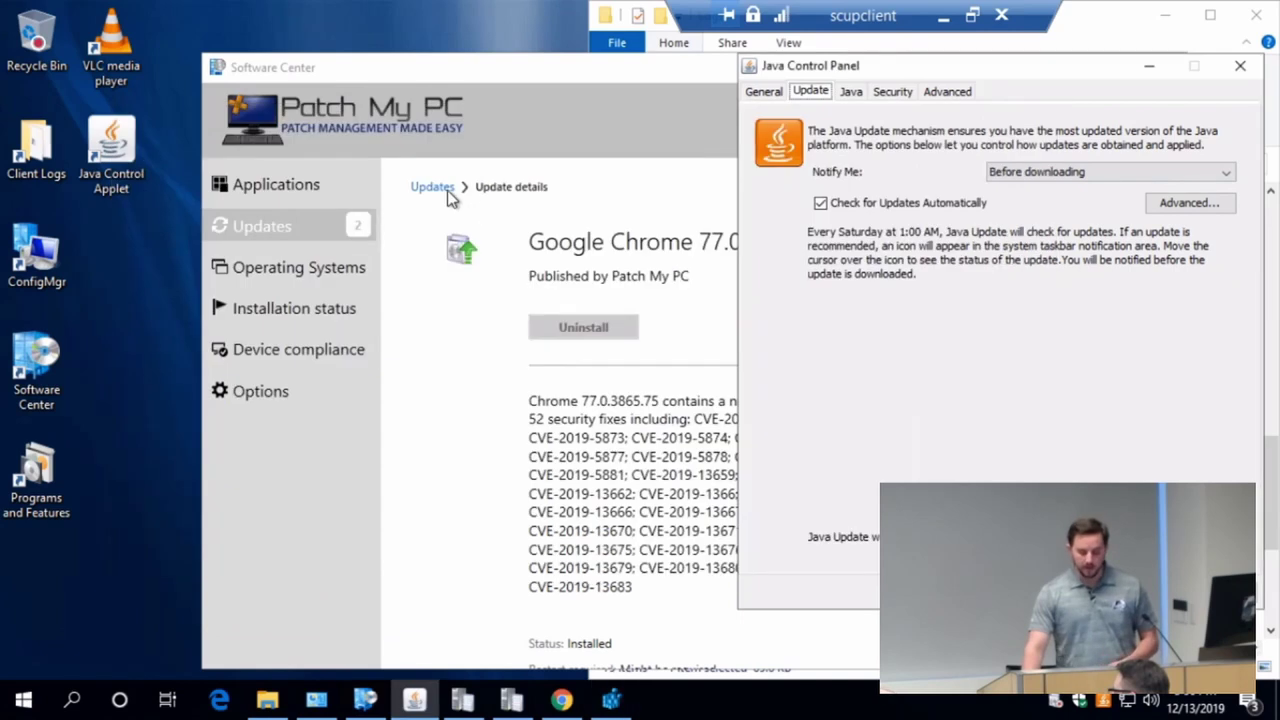
Start installing Oracle Java 8 Update 221 from Software Center and close the Java Control Panel
{"action": "left_click", "coordinate": [440, 188]}
{"action": "left_click", "coordinate": [611, 389]}
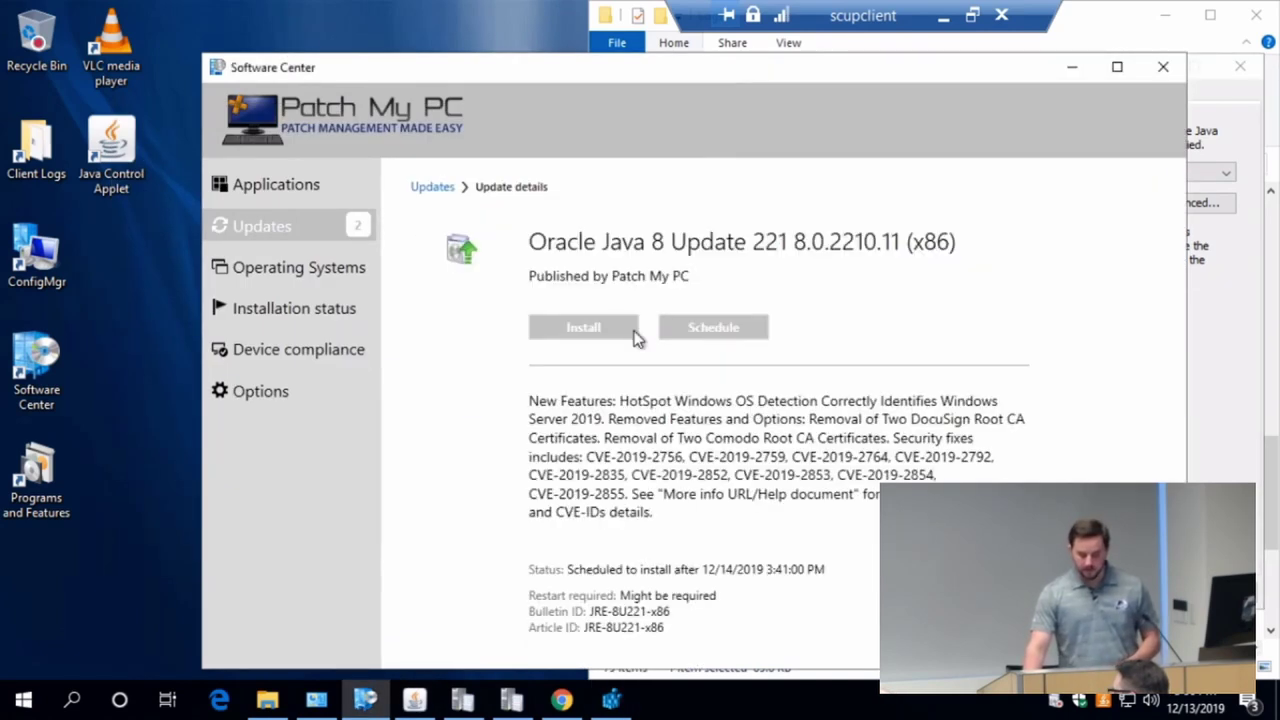
{"action": "left_click", "coordinate": [1072, 66]}
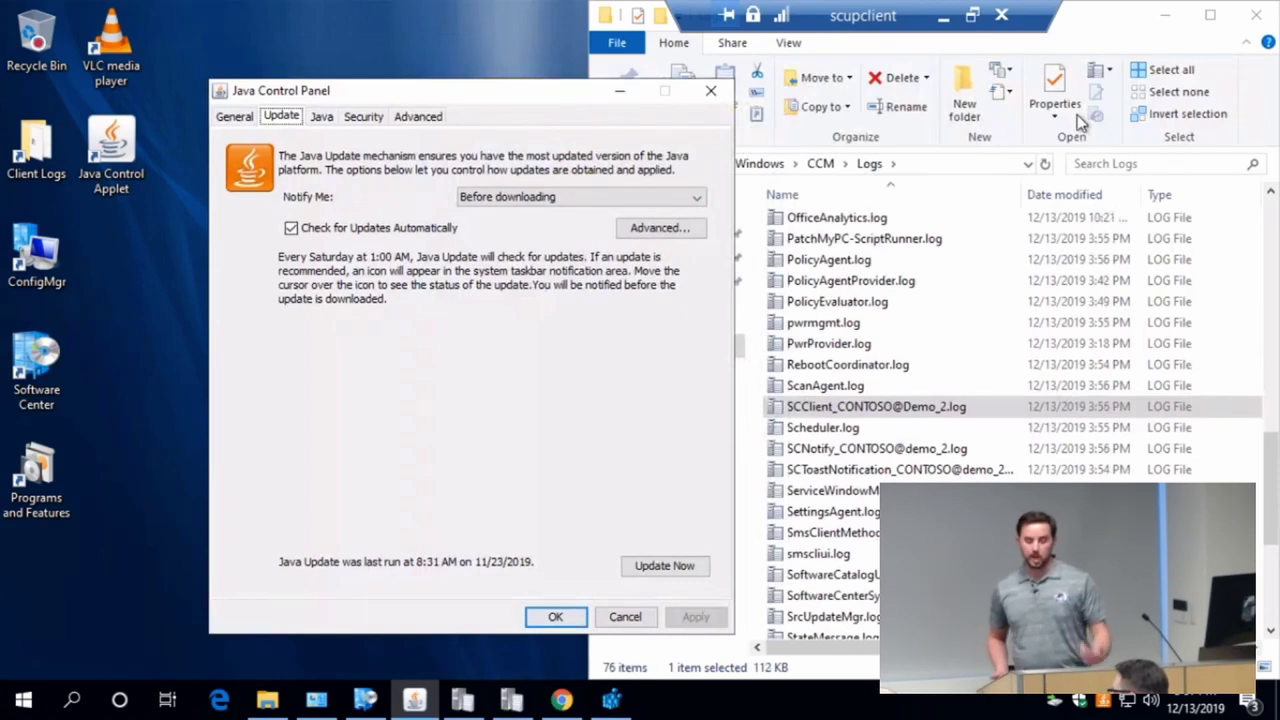
{"action": "key", "text": "Return"}
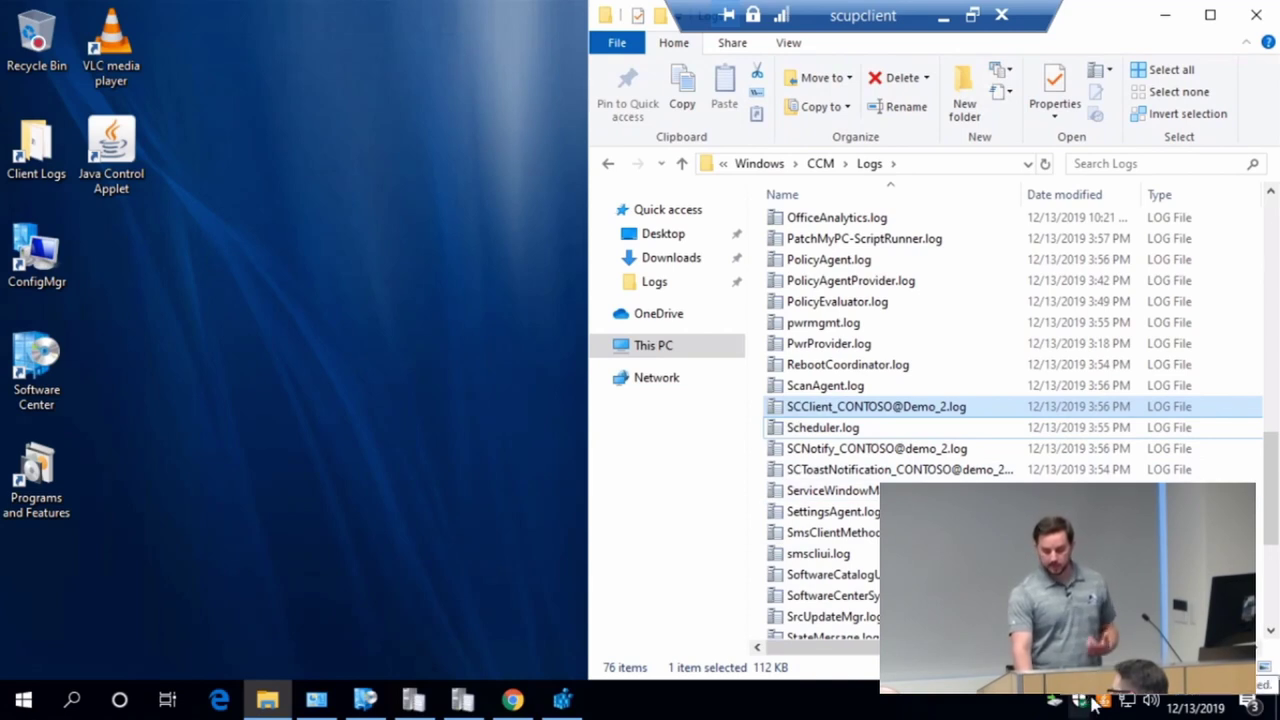
In the ScriptRunner log, inspect the three killed Java processes, JRE8 removal command and jre-8u221 installer run
{"action": "scroll", "coordinate": [922, 325], "scroll_direction": "up", "scroll_amount": 7}
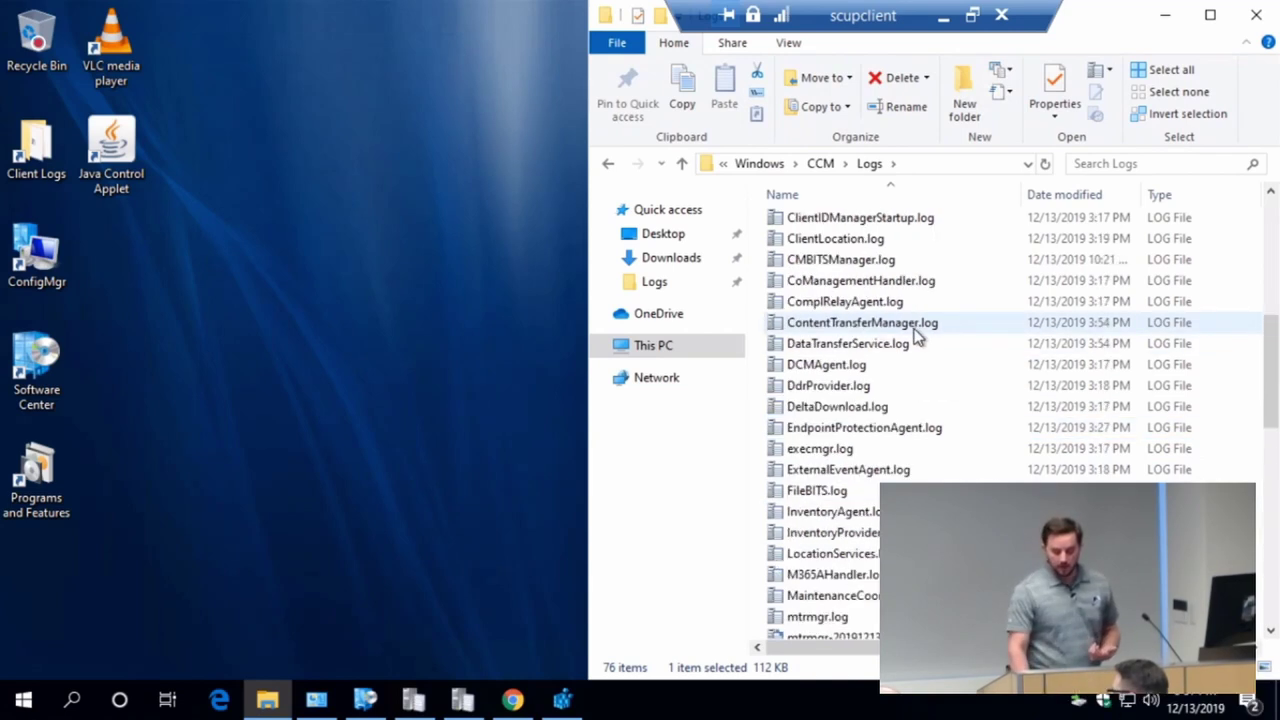
{"action": "scroll", "coordinate": [922, 325], "scroll_direction": "down", "scroll_amount": 5}
{"action": "left_click", "coordinate": [462, 700]}
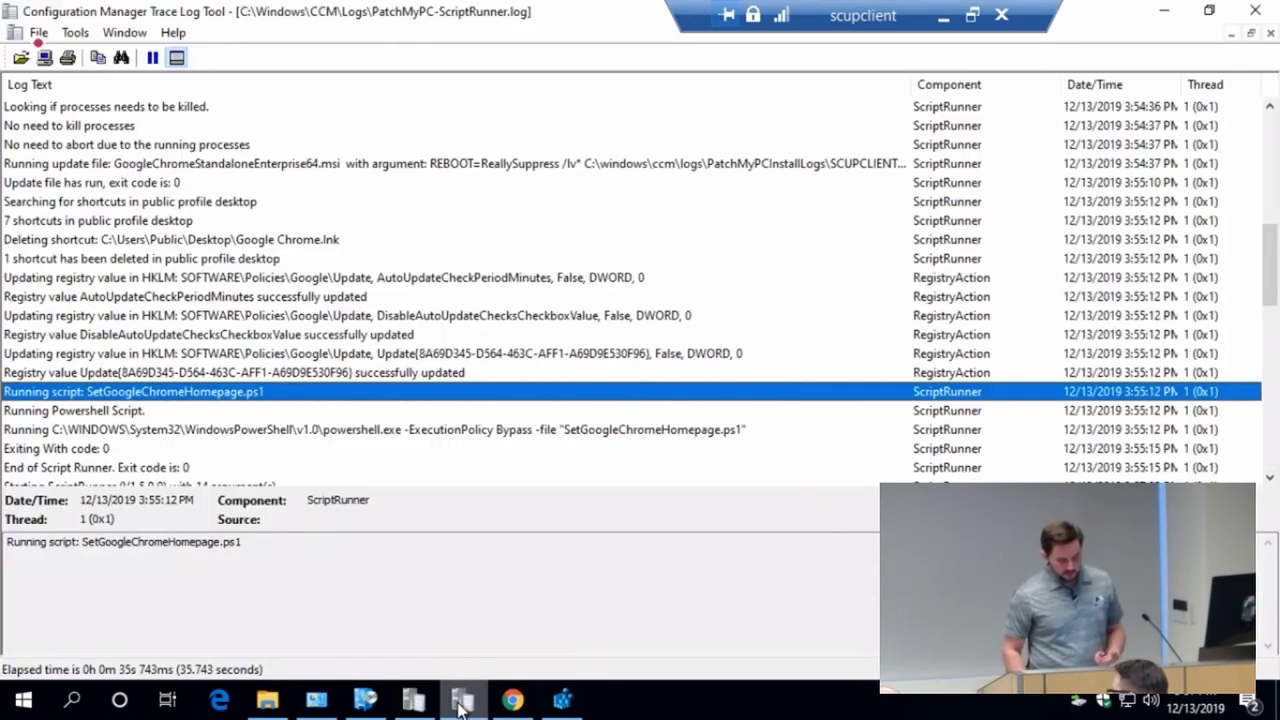
{"action": "scroll", "coordinate": [364, 338], "scroll_direction": "up", "scroll_amount": 3}
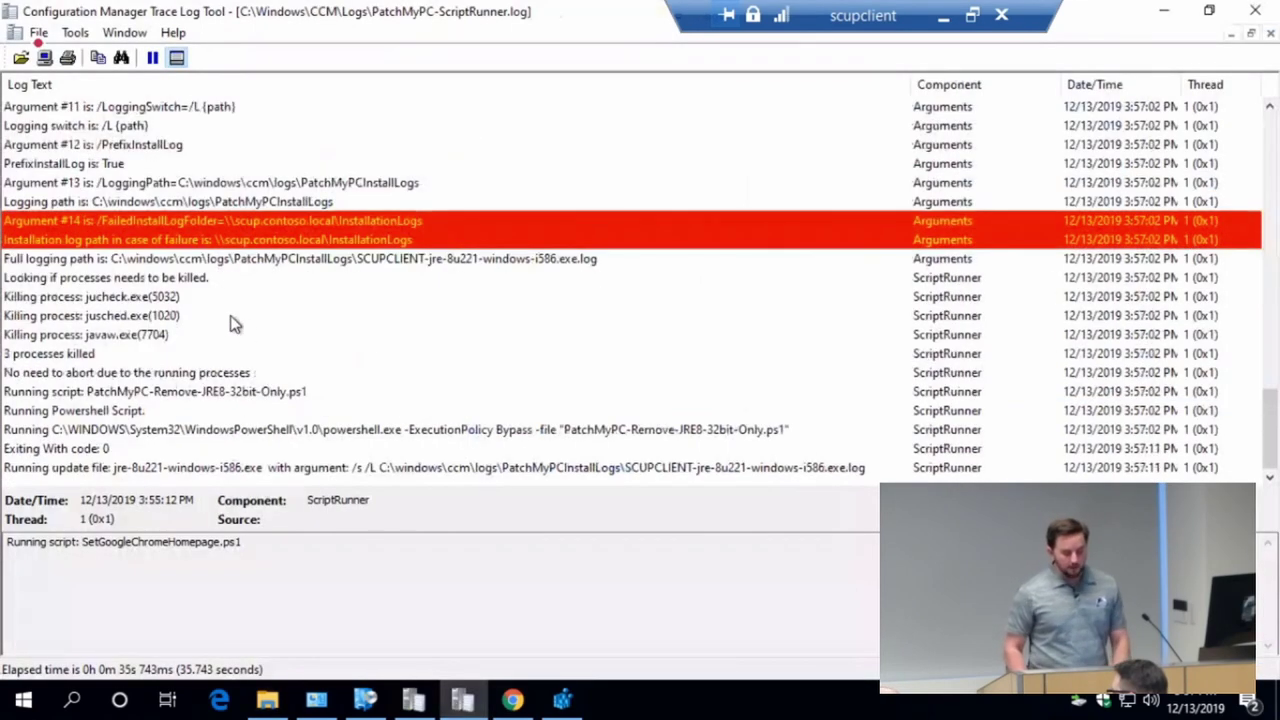
{"action": "left_click", "coordinate": [162, 297]}
{"action": "left_click", "coordinate": [163, 334], "text": "shift"}
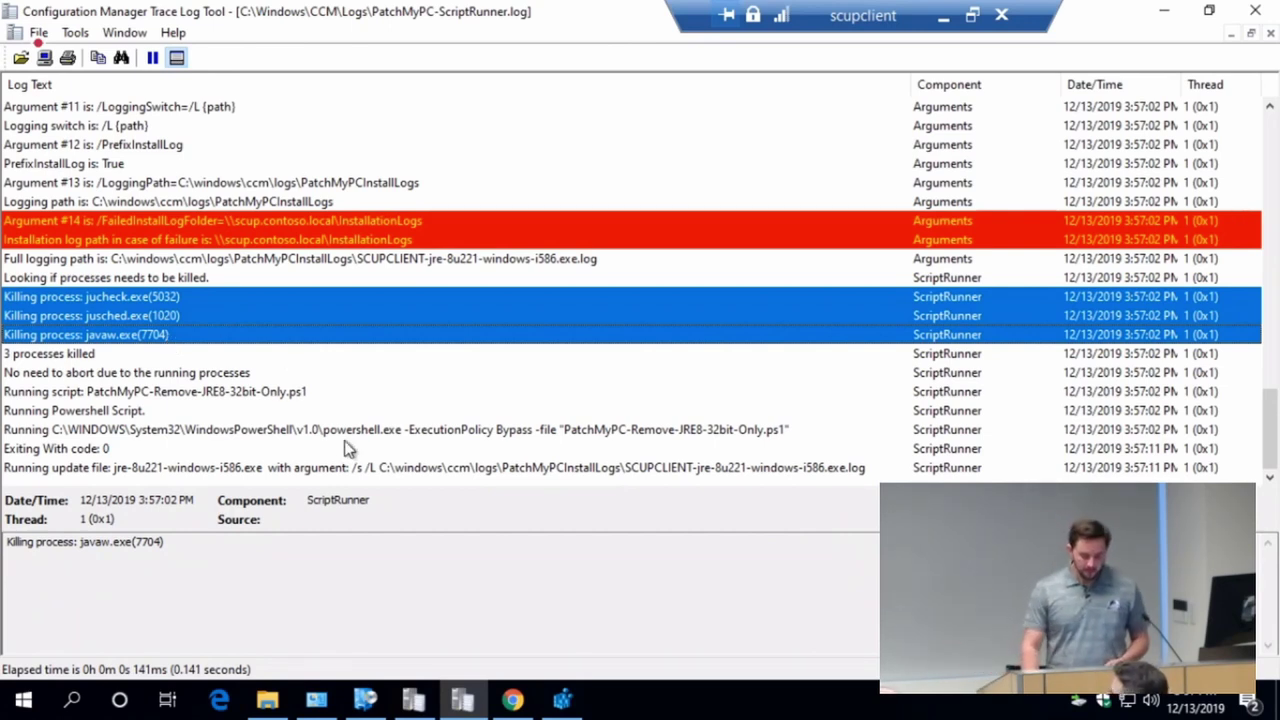
{"action": "left_click", "coordinate": [373, 429]}
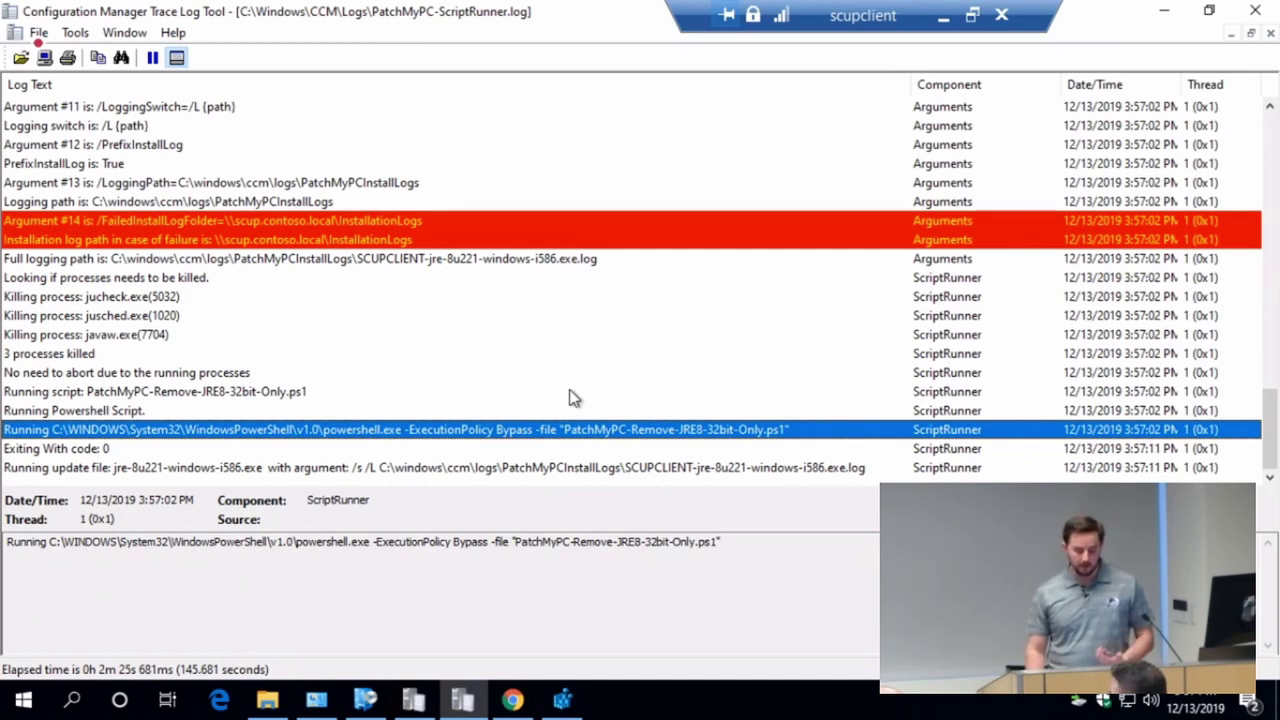
{"action": "left_click", "coordinate": [539, 470]}
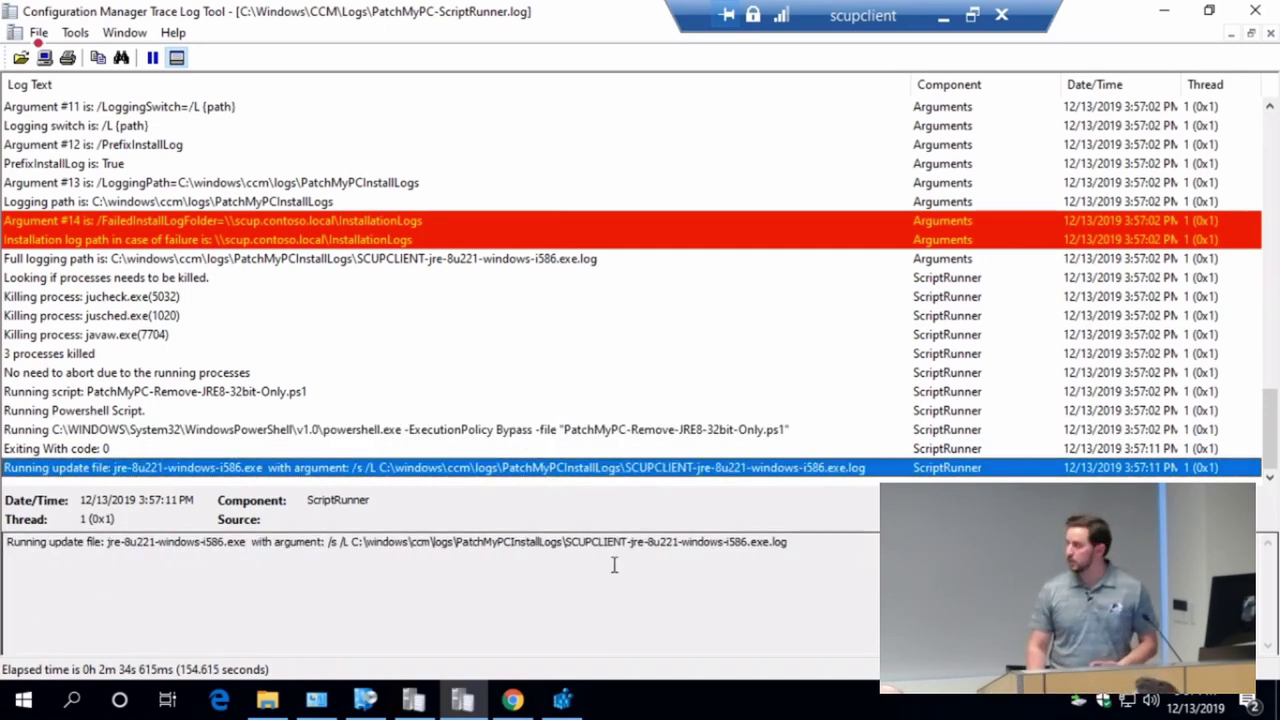
Widen the PatchMyPCInstallLogs listing, then open the jre-8u221 install log maximized in CMTrace
{"action": "left_click", "coordinate": [267, 699]}
{"action": "scroll", "coordinate": [870, 335], "scroll_direction": "up", "scroll_amount": 15}
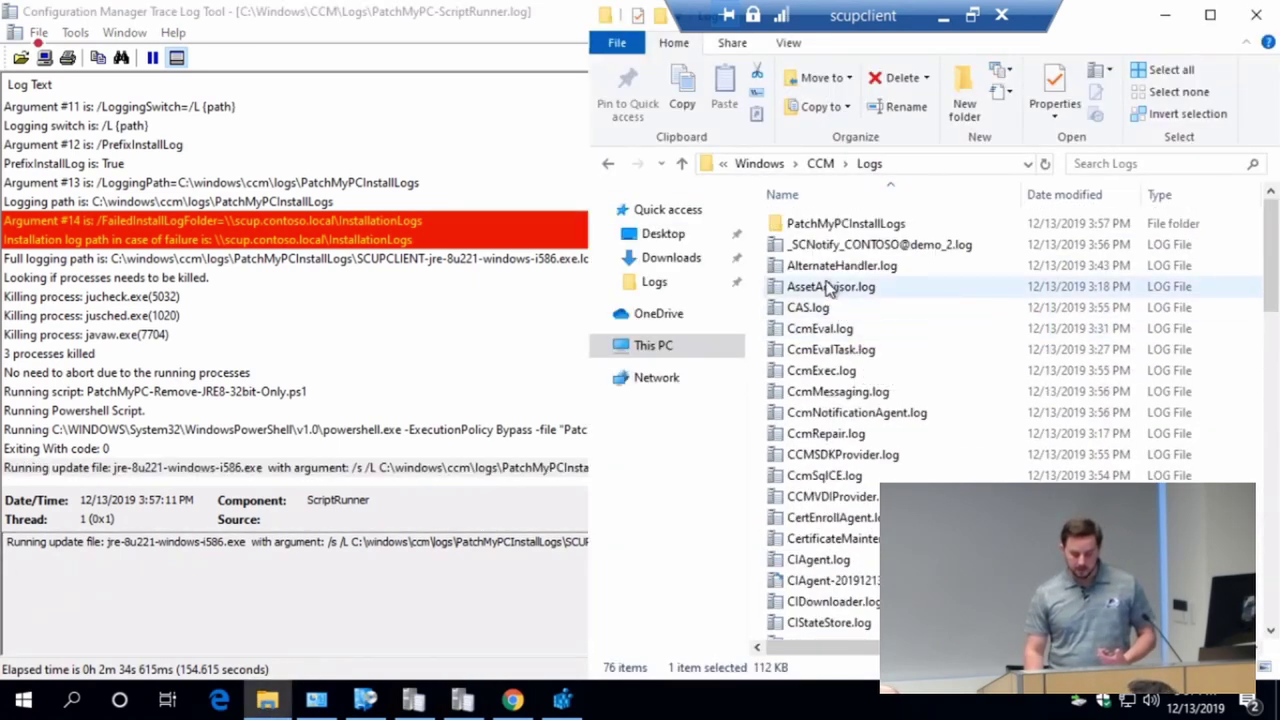
{"action": "double_click", "coordinate": [848, 222]}
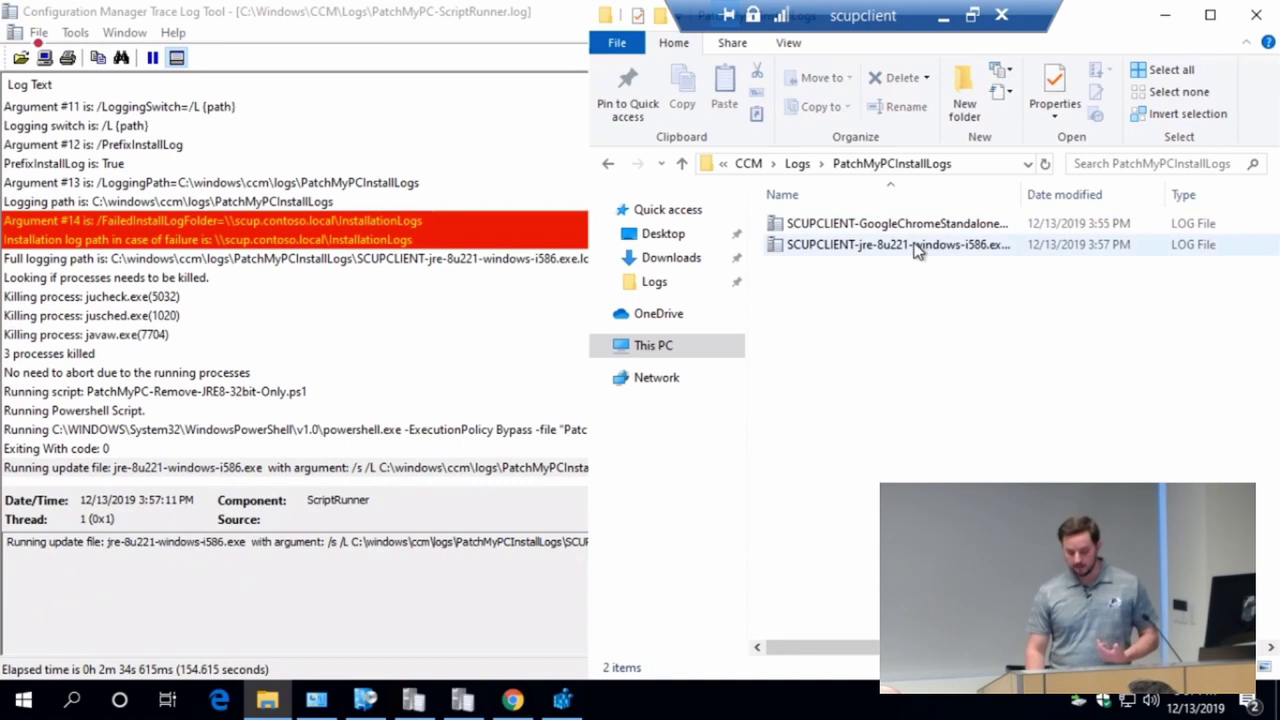
{"action": "left_click_drag", "start_coordinate": [588, 432], "coordinate": [328, 430]}
{"action": "left_click_drag", "start_coordinate": [790, 196], "coordinate": [852, 196]}
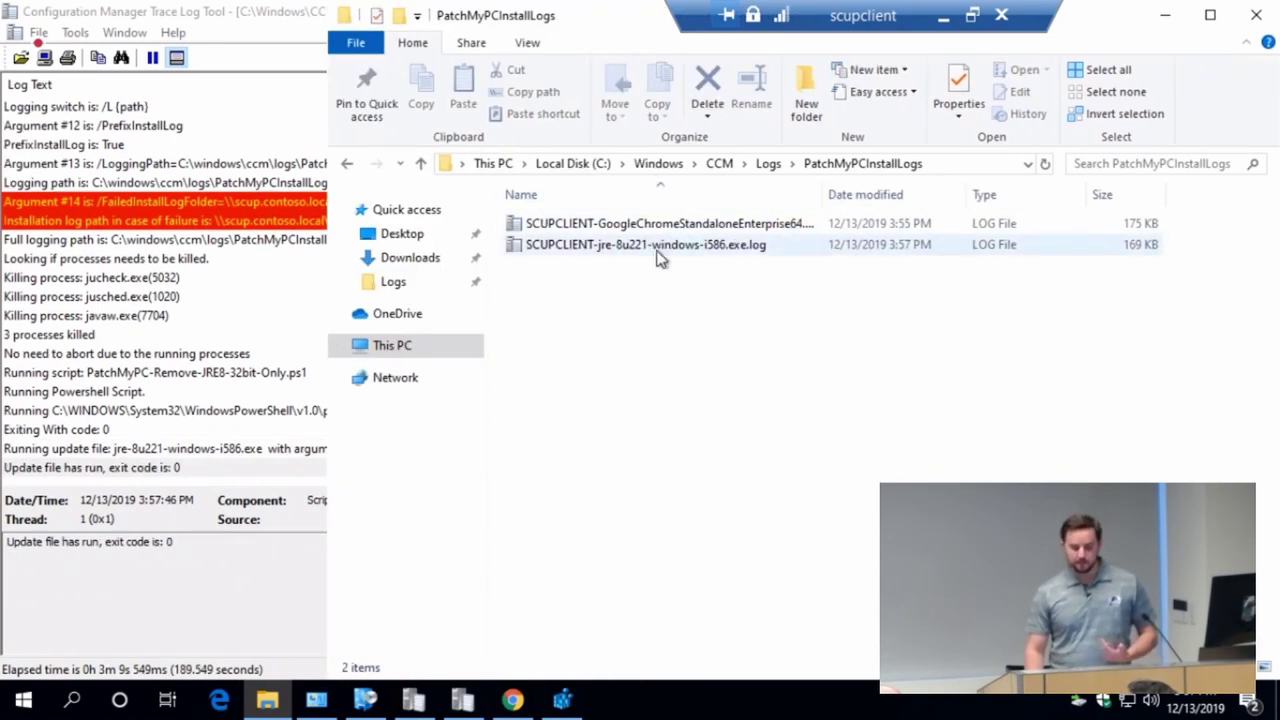
{"action": "double_click", "coordinate": [680, 250]}
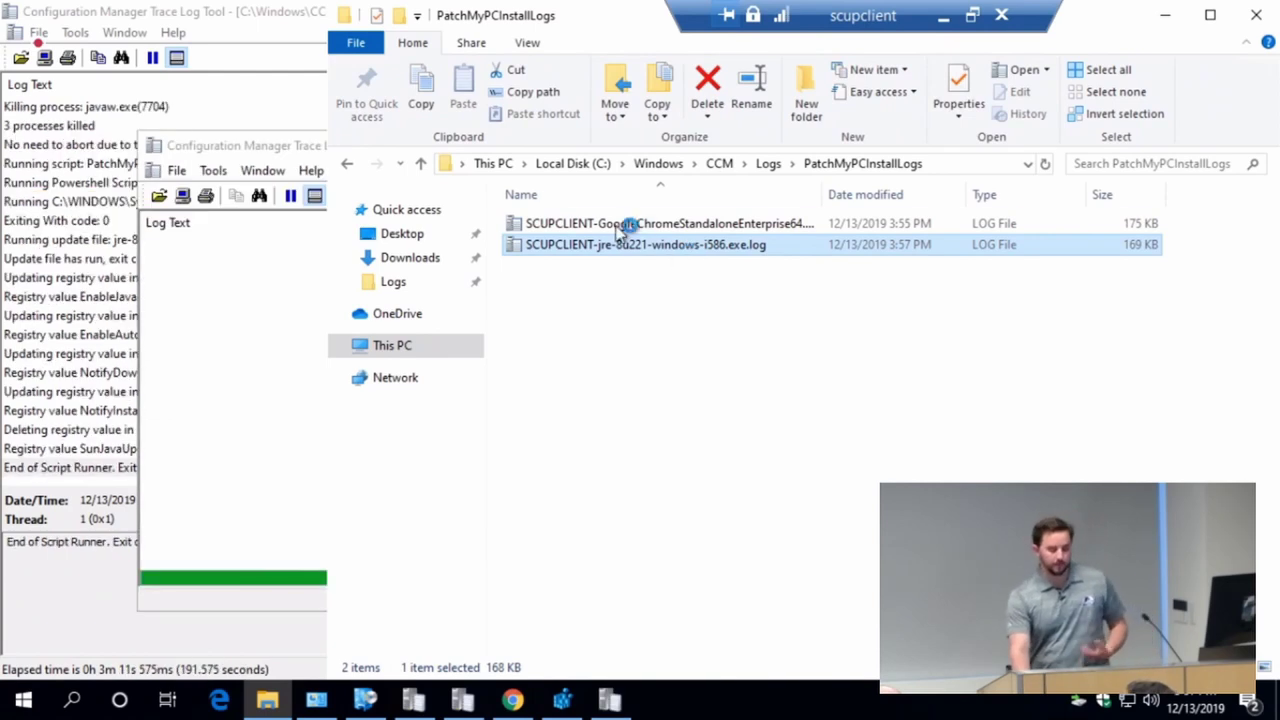
{"action": "double_click", "coordinate": [315, 148]}
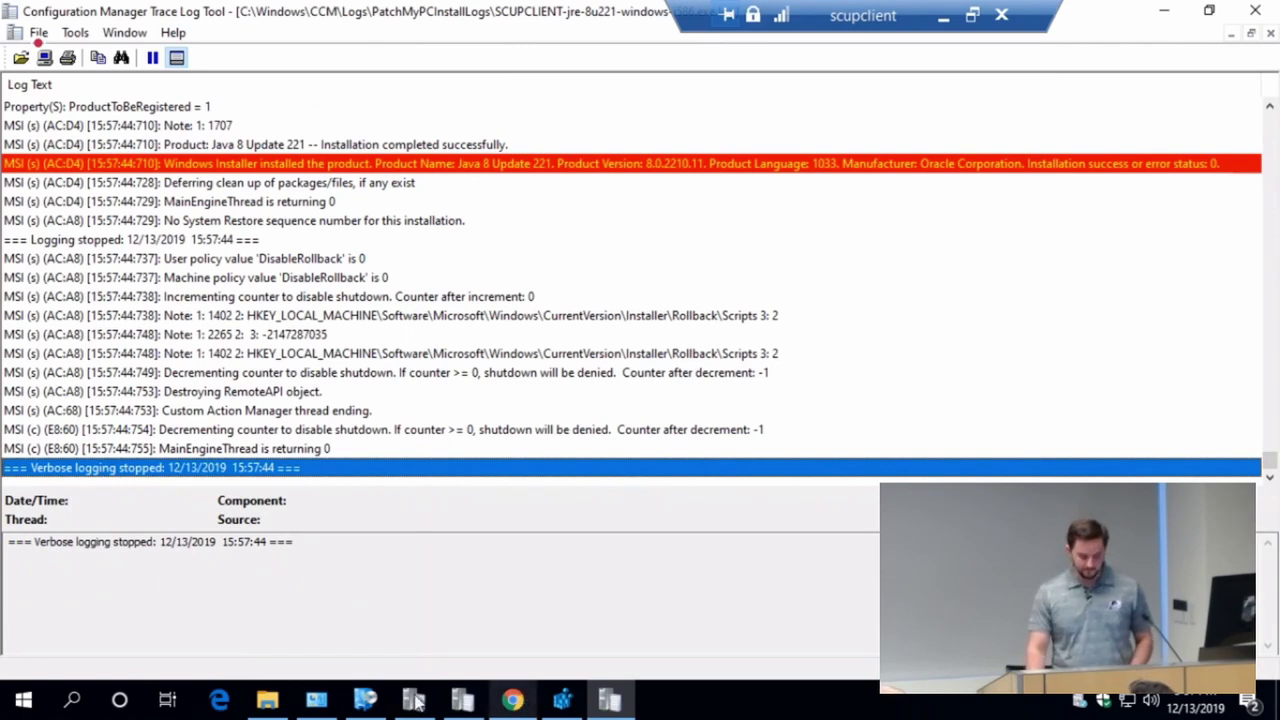
Install 7-Zip Custom from Software Center Applications and follow PatchMyPC-ScriptRunner.log to exit code 0
{"action": "left_click", "coordinate": [365, 700]}
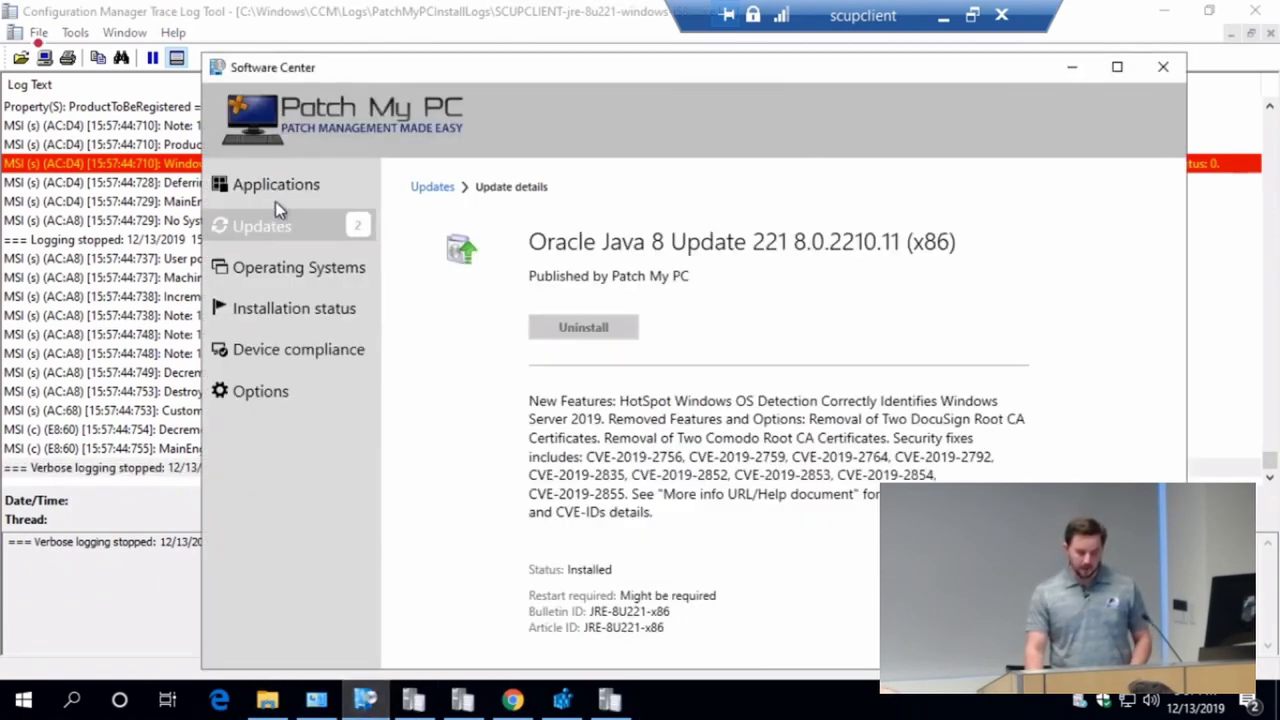
{"action": "left_click", "coordinate": [306, 184]}
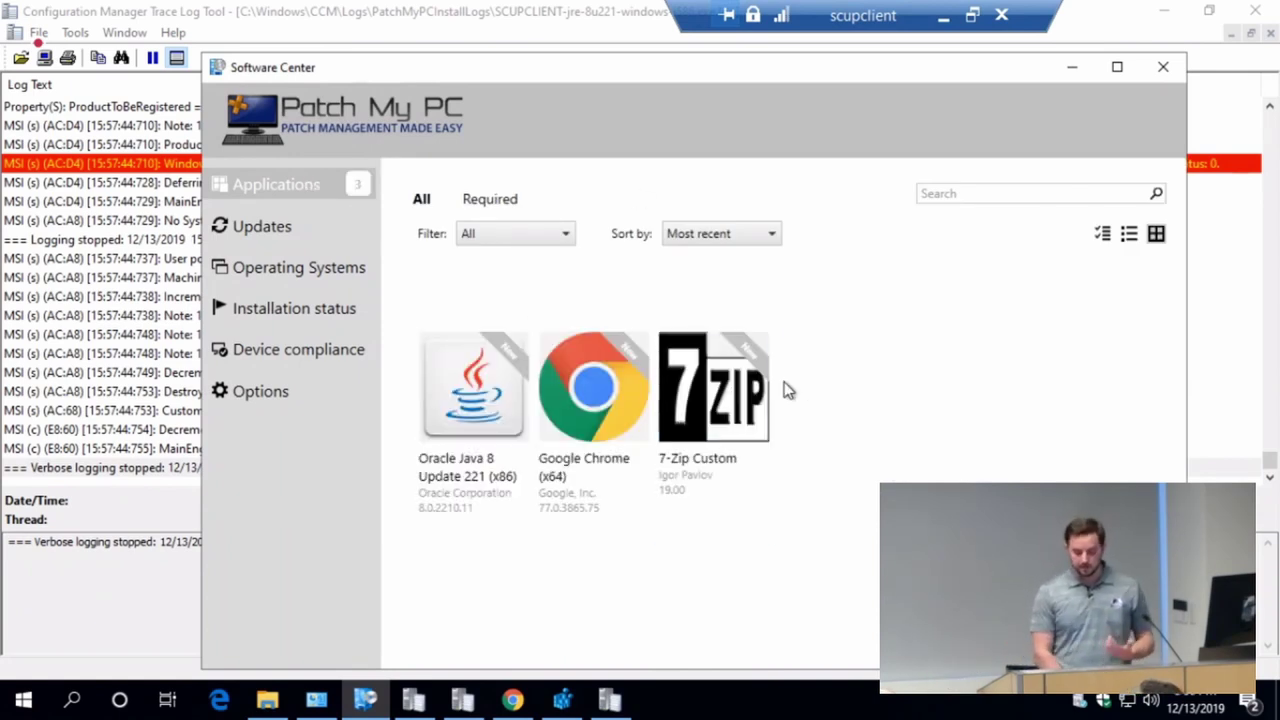
{"action": "left_click", "coordinate": [716, 405]}
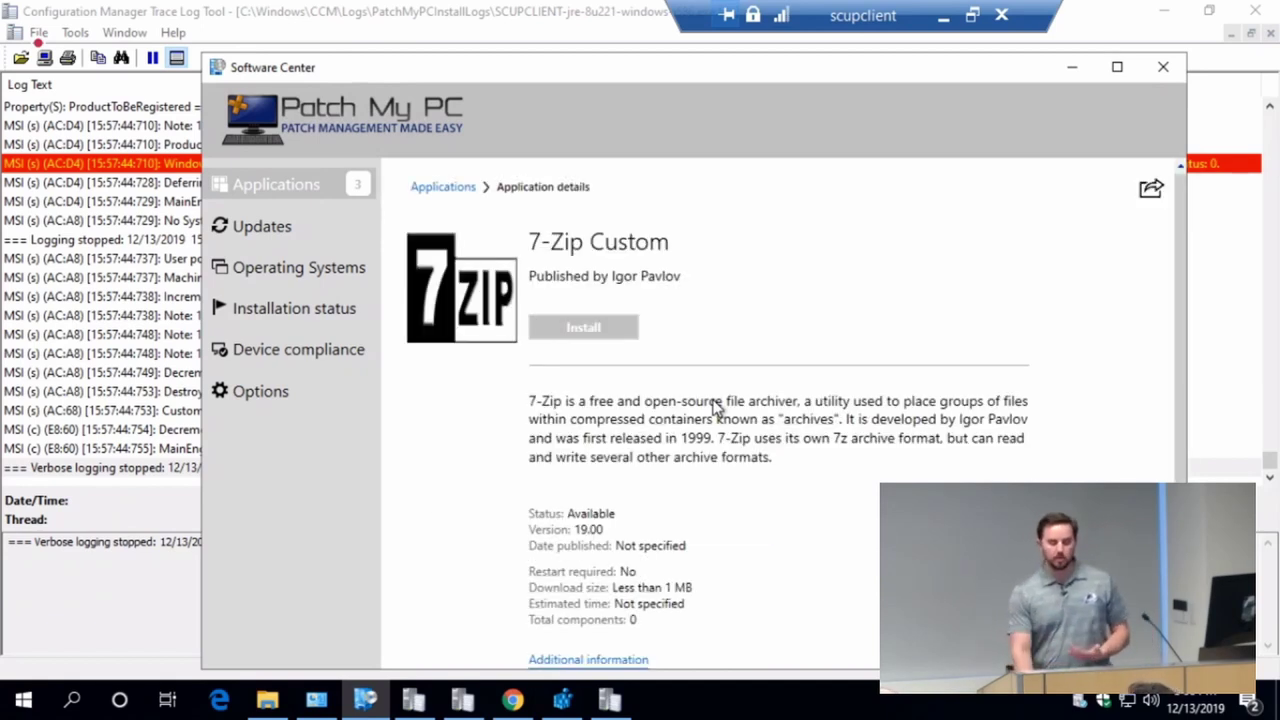
{"action": "left_click_drag", "start_coordinate": [657, 66], "coordinate": [609, 43]}
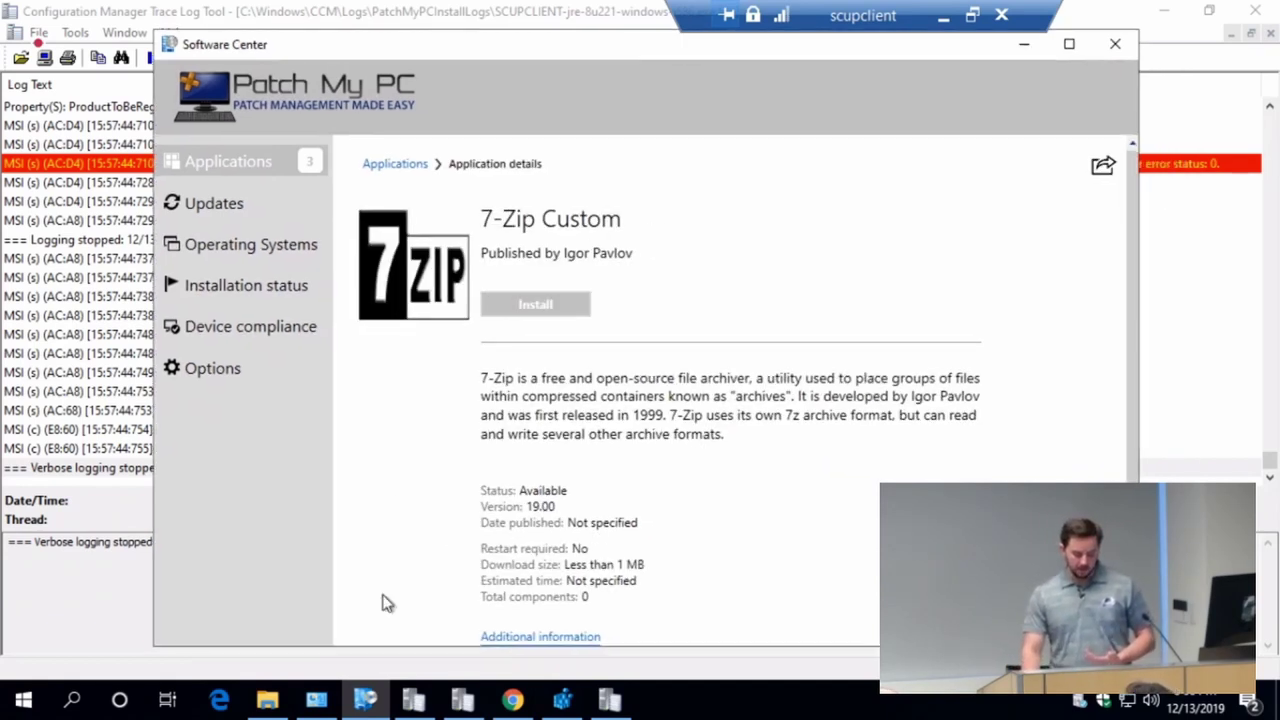
{"action": "key", "text": "alt+Tab"}
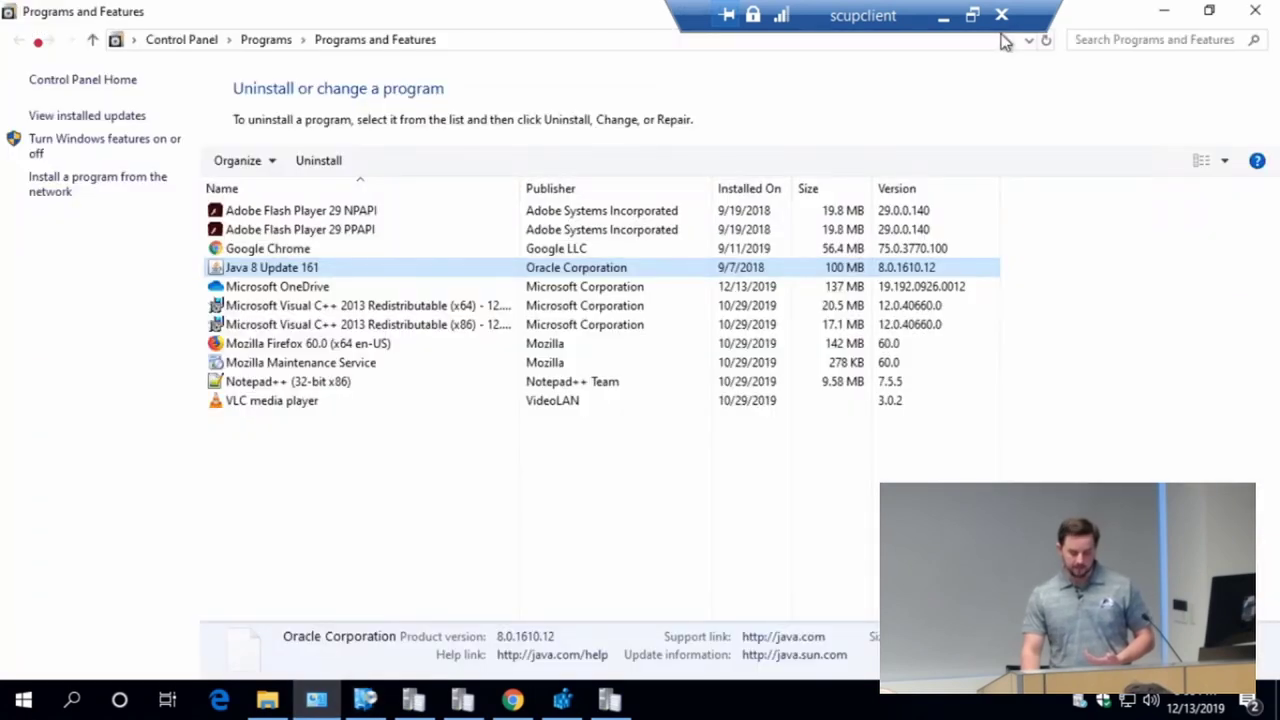
{"action": "left_click", "coordinate": [1164, 11]}
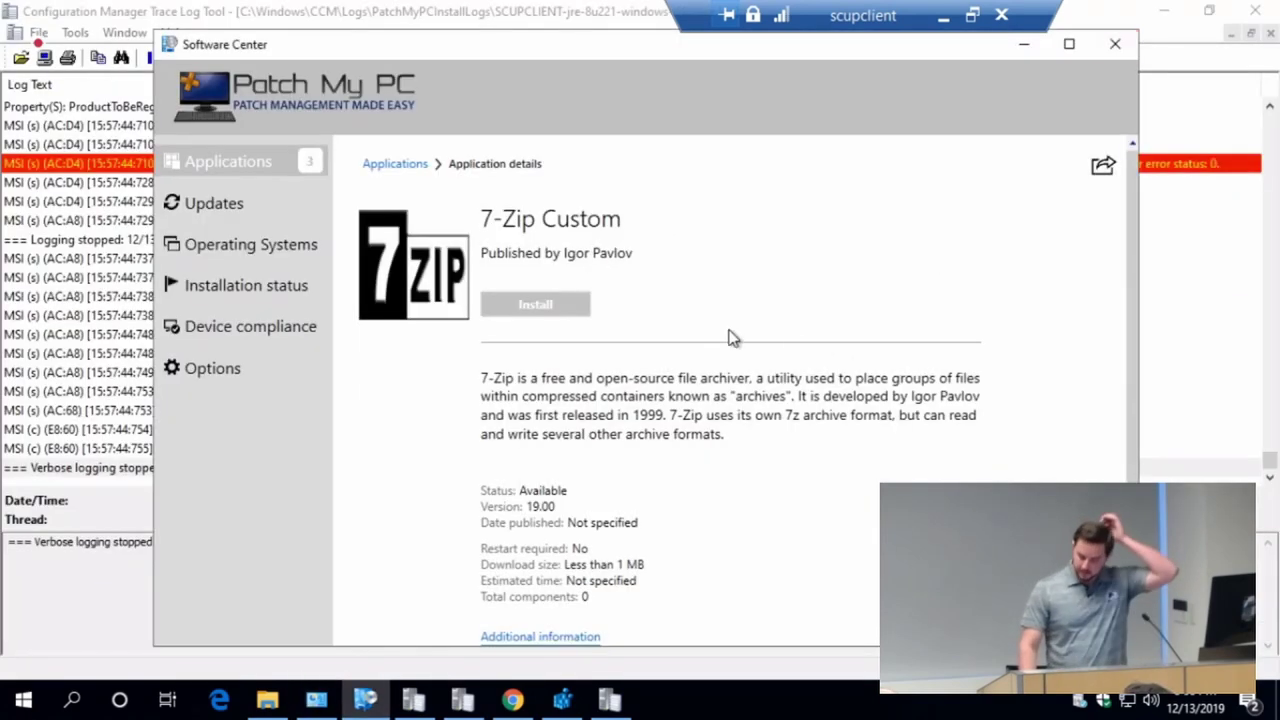
{"action": "left_click", "coordinate": [555, 304]}
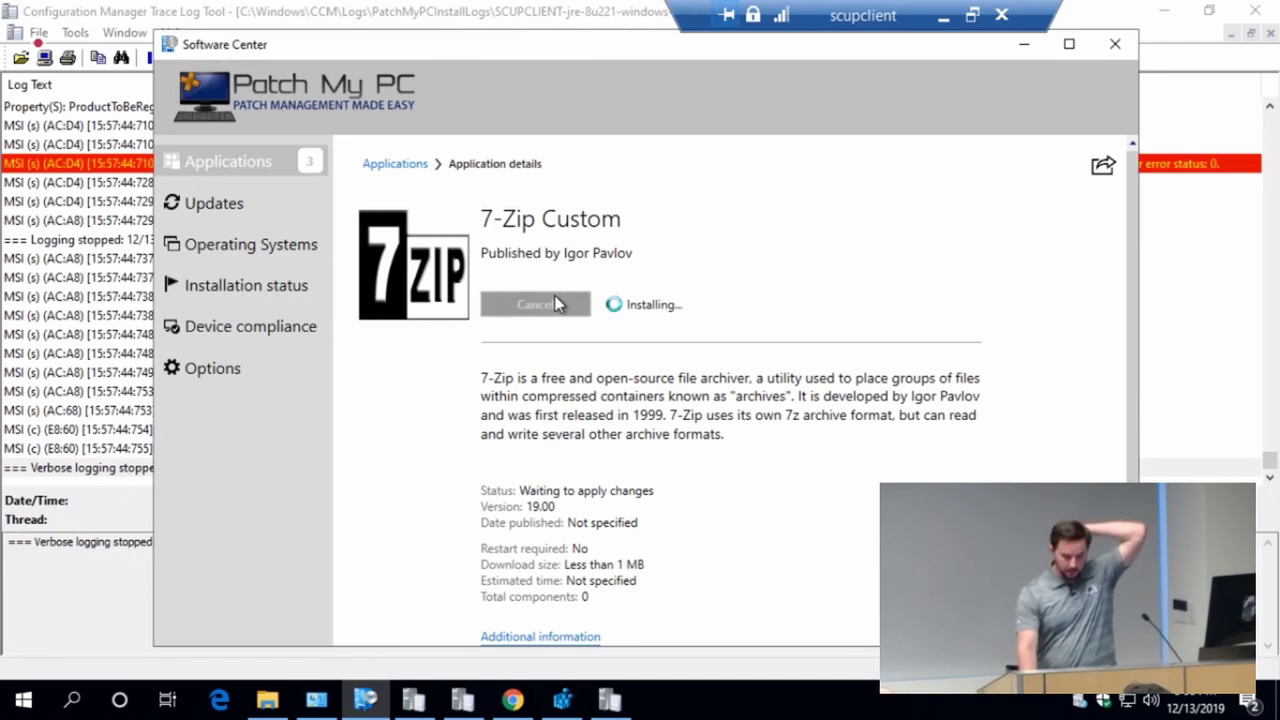
{"action": "left_click", "coordinate": [452, 703]}
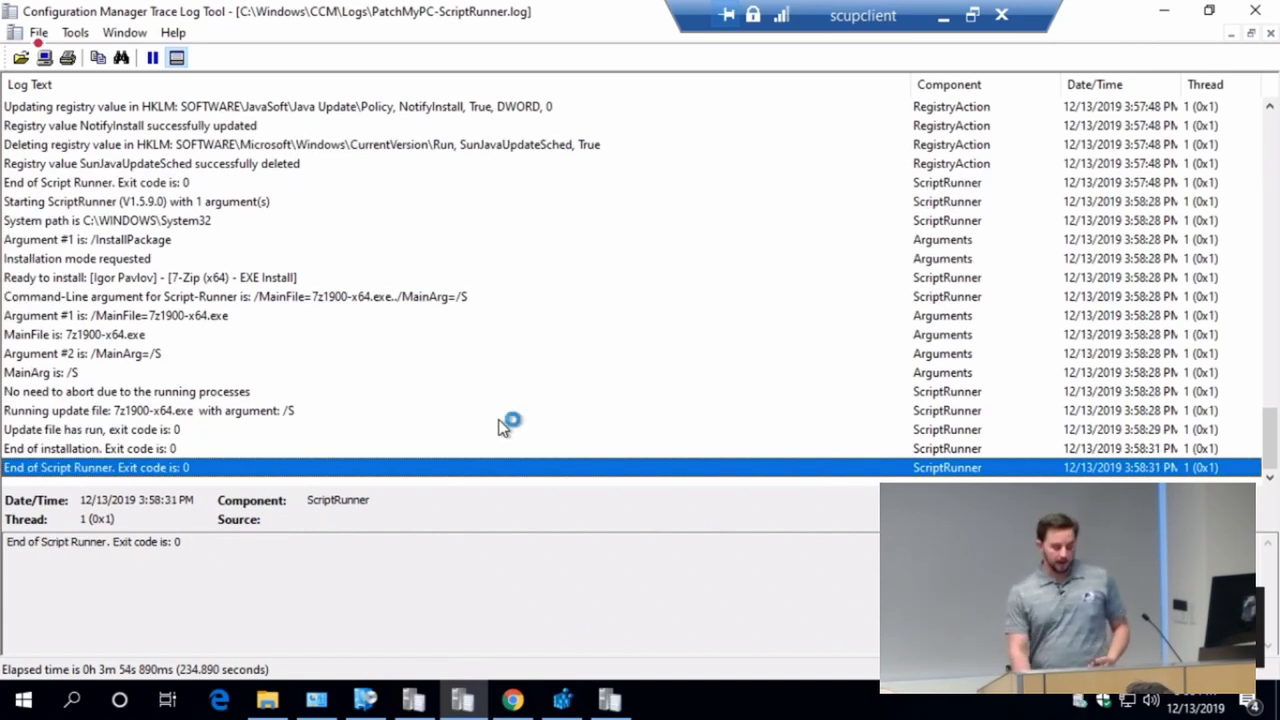
Inspect the 'Running update file: 7z1900-x64.exe' log line, then return to Software Center's installation status
{"action": "left_click", "coordinate": [260, 412]}
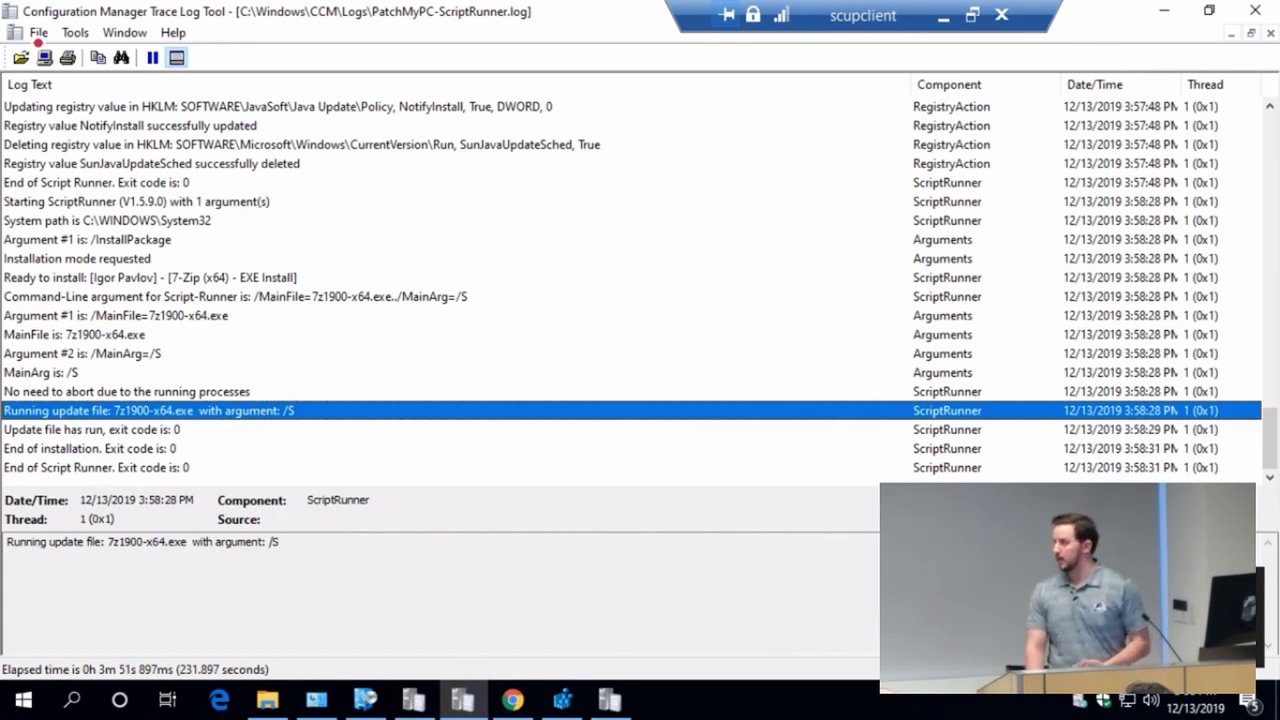
{"action": "key", "text": "alt+Tab"}
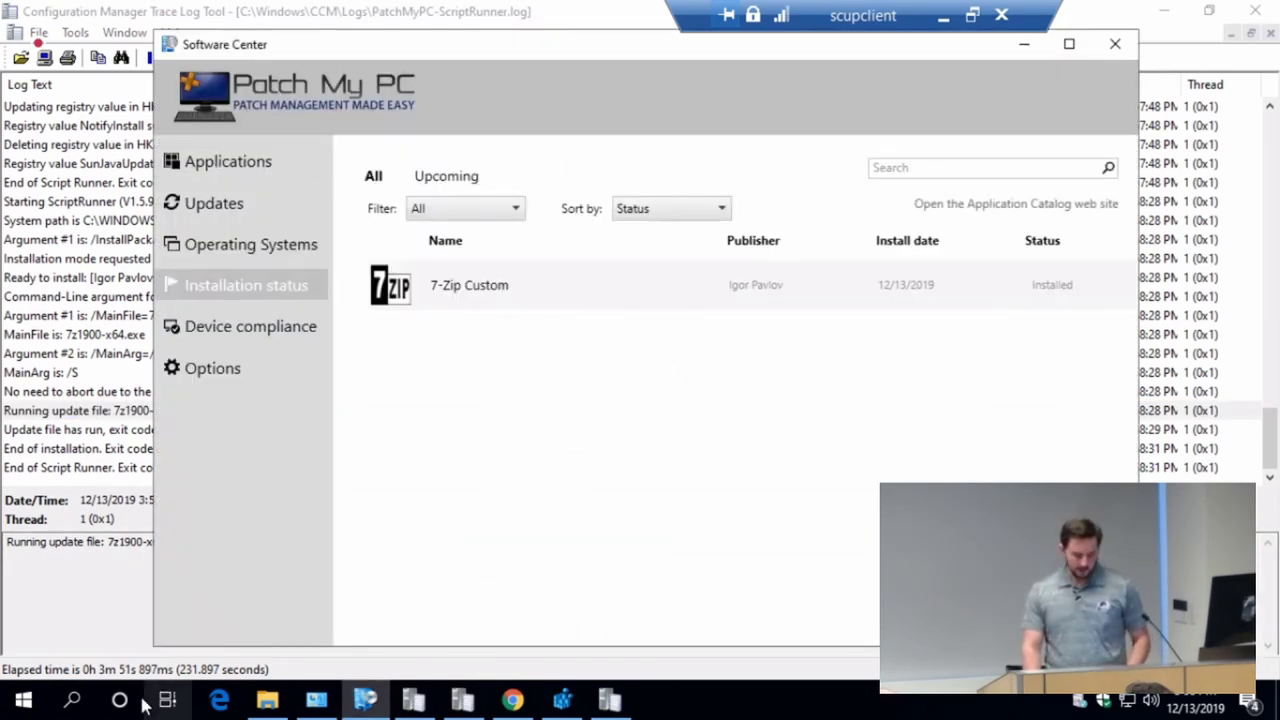
Refresh Programs and Features and check the new 7-Zip 19.00 (x64), Google Chrome and Java 8 Update 221 entries
{"action": "left_click", "coordinate": [308, 703]}
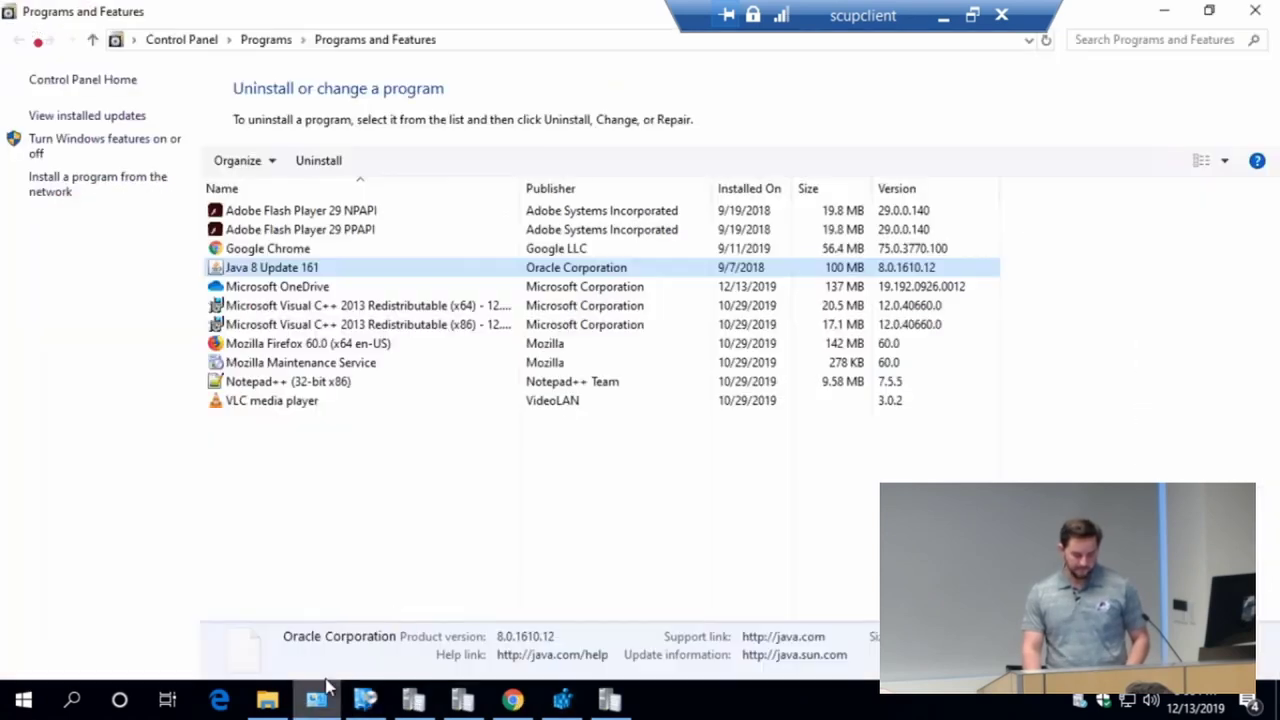
{"action": "left_click", "coordinate": [1046, 40]}
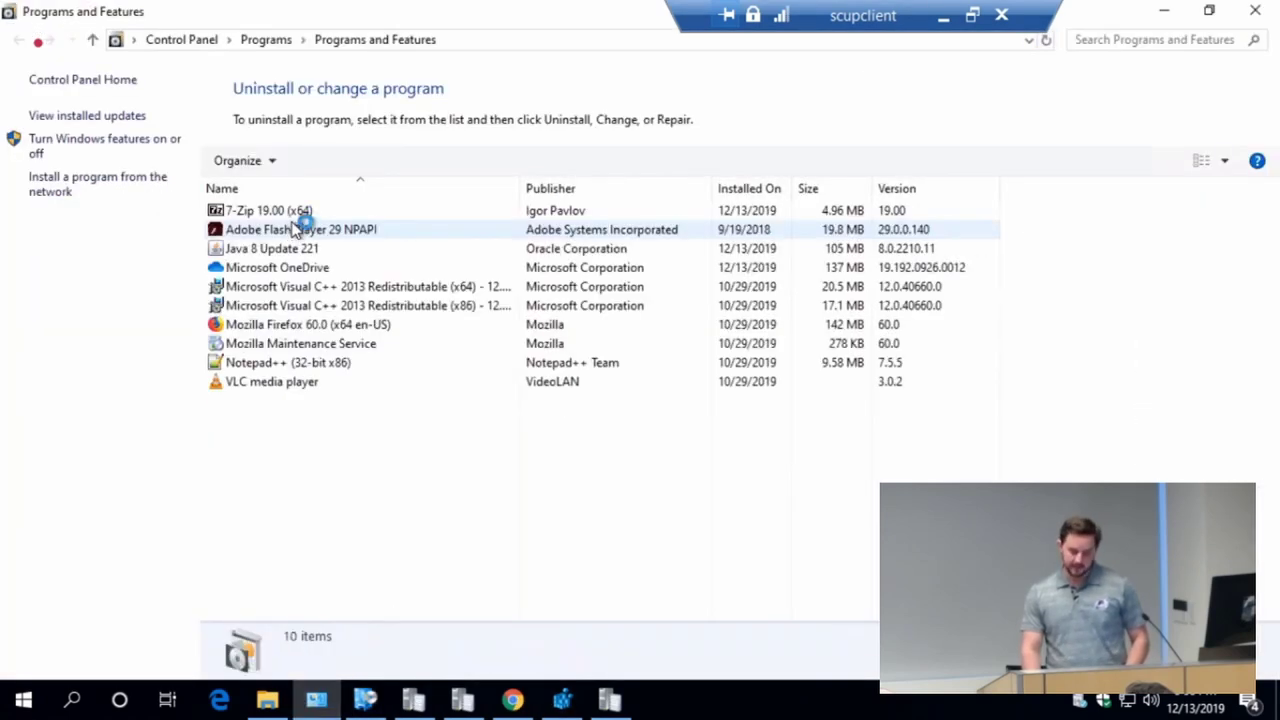
{"action": "left_click", "coordinate": [292, 213]}
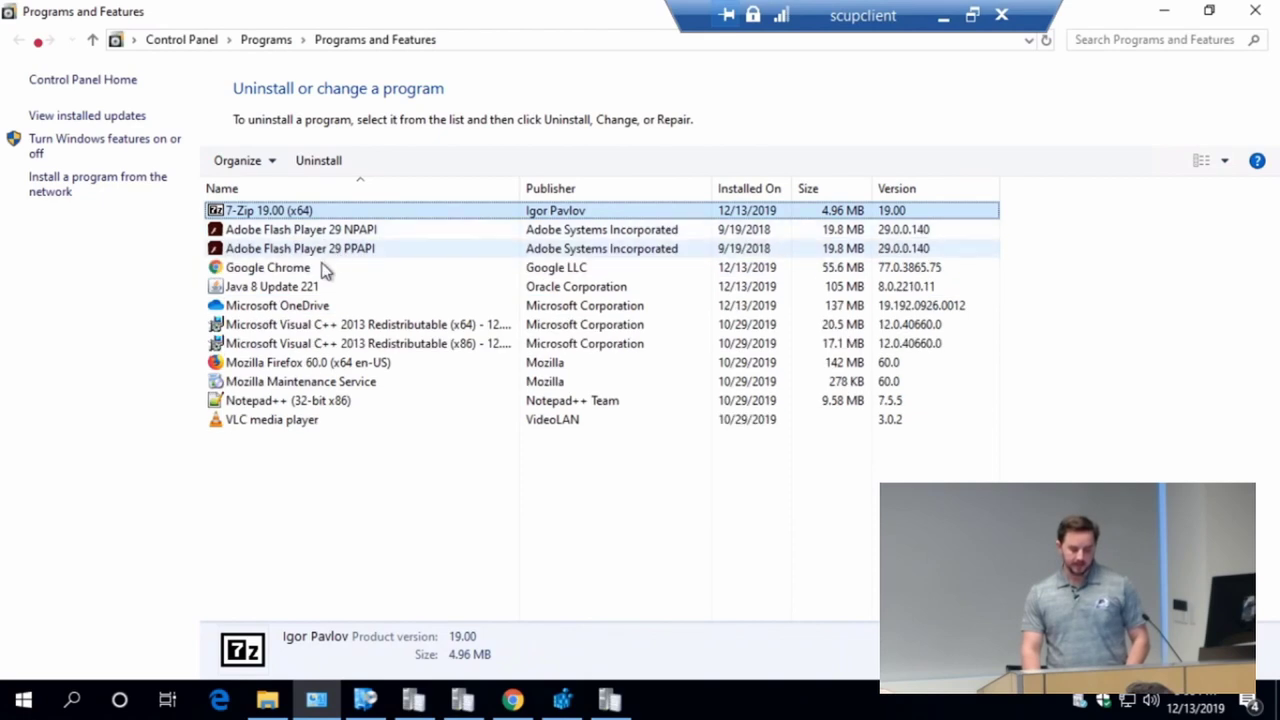
{"action": "left_click", "coordinate": [320, 267]}
{"action": "left_click", "coordinate": [312, 287]}
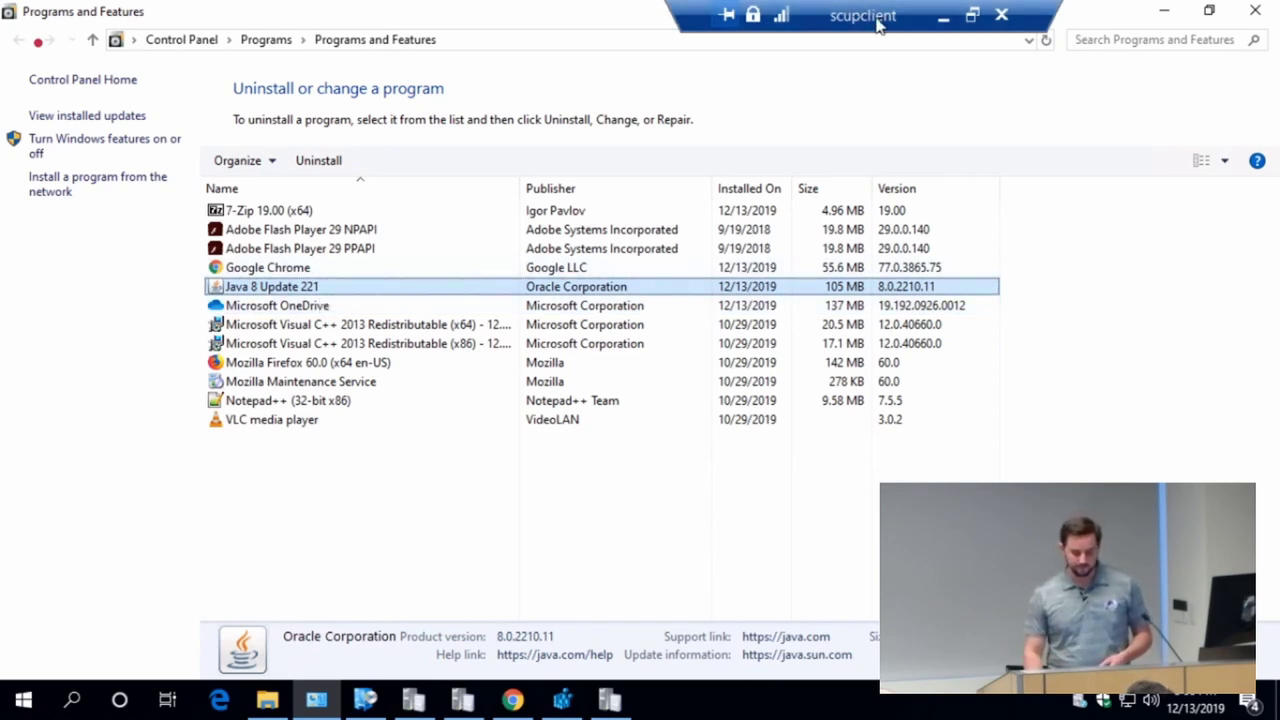
Switch to the SCUP server remote session and bring up the Configuration Manager console
{"action": "left_click", "coordinate": [945, 20]}
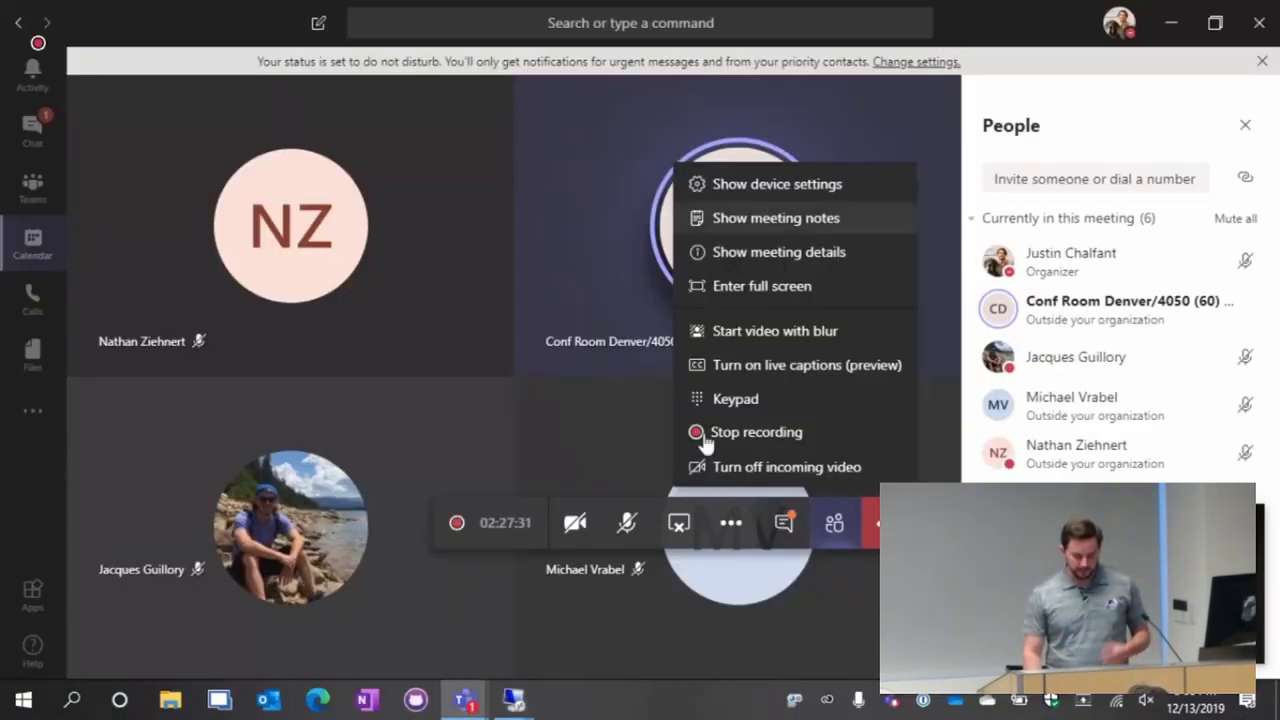
{"action": "mouse_move", "coordinate": [513, 700]}
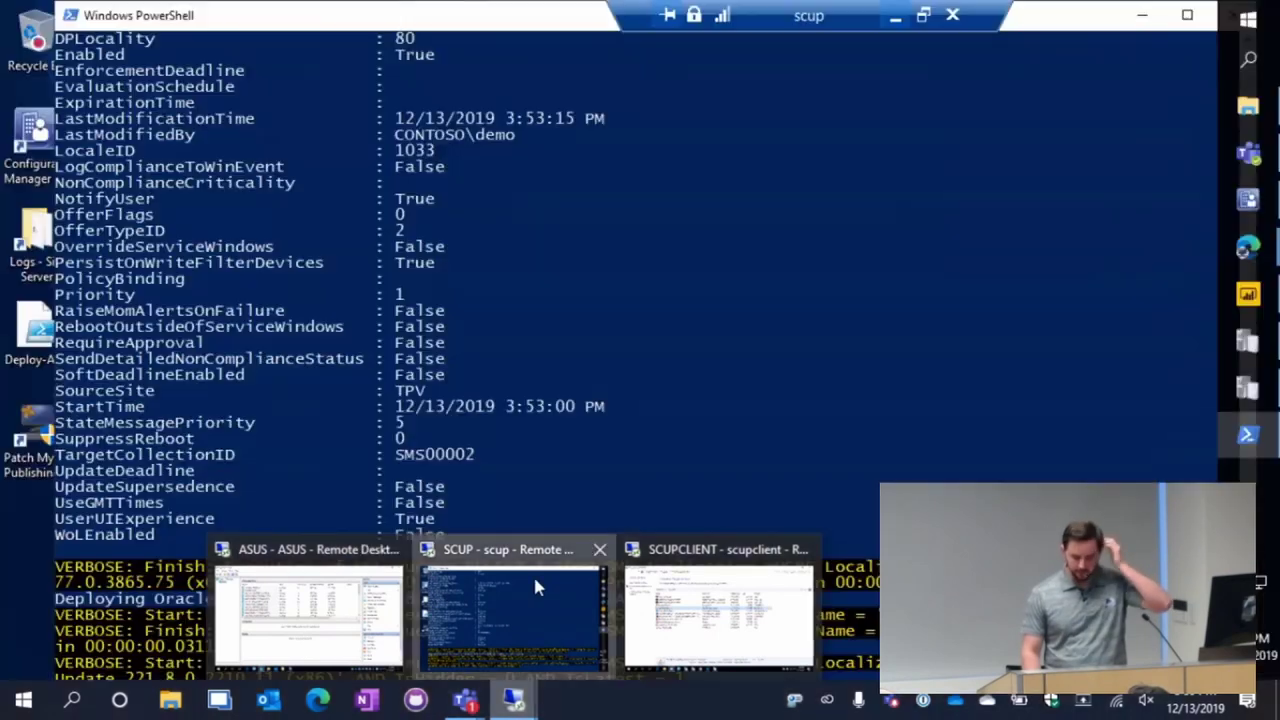
{"action": "left_click", "coordinate": [533, 574]}
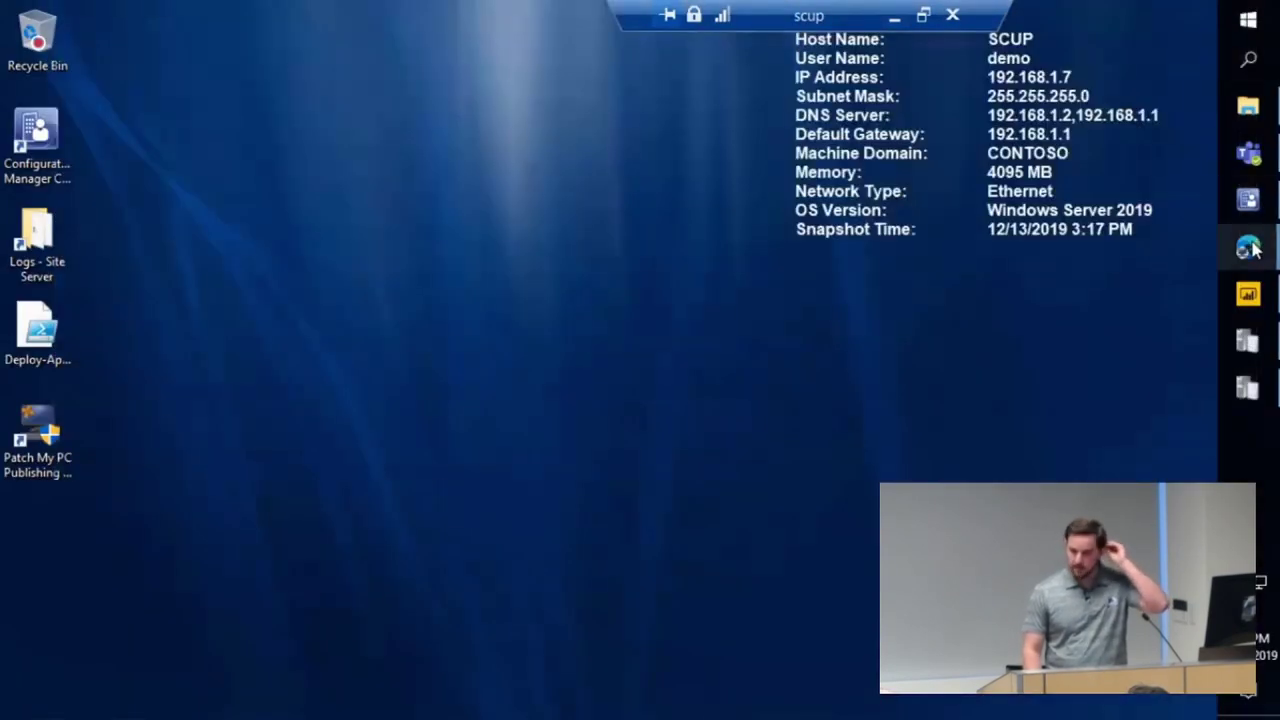
{"action": "mouse_move", "coordinate": [1268, 247]}
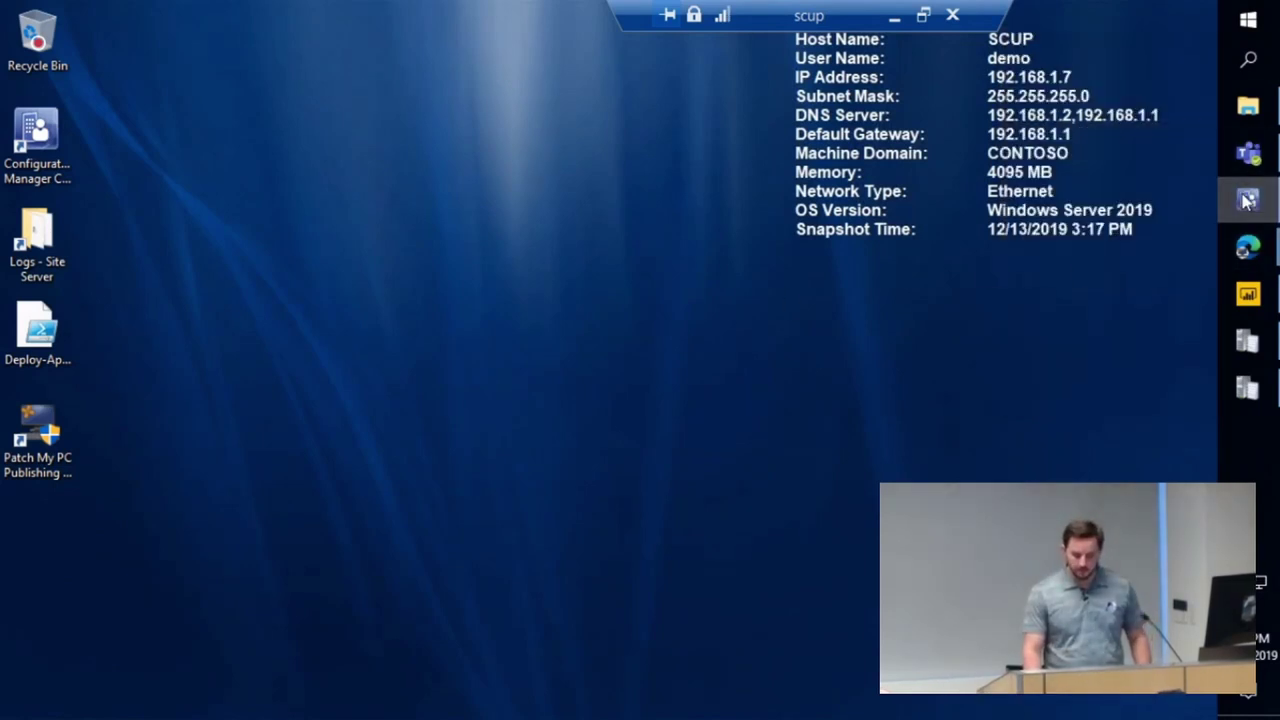
{"action": "left_click", "coordinate": [1248, 200]}
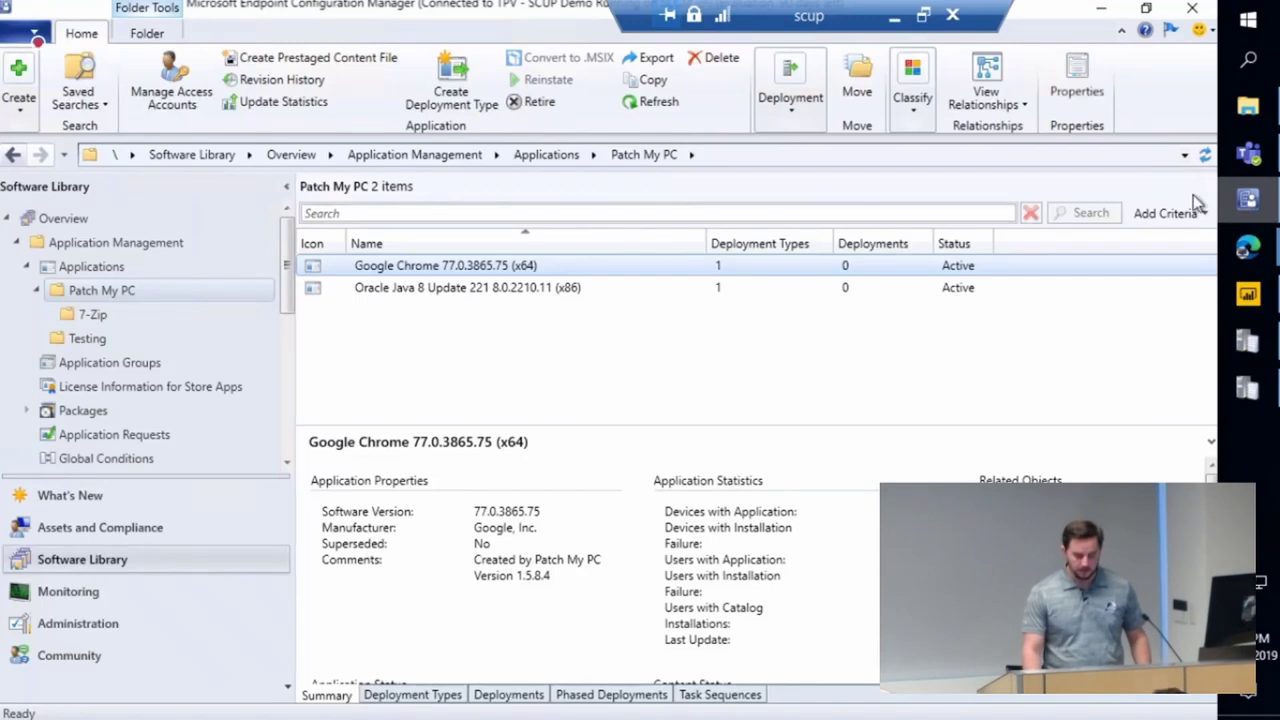
{"action": "left_click", "coordinate": [36, 291]}
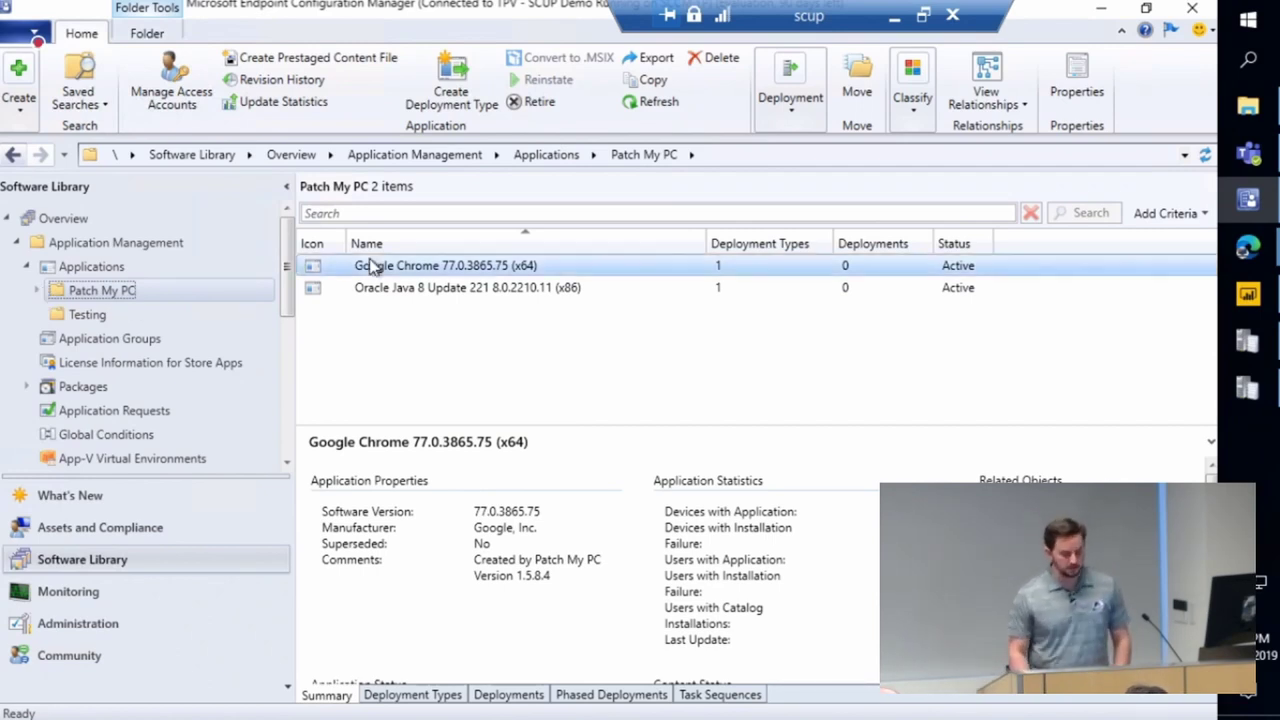
Open Google Chrome 77.0.3865.75 (x64) properties and edit its deployment type from Deployment Types
{"action": "right_click", "coordinate": [430, 276]}
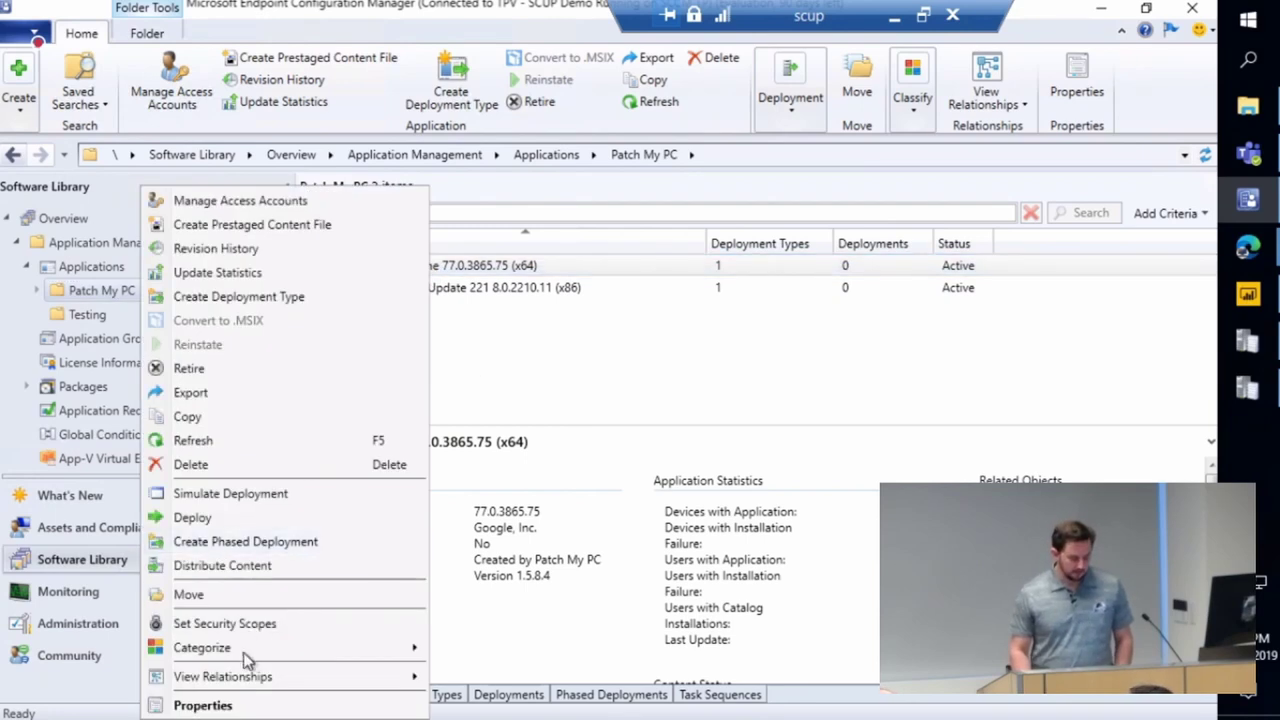
{"action": "left_click", "coordinate": [258, 706]}
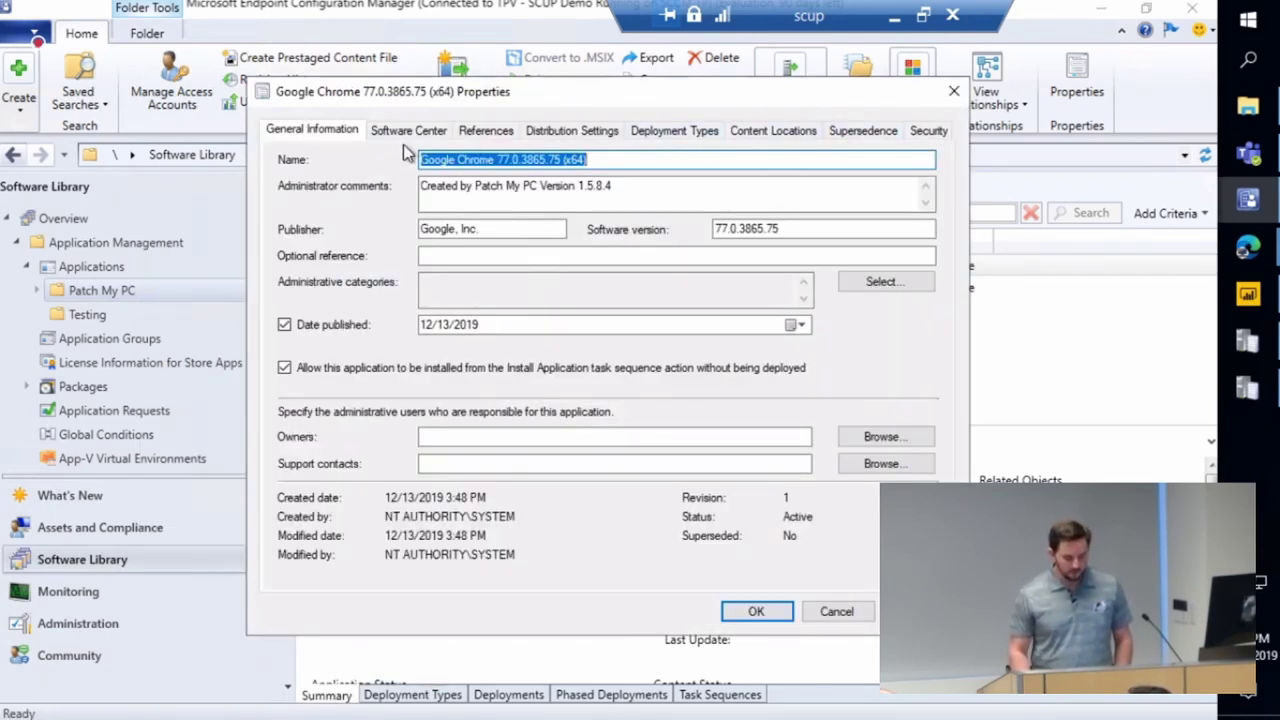
{"action": "left_click", "coordinate": [406, 133]}
{"action": "left_click", "coordinate": [490, 135]}
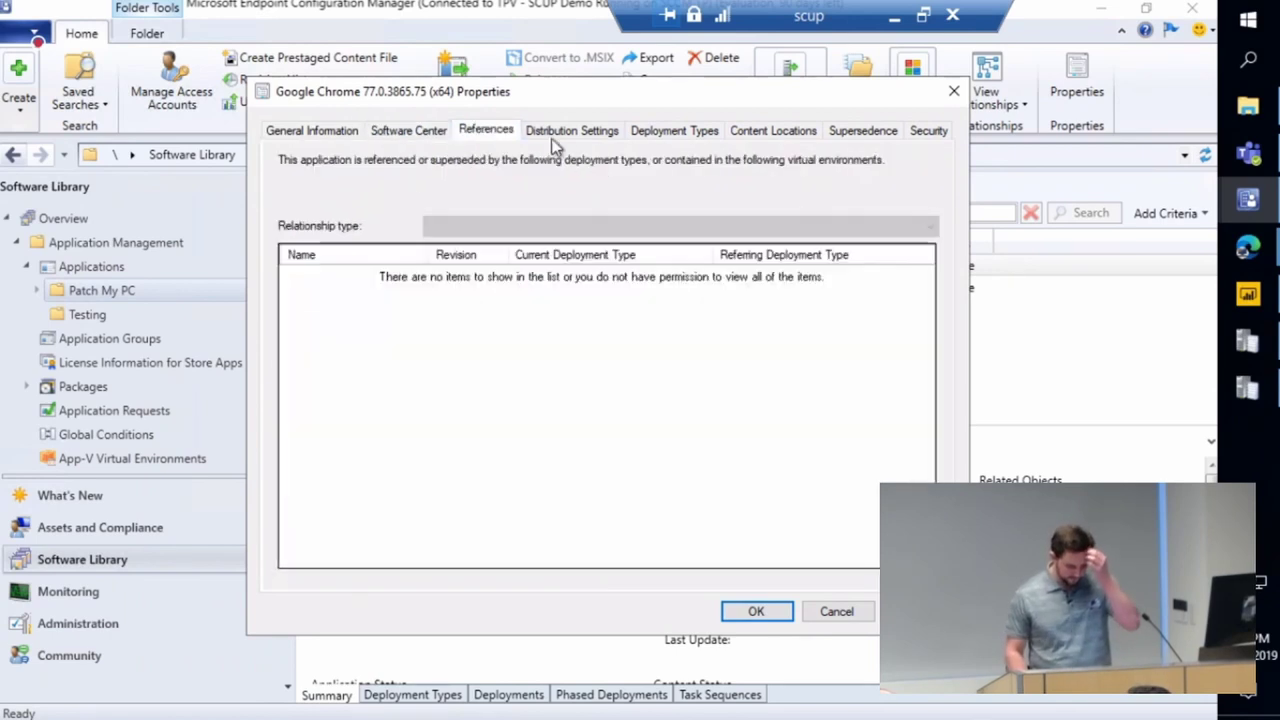
{"action": "left_click", "coordinate": [712, 132]}
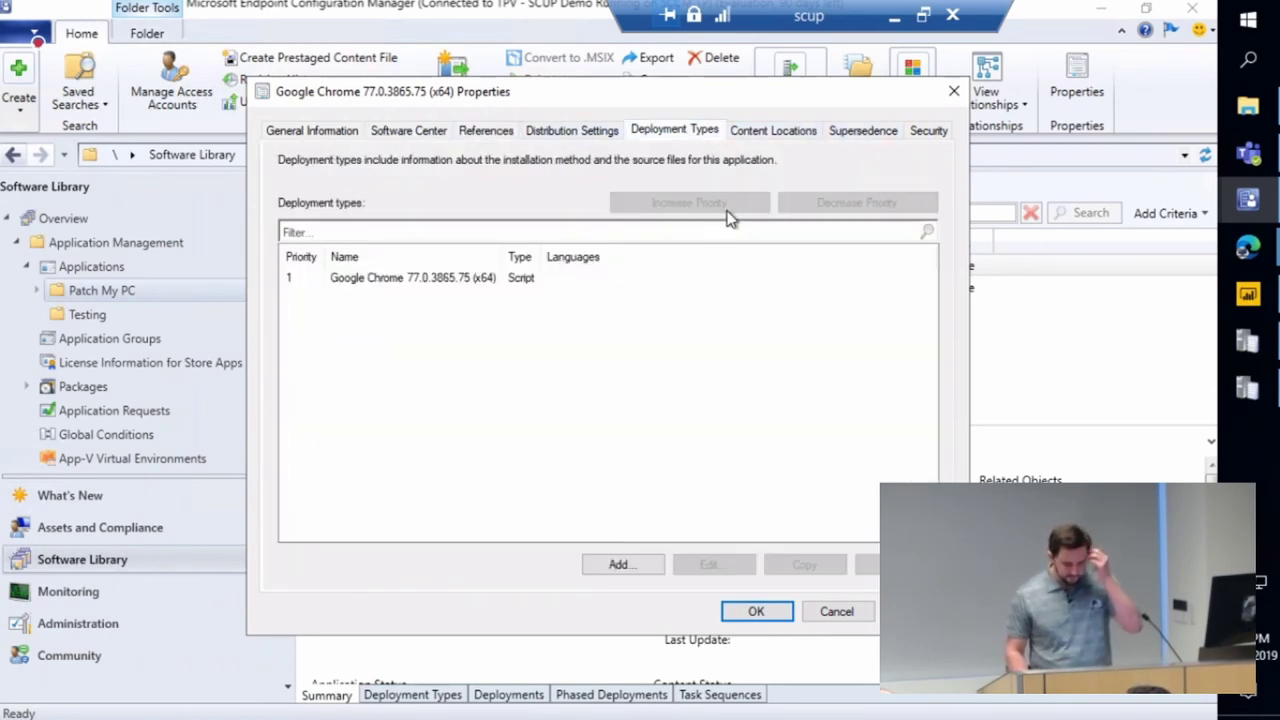
{"action": "left_click", "coordinate": [534, 284]}
{"action": "left_click", "coordinate": [712, 566]}
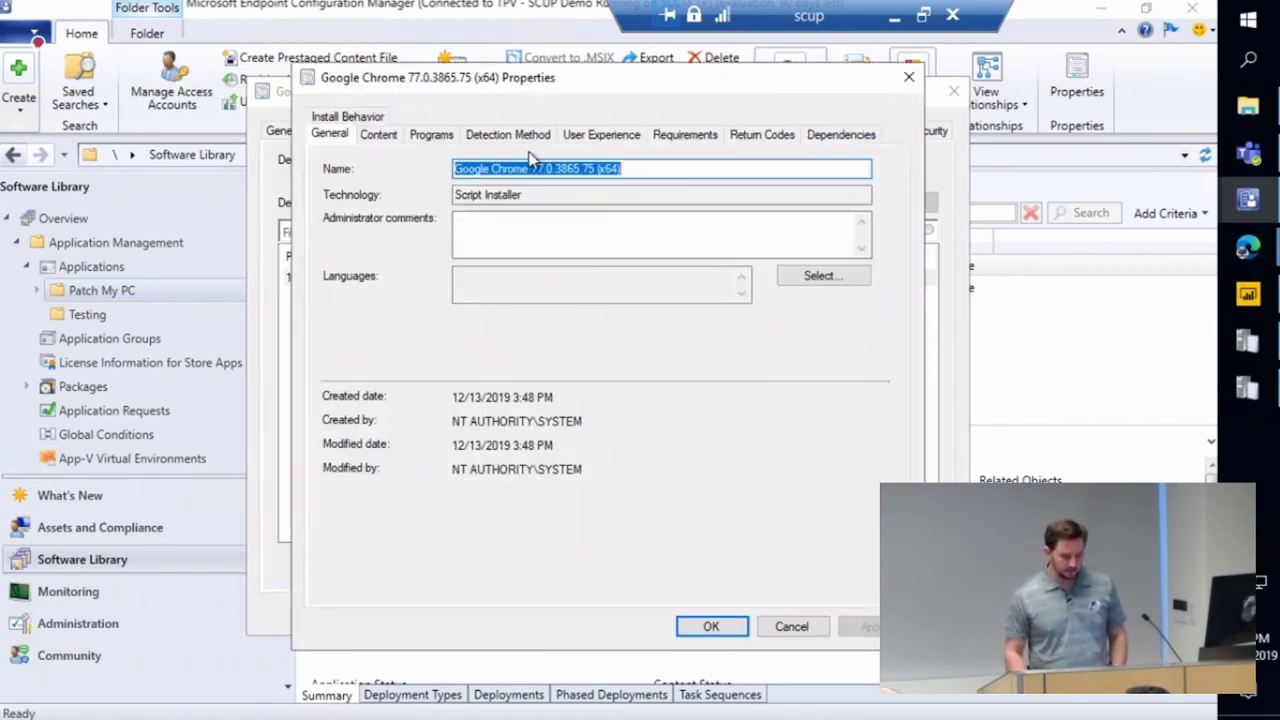
Review the Detection Method's PowerShell script variables in the Script Editor, then cancel both dialogs unchanged
{"action": "left_click", "coordinate": [528, 134]}
{"action": "left_click", "coordinate": [850, 557]}
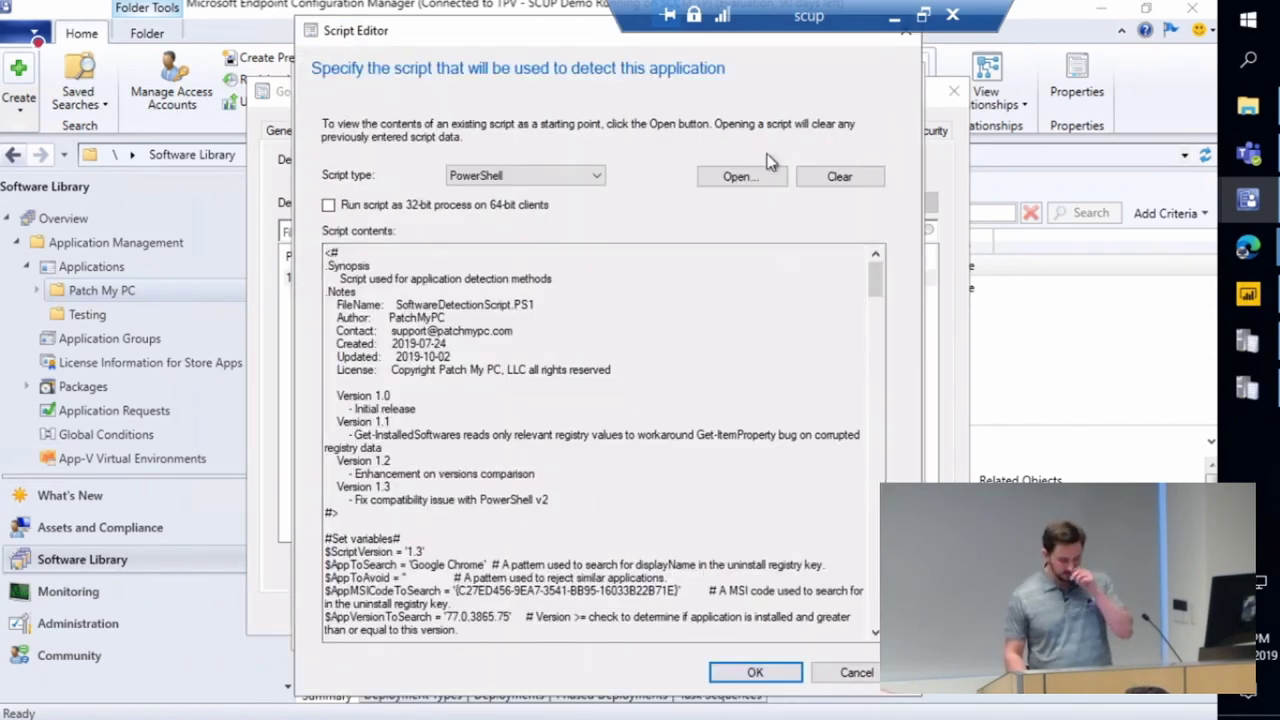
{"action": "scroll", "coordinate": [493, 385], "scroll_direction": "down", "scroll_amount": 2}
{"action": "scroll", "coordinate": [493, 385], "scroll_direction": "down", "scroll_amount": 3}
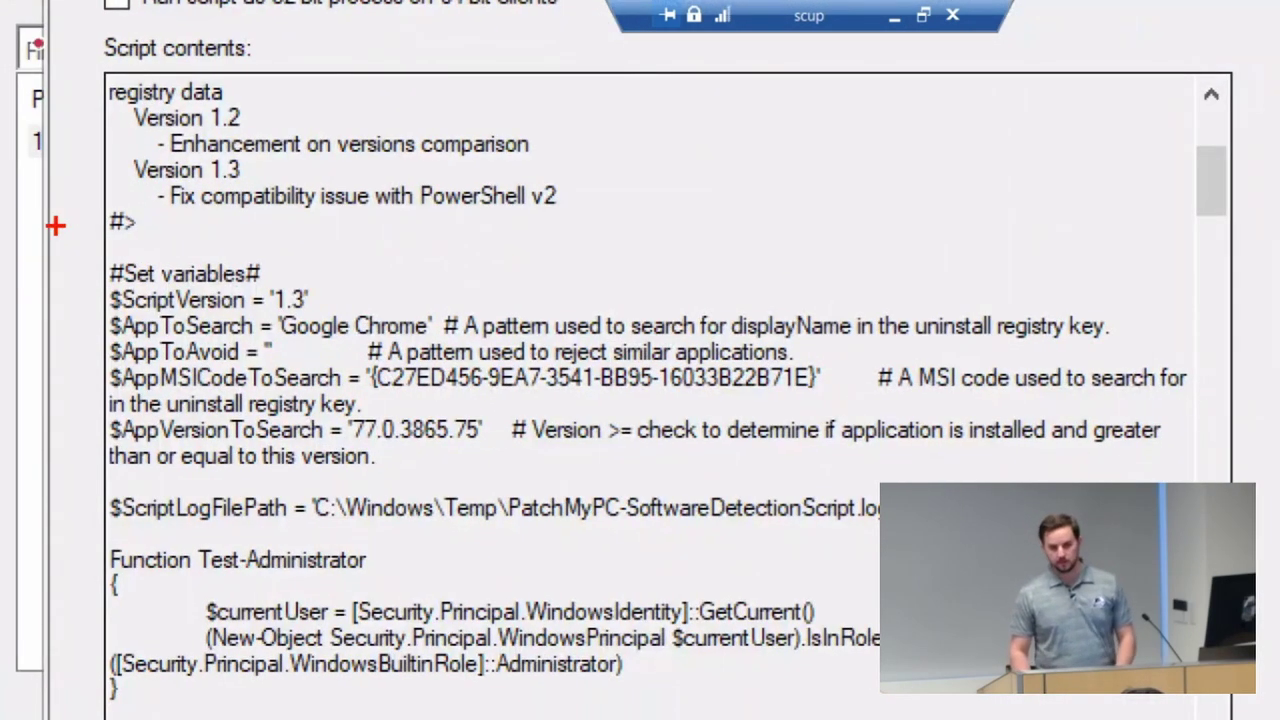
{"action": "mouse_move", "coordinate": [55, 226]}
{"action": "left_mouse_down"}
{"action": "mouse_move", "coordinate": [216, 292]}
{"action": "mouse_move", "coordinate": [386, 330]}
{"action": "mouse_move", "coordinate": [386, 349]}
{"action": "mouse_move", "coordinate": [423, 360]}
{"action": "mouse_move", "coordinate": [1248, 506]}
{"action": "mouse_move", "coordinate": [1230, 506]}
{"action": "mouse_move", "coordinate": [1248, 488]}
{"action": "mouse_move", "coordinate": [1236, 488]}
{"action": "left_mouse_up"}
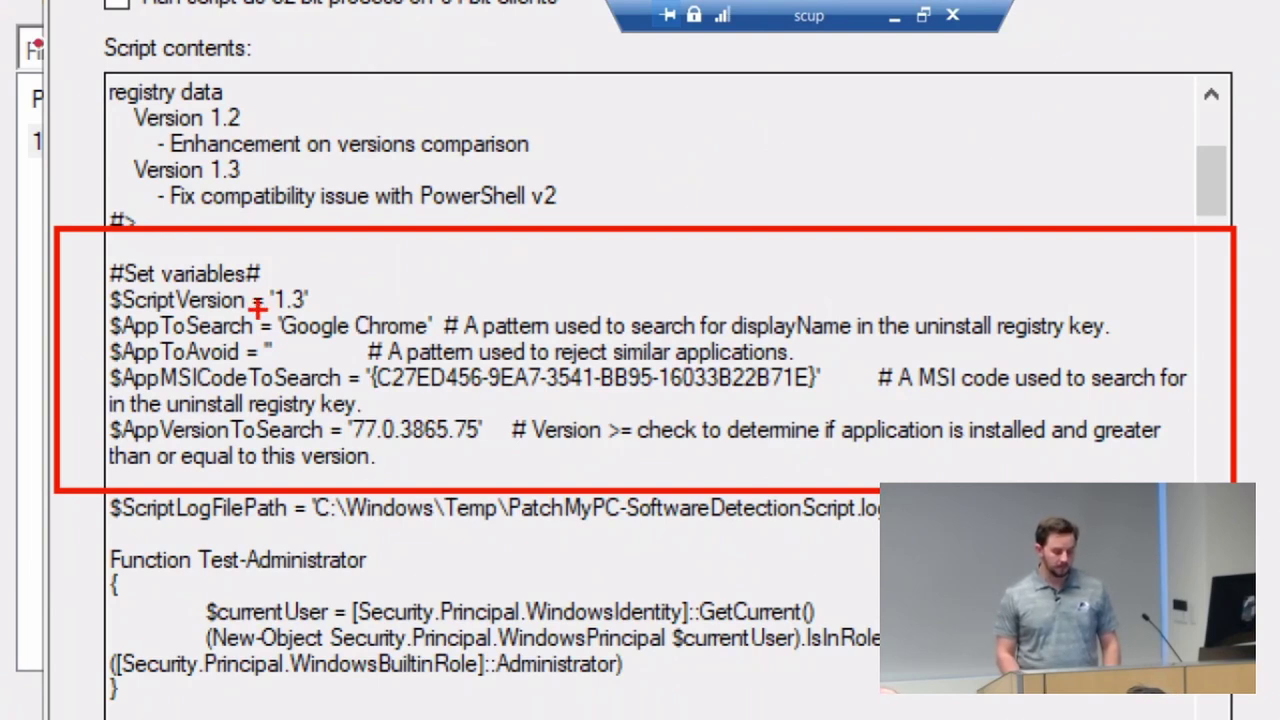
{"action": "mouse_move", "coordinate": [258, 310]}
{"action": "left_mouse_down"}
{"action": "mouse_move", "coordinate": [519, 362]}
{"action": "mouse_move", "coordinate": [512, 340]}
{"action": "left_mouse_up"}
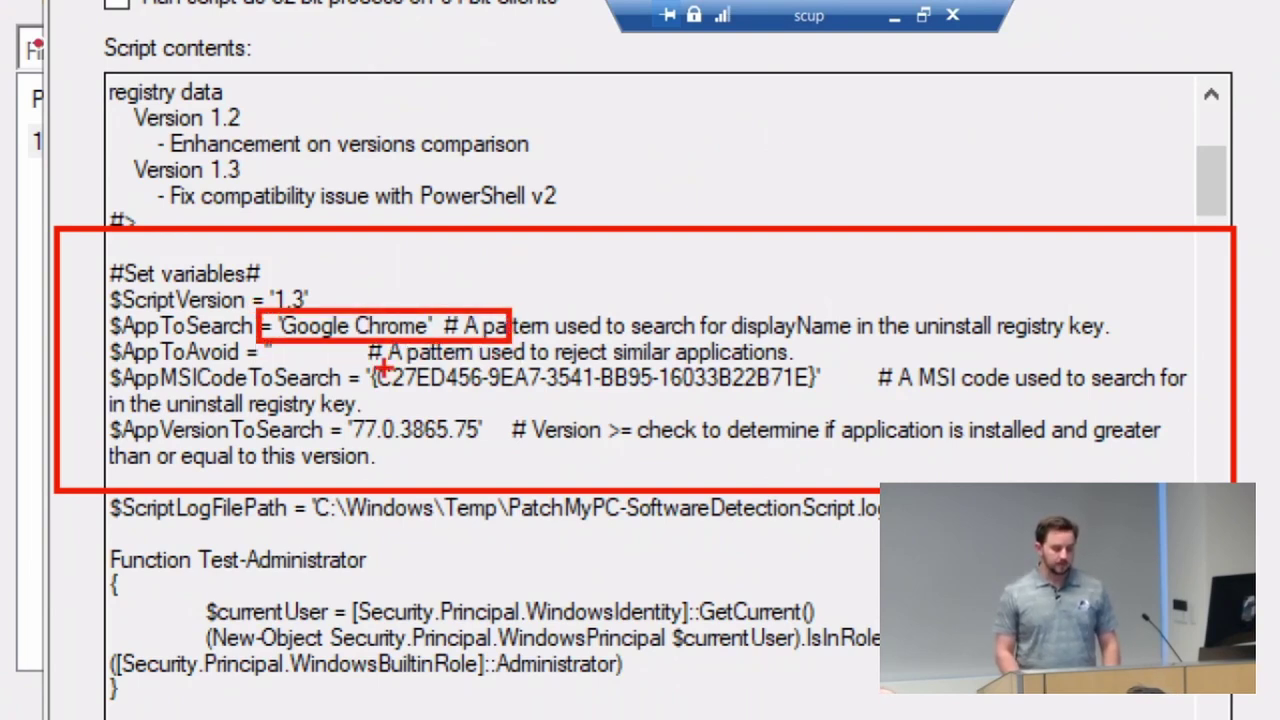
{"action": "mouse_move", "coordinate": [346, 357]}
{"action": "left_mouse_down"}
{"action": "mouse_move", "coordinate": [702, 400]}
{"action": "mouse_move", "coordinate": [857, 366]}
{"action": "mouse_move", "coordinate": [872, 400]}
{"action": "left_mouse_up"}
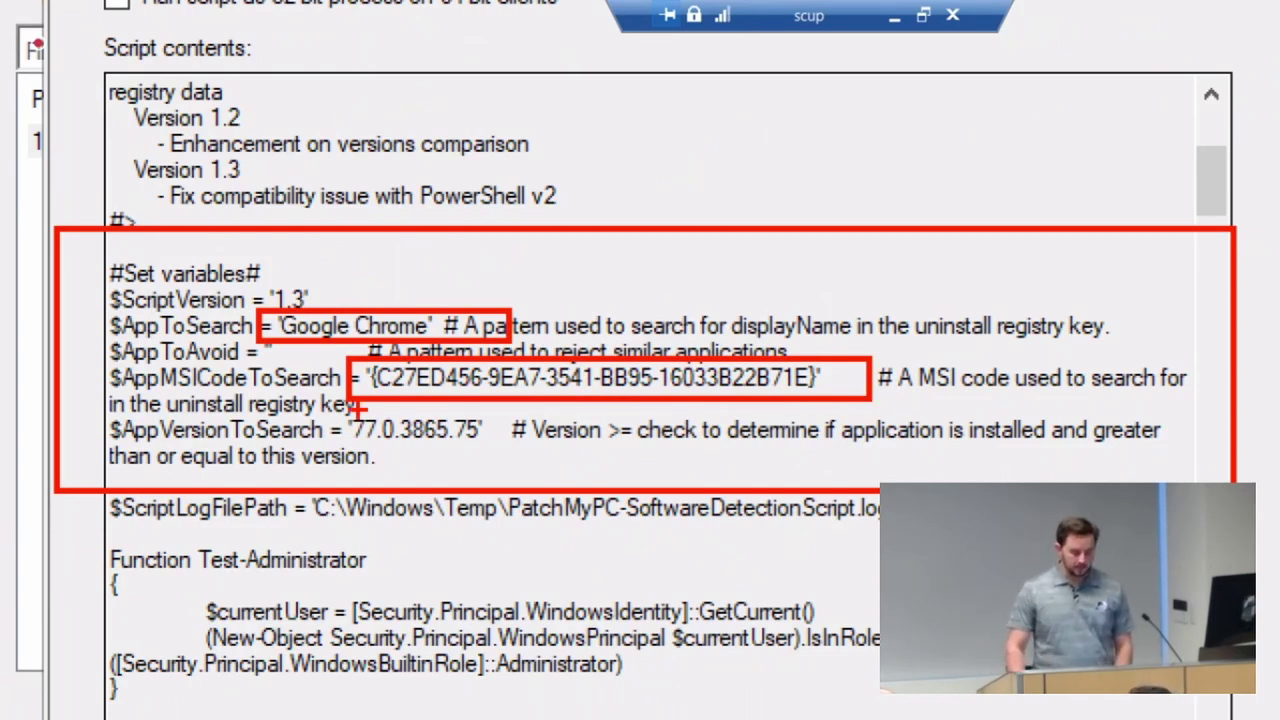
{"action": "mouse_move", "coordinate": [358, 400]}
{"action": "left_mouse_down"}
{"action": "mouse_move", "coordinate": [331, 420]}
{"action": "mouse_move", "coordinate": [526, 475]}
{"action": "mouse_move", "coordinate": [690, 460]}
{"action": "left_mouse_up"}
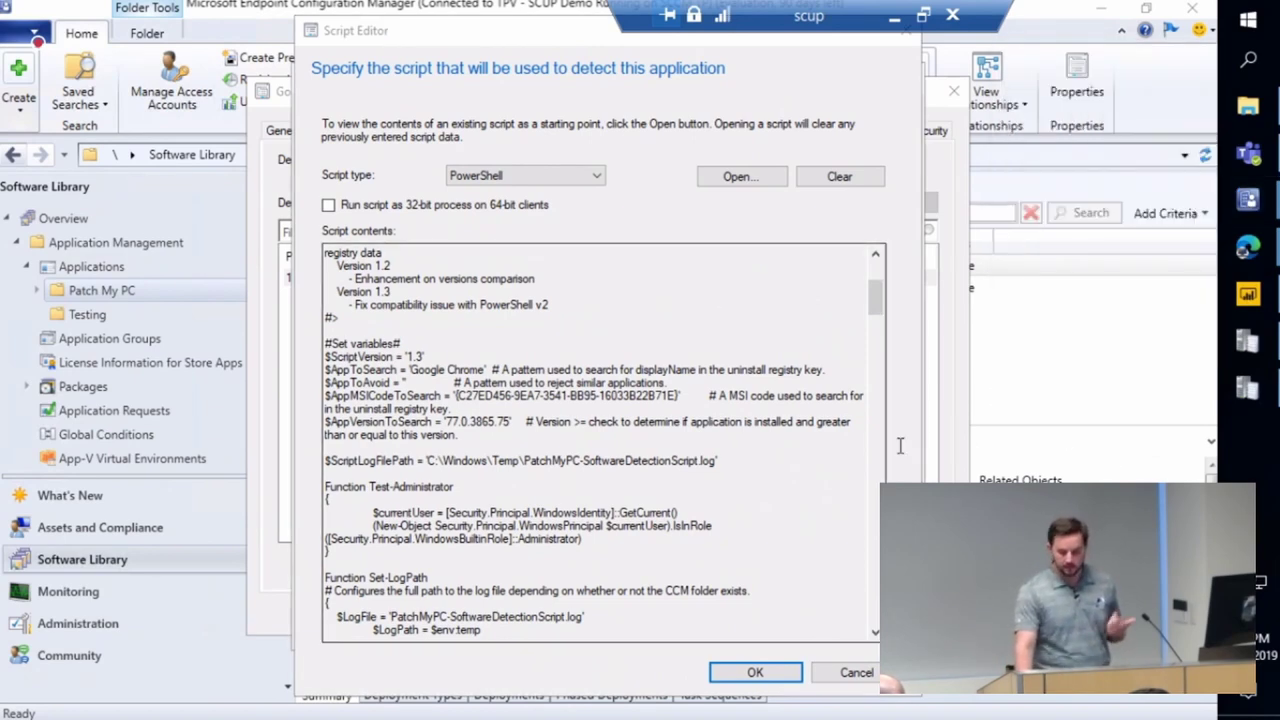
{"action": "left_click", "coordinate": [856, 672]}
{"action": "left_click", "coordinate": [797, 630]}
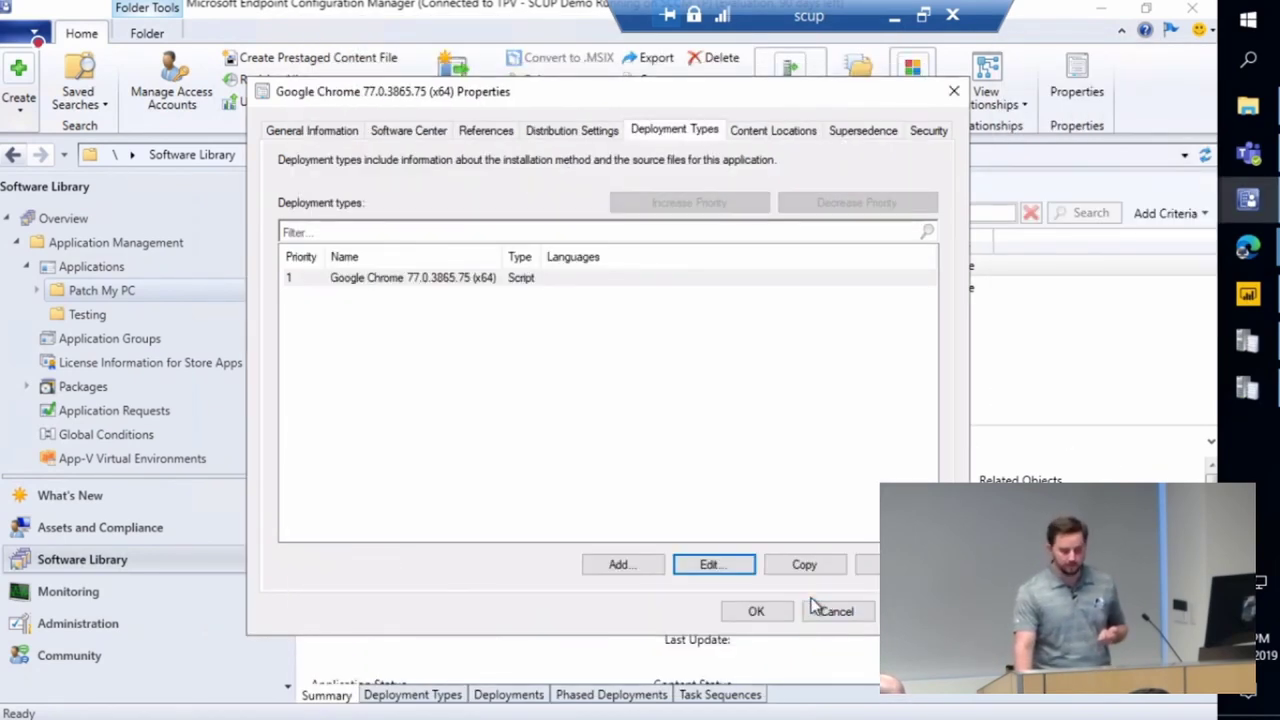
Cancel the Chrome application properties and go to Monitoring > Reporting
{"action": "left_click", "coordinate": [818, 609]}
{"action": "scroll", "coordinate": [140, 365], "scroll_direction": "down", "scroll_amount": 5}
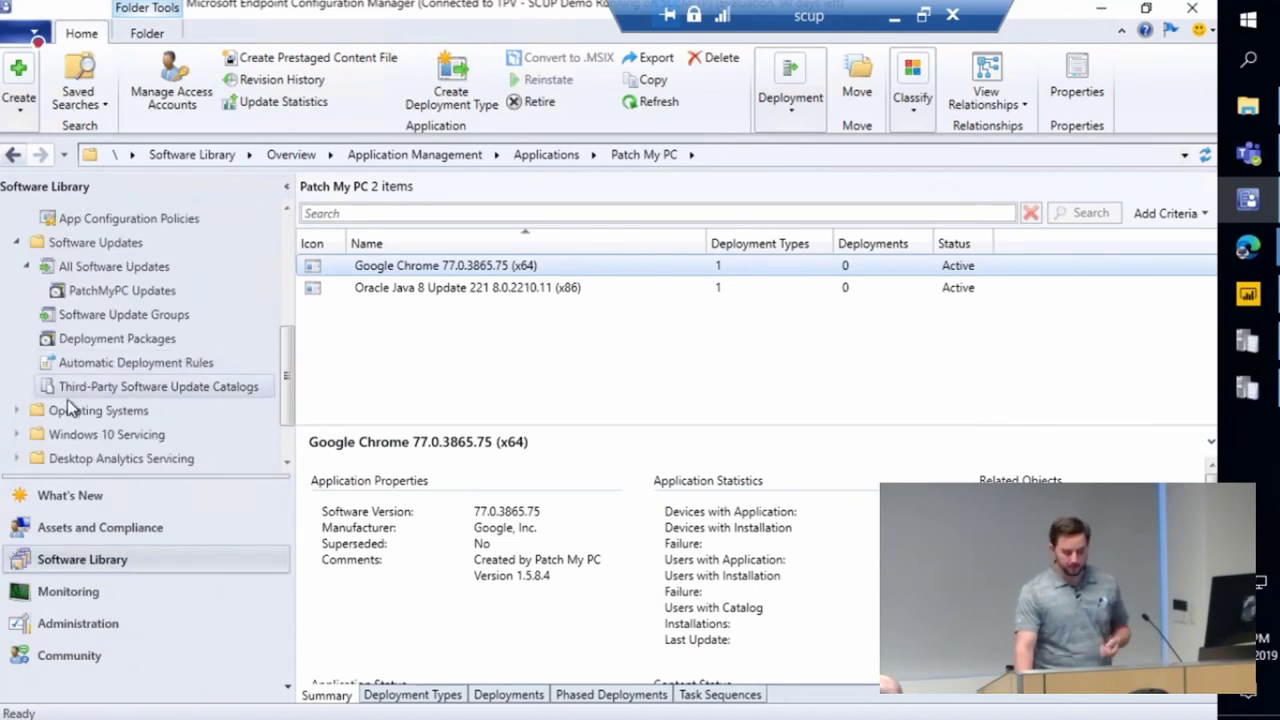
{"action": "scroll", "coordinate": [140, 366], "scroll_direction": "down", "scroll_amount": 2}
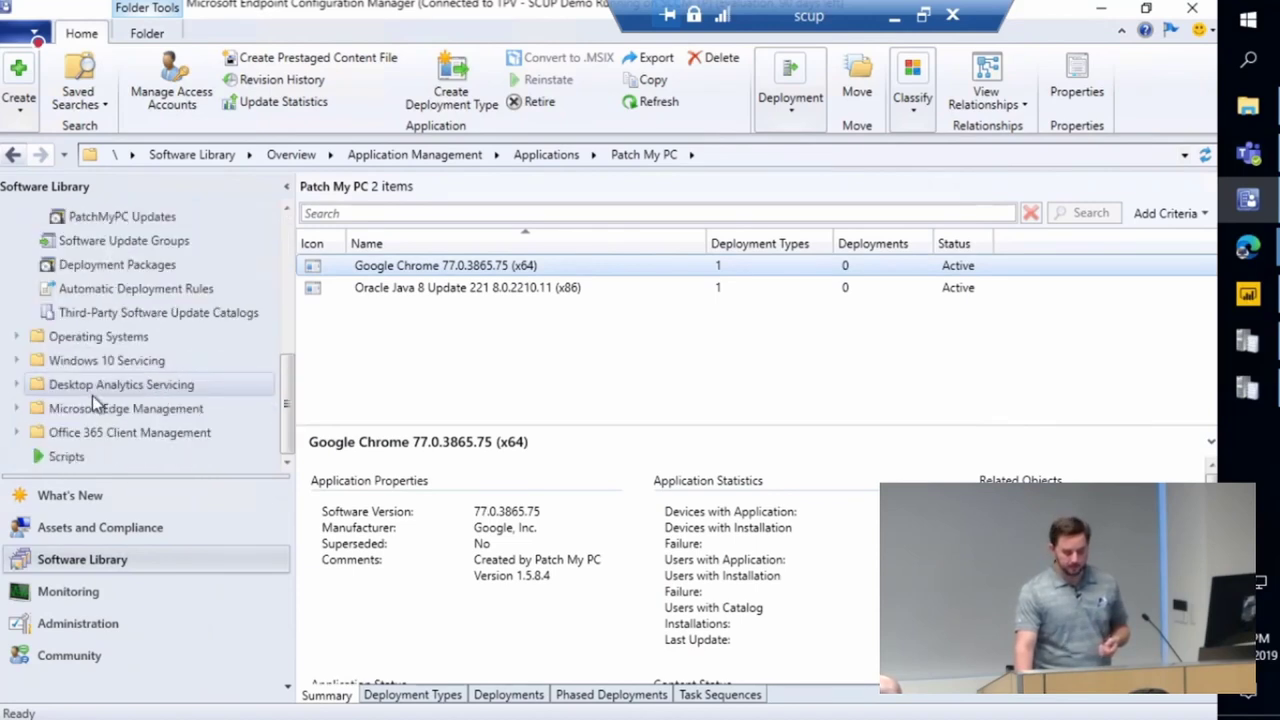
{"action": "left_click", "coordinate": [132, 588]}
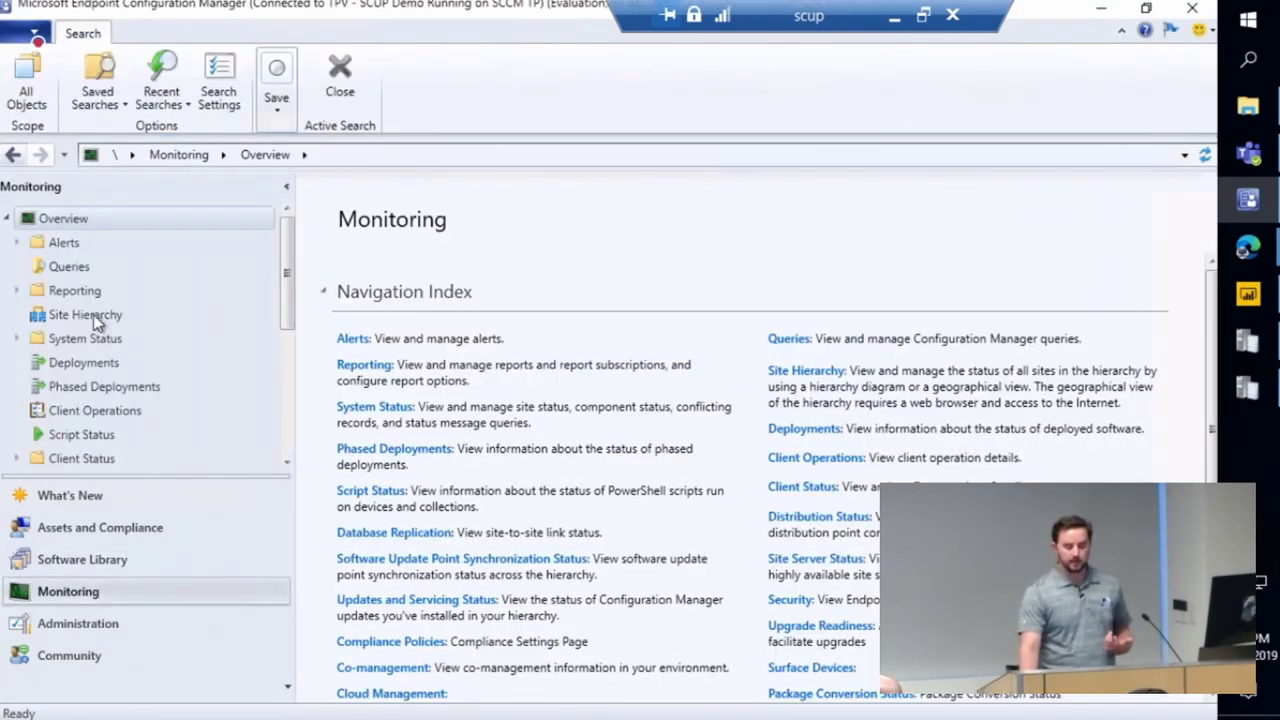
{"action": "left_click", "coordinate": [74, 289]}
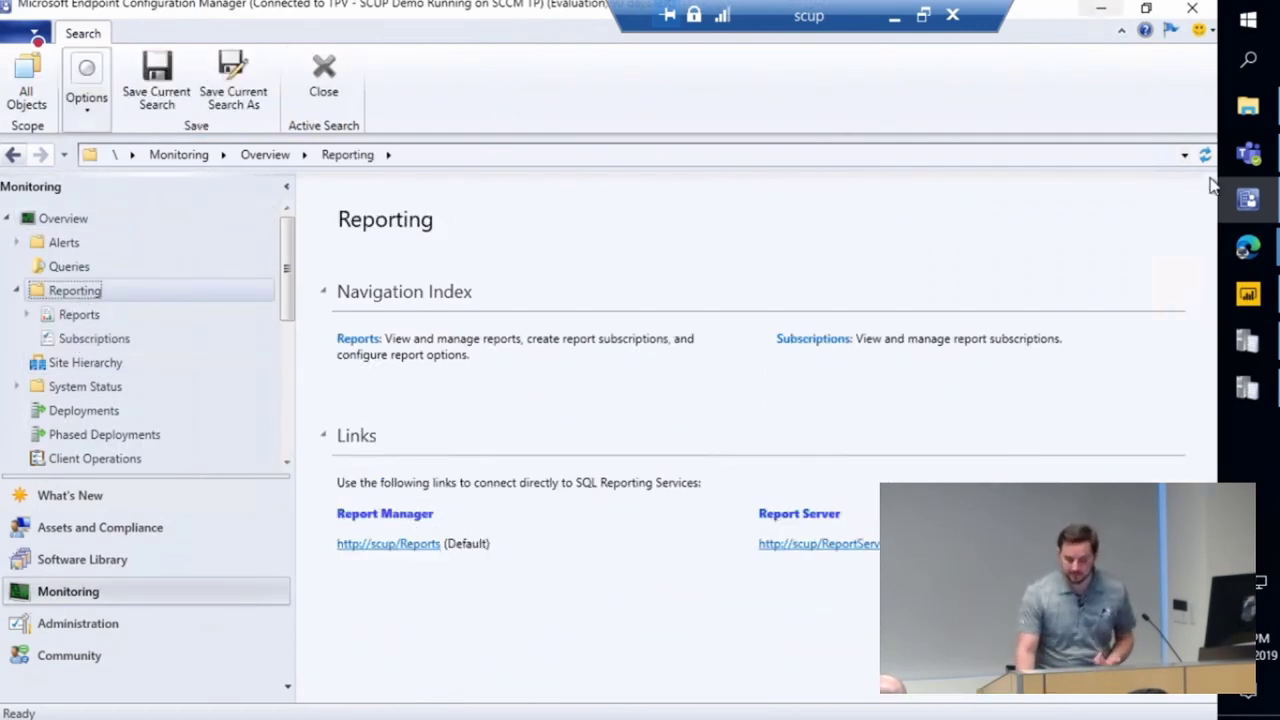
Bring up the browser's Patch My PC Reports list of 15 paginated reports
{"action": "mouse_move", "coordinate": [1247, 246]}
{"action": "left_click", "coordinate": [1105, 166]}
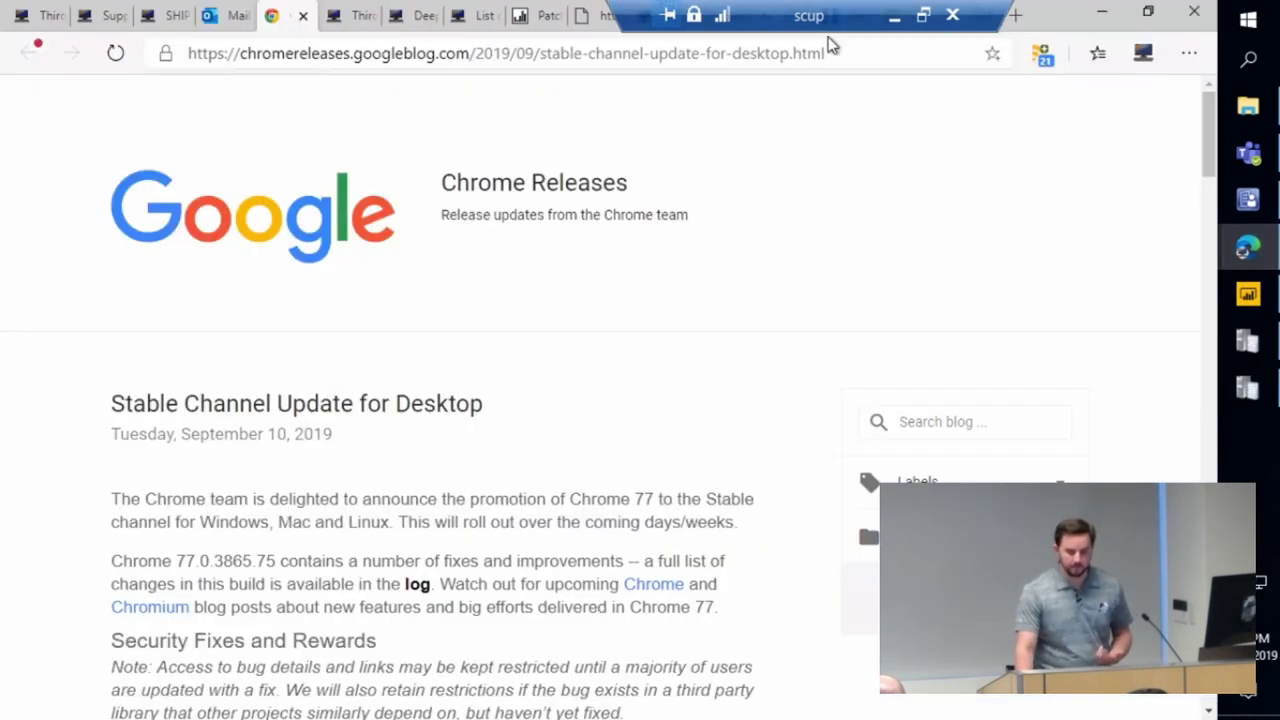
{"action": "left_click", "coordinate": [548, 16]}
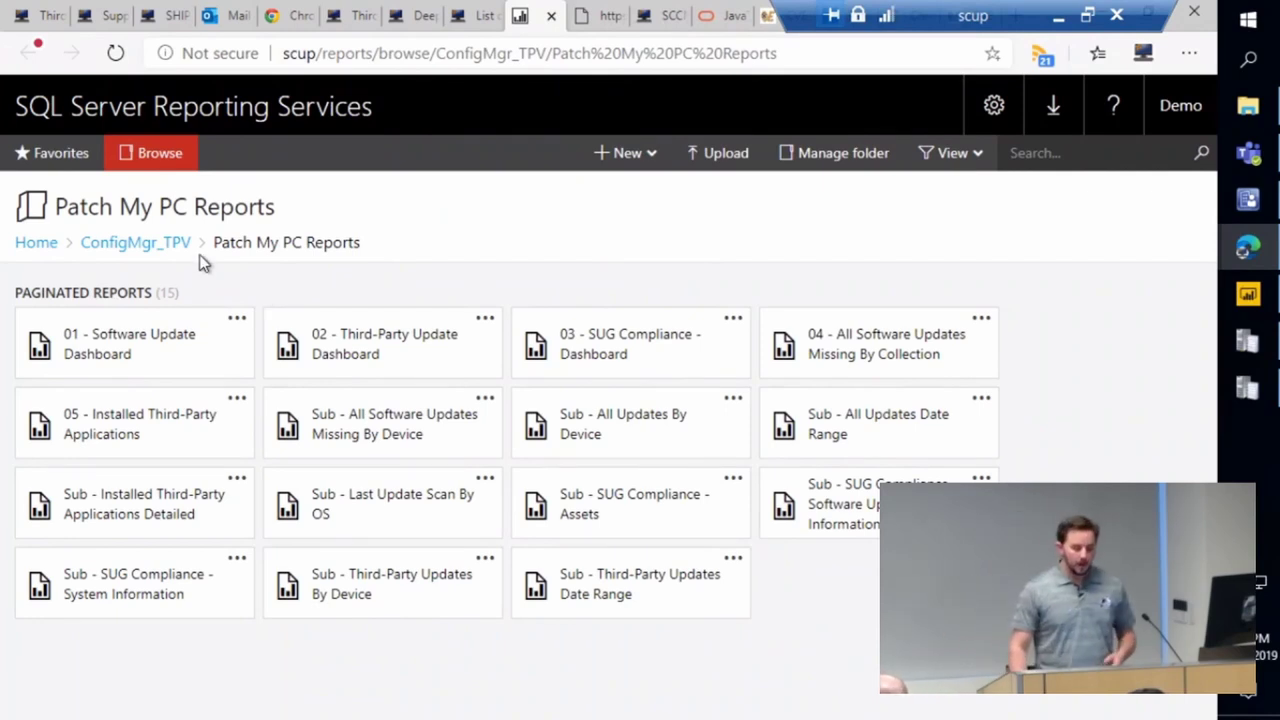
Open the 01 - Software Update Dashboard report, hide parameters and zoom to Page Width
{"action": "left_click", "coordinate": [129, 341]}
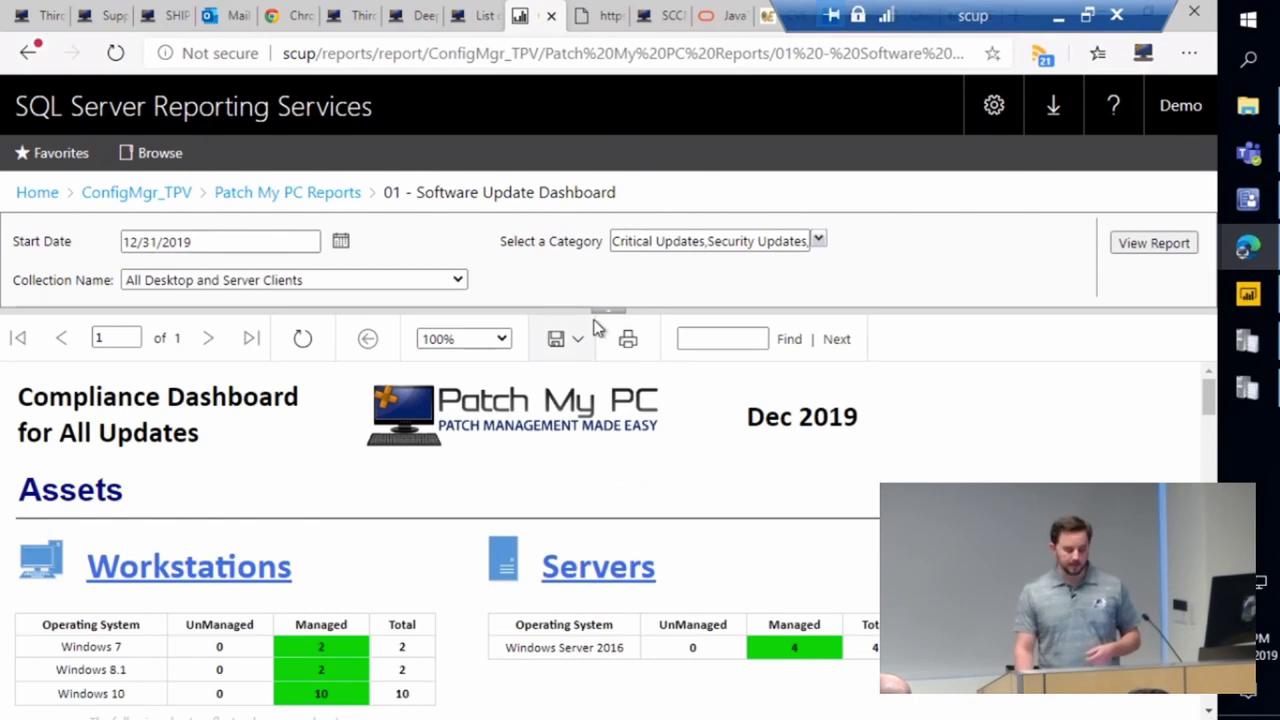
{"action": "left_click", "coordinate": [608, 311]}
{"action": "left_click", "coordinate": [505, 245]}
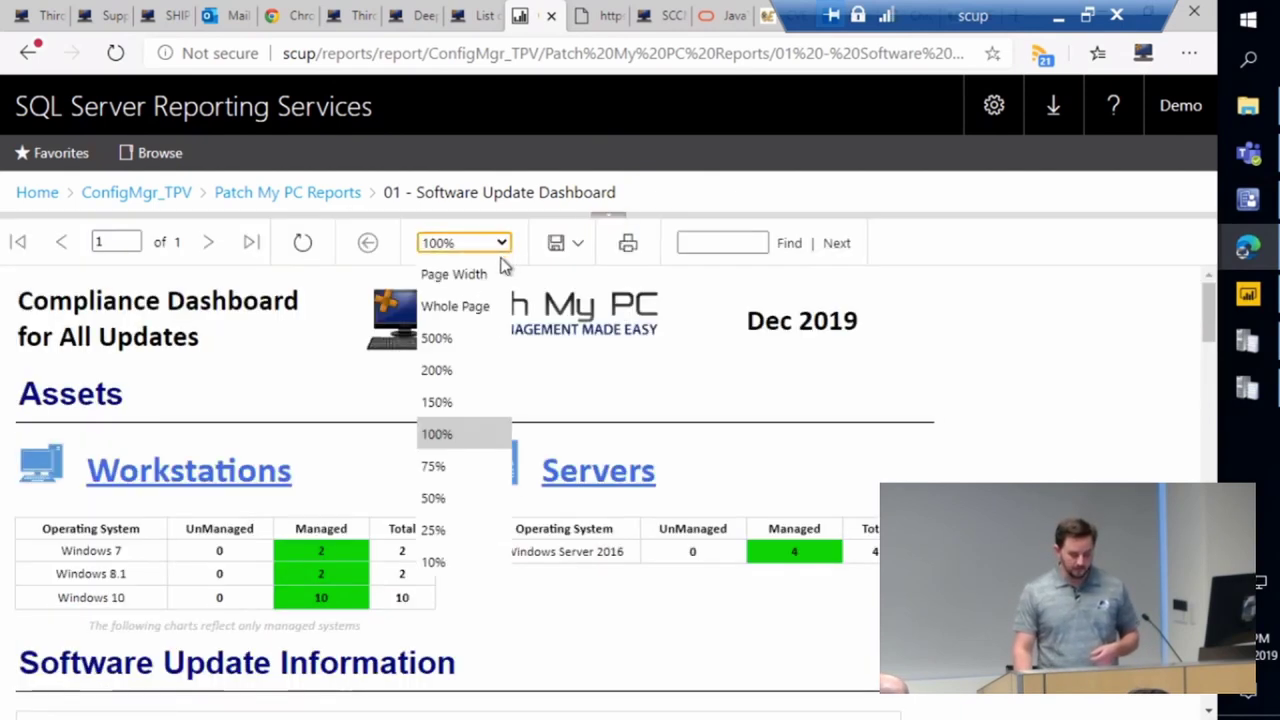
{"action": "left_click", "coordinate": [470, 276]}
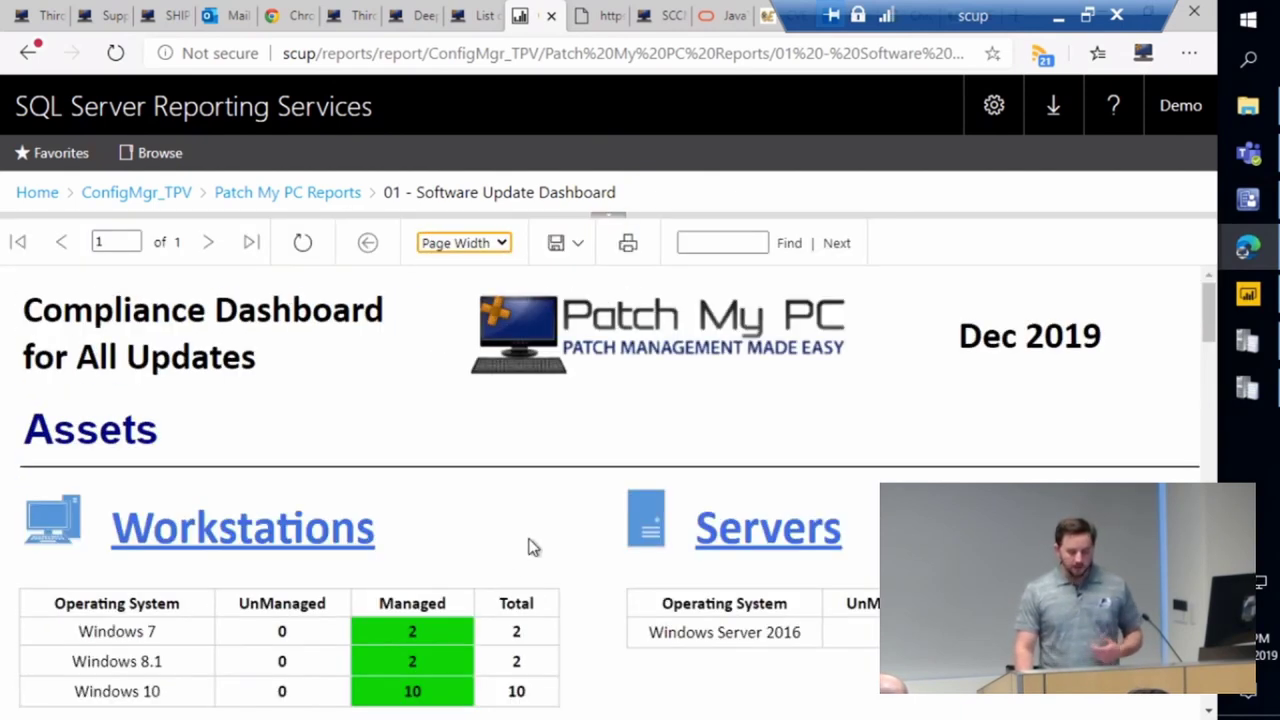
Drill through the workstation updates-by-month chart into the December 2019 all-updates list
{"action": "scroll", "coordinate": [535, 545], "scroll_direction": "down", "scroll_amount": 4}
{"action": "scroll", "coordinate": [537, 543], "scroll_direction": "up", "scroll_amount": 2}
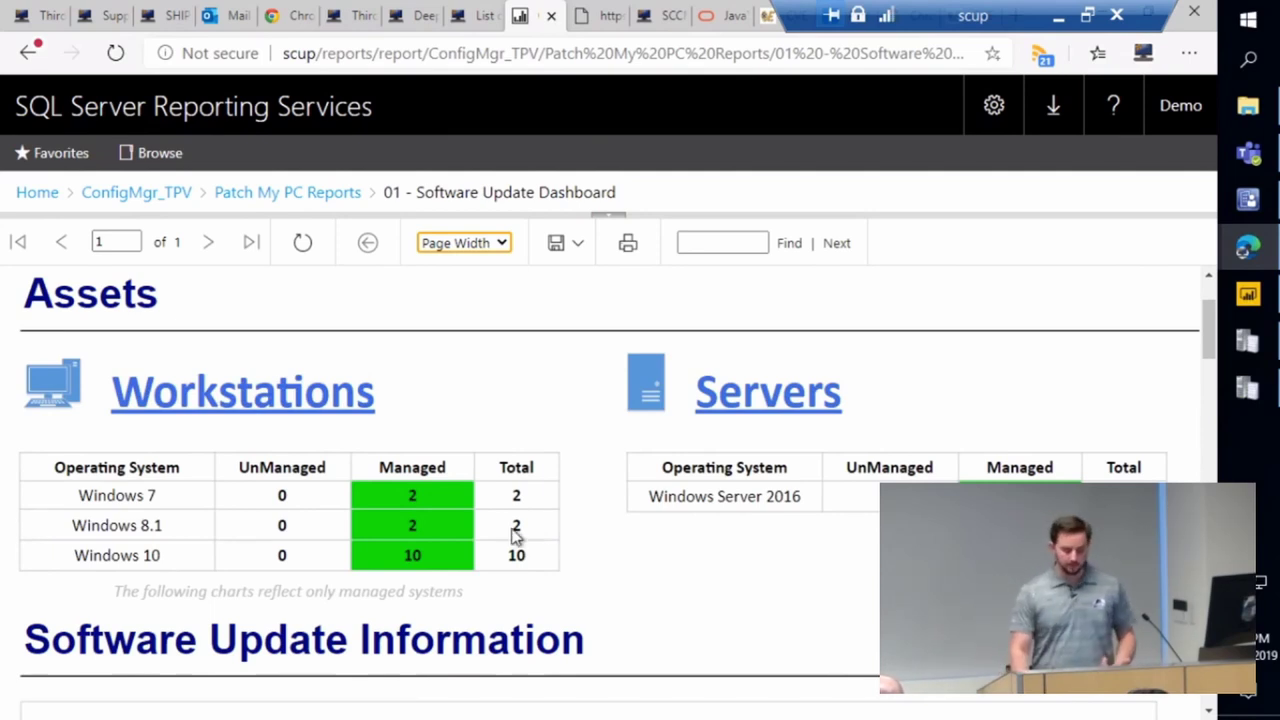
{"action": "scroll", "coordinate": [580, 527], "scroll_direction": "down", "scroll_amount": 6}
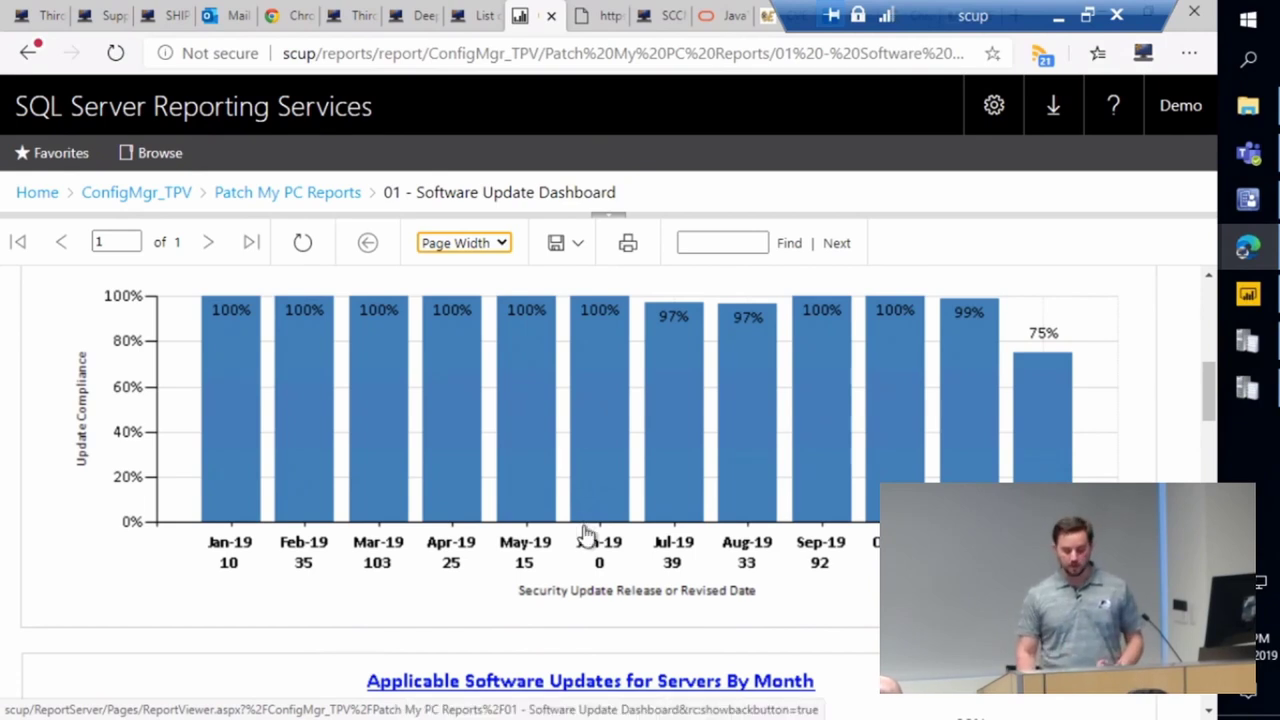
{"action": "scroll", "coordinate": [585, 527], "scroll_direction": "down", "scroll_amount": 3}
{"action": "scroll", "coordinate": [640, 600], "scroll_direction": "up", "scroll_amount": 3}
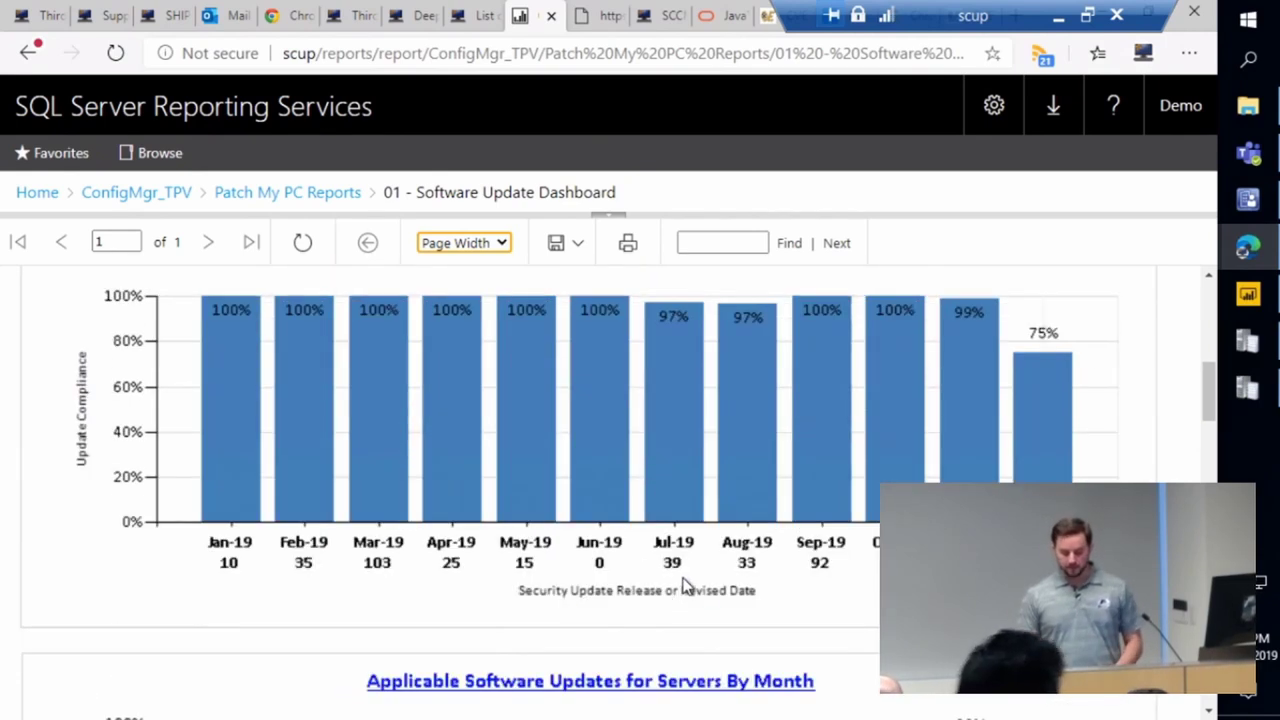
{"action": "scroll", "coordinate": [686, 590], "scroll_direction": "up", "scroll_amount": 1}
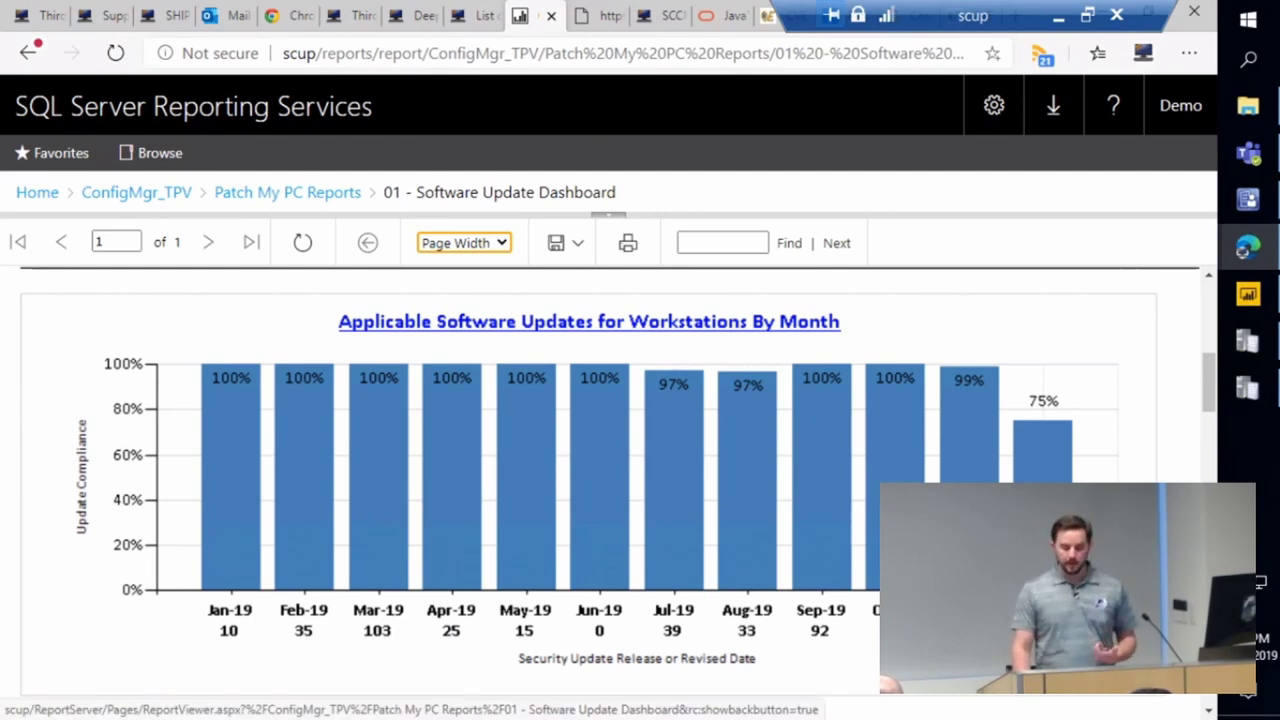
{"action": "left_click", "coordinate": [589, 321]}
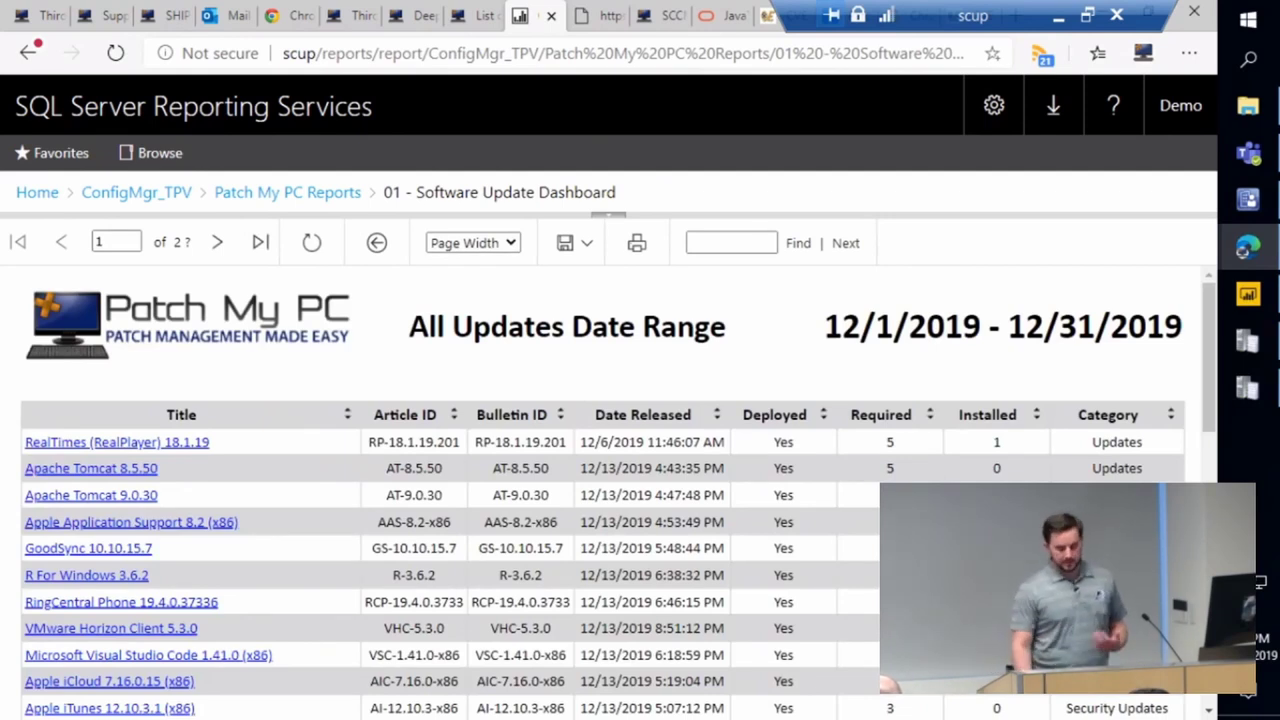
{"action": "scroll", "coordinate": [583, 449], "scroll_direction": "down", "scroll_amount": 1}
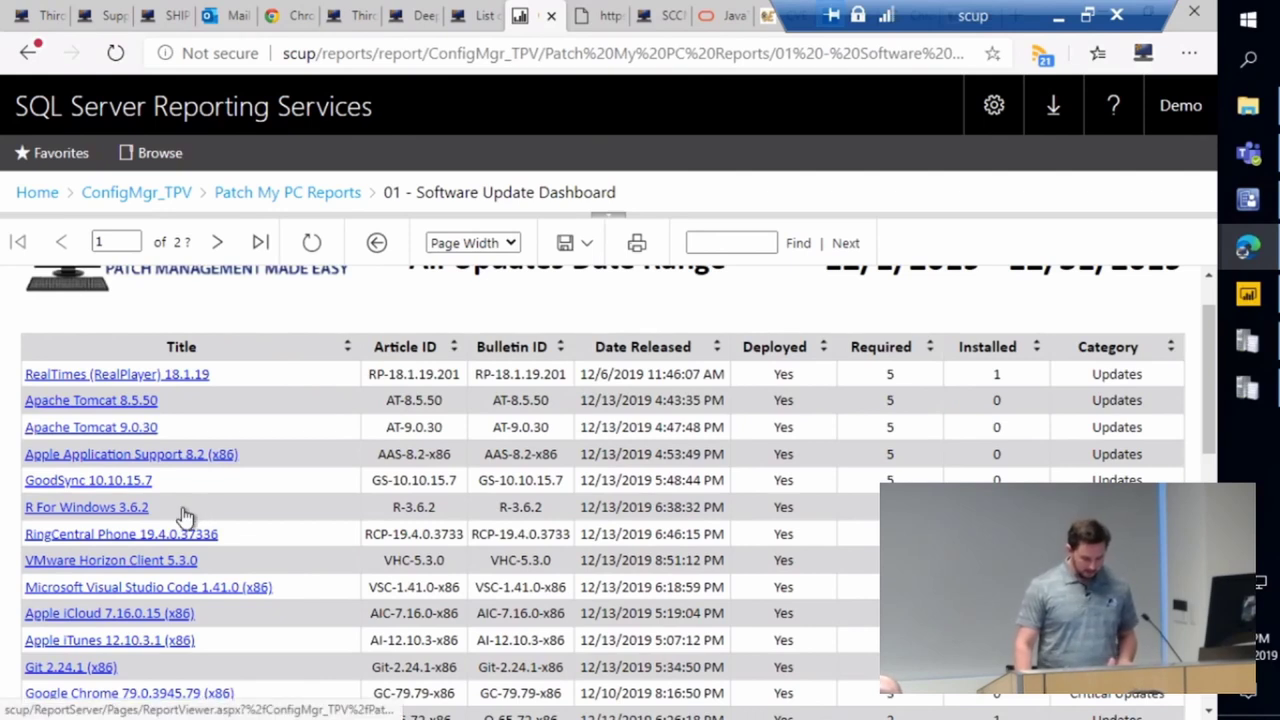
Read the December 13, 2019 catalog update notes for iTunes and iCloud CVEs, then return to the dashboard
{"action": "left_click", "coordinate": [1043, 54]}
{"action": "left_click", "coordinate": [964, 162]}
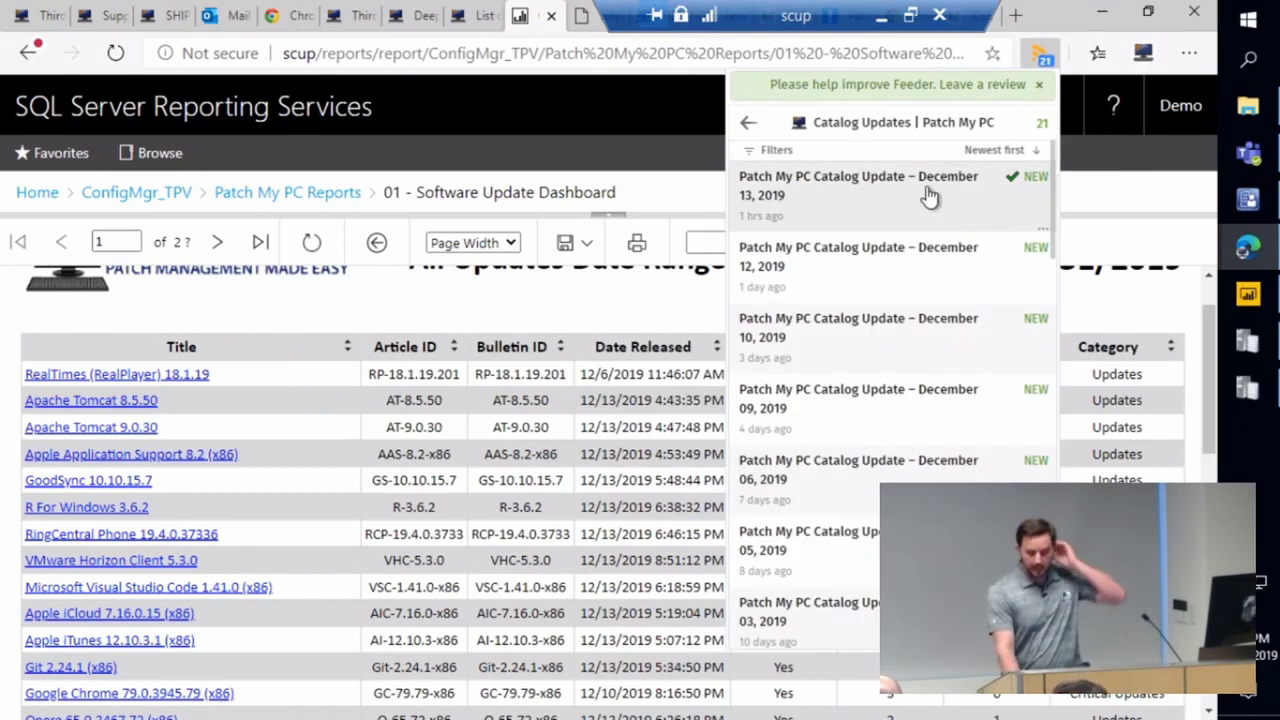
{"action": "left_click", "coordinate": [929, 190]}
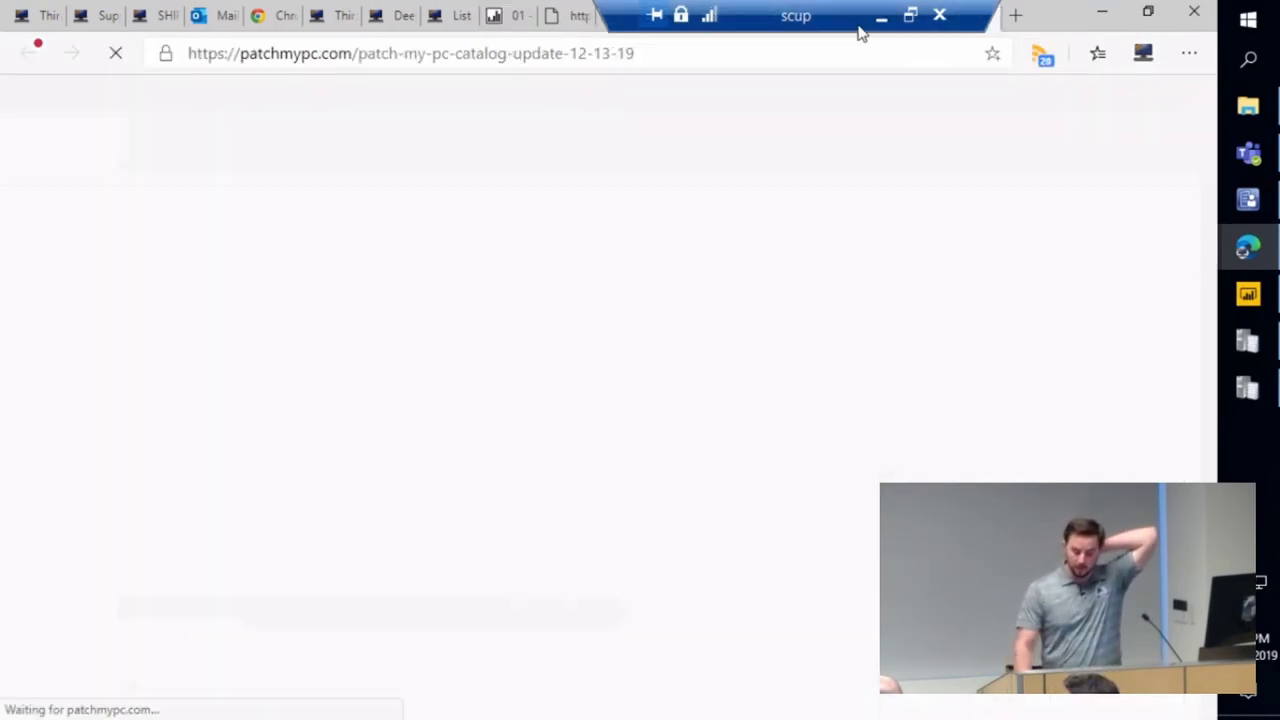
{"action": "scroll", "coordinate": [565, 200], "scroll_direction": "down", "scroll_amount": 10}
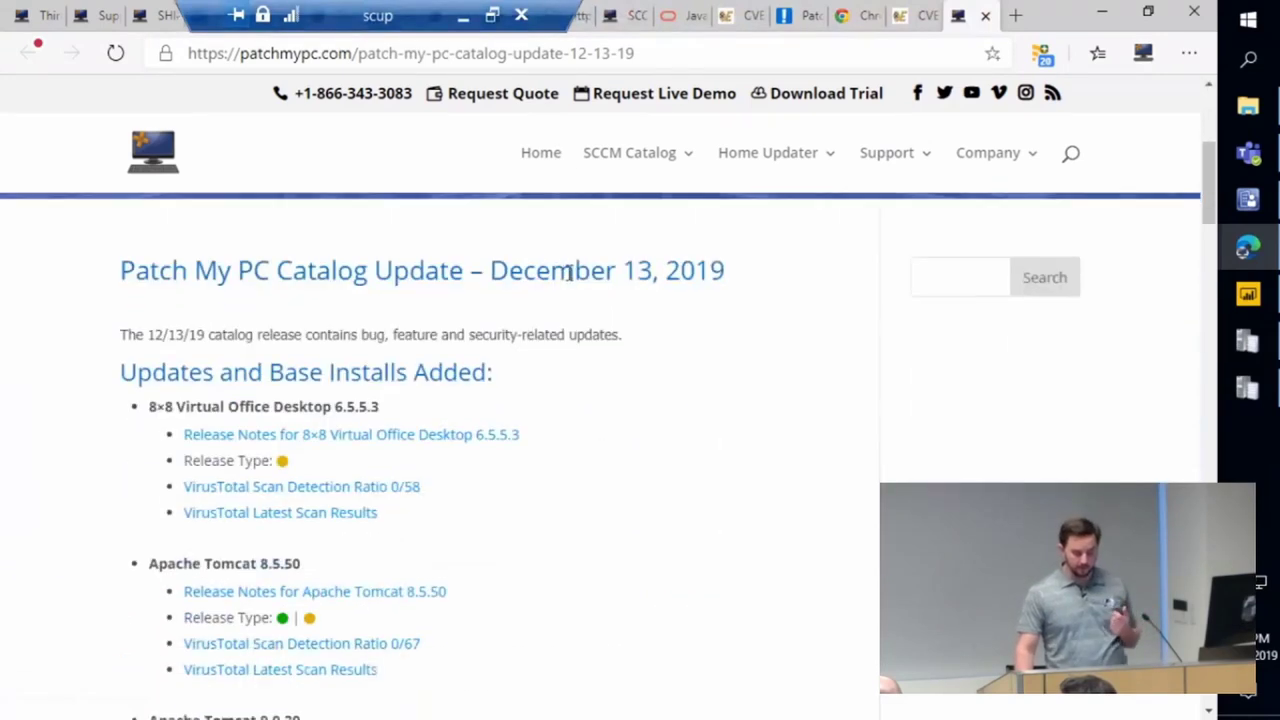
{"action": "scroll", "coordinate": [585, 310], "scroll_direction": "down", "scroll_amount": 3}
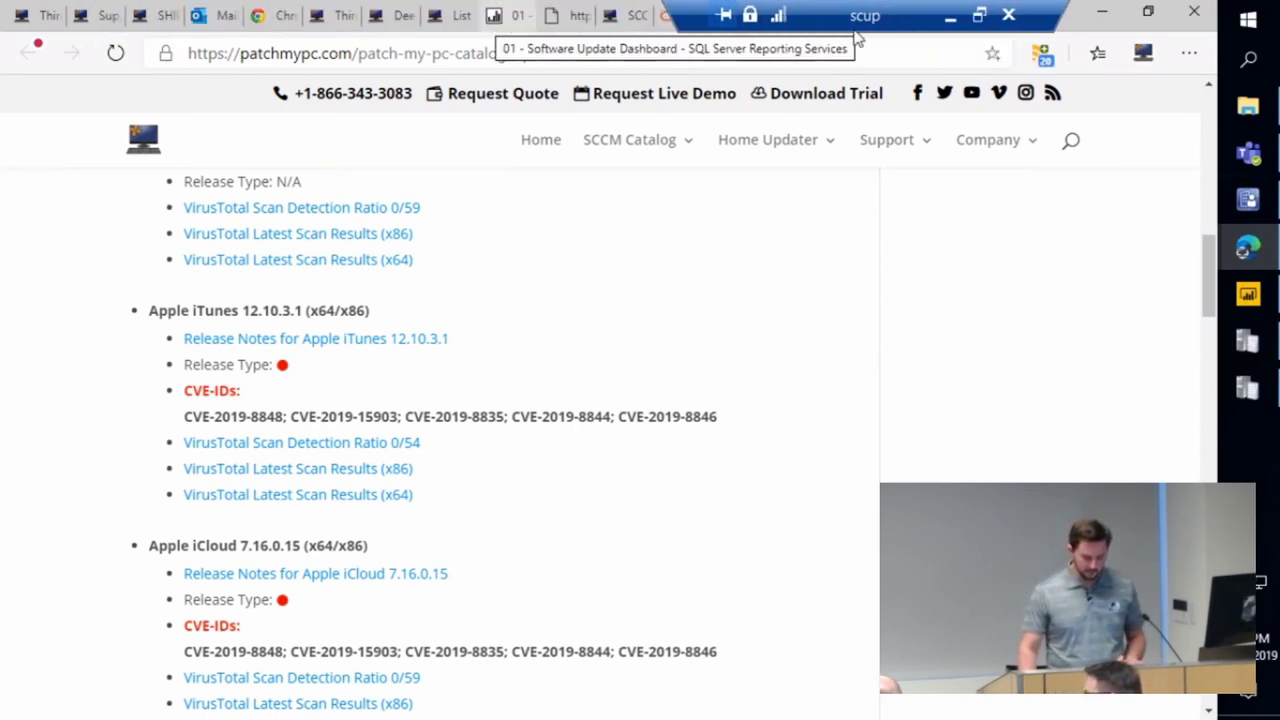
{"action": "left_click", "coordinate": [514, 20]}
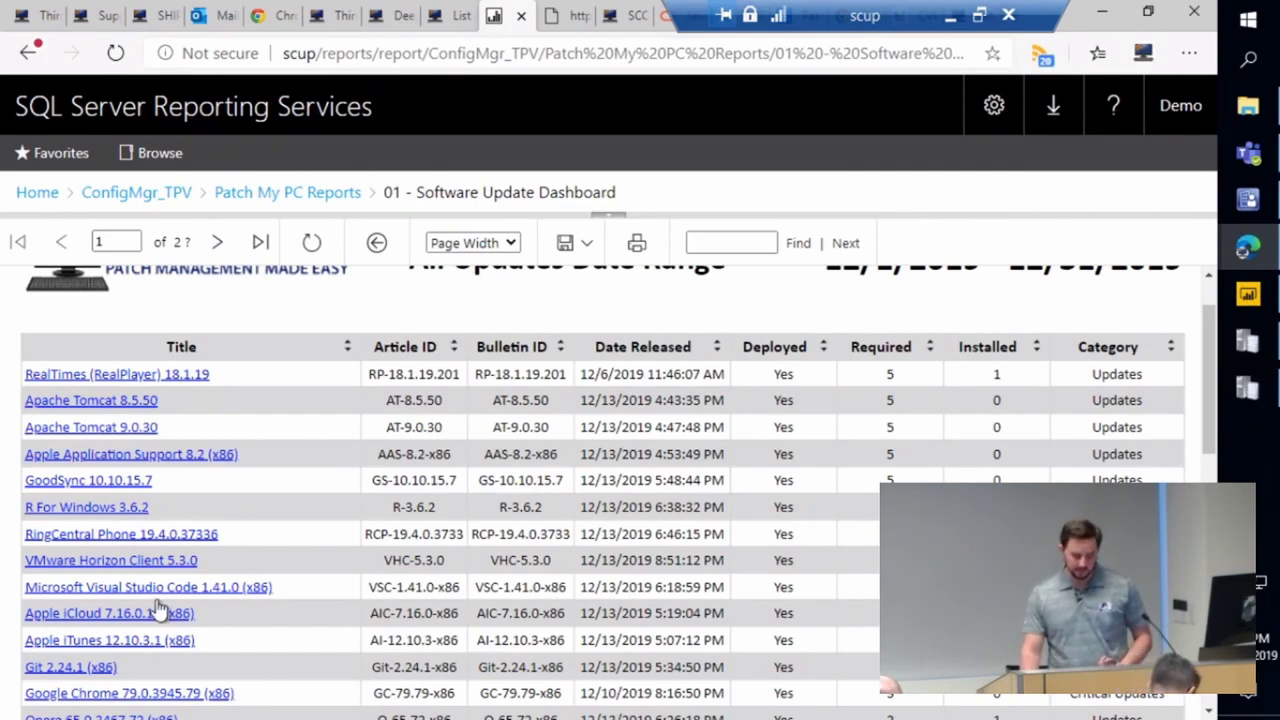
Drill into the Apple iTunes 12.10.3.1 (x86) update details with the report zoomed to Whole Page
{"action": "left_click", "coordinate": [148, 645]}
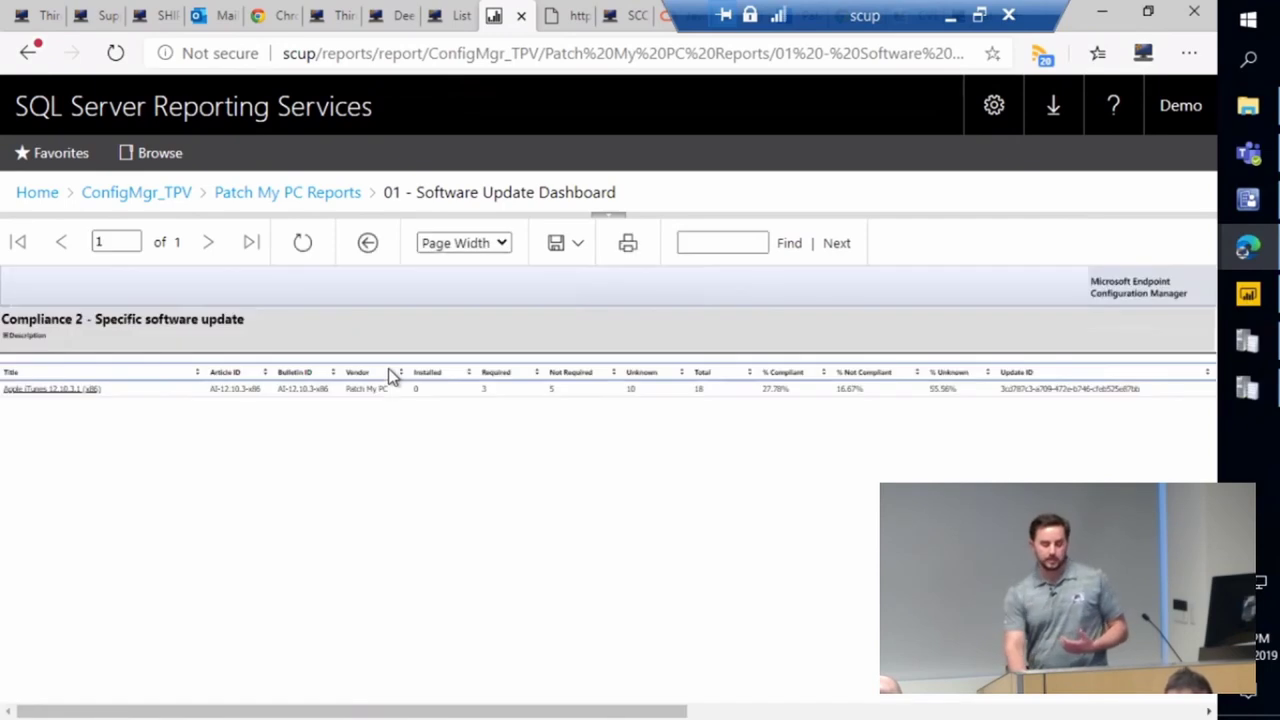
{"action": "left_click", "coordinate": [500, 246]}
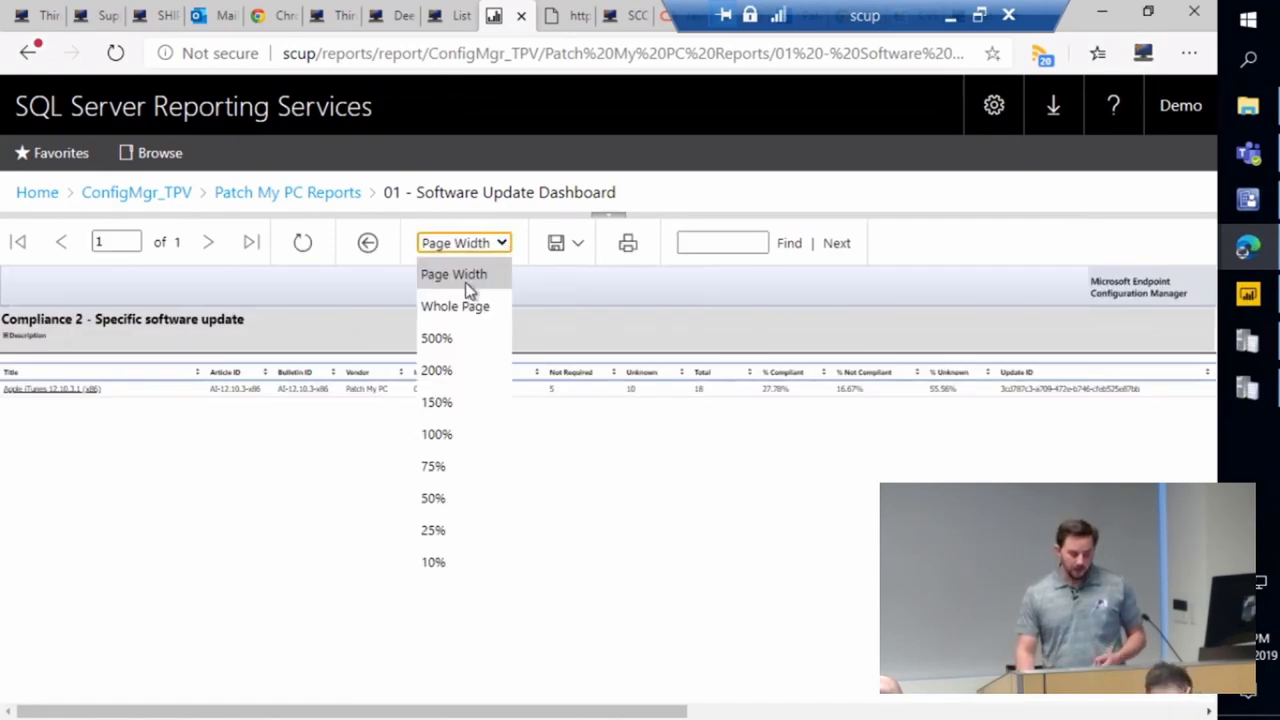
{"action": "left_click", "coordinate": [470, 308]}
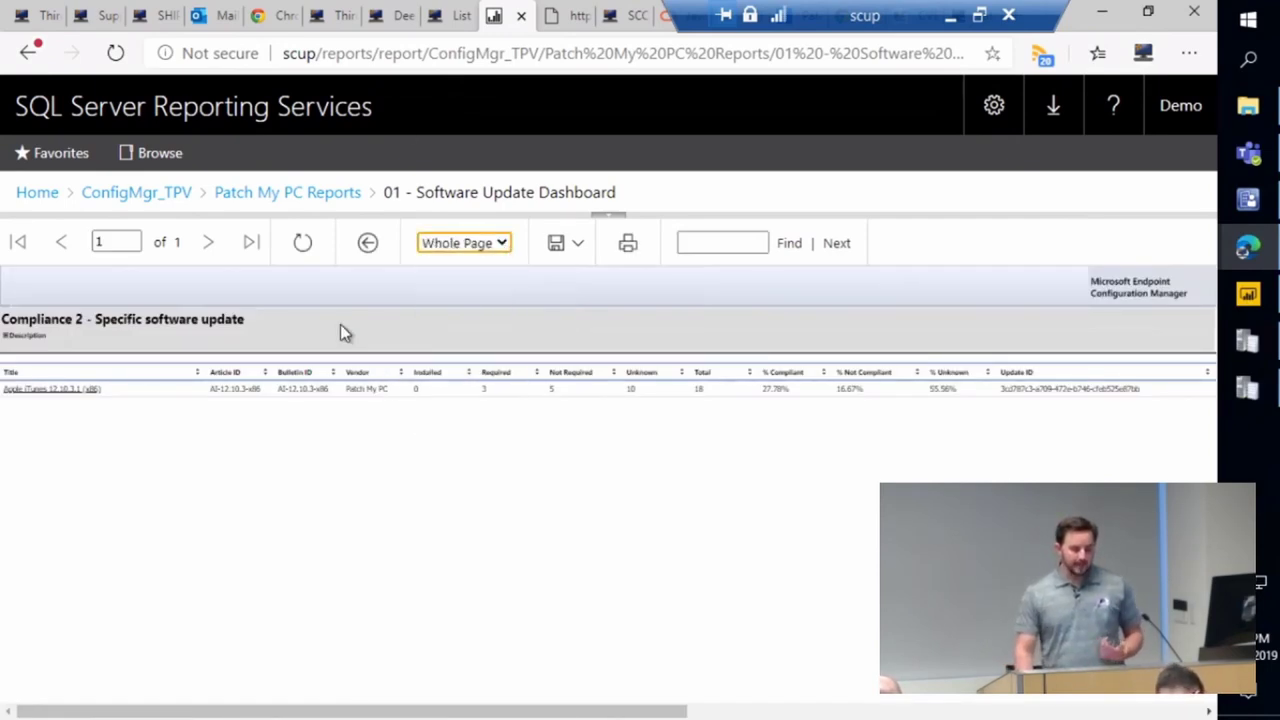
{"action": "left_click", "coordinate": [68, 390]}
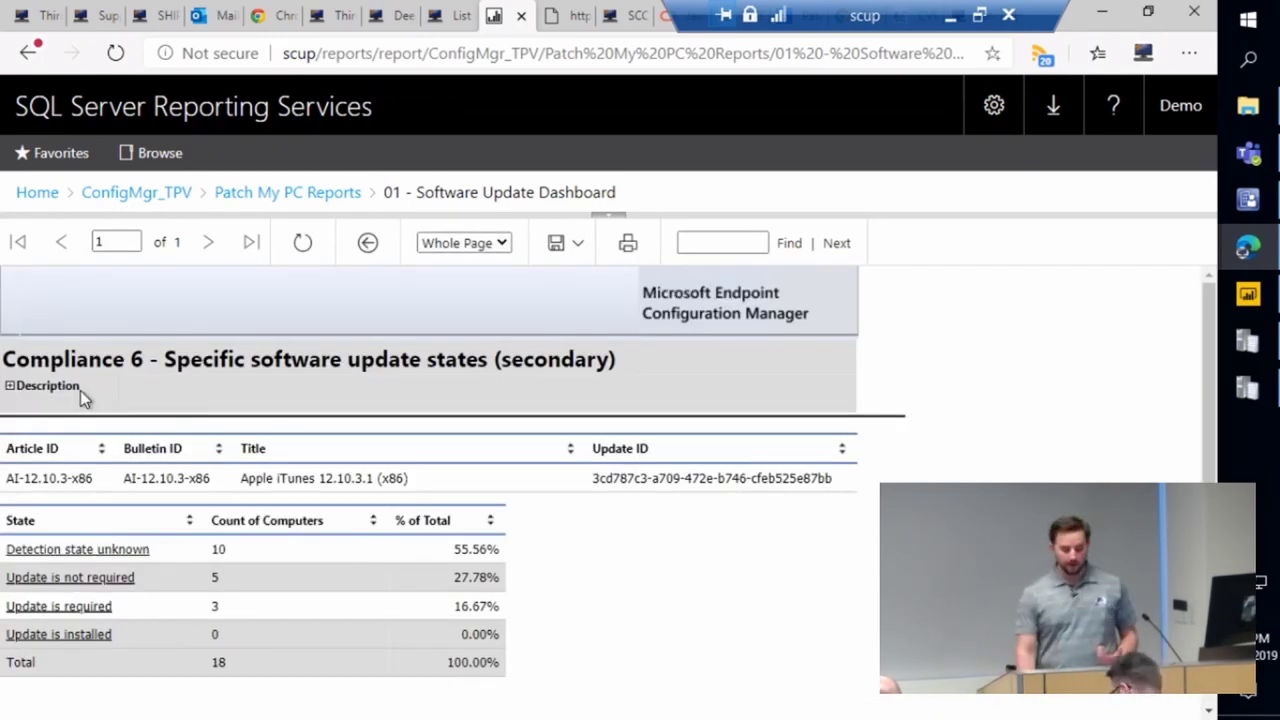
Open the Compliance 8 list of the three devices where the update is required
{"action": "left_click", "coordinate": [92, 610]}
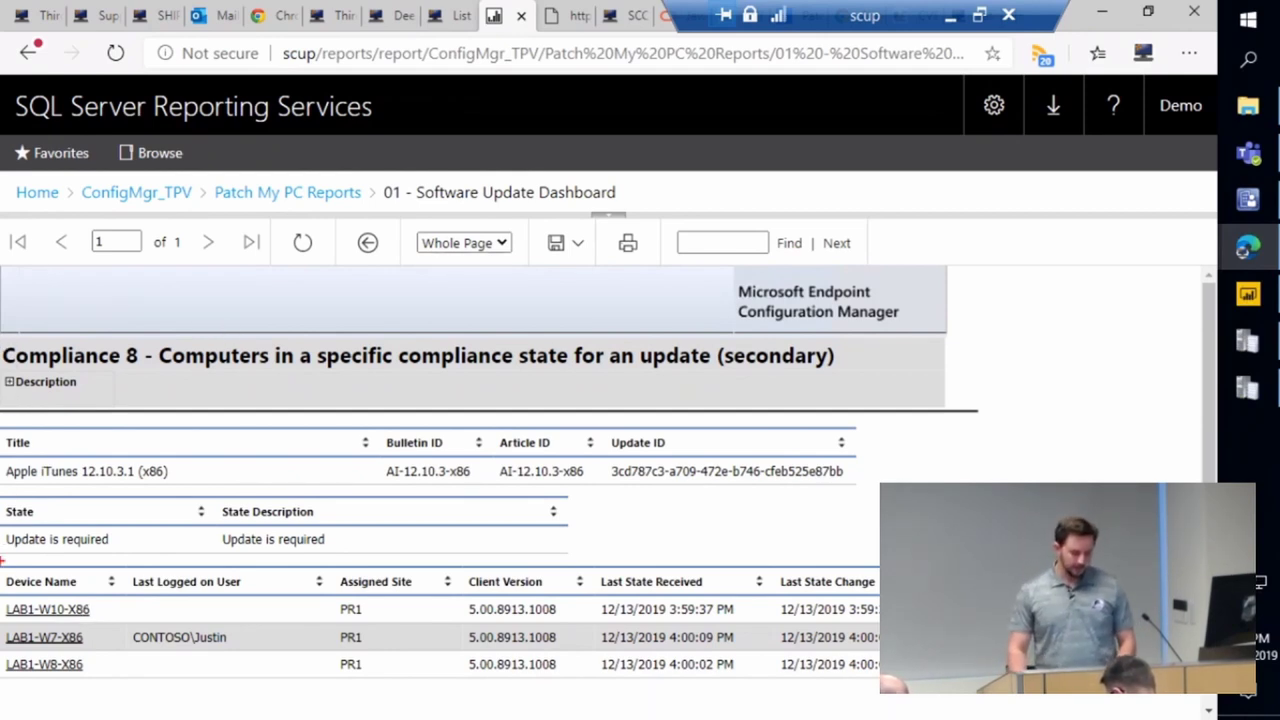
{"action": "left_click_drag", "start_coordinate": [7, 561], "coordinate": [1034, 690]}
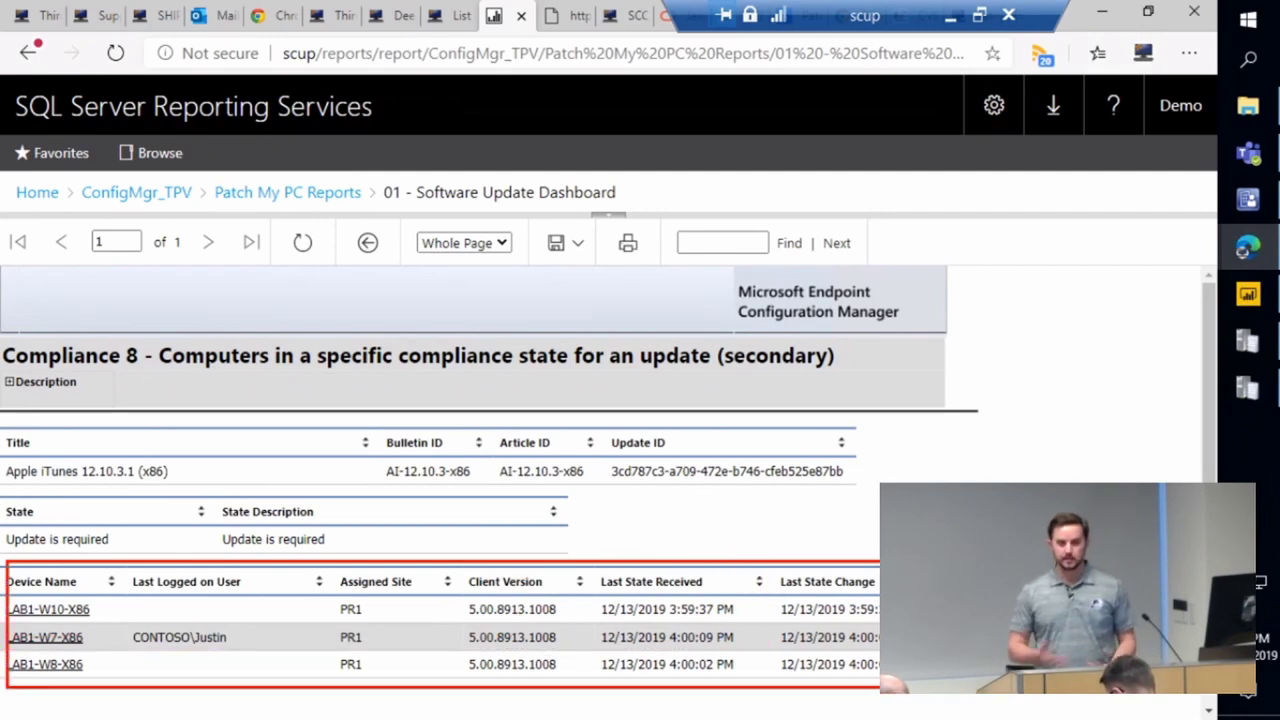
{"action": "key", "text": "Escape"}
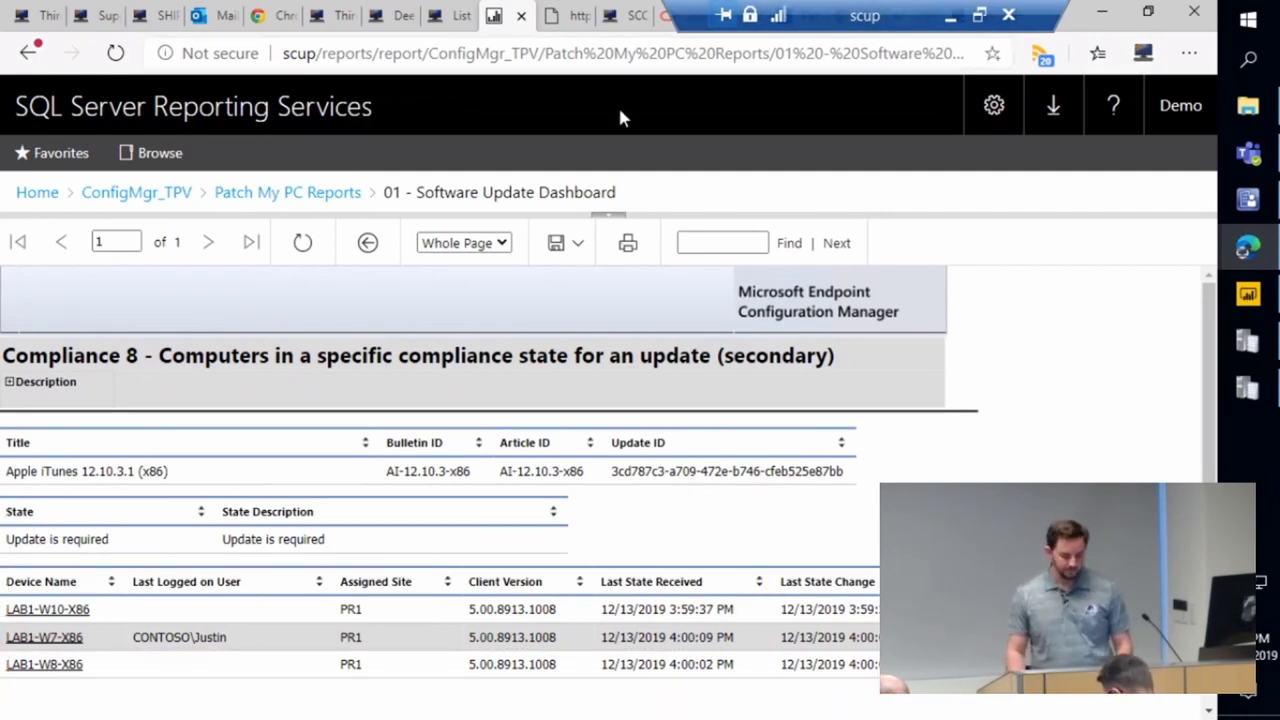
{"action": "left_click_drag", "start_coordinate": [916, 22], "coordinate": [765, 20]}
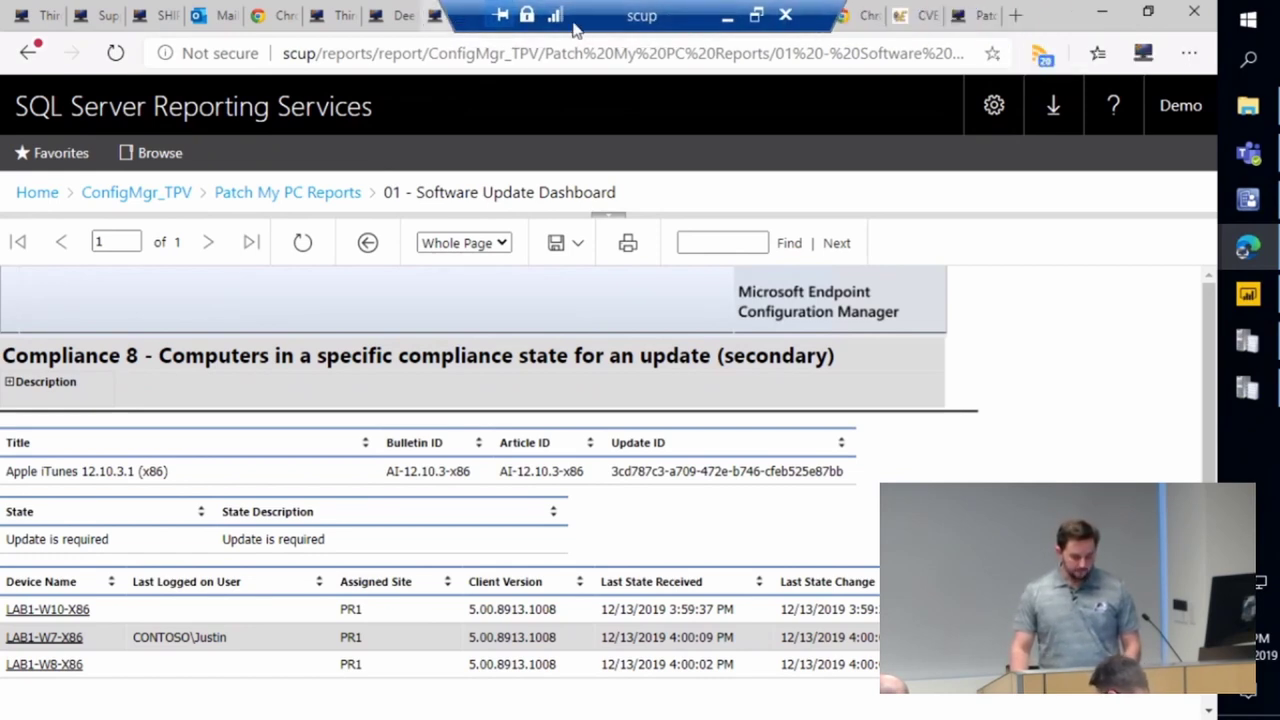
Return to Patch My PC Reports, outline report tiles 01–04, then bring up the Power BI dashboard
{"action": "left_click", "coordinate": [274, 194]}
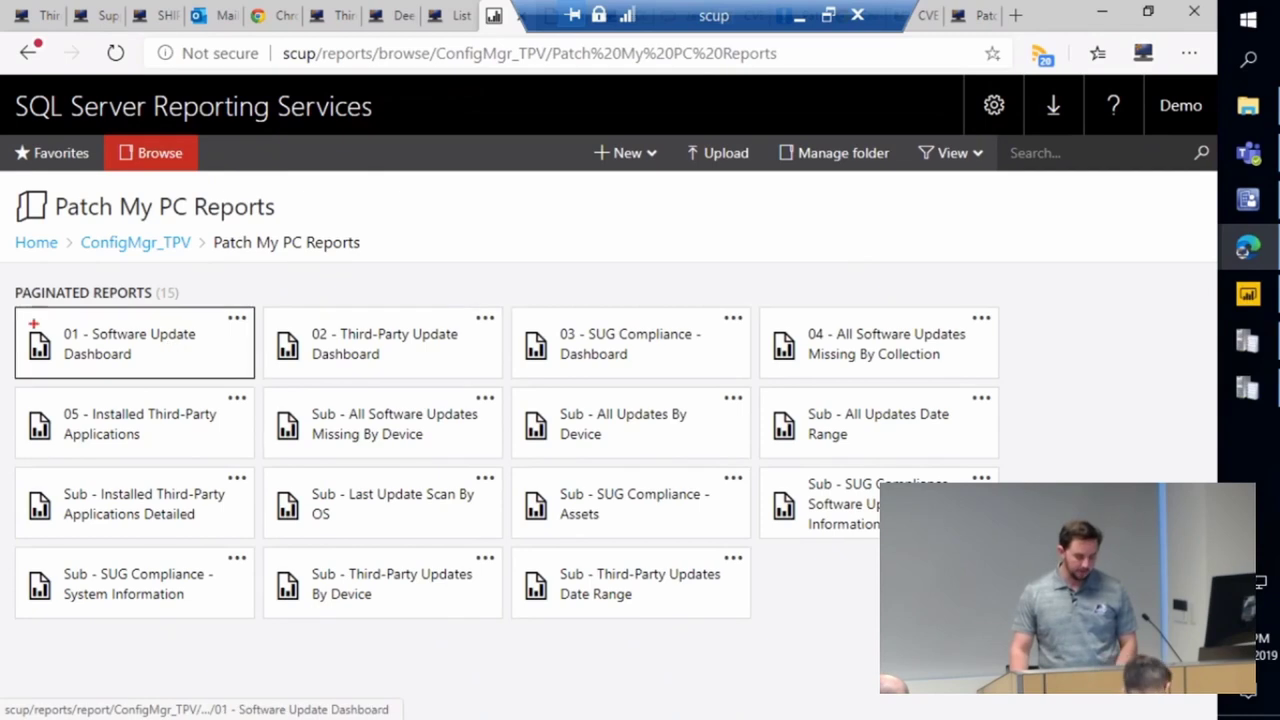
{"action": "left_click_drag", "start_coordinate": [5, 301], "coordinate": [264, 386]}
{"action": "left_click_drag", "start_coordinate": [290, 309], "coordinate": [474, 388]}
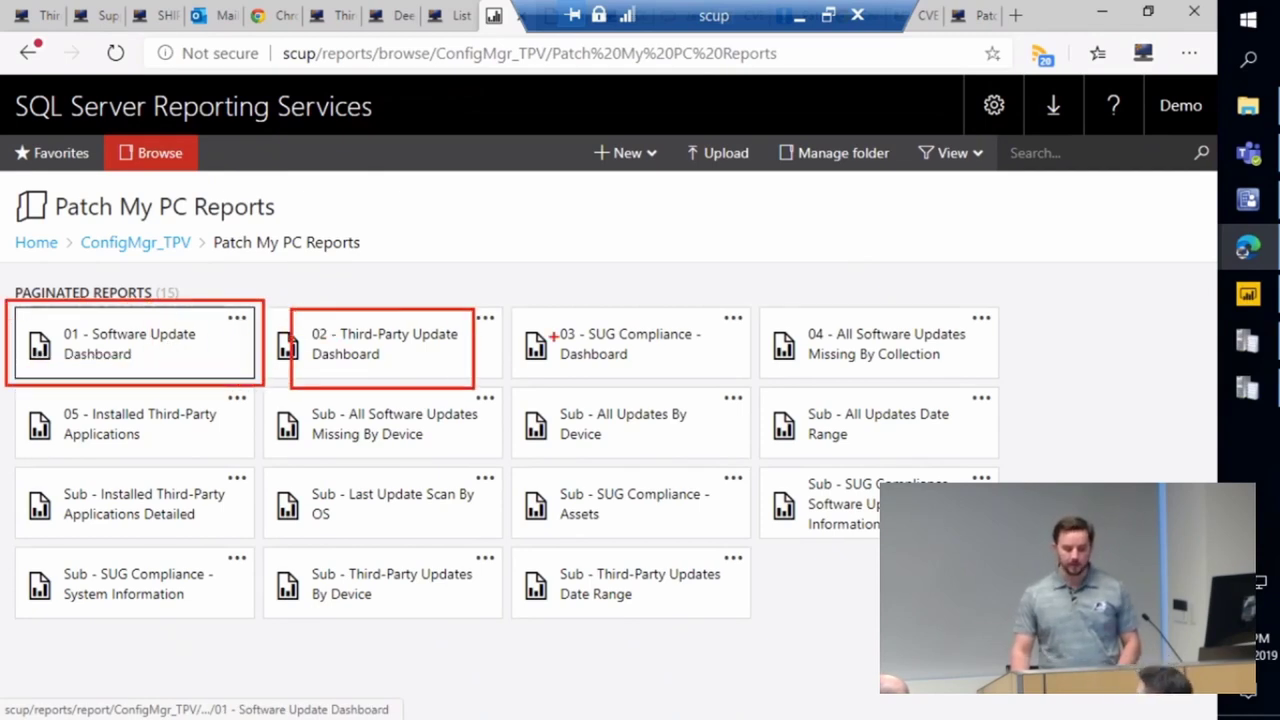
{"action": "left_click_drag", "start_coordinate": [518, 292], "coordinate": [993, 368]}
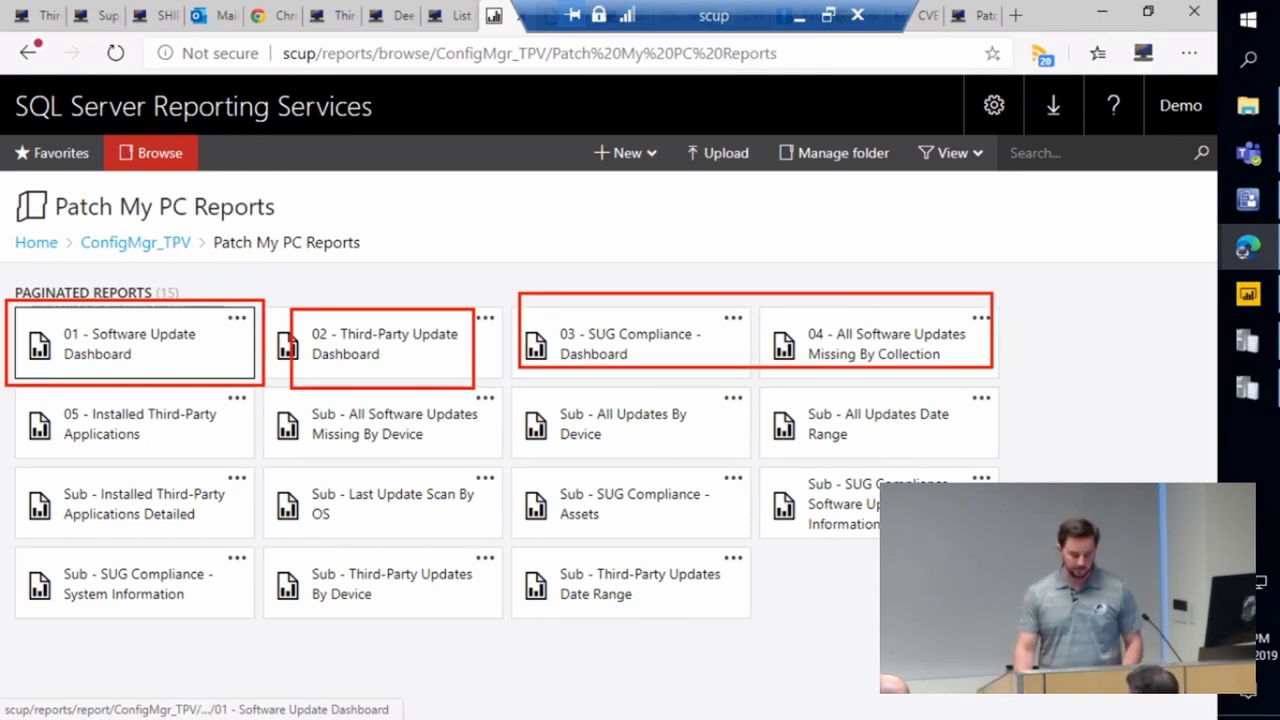
{"action": "key", "text": "Escape"}
{"action": "left_click", "coordinate": [1248, 294]}
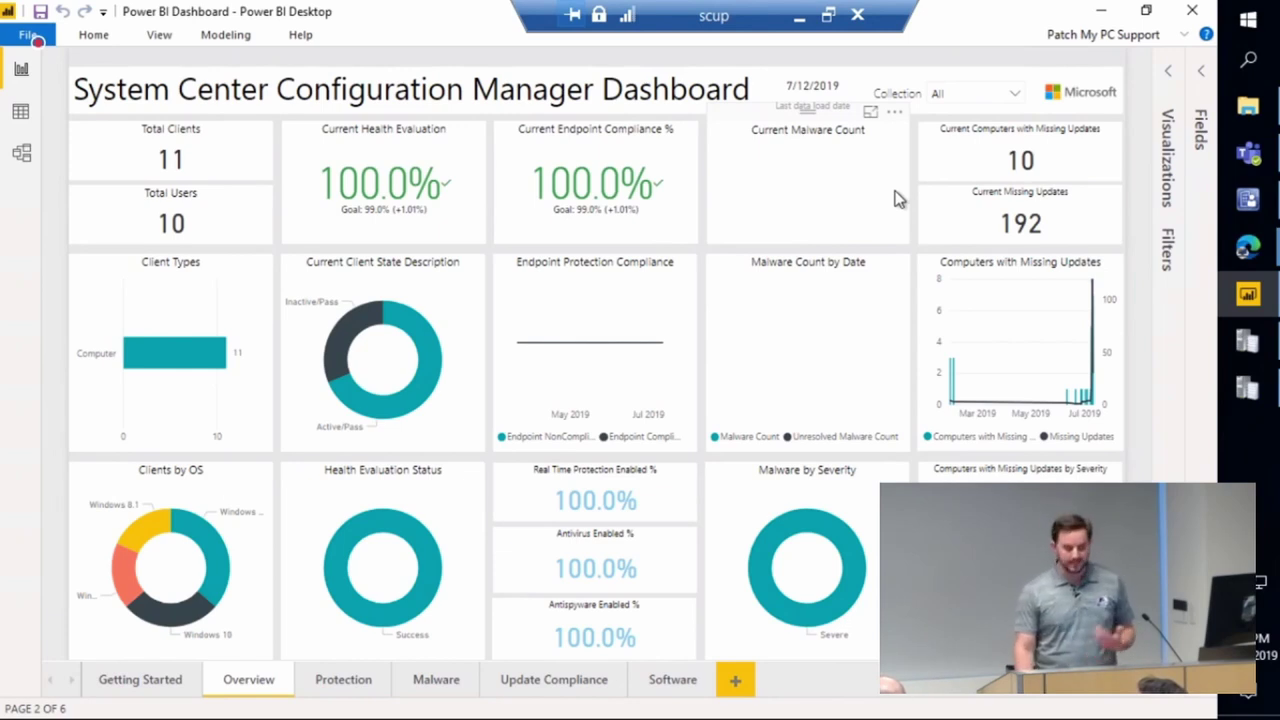
Switch to the Update Compliance page and scroll through its missing-updates table
{"action": "left_click", "coordinate": [537, 680]}
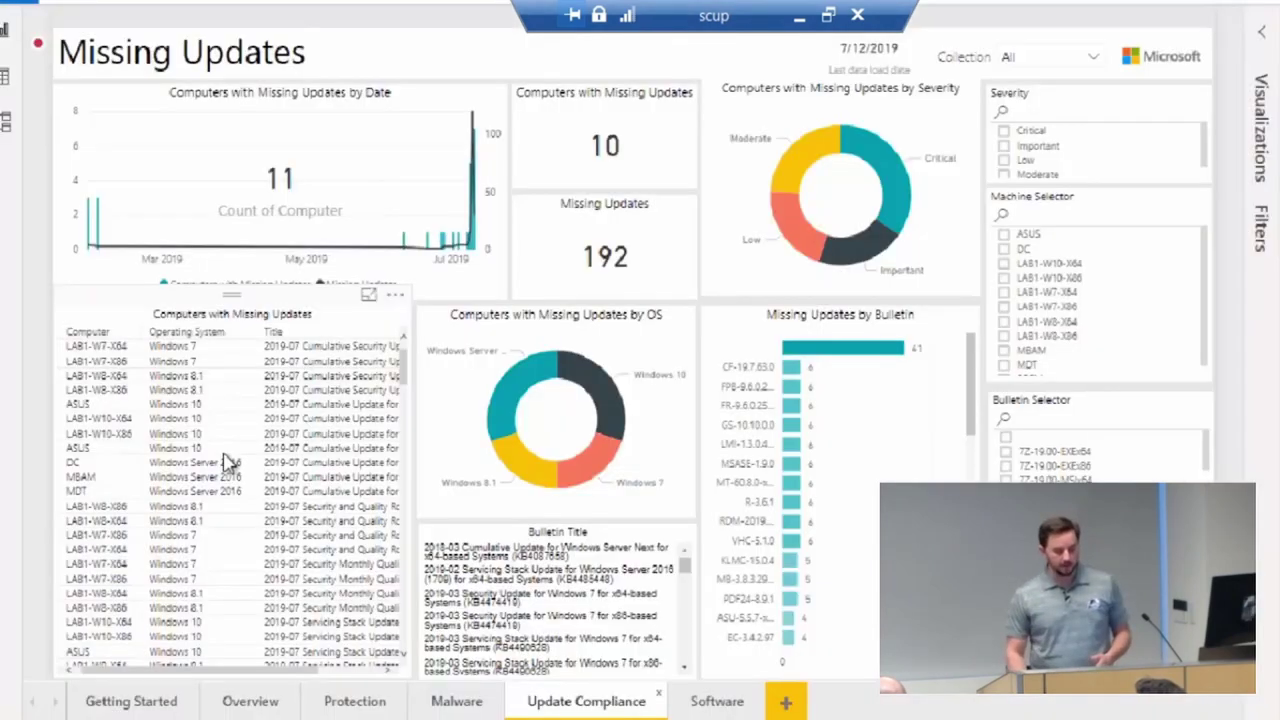
{"action": "key", "text": "super+plus"}
{"action": "scroll", "coordinate": [271, 600], "scroll_direction": "down", "scroll_amount": 6}
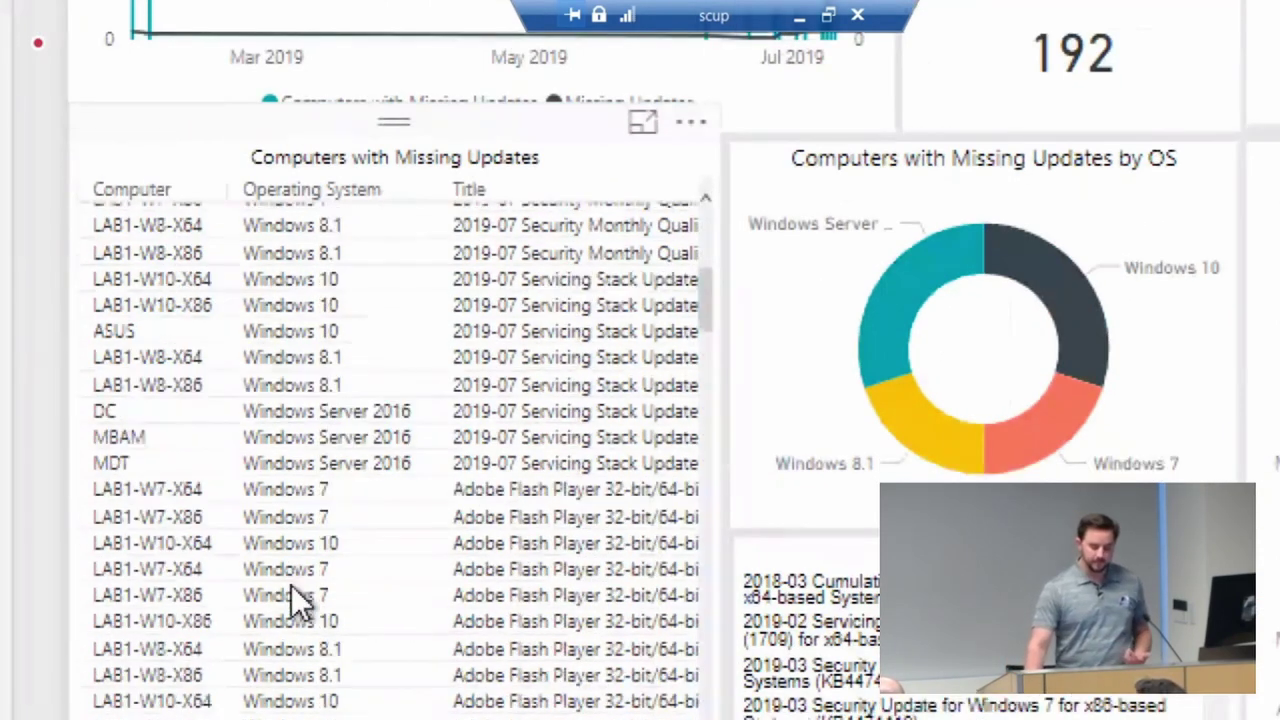
{"action": "scroll", "coordinate": [293, 590], "scroll_direction": "down", "scroll_amount": 10}
{"action": "scroll", "coordinate": [379, 541], "scroll_direction": "down", "scroll_amount": 10}
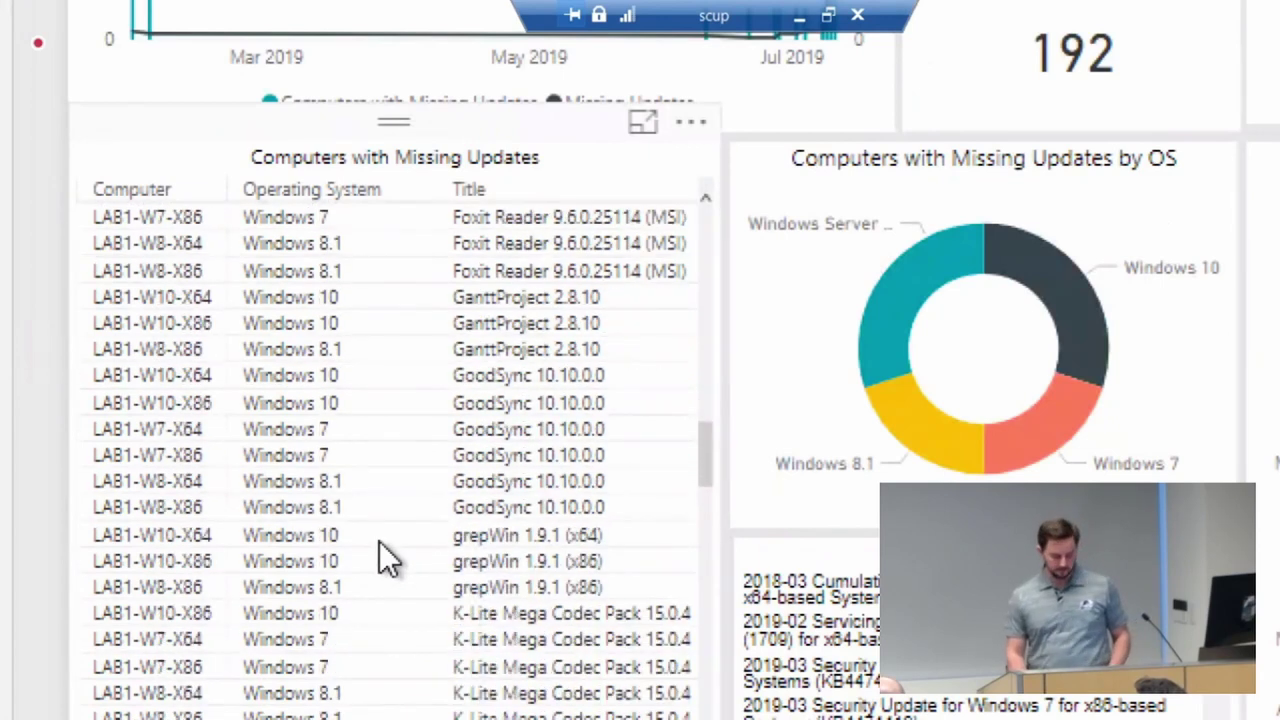
{"action": "key", "text": "super+minus"}
{"action": "key", "text": "super+minus"}
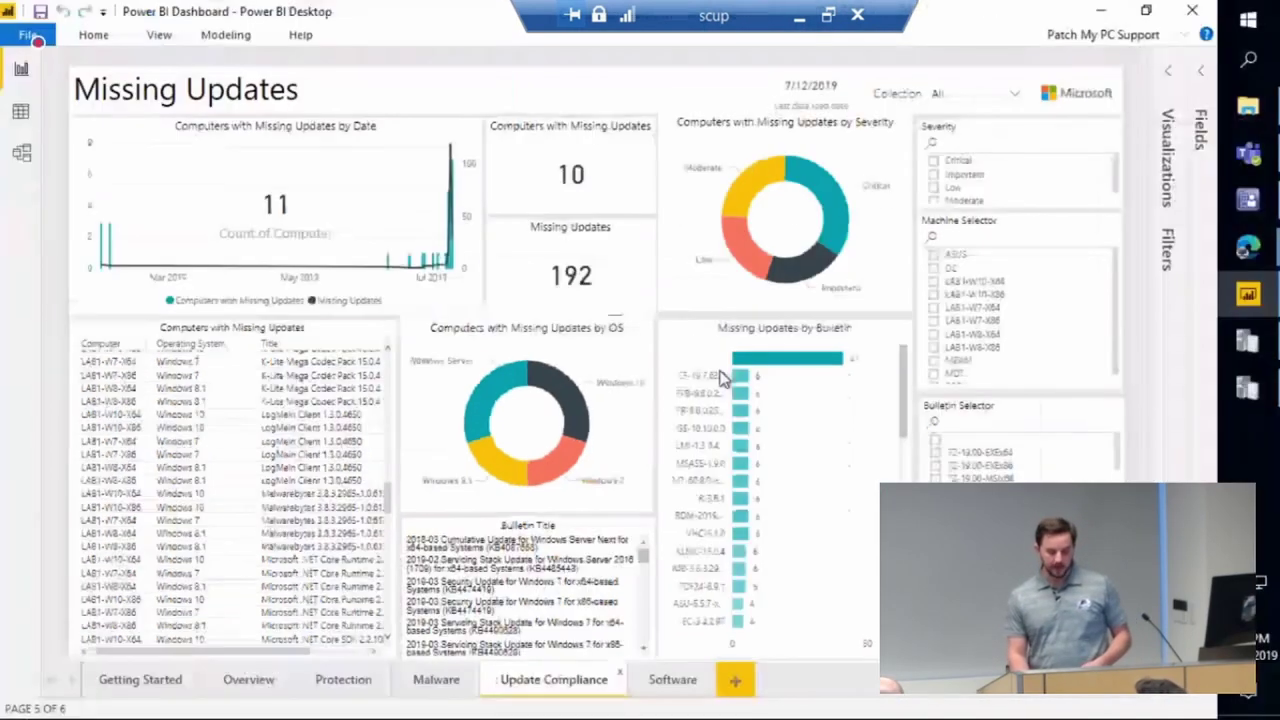
Filter to Critical severity, leaving 39 missing updates on 10 computers, then minimize Power BI
{"action": "left_click", "coordinate": [828, 207]}
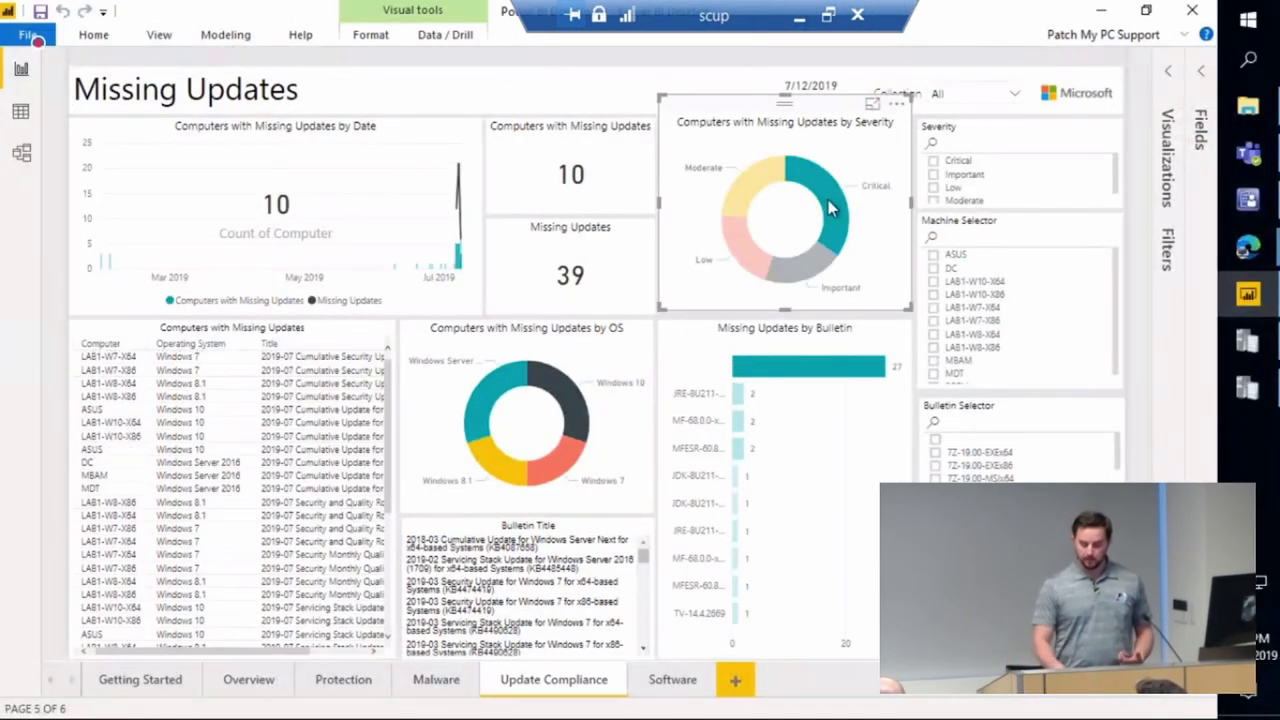
{"action": "scroll", "coordinate": [304, 443], "scroll_direction": "down", "scroll_amount": 5}
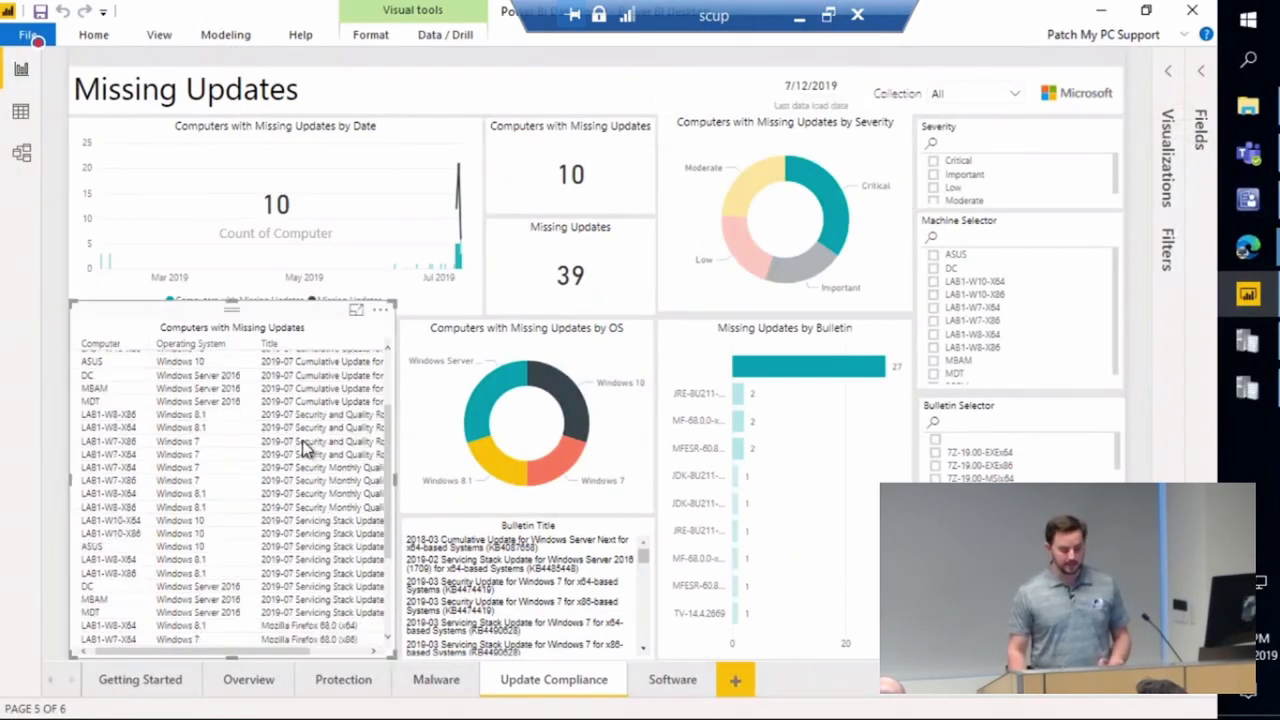
{"action": "scroll", "coordinate": [304, 443], "scroll_direction": "down", "scroll_amount": 1}
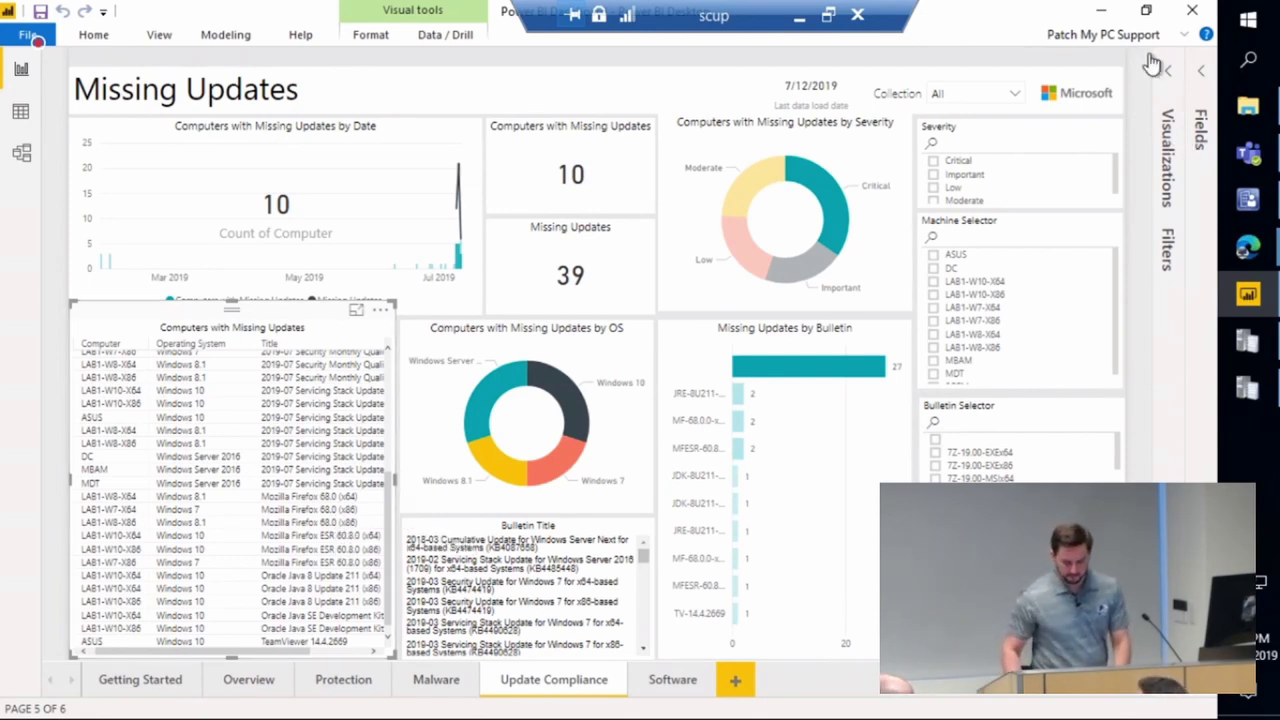
{"action": "left_click", "coordinate": [1103, 12]}
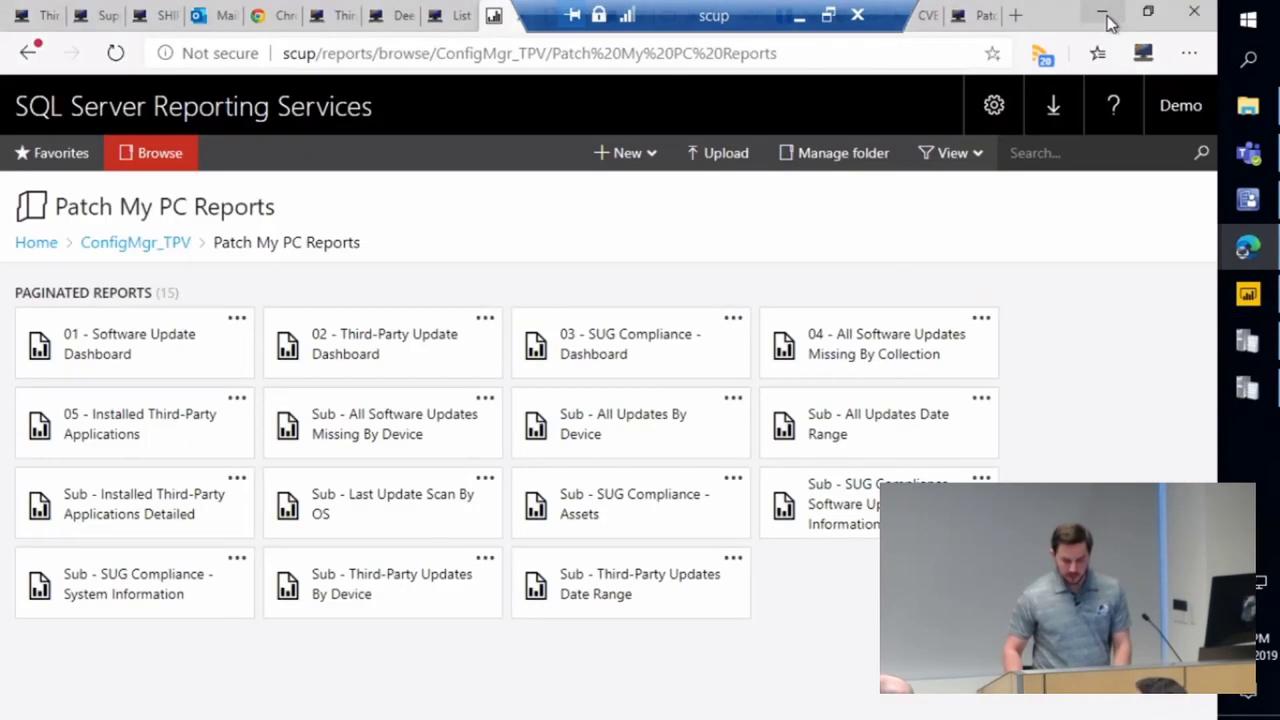
Launch Patch My PC Publishing Service from Start with administrator rights
{"action": "left_click", "coordinate": [1110, 14]}
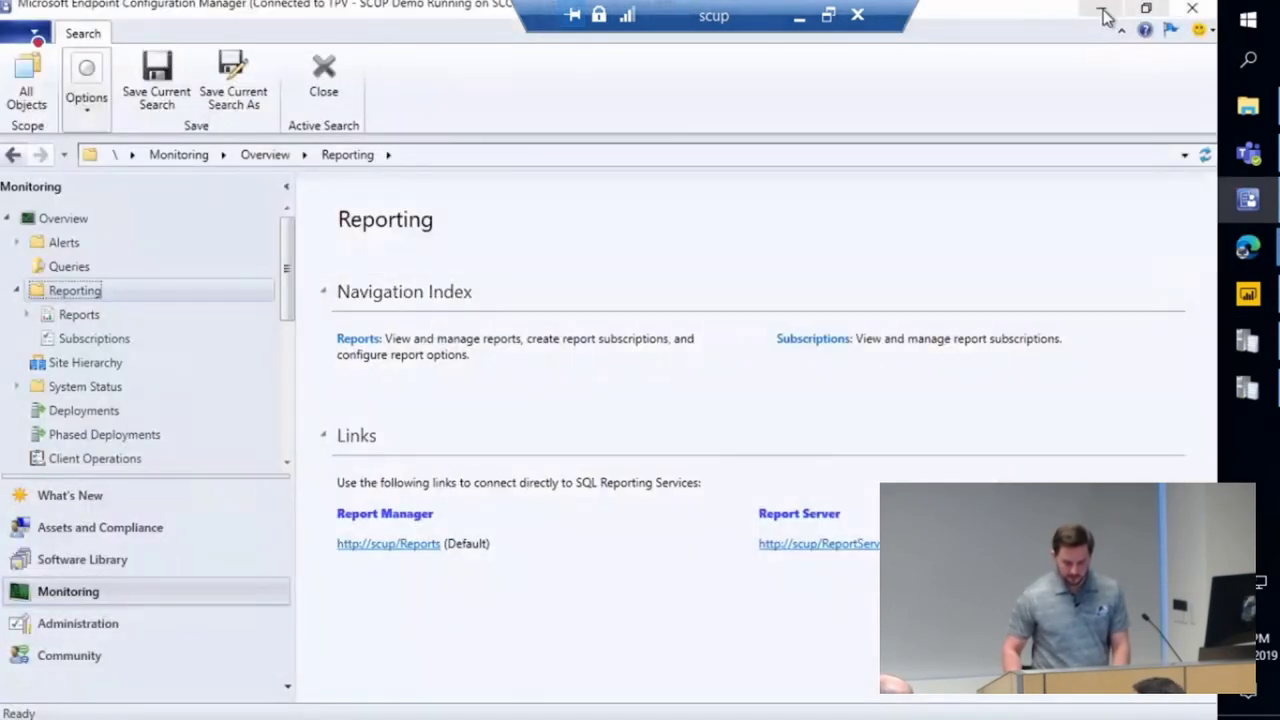
{"action": "left_click", "coordinate": [1101, 8]}
{"action": "left_click", "coordinate": [1248, 20]}
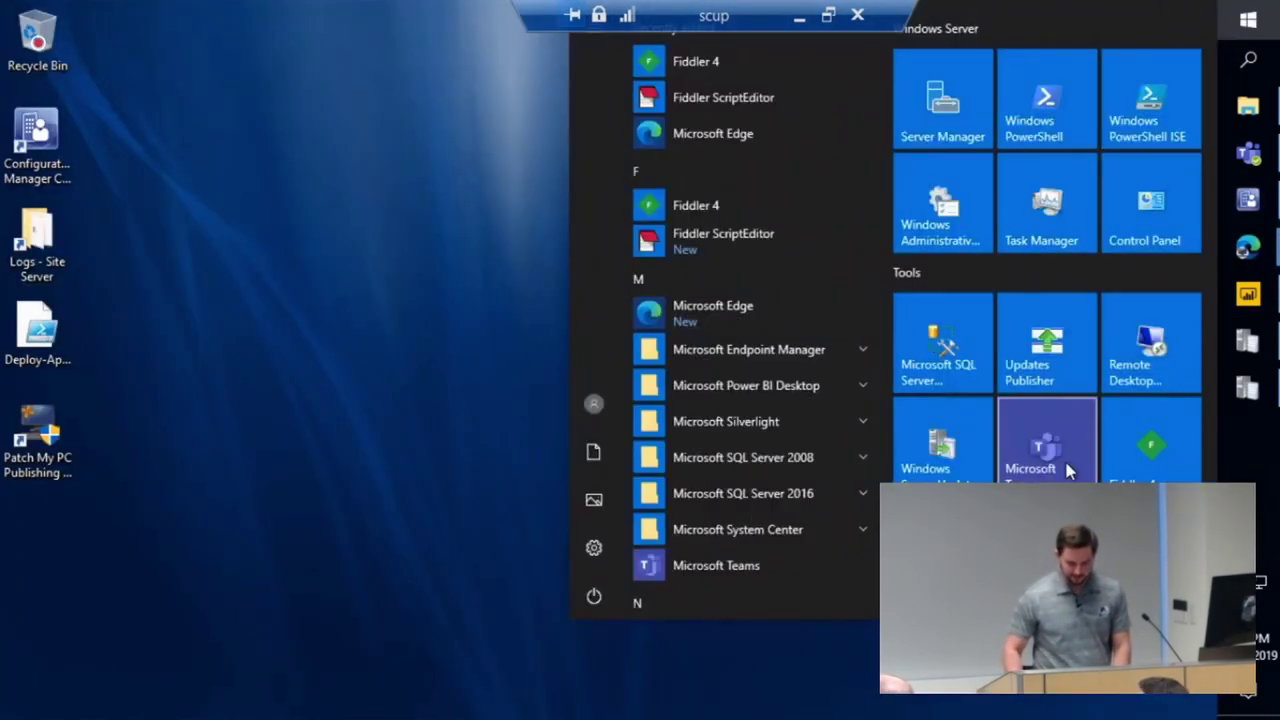
{"action": "left_click", "coordinate": [1012, 364]}
{"action": "type", "text": "pat"}
{"action": "key", "text": "BackSpace"}
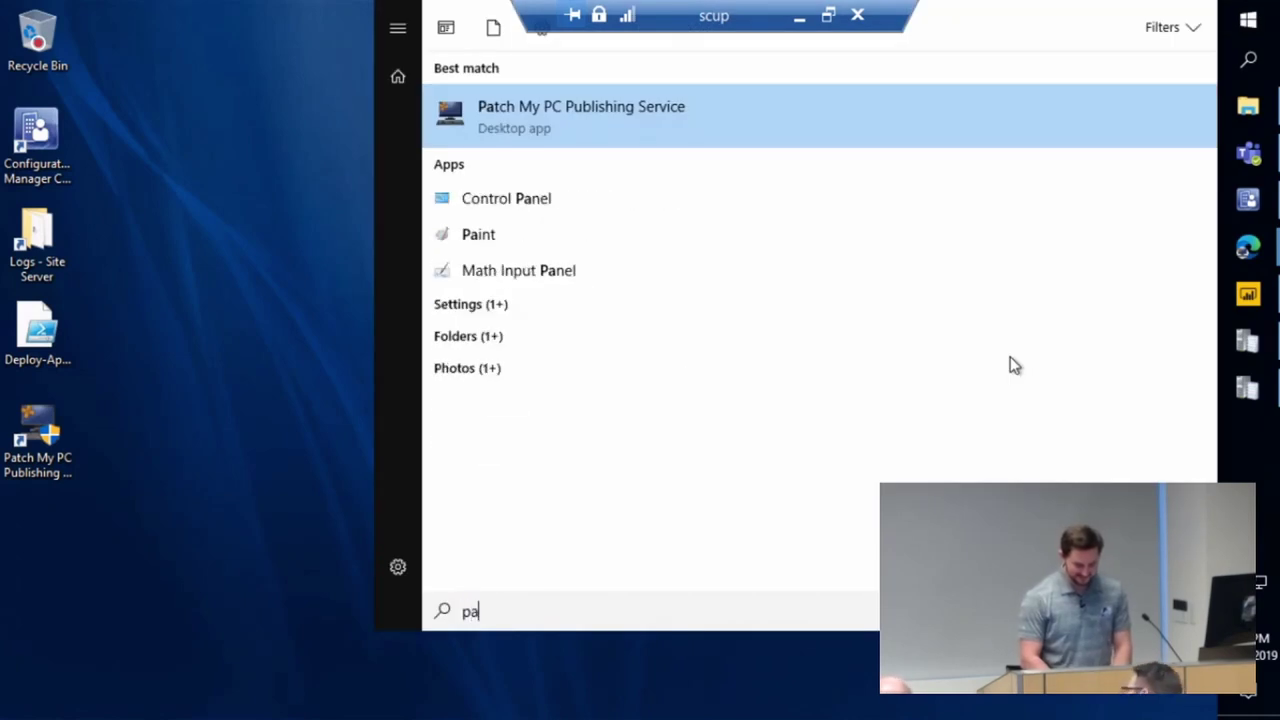
{"action": "type", "text": "tc"}
{"action": "key", "text": "Return"}
{"action": "key", "text": "Left"}
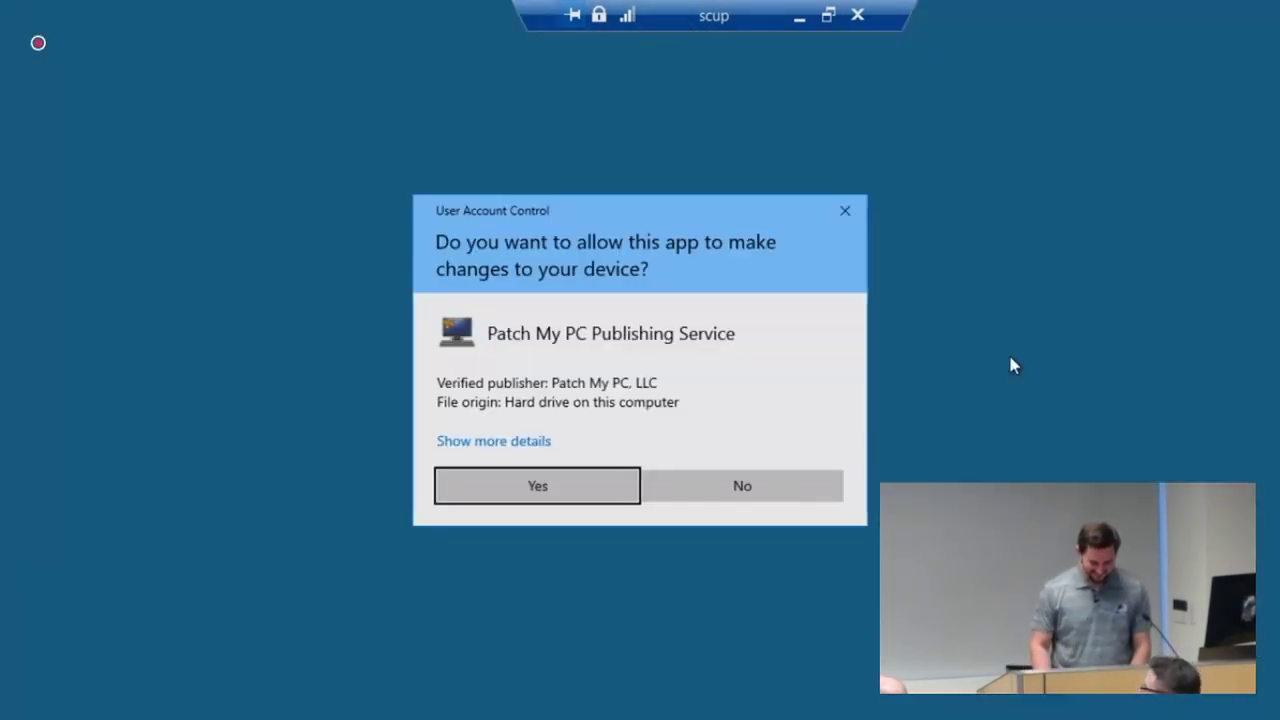
{"action": "key", "text": "Return"}
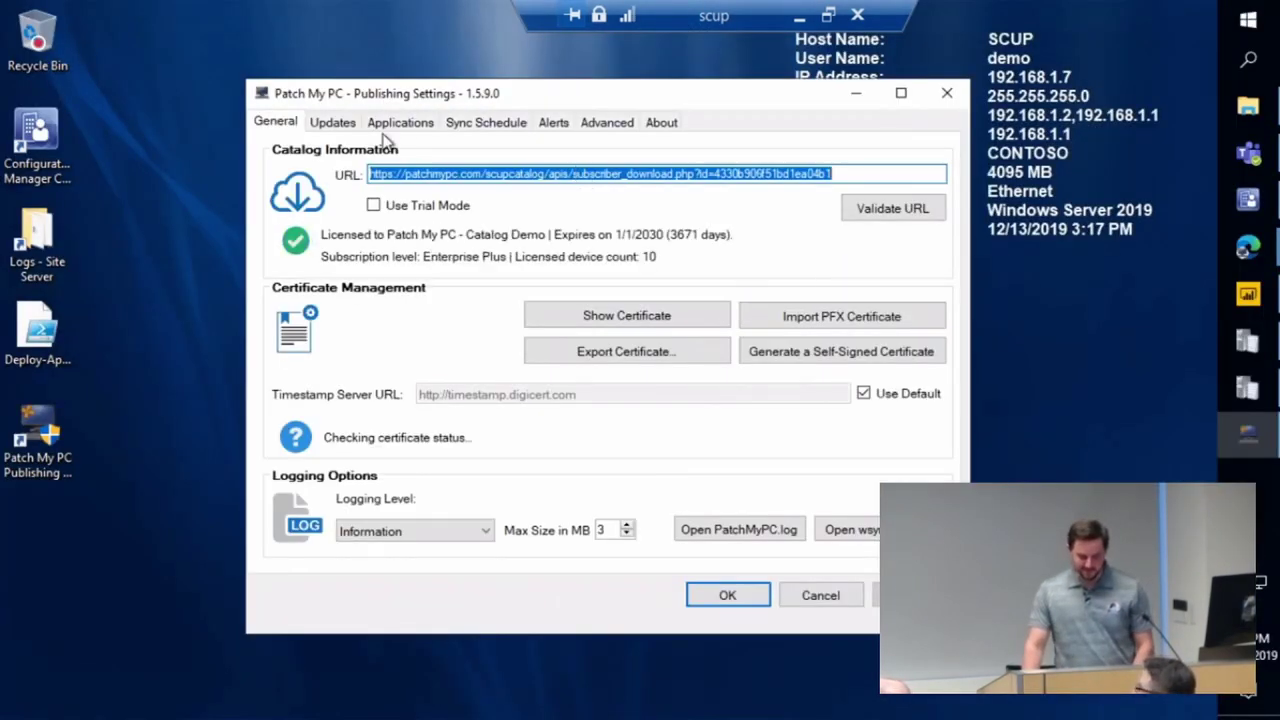
Query the SCCM database for installed products, then select and enable them all for publishing
{"action": "left_click", "coordinate": [335, 124]}
{"action": "left_click", "coordinate": [955, 348]}
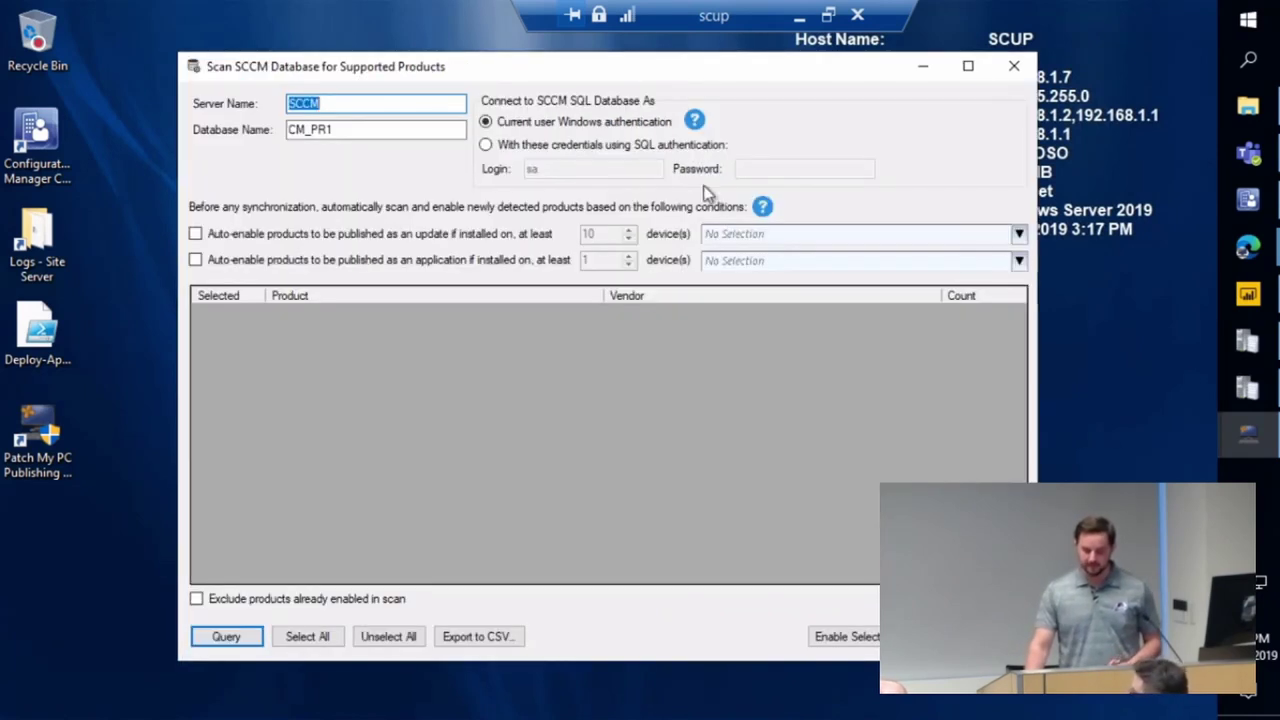
{"action": "left_click_drag", "start_coordinate": [586, 86], "coordinate": [815, 77]}
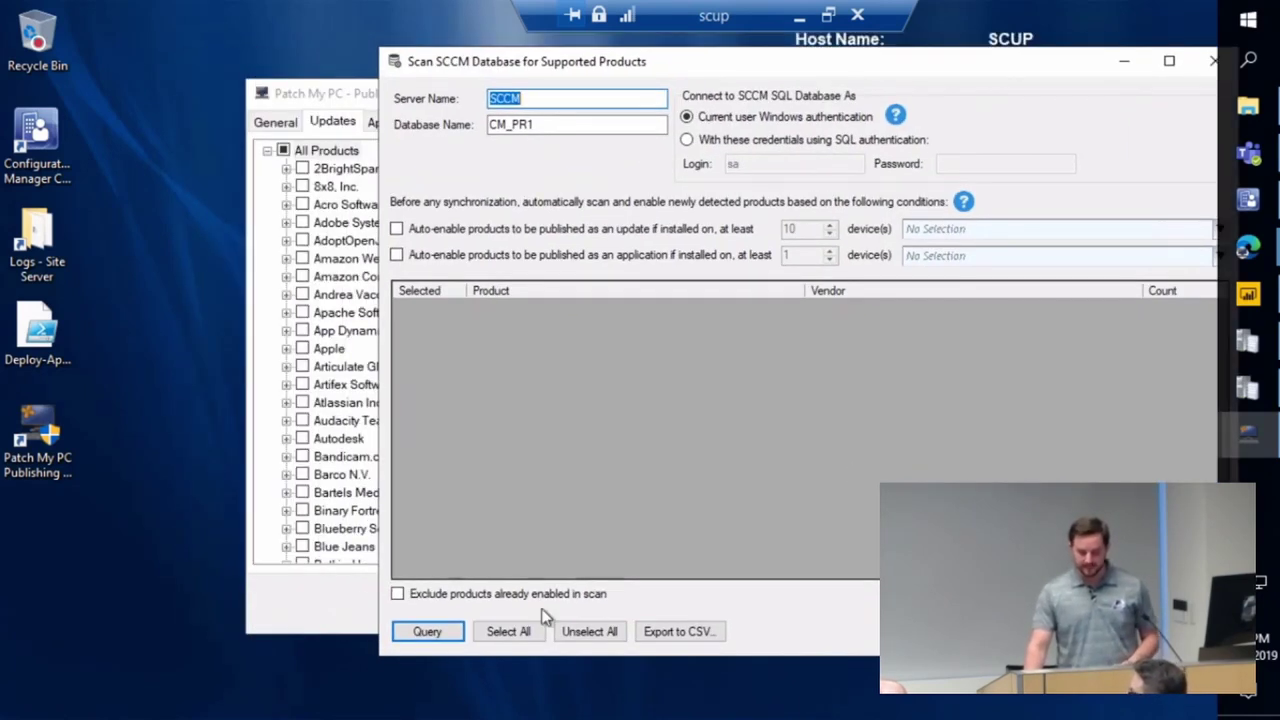
{"action": "left_click", "coordinate": [450, 636]}
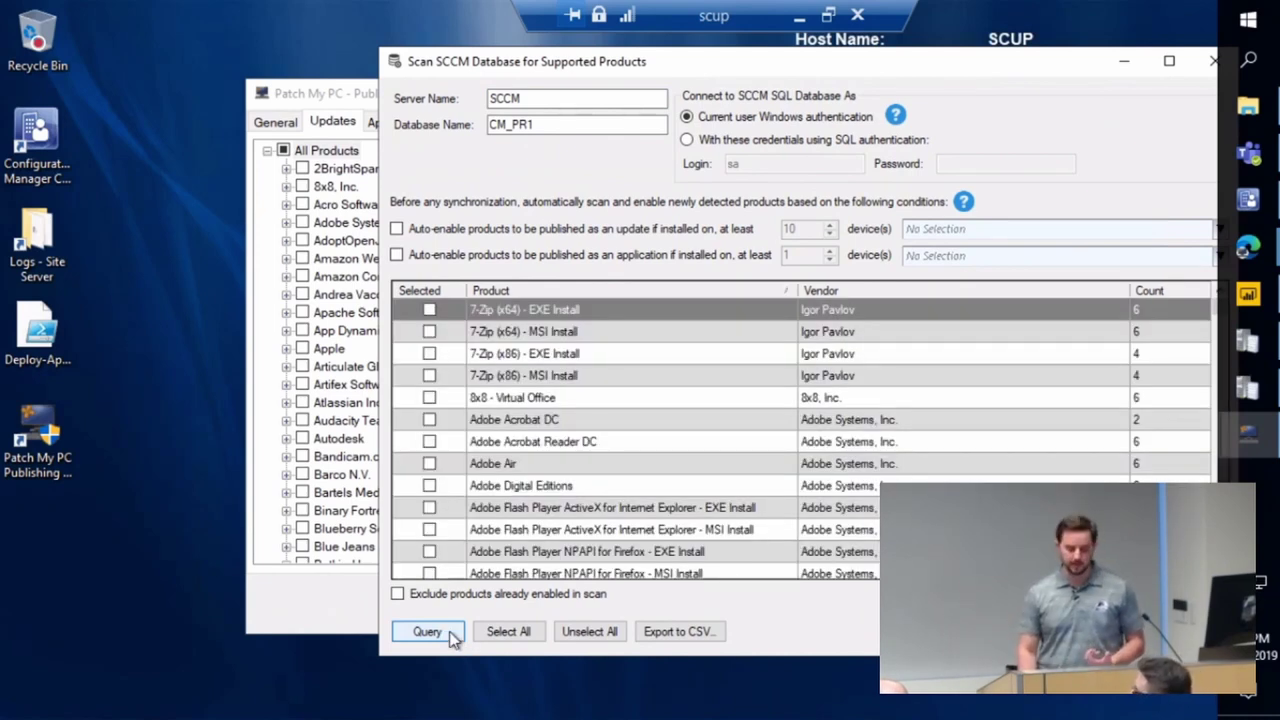
{"action": "scroll", "coordinate": [680, 421], "scroll_direction": "down", "scroll_amount": 5}
{"action": "scroll", "coordinate": [680, 421], "scroll_direction": "down", "scroll_amount": 4}
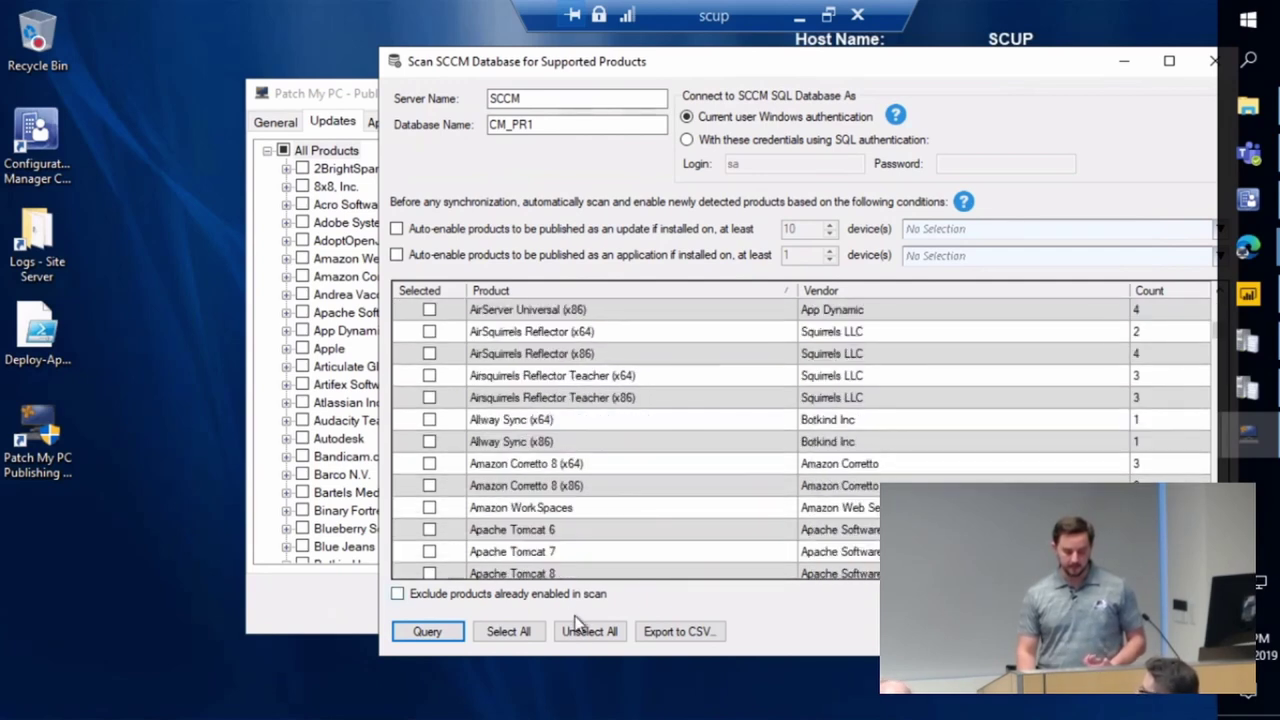
{"action": "left_click", "coordinate": [546, 631]}
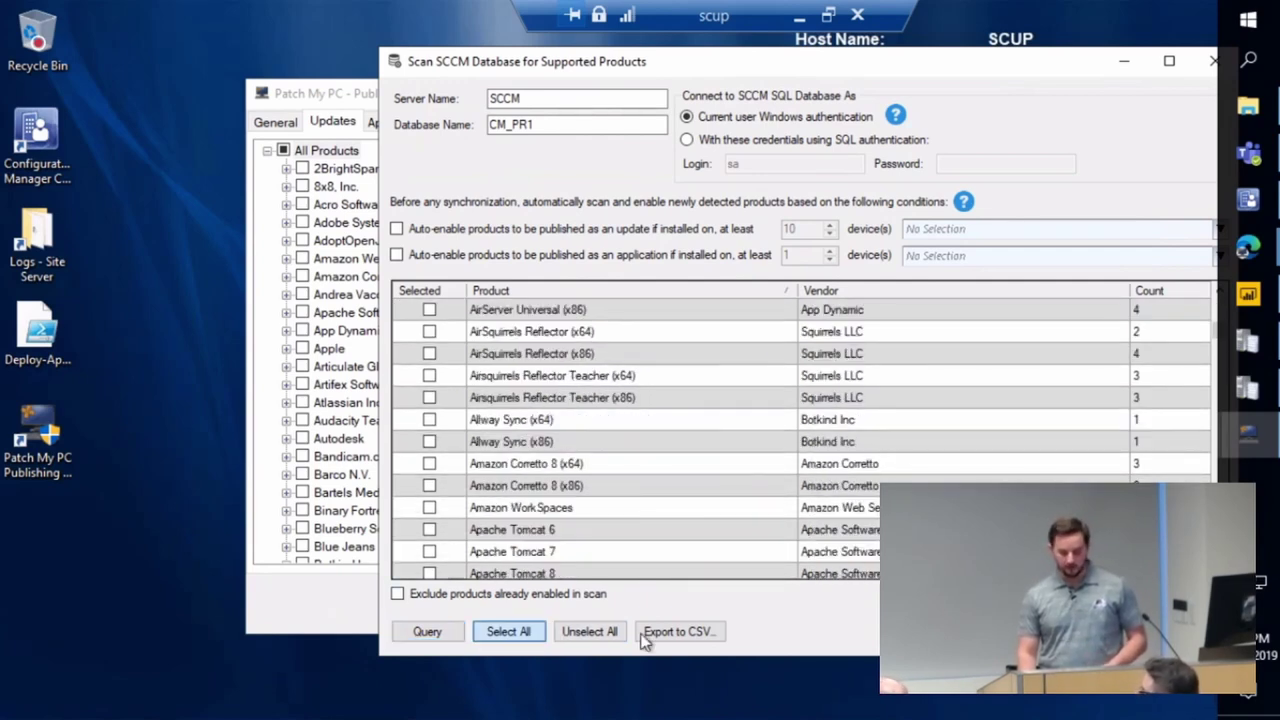
{"action": "left_click", "coordinate": [1140, 631]}
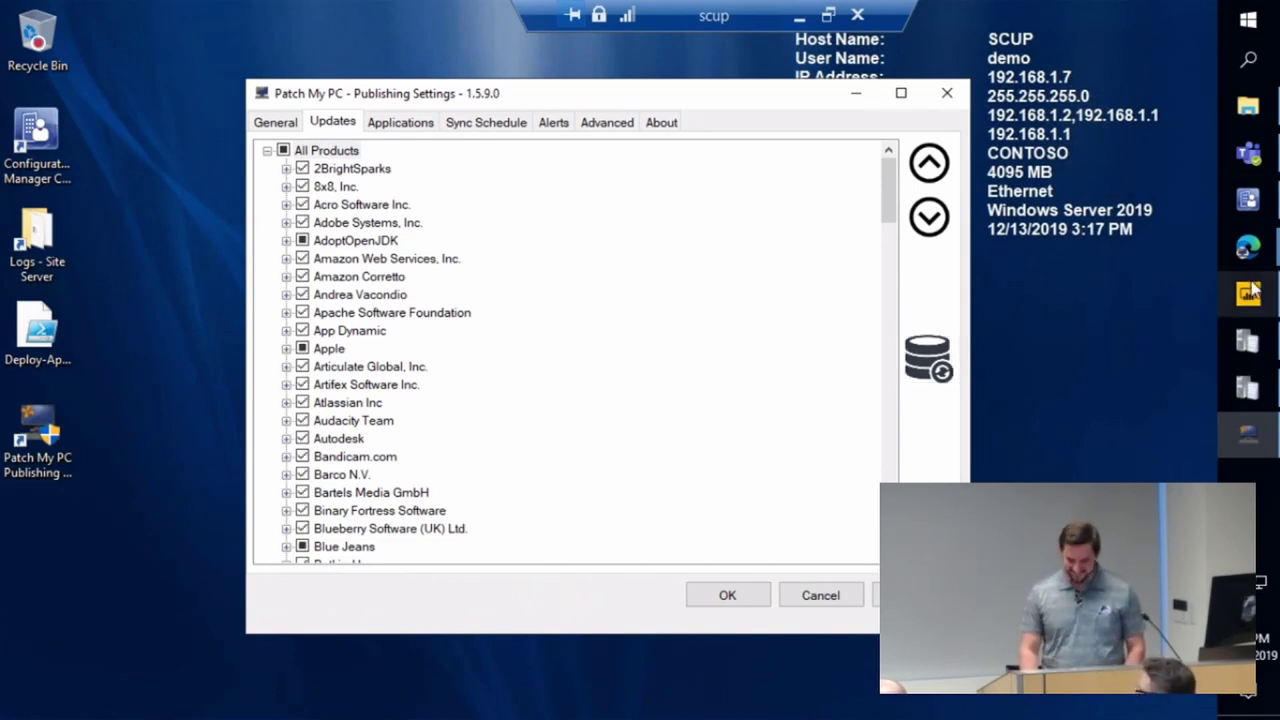
Bring the Configuration Manager console forward on its Monitoring > Reporting view
{"action": "mouse_move", "coordinate": [1272, 176]}
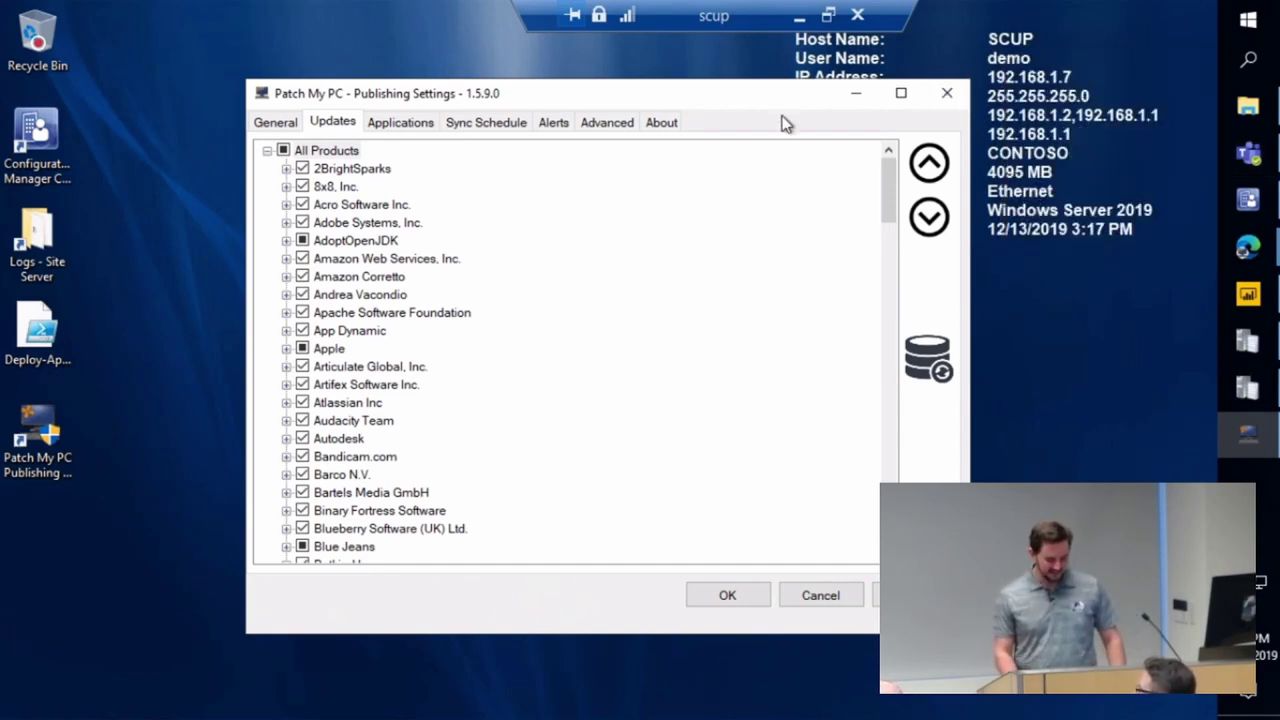
{"action": "left_click", "coordinate": [1248, 199]}
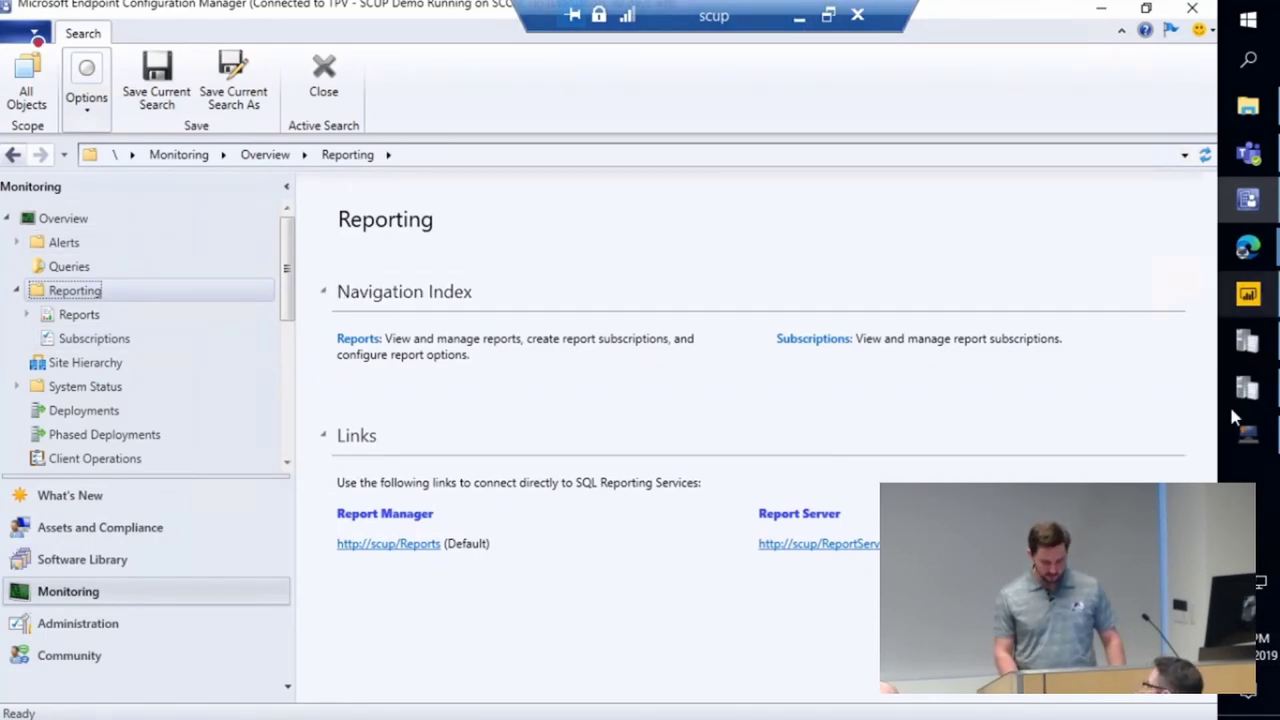
Preview the Patch My PC report e-mail in Outlook, then bring Publishing Settings 1.5.9.0 forward
{"action": "mouse_move", "coordinate": [1252, 252]}
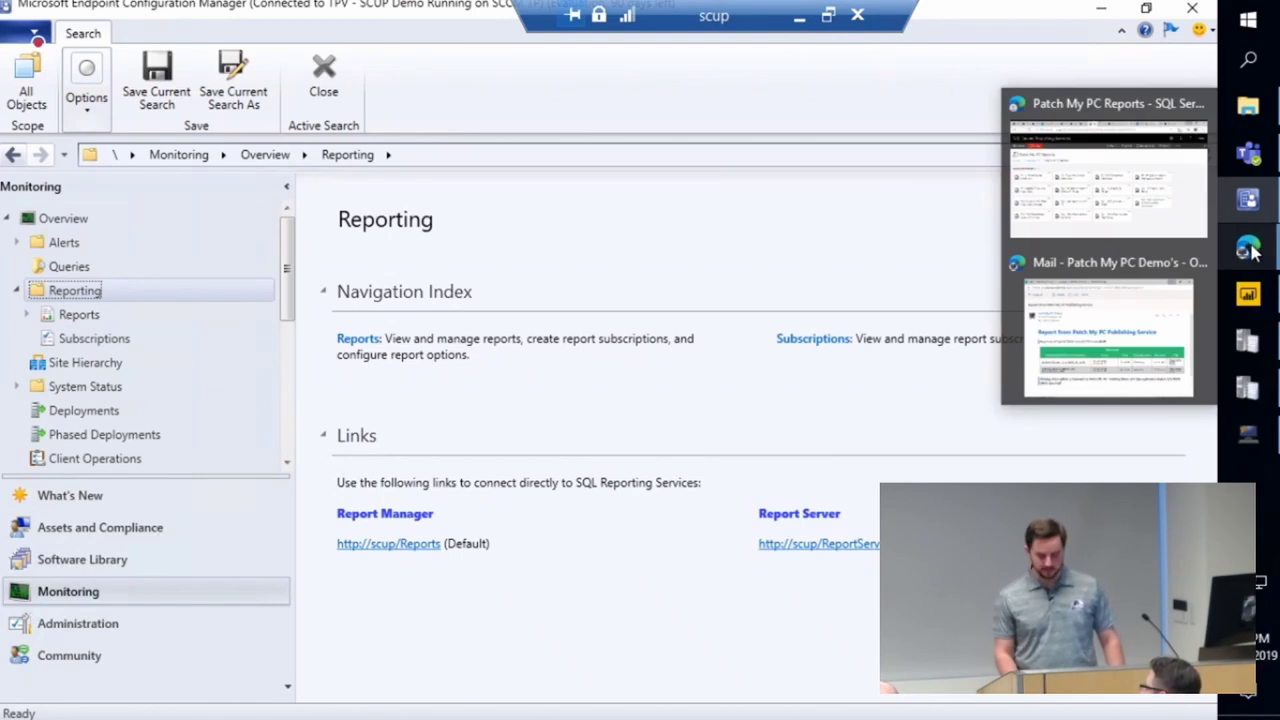
{"action": "mouse_move", "coordinate": [1118, 222]}
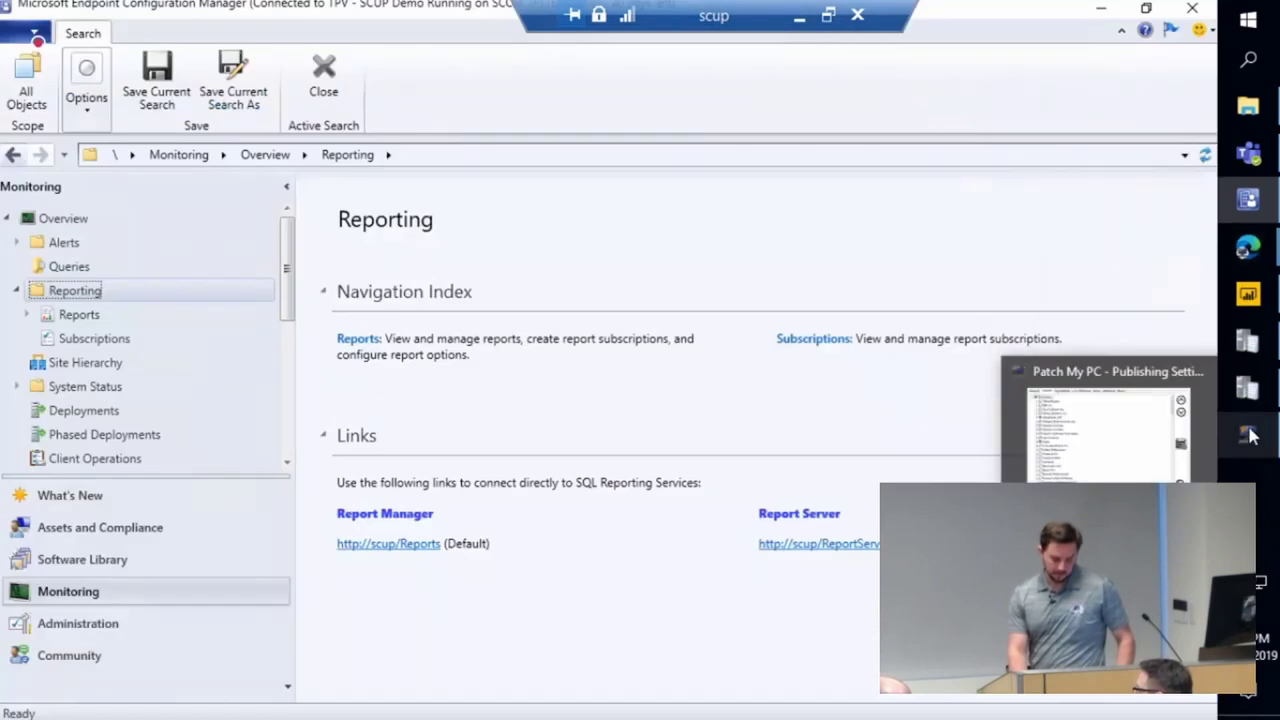
{"action": "left_click", "coordinate": [1000, 380]}
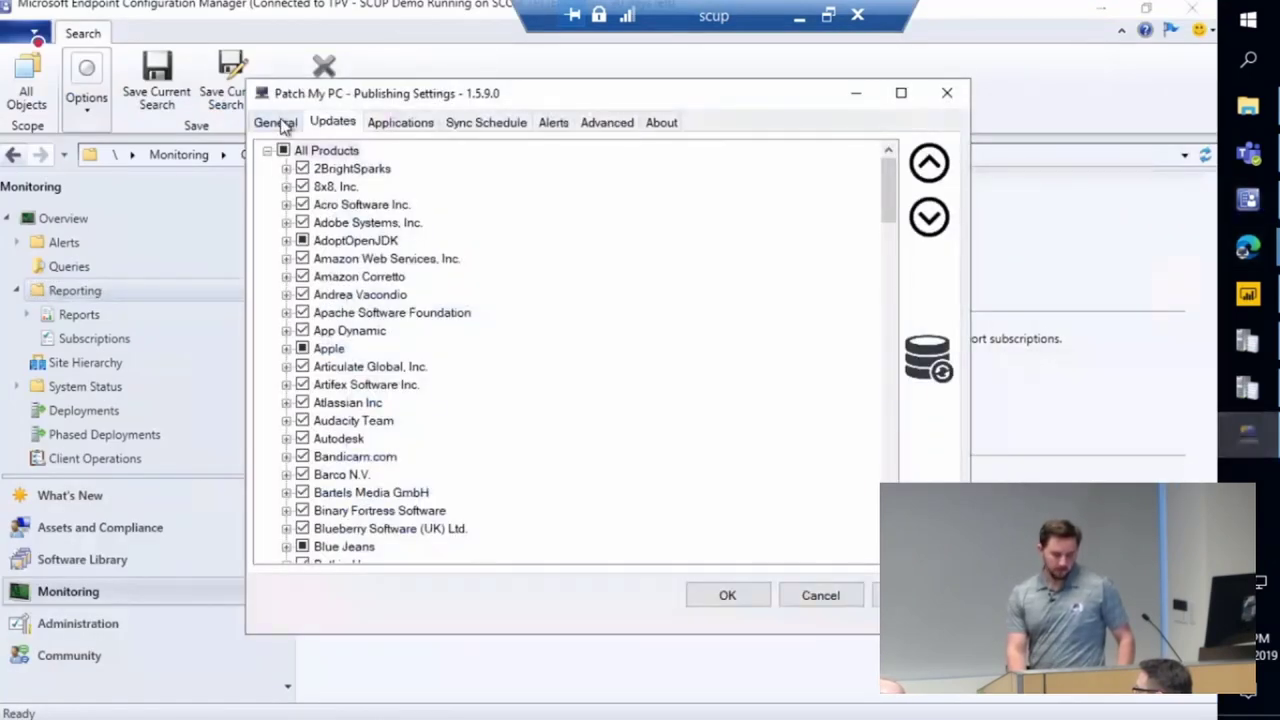
Show the General catalog and certificate settings, then open File Explorer on the InstallationLogs share
{"action": "left_click", "coordinate": [279, 123]}
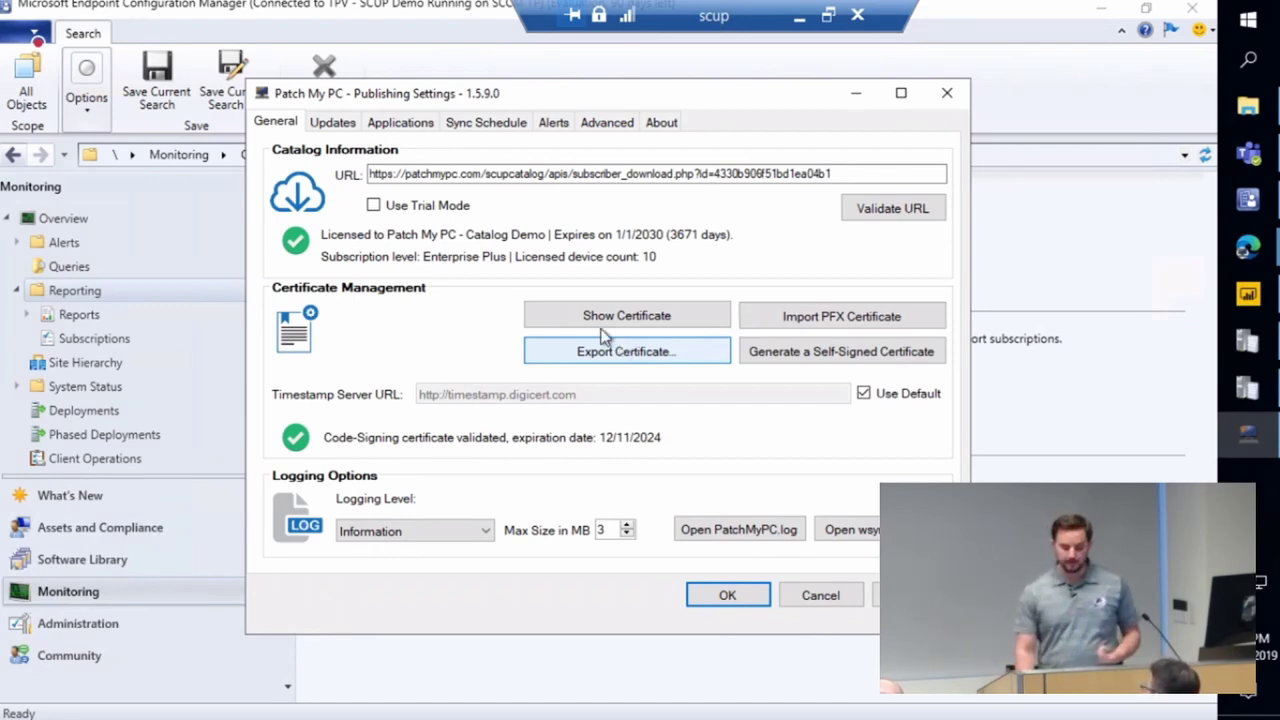
{"action": "left_click", "coordinate": [1266, 110]}
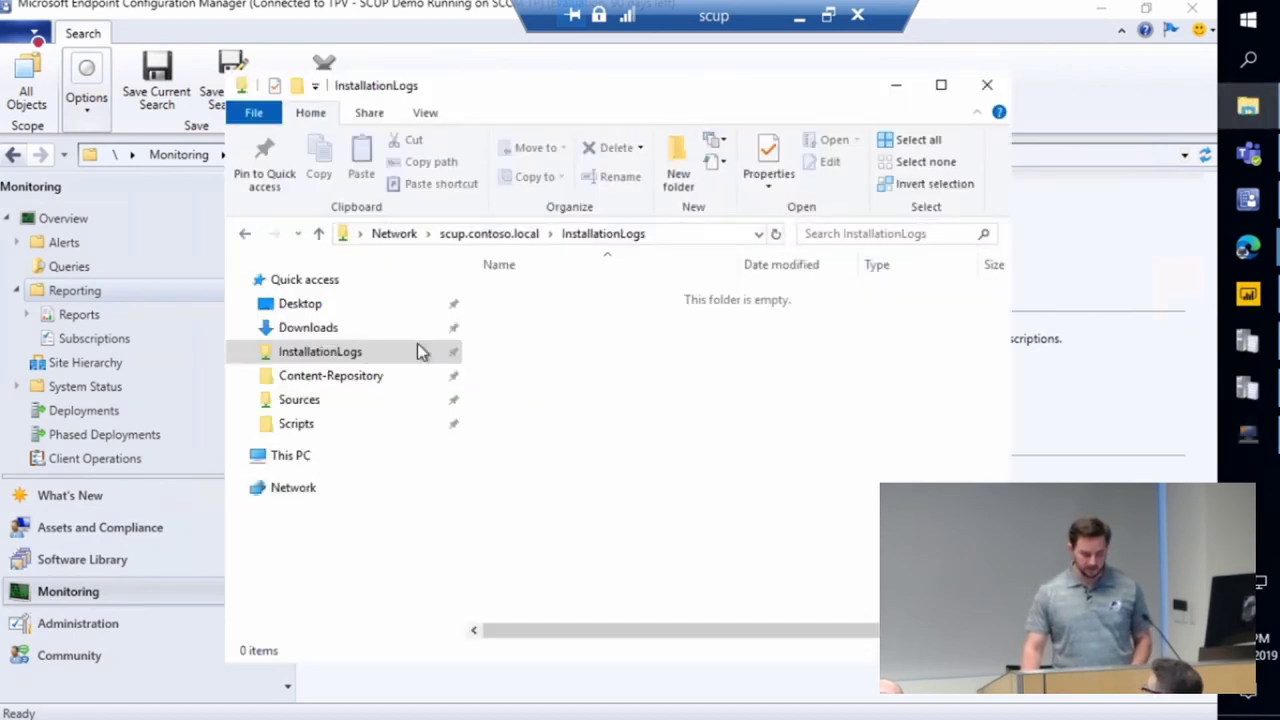
Browse Sources > Applications > Google, Inc_ > Google Chrome (x64) into the package's GUID folder
{"action": "left_click", "coordinate": [300, 399]}
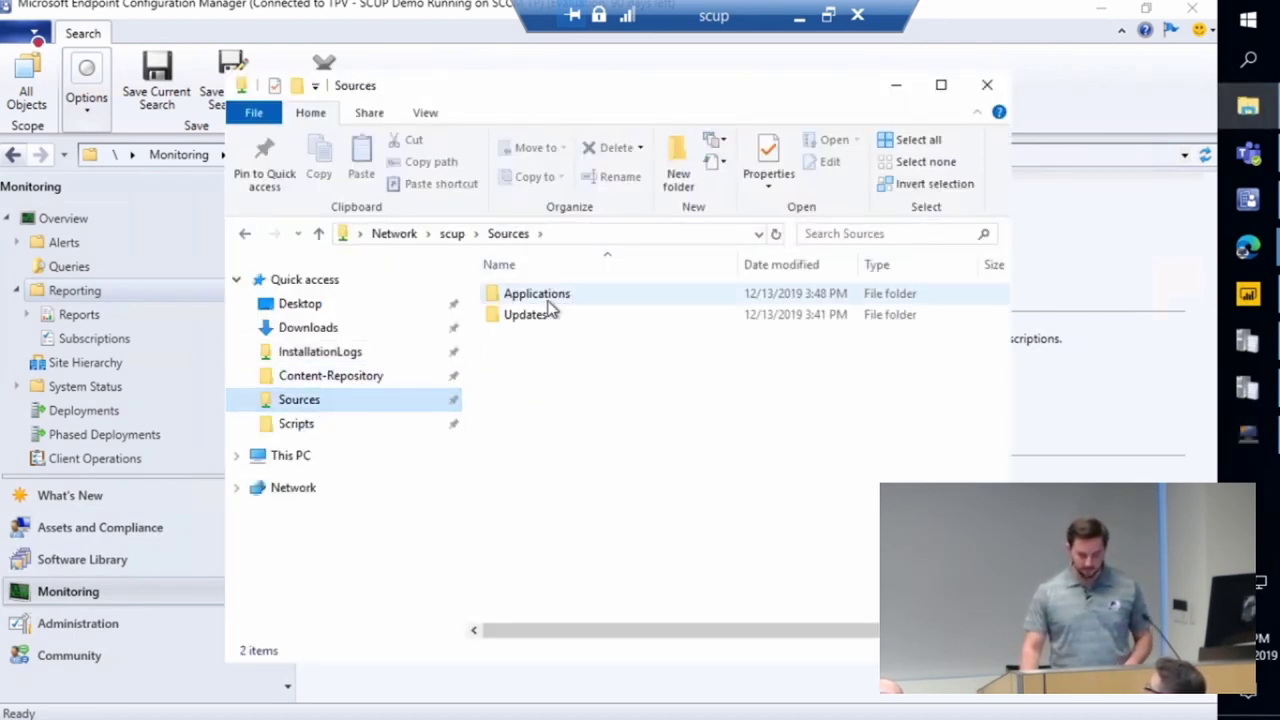
{"action": "double_click", "coordinate": [545, 298]}
{"action": "double_click", "coordinate": [543, 299]}
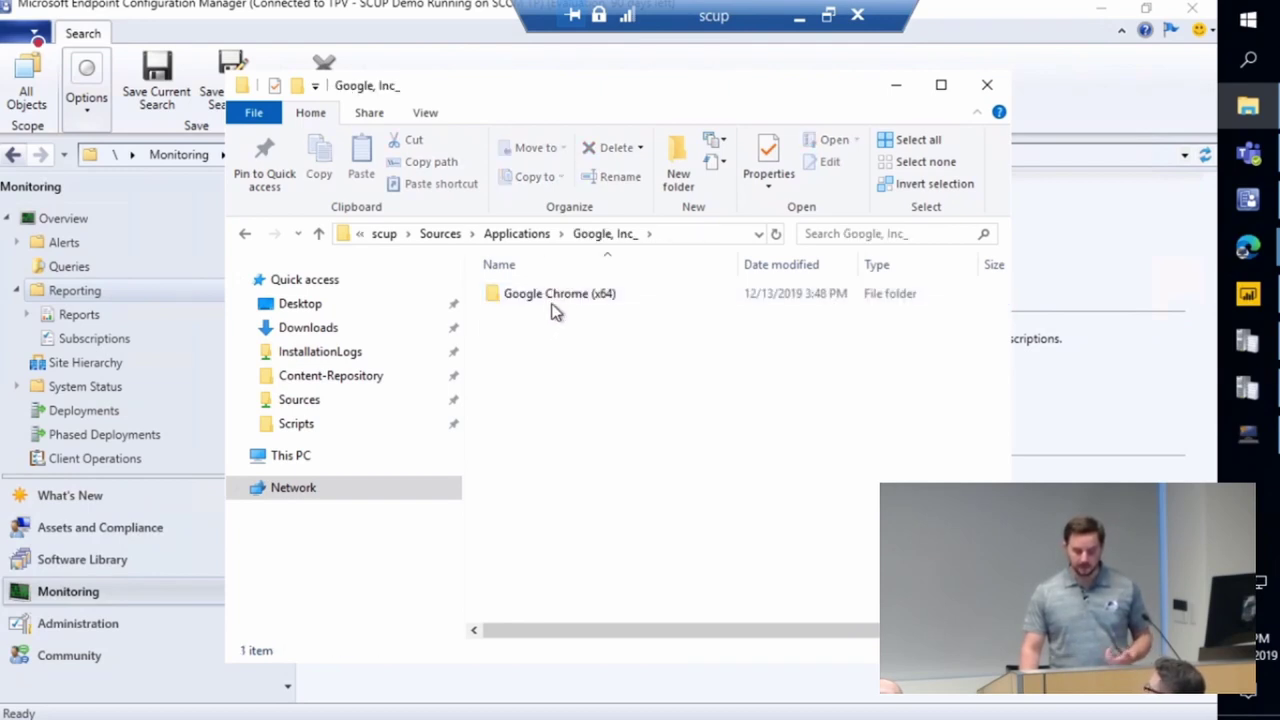
{"action": "left_click", "coordinate": [555, 305]}
{"action": "double_click", "coordinate": [557, 300]}
{"action": "left_click", "coordinate": [558, 300]}
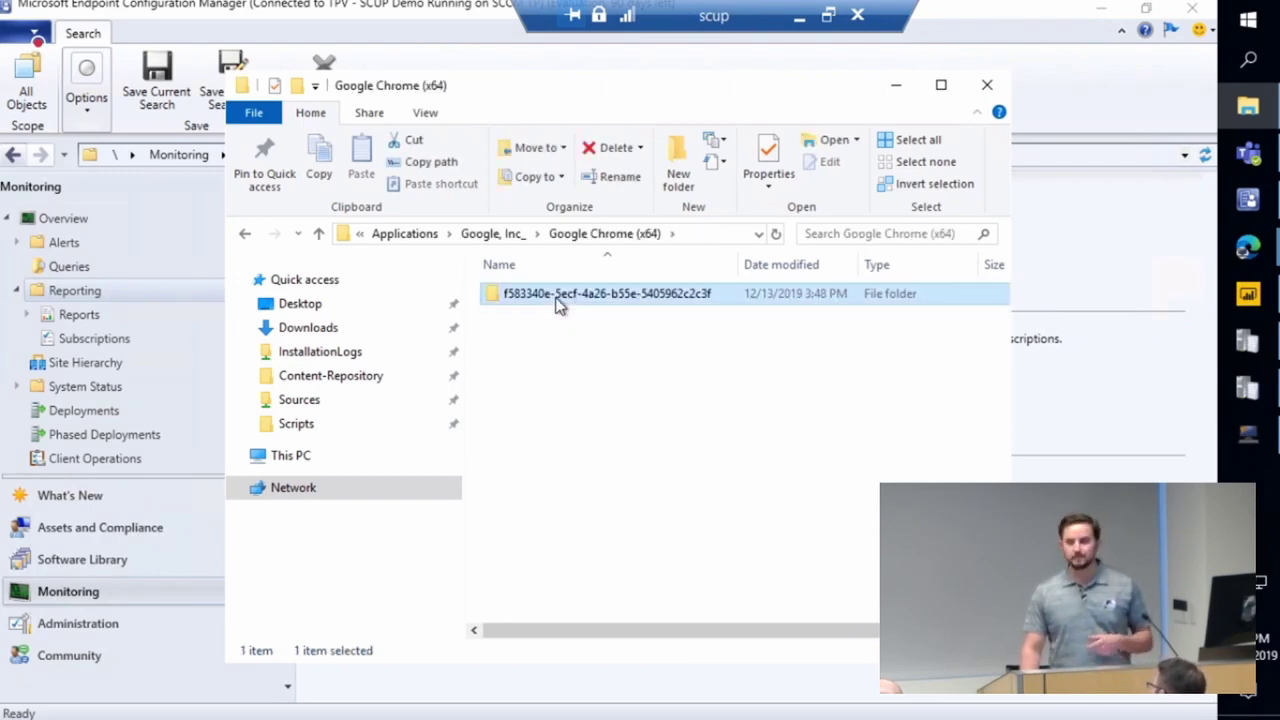
{"action": "double_click", "coordinate": [557, 302]}
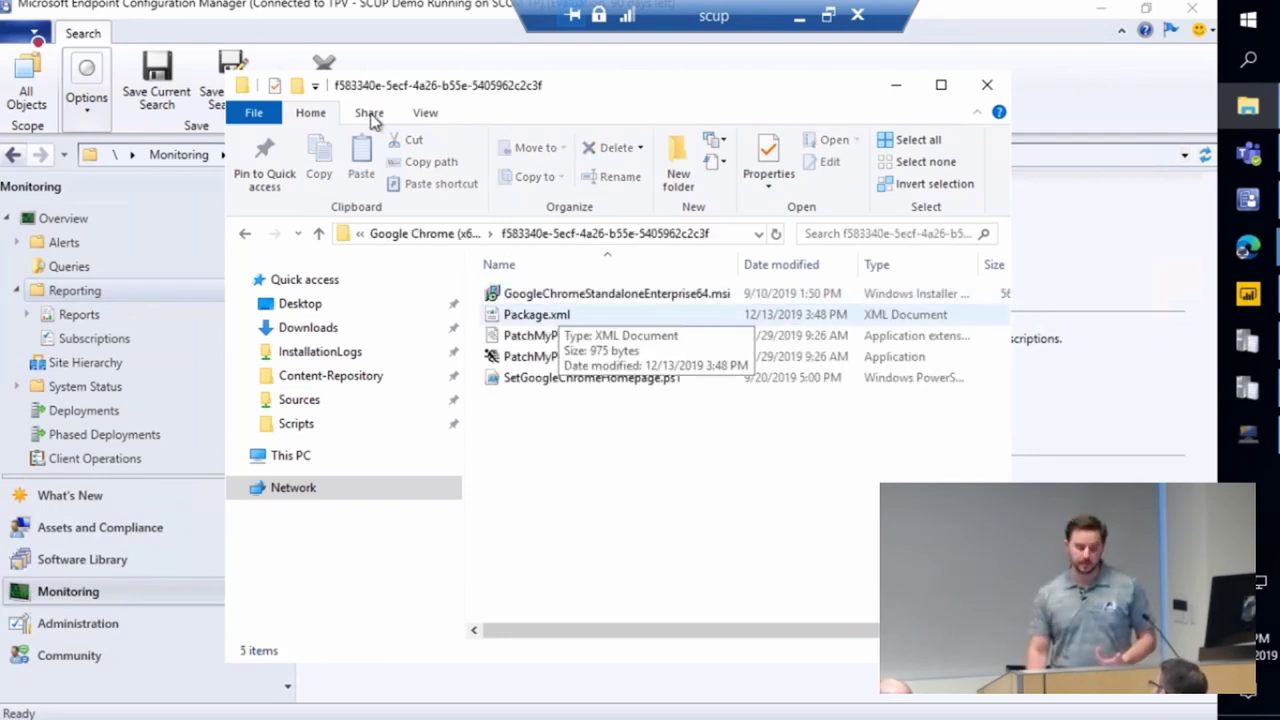
Verify the Chrome MSI's Google LLC digital signature is valid, then close all dialogs and Explorer
{"action": "right_click", "coordinate": [588, 300]}
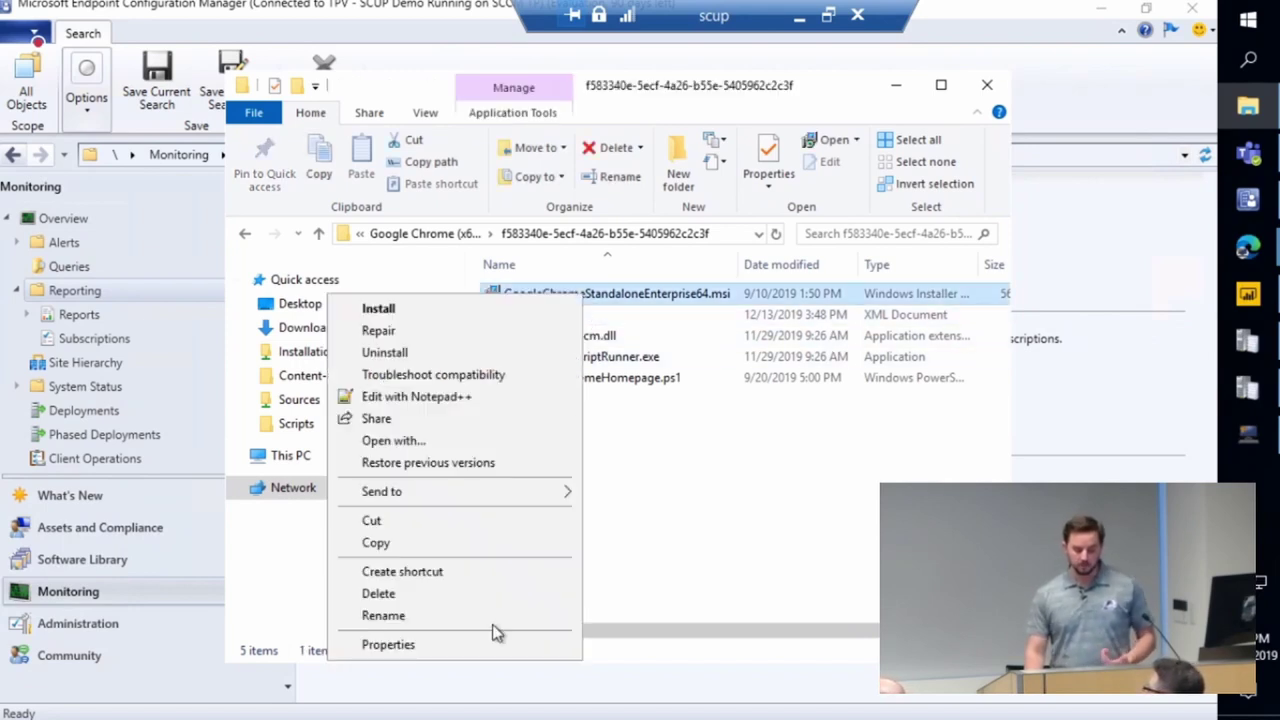
{"action": "left_click", "coordinate": [471, 646]}
{"action": "left_click", "coordinate": [843, 249]}
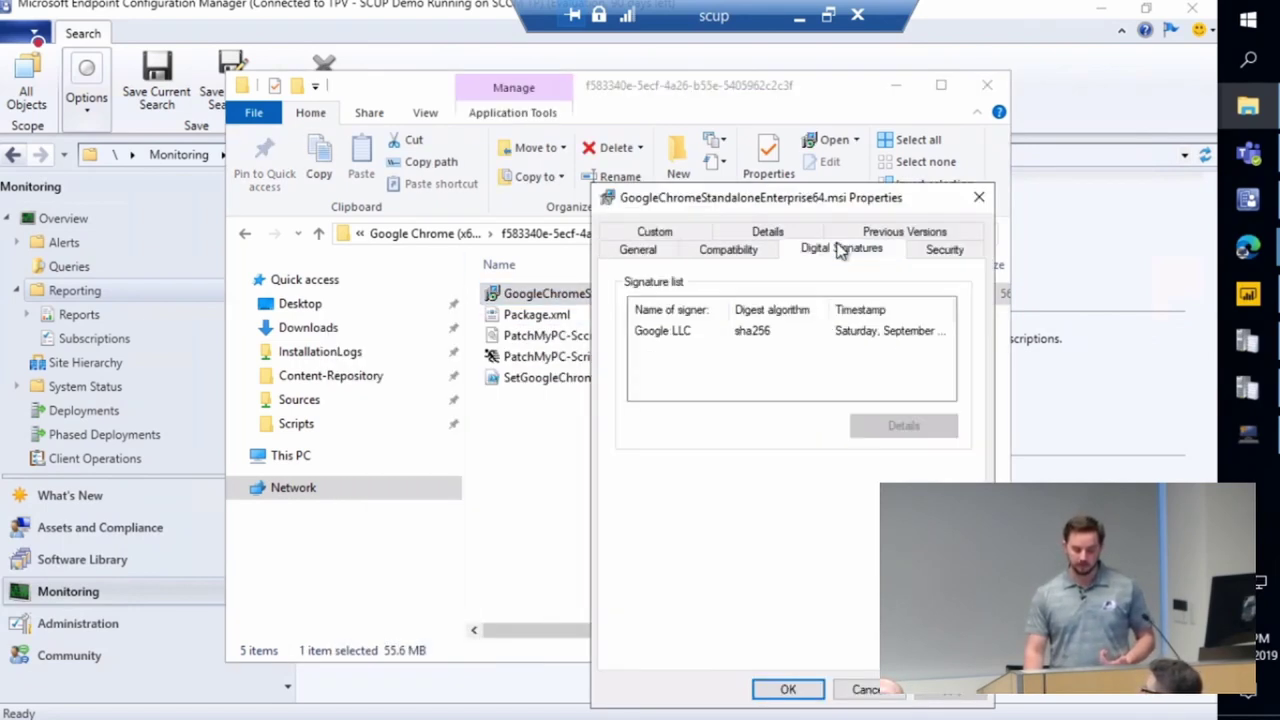
{"action": "left_click", "coordinate": [765, 335]}
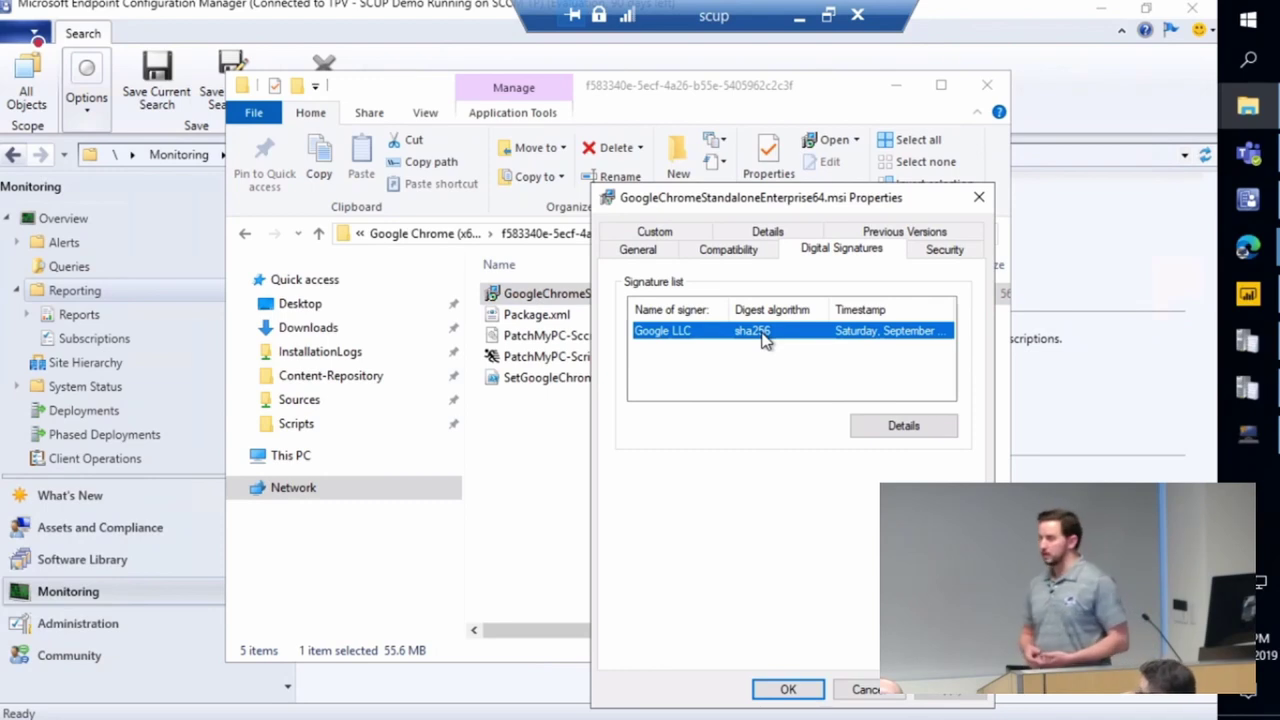
{"action": "double_click", "coordinate": [765, 335]}
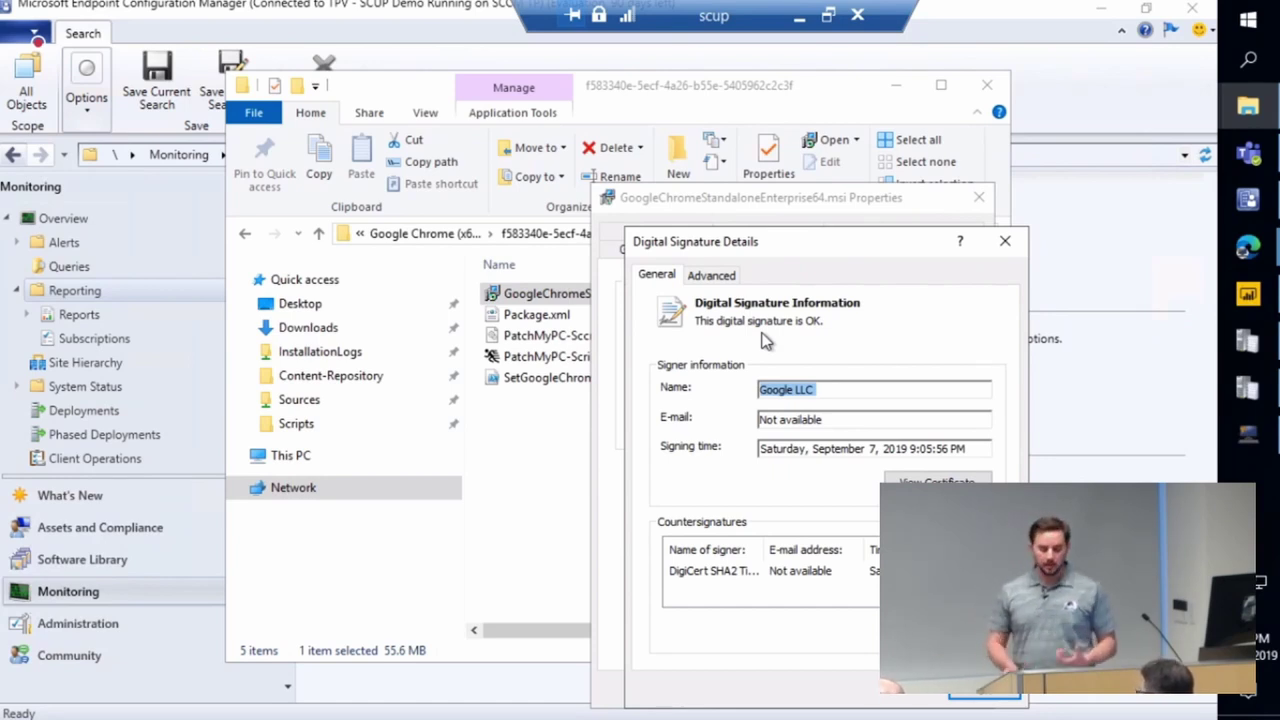
{"action": "left_click", "coordinate": [1004, 241]}
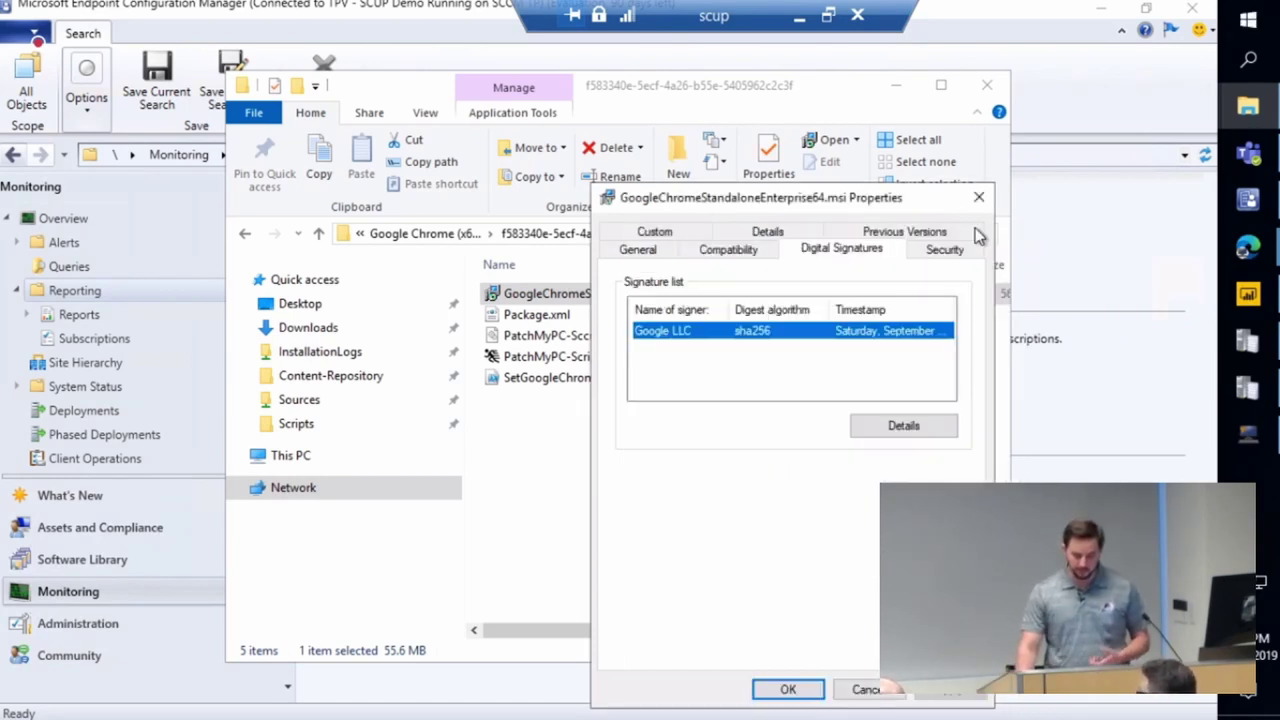
{"action": "left_click", "coordinate": [979, 201]}
{"action": "left_click", "coordinate": [987, 85]}
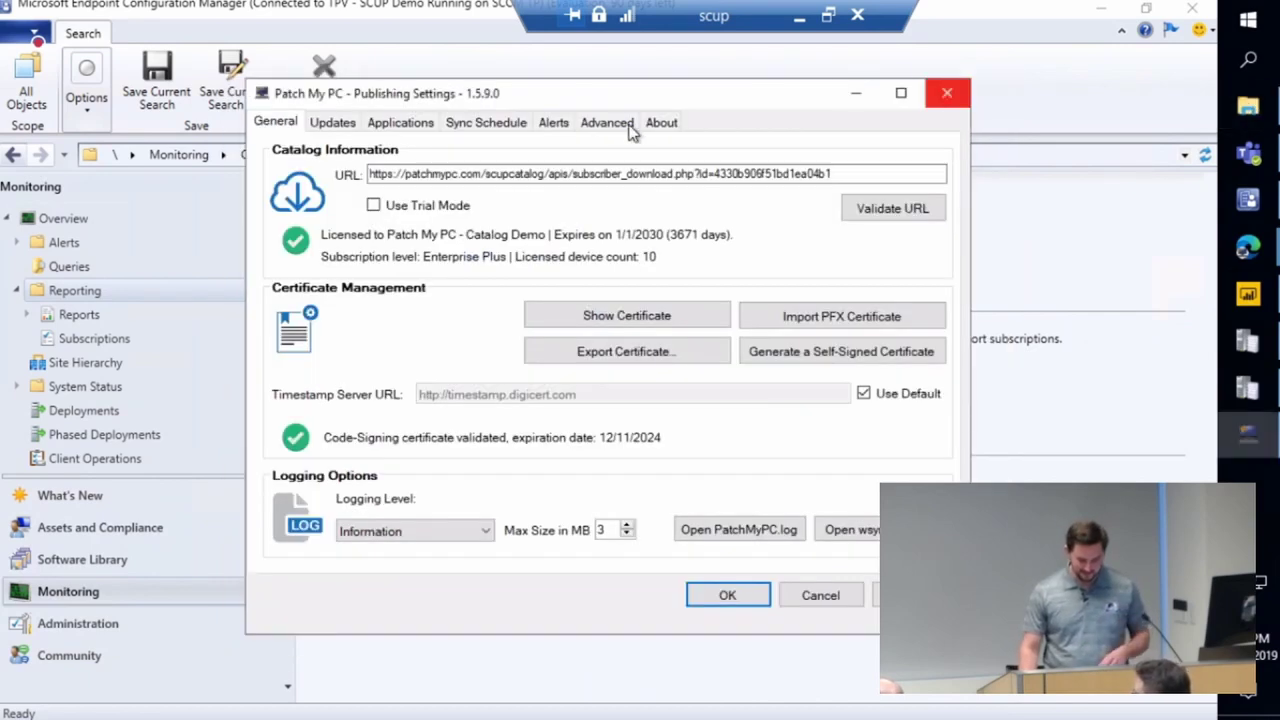
Open the Publishing Service's install folder and its Detection Method Scripts subfolder
{"action": "left_click", "coordinate": [856, 93]}
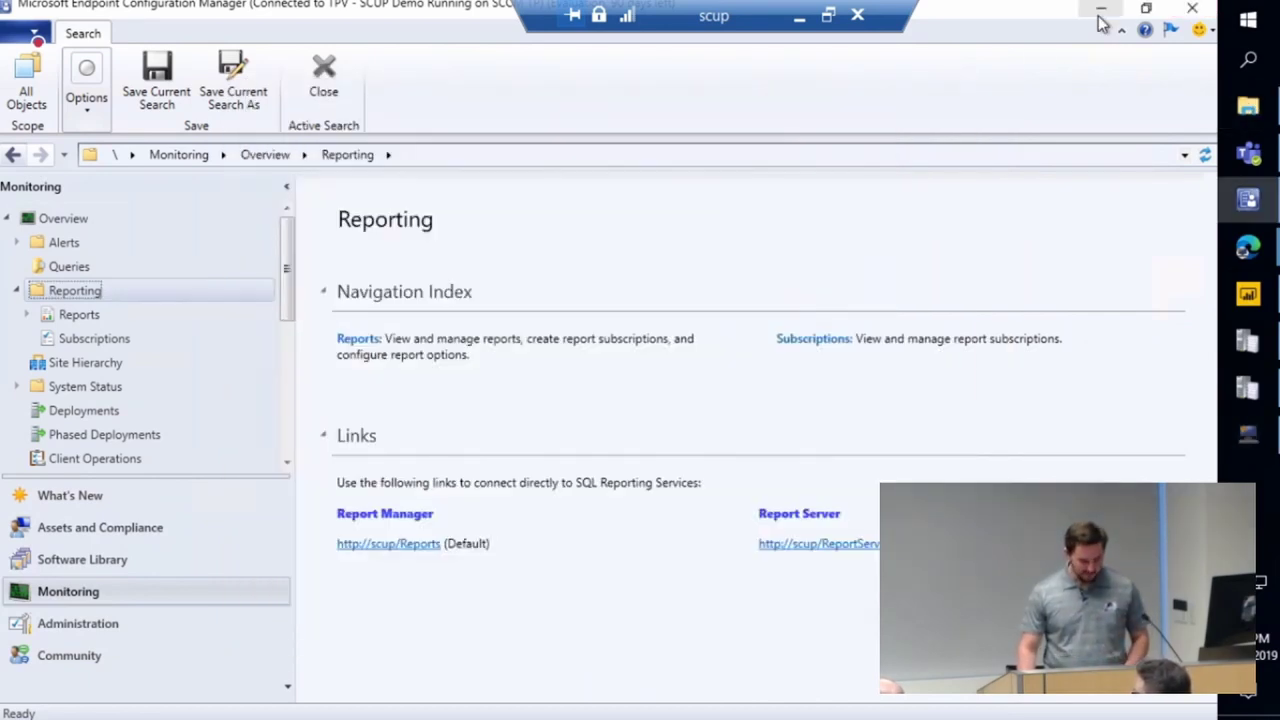
{"action": "left_click", "coordinate": [1100, 10]}
{"action": "right_click", "coordinate": [5, 416]}
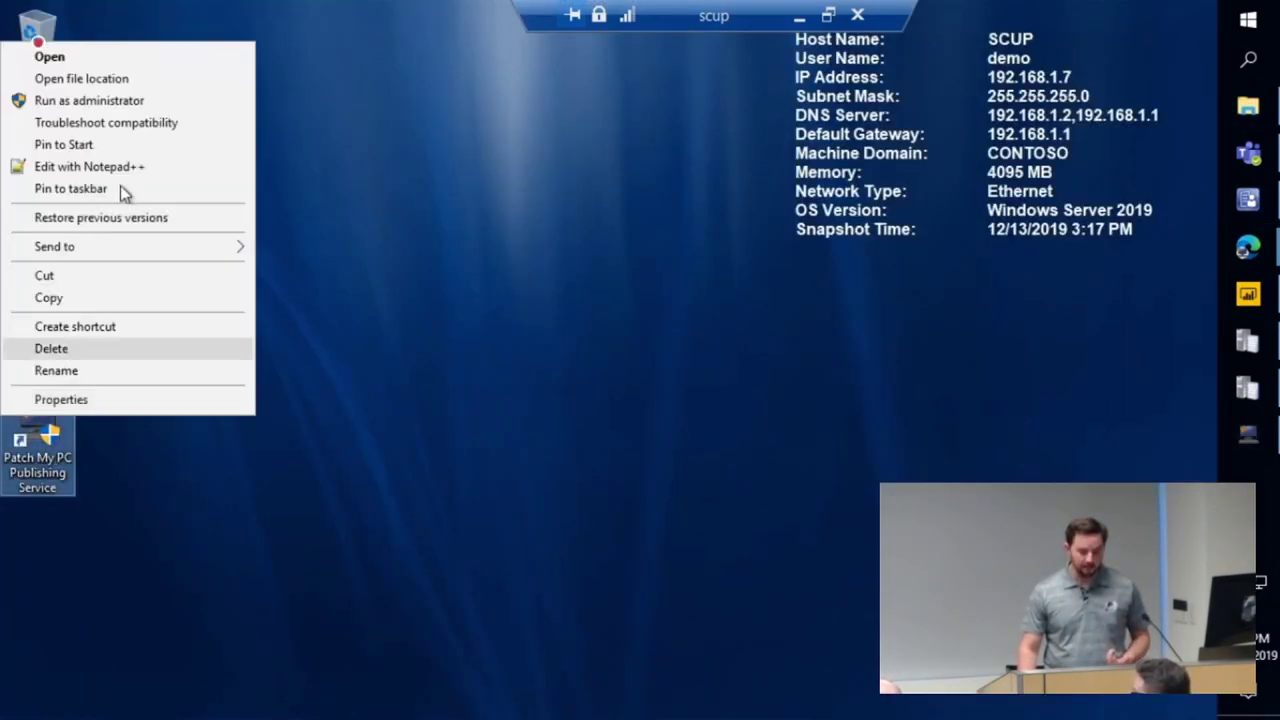
{"action": "left_click", "coordinate": [140, 85]}
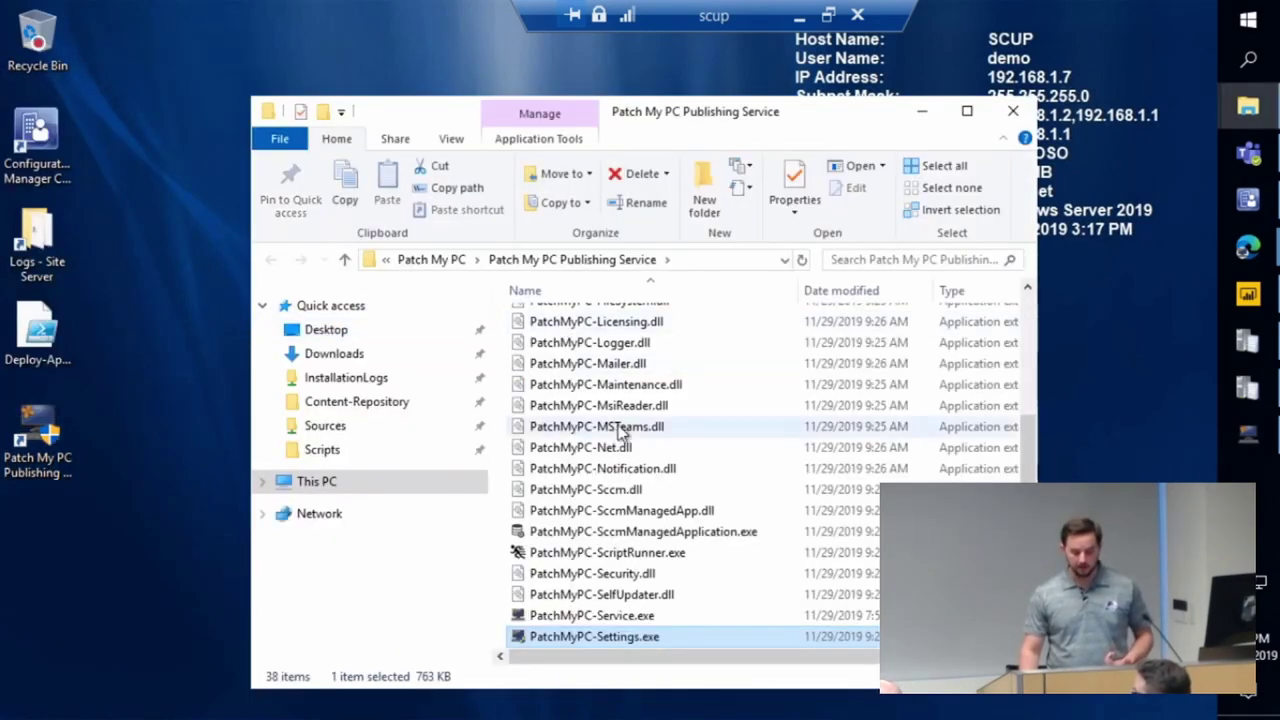
{"action": "scroll", "coordinate": [624, 424], "scroll_direction": "up", "scroll_amount": 5}
{"action": "double_click", "coordinate": [585, 341]}
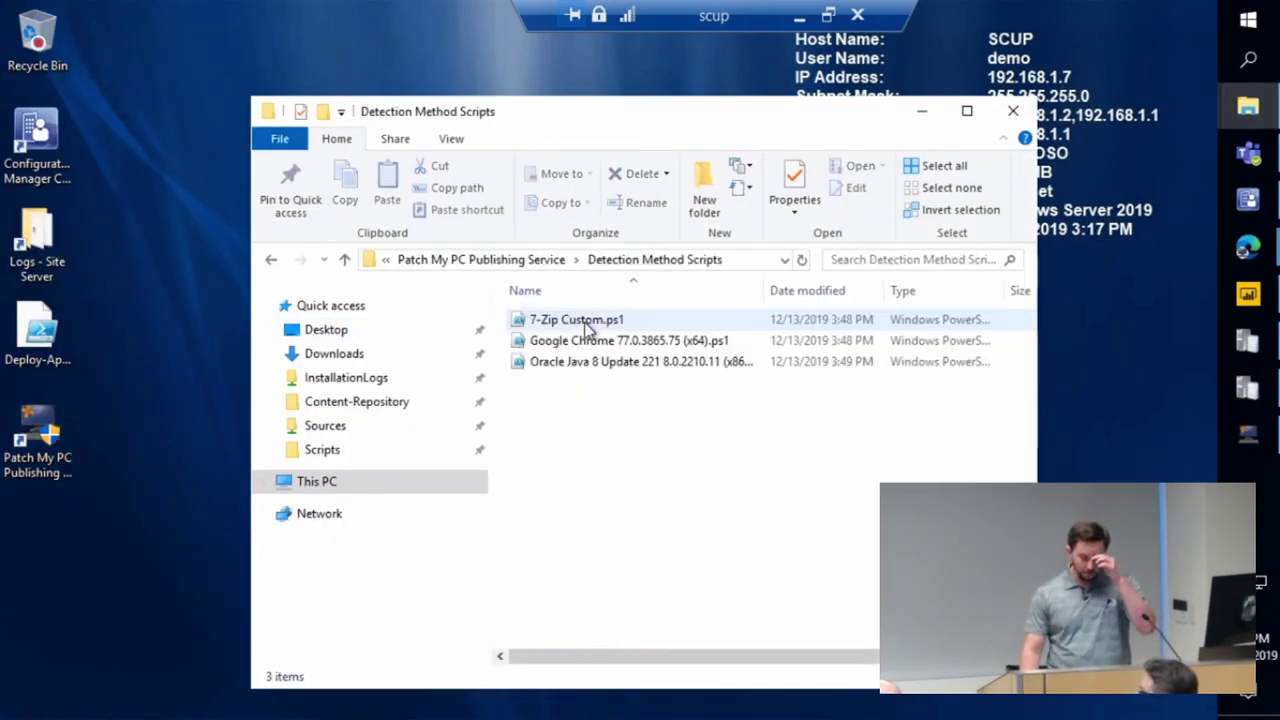
Verify the Google Chrome .ps1 script is signed by WSUS Publishers Self-signed, then return to Publishing Settings
{"action": "right_click", "coordinate": [625, 350]}
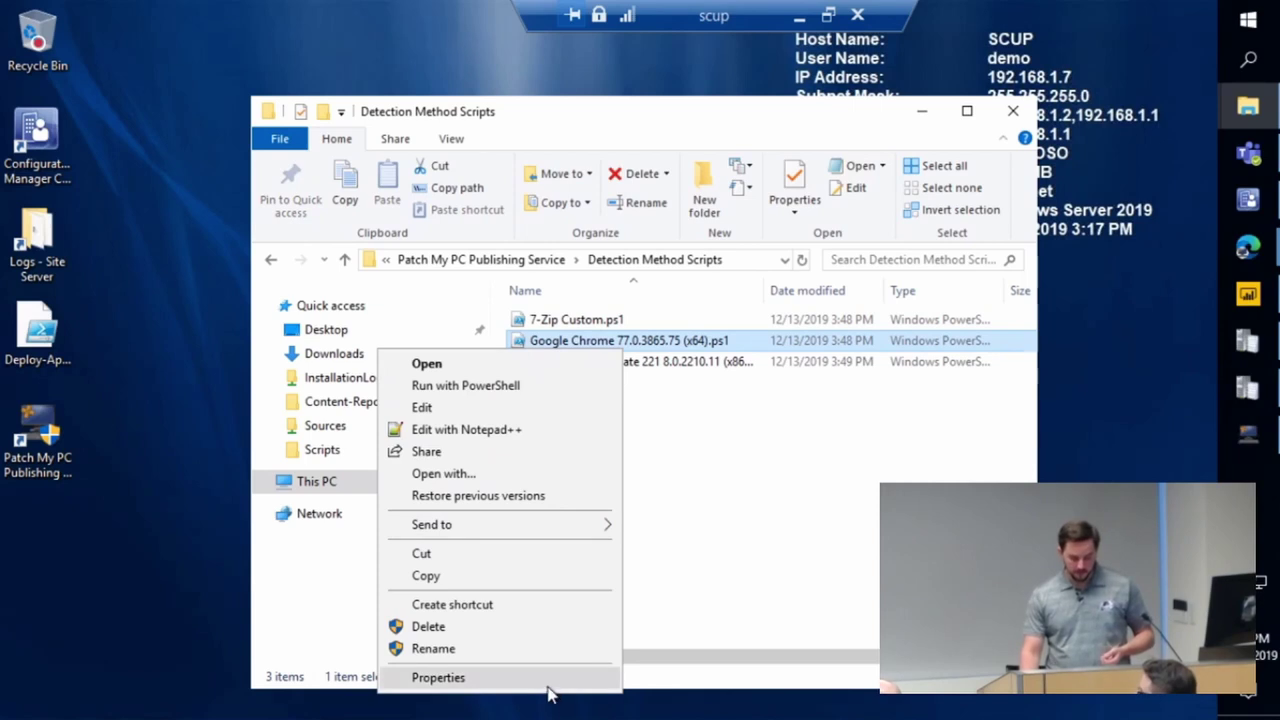
{"action": "left_click", "coordinate": [551, 680]}
{"action": "left_click", "coordinate": [746, 248]}
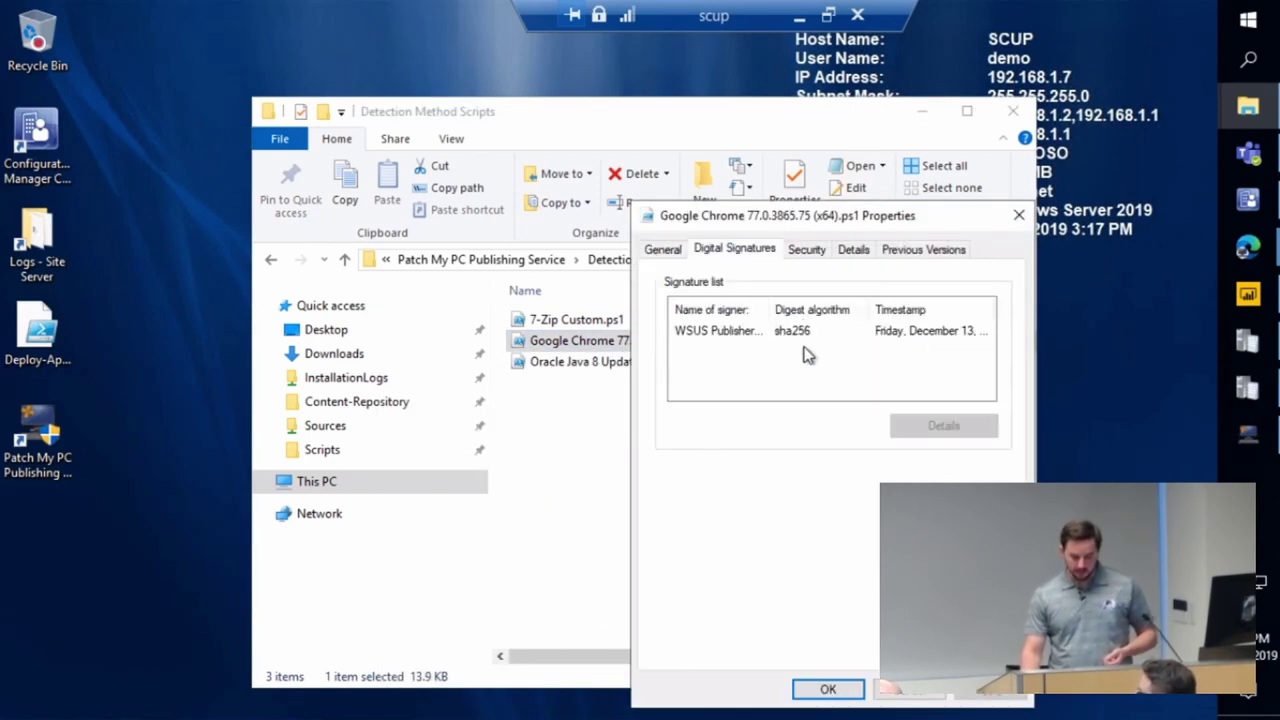
{"action": "left_click", "coordinate": [790, 335]}
{"action": "double_click", "coordinate": [790, 340]}
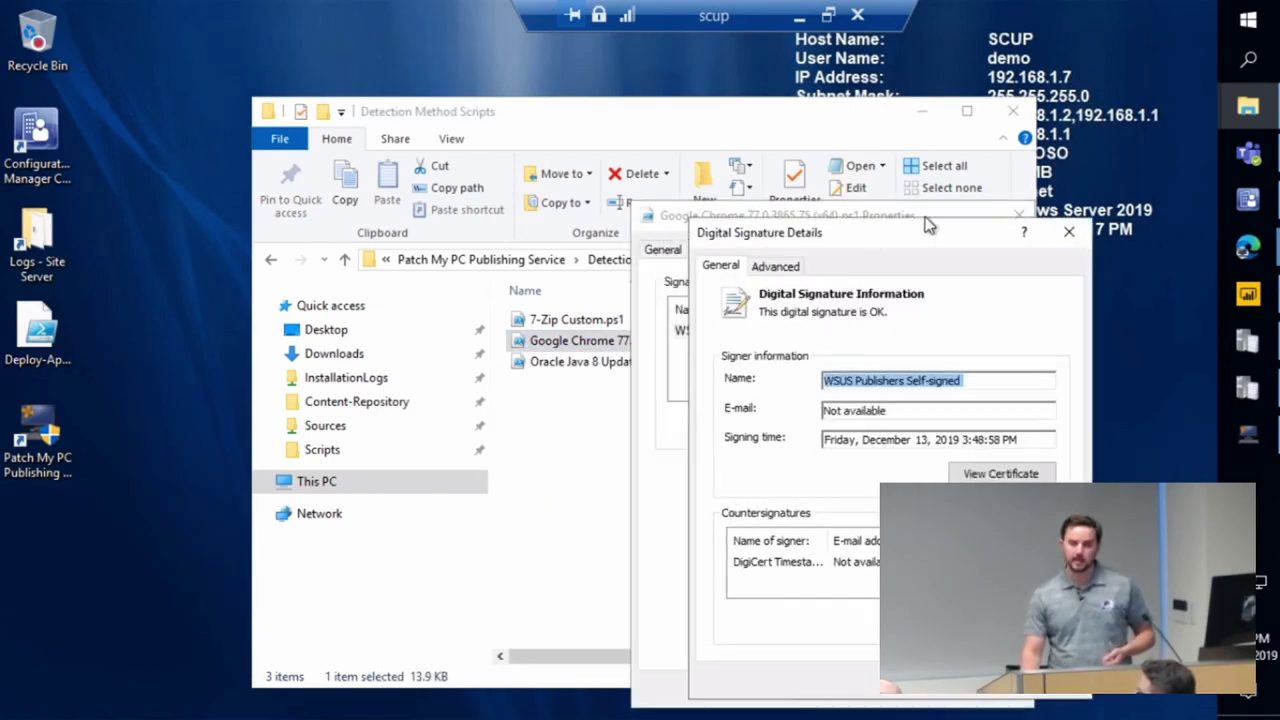
{"action": "left_click_drag", "start_coordinate": [845, 235], "coordinate": [959, 205]}
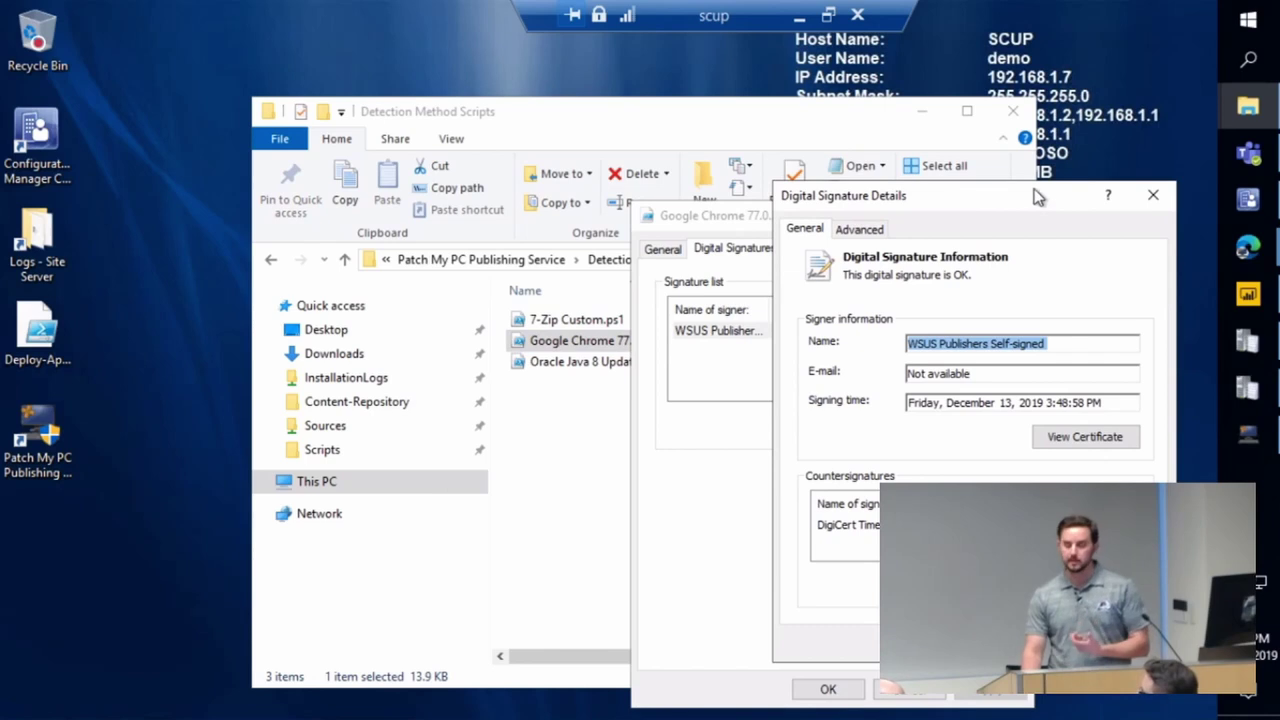
{"action": "left_click", "coordinate": [1156, 197]}
{"action": "left_click", "coordinate": [1248, 432]}
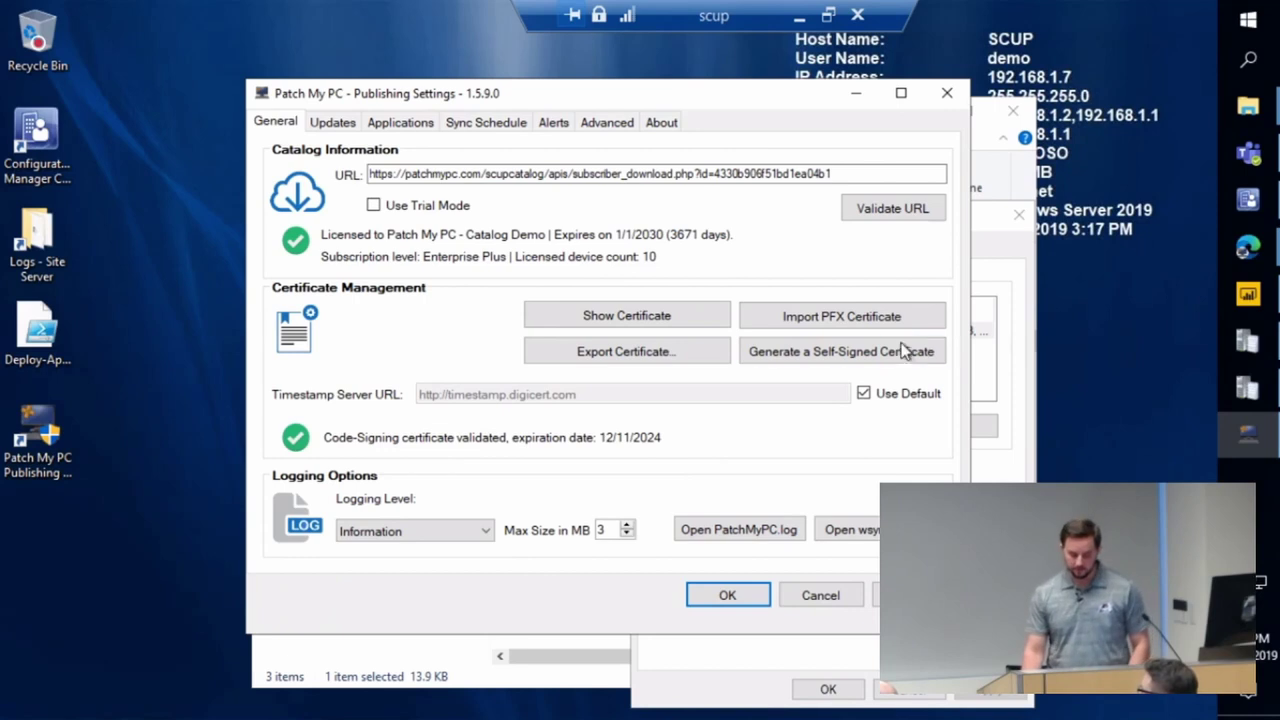
Import WSUS-Code-Signing.pfx from Documents with its password, overwriting the existing code-signing certificate
{"action": "left_click", "coordinate": [852, 316]}
{"action": "left_click", "coordinate": [668, 441]}
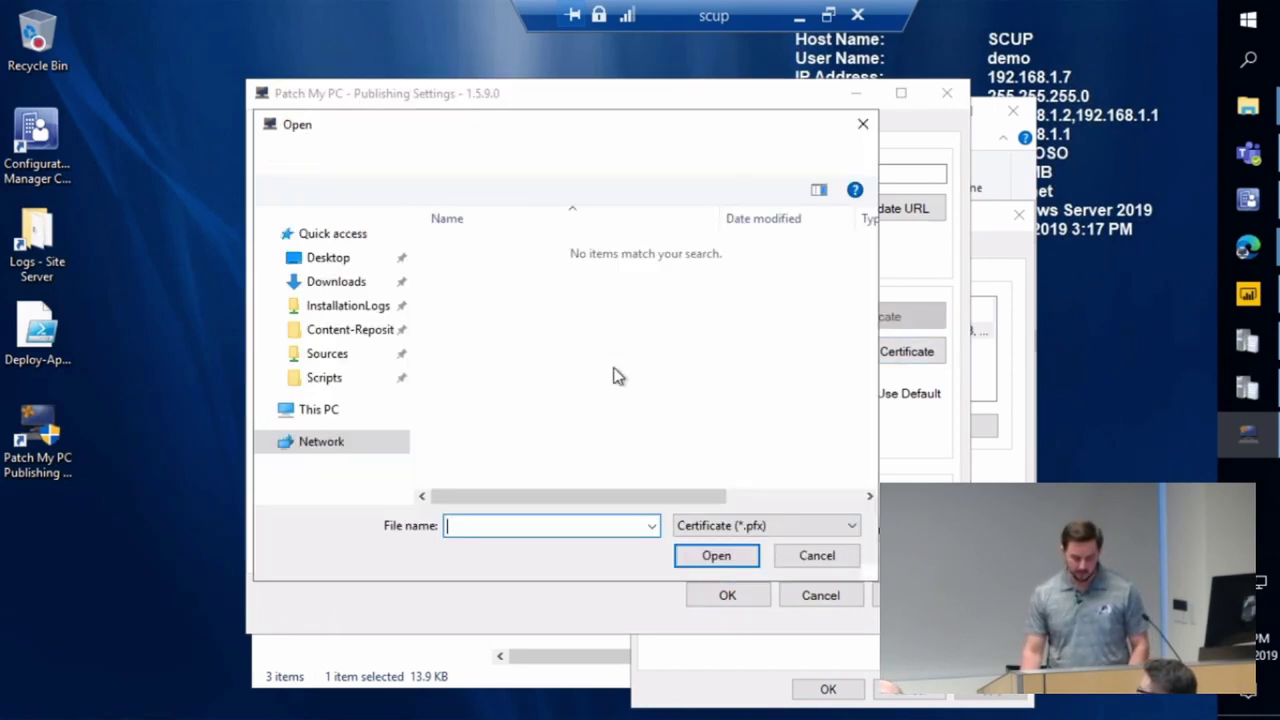
{"action": "left_click", "coordinate": [334, 286]}
{"action": "left_click", "coordinate": [452, 158]}
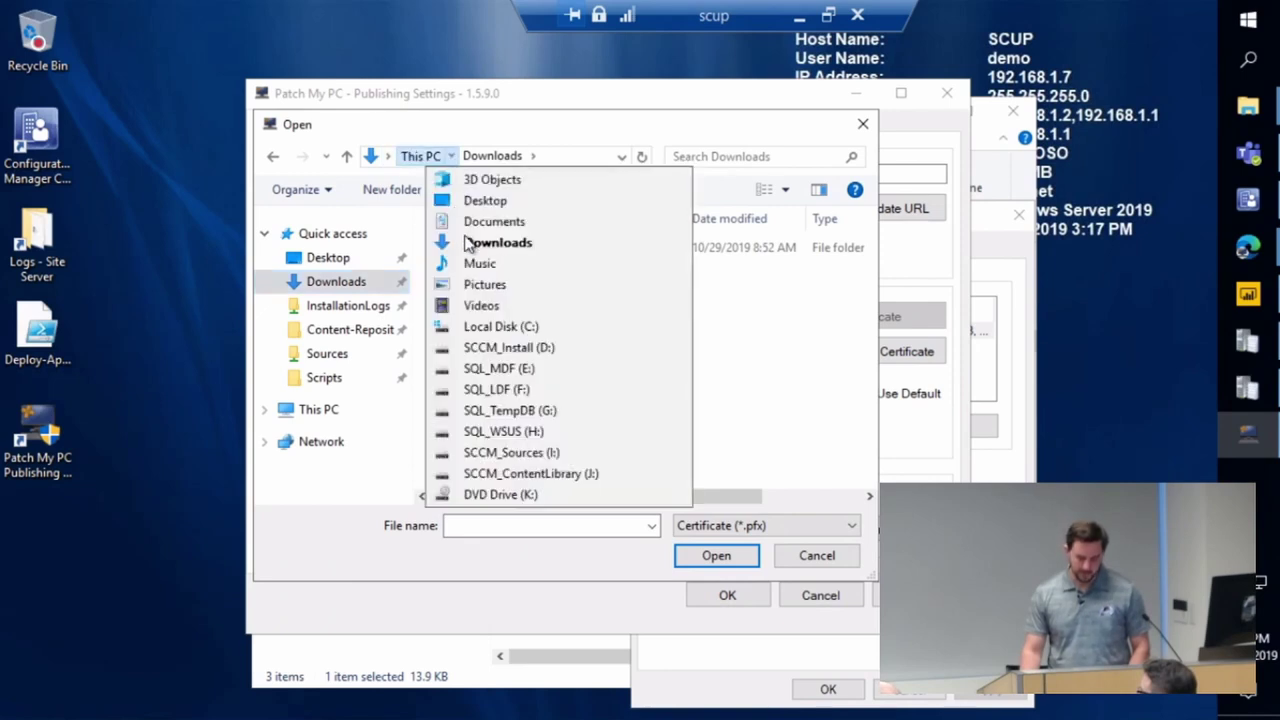
{"action": "left_click", "coordinate": [494, 221]}
{"action": "double_click", "coordinate": [505, 311]}
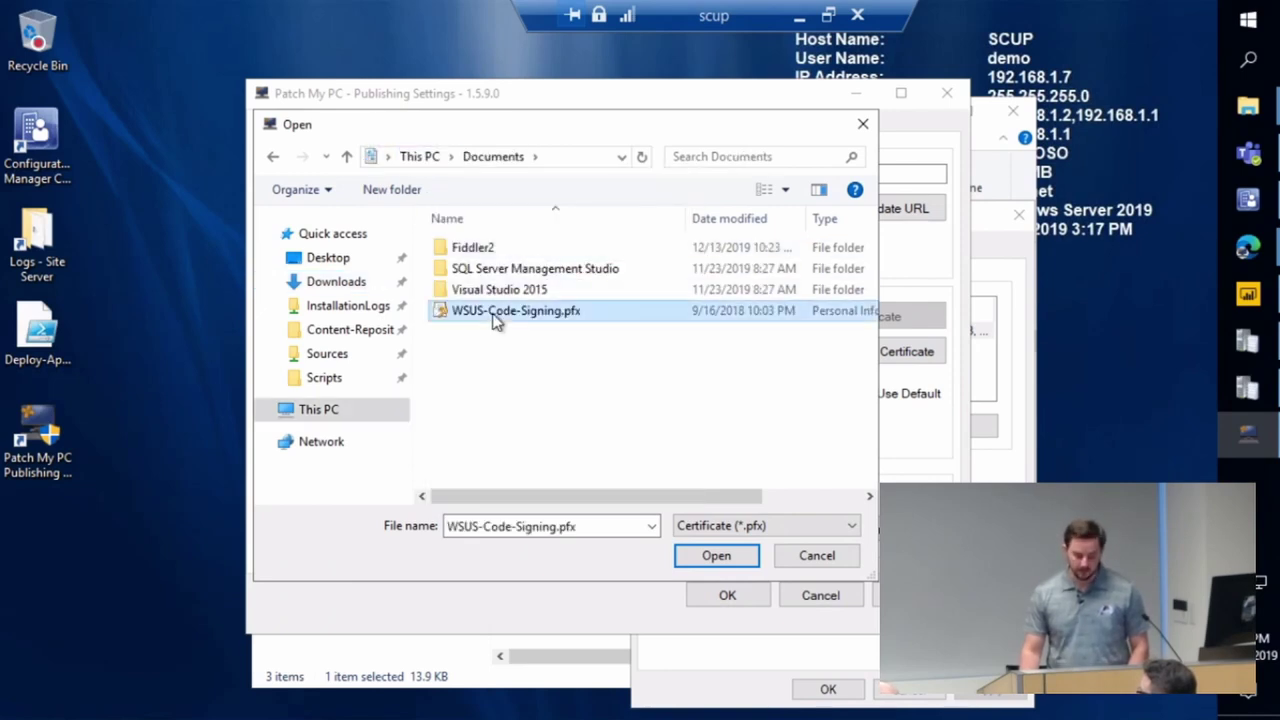
{"action": "type", "text": "1"}
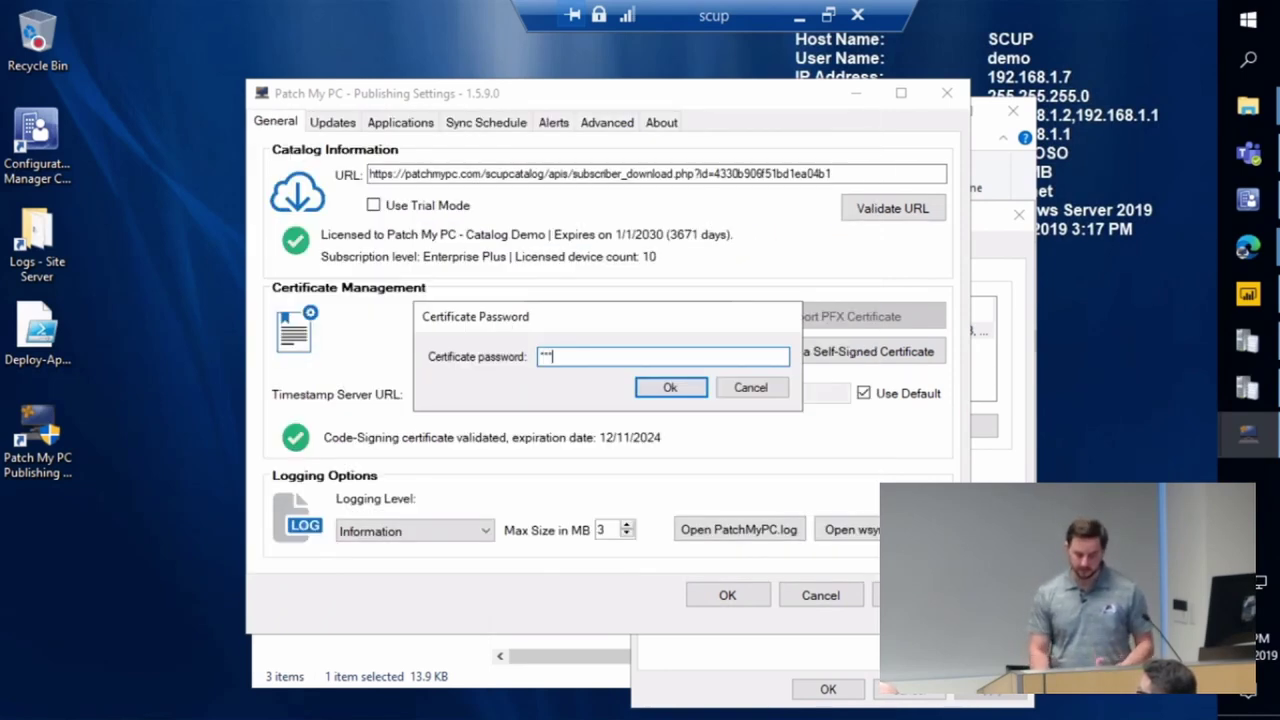
{"action": "key", "text": "Return"}
{"action": "left_click", "coordinate": [729, 443]}
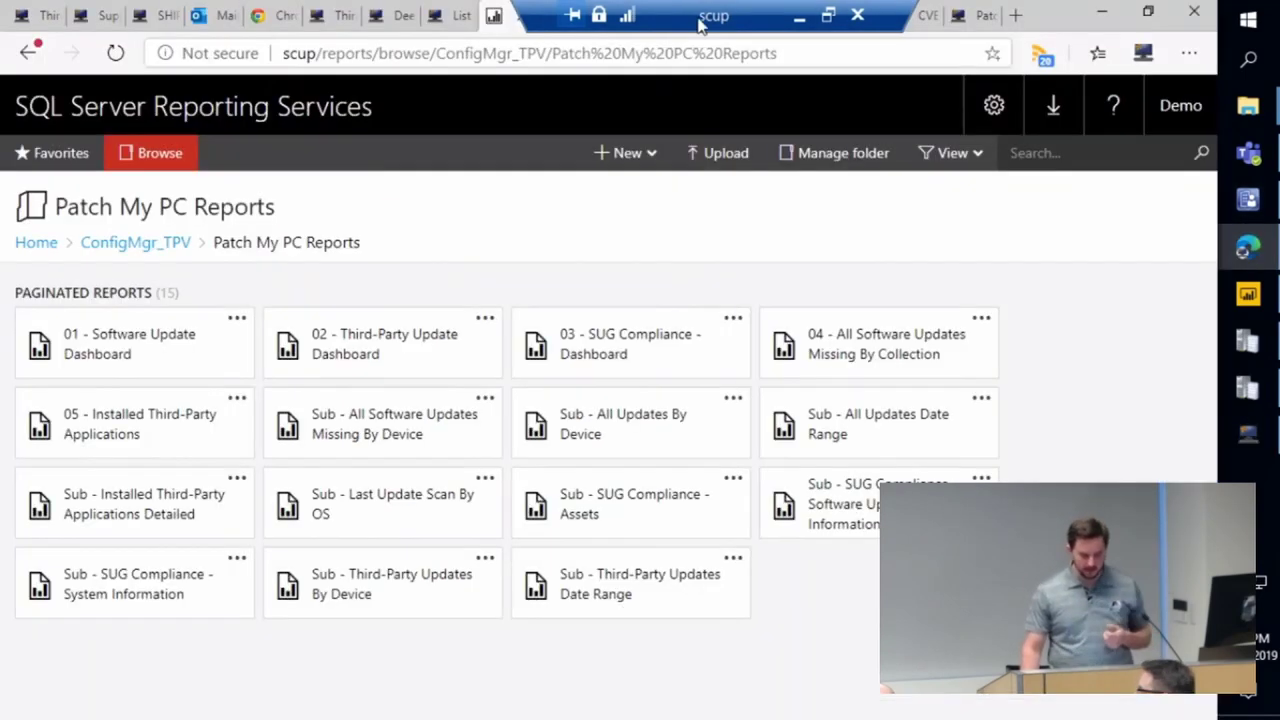
Switch browser tabs to the Patch My PC security validation deep dive article
{"action": "left_click_drag", "start_coordinate": [700, 23], "coordinate": [1036, 25]}
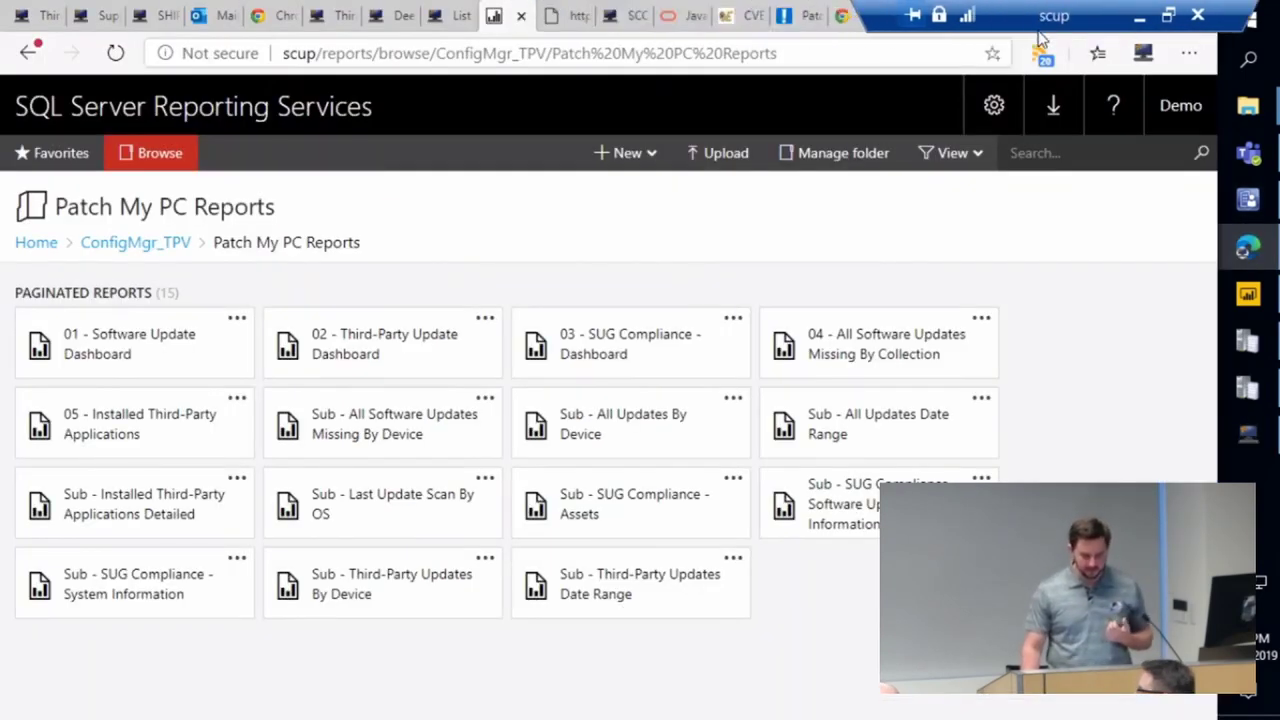
{"action": "left_click", "coordinate": [427, 18]}
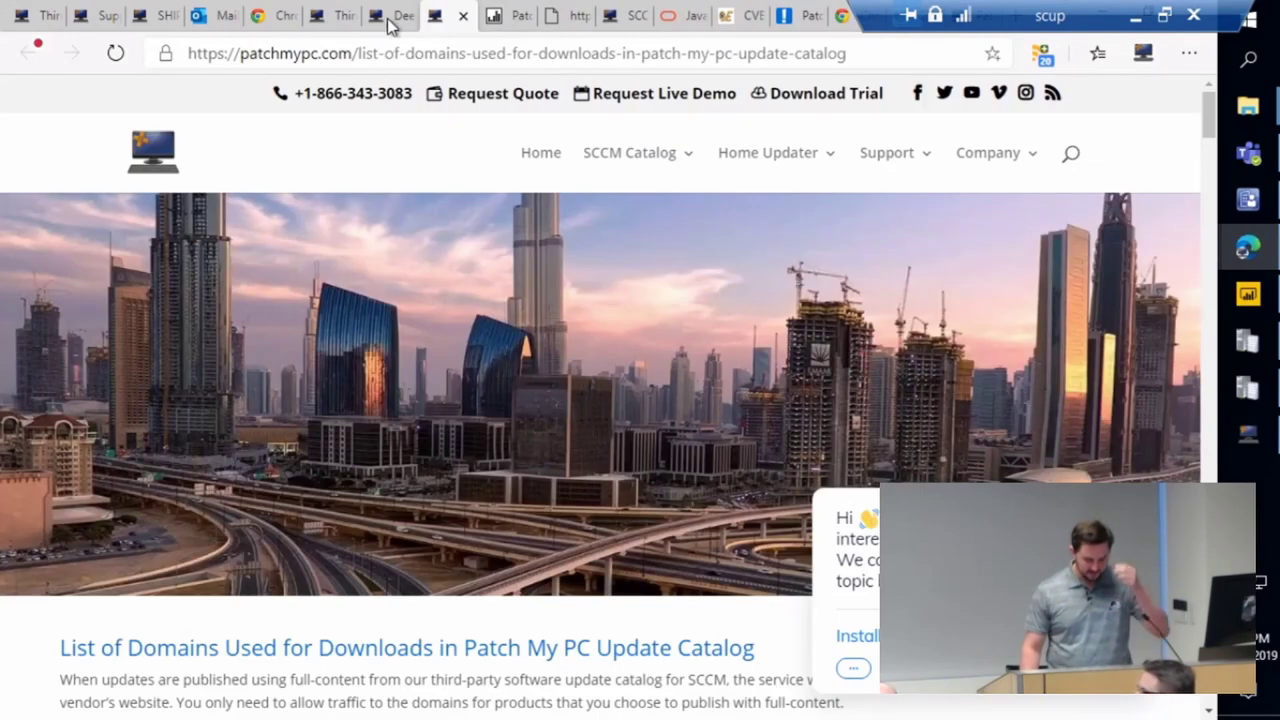
{"action": "left_click", "coordinate": [390, 18]}
{"action": "scroll", "coordinate": [486, 246], "scroll_direction": "down", "scroll_amount": 3}
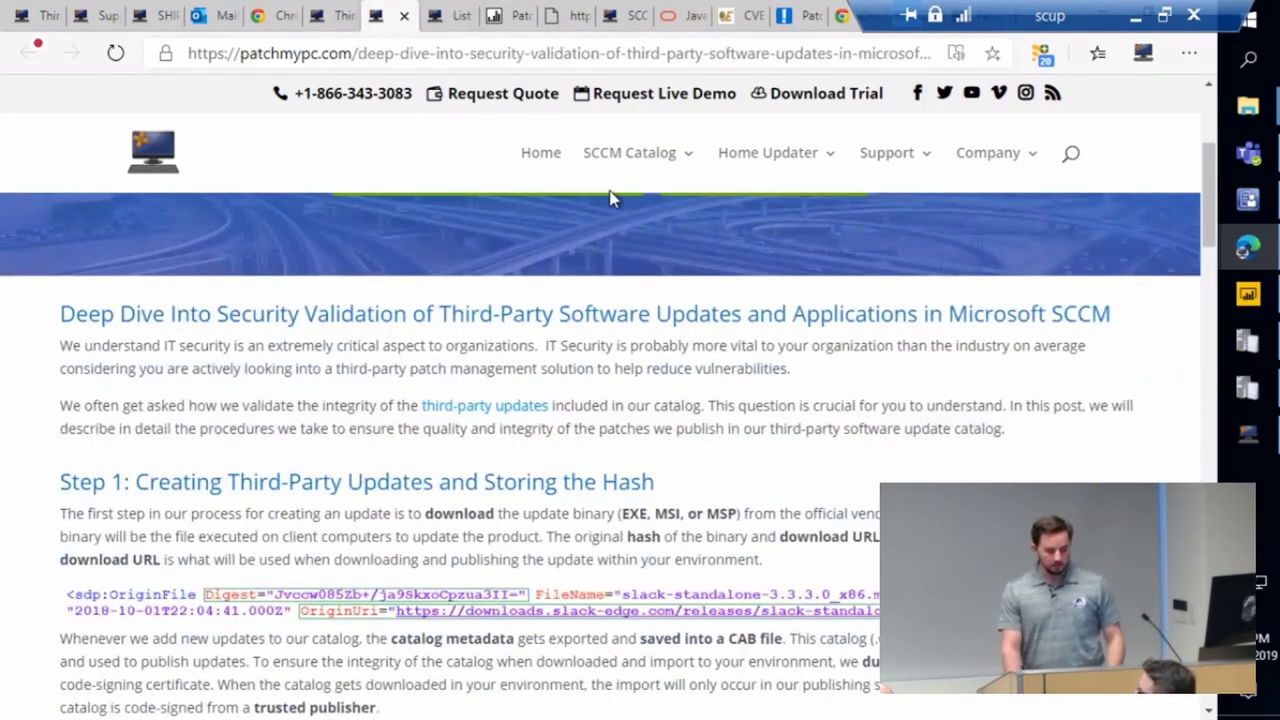
{"action": "scroll", "coordinate": [600, 150], "scroll_direction": "up", "scroll_amount": 2}
Scroll the article to the VirusTotal scan showing 0/58 detections for Slack's MSI, then open the Feeder post list
{"action": "left_click", "coordinate": [593, 53]}
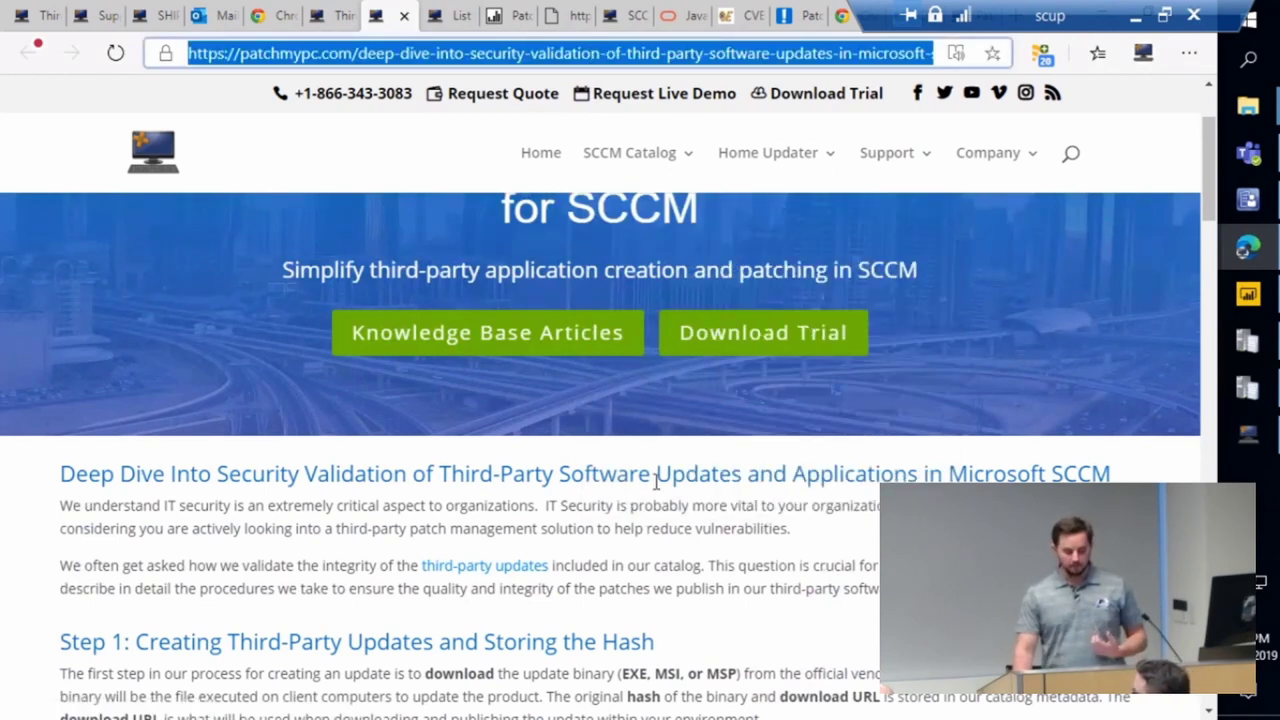
{"action": "scroll", "coordinate": [655, 478], "scroll_direction": "down", "scroll_amount": 2}
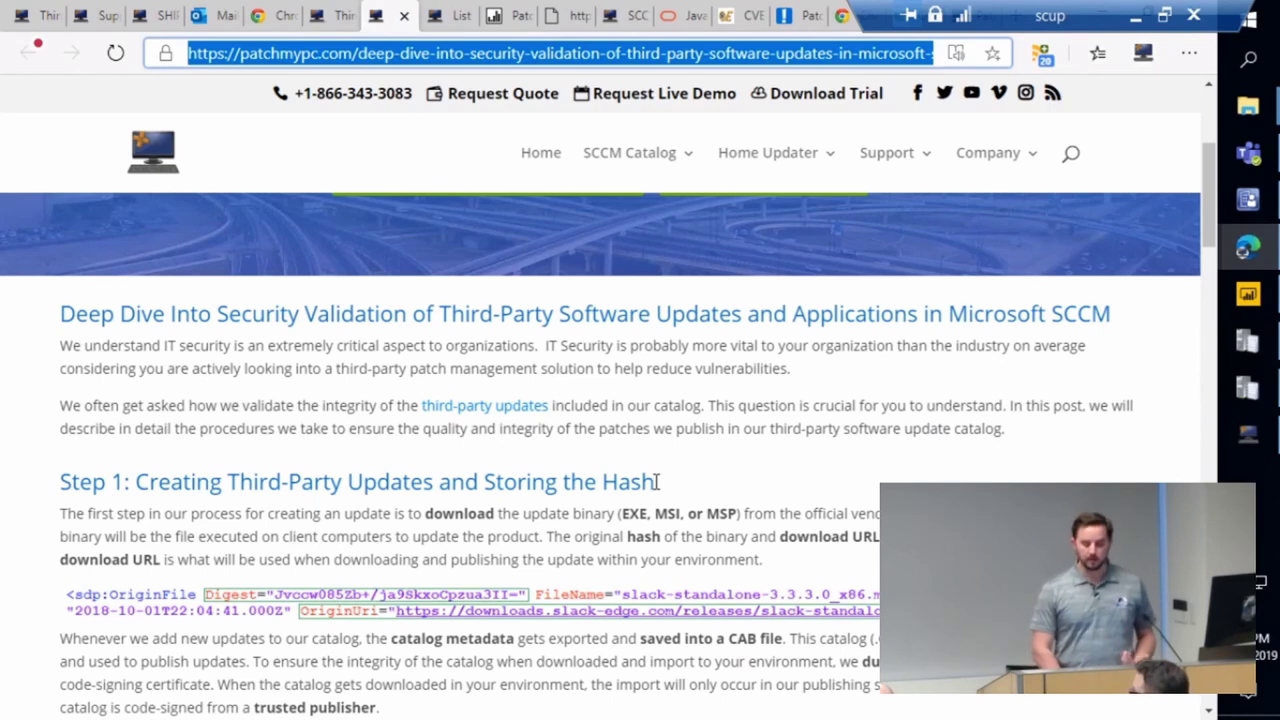
{"action": "scroll", "coordinate": [658, 481], "scroll_direction": "down", "scroll_amount": 1}
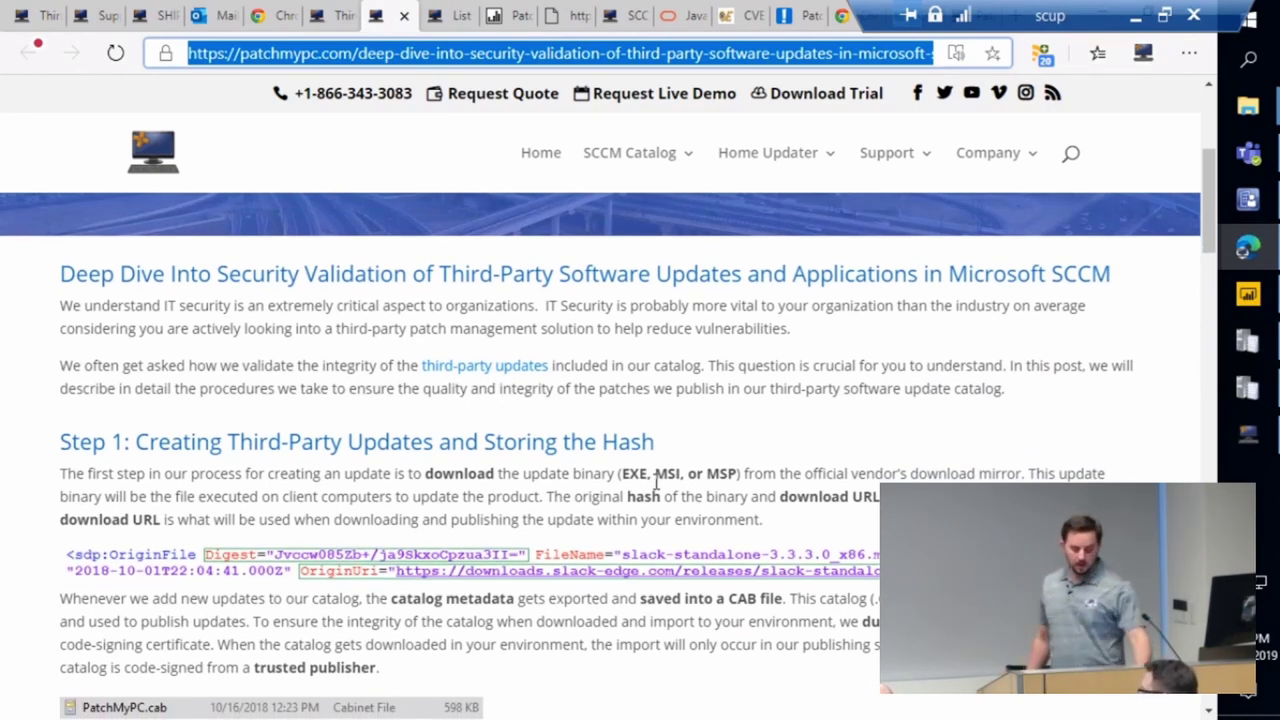
{"action": "left_click", "coordinate": [656, 483]}
{"action": "scroll", "coordinate": [656, 483], "scroll_direction": "down", "scroll_amount": 4}
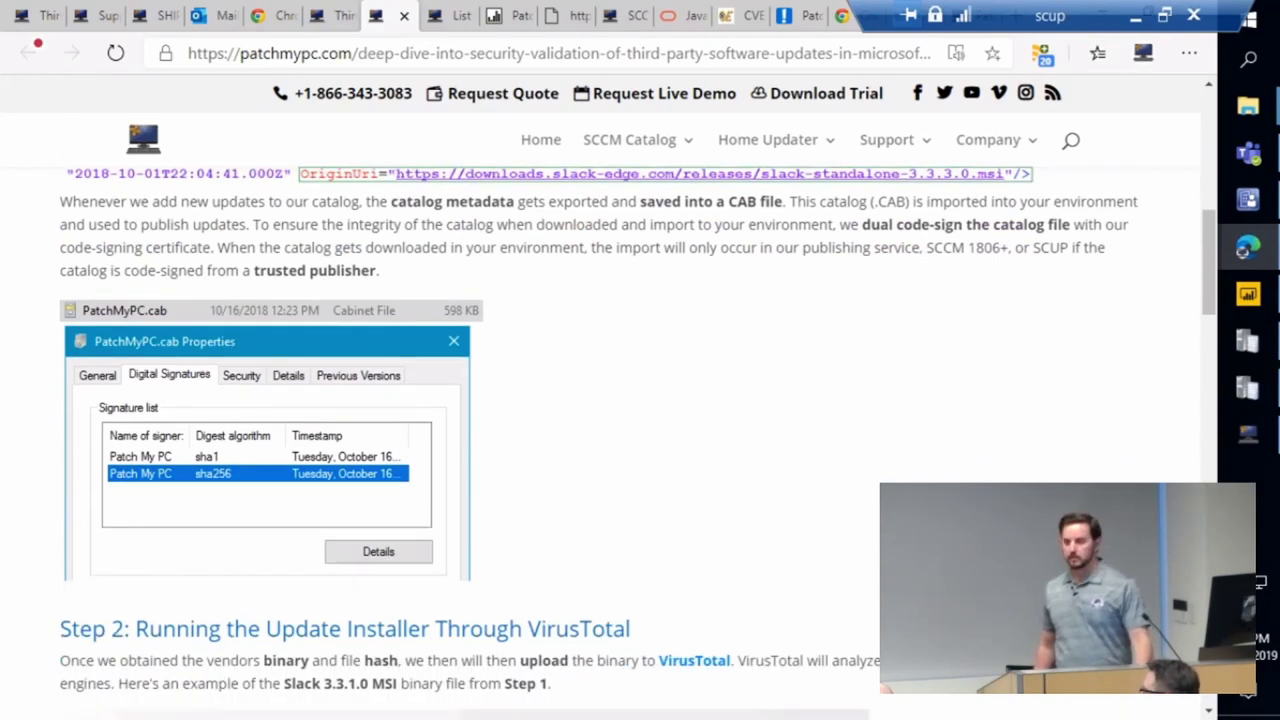
{"action": "scroll", "coordinate": [638, 442], "scroll_direction": "down", "scroll_amount": 5}
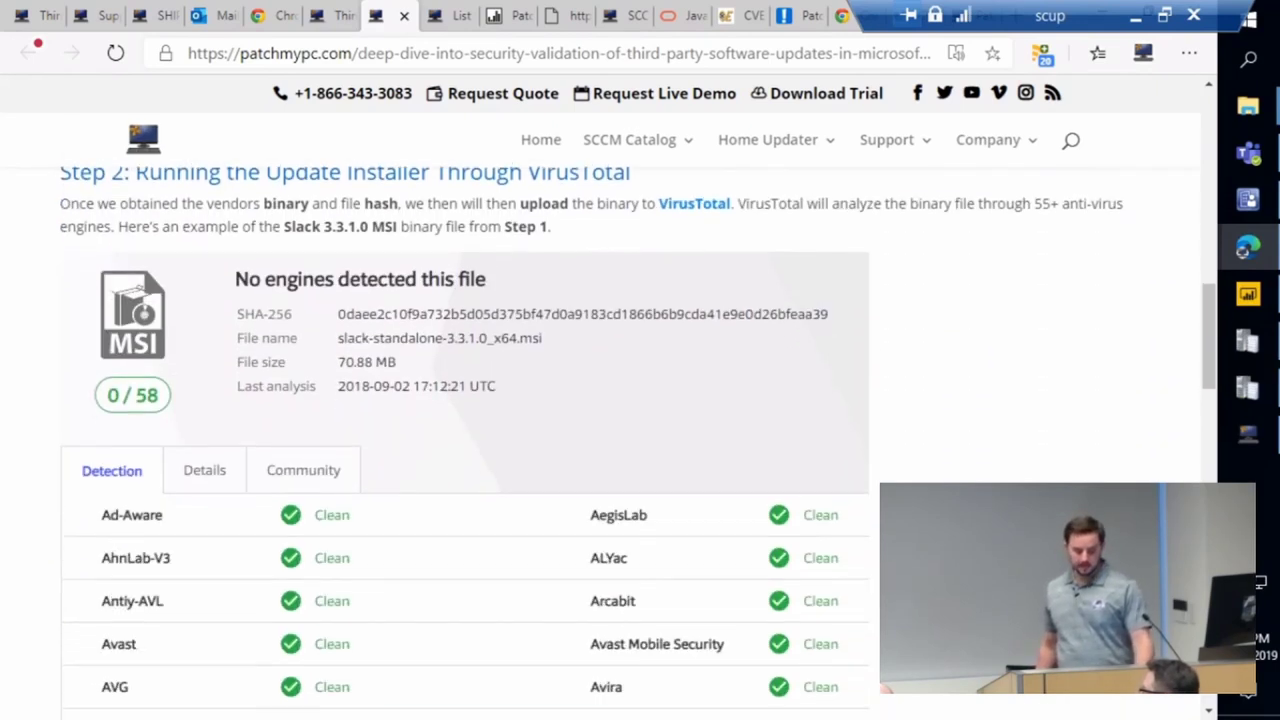
{"action": "scroll", "coordinate": [814, 355], "scroll_direction": "down", "scroll_amount": 2}
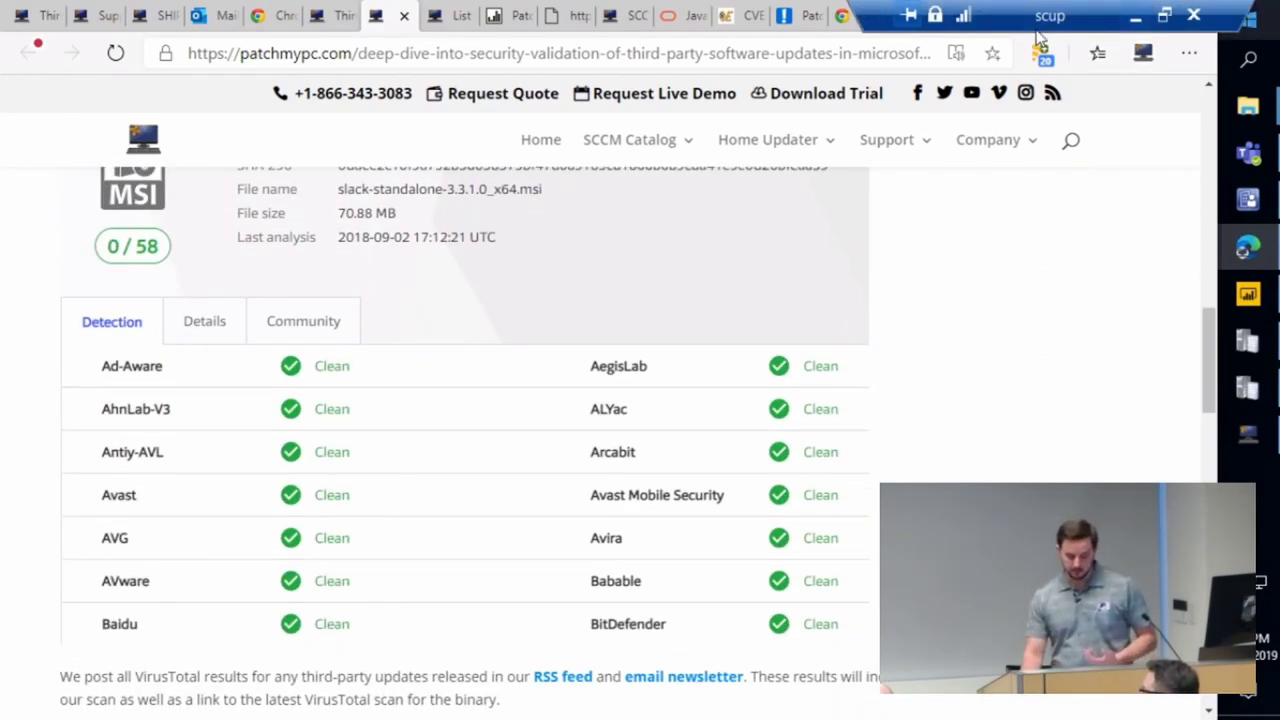
{"action": "left_click", "coordinate": [1042, 54]}
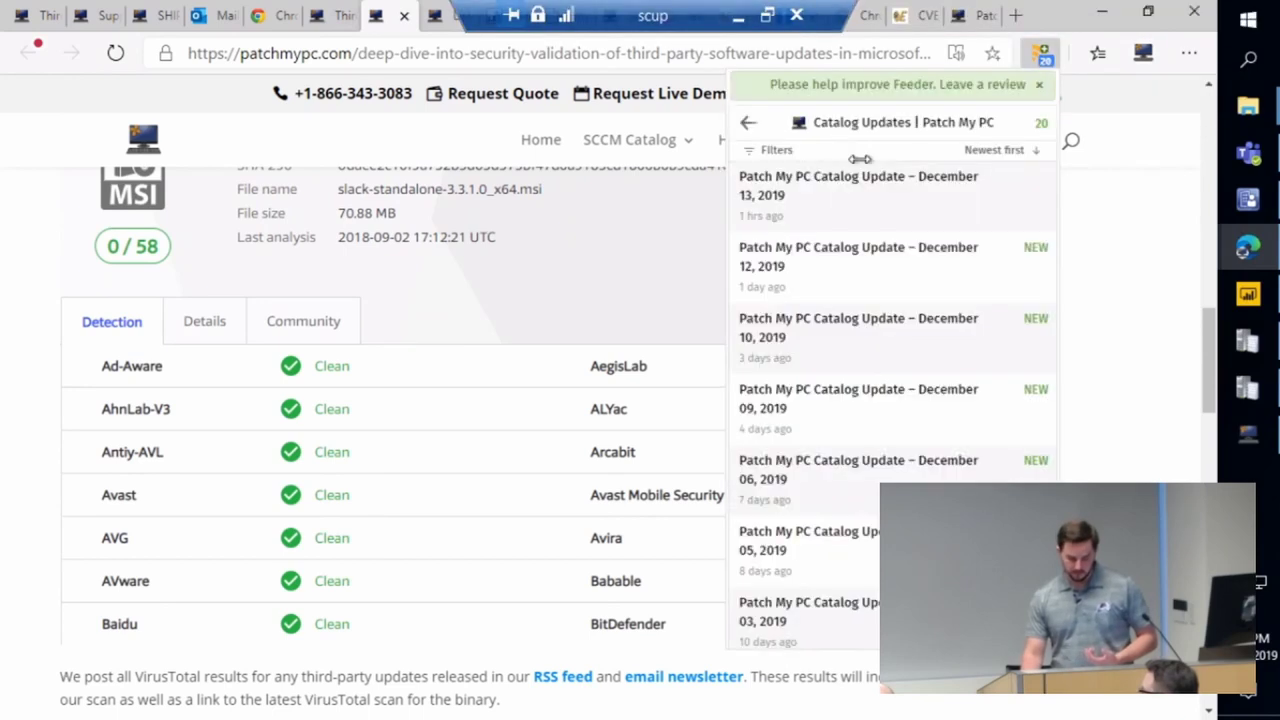
Check 8×8 Virtual Office Desktop's VirusTotal scan (0/58) in the December 13, 2019 post, then return to the domains list
{"action": "left_click", "coordinate": [866, 212]}
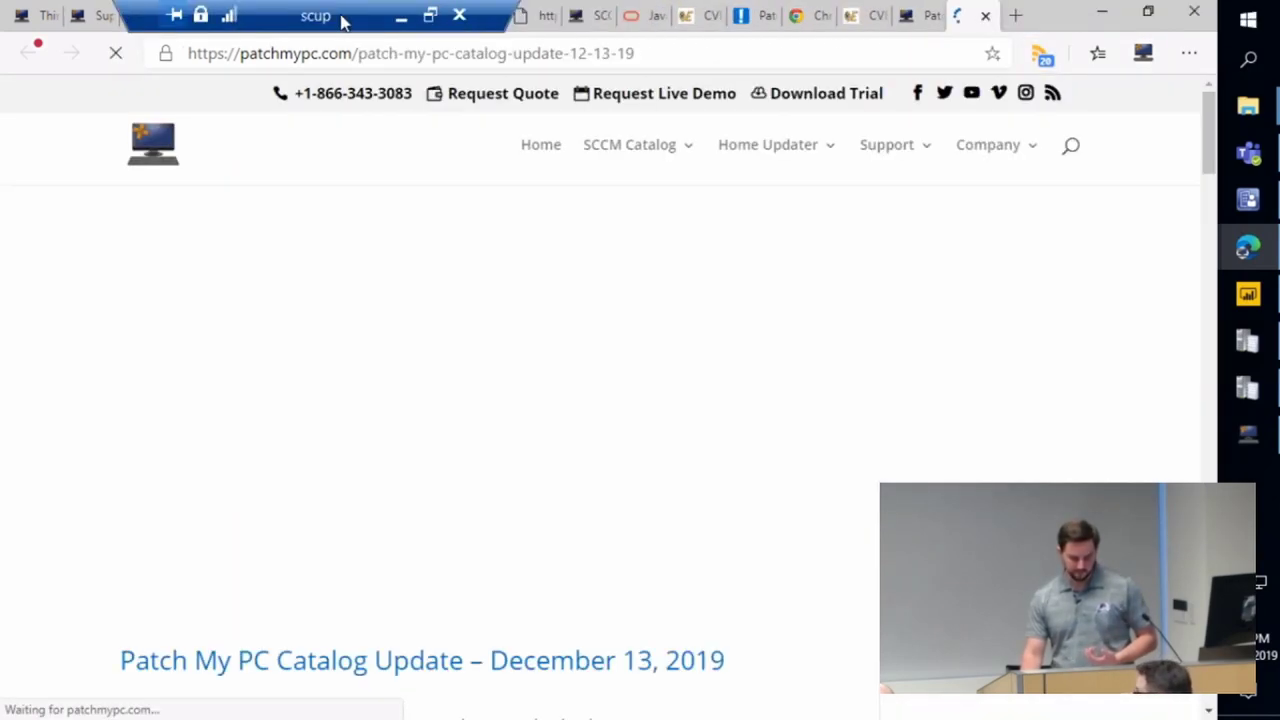
{"action": "scroll", "coordinate": [383, 430], "scroll_direction": "down", "scroll_amount": 10}
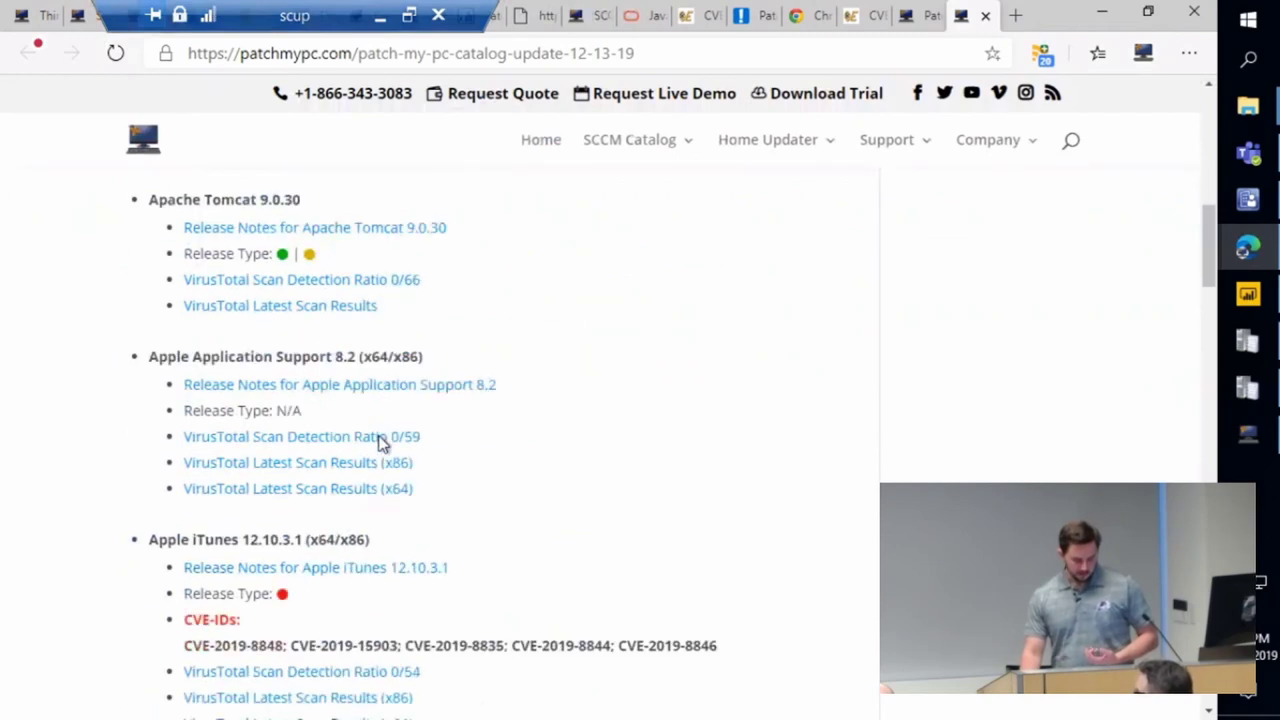
{"action": "scroll", "coordinate": [380, 440], "scroll_direction": "down", "scroll_amount": 5}
{"action": "scroll", "coordinate": [376, 368], "scroll_direction": "up", "scroll_amount": 3}
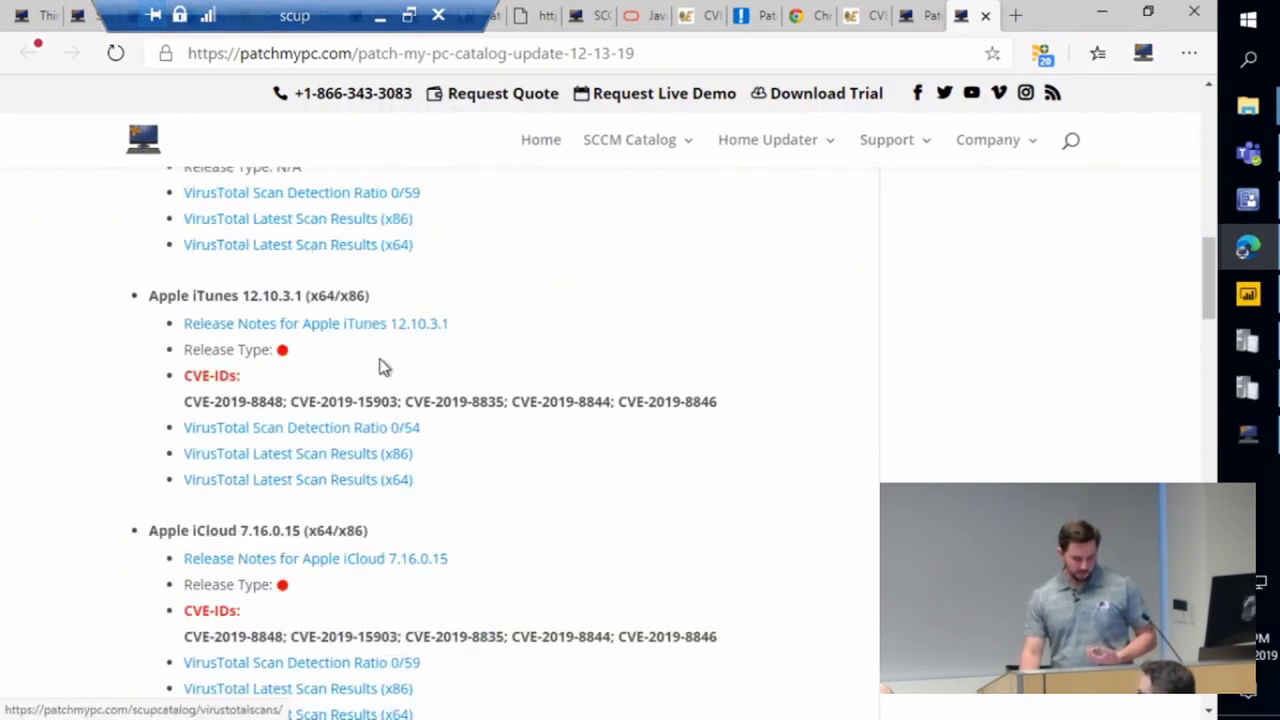
{"action": "scroll", "coordinate": [380, 365], "scroll_direction": "up", "scroll_amount": 10}
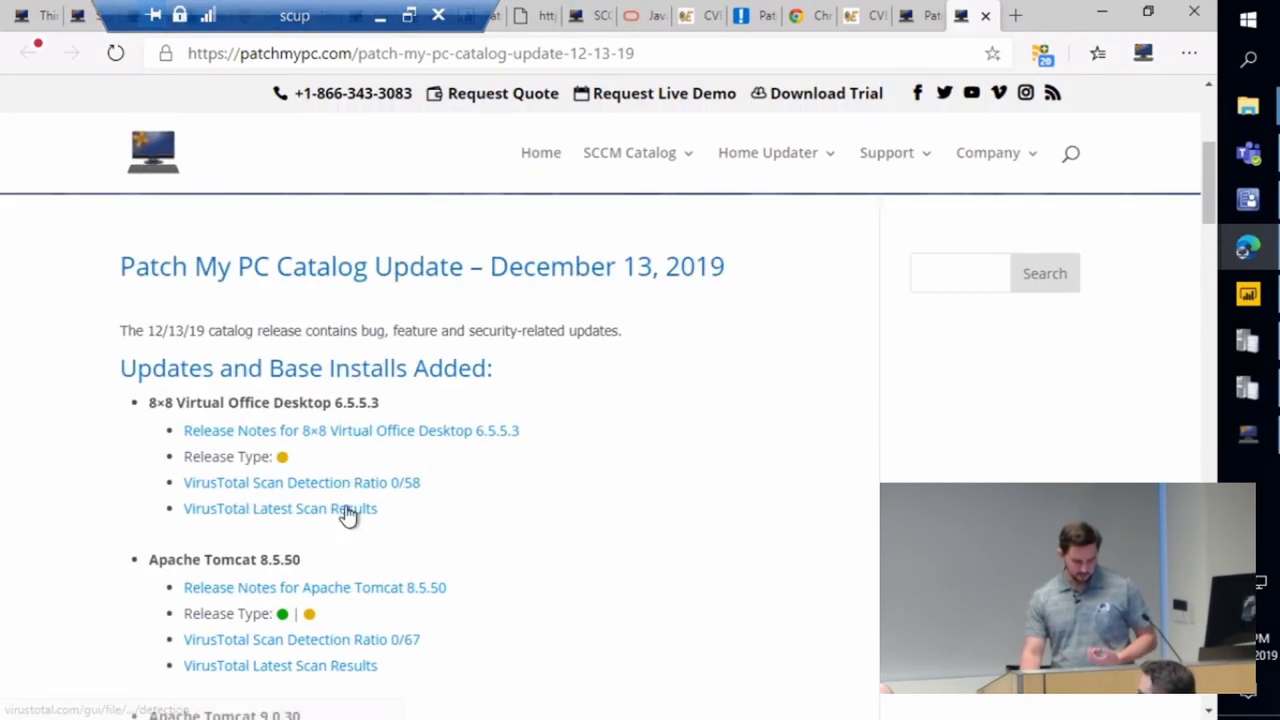
{"action": "left_click", "coordinate": [345, 512]}
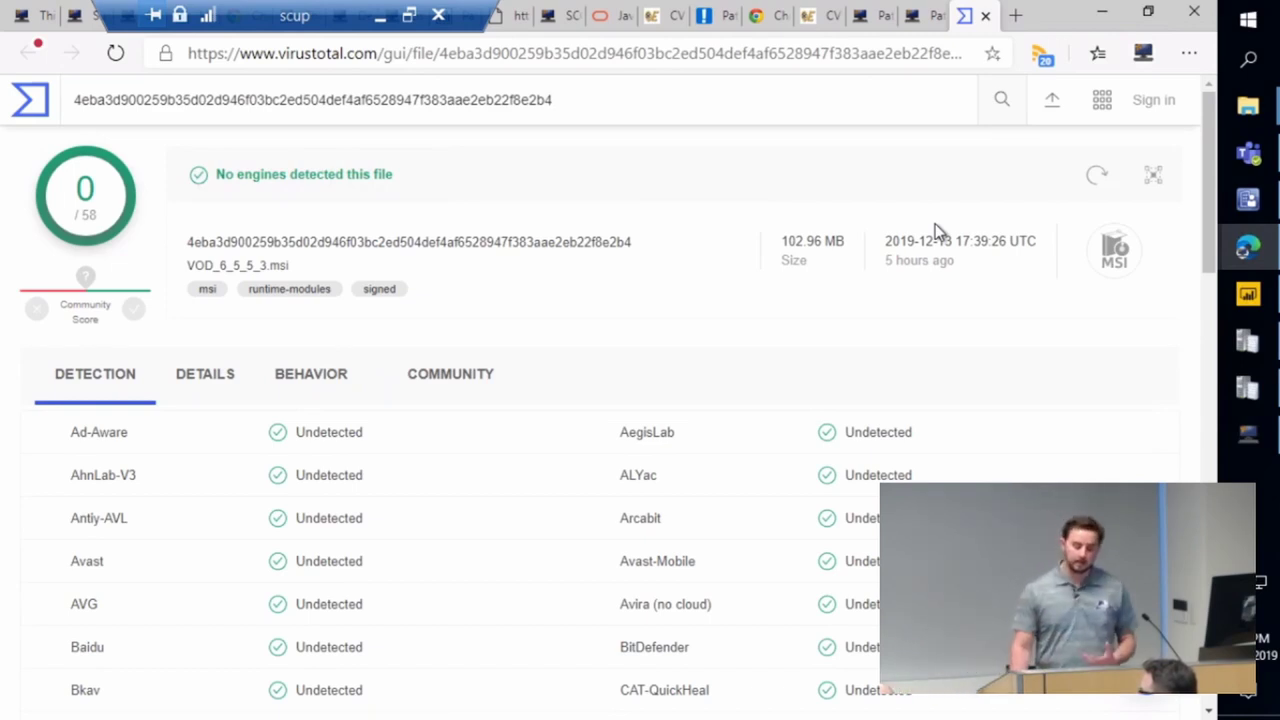
{"action": "left_click_drag", "start_coordinate": [282, 18], "coordinate": [990, 25]}
{"action": "left_click", "coordinate": [390, 17]}
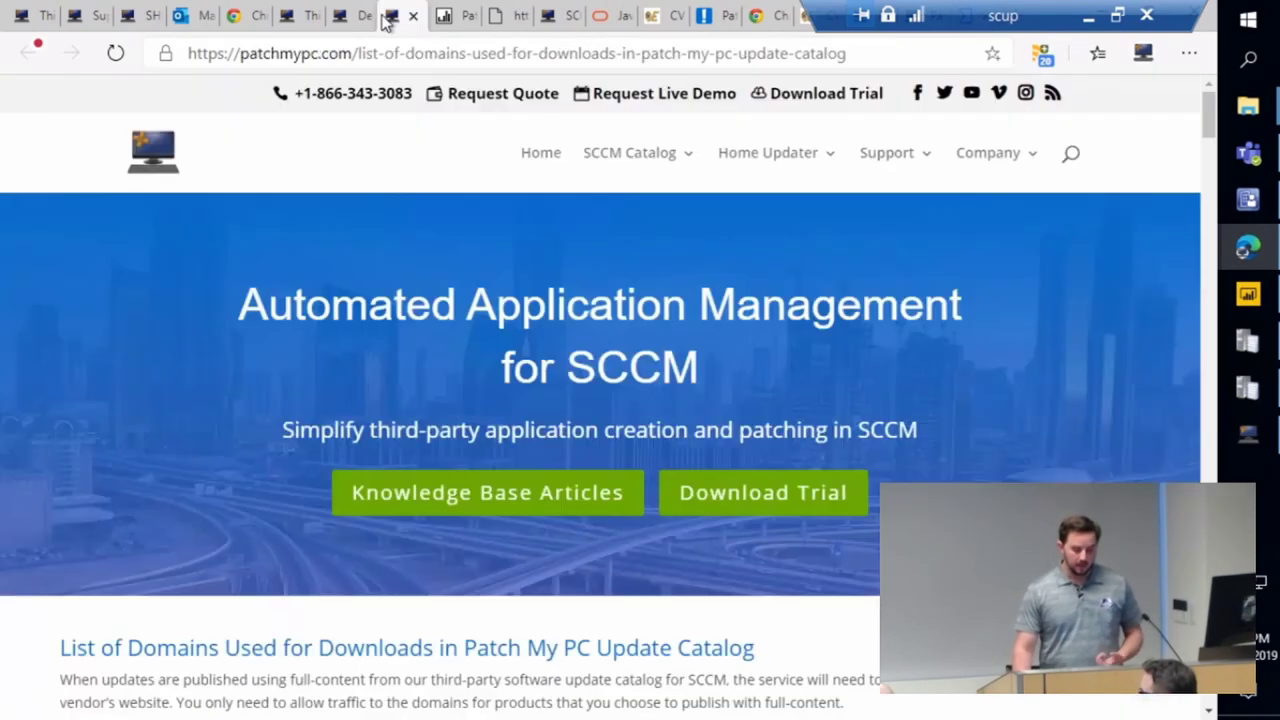
Look through the open Patch My PC tabs: security validation article, SCCM catalog page, updates feed, newsletter signup
{"action": "left_click", "coordinate": [356, 22]}
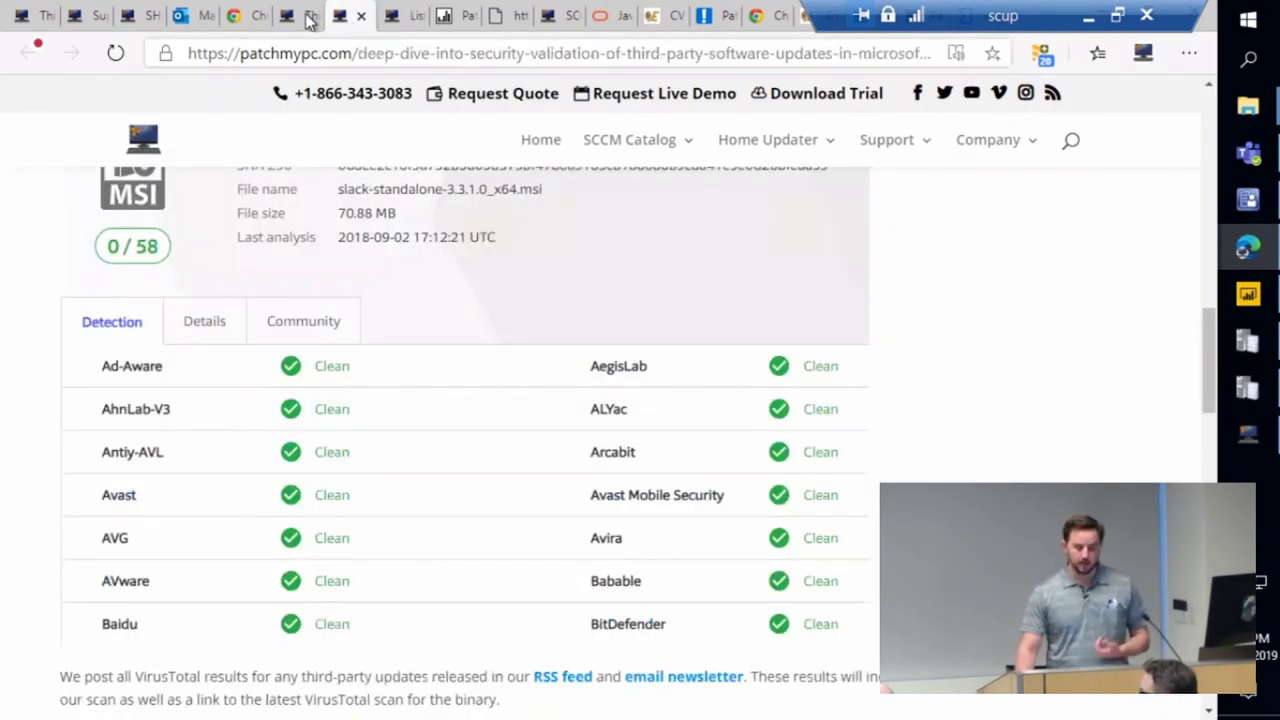
{"action": "left_click", "coordinate": [310, 20]}
{"action": "scroll", "coordinate": [420, 340], "scroll_direction": "down", "scroll_amount": 2}
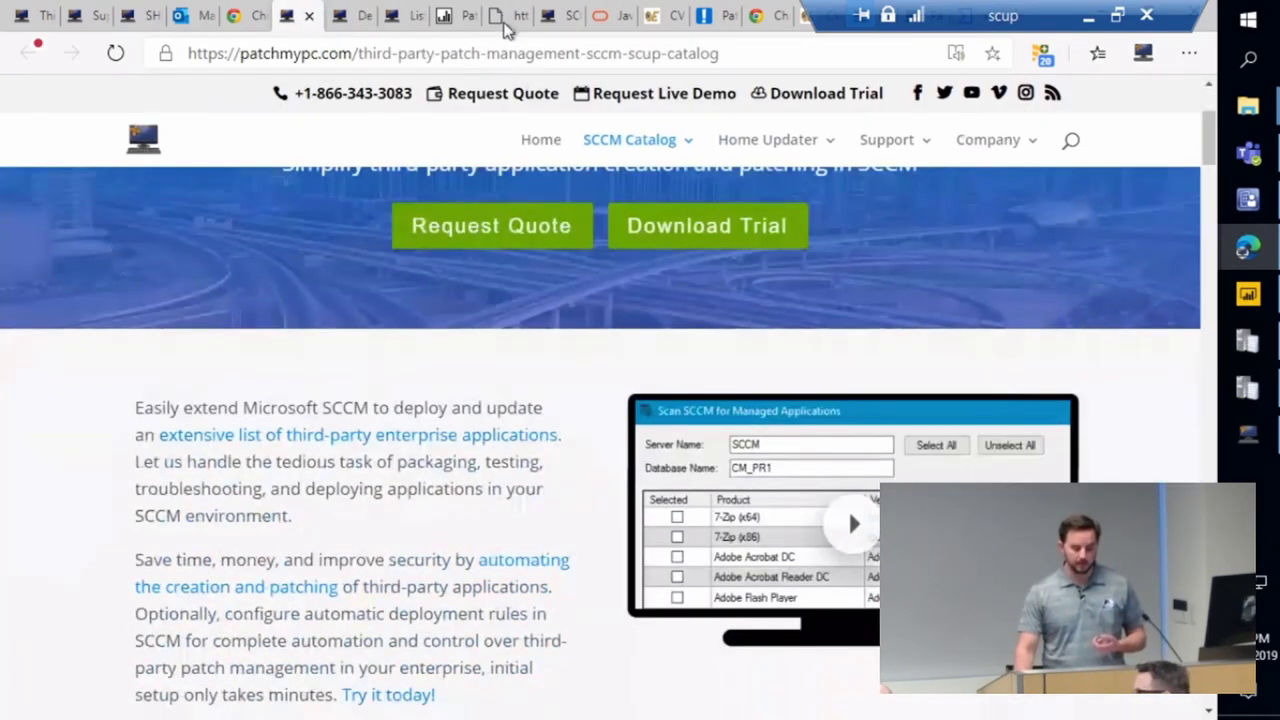
{"action": "left_click", "coordinate": [500, 22]}
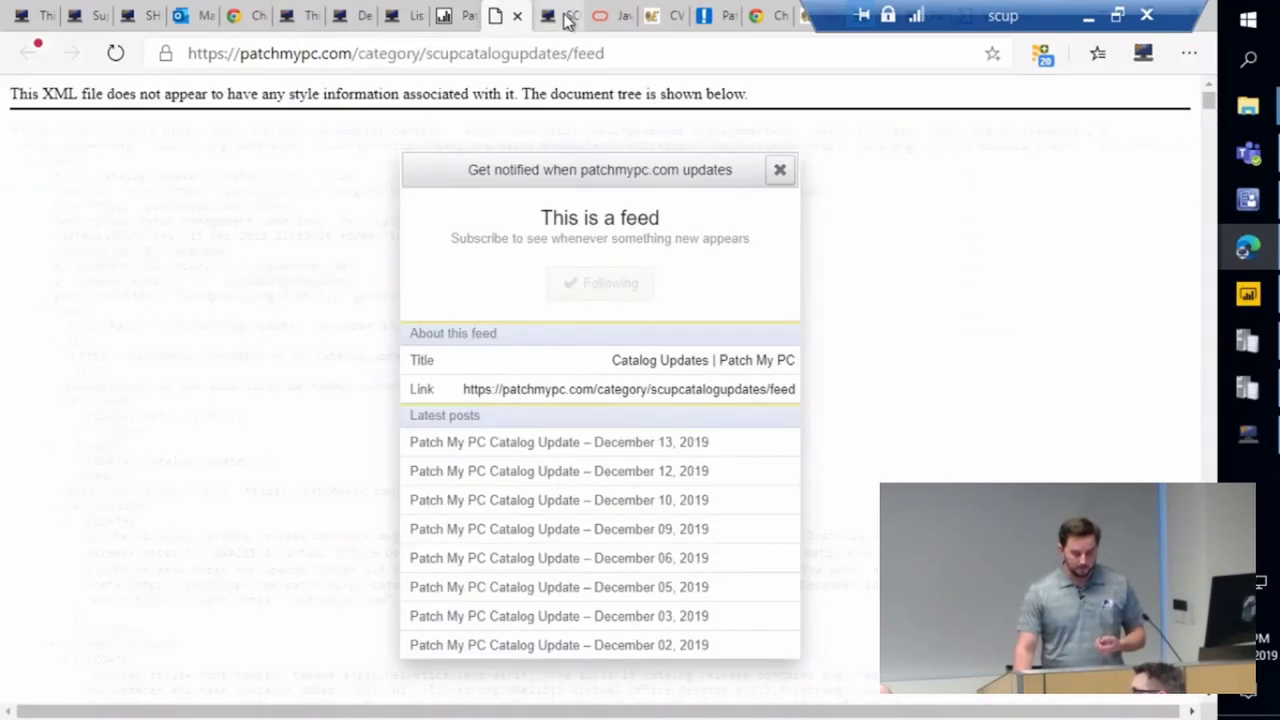
{"action": "left_click", "coordinate": [564, 18]}
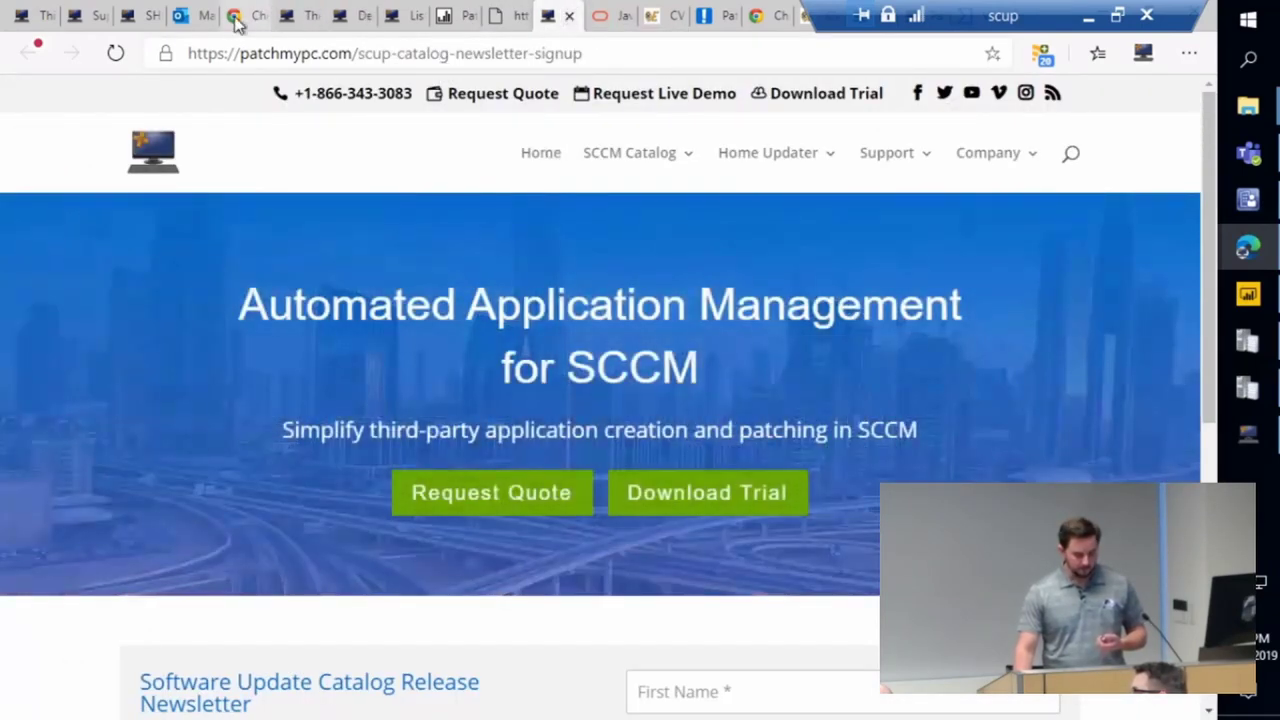
{"action": "left_click_drag", "start_coordinate": [950, 15], "coordinate": [497, 8]}
Search the Patch My PC site for 'security'
{"action": "left_click", "coordinate": [1071, 153]}
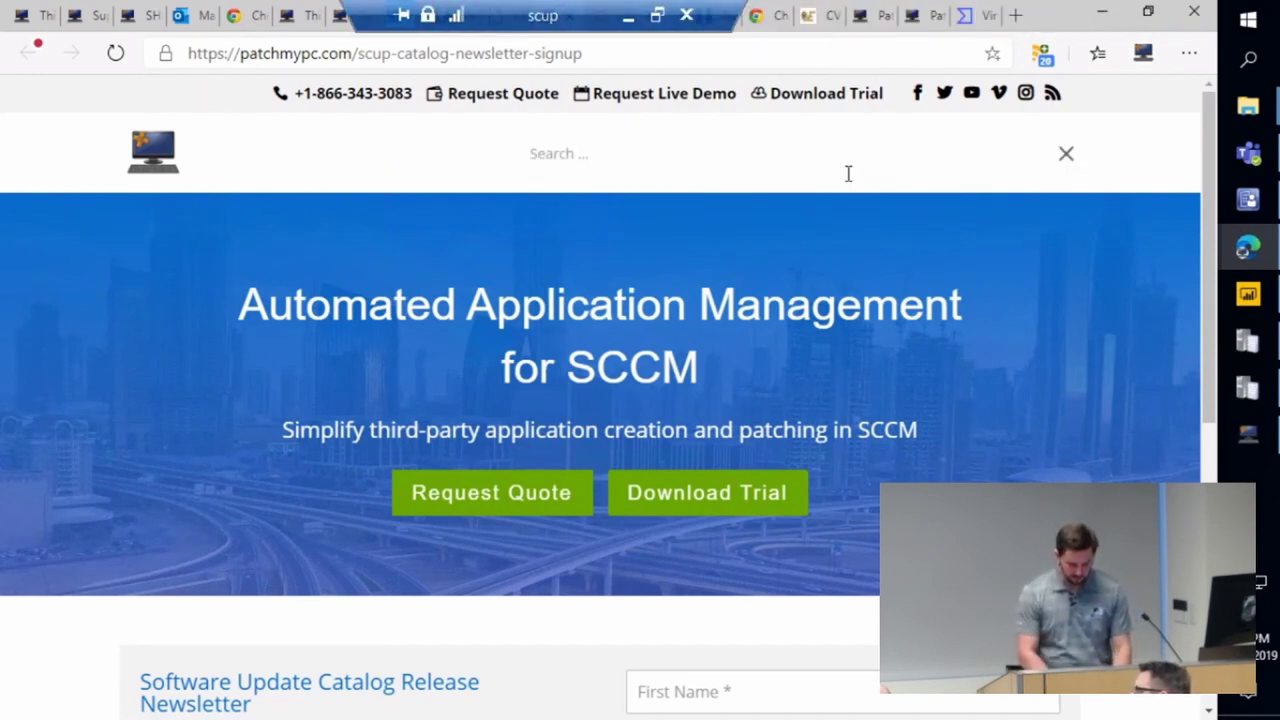
{"action": "type", "text": "security"}
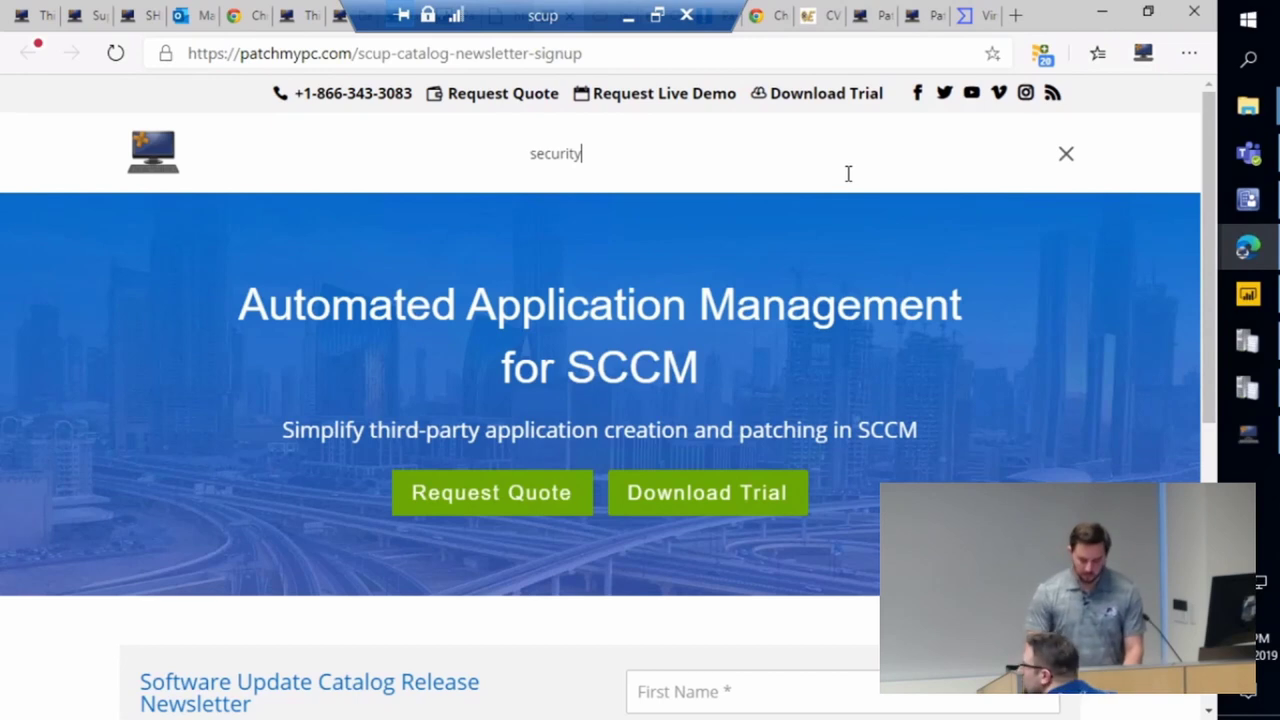
{"action": "key", "text": "Return"}
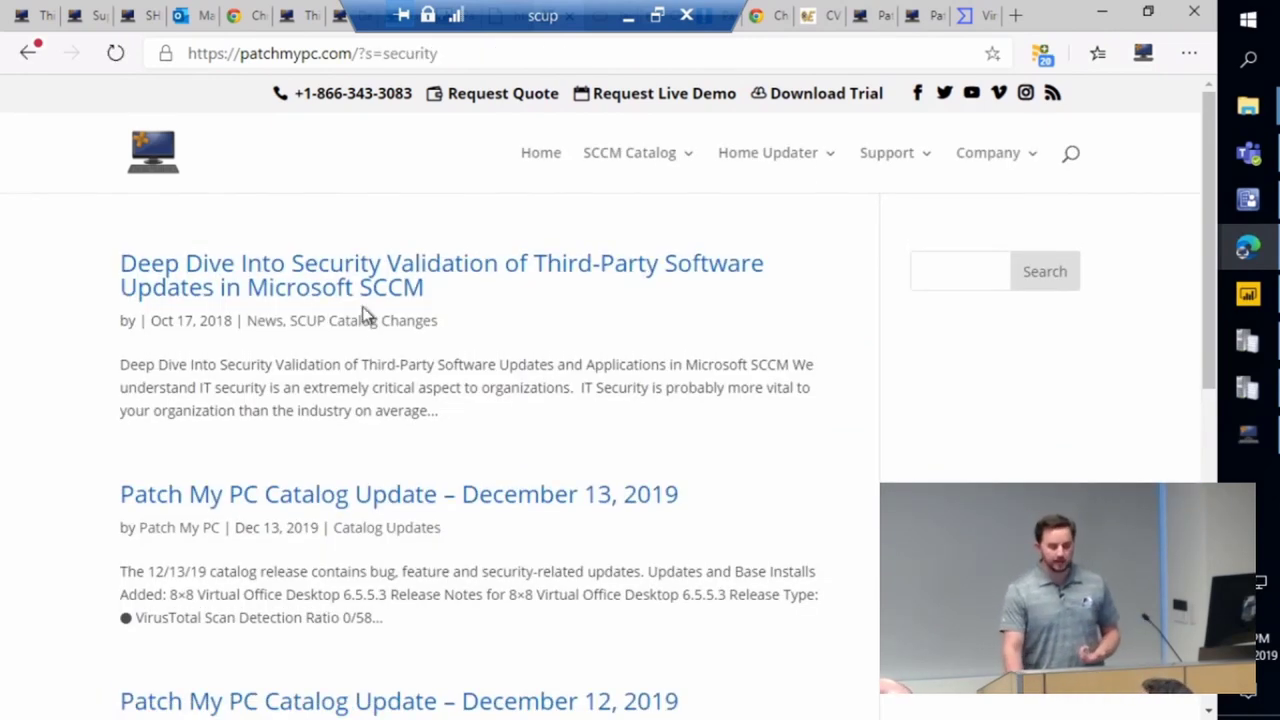
Open the 'Deep Dive Into Security Validation' result and scroll through Steps 1–4
{"action": "left_click", "coordinate": [355, 287]}
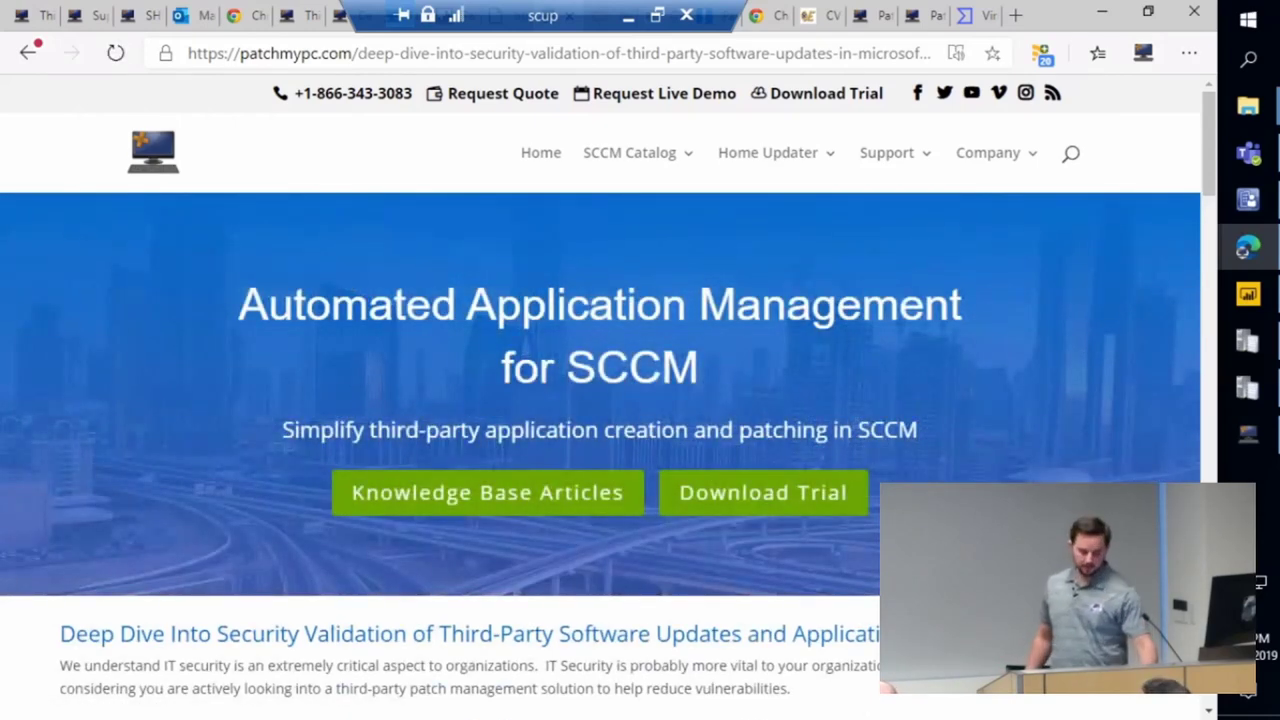
{"action": "scroll", "coordinate": [355, 283], "scroll_direction": "down", "scroll_amount": 6}
{"action": "scroll", "coordinate": [640, 440], "scroll_direction": "down", "scroll_amount": 3}
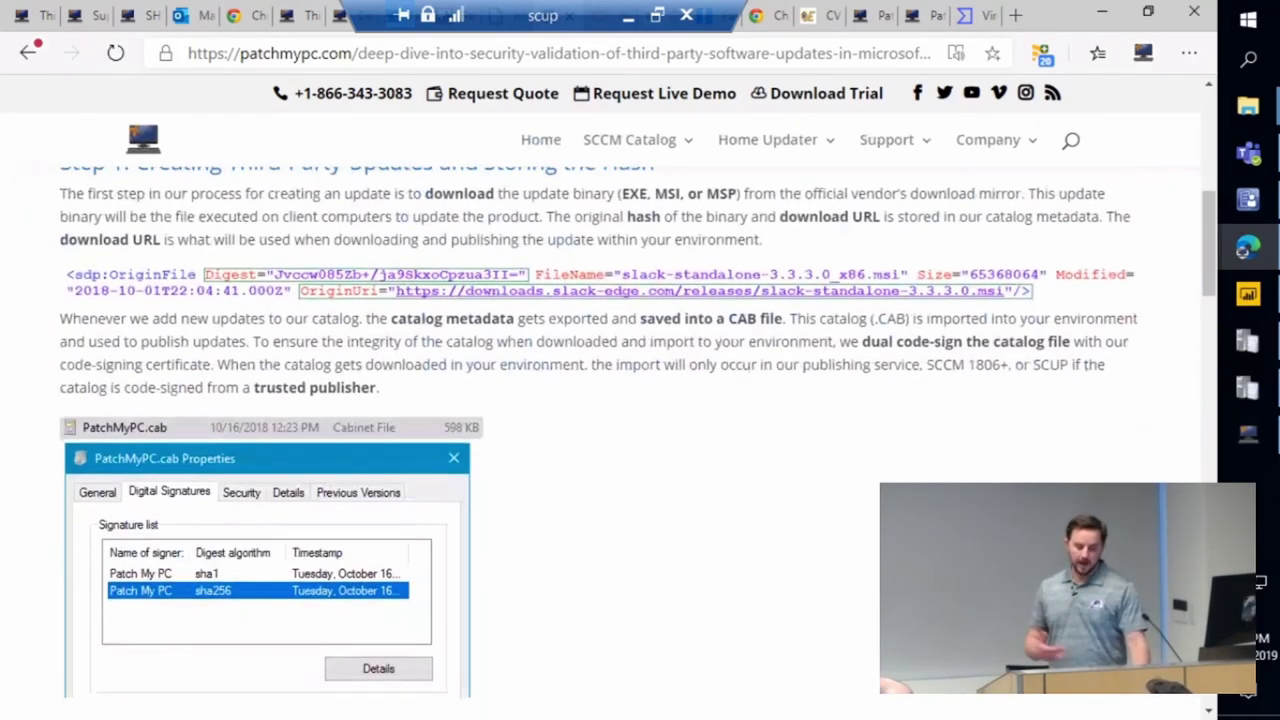
{"action": "scroll", "coordinate": [640, 440], "scroll_direction": "down", "scroll_amount": 1}
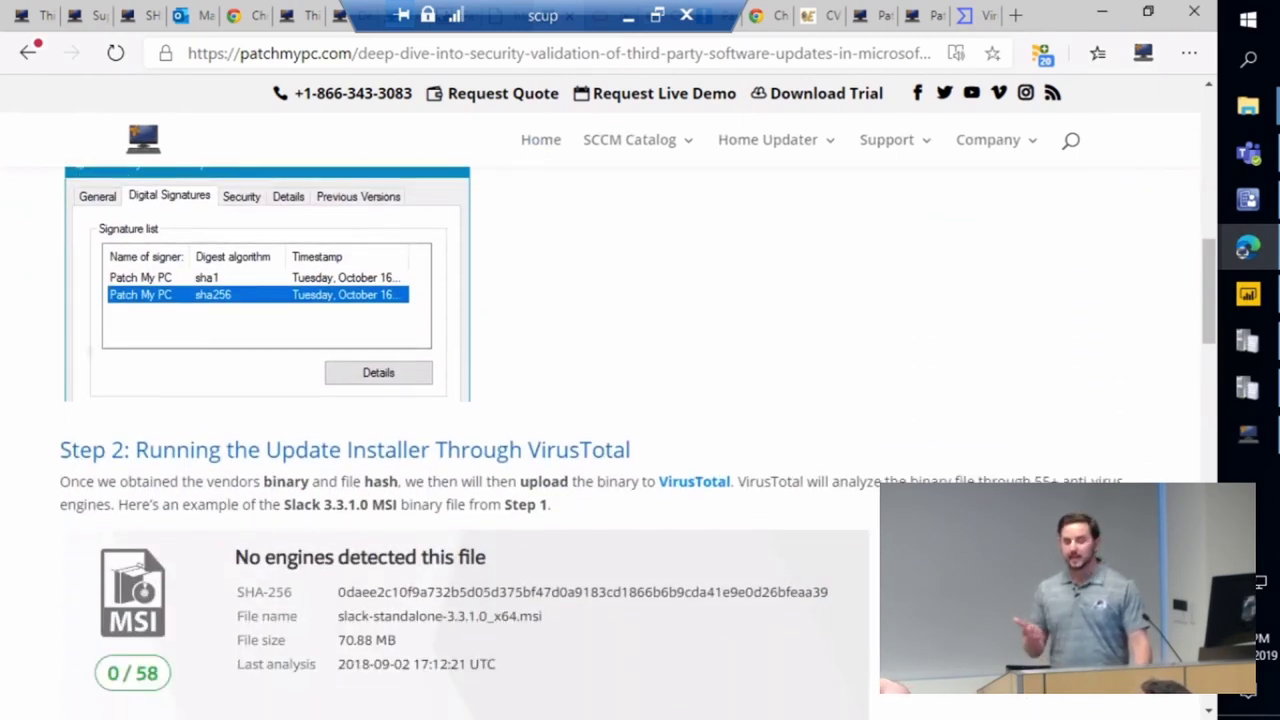
{"action": "scroll", "coordinate": [590, 440], "scroll_direction": "down", "scroll_amount": 12}
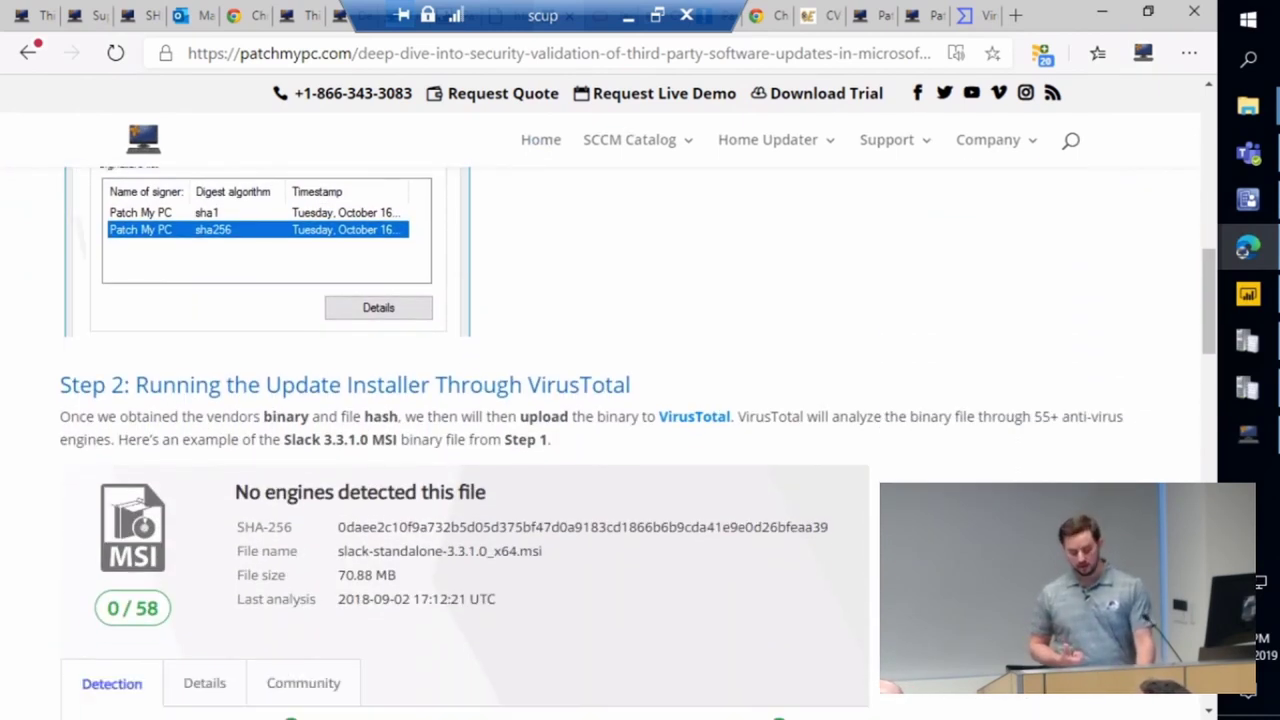
{"action": "scroll", "coordinate": [512, 420], "scroll_direction": "up", "scroll_amount": 3}
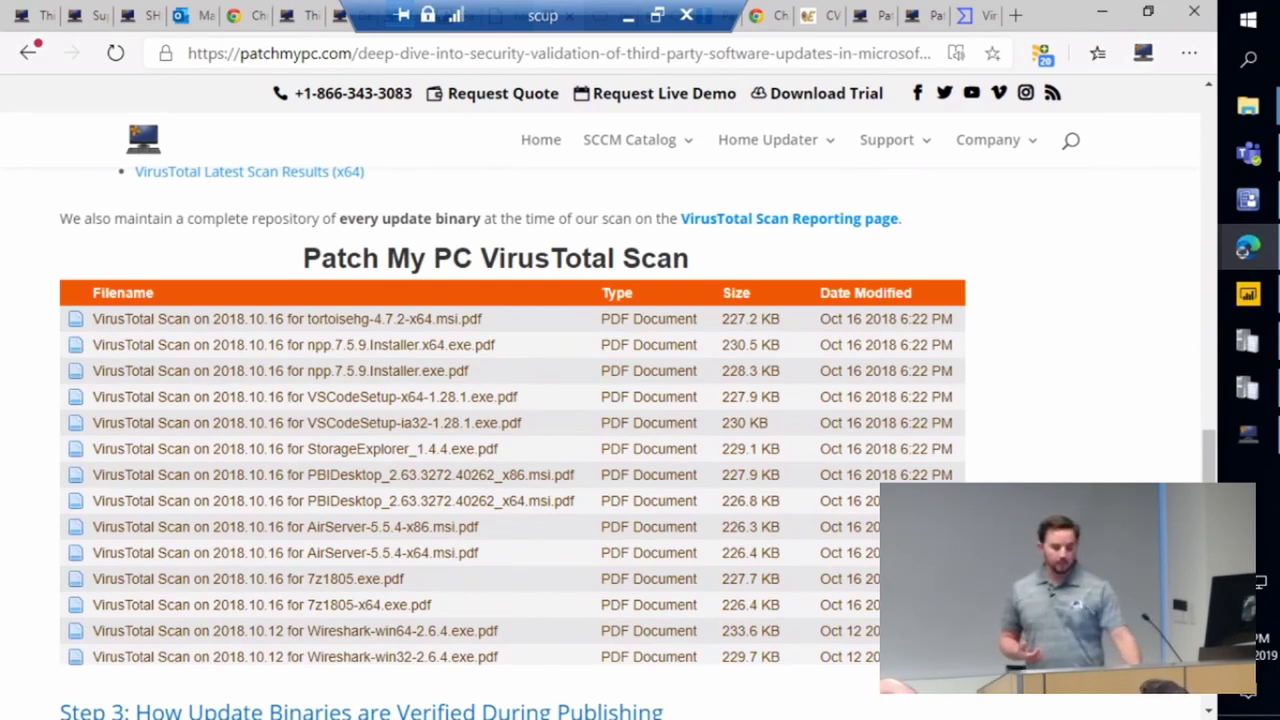
{"action": "scroll", "coordinate": [512, 420], "scroll_direction": "down", "scroll_amount": 1}
{"action": "scroll", "coordinate": [512, 420], "scroll_direction": "down", "scroll_amount": 3}
{"action": "scroll", "coordinate": [512, 420], "scroll_direction": "down", "scroll_amount": 1}
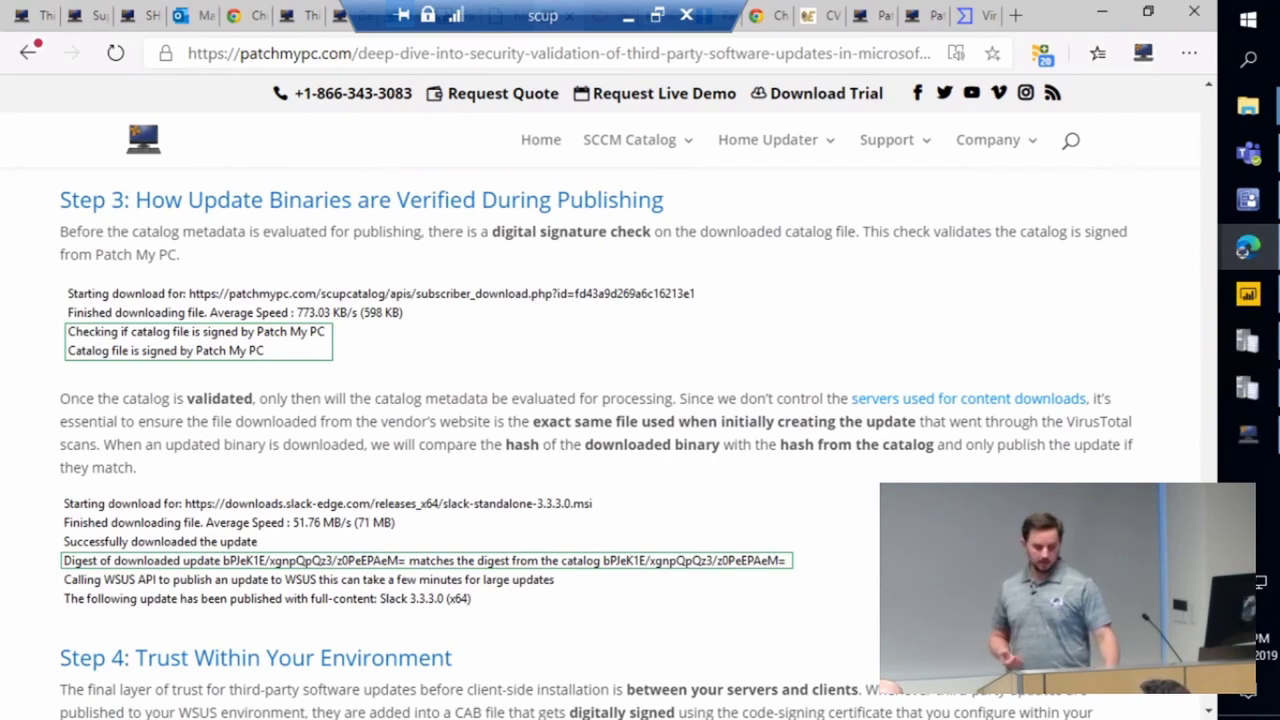
{"action": "scroll", "coordinate": [582, 438], "scroll_direction": "down", "scroll_amount": 4}
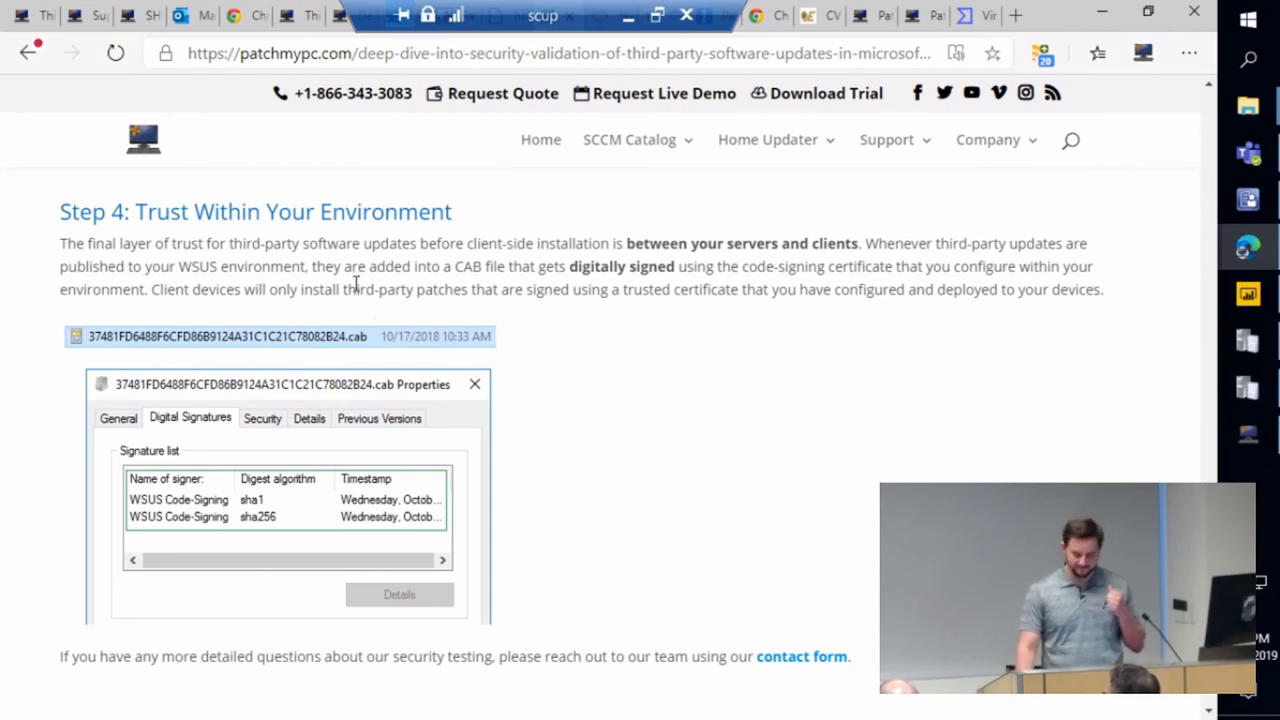
Rearrange the Edge tabs and return to the deep dive's Step 4 showing the WSUS Code-Signing CAB
{"action": "left_click_drag", "start_coordinate": [548, 25], "coordinate": [1060, 18]}
{"action": "left_click", "coordinate": [1105, 15]}
{"action": "left_click", "coordinate": [763, 14]}
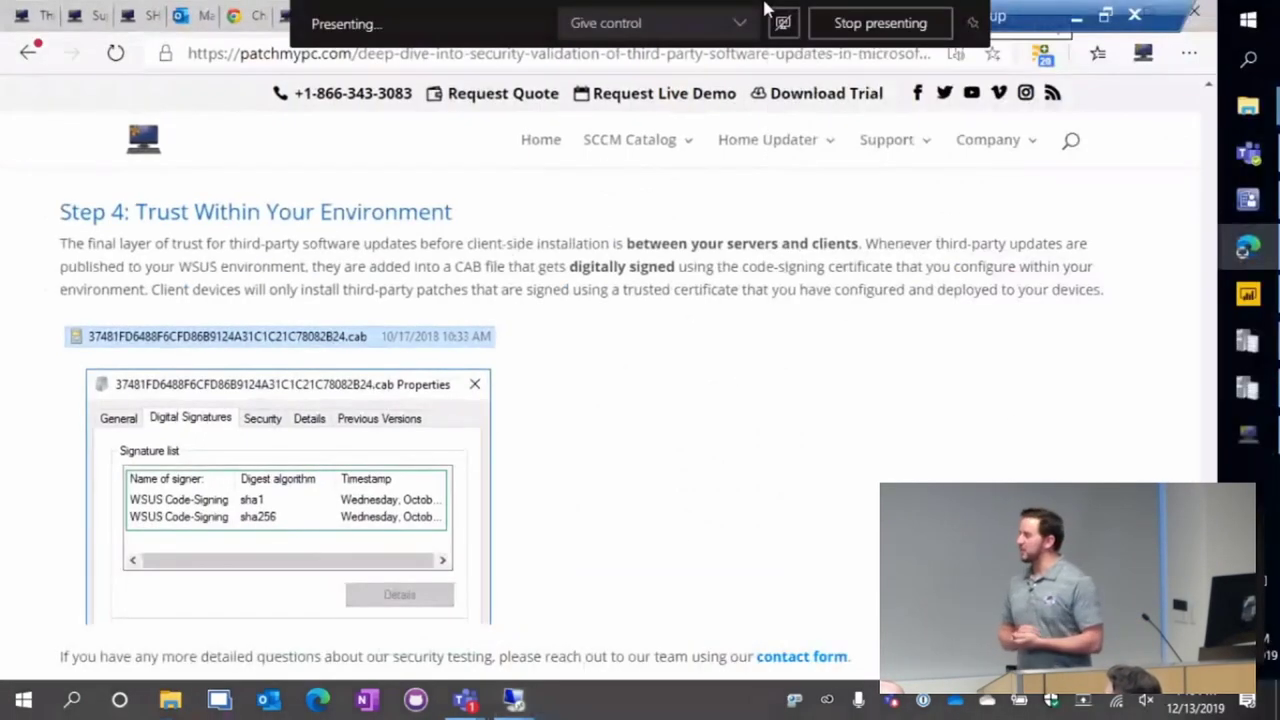
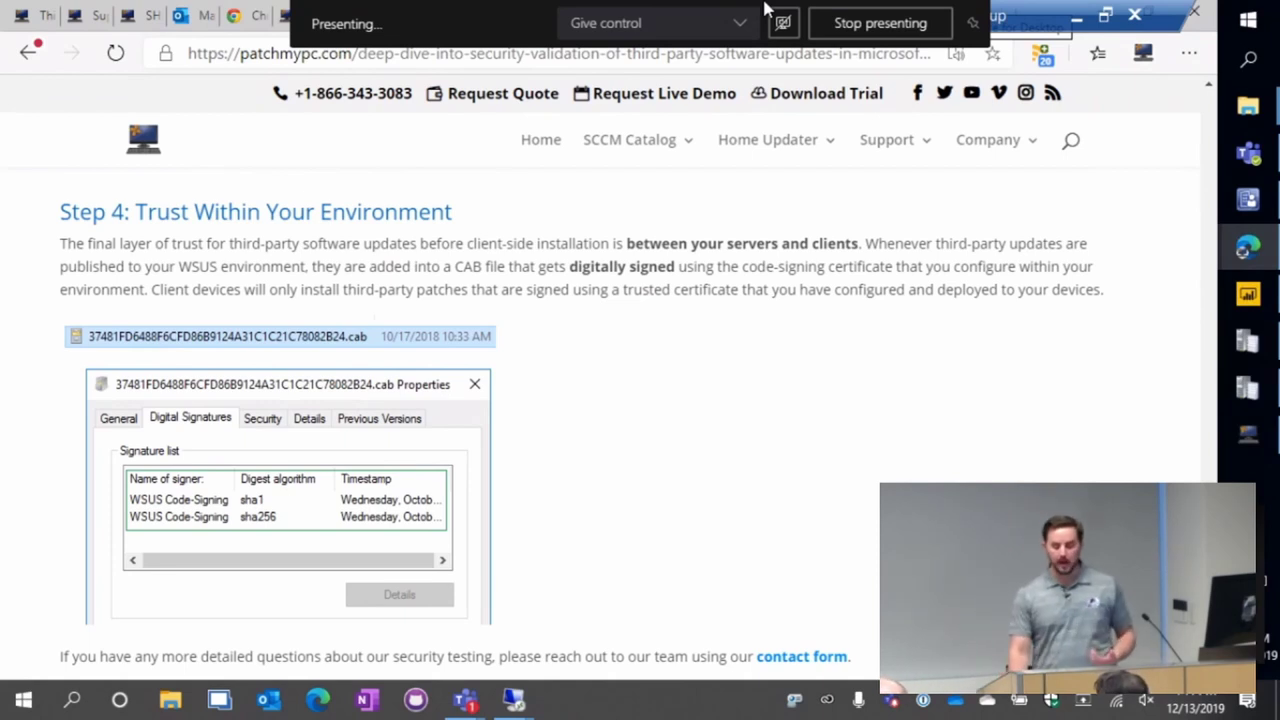
In the Configuration Manager console, list the third-party software update catalogs under Software Library
{"action": "left_click", "coordinate": [1248, 203]}
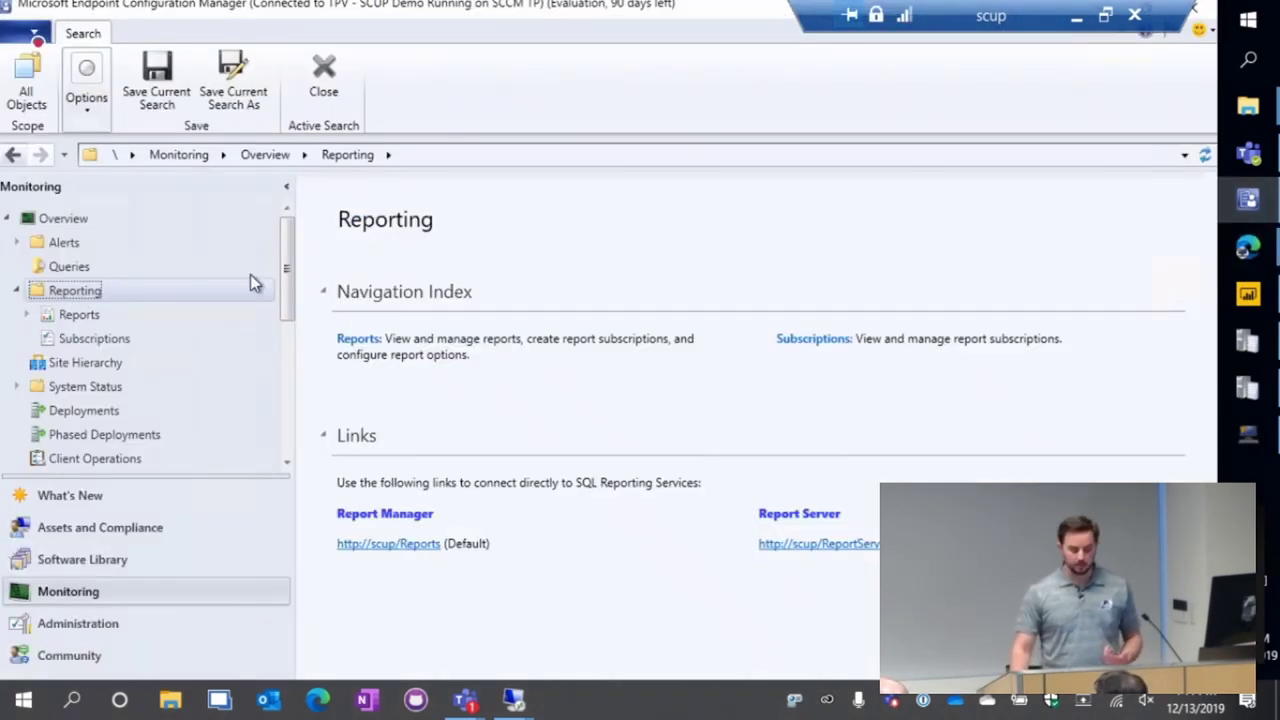
{"action": "scroll", "coordinate": [118, 443], "scroll_direction": "down", "scroll_amount": 2}
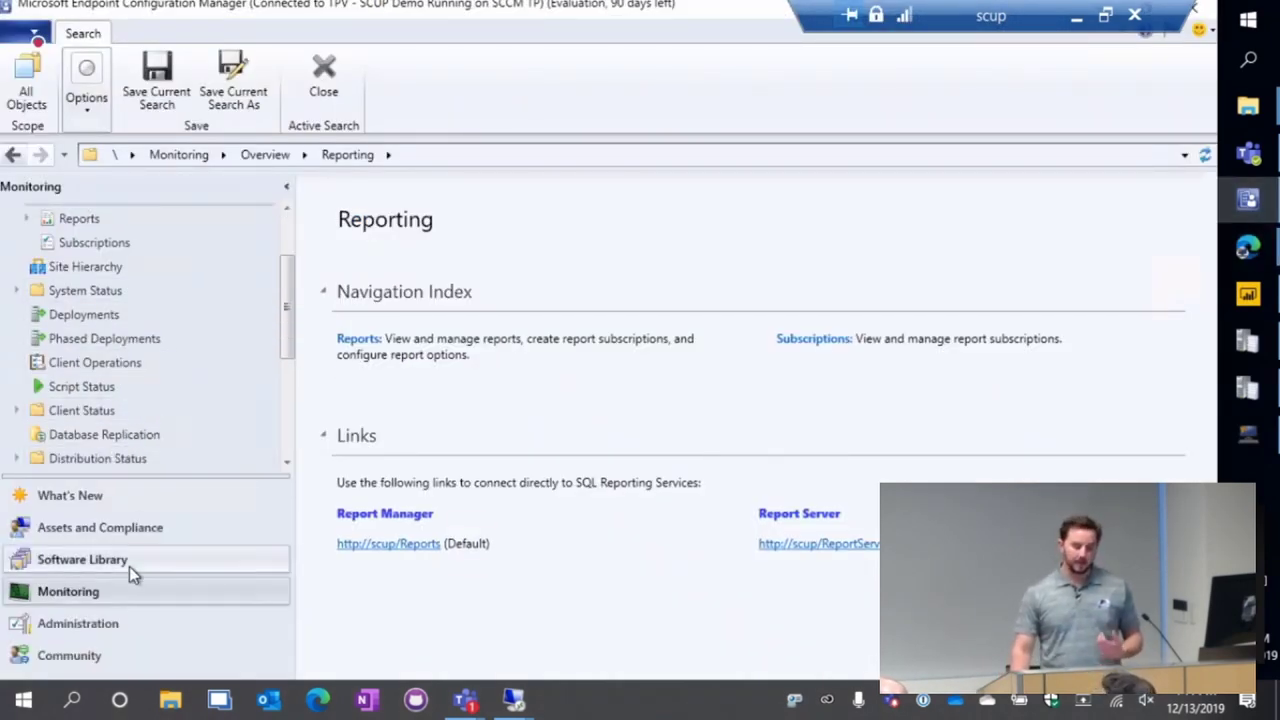
{"action": "left_click", "coordinate": [129, 560]}
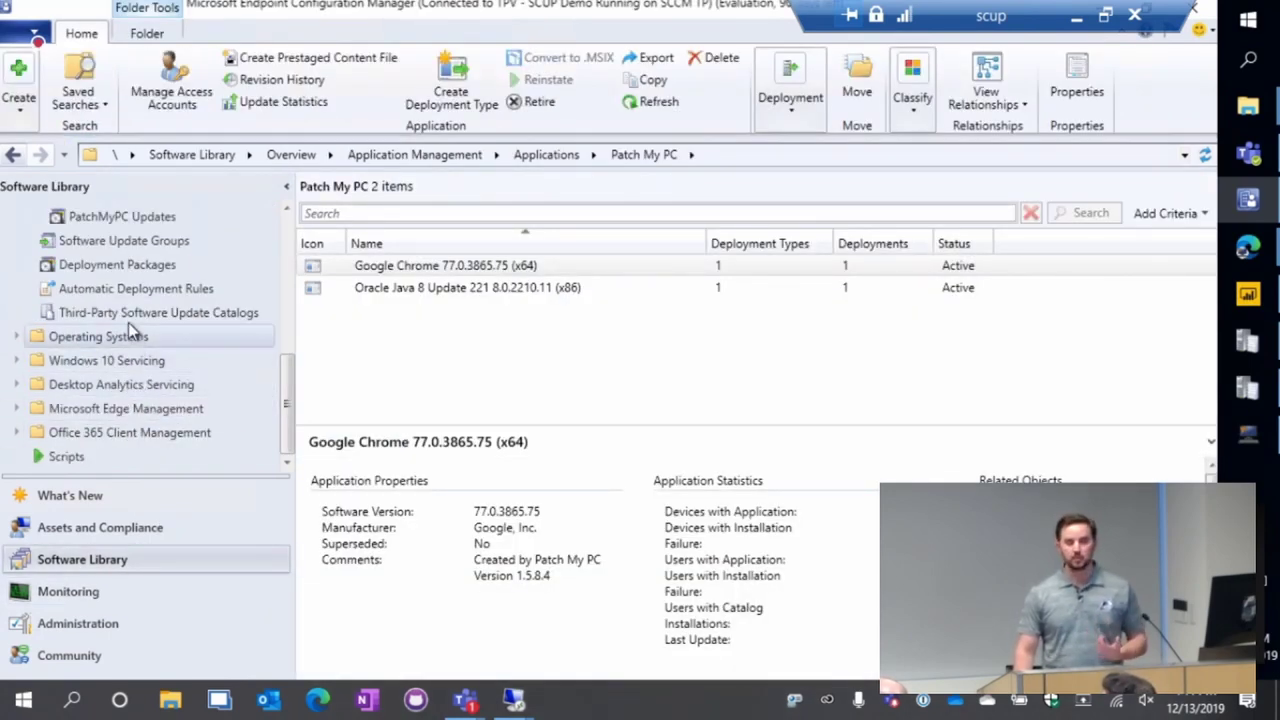
{"action": "scroll", "coordinate": [158, 319], "scroll_direction": "up", "scroll_amount": 1}
{"action": "left_click", "coordinate": [177, 360]}
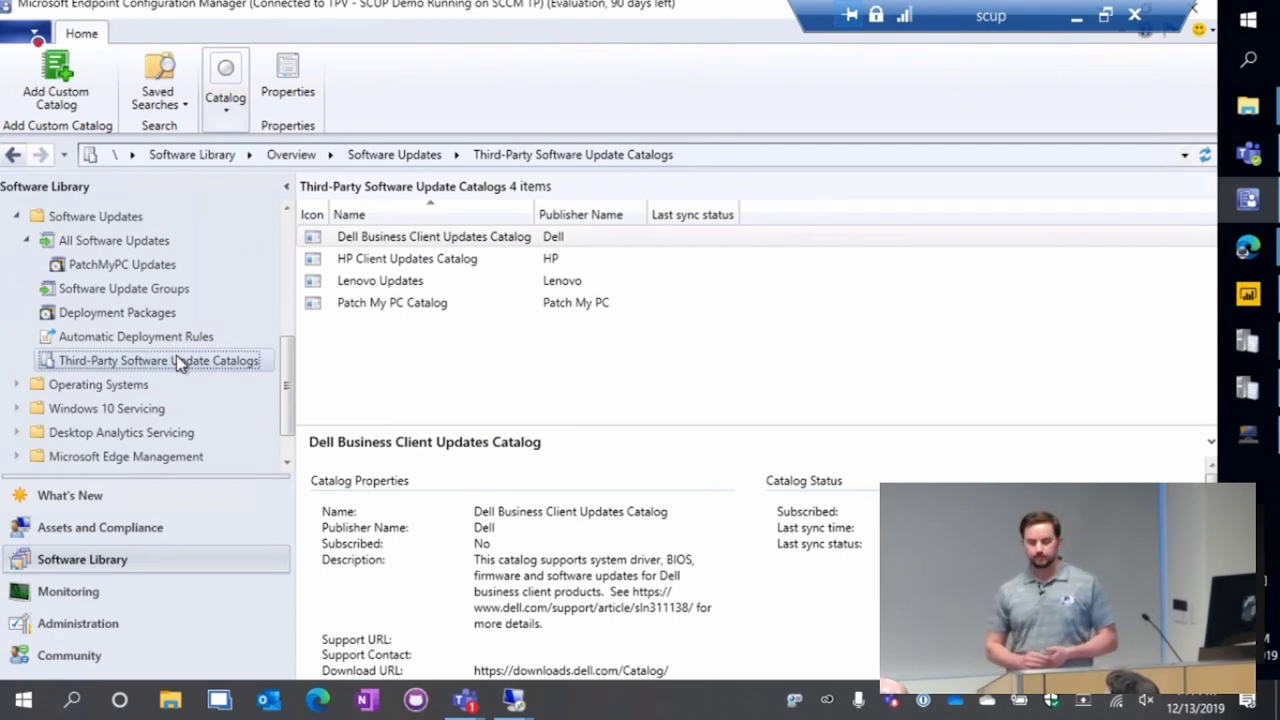
Back in the browser, open SCCM Catalog Overview and jump to the Basic/Enterprise/Enterprise Plus comparison table
{"action": "left_click", "coordinate": [1247, 248]}
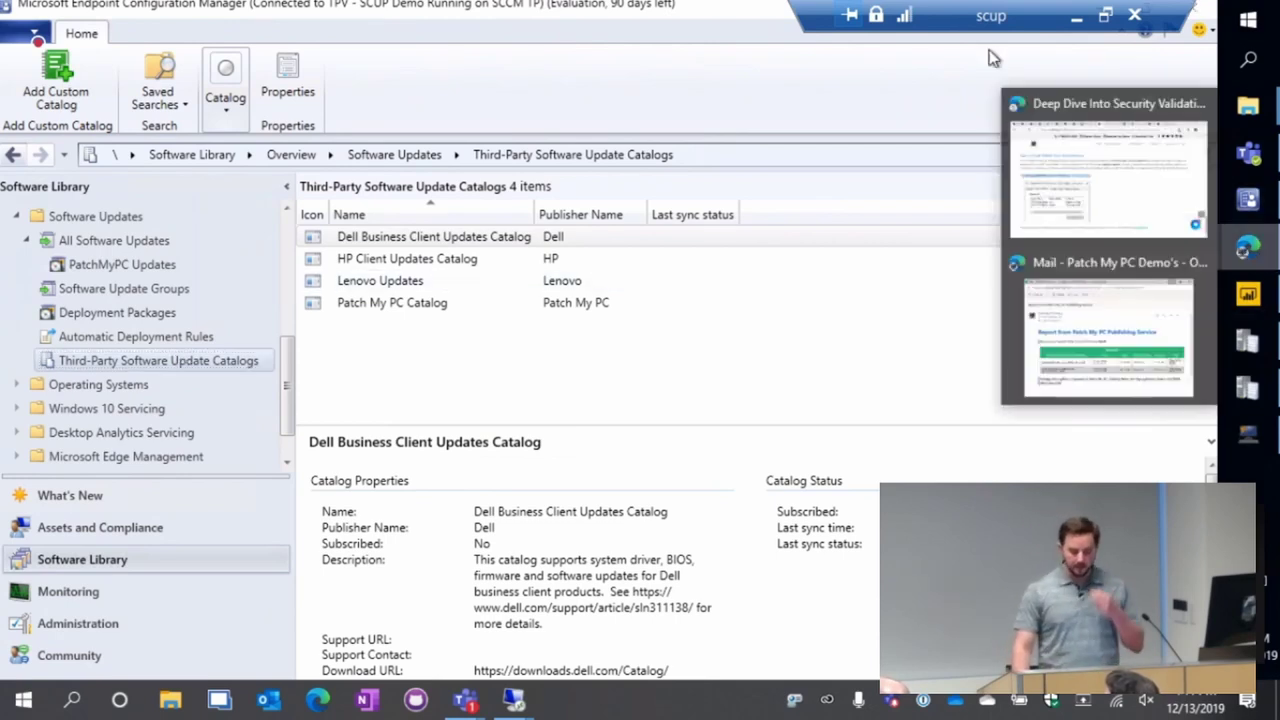
{"action": "left_click", "coordinate": [1110, 165]}
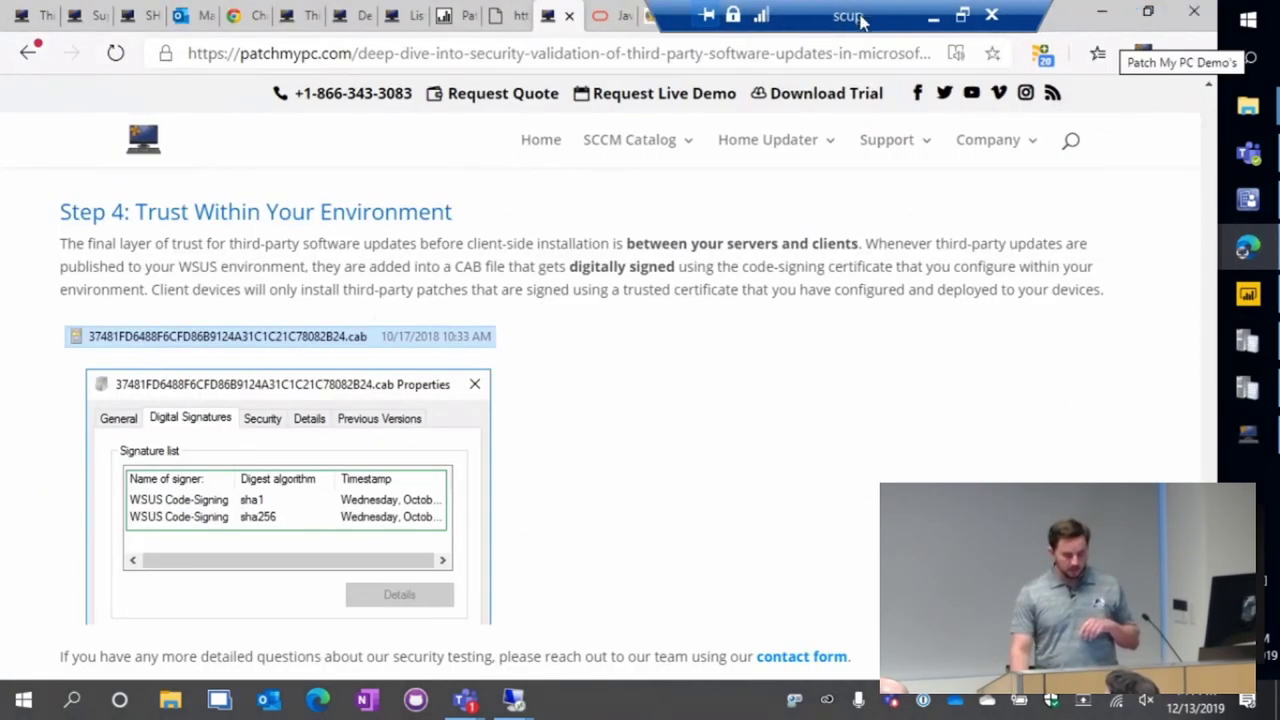
{"action": "mouse_move", "coordinate": [646, 157]}
{"action": "left_click", "coordinate": [665, 216]}
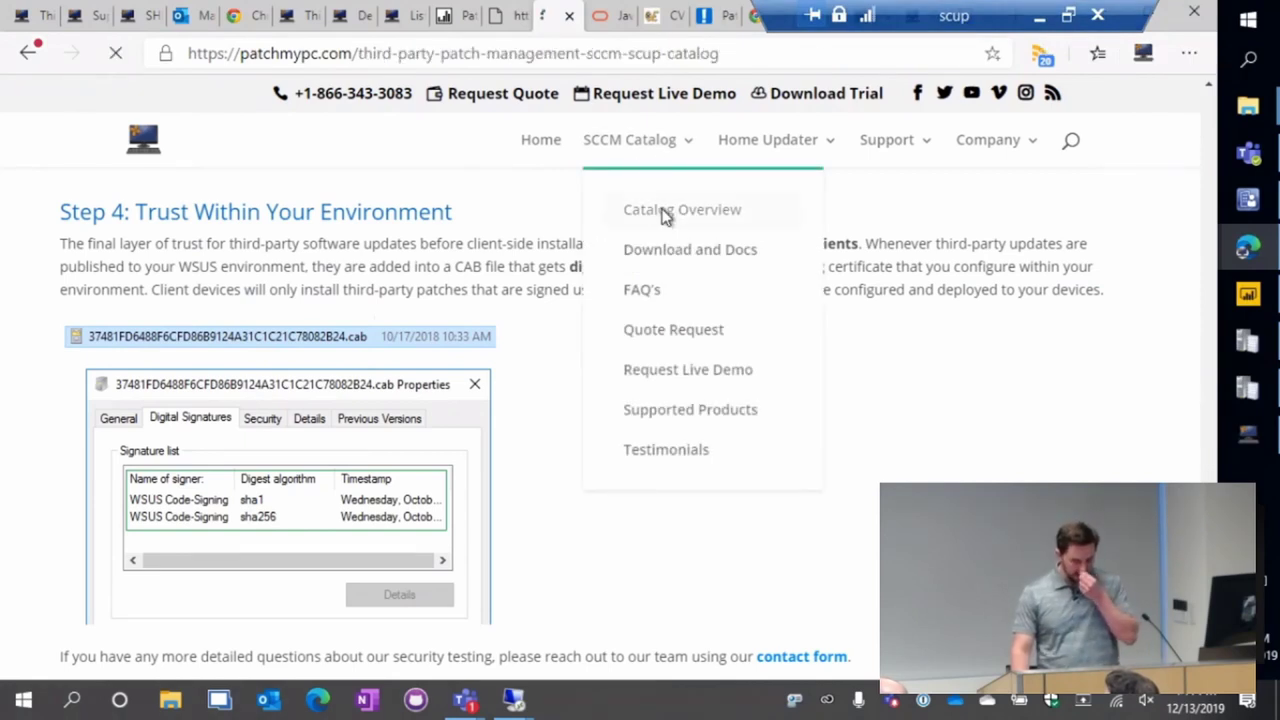
{"action": "scroll", "coordinate": [745, 383], "scroll_direction": "down", "scroll_amount": 15}
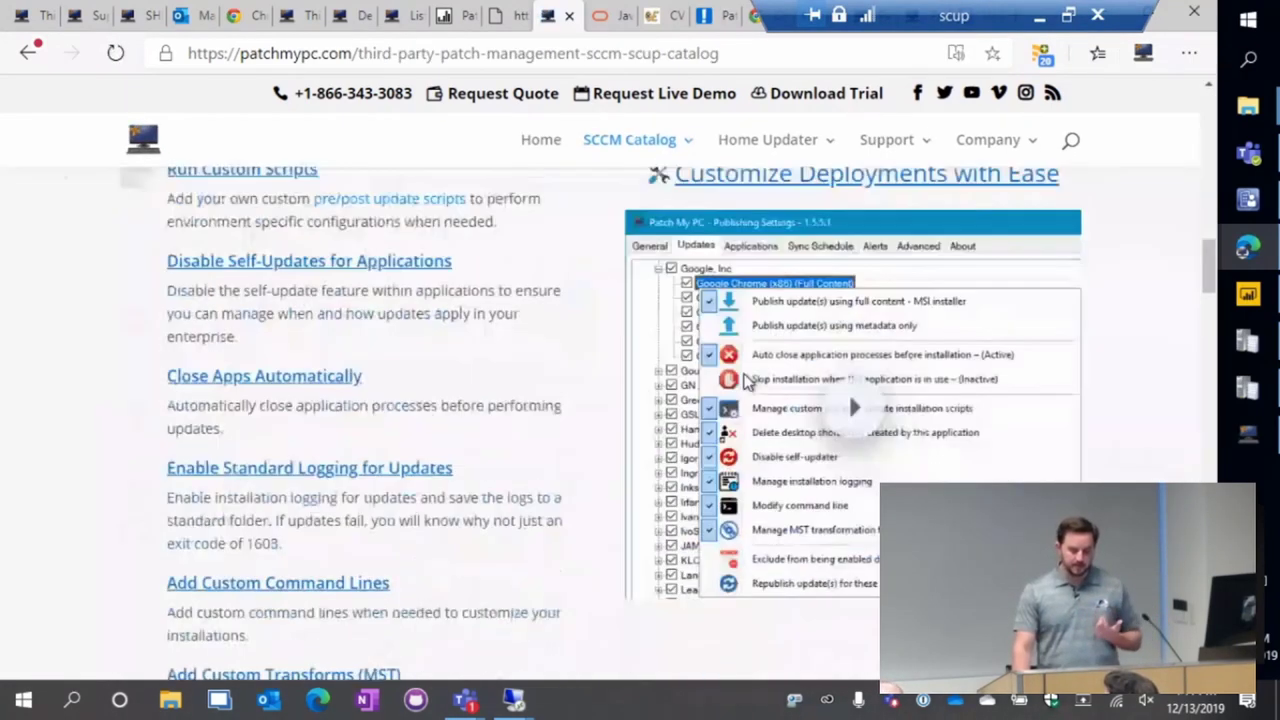
{"action": "scroll", "coordinate": [745, 383], "scroll_direction": "down", "scroll_amount": 10}
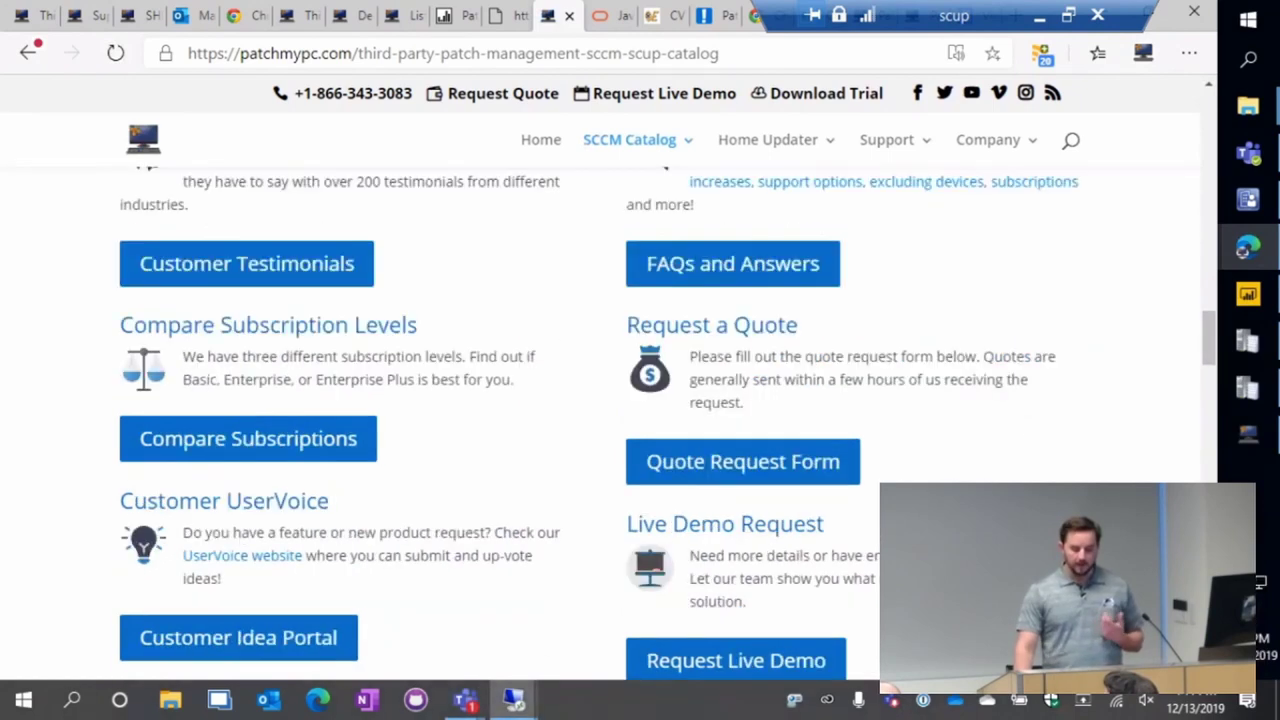
{"action": "scroll", "coordinate": [870, 495], "scroll_direction": "down", "scroll_amount": 6}
{"action": "scroll", "coordinate": [870, 495], "scroll_direction": "up", "scroll_amount": 3}
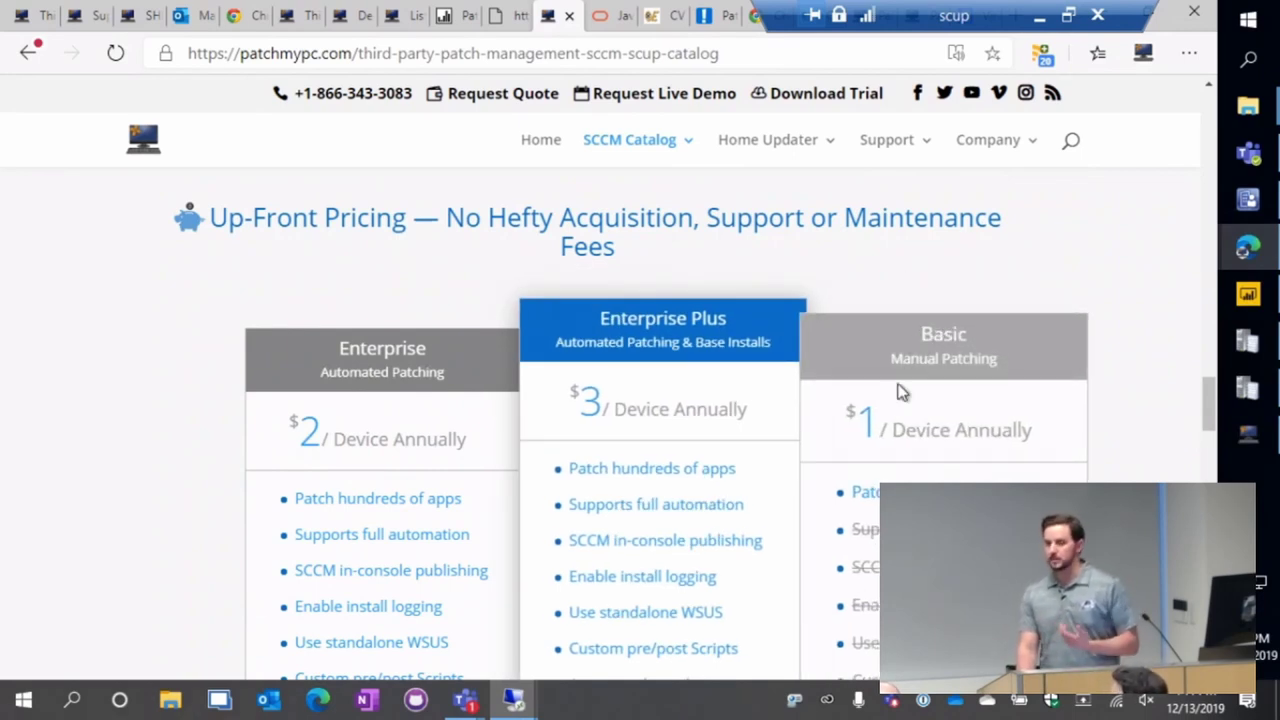
{"action": "scroll", "coordinate": [826, 403], "scroll_direction": "down", "scroll_amount": 2}
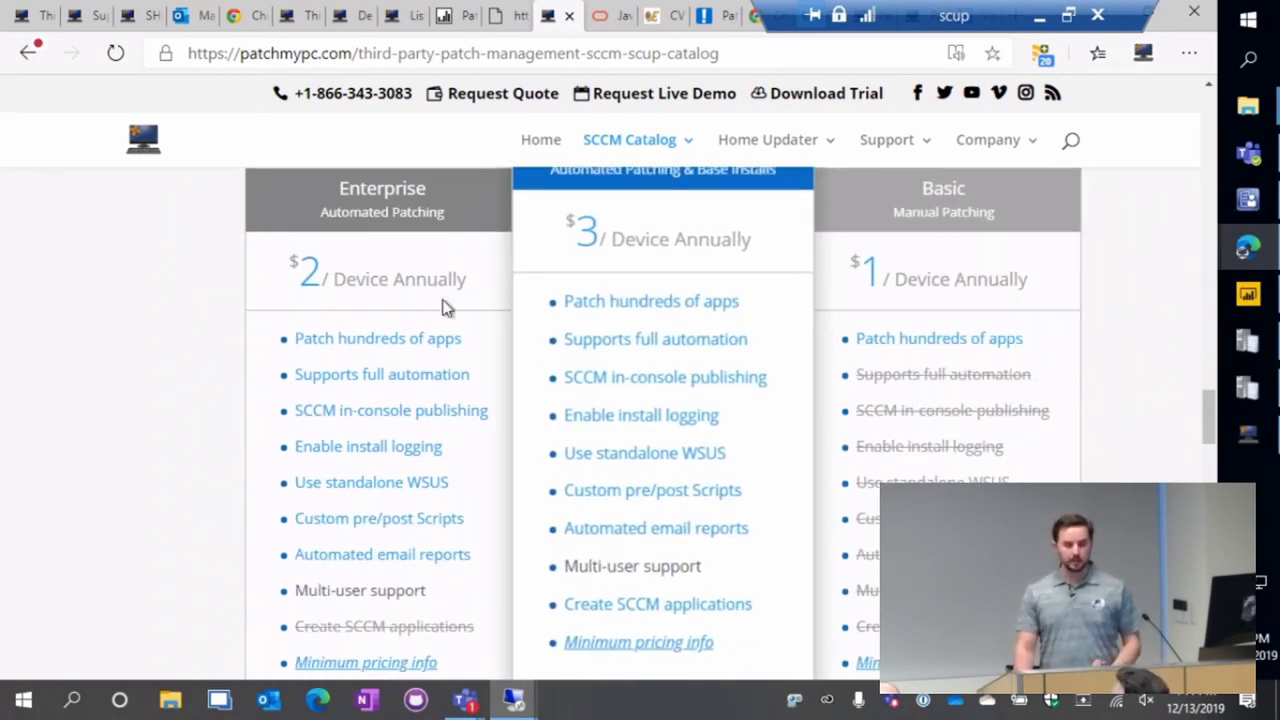
{"action": "scroll", "coordinate": [703, 498], "scroll_direction": "down", "scroll_amount": 2}
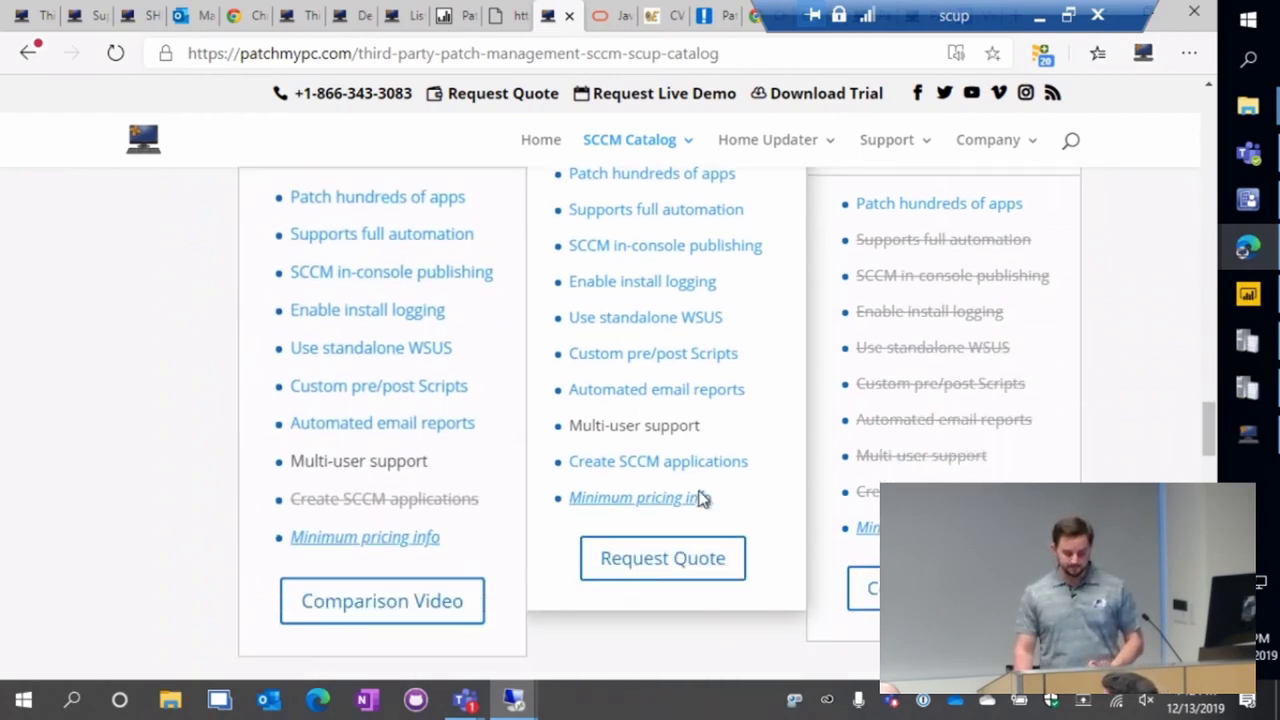
{"action": "left_click", "coordinate": [680, 474]}
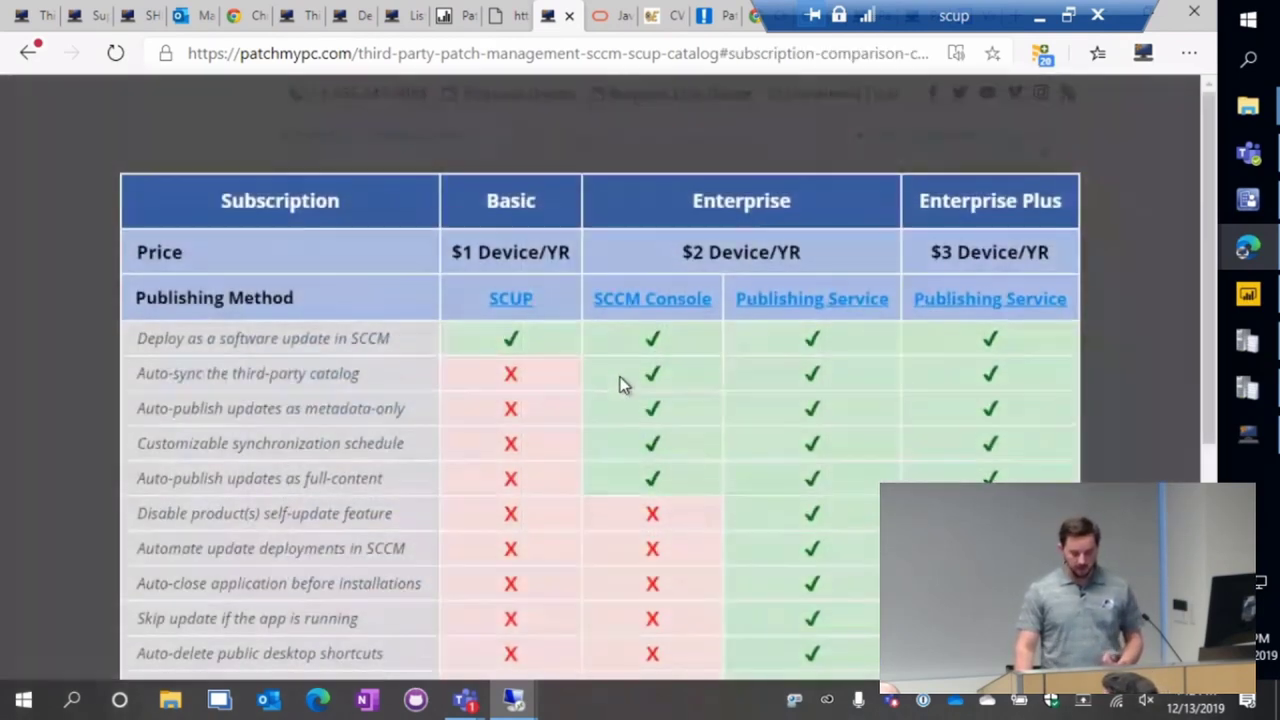
{"action": "scroll", "coordinate": [620, 385], "scroll_direction": "down", "scroll_amount": 4}
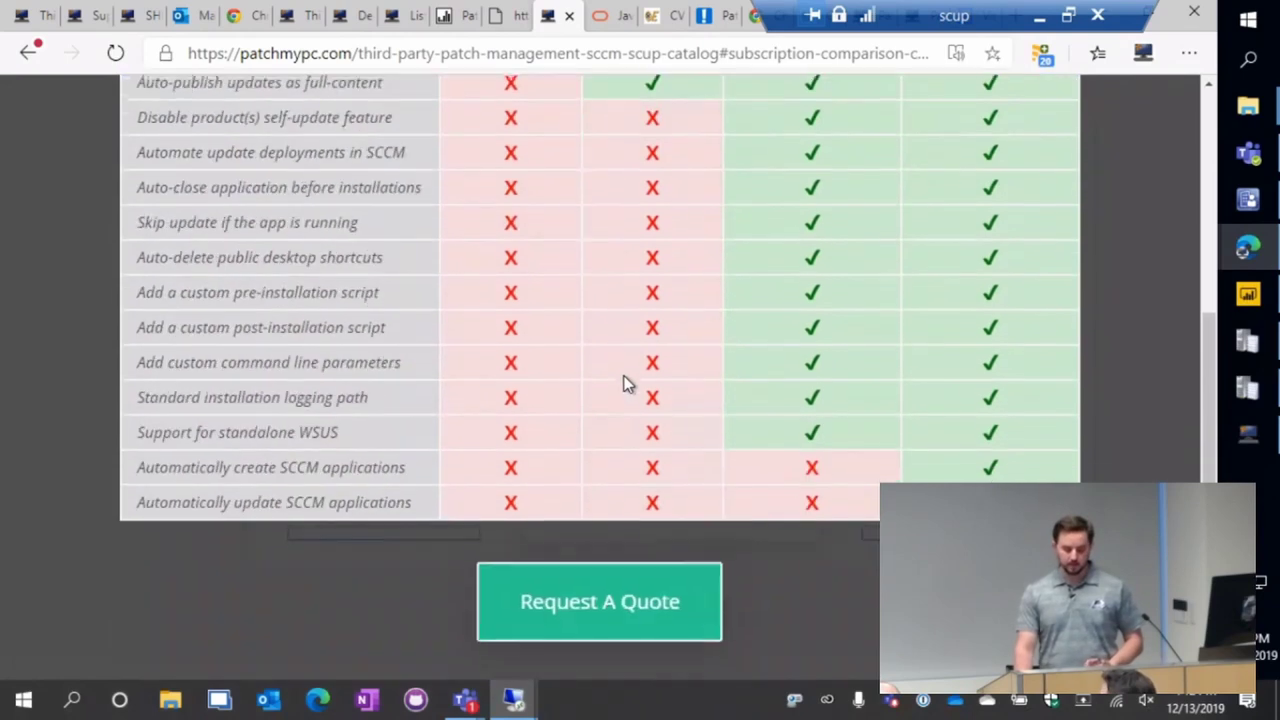
{"action": "scroll", "coordinate": [630, 384], "scroll_direction": "up", "scroll_amount": 2}
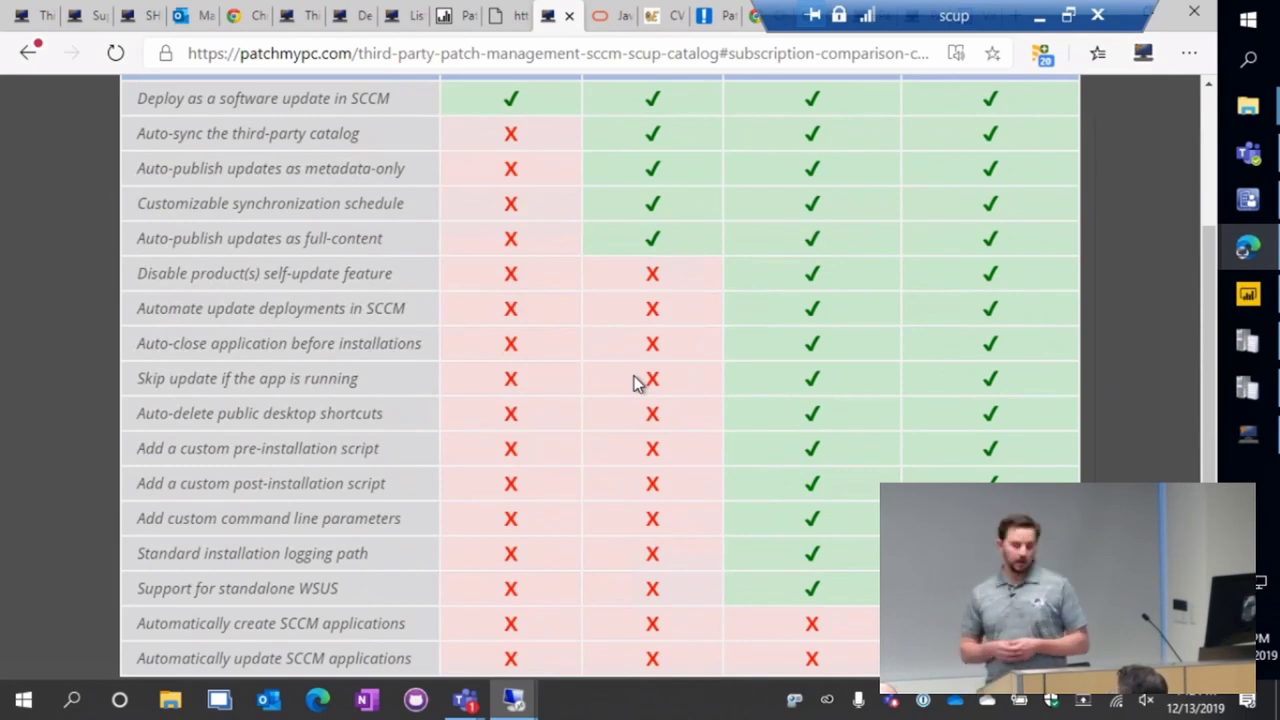
{"action": "scroll", "coordinate": [1140, 192], "scroll_direction": "up", "scroll_amount": 5}
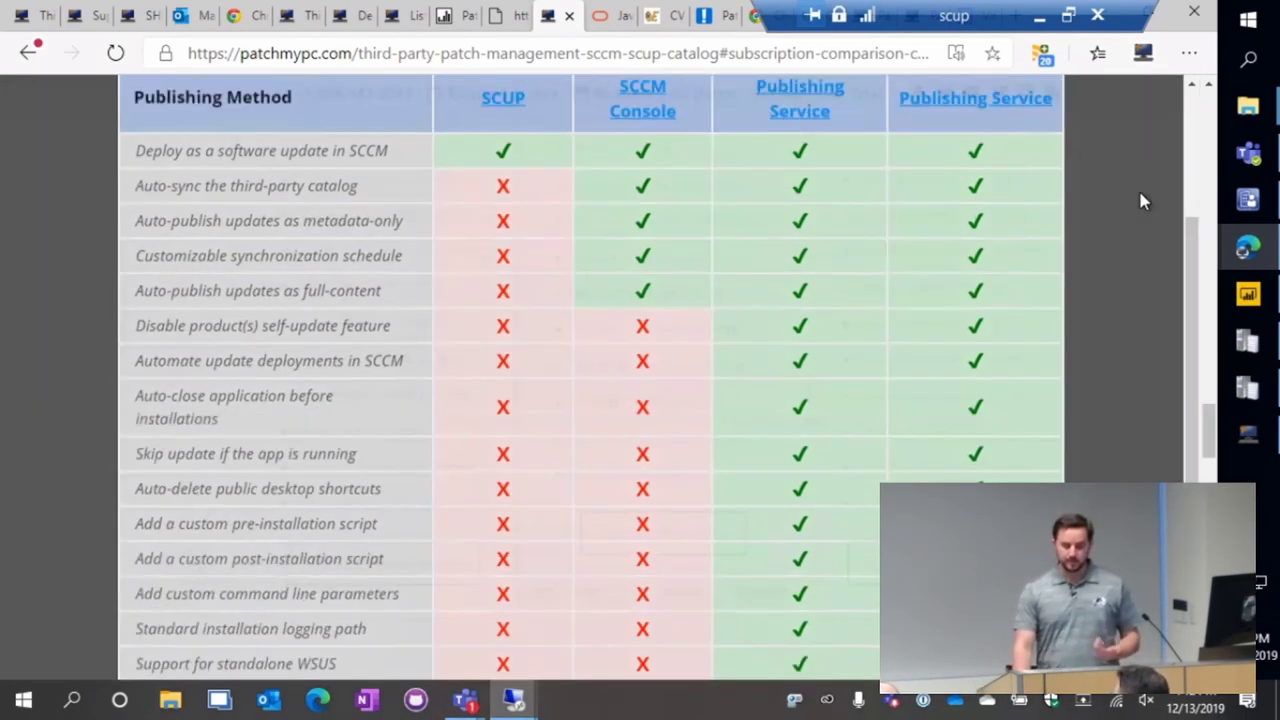
{"action": "scroll", "coordinate": [1142, 202], "scroll_direction": "up", "scroll_amount": 3}
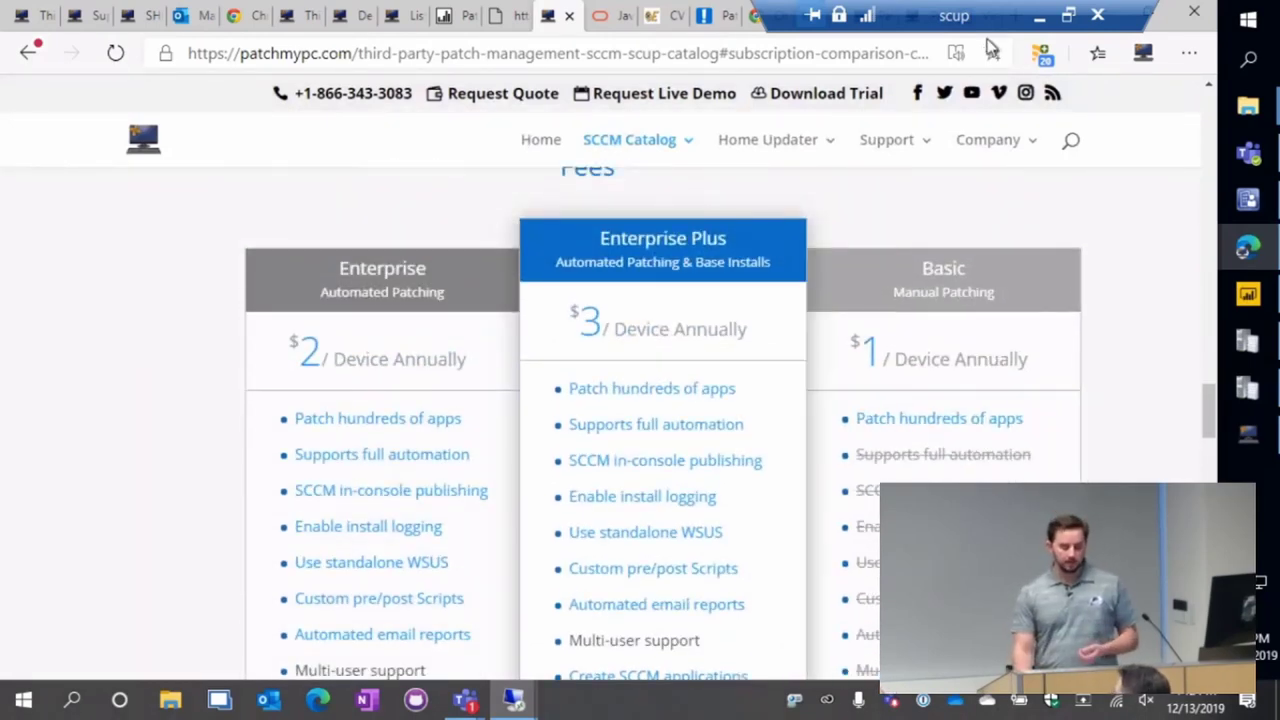
View the Microsoft Teams live-demo booking and the Quote Request Form, then minimize the remote session
{"action": "left_click", "coordinate": [664, 95]}
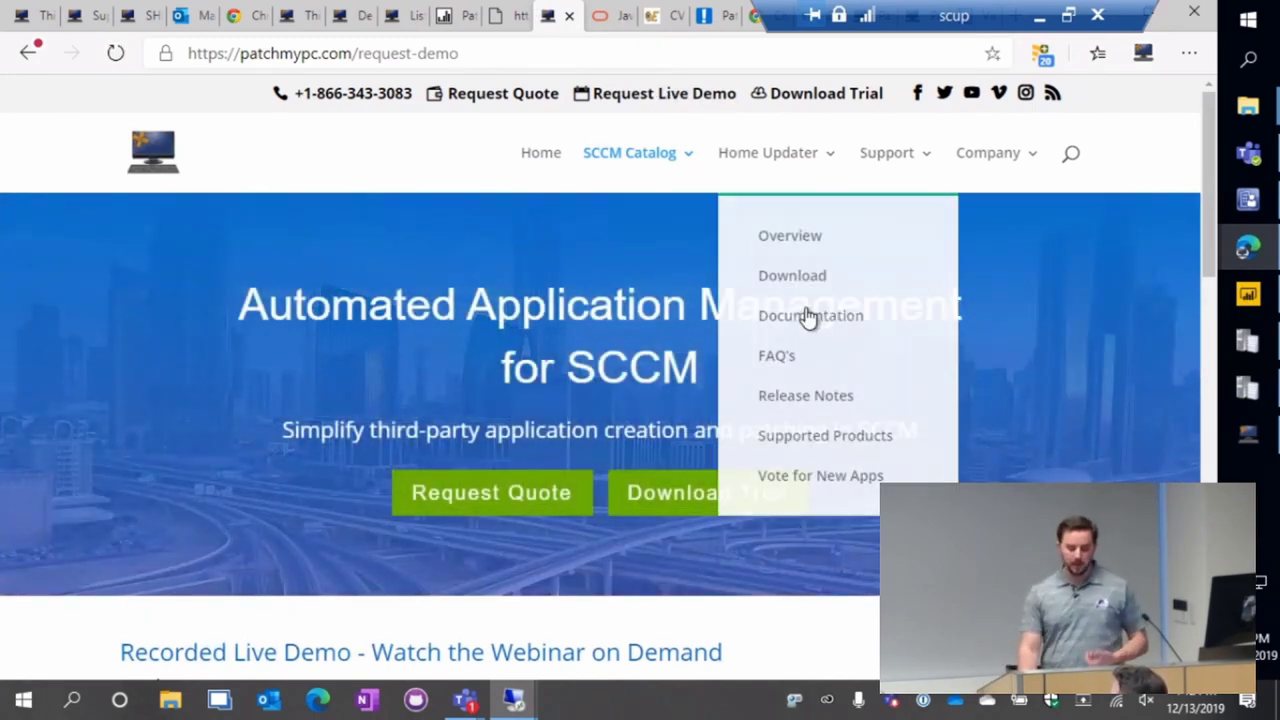
{"action": "scroll", "coordinate": [571, 440], "scroll_direction": "down", "scroll_amount": 8}
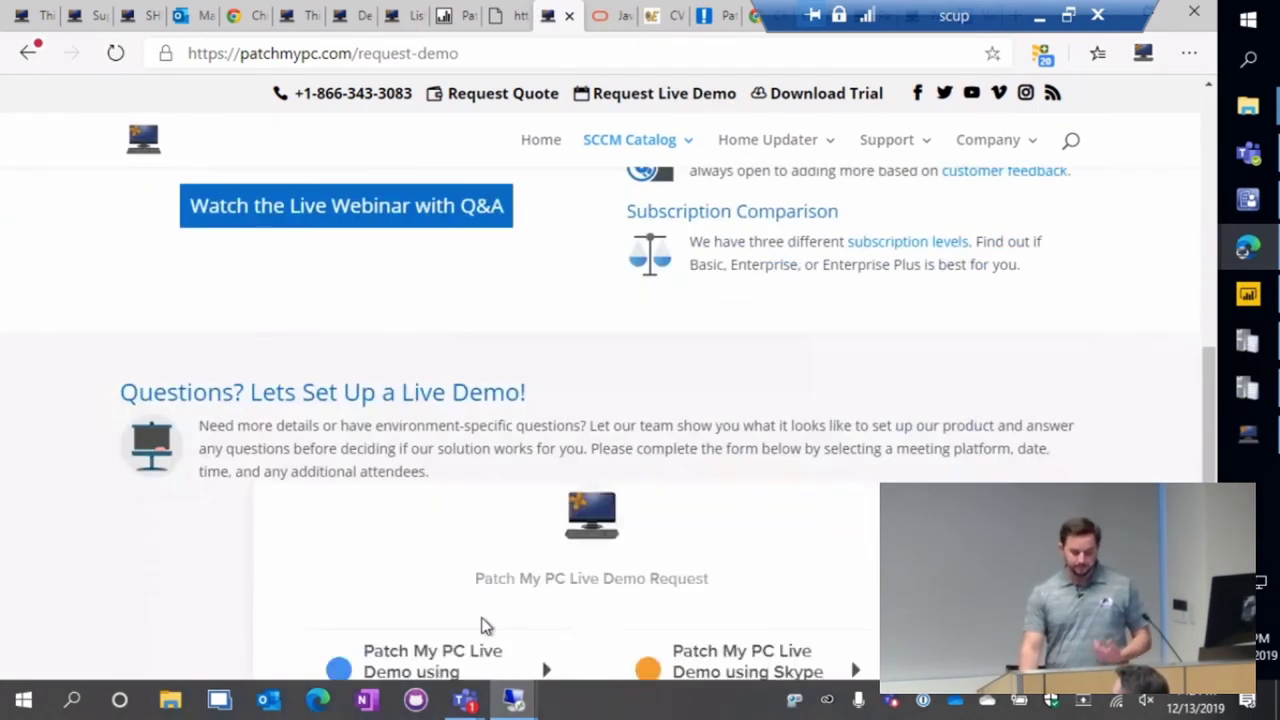
{"action": "scroll", "coordinate": [440, 600], "scroll_direction": "down", "scroll_amount": 3}
{"action": "left_click", "coordinate": [432, 513]}
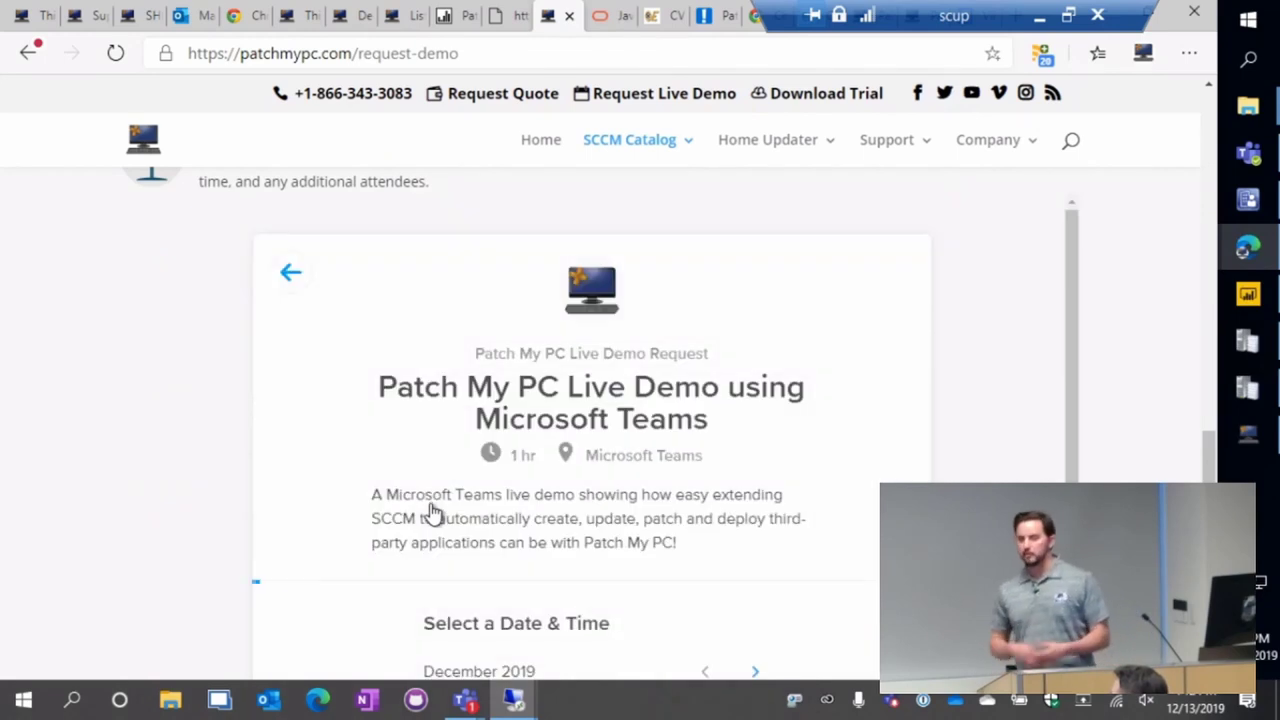
{"action": "left_click", "coordinate": [530, 100]}
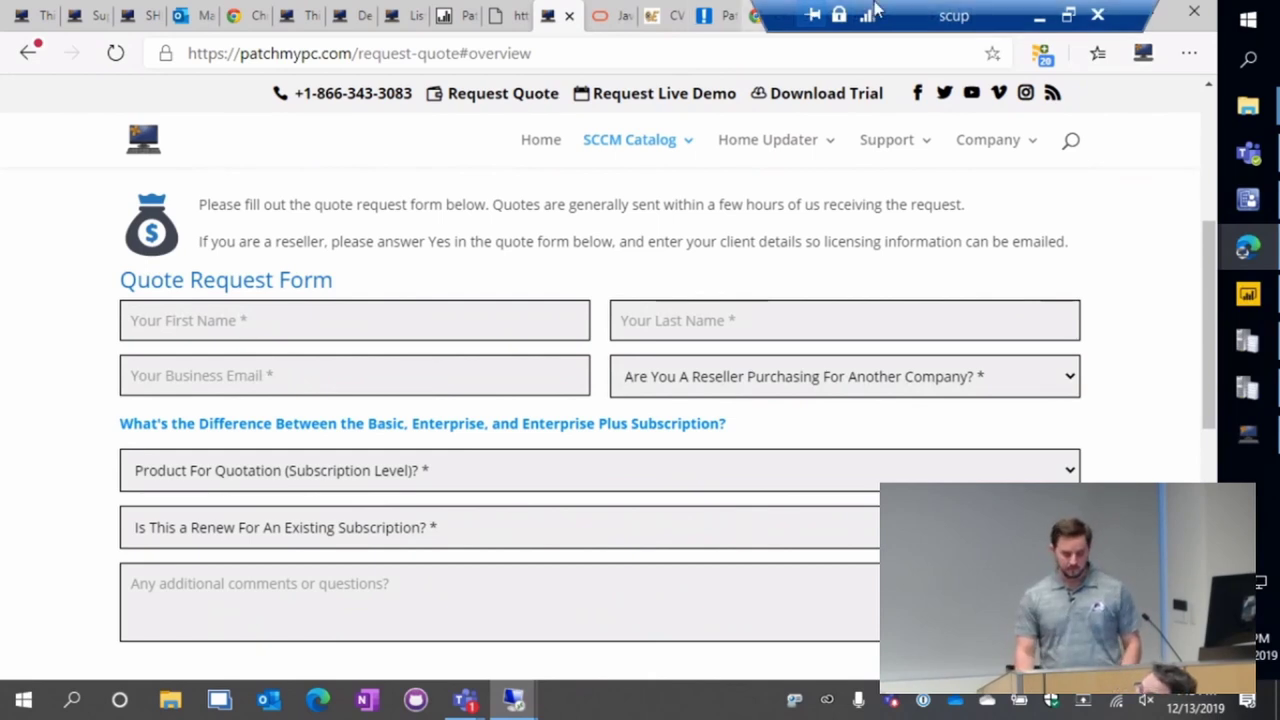
{"action": "left_click", "coordinate": [1043, 22]}
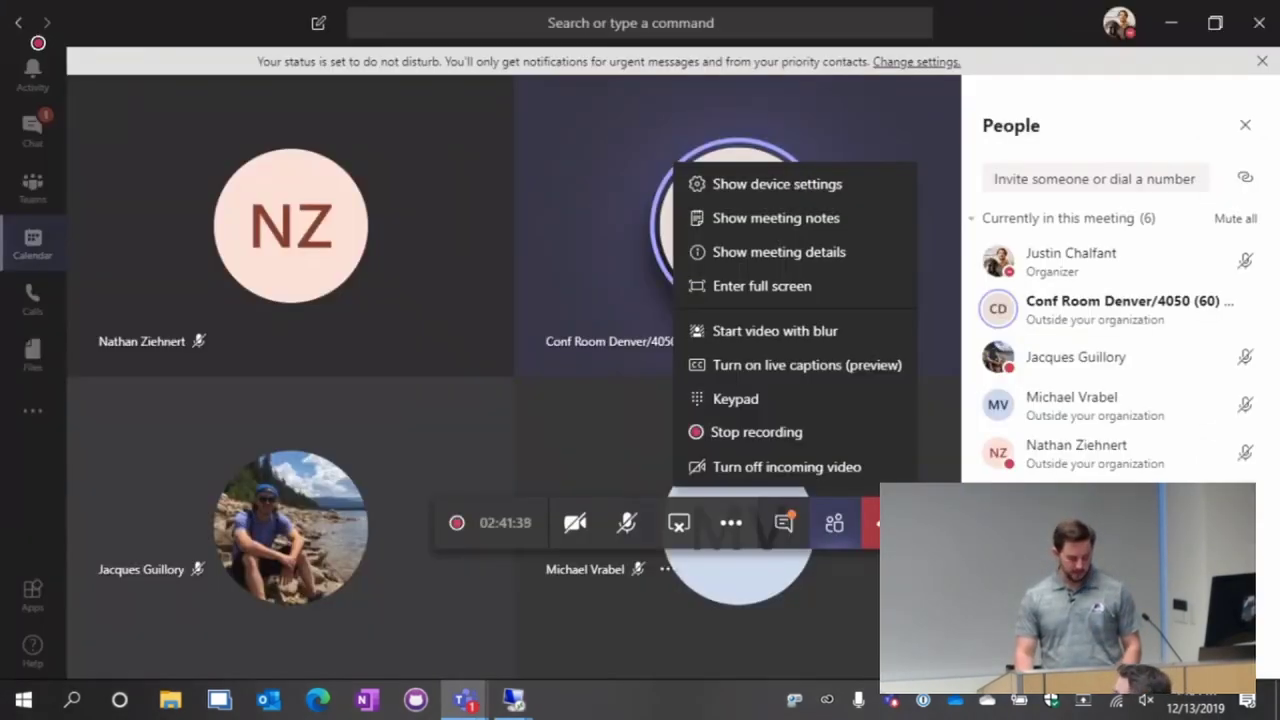
In a new Edge tab, open the SCCM favorites' BusinessPlatformApps GitHub bookmark, then switch to Teams
{"action": "left_click", "coordinate": [318, 700]}
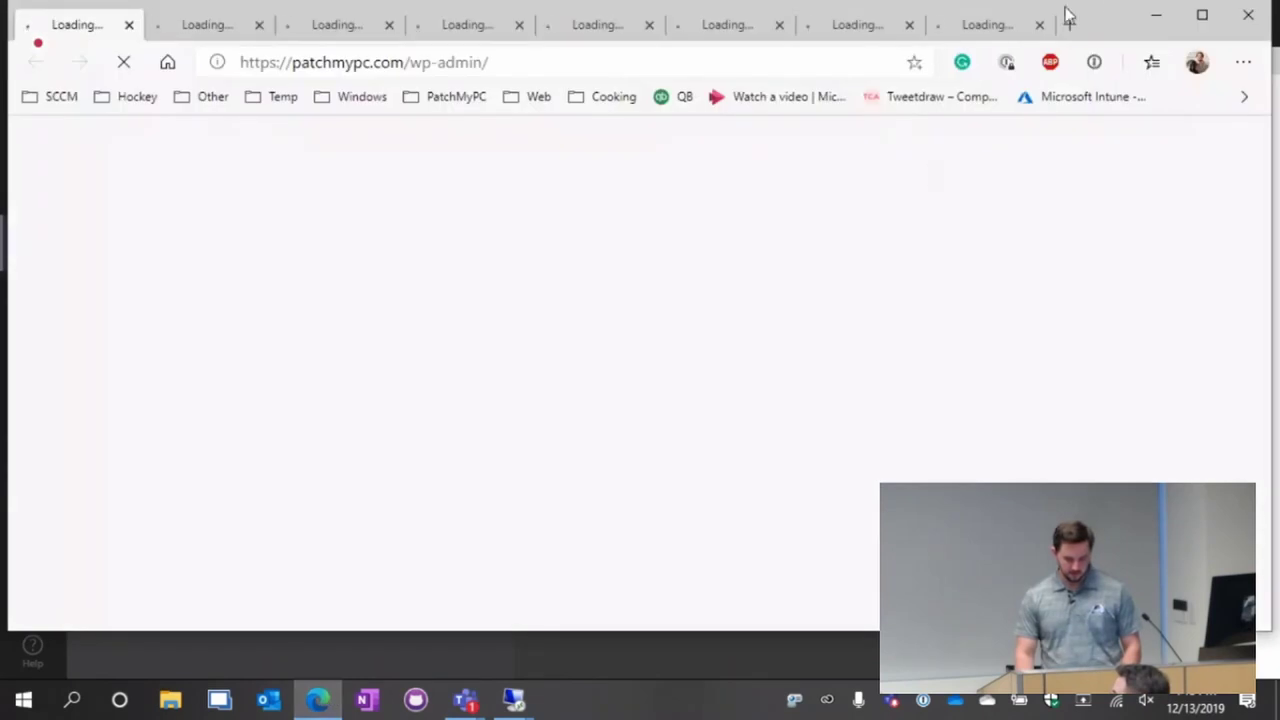
{"action": "left_click", "coordinate": [1069, 25]}
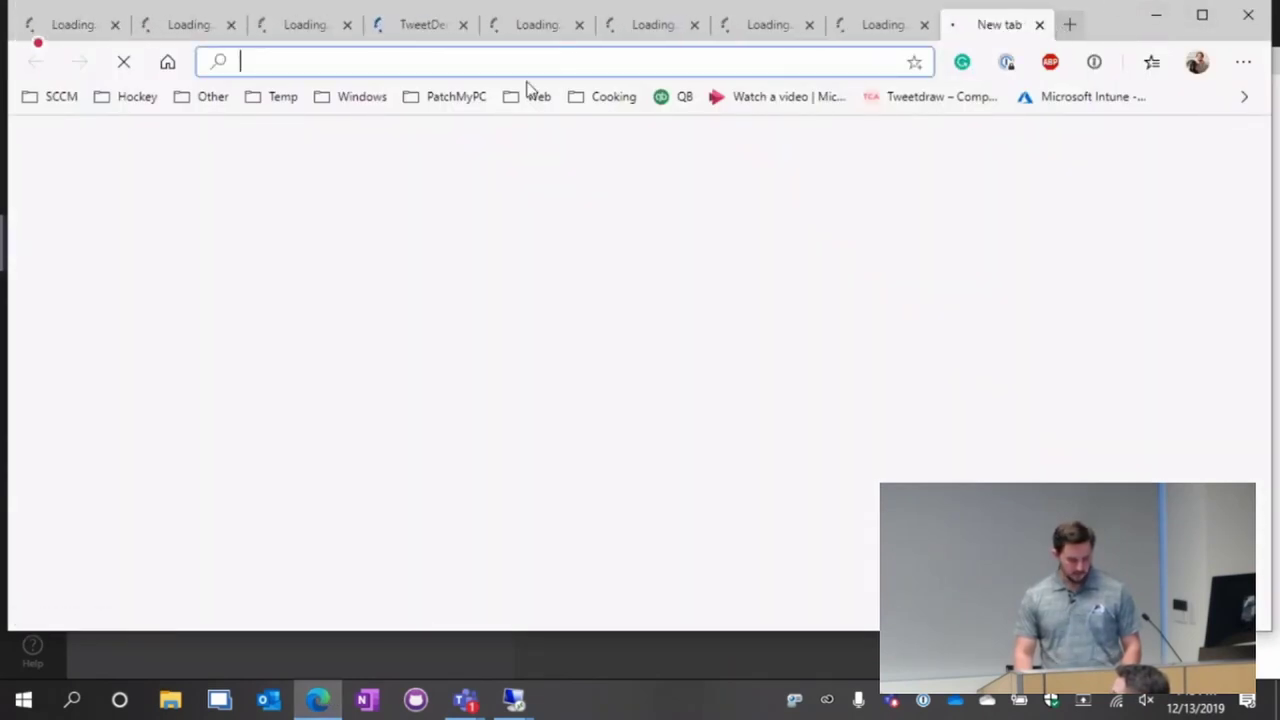
{"action": "left_click", "coordinate": [113, 98]}
{"action": "mouse_move", "coordinate": [63, 96]}
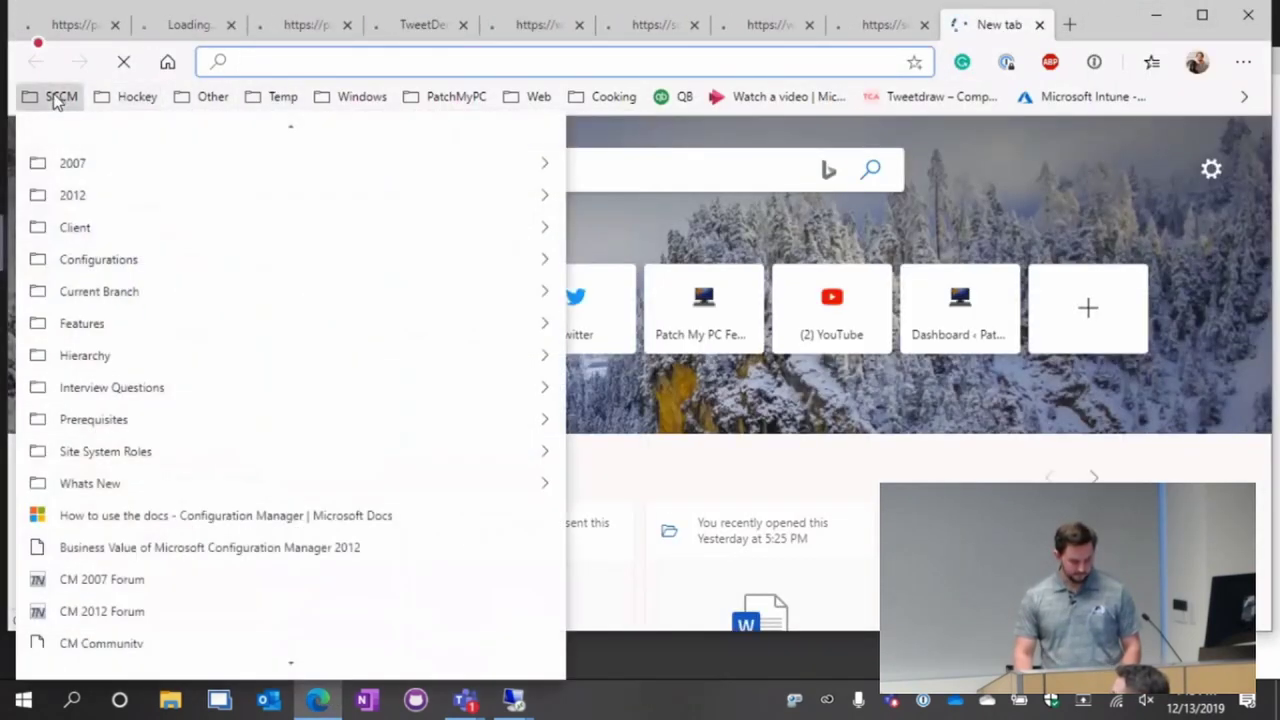
{"action": "scroll", "coordinate": [118, 632], "scroll_direction": "down", "scroll_amount": 5}
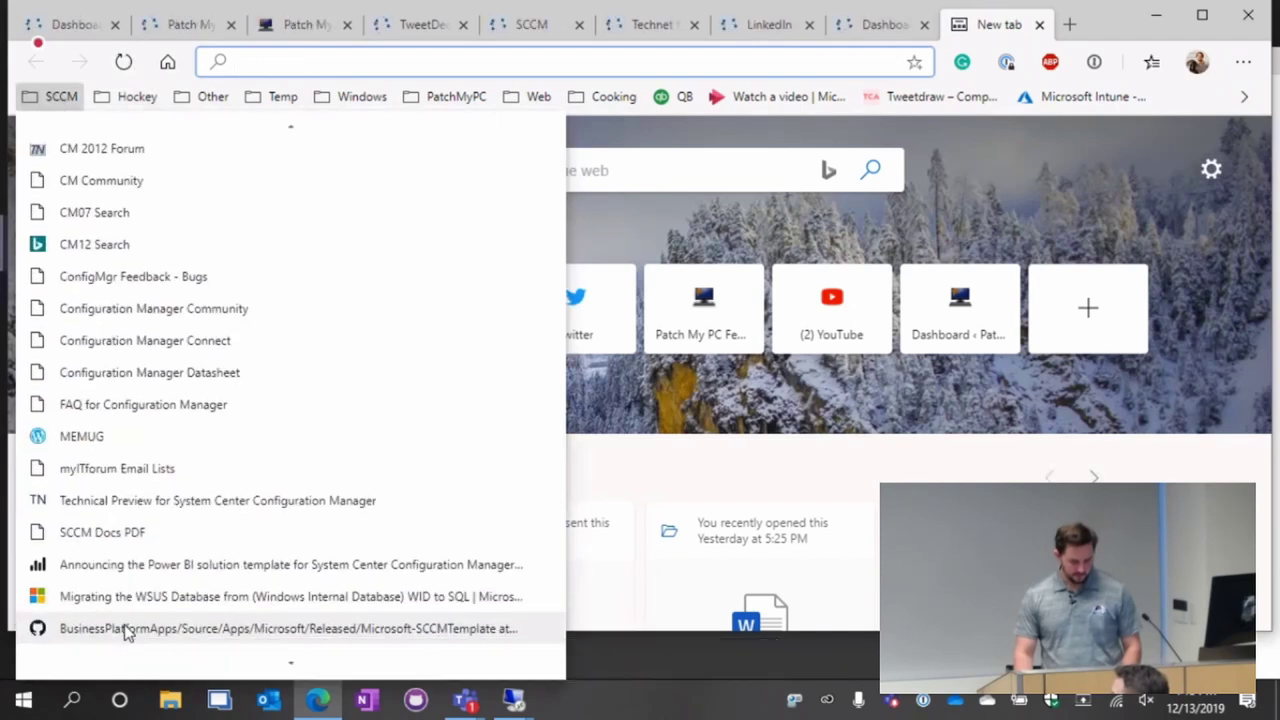
{"action": "left_click", "coordinate": [122, 630]}
{"action": "left_click", "coordinate": [520, 62]}
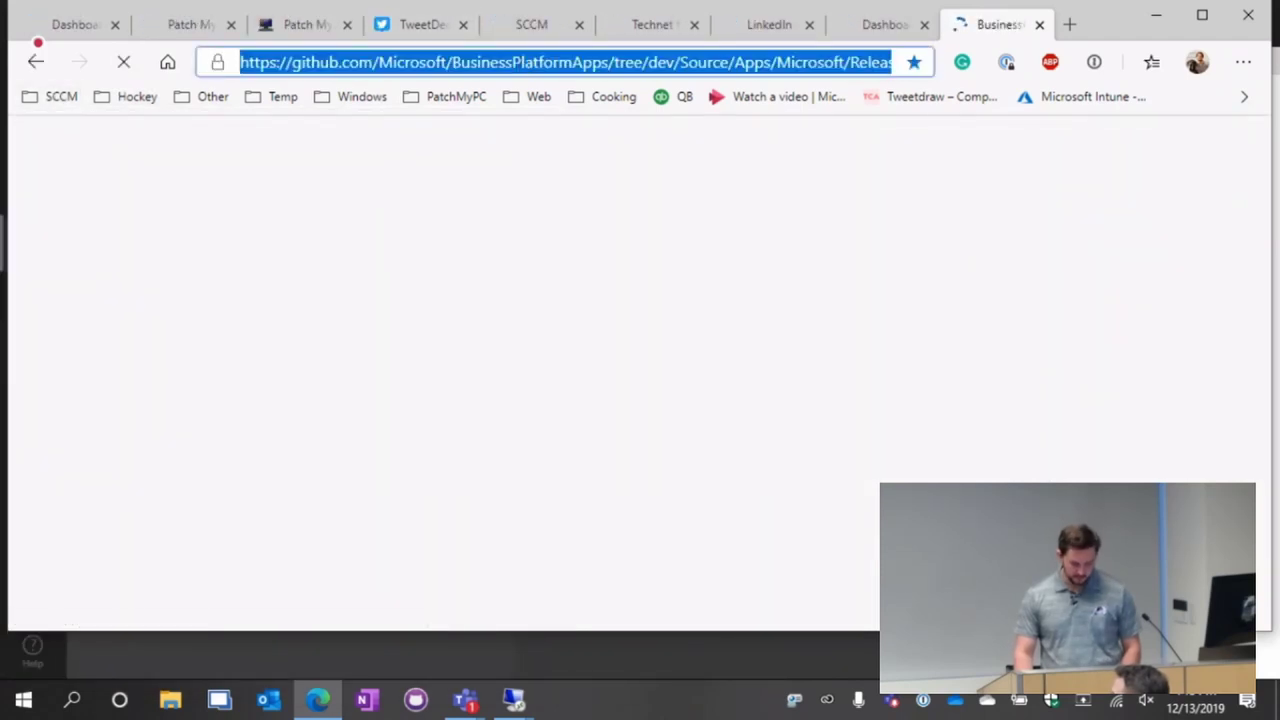
{"action": "key", "text": "alt+Tab"}
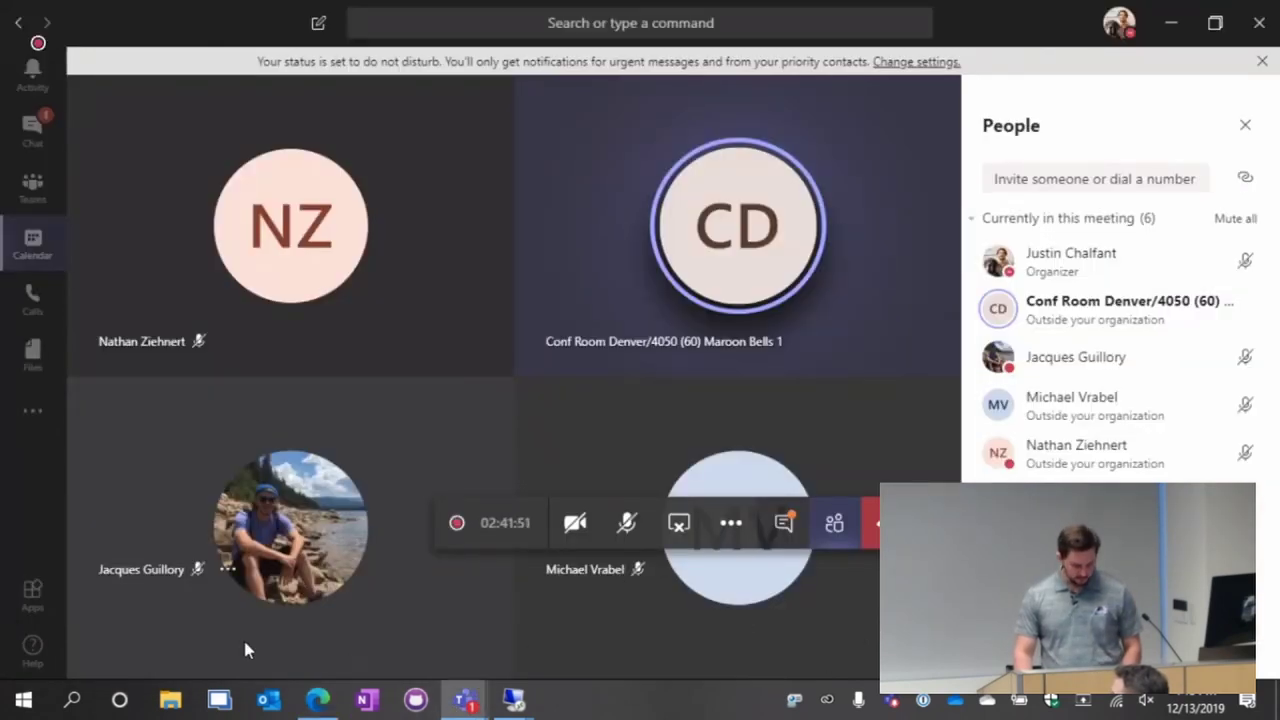
Switch the Teams call panel to the meeting chat, then return to Edge's GitHub page
{"action": "left_click", "coordinate": [783, 522]}
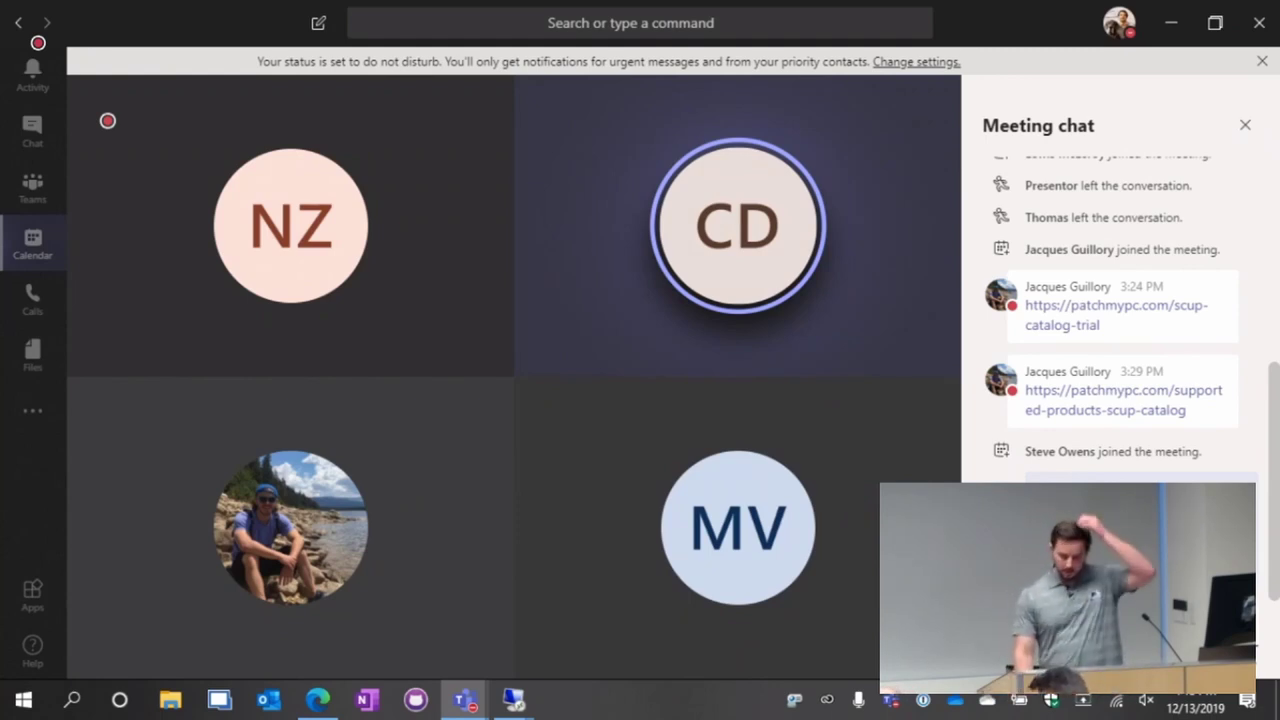
{"action": "key", "text": "alt+Tab"}
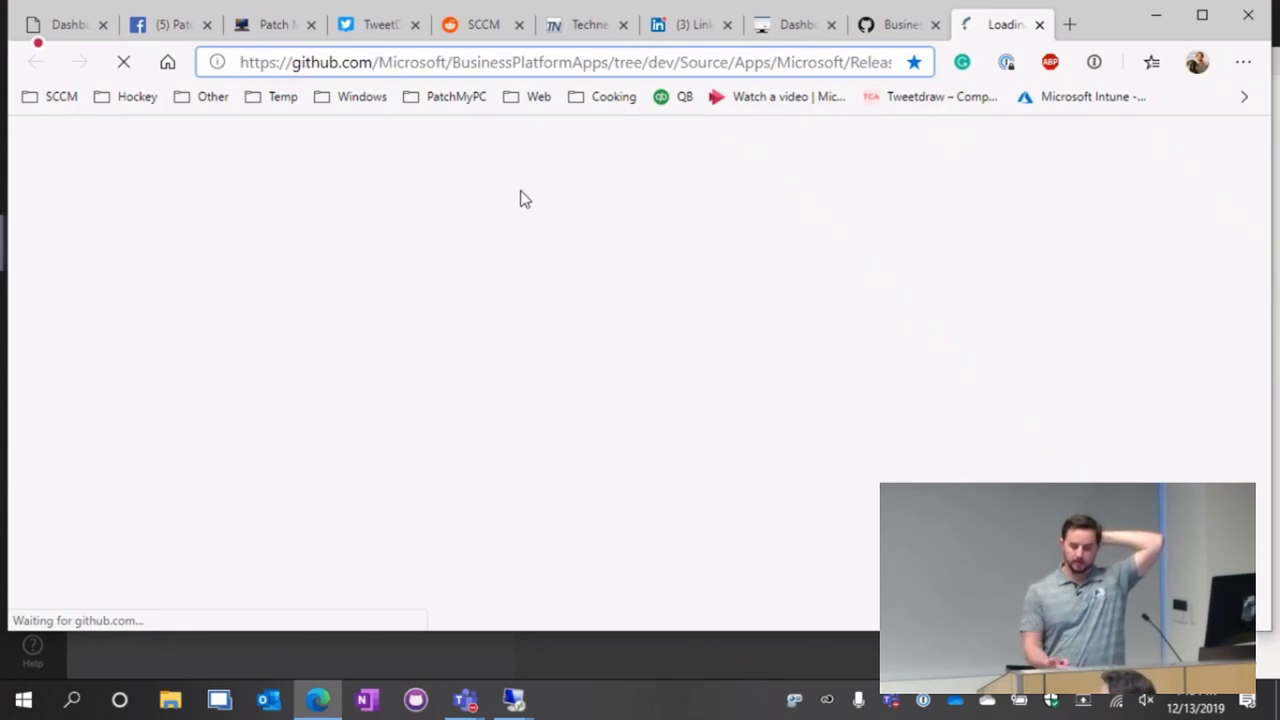
Open a maximized InPrivate window and load the Microsoft Intune admin center favourite
{"action": "scroll", "coordinate": [400, 397], "scroll_direction": "down", "scroll_amount": 2}
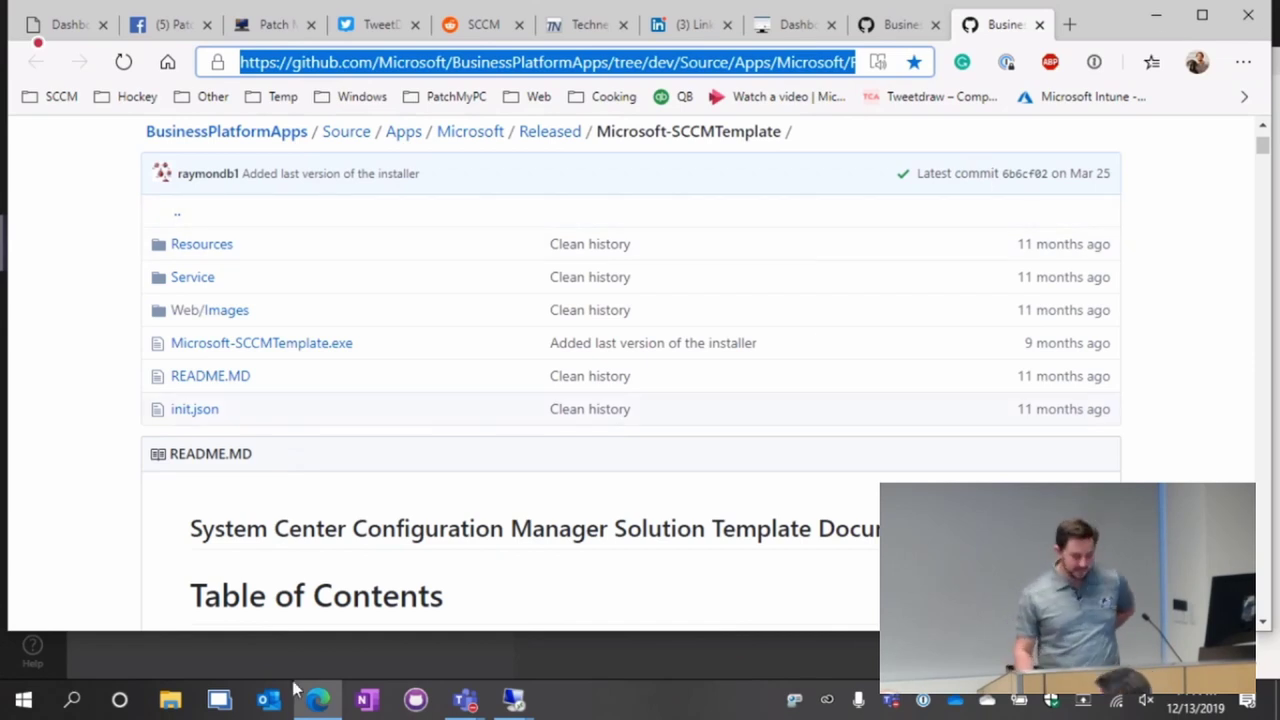
{"action": "left_click", "coordinate": [1197, 62]}
{"action": "left_click", "coordinate": [1242, 68]}
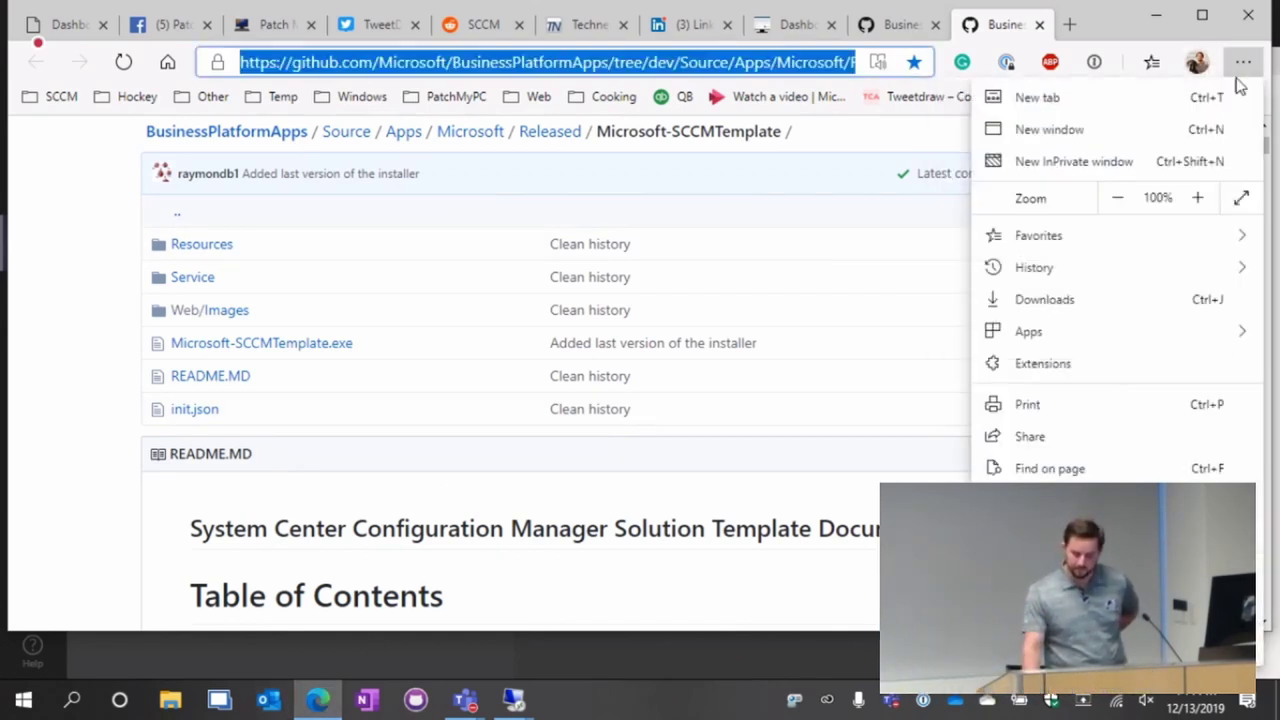
{"action": "left_click", "coordinate": [1190, 162]}
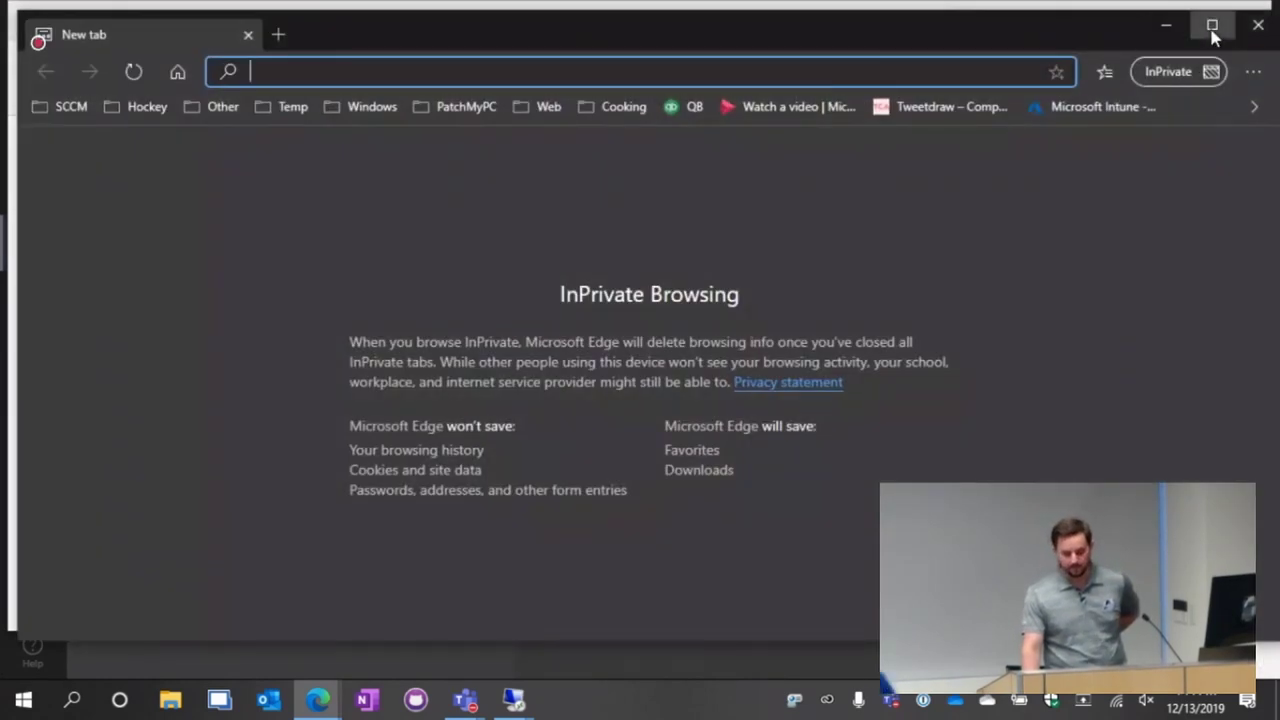
{"action": "left_click", "coordinate": [1212, 24]}
{"action": "left_click", "coordinate": [1068, 98]}
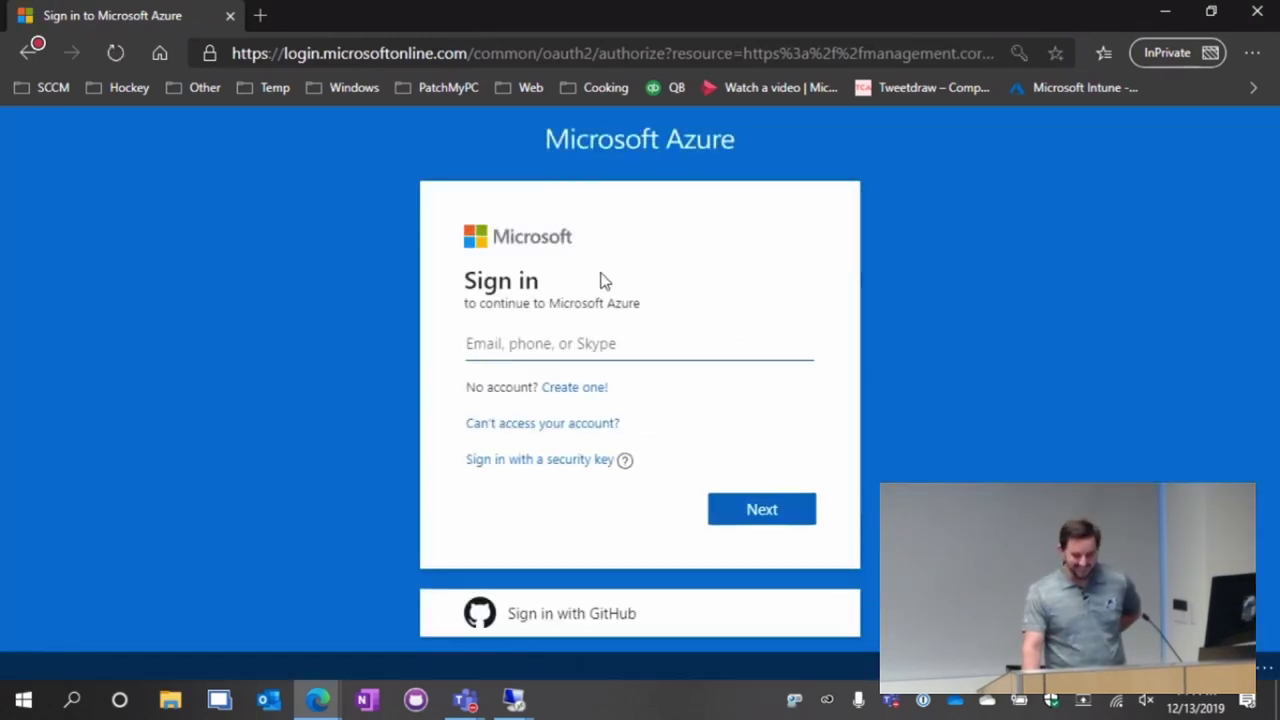
Sign in to Azure with the saved Intune admin account and its stored password
{"action": "left_click", "coordinate": [637, 334]}
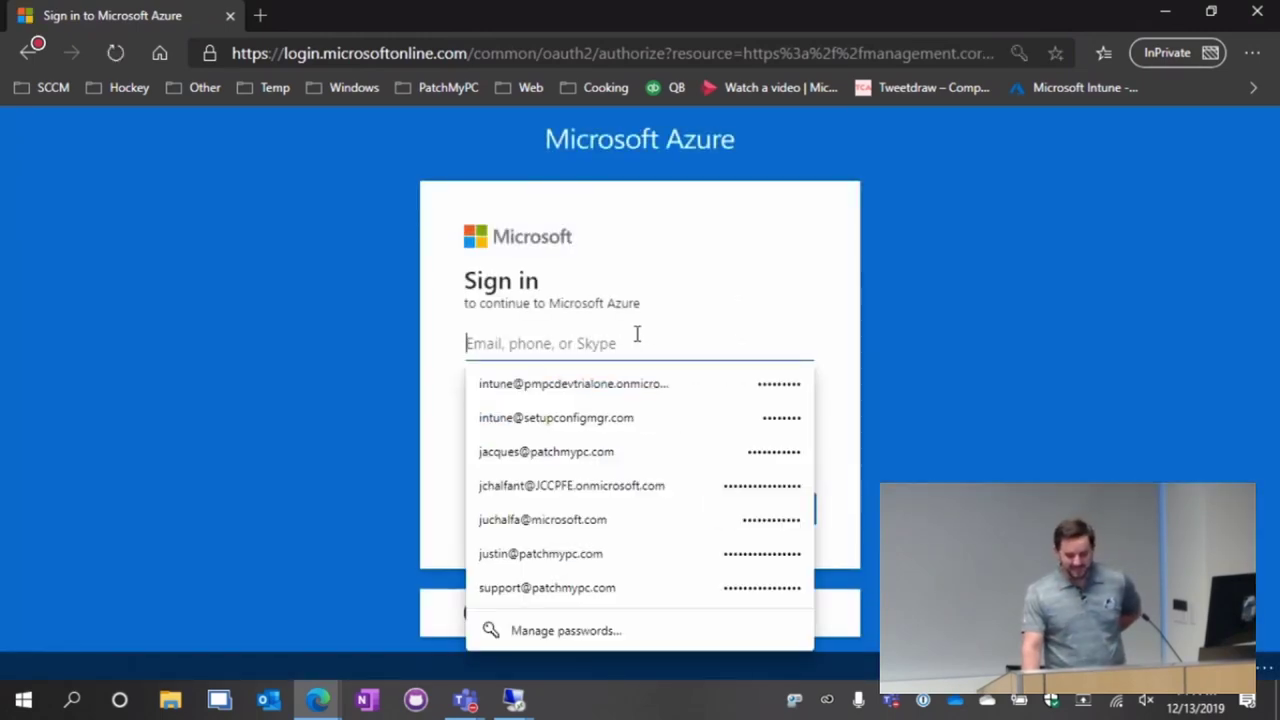
{"action": "left_click", "coordinate": [634, 390]}
{"action": "left_click", "coordinate": [795, 506]}
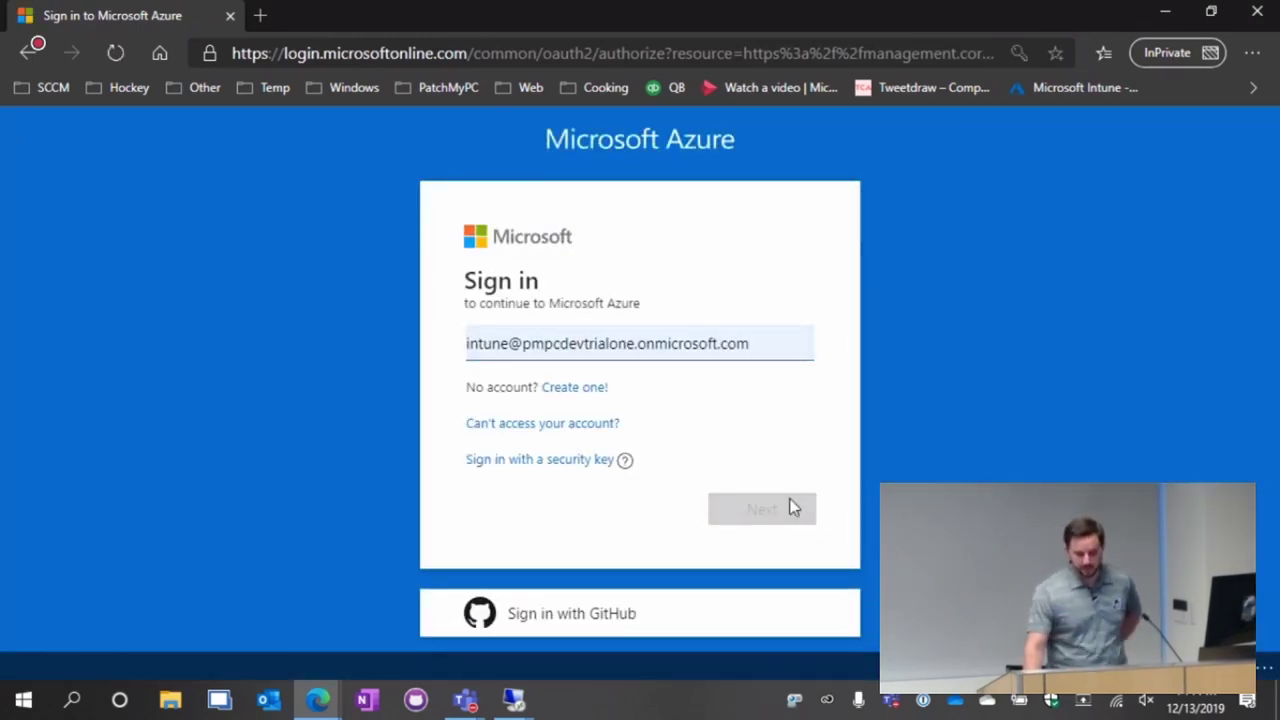
{"action": "left_click", "coordinate": [790, 530]}
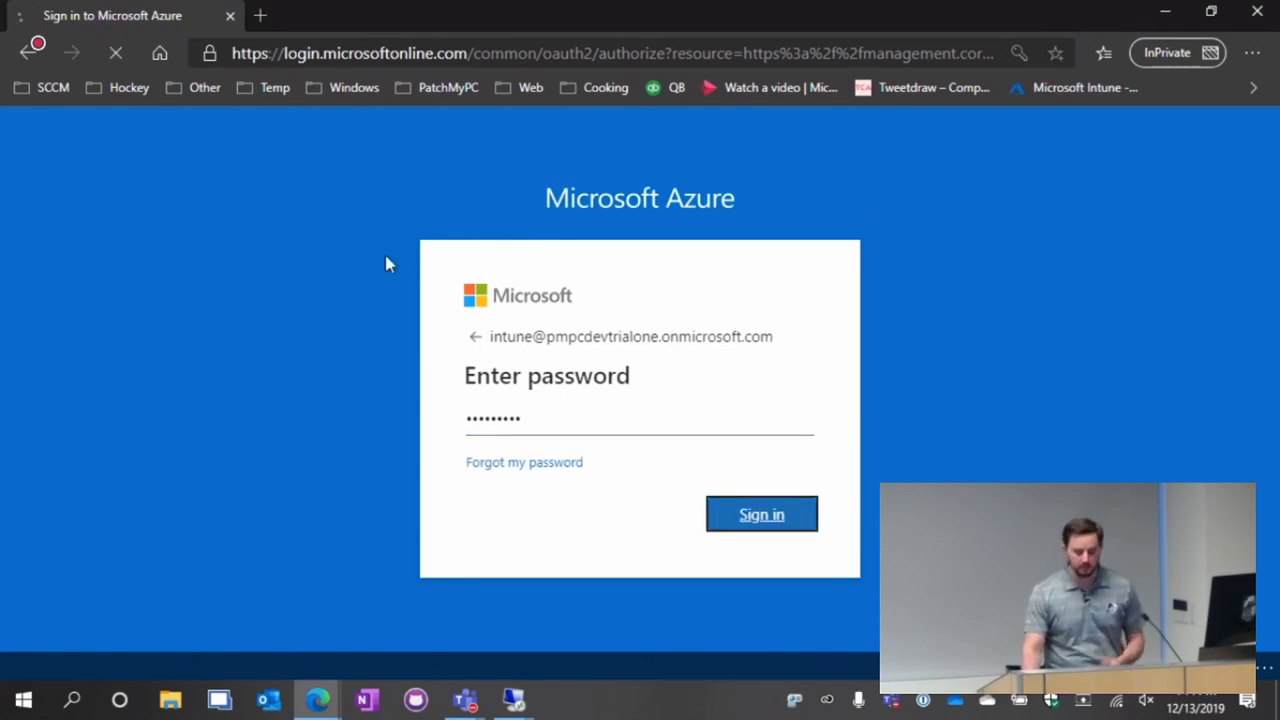
{"action": "key", "text": "ctrl+t"}
On ideas.patchmypc.com, open the popular 'Add support for Microsoft Intune' idea, then return to sign-in
{"action": "type", "text": "ideas"}
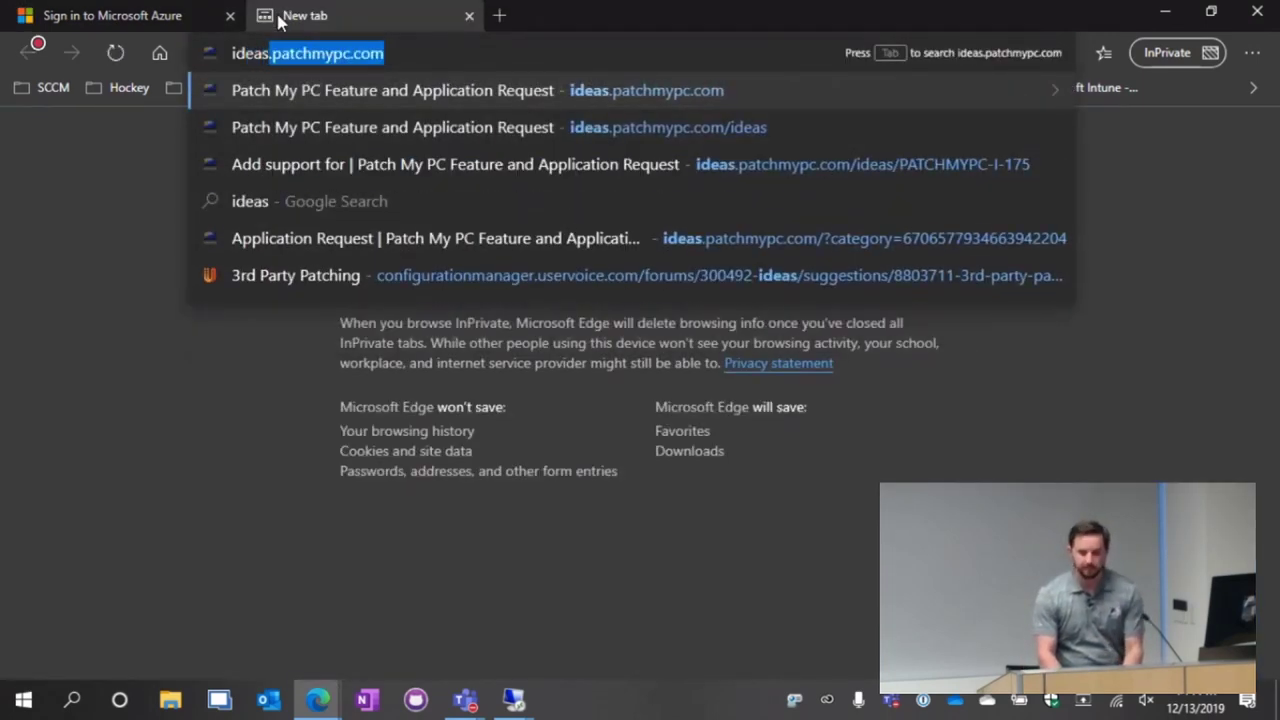
{"action": "key", "text": "Return"}
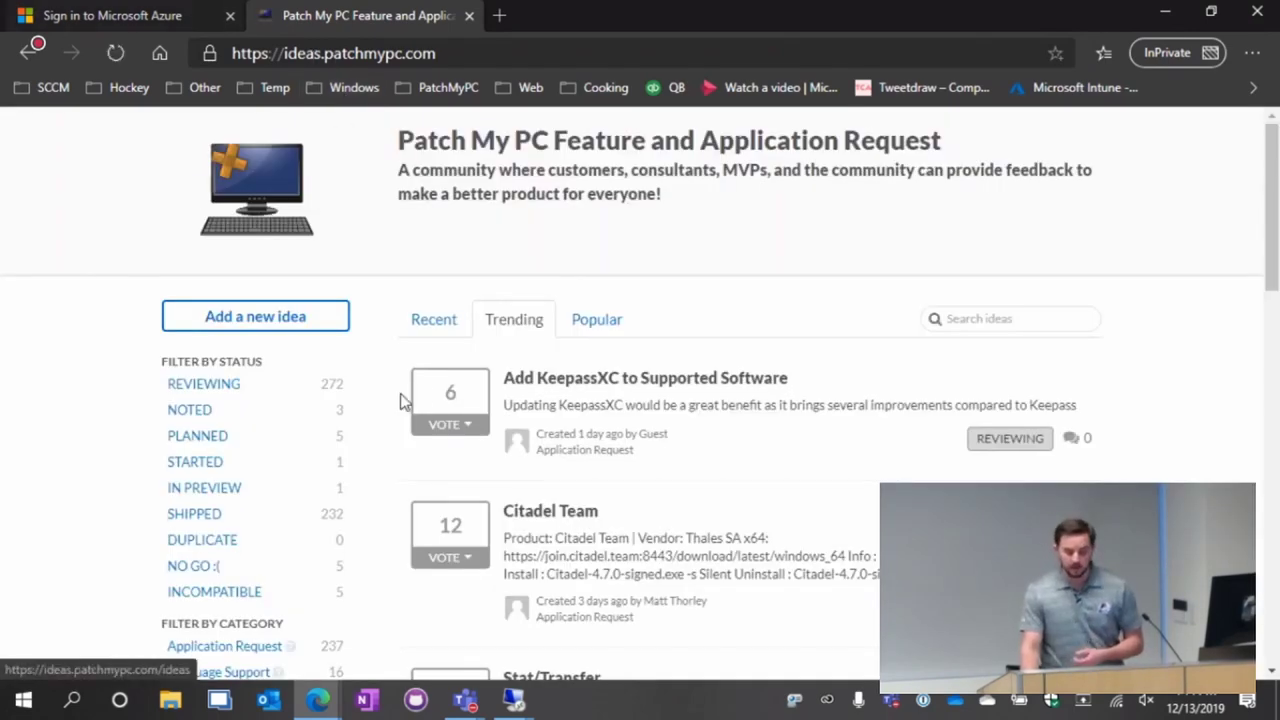
{"action": "left_click", "coordinate": [590, 322]}
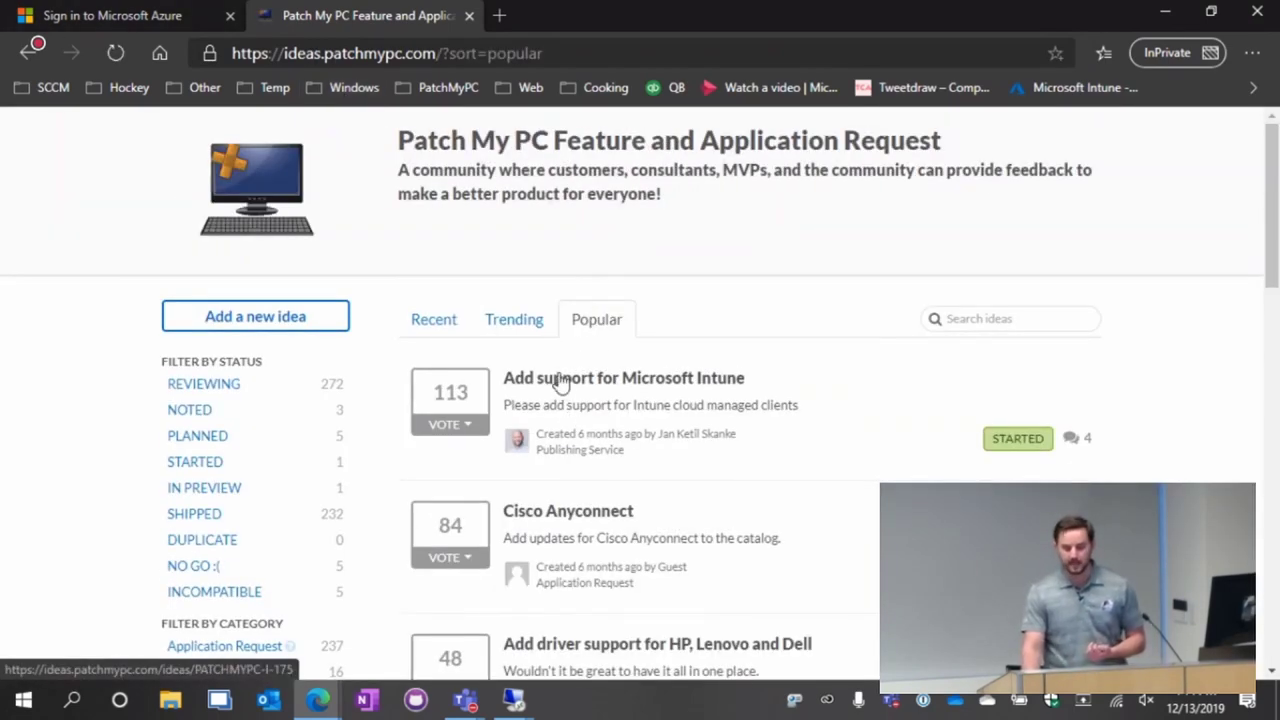
{"action": "left_click", "coordinate": [560, 380]}
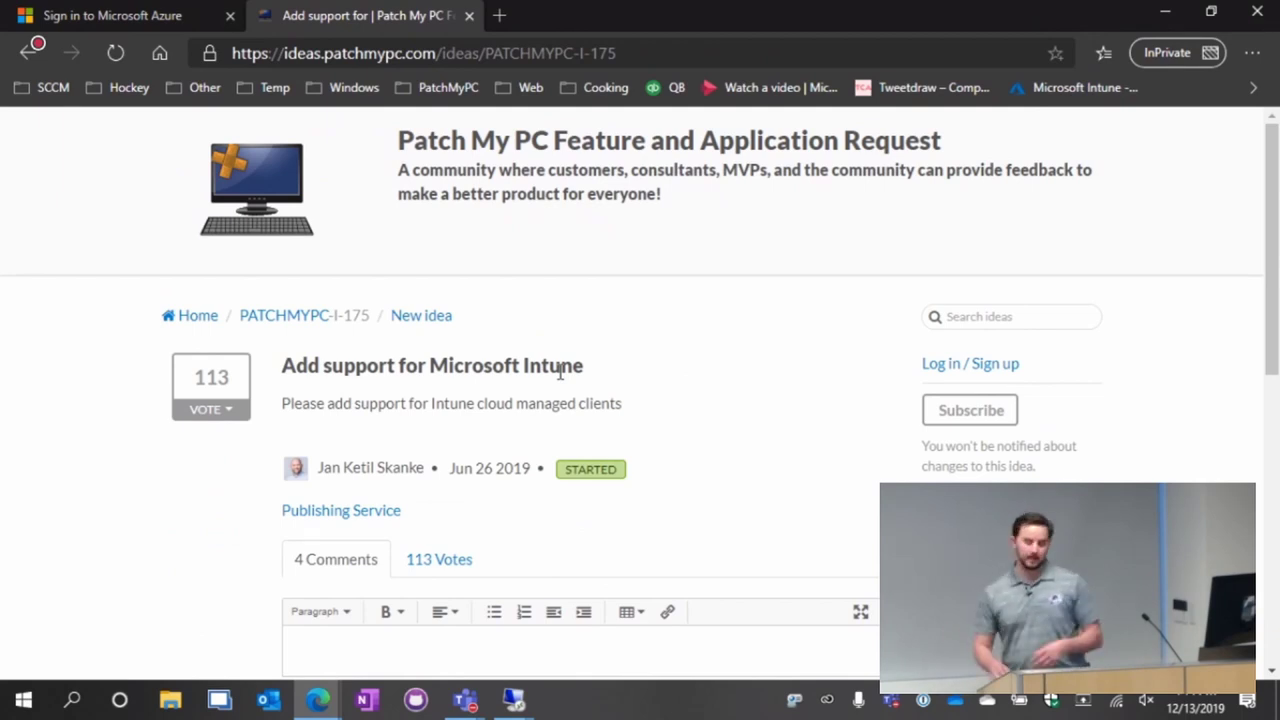
{"action": "left_click", "coordinate": [150, 16]}
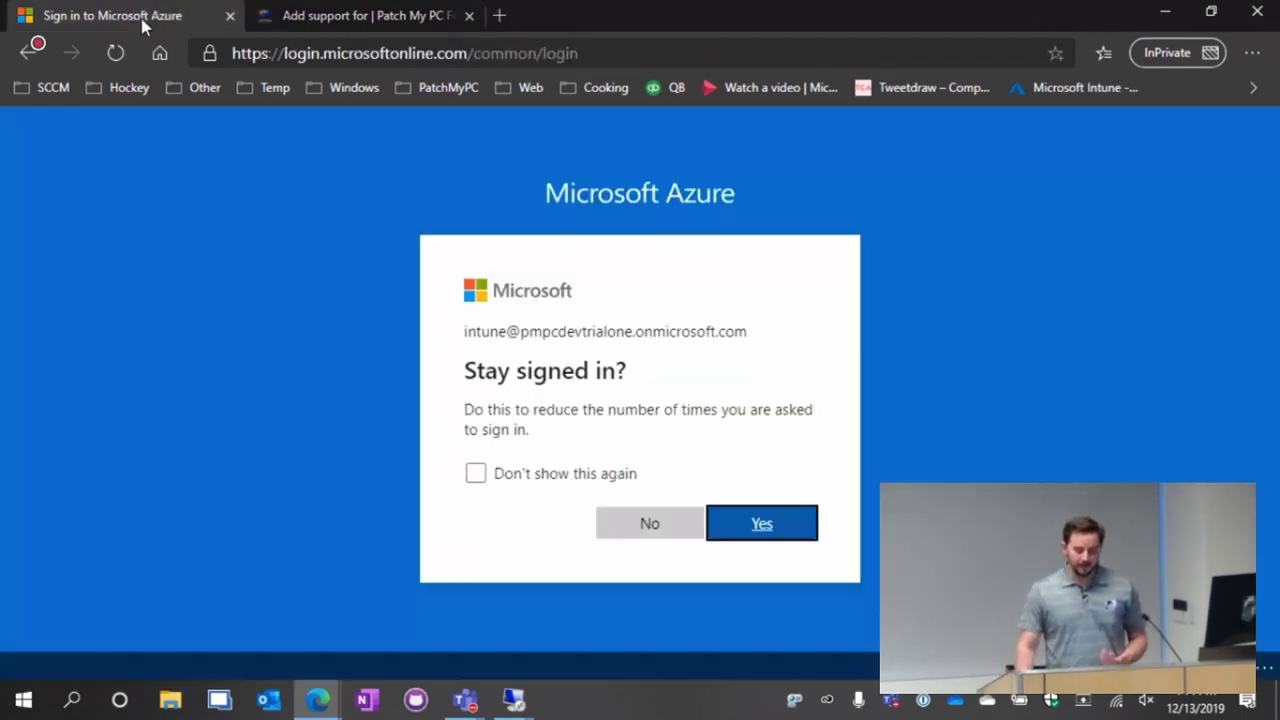
Decline staying signed in and open Apps > All apps, showing nine Win32 apps including 7-Zip and Chrome
{"action": "left_click", "coordinate": [680, 524]}
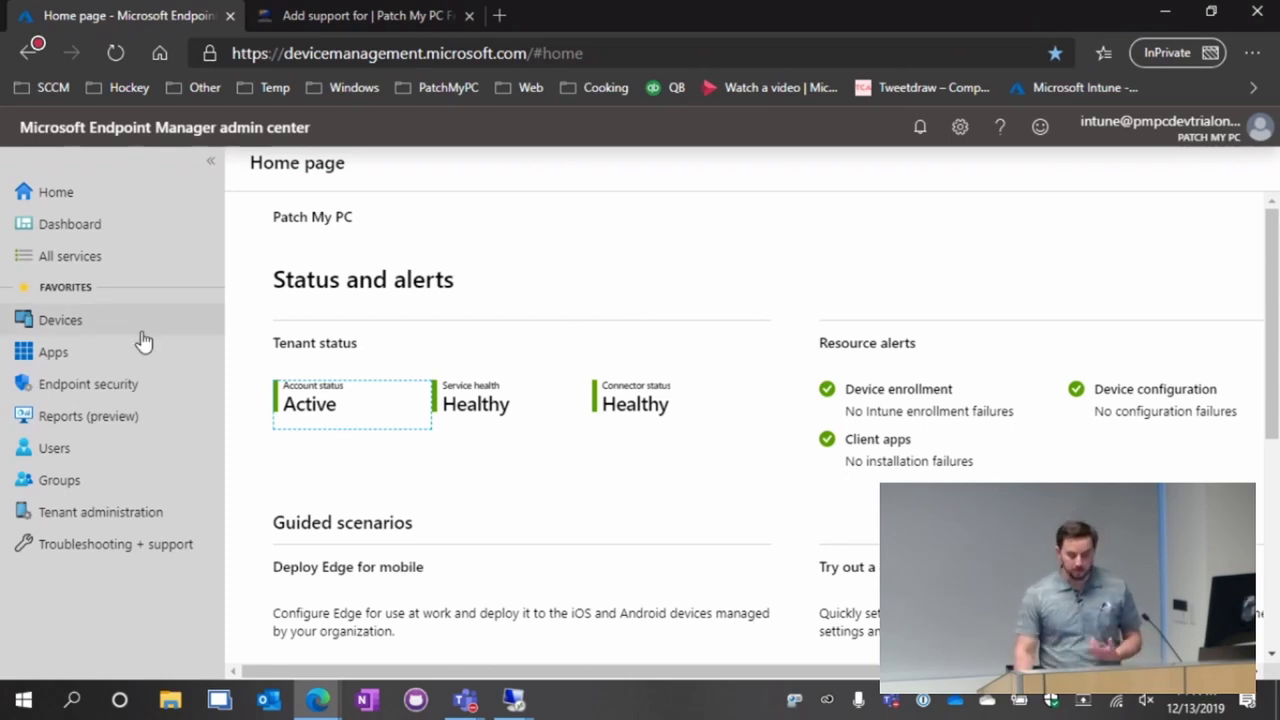
{"action": "left_click", "coordinate": [84, 358]}
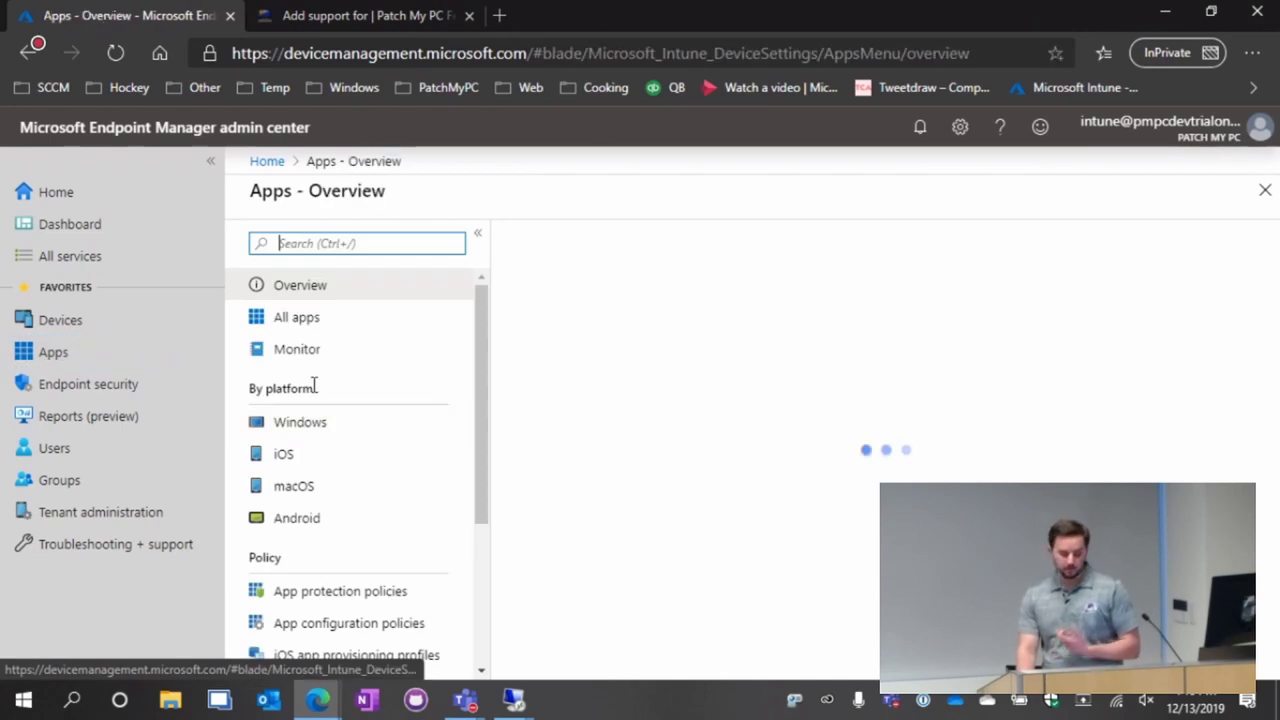
{"action": "left_click", "coordinate": [280, 318]}
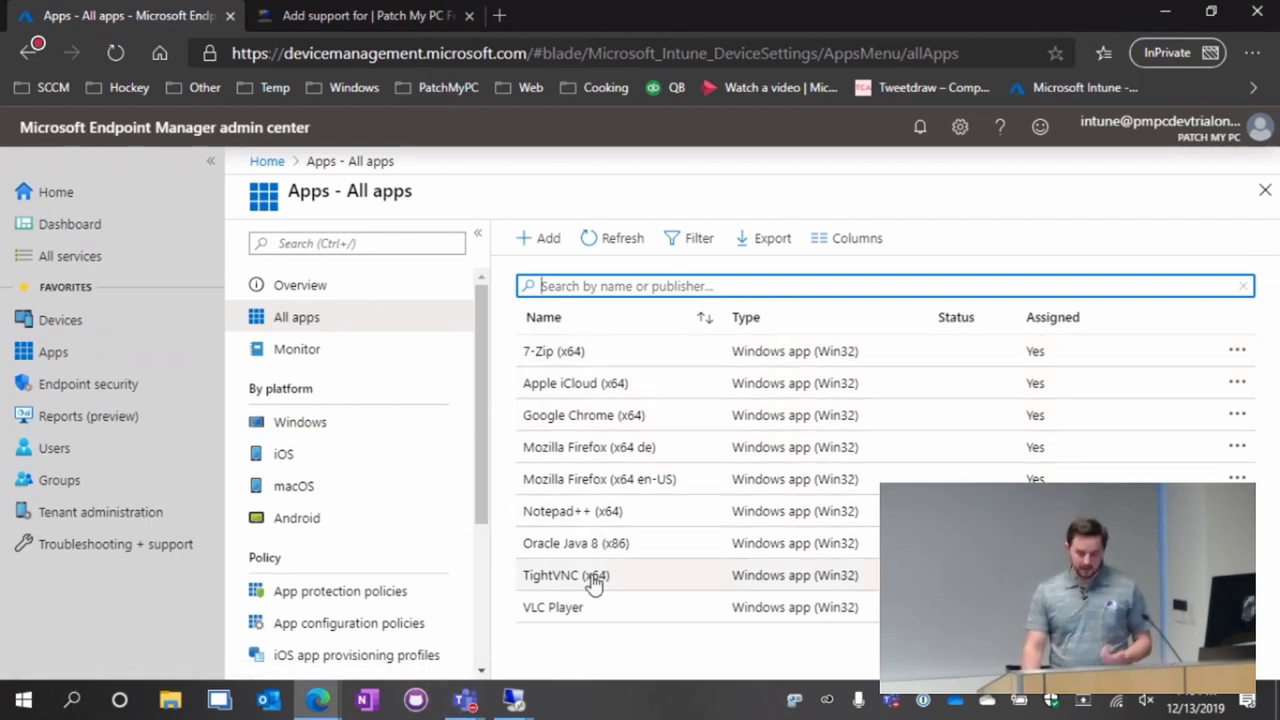
In Hyper-V Manager on the host session, start the INTUNECLIENT virtual machine
{"action": "mouse_move", "coordinate": [519, 705]}
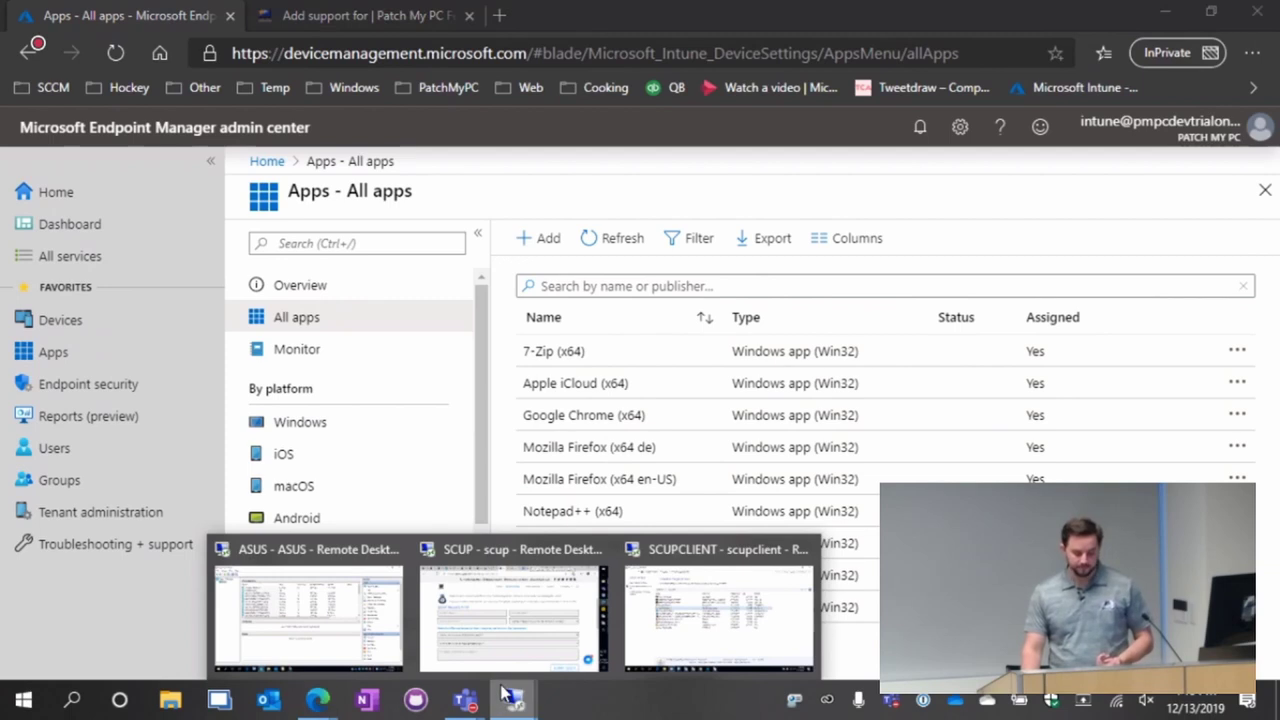
{"action": "left_click", "coordinate": [340, 610]}
{"action": "scroll", "coordinate": [290, 190], "scroll_direction": "down", "scroll_amount": 3}
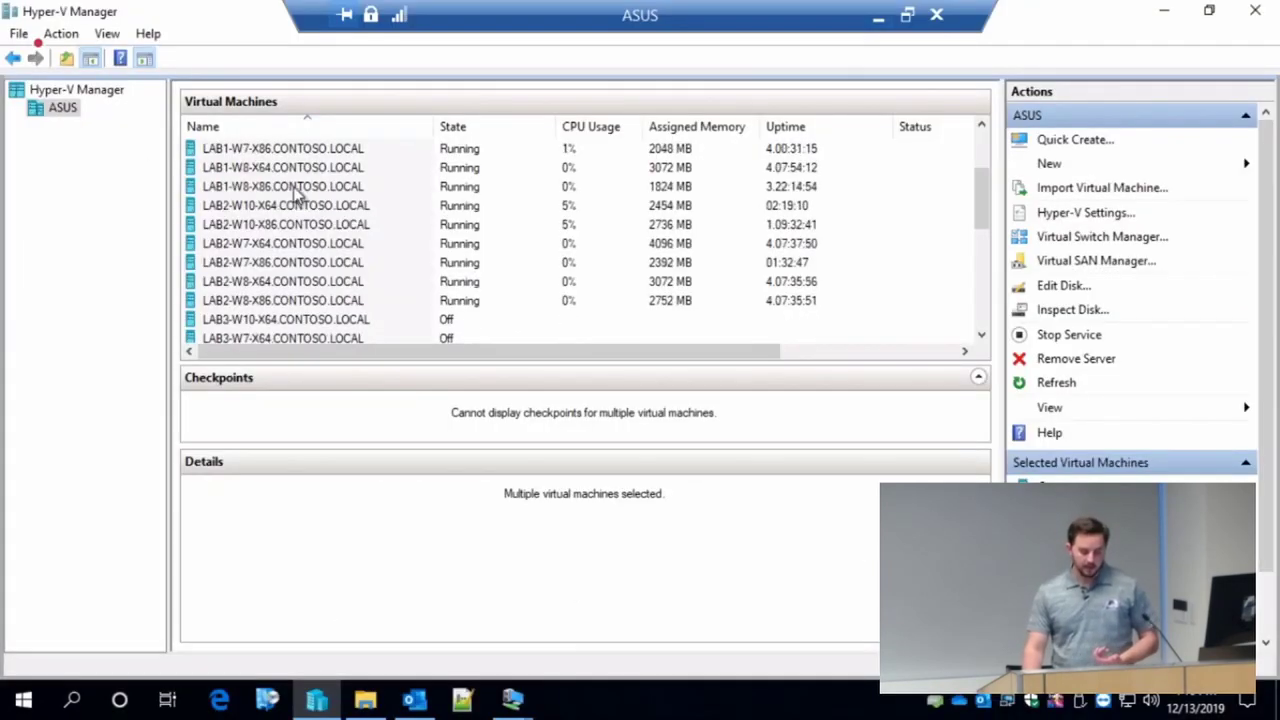
{"action": "scroll", "coordinate": [285, 185], "scroll_direction": "up", "scroll_amount": 3}
{"action": "right_click", "coordinate": [266, 168]}
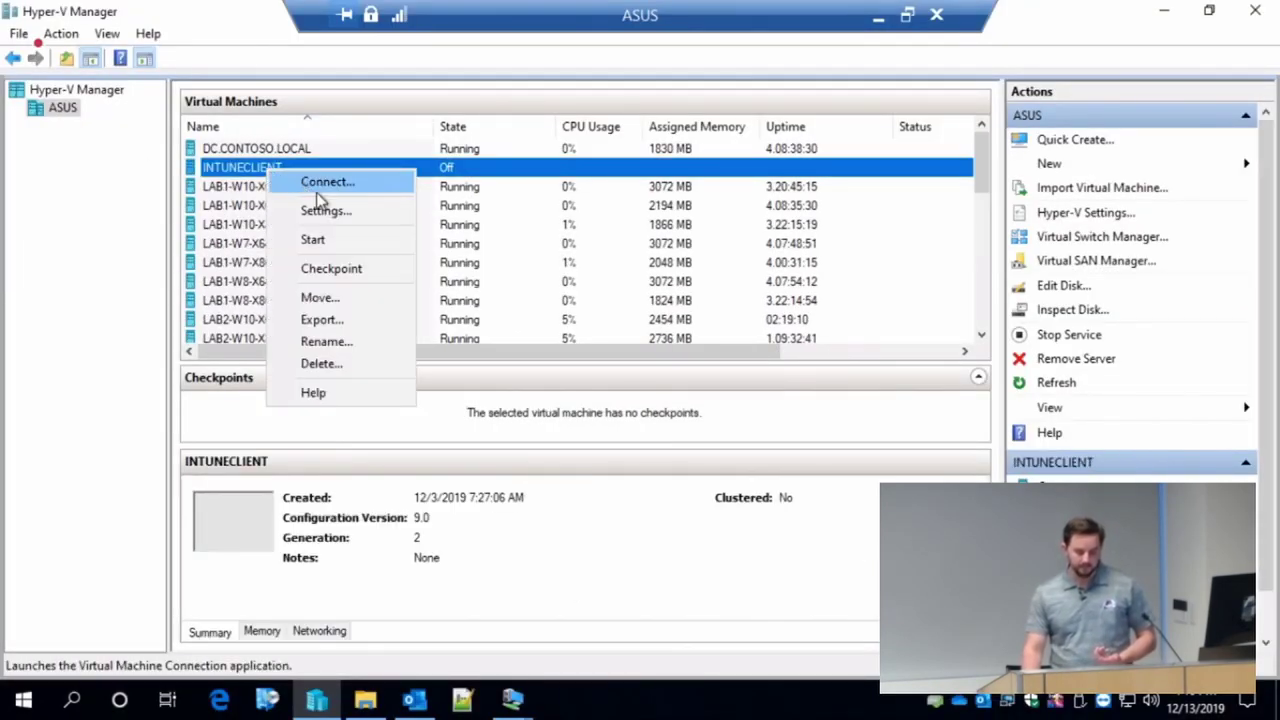
{"action": "left_click", "coordinate": [335, 244]}
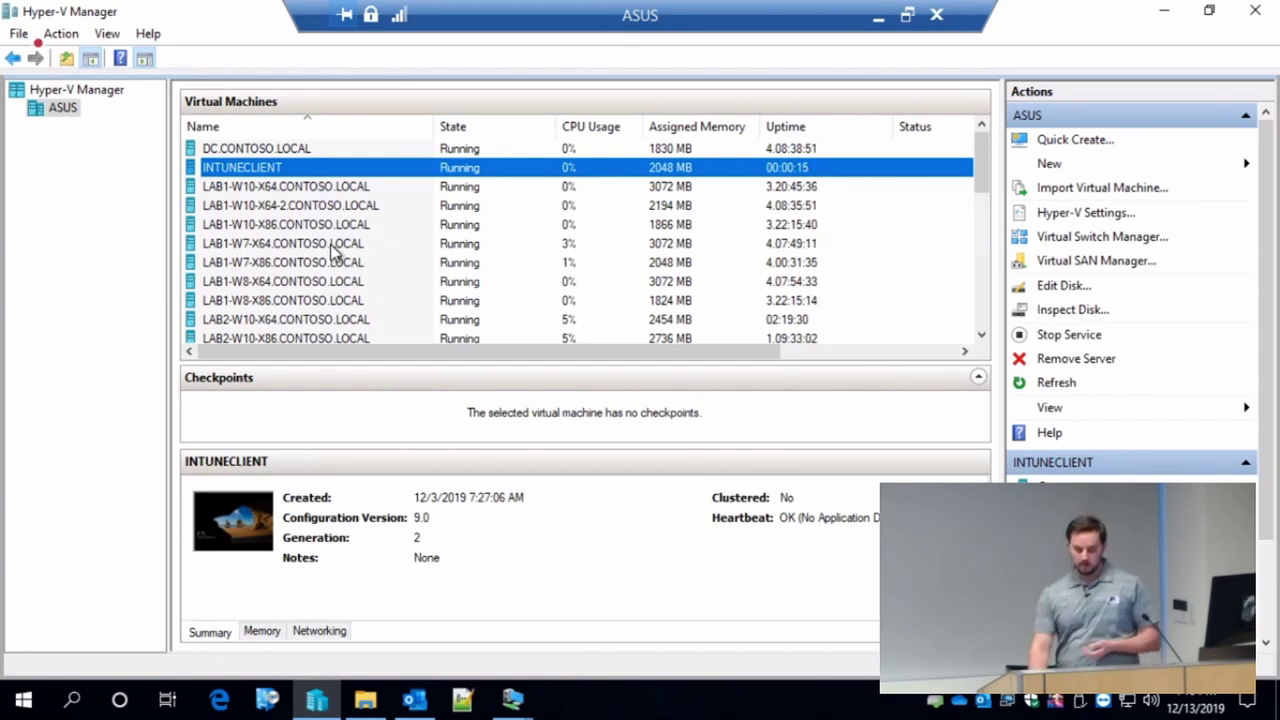
Connect and reconnect to the INTUNECLIENT console, then minimize the VM connection window
{"action": "double_click", "coordinate": [278, 170]}
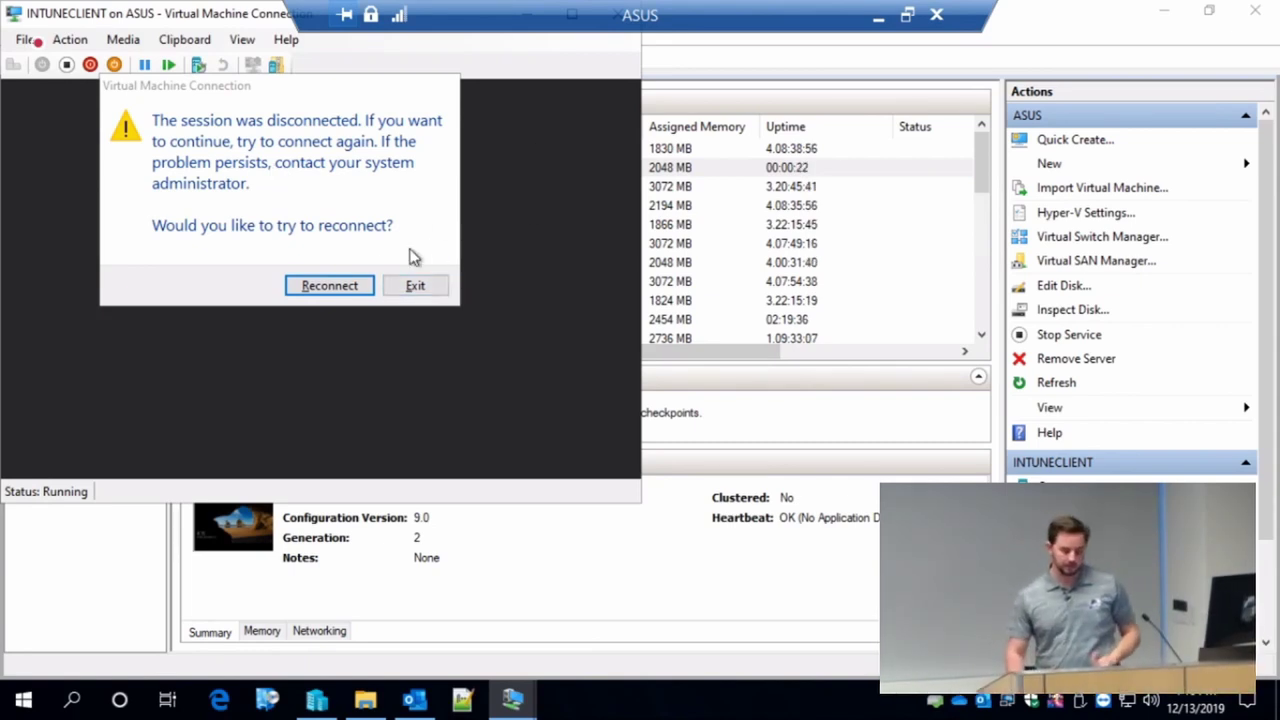
{"action": "left_click", "coordinate": [351, 286]}
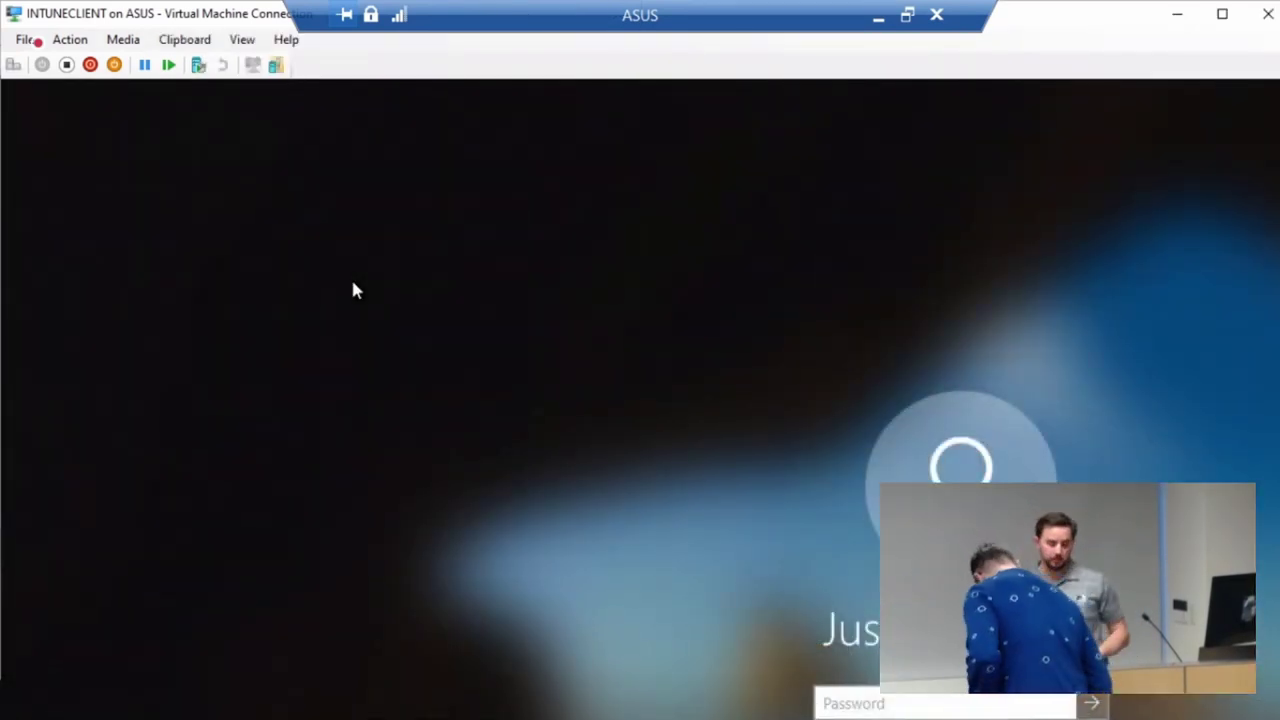
{"action": "left_click", "coordinate": [242, 40]}
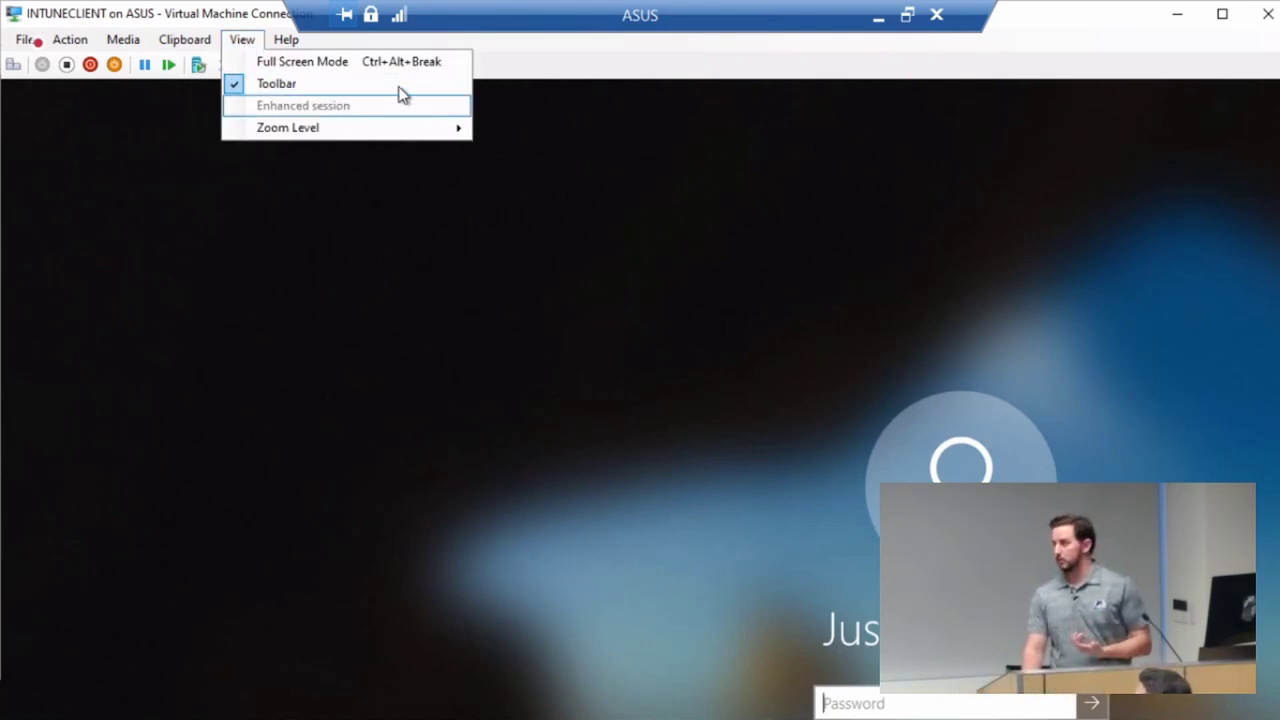
{"action": "left_click", "coordinate": [877, 18]}
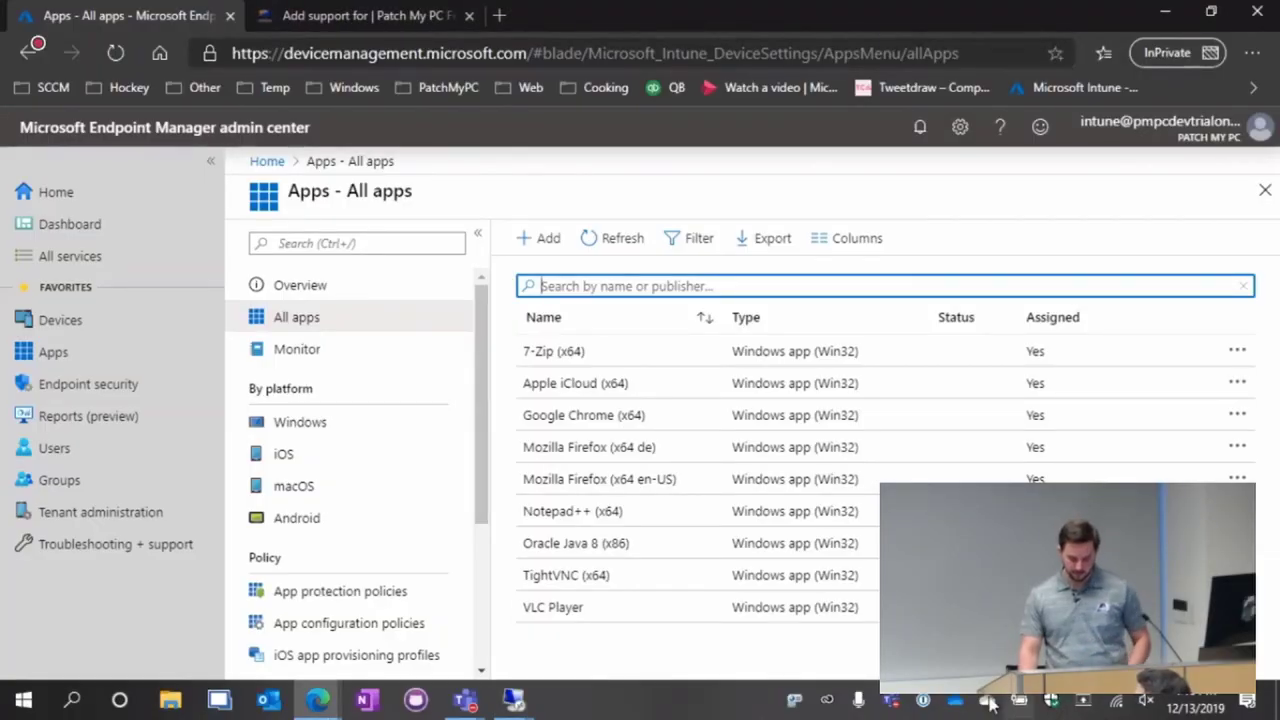
Search 1Password for 'intune' and copy the Intune Trial entry's password
{"action": "left_click", "coordinate": [923, 700]}
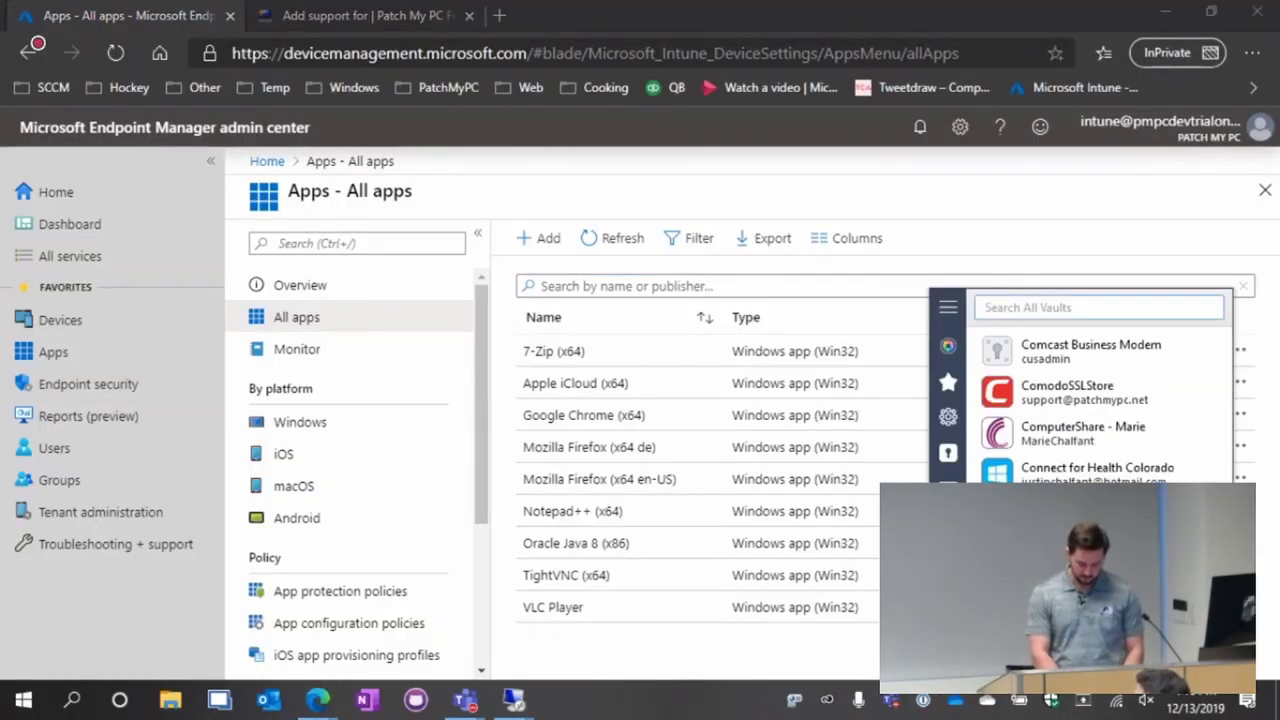
{"action": "type", "text": "integrat"}
{"action": "key", "text": "ctrl+a"}
{"action": "type", "text": "intu"}
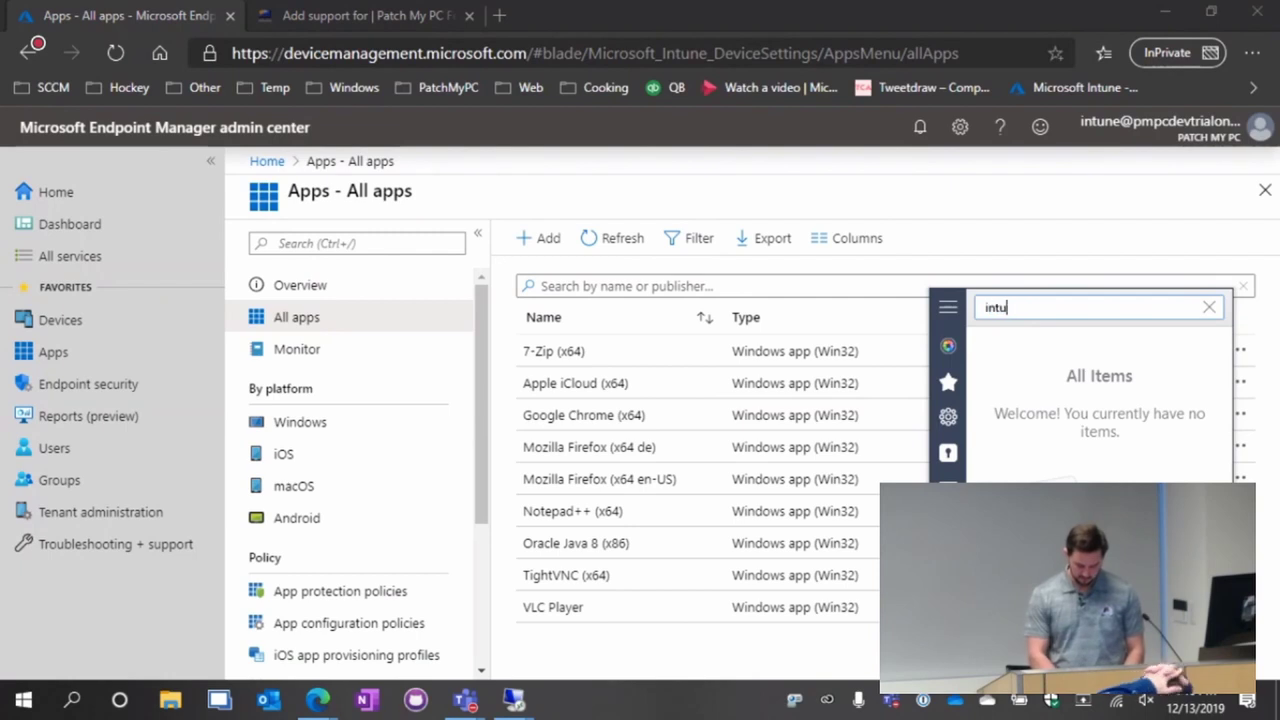
{"action": "type", "text": "ne"}
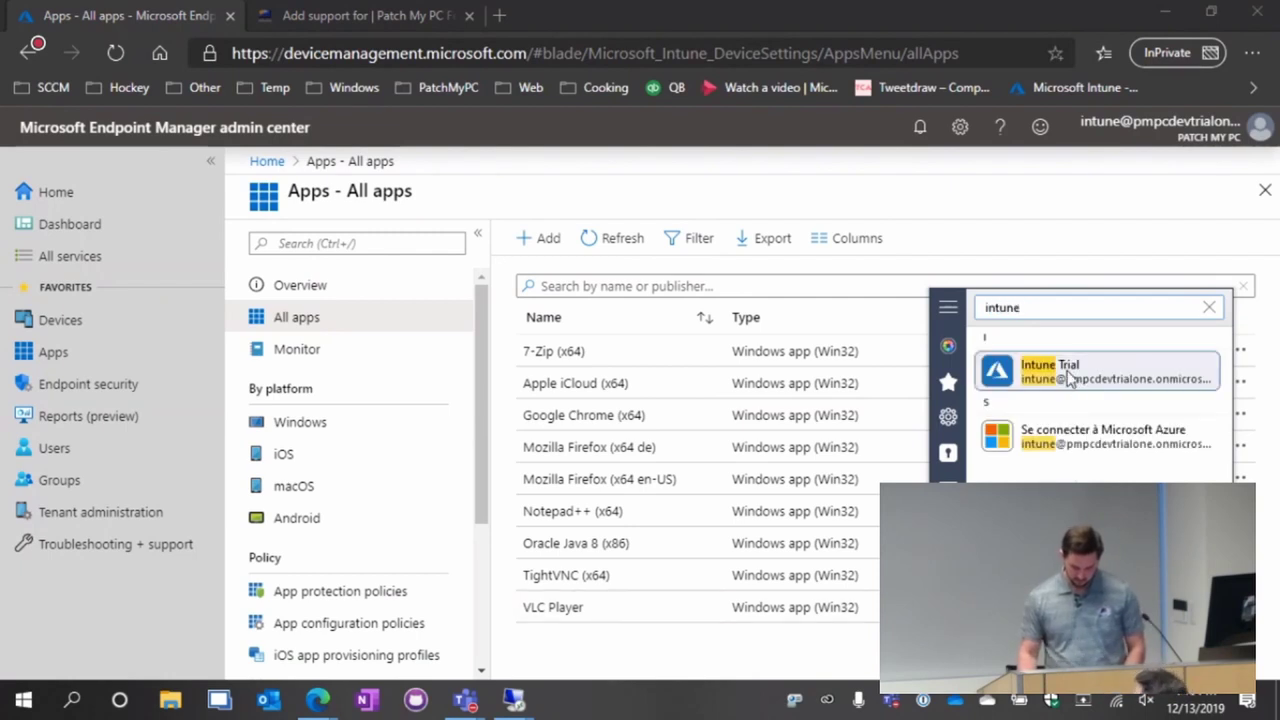
{"action": "right_click", "coordinate": [1070, 373]}
{"action": "key", "text": "Escape"}
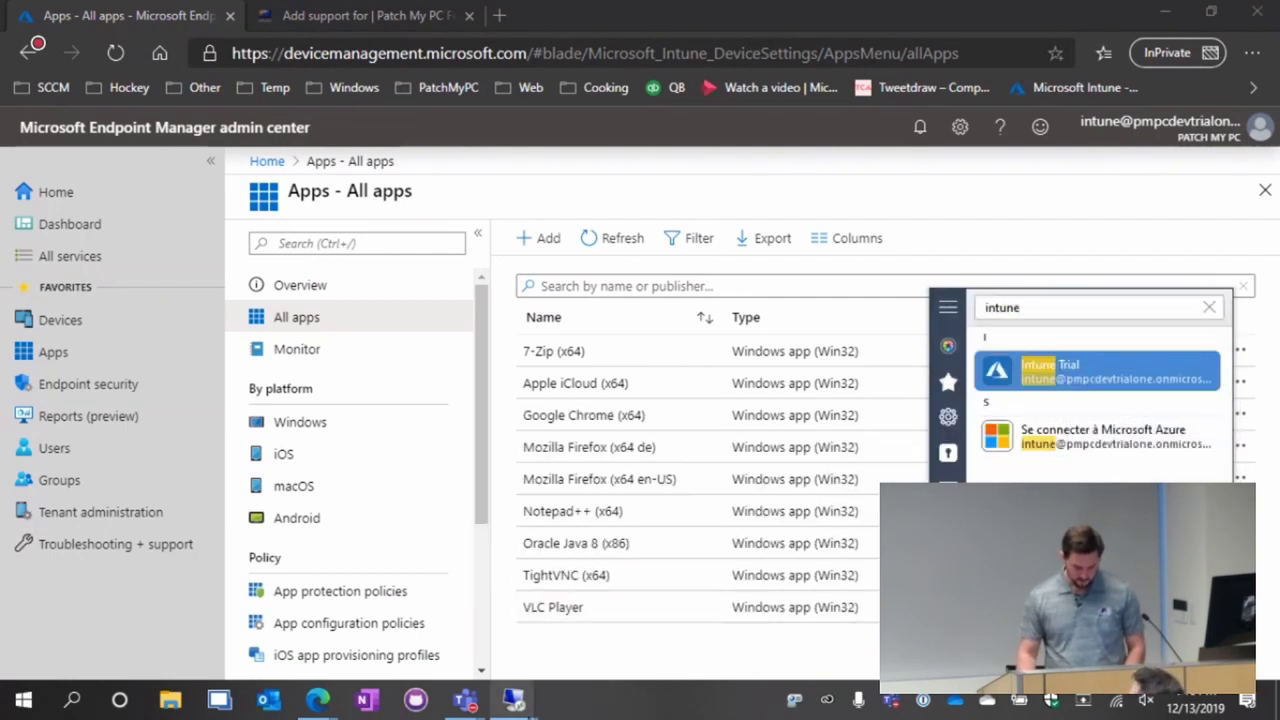
Type the copied password into the INTUNECLIENT sign-in via Clipboard, then switch the VM to Full Screen Mode
{"action": "left_click", "coordinate": [514, 700]}
{"action": "left_click", "coordinate": [340, 625]}
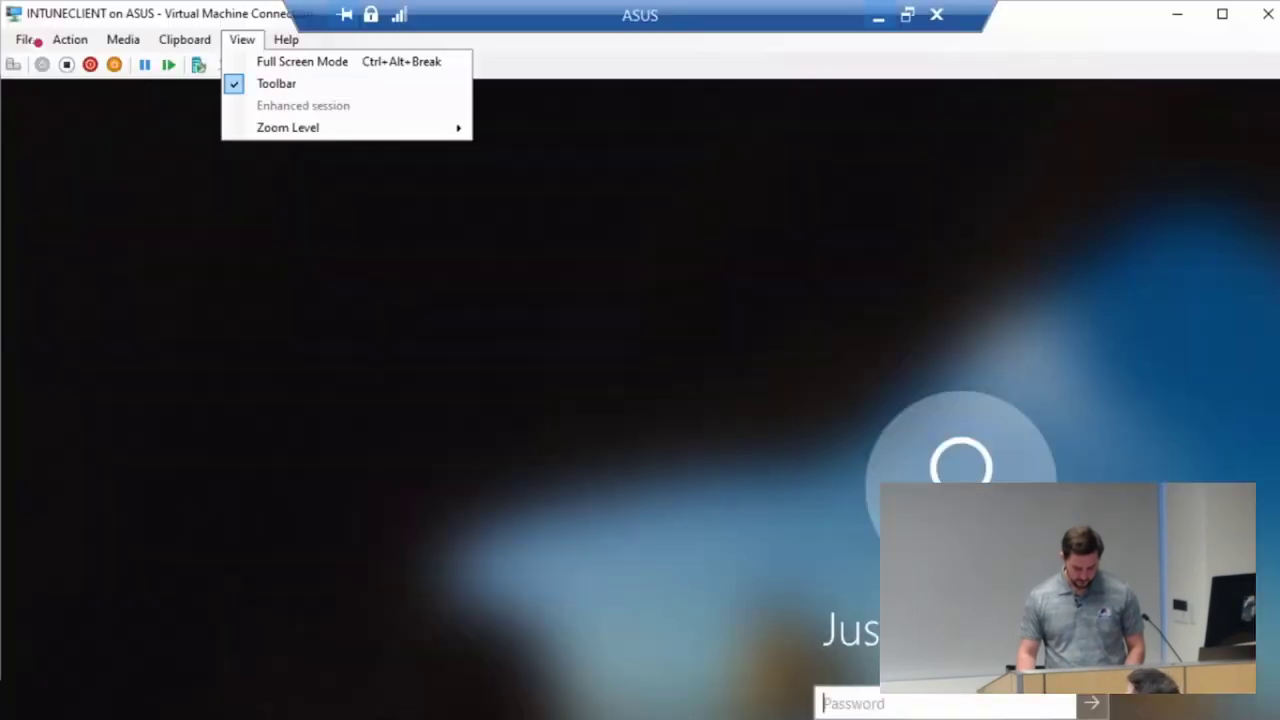
{"action": "key", "text": "Escape"}
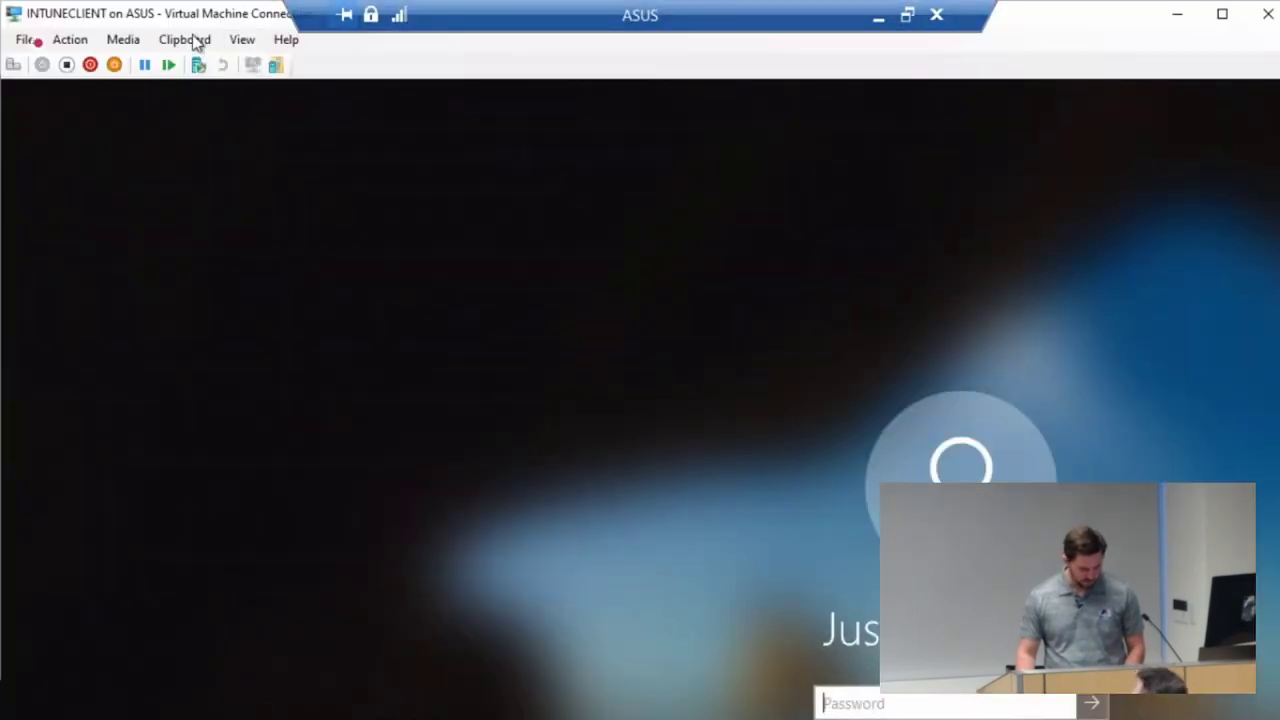
{"action": "left_click", "coordinate": [190, 40]}
{"action": "left_click", "coordinate": [215, 63]}
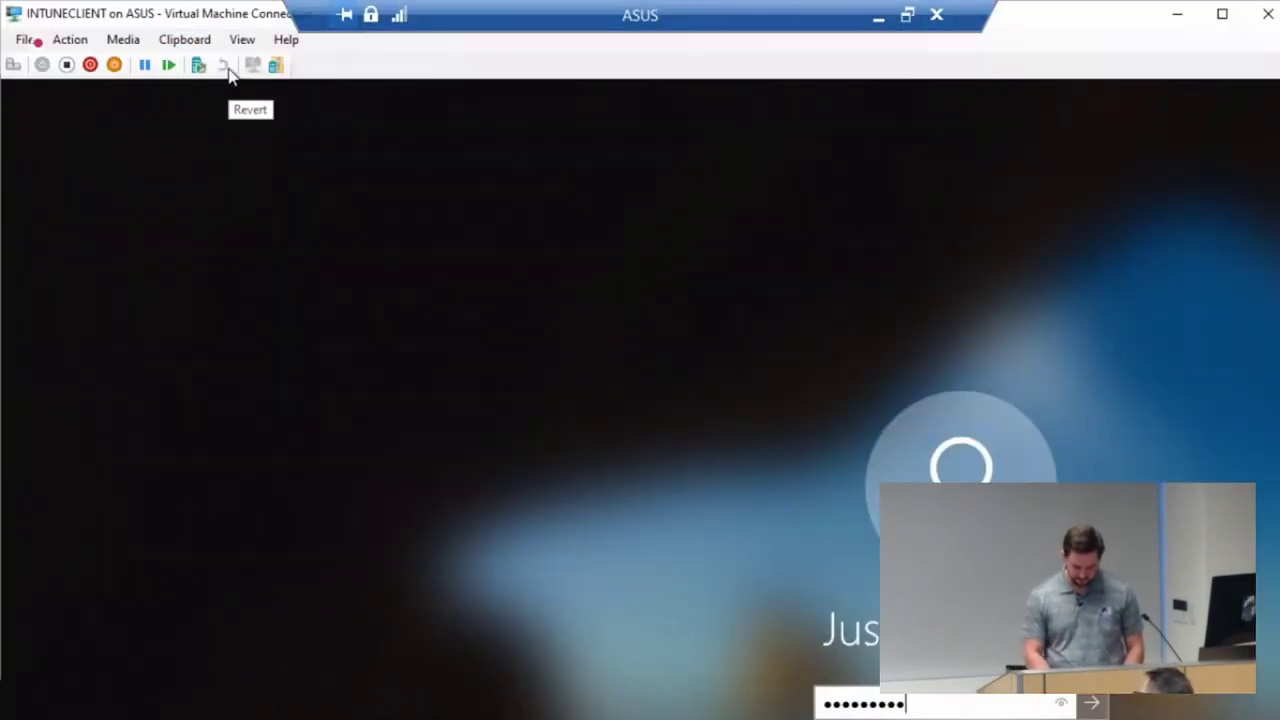
{"action": "left_click", "coordinate": [242, 40]}
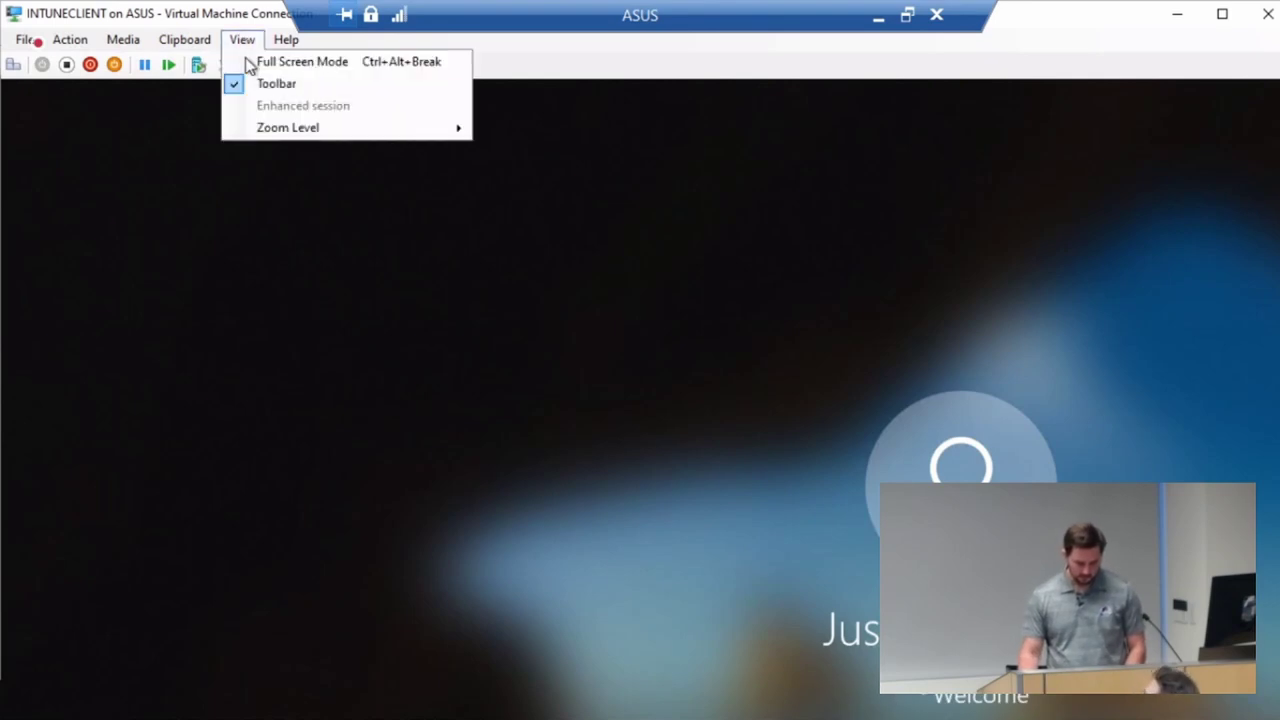
{"action": "left_click", "coordinate": [255, 60]}
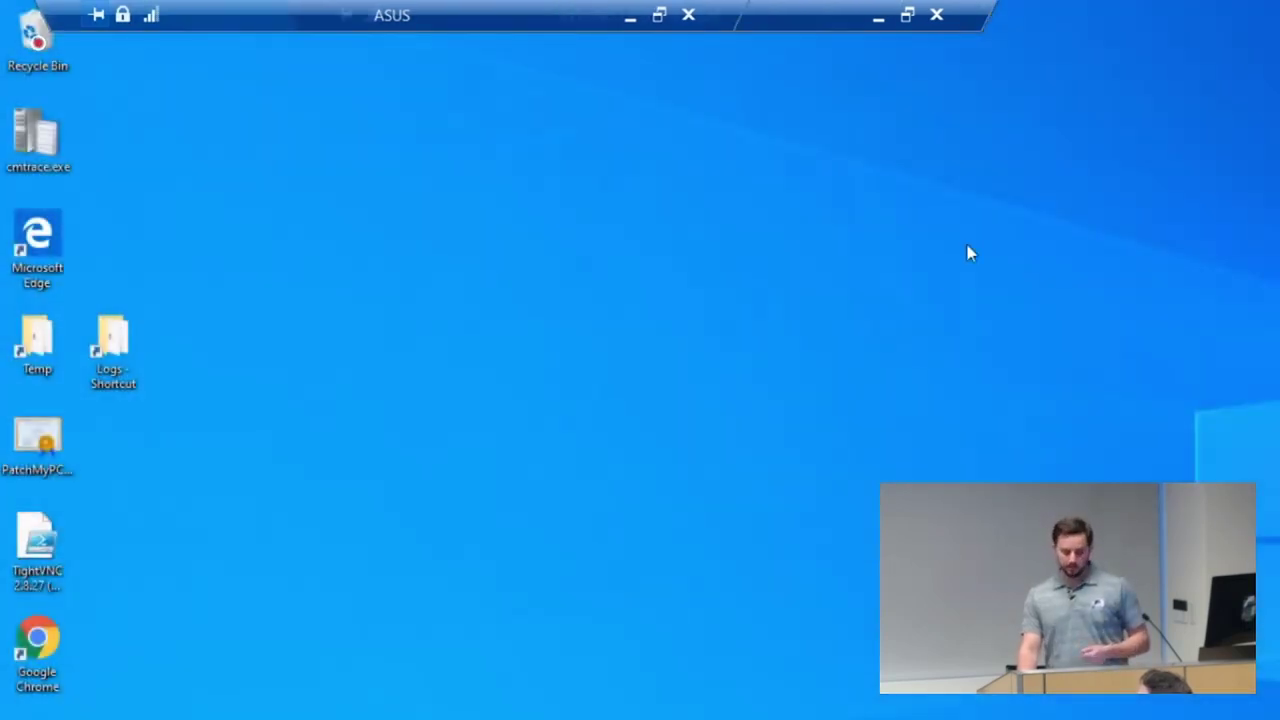
Set the VM's display resolution to 1024 × 768 (Recommended), after briefly keeping 1366 × 768
{"action": "right_click", "coordinate": [683, 272]}
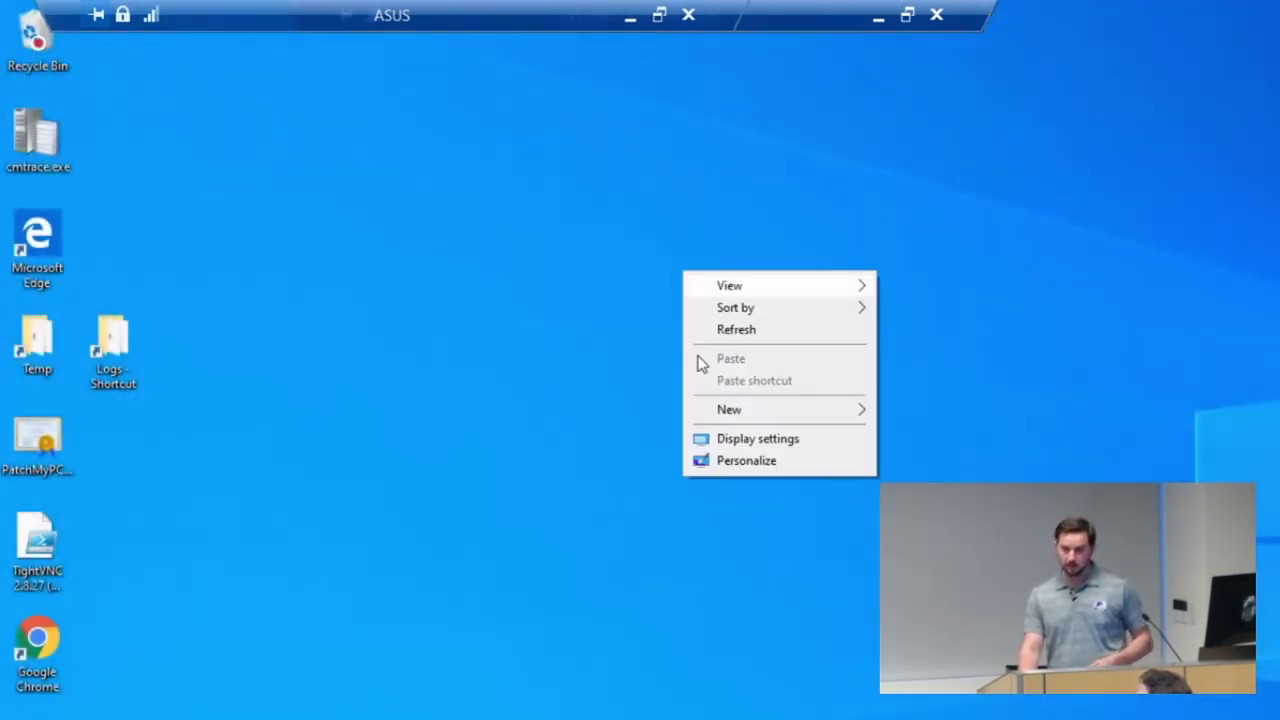
{"action": "left_click", "coordinate": [752, 440]}
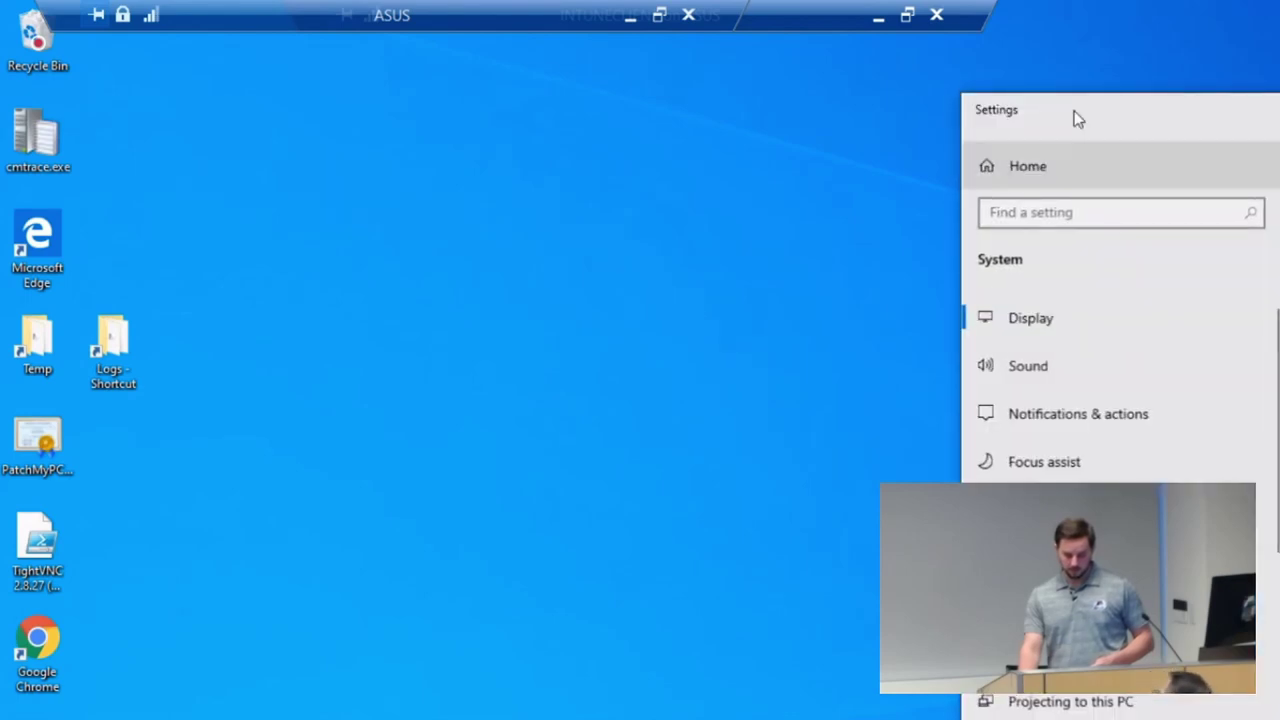
{"action": "double_click", "coordinate": [1076, 117]}
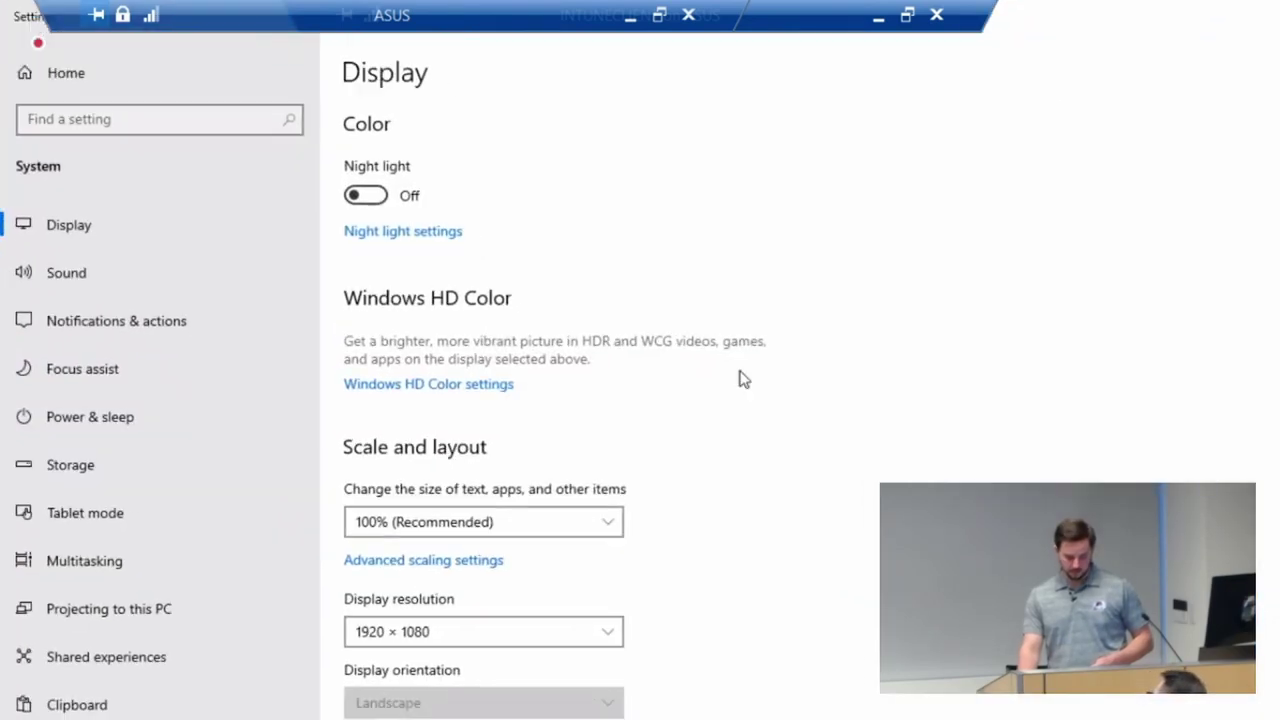
{"action": "left_click", "coordinate": [474, 644]}
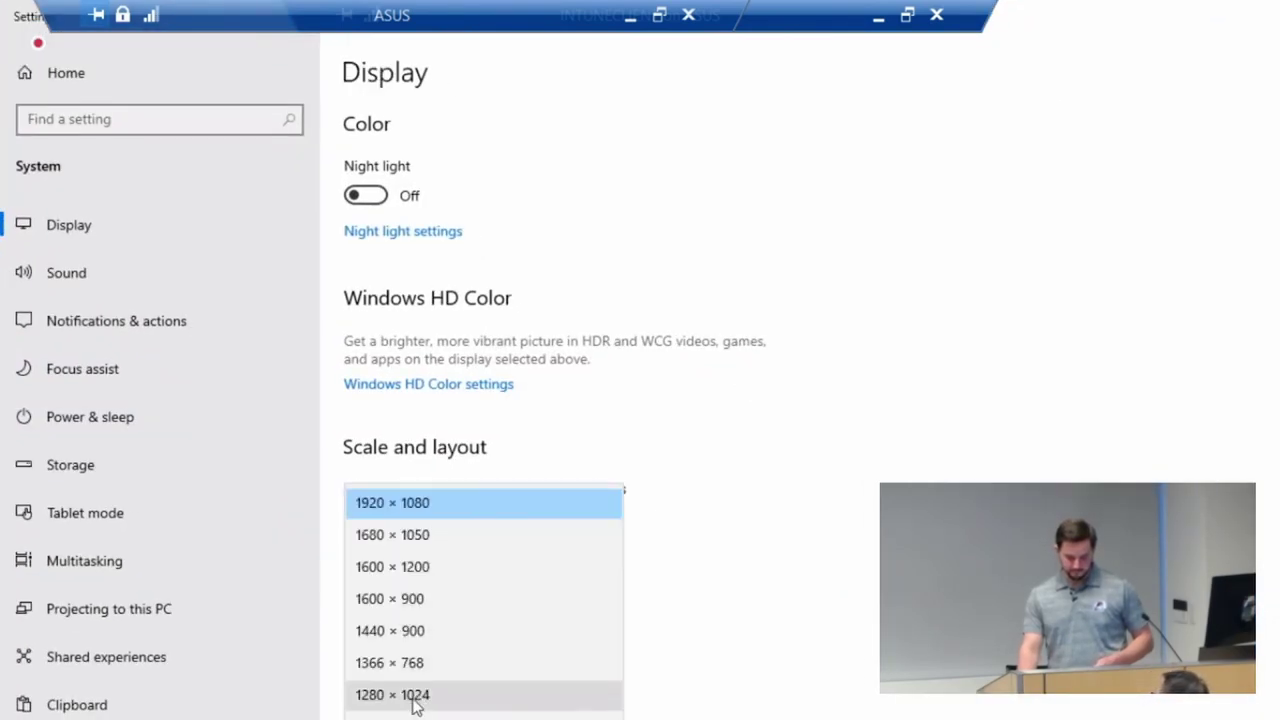
{"action": "left_click", "coordinate": [423, 665]}
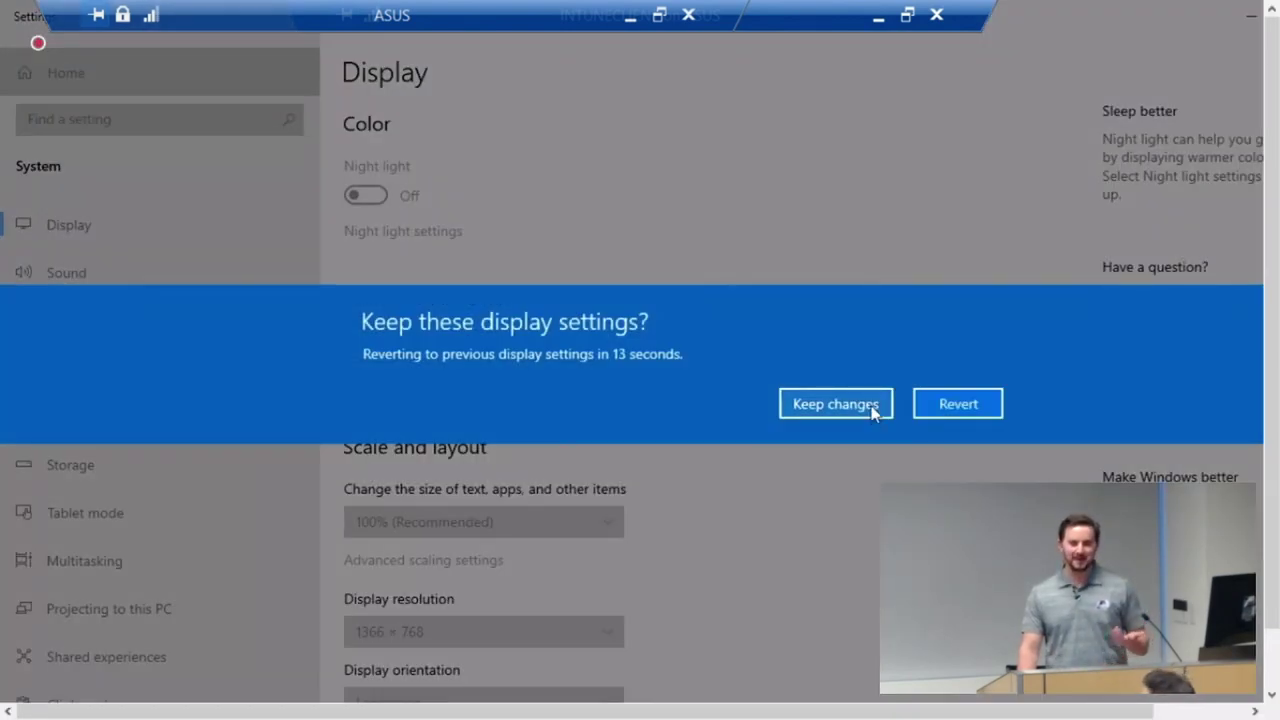
{"action": "key", "text": "Return"}
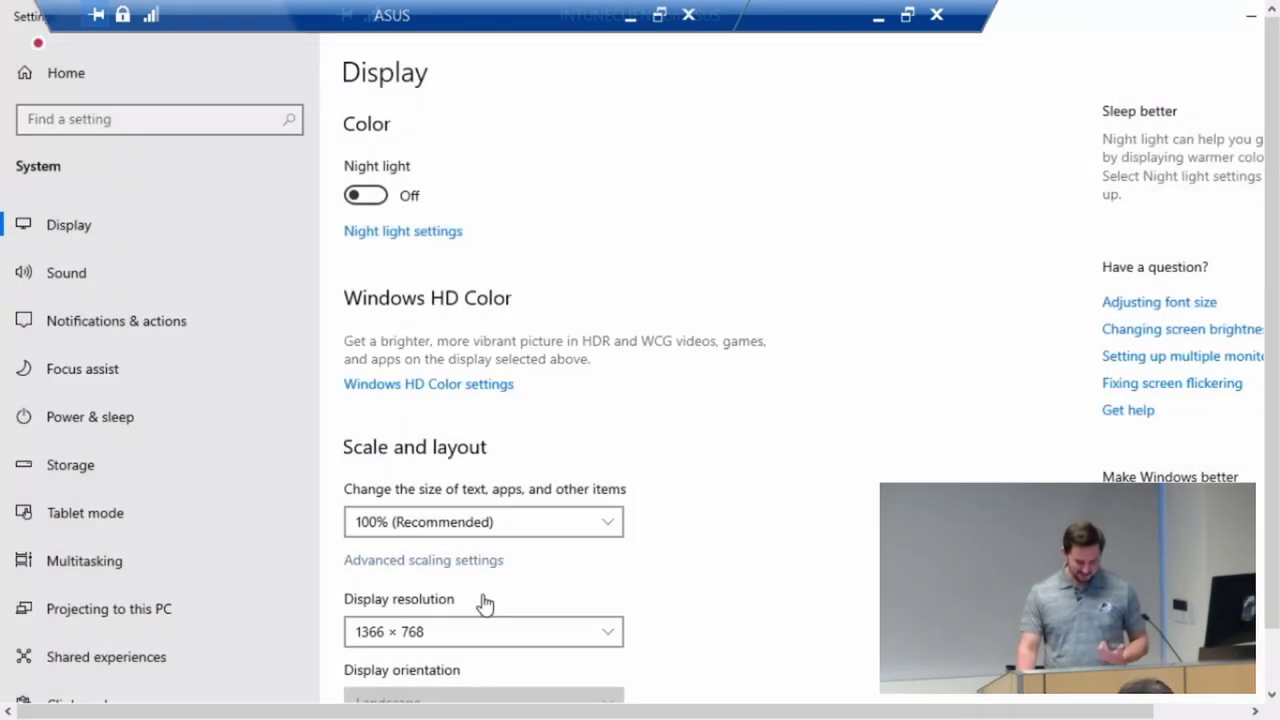
{"action": "left_click", "coordinate": [489, 630]}
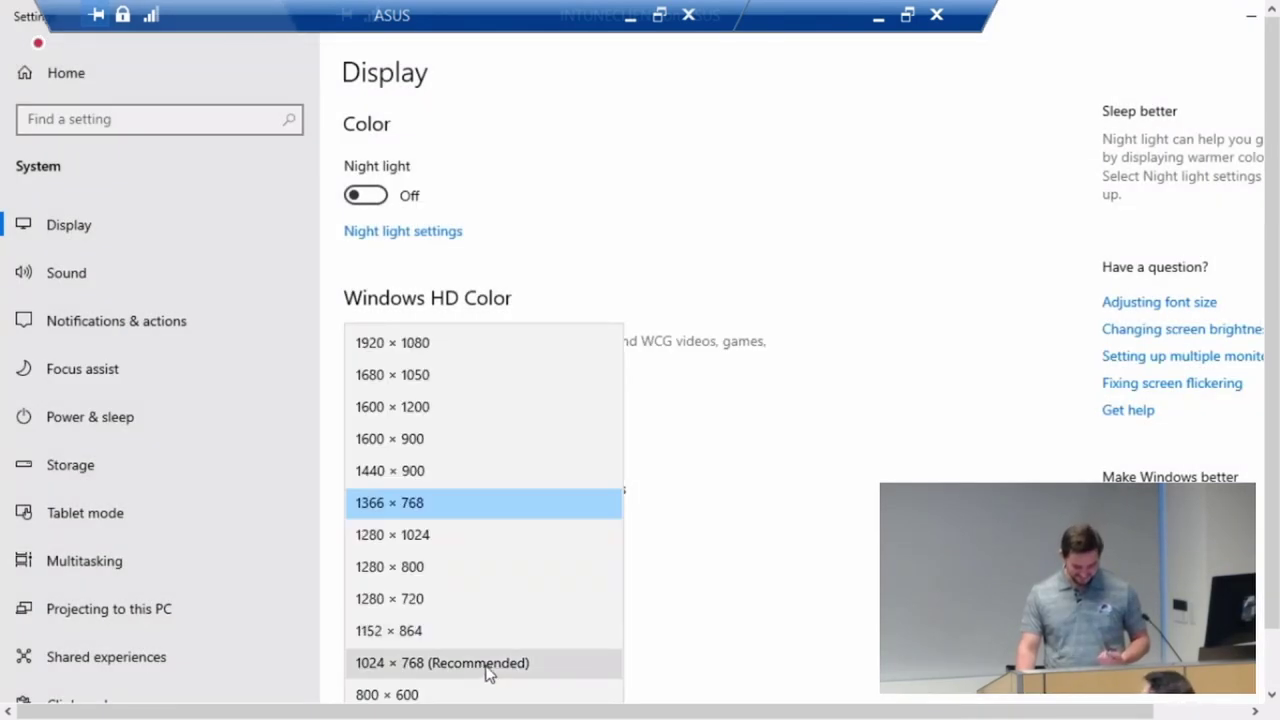
{"action": "left_click", "coordinate": [489, 663]}
{"action": "key", "text": "Return"}
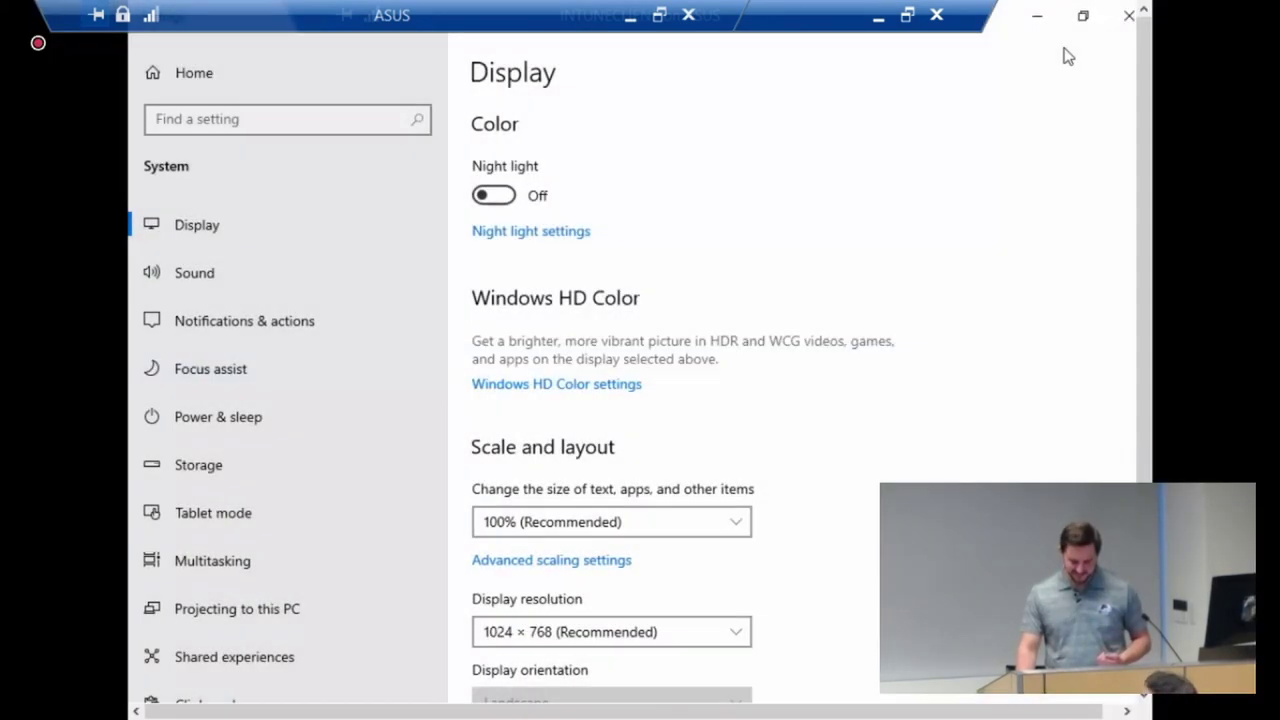
Close Settings and minimize the INTUNECLIENT VM and host remote desktop windows
{"action": "left_click", "coordinate": [1129, 15]}
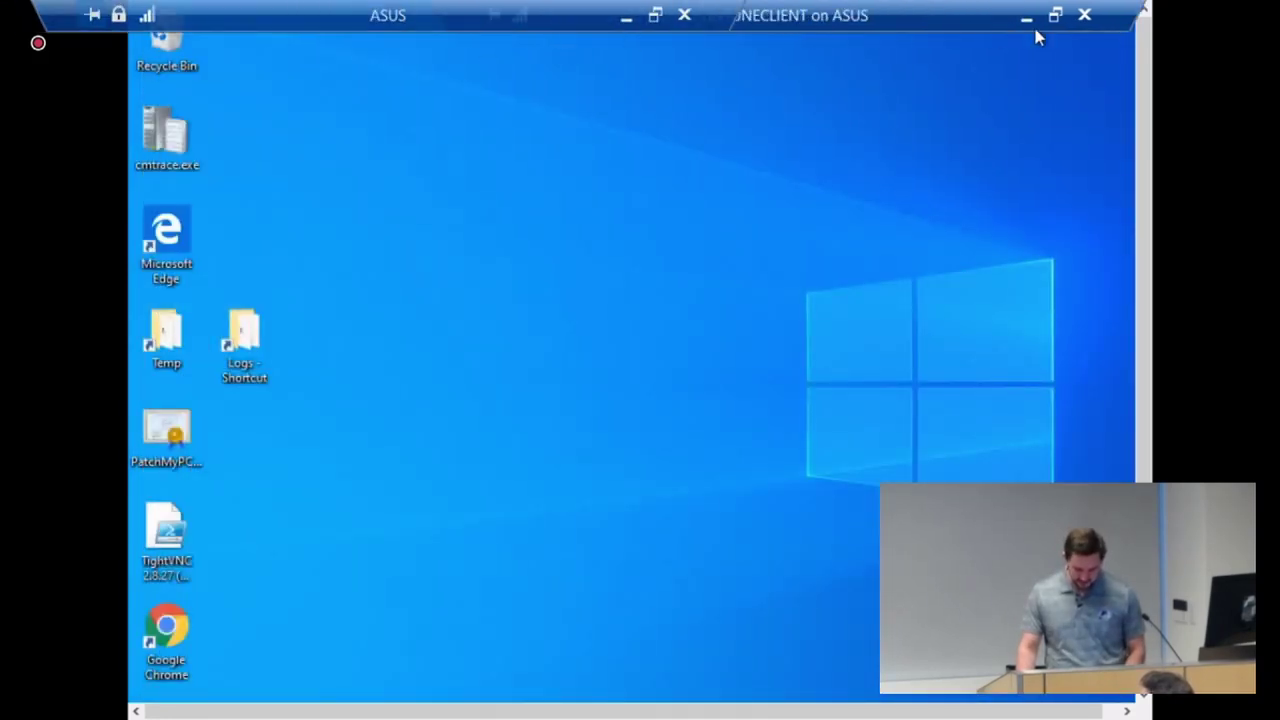
{"action": "left_click", "coordinate": [1026, 17]}
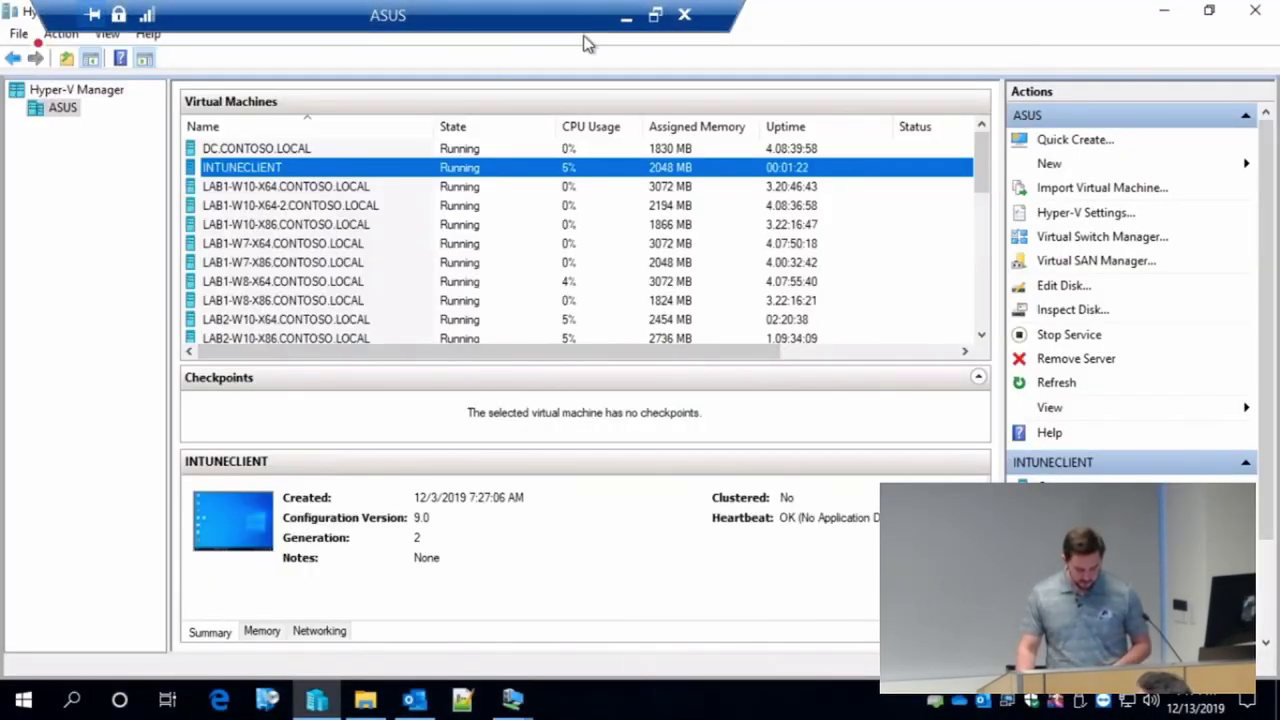
{"action": "left_click", "coordinate": [626, 16]}
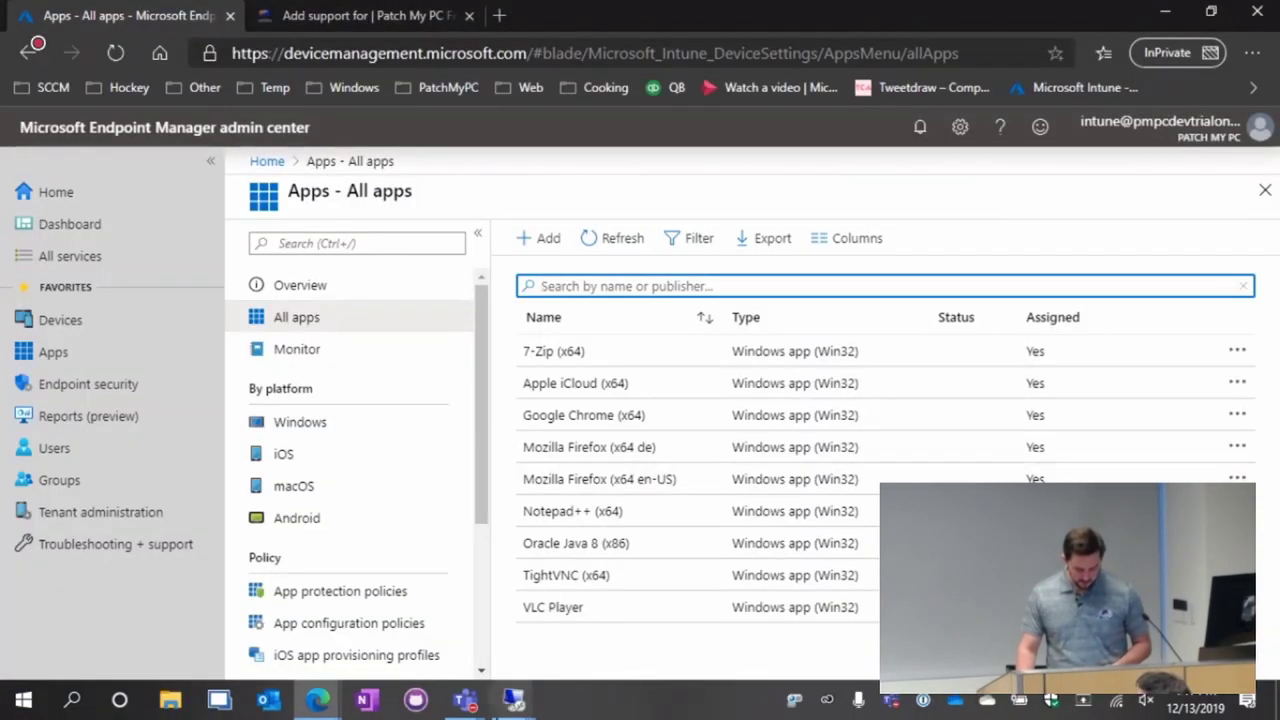
Bring up Patch My PC Publisher's Base Install Options in the SCUP remote session
{"action": "mouse_move", "coordinate": [513, 700]}
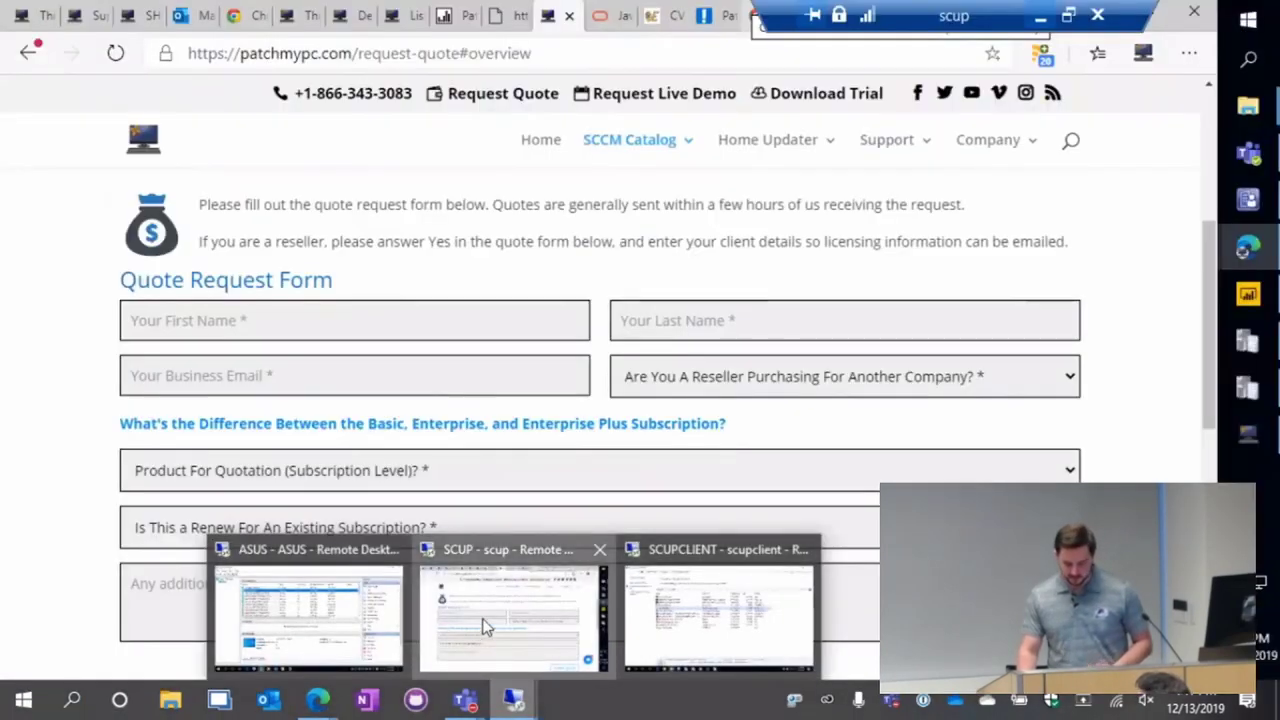
{"action": "left_click", "coordinate": [480, 622]}
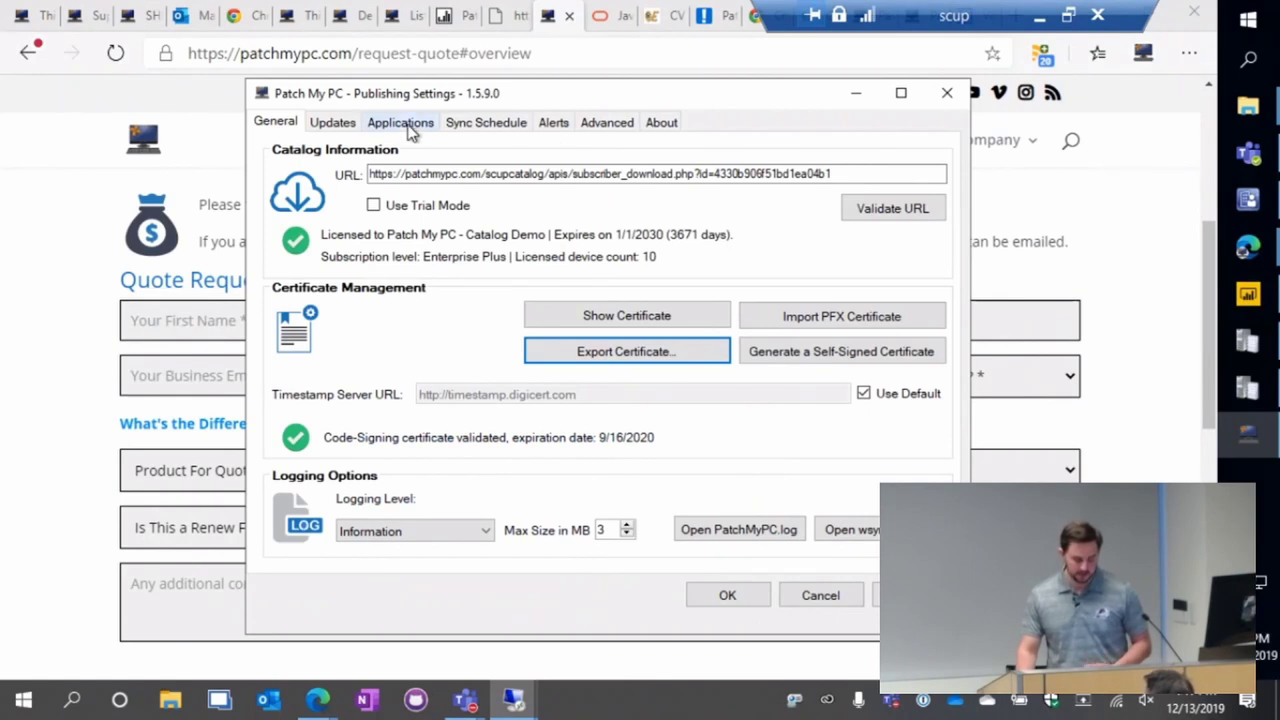
{"action": "left_click", "coordinate": [408, 128]}
{"action": "left_click", "coordinate": [689, 157]}
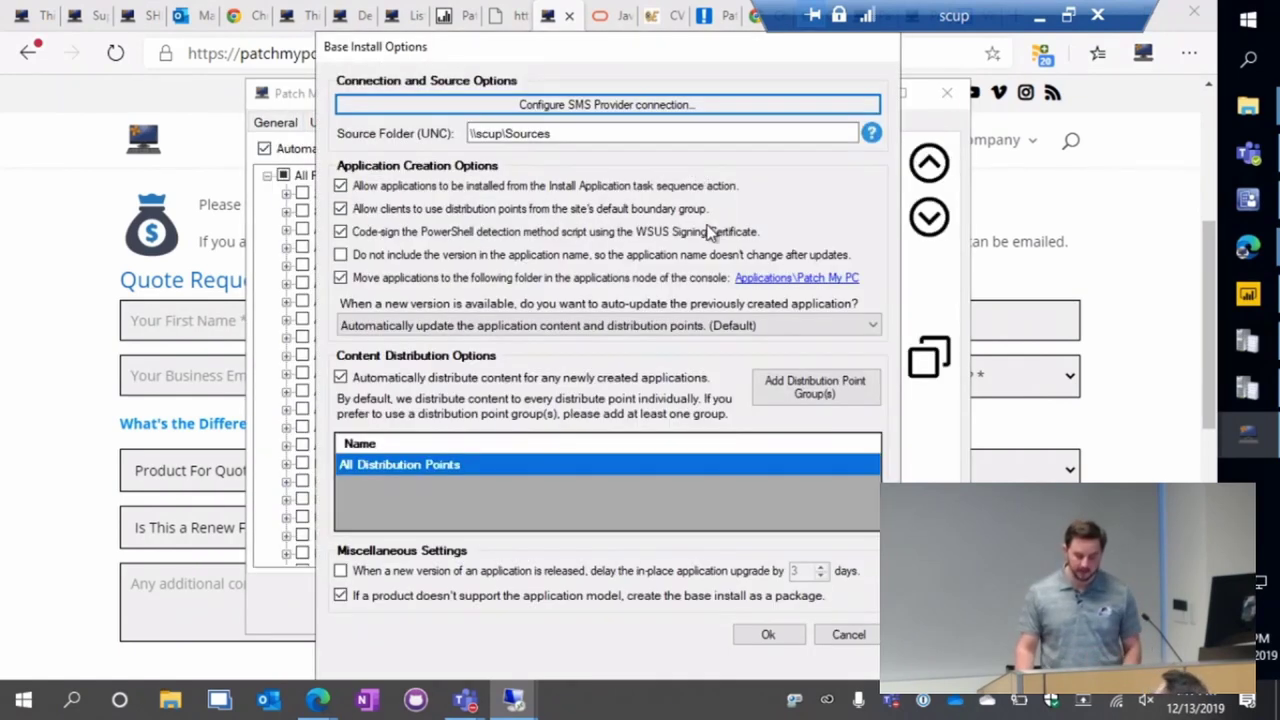
Review the auto-update choices, keep Default, and switch to the ASUS host session
{"action": "left_click", "coordinate": [730, 328]}
{"action": "key", "text": "super+plus"}
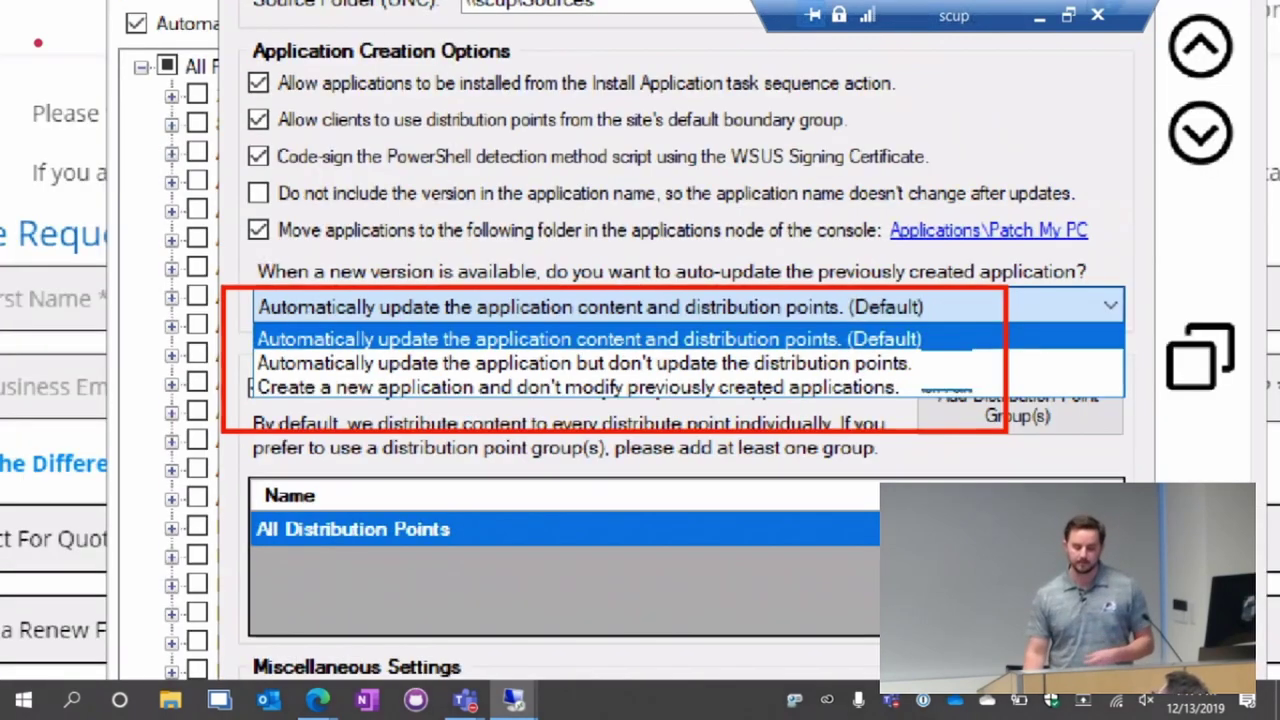
{"action": "key", "text": "Escape"}
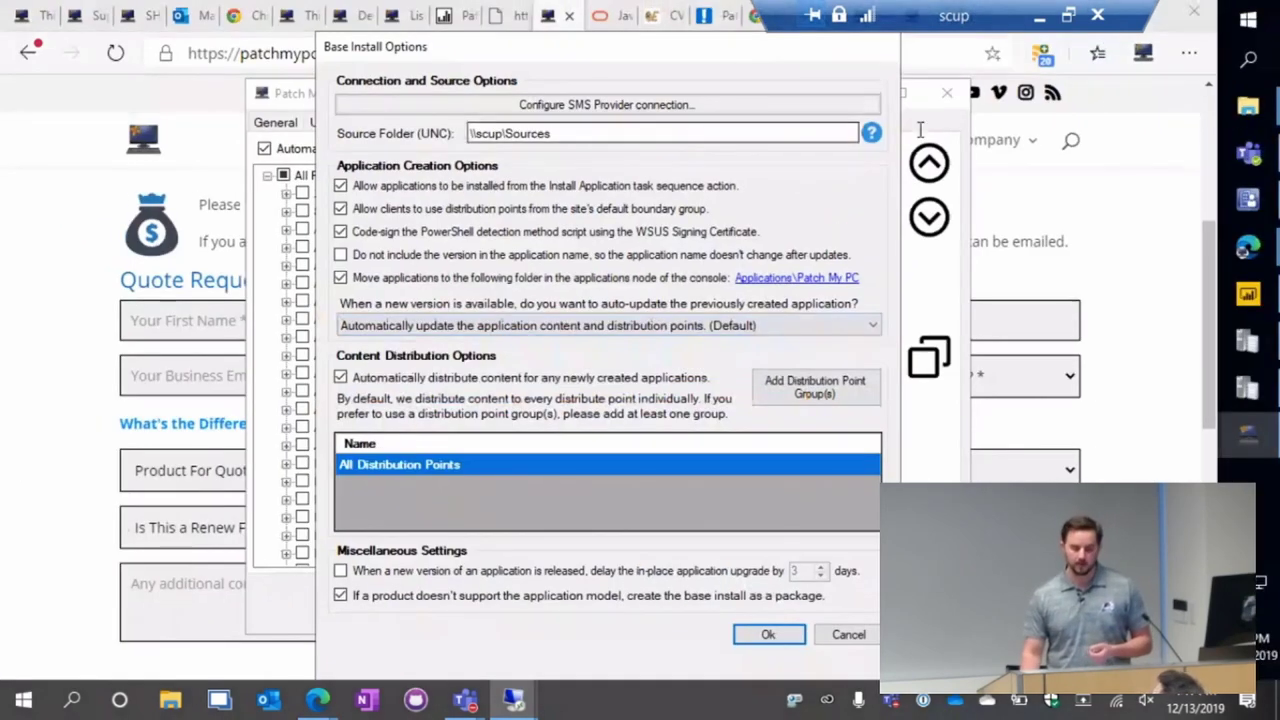
{"action": "left_click", "coordinate": [1040, 16]}
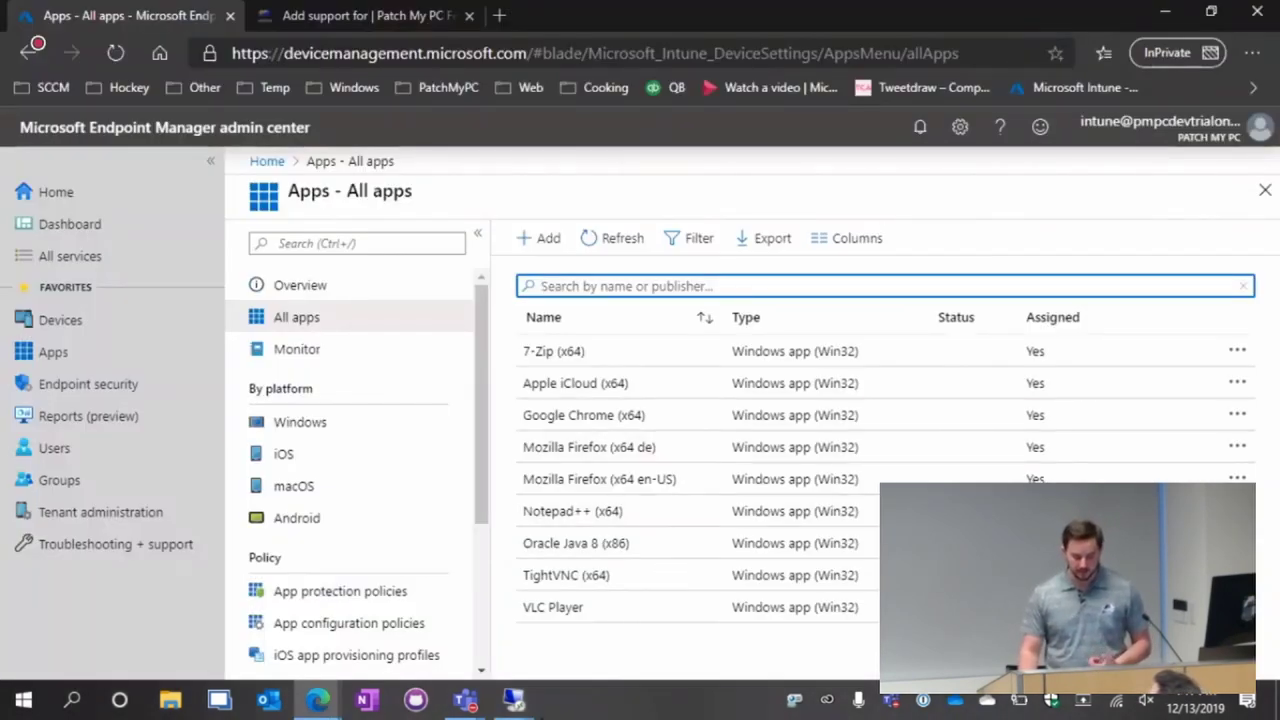
{"action": "left_click", "coordinate": [522, 705]}
Connect to the INTUNECLIENT virtual machine's desktop from Hyper-V Manager
{"action": "left_click", "coordinate": [330, 623]}
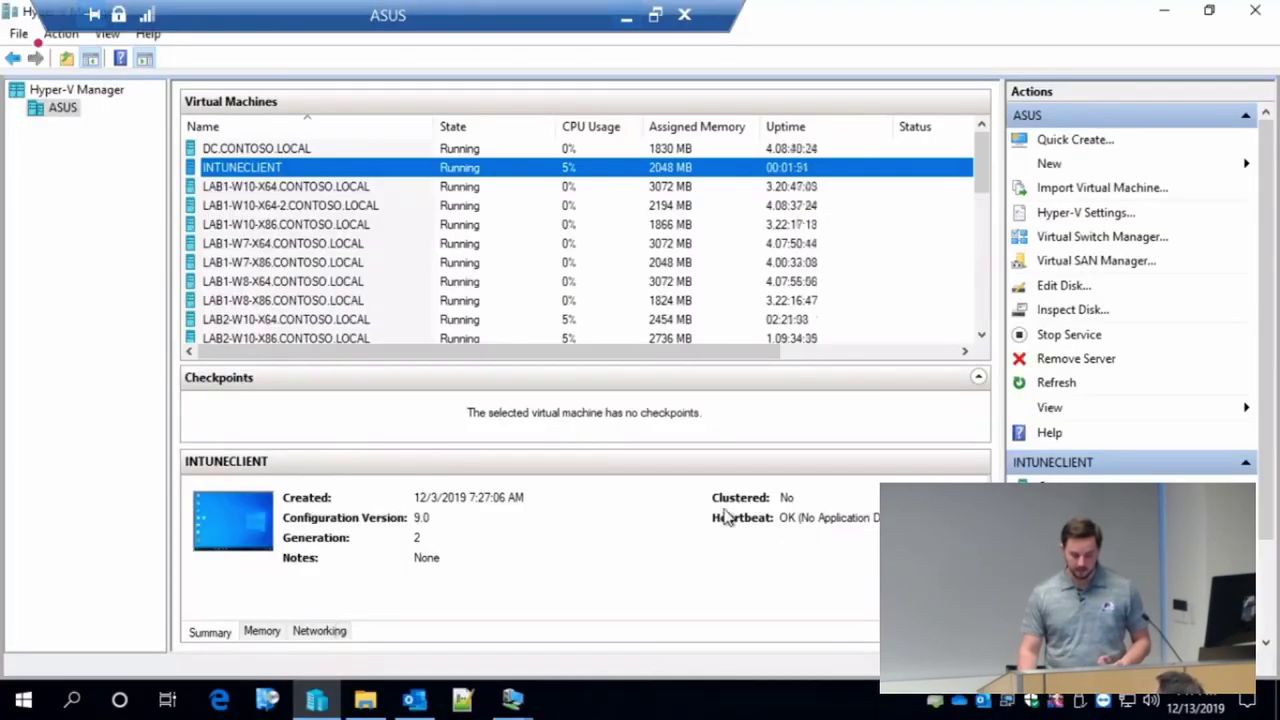
{"action": "mouse_move", "coordinate": [512, 703]}
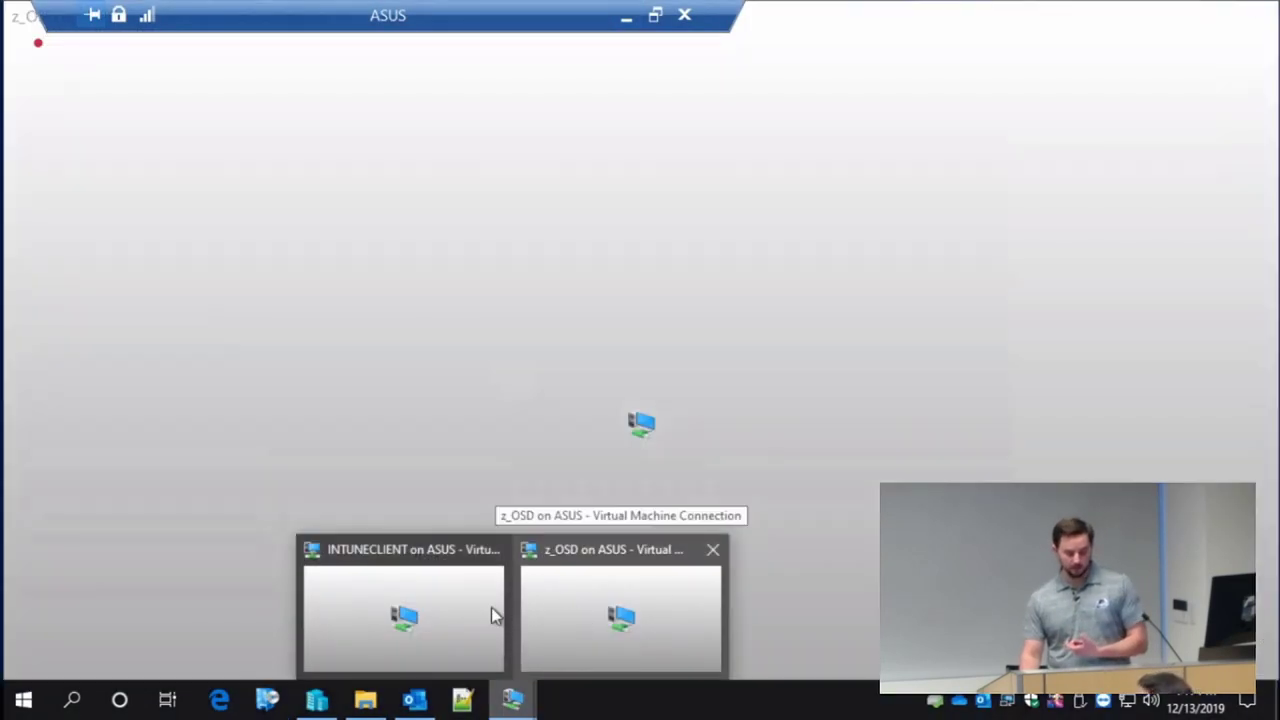
{"action": "left_click", "coordinate": [491, 610]}
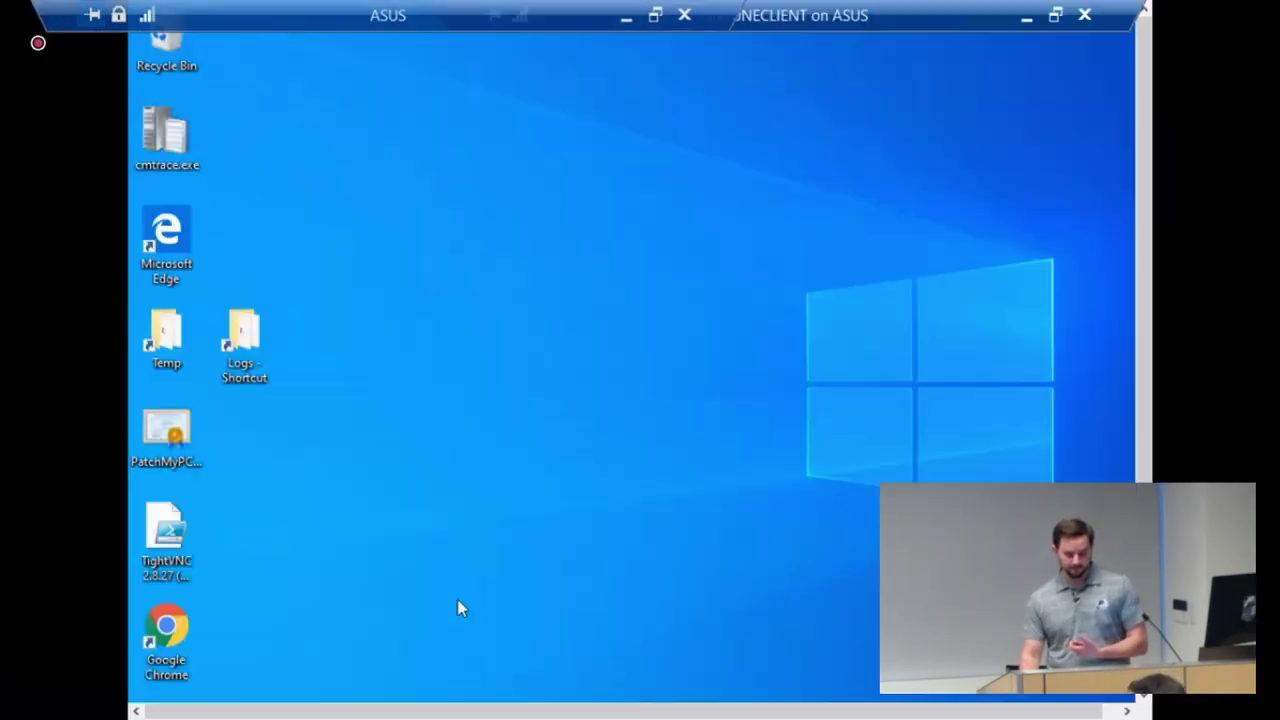
Change the VM's display resolution to 1280 × 720, keep it, and start Company Portal
{"action": "right_click", "coordinate": [775, 208]}
{"action": "left_click", "coordinate": [848, 370]}
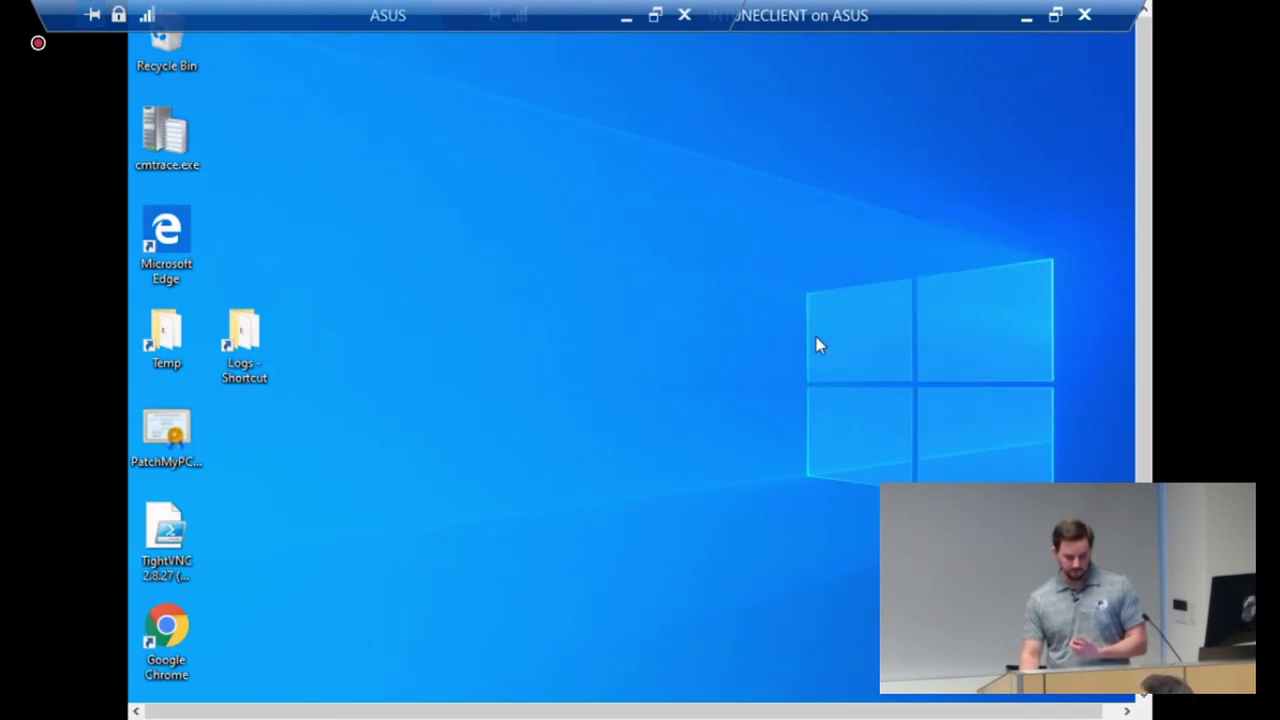
{"action": "scroll", "coordinate": [634, 528], "scroll_direction": "down", "scroll_amount": 3}
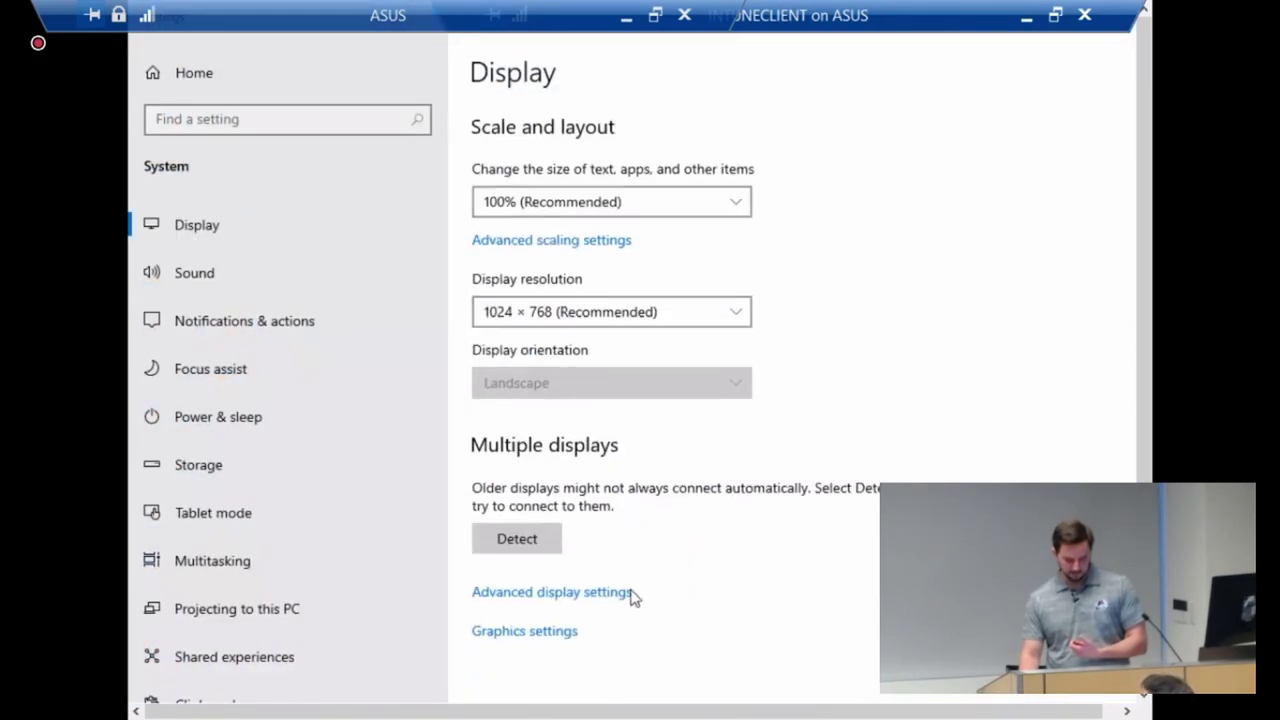
{"action": "left_click", "coordinate": [606, 308]}
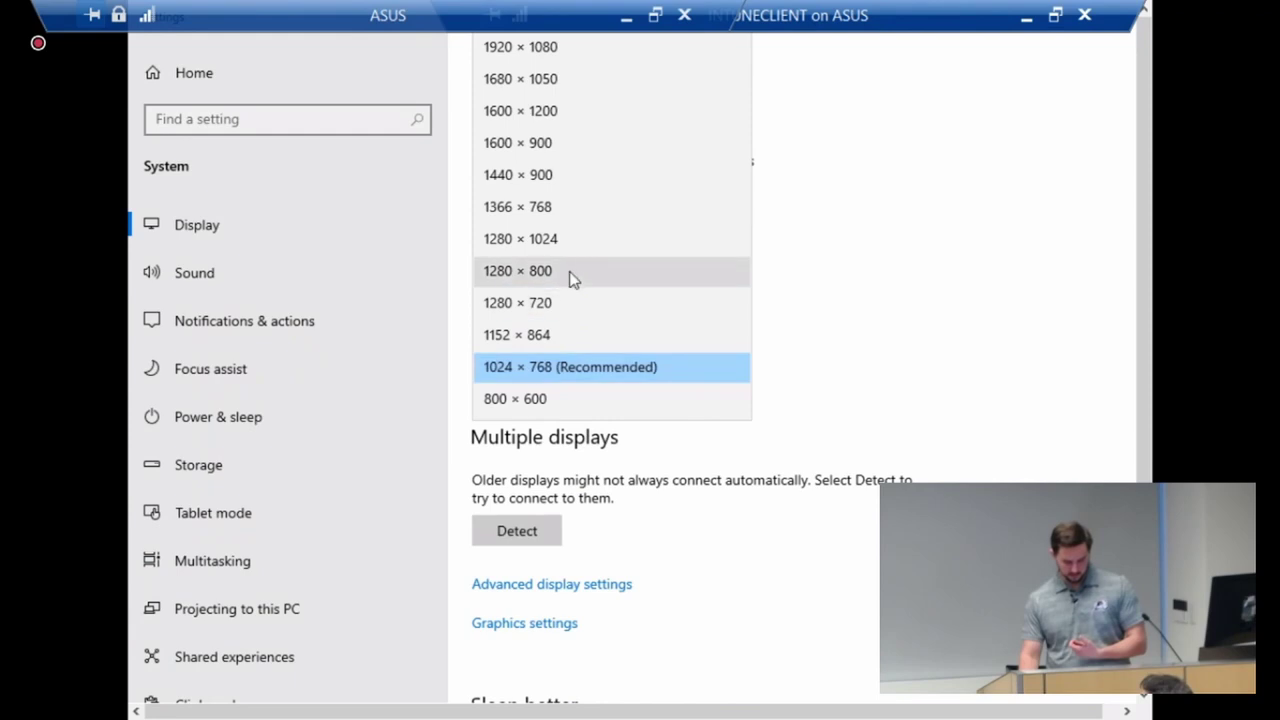
{"action": "left_click", "coordinate": [570, 310]}
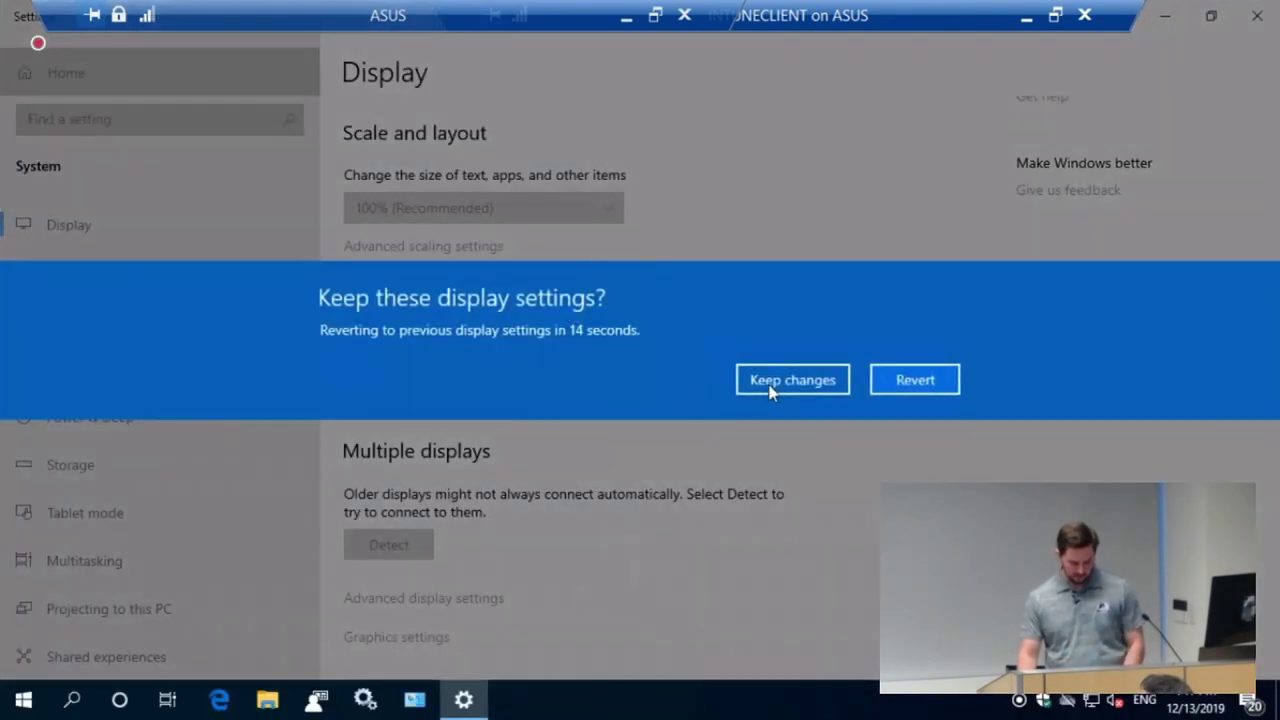
{"action": "left_click", "coordinate": [775, 381]}
{"action": "left_click", "coordinate": [332, 702]}
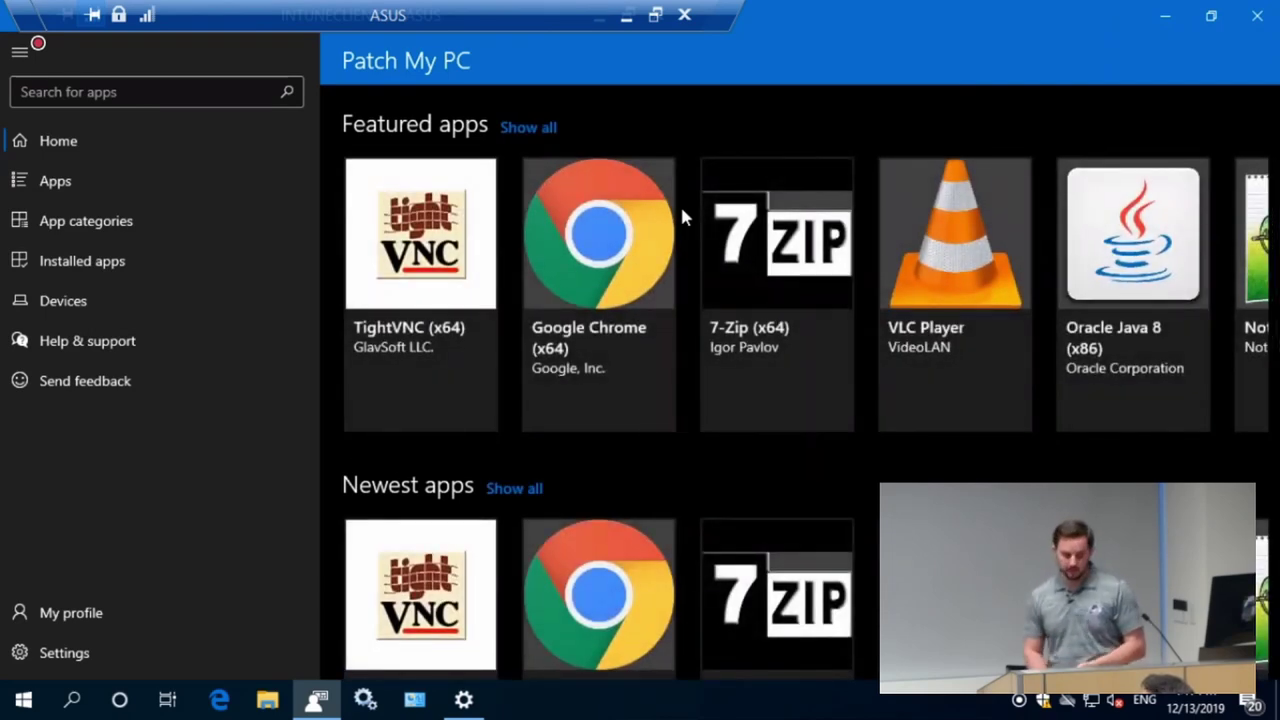
Request the Google Chrome (x64) install from its Company Portal details page
{"action": "scroll", "coordinate": [690, 240], "scroll_direction": "right", "scroll_amount": 3}
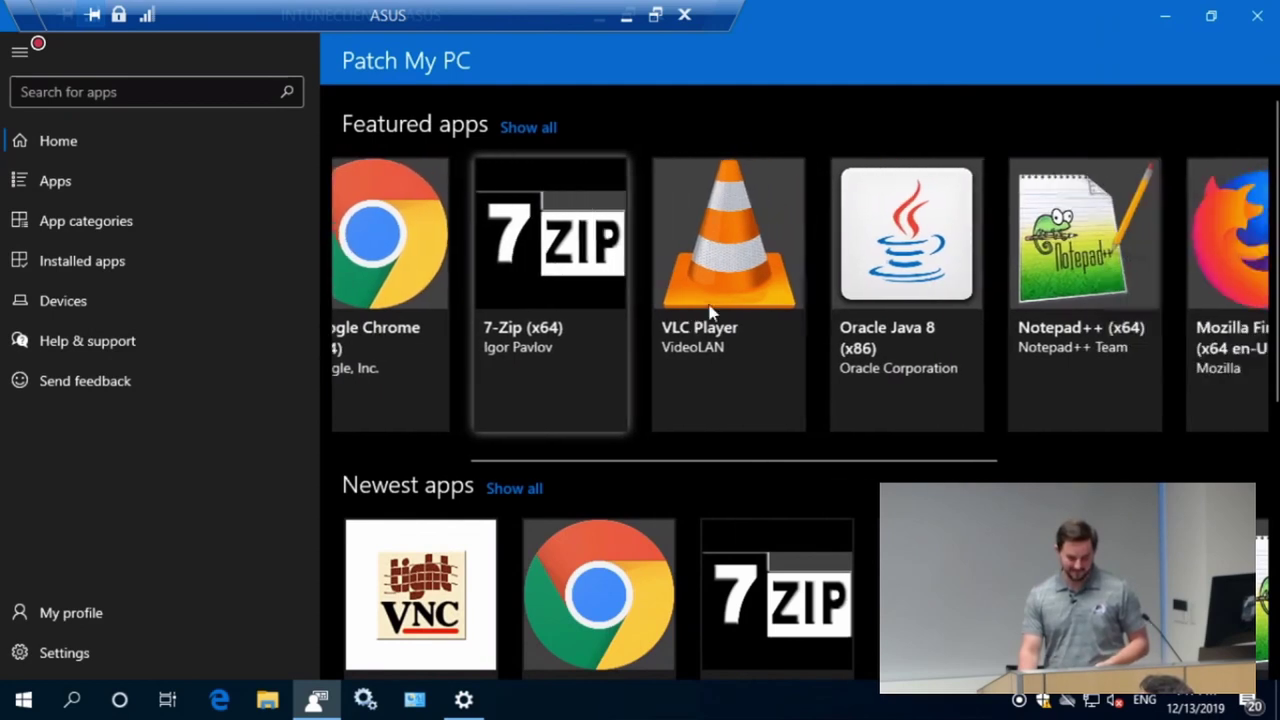
{"action": "scroll", "coordinate": [739, 353], "scroll_direction": "right", "scroll_amount": 3}
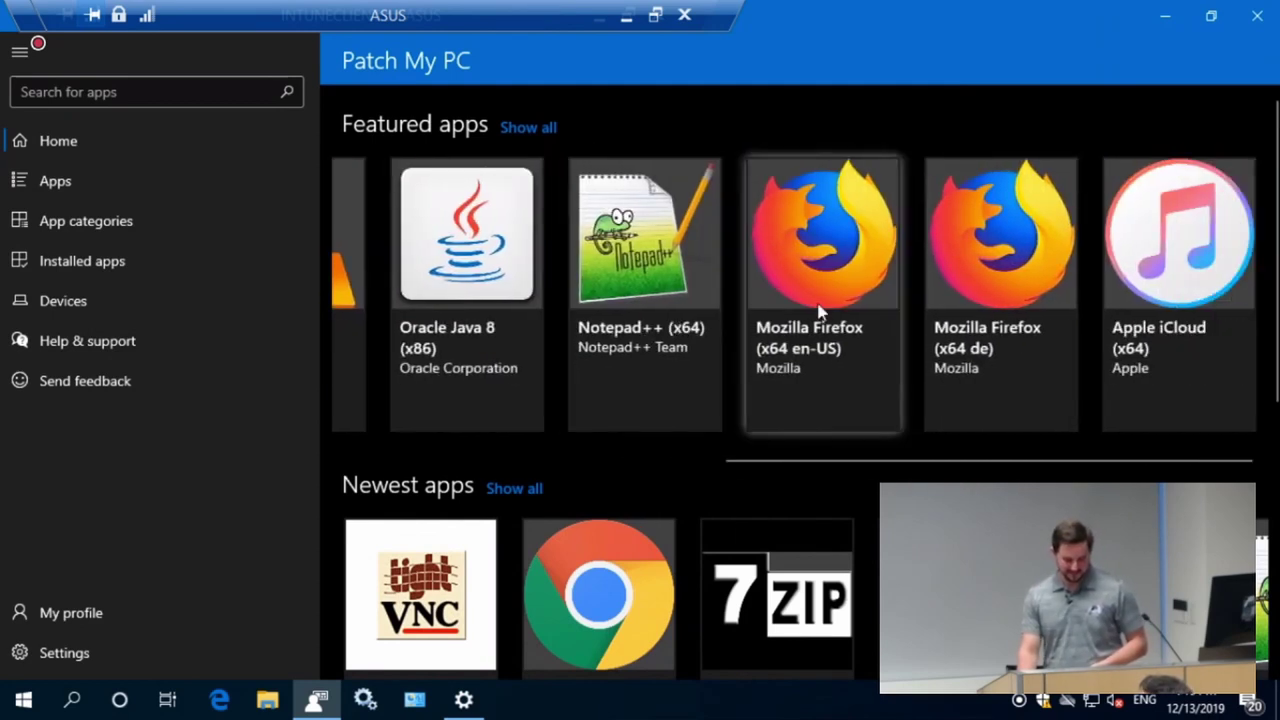
{"action": "scroll", "coordinate": [628, 295], "scroll_direction": "left", "scroll_amount": 6}
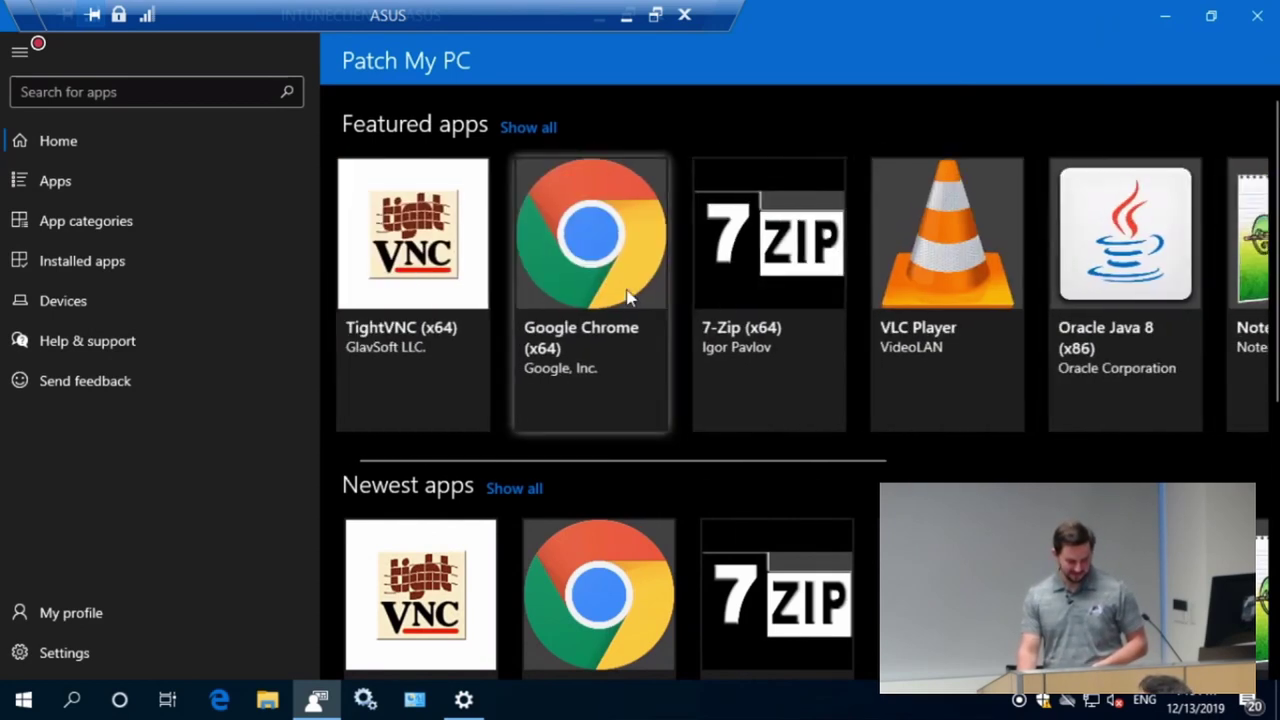
{"action": "left_click", "coordinate": [562, 230]}
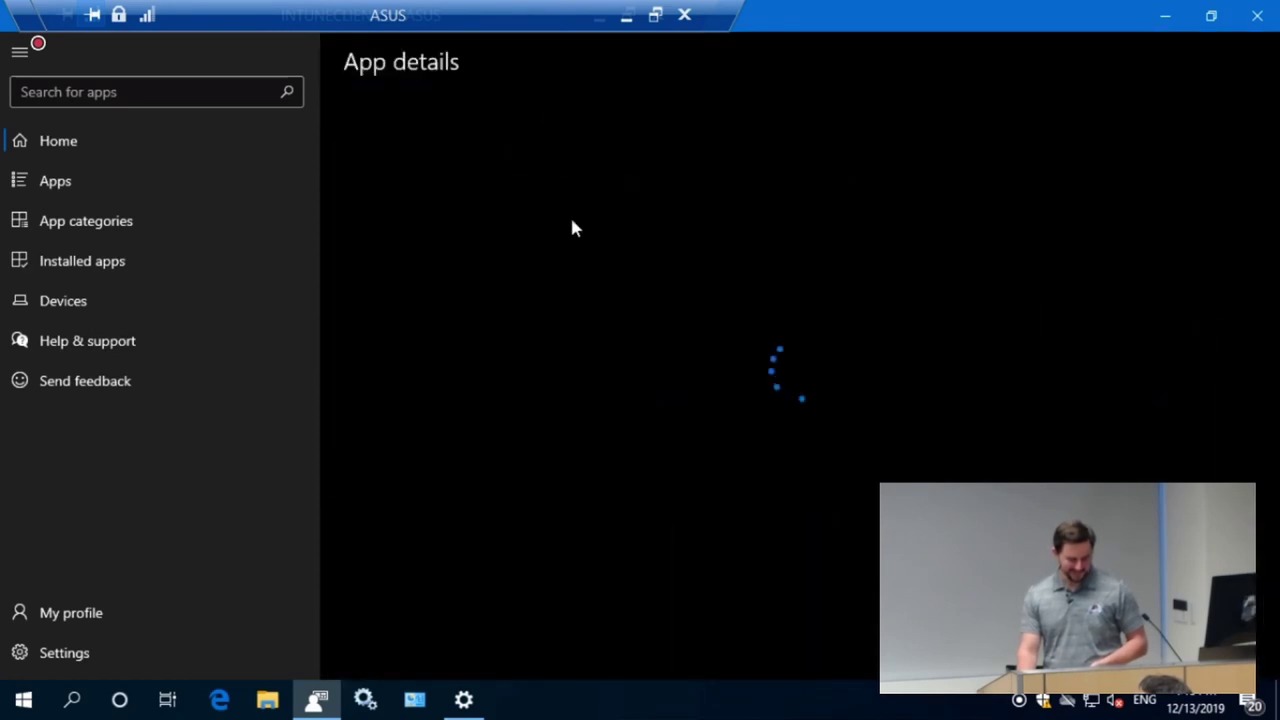
{"action": "left_click", "coordinate": [1165, 147]}
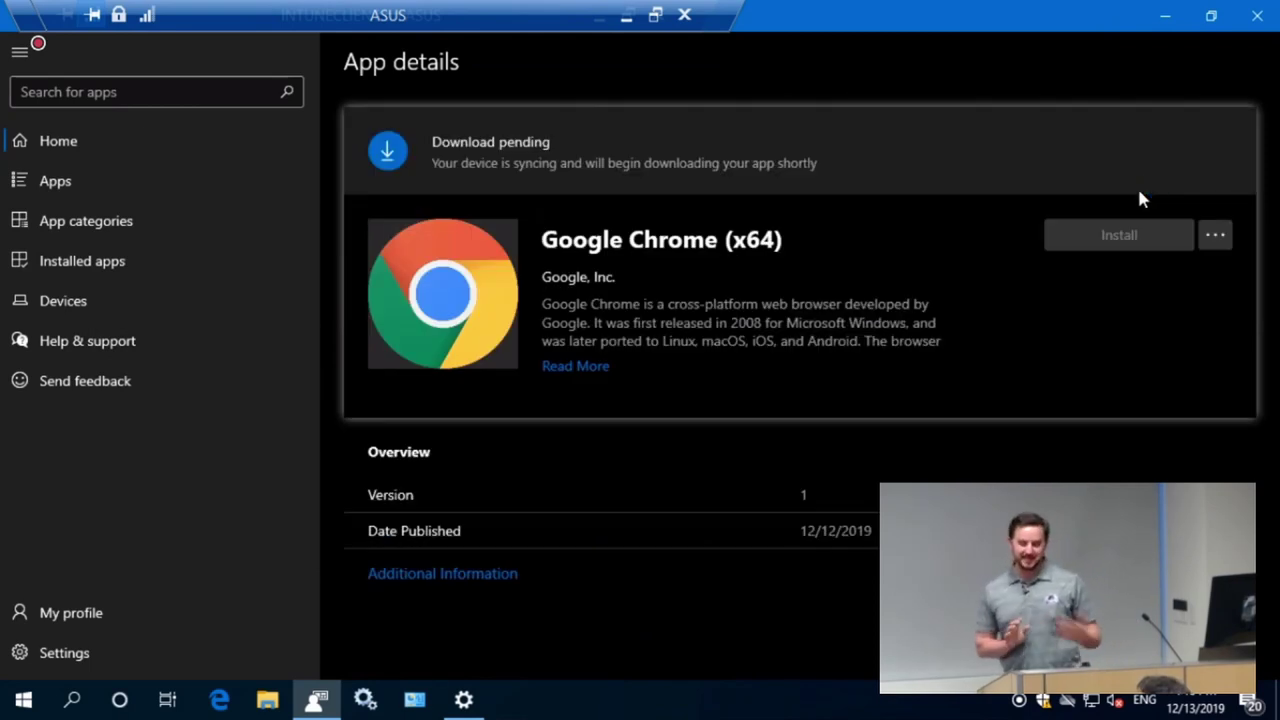
{"action": "left_click", "coordinate": [23, 699]}
Launch Programs and Features with appwiz.cpl from Windows search
{"action": "type", "text": "appwiz.c"}
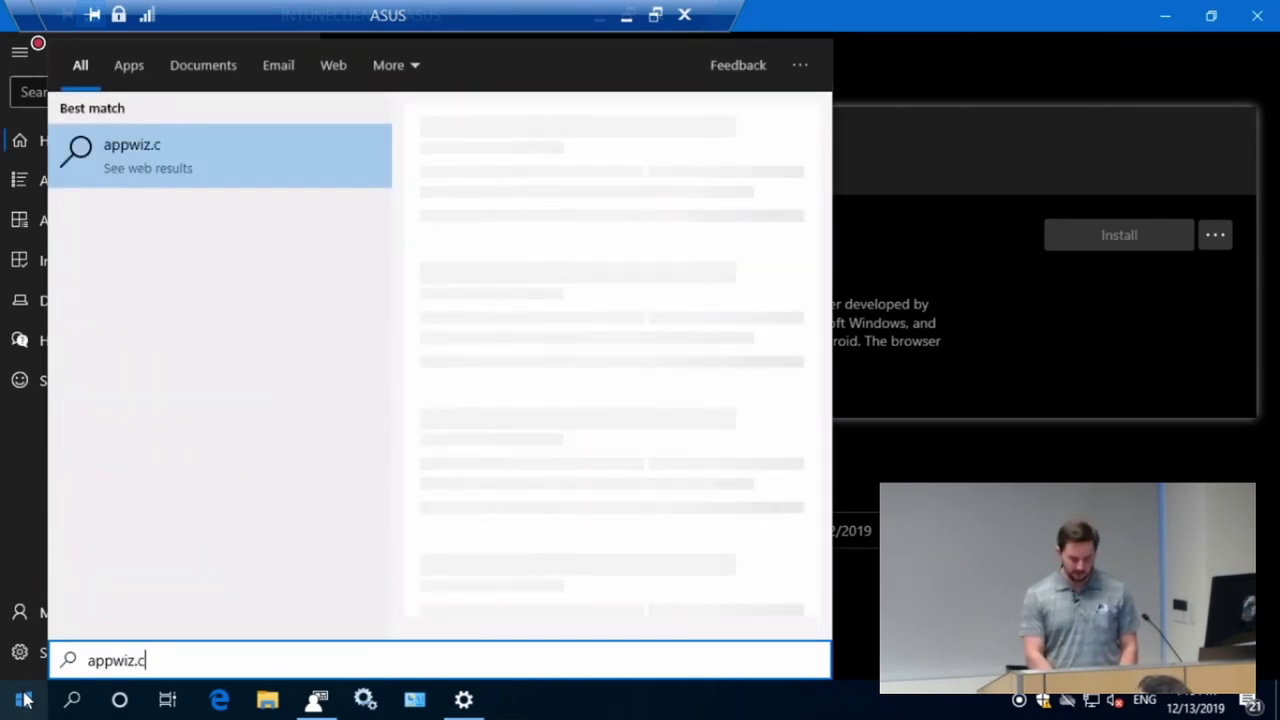
{"action": "key", "text": "ctrl+a"}
{"action": "type", "text": "appwiz.cpl"}
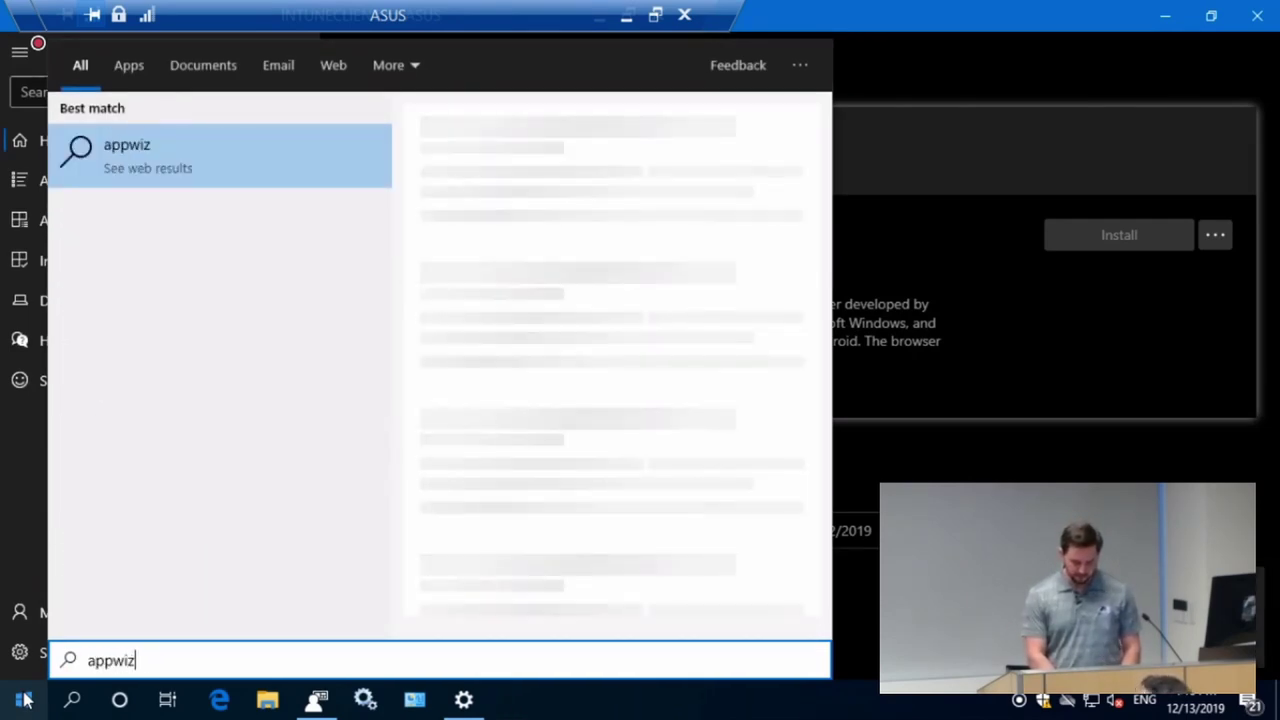
{"action": "key", "text": "Return"}
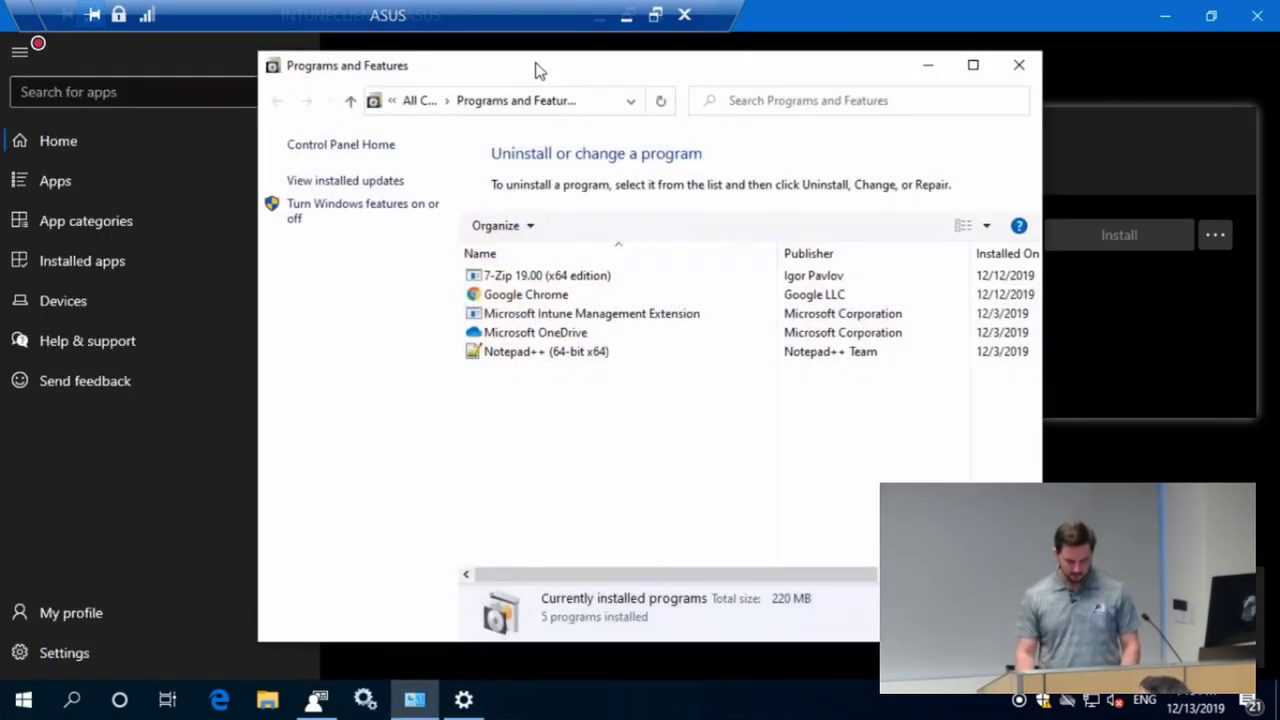
Move and widen the Programs and Features window beside Company Portal's Chrome page
{"action": "left_click_drag", "start_coordinate": [573, 78], "coordinate": [453, 174]}
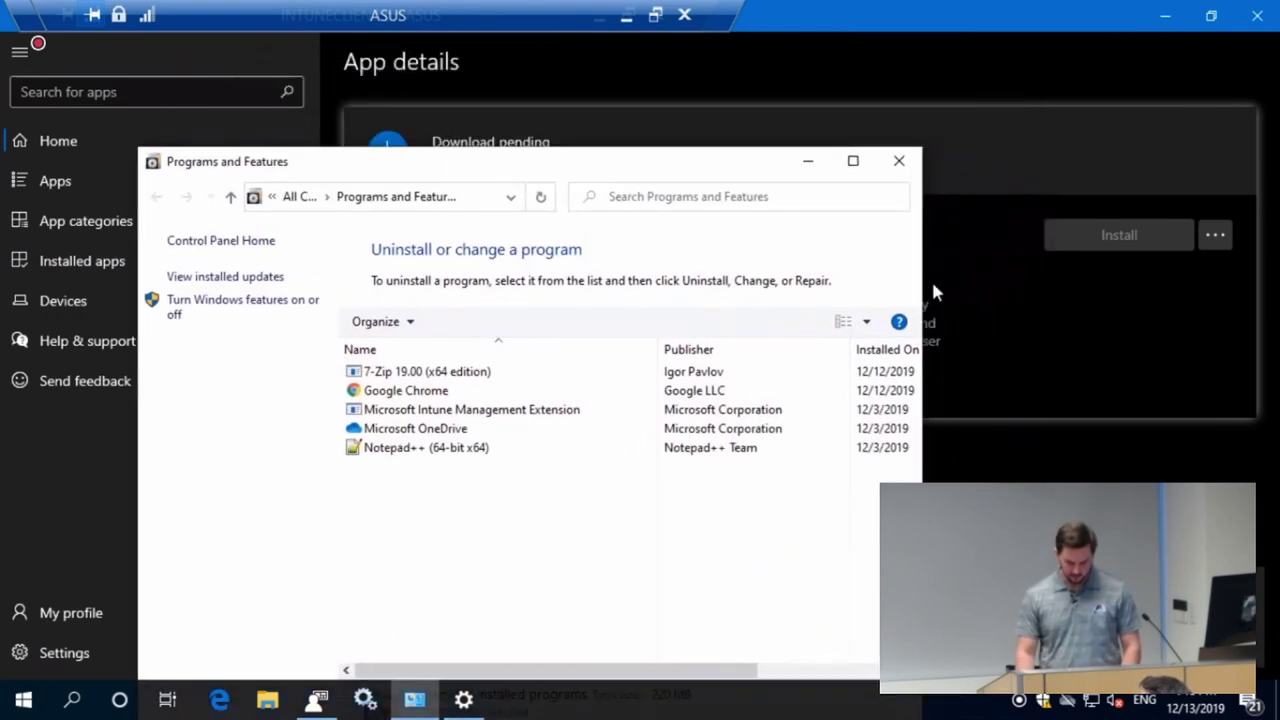
{"action": "left_click_drag", "start_coordinate": [922, 296], "coordinate": [1174, 249]}
{"action": "left_click_drag", "start_coordinate": [910, 170], "coordinate": [870, 362]}
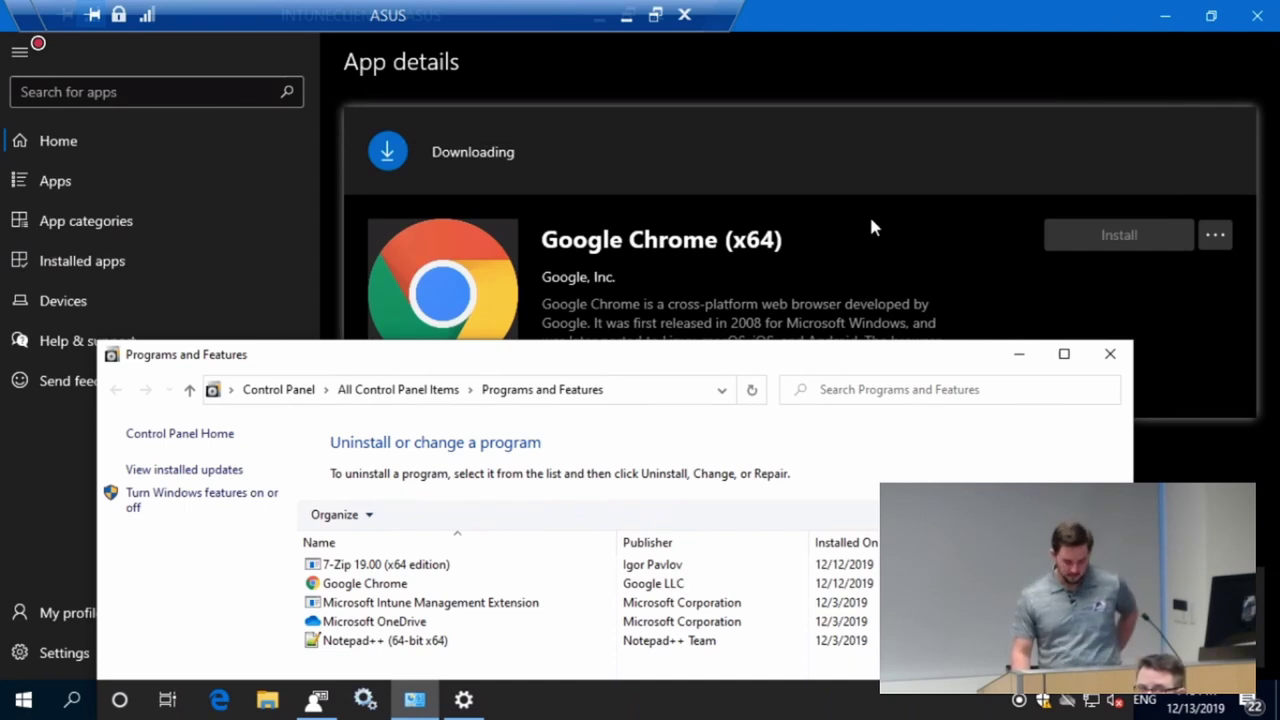
{"action": "left_click_drag", "start_coordinate": [799, 362], "coordinate": [847, 396]}
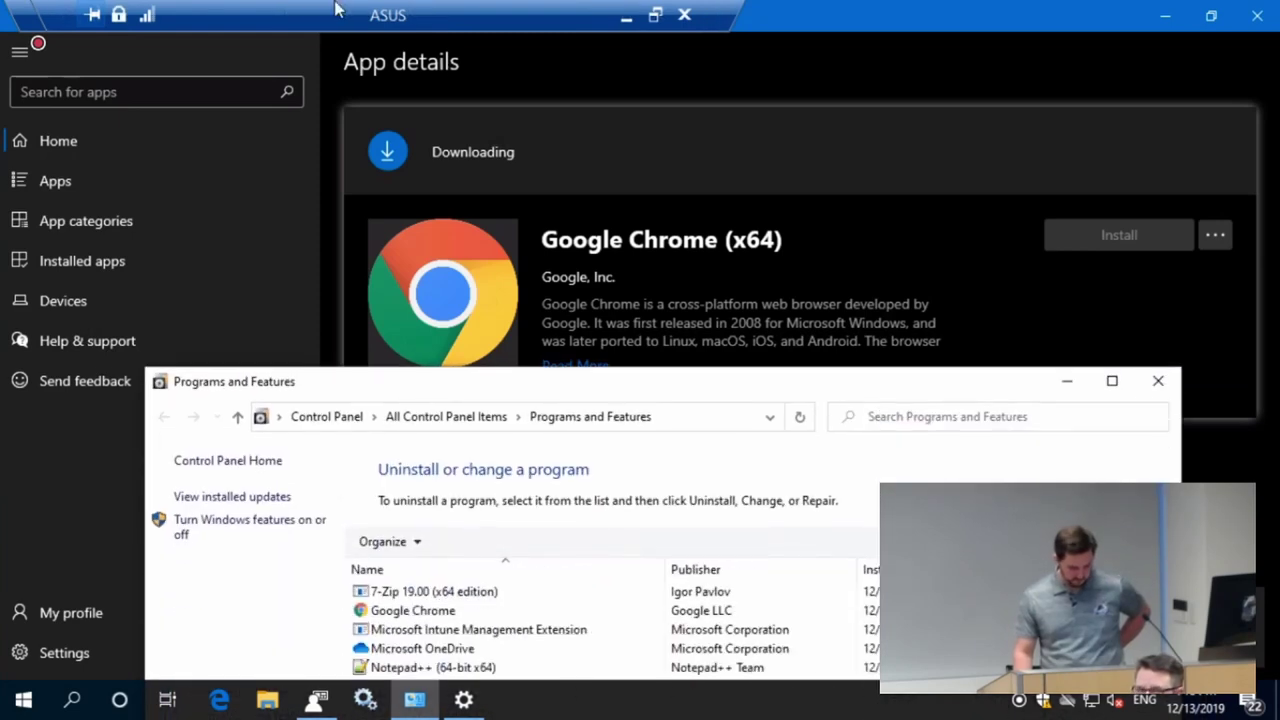
Request the 7-Zip (x64) install from Company Portal's Apps list, then bring Programs and Features forward
{"action": "left_click", "coordinate": [62, 141]}
{"action": "left_click", "coordinate": [60, 181]}
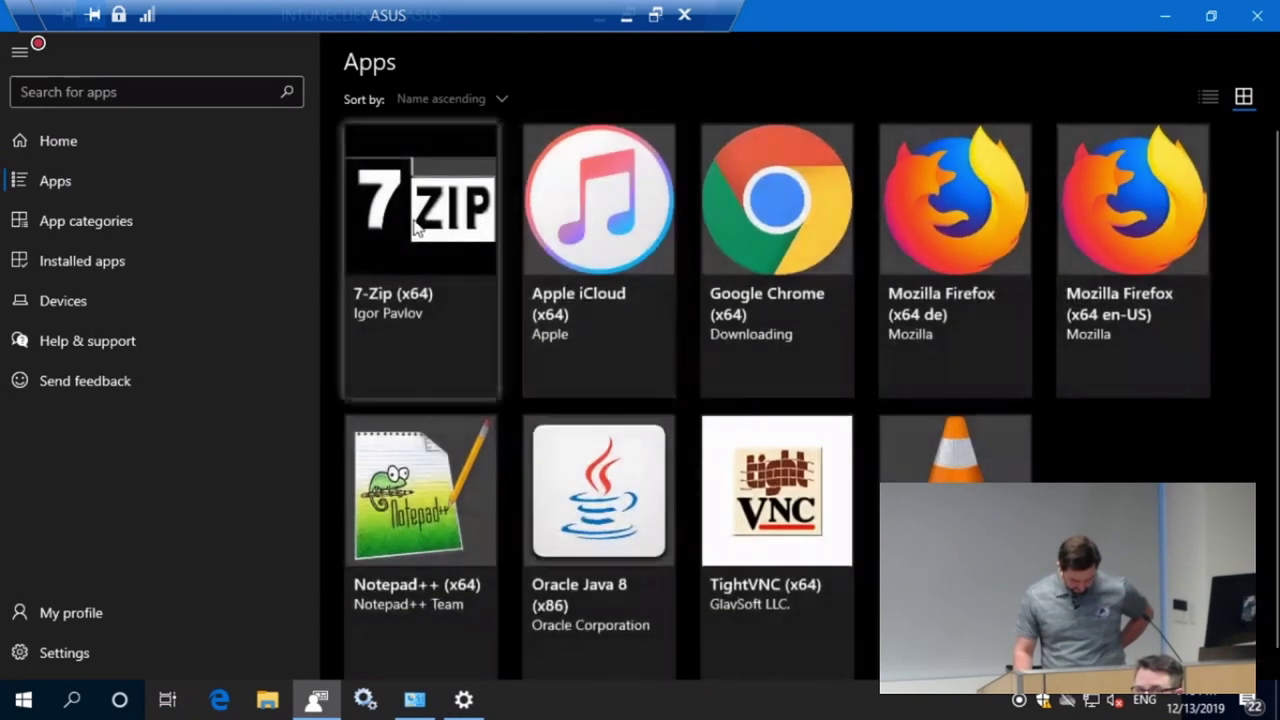
{"action": "left_click", "coordinate": [486, 237]}
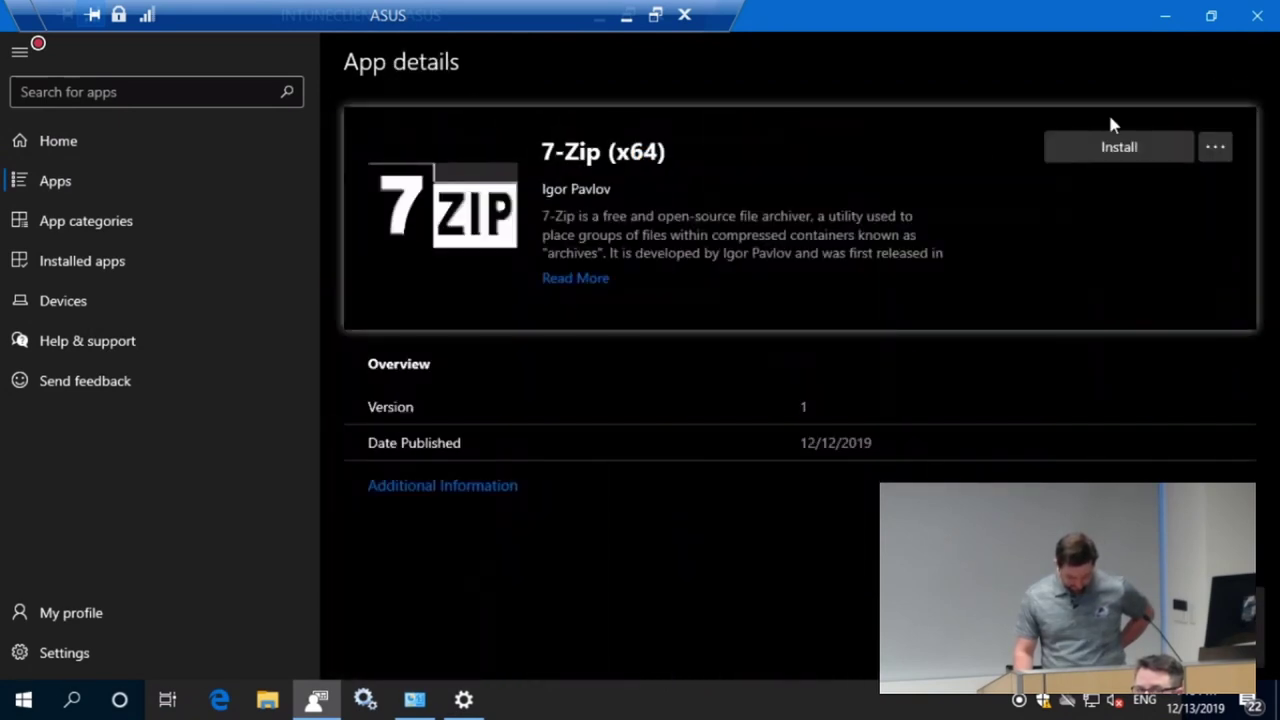
{"action": "left_click", "coordinate": [1094, 147]}
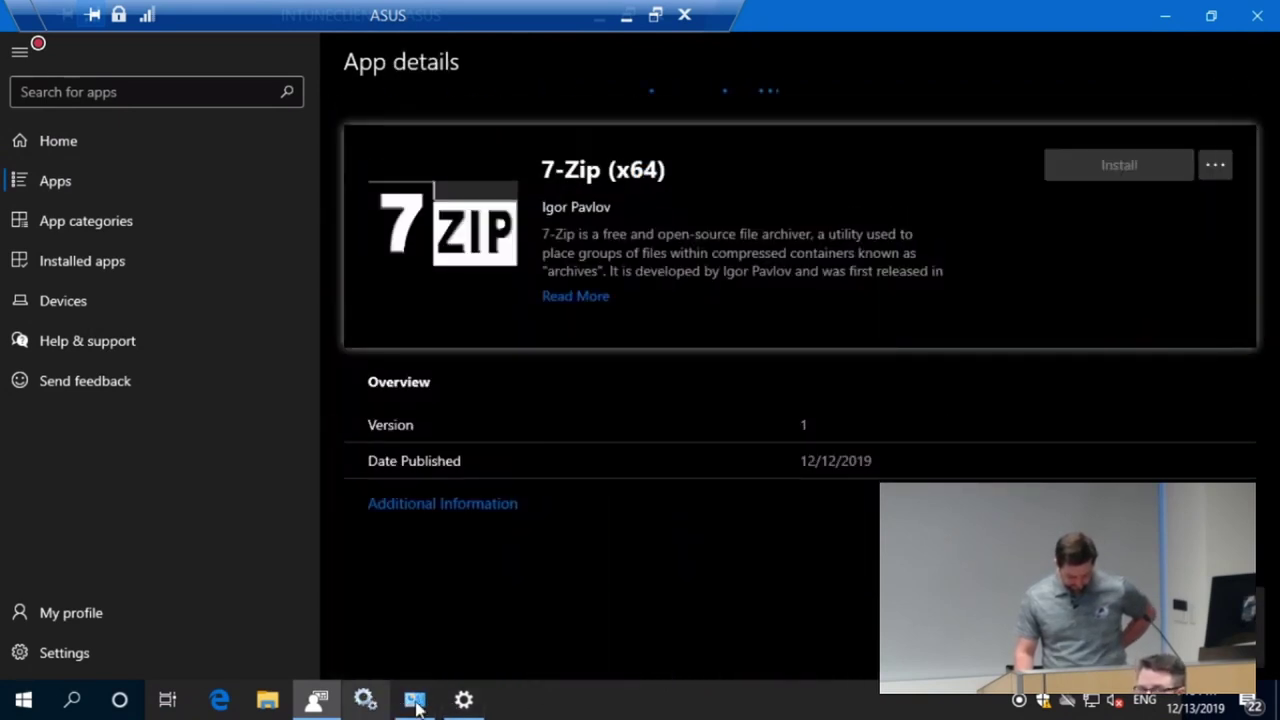
{"action": "left_click", "coordinate": [415, 700]}
{"action": "left_click_drag", "start_coordinate": [684, 397], "coordinate": [716, 361]}
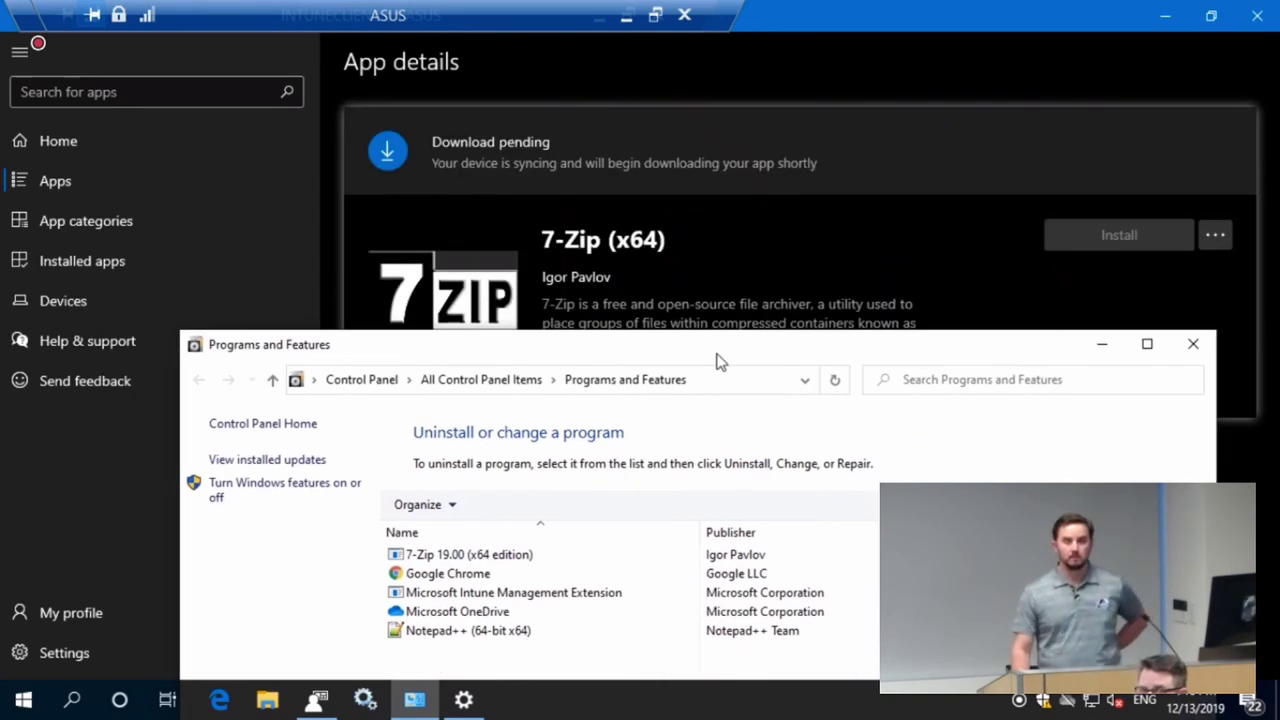
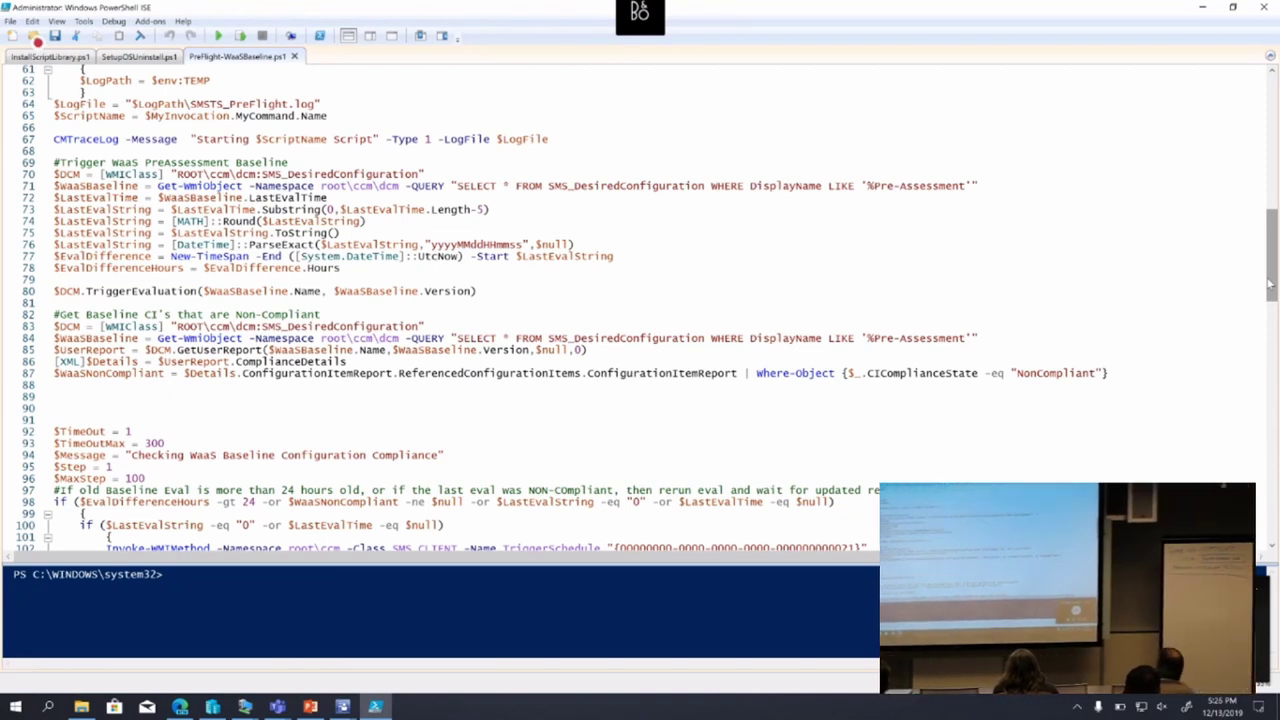
{"action": "scroll", "coordinate": [1268, 285], "scroll_direction": "up", "scroll_amount": 20}
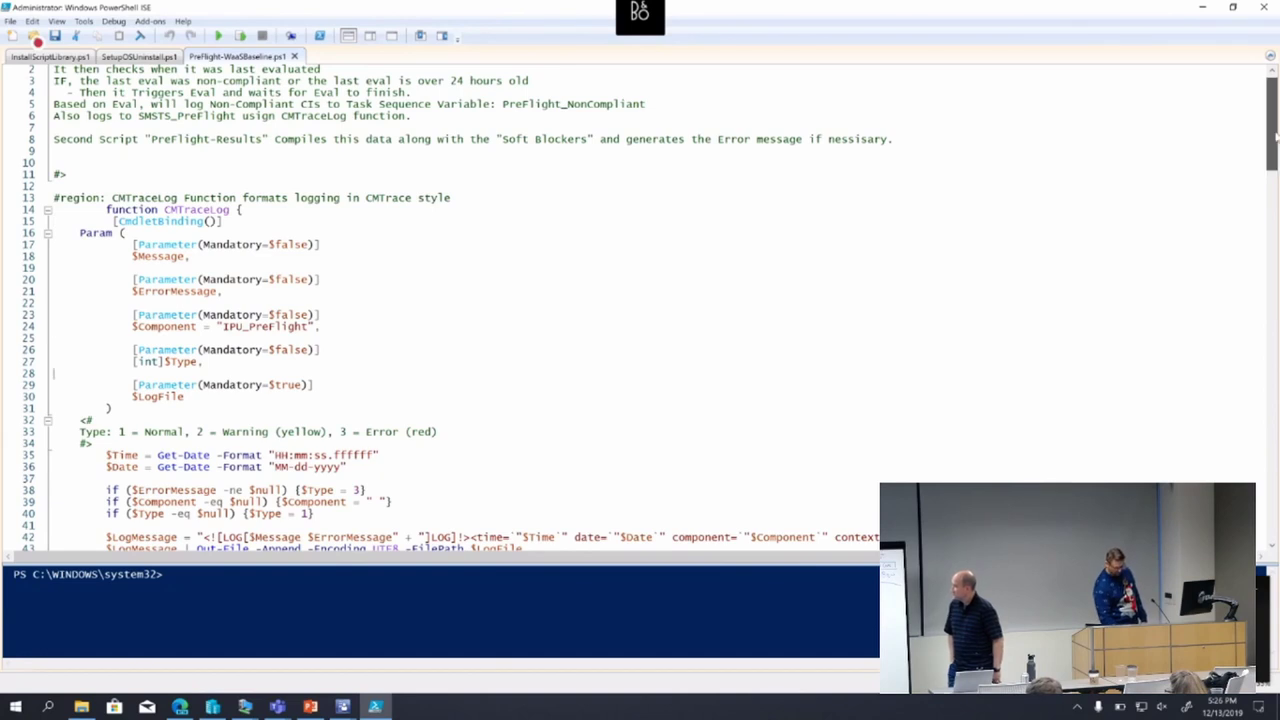
{"action": "left_click_drag", "start_coordinate": [1275, 138], "coordinate": [1276, 338]}
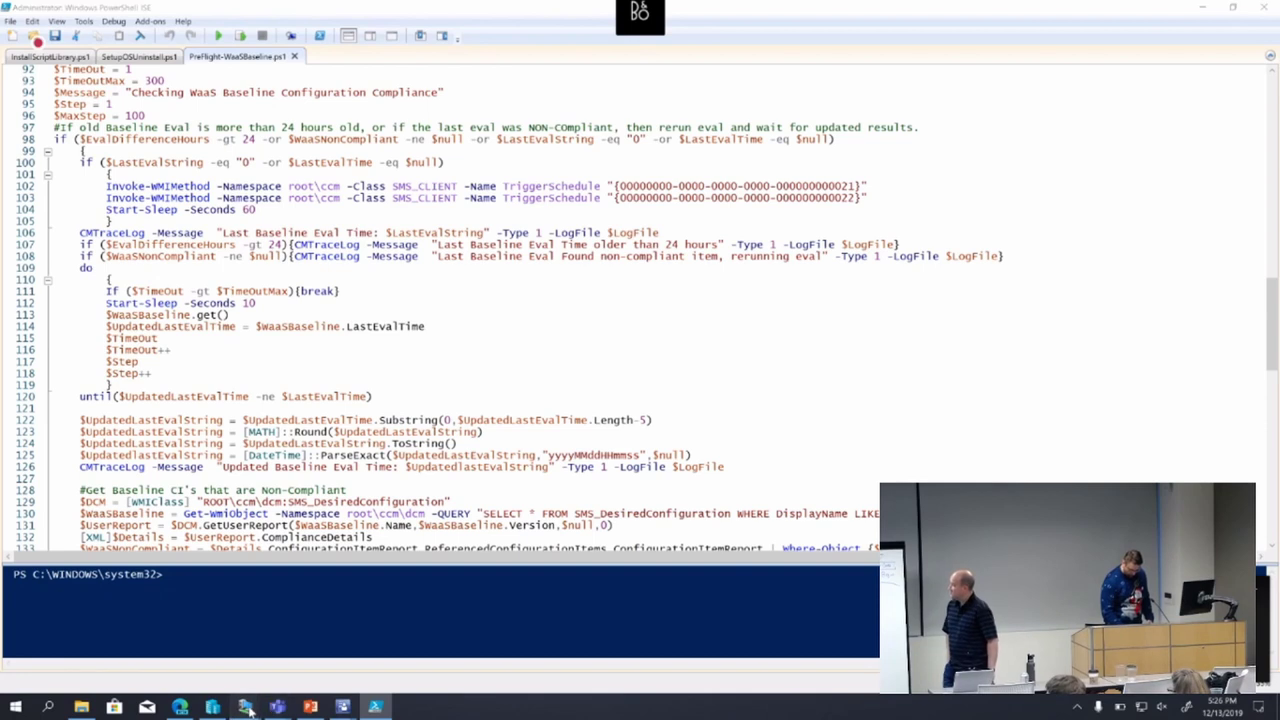
{"action": "mouse_move", "coordinate": [245, 706]}
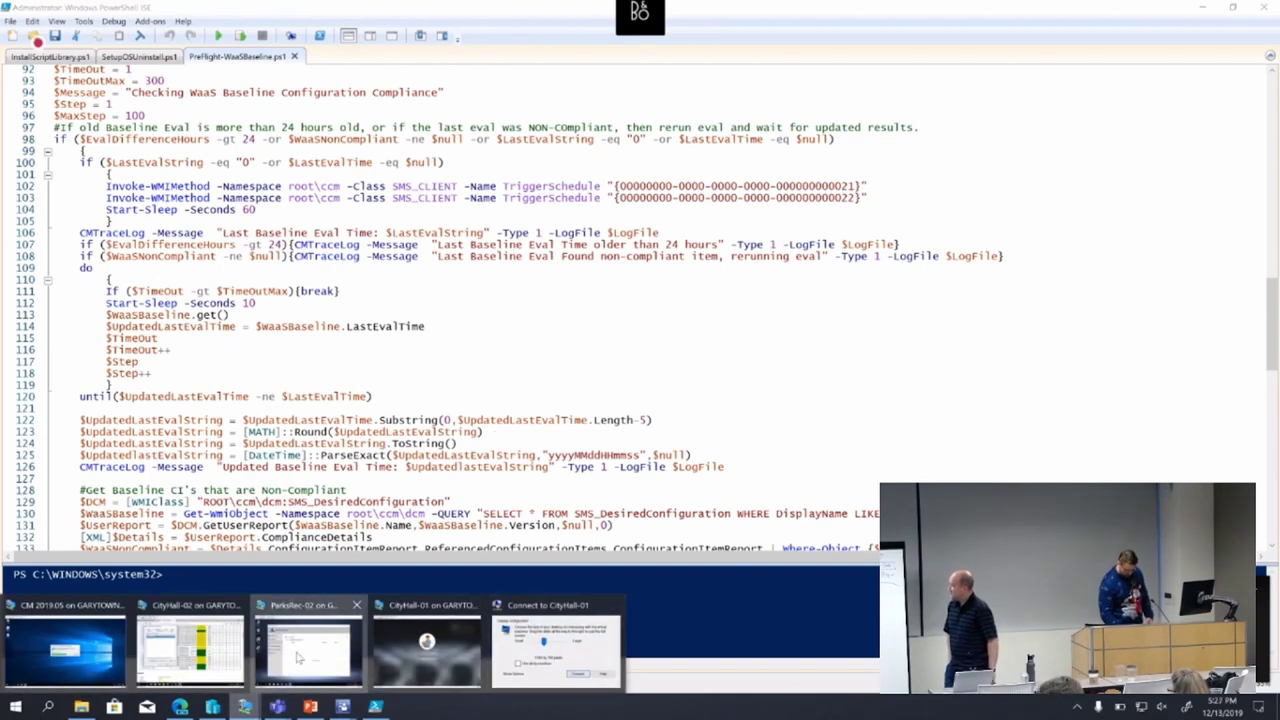
Bring the CityHall-02 VM to the front and refresh its assigned configuration baselines
{"action": "left_click", "coordinate": [308, 645]}
{"action": "mouse_move", "coordinate": [245, 706]}
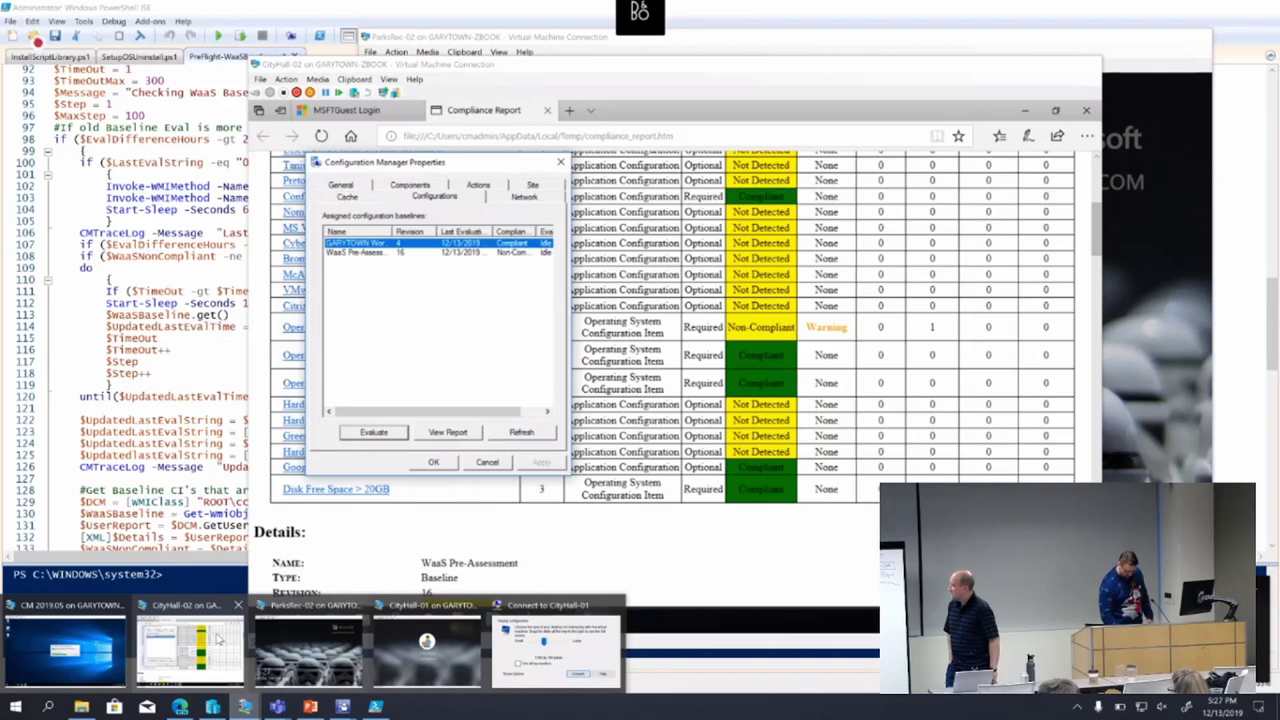
{"action": "left_click", "coordinate": [218, 640]}
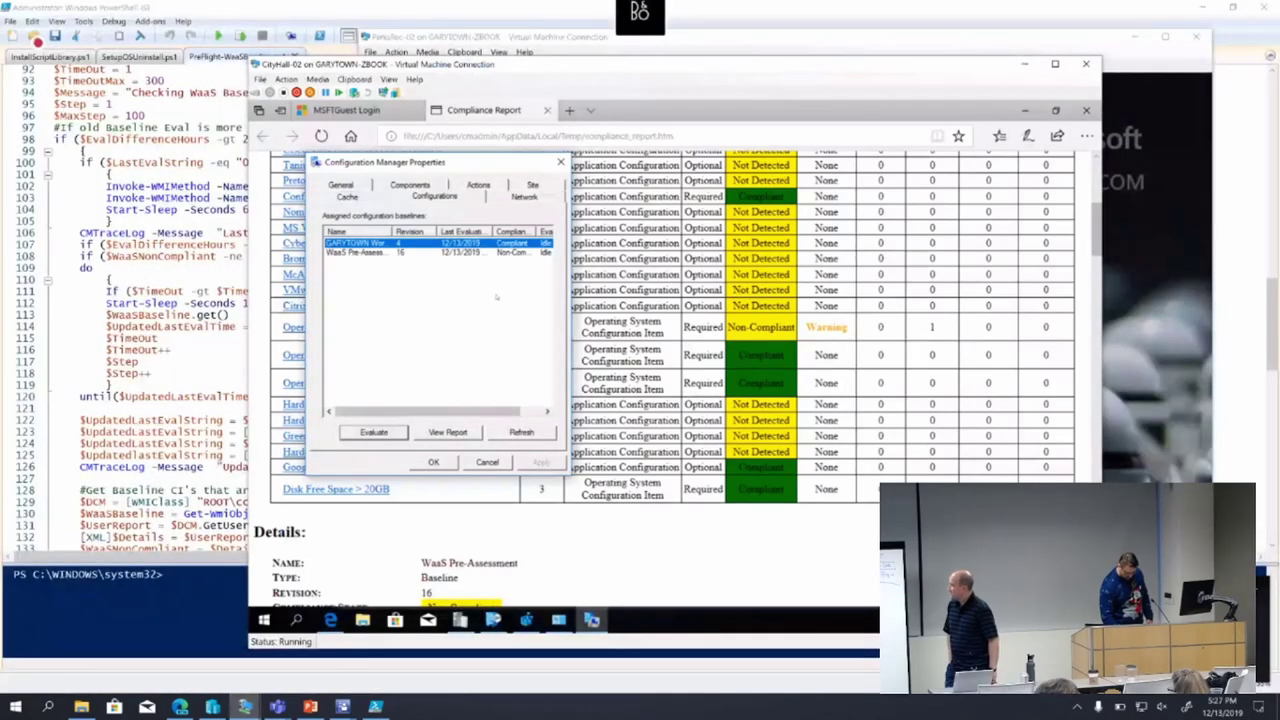
{"action": "left_click", "coordinate": [515, 435]}
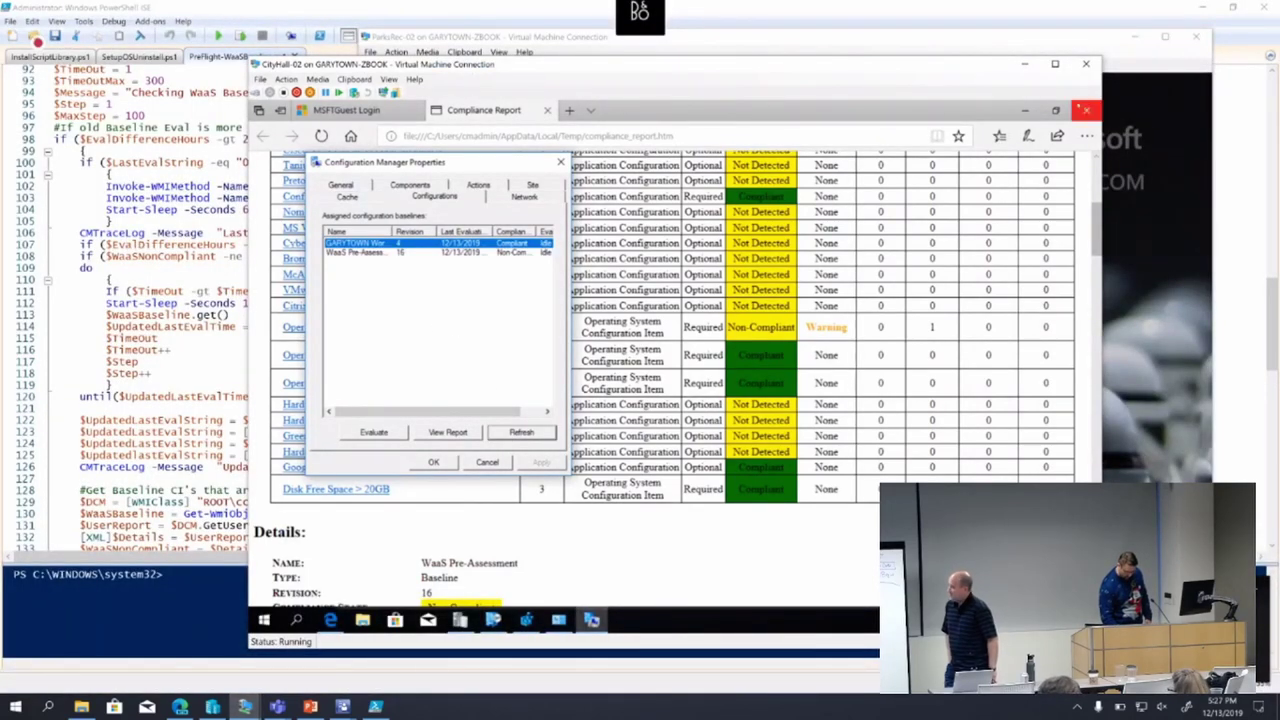
Close all compliance report browser tabs, select WaaS Pre-Assessment, and switch to Software Center
{"action": "left_click", "coordinate": [1086, 110]}
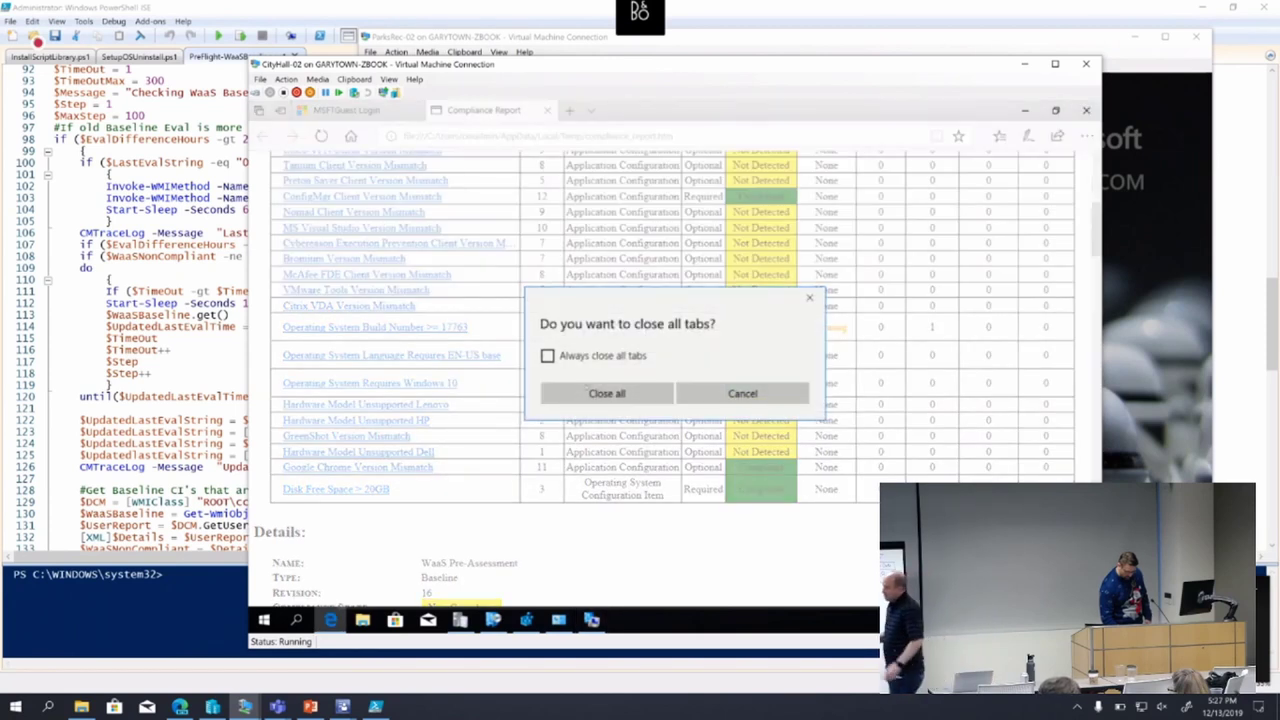
{"action": "left_click", "coordinate": [587, 393]}
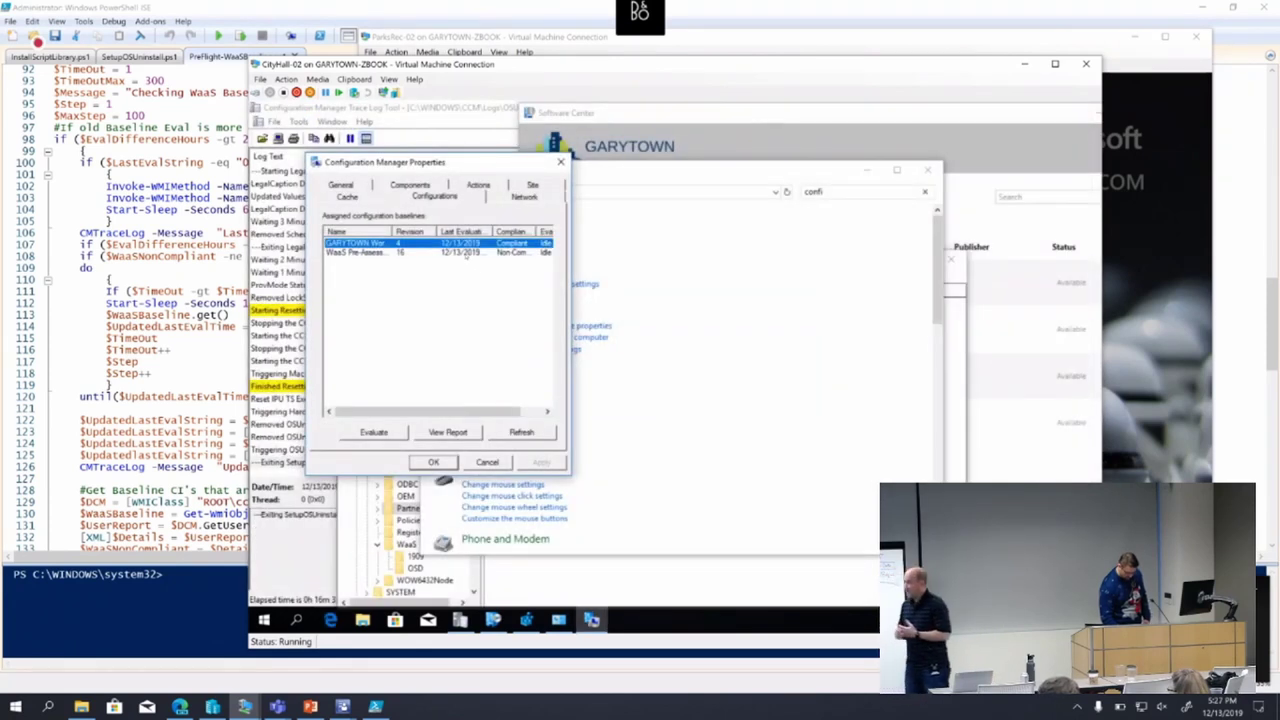
{"action": "left_click", "coordinate": [466, 253]}
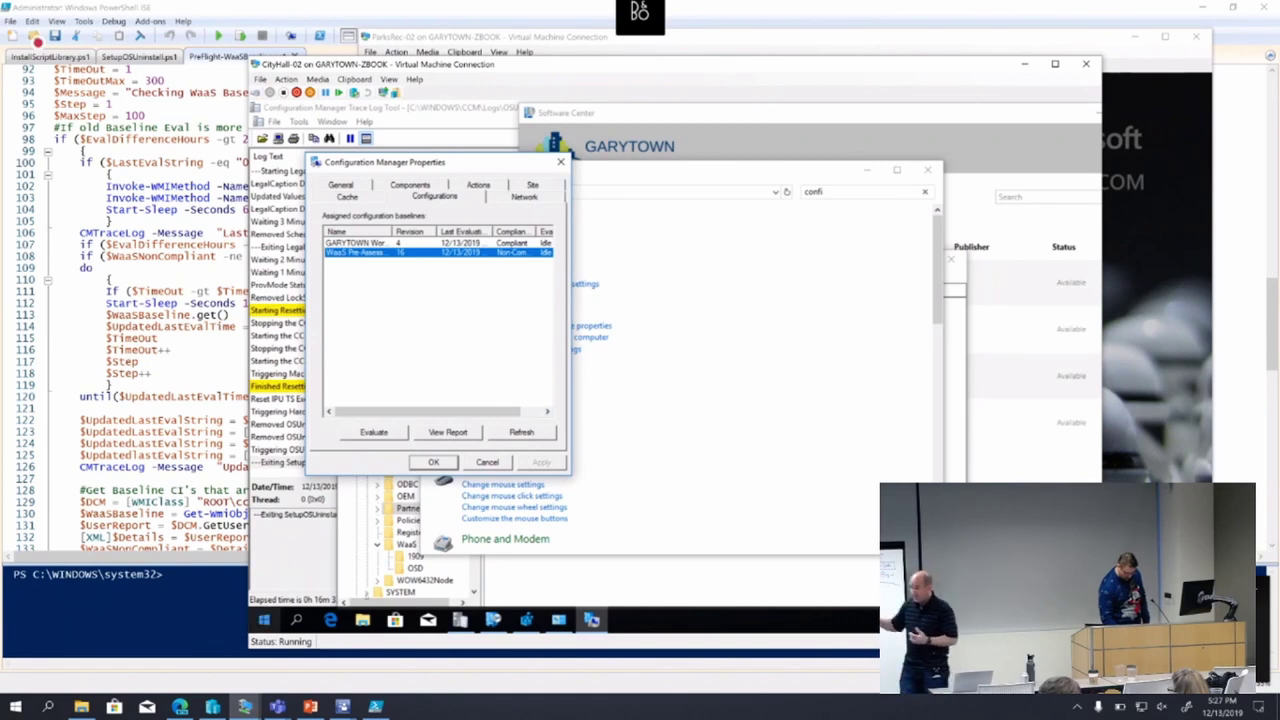
{"action": "left_click", "coordinate": [912, 105]}
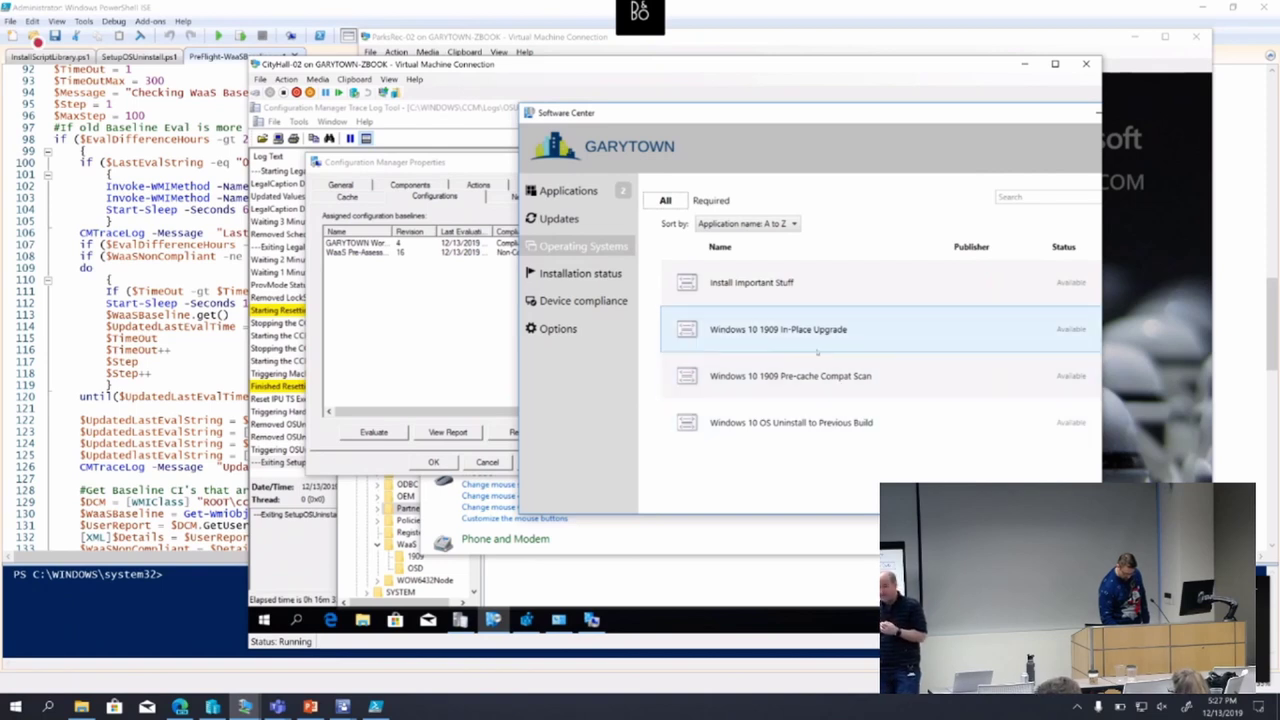
Install the Windows 10 1909 In-Place Upgrade despite the reboot warning, then follow it in CMTrace
{"action": "left_click", "coordinate": [735, 329]}
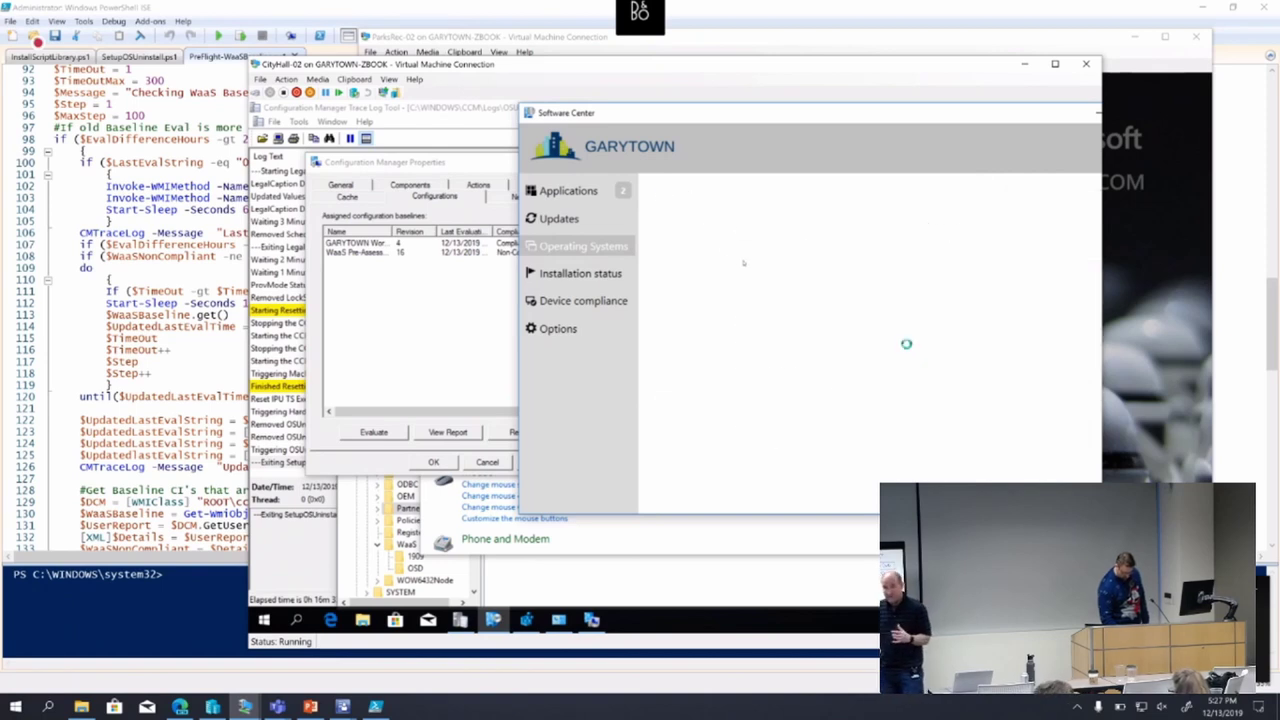
{"action": "left_click", "coordinate": [770, 273]}
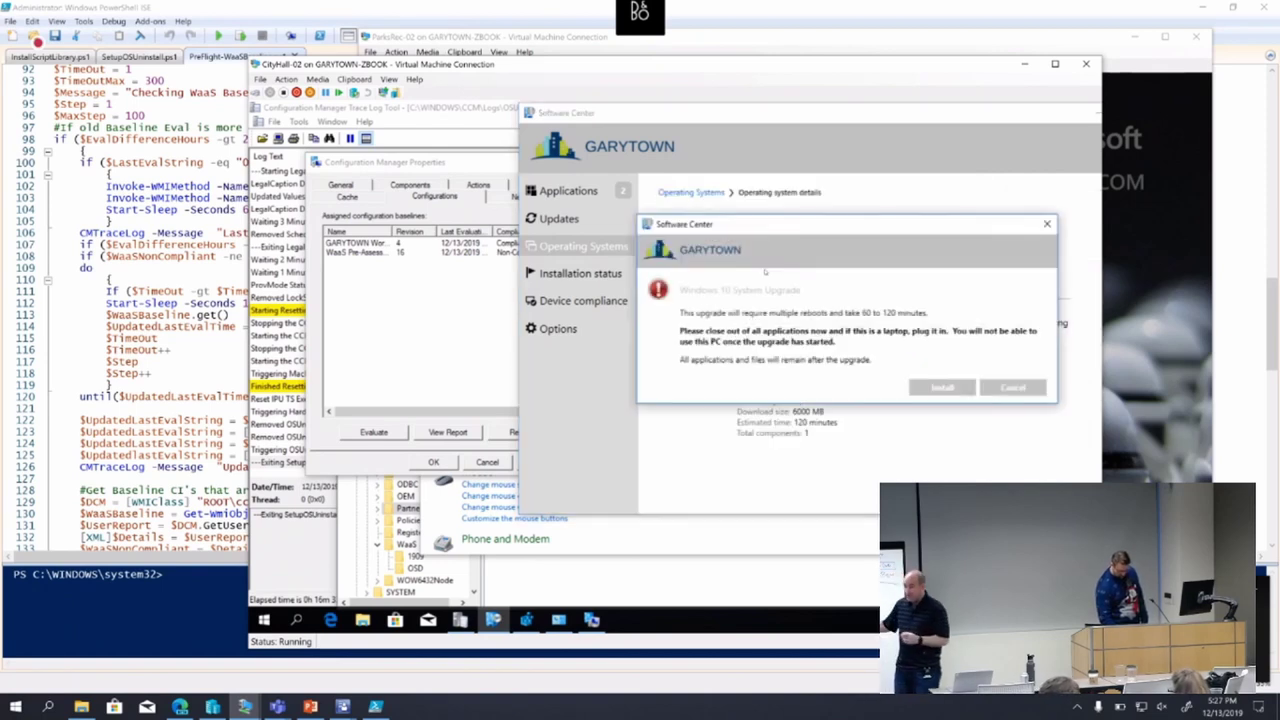
{"action": "left_click", "coordinate": [940, 388]}
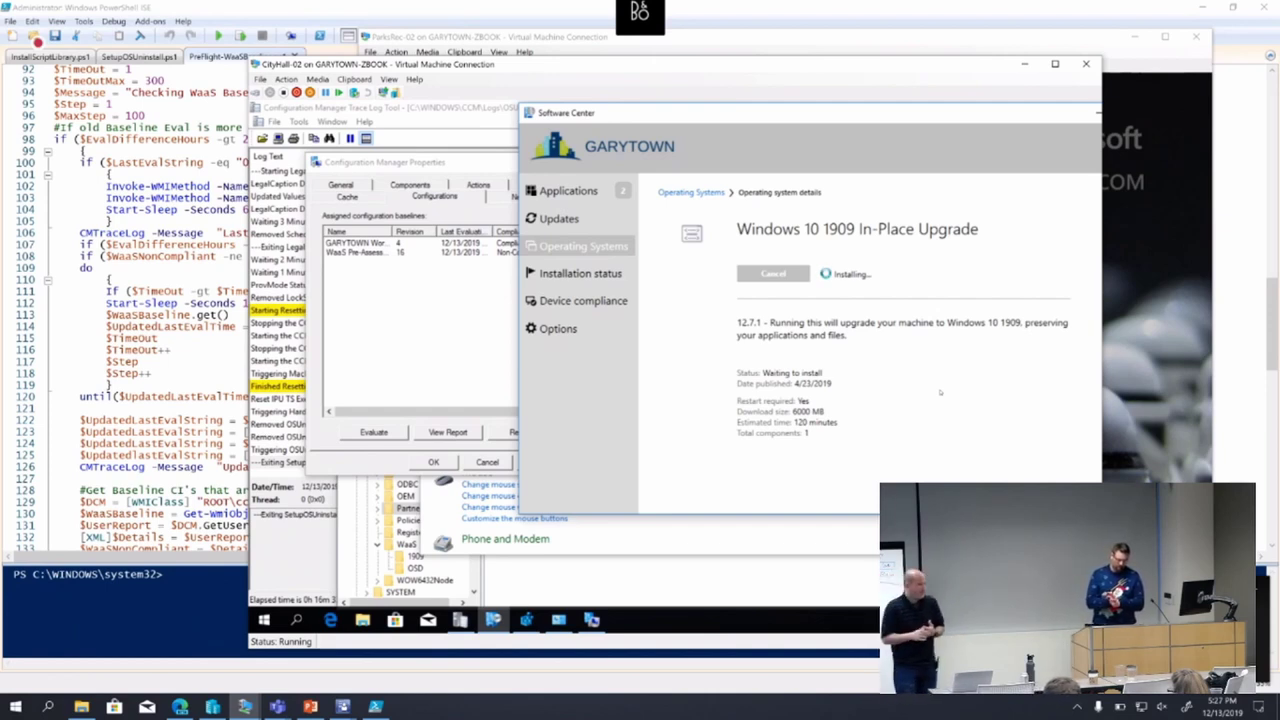
{"action": "left_click", "coordinate": [444, 112]}
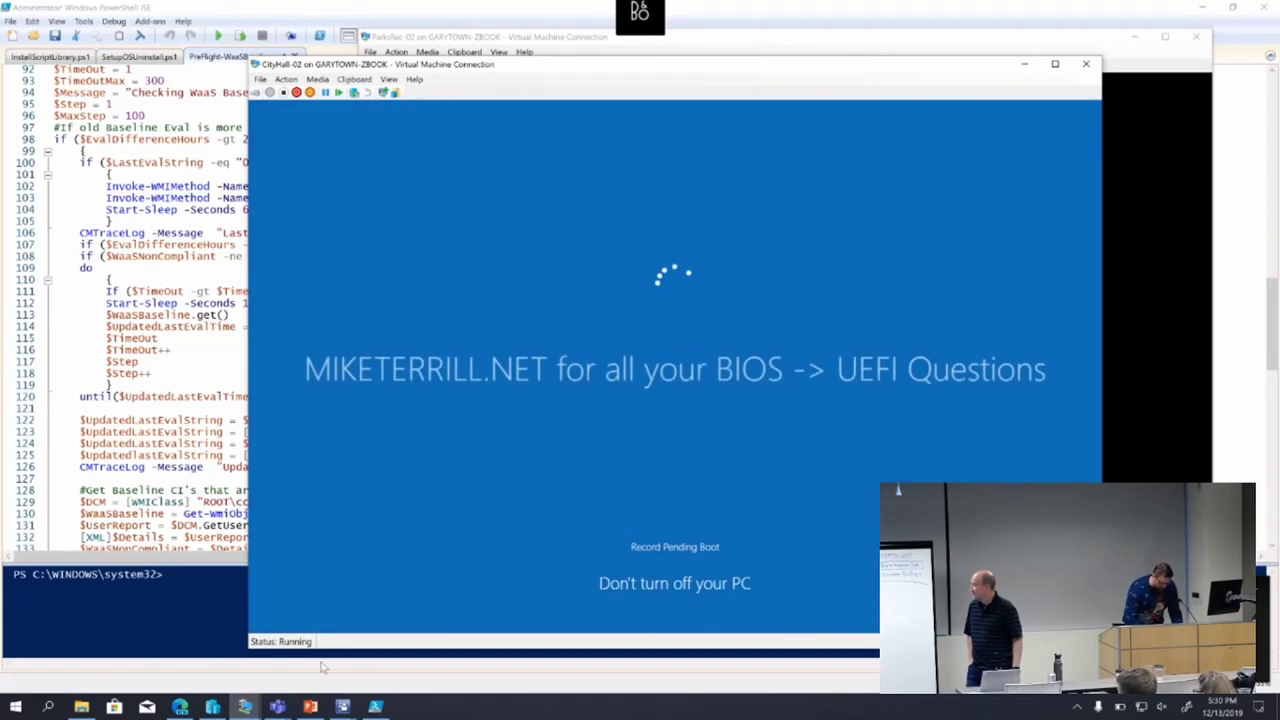
Switch to the Configuration Manager console's Software Library, then check the CityHall-02 VM splash screen
{"action": "left_click", "coordinate": [345, 707]}
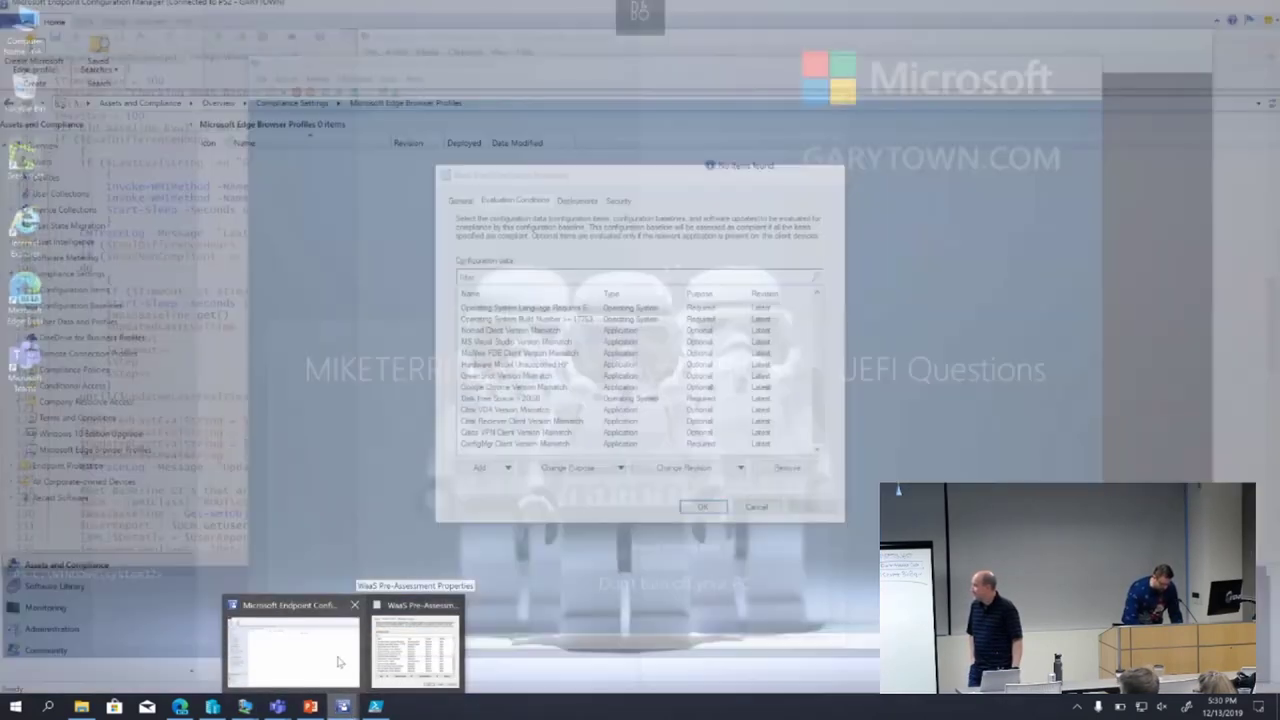
{"action": "left_click", "coordinate": [325, 658]}
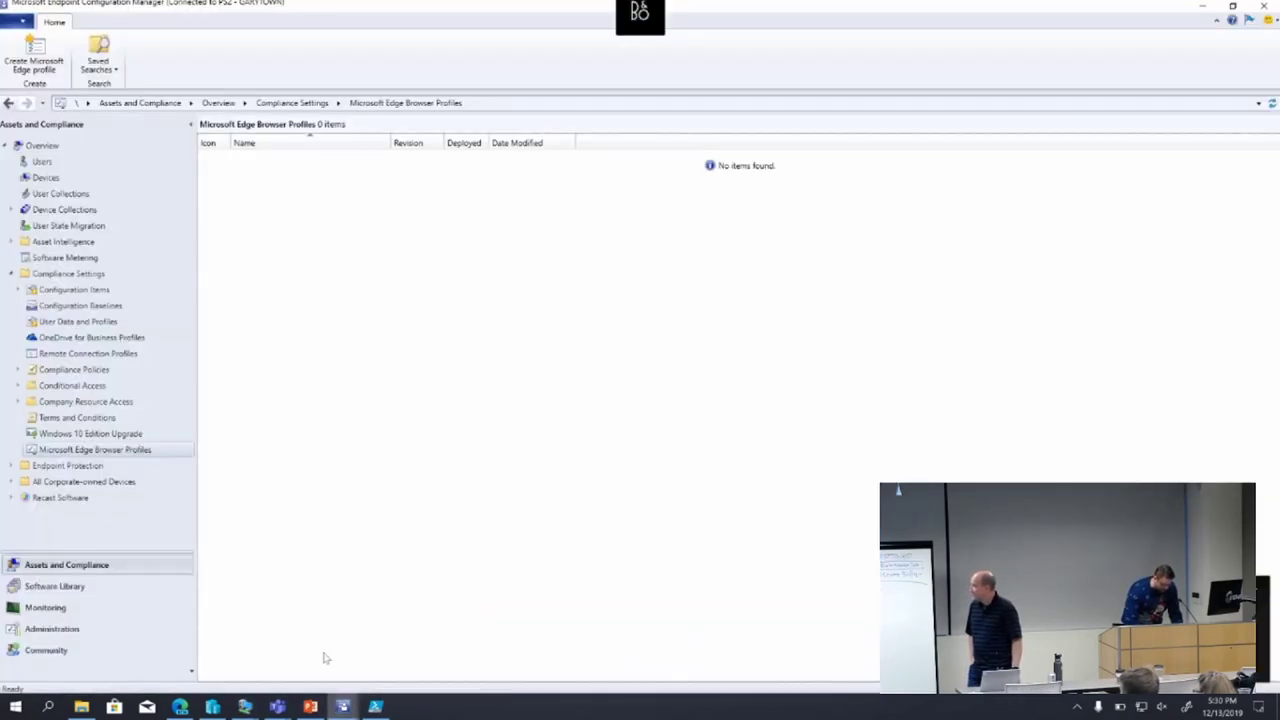
{"action": "left_click", "coordinate": [55, 585]}
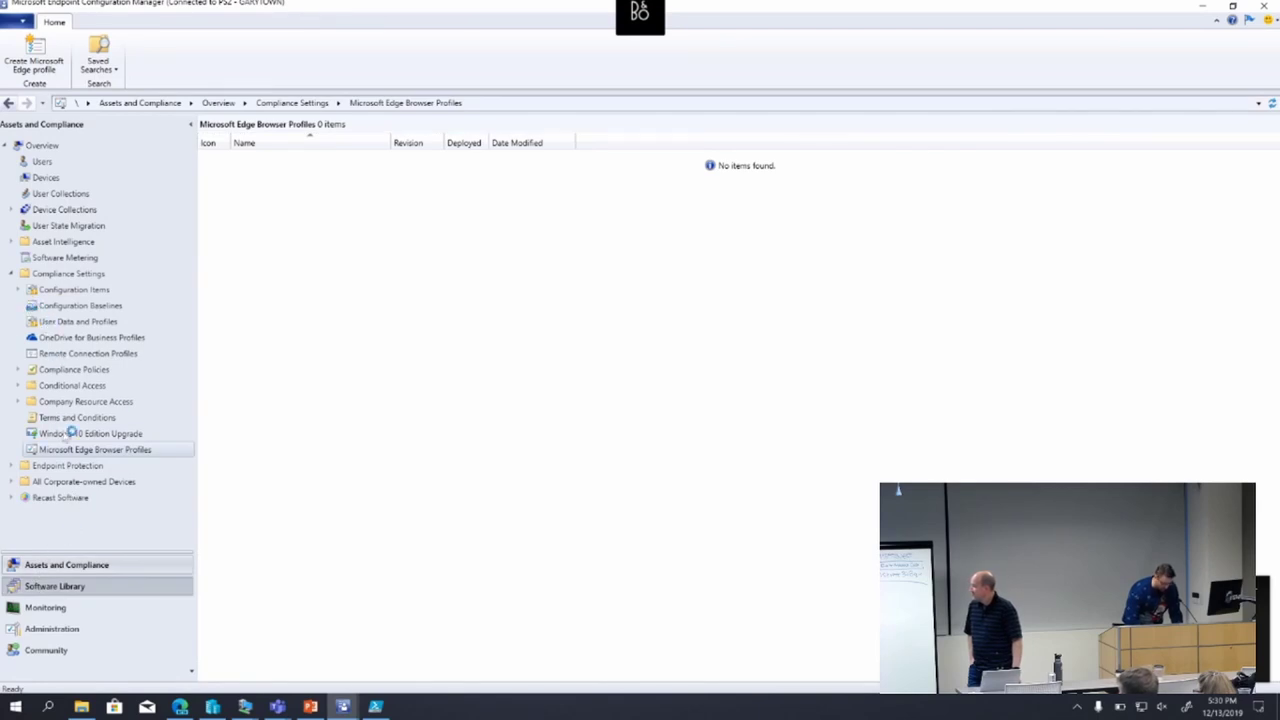
{"action": "left_click", "coordinate": [245, 707]}
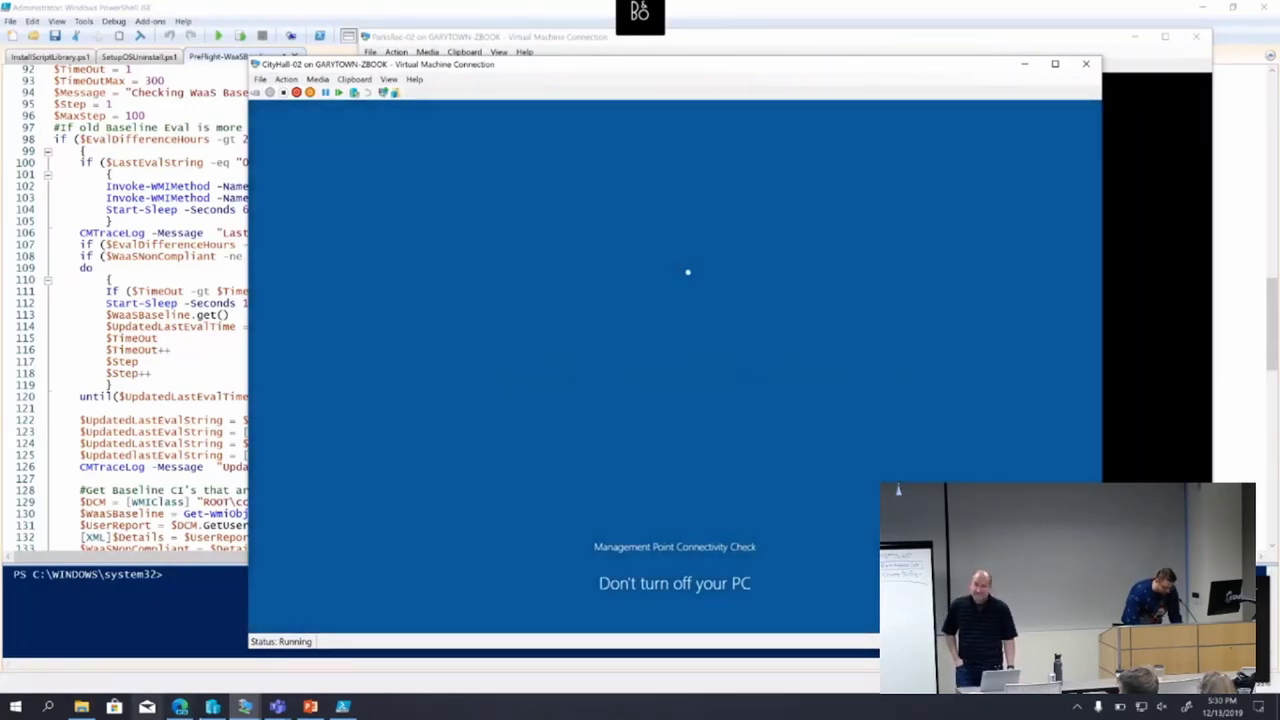
{"action": "left_click", "coordinate": [245, 707]}
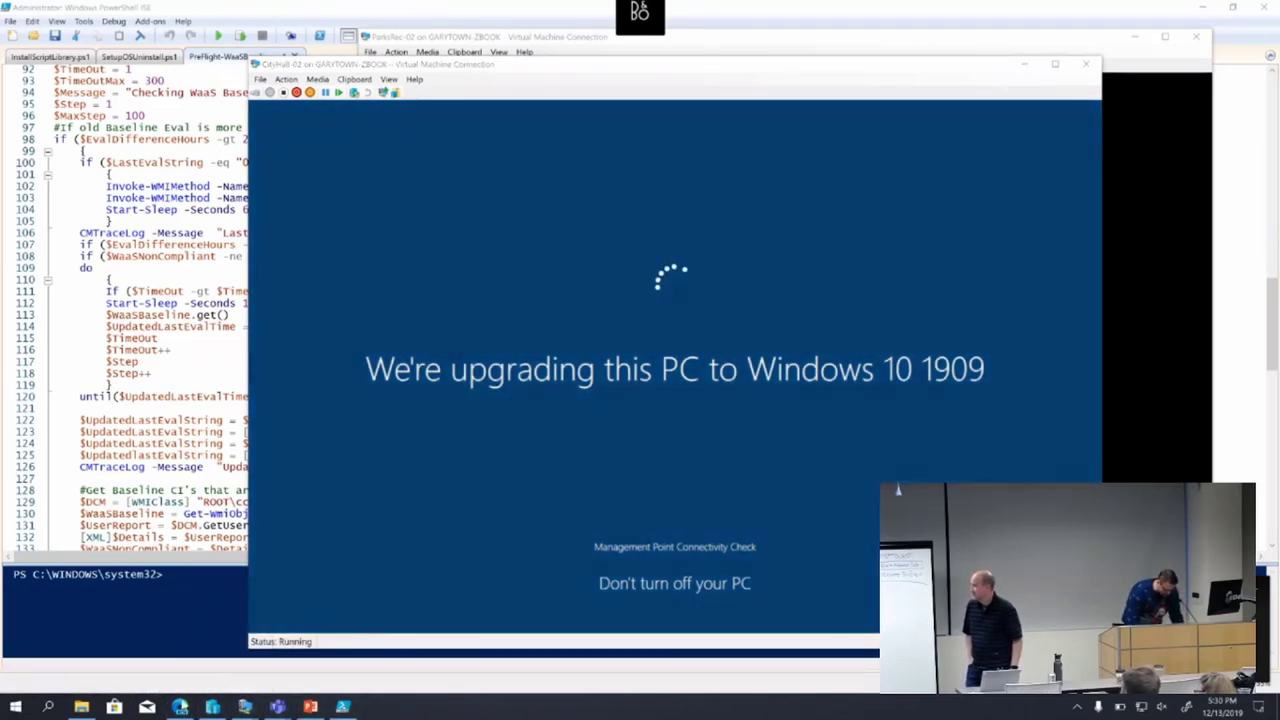
Relaunch the Configuration Manager console from Start and show the Software Library overview
{"action": "left_click", "coordinate": [15, 707]}
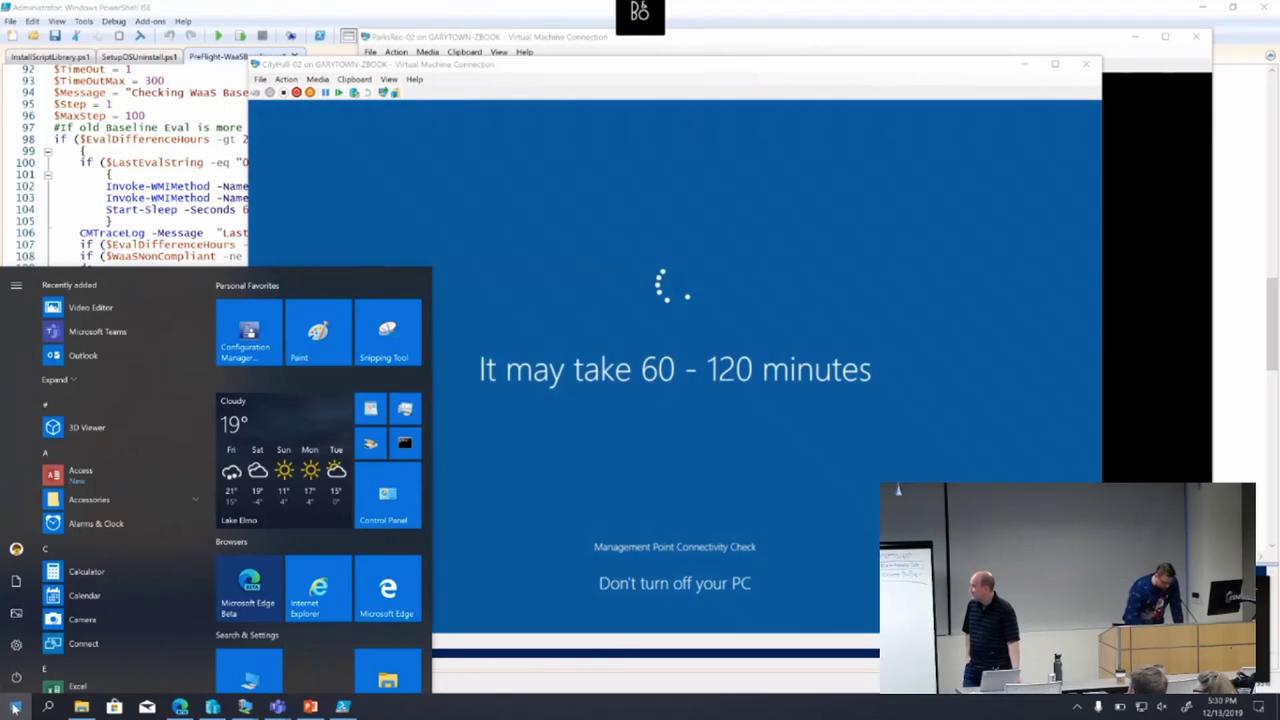
{"action": "left_click", "coordinate": [249, 345]}
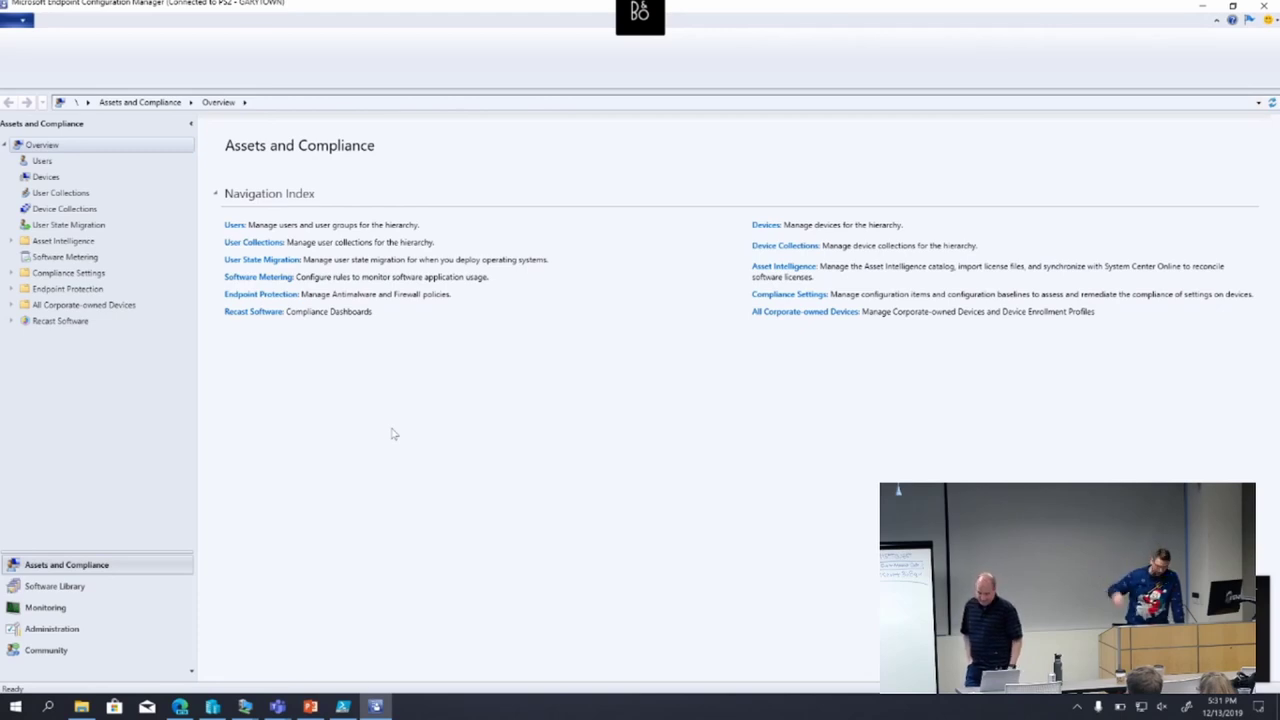
{"action": "left_click", "coordinate": [70, 586]}
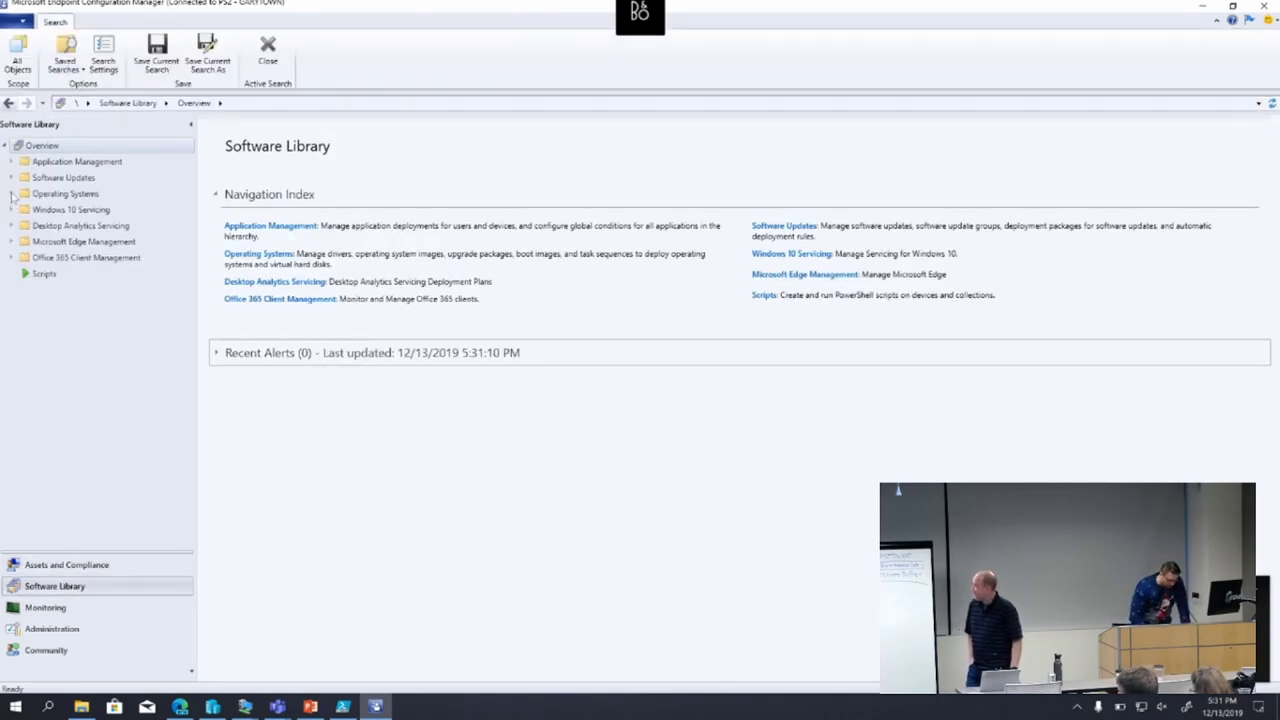
List all 11 task sequences under Operating Systems, then bring the CityHall-02 VM forward
{"action": "left_click", "coordinate": [12, 194]}
{"action": "left_click", "coordinate": [66, 289]}
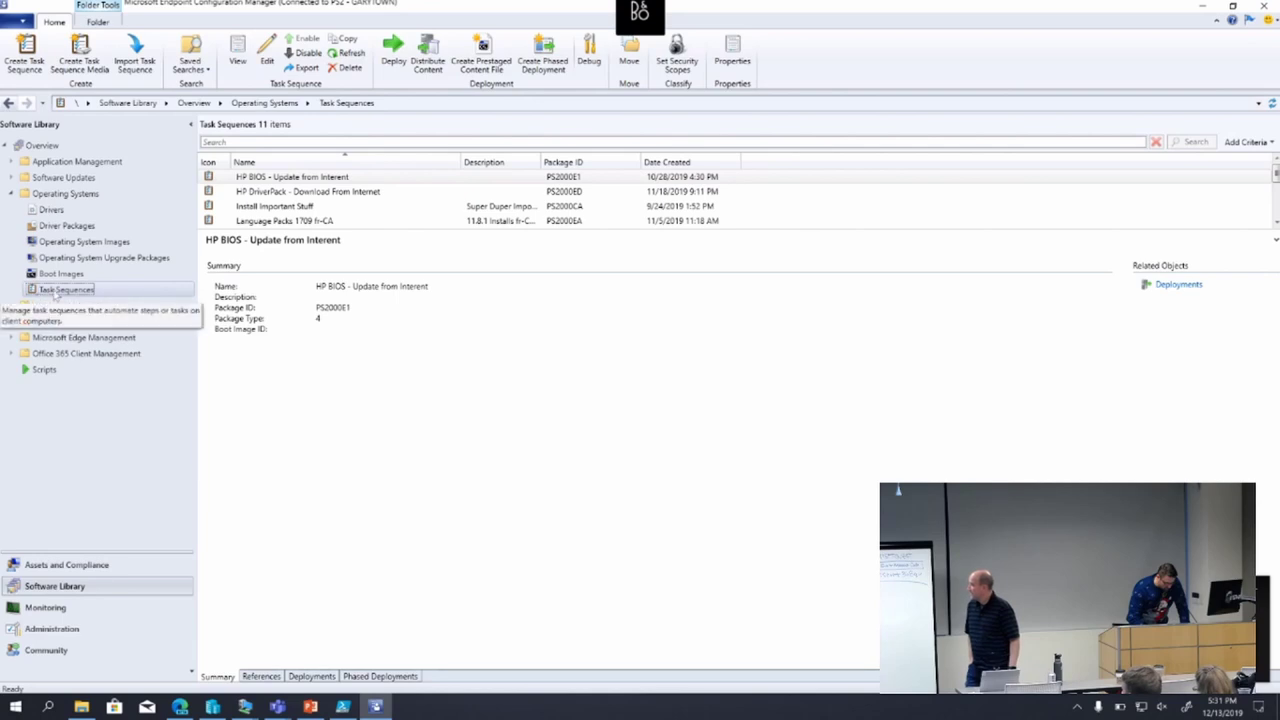
{"action": "left_click_drag", "start_coordinate": [300, 231], "coordinate": [280, 300]}
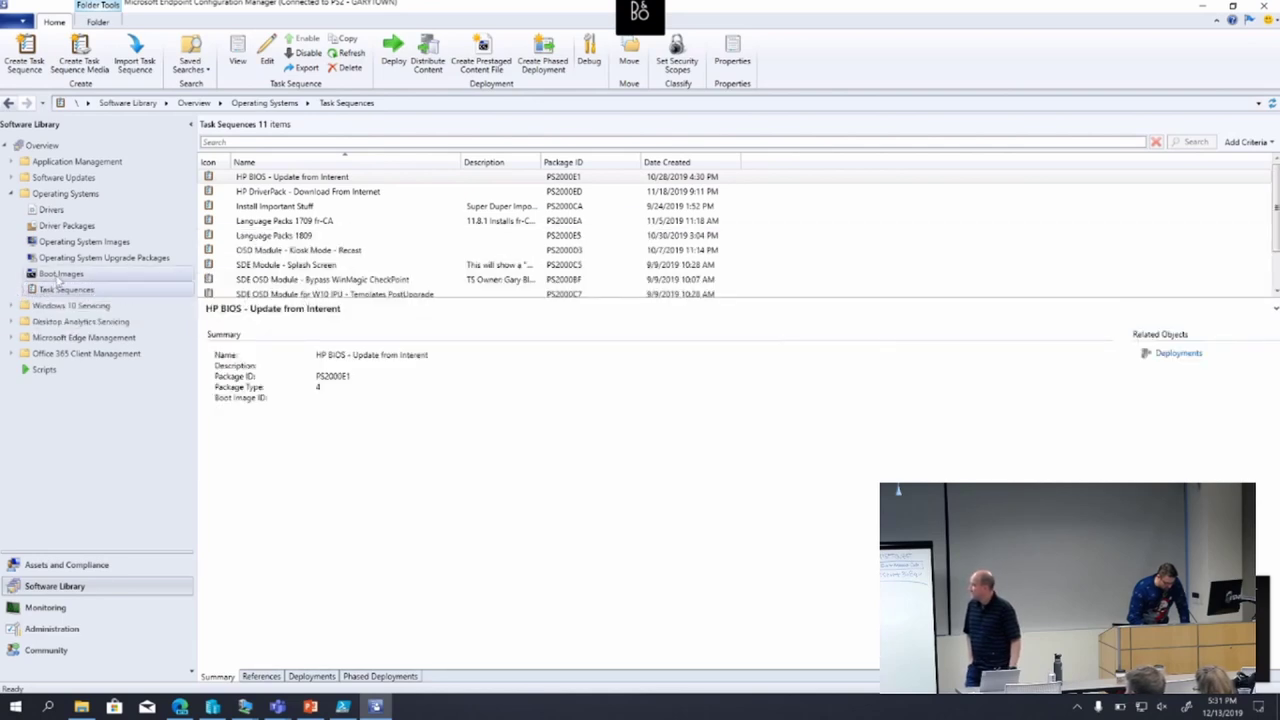
{"action": "left_click", "coordinate": [60, 274]}
{"action": "left_click", "coordinate": [64, 289]}
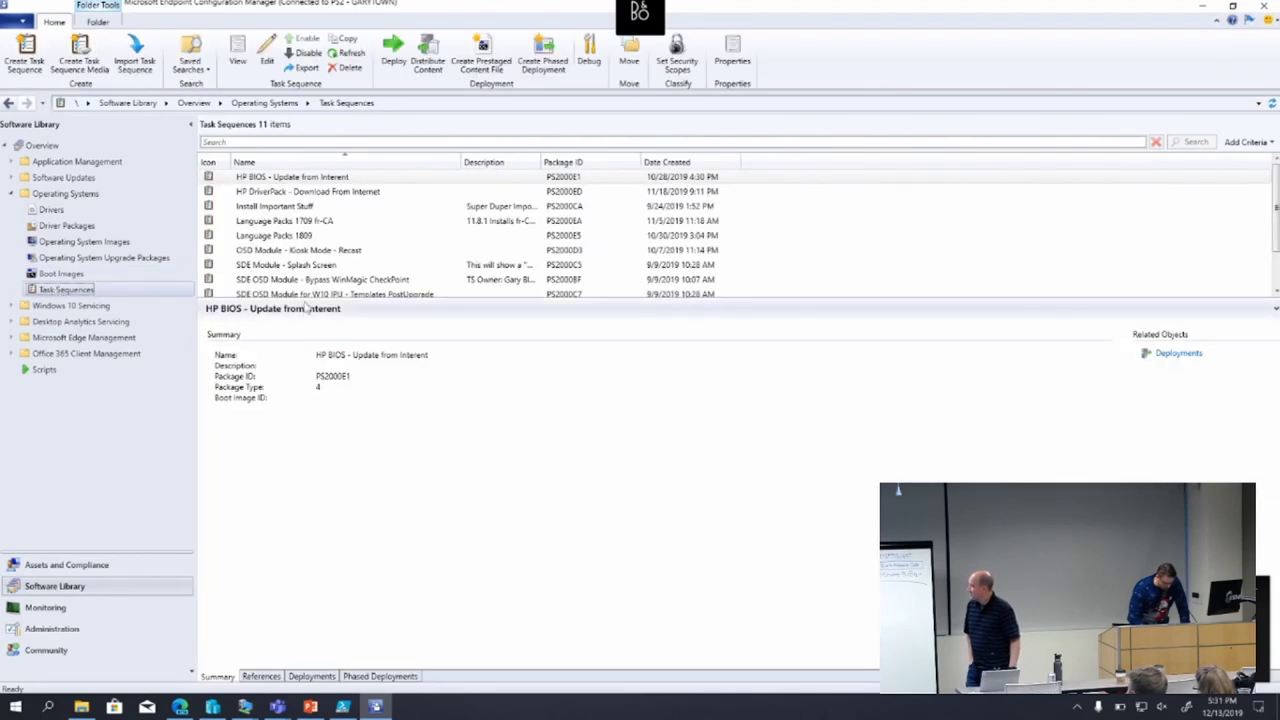
{"action": "left_click_drag", "start_coordinate": [308, 302], "coordinate": [338, 410]}
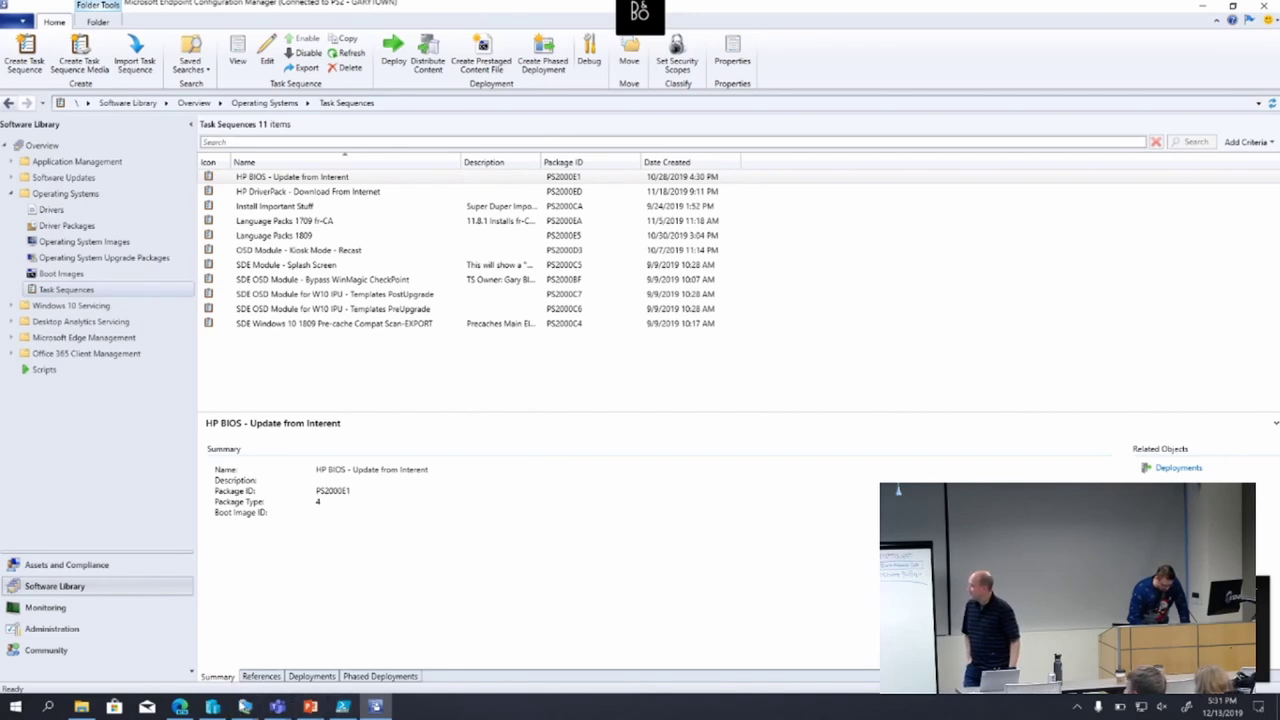
{"action": "mouse_move", "coordinate": [245, 706]}
{"action": "left_click", "coordinate": [212, 660]}
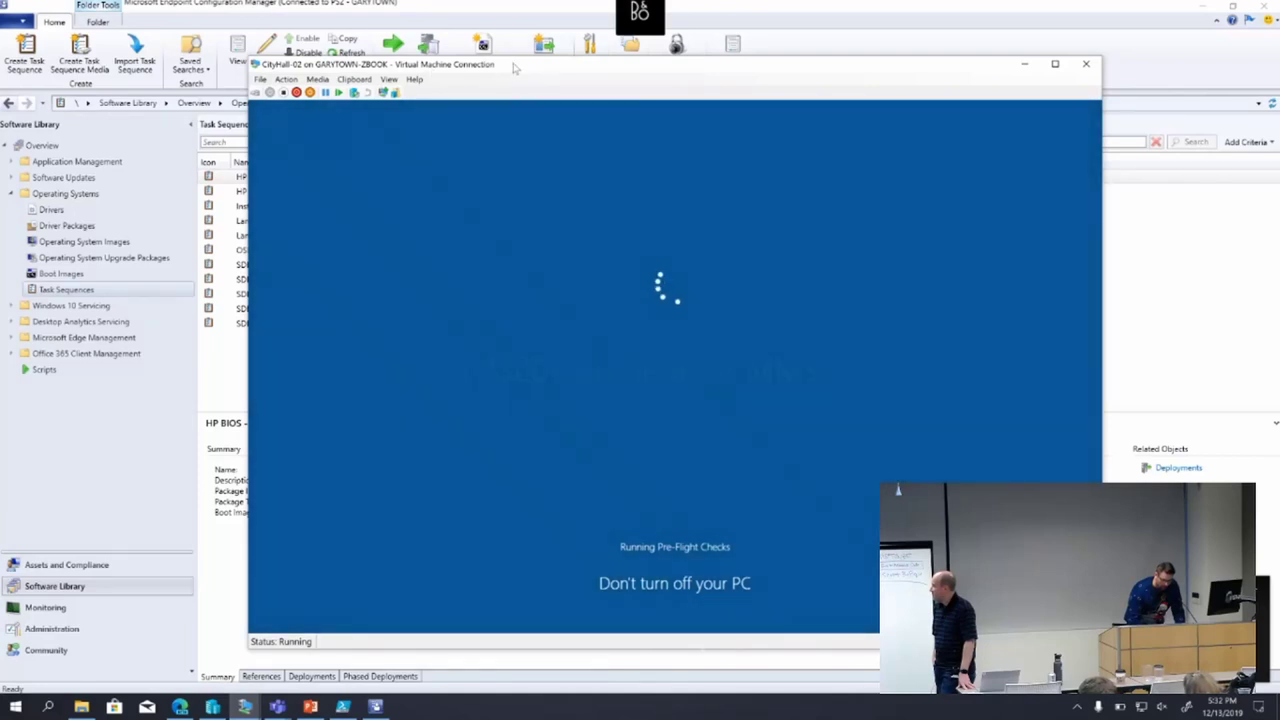
Move the CityHall-02 VM window right, glance at Task Sequences, and close the local console
{"action": "left_click_drag", "start_coordinate": [512, 72], "coordinate": [684, 57]}
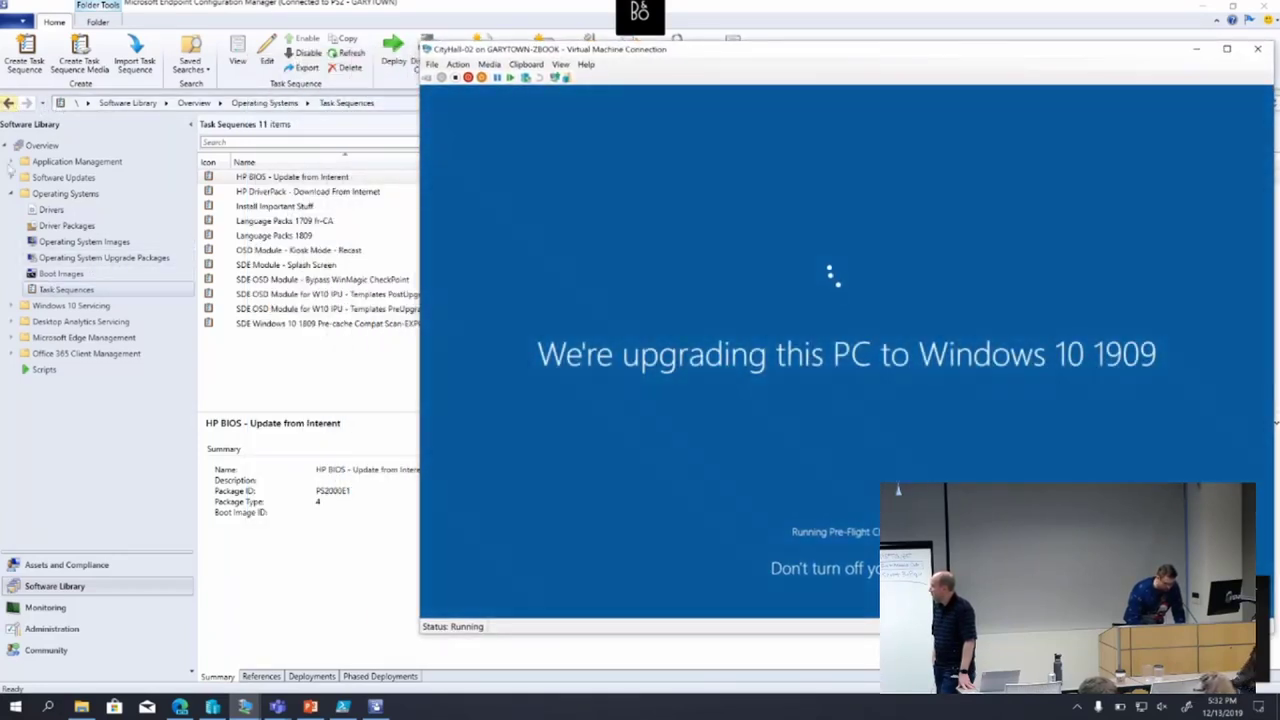
{"action": "left_click", "coordinate": [30, 566]}
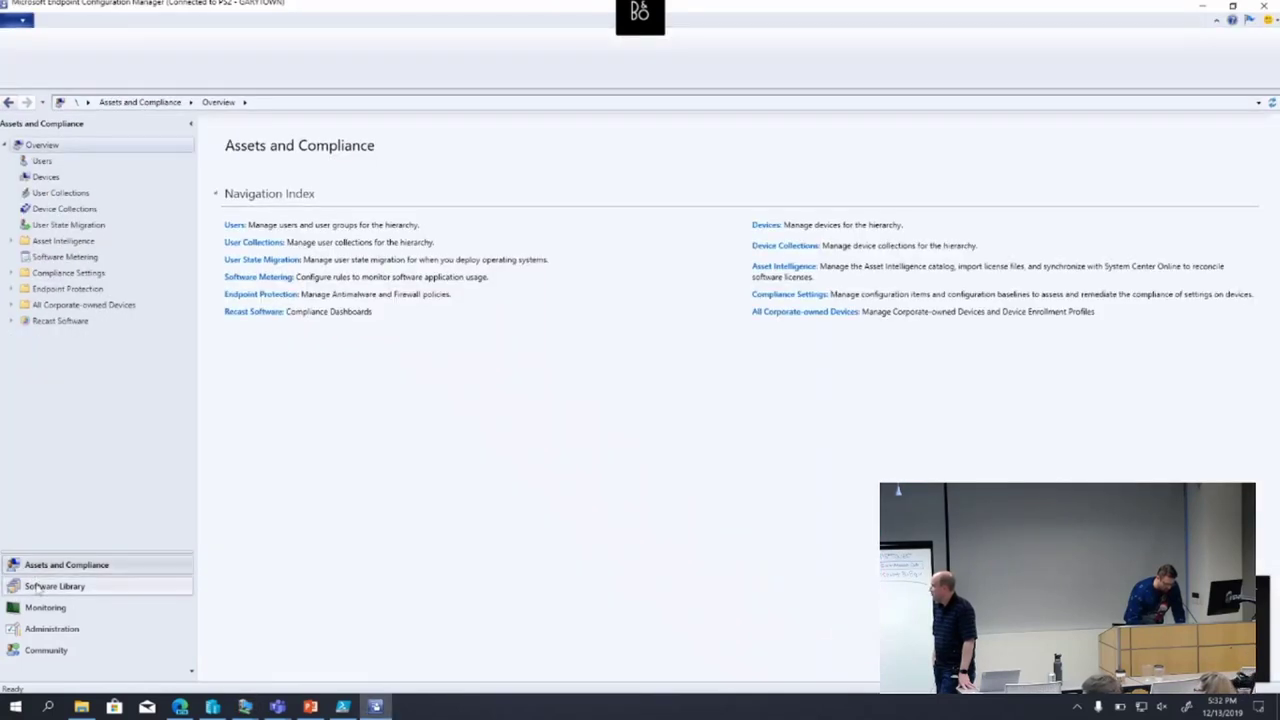
{"action": "left_click", "coordinate": [50, 586]}
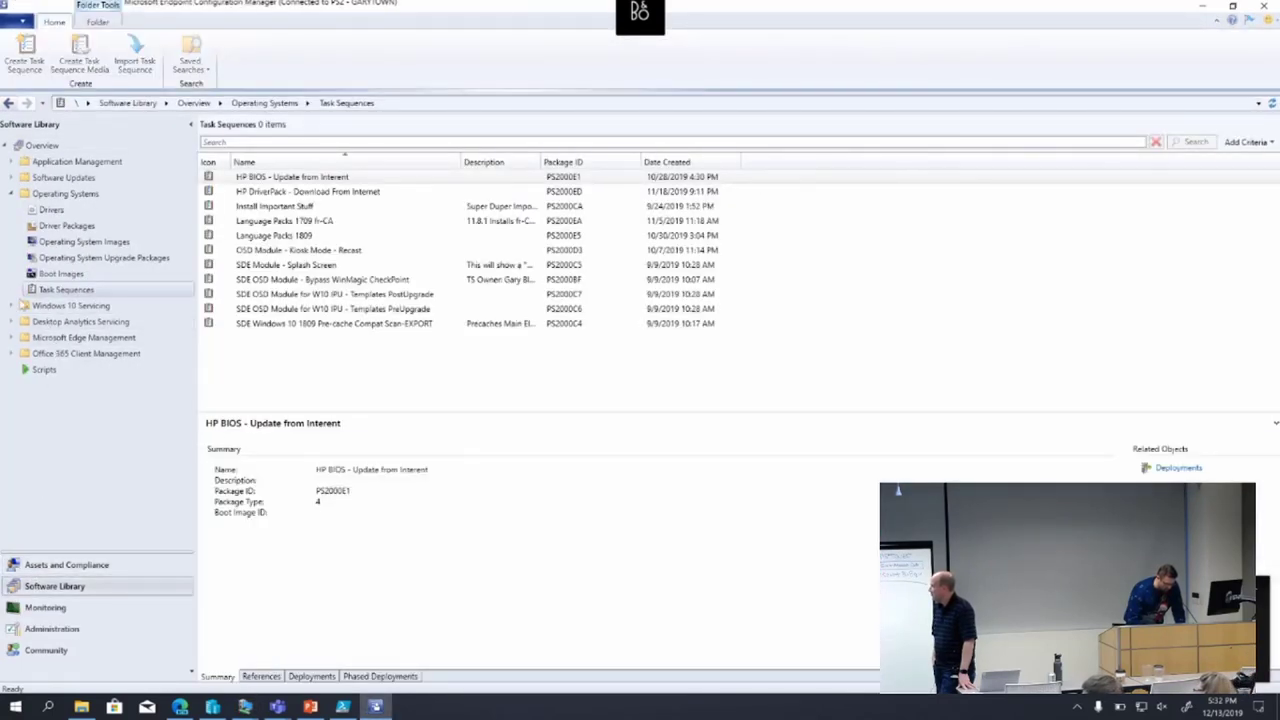
{"action": "right_click", "coordinate": [44, 292]}
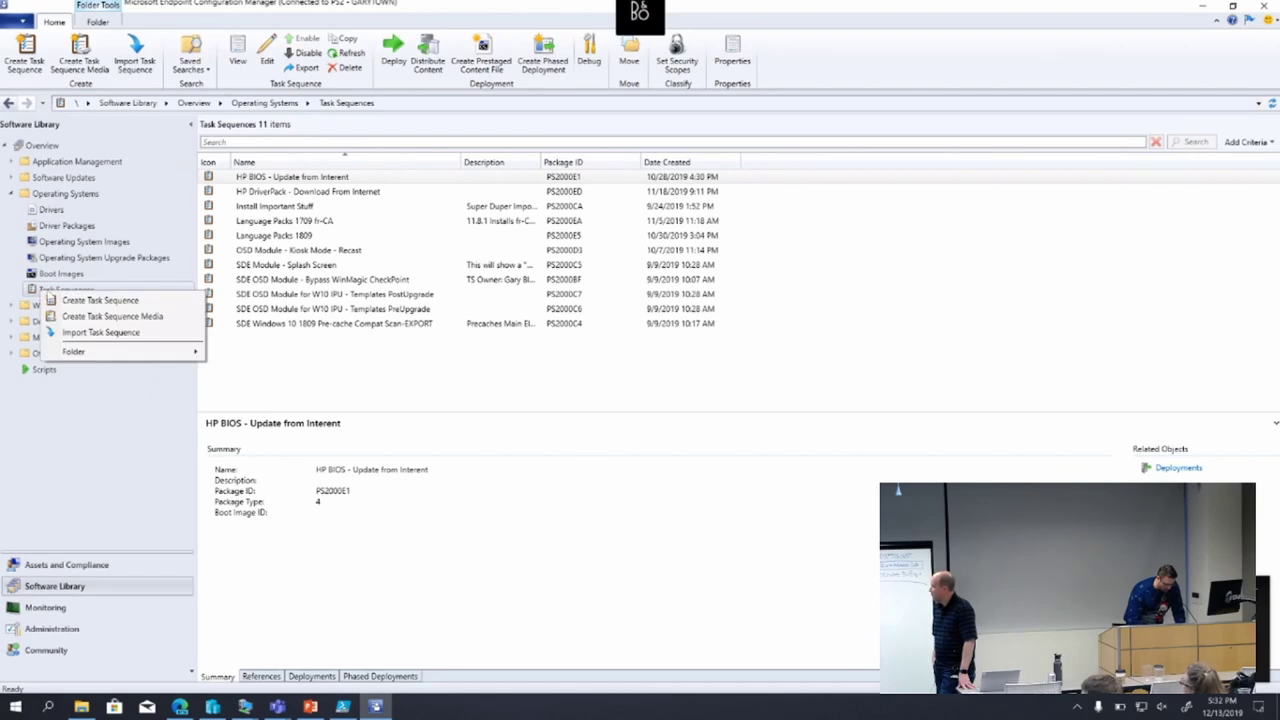
{"action": "key", "text": "Escape"}
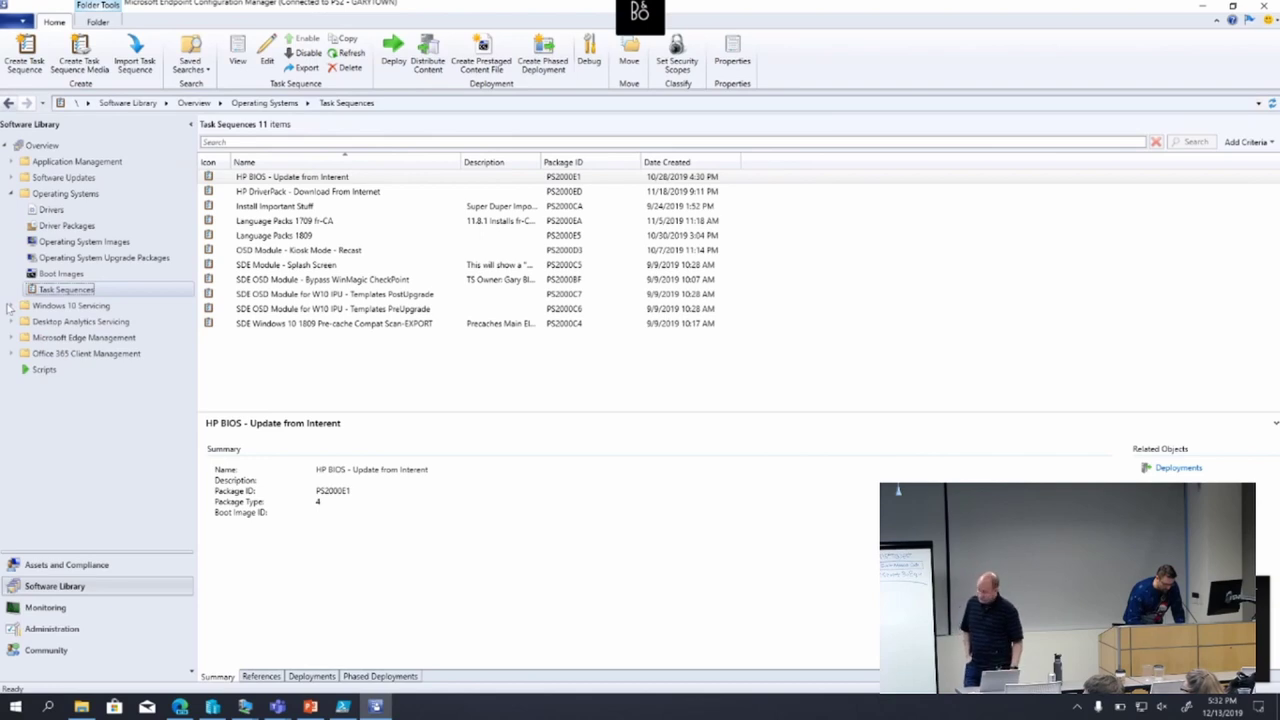
{"action": "left_click", "coordinate": [1265, 5]}
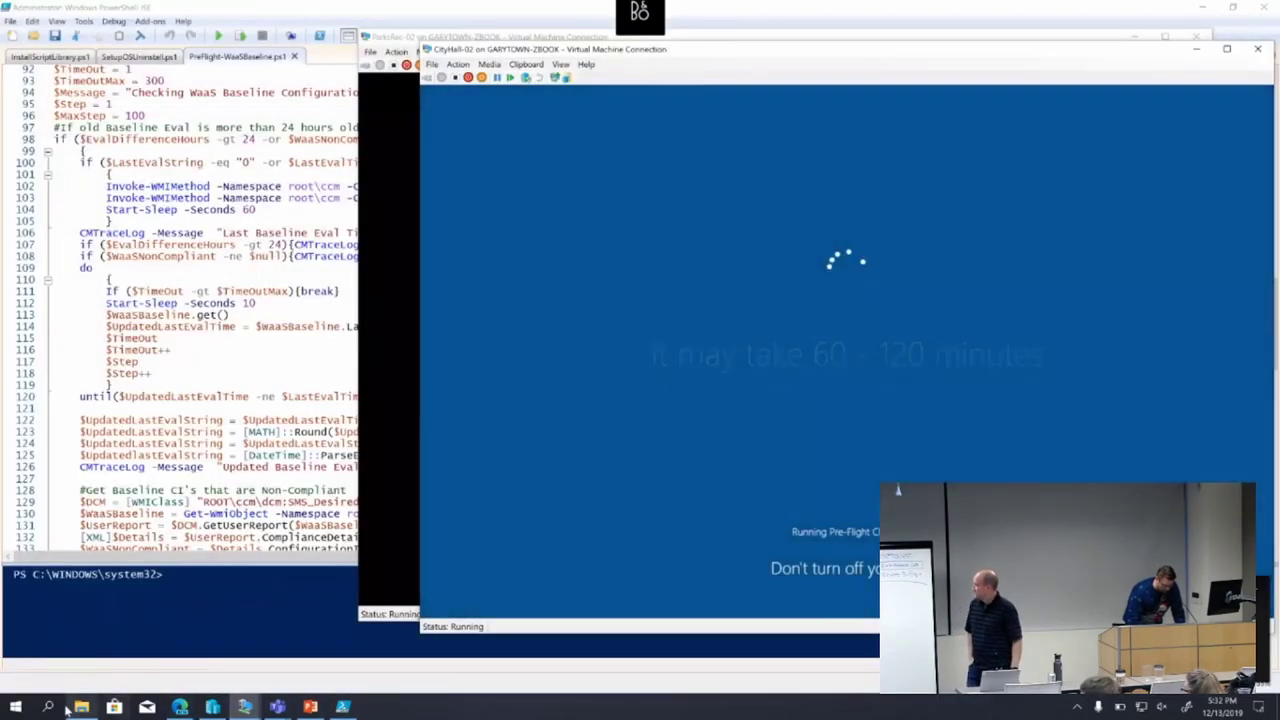
In the CM 2019.05 VM console, open the WaaS-1809 folder and select OSD Module - Splash Screen
{"action": "mouse_move", "coordinate": [246, 707]}
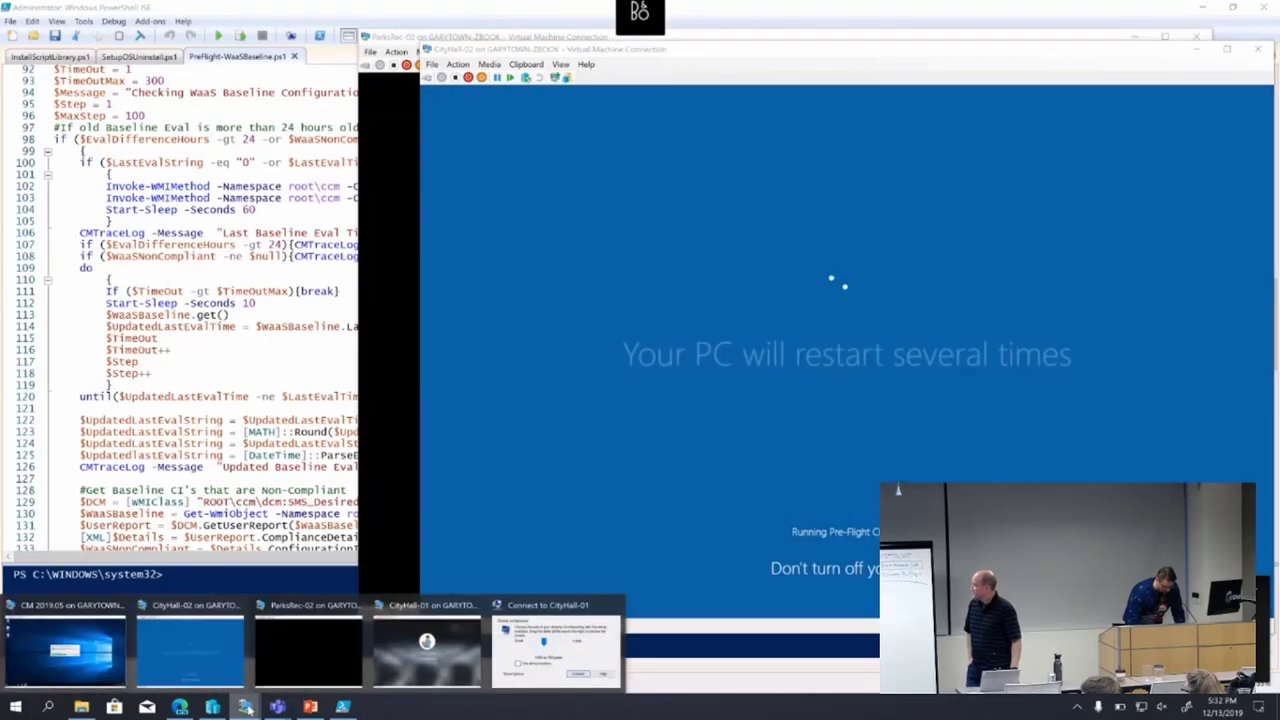
{"action": "left_click", "coordinate": [82, 652]}
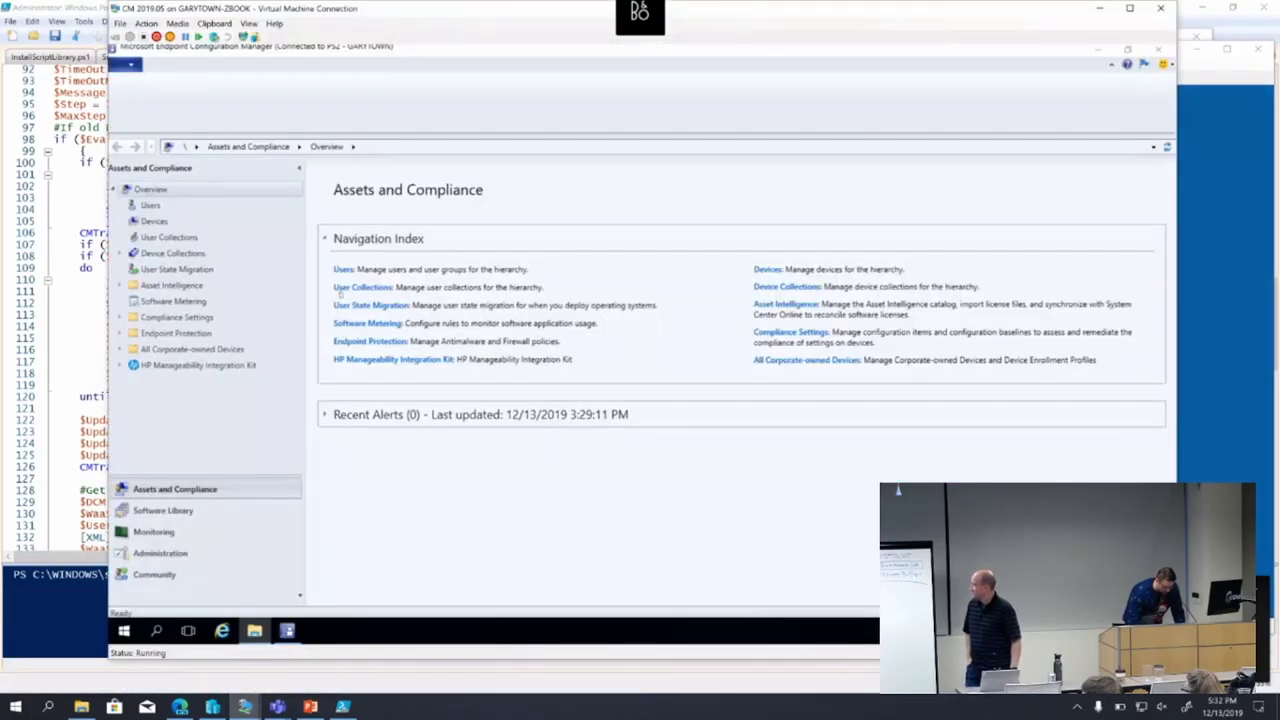
{"action": "left_click", "coordinate": [163, 510]}
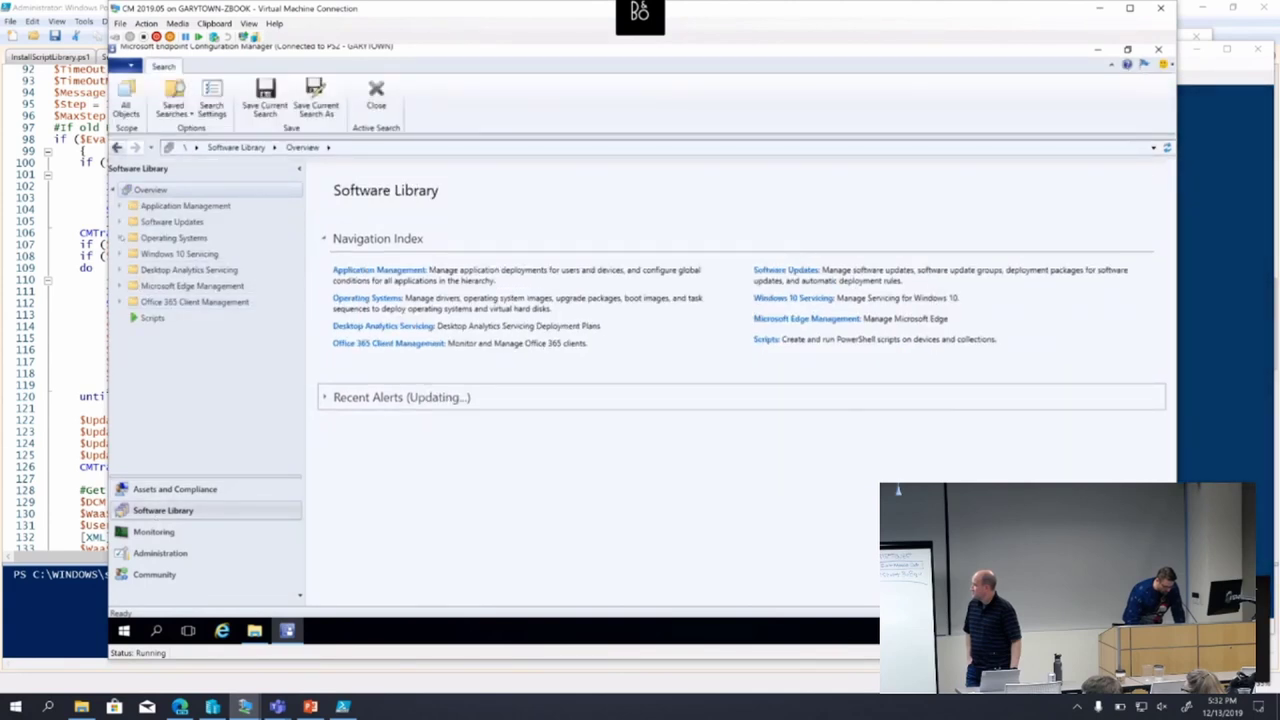
{"action": "left_click", "coordinate": [120, 238]}
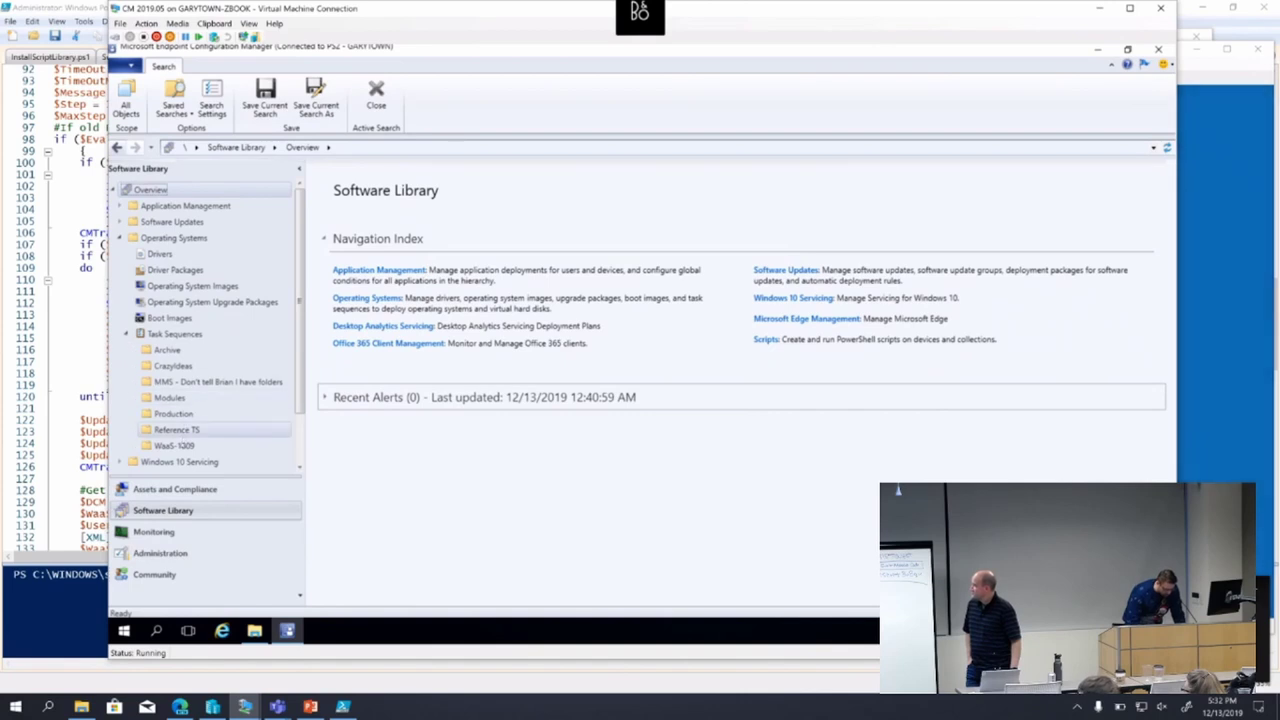
{"action": "left_click", "coordinate": [174, 445]}
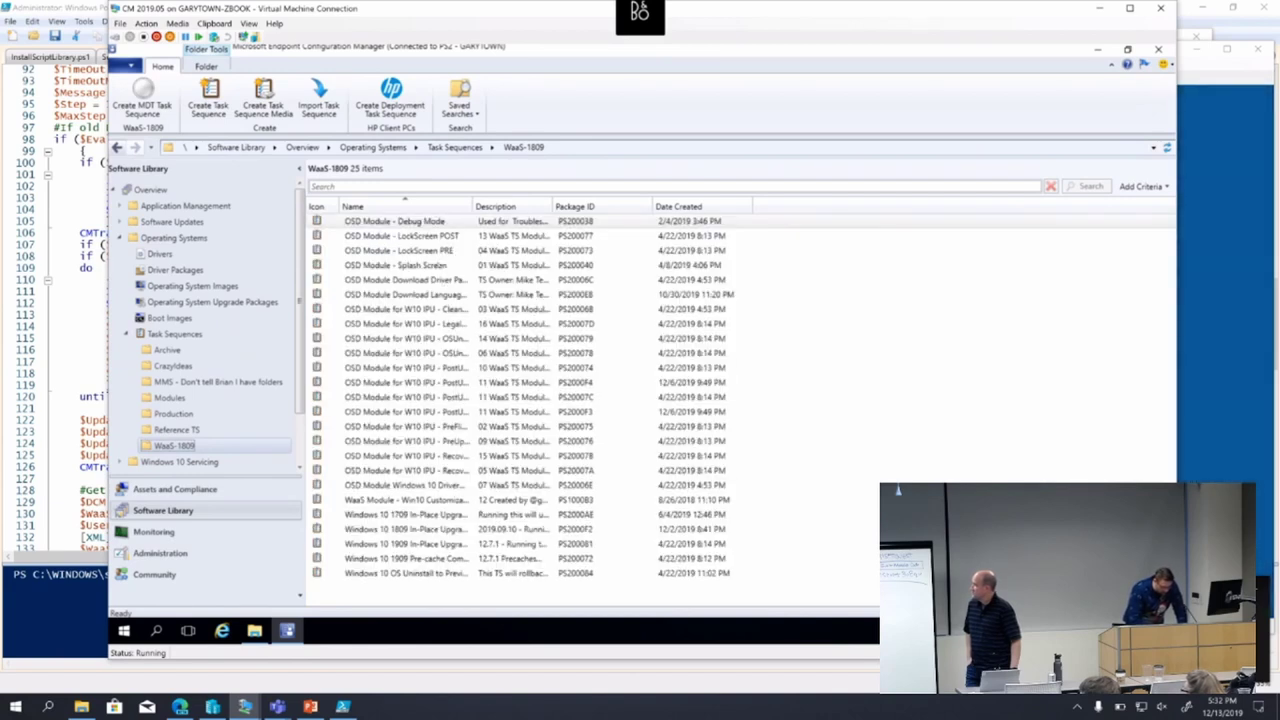
{"action": "left_click", "coordinate": [440, 265]}
{"action": "right_click", "coordinate": [440, 266]}
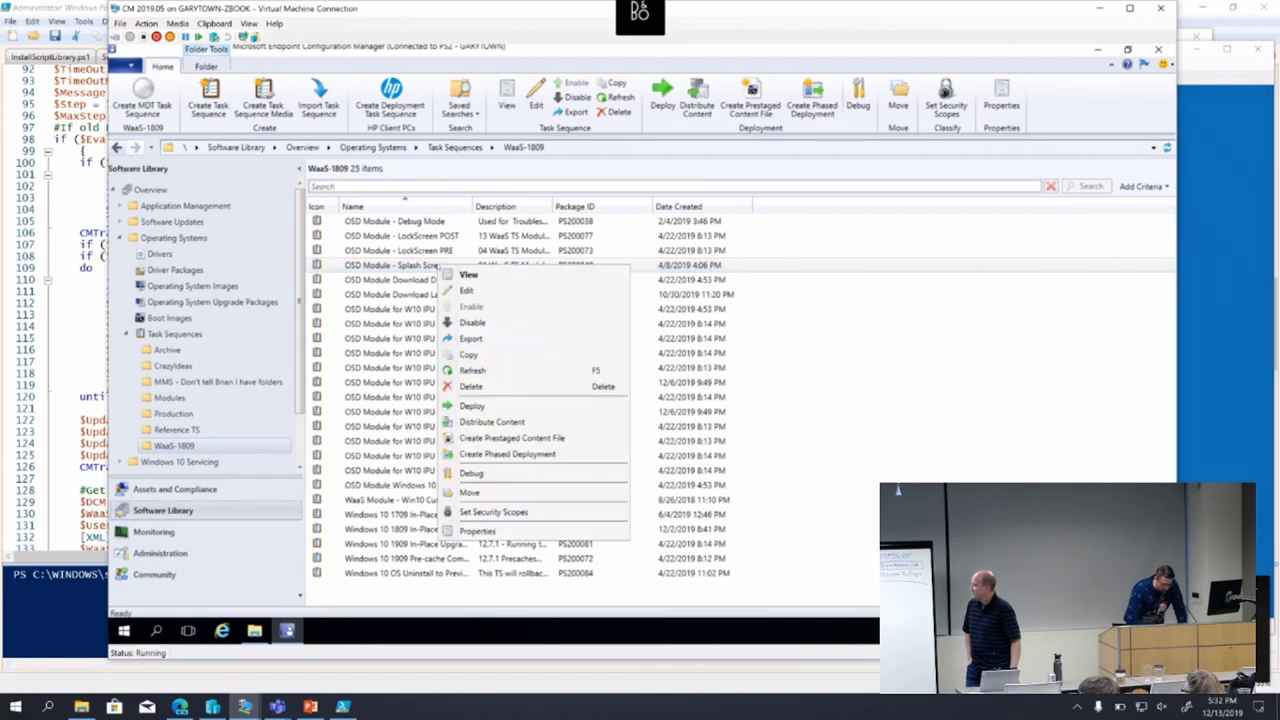
Edit OSD Module - Splash Screen and view its Set Splash Array Upgrade messages
{"action": "left_click", "coordinate": [467, 292]}
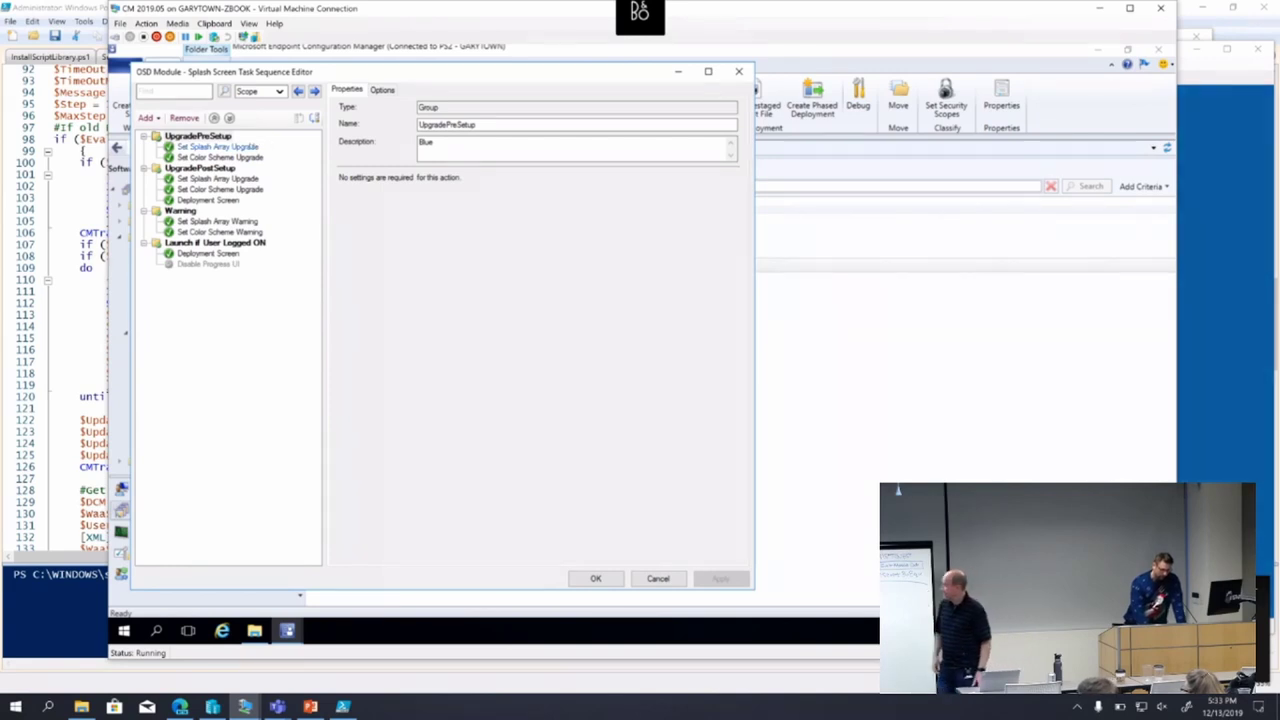
{"action": "left_click", "coordinate": [217, 146]}
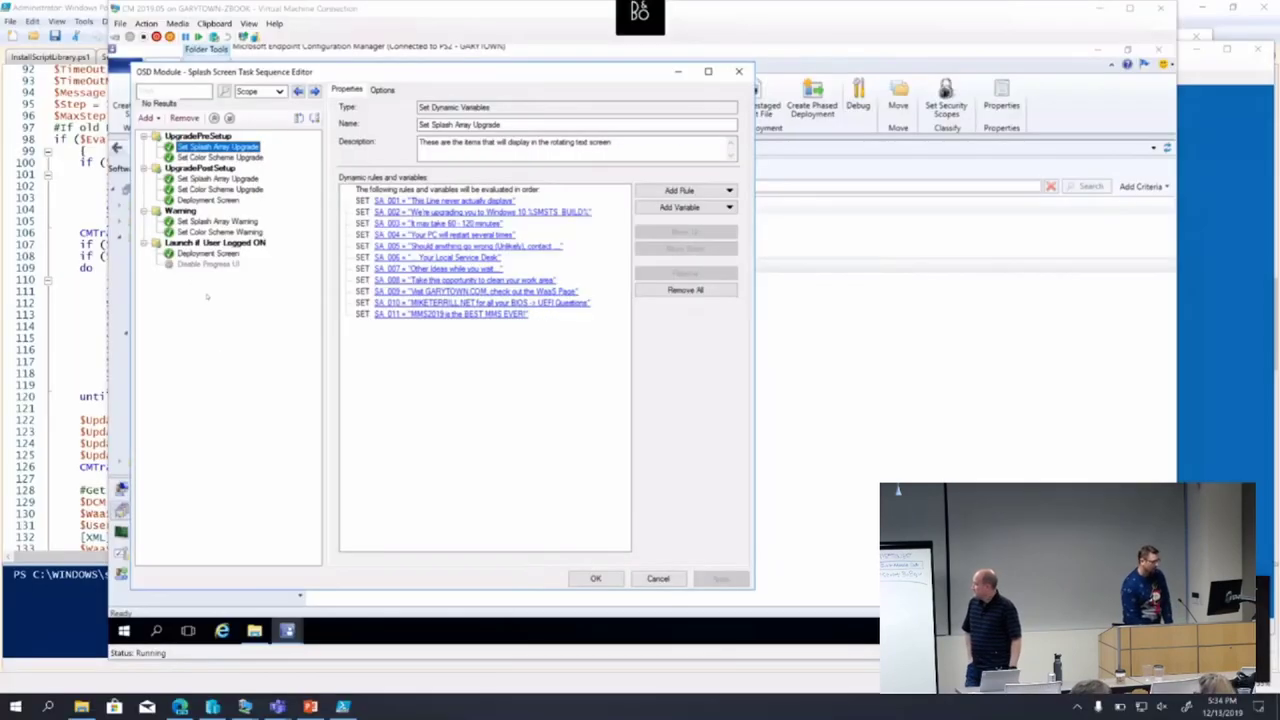
Review the upgrade, post-setup and warning colour scheme steps, then return to the console
{"action": "left_click", "coordinate": [220, 157]}
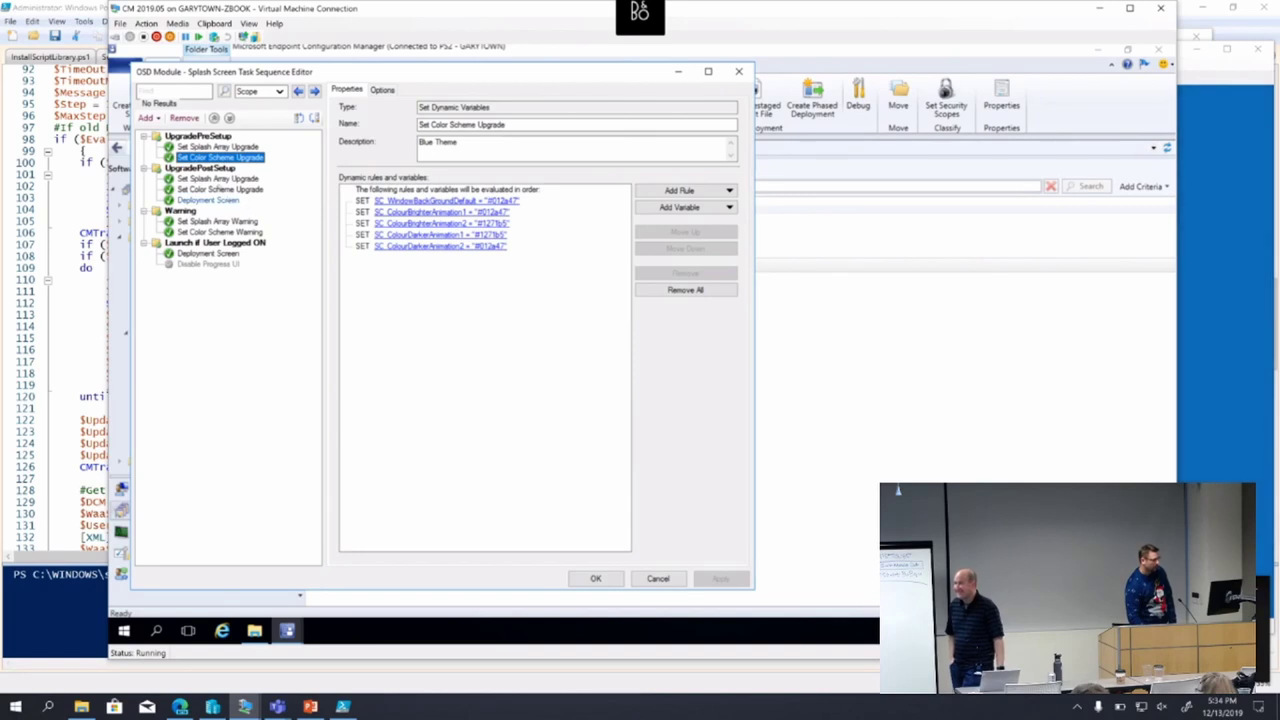
{"action": "left_click", "coordinate": [218, 189]}
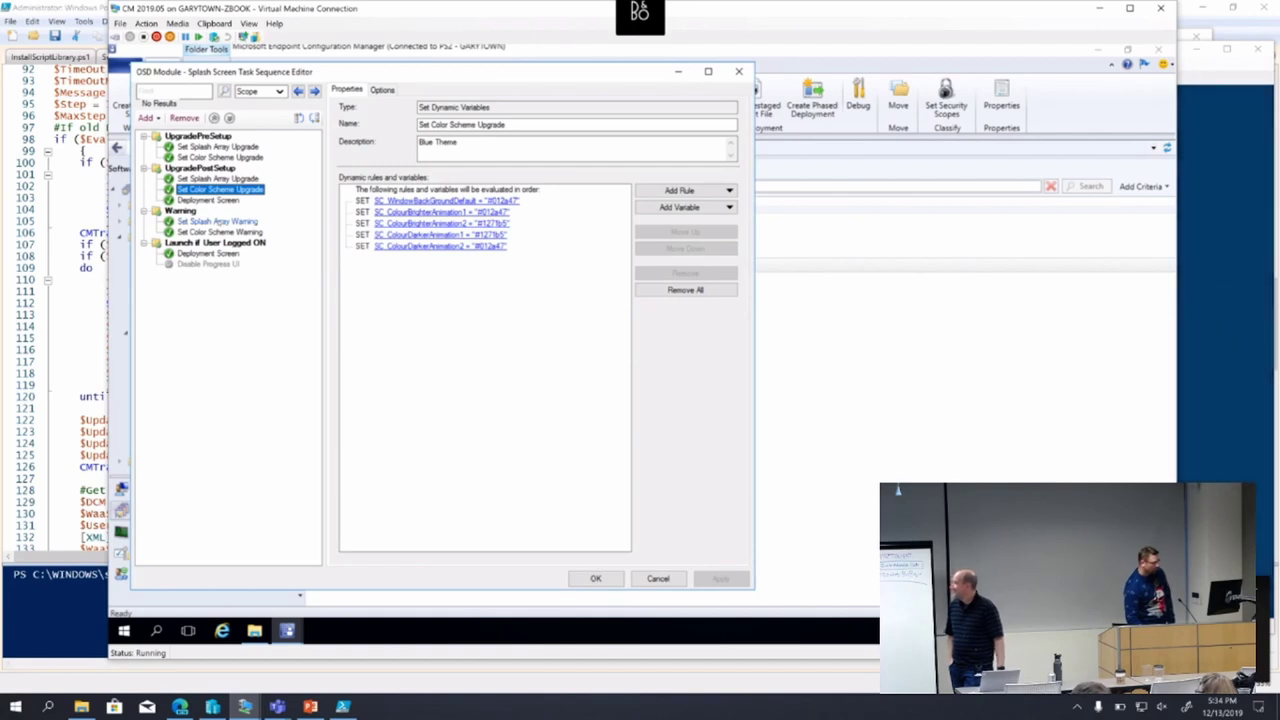
{"action": "left_click", "coordinate": [220, 231]}
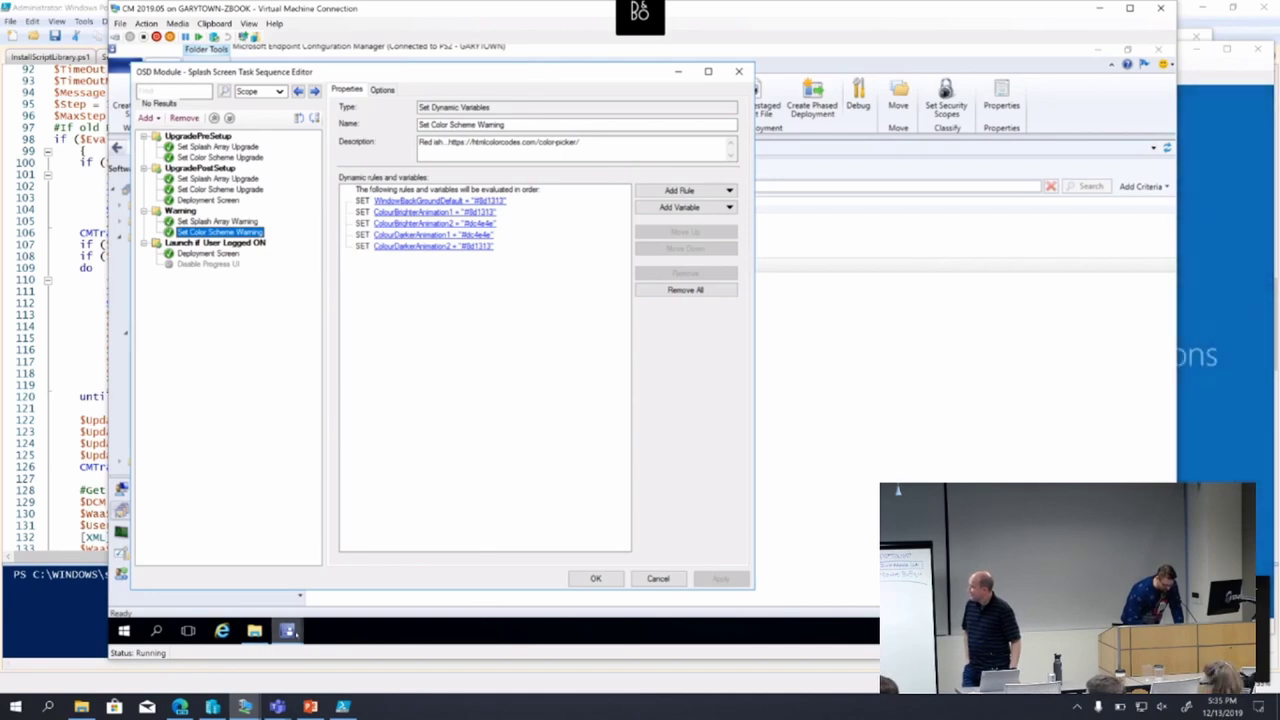
{"action": "mouse_move", "coordinate": [295, 635]}
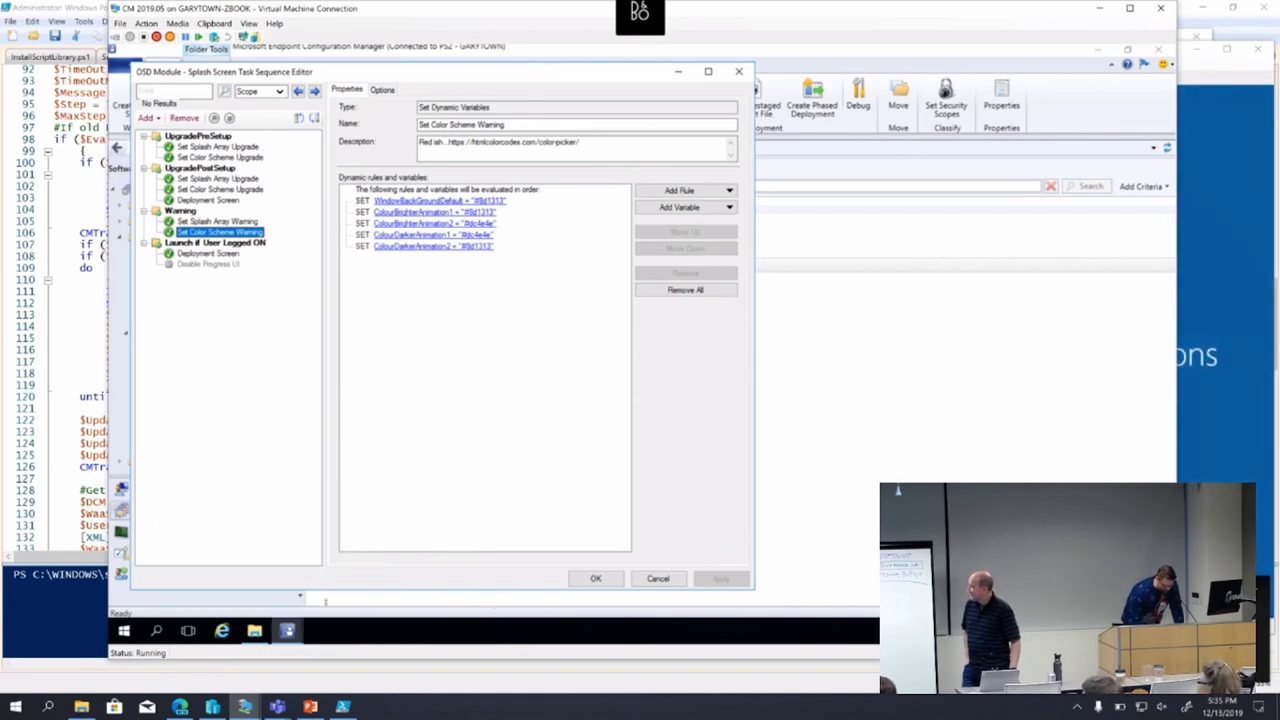
{"action": "left_click", "coordinate": [250, 598]}
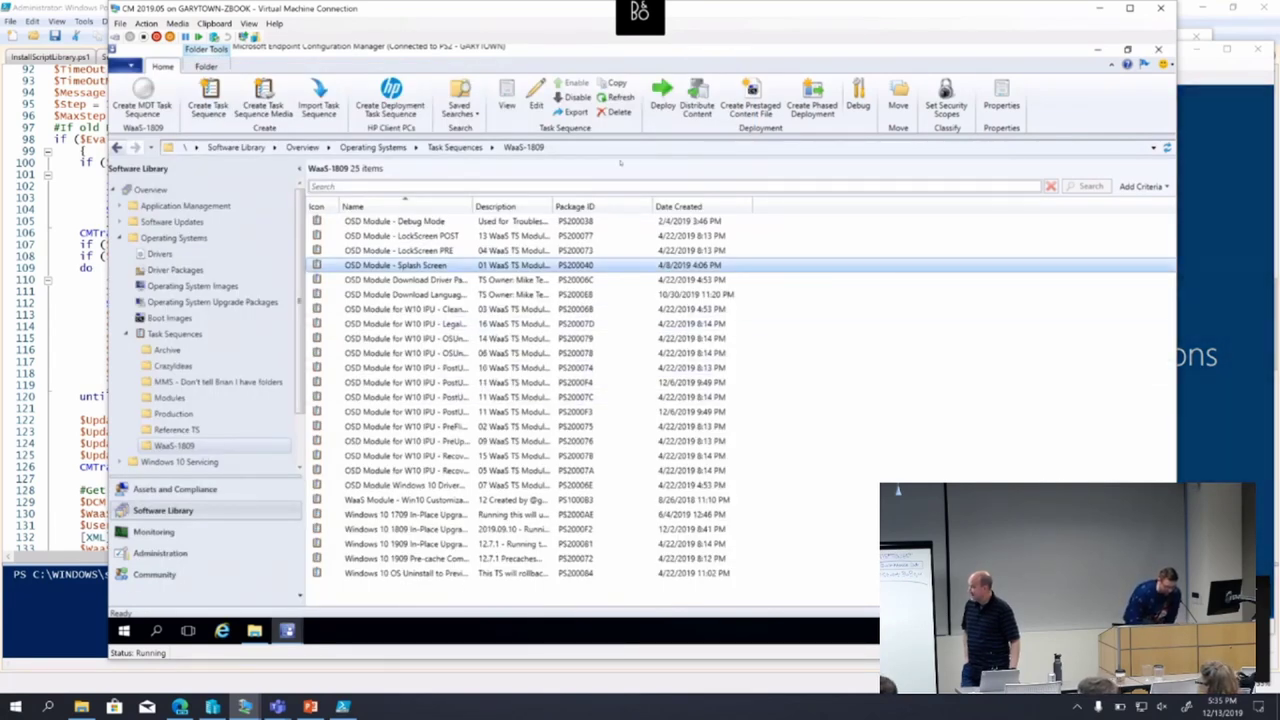
Sort task sequences by name, widen the Name column, and open Windows 10 1909 In-Place Upgrade
{"action": "left_click", "coordinate": [465, 206]}
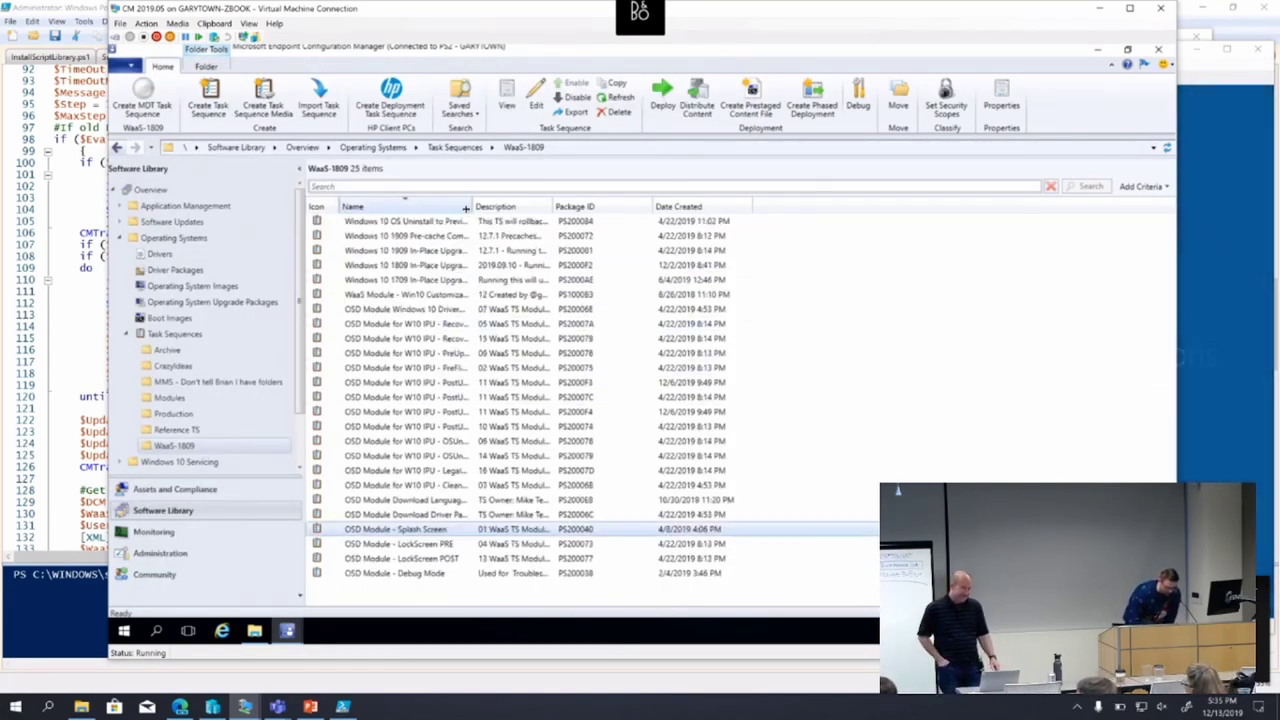
{"action": "left_click_drag", "start_coordinate": [603, 193], "coordinate": [606, 193]}
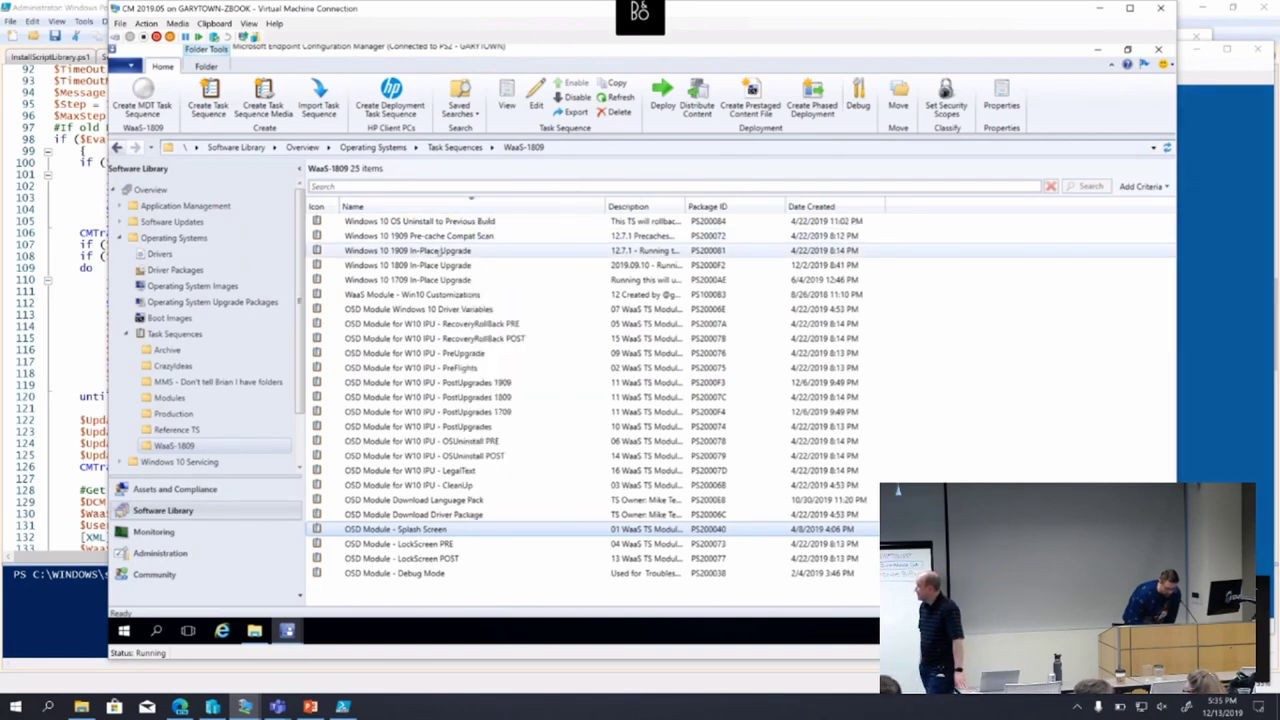
{"action": "right_click", "coordinate": [442, 252]}
{"action": "key", "text": "Escape"}
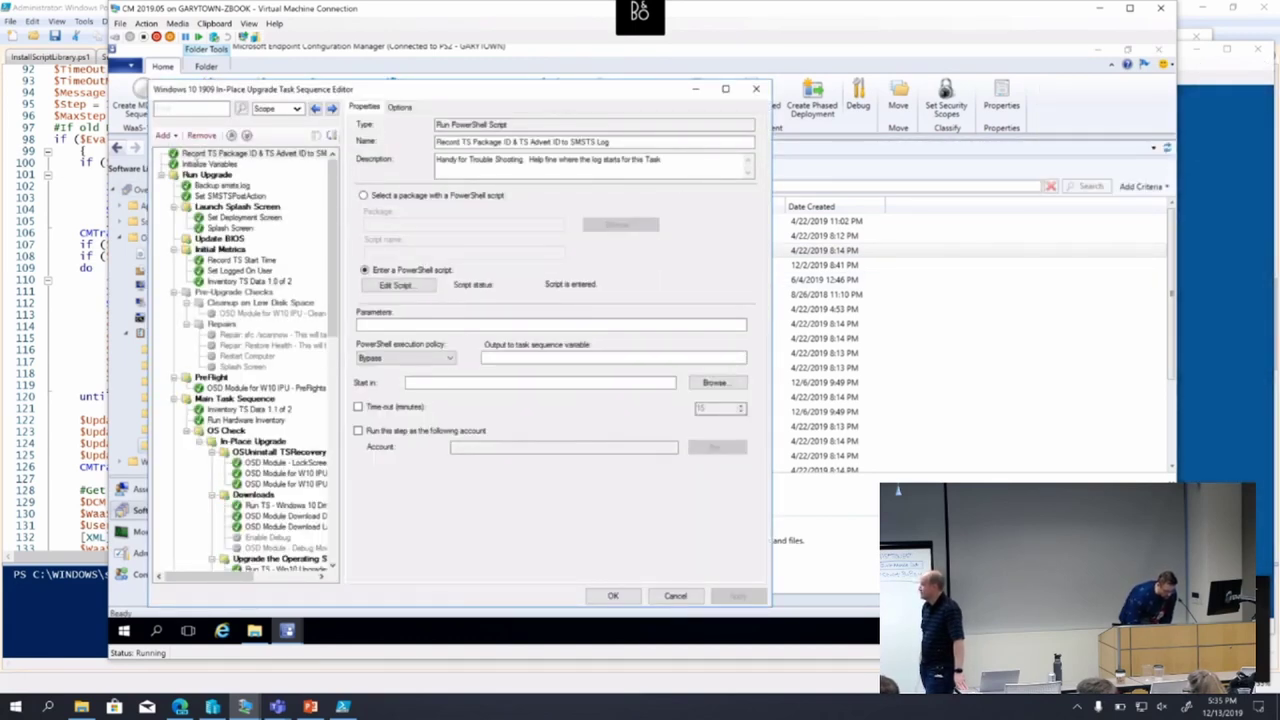
Widen the task sequence editor and show the Launch Splash Screen group's properties
{"action": "scroll", "coordinate": [334, 258], "scroll_direction": "down", "scroll_amount": 3}
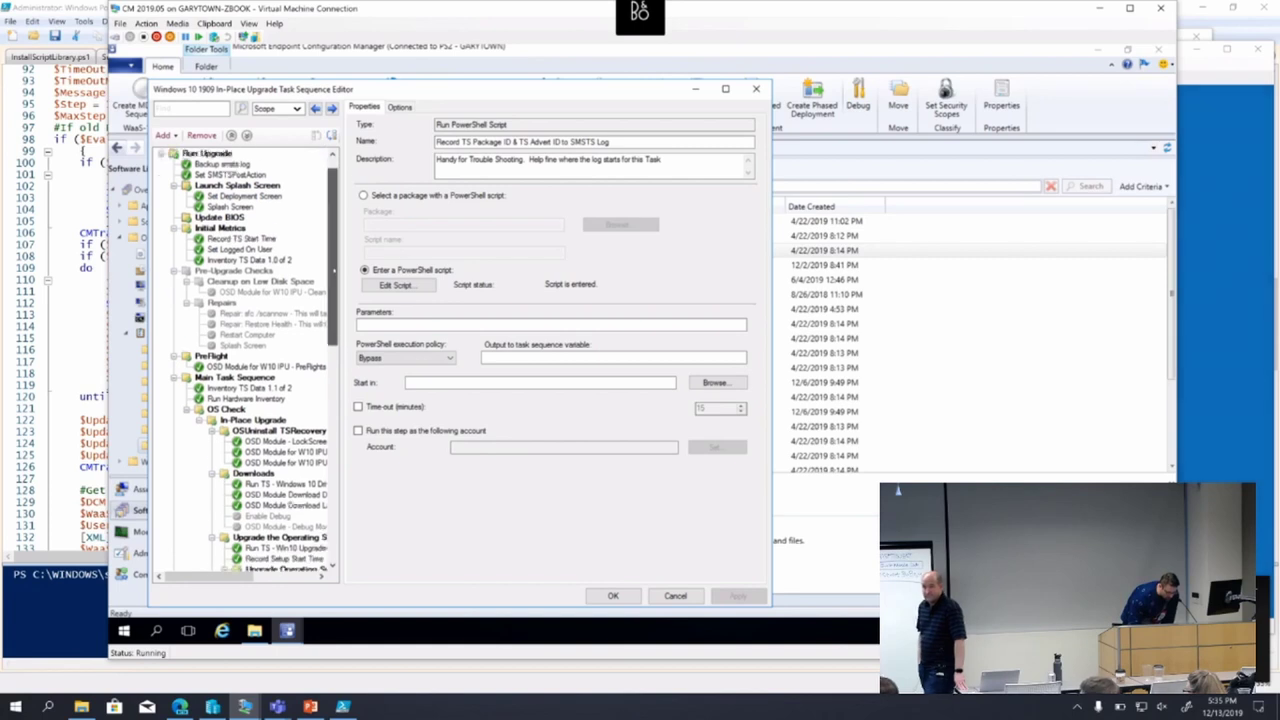
{"action": "scroll", "coordinate": [334, 258], "scroll_direction": "down", "scroll_amount": 4}
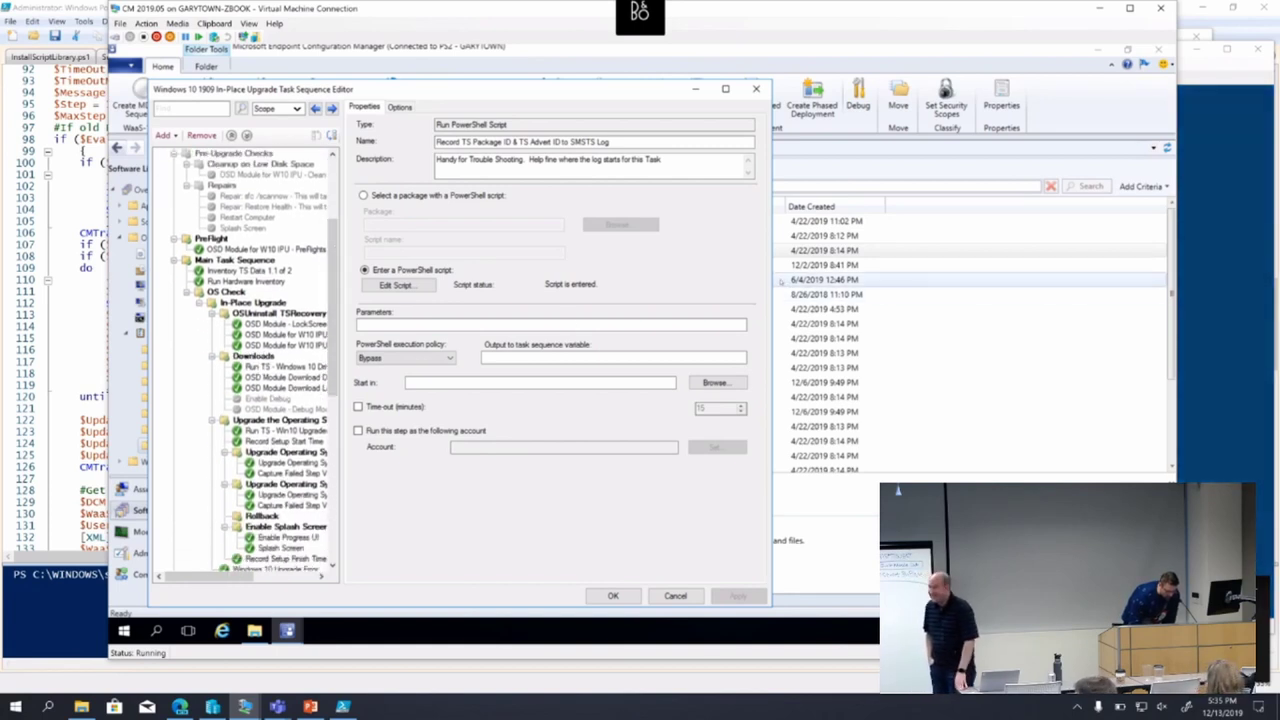
{"action": "left_click_drag", "start_coordinate": [771, 280], "coordinate": [991, 280]}
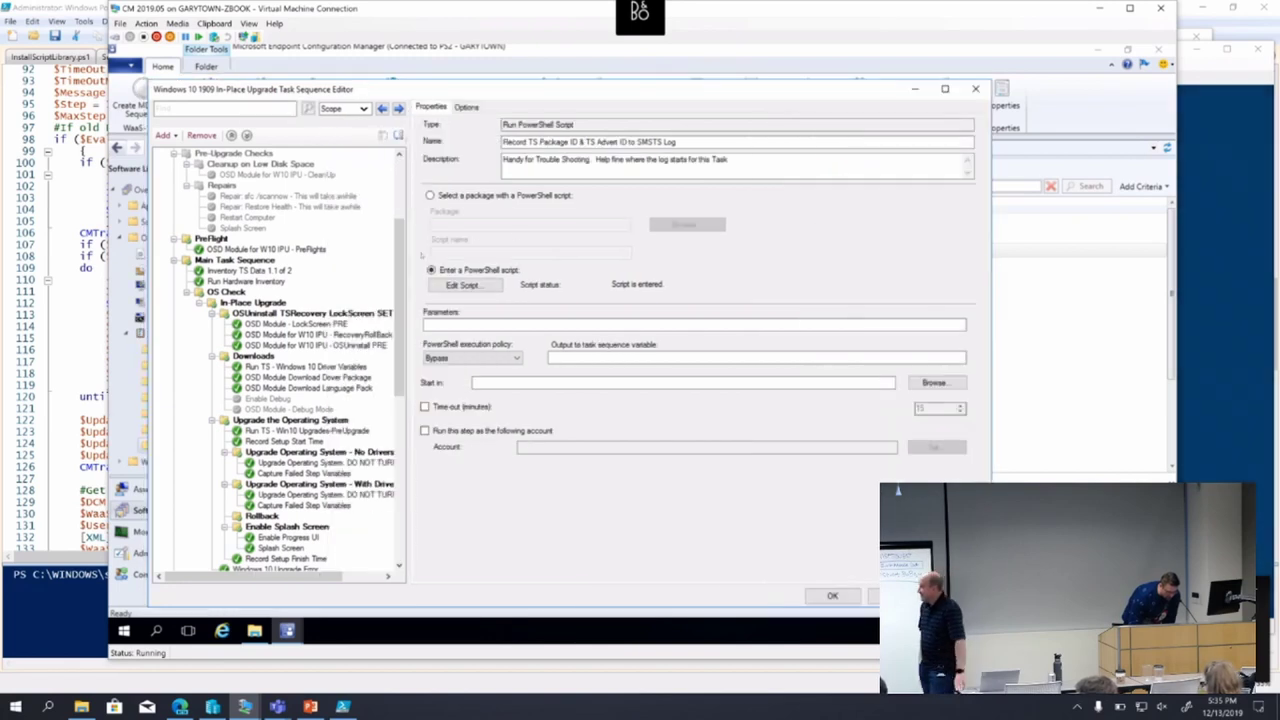
{"action": "scroll", "coordinate": [280, 360], "scroll_direction": "up", "scroll_amount": 5}
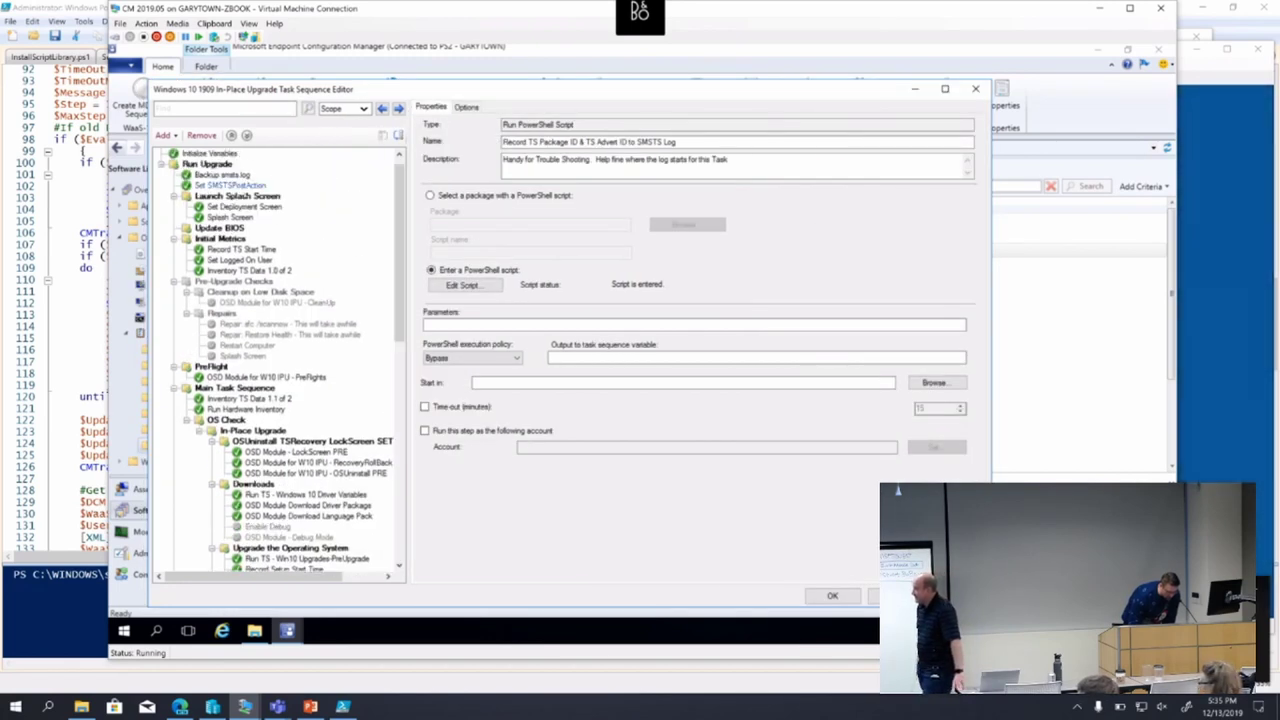
{"action": "left_click", "coordinate": [237, 196]}
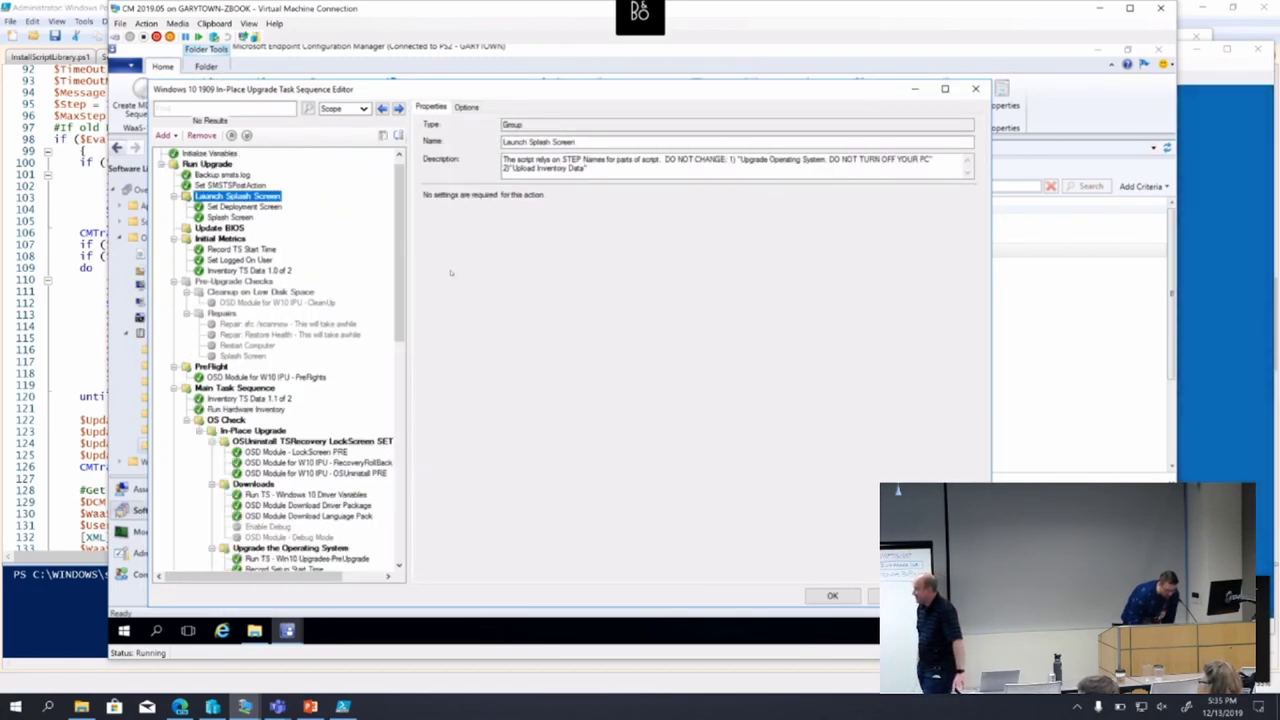
{"action": "scroll", "coordinate": [280, 360], "scroll_direction": "up", "scroll_amount": 1}
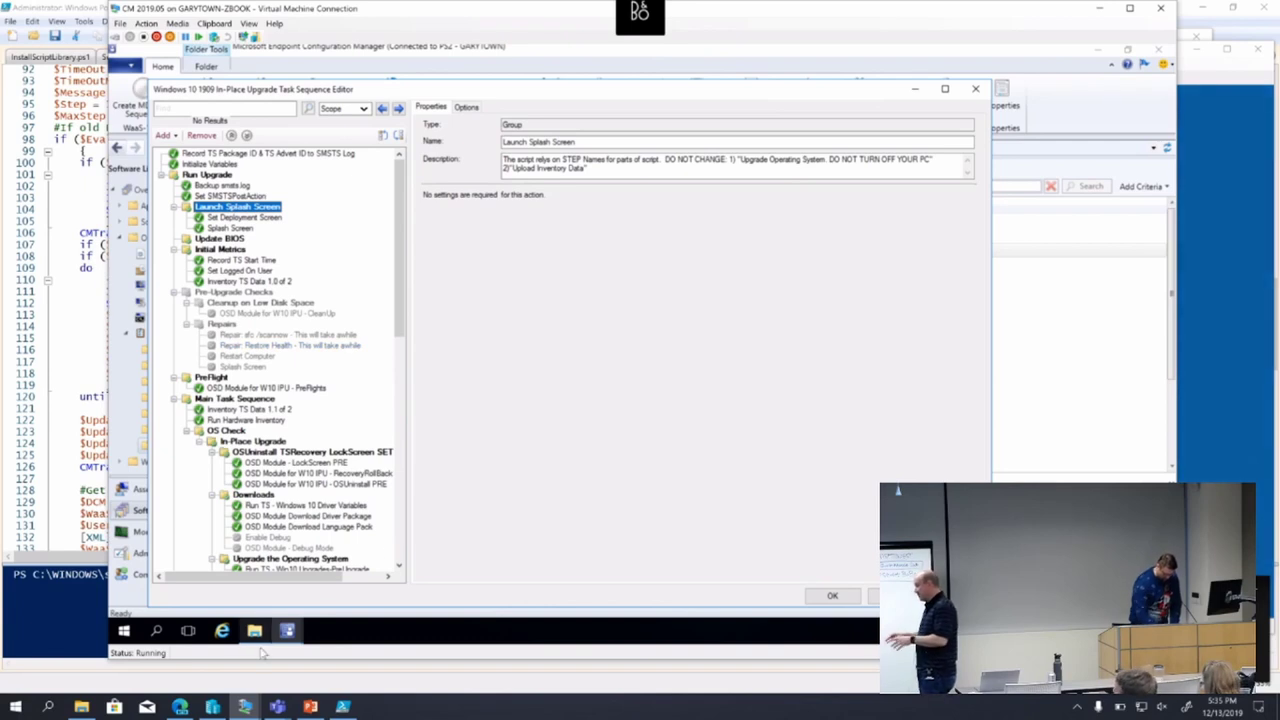
{"action": "left_click", "coordinate": [245, 706]}
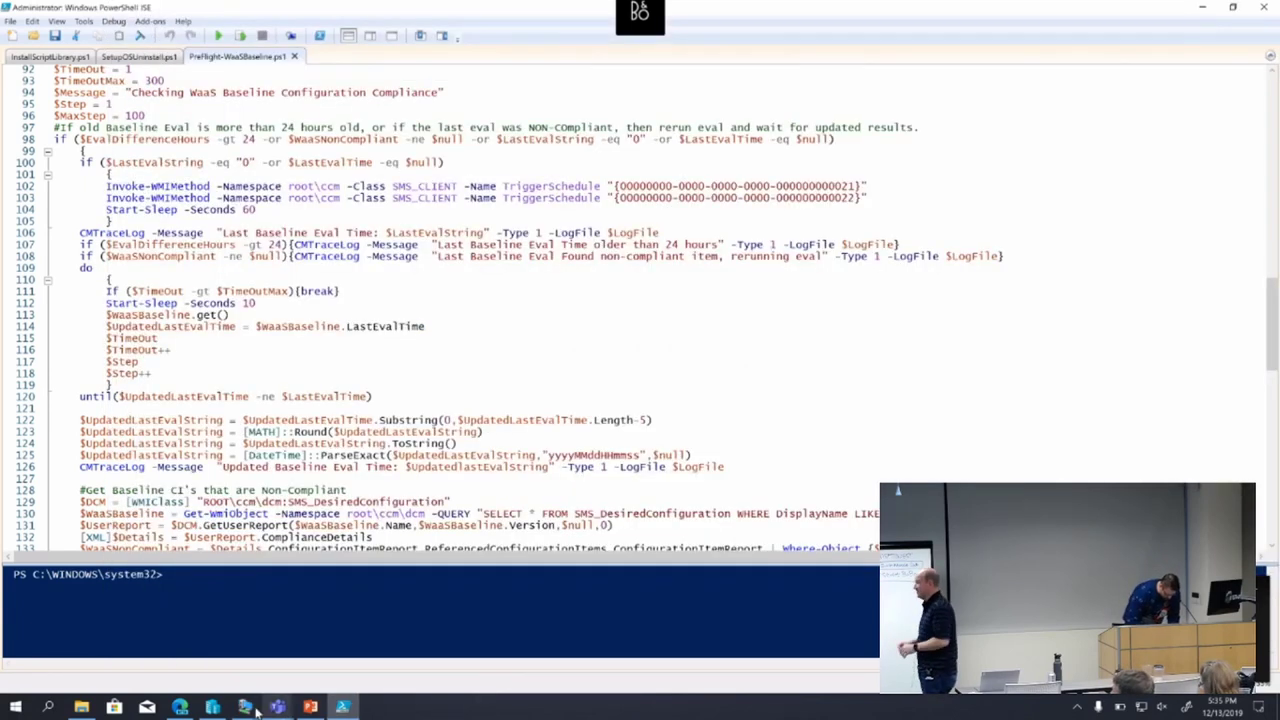
{"action": "mouse_move", "coordinate": [250, 710]}
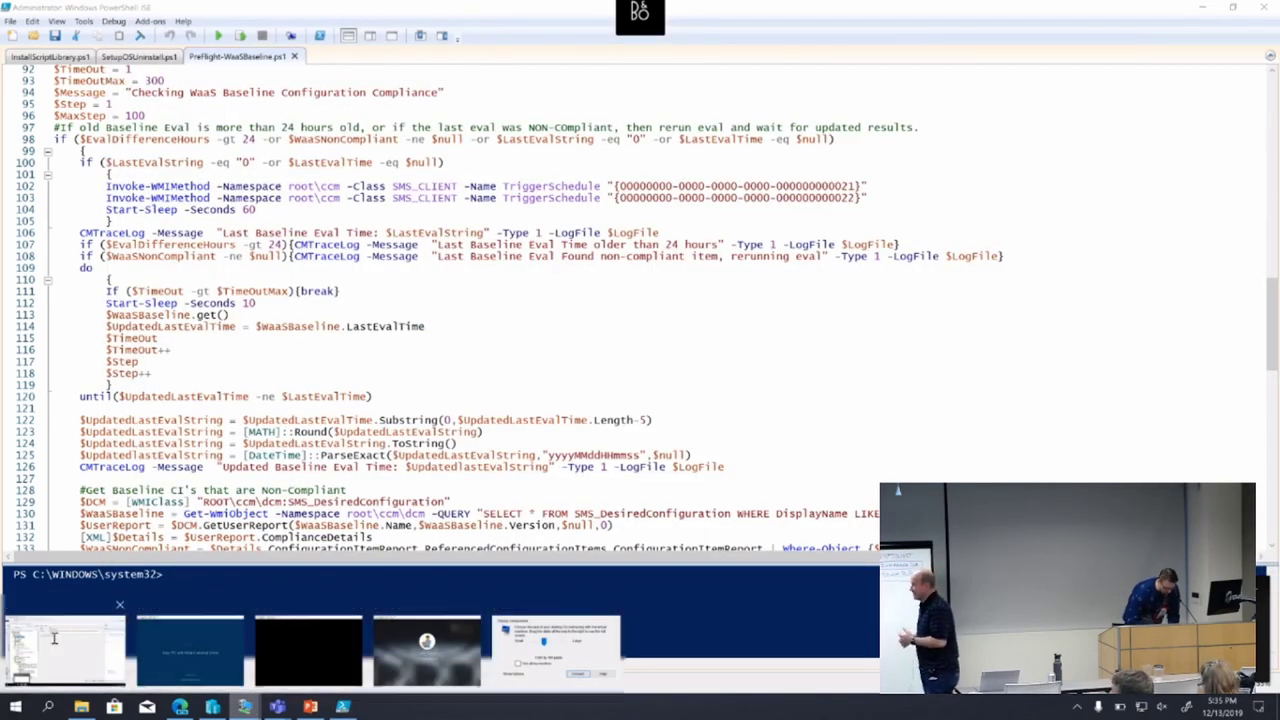
{"action": "left_click", "coordinate": [54, 638]}
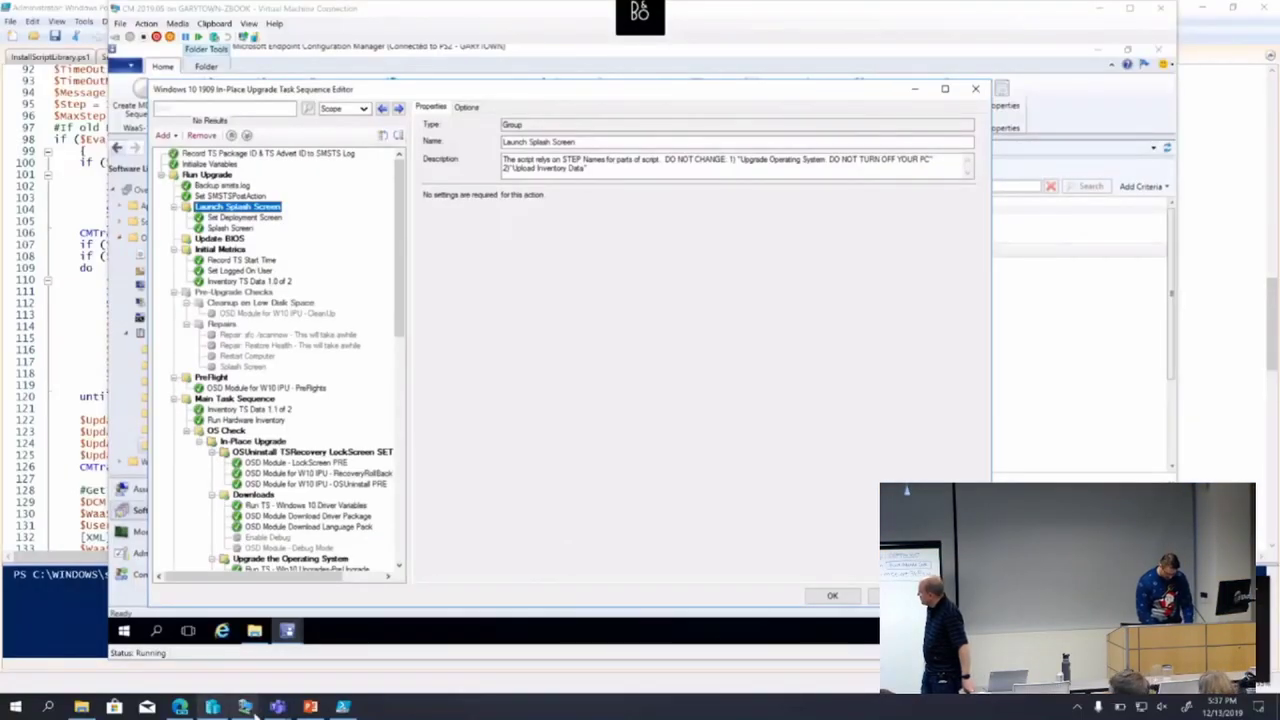
{"action": "mouse_move", "coordinate": [248, 707]}
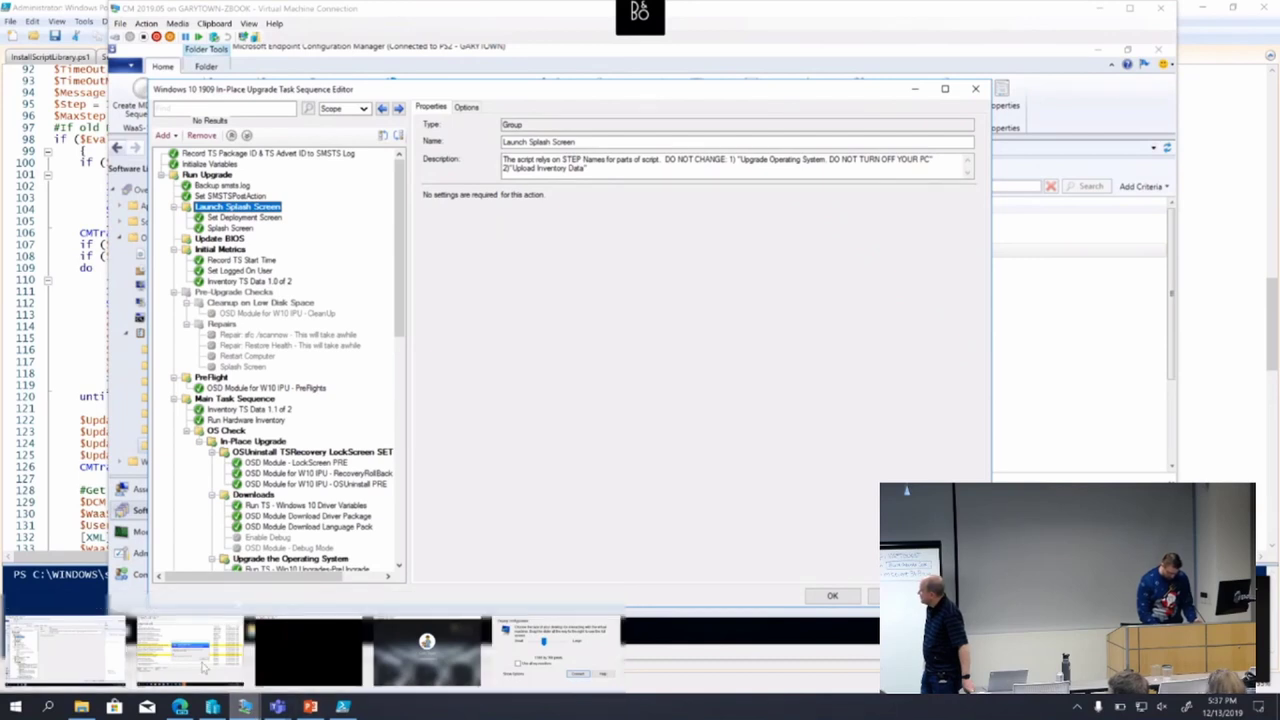
Show CityHall-02's OSUninstall log and Pre-Flight Error, then switch to PowerPoint slide 14
{"action": "left_click", "coordinate": [202, 667]}
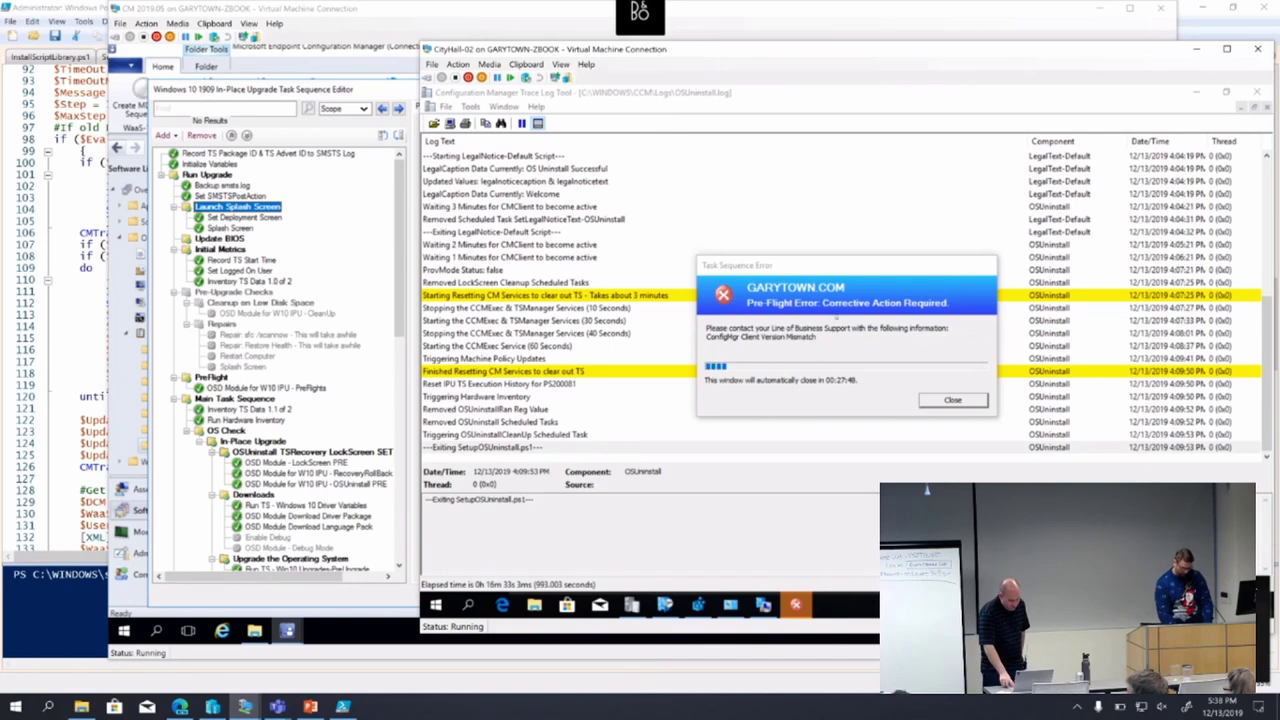
{"action": "left_click", "coordinate": [310, 707]}
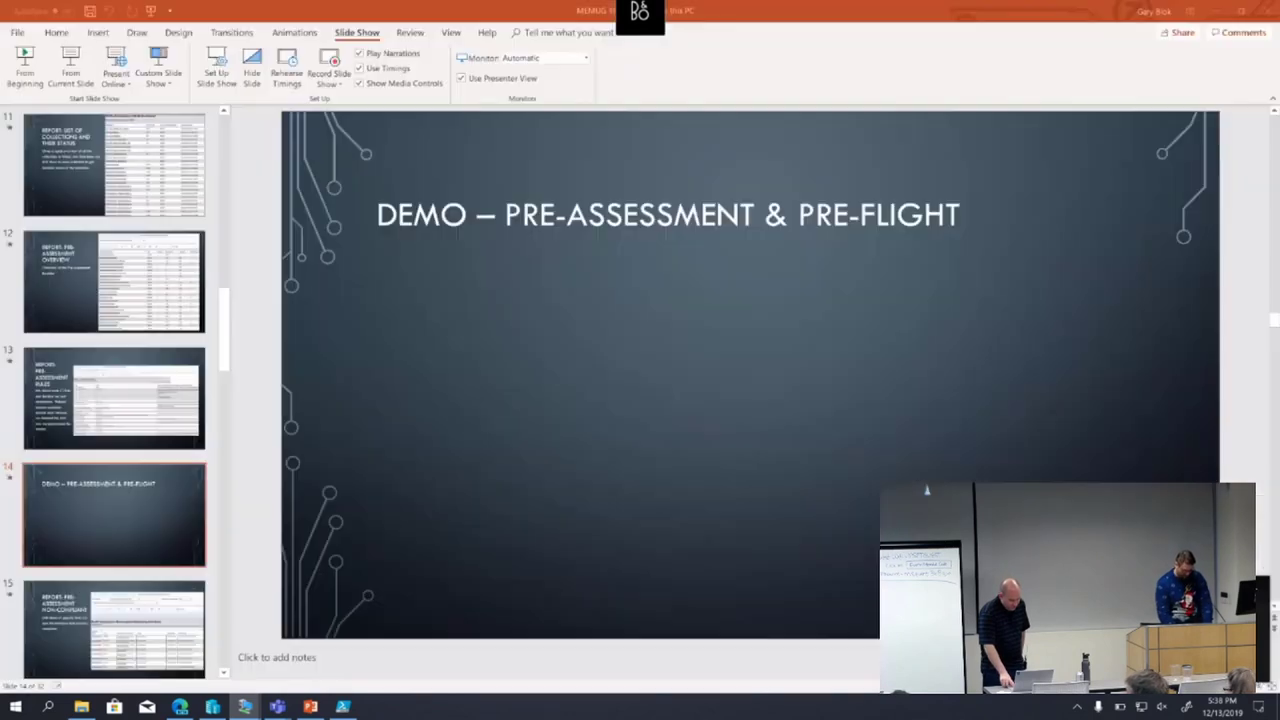
Move through slide 15 to slide 16, 'What is OS Uninstall?', and present it from the current slide
{"action": "left_click", "coordinate": [143, 630]}
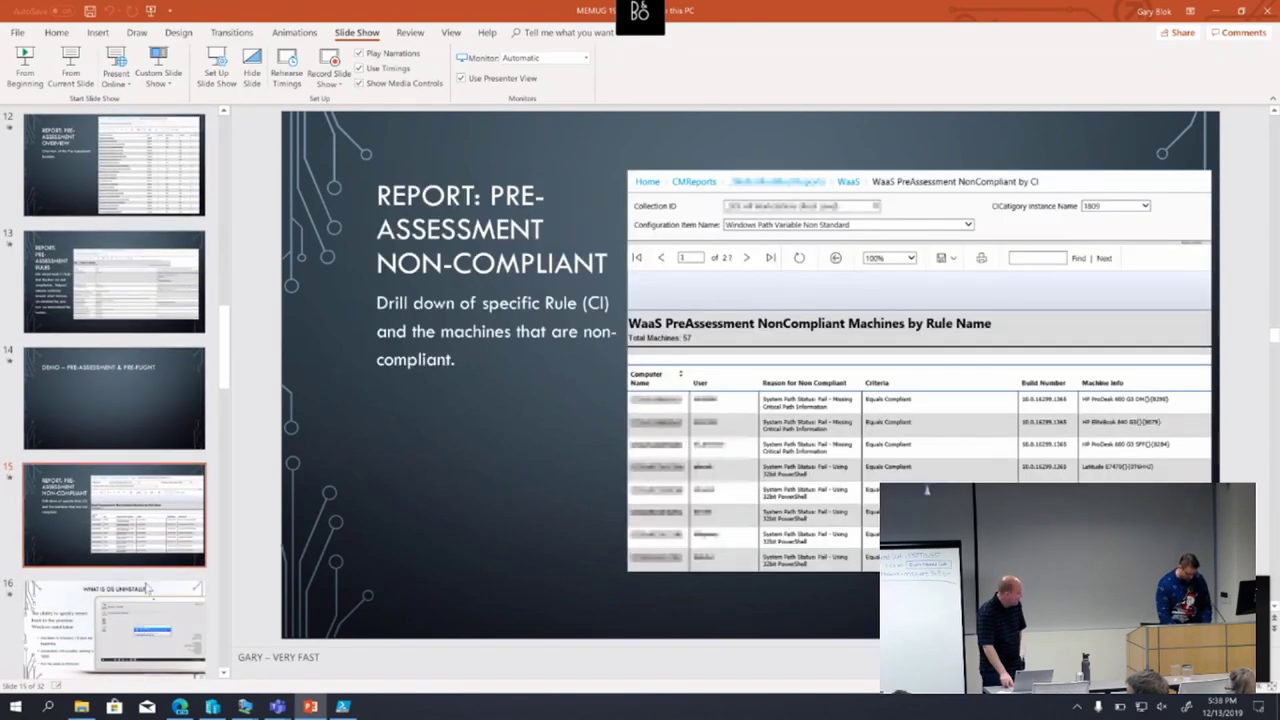
{"action": "left_click", "coordinate": [143, 598]}
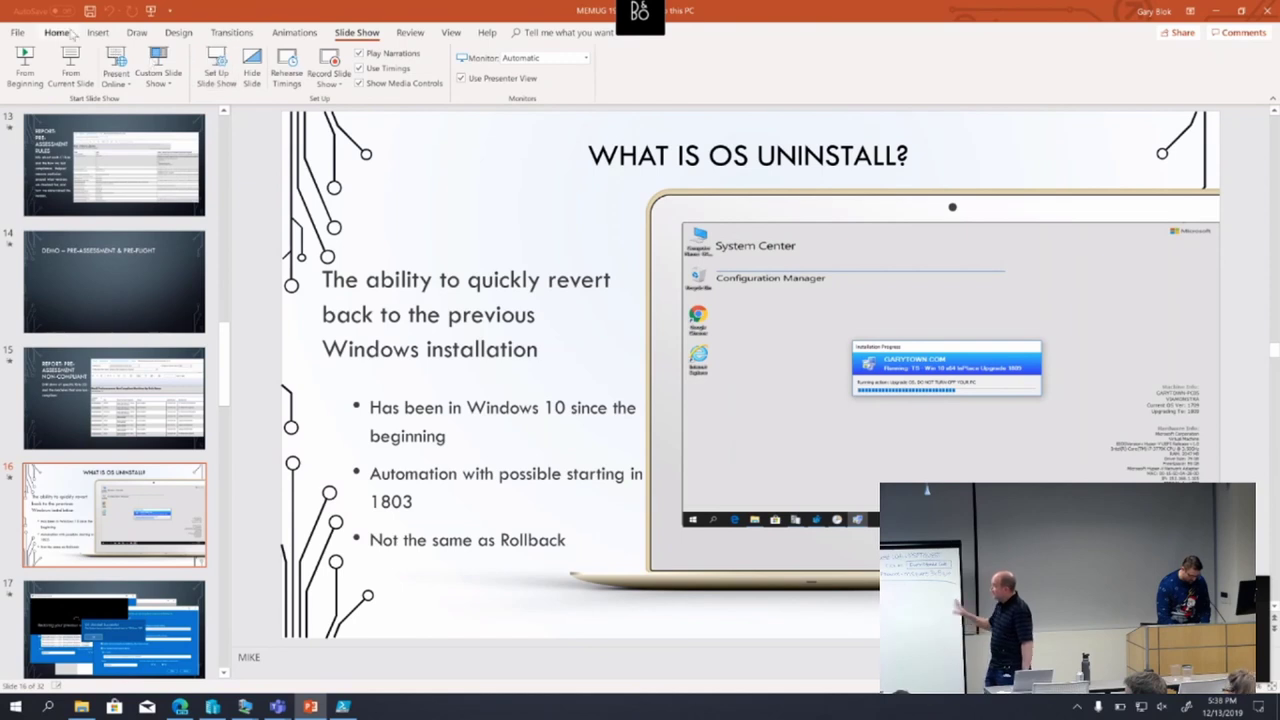
{"action": "left_click", "coordinate": [70, 70]}
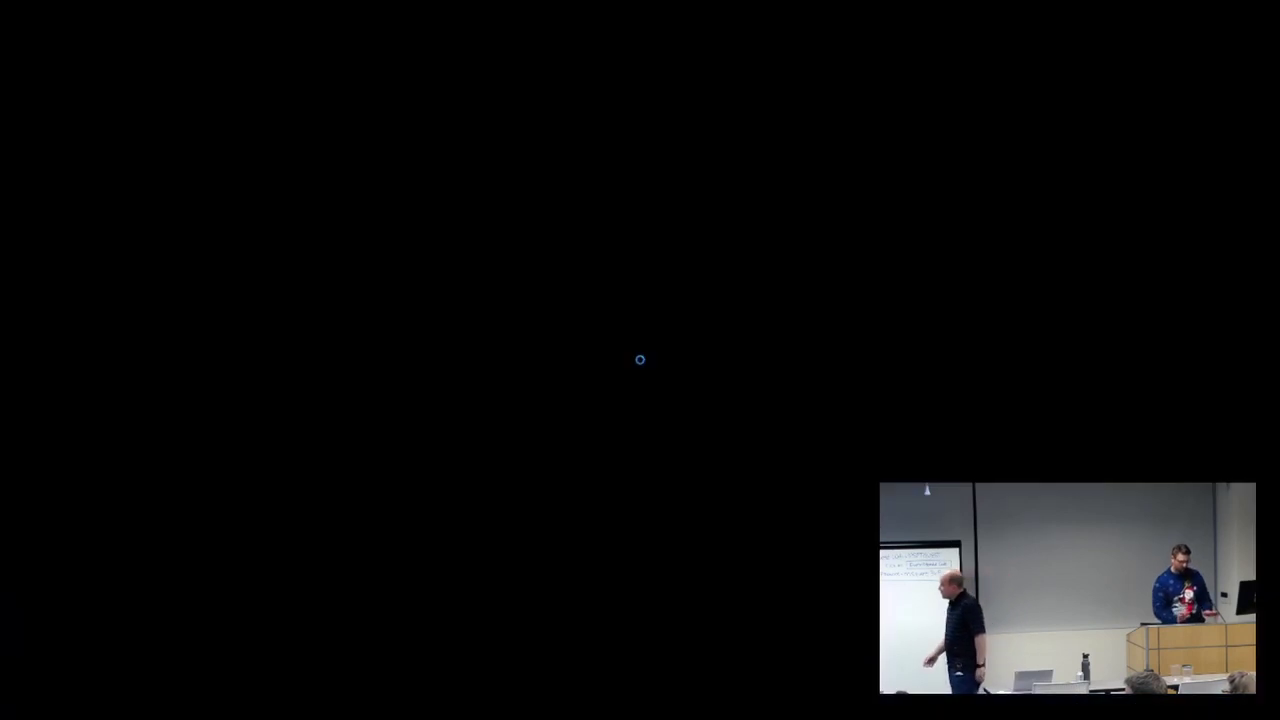